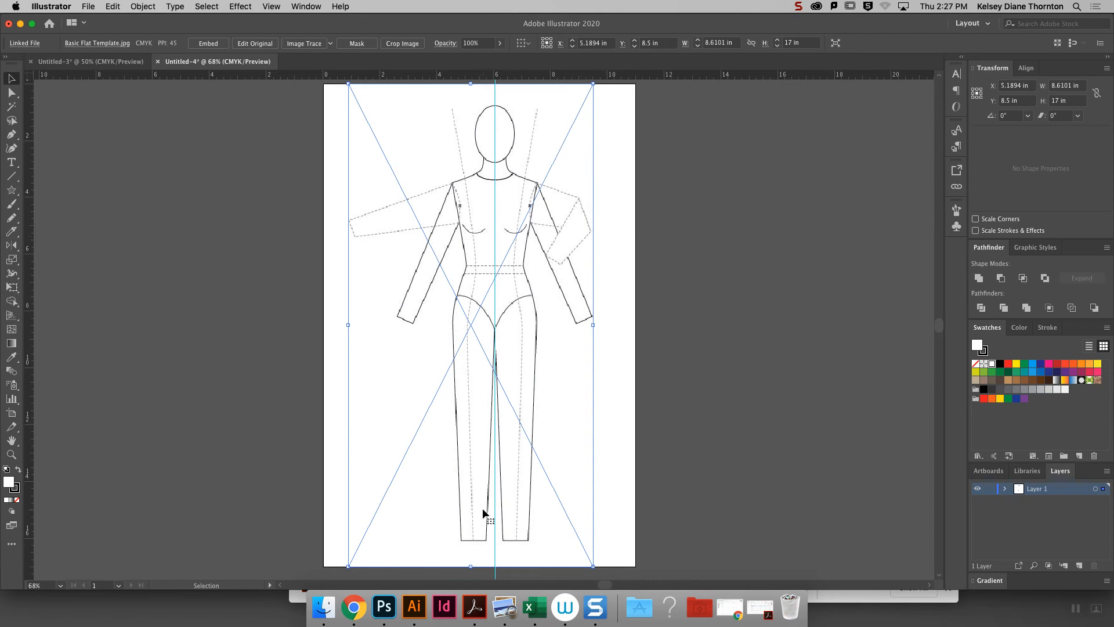
- Locate Basic Flat Template.jpg in the Downloads folder, close the file windows and return to Illustrator
{"action": "left_click", "coordinate": [671, 609]}
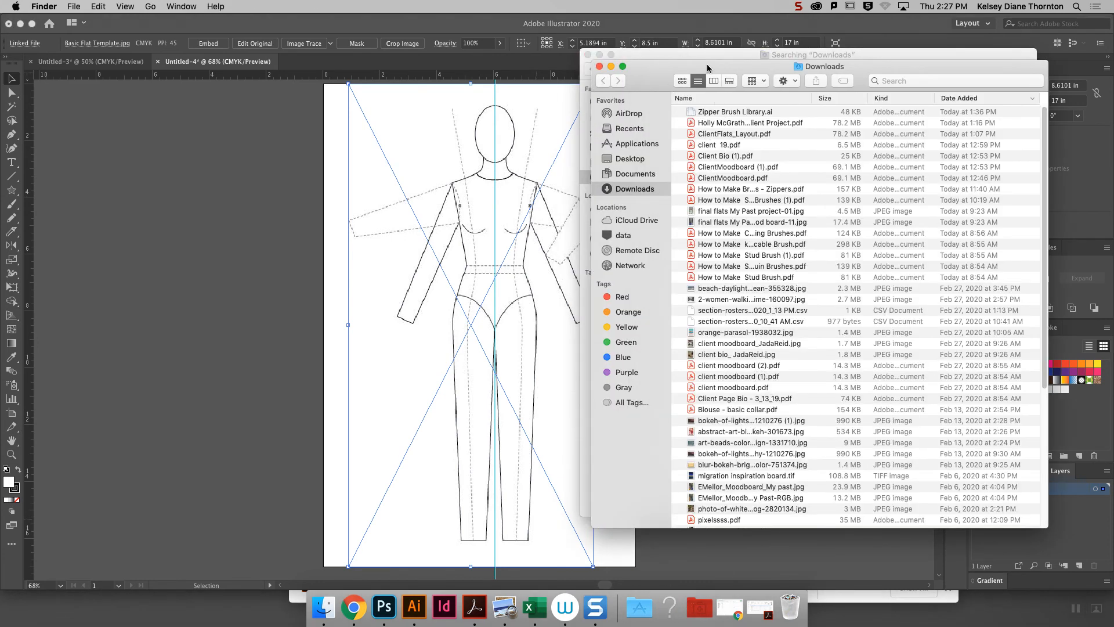
{"action": "left_click_drag", "start_coordinate": [687, 71], "coordinate": [798, 259]}
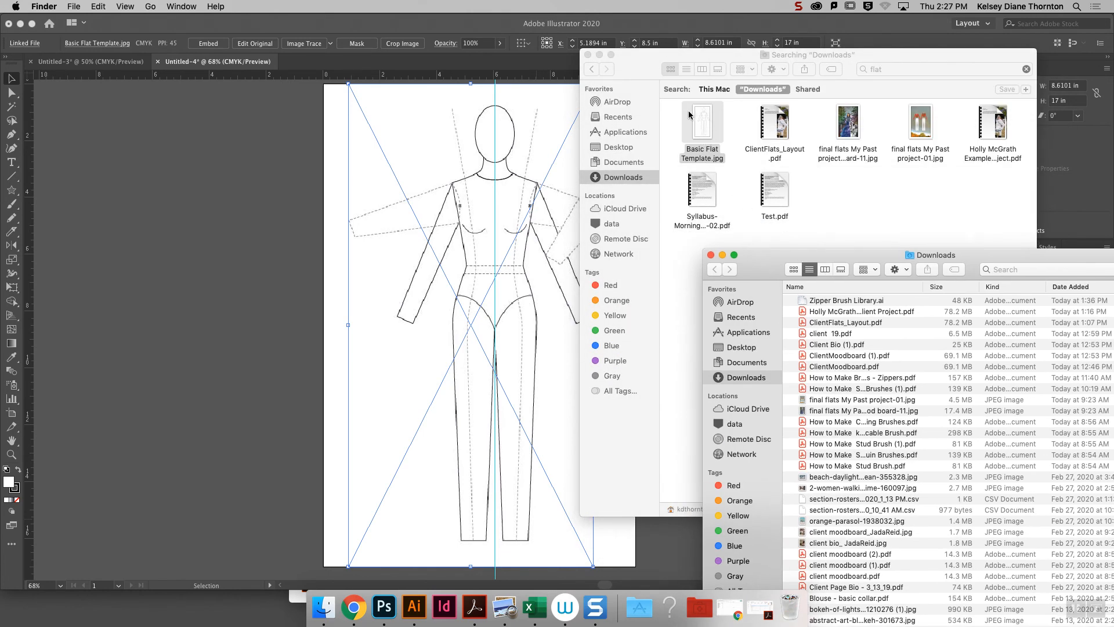
{"action": "left_click", "coordinate": [711, 255]}
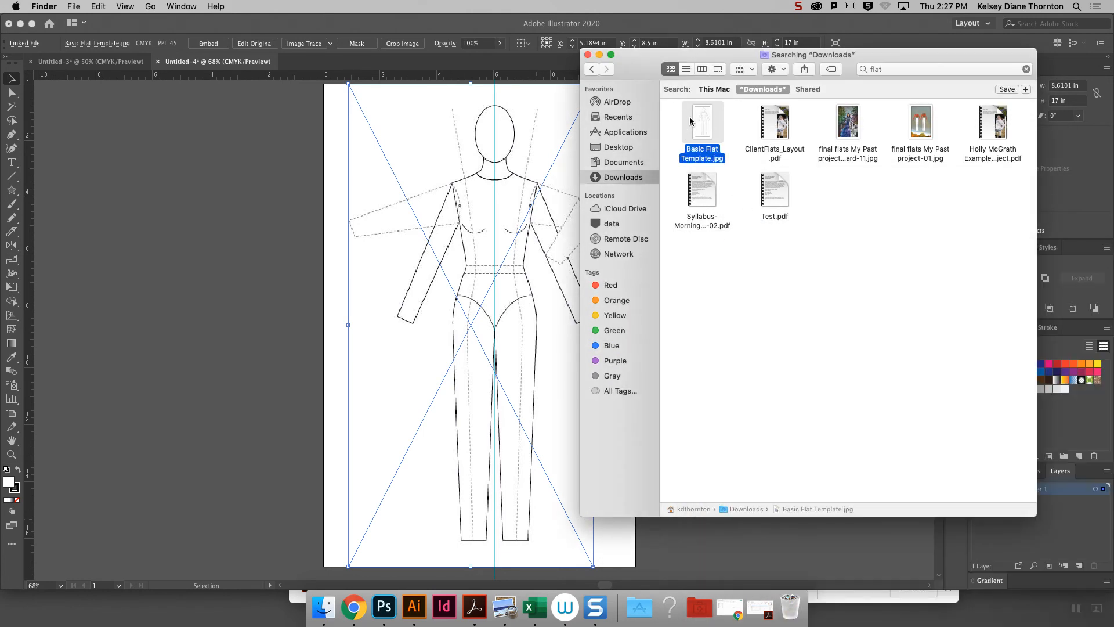
{"action": "left_click", "coordinate": [588, 55]}
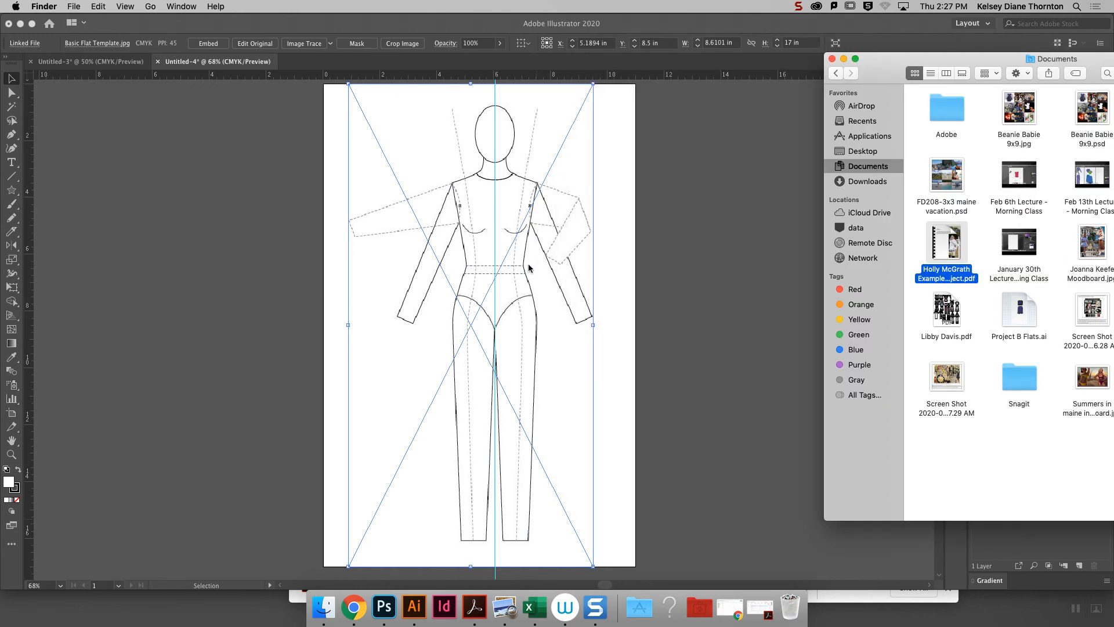
{"action": "left_click", "coordinate": [723, 279]}
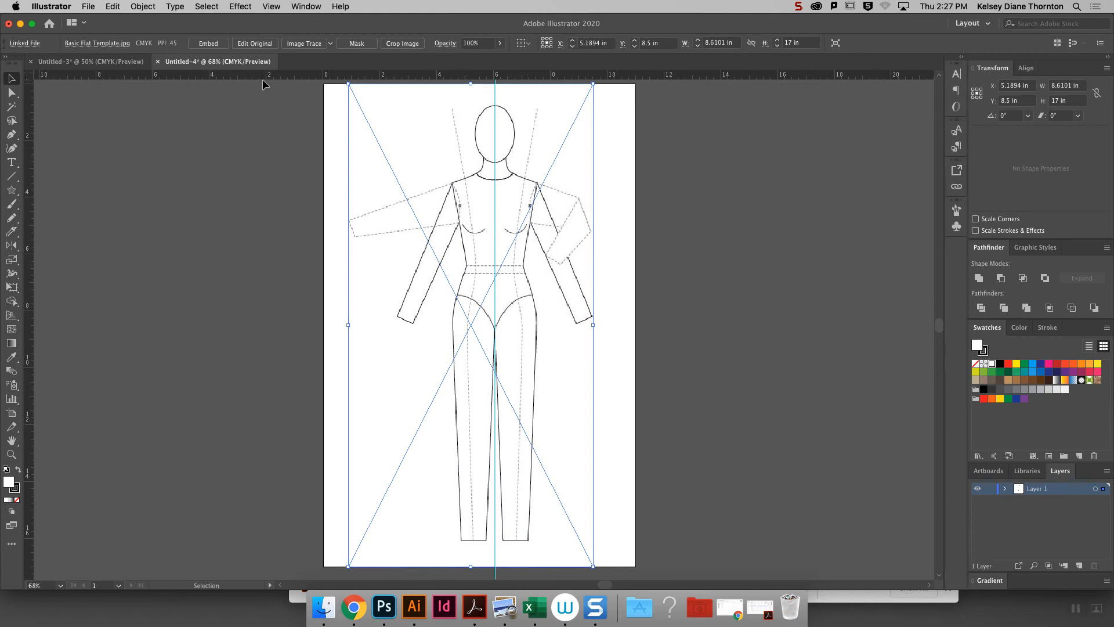
- Embed the linked Basic Flat Template image, choose the Layout workspace and deselect the image
{"action": "left_click", "coordinate": [199, 44]}
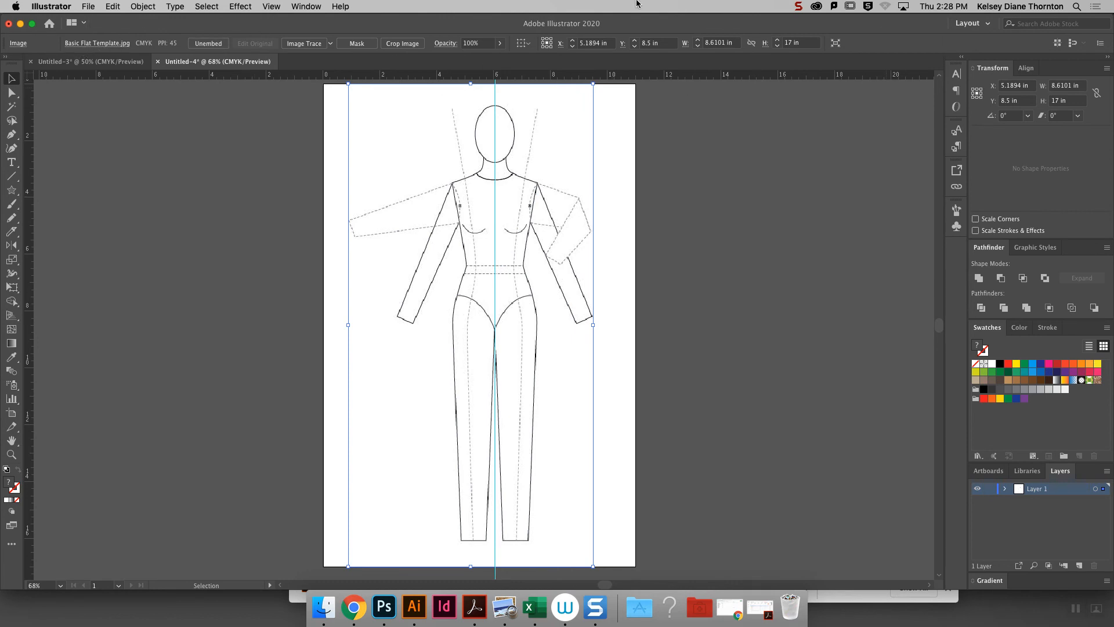
{"action": "left_click", "coordinate": [973, 23]}
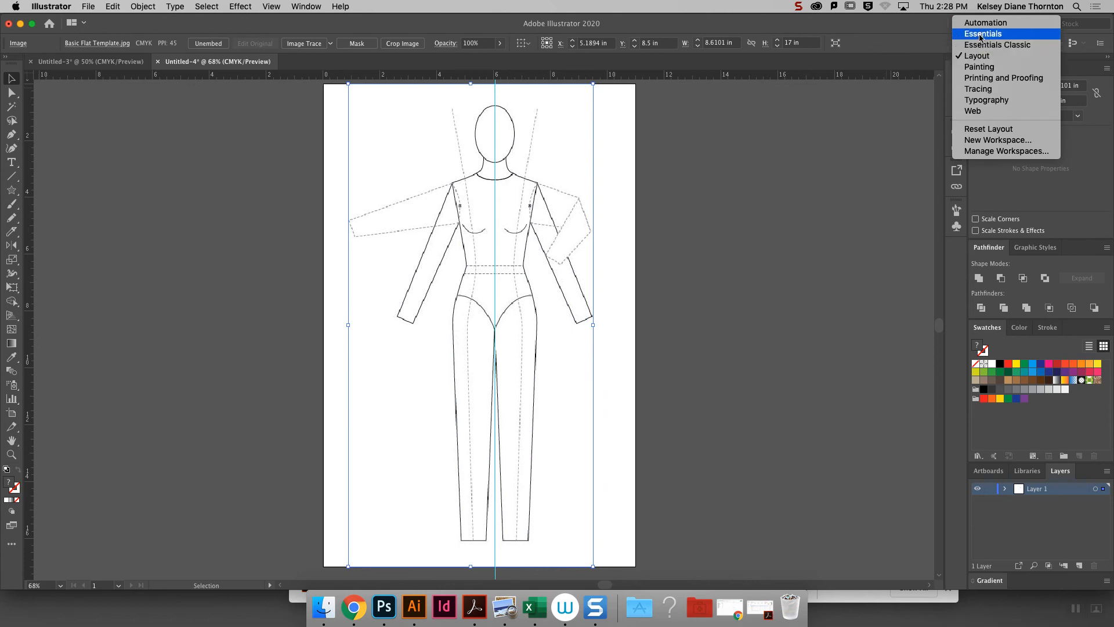
{"action": "left_click", "coordinate": [980, 58]}
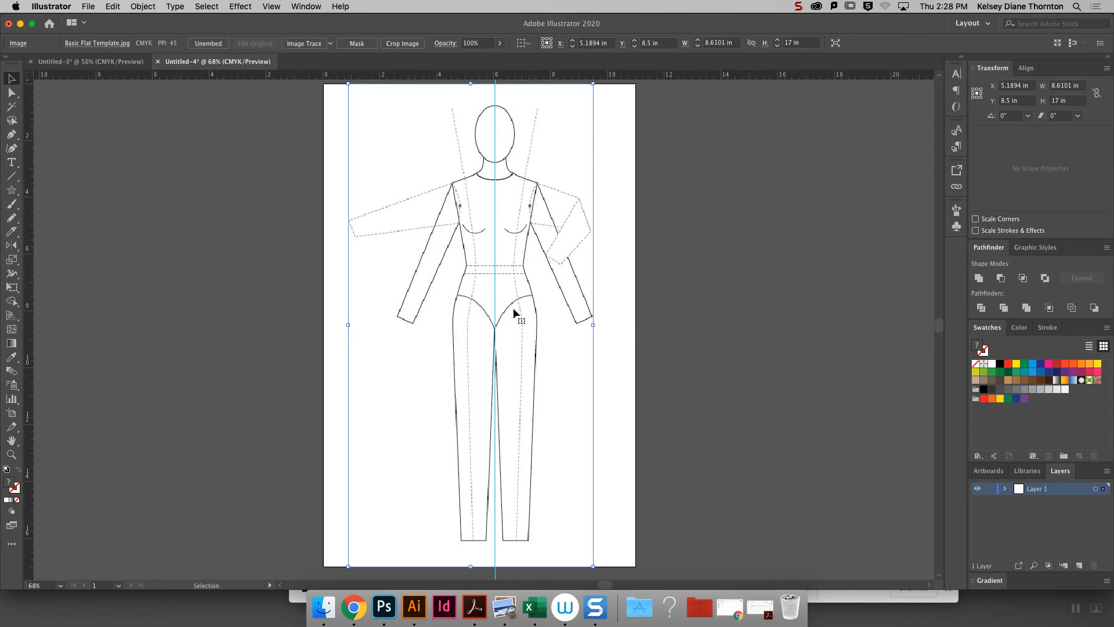
{"action": "left_click", "coordinate": [208, 46]}
{"action": "left_click", "coordinate": [737, 352]}
{"action": "left_click", "coordinate": [652, 202]}
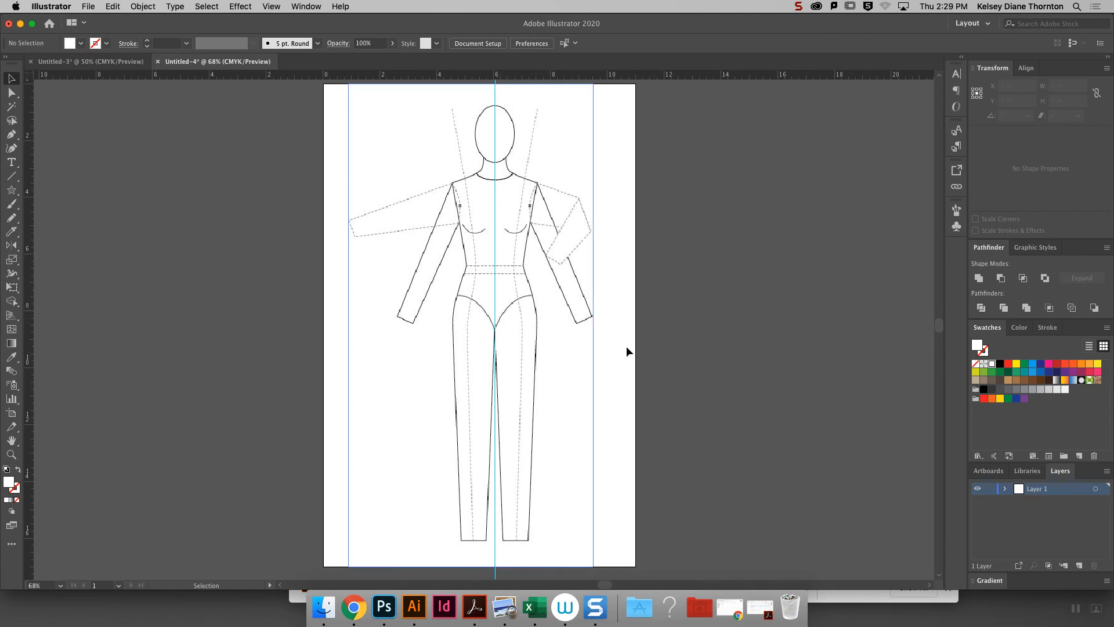
- Expand Layer 1 and examine its guide and image sublayers
{"action": "left_click", "coordinate": [1006, 489]}
{"action": "left_click", "coordinate": [1048, 503]}
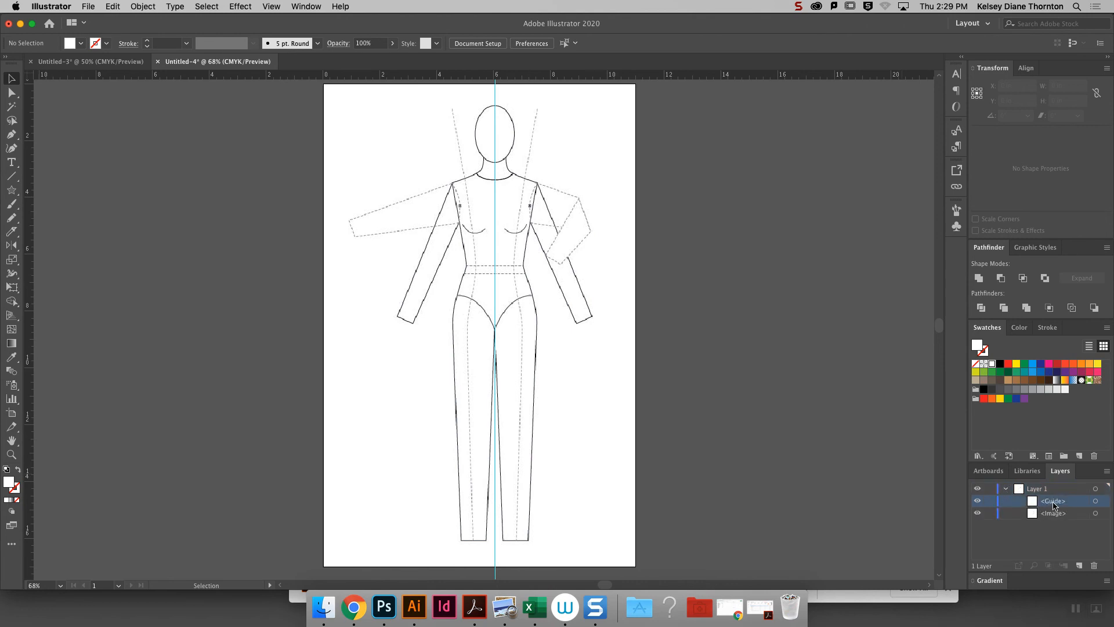
{"action": "left_click", "coordinate": [1053, 514]}
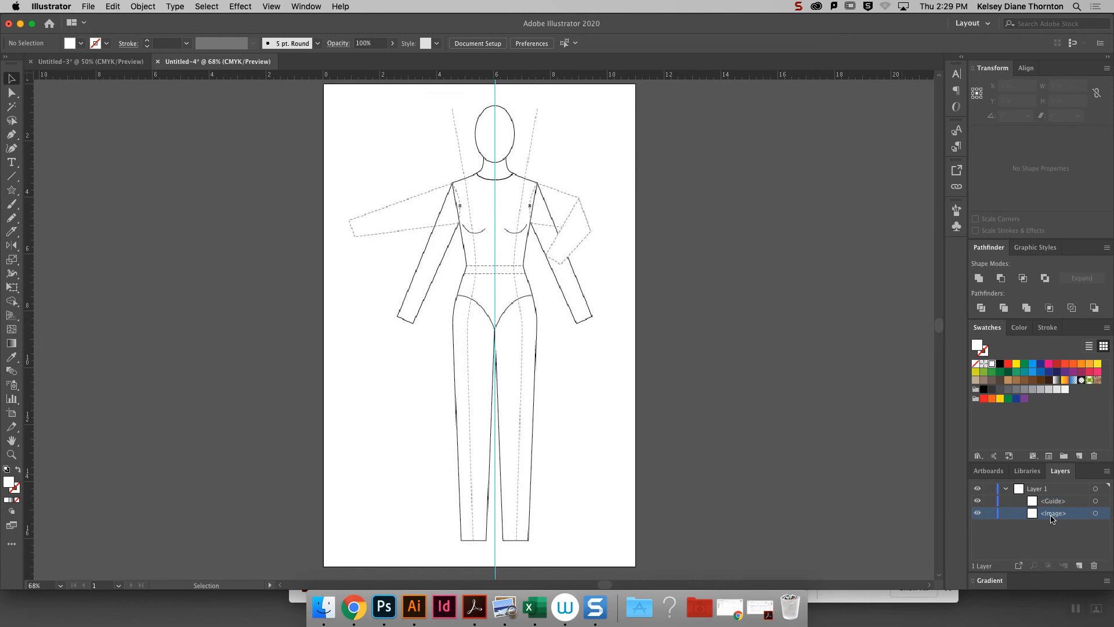
{"action": "left_click", "coordinate": [1048, 503]}
{"action": "left_click", "coordinate": [1051, 516]}
{"action": "left_click", "coordinate": [1056, 504]}
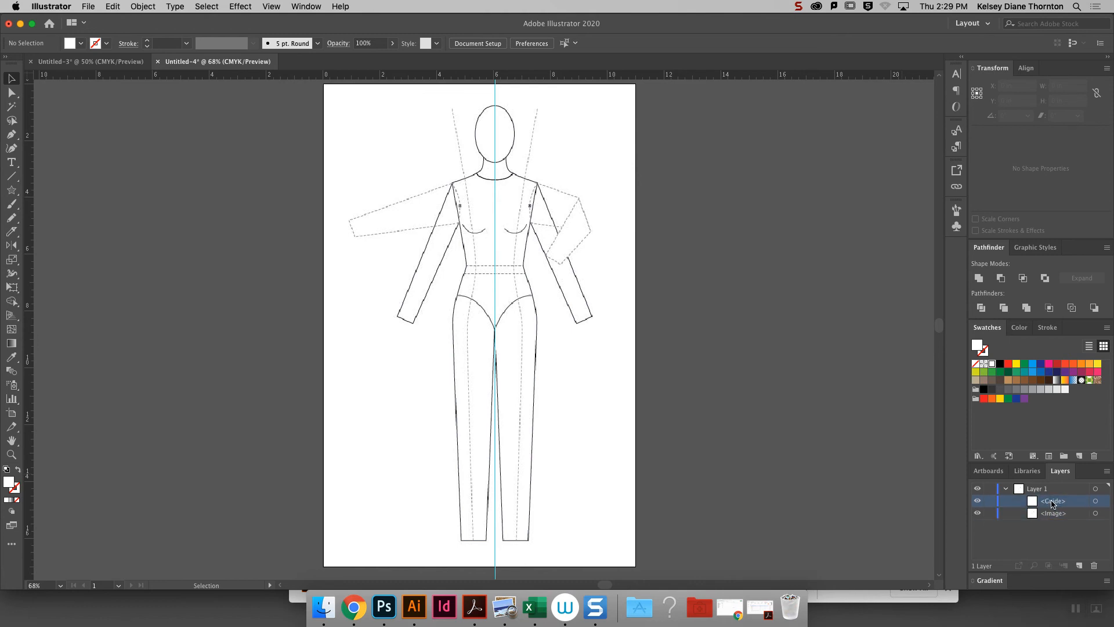
{"action": "left_click", "coordinate": [1049, 514]}
{"action": "left_click", "coordinate": [1051, 504]}
{"action": "left_click", "coordinate": [1052, 515]}
{"action": "left_click", "coordinate": [1006, 490]}
{"action": "left_click", "coordinate": [1006, 489]}
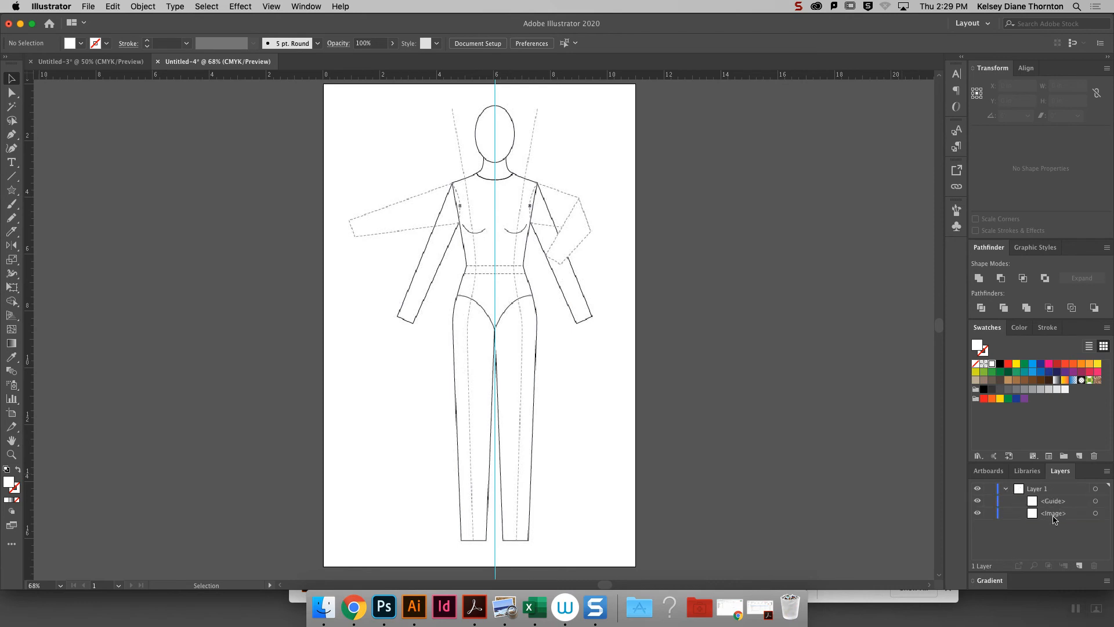
- Collapse Layer 1 and add a new layer above it
{"action": "left_click", "coordinate": [1006, 491]}
{"action": "left_click", "coordinate": [1043, 492]}
{"action": "left_click", "coordinate": [1080, 565]}
- Rename Layer 1, which holds the figure image, as template
{"action": "left_click", "coordinate": [1046, 503]}
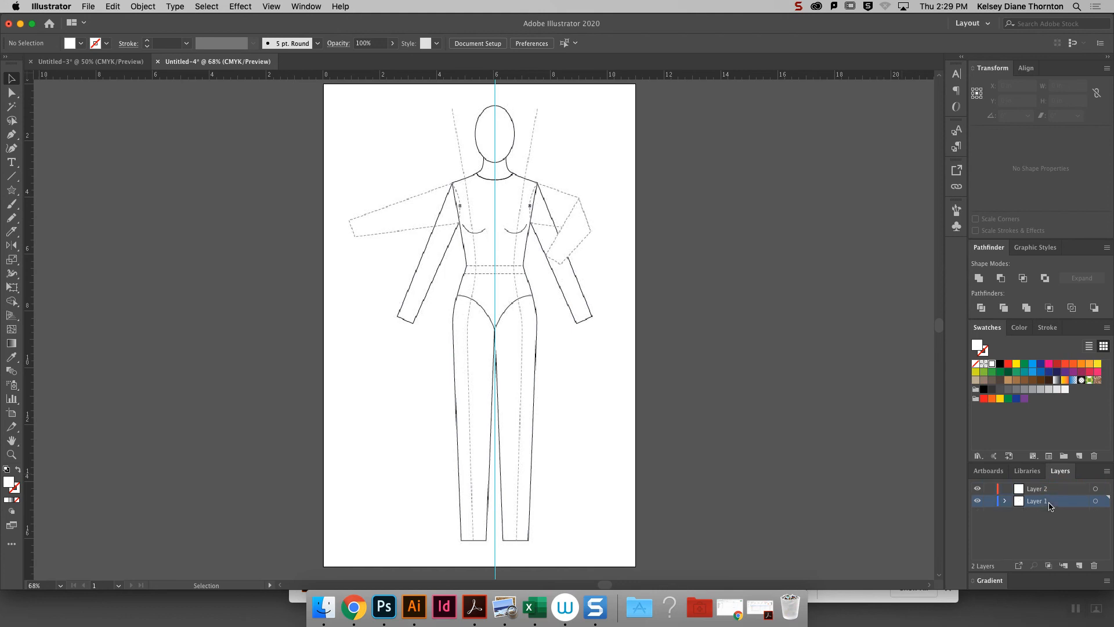
{"action": "double_click", "coordinate": [1038, 503]}
{"action": "type", "text": "tr"}
{"action": "type", "text": "emplate"}
{"action": "key", "text": "Return"}
- Turn the figure image's layer into a Template layer with images dimmed to 50%
{"action": "double_click", "coordinate": [1060, 503]}
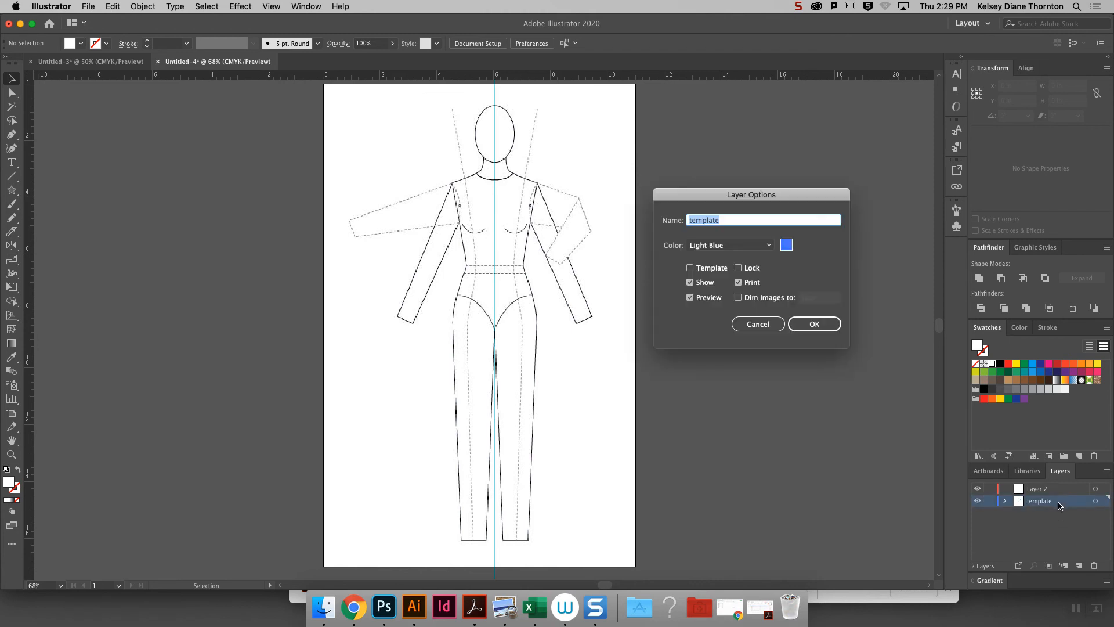
{"action": "left_click", "coordinate": [705, 271]}
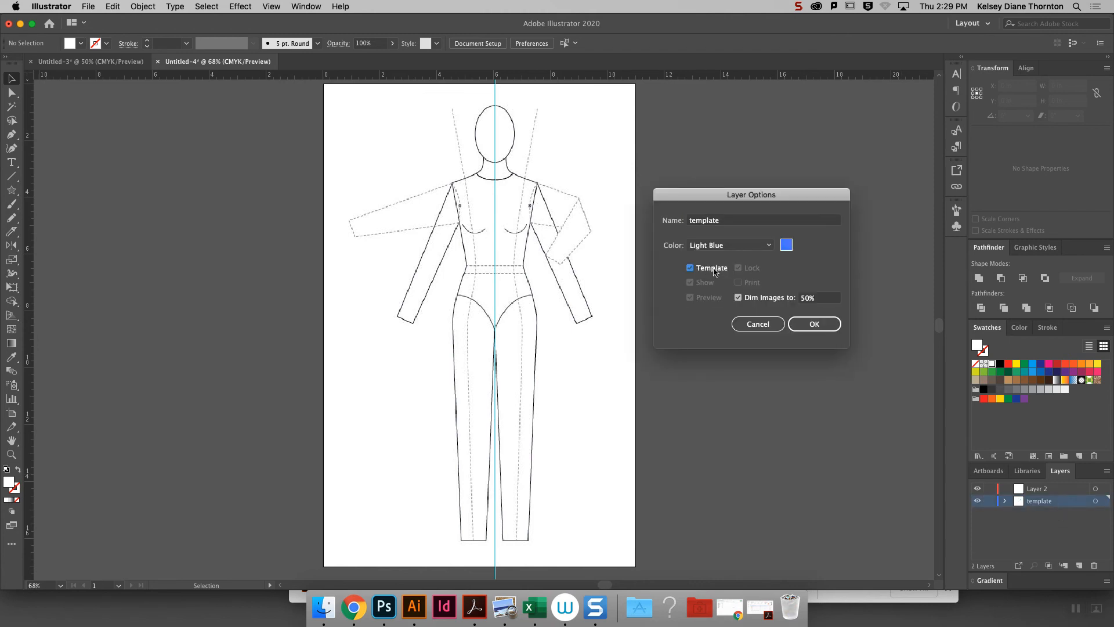
{"action": "left_click", "coordinate": [814, 324]}
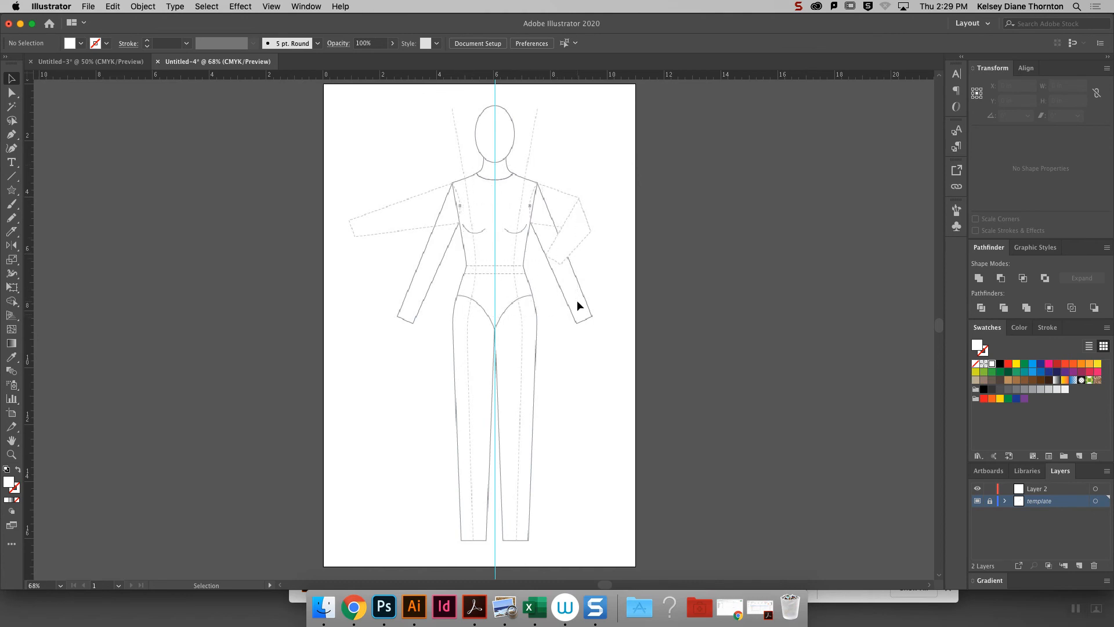
- Make Layer 2 the active drawing layer and enlarge the figure's torso to 100%
{"action": "left_click", "coordinate": [1067, 490]}
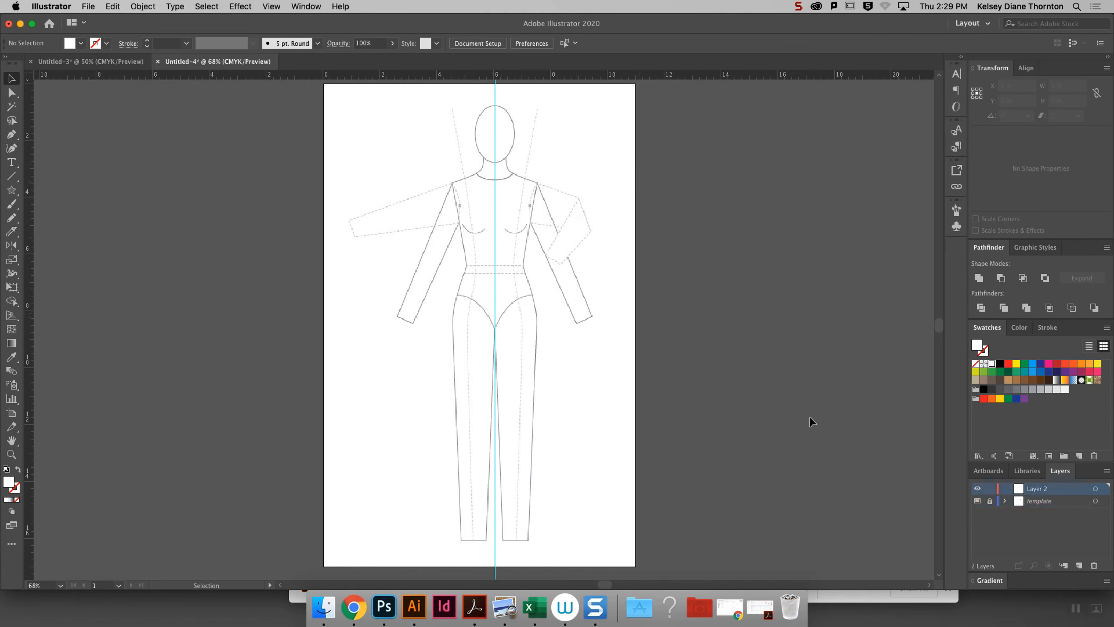
{"action": "left_click", "coordinate": [1054, 503]}
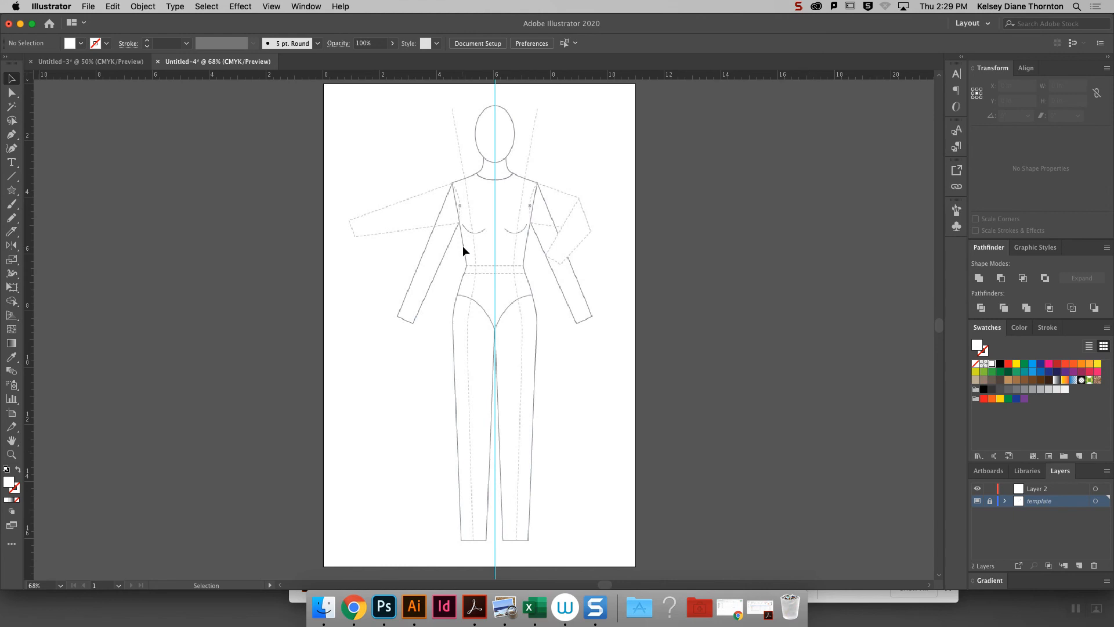
{"action": "left_click", "coordinate": [12, 93]}
{"action": "left_click", "coordinate": [1044, 489]}
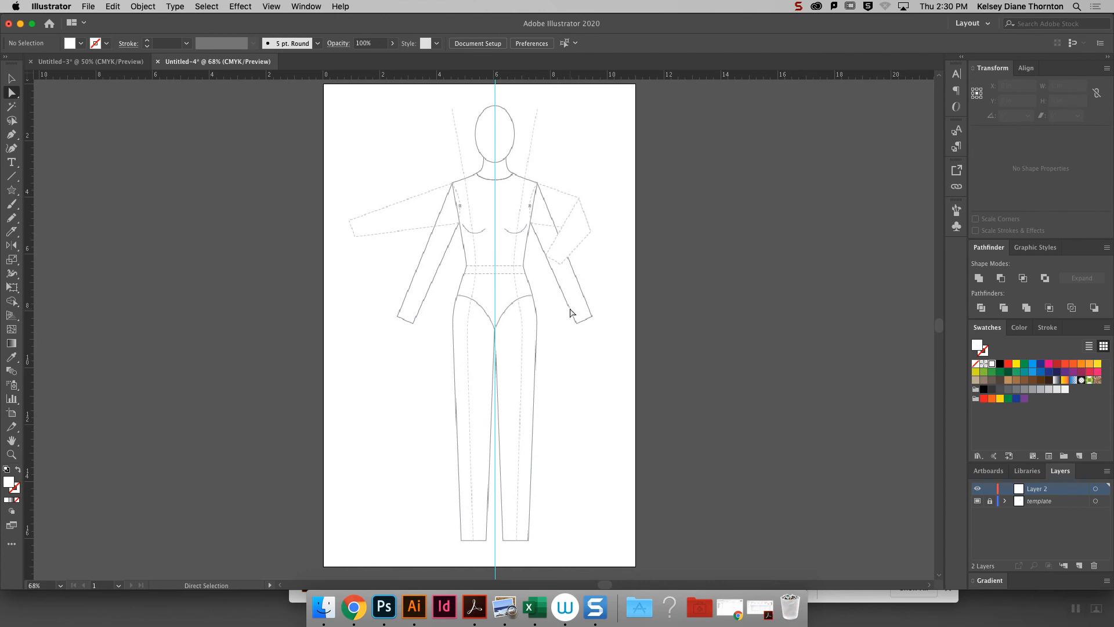
{"action": "key", "text": "super+equal"}
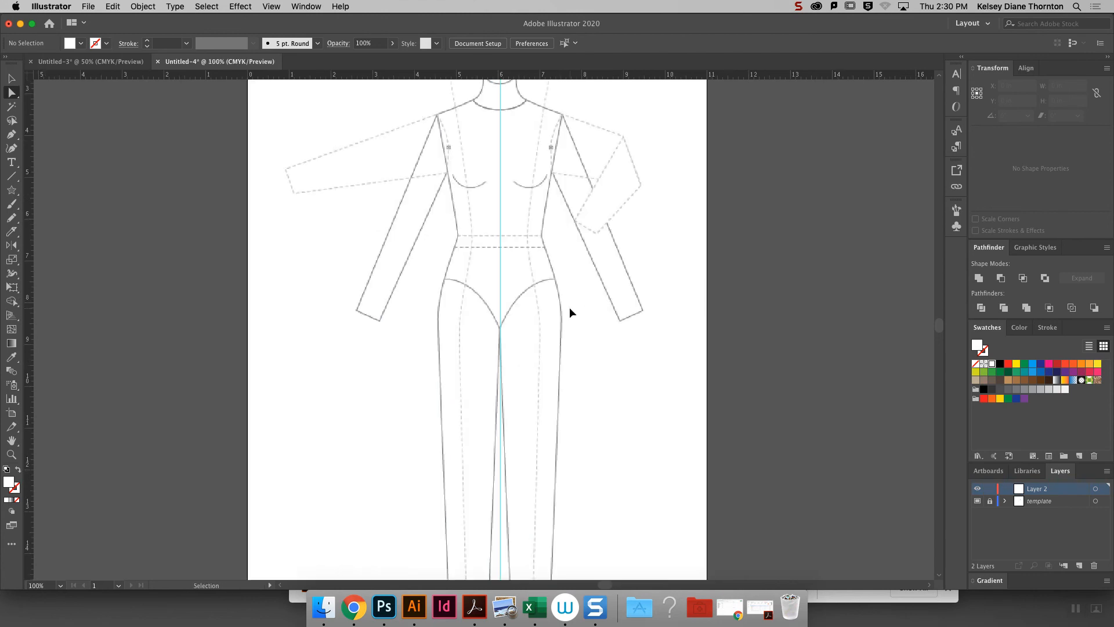
{"action": "scroll", "coordinate": [935, 320], "scroll_direction": "up", "scroll_amount": 5}
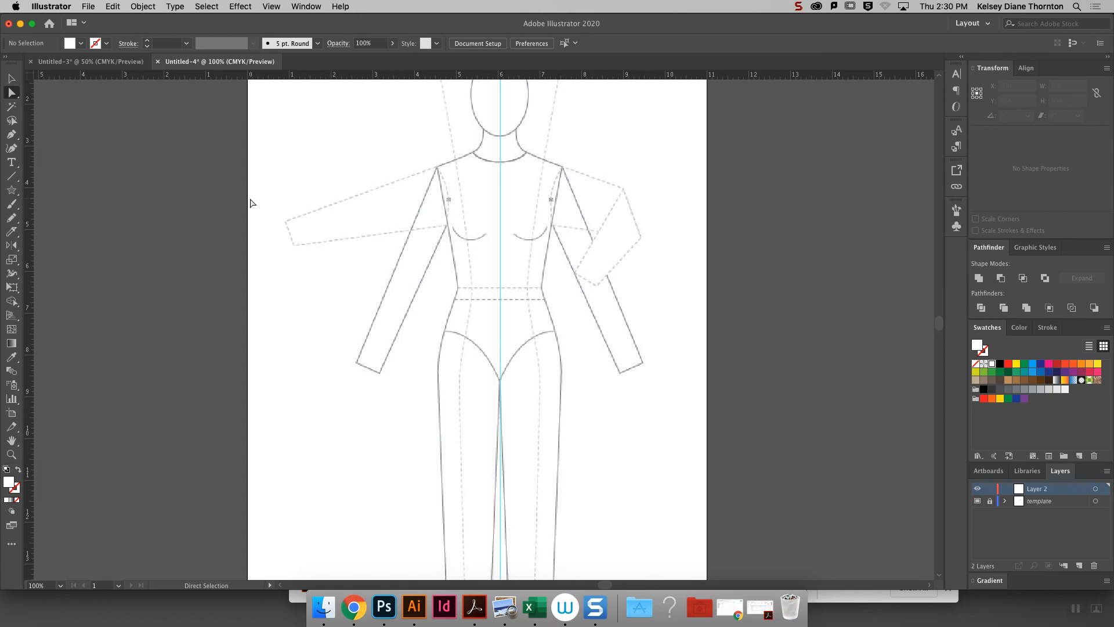
- Examine the Pencil Tool Options for fidelity and path settings without changing them
{"action": "left_click", "coordinate": [9, 220]}
{"action": "double_click", "coordinate": [10, 219]}
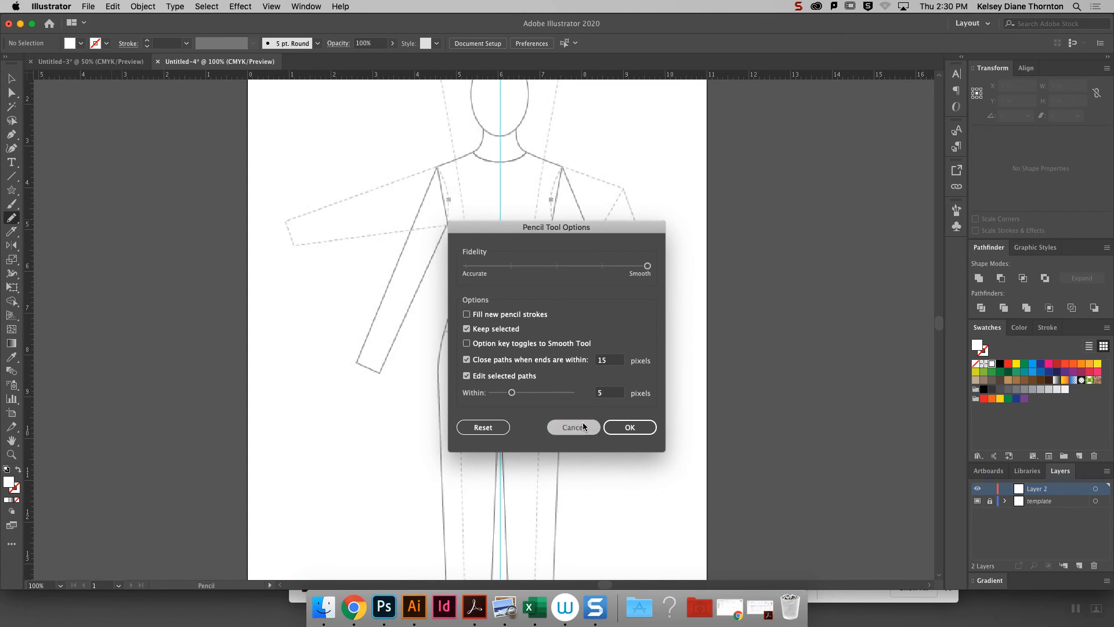
{"action": "left_click", "coordinate": [565, 428]}
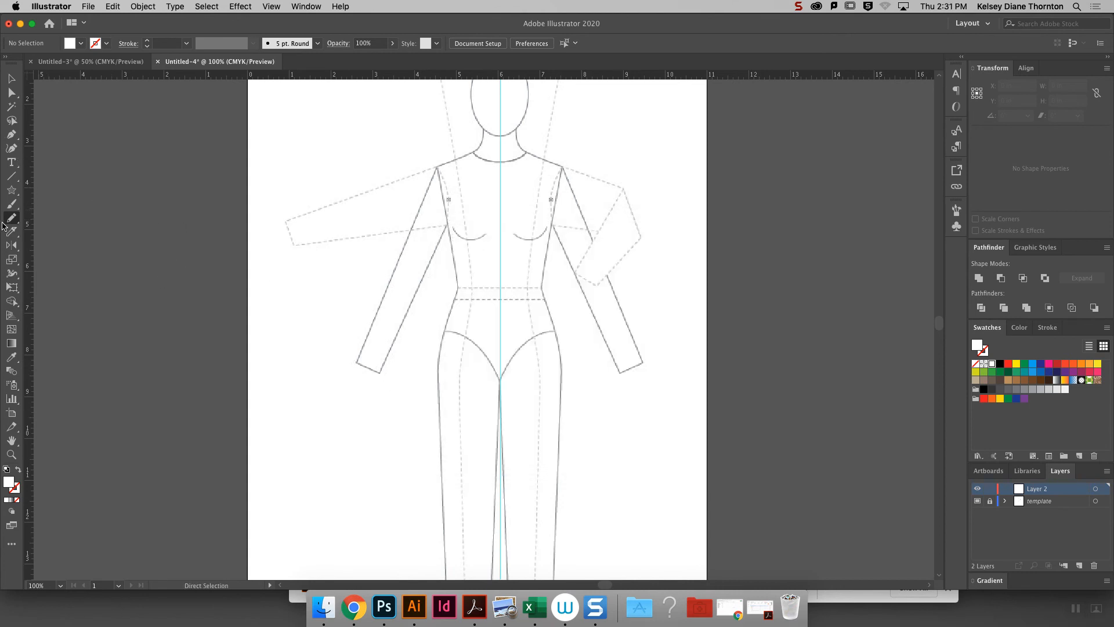
- Draw a zigzag about 3.75 in wide across the chest and a wave about 5.47 in wide across the waist with the Pencil tool
{"action": "left_click", "coordinate": [8, 221]}
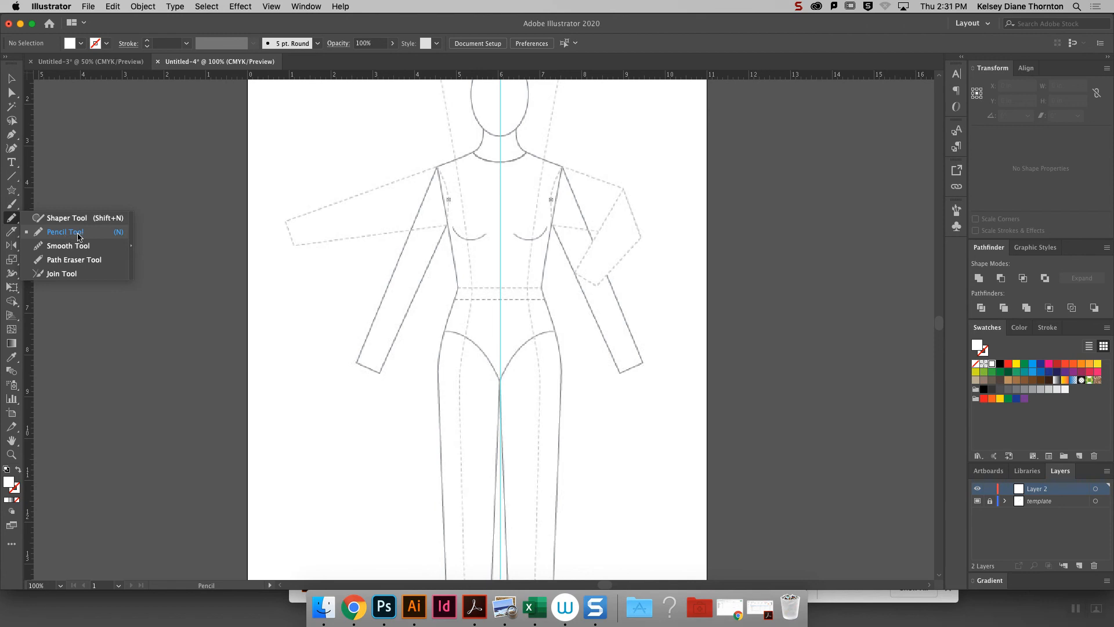
{"action": "left_click", "coordinate": [14, 221]}
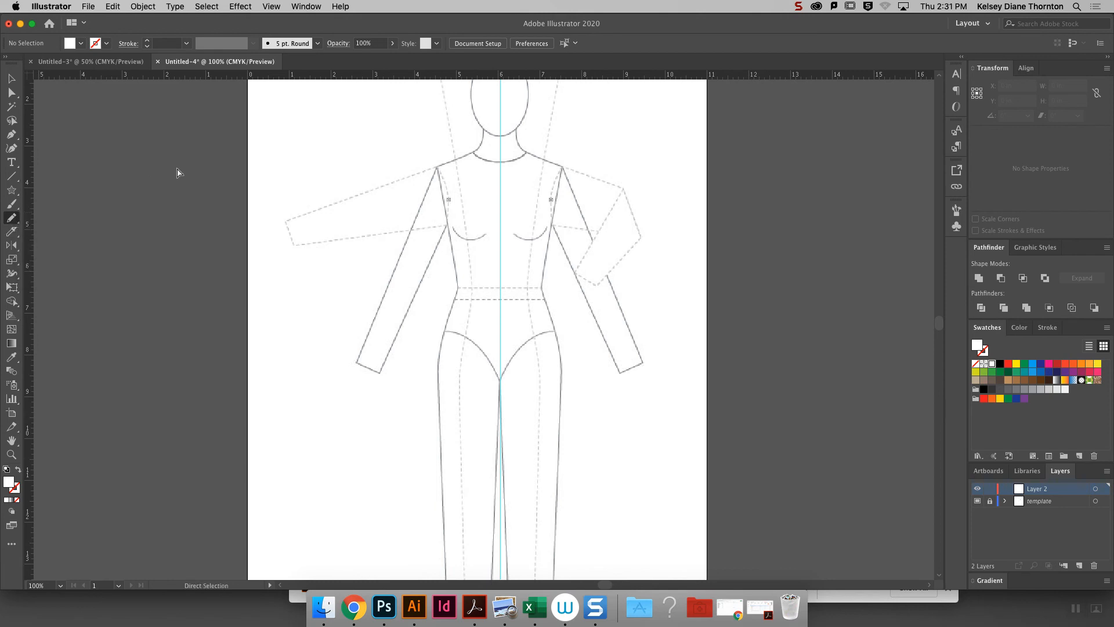
{"action": "mouse_move", "coordinate": [354, 216]}
{"action": "left_mouse_down"}
{"action": "mouse_move", "coordinate": [398, 199]}
{"action": "mouse_move", "coordinate": [452, 211]}
{"action": "mouse_move", "coordinate": [502, 204]}
{"action": "mouse_move", "coordinate": [509, 232]}
{"action": "left_mouse_up"}
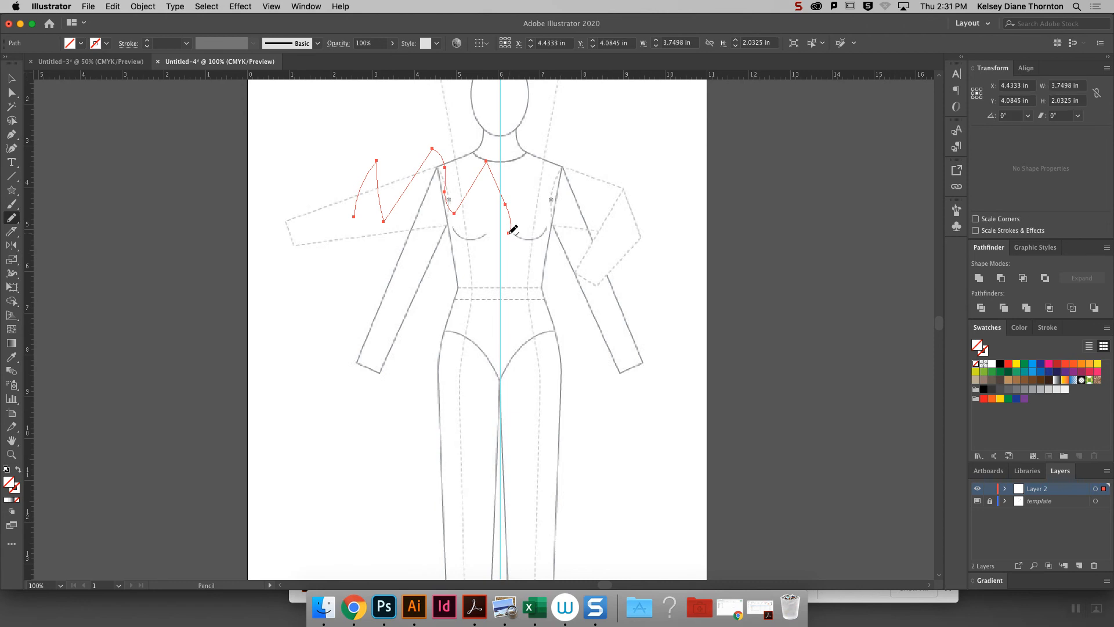
{"action": "mouse_move", "coordinate": [348, 337]}
{"action": "left_mouse_down"}
{"action": "mouse_move", "coordinate": [384, 286]}
{"action": "mouse_move", "coordinate": [419, 313]}
{"action": "mouse_move", "coordinate": [456, 261]}
{"action": "mouse_move", "coordinate": [481, 314]}
{"action": "mouse_move", "coordinate": [556, 276]}
{"action": "mouse_move", "coordinate": [573, 312]}
{"action": "left_mouse_up"}
- Set the stroke weight of the pencil wave across the waist to 1 pt
{"action": "right_click", "coordinate": [574, 317]}
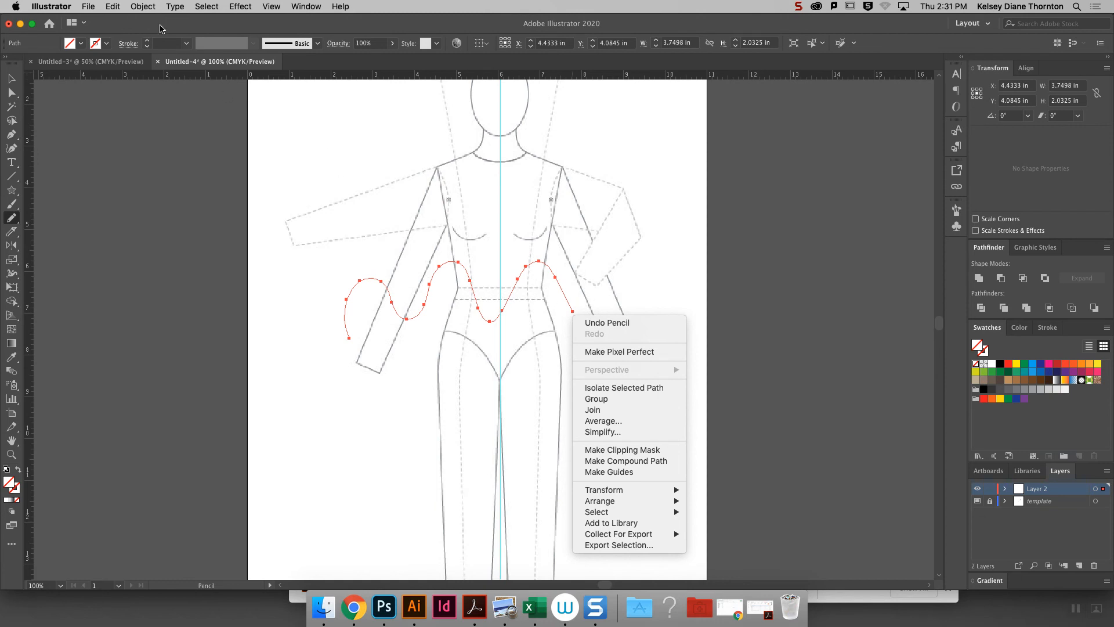
{"action": "left_click", "coordinate": [188, 49]}
{"action": "left_click", "coordinate": [187, 43]}
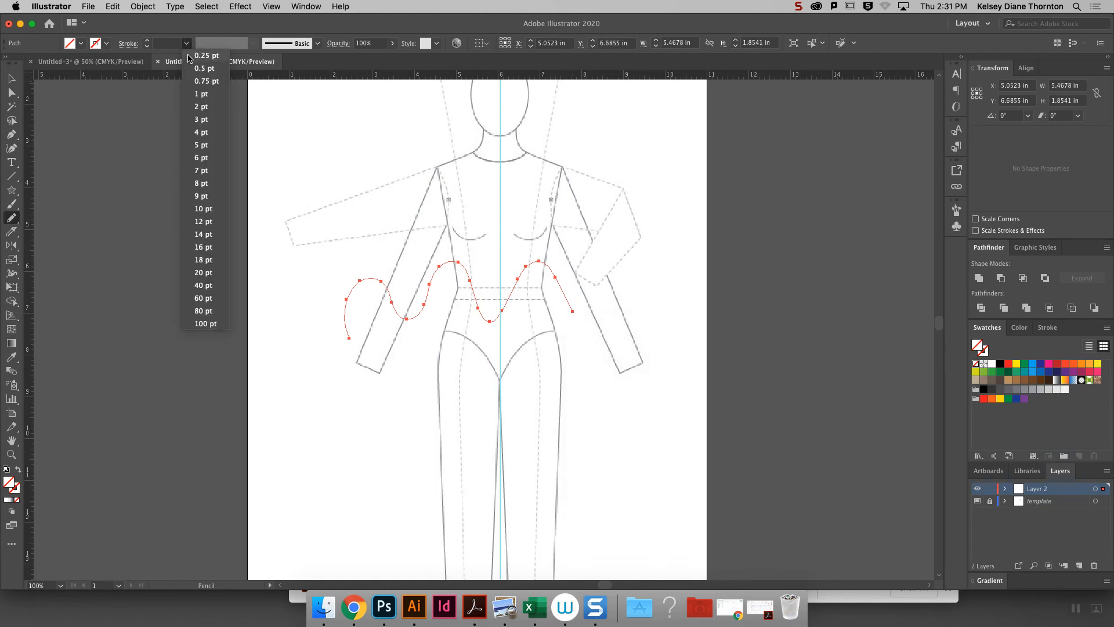
{"action": "left_click", "coordinate": [209, 100]}
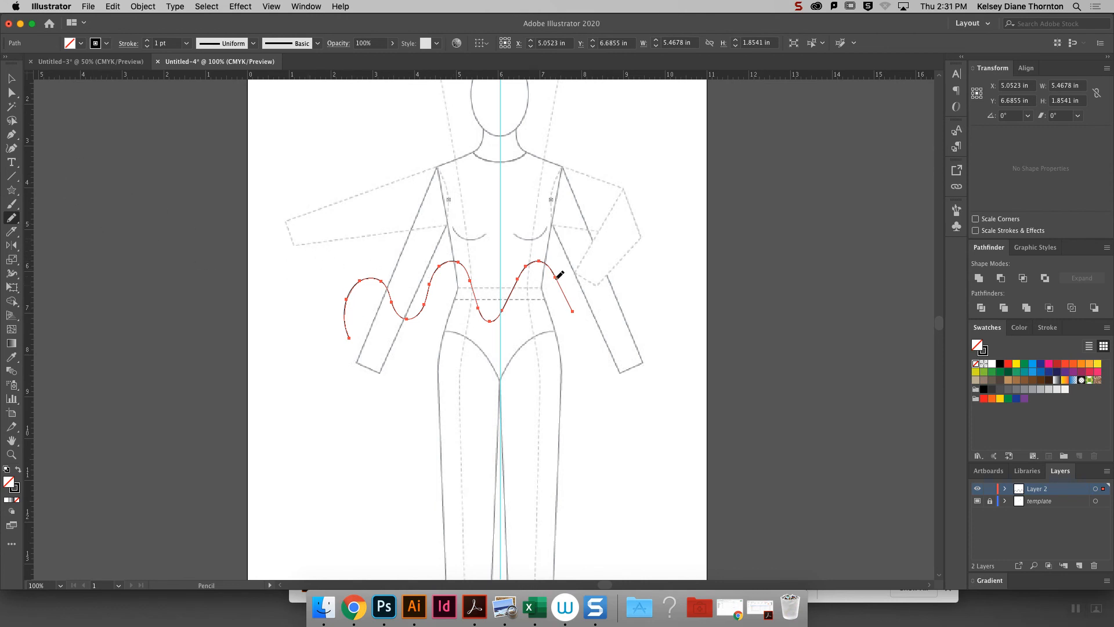
- Draw a smooth four-point wave across the figure's hips and thighs with the Pen tool
{"action": "left_click", "coordinate": [10, 137]}
{"action": "left_click_drag", "start_coordinate": [360, 429], "coordinate": [351, 358]}
{"action": "left_click_drag", "start_coordinate": [421, 413], "coordinate": [435, 486]}
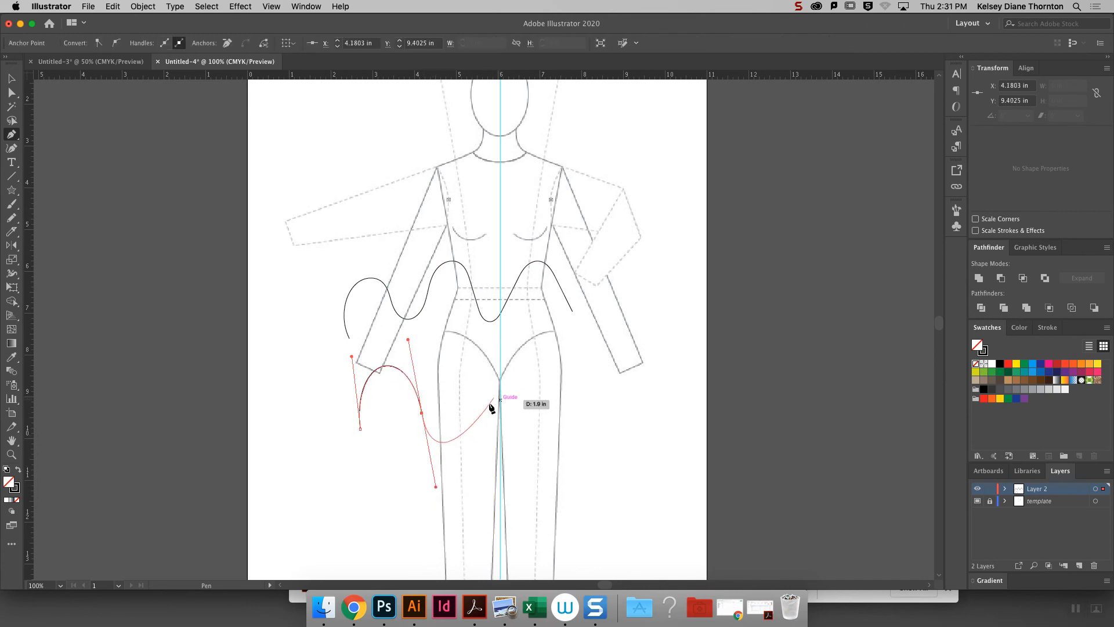
{"action": "left_click_drag", "start_coordinate": [487, 412], "coordinate": [481, 355]}
{"action": "left_click_drag", "start_coordinate": [560, 397], "coordinate": [569, 459]}
- Set the stroke weight of both the waist wave and the hip wave to 2 pt
{"action": "key", "text": "v"}
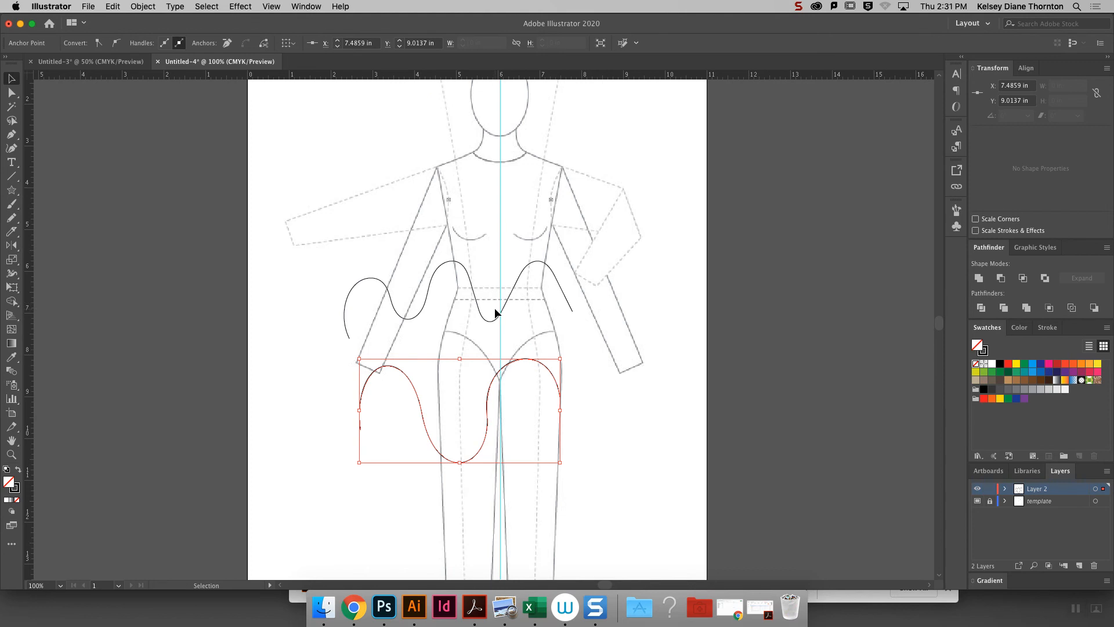
{"action": "key", "text": "super+equal"}
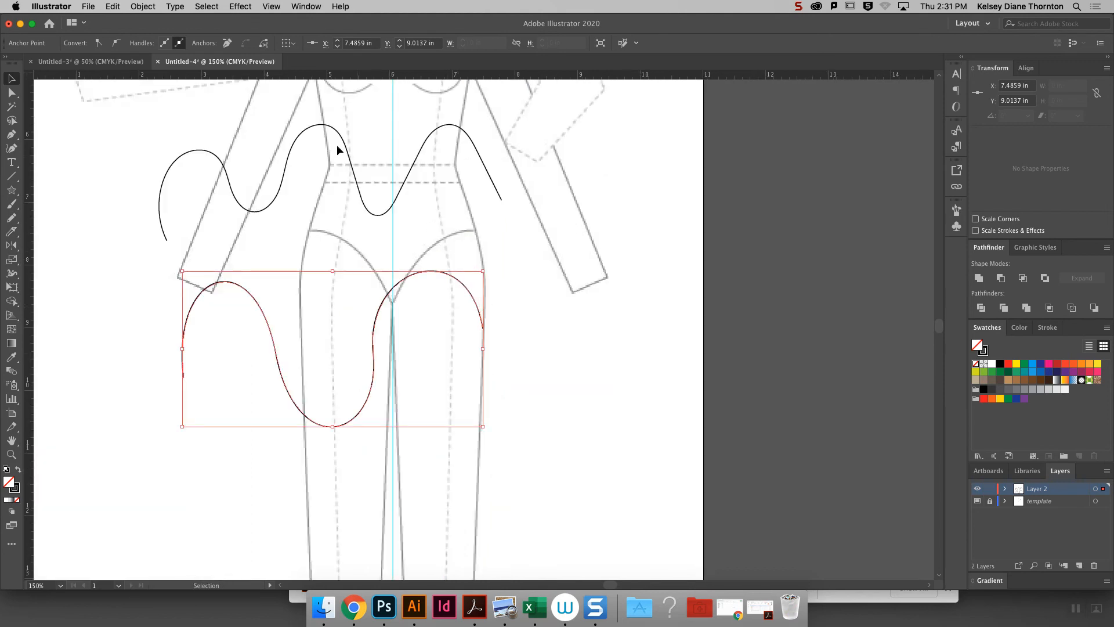
{"action": "left_click_drag", "start_coordinate": [396, 135], "coordinate": [491, 392]}
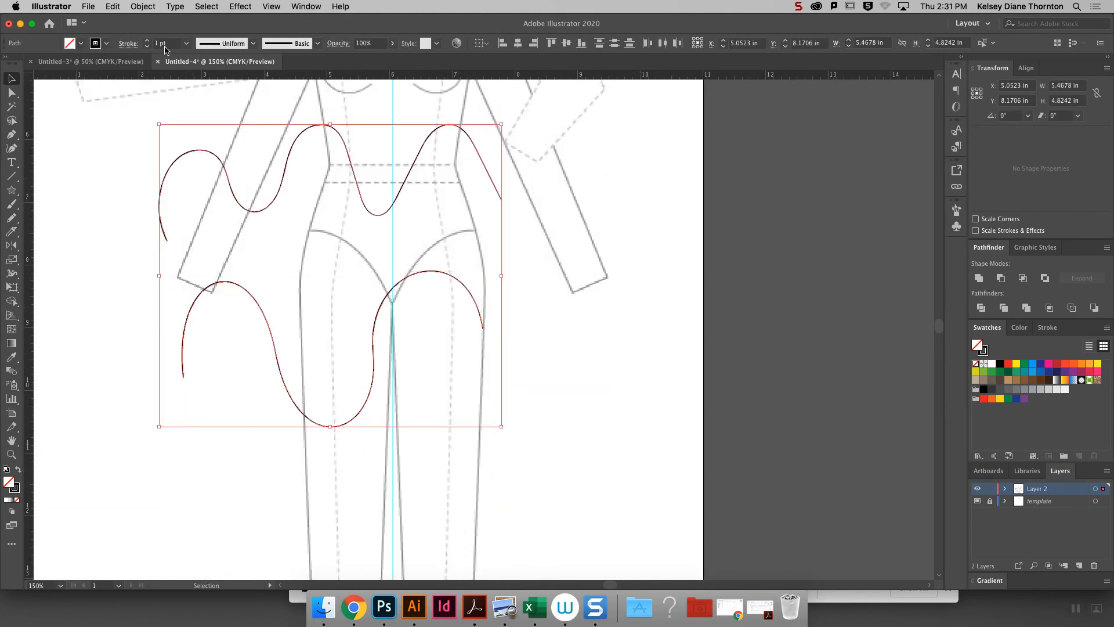
{"action": "left_click", "coordinate": [147, 41]}
{"action": "left_click", "coordinate": [487, 191]}
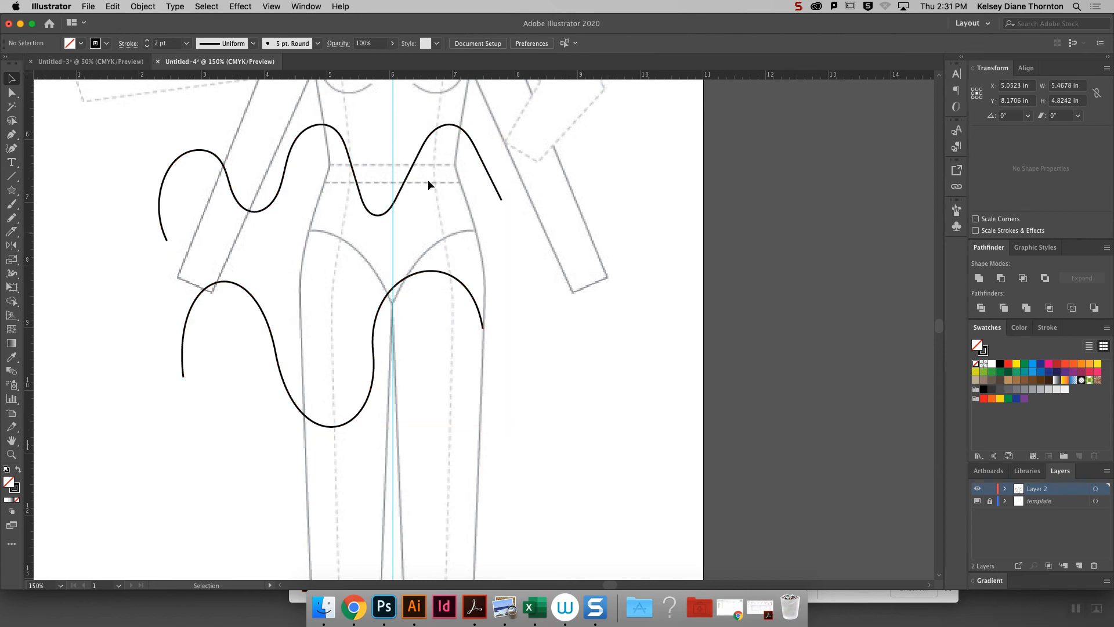
- Examine the anchor points of the Pen wave across the hips with Direct Selection
{"action": "left_click", "coordinate": [376, 323]}
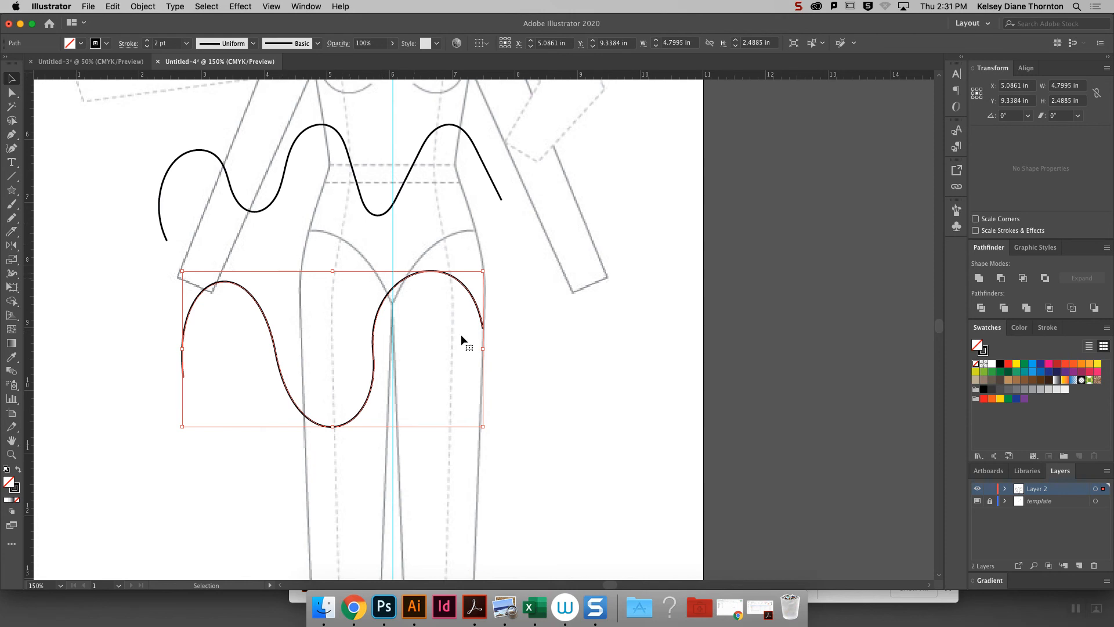
{"action": "left_click", "coordinate": [11, 93]}
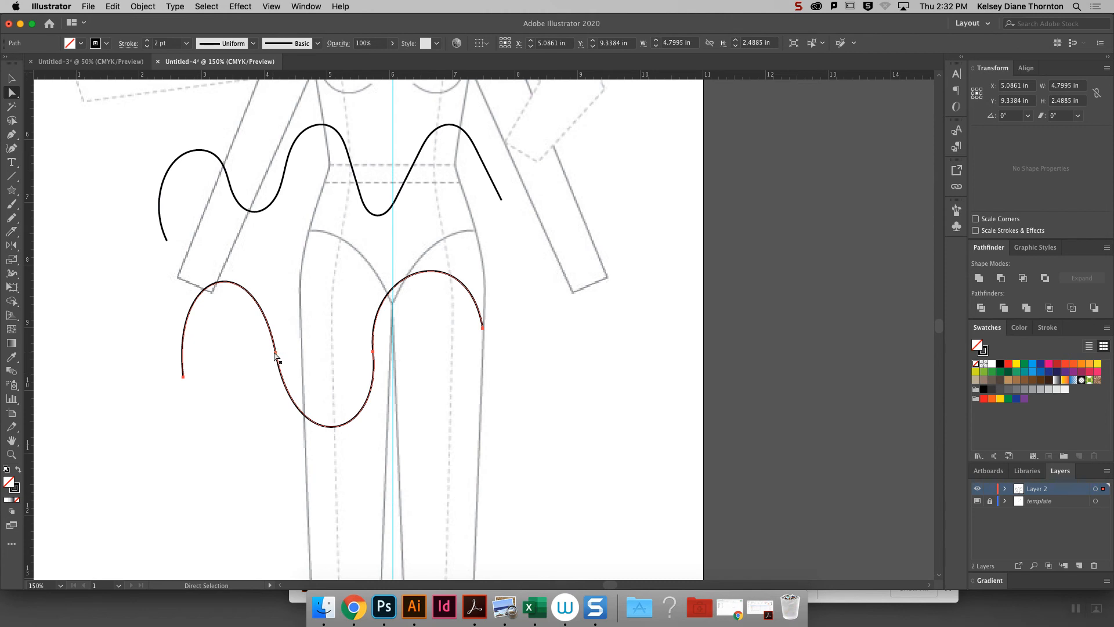
{"action": "left_click", "coordinate": [373, 352]}
{"action": "left_click", "coordinate": [482, 328]}
- Reshape the rightmost crest of the waist pencil wave by moving its anchor points outward and upward
{"action": "left_click", "coordinate": [11, 78]}
{"action": "left_click", "coordinate": [245, 210]}
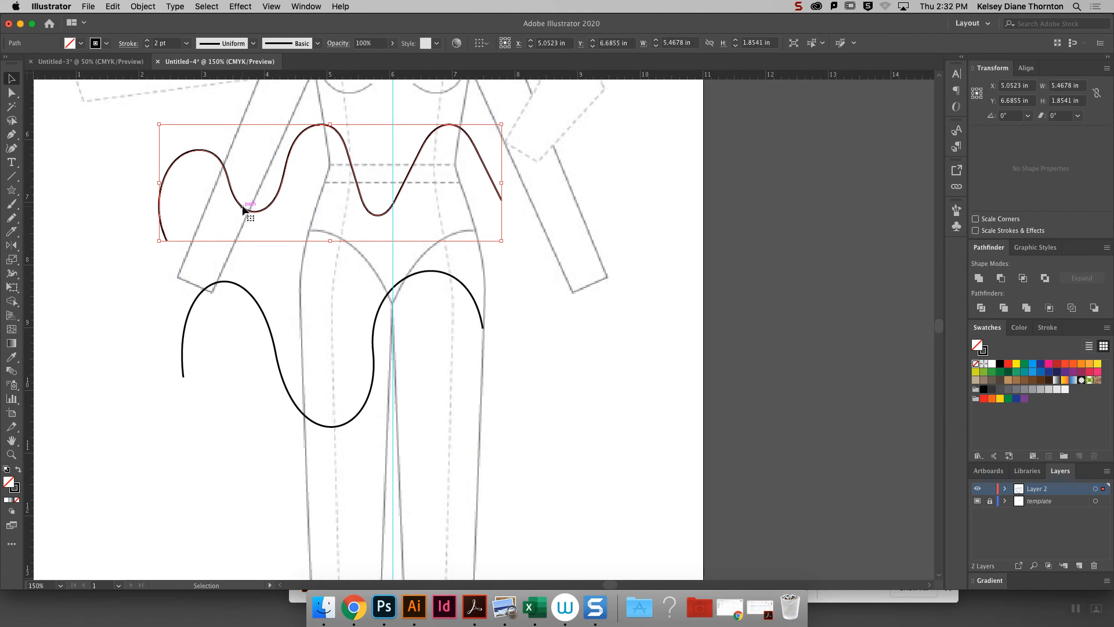
{"action": "left_click", "coordinate": [12, 93]}
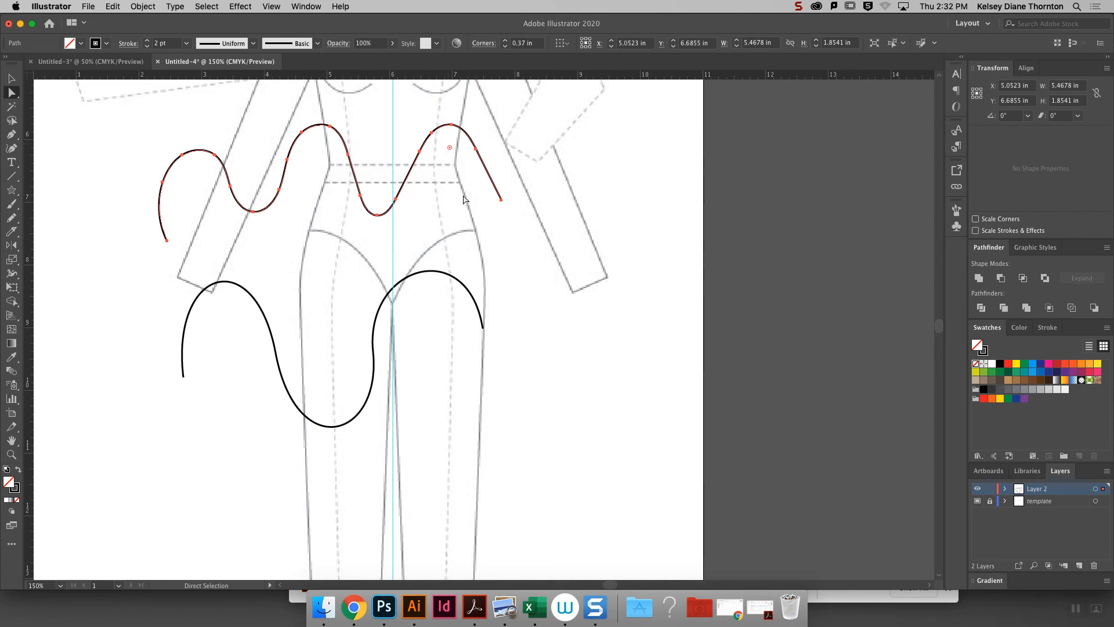
{"action": "left_click", "coordinate": [476, 150]}
{"action": "left_click_drag", "start_coordinate": [476, 149], "coordinate": [451, 119]}
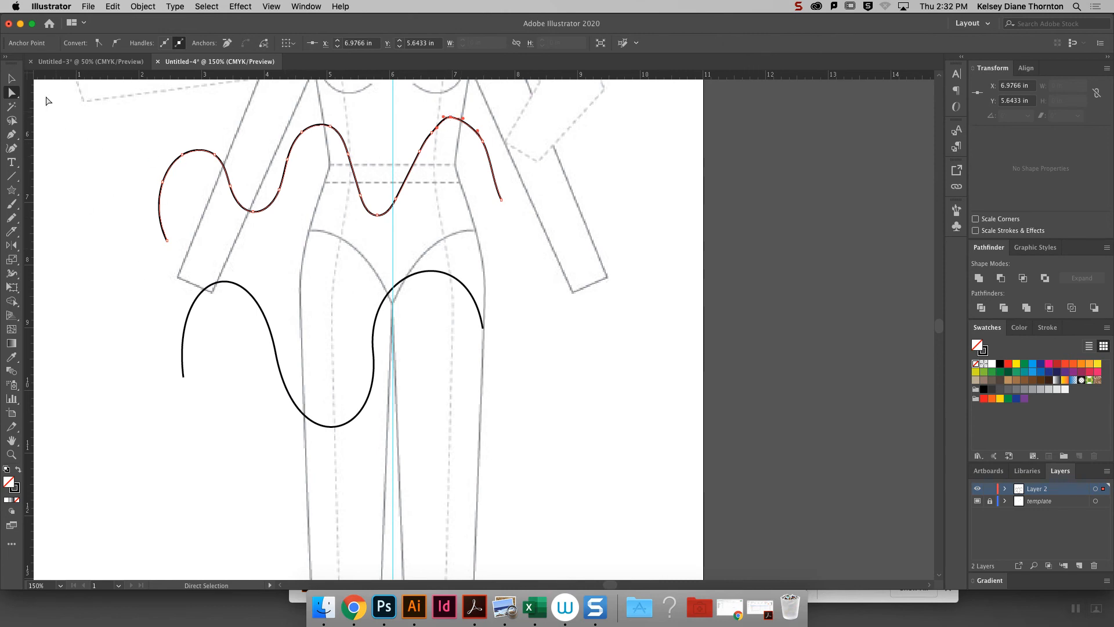
- Delete the pencil wave across the waist and the Pen wave across the hips
{"action": "left_click", "coordinate": [12, 78]}
{"action": "left_click", "coordinate": [161, 181]}
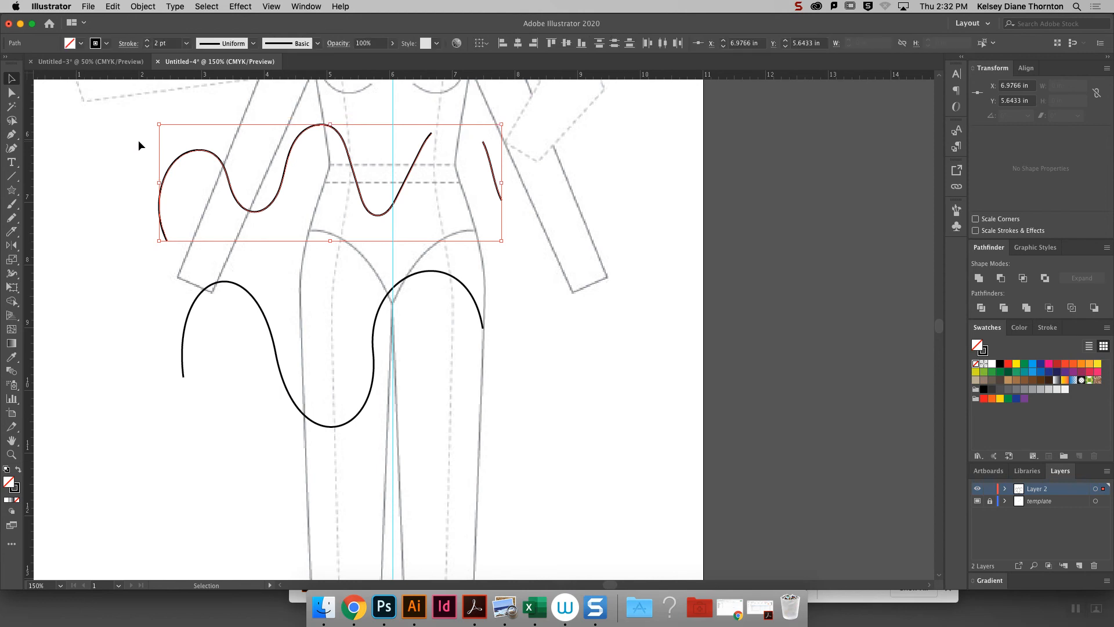
{"action": "key", "text": "Delete"}
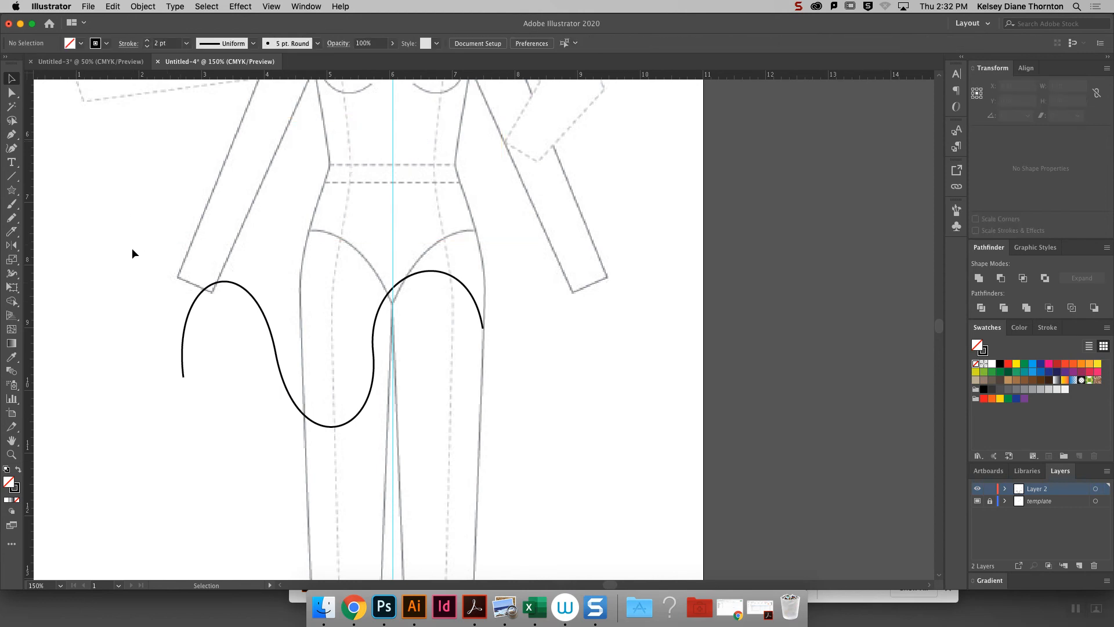
{"action": "mouse_move", "coordinate": [161, 240]}
{"action": "left_mouse_down"}
{"action": "mouse_move", "coordinate": [346, 365]}
{"action": "mouse_move", "coordinate": [484, 432]}
{"action": "left_mouse_up"}
{"action": "key", "text": "Delete"}
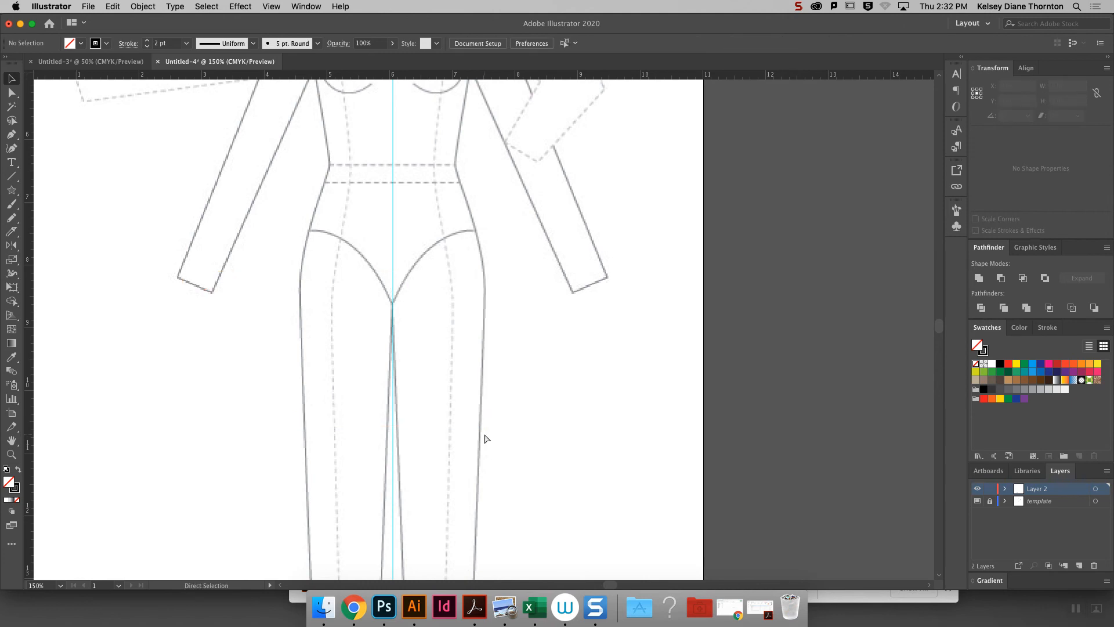
- Trace the left half of the croquis neckline from the center guide to the shoulder with the Pencil tool, about 0.64 in wide and 0.26 in high
{"action": "scroll", "coordinate": [484, 433], "scroll_direction": "up", "scroll_amount": 1}
{"action": "left_click_drag", "start_coordinate": [940, 327], "coordinate": [940, 315]}
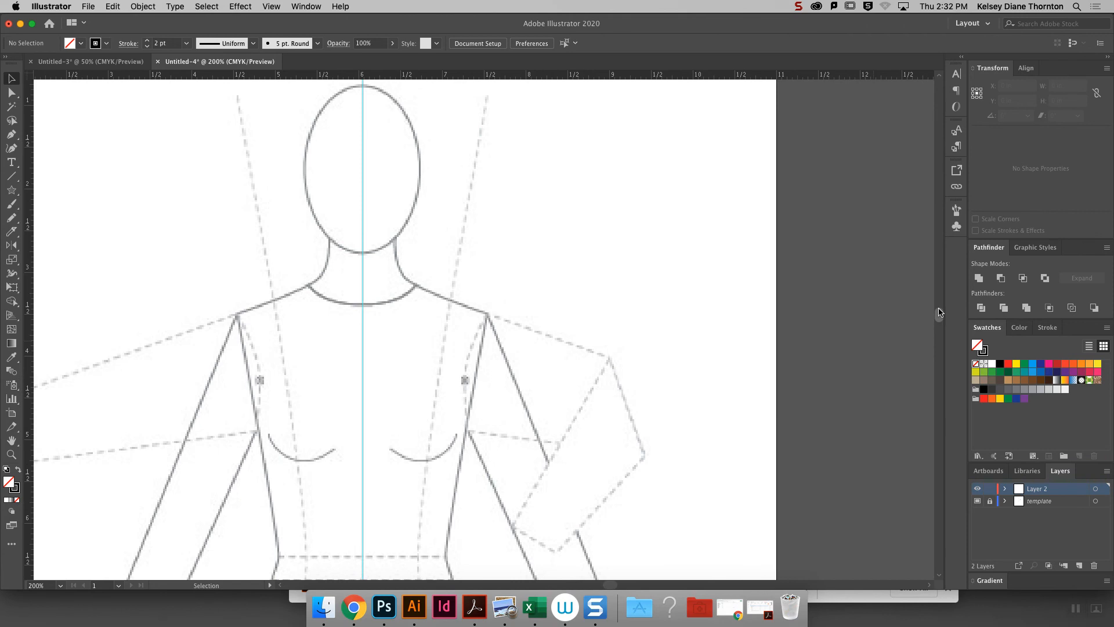
{"action": "scroll", "coordinate": [346, 165], "scroll_direction": "up", "scroll_amount": 1}
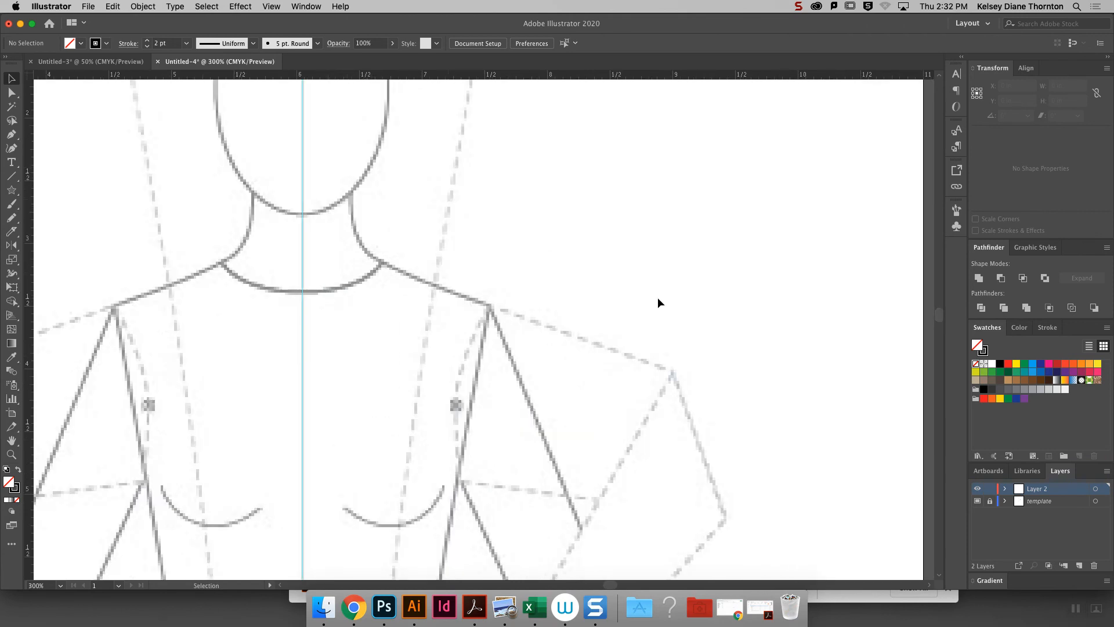
{"action": "scroll", "coordinate": [936, 322], "scroll_direction": "down", "scroll_amount": 3}
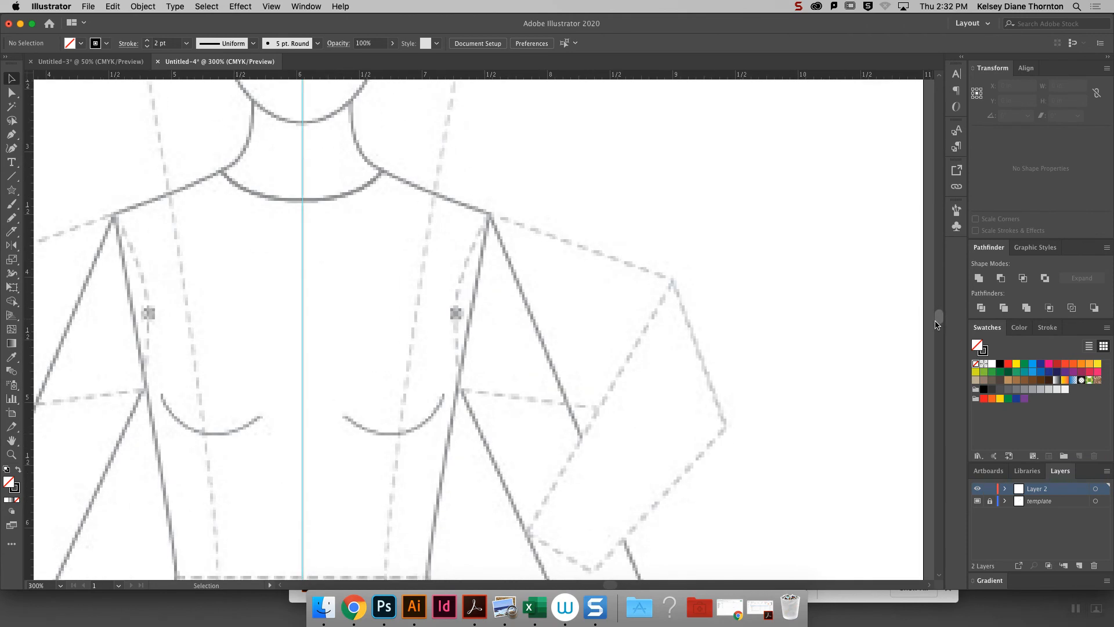
{"action": "left_click_drag", "start_coordinate": [611, 583], "coordinate": [603, 583]}
{"action": "scroll", "coordinate": [936, 313], "scroll_direction": "down", "scroll_amount": 3}
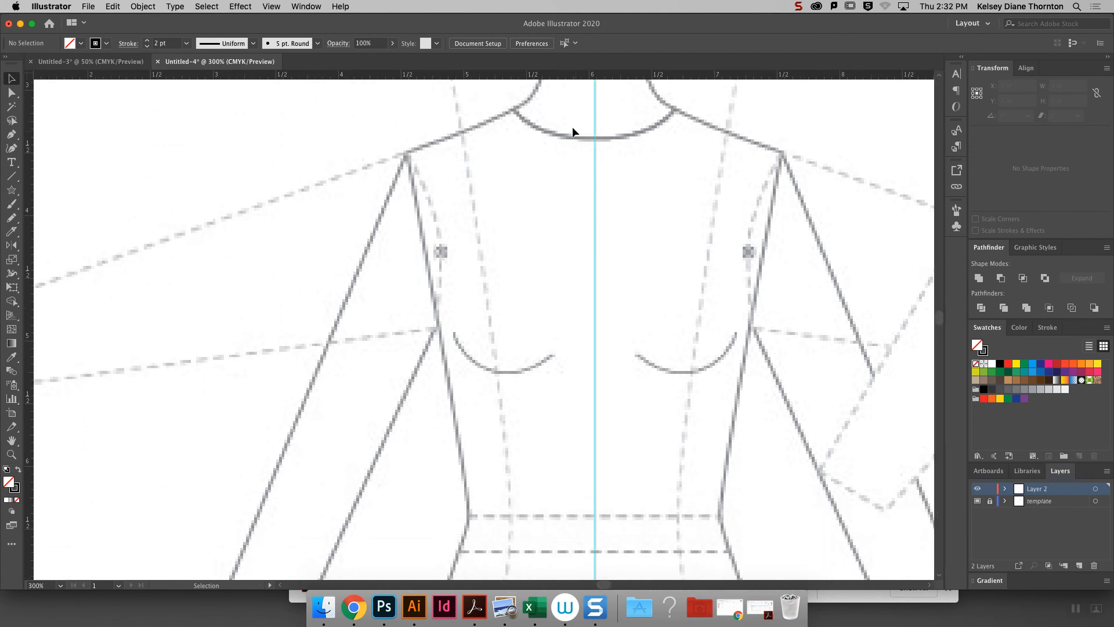
{"action": "left_click", "coordinate": [13, 218]}
{"action": "left_click_drag", "start_coordinate": [595, 139], "coordinate": [584, 139]}
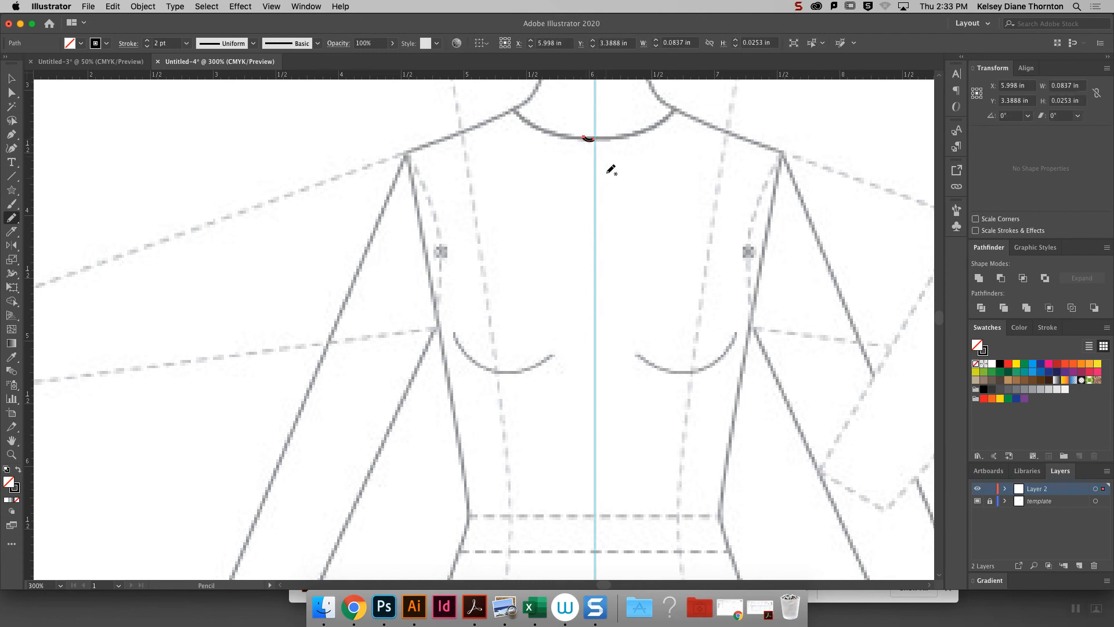
{"action": "key", "text": "super+z"}
{"action": "left_click", "coordinate": [596, 139]}
{"action": "key", "text": "super+z"}
{"action": "mouse_move", "coordinate": [595, 139]}
{"action": "left_mouse_down"}
{"action": "mouse_move", "coordinate": [548, 139]}
{"action": "mouse_move", "coordinate": [515, 108]}
{"action": "left_mouse_up"}
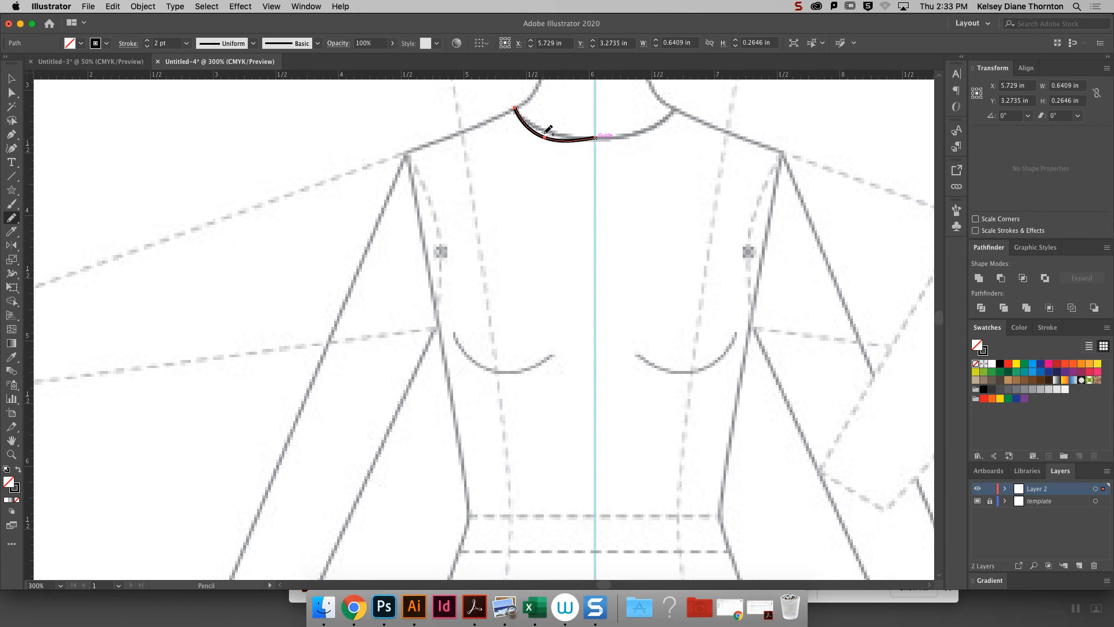
- Nudge the middle anchor point of the neckline curve up to Y 3.3378 in to match the template
{"action": "left_click", "coordinate": [11, 93]}
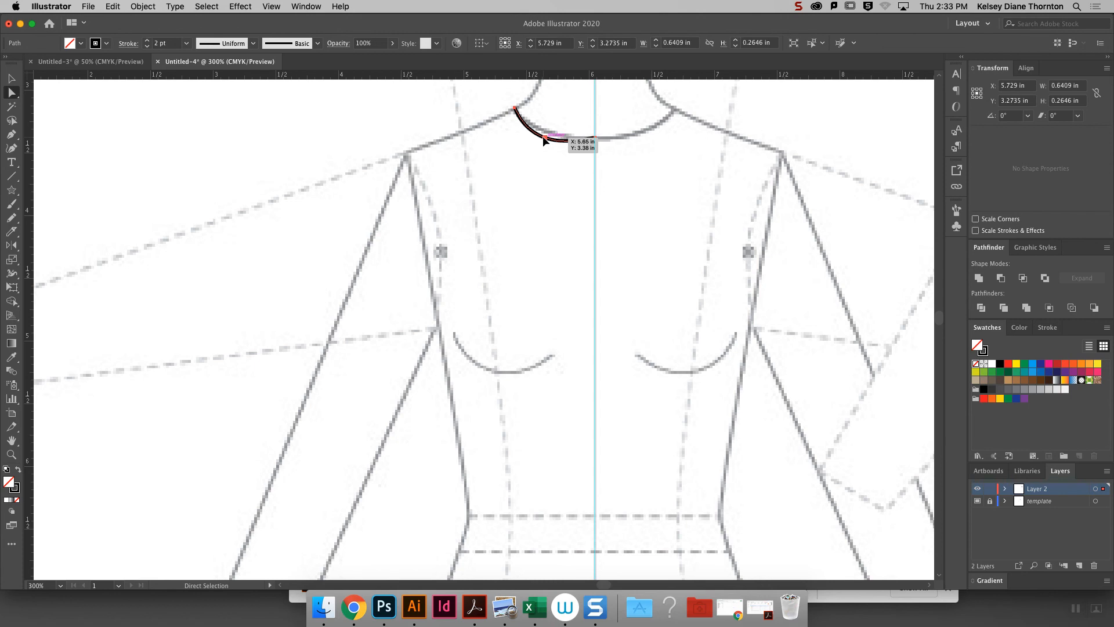
{"action": "left_click", "coordinate": [572, 141]}
{"action": "key", "text": "Up"}
{"action": "key", "text": "Up"}
{"action": "key", "text": "Up"}
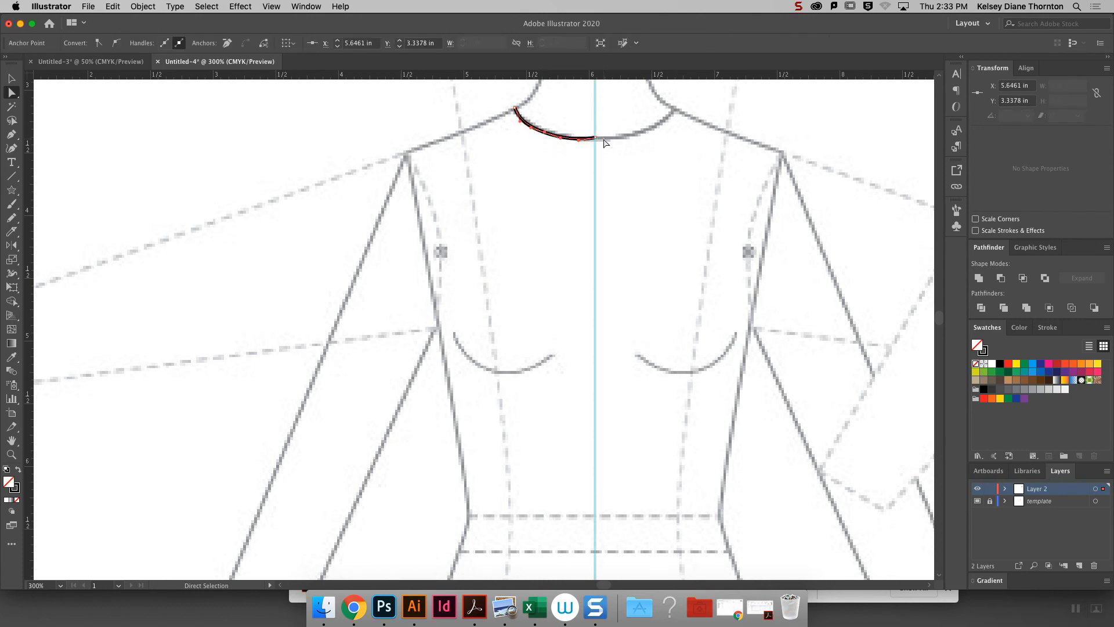
- Remove the neckline's middle anchor point and extend the handle at the center guide until the curve follows the template
{"action": "key", "text": "super+equal"}
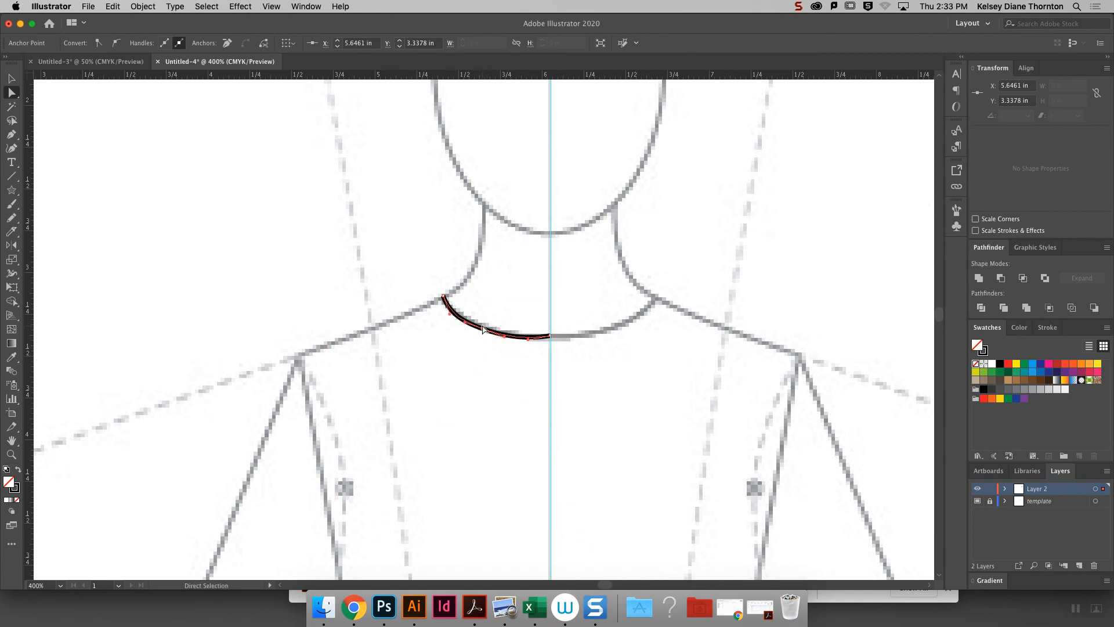
{"action": "left_click", "coordinate": [9, 135]}
{"action": "left_click", "coordinate": [483, 329]}
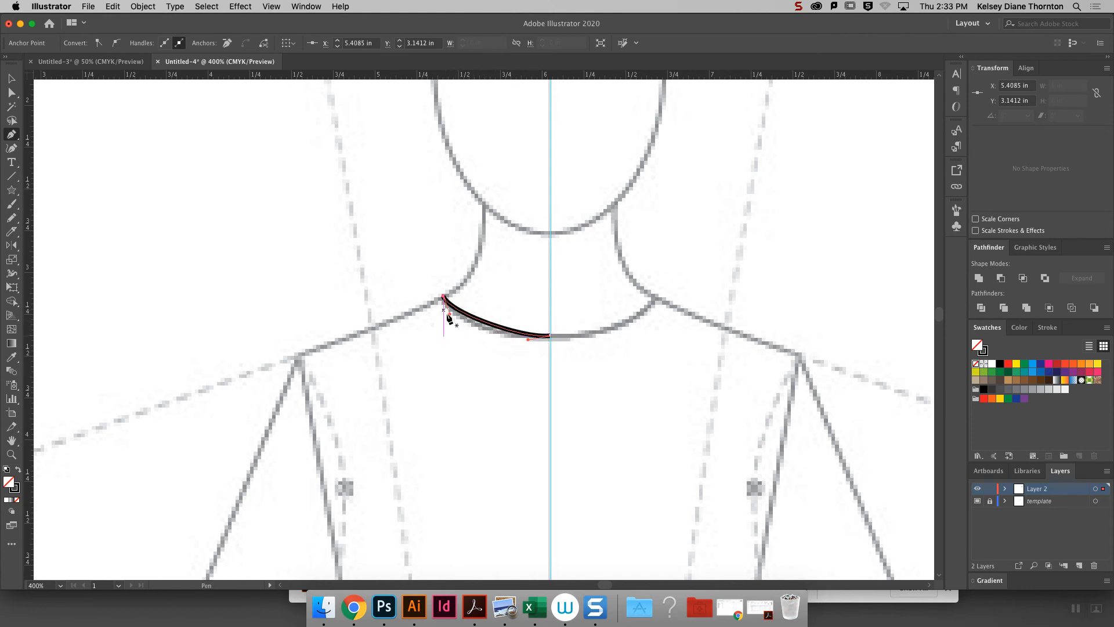
{"action": "left_click", "coordinate": [12, 92]}
{"action": "left_click_drag", "start_coordinate": [527, 340], "coordinate": [504, 345]}
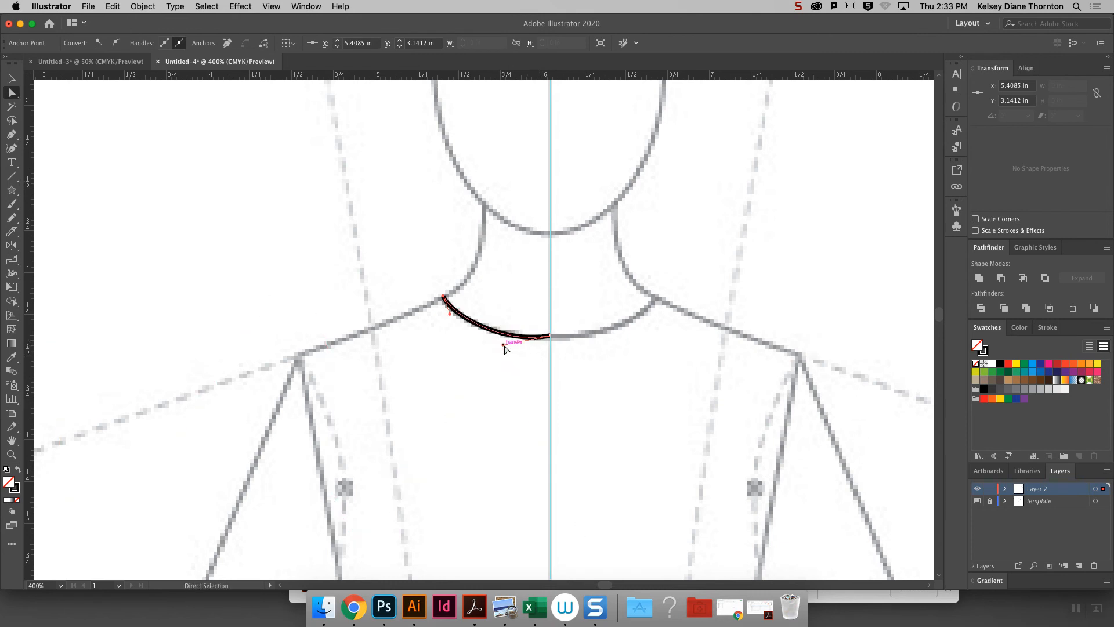
- Delete the leftover zigzag path without a stroke across the chest
{"action": "left_click", "coordinate": [12, 79]}
{"action": "left_click_drag", "start_coordinate": [125, 235], "coordinate": [369, 585]}
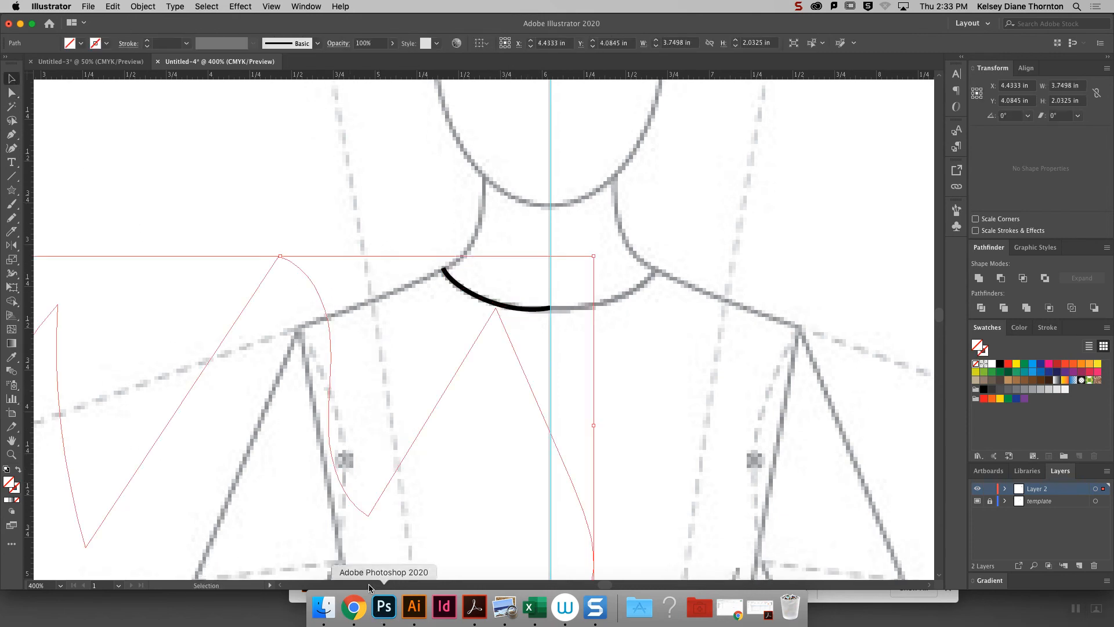
{"action": "key", "text": "Delete"}
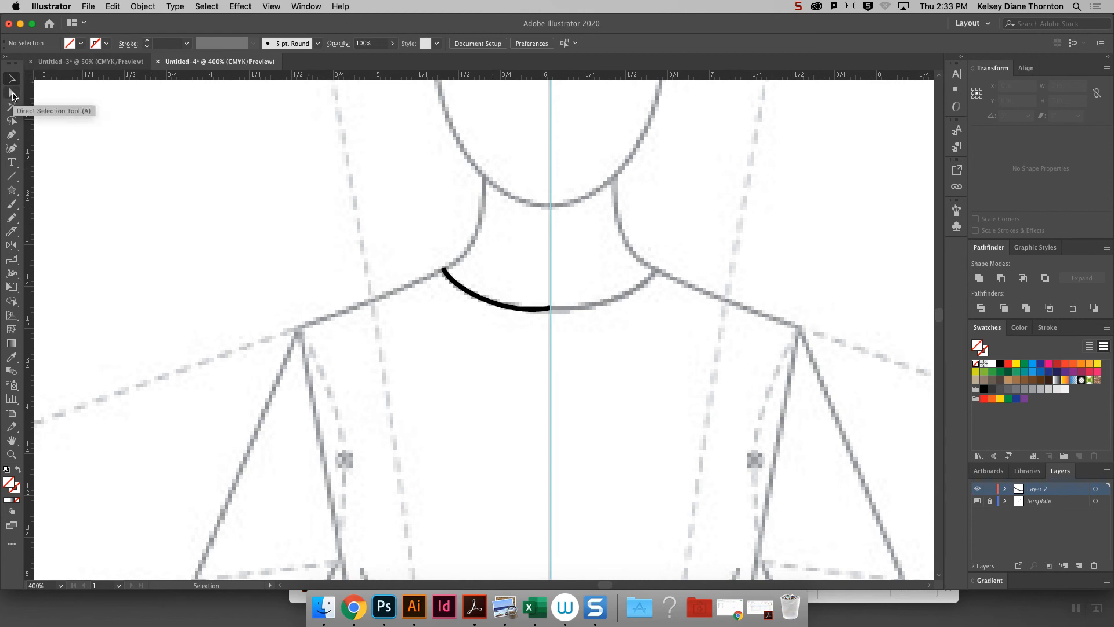
- Pick up the neckline's 2 pt black stroke and draw a closed Pencil shape about 0.44 by 0.67 in beside the head
{"action": "left_click", "coordinate": [11, 218]}
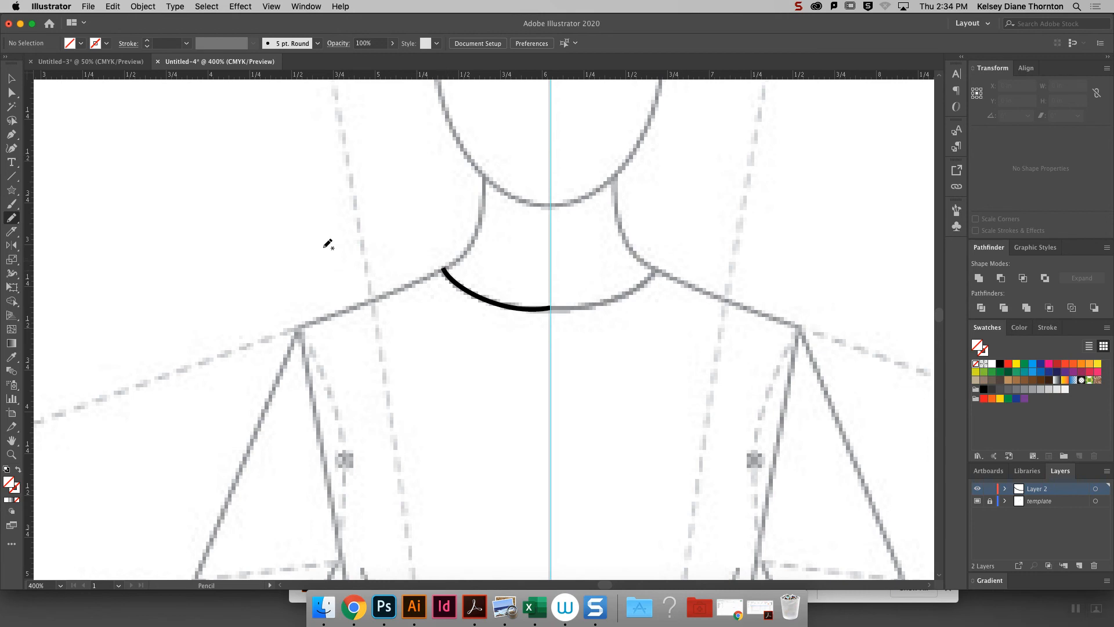
{"action": "left_click", "coordinate": [11, 78]}
{"action": "left_click", "coordinate": [510, 307]}
{"action": "left_click", "coordinate": [11, 219]}
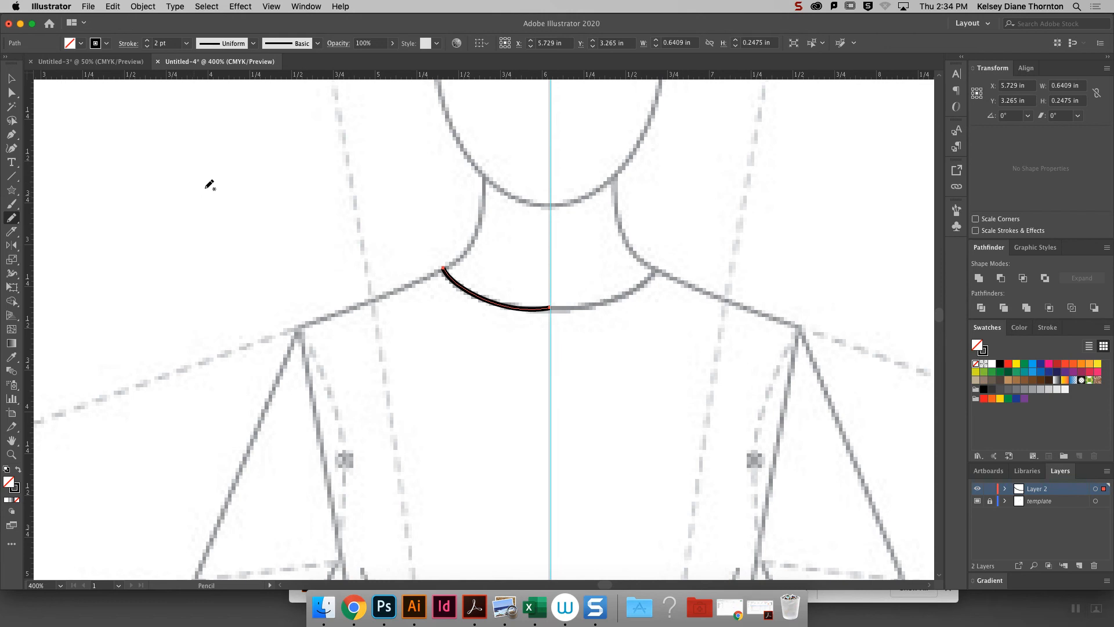
{"action": "mouse_move", "coordinate": [208, 155]}
{"action": "left_mouse_down"}
{"action": "mouse_move", "coordinate": [168, 231]}
{"action": "mouse_move", "coordinate": [170, 257]}
{"action": "mouse_move", "coordinate": [199, 267]}
{"action": "mouse_move", "coordinate": [237, 195]}
{"action": "mouse_move", "coordinate": [235, 169]}
{"action": "mouse_move", "coordinate": [213, 162]}
{"action": "left_mouse_up"}
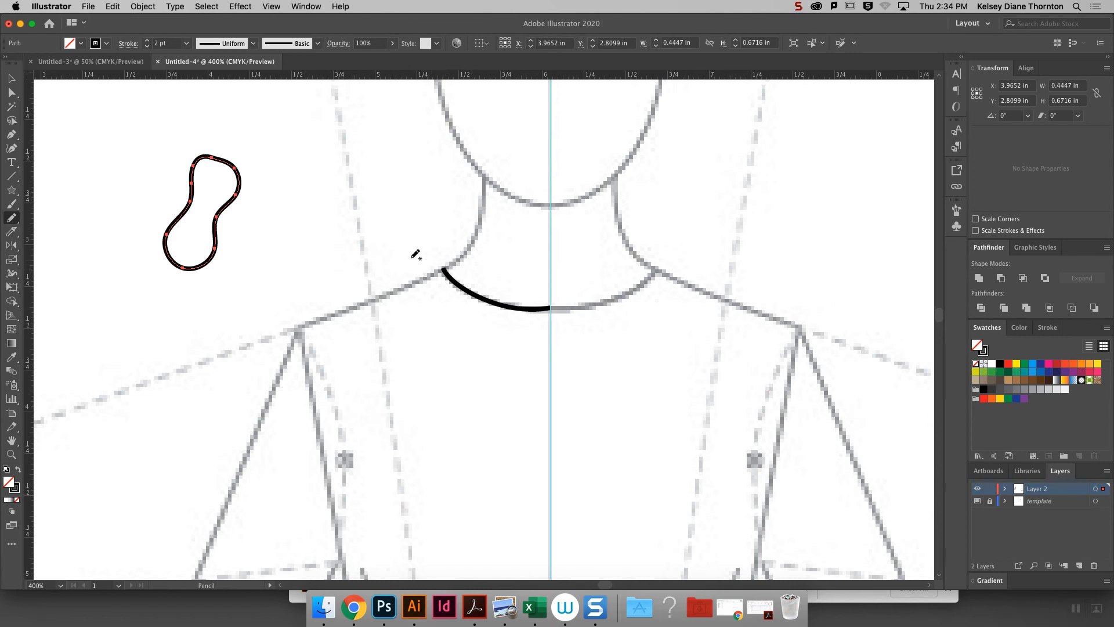
- Extend the selected neckline path with the Pencil tool along the shoulder and down the dashed armhole to the underarm
{"action": "left_click", "coordinate": [11, 79]}
{"action": "left_click", "coordinate": [534, 311]}
{"action": "left_click", "coordinate": [10, 220]}
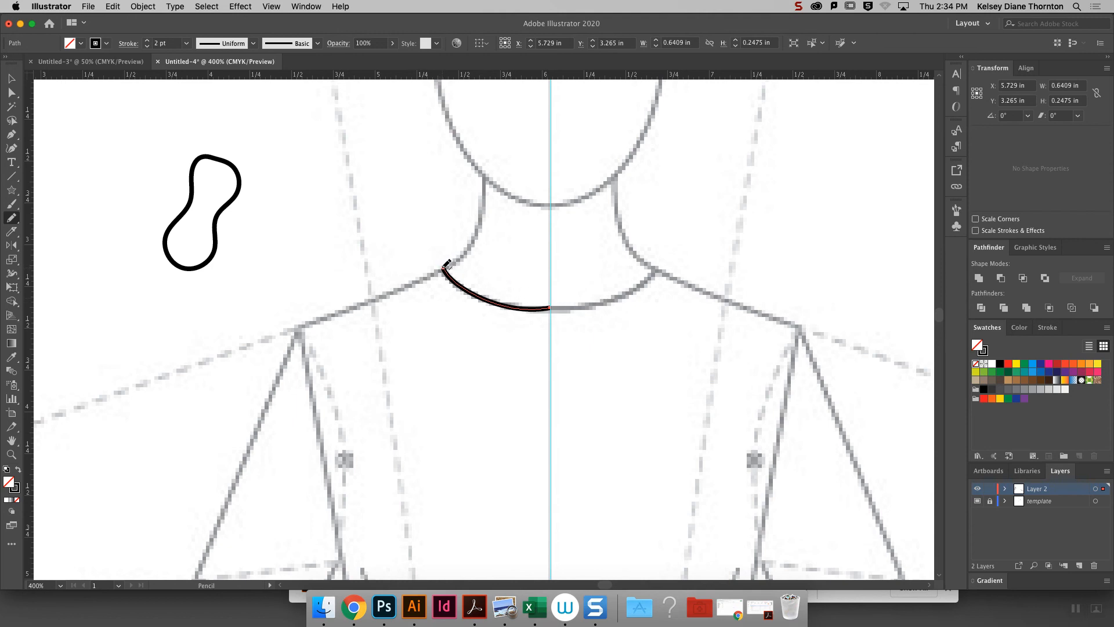
{"action": "left_click_drag", "start_coordinate": [444, 268], "coordinate": [295, 337]}
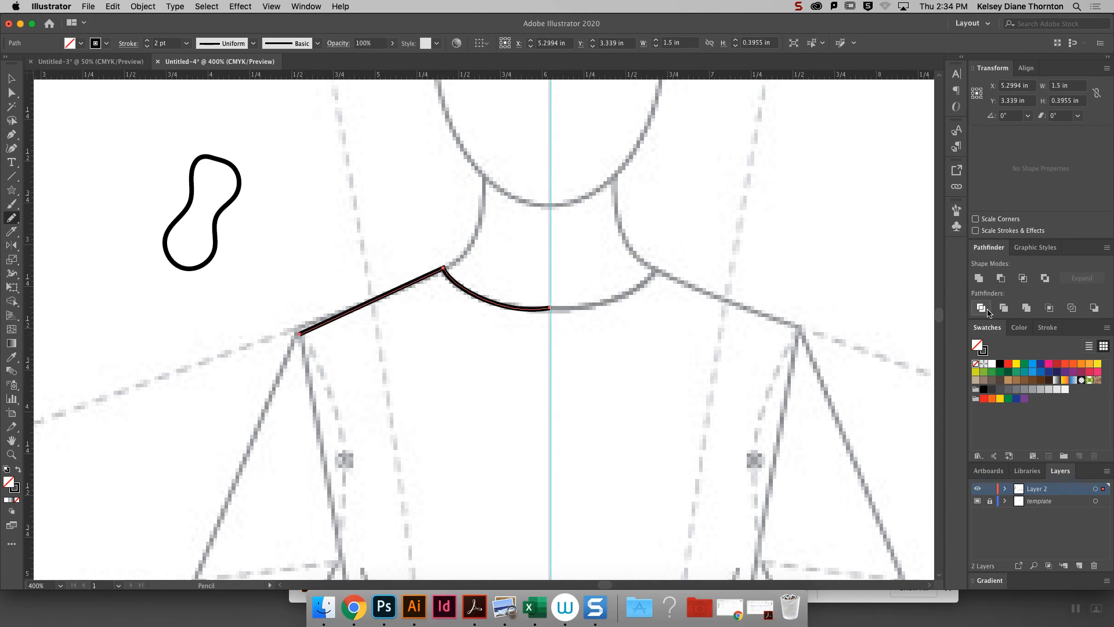
{"action": "scroll", "coordinate": [938, 318], "scroll_direction": "down", "scroll_amount": 5}
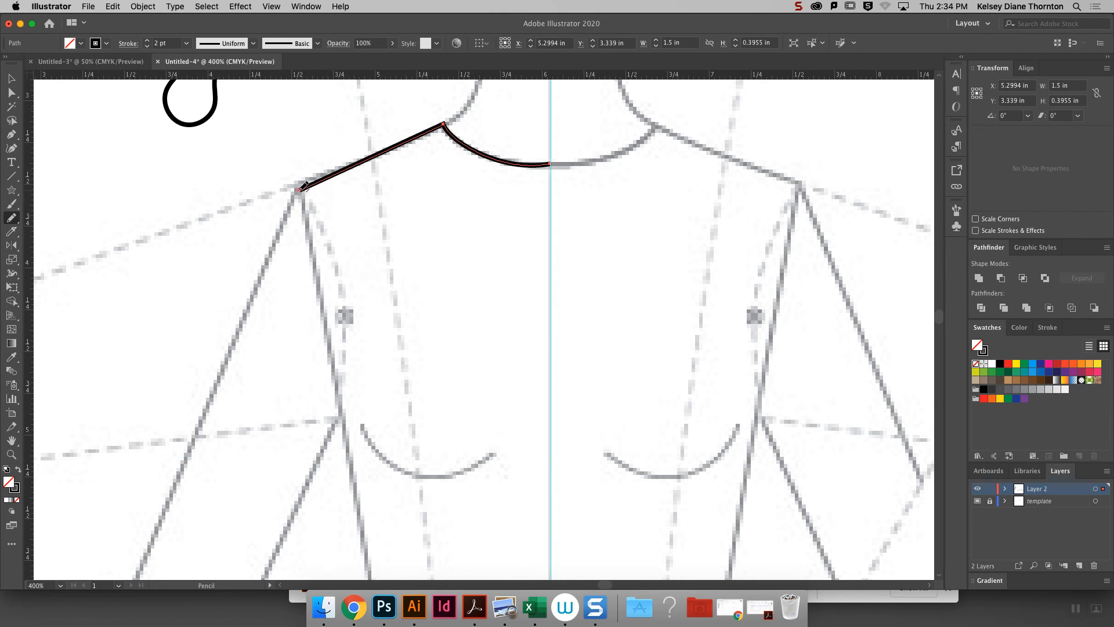
{"action": "mouse_move", "coordinate": [301, 190]}
{"action": "left_mouse_down"}
{"action": "mouse_move", "coordinate": [317, 202]}
{"action": "mouse_move", "coordinate": [342, 302]}
{"action": "mouse_move", "coordinate": [342, 424]}
{"action": "left_mouse_up"}
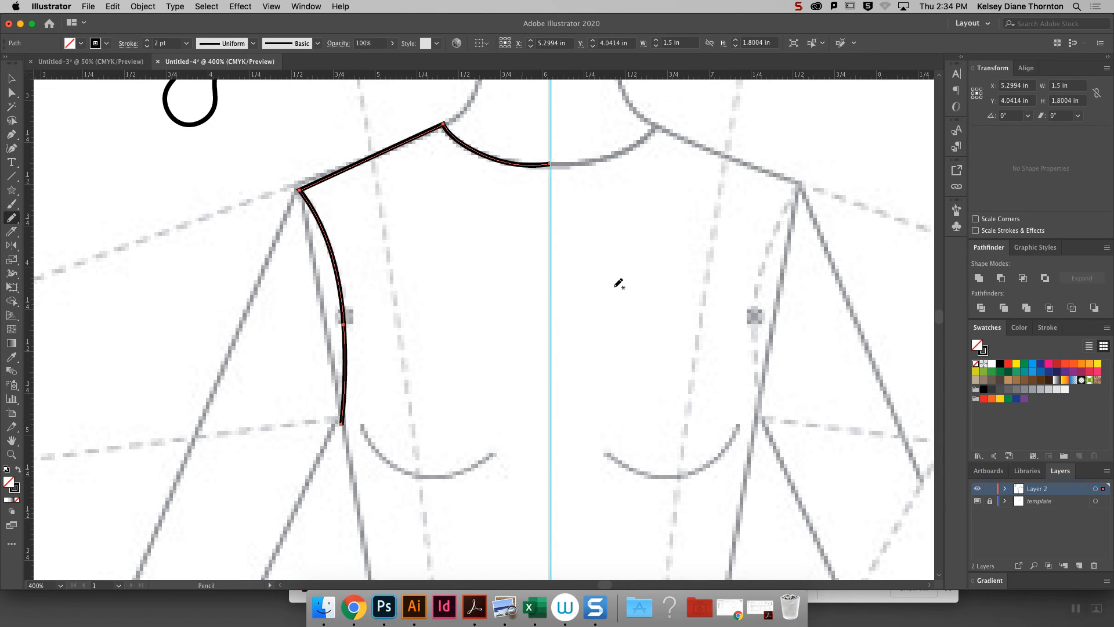
- Check the Pencil tool options and extend the armhole path from the underarm down the side to the lower dashed waist line
{"action": "scroll", "coordinate": [940, 323], "scroll_direction": "down", "scroll_amount": 5}
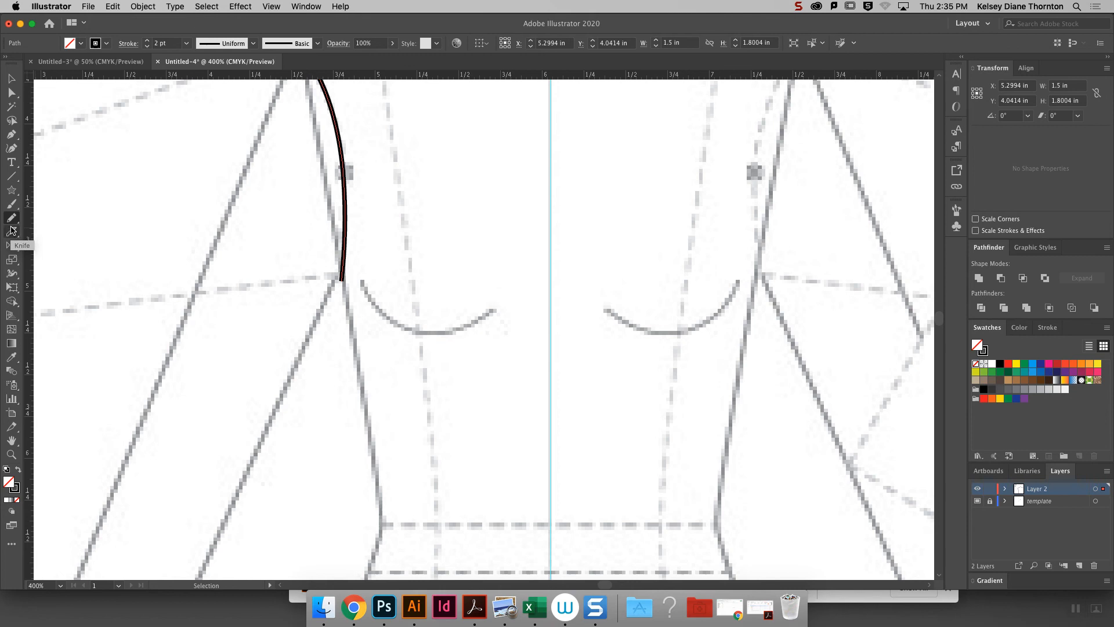
{"action": "double_click", "coordinate": [11, 218]}
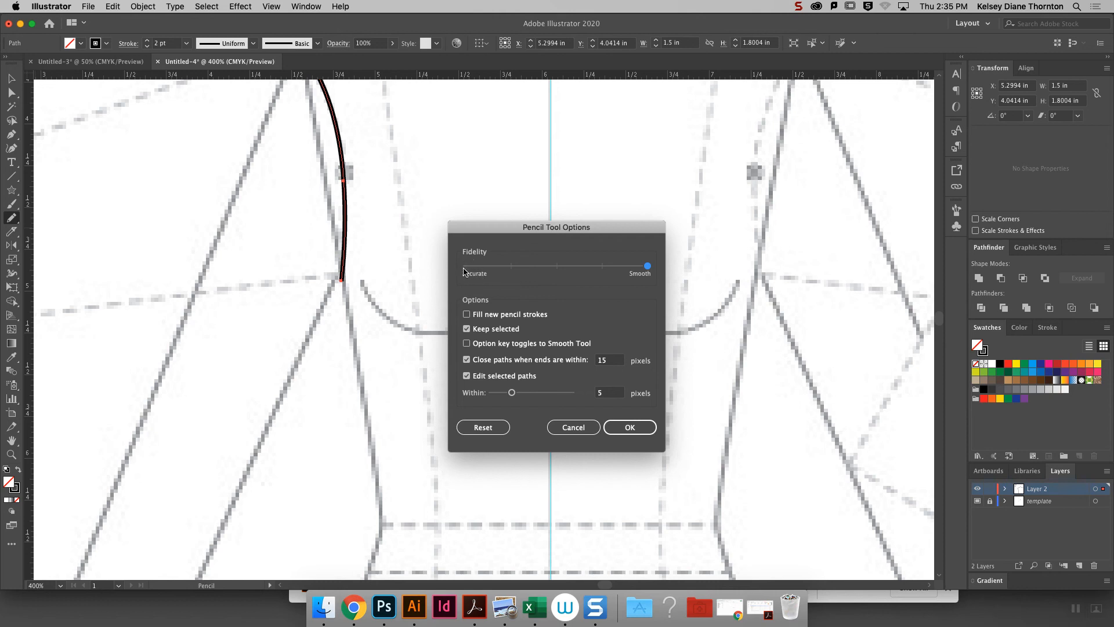
{"action": "left_click", "coordinate": [587, 428]}
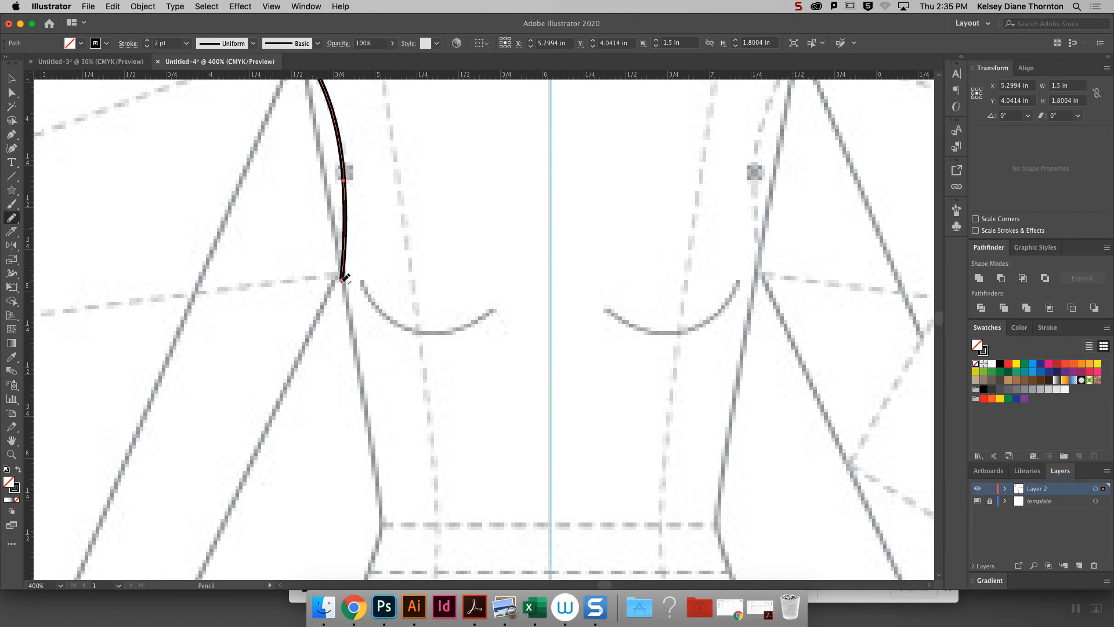
{"action": "left_click_drag", "start_coordinate": [342, 281], "coordinate": [365, 570]}
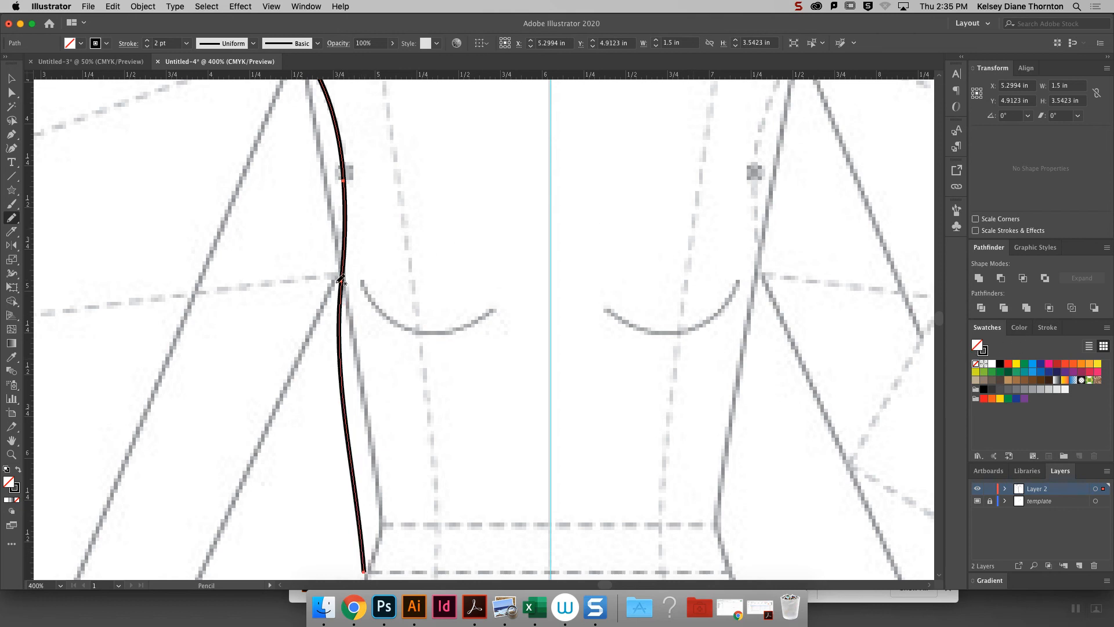
- Convert the underarm anchor point between the armhole and the side seam to a corner
{"action": "left_click", "coordinate": [12, 93]}
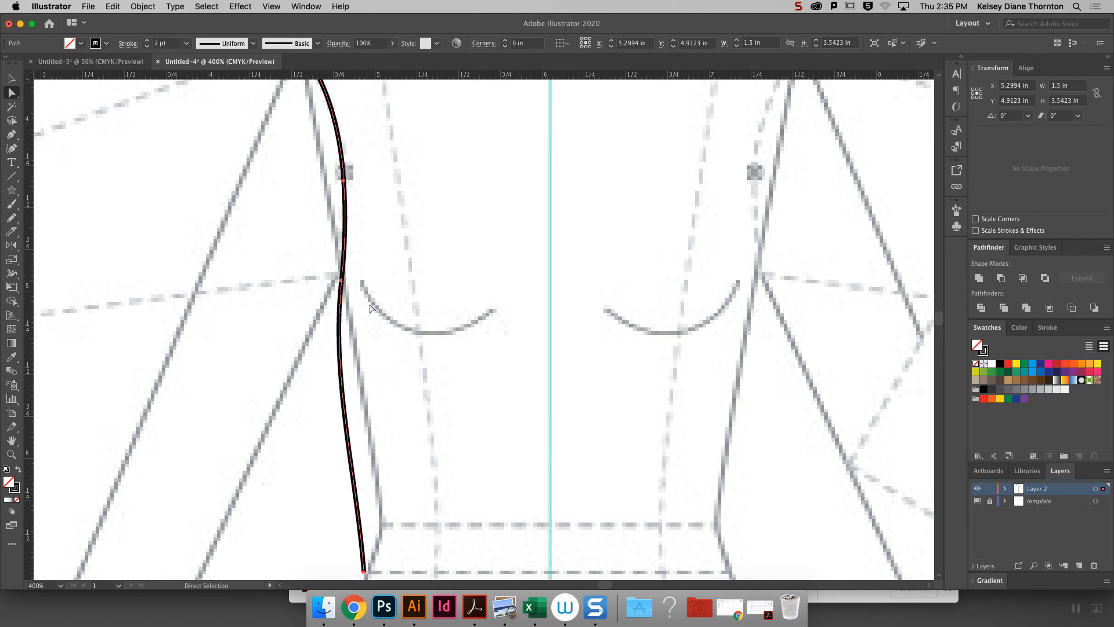
{"action": "left_click", "coordinate": [342, 281]}
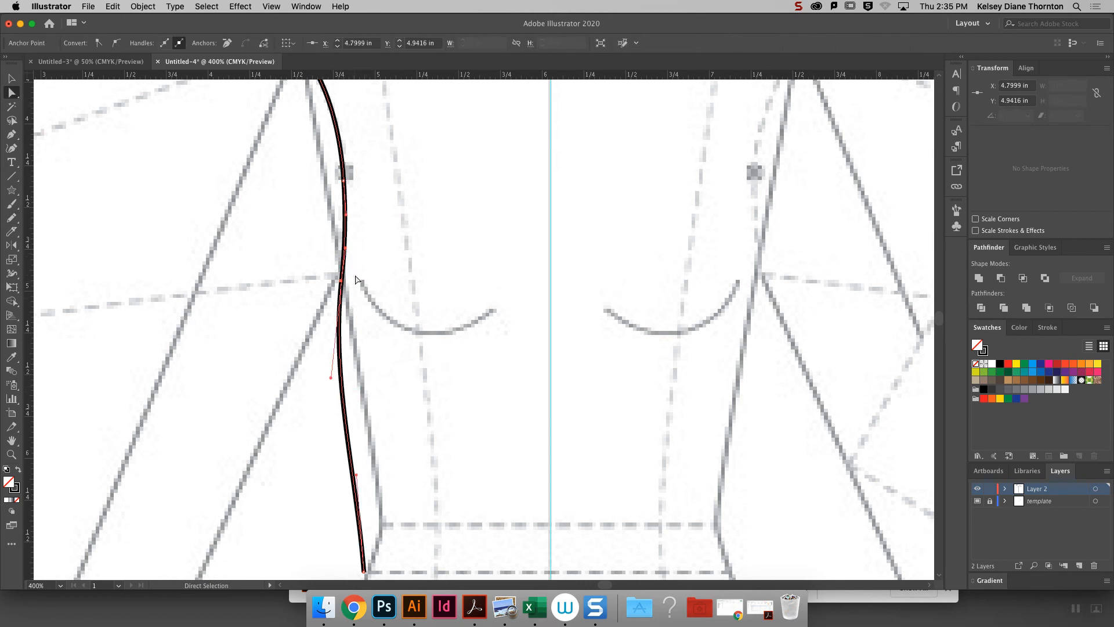
{"action": "left_click", "coordinate": [356, 280]}
{"action": "left_click", "coordinate": [342, 282]}
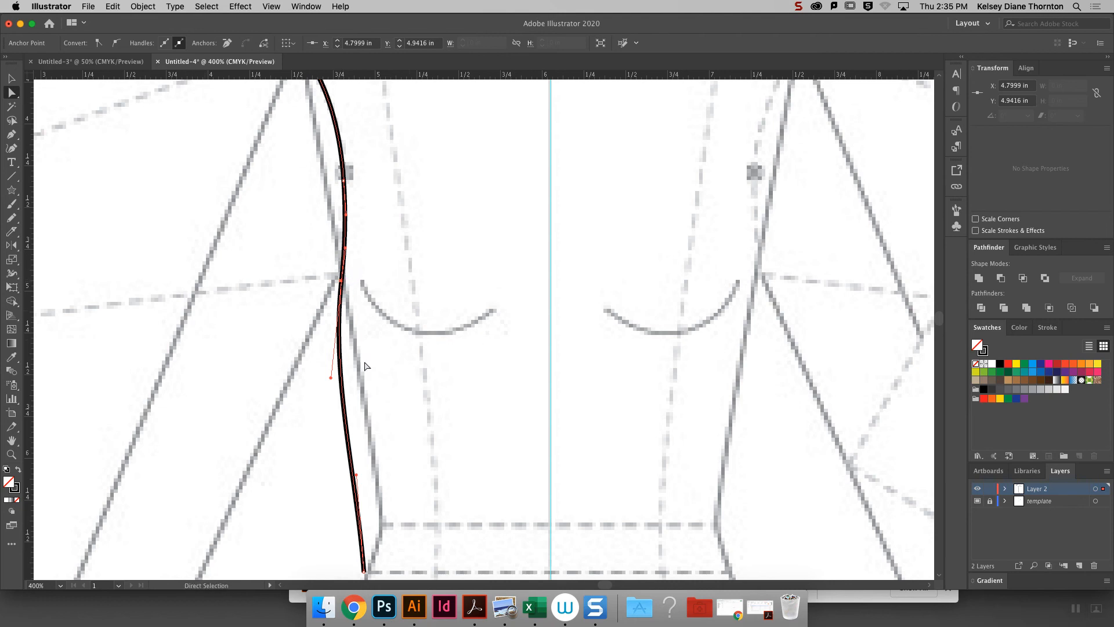
{"action": "left_click", "coordinate": [98, 43]}
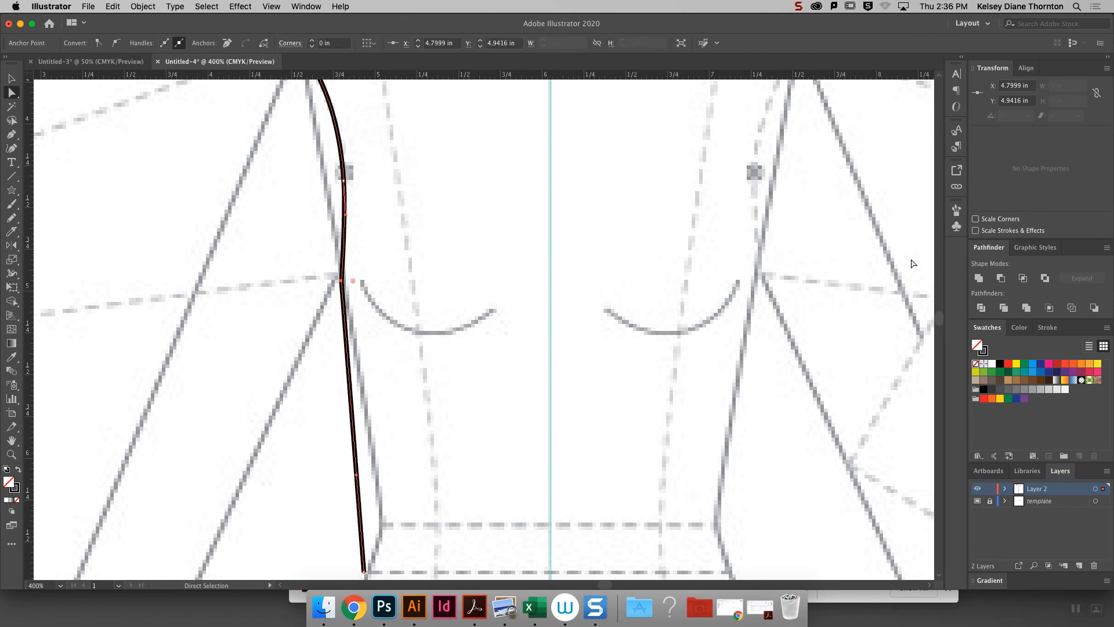
- Lengthen the lower handle of the mid-armhole anchor point so the armhole curves smoothly into the underarm corner
{"action": "scroll", "coordinate": [941, 318], "scroll_direction": "down", "scroll_amount": 5}
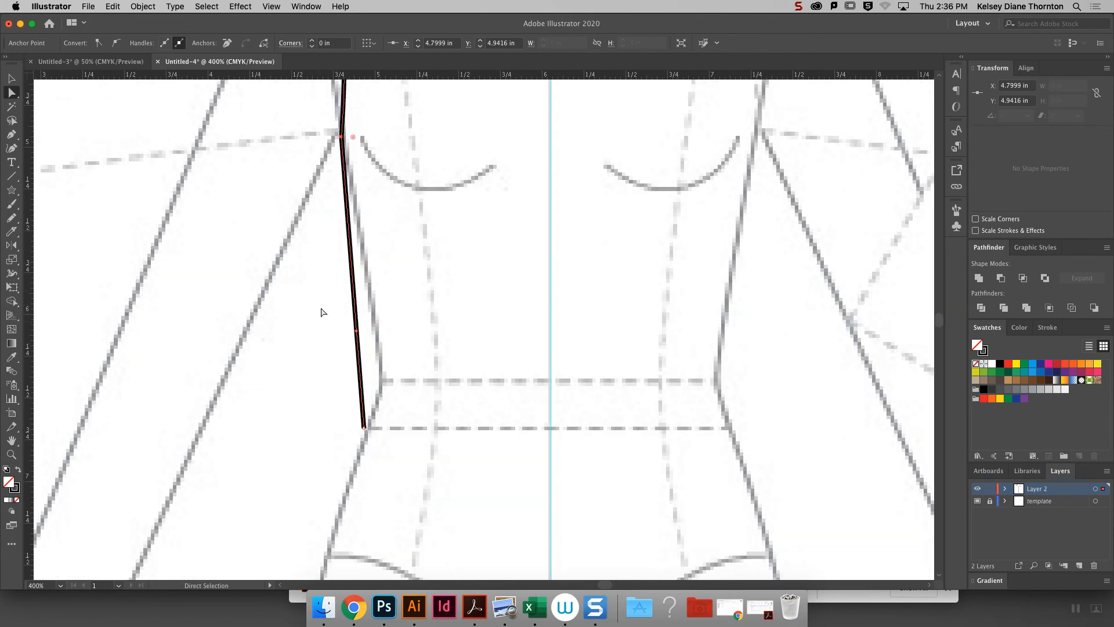
{"action": "left_click", "coordinate": [11, 134]}
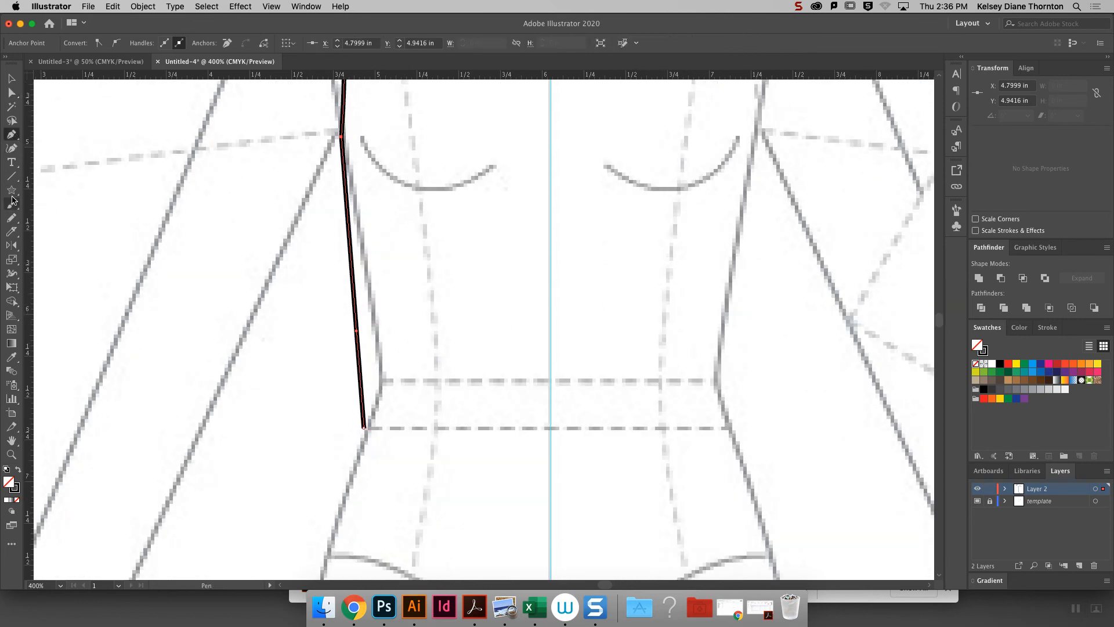
{"action": "left_click", "coordinate": [14, 221]}
{"action": "scroll", "coordinate": [941, 325], "scroll_direction": "up", "scroll_amount": 3}
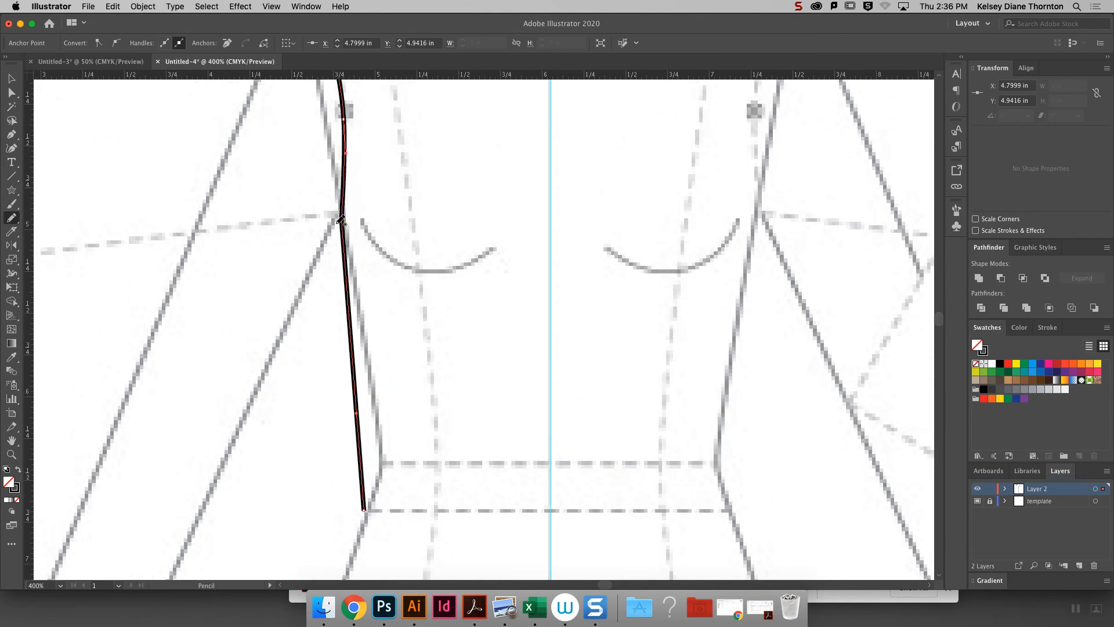
{"action": "left_click", "coordinate": [11, 93]}
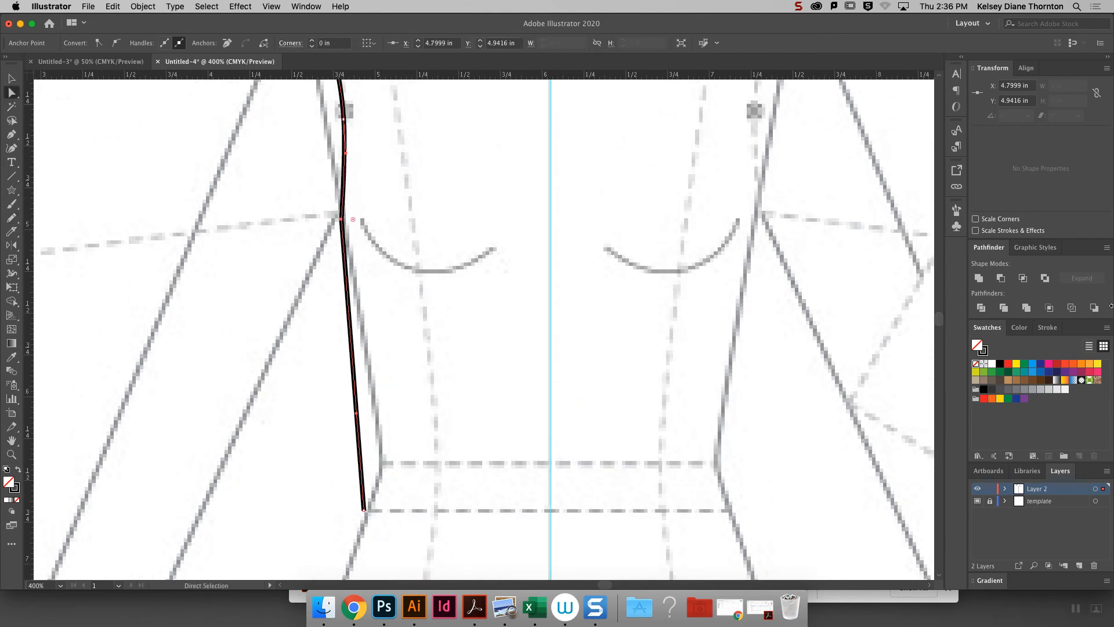
{"action": "scroll", "coordinate": [941, 321], "scroll_direction": "up", "scroll_amount": 6}
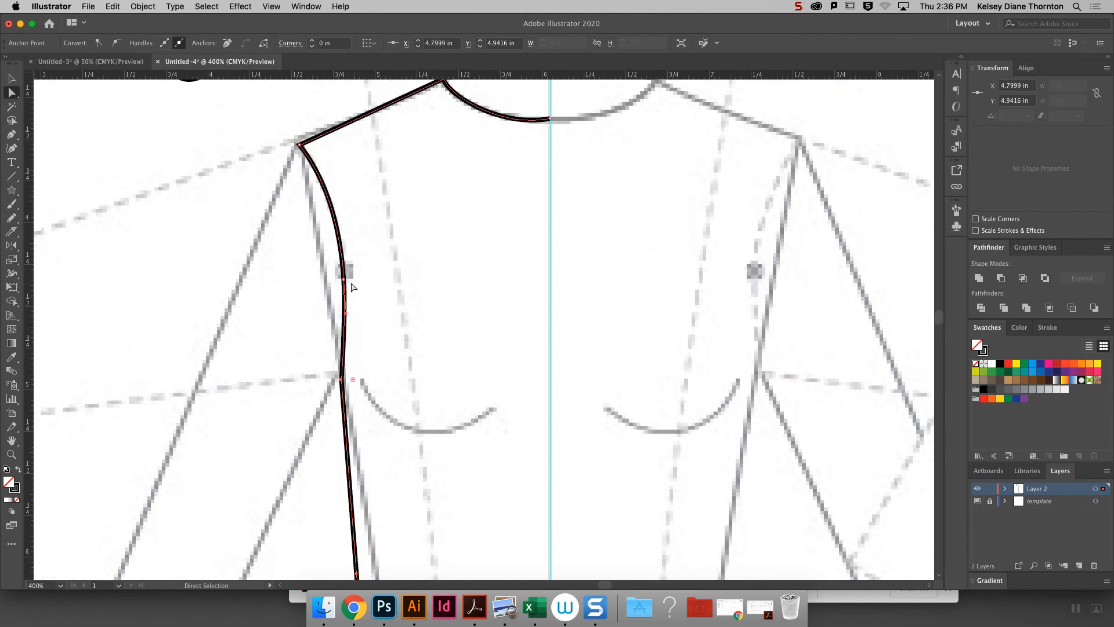
{"action": "left_click_drag", "start_coordinate": [346, 314], "coordinate": [350, 347]}
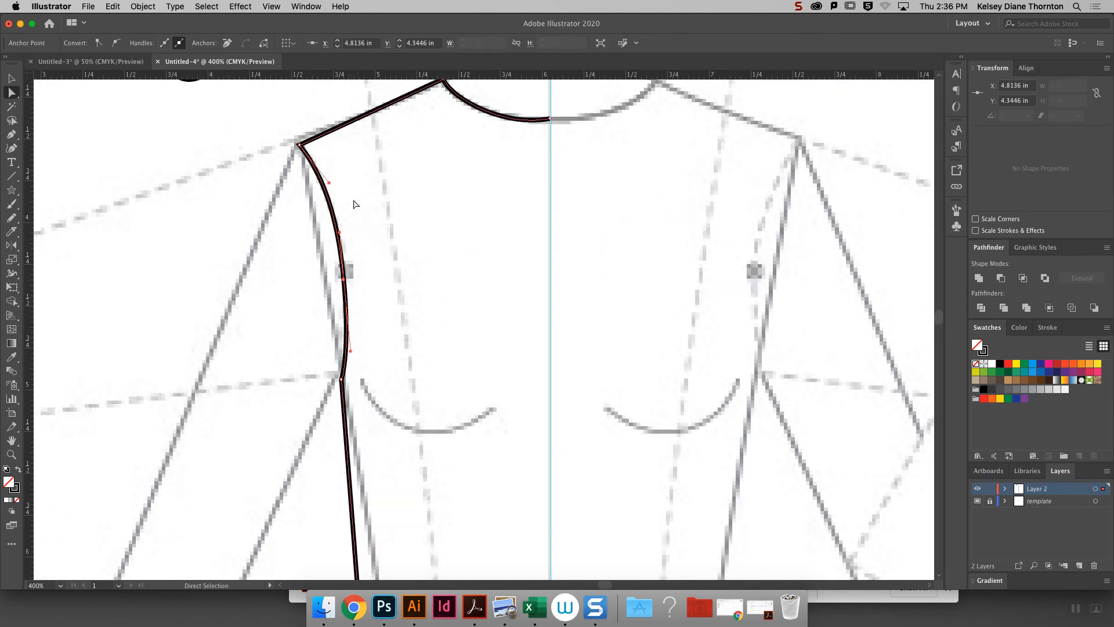
{"action": "left_click", "coordinate": [471, 154]}
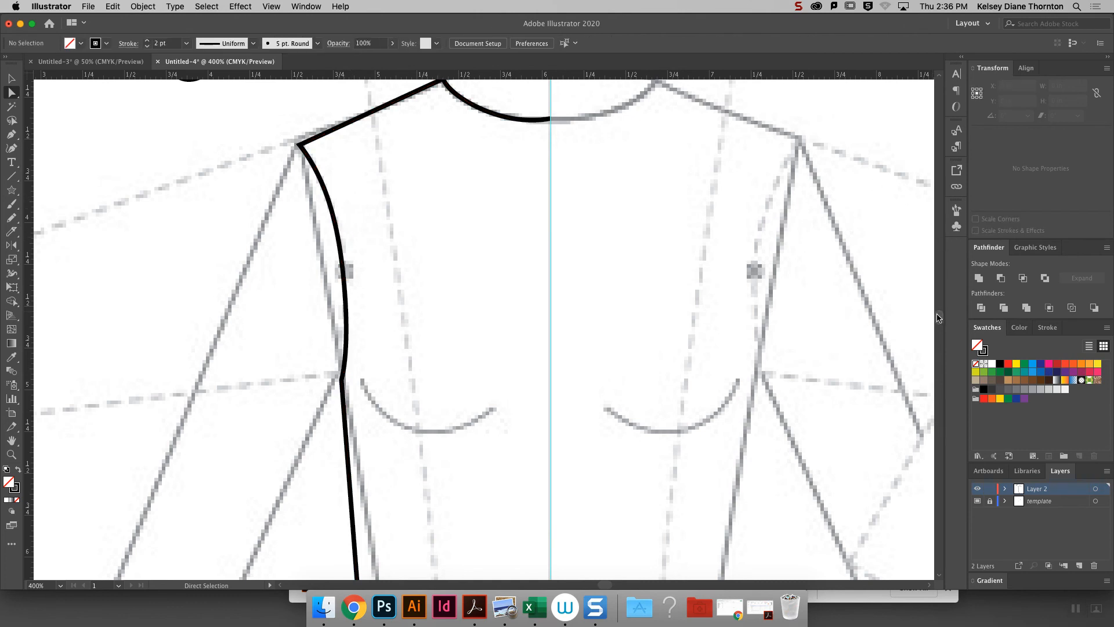
- Extend the selected bodice path with the Pencil tool from the side seam's lower end along the hem to the center guide
{"action": "scroll", "coordinate": [926, 318], "scroll_direction": "down", "scroll_amount": 5}
{"action": "left_click", "coordinate": [11, 134]}
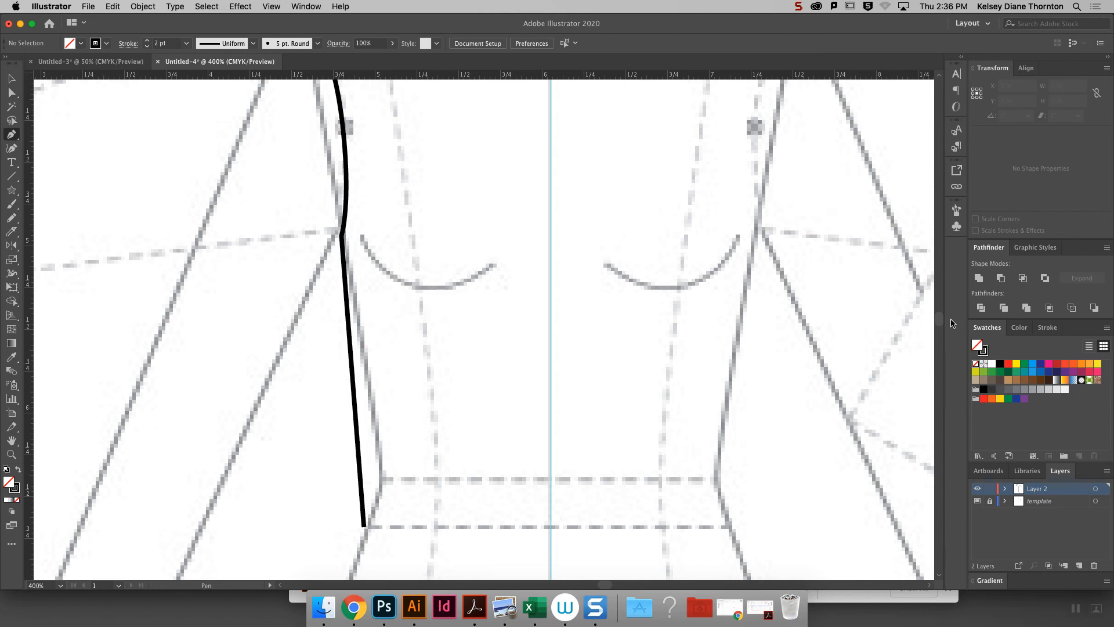
{"action": "left_click", "coordinate": [5, 82]}
{"action": "left_click", "coordinate": [355, 410]}
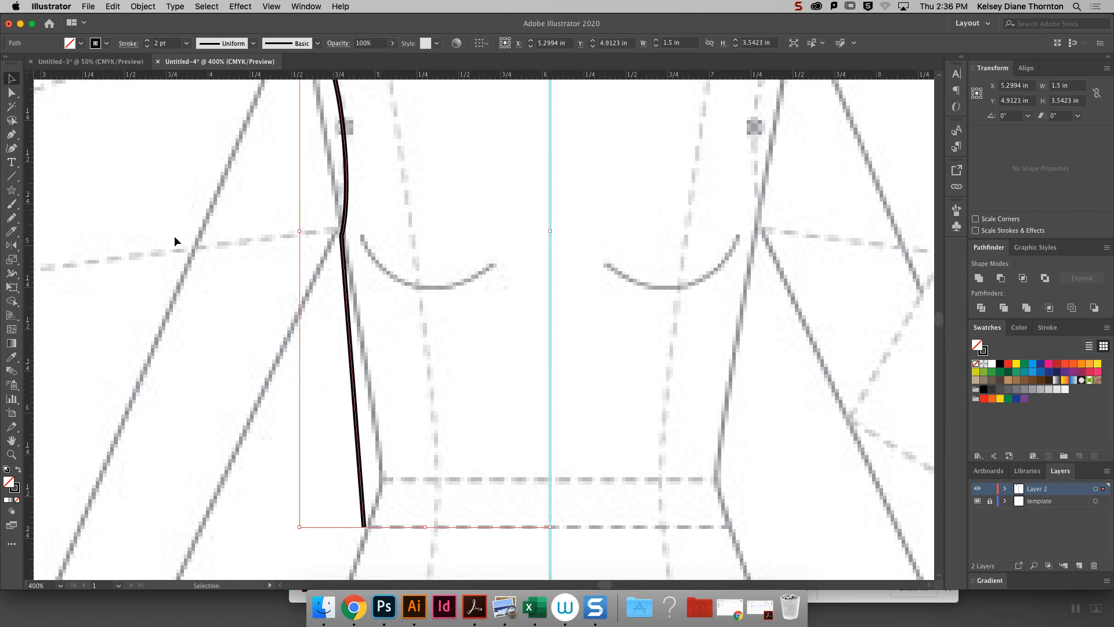
{"action": "left_click", "coordinate": [11, 217]}
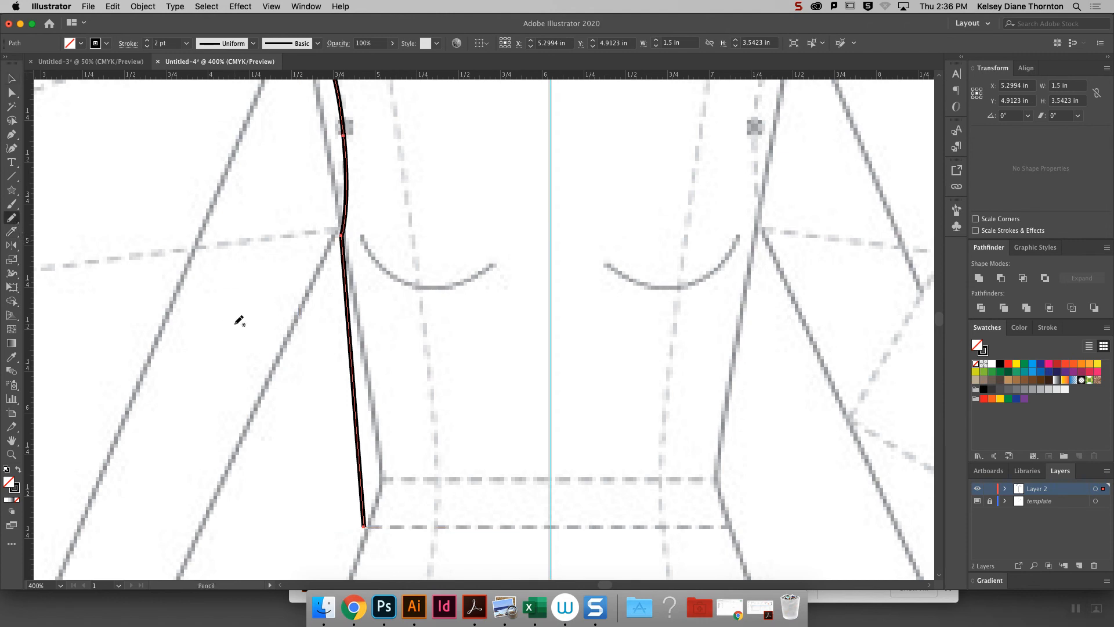
{"action": "mouse_move", "coordinate": [365, 526]}
{"action": "left_mouse_down"}
{"action": "mouse_move", "coordinate": [418, 542]}
{"action": "mouse_move", "coordinate": [549, 548]}
{"action": "left_mouse_up"}
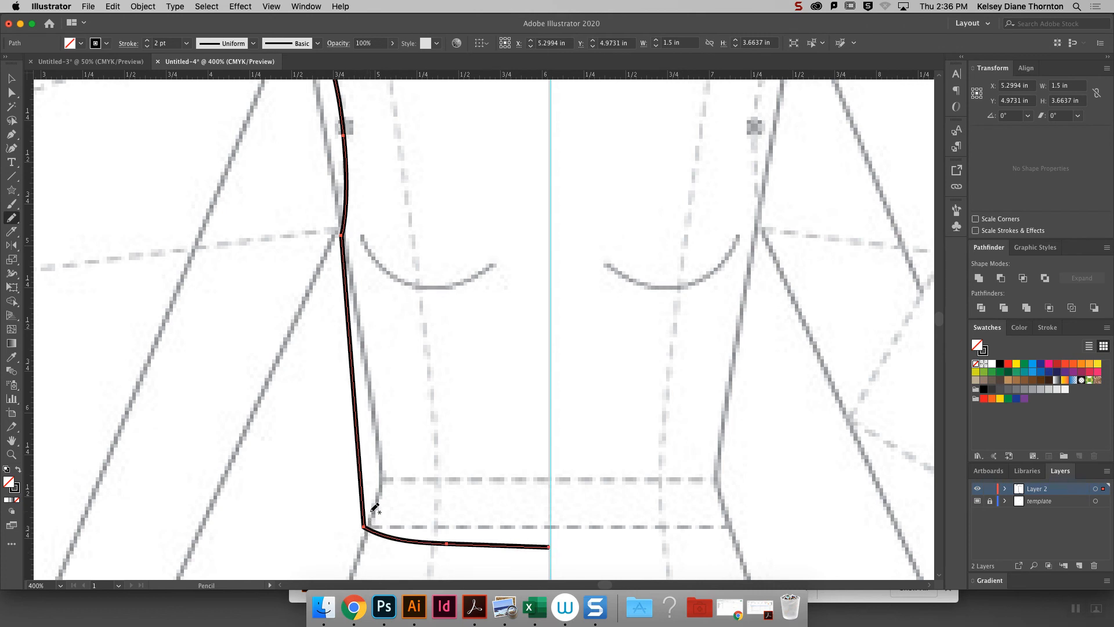
- Remove the hem's middle anchor point and pull the center-guide handle outward and down to round the hem curve
{"action": "left_click", "coordinate": [11, 93]}
{"action": "left_click", "coordinate": [450, 547]}
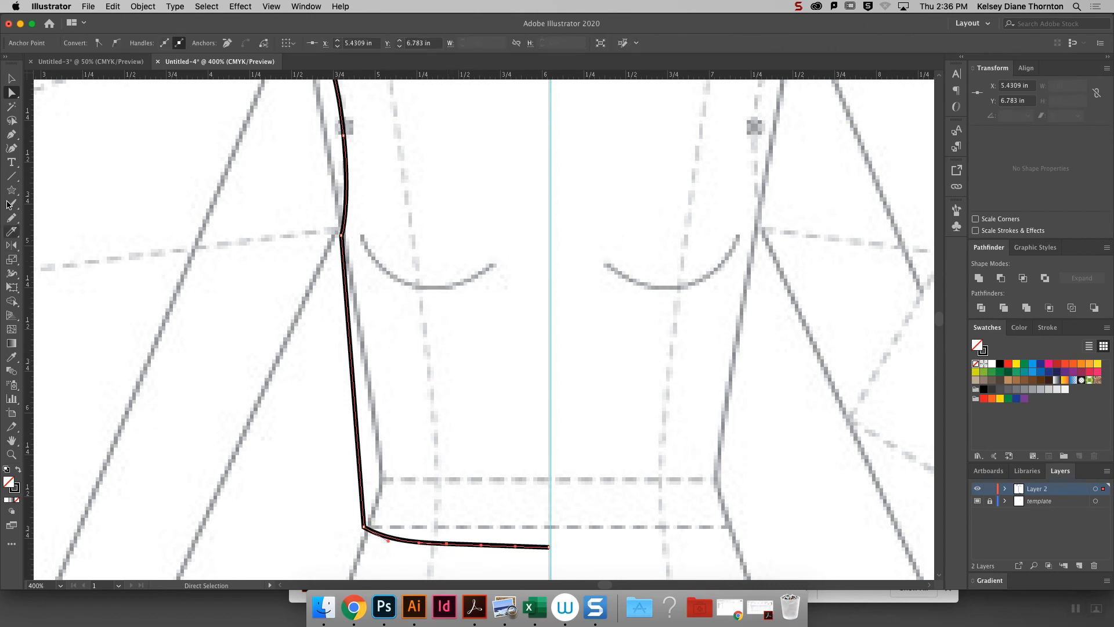
{"action": "left_click", "coordinate": [9, 137]}
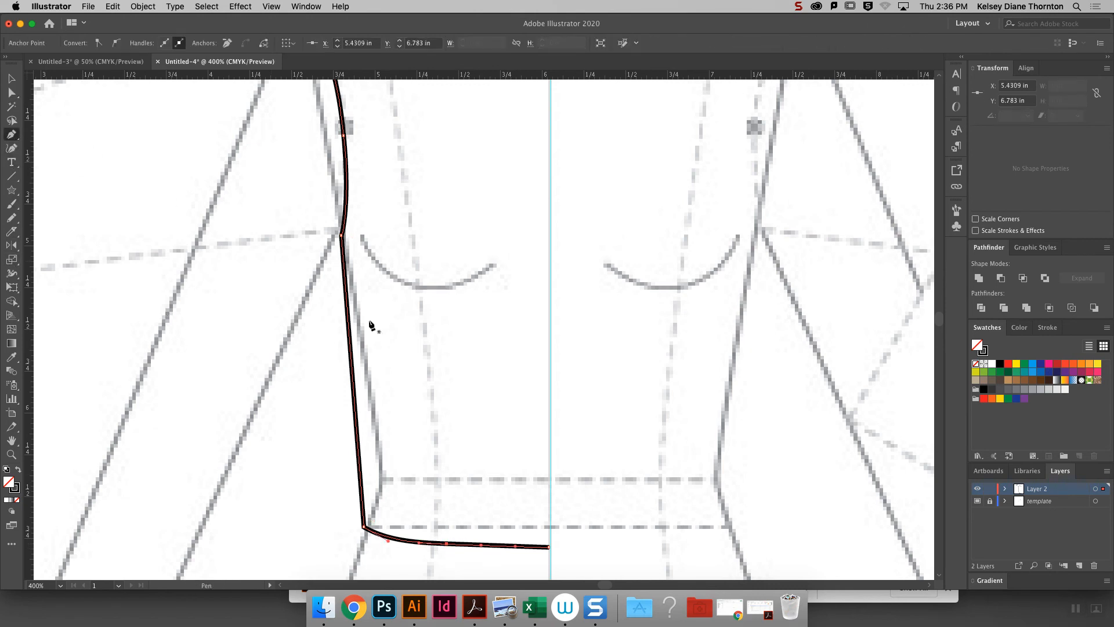
{"action": "left_click", "coordinate": [446, 544]}
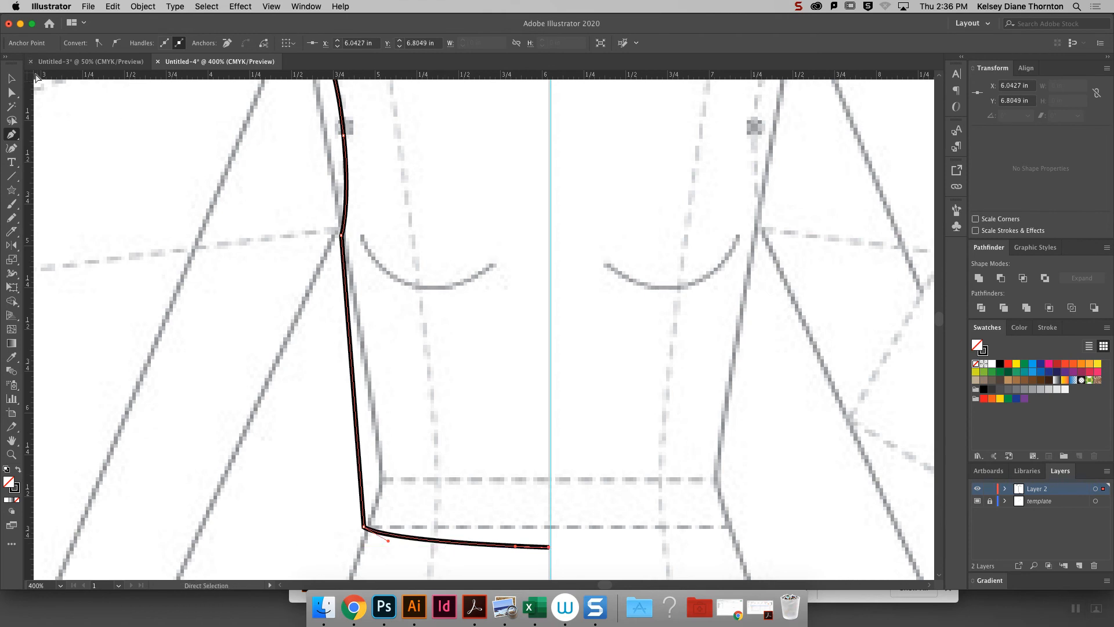
{"action": "left_click", "coordinate": [18, 91]}
{"action": "left_click_drag", "start_coordinate": [518, 547], "coordinate": [487, 562]}
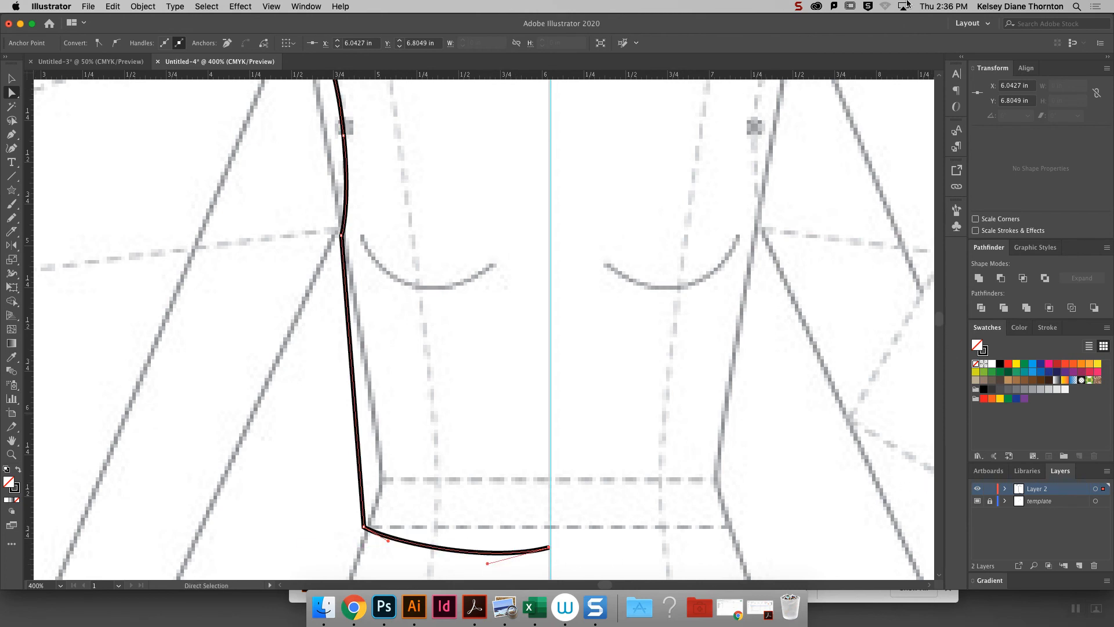
- Angle the center-guide handles of the neckline and the hem downward so both curves rise to a point at the center
{"action": "key", "text": "super+minus"}
{"action": "key", "text": "super+minus"}
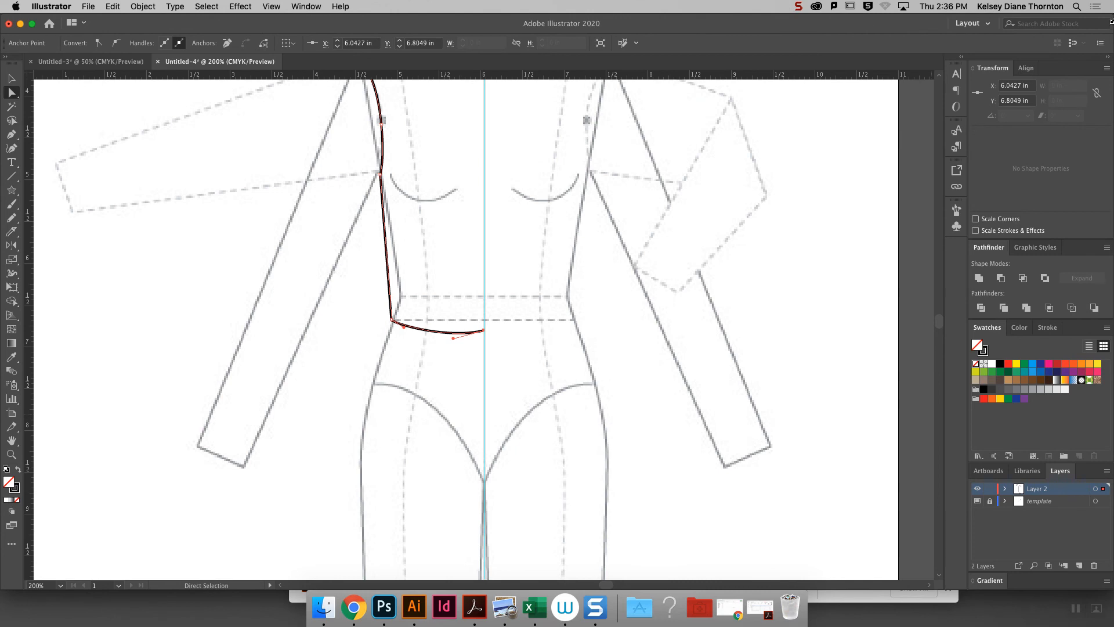
{"action": "left_click_drag", "start_coordinate": [941, 328], "coordinate": [941, 322]}
{"action": "left_click", "coordinate": [468, 201]}
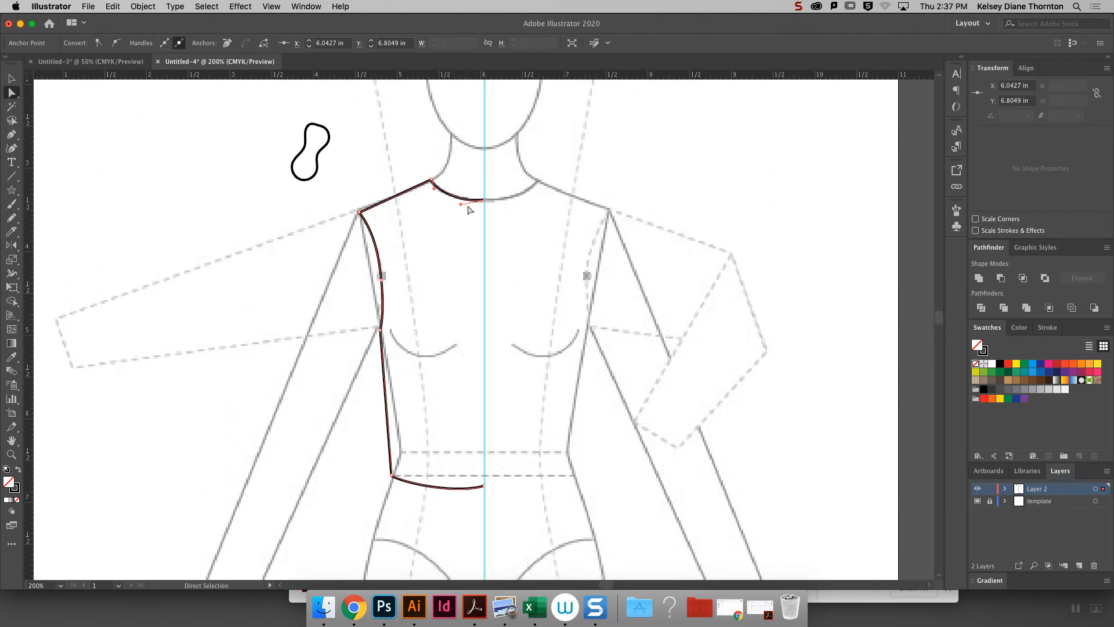
{"action": "left_click_drag", "start_coordinate": [460, 204], "coordinate": [456, 217]}
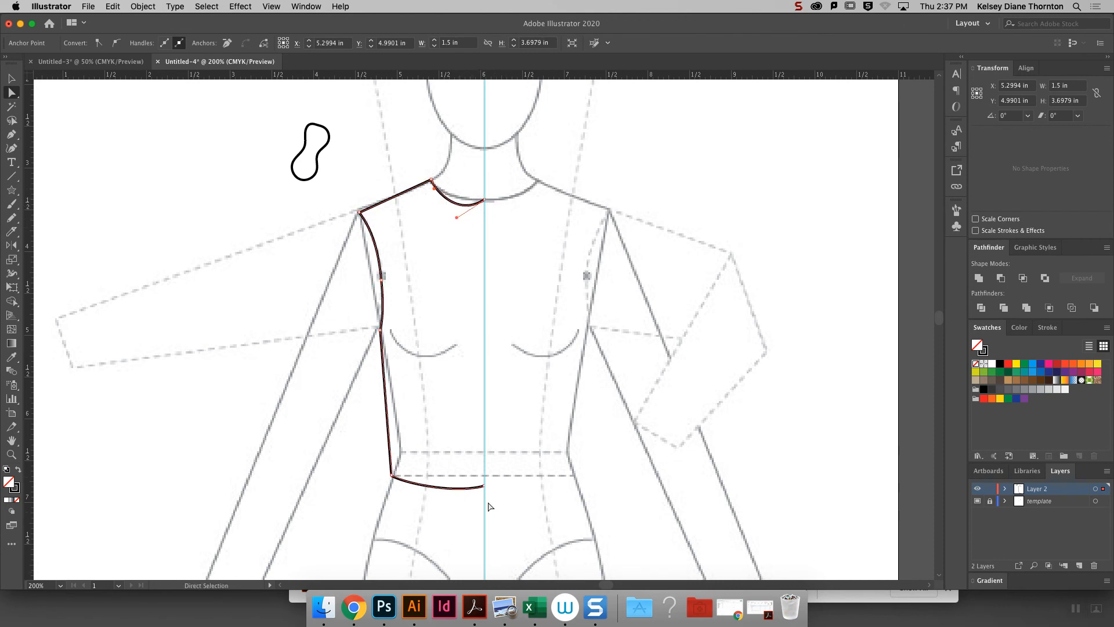
{"action": "left_click_drag", "start_coordinate": [453, 495], "coordinate": [450, 500]}
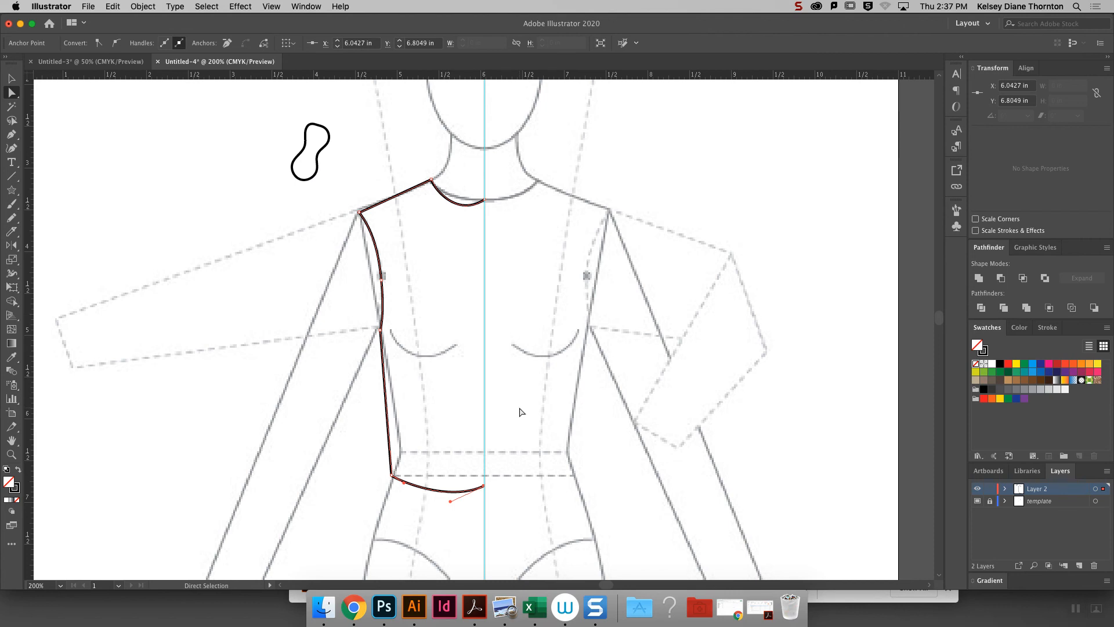
- Deselect the half bodice and delete the closed Pencil shape beside the head
{"action": "left_click", "coordinate": [11, 78]}
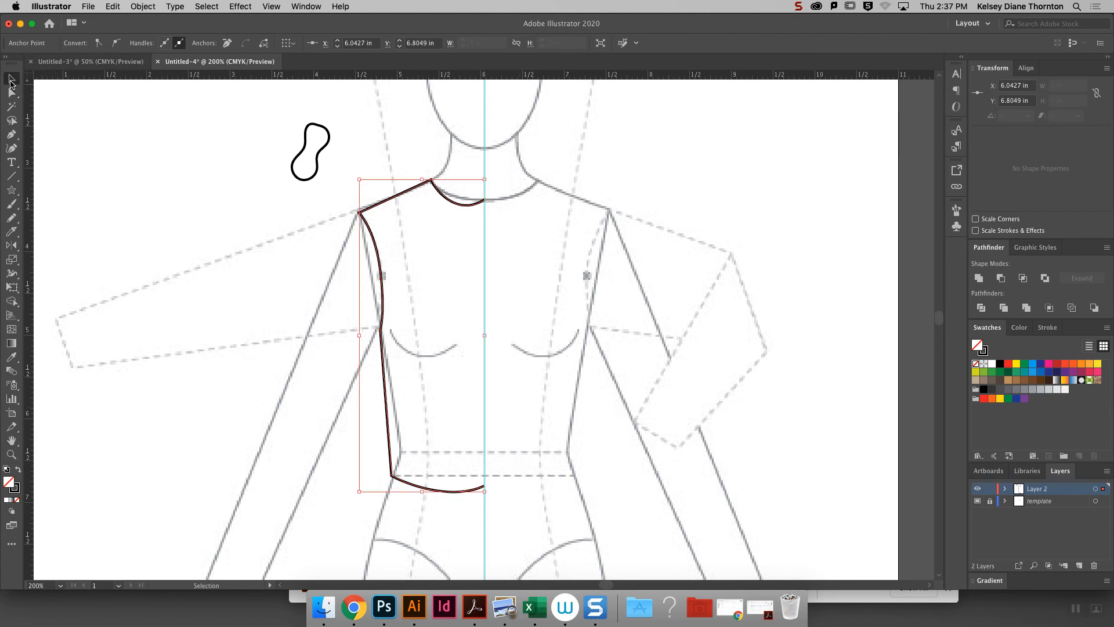
{"action": "left_click", "coordinate": [486, 391]}
{"action": "left_click", "coordinate": [433, 187]}
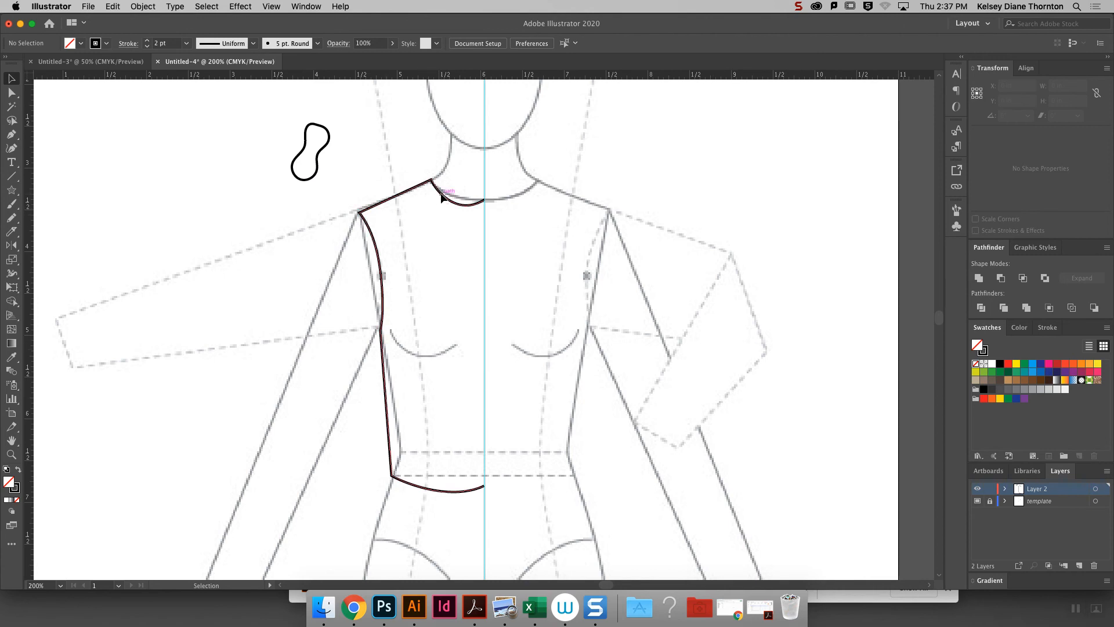
{"action": "left_click_drag", "start_coordinate": [271, 102], "coordinate": [332, 157]}
{"action": "key", "text": "Delete"}
- Reflect a copy of the half bodice across the vertical axis and move it to meet the original at the center guide
{"action": "left_click", "coordinate": [369, 243]}
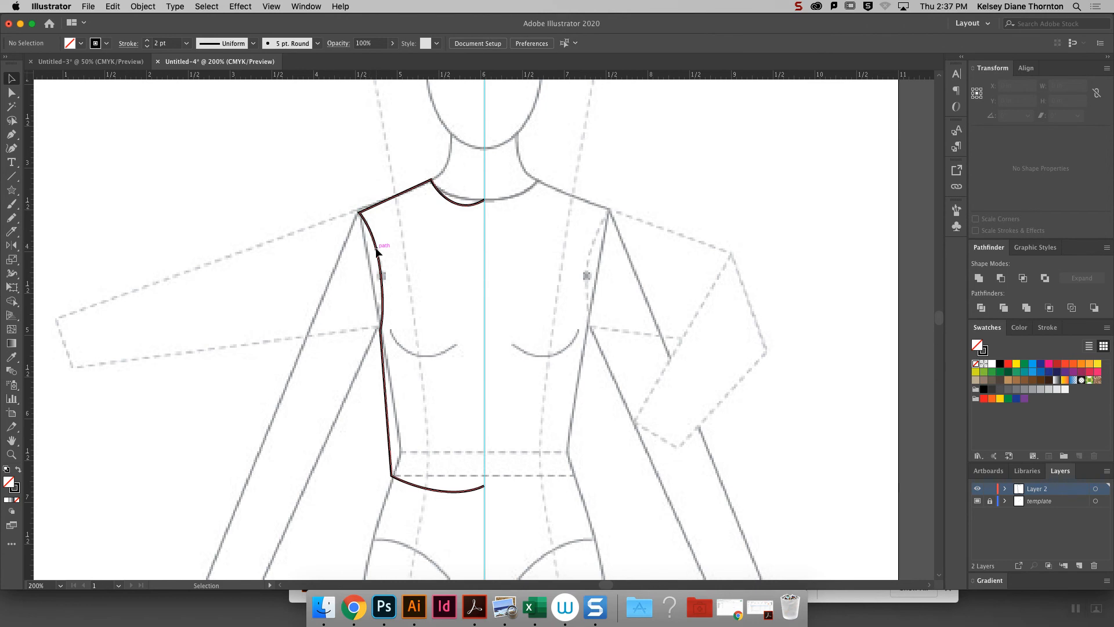
{"action": "left_click", "coordinate": [143, 7]}
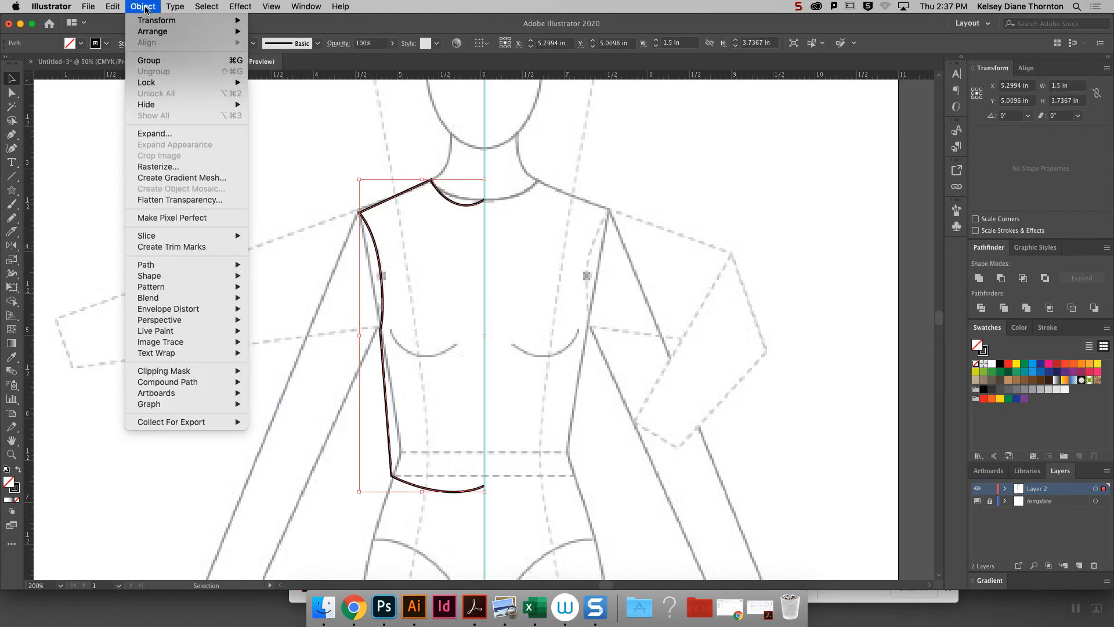
{"action": "mouse_move", "coordinate": [155, 22]}
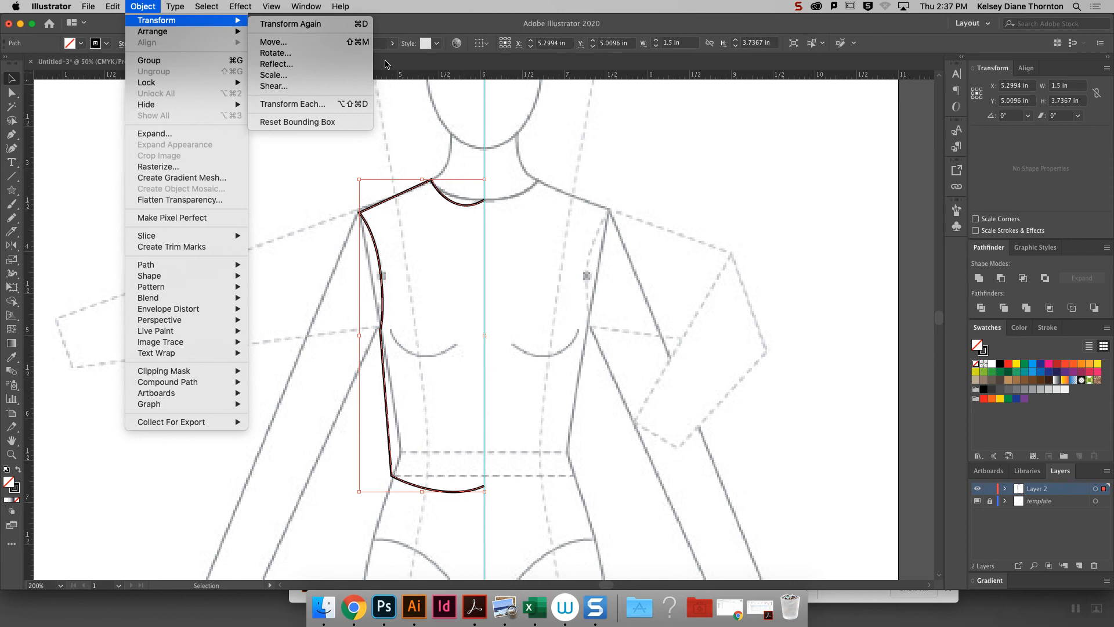
{"action": "left_click", "coordinate": [347, 62]}
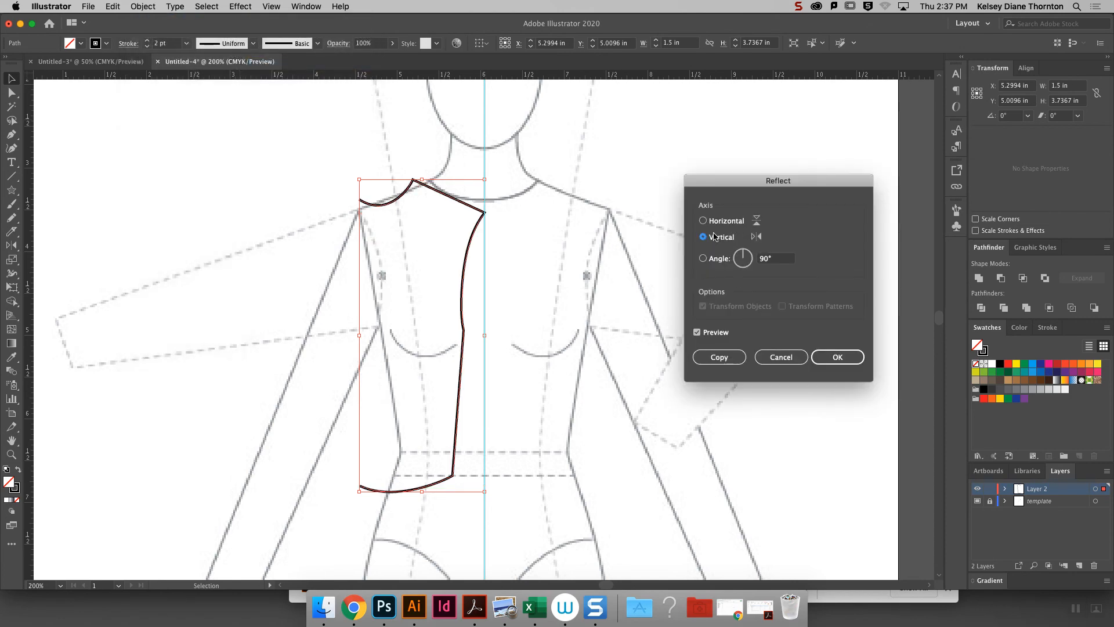
{"action": "left_click", "coordinate": [719, 357]}
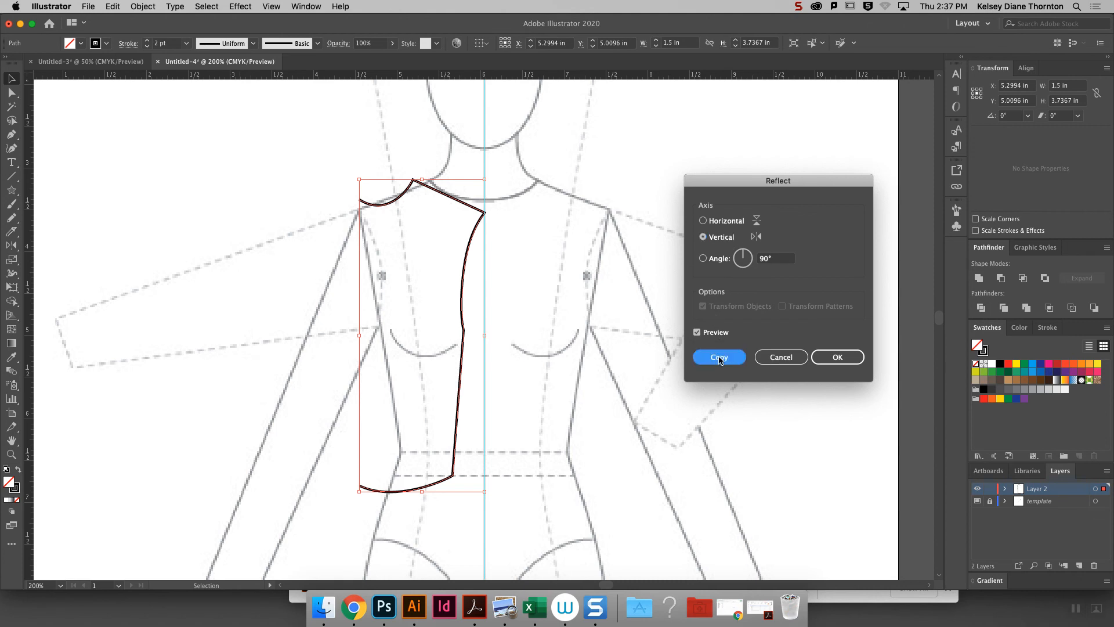
{"action": "left_click_drag", "start_coordinate": [405, 201], "coordinate": [512, 207]}
{"action": "left_click", "coordinate": [598, 118]}
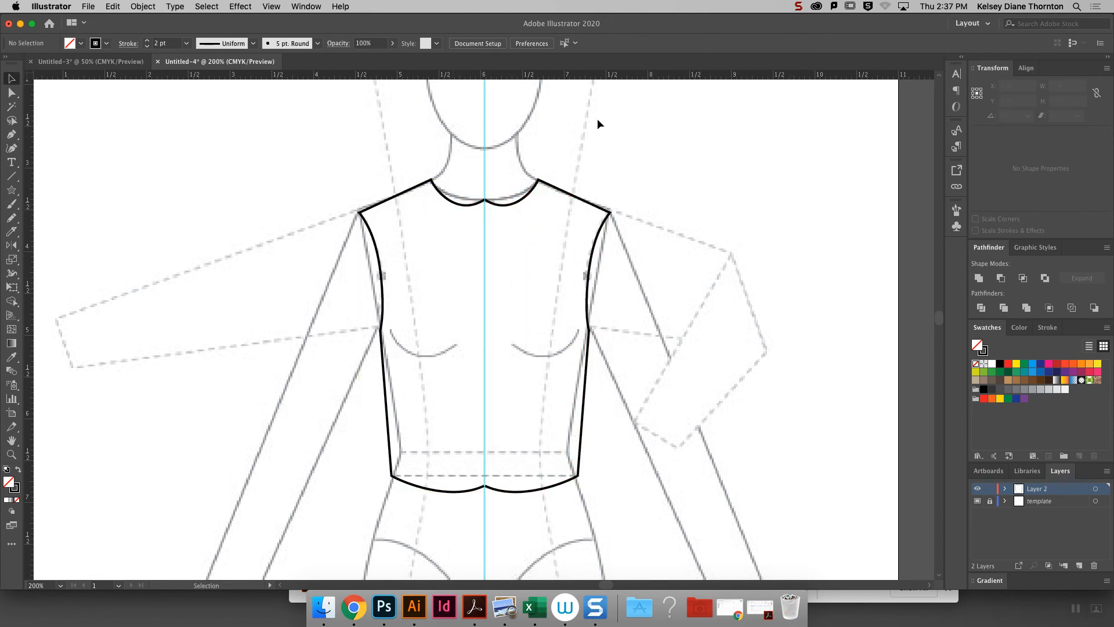
- Move the mirrored half's center neckline anchor up and away from the center guide to open a gap in the neckline
{"action": "left_click", "coordinate": [520, 204]}
{"action": "left_click", "coordinate": [469, 203]}
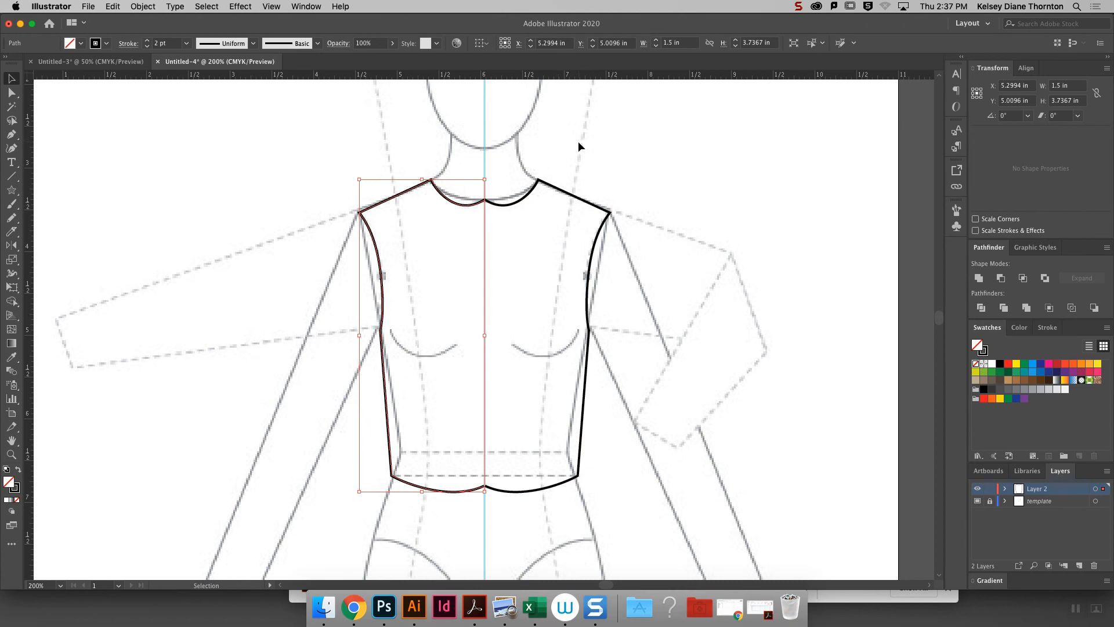
{"action": "left_click", "coordinate": [11, 92]}
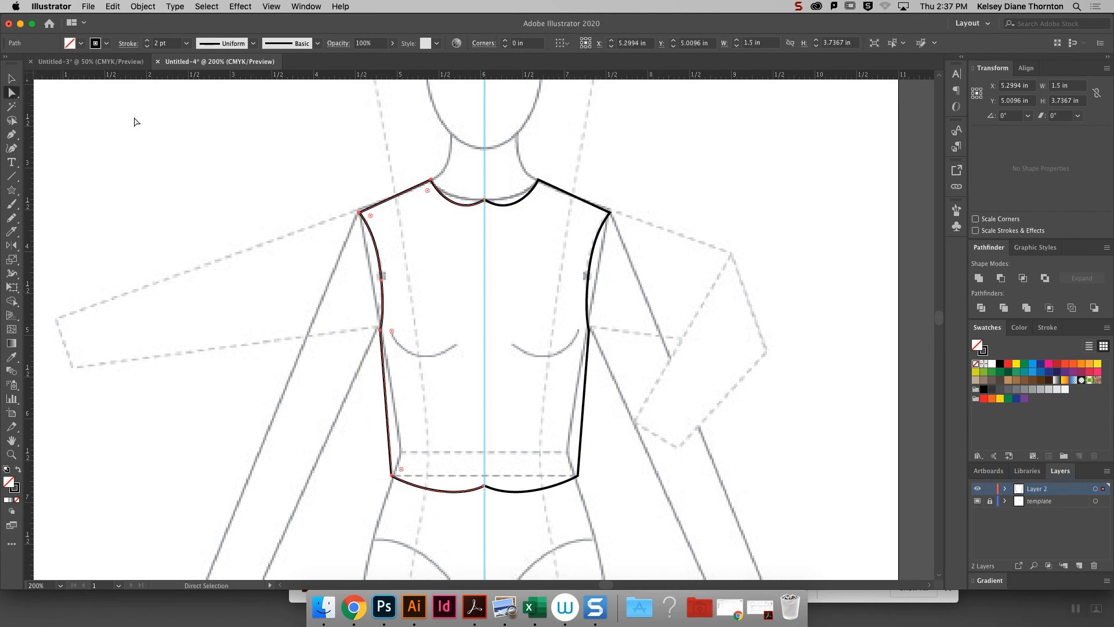
{"action": "left_click", "coordinate": [484, 200]}
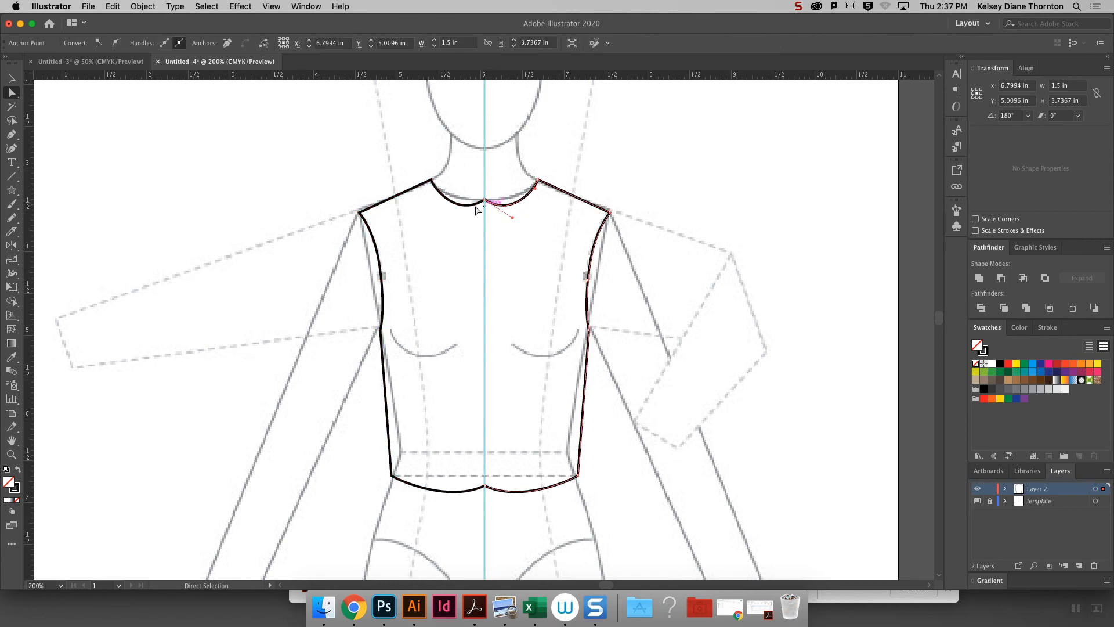
{"action": "left_click_drag", "start_coordinate": [469, 183], "coordinate": [499, 219]}
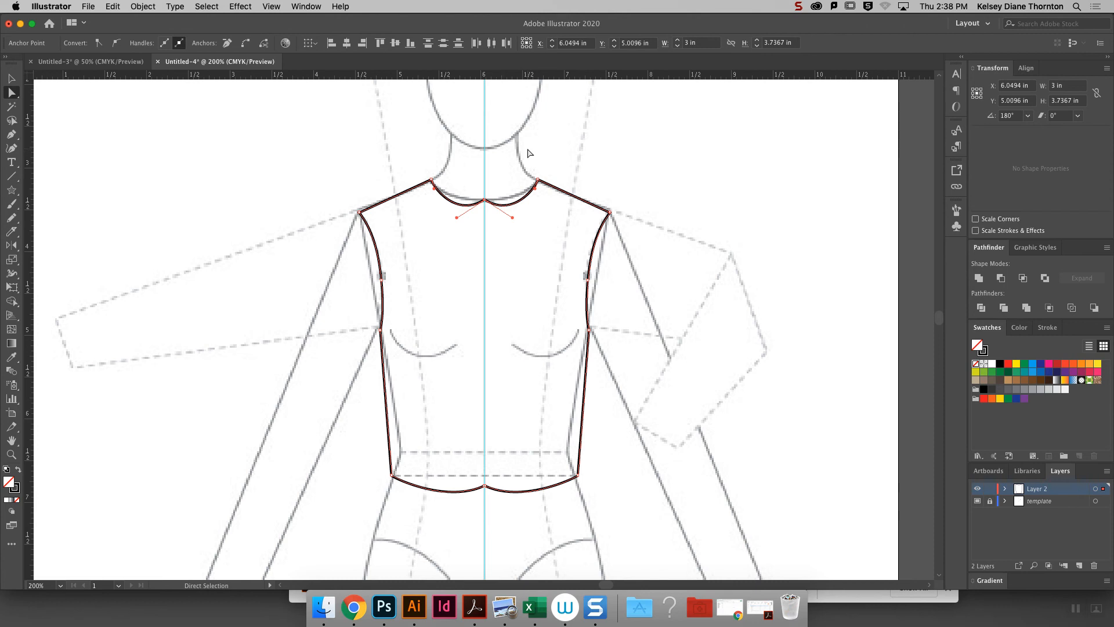
{"action": "left_click", "coordinate": [509, 175]}
{"action": "left_click_drag", "start_coordinate": [485, 200], "coordinate": [498, 188]}
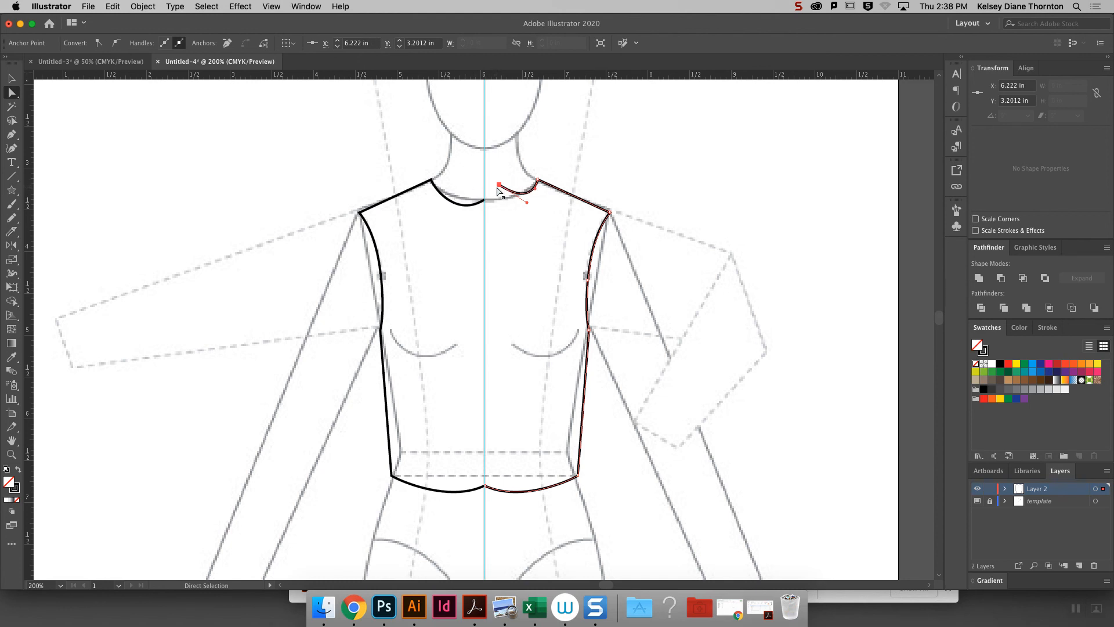
- Average the two open neckline end anchors on both axes and join them into one point
{"action": "left_click", "coordinate": [537, 181]}
{"action": "left_click", "coordinate": [432, 184], "text": "shift"}
{"action": "left_click", "coordinate": [431, 181], "text": "shift"}
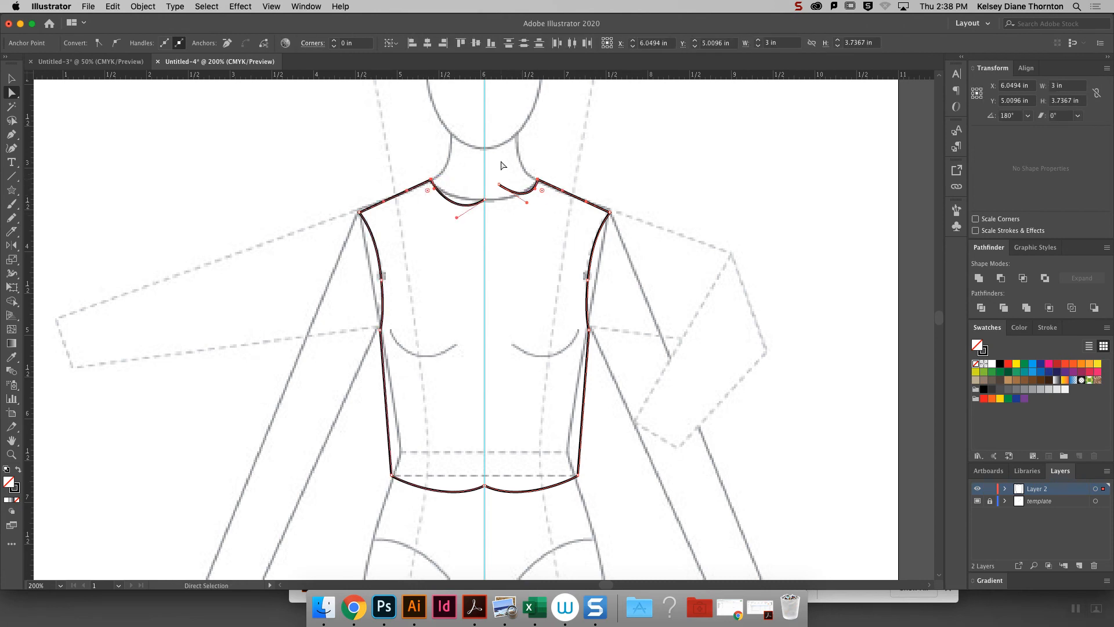
{"action": "left_click", "coordinate": [539, 181]}
{"action": "left_click_drag", "start_coordinate": [473, 170], "coordinate": [498, 216]}
{"action": "right_click", "coordinate": [534, 137]}
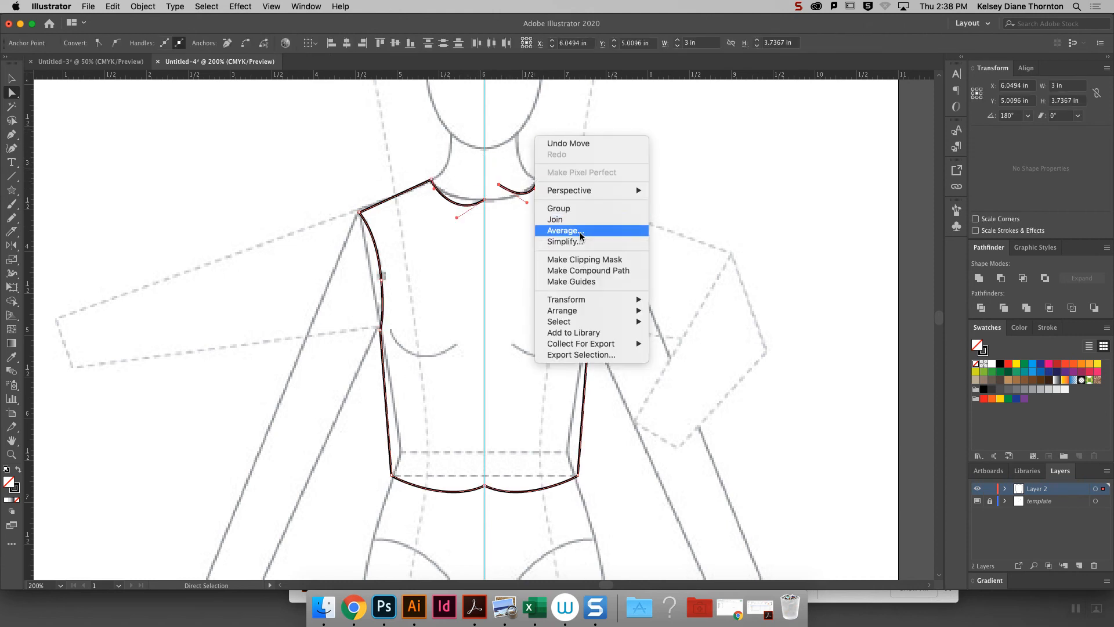
{"action": "left_click", "coordinate": [581, 231]}
{"action": "left_click", "coordinate": [689, 243]}
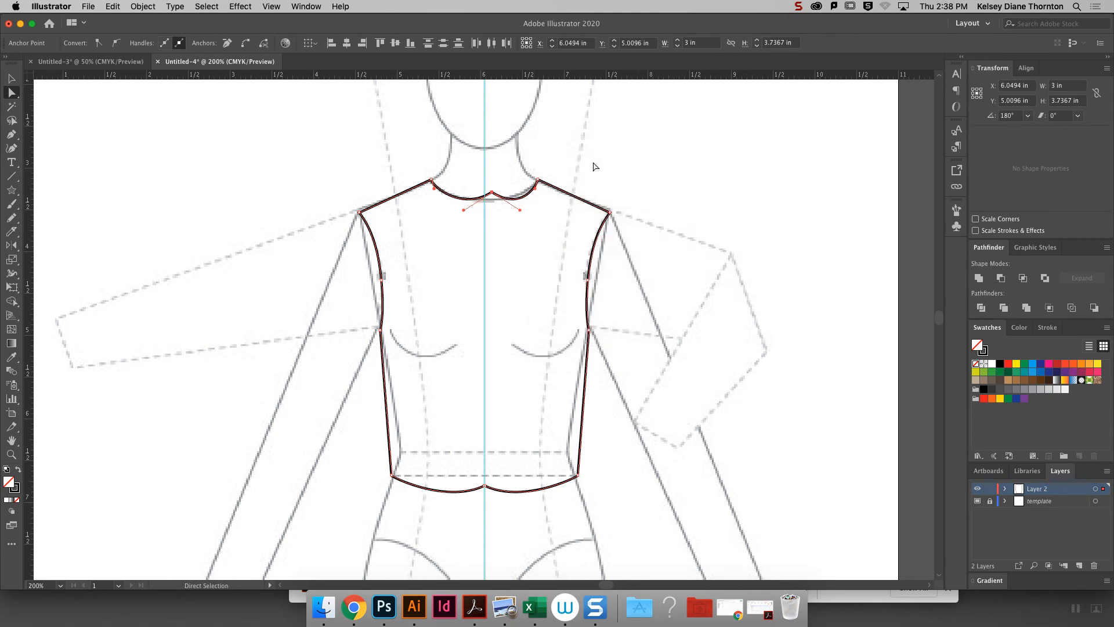
{"action": "right_click", "coordinate": [583, 148]}
{"action": "left_click", "coordinate": [616, 234]}
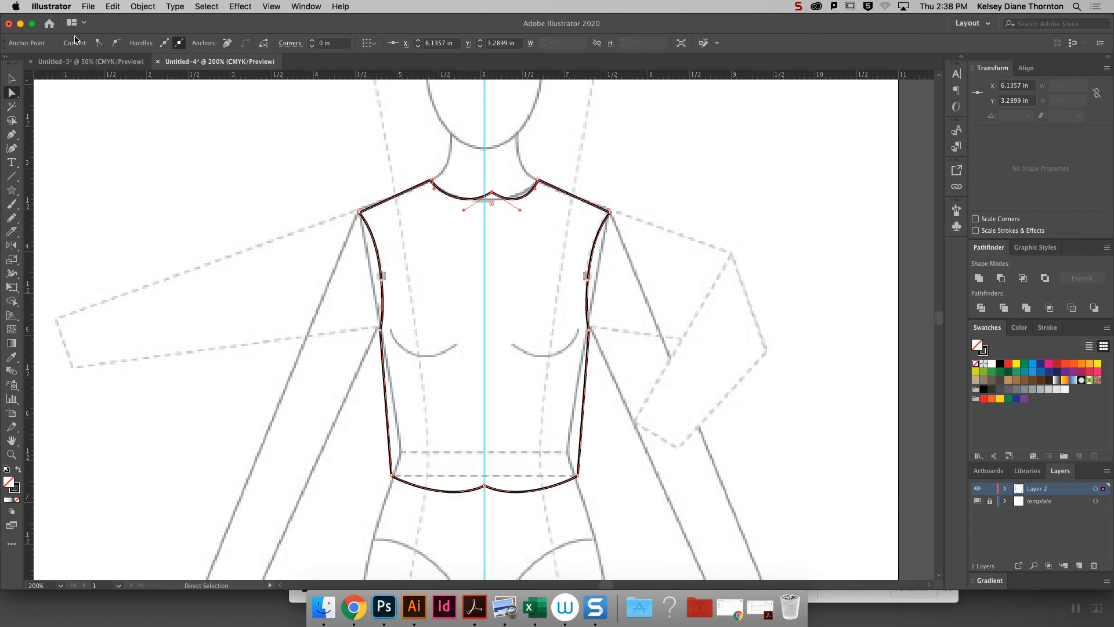
- Convert the joined neckline anchor to a smooth point and move it onto the center guide to round the neckline
{"action": "left_click", "coordinate": [118, 44]}
{"action": "left_click_drag", "start_coordinate": [499, 194], "coordinate": [452, 200]}
{"action": "left_click", "coordinate": [583, 188]}
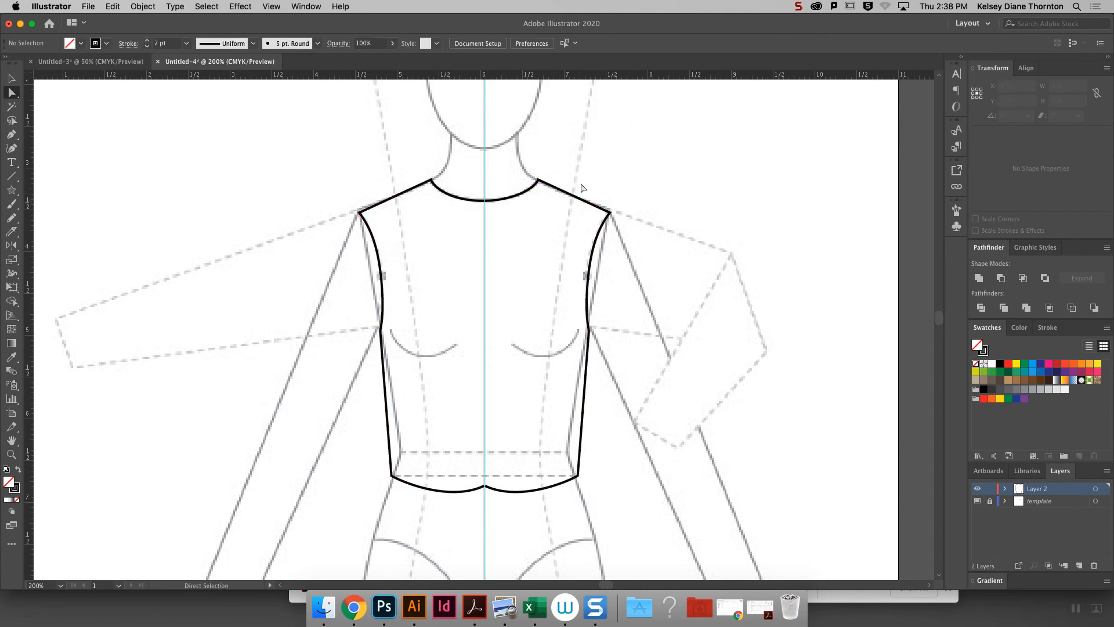
- Average the two hem end anchors at the center guide on both axes and join them
{"action": "left_click", "coordinate": [492, 488]}
{"action": "left_click", "coordinate": [485, 487]}
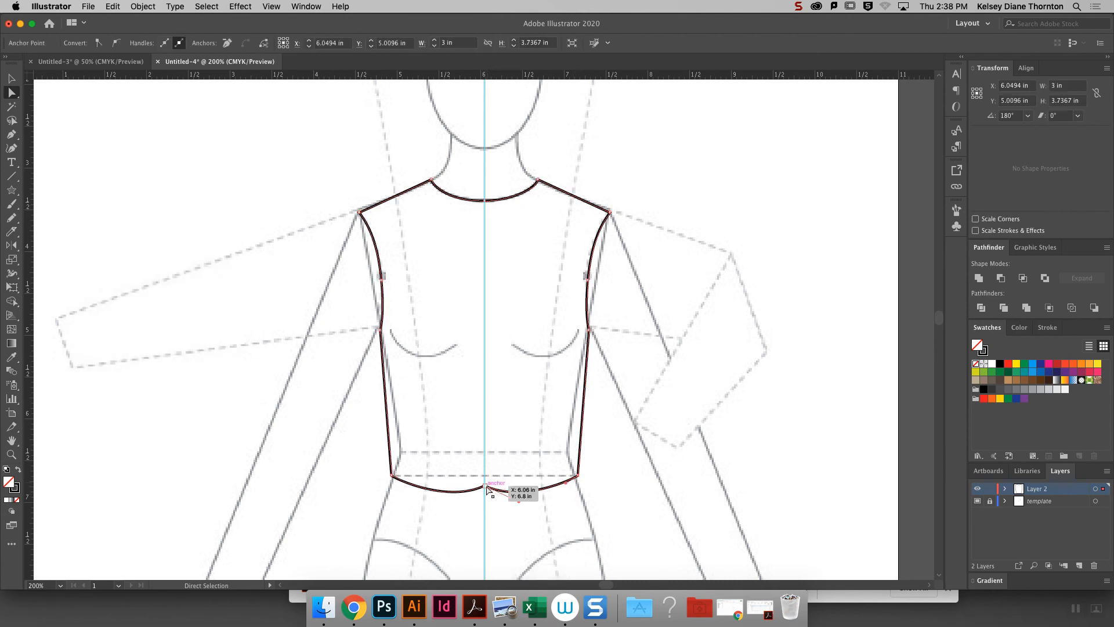
{"action": "left_click", "coordinate": [479, 489]}
{"action": "left_click_drag", "start_coordinate": [513, 521], "coordinate": [462, 459]}
{"action": "right_click", "coordinate": [519, 424]}
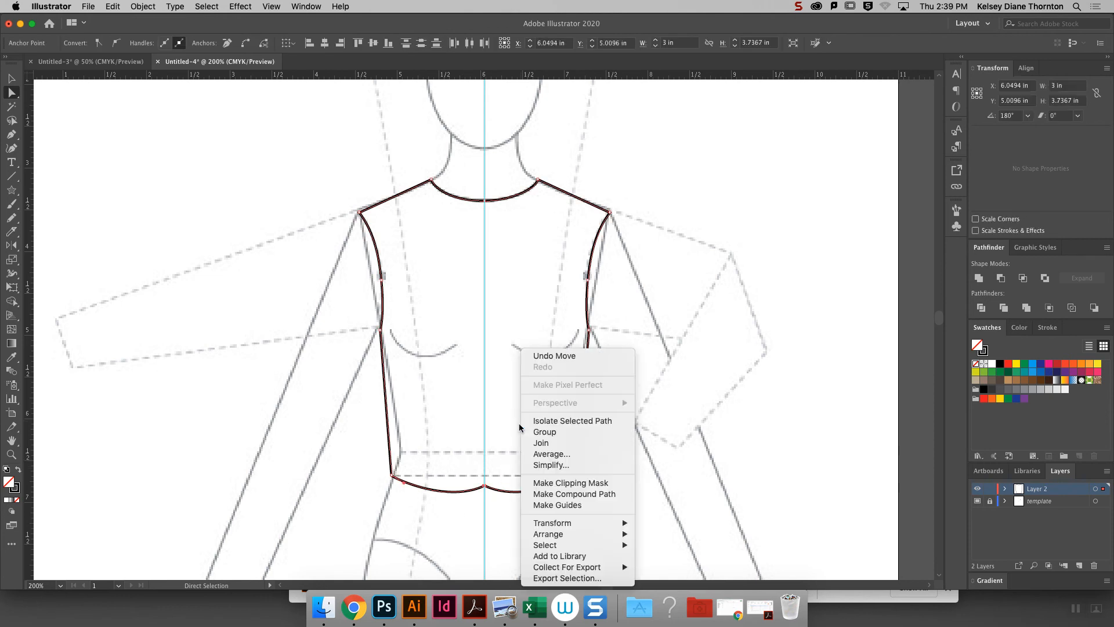
{"action": "left_click", "coordinate": [556, 454]}
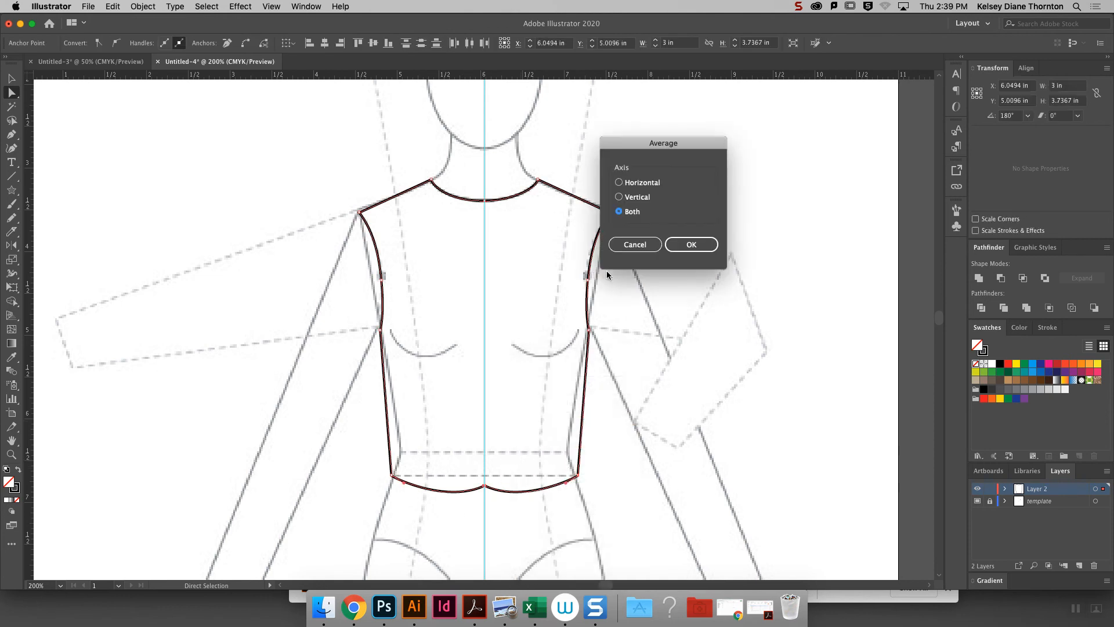
{"action": "left_click", "coordinate": [691, 244]}
{"action": "right_click", "coordinate": [527, 278]}
{"action": "left_click", "coordinate": [570, 373]}
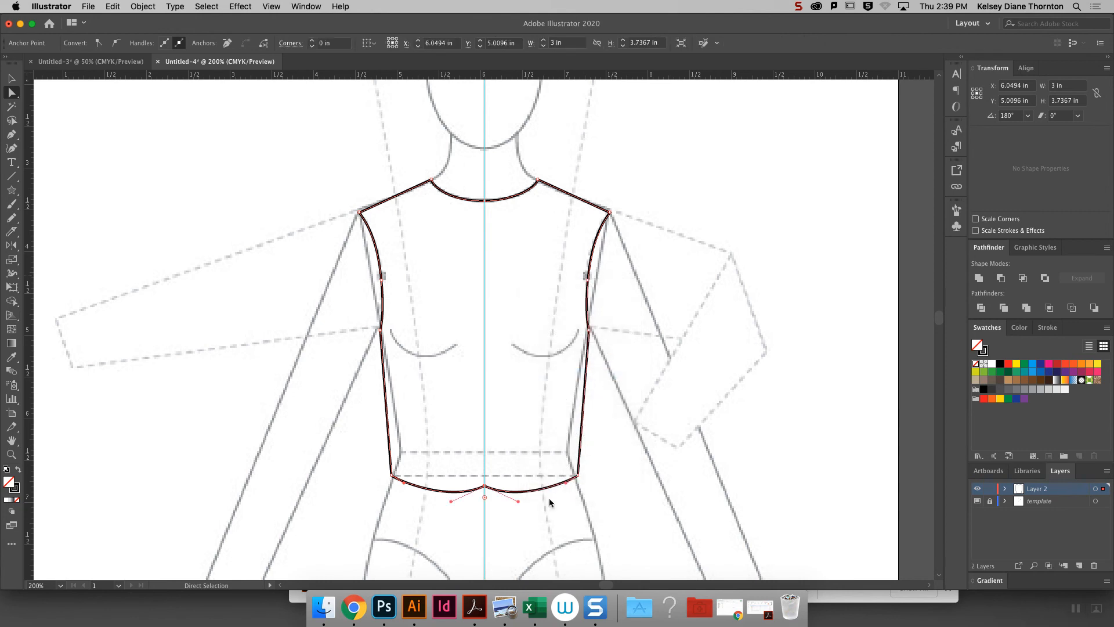
- Convert the hem's center anchor to a smooth point and pull it straight down to deepen the hem curve
{"action": "left_click", "coordinate": [518, 517]}
{"action": "left_click", "coordinate": [485, 487]}
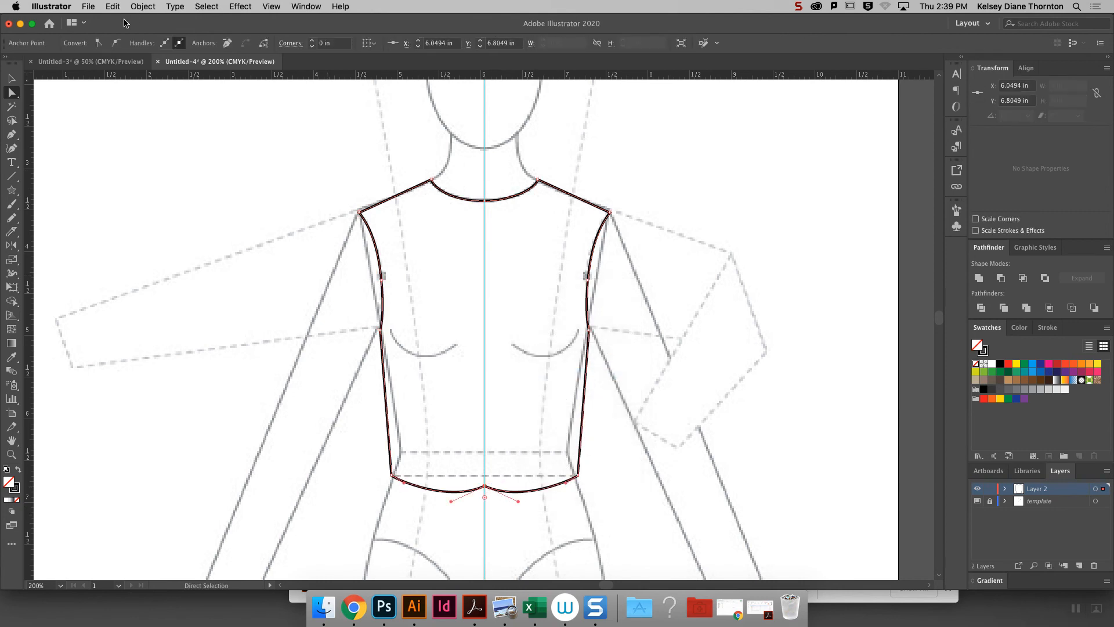
{"action": "left_click", "coordinate": [116, 43]}
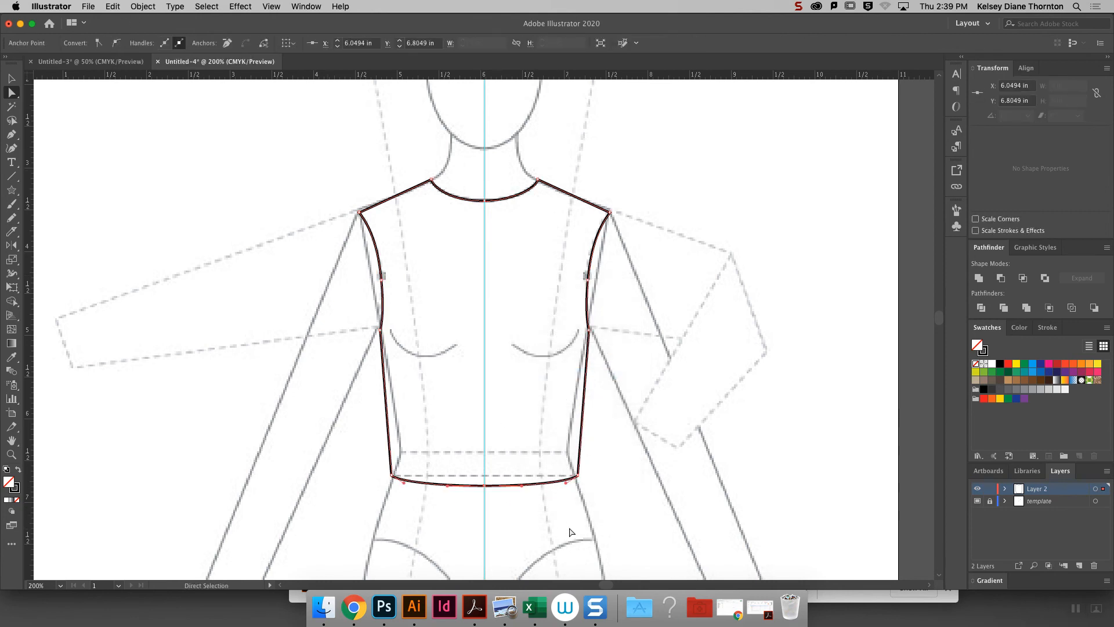
{"action": "left_click_drag", "start_coordinate": [485, 487], "coordinate": [485, 505]}
{"action": "left_click", "coordinate": [639, 498]}
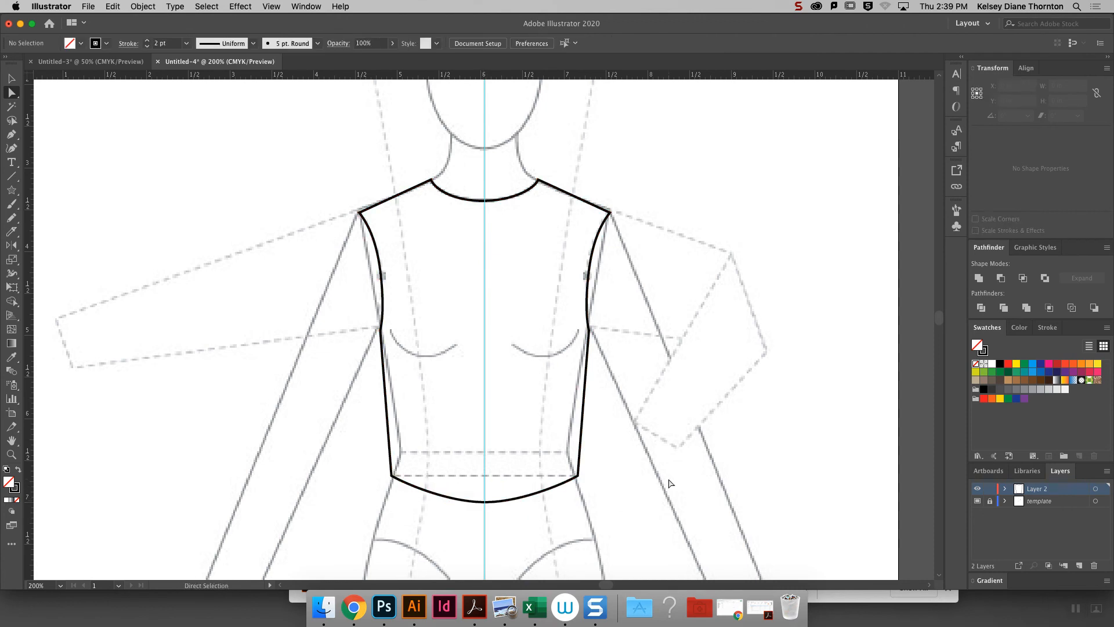
- Fill the closed bodice shape with the light brown swatch and deselect it
{"action": "key", "text": "super+minus"}
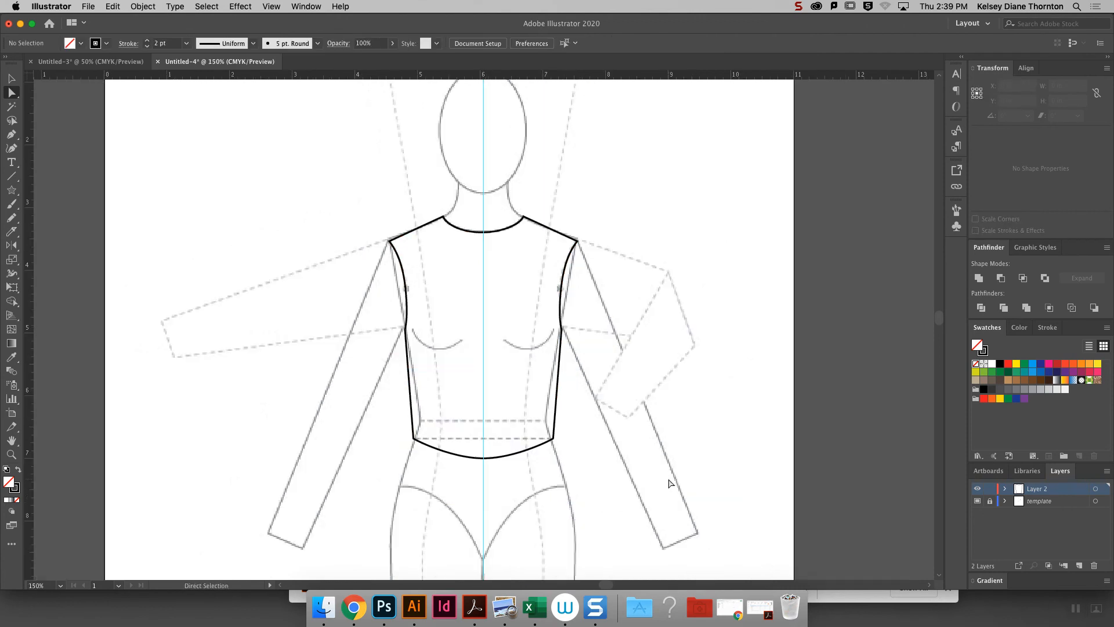
{"action": "left_click", "coordinate": [11, 78]}
{"action": "left_click", "coordinate": [492, 232]}
{"action": "left_click", "coordinate": [492, 233]}
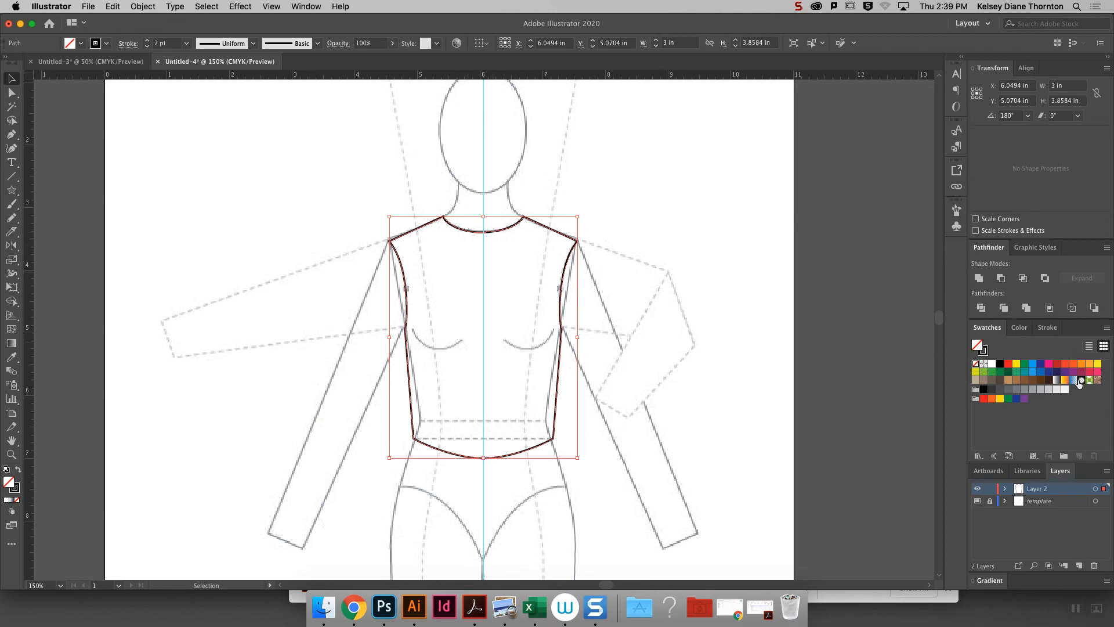
{"action": "left_click", "coordinate": [1008, 380]}
{"action": "left_click", "coordinate": [81, 116]}
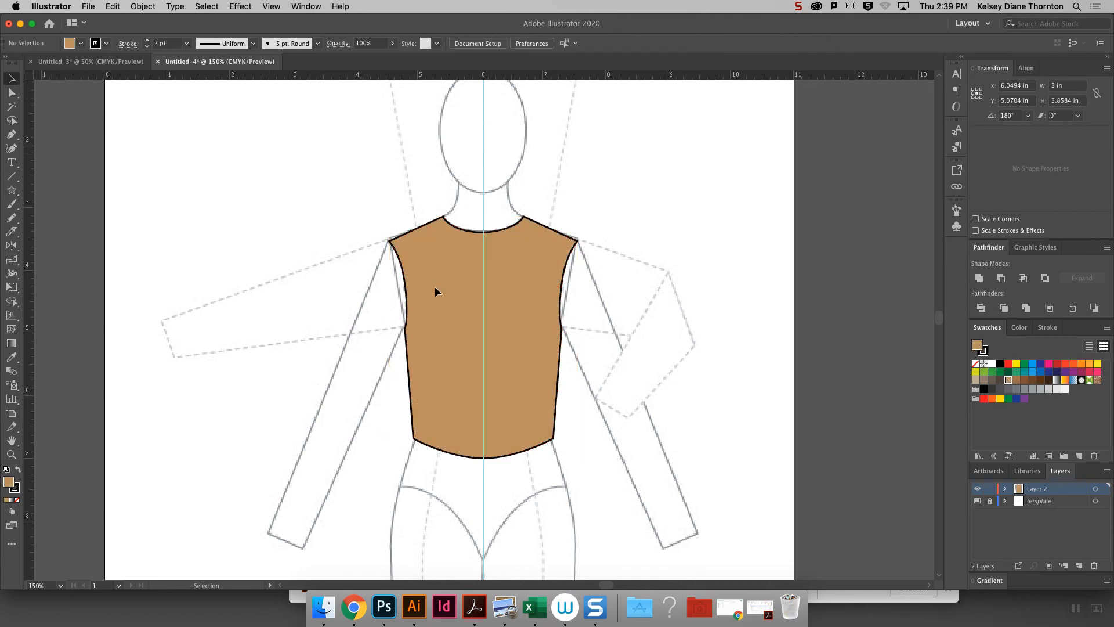
- Place a copy of the filled bodice on the blank area beside the croquis's outstretched dashed arm
{"action": "left_click", "coordinate": [495, 355]}
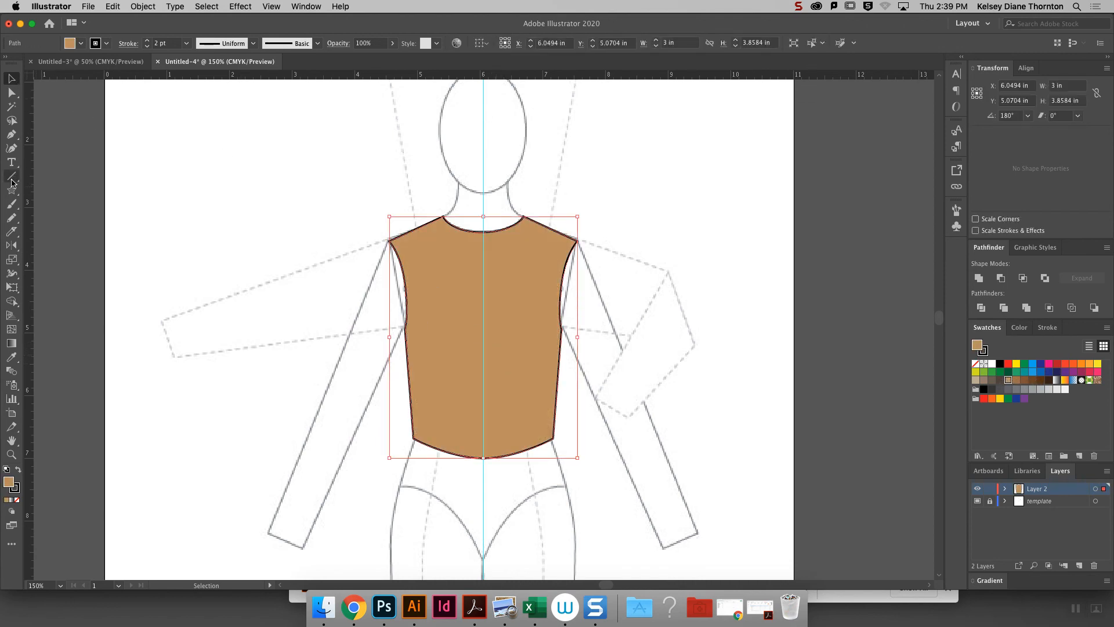
{"action": "left_click", "coordinate": [11, 218]}
{"action": "mouse_move", "coordinate": [17, 235]}
{"action": "left_mouse_down"}
{"action": "mouse_move", "coordinate": [70, 239]}
{"action": "mouse_move", "coordinate": [53, 228]}
{"action": "left_mouse_up"}
{"action": "double_click", "coordinate": [10, 235]}
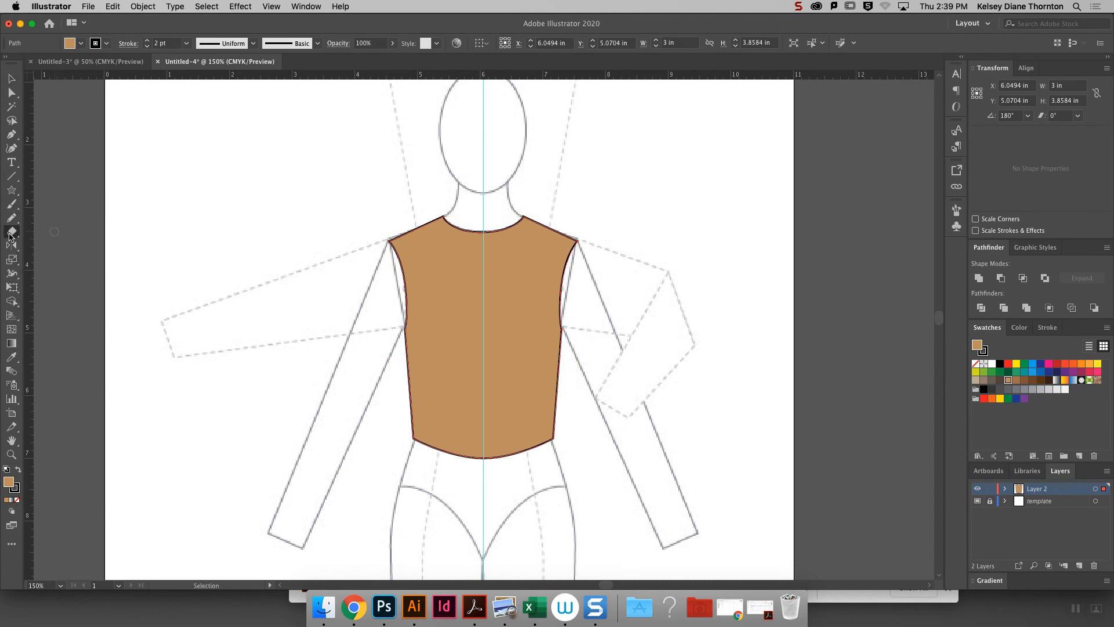
{"action": "key", "text": "v"}
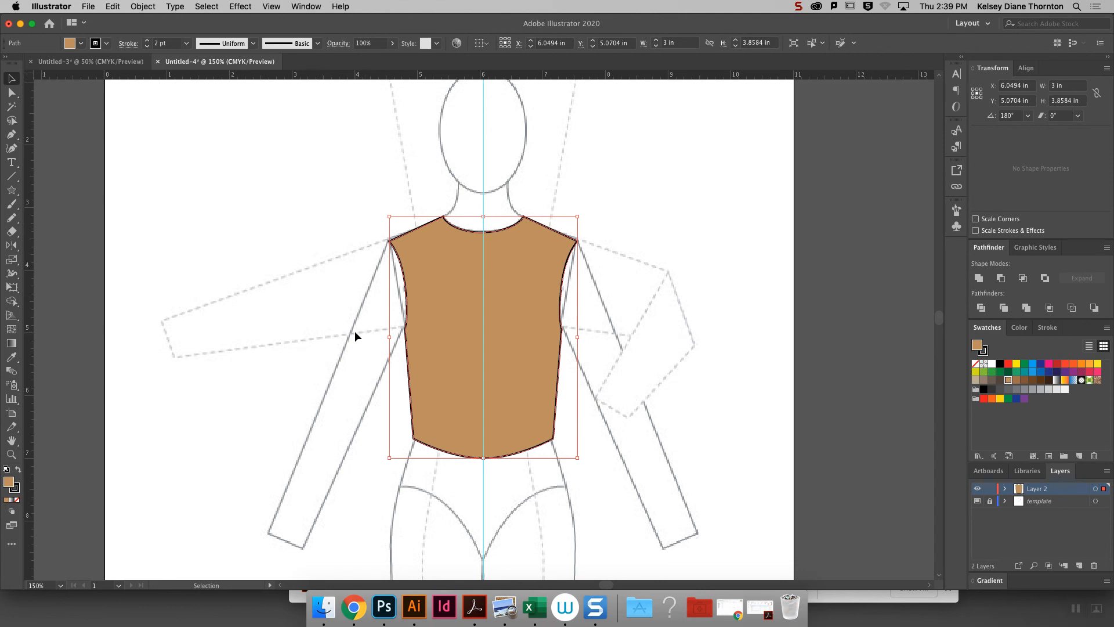
{"action": "left_click_drag", "start_coordinate": [467, 337], "coordinate": [209, 269]}
- Erase three vertical slits through the right side of the bodice copy, from underarm level down past the hem
{"action": "key", "text": "super+equal"}
{"action": "key", "text": "super+equal"}
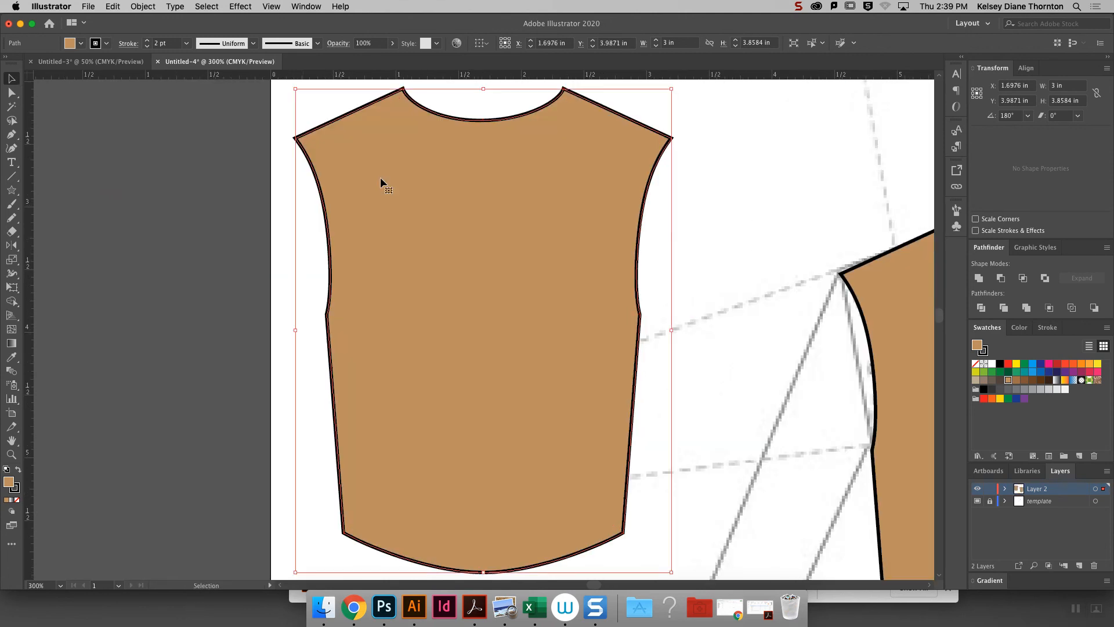
{"action": "left_click", "coordinate": [15, 235]}
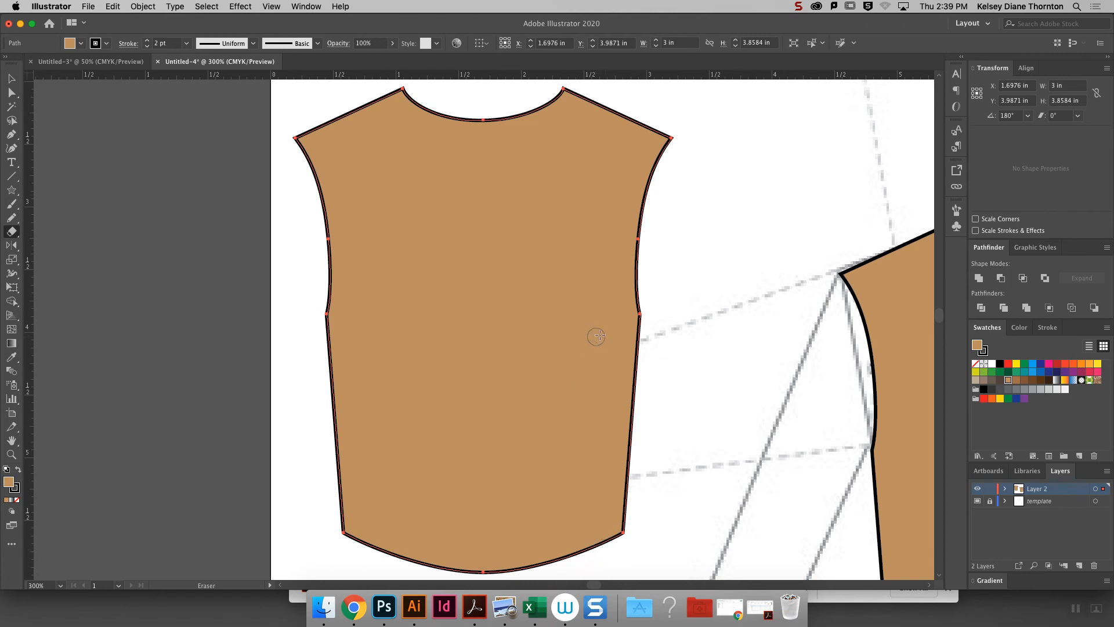
{"action": "mouse_move", "coordinate": [616, 324]}
{"action": "left_mouse_down"}
{"action": "mouse_move", "coordinate": [600, 558]}
{"action": "mouse_move", "coordinate": [581, 539]}
{"action": "mouse_move", "coordinate": [584, 322]}
{"action": "mouse_move", "coordinate": [559, 355]}
{"action": "mouse_move", "coordinate": [557, 564]}
{"action": "left_mouse_up"}
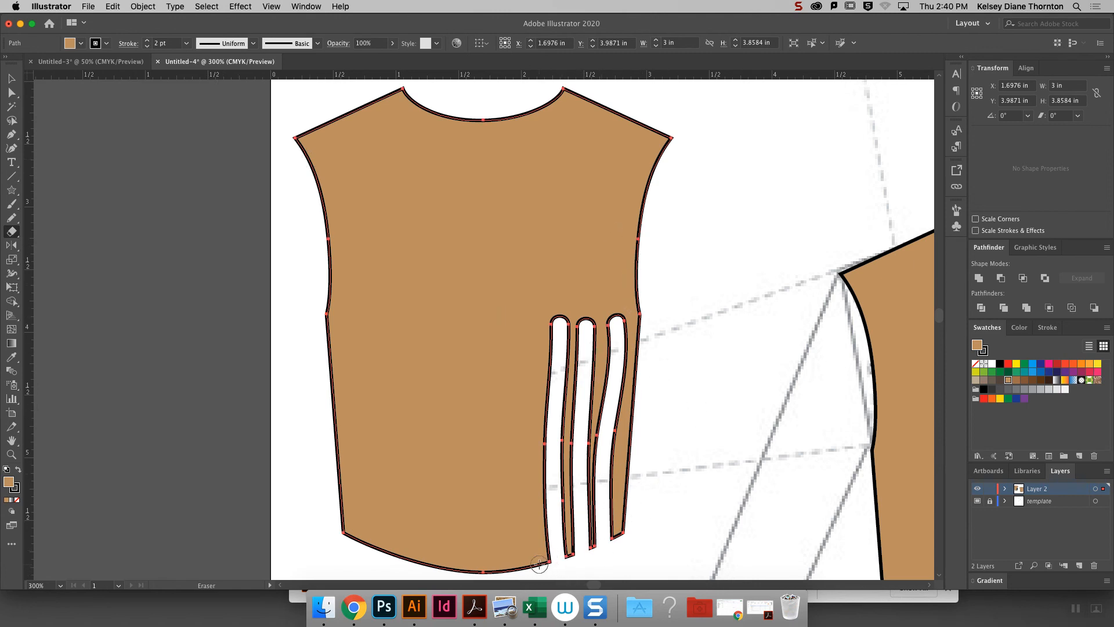
- Set the Eraser size to 5 pt and cut a narrower vertical slit through the hem, left of the existing three
{"action": "double_click", "coordinate": [11, 231]}
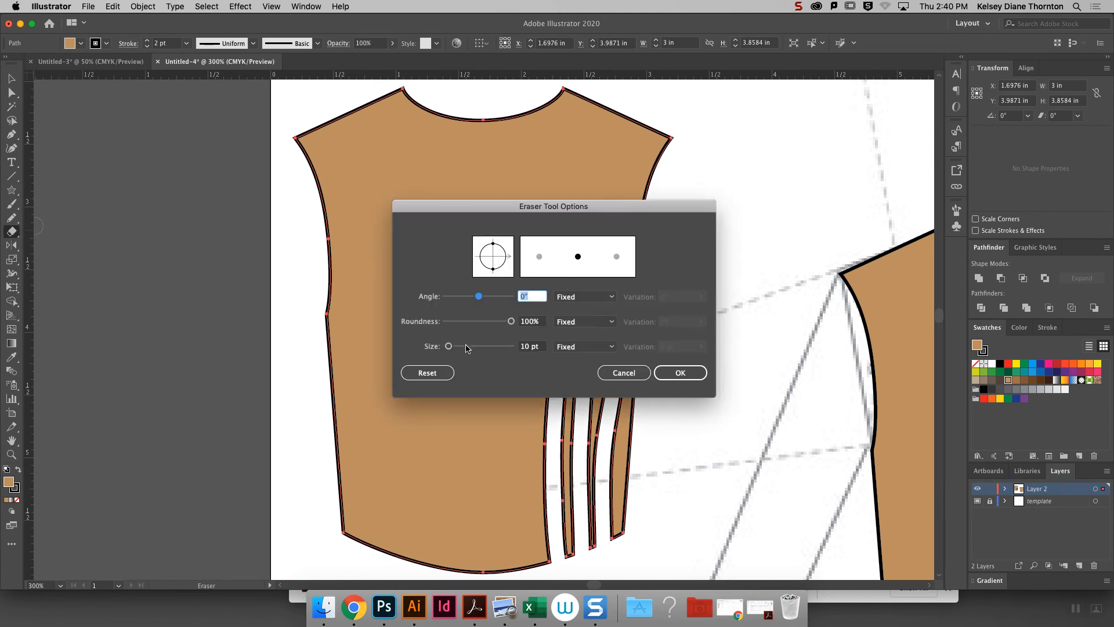
{"action": "left_click", "coordinate": [449, 347]}
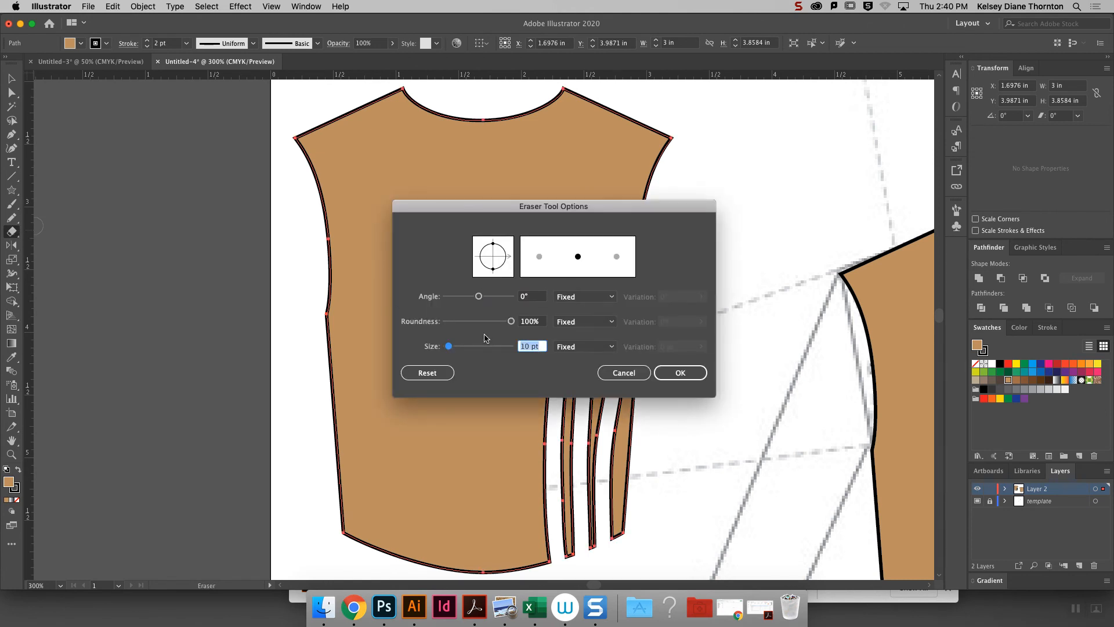
{"action": "type", "text": "1"}
{"action": "key", "text": "BackSpace"}
{"action": "type", "text": "5"}
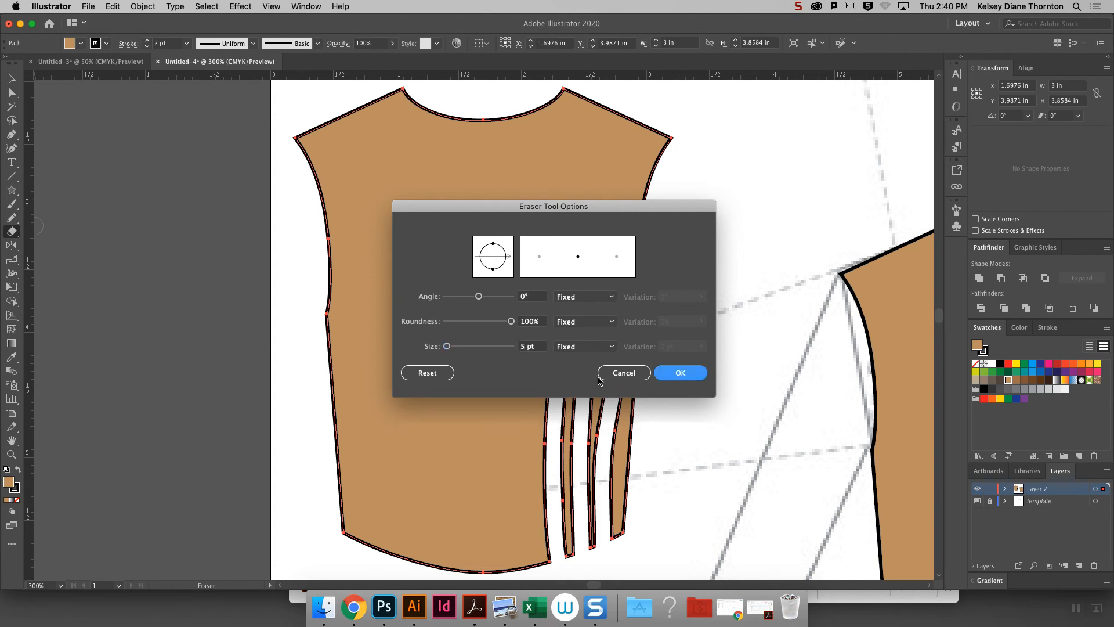
{"action": "left_click", "coordinate": [680, 373]}
{"action": "left_click_drag", "start_coordinate": [539, 330], "coordinate": [539, 574]}
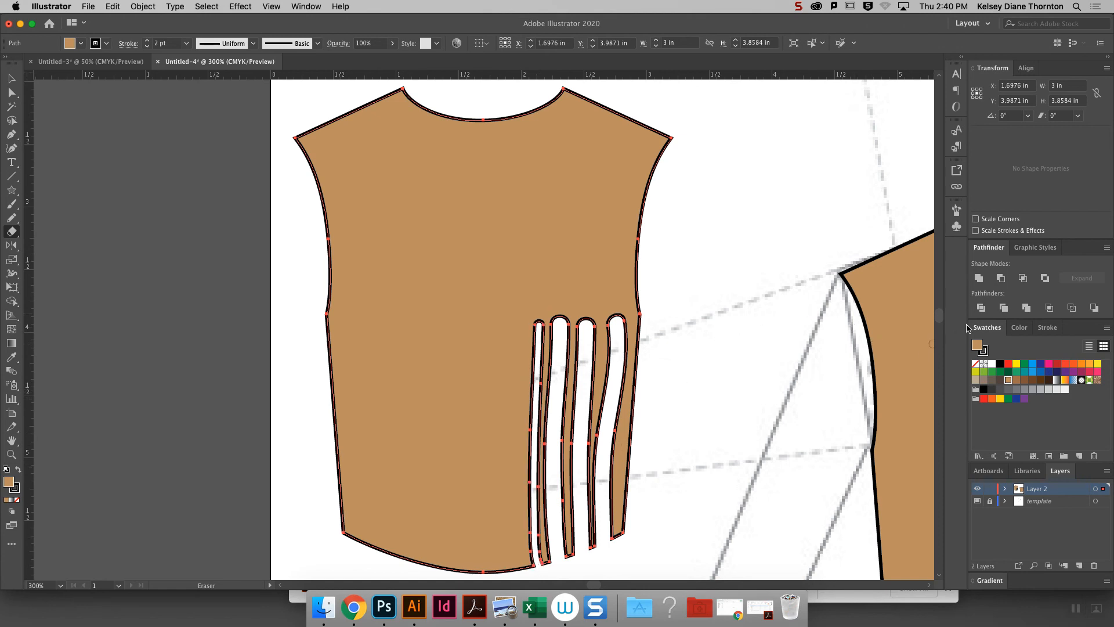
- Taper the narrow slit's upper end to a point by moving its upper right anchor onto the left edge
{"action": "scroll", "coordinate": [940, 317], "scroll_direction": "down", "scroll_amount": 4}
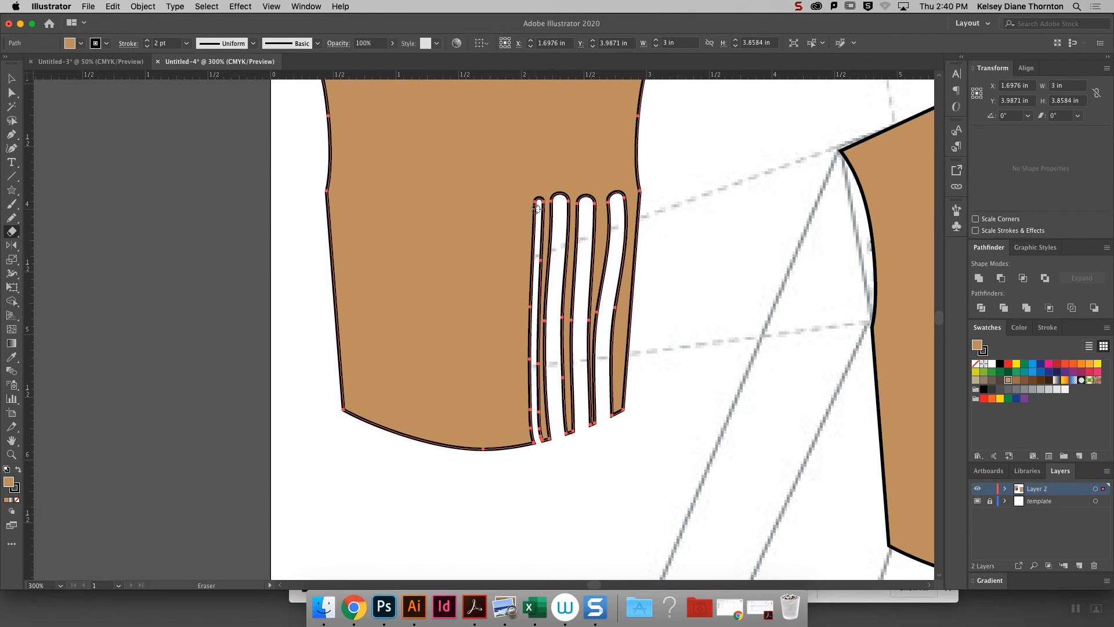
{"action": "left_click", "coordinate": [12, 93]}
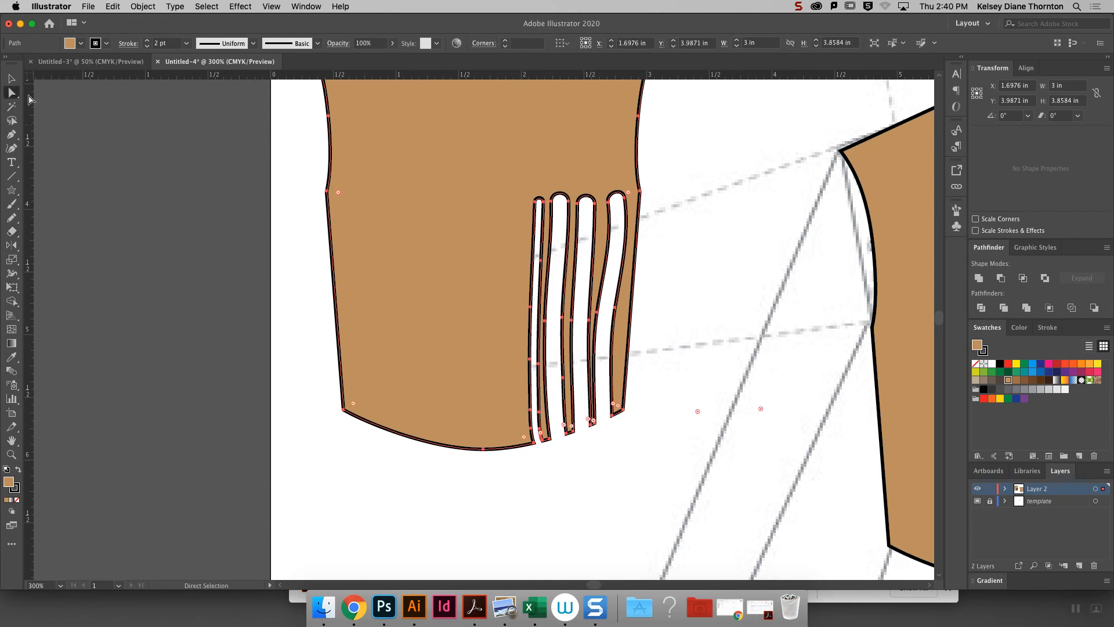
{"action": "left_click", "coordinate": [544, 201]}
{"action": "left_click_drag", "start_coordinate": [544, 202], "coordinate": [535, 202]}
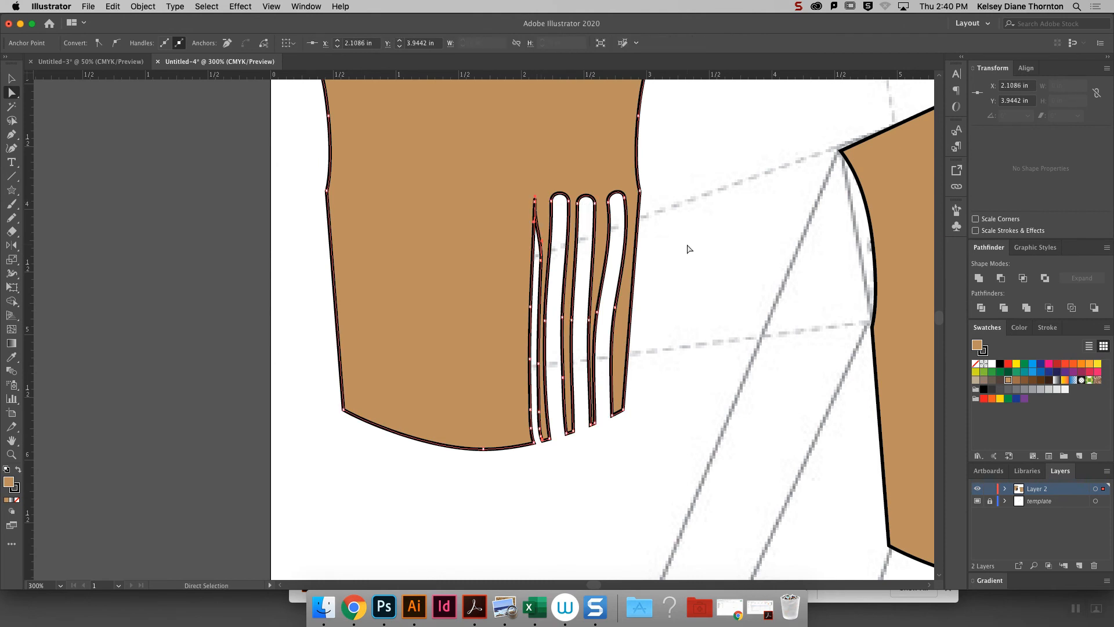
{"action": "left_click", "coordinate": [687, 248]}
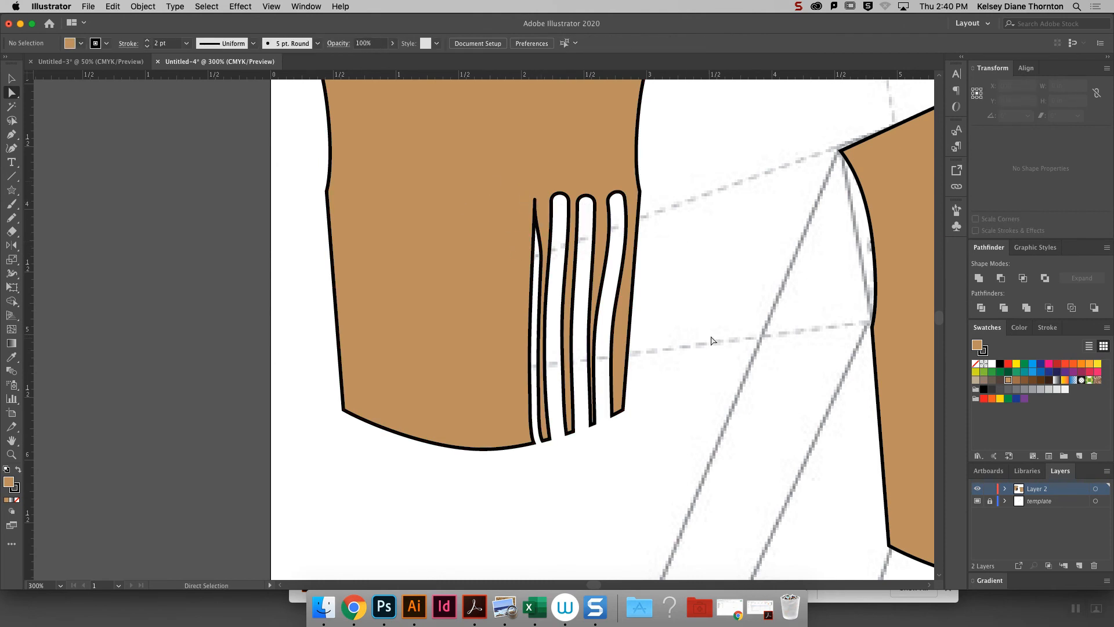
{"action": "scroll", "coordinate": [755, 284], "scroll_direction": "up", "scroll_amount": 1}
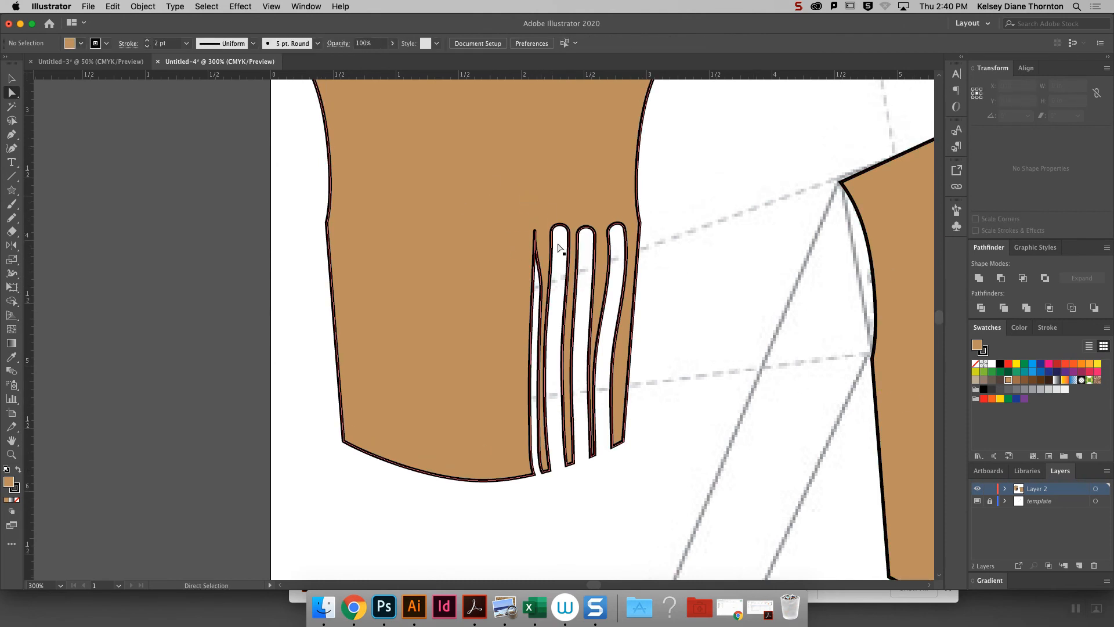
- Cut the slit bodice copy into five panels with four curved Knife cuts running from the shoulders and neckline to the side seam and hem
{"action": "key", "text": "super+minus"}
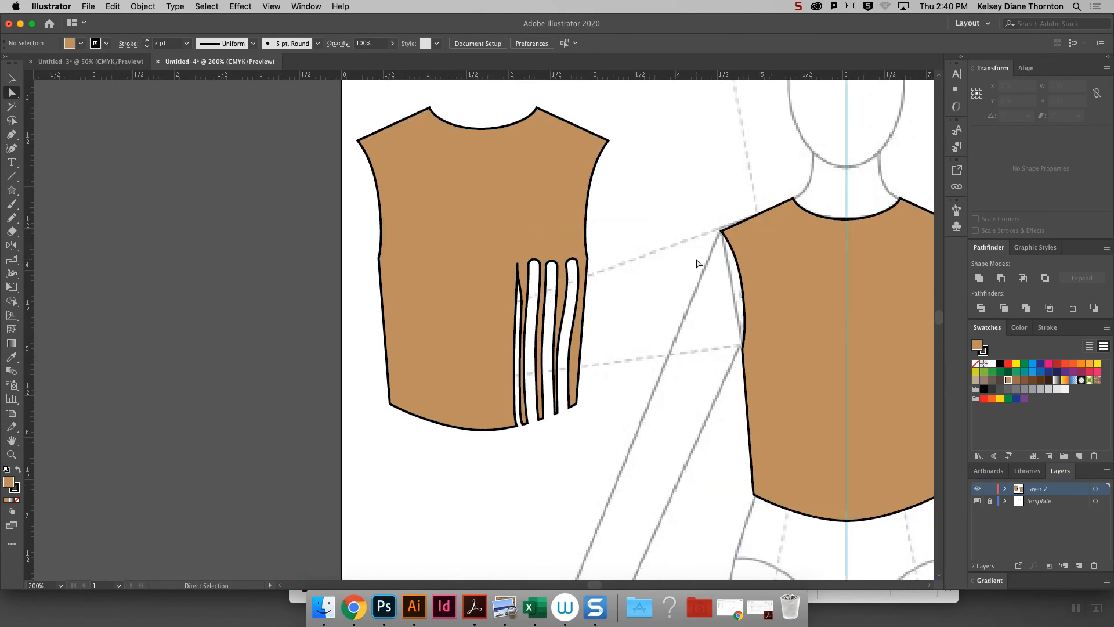
{"action": "left_click", "coordinate": [517, 149]}
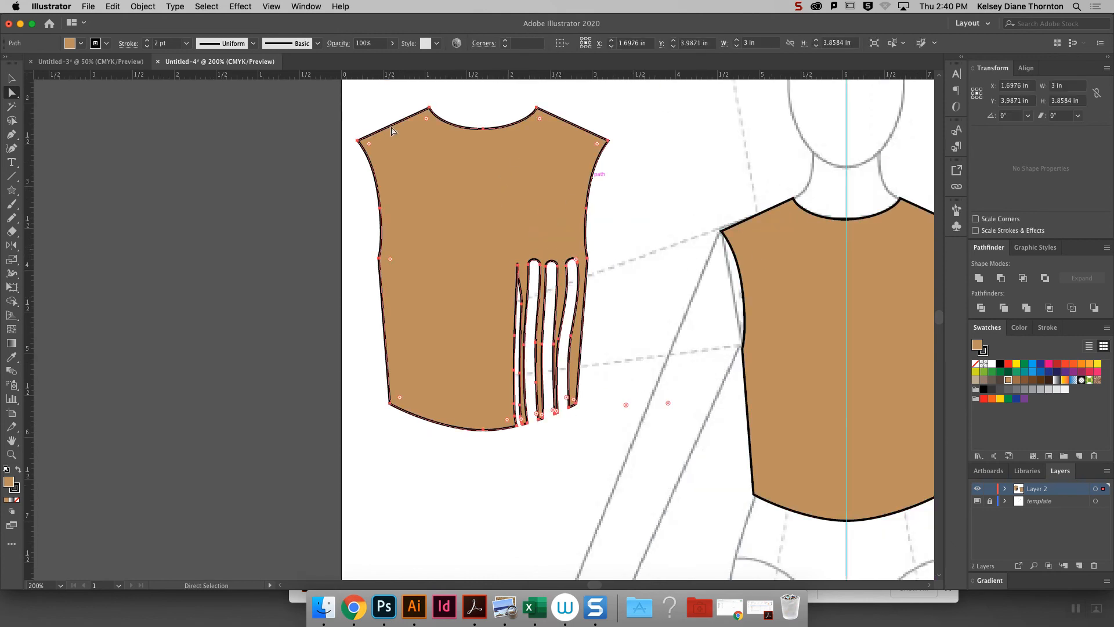
{"action": "left_click", "coordinate": [11, 77]}
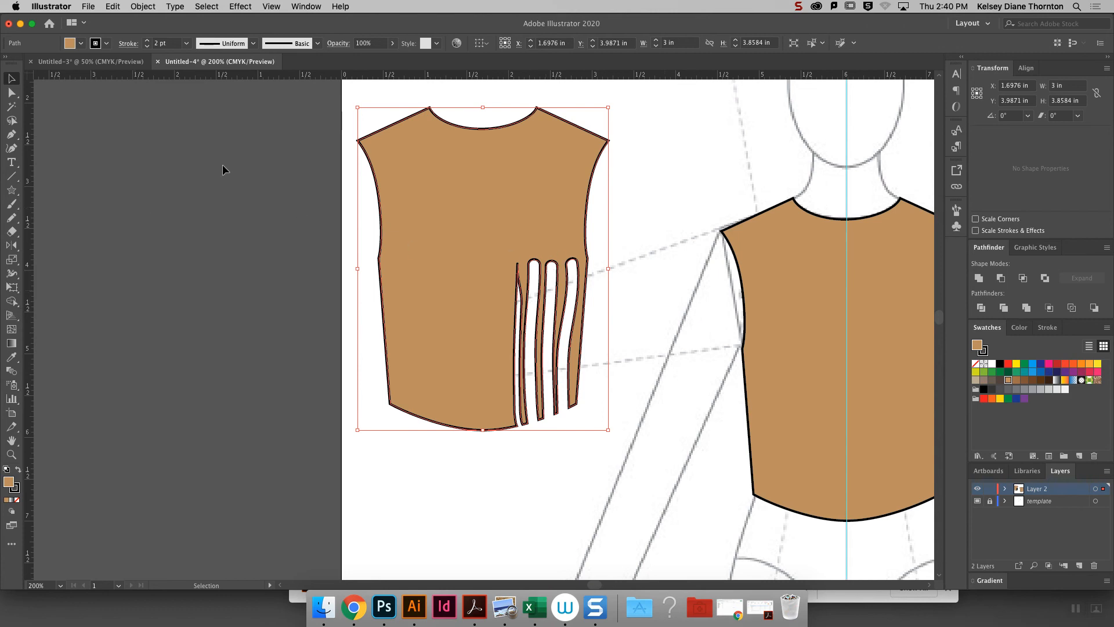
{"action": "left_click", "coordinate": [11, 231]}
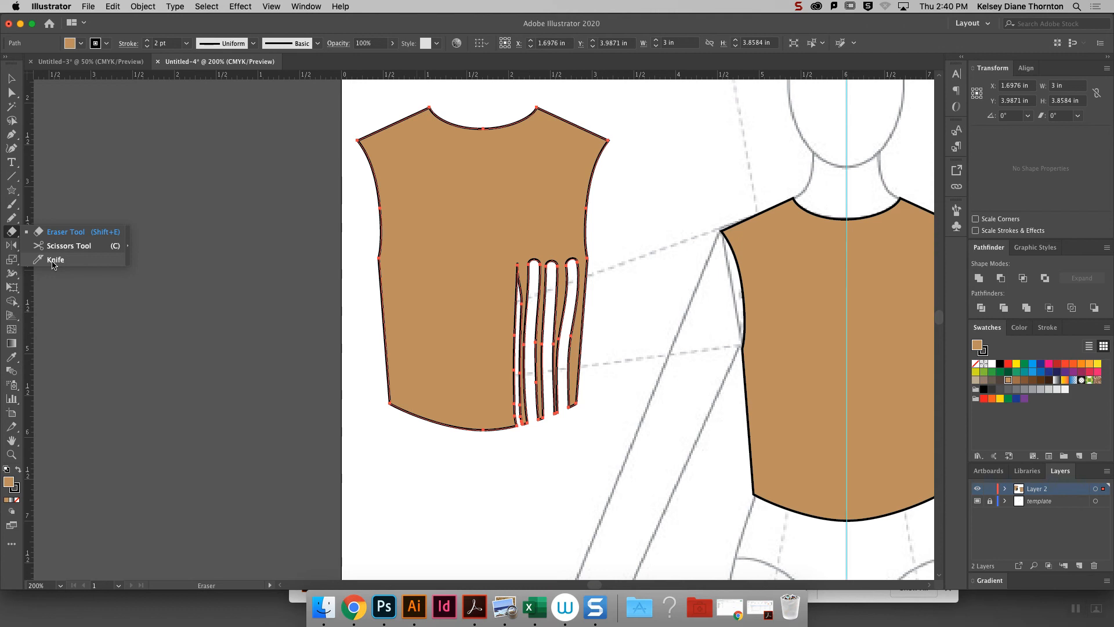
{"action": "left_click", "coordinate": [54, 260]}
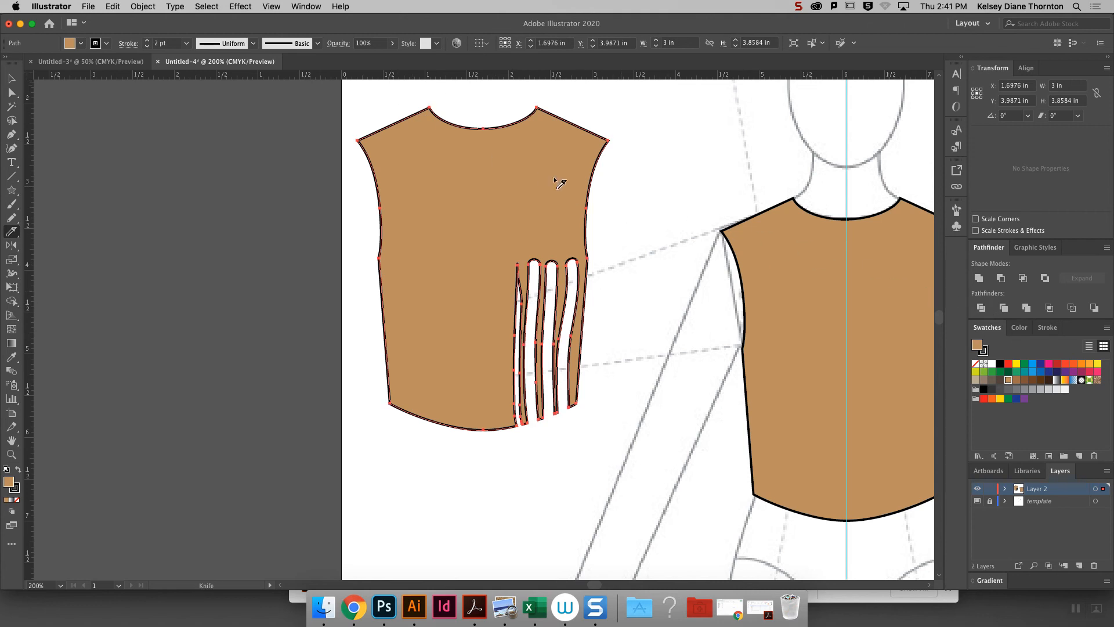
{"action": "left_click_drag", "start_coordinate": [406, 98], "coordinate": [406, 132]}
{"action": "left_click_drag", "start_coordinate": [404, 217], "coordinate": [373, 389]}
{"action": "left_click_drag", "start_coordinate": [467, 106], "coordinate": [436, 211]}
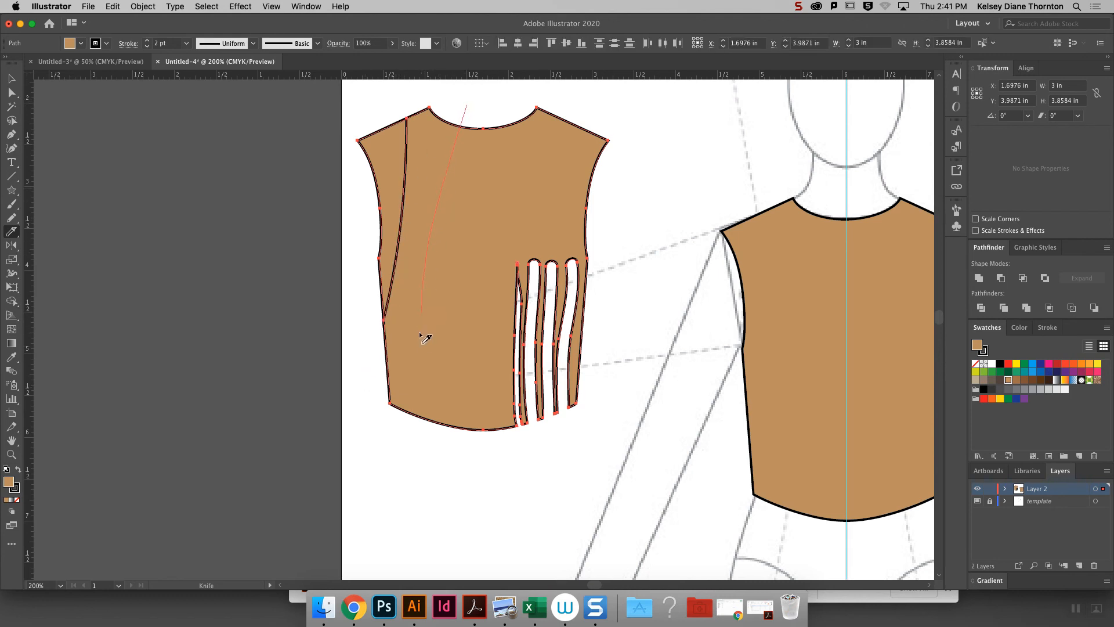
{"action": "mouse_move", "coordinate": [428, 437]}
{"action": "left_mouse_down"}
{"action": "mouse_move", "coordinate": [463, 413]}
{"action": "mouse_move", "coordinate": [473, 319]}
{"action": "mouse_move", "coordinate": [528, 187]}
{"action": "mouse_move", "coordinate": [550, 96]}
{"action": "mouse_move", "coordinate": [563, 186]}
{"action": "left_mouse_up"}
{"action": "left_click_drag", "start_coordinate": [492, 334], "coordinate": [503, 444]}
{"action": "left_click", "coordinate": [11, 77]}
{"action": "left_click", "coordinate": [592, 202]}
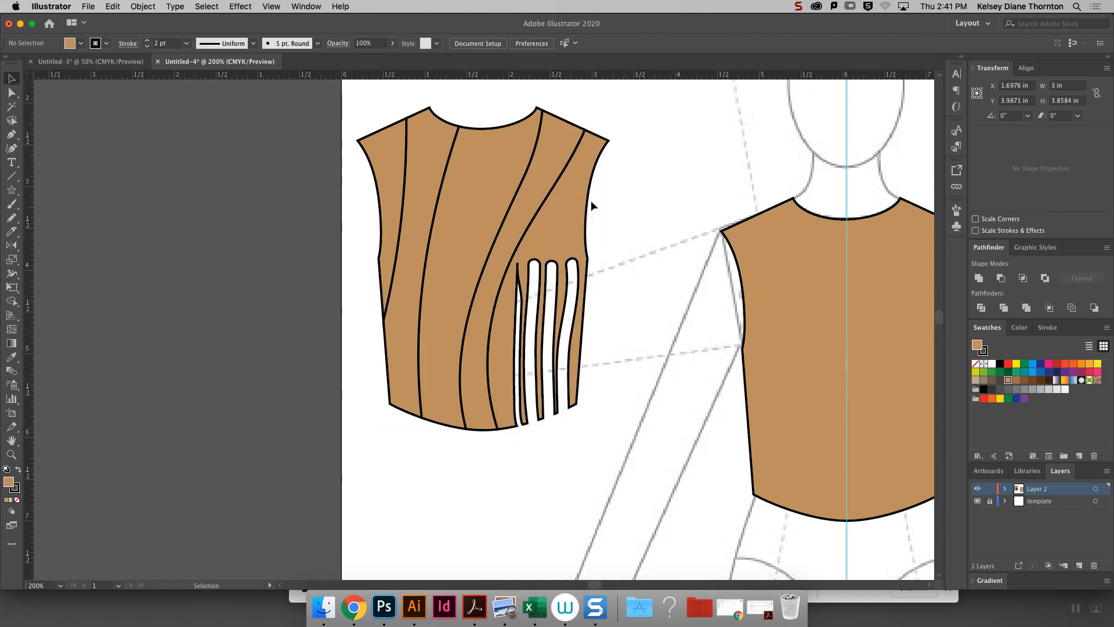
- Fill the bodice copy's right diagonal panel with orange, the panel beside the left armhole panel with teal, and the center panel with pink
{"action": "left_click", "coordinate": [535, 174]}
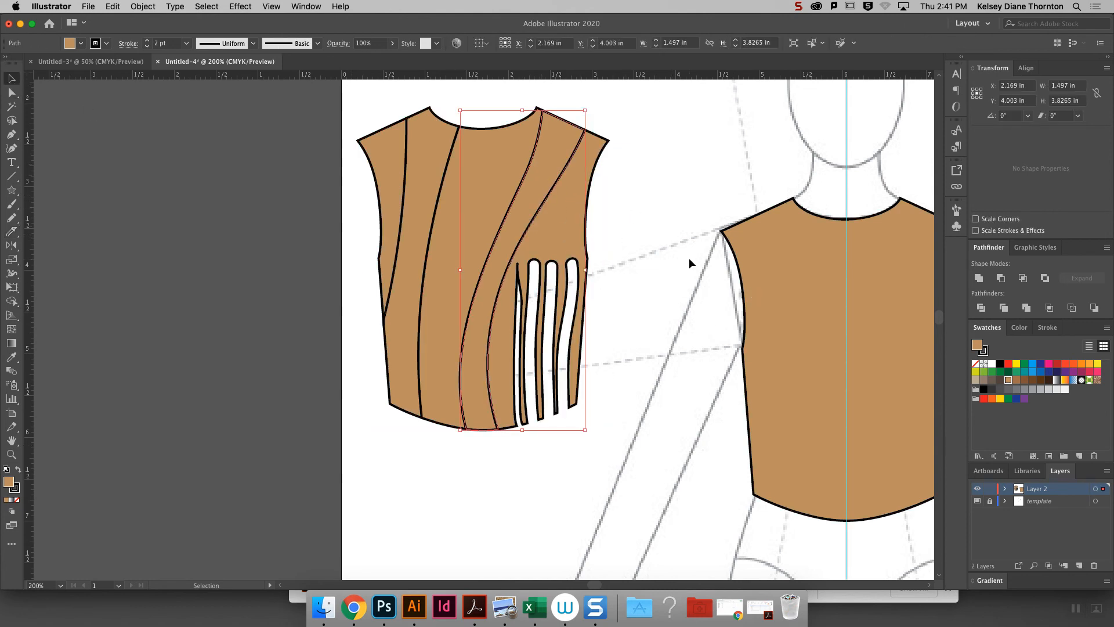
{"action": "left_click", "coordinate": [1074, 365]}
{"action": "left_click", "coordinate": [423, 179]}
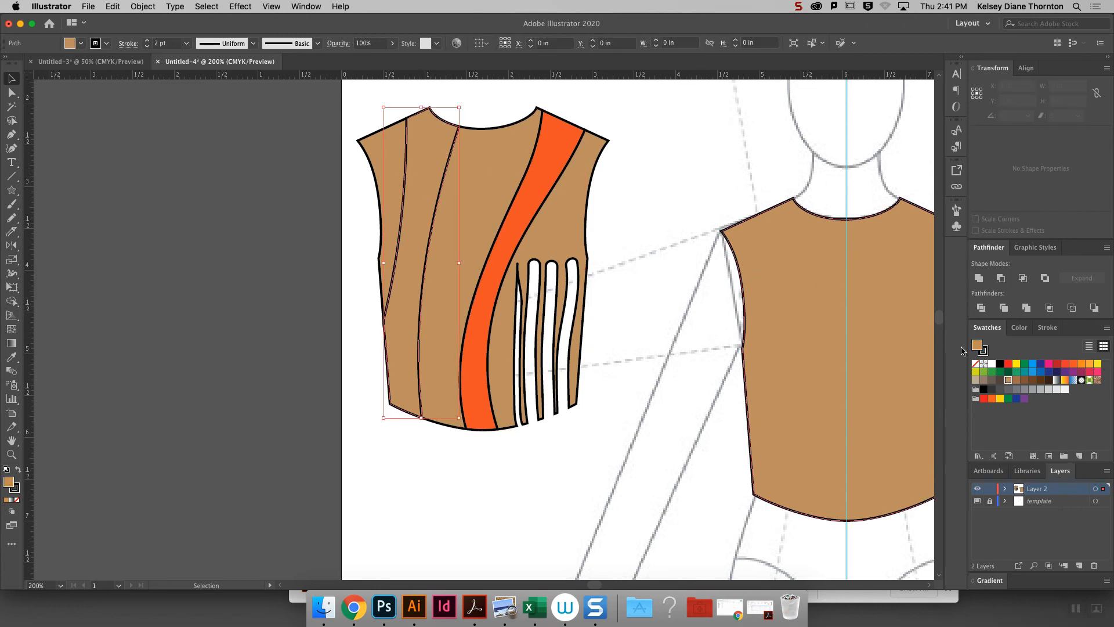
{"action": "left_click", "coordinate": [1026, 373]}
{"action": "left_click", "coordinate": [482, 187]}
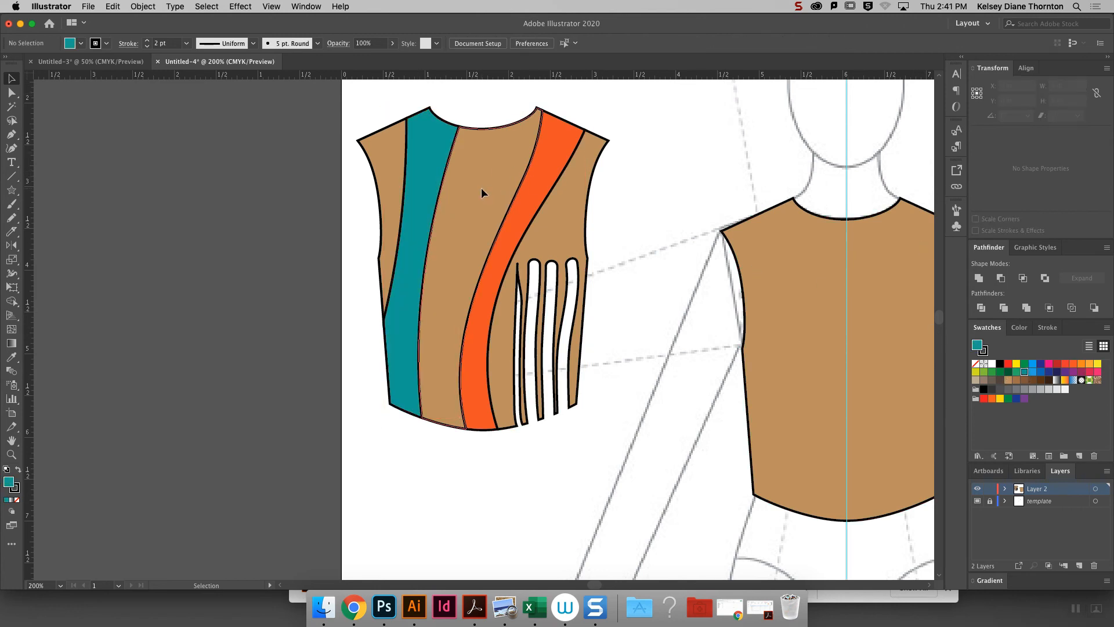
{"action": "left_click", "coordinate": [1095, 371]}
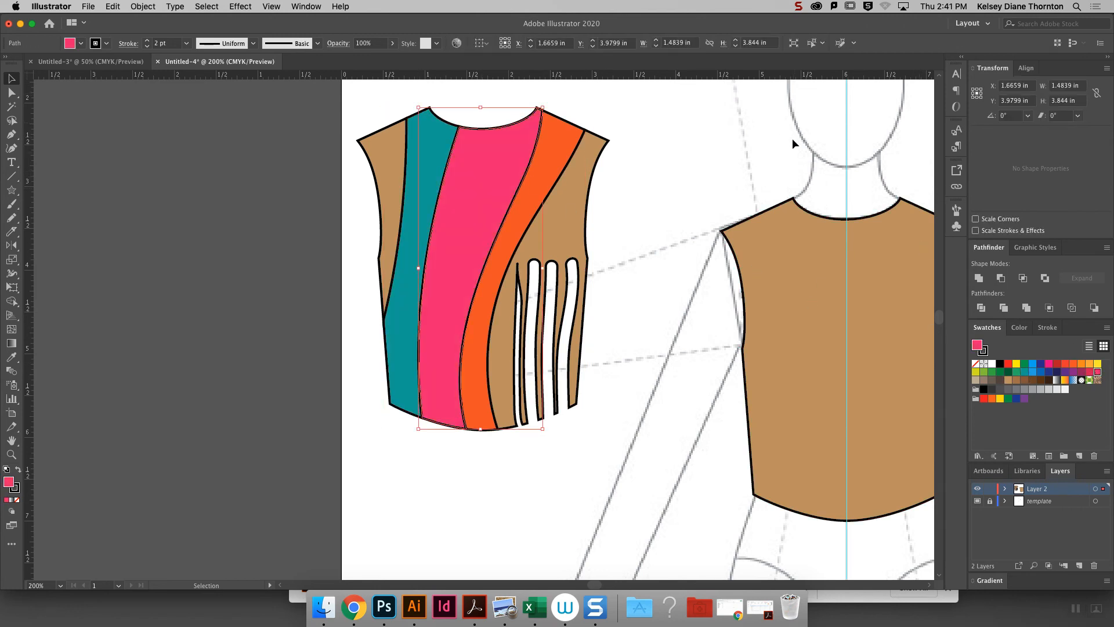
{"action": "left_click", "coordinate": [772, 142]}
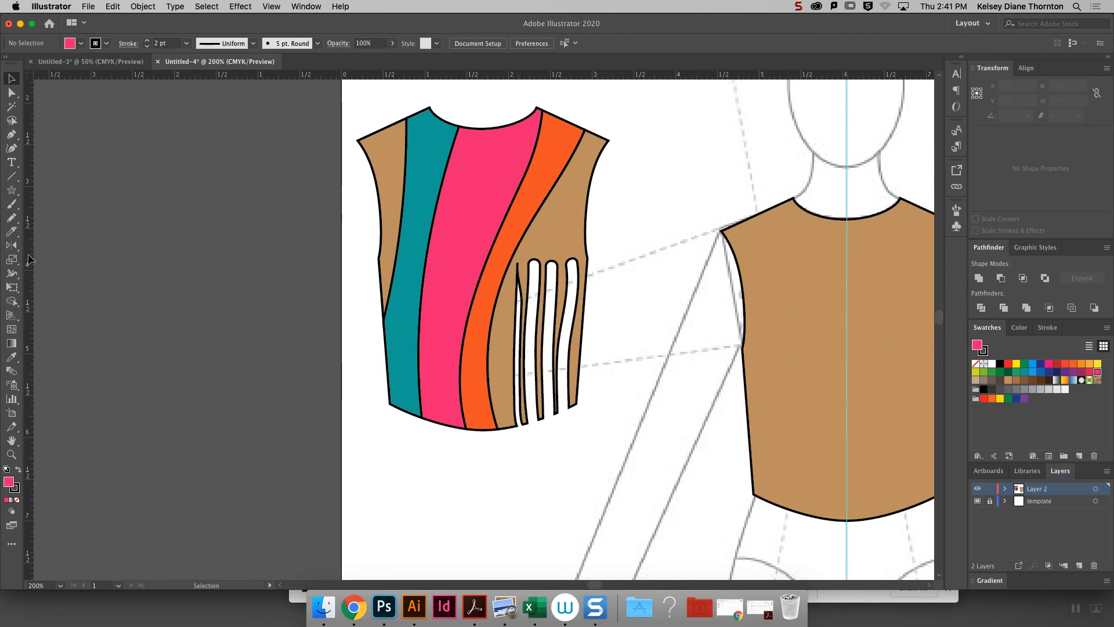
- Try to redraw the bodice copy's left armhole panel into a short sleeve with the Pencil tool, and undo the change
{"action": "left_click", "coordinate": [11, 231]}
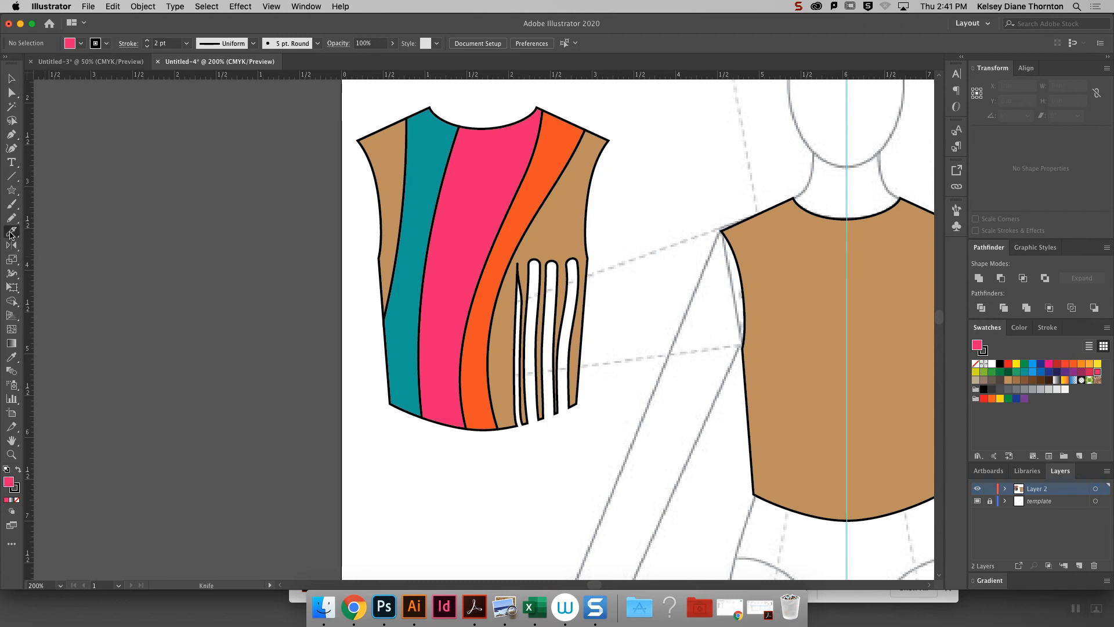
{"action": "left_click", "coordinate": [11, 232]}
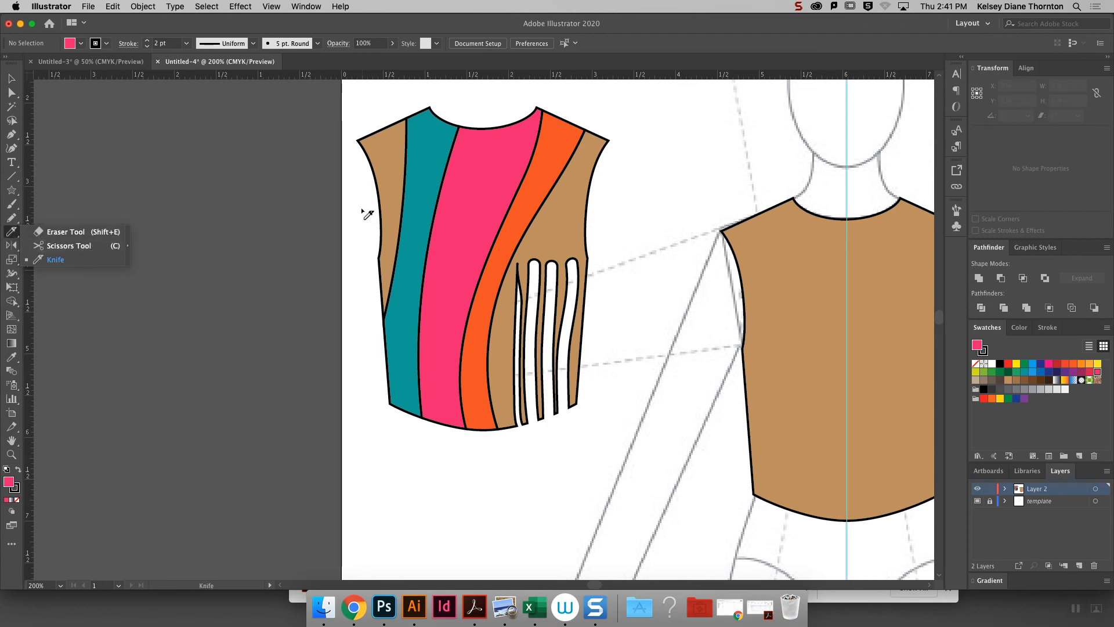
{"action": "key", "text": "v"}
{"action": "left_click", "coordinate": [398, 197]}
{"action": "left_click", "coordinate": [398, 197]}
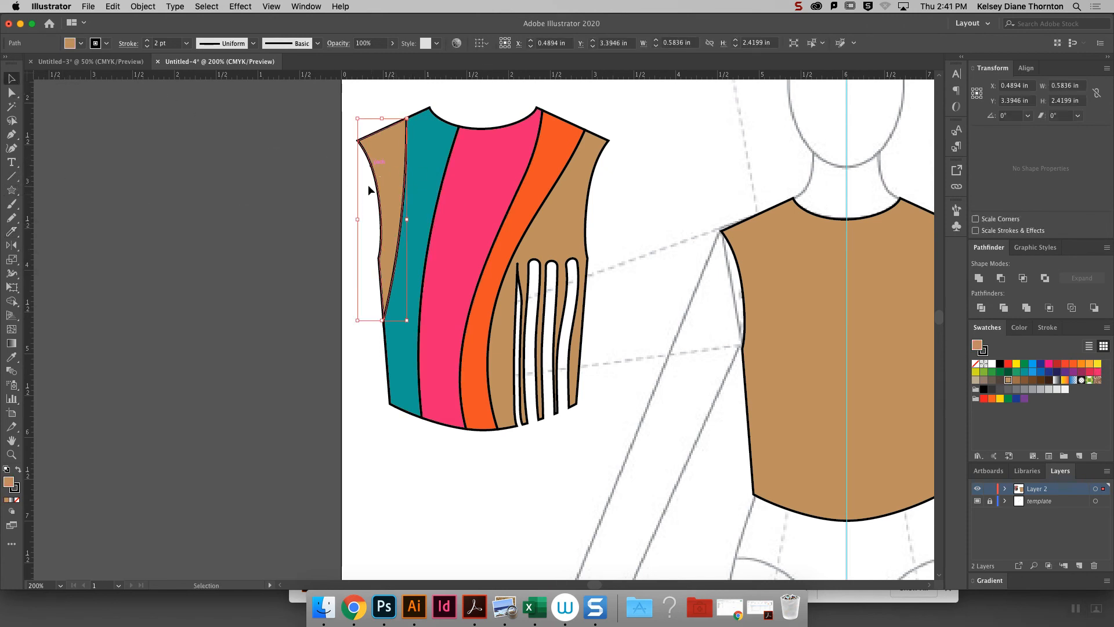
{"action": "left_click", "coordinate": [12, 219]}
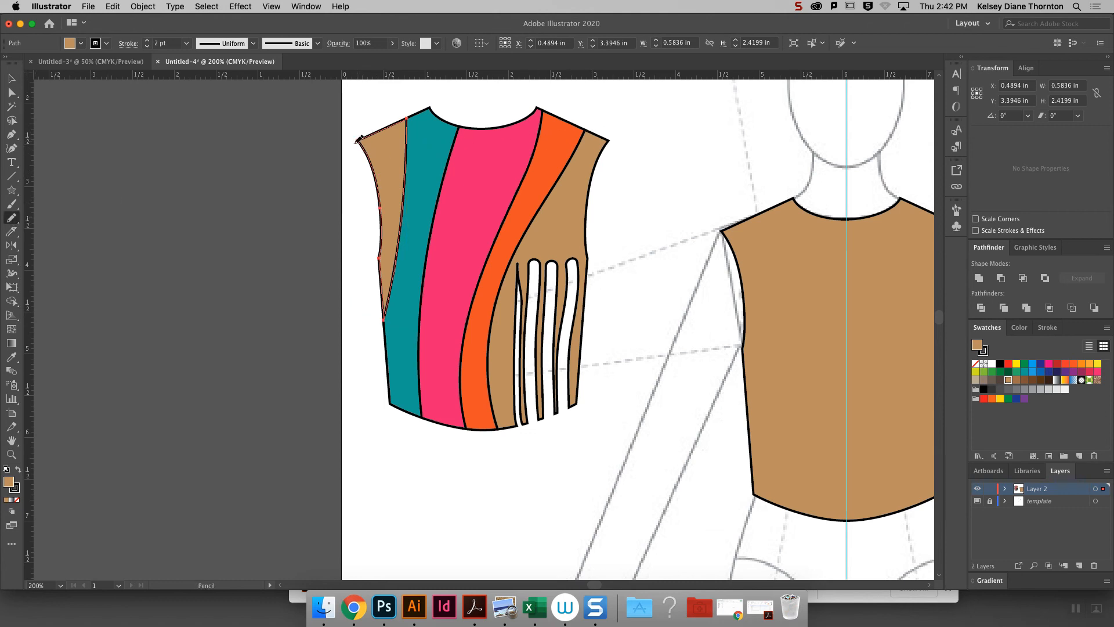
{"action": "mouse_move", "coordinate": [357, 140]}
{"action": "left_mouse_down"}
{"action": "mouse_move", "coordinate": [298, 209]}
{"action": "mouse_move", "coordinate": [330, 307]}
{"action": "mouse_move", "coordinate": [359, 262]}
{"action": "mouse_move", "coordinate": [380, 255]}
{"action": "left_mouse_up"}
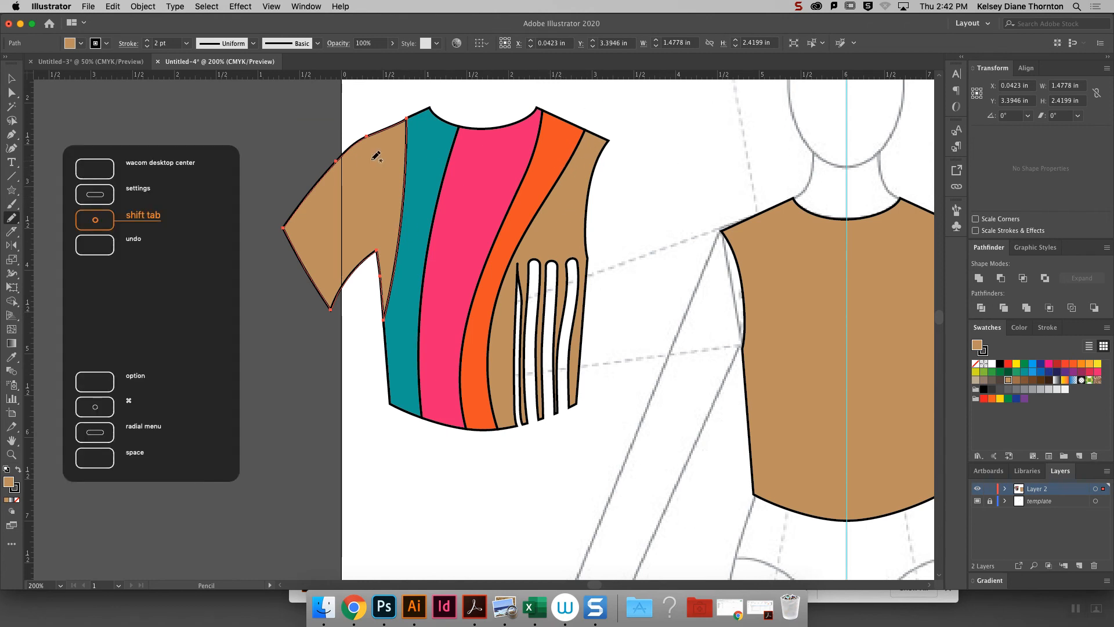
{"action": "key", "text": "super+z"}
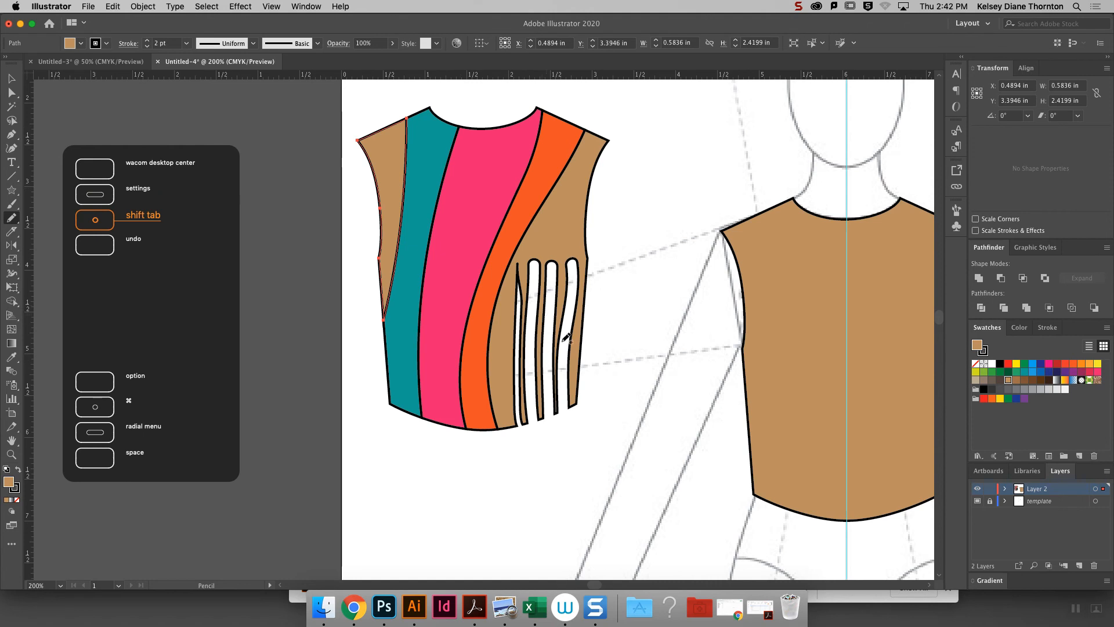
{"action": "left_click", "coordinate": [11, 204]}
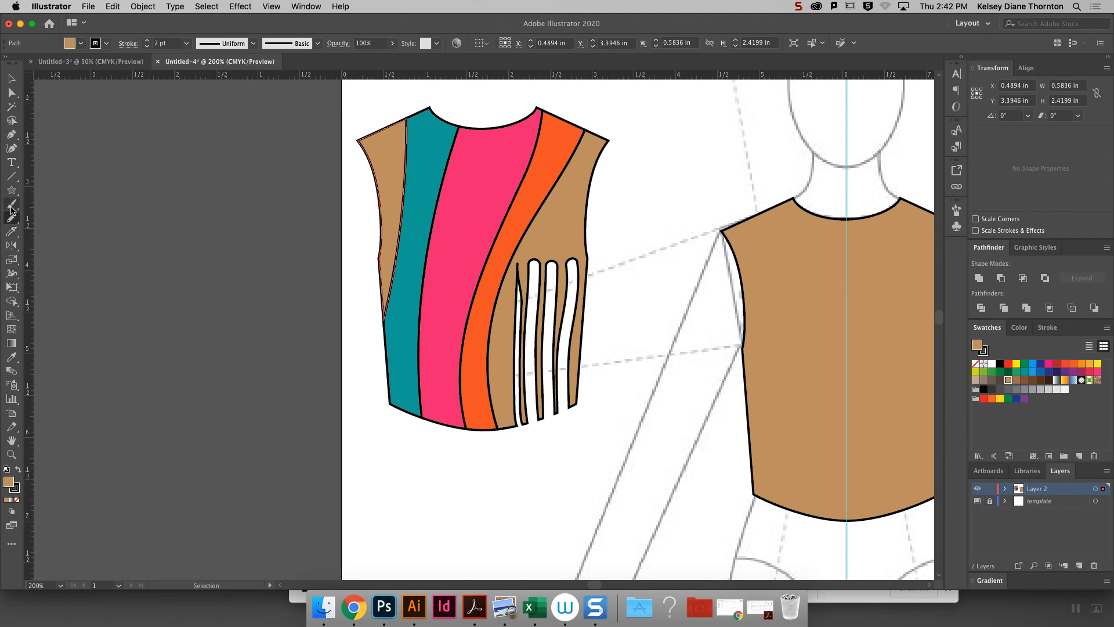
{"action": "left_click", "coordinate": [12, 242]}
{"action": "left_click", "coordinate": [12, 234]}
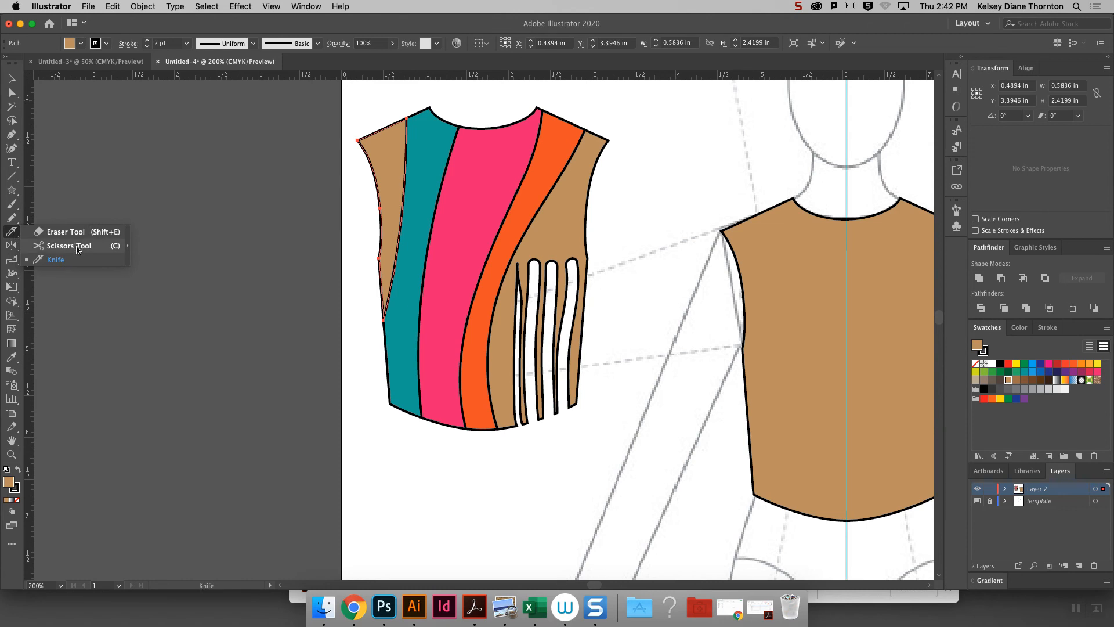
{"action": "key", "text": "super"}
- Copy the hem curve of the croquis's filled bodice and place the copy just below the striped bodice
{"action": "left_click", "coordinate": [12, 93]}
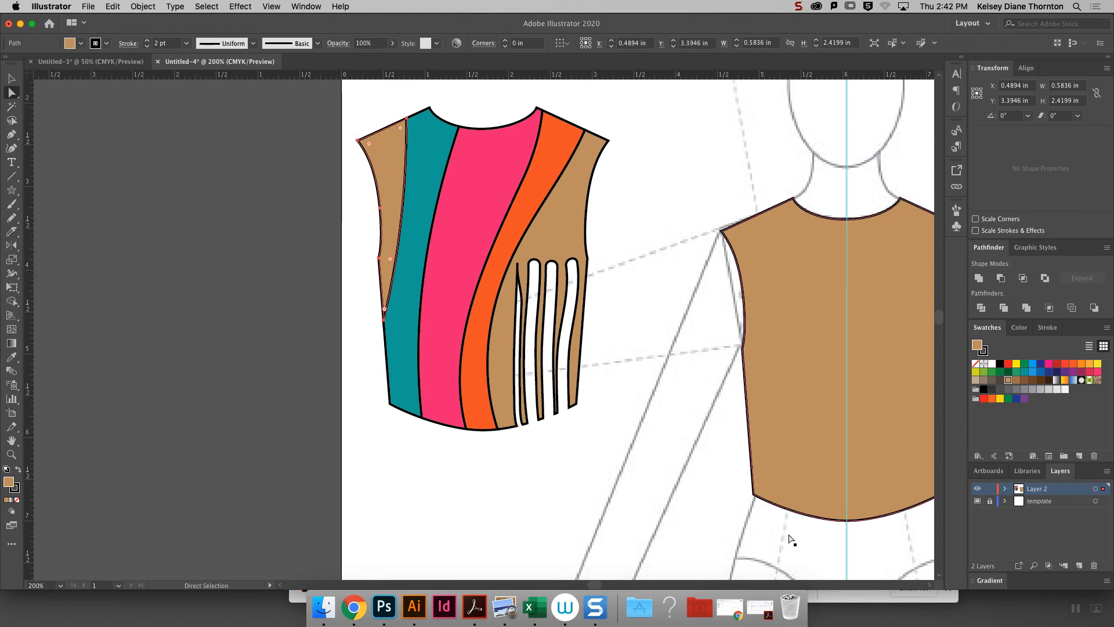
{"action": "left_click", "coordinate": [821, 518]}
{"action": "left_click", "coordinate": [847, 521]}
{"action": "key", "text": "super"}
{"action": "key", "text": "super+c"}
{"action": "key", "text": "super+v"}
{"action": "left_click_drag", "start_coordinate": [480, 358], "coordinate": [477, 464]}
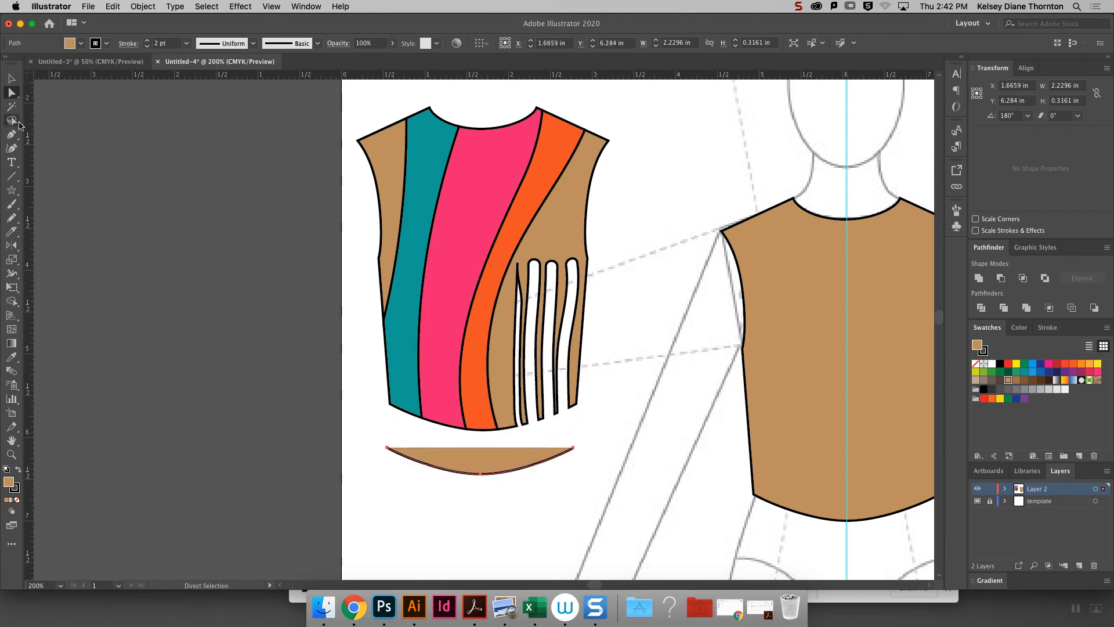
- Split the copied hem curve at two points on its left half with the Scissors tool and select the short piece between the cuts
{"action": "left_click_drag", "start_coordinate": [13, 231], "coordinate": [55, 241]}
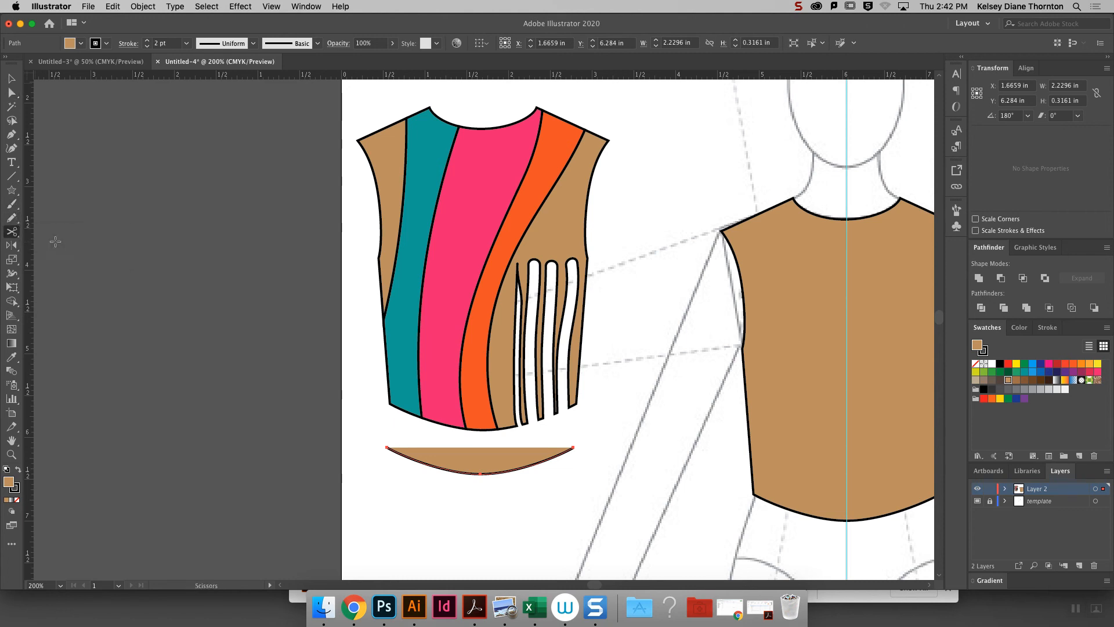
{"action": "left_click", "coordinate": [417, 462]}
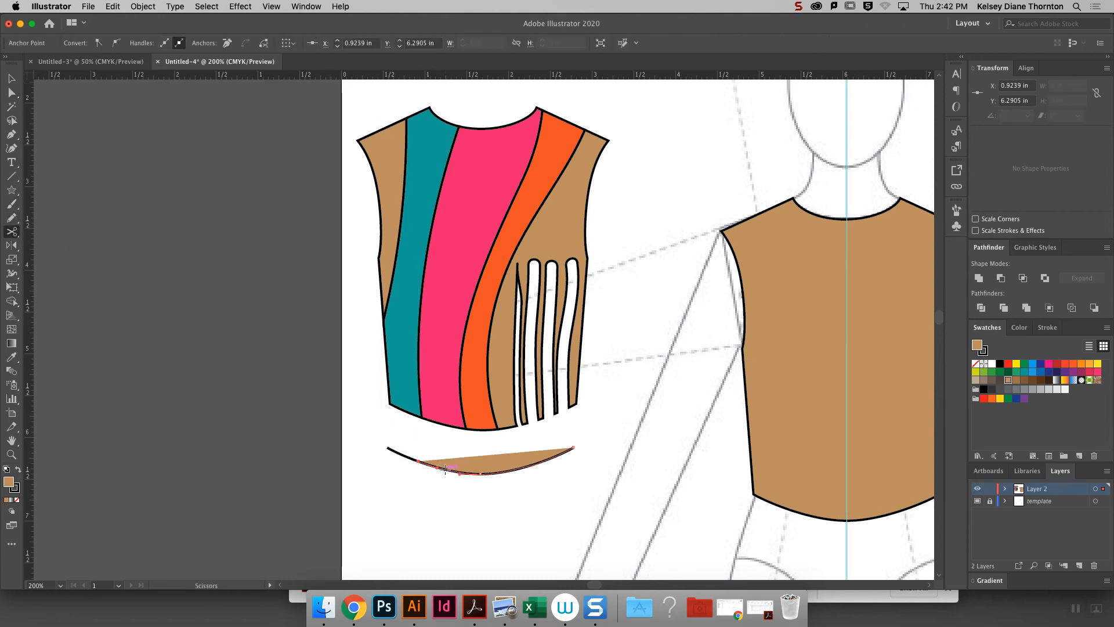
{"action": "left_click", "coordinate": [445, 468]}
{"action": "key", "text": "v"}
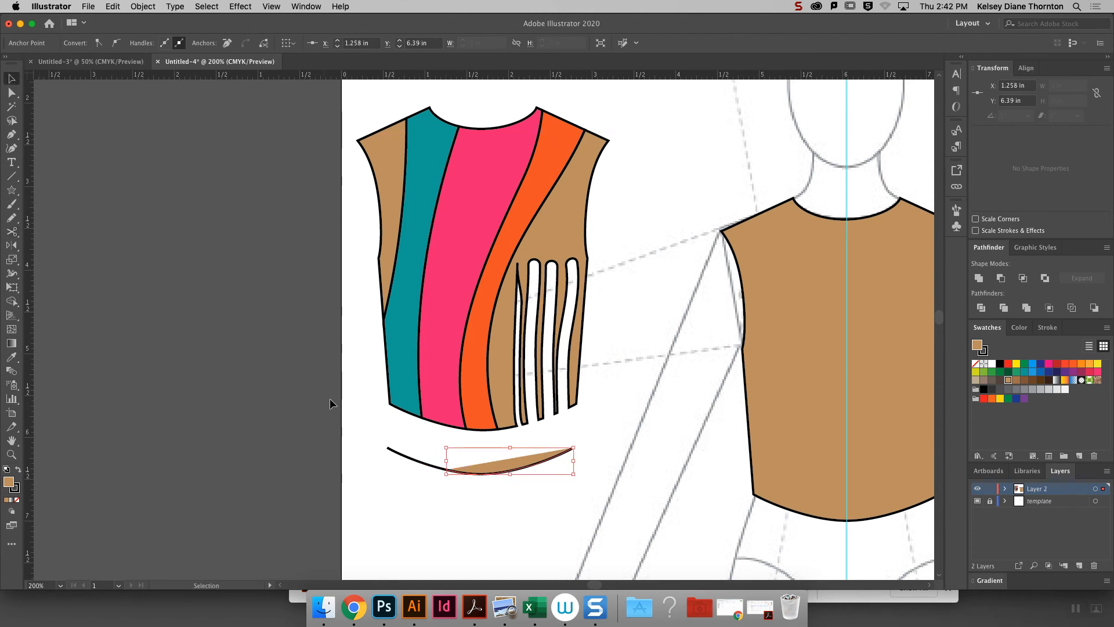
{"action": "left_click", "coordinate": [431, 481]}
{"action": "left_click", "coordinate": [437, 468]}
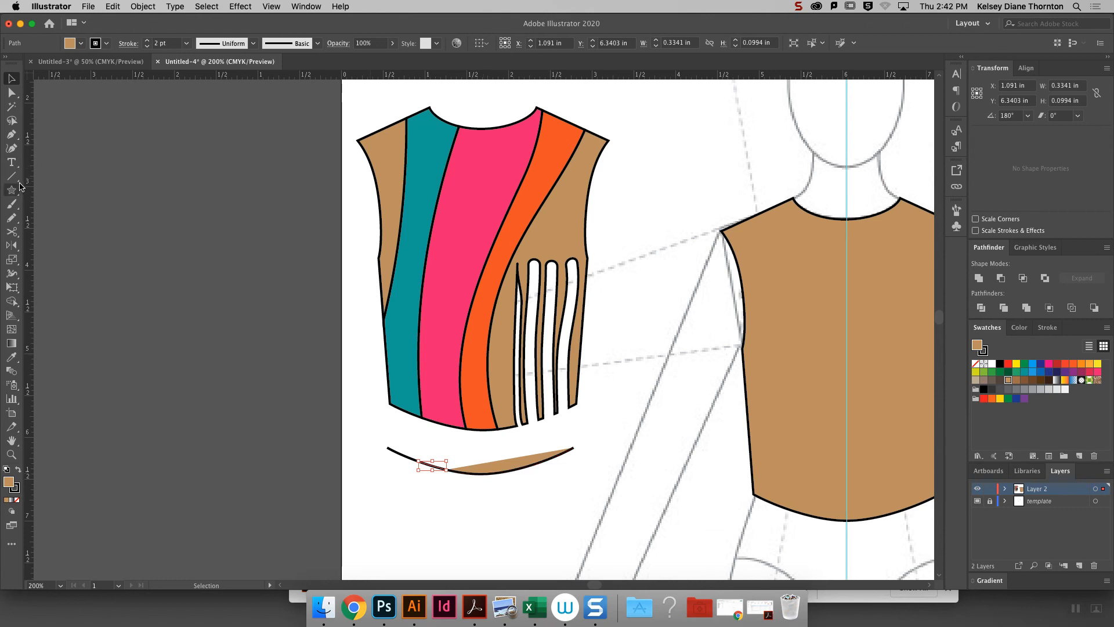
- Remove the fill from the pieces of the split hem curve, leaving only their black strokes
{"action": "left_click", "coordinate": [404, 456]}
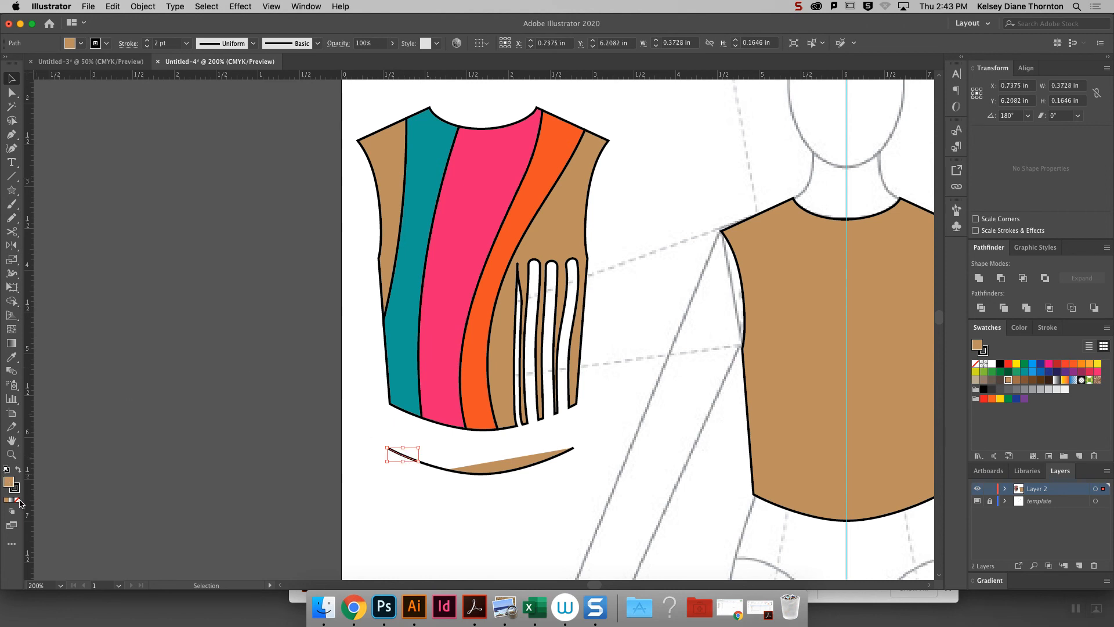
{"action": "left_click", "coordinate": [19, 502]}
{"action": "left_click", "coordinate": [462, 473]}
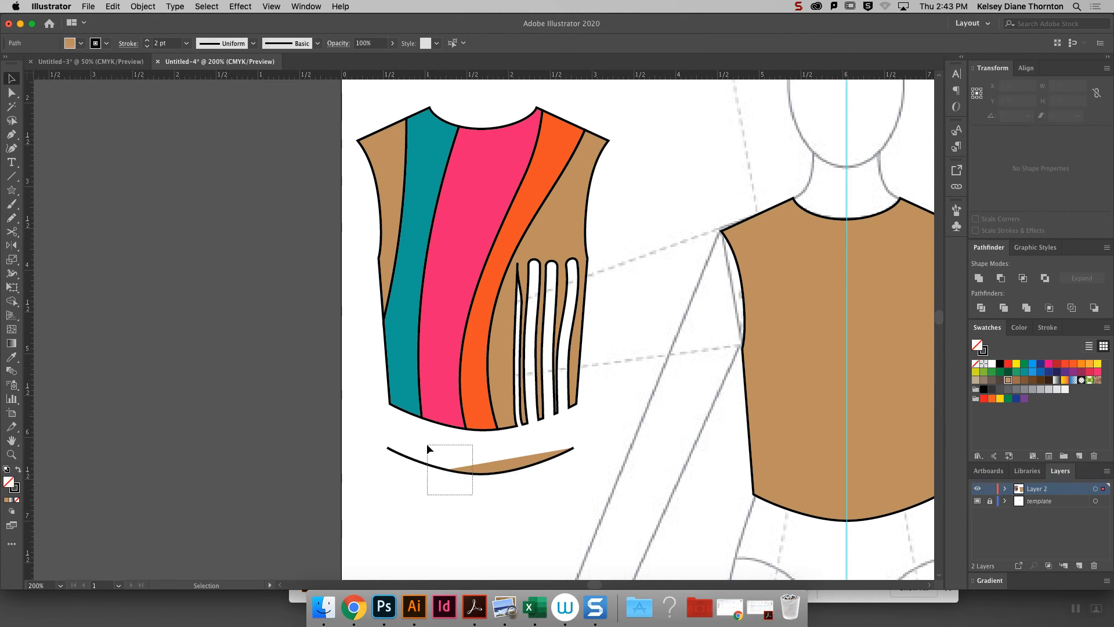
{"action": "left_click", "coordinate": [16, 502]}
{"action": "left_click", "coordinate": [485, 483]}
- Select all pieces of the hem curve and erase several gaps along its middle and right part with the Eraser tool
{"action": "left_click_drag", "start_coordinate": [499, 505], "coordinate": [361, 444]}
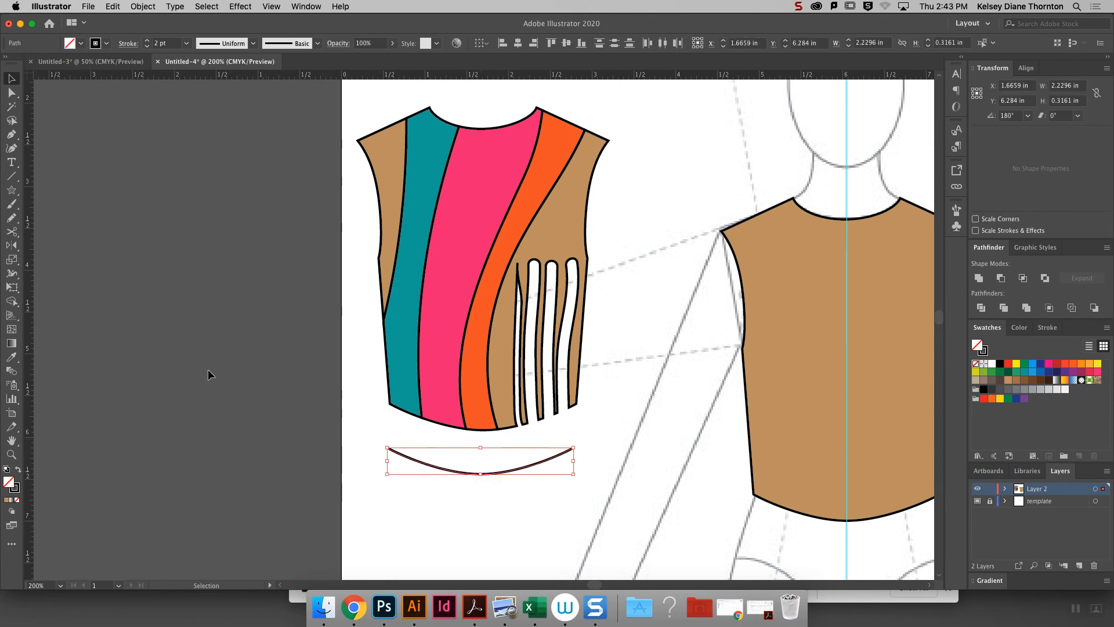
{"action": "left_click_drag", "start_coordinate": [12, 231], "coordinate": [40, 232]}
{"action": "left_click_drag", "start_coordinate": [466, 474], "coordinate": [503, 480]}
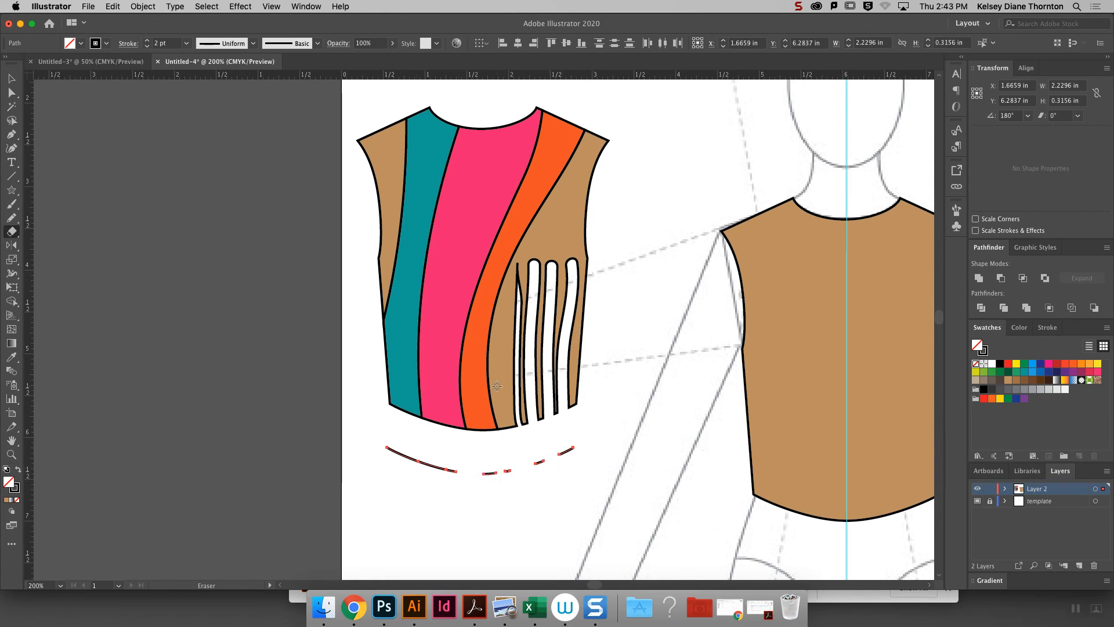
- Delete all the hem curve fragments below the striped bodice
{"action": "key", "text": "v"}
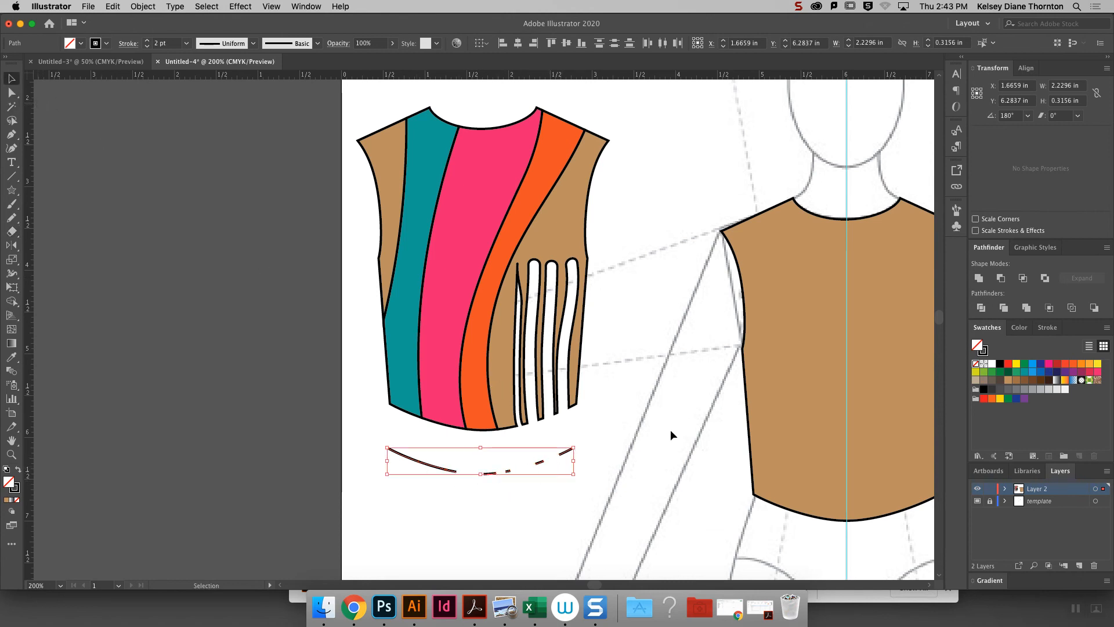
{"action": "left_click_drag", "start_coordinate": [603, 506], "coordinate": [343, 429]}
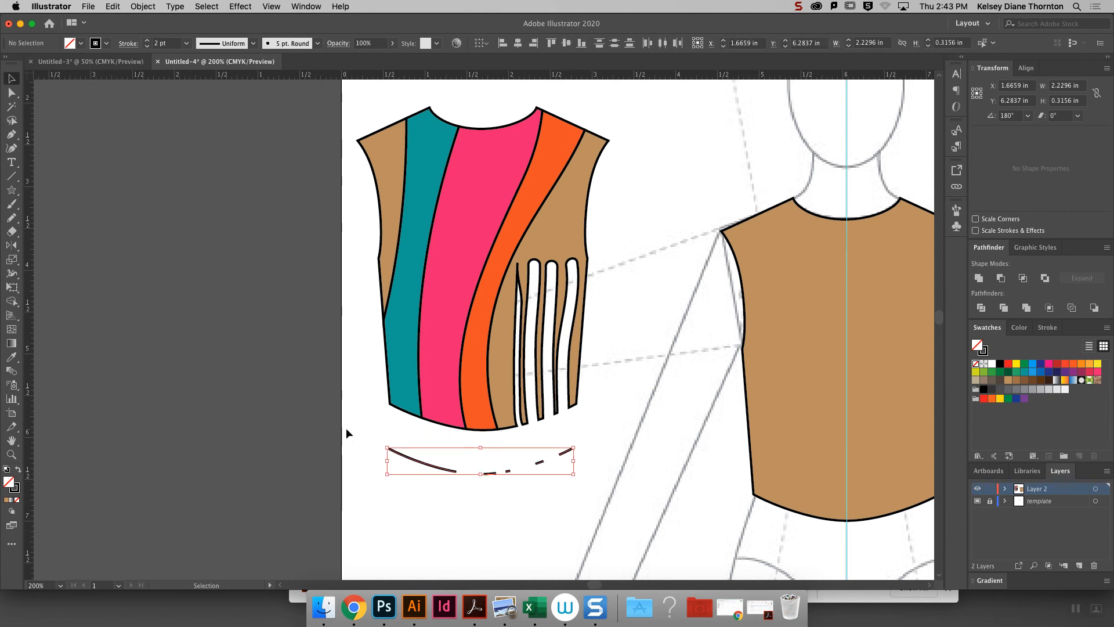
{"action": "key", "text": "Delete"}
- Try drawing a short sleeve from the bodice's left shoulder to the underarm with the Pencil tool while the bodice is selected
{"action": "key", "text": "super+minus"}
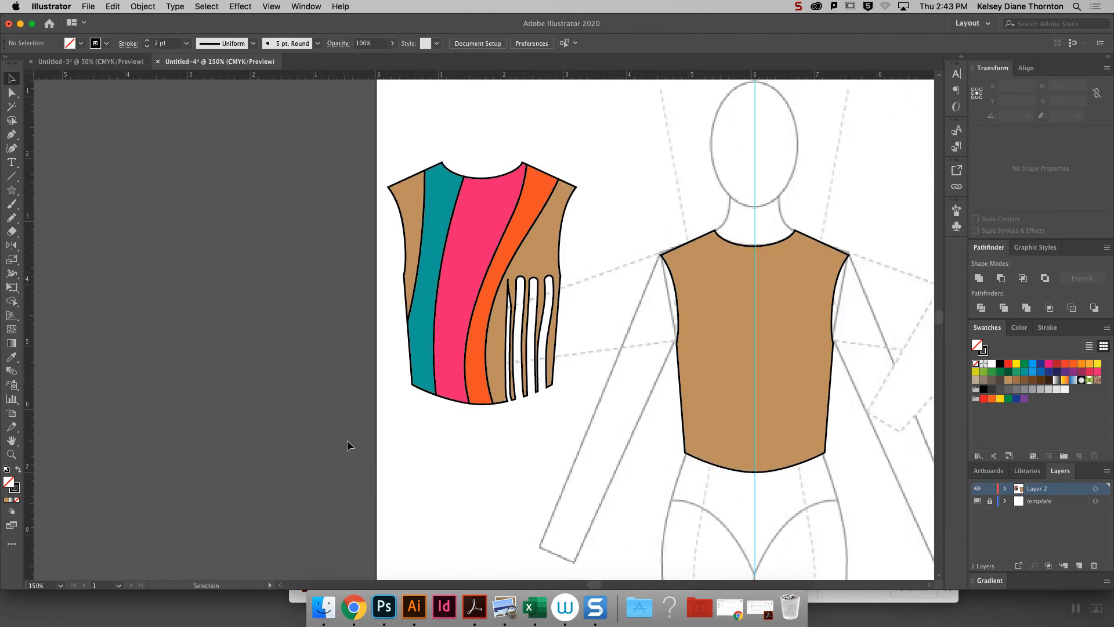
{"action": "scroll", "coordinate": [634, 450], "scroll_direction": "right", "scroll_amount": 5}
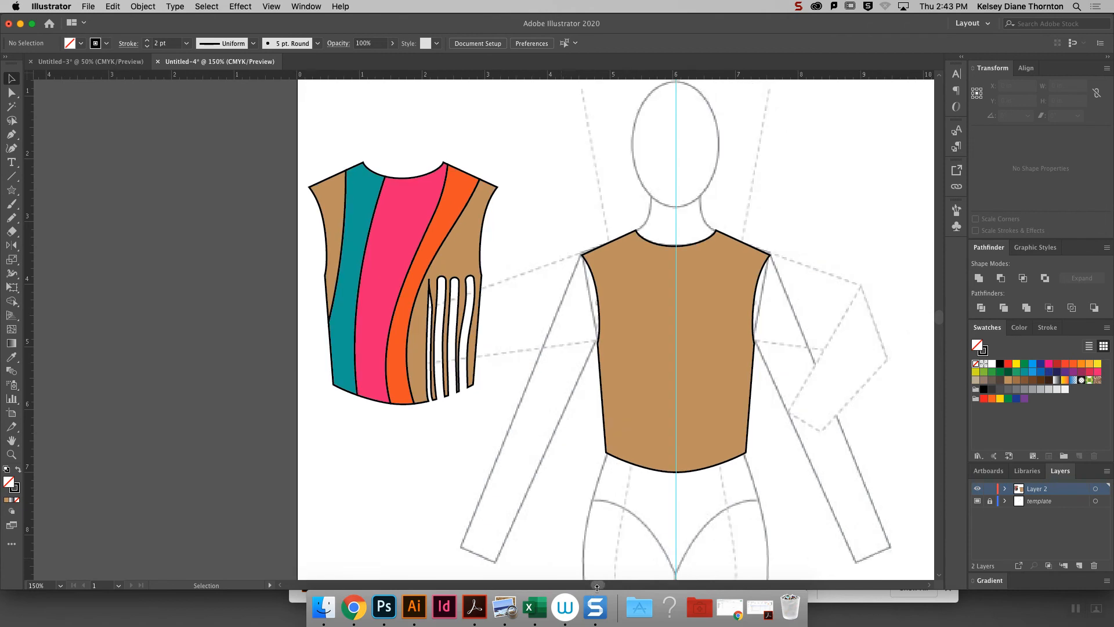
{"action": "scroll", "coordinate": [635, 453], "scroll_direction": "right", "scroll_amount": 1}
{"action": "left_click", "coordinate": [529, 302]}
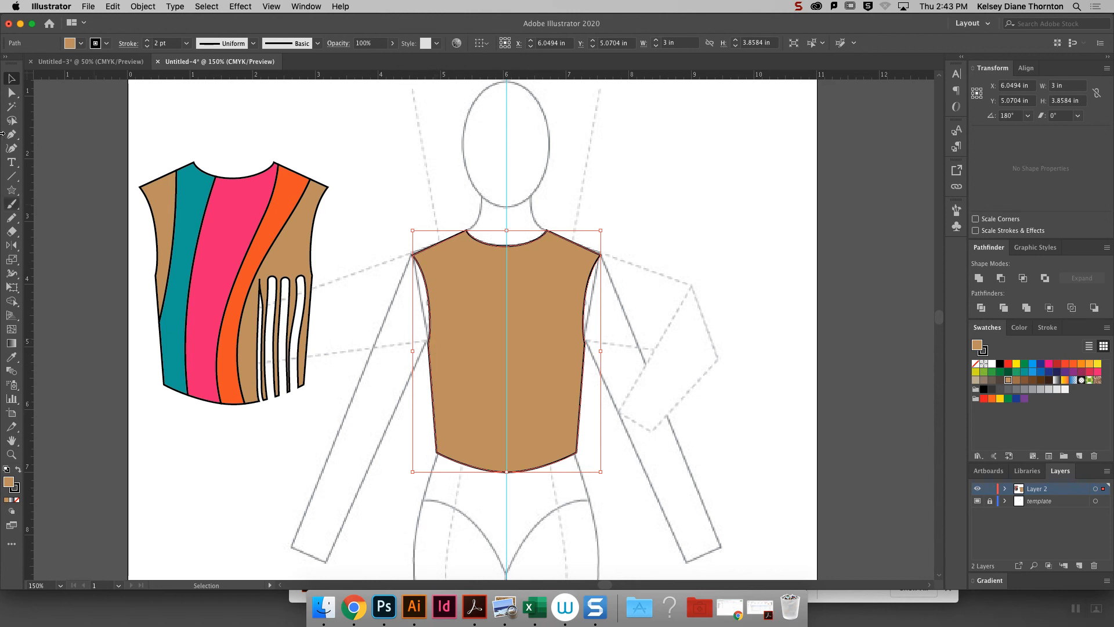
{"action": "left_click", "coordinate": [11, 217]}
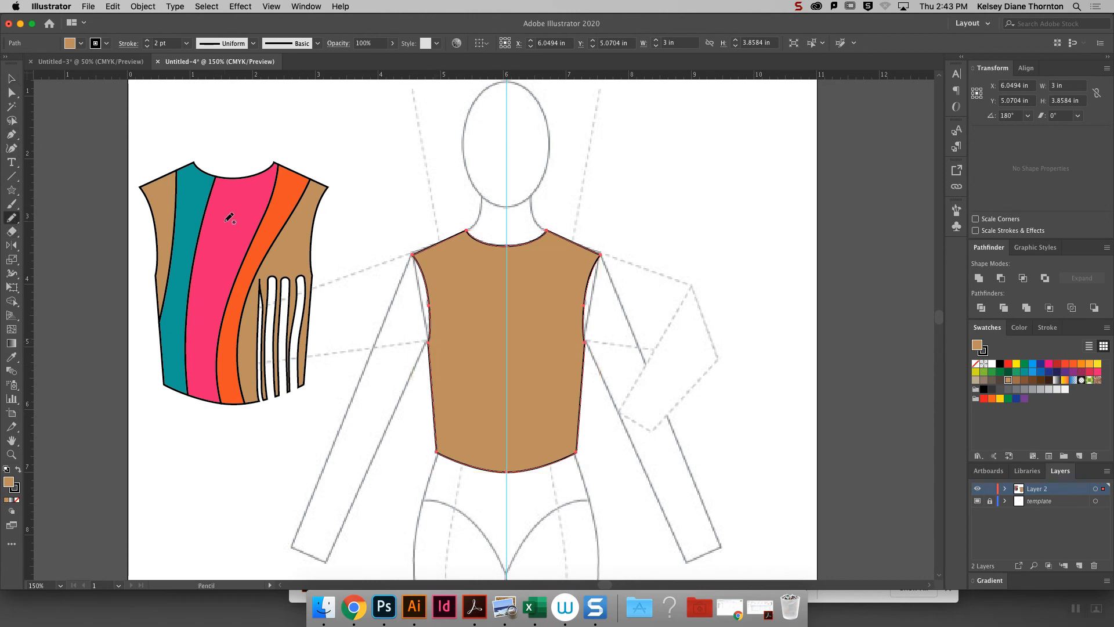
{"action": "key", "text": "super+equal"}
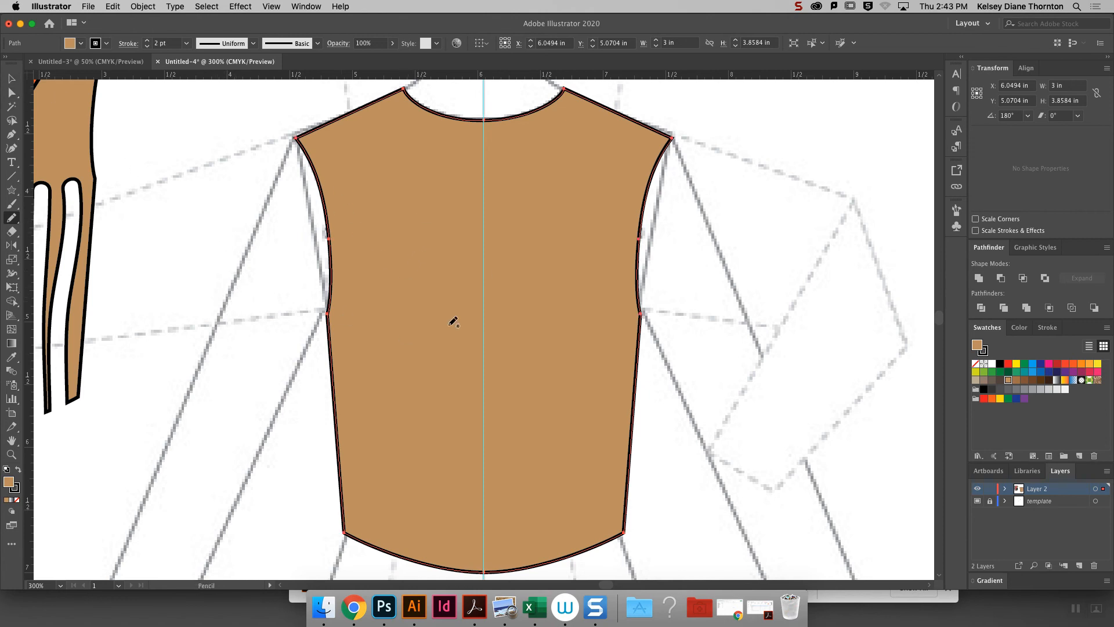
{"action": "left_click", "coordinate": [11, 78]}
{"action": "key", "text": "n"}
{"action": "mouse_move", "coordinate": [287, 150]}
{"action": "left_mouse_down"}
{"action": "mouse_move", "coordinate": [226, 302]}
{"action": "mouse_move", "coordinate": [296, 370]}
{"action": "mouse_move", "coordinate": [327, 313]}
{"action": "left_mouse_up"}
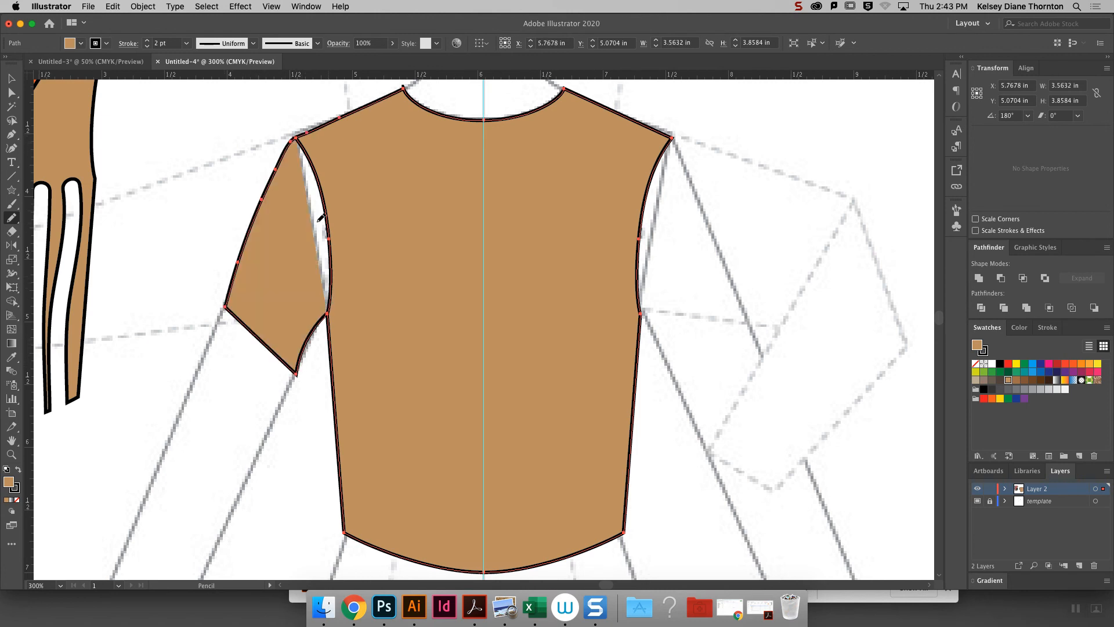
- Try separating the sleeve from the bodice by moving the armhole's shoulder anchor and curve with Direct Selection
{"action": "left_click", "coordinate": [11, 93]}
{"action": "left_click_drag", "start_coordinate": [303, 142], "coordinate": [297, 152]}
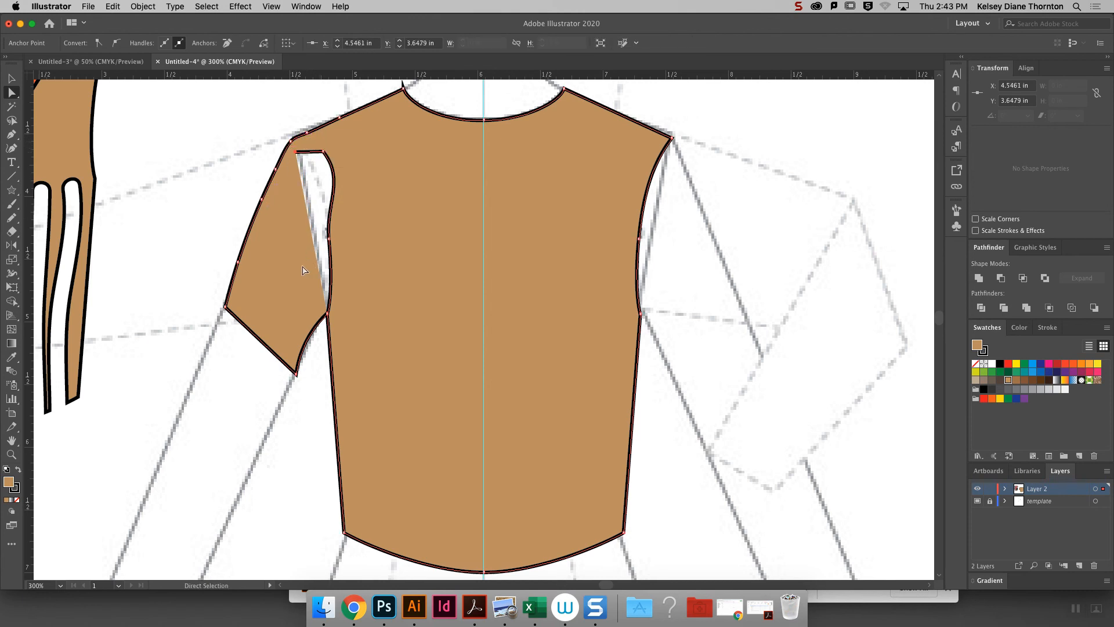
{"action": "left_click_drag", "start_coordinate": [324, 153], "coordinate": [334, 185]}
- Undo the armhole edits and the sleeve merged into the bodice, and deselect the bodice
{"action": "key", "text": "super+z"}
{"action": "key", "text": "super+z"}
{"action": "key", "text": "super+z"}
{"action": "key", "text": "super+z"}
{"action": "key", "text": "v"}
{"action": "left_click", "coordinate": [238, 142]}
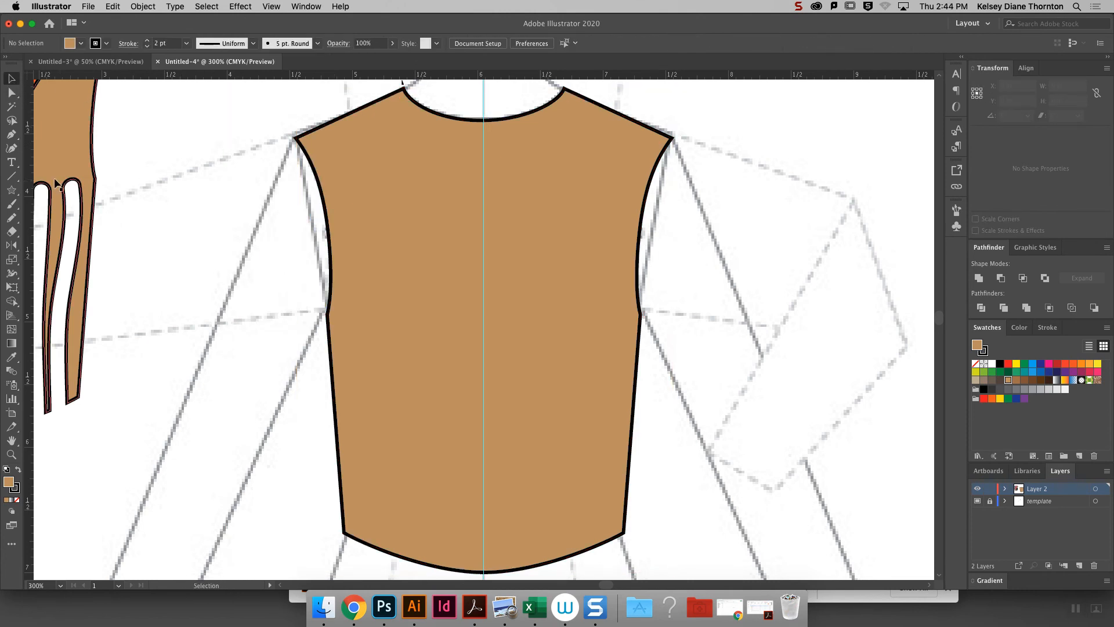
- Draw an unfilled short sleeve outline over the left arm from the shoulder point around the hem to the underarm with the Pencil tool
{"action": "left_click", "coordinate": [13, 221]}
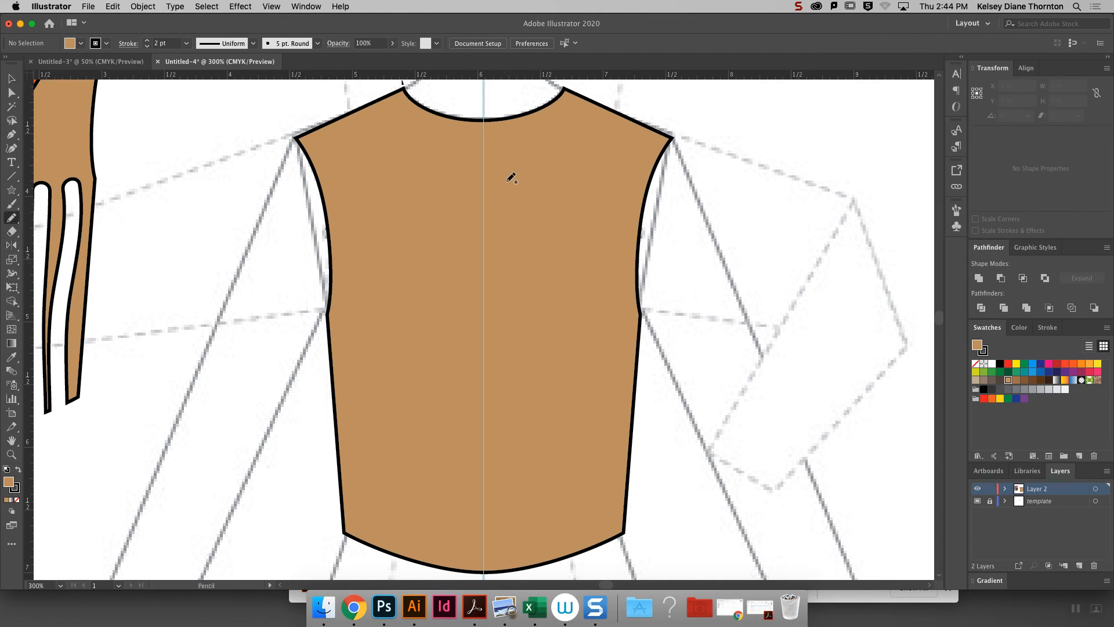
{"action": "mouse_move", "coordinate": [297, 138]}
{"action": "left_mouse_down"}
{"action": "mouse_move", "coordinate": [225, 320]}
{"action": "mouse_move", "coordinate": [296, 374]}
{"action": "left_mouse_up"}
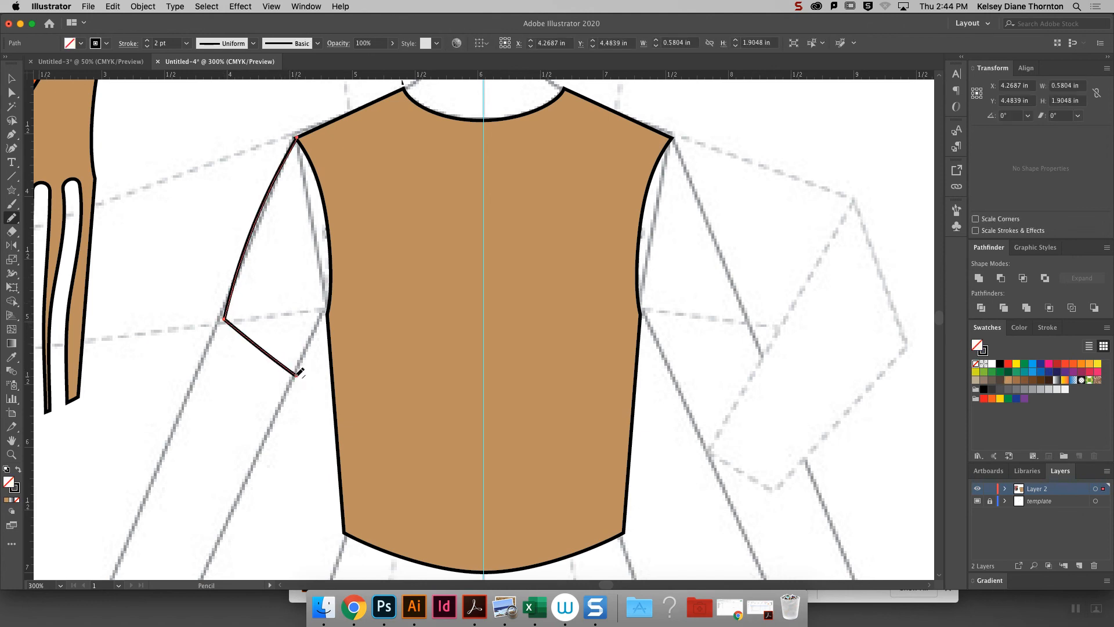
{"action": "left_click_drag", "start_coordinate": [327, 311], "coordinate": [325, 313]}
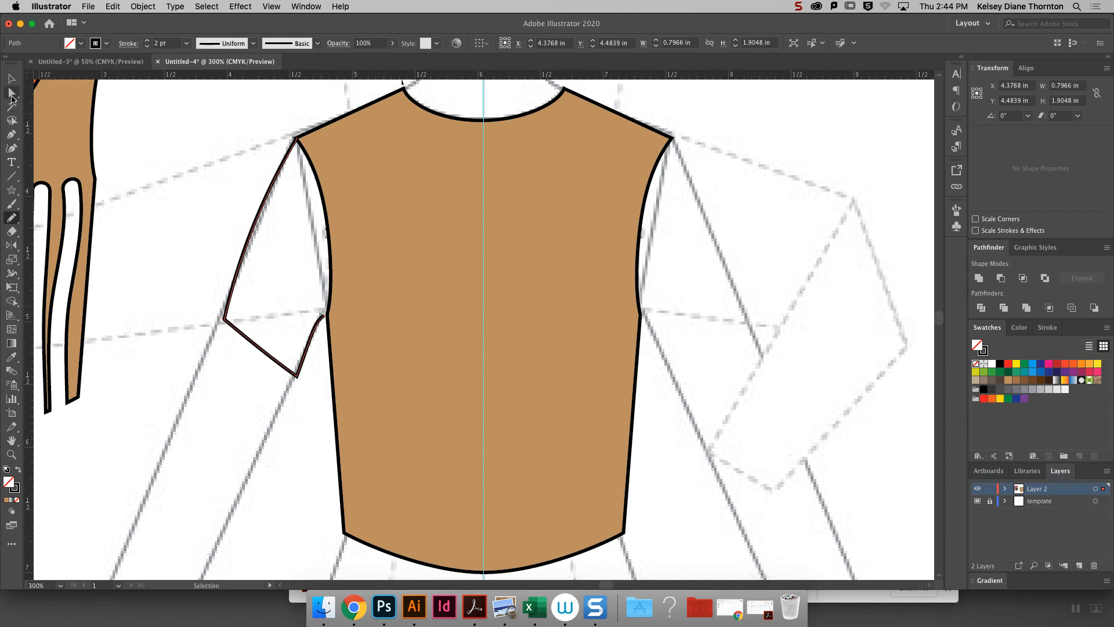
- Move the sleeve outline's underarm end anchor onto the bodice's side corner with Direct Selection
{"action": "left_click", "coordinate": [12, 94]}
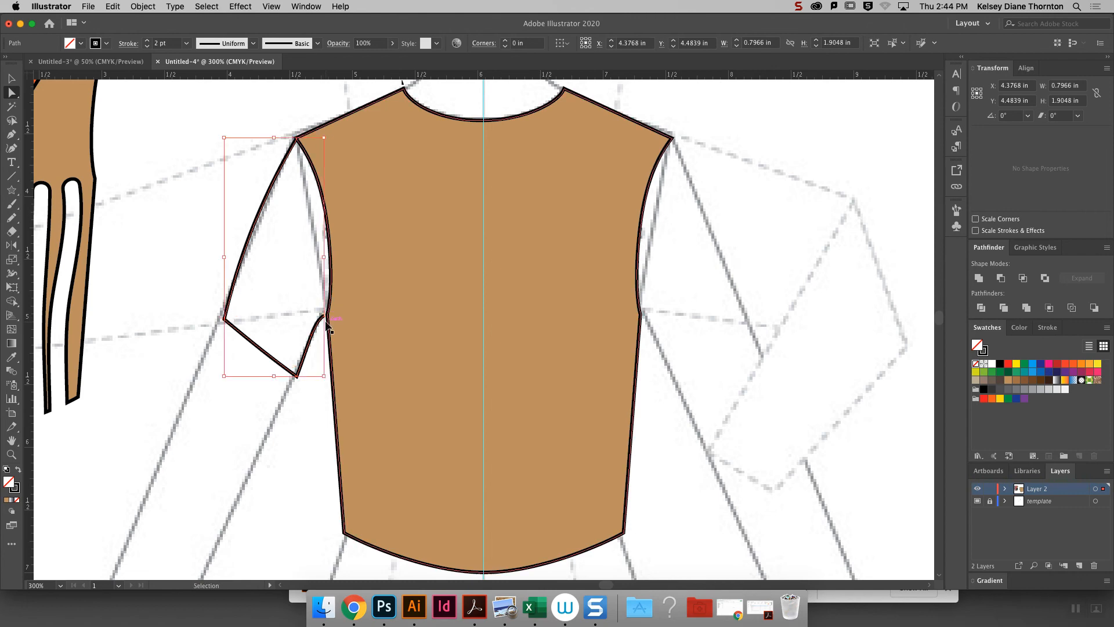
{"action": "key", "text": "super+equal"}
{"action": "key", "text": "super+equal"}
{"action": "key", "text": "super+equal"}
{"action": "key", "text": "super+equal"}
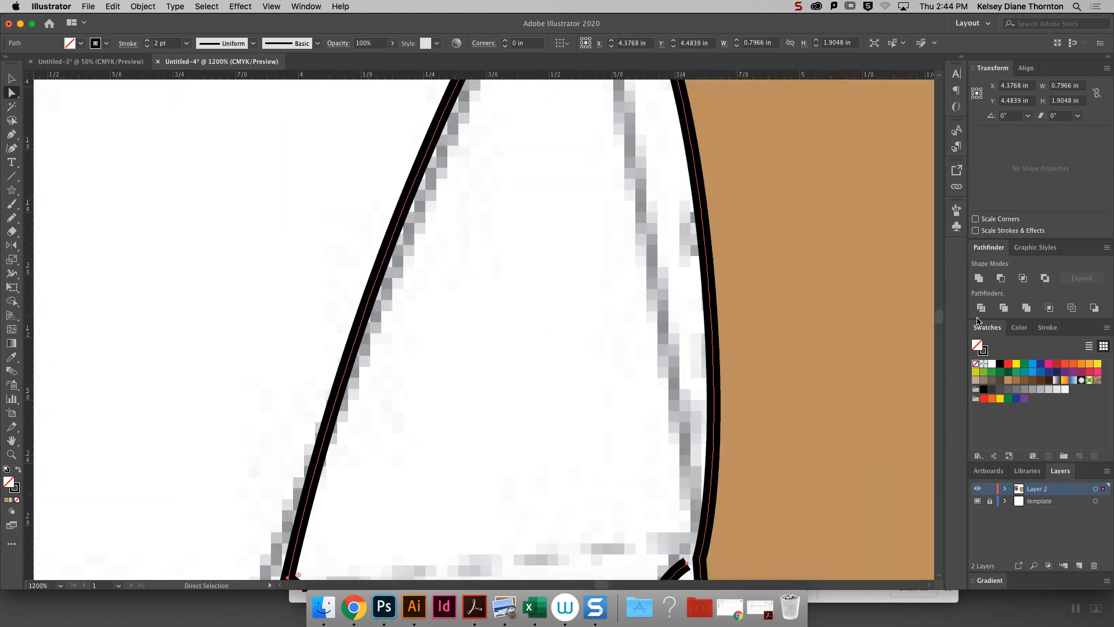
{"action": "left_click_drag", "start_coordinate": [938, 318], "coordinate": [938, 324]}
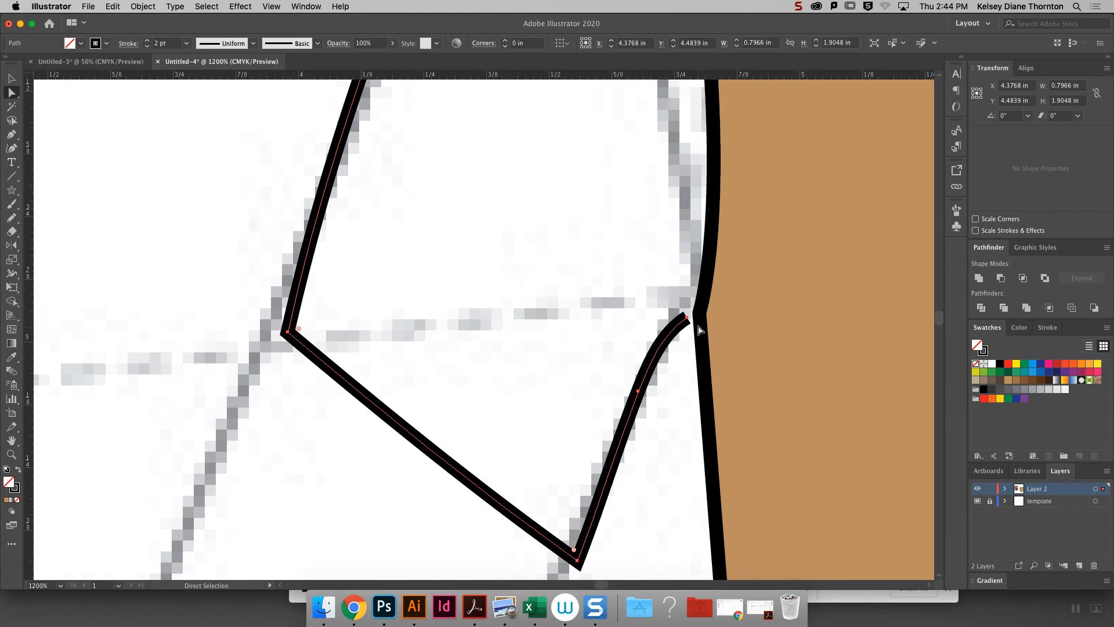
{"action": "left_click_drag", "start_coordinate": [688, 319], "coordinate": [700, 316]}
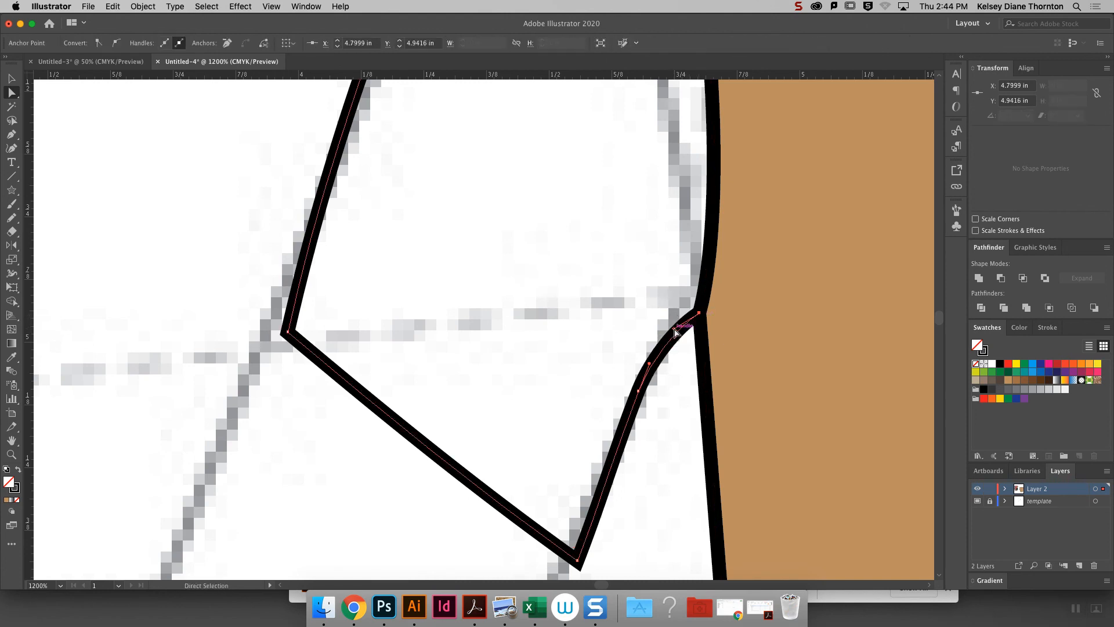
- Adjust the middle anchor on the sleeve's underarm edge and delete it with the Pen tool to smooth the curve
{"action": "left_click", "coordinate": [639, 392]}
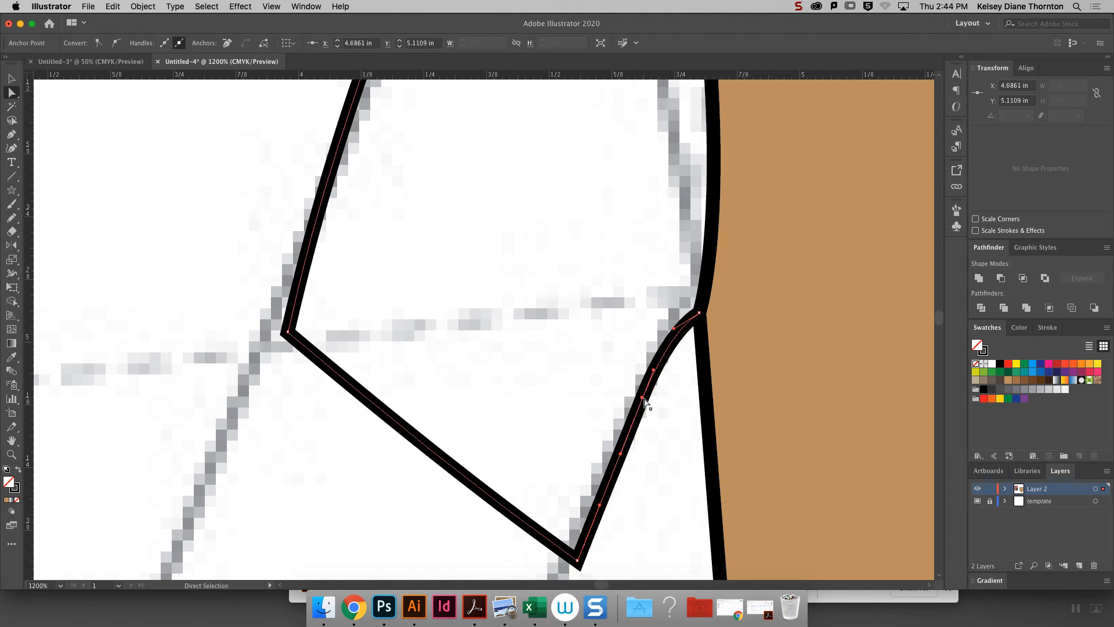
{"action": "left_click", "coordinate": [11, 134]}
{"action": "left_click", "coordinate": [642, 398]}
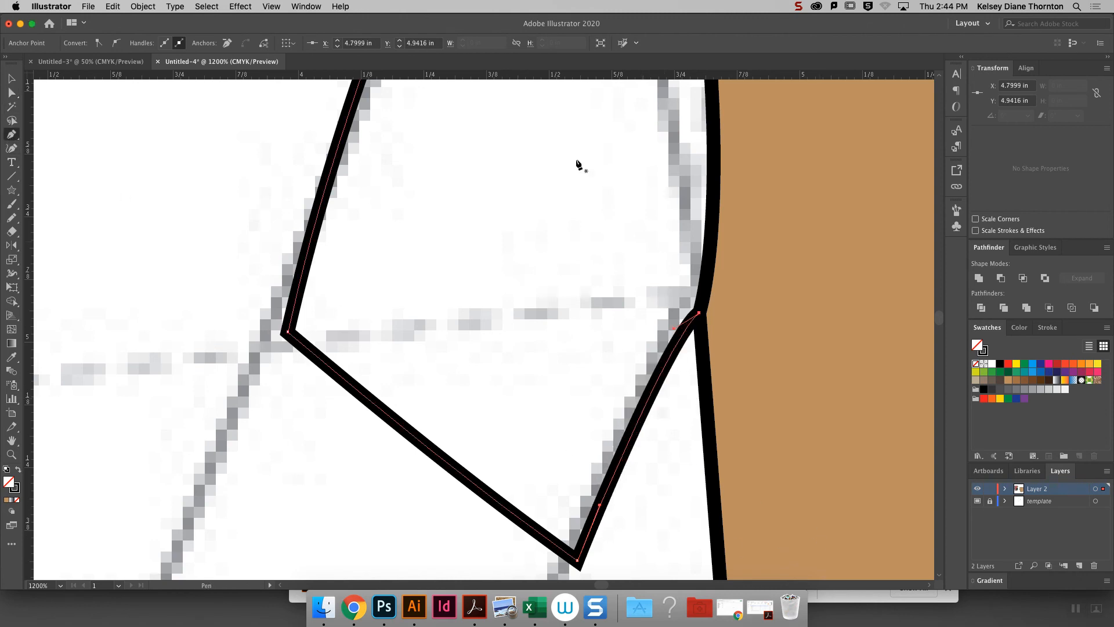
- Move the sleeve's outer hem corner outward to the arm line and its upper end onto the bodice's shoulder point
{"action": "left_click", "coordinate": [11, 93]}
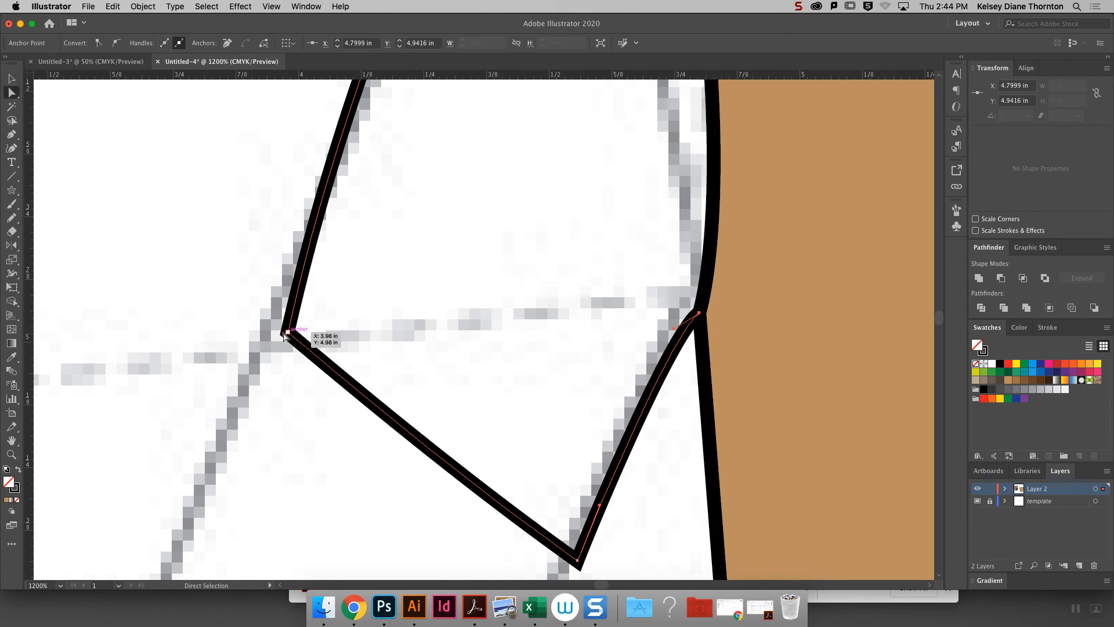
{"action": "left_click_drag", "start_coordinate": [287, 335], "coordinate": [262, 328]}
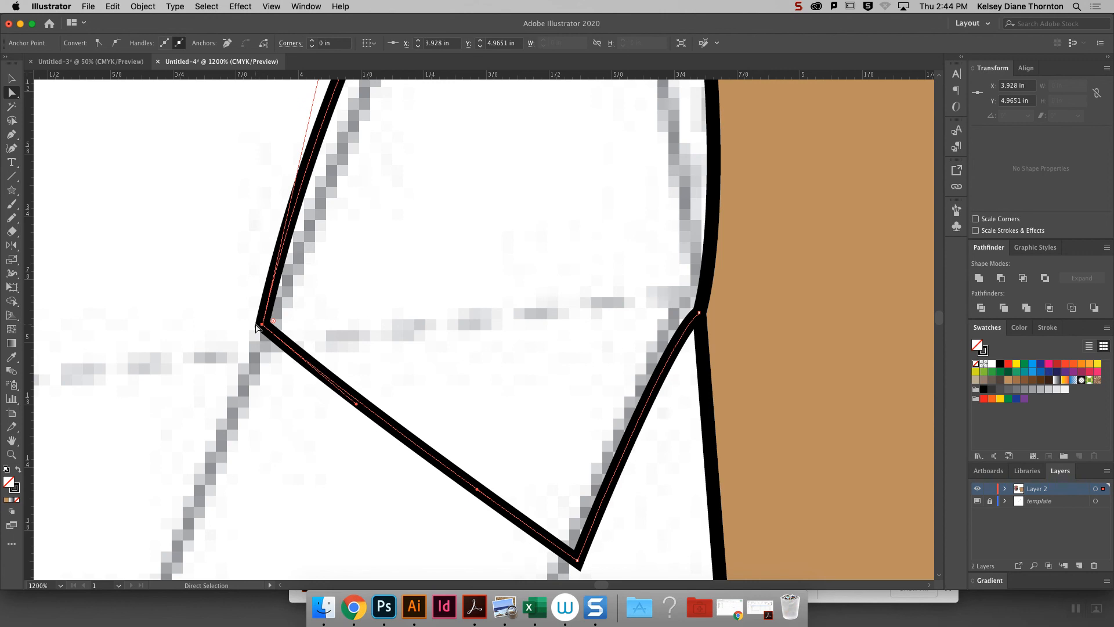
{"action": "key", "text": "super+minus"}
{"action": "key", "text": "super+minus"}
{"action": "key", "text": "super+minus"}
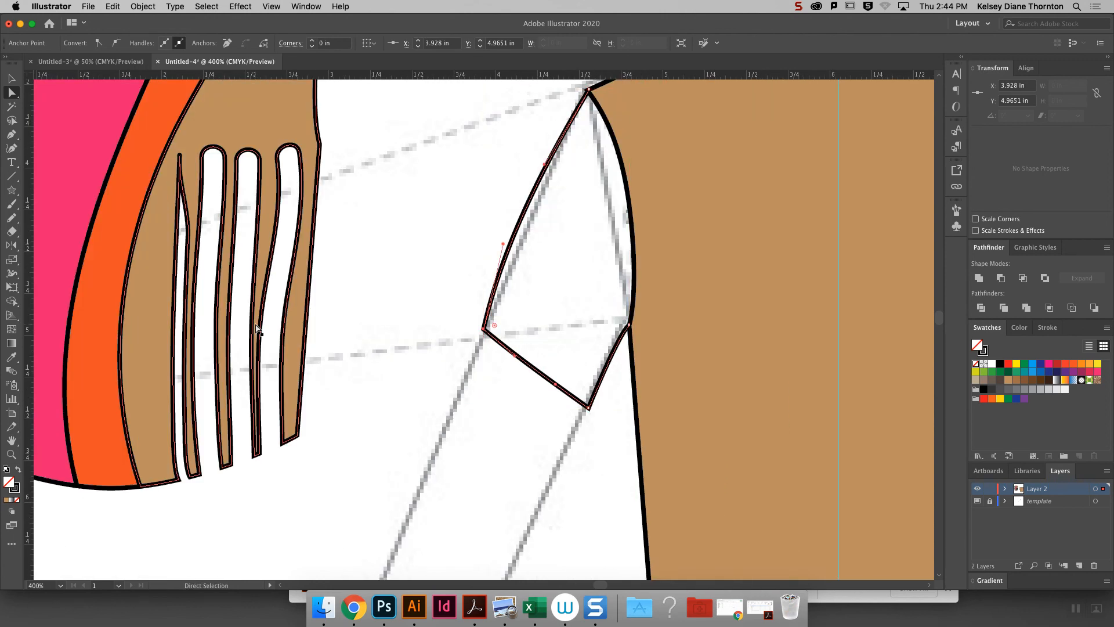
{"action": "key", "text": "shift+Tab"}
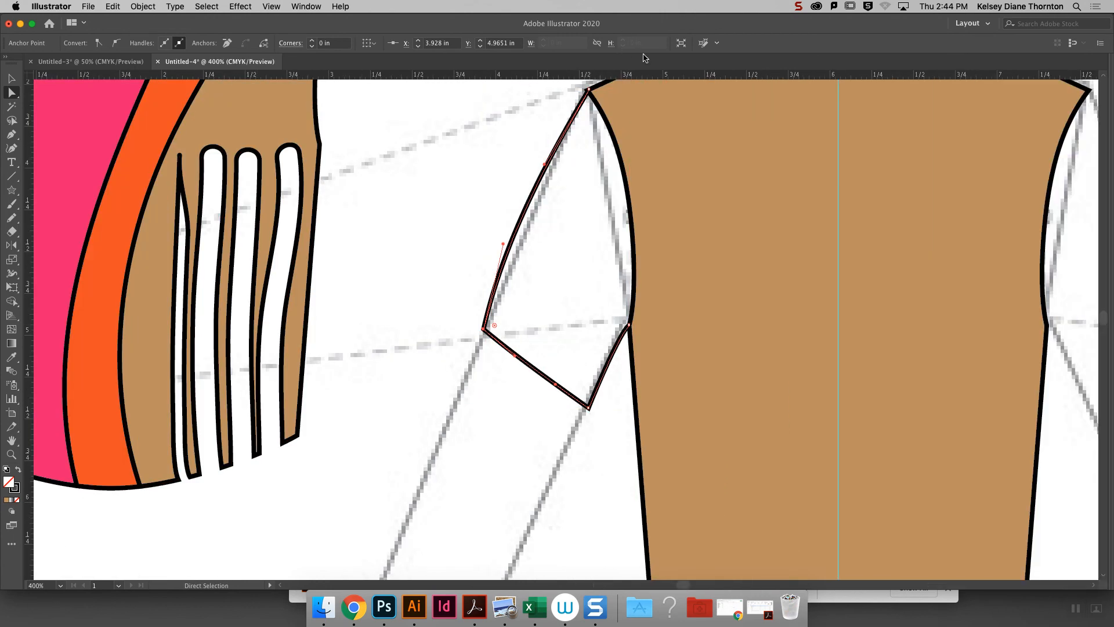
{"action": "left_click", "coordinate": [589, 91]}
{"action": "left_click_drag", "start_coordinate": [589, 90], "coordinate": [587, 92]}
{"action": "left_click", "coordinate": [510, 103]}
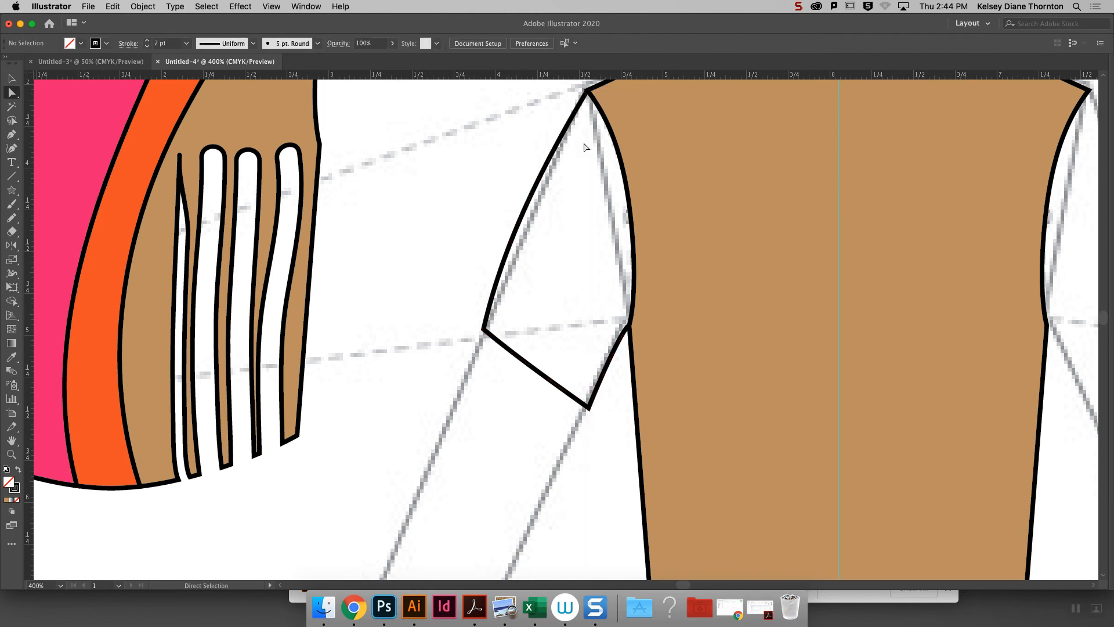
- Fill the open sleeve path with green to test how it closes, and remove the fill again
{"action": "key", "text": "v"}
{"action": "left_click", "coordinate": [502, 277]}
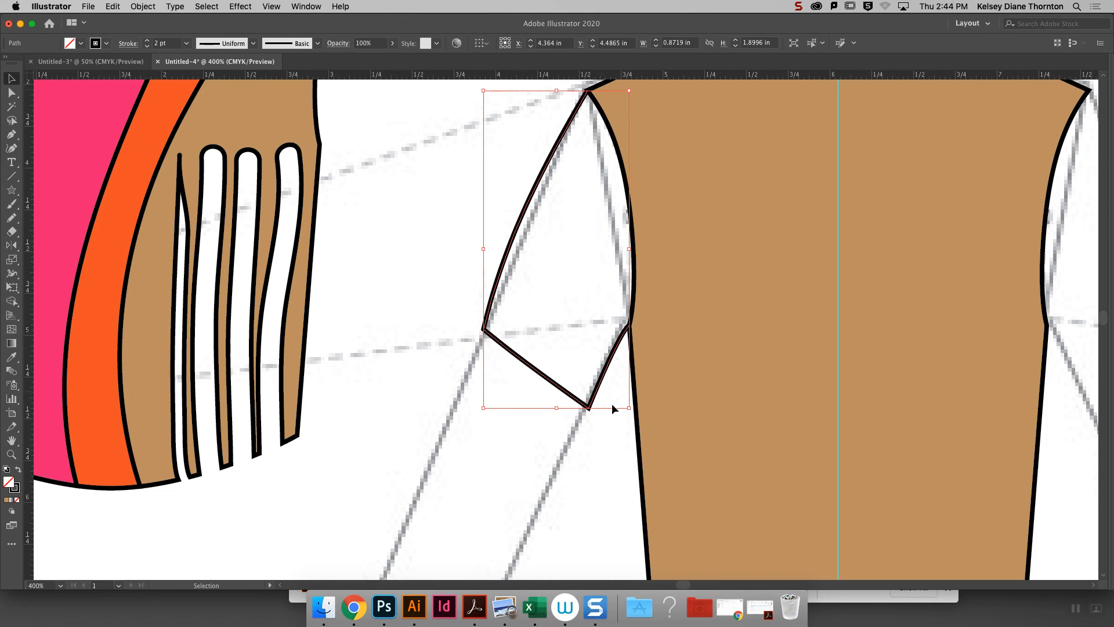
{"action": "mouse_move", "coordinate": [1111, 166]}
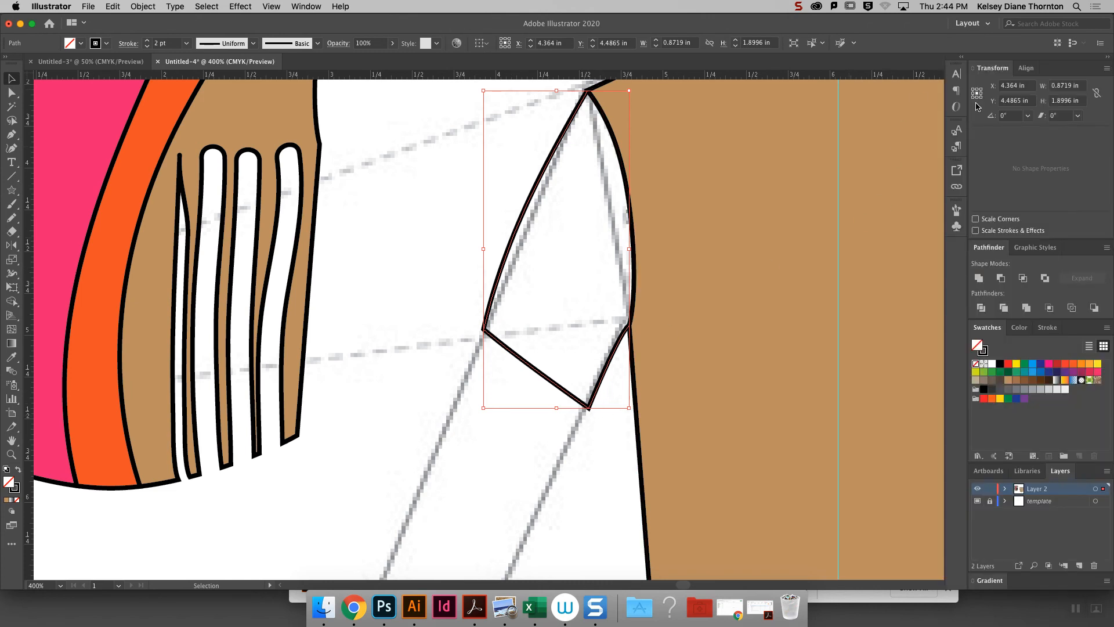
{"action": "left_click", "coordinate": [1016, 372]}
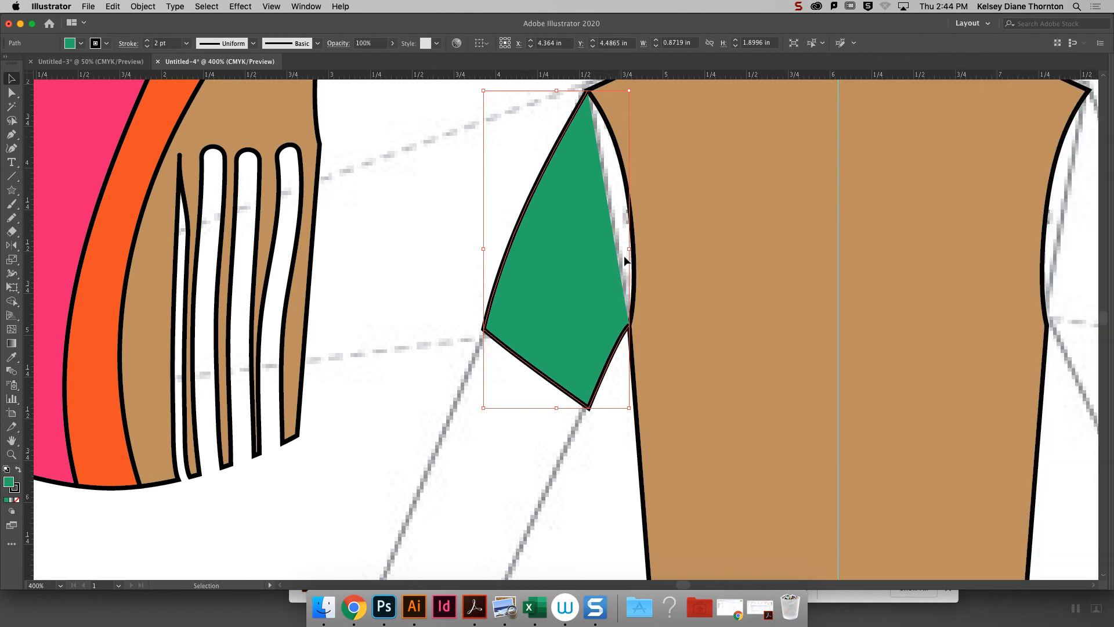
{"action": "left_click_drag", "start_coordinate": [685, 585], "coordinate": [687, 584]}
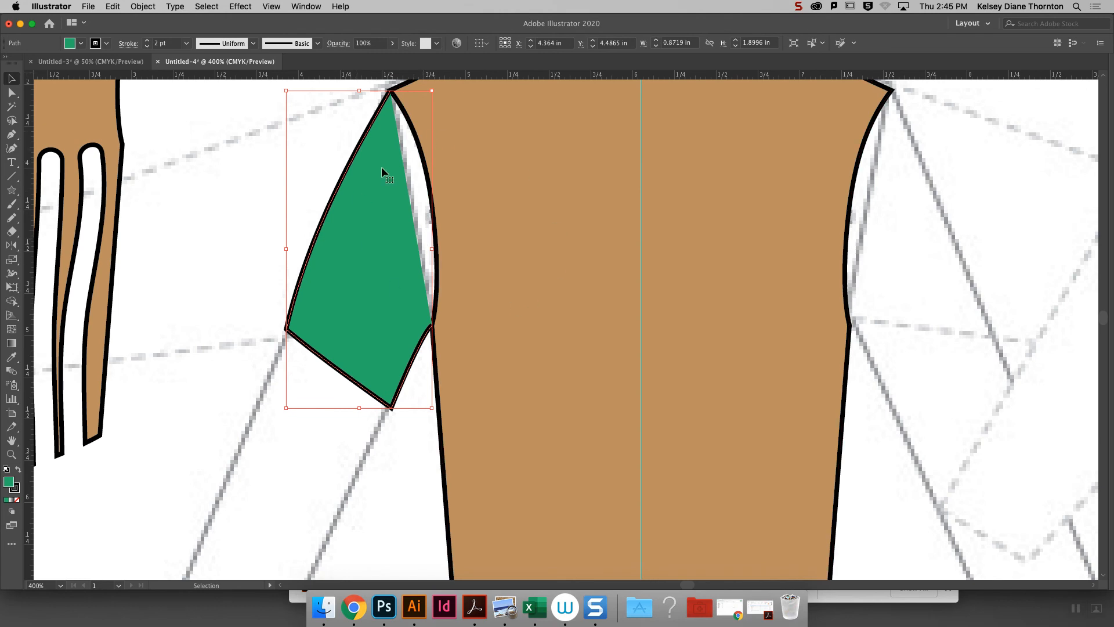
{"action": "key", "text": "slash"}
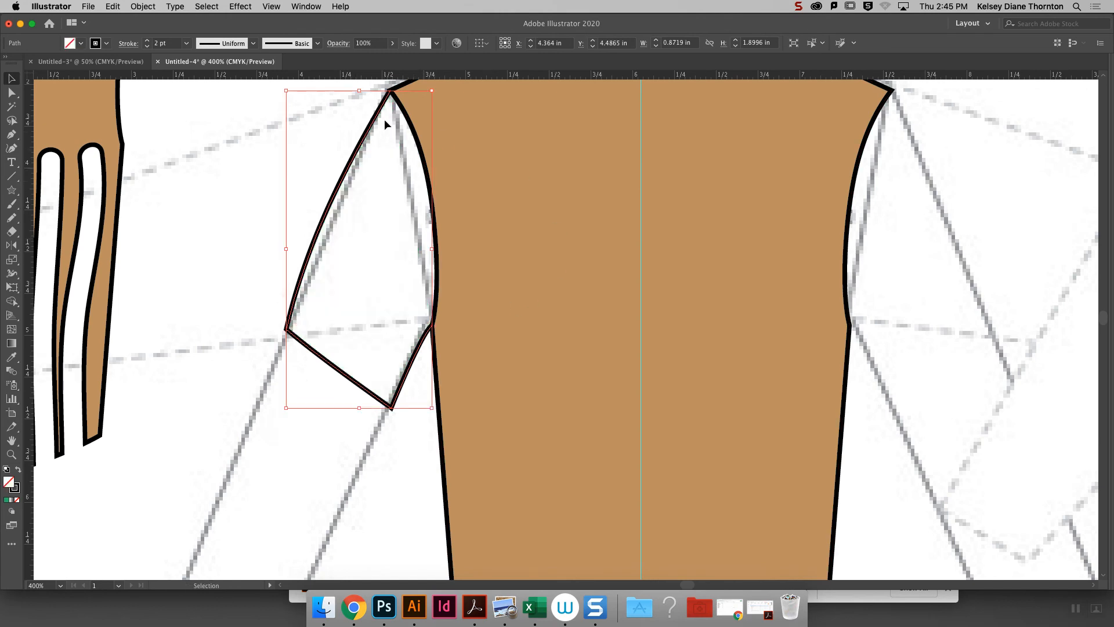
- Reflect a copy of the sleeve across the vertical axis and place it at the bodice's opposite armhole
{"action": "key", "text": "super+minus"}
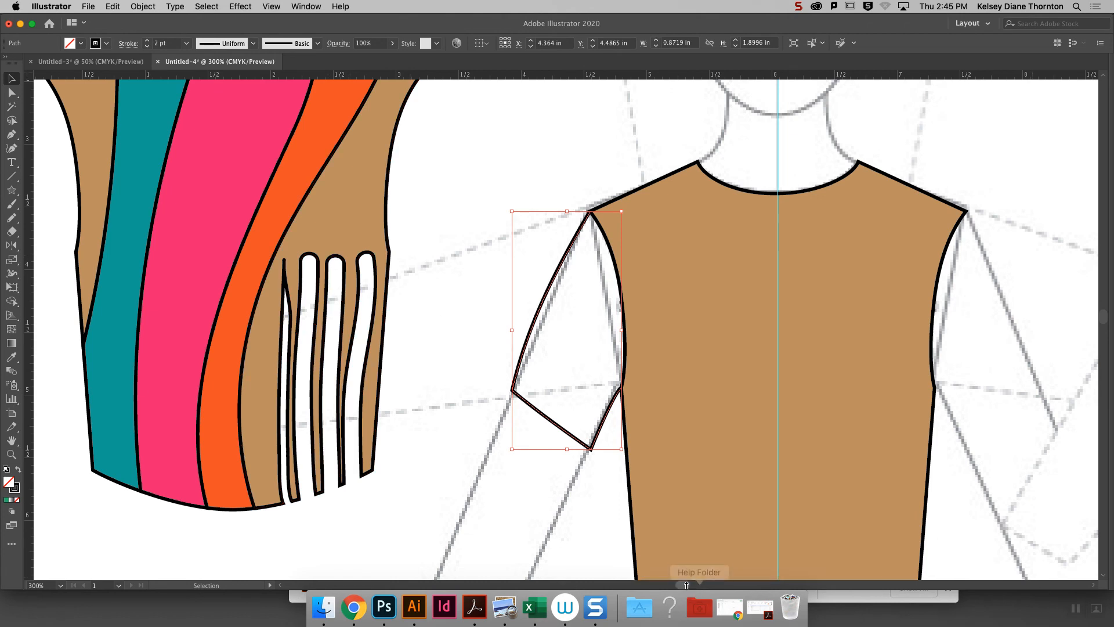
{"action": "scroll", "coordinate": [690, 587], "scroll_direction": "right", "scroll_amount": 5}
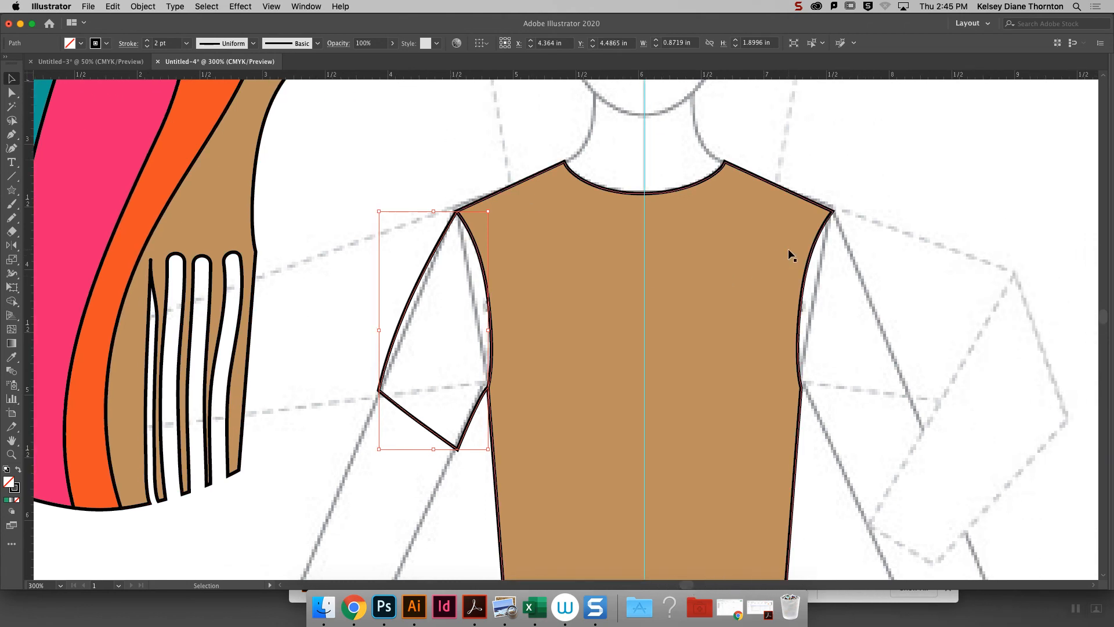
{"action": "left_click", "coordinate": [905, 310]}
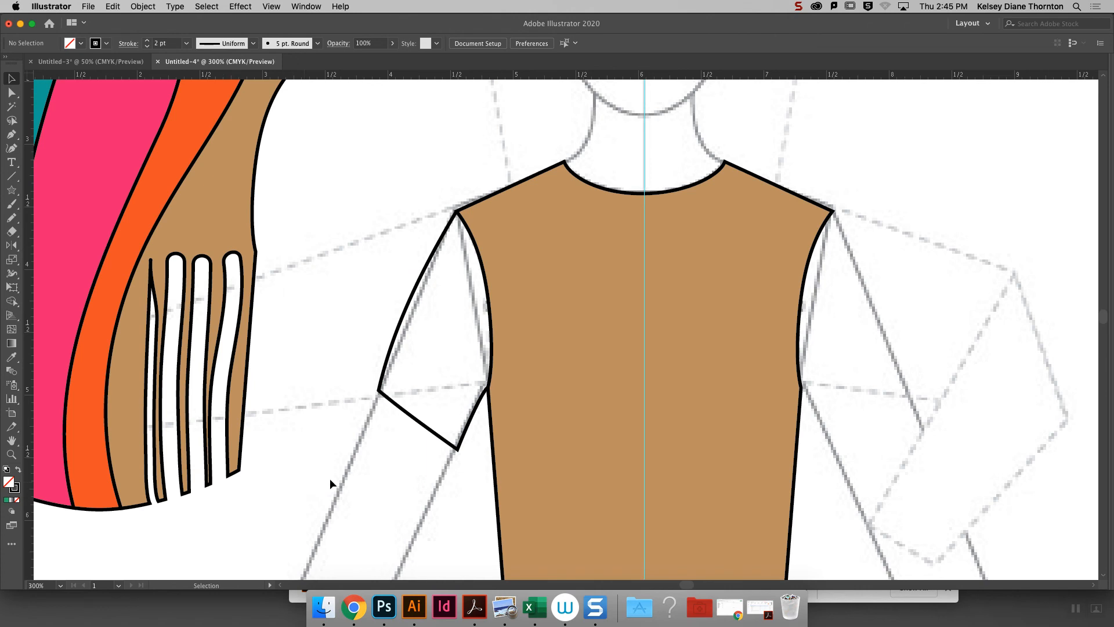
{"action": "left_click", "coordinate": [460, 447]}
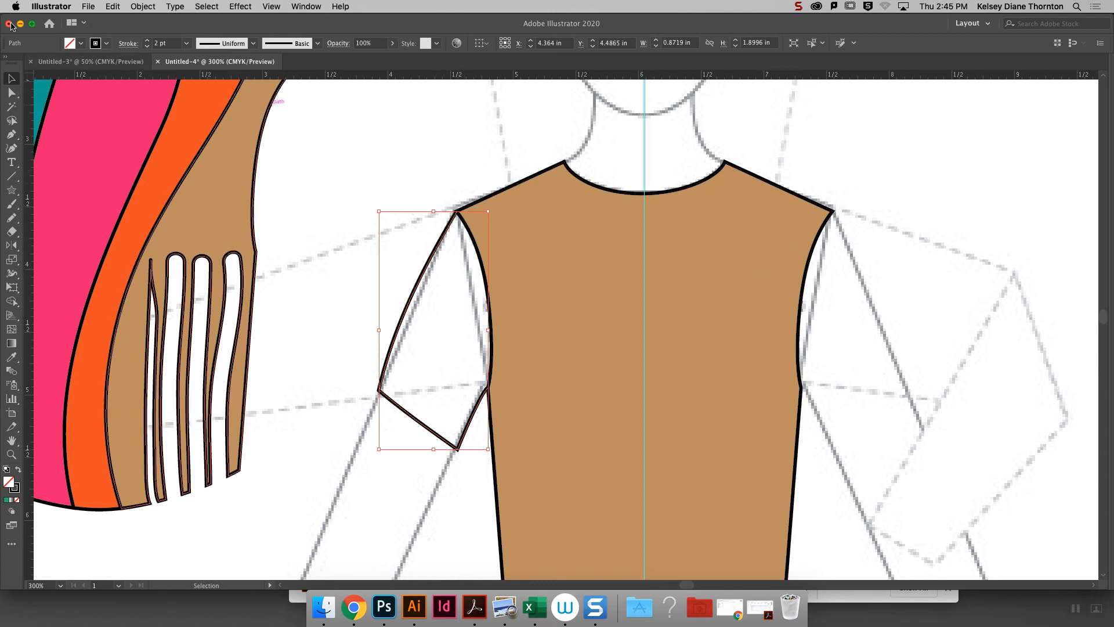
{"action": "left_click", "coordinate": [142, 6]}
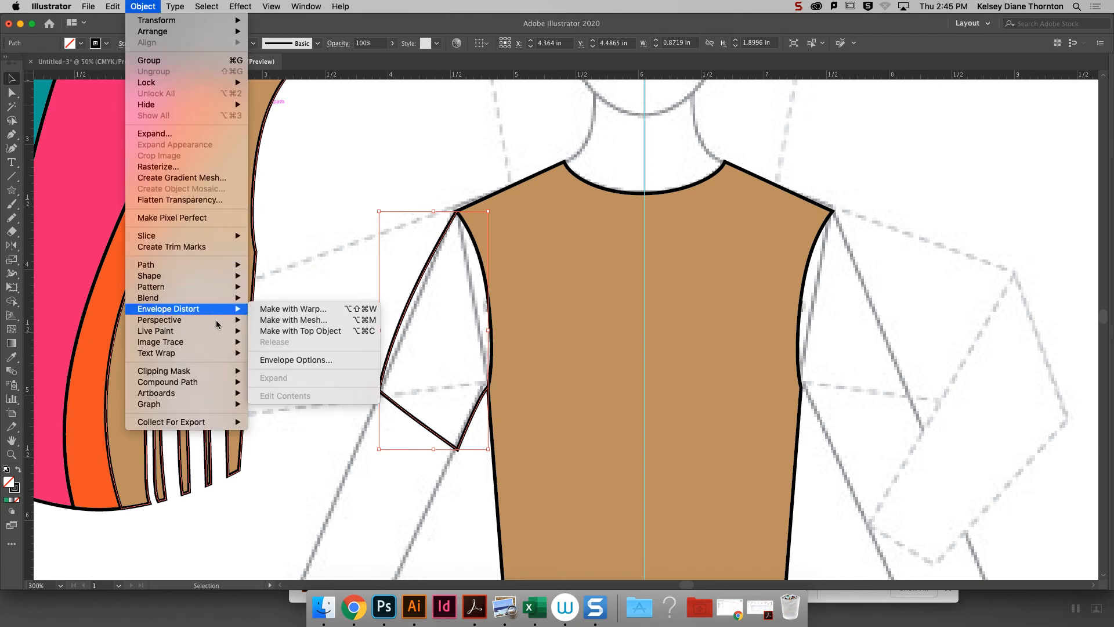
{"action": "mouse_move", "coordinate": [174, 21]}
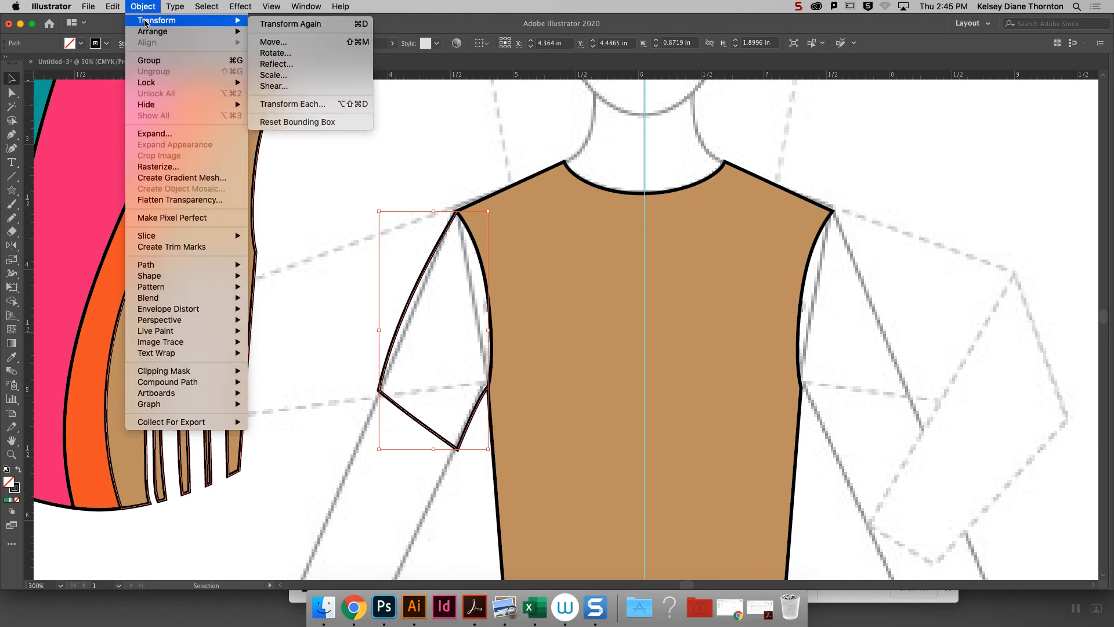
{"action": "left_click", "coordinate": [320, 65]}
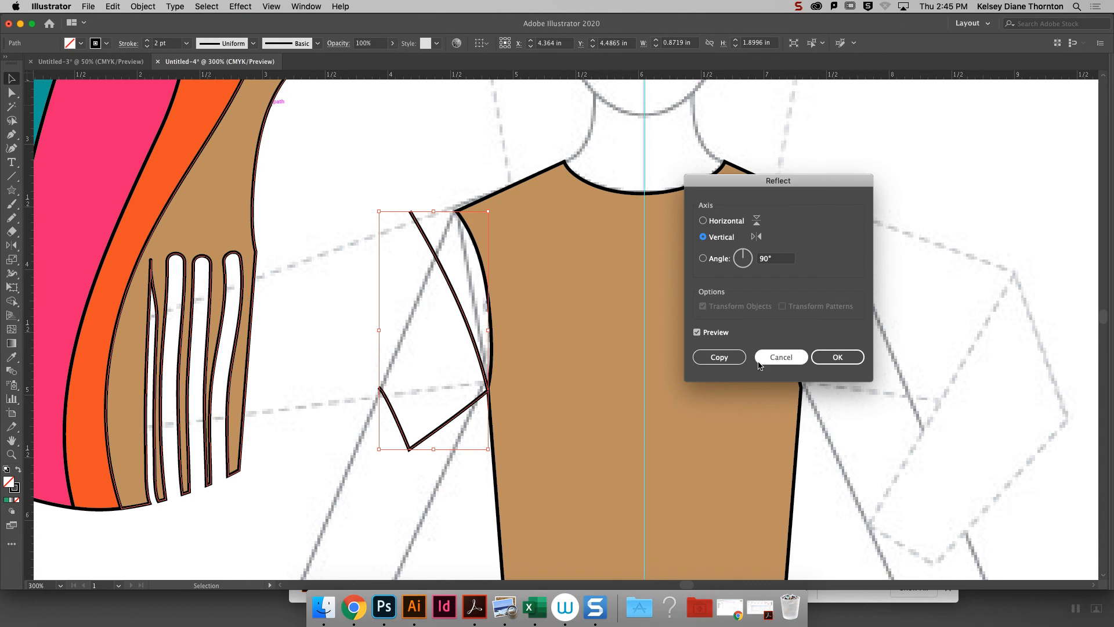
{"action": "left_click", "coordinate": [720, 357]}
{"action": "left_click_drag", "start_coordinate": [424, 232], "coordinate": [843, 253]}
{"action": "left_click", "coordinate": [938, 238]}
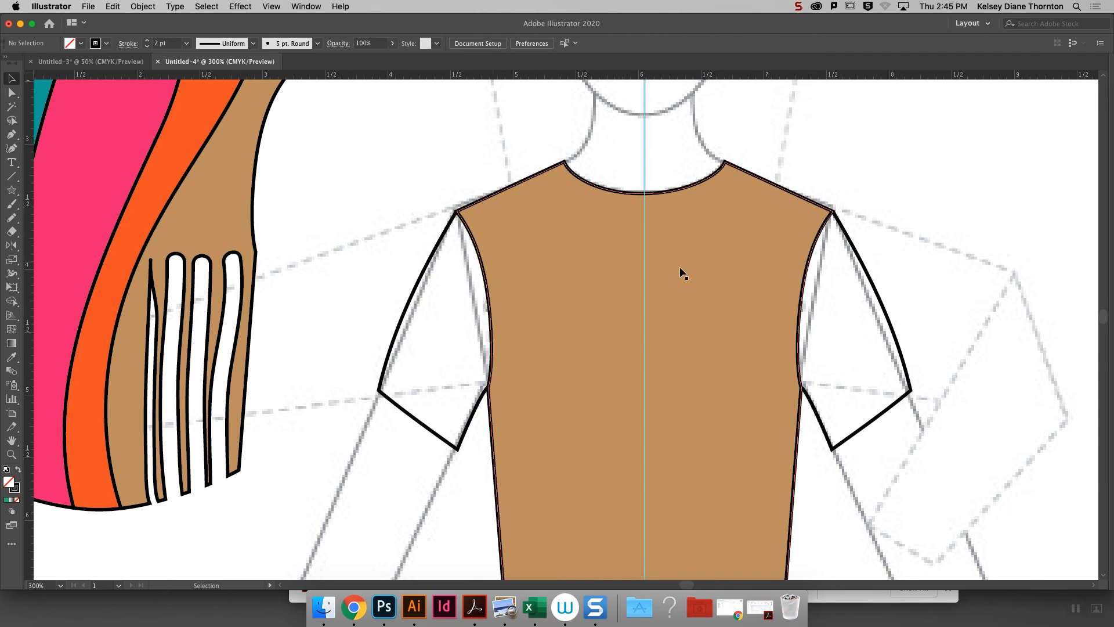
- Copy the bodice's front neckline segment, place the copy exactly over the original neckline, and remove its fill
{"action": "left_click", "coordinate": [685, 295]}
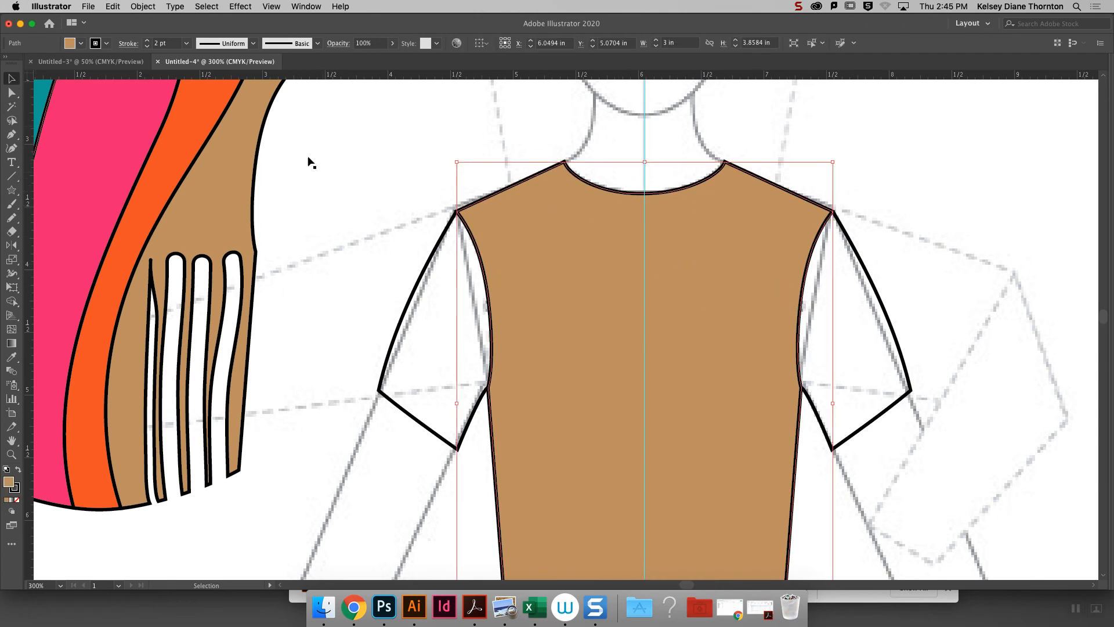
{"action": "left_click", "coordinate": [405, 123]}
{"action": "left_click", "coordinate": [11, 93]}
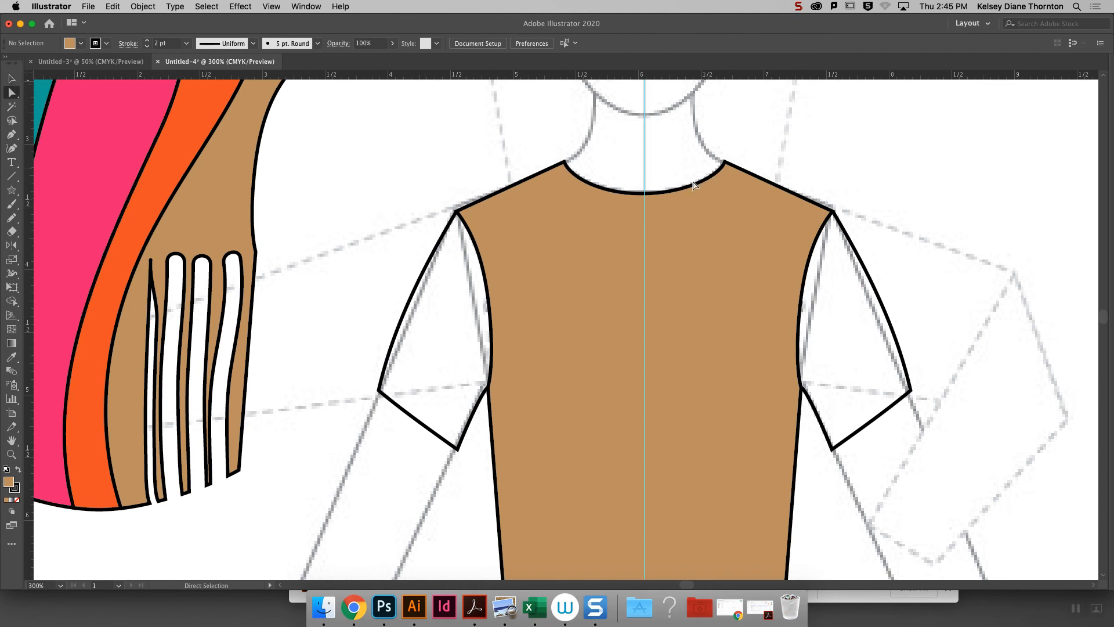
{"action": "left_click", "coordinate": [645, 193]}
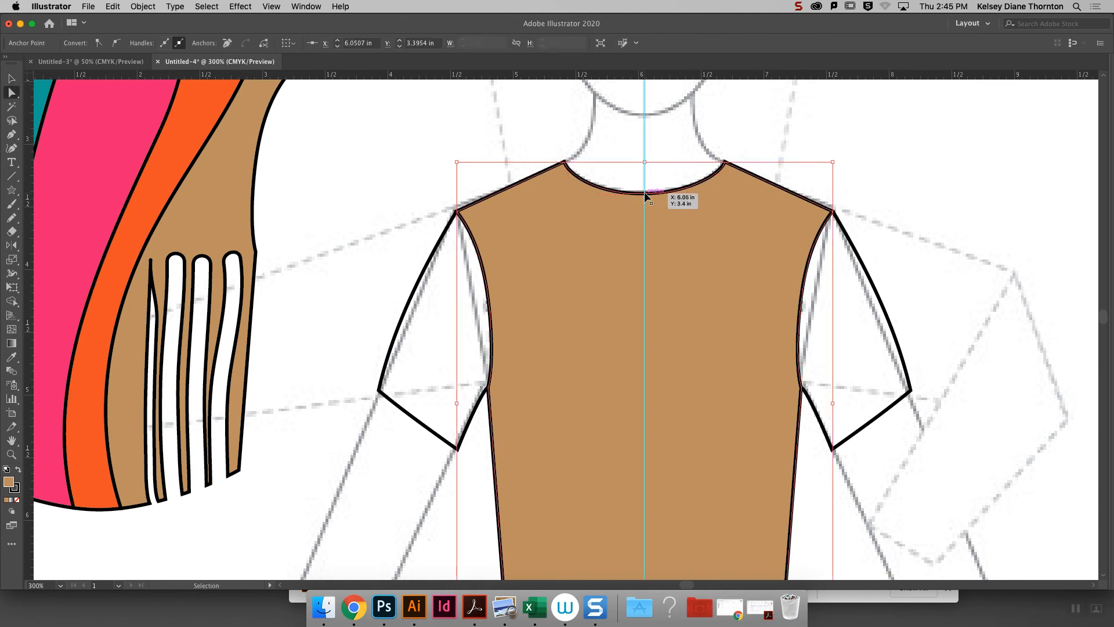
{"action": "key", "text": "cmd+c"}
{"action": "key", "text": "cmd+v"}
{"action": "left_click_drag", "start_coordinate": [584, 337], "coordinate": [660, 185]}
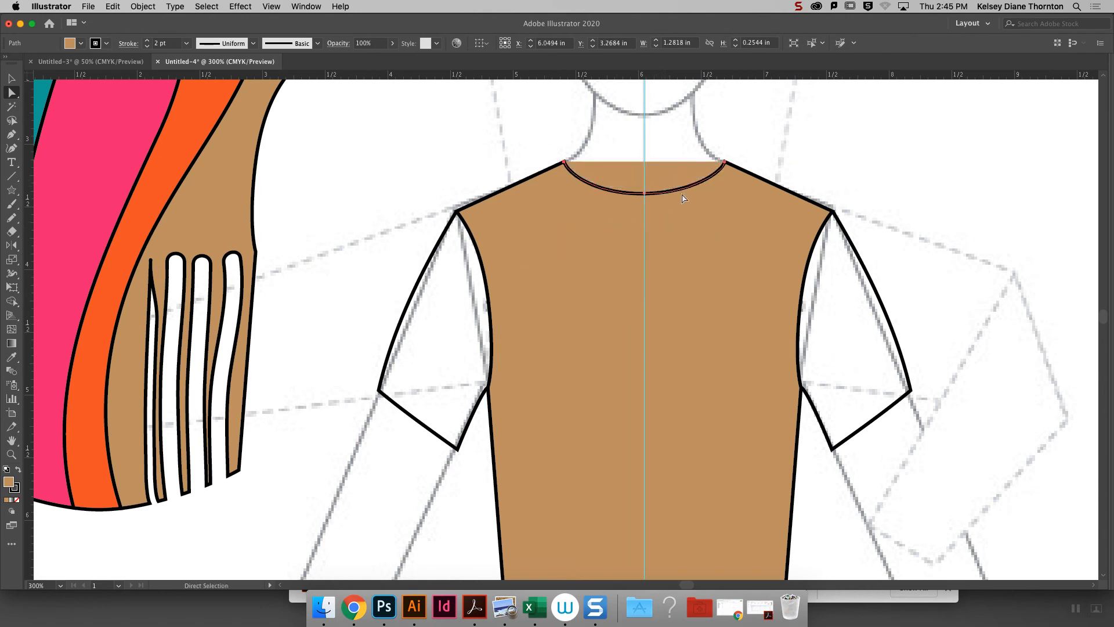
{"action": "left_click", "coordinate": [17, 499]}
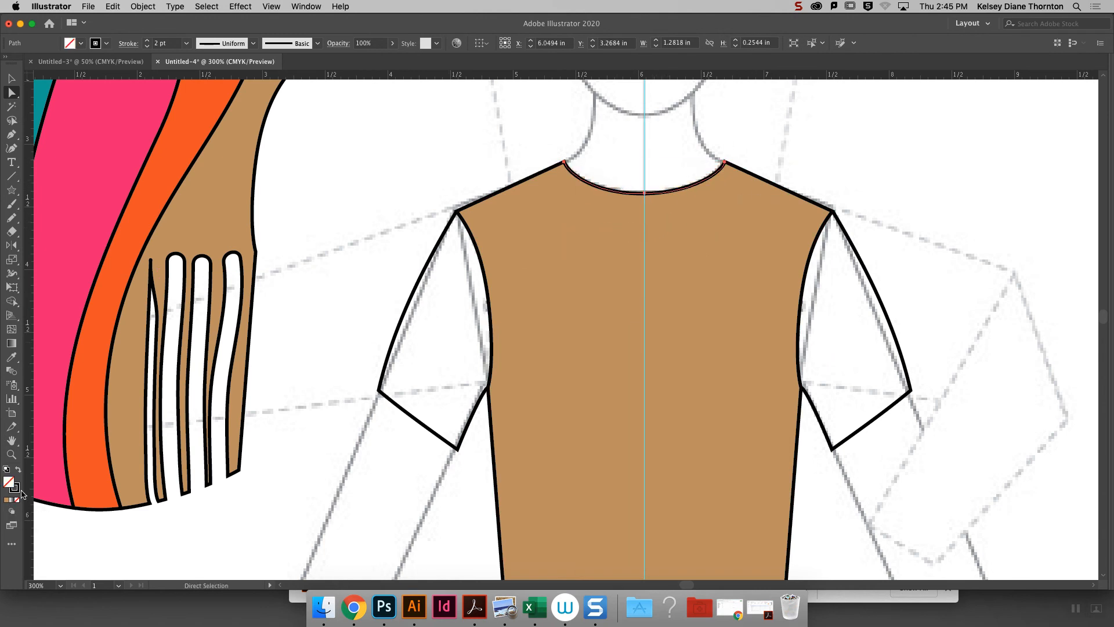
- Raise the neckline copy's middle anchor level with the shoulder neck points and straighten the path into a back neckline
{"action": "left_click_drag", "start_coordinate": [644, 192], "coordinate": [645, 161]}
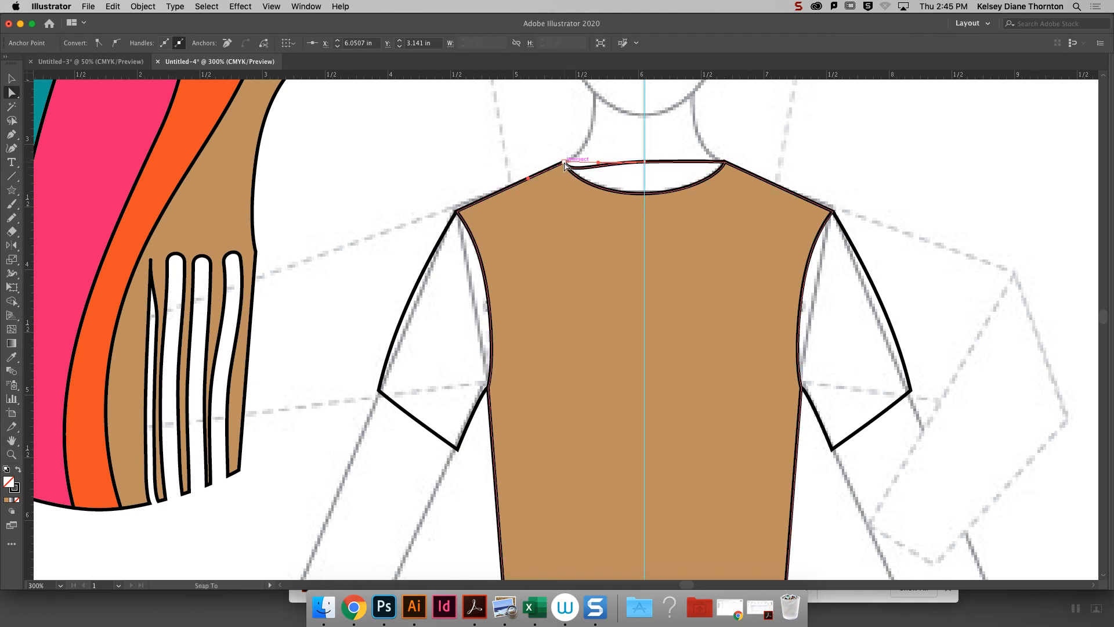
{"action": "key", "text": "v"}
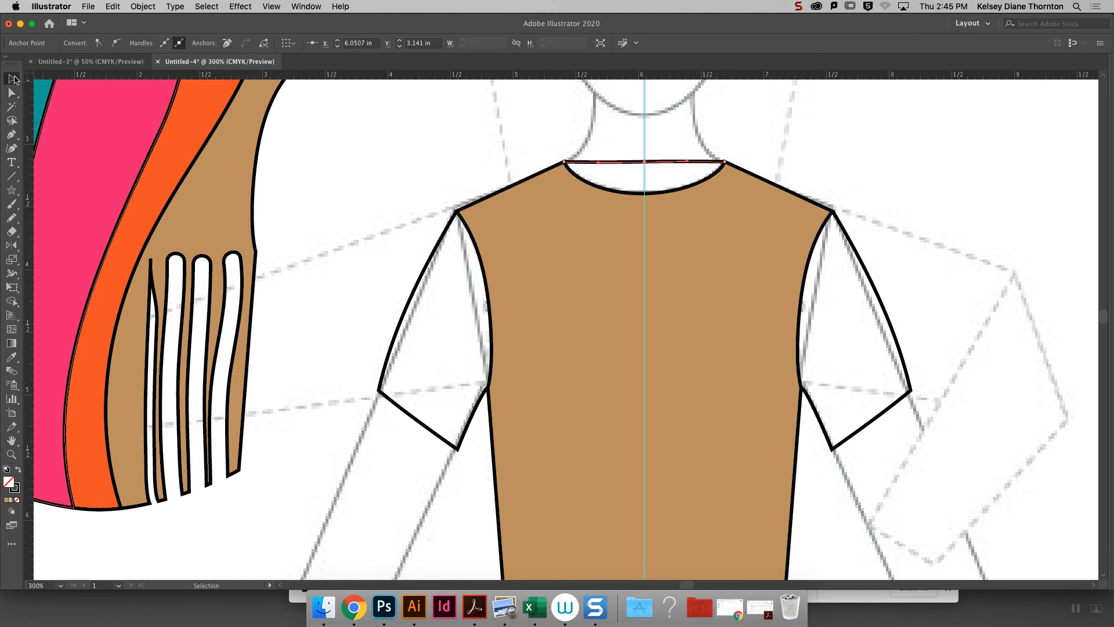
{"action": "left_click", "coordinate": [441, 138]}
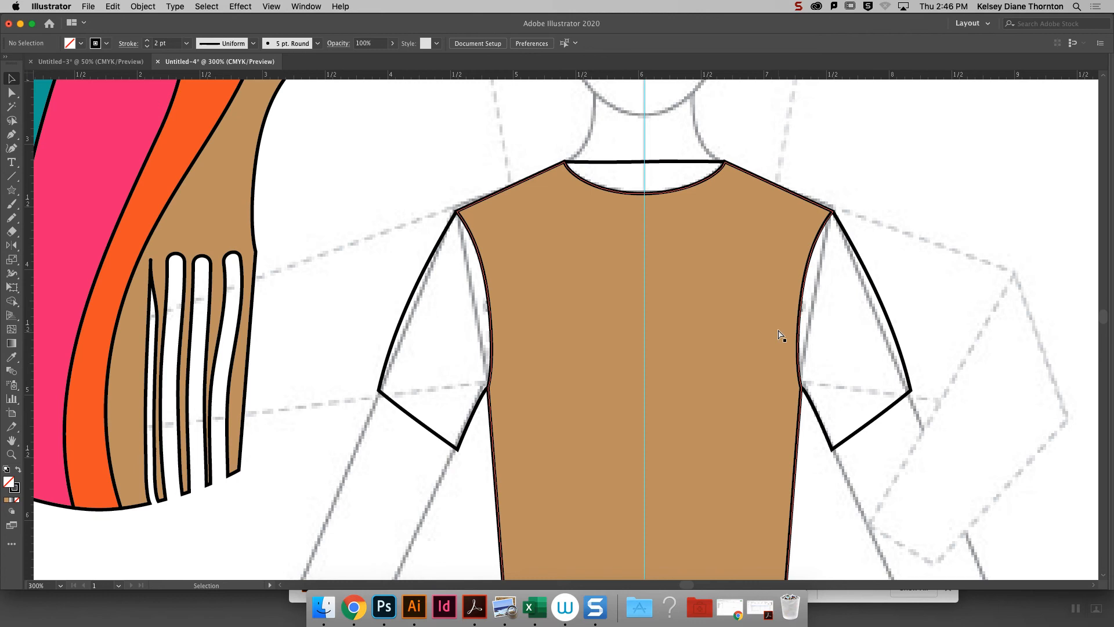
{"action": "key", "text": "a"}
{"action": "key", "text": "super+minus"}
{"action": "key", "text": "super+minus"}
{"action": "key", "text": "v"}
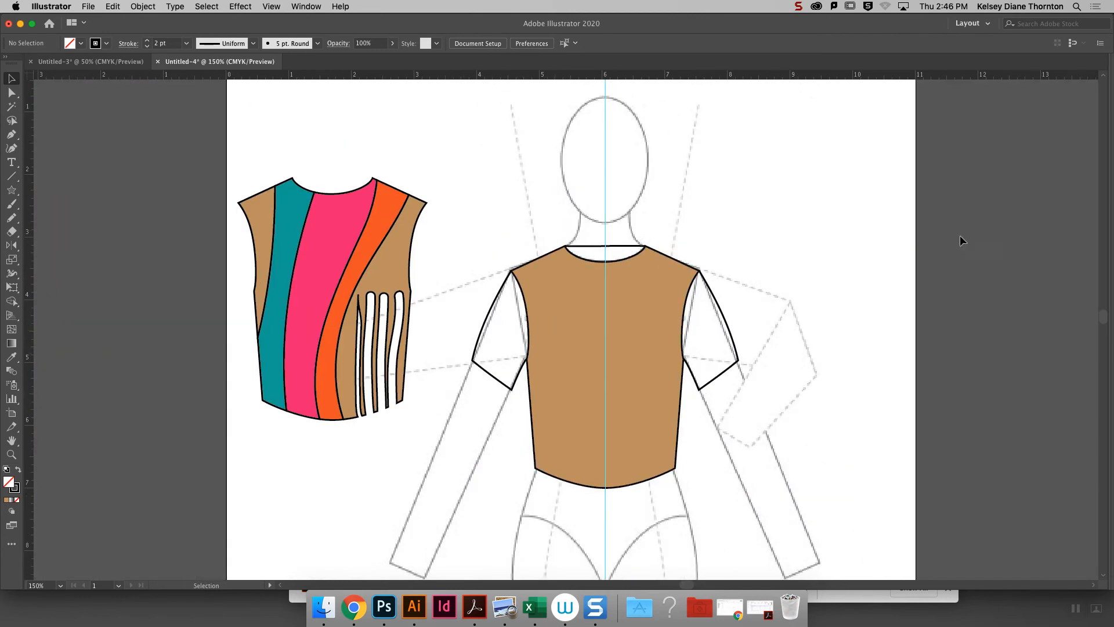
{"action": "scroll", "coordinate": [1110, 325], "scroll_direction": "down", "scroll_amount": 2}
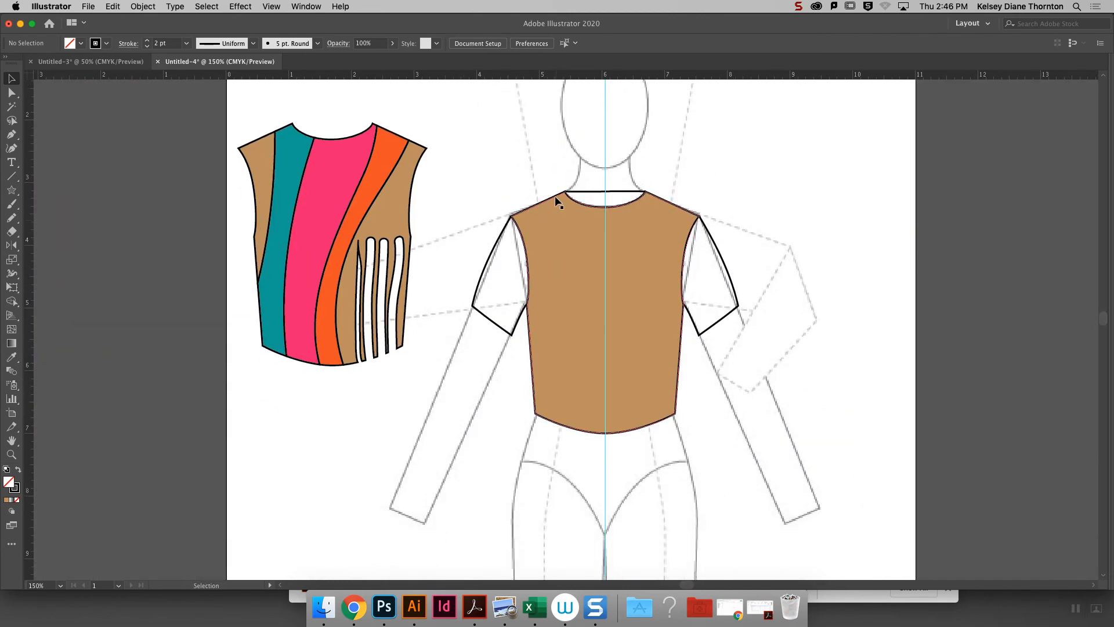
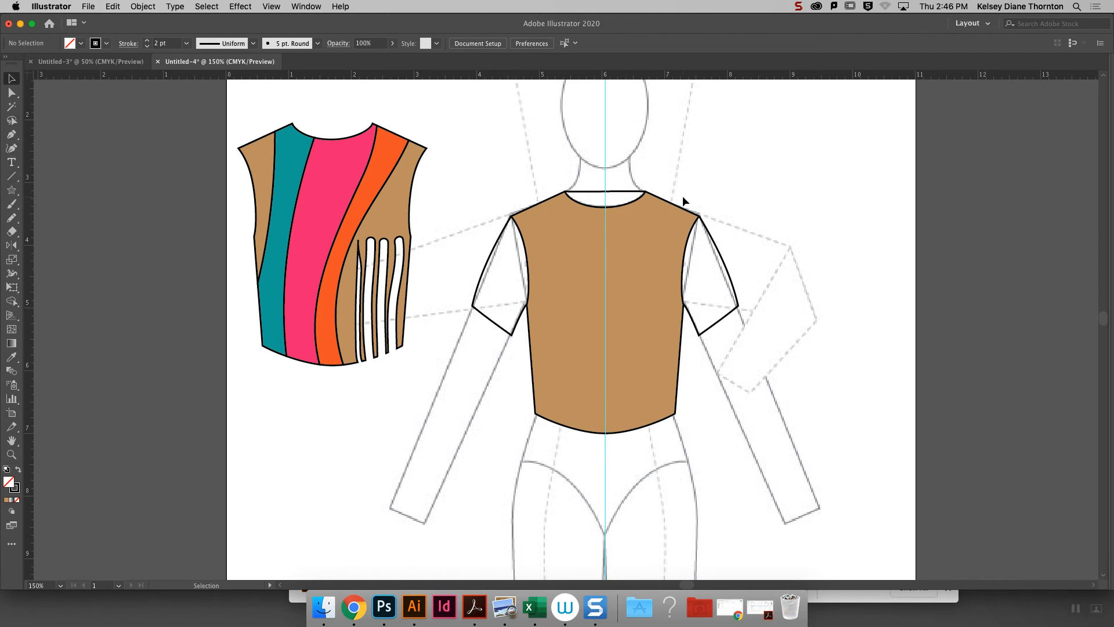
- Draw four wavy lines with the Pencil tool from the bodice's neckline down to its hem
{"action": "left_click", "coordinate": [11, 217]}
{"action": "left_click_drag", "start_coordinate": [554, 422], "coordinate": [553, 426]}
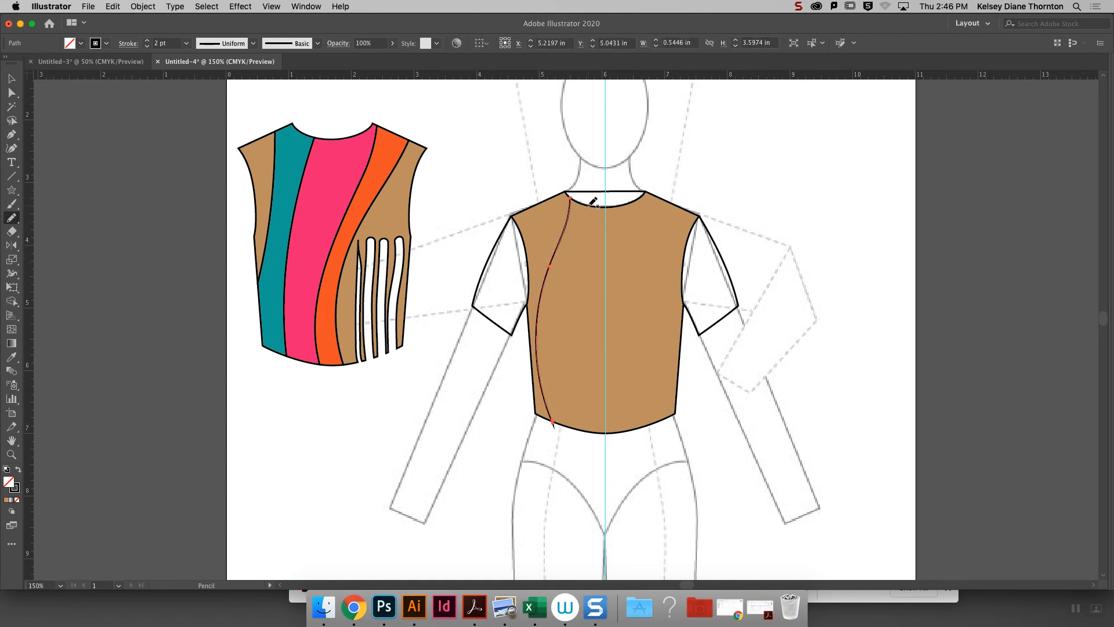
{"action": "left_click_drag", "start_coordinate": [580, 256], "coordinate": [567, 322]}
{"action": "left_click_drag", "start_coordinate": [590, 420], "coordinate": [591, 432]}
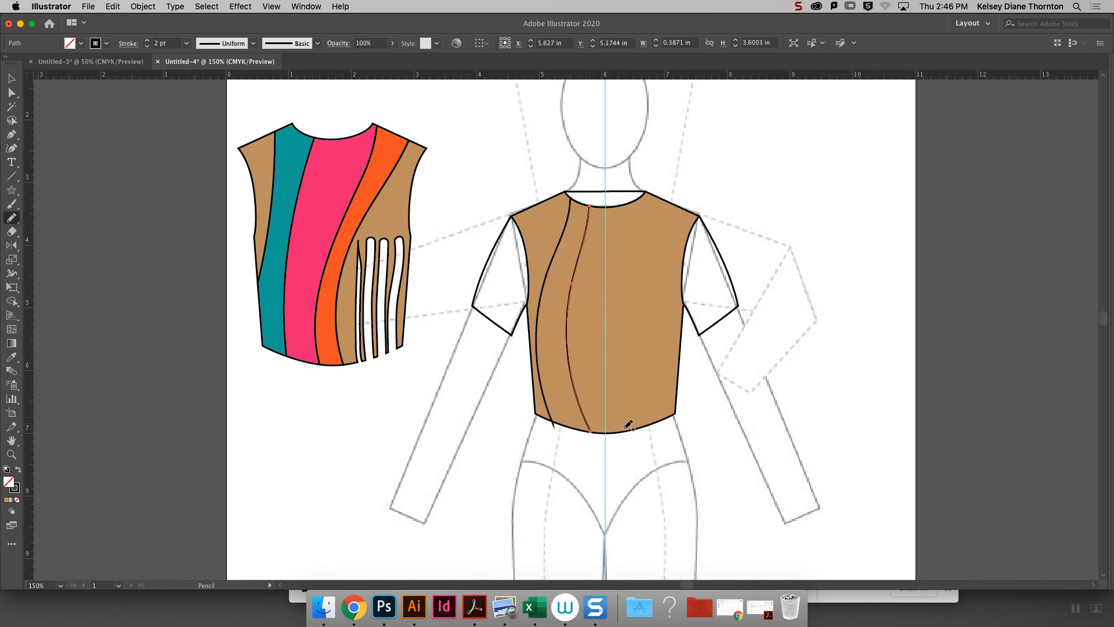
{"action": "mouse_move", "coordinate": [618, 405]}
{"action": "left_mouse_down"}
{"action": "mouse_move", "coordinate": [609, 358]}
{"action": "mouse_move", "coordinate": [635, 312]}
{"action": "left_mouse_up"}
{"action": "mouse_move", "coordinate": [638, 247]}
{"action": "left_mouse_down"}
{"action": "mouse_move", "coordinate": [609, 208]}
{"action": "mouse_move", "coordinate": [656, 230]}
{"action": "mouse_move", "coordinate": [659, 420]}
{"action": "left_mouse_up"}
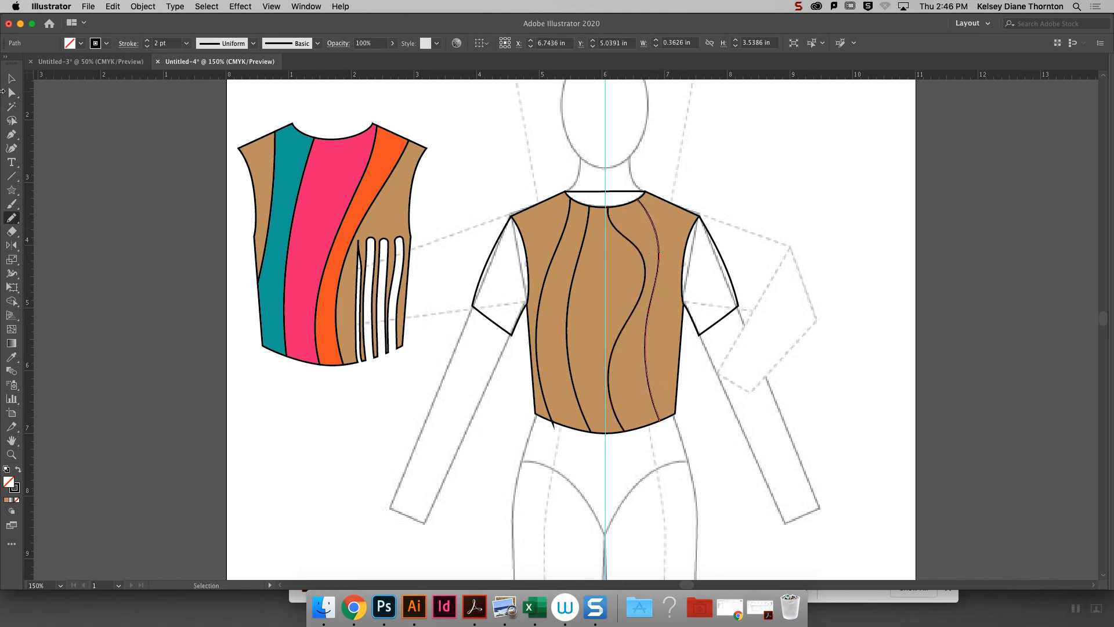
- Move the bottom anchor of the wavy line nearest the bodice's left side seam up so it stops at the hem
{"action": "key", "text": "v"}
{"action": "key", "text": "super+equal"}
{"action": "key", "text": "a"}
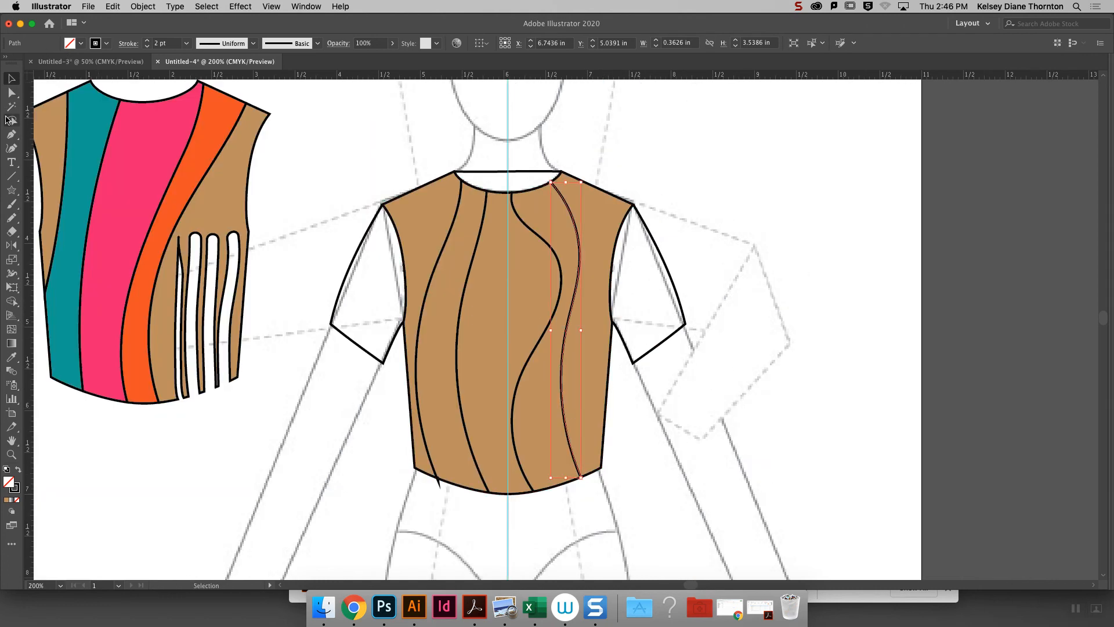
{"action": "left_click", "coordinate": [438, 481]}
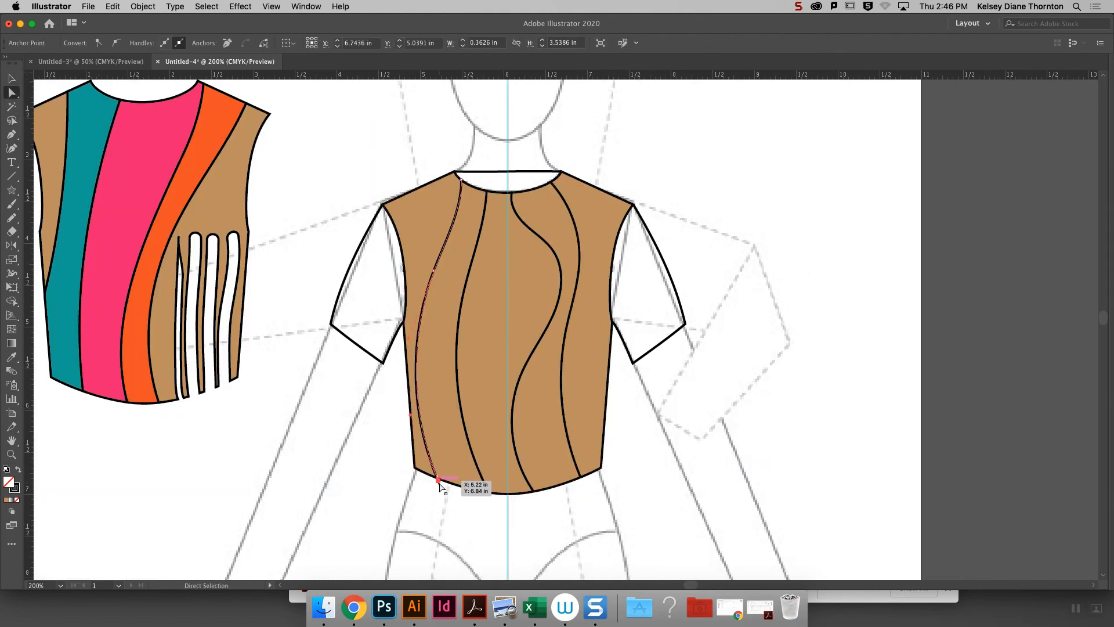
{"action": "key", "text": "super+equal"}
{"action": "key", "text": "super+equal"}
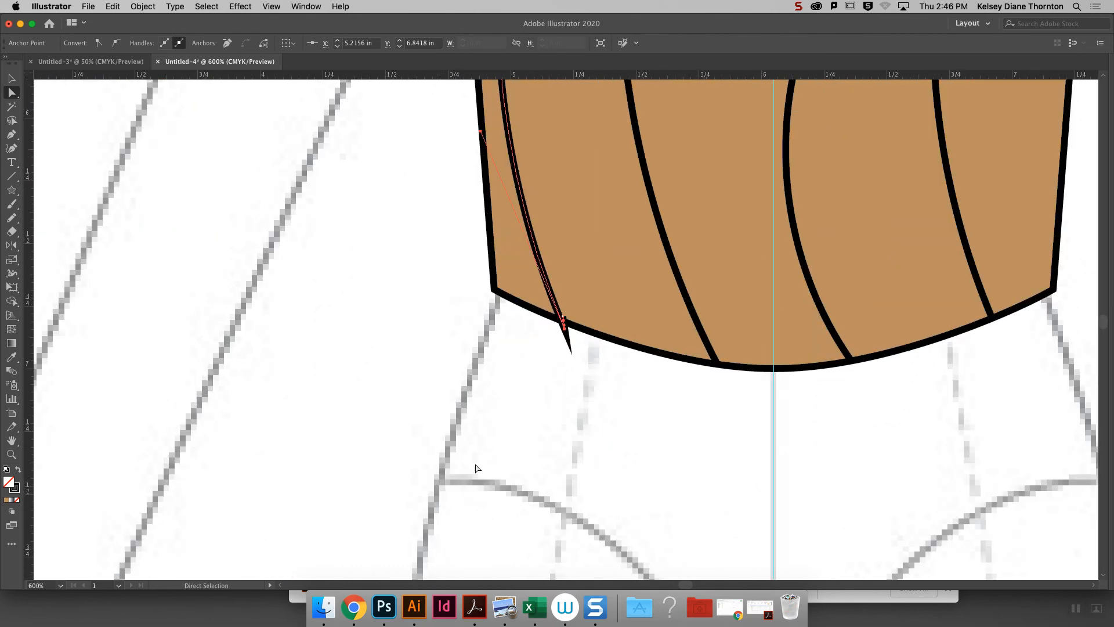
{"action": "left_click_drag", "start_coordinate": [565, 329], "coordinate": [557, 298]}
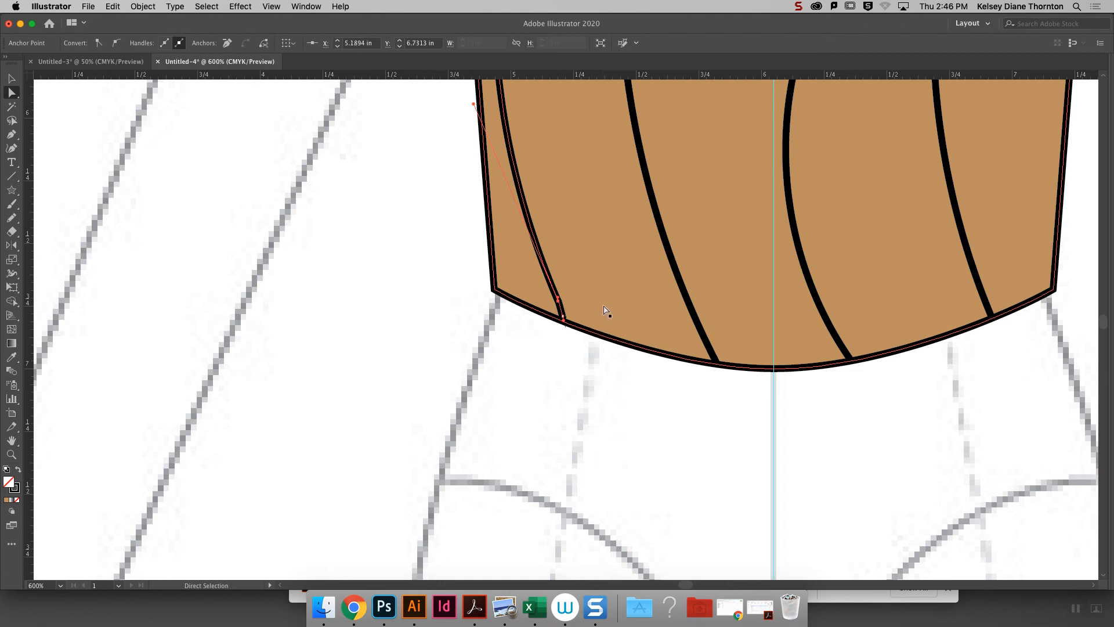
{"action": "left_click", "coordinate": [591, 382]}
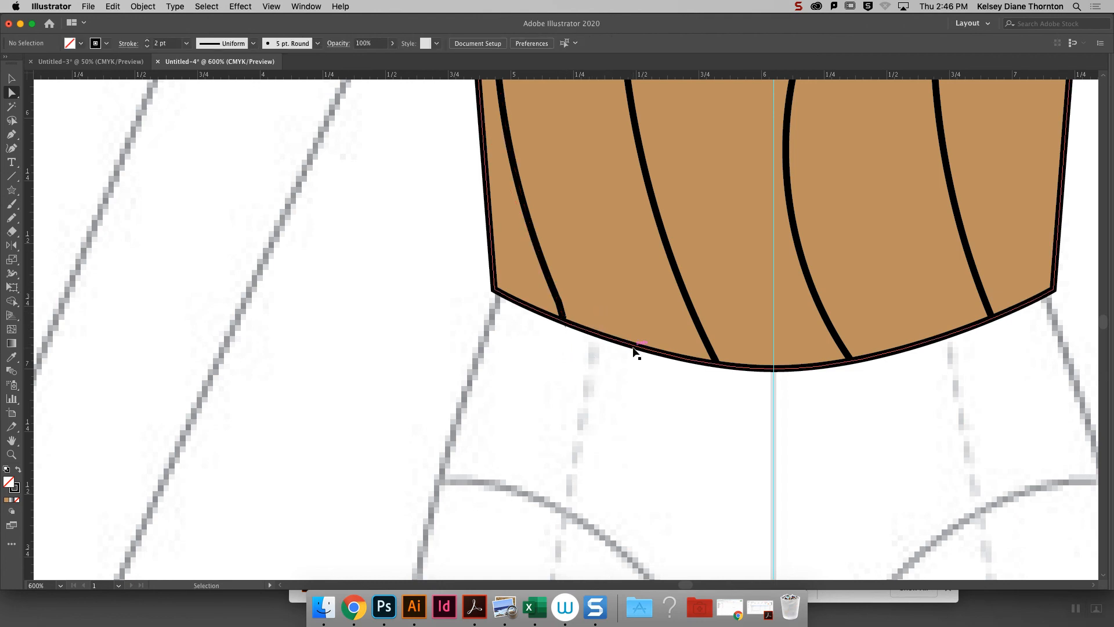
- Copy the bodice's front neckline curve, place the copy over the croquis's face, and remove its fill
{"action": "key", "text": "super+minus"}
{"action": "key", "text": "super+minus"}
{"action": "key", "text": "super+minus"}
{"action": "key", "text": "super+minus"}
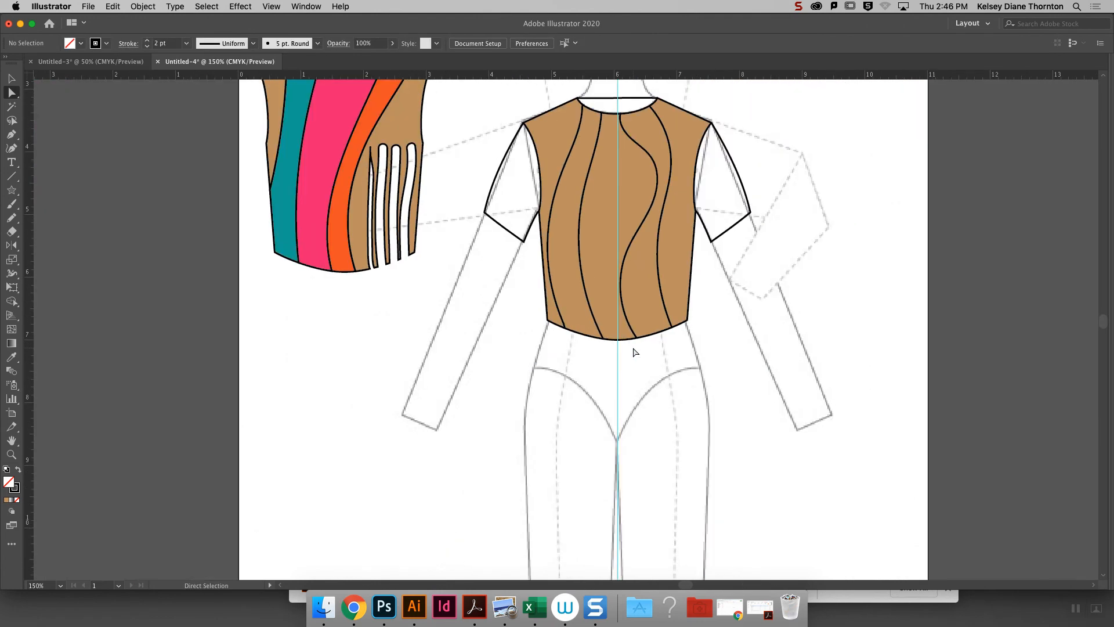
{"action": "scroll", "coordinate": [1099, 334], "scroll_direction": "up", "scroll_amount": 3}
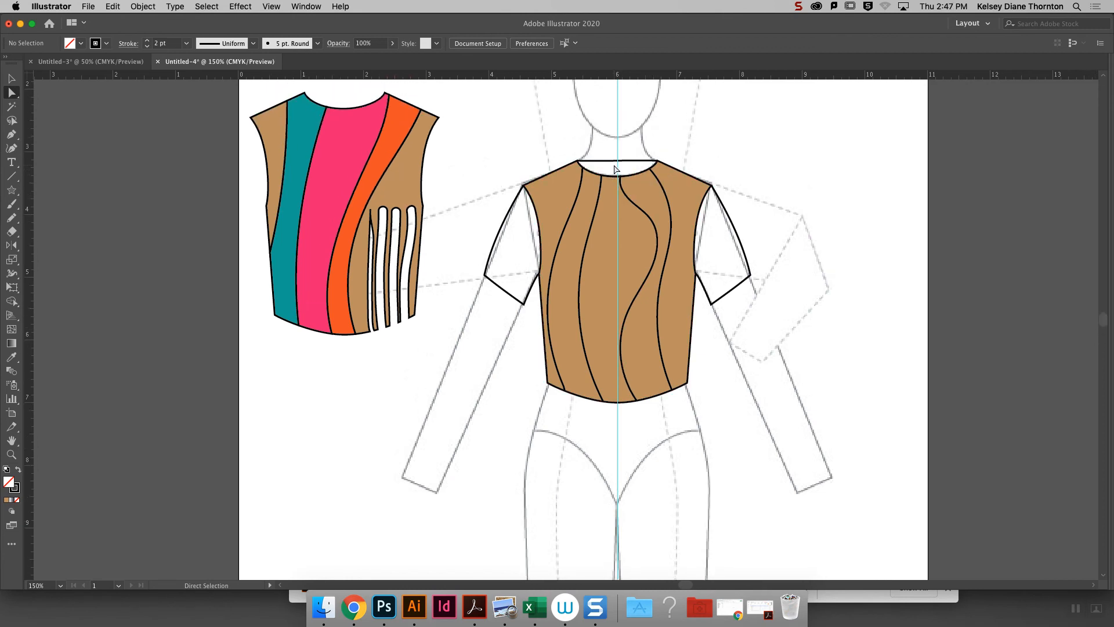
{"action": "key", "text": "super+equal"}
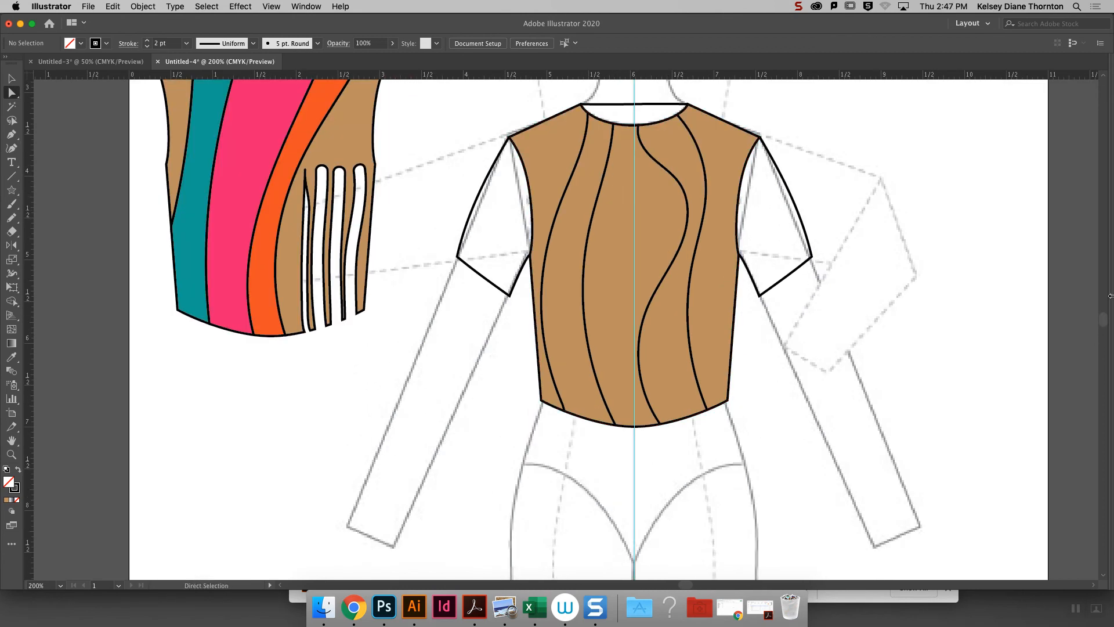
{"action": "scroll", "coordinate": [1105, 325], "scroll_direction": "up", "scroll_amount": 5}
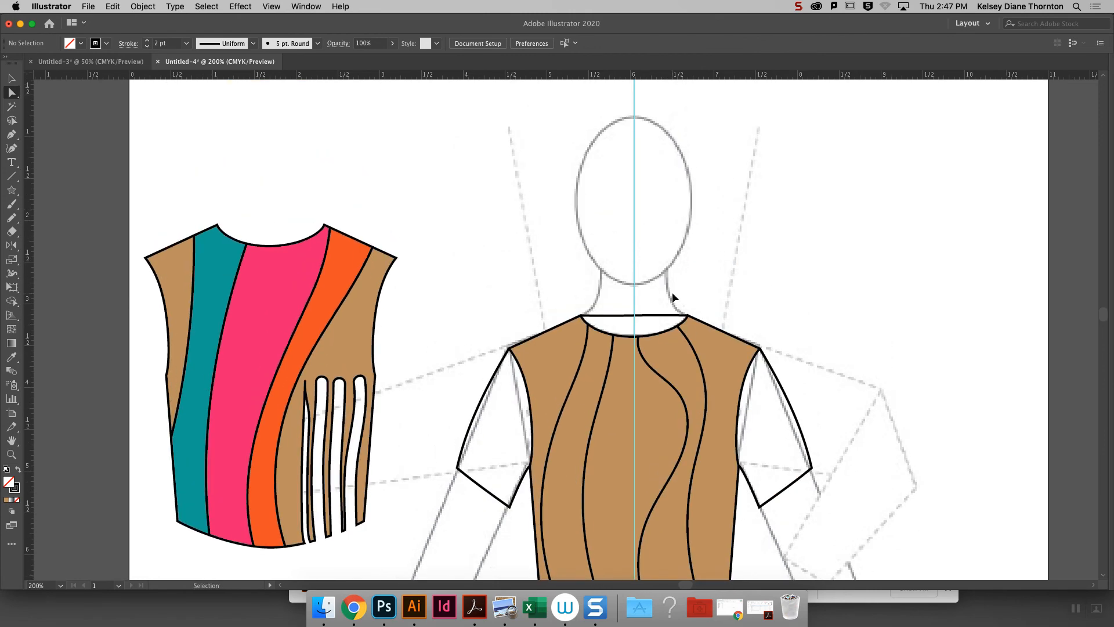
{"action": "key", "text": "super+equal"}
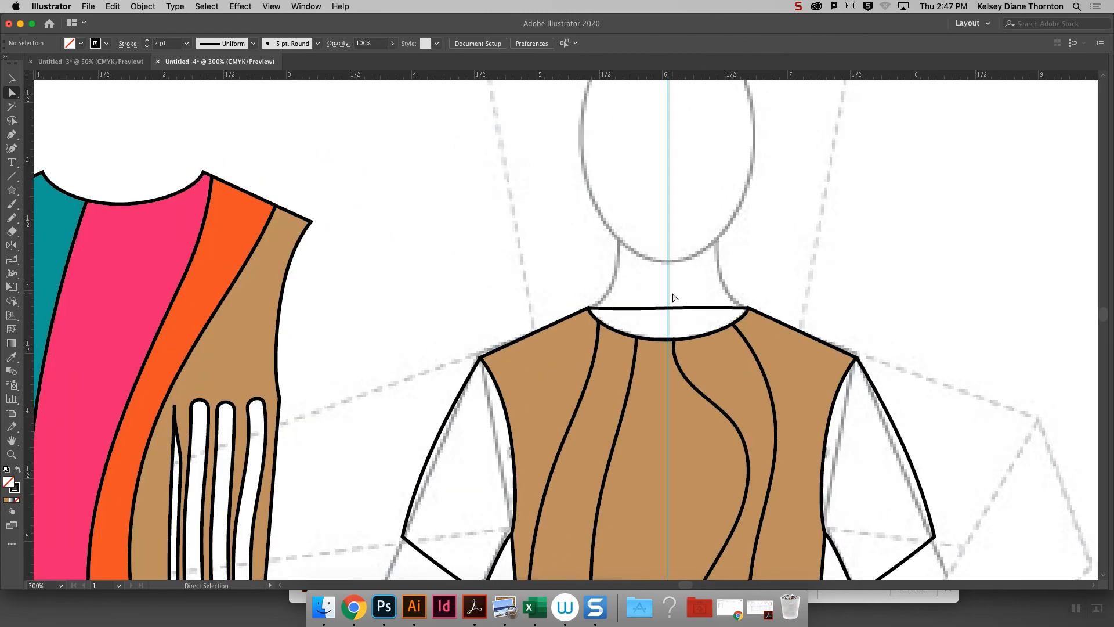
{"action": "left_click", "coordinate": [11, 93]}
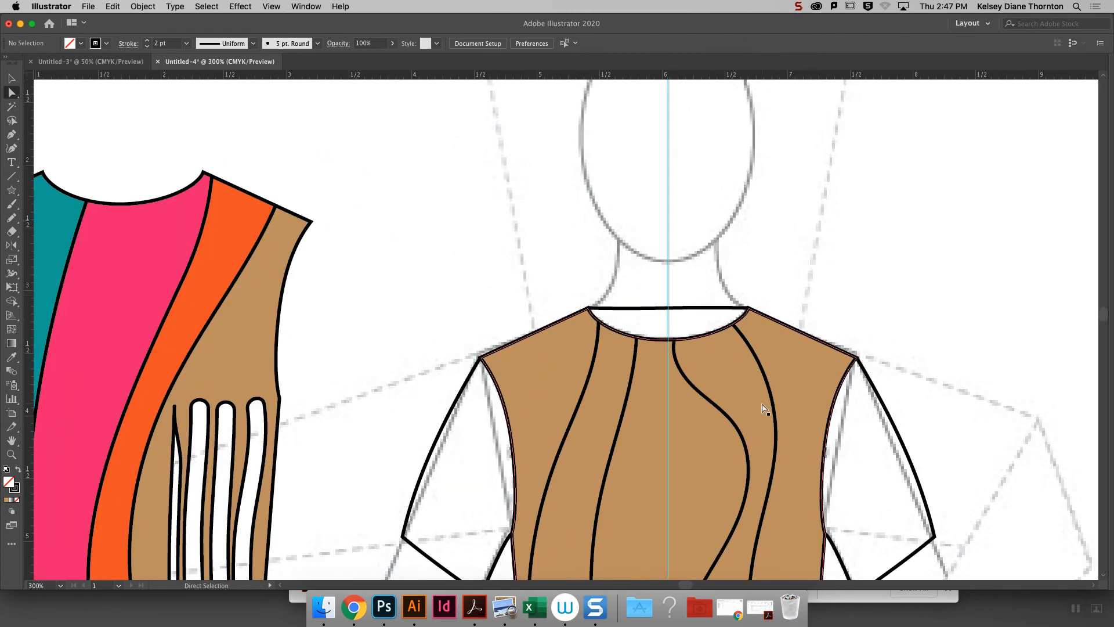
{"action": "left_click", "coordinate": [670, 342]}
{"action": "key", "text": "super+c"}
{"action": "key", "text": "super+v"}
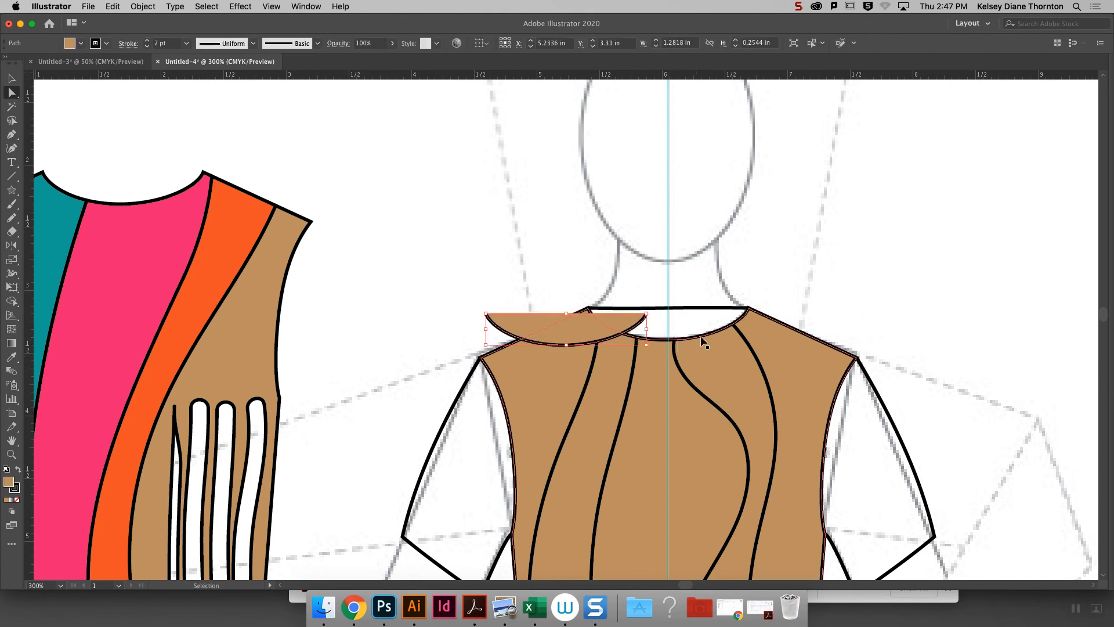
{"action": "left_click_drag", "start_coordinate": [572, 336], "coordinate": [612, 200]}
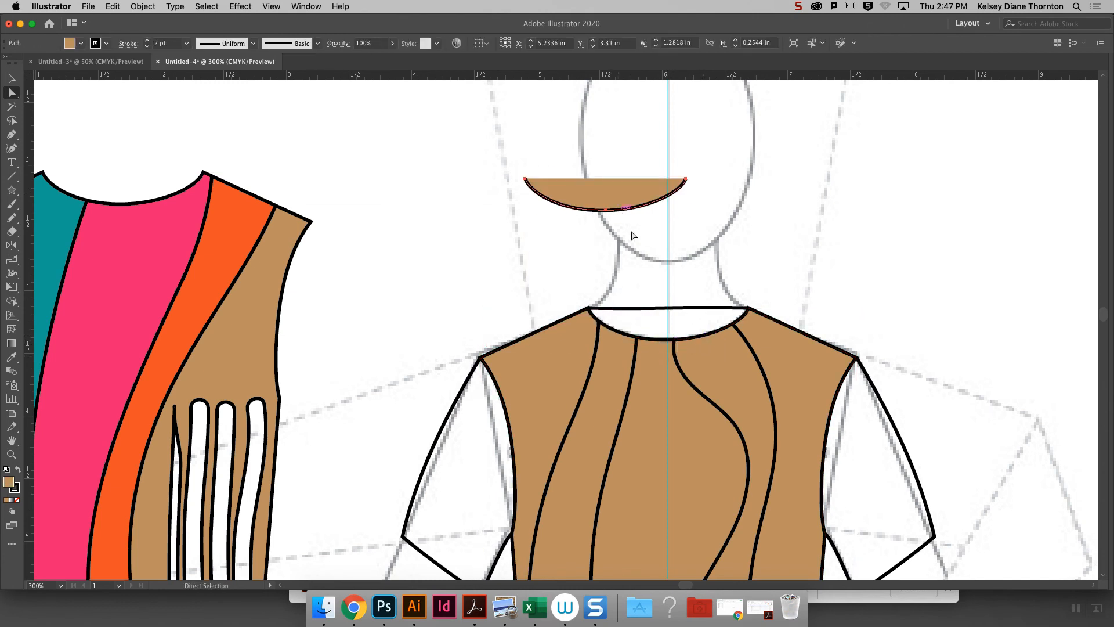
{"action": "left_click", "coordinate": [17, 500]}
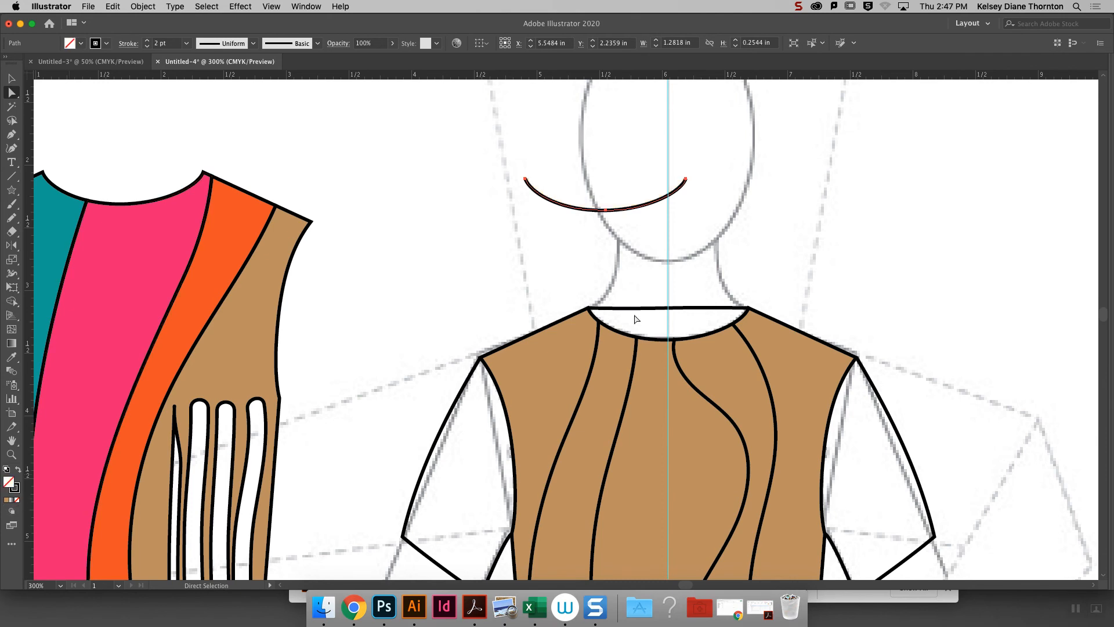
- Copy the straight back neckline and place the copy directly above the curved neckline copy
{"action": "left_click", "coordinate": [669, 308]}
{"action": "key", "text": "super+c"}
{"action": "key", "text": "super+v"}
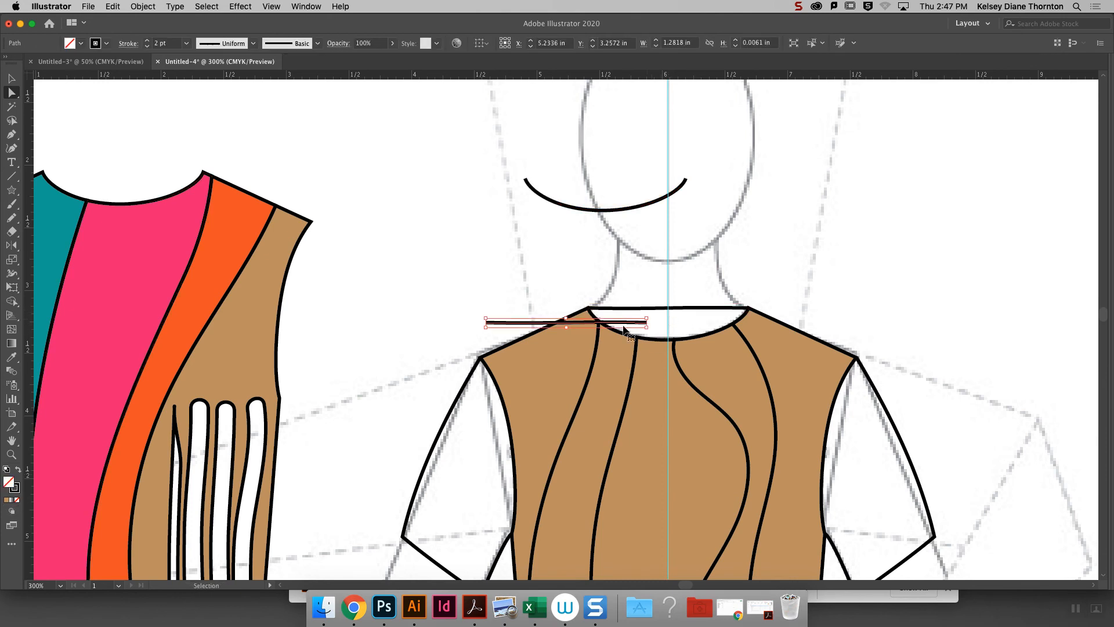
{"action": "left_click_drag", "start_coordinate": [580, 326], "coordinate": [620, 146]}
{"action": "left_click", "coordinate": [422, 240]}
- Offset both neckline copies together by 0.075 in with Miter joins and a miter limit of 4
{"action": "left_click", "coordinate": [578, 208]}
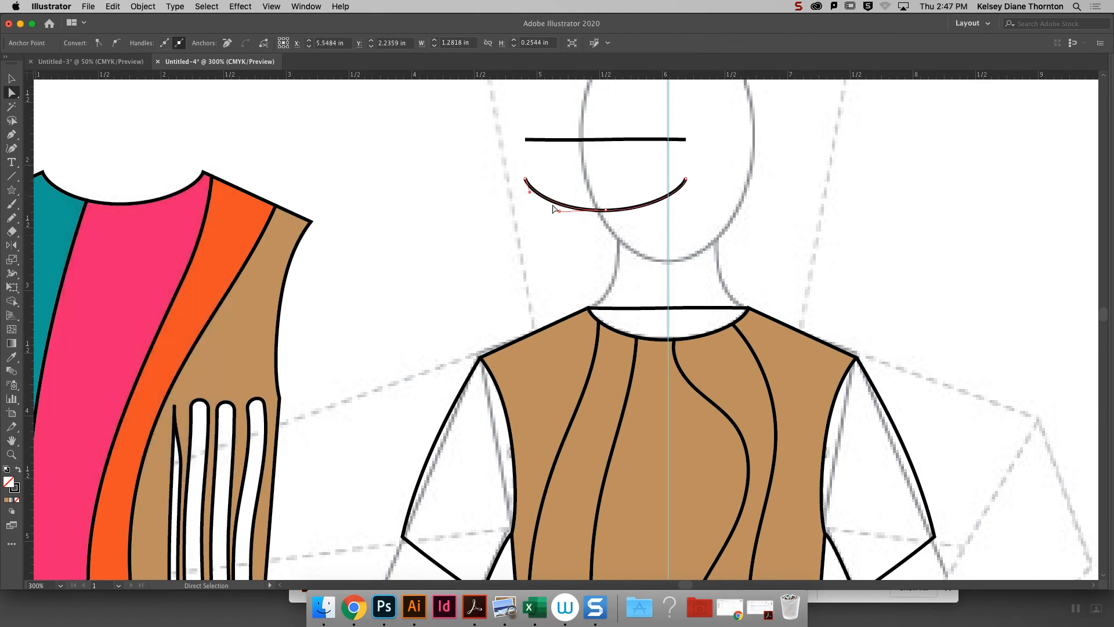
{"action": "left_click", "coordinate": [11, 77]}
{"action": "left_click", "coordinate": [386, 224]}
{"action": "left_click", "coordinate": [607, 210]}
{"action": "left_click", "coordinate": [134, 7]}
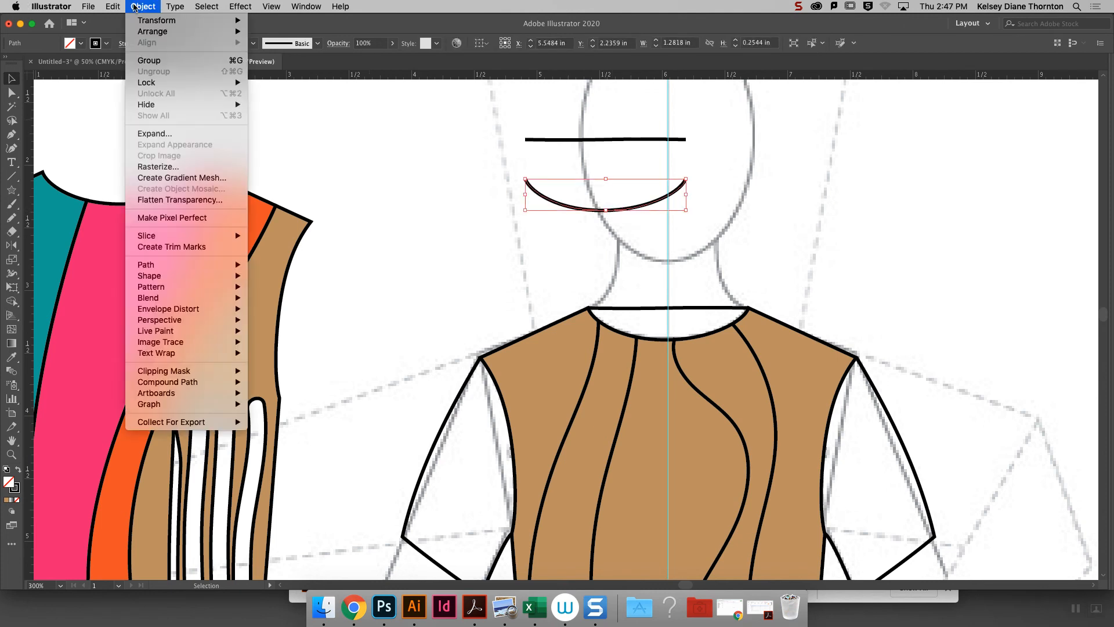
{"action": "left_click", "coordinate": [582, 245]}
{"action": "left_click_drag", "start_coordinate": [486, 113], "coordinate": [598, 246]}
{"action": "left_click", "coordinate": [143, 6]}
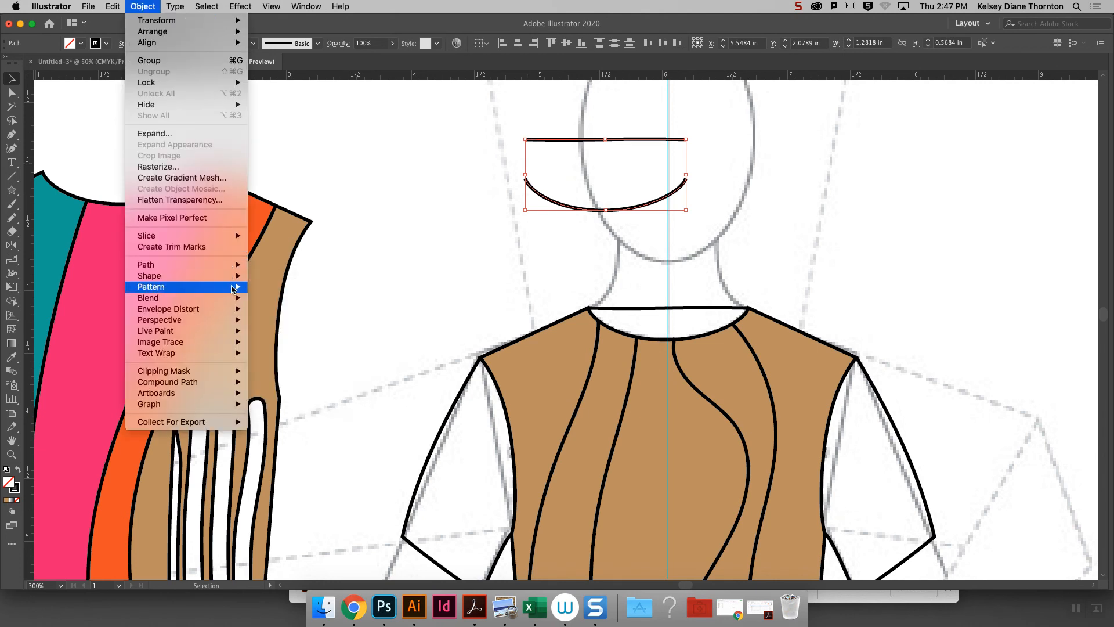
{"action": "mouse_move", "coordinate": [225, 268]}
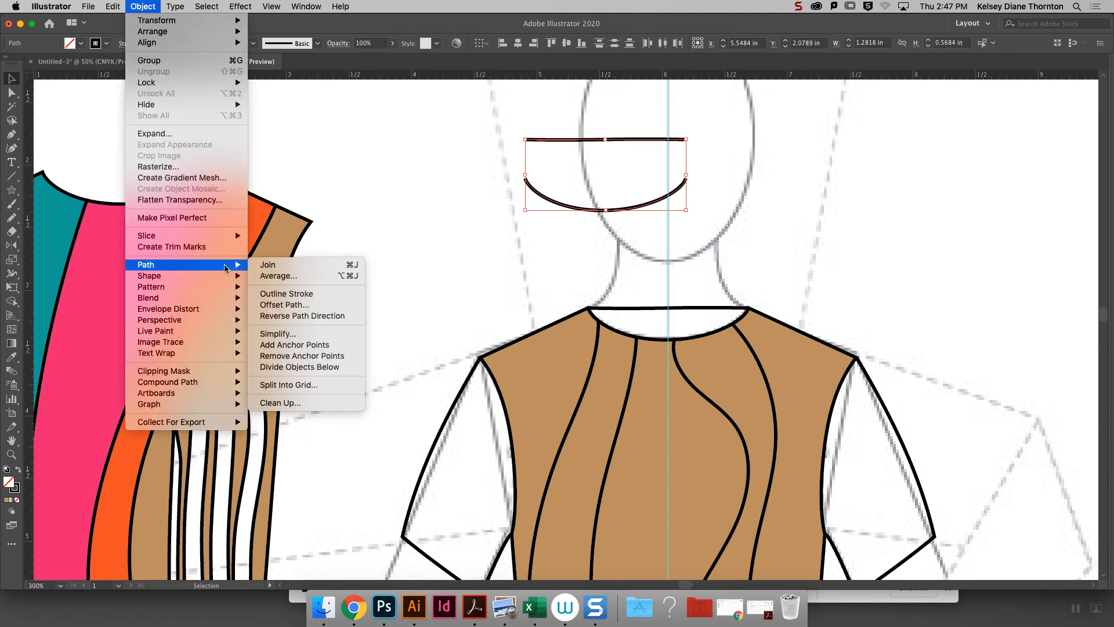
{"action": "left_click", "coordinate": [301, 306]}
{"action": "left_click_drag", "start_coordinate": [772, 167], "coordinate": [787, 164]}
{"action": "left_click", "coordinate": [718, 253]}
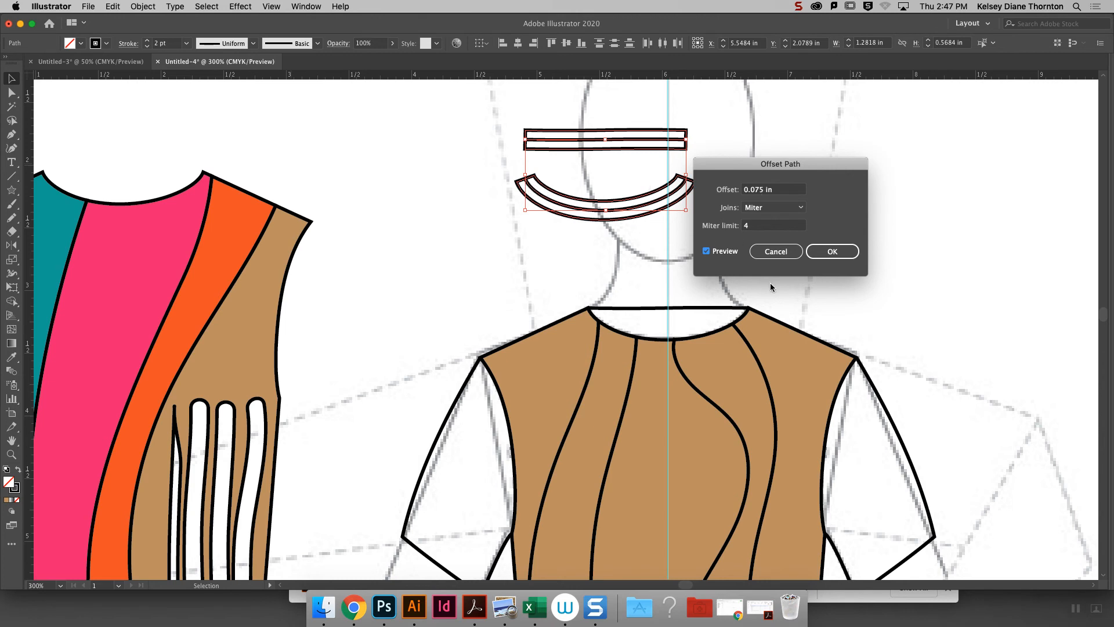
{"action": "left_click", "coordinate": [829, 261]}
{"action": "left_click", "coordinate": [837, 252]}
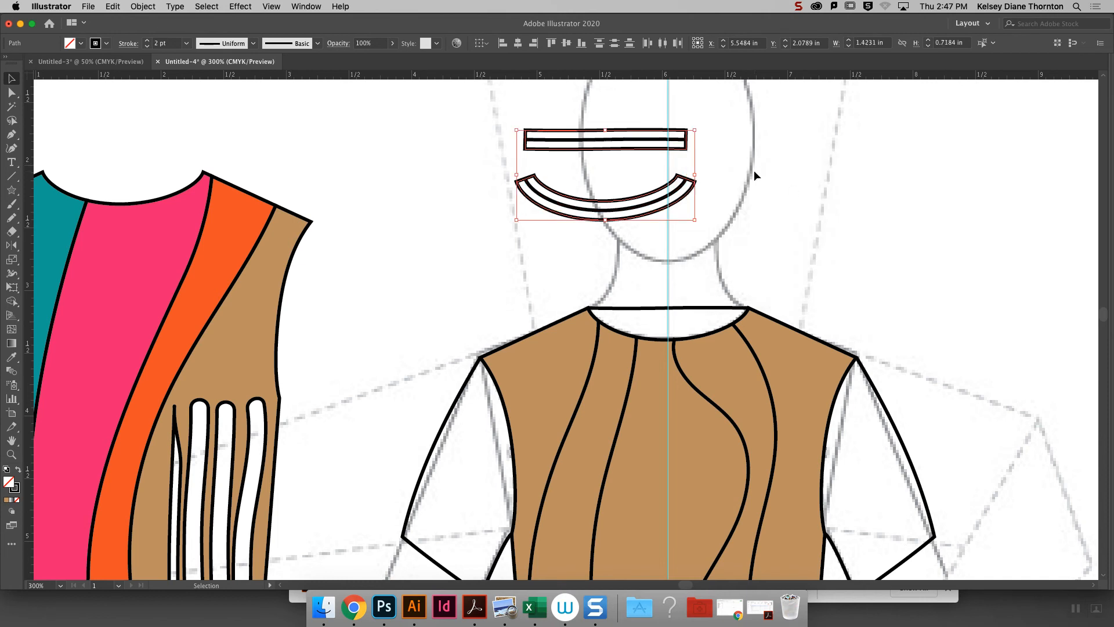
- Delete the lower edge and both short ends of the offset outline around the straight neckline copy, keeping its upper edge
{"action": "left_click", "coordinate": [729, 167]}
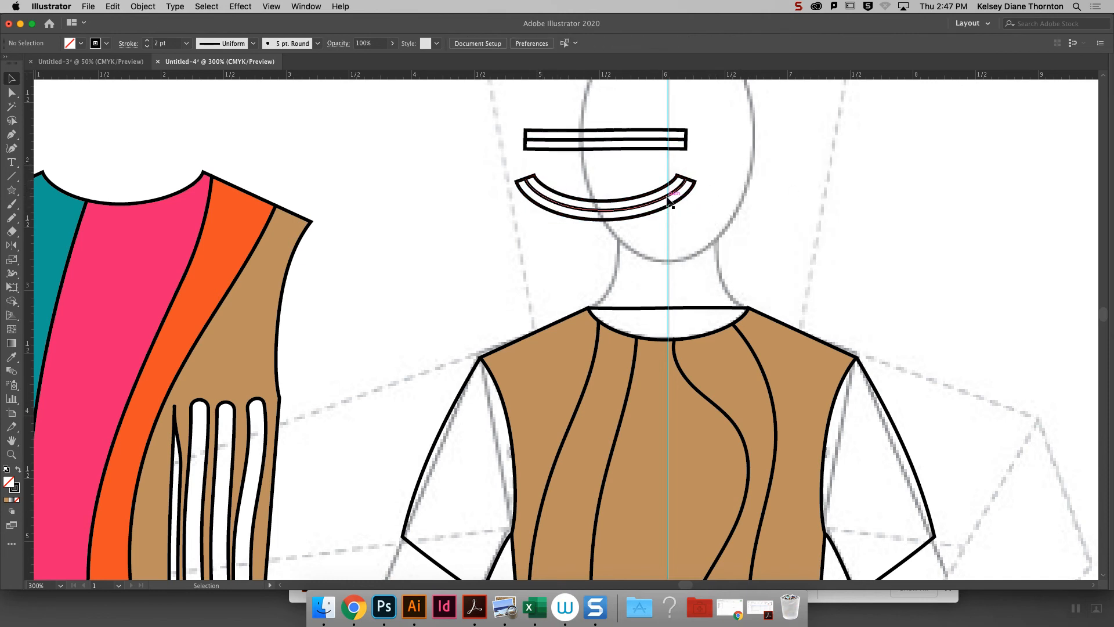
{"action": "left_click", "coordinate": [684, 139]}
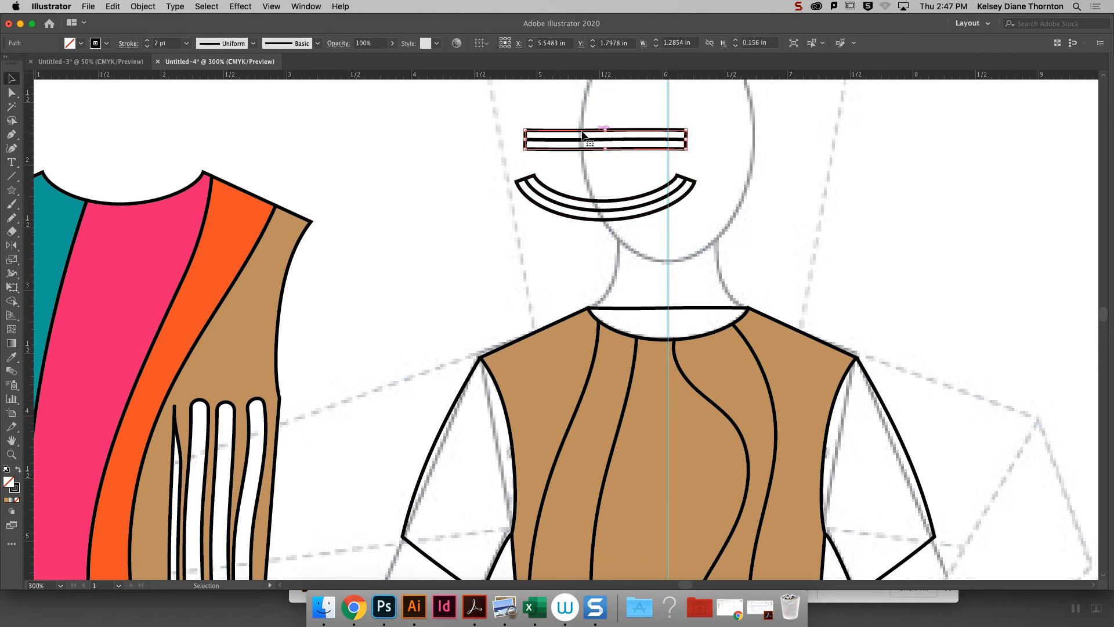
{"action": "left_click", "coordinate": [630, 140]}
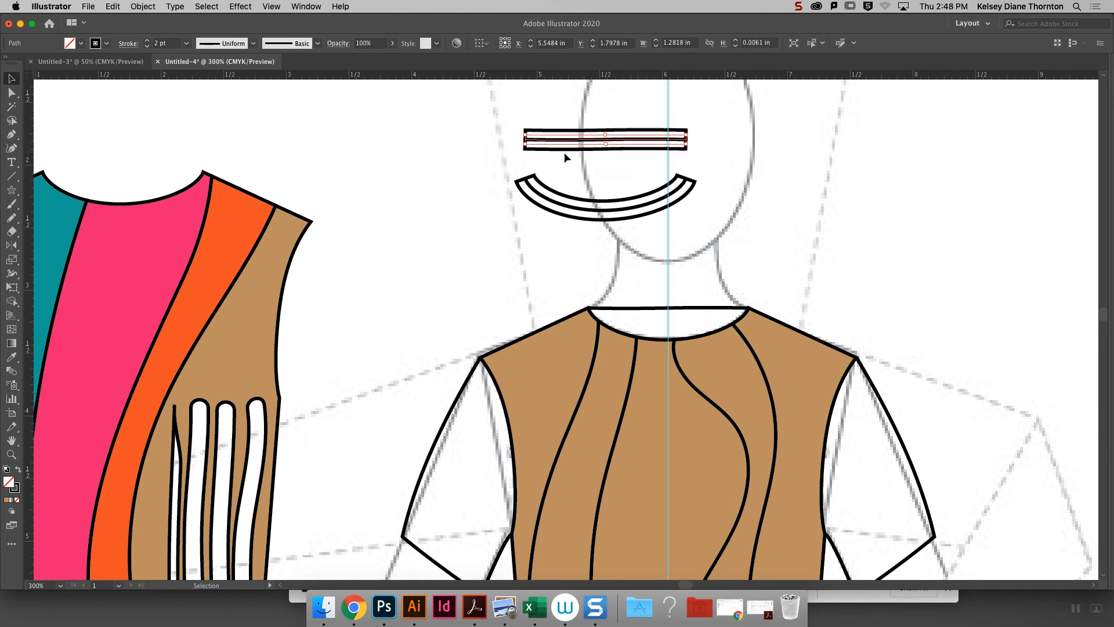
{"action": "key", "text": "a"}
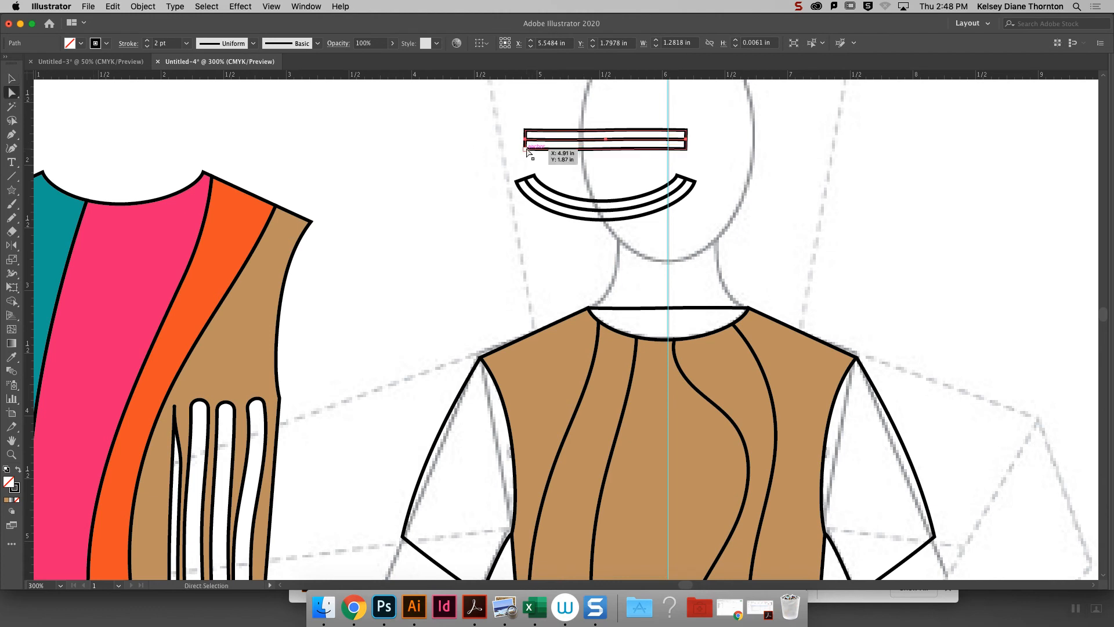
{"action": "left_click", "coordinate": [527, 149]}
{"action": "key", "text": "Delete"}
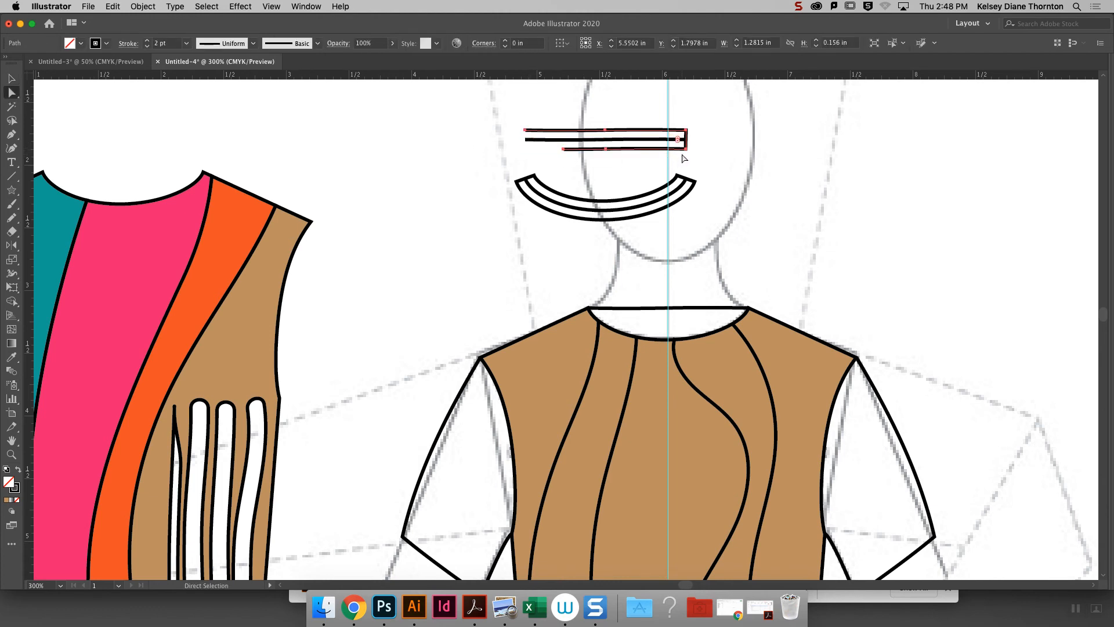
{"action": "left_click", "coordinate": [687, 149]}
{"action": "key", "text": "Delete"}
{"action": "key", "text": "Delete"}
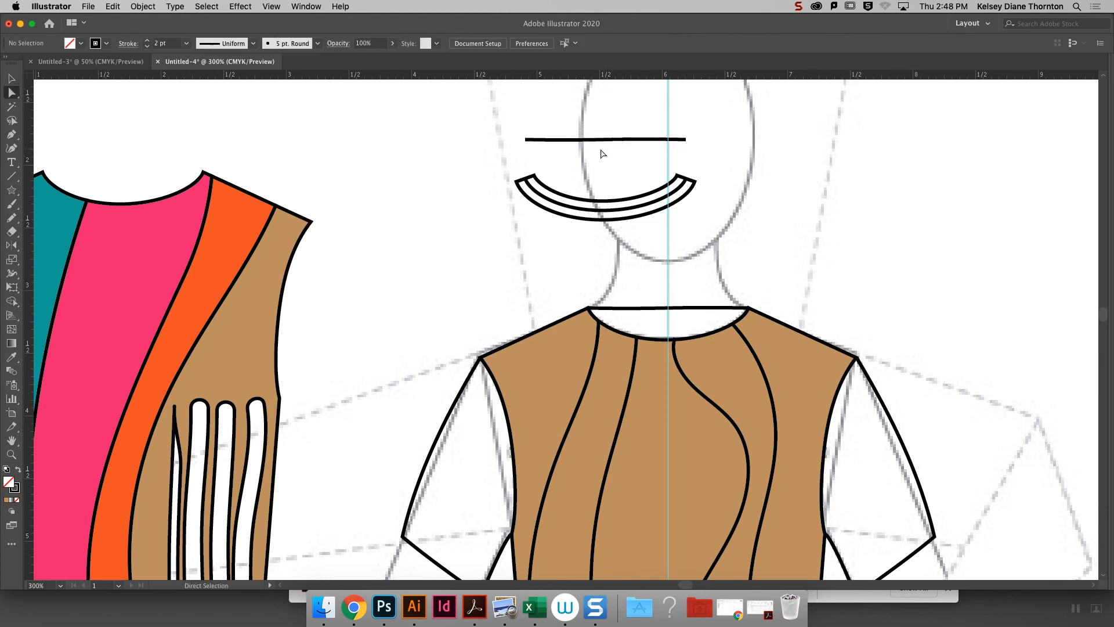
{"action": "key", "text": "super+z"}
{"action": "left_click", "coordinate": [606, 150]}
{"action": "left_click", "coordinate": [610, 165]}
{"action": "left_click", "coordinate": [606, 149]}
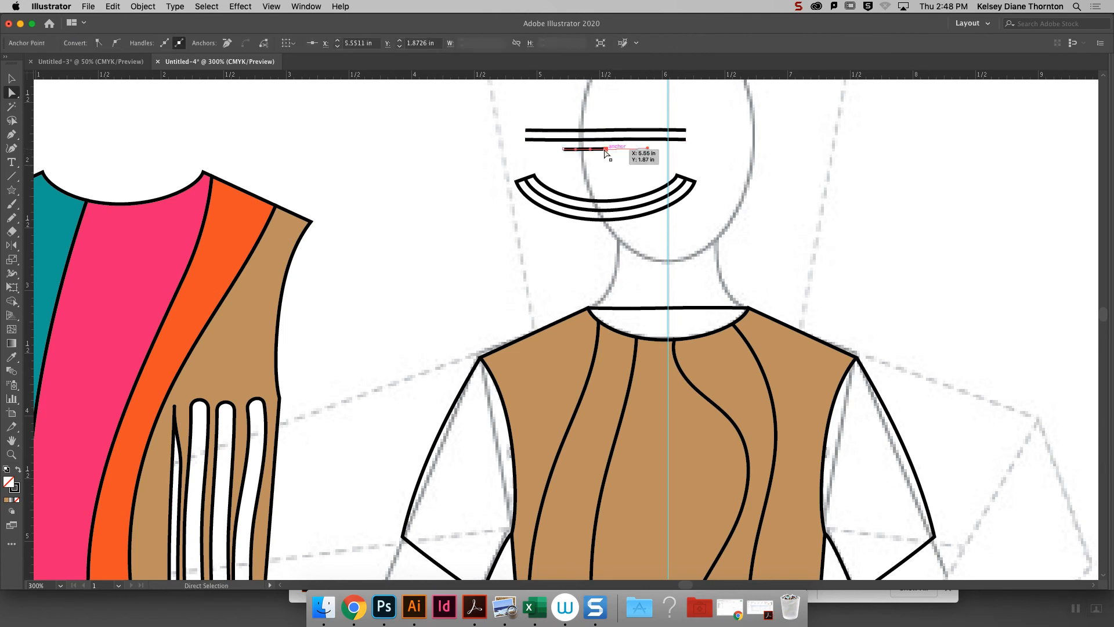
{"action": "key", "text": "Delete"}
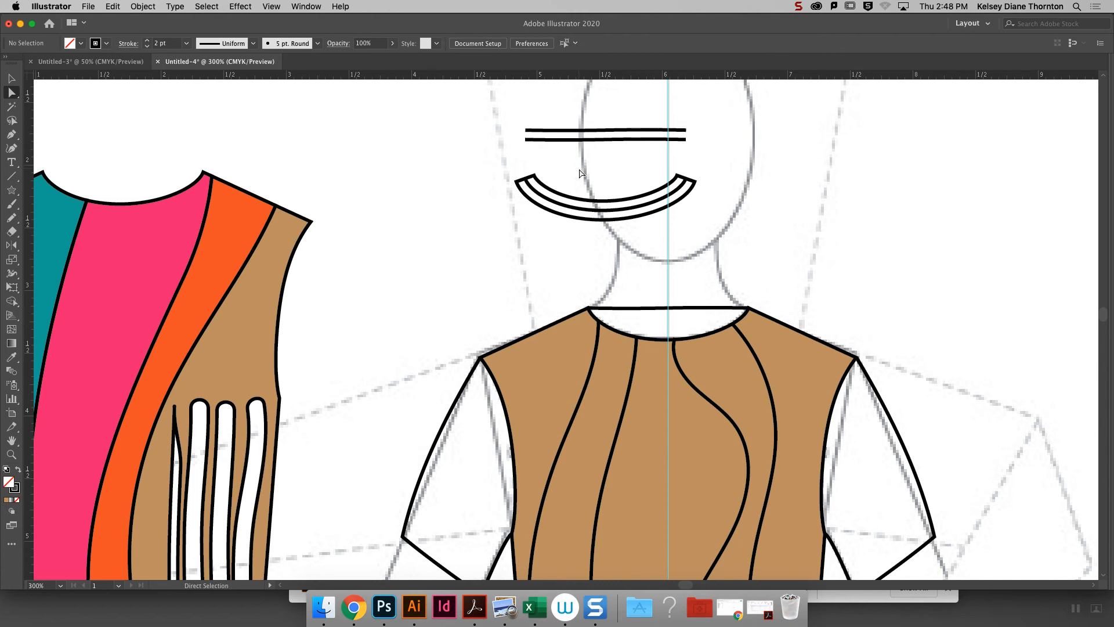
- Delete the outer curve and both short ends of the offset outline around the curved neckline copy, keeping the inner curve
{"action": "left_click", "coordinate": [517, 182]}
{"action": "key", "text": "Delete"}
{"action": "left_click_drag", "start_coordinate": [601, 225], "coordinate": [598, 216]}
{"action": "key", "text": "Delete"}
{"action": "left_click", "coordinate": [693, 182]}
{"action": "key", "text": "Delete"}
- Join the open ends of the two straight neckline lines at both sides to close the back neckband
{"action": "left_click_drag", "start_coordinate": [702, 150], "coordinate": [681, 110]}
{"action": "right_click", "coordinate": [734, 117]}
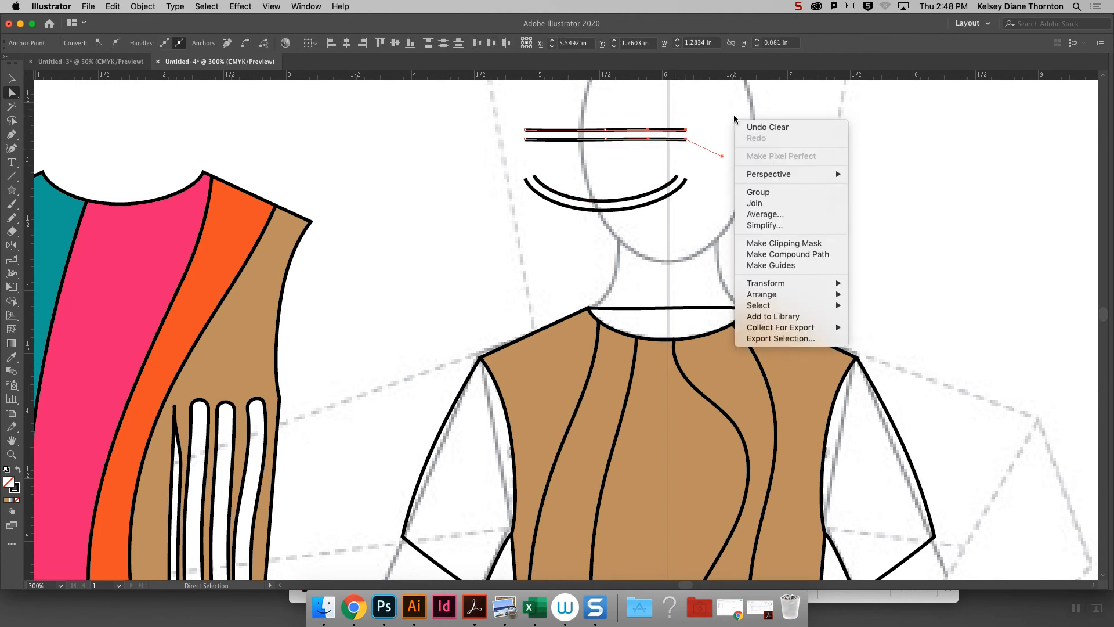
{"action": "left_click", "coordinate": [756, 203]}
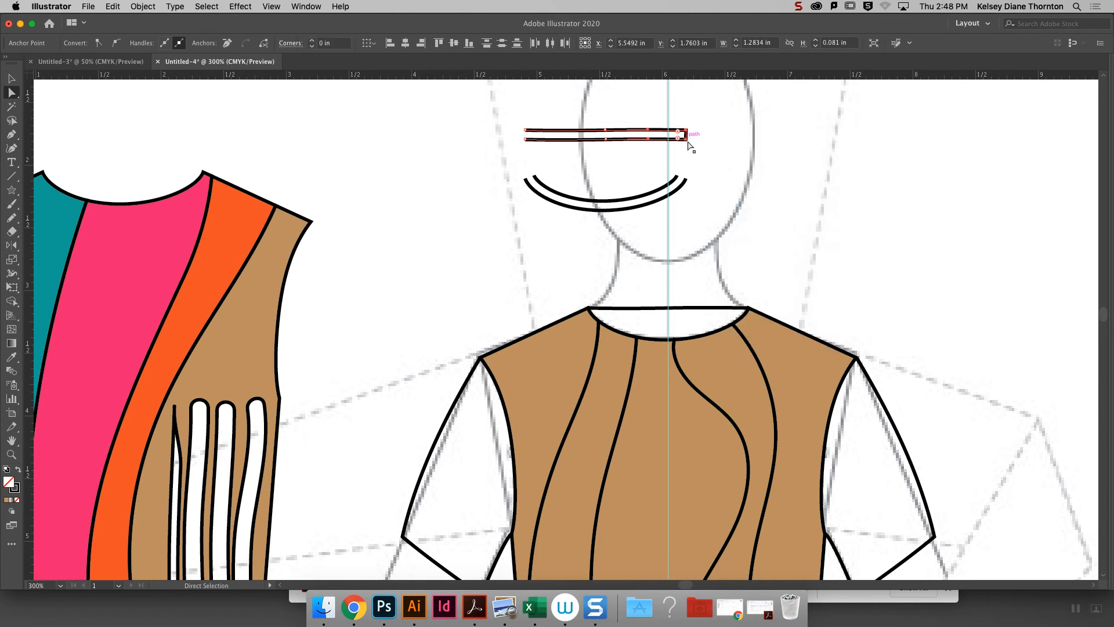
{"action": "left_click_drag", "start_coordinate": [534, 159], "coordinate": [518, 122]}
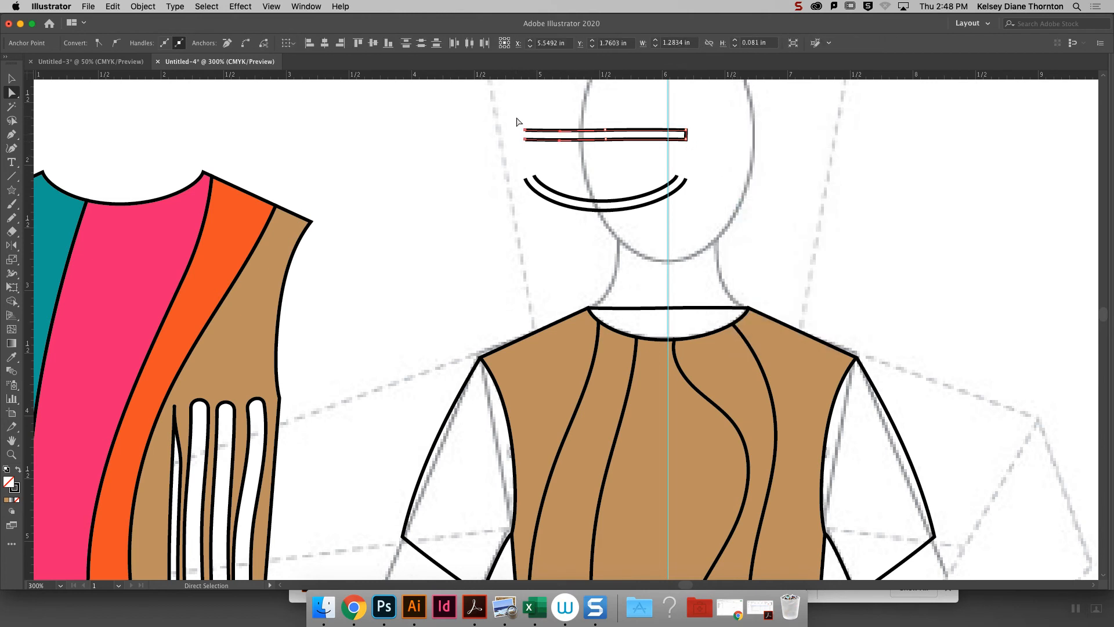
{"action": "right_click", "coordinate": [458, 106]}
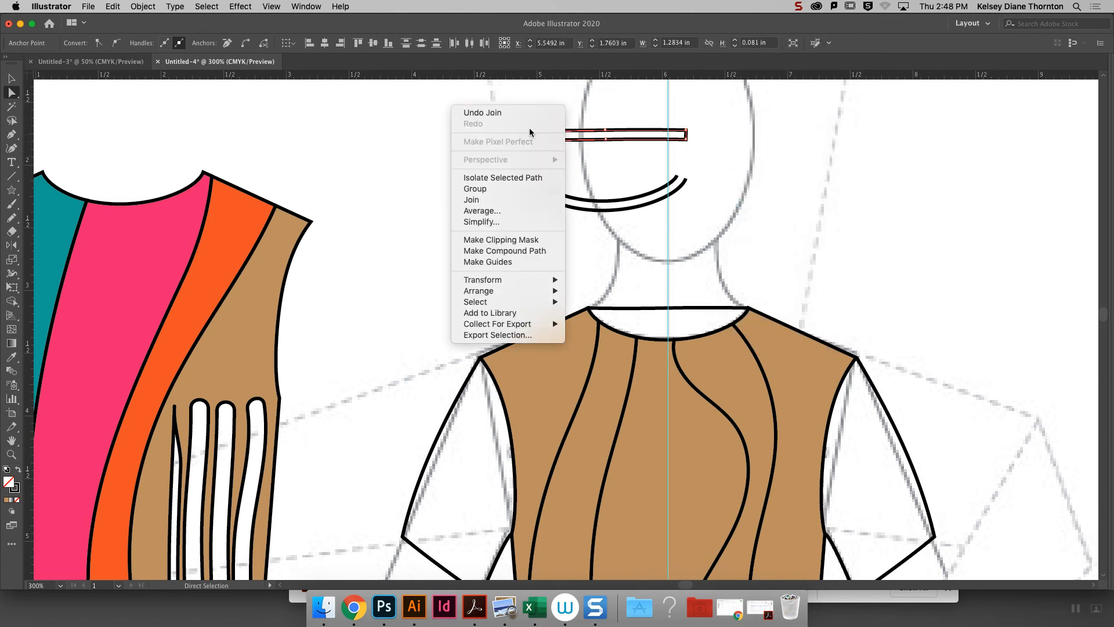
{"action": "left_click", "coordinate": [514, 201]}
- Join the open ends of the two curved neckline lines at both sides to close the front neckband
{"action": "left_click_drag", "start_coordinate": [719, 195], "coordinate": [670, 164]}
{"action": "right_click", "coordinate": [741, 164]}
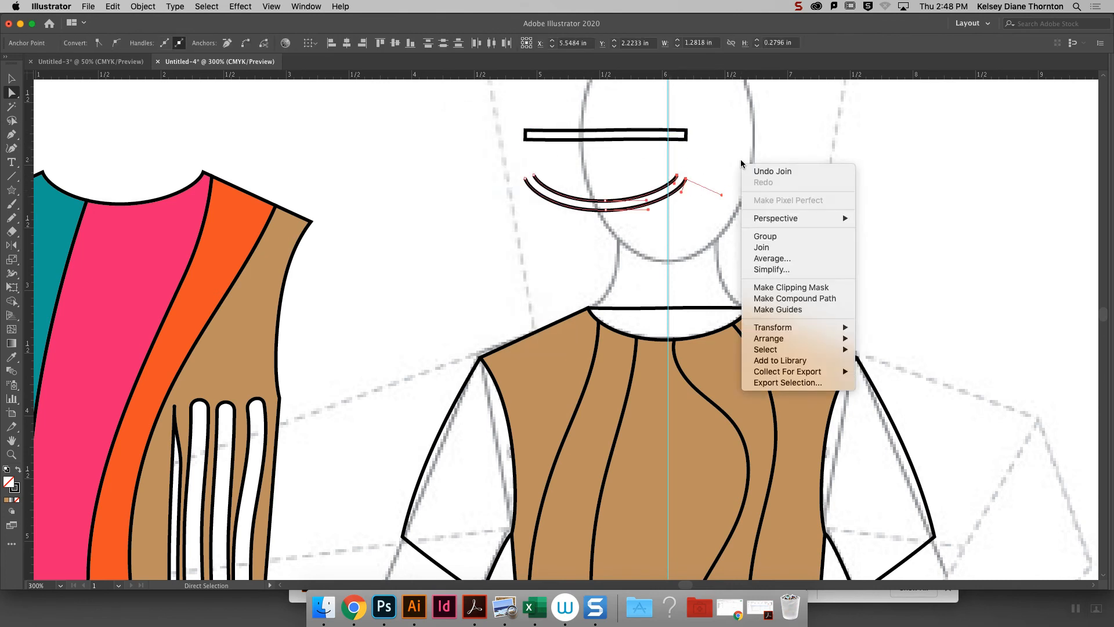
{"action": "left_click", "coordinate": [762, 247]}
{"action": "left_click_drag", "start_coordinate": [513, 159], "coordinate": [548, 185]}
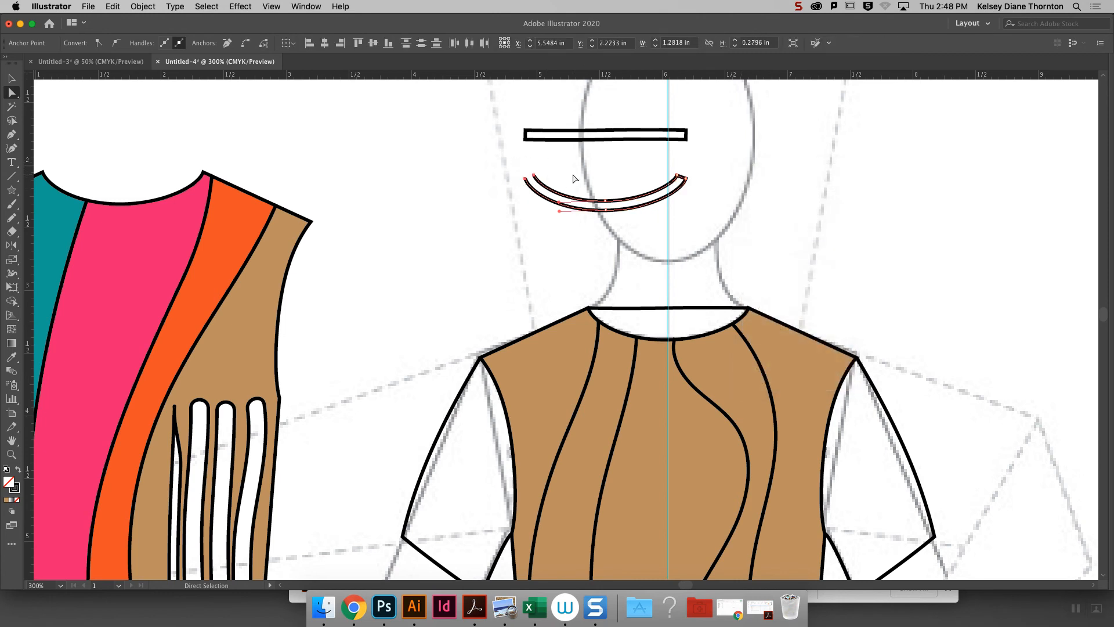
{"action": "right_click", "coordinate": [577, 178]}
{"action": "left_click", "coordinate": [618, 274]}
- Move the curved front neckband and the straight back neckband onto the neckline of the brown bodice
{"action": "left_click", "coordinate": [11, 78]}
{"action": "left_click_drag", "start_coordinate": [632, 200], "coordinate": [694, 330]}
{"action": "left_click", "coordinate": [726, 239]}
{"action": "left_click_drag", "start_coordinate": [622, 140], "coordinate": [686, 311]}
{"action": "left_click", "coordinate": [765, 252]}
- Lift the curved neckband off the bodice and place it back so its outer edge aligns exactly with the front neckline
{"action": "key", "text": "super+equal"}
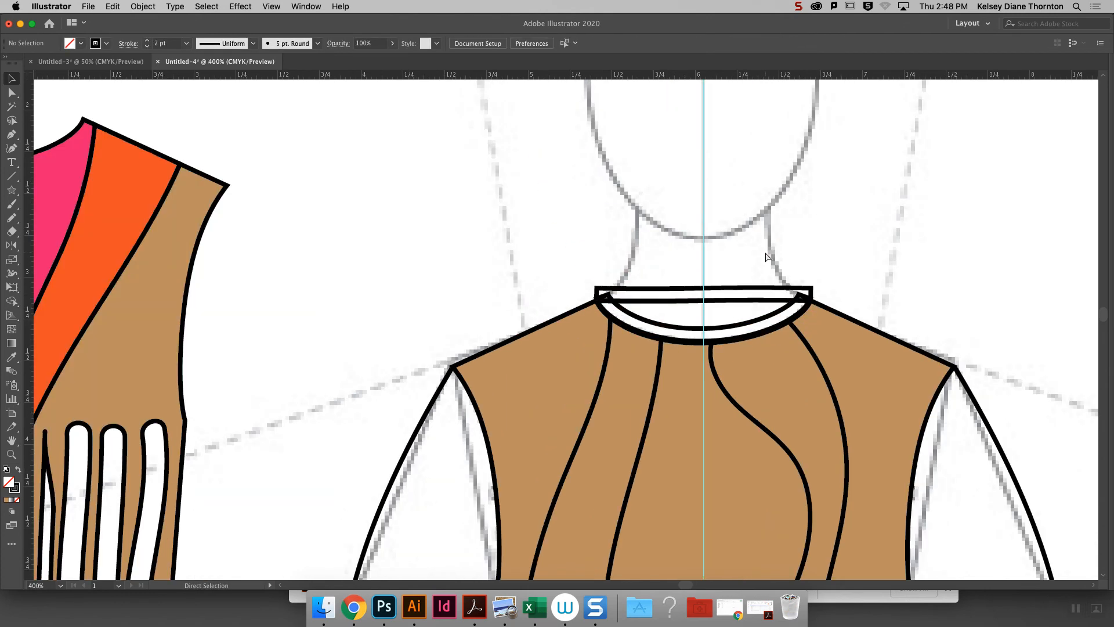
{"action": "key", "text": "super+equal"}
{"action": "key", "text": "super+equal"}
{"action": "left_click_drag", "start_coordinate": [836, 332], "coordinate": [820, 135]}
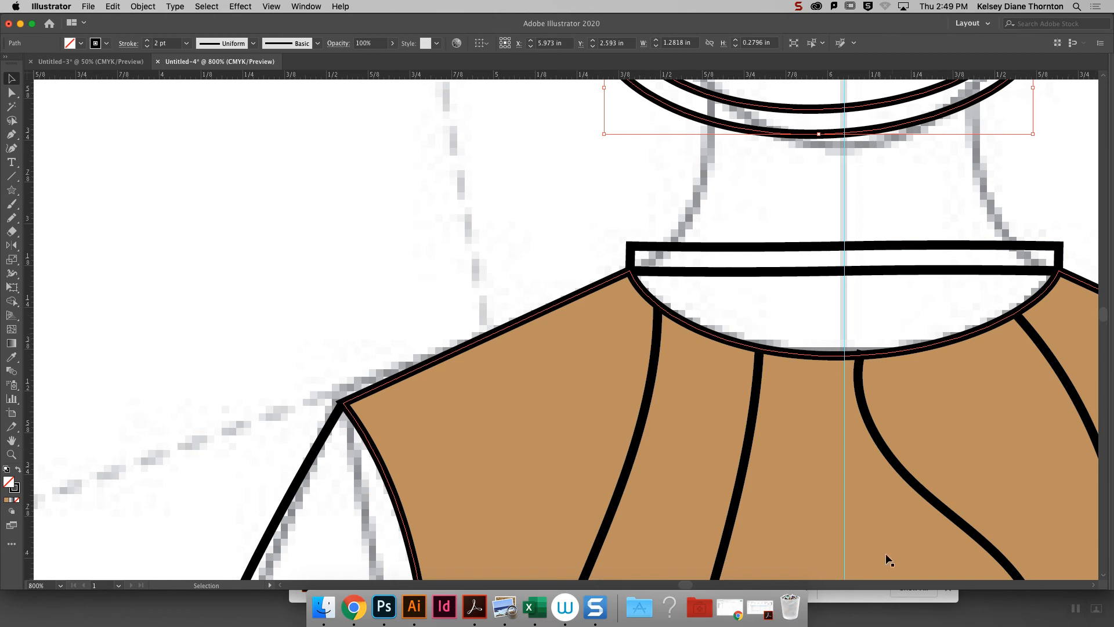
{"action": "left_click_drag", "start_coordinate": [689, 583], "coordinate": [693, 583]}
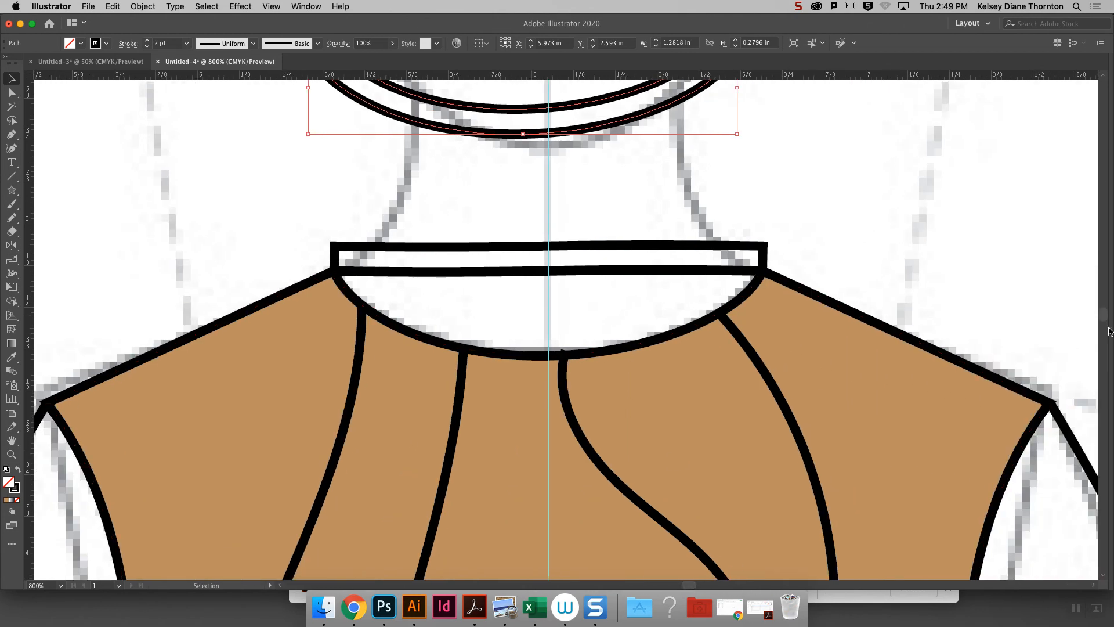
{"action": "left_click_drag", "start_coordinate": [1103, 318], "coordinate": [1105, 316]}
{"action": "left_click", "coordinate": [744, 241]}
{"action": "left_click_drag", "start_coordinate": [740, 239], "coordinate": [761, 462]}
{"action": "left_click", "coordinate": [687, 437]}
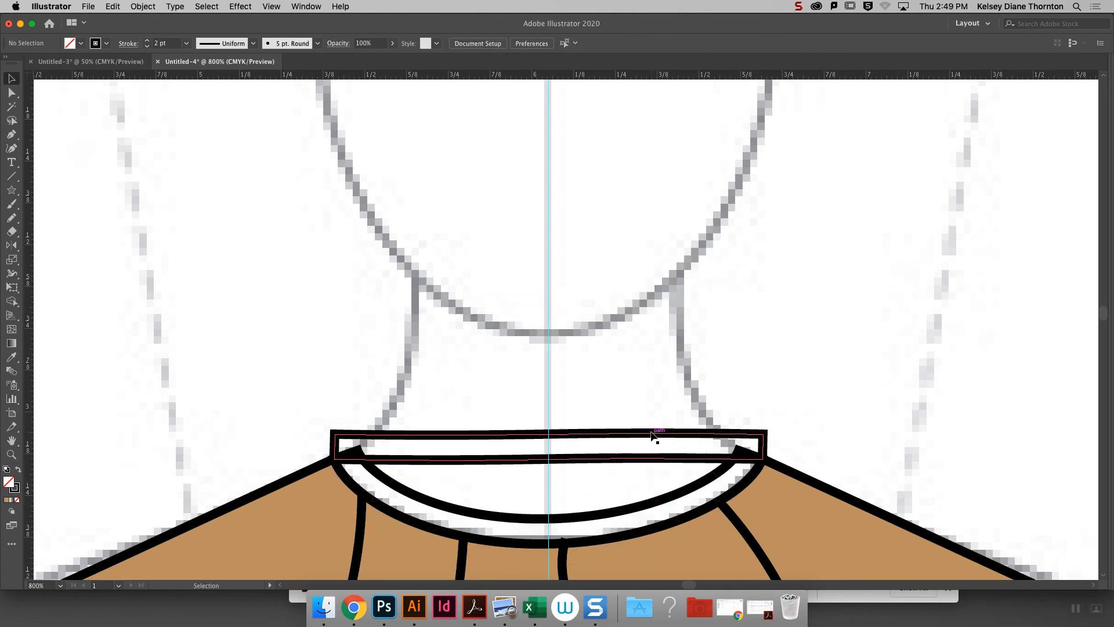
- Lift the straight neckband off the bodice and place it back with its lower corners on the shoulder neck points
{"action": "left_click_drag", "start_coordinate": [723, 433], "coordinate": [715, 273]}
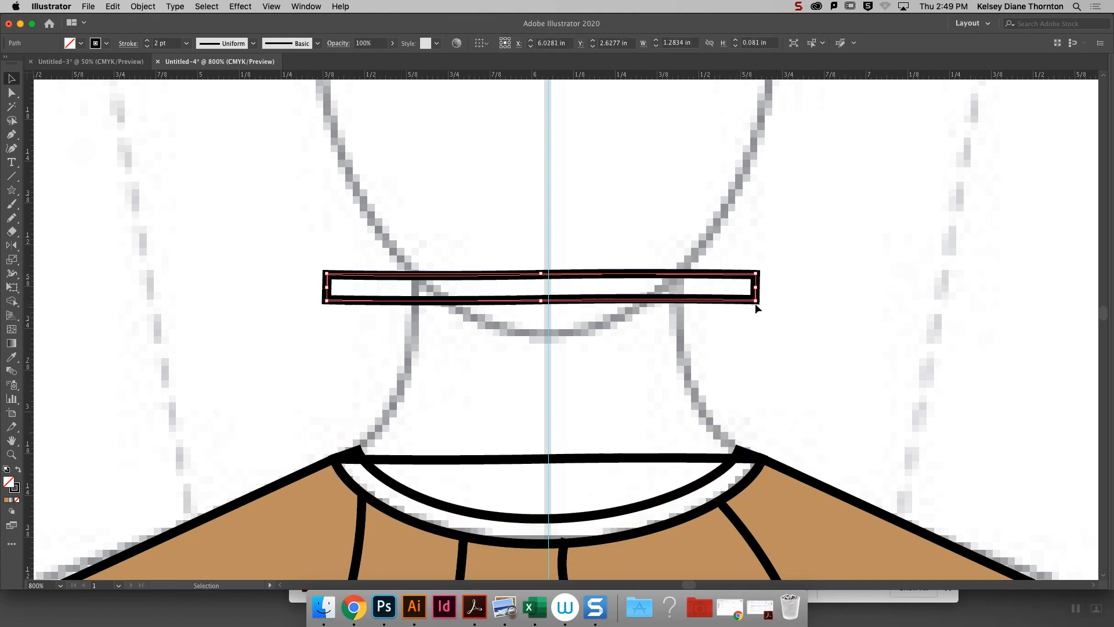
{"action": "left_click", "coordinate": [736, 330]}
{"action": "left_click_drag", "start_coordinate": [756, 302], "coordinate": [765, 459]}
{"action": "left_click", "coordinate": [801, 406]}
- Move the curved neckband's inner end points onto the straight neckband's upper corners and adjust the curve at the ends
{"action": "key", "text": "a"}
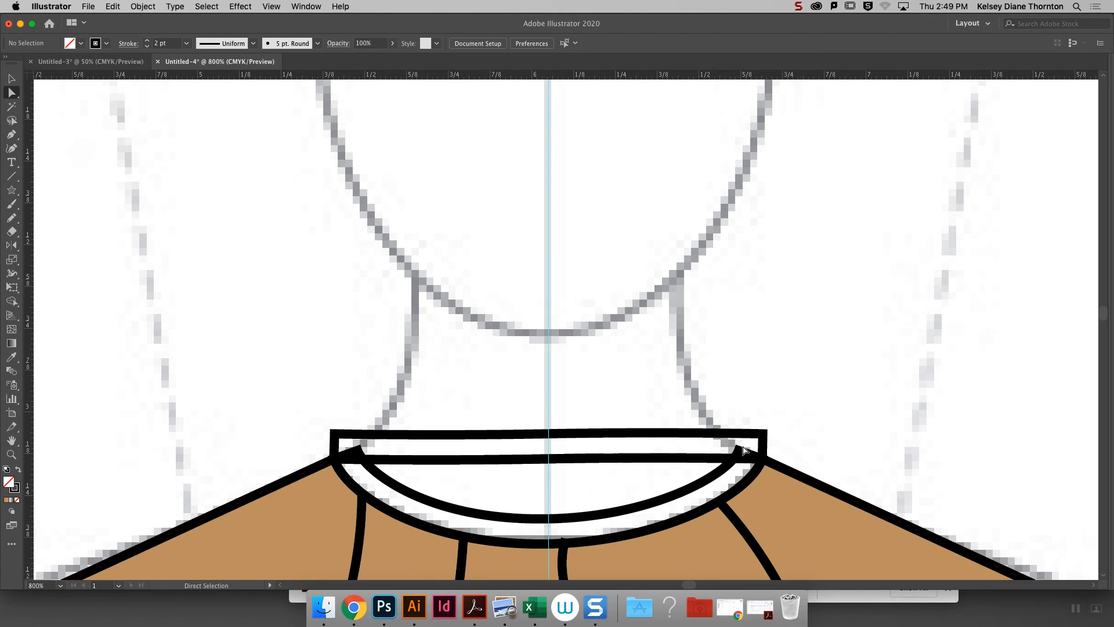
{"action": "left_click_drag", "start_coordinate": [739, 455], "coordinate": [761, 437]}
{"action": "mouse_move", "coordinate": [368, 454]}
{"action": "left_mouse_down"}
{"action": "mouse_move", "coordinate": [335, 434]}
{"action": "mouse_move", "coordinate": [348, 451]}
{"action": "left_mouse_up"}
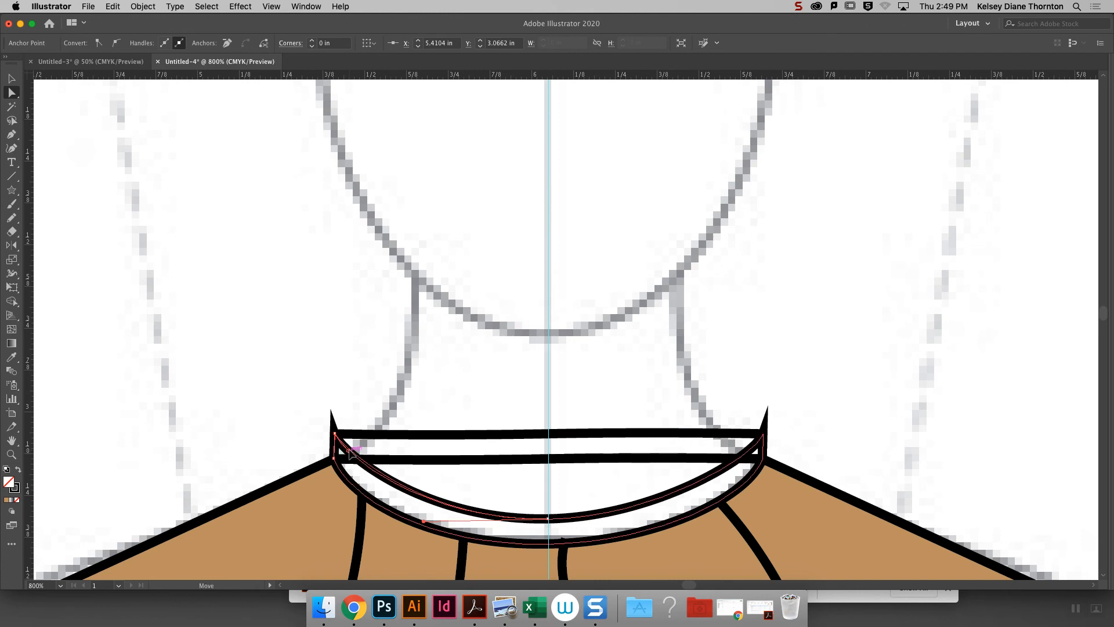
{"action": "left_click", "coordinate": [762, 435]}
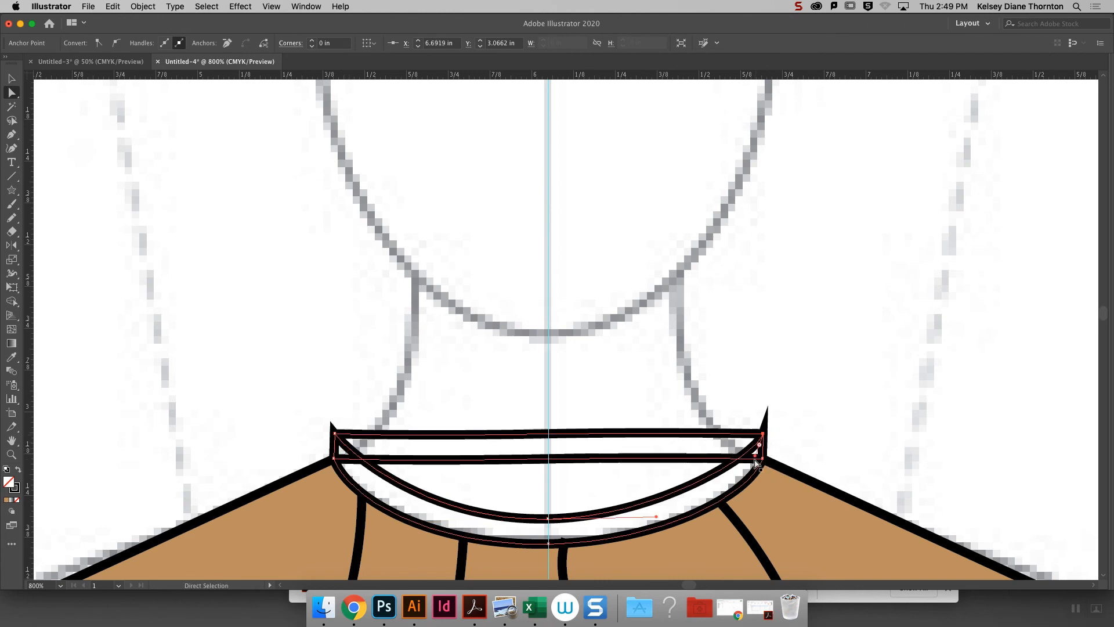
{"action": "left_click_drag", "start_coordinate": [753, 454], "coordinate": [747, 448]}
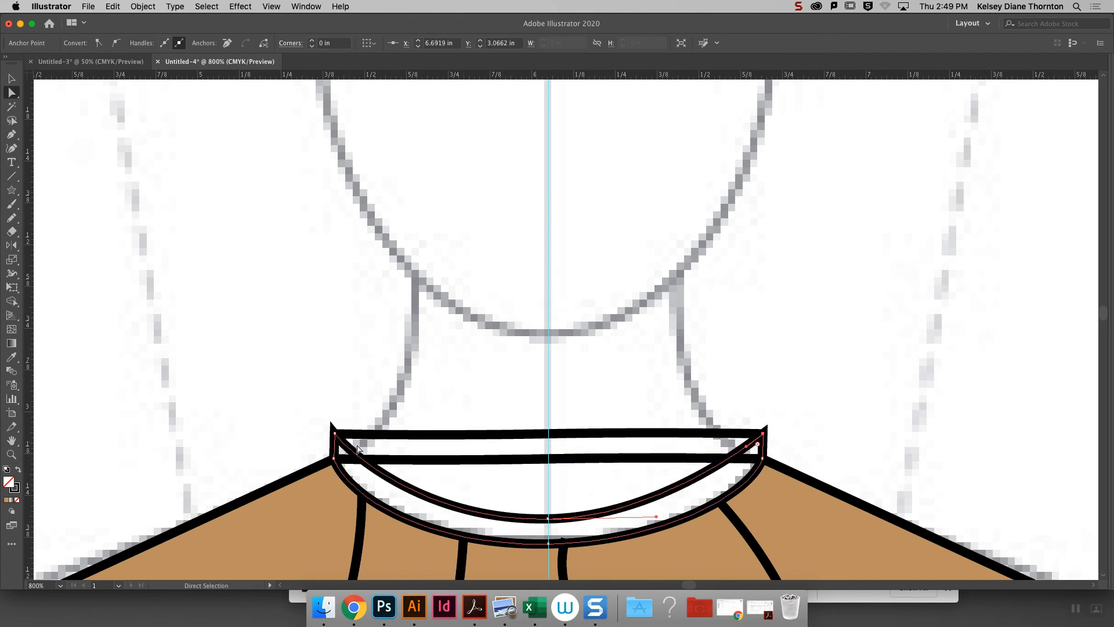
{"action": "left_click", "coordinate": [490, 347]}
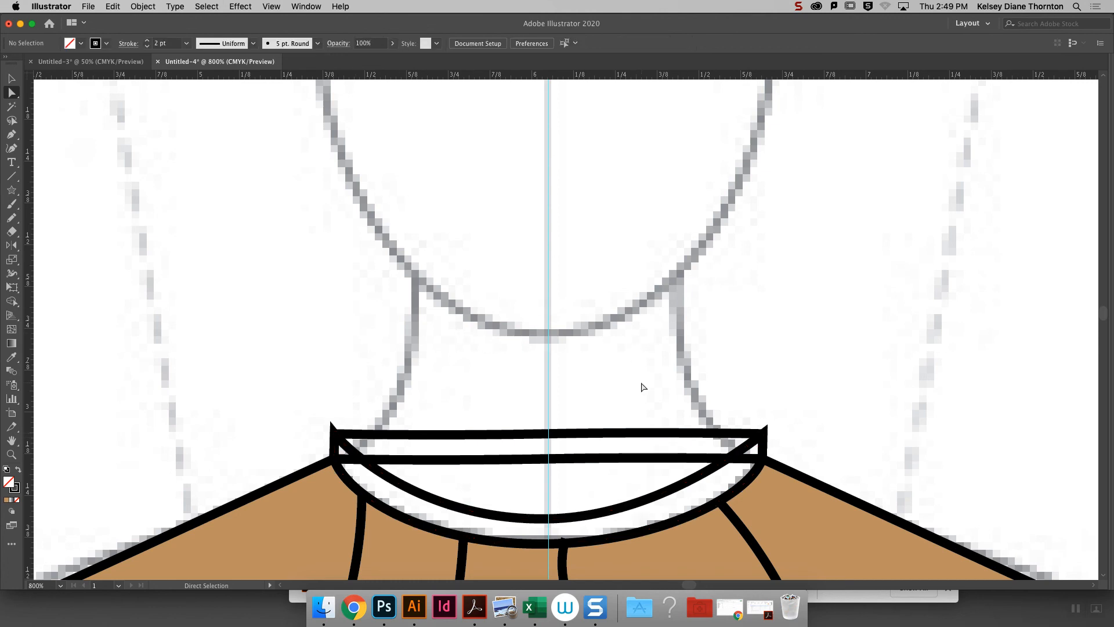
- Move the left ends of the straight back neckline and the neckband's lower edge inward onto the front neckband's inner curve
{"action": "key", "text": "super+minus"}
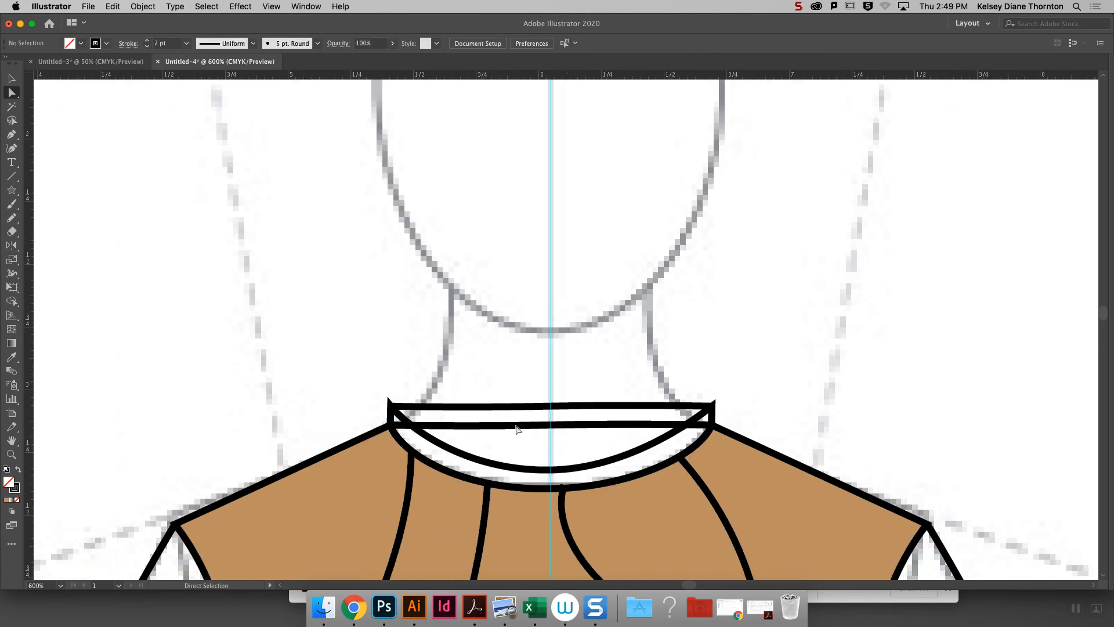
{"action": "left_click", "coordinate": [509, 426]}
{"action": "left_click", "coordinate": [393, 427]}
{"action": "left_click_drag", "start_coordinate": [390, 425], "coordinate": [410, 426]}
{"action": "left_click", "coordinate": [402, 425]}
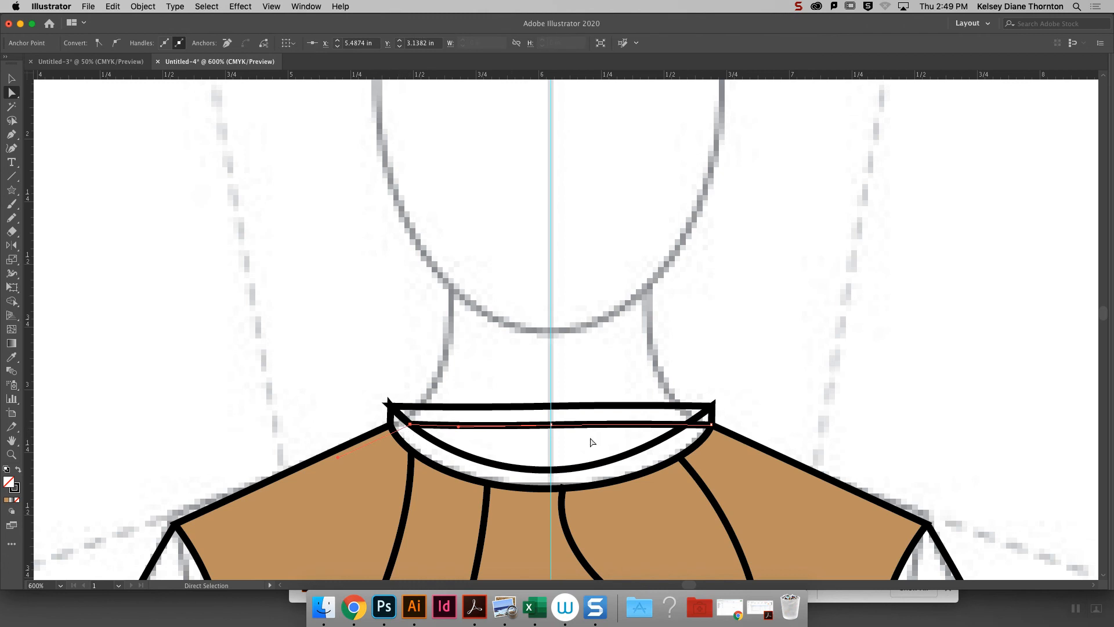
- Adjust the lower right corner of the straight neckband inward to meet the front neckband's inner curve
{"action": "mouse_move", "coordinate": [712, 424]}
{"action": "left_mouse_down"}
{"action": "mouse_move", "coordinate": [683, 426]}
{"action": "mouse_move", "coordinate": [711, 425]}
{"action": "left_mouse_up"}
{"action": "key", "text": "super+z"}
{"action": "left_click", "coordinate": [728, 417]}
{"action": "left_click", "coordinate": [707, 426]}
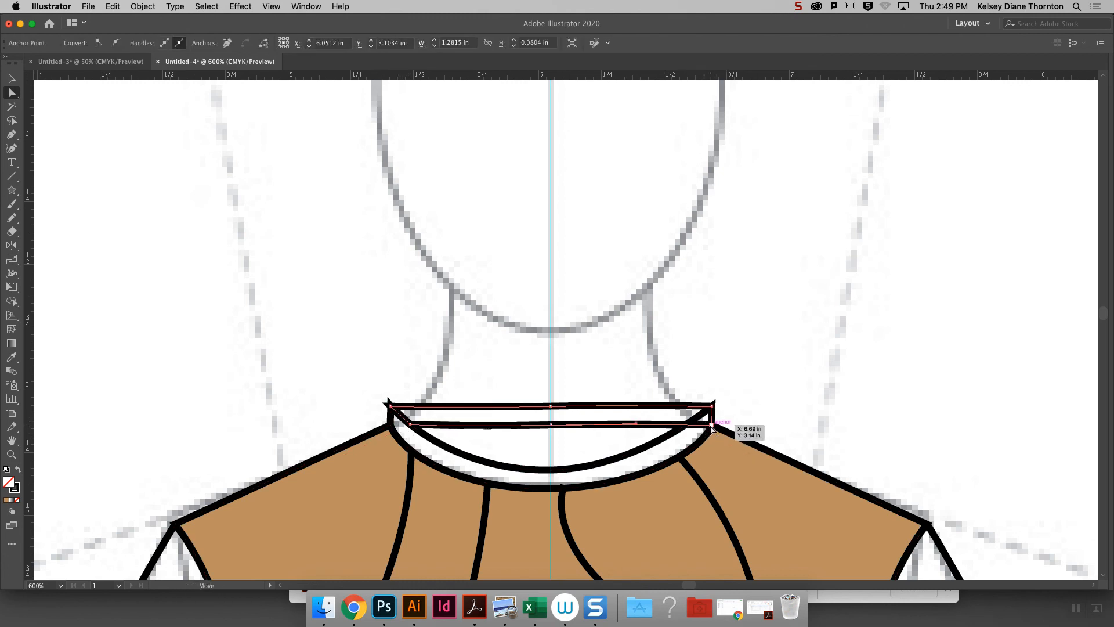
{"action": "left_click", "coordinate": [766, 386]}
{"action": "left_click", "coordinate": [410, 428]}
- Move the upper corners of both neckbands slightly inward at each side, about 0.04 in, so the band ends slant inward
{"action": "key", "text": "super+minus"}
{"action": "key", "text": "super+minus"}
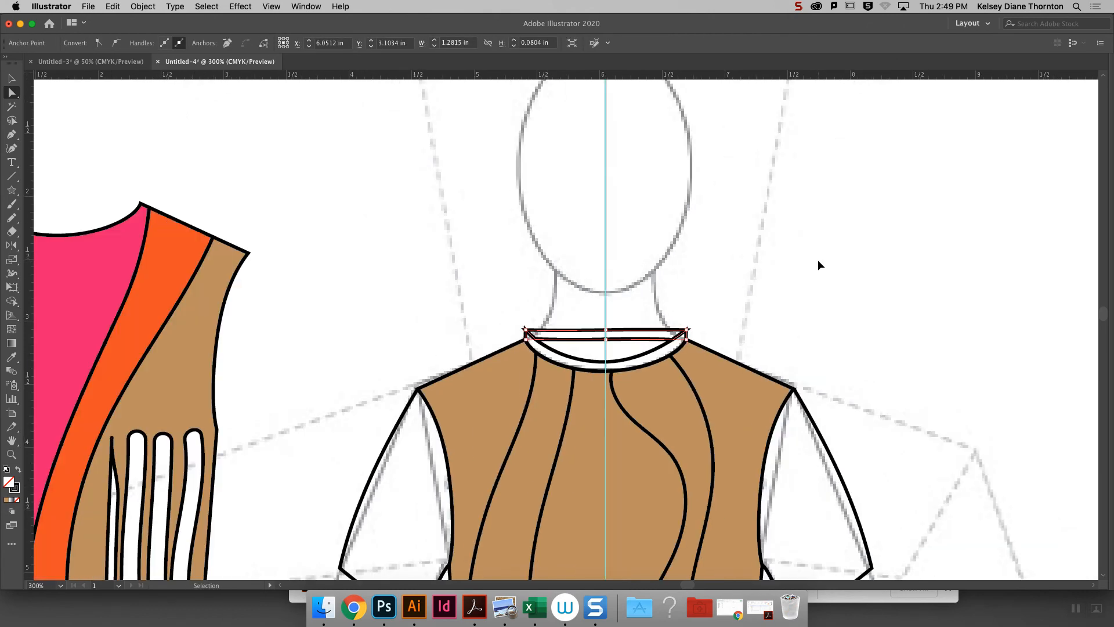
{"action": "key", "text": "super+plus"}
{"action": "left_click", "coordinate": [821, 266]}
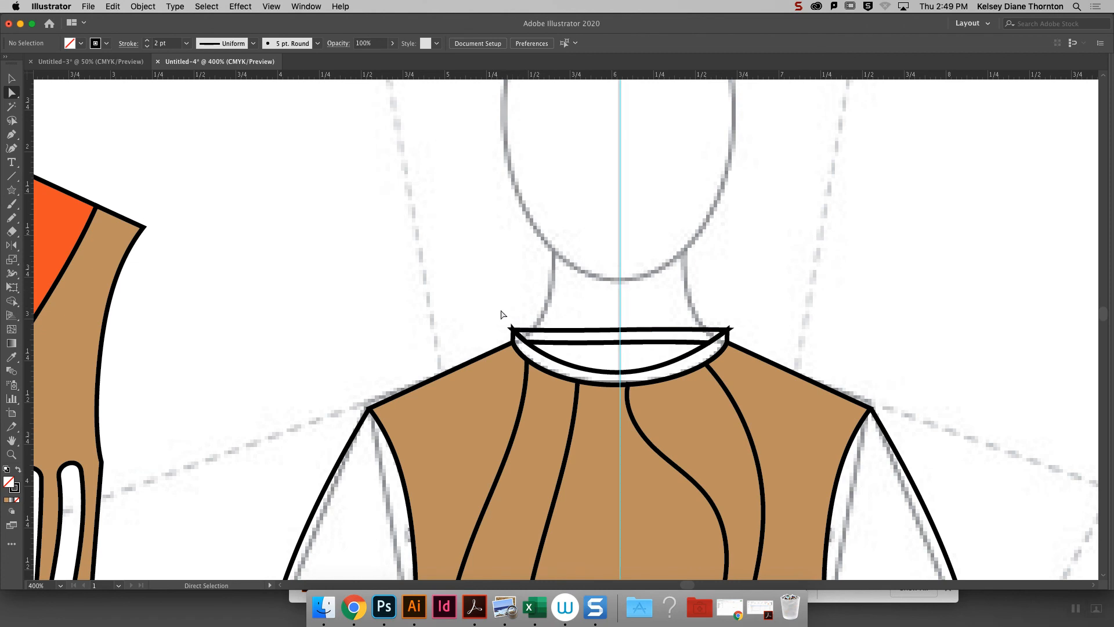
{"action": "left_click", "coordinate": [513, 330]}
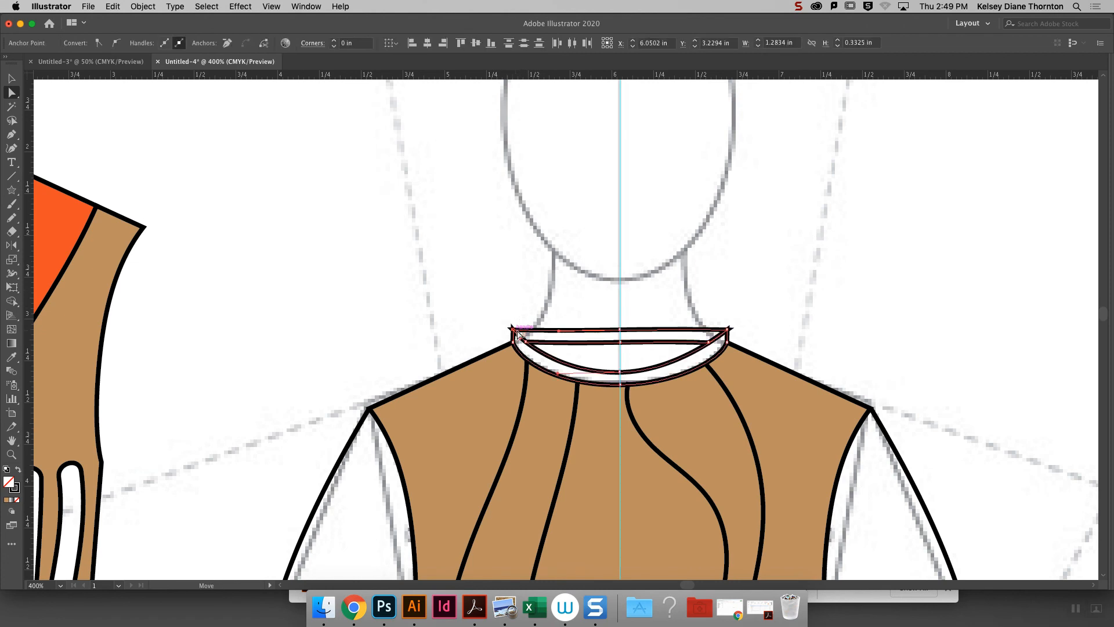
{"action": "left_click_drag", "start_coordinate": [516, 335], "coordinate": [530, 346]}
{"action": "left_click", "coordinate": [530, 307]}
{"action": "left_click", "coordinate": [513, 330]}
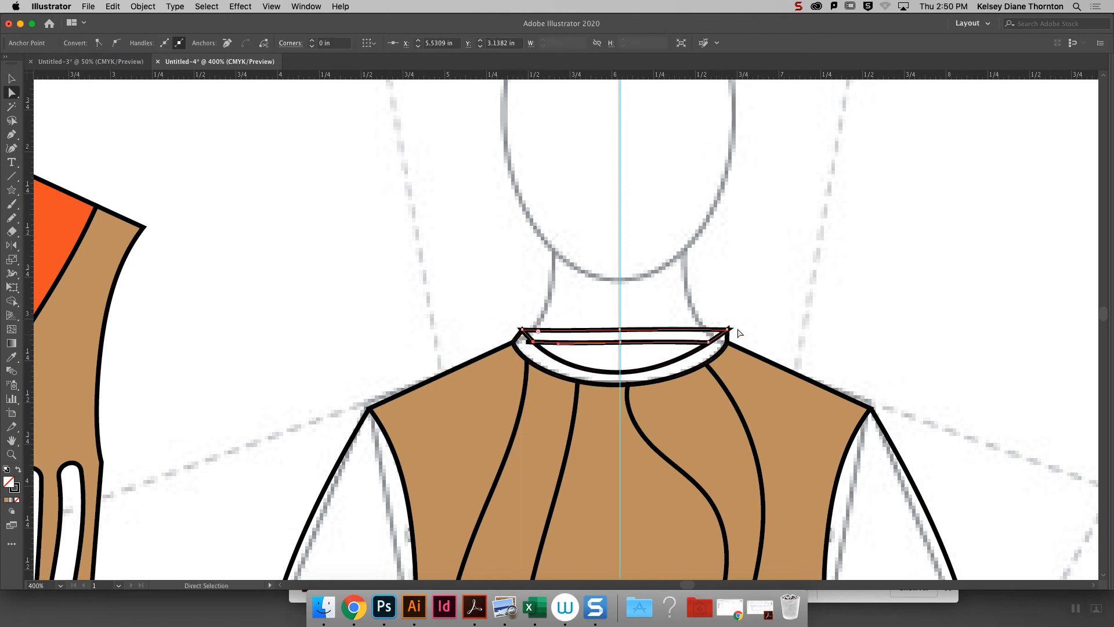
{"action": "left_click", "coordinate": [738, 333]}
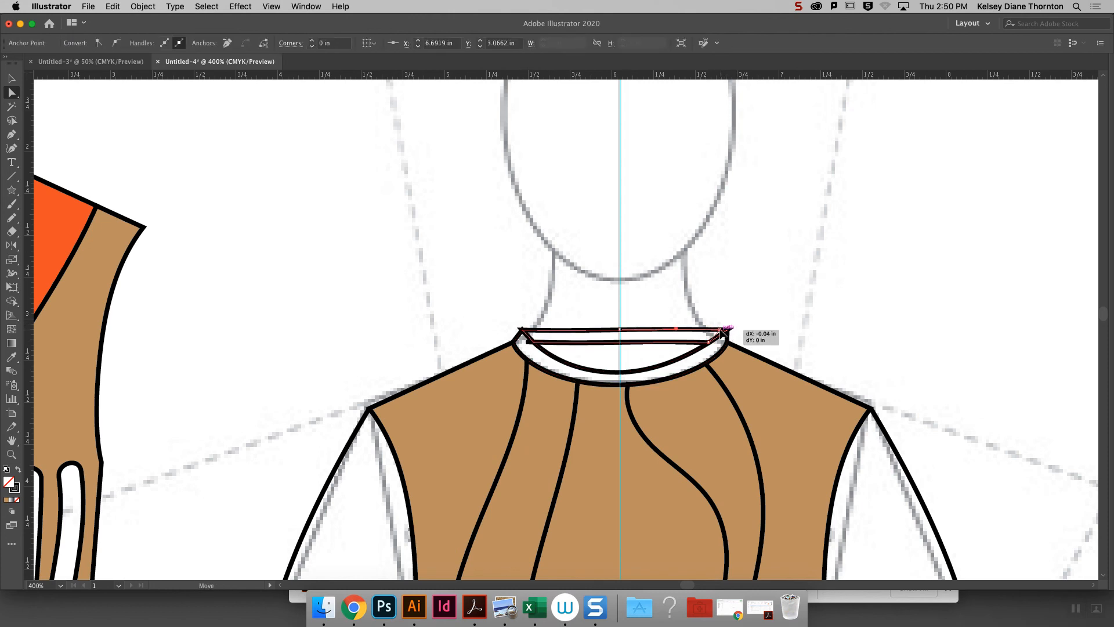
{"action": "left_click", "coordinate": [728, 332]}
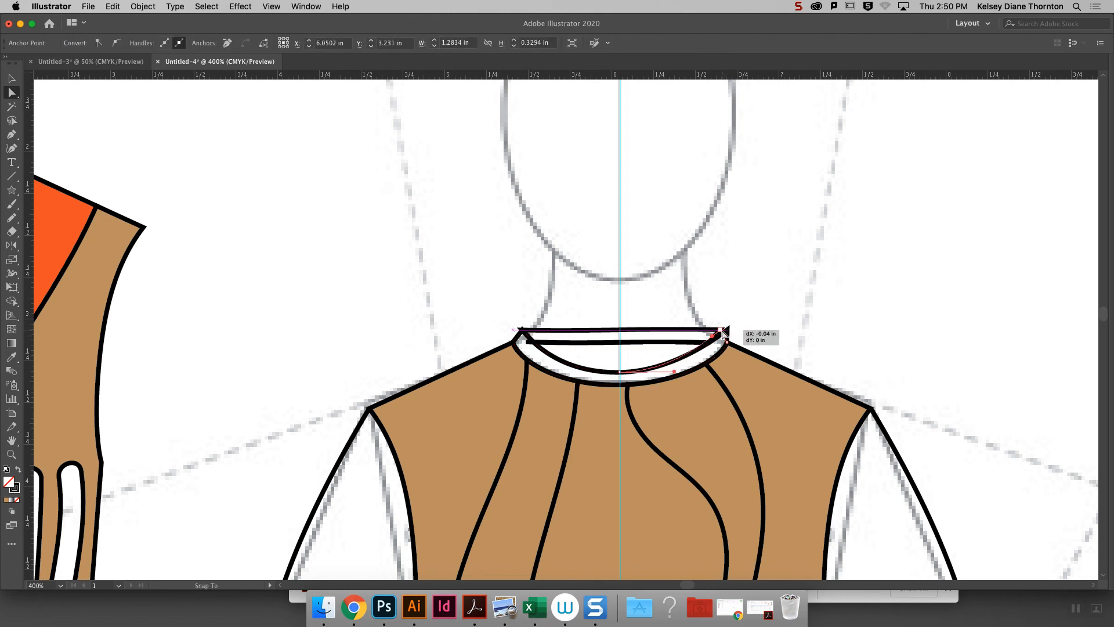
{"action": "left_click", "coordinate": [743, 316]}
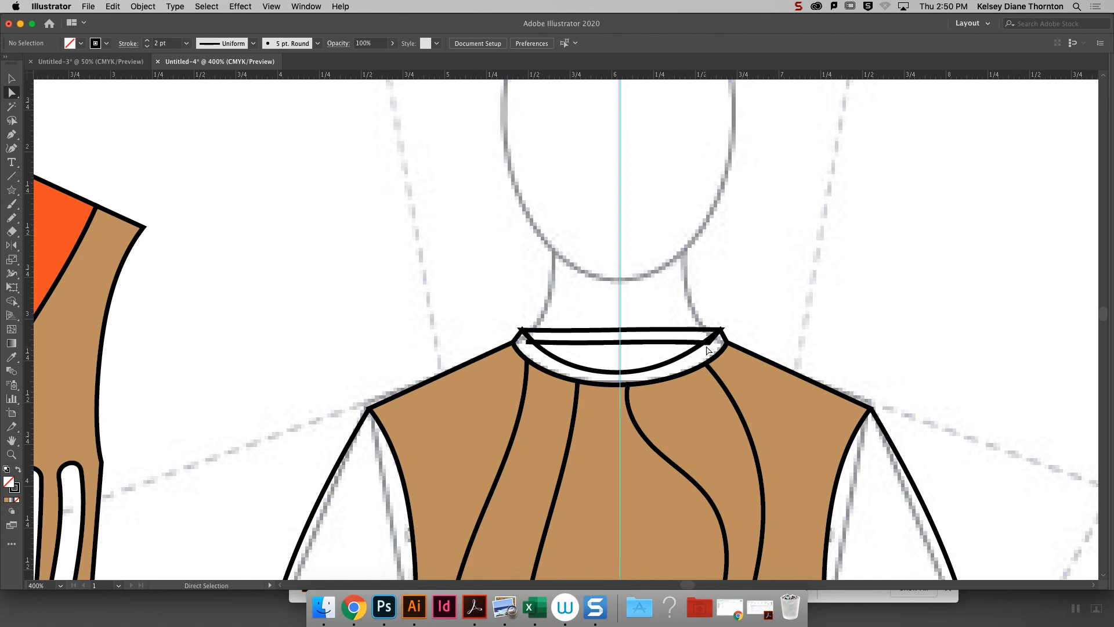
- Pull both ends of the straight back neckline inside the front neckband and adjust the midpoint of its inner curve
{"action": "left_click_drag", "start_coordinate": [708, 343], "coordinate": [705, 345]}
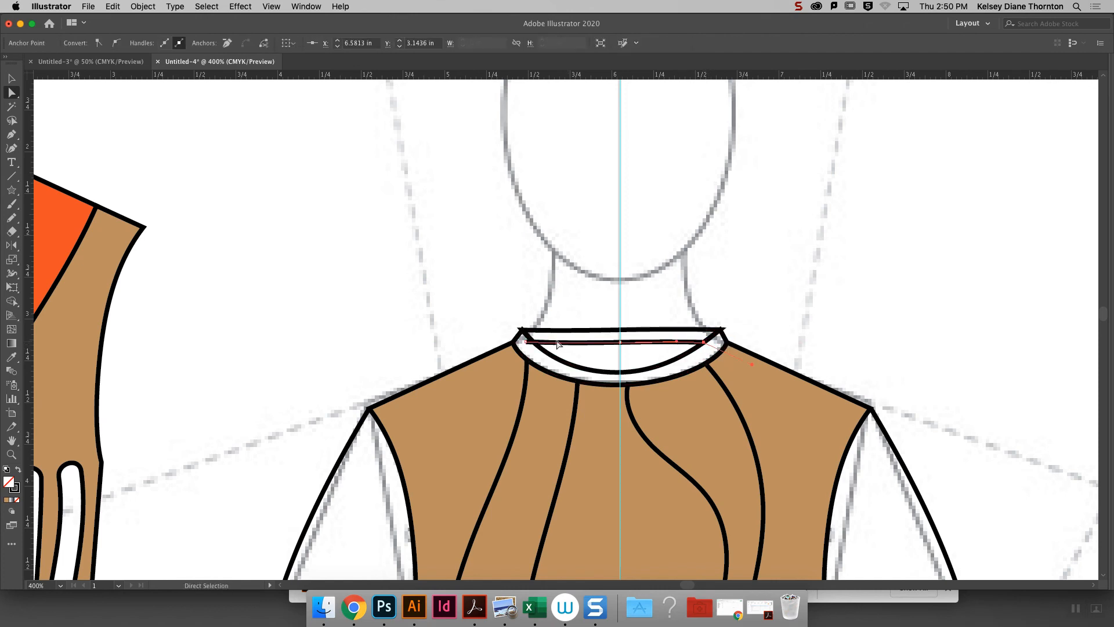
{"action": "left_click_drag", "start_coordinate": [525, 343], "coordinate": [533, 345]}
{"action": "left_click_drag", "start_coordinate": [620, 374], "coordinate": [620, 373]}
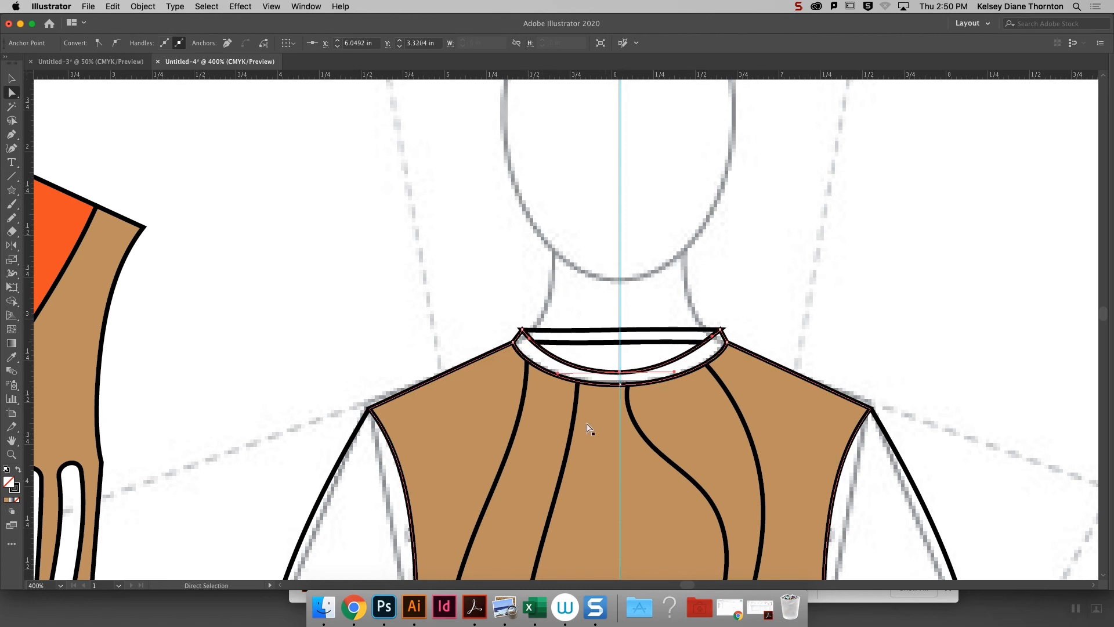
{"action": "left_click", "coordinate": [898, 344]}
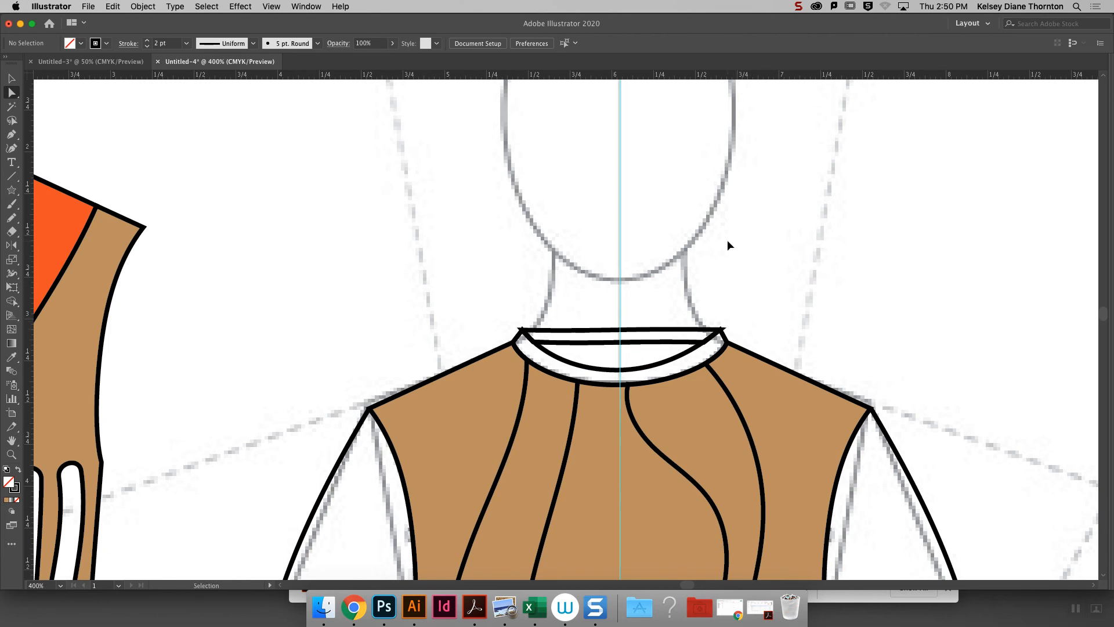
- Nudge the midpoint of the front neckband's inner curve up to Y 3.2927 in
{"action": "key", "text": "super+minus"}
{"action": "key", "text": "super+minus"}
{"action": "key", "text": "super+minus"}
{"action": "key", "text": "super+minus"}
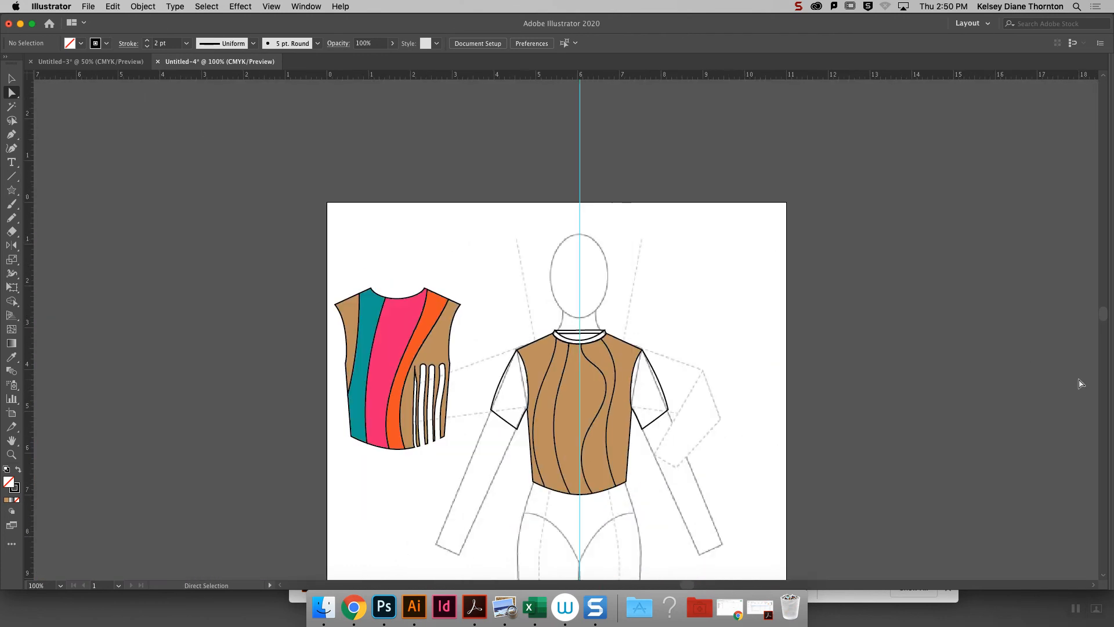
{"action": "scroll", "coordinate": [1100, 313], "scroll_direction": "down", "scroll_amount": 2}
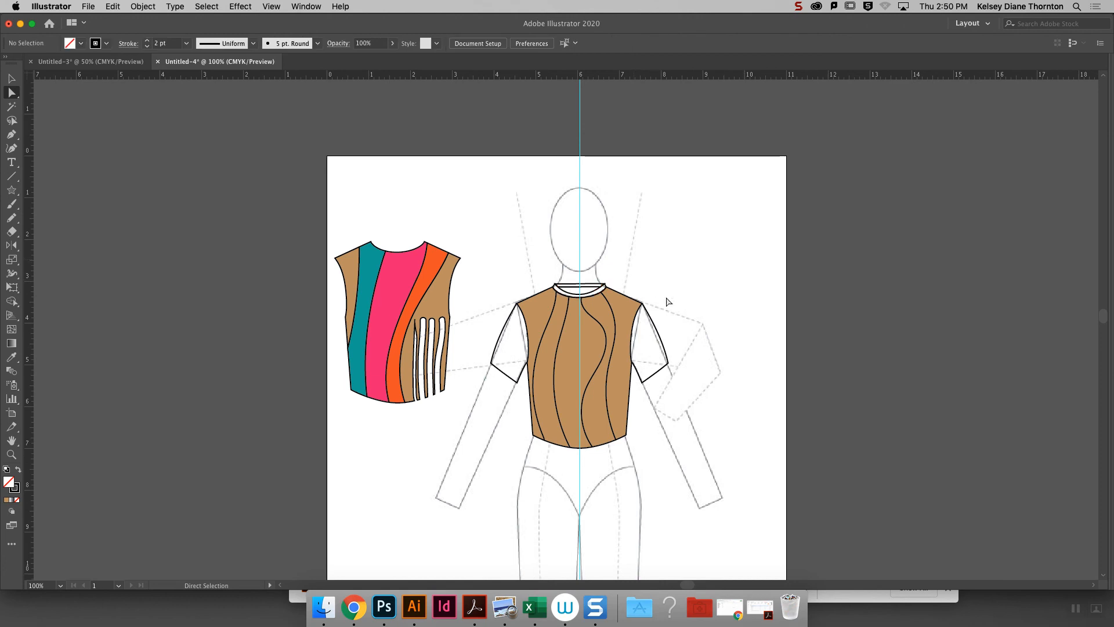
{"action": "key", "text": "super+plus"}
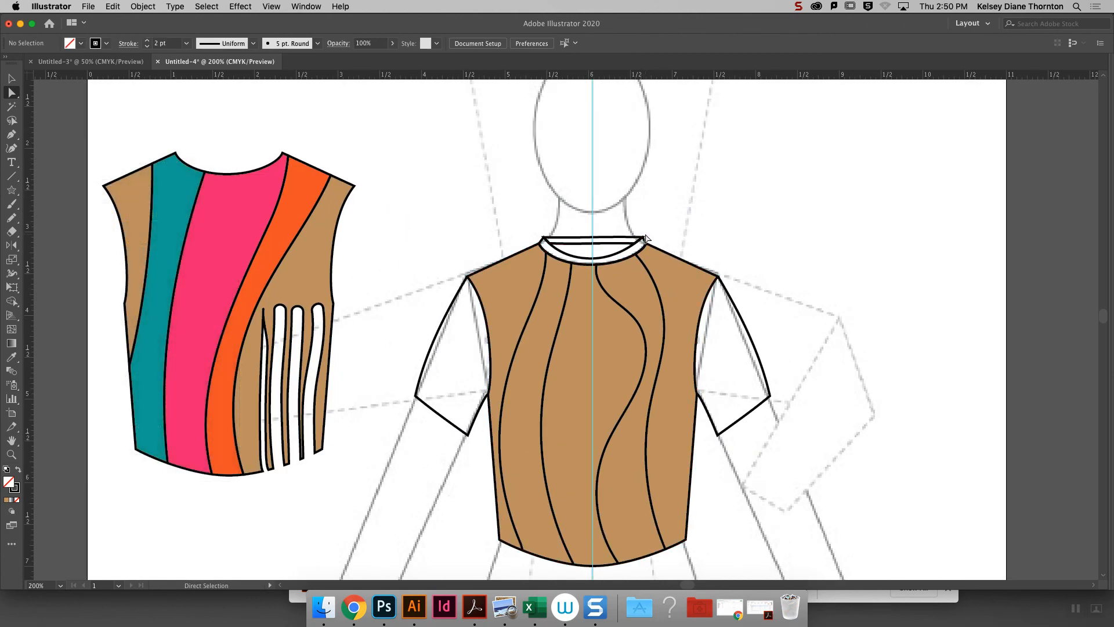
{"action": "left_click", "coordinate": [590, 263]}
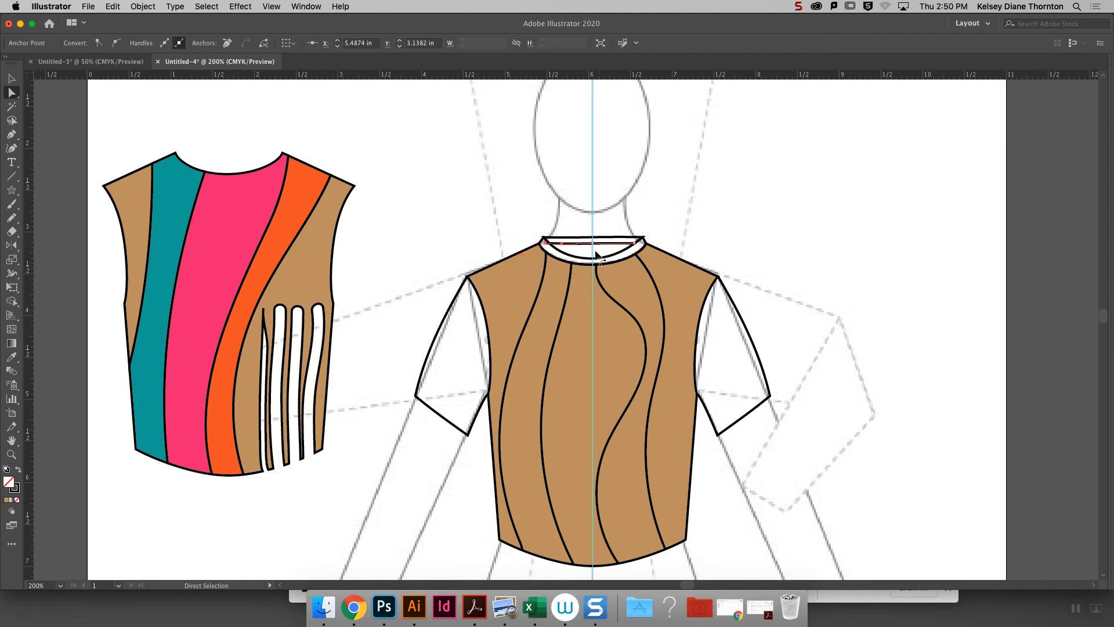
{"action": "left_click", "coordinate": [593, 258]}
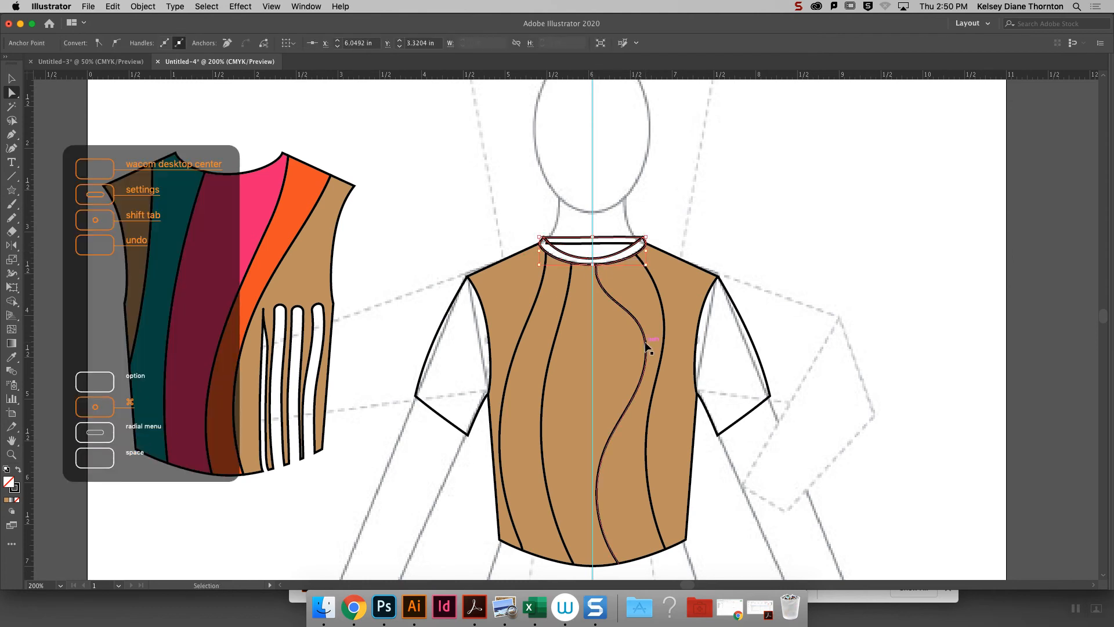
{"action": "key", "text": "Up"}
{"action": "key", "text": "Up"}
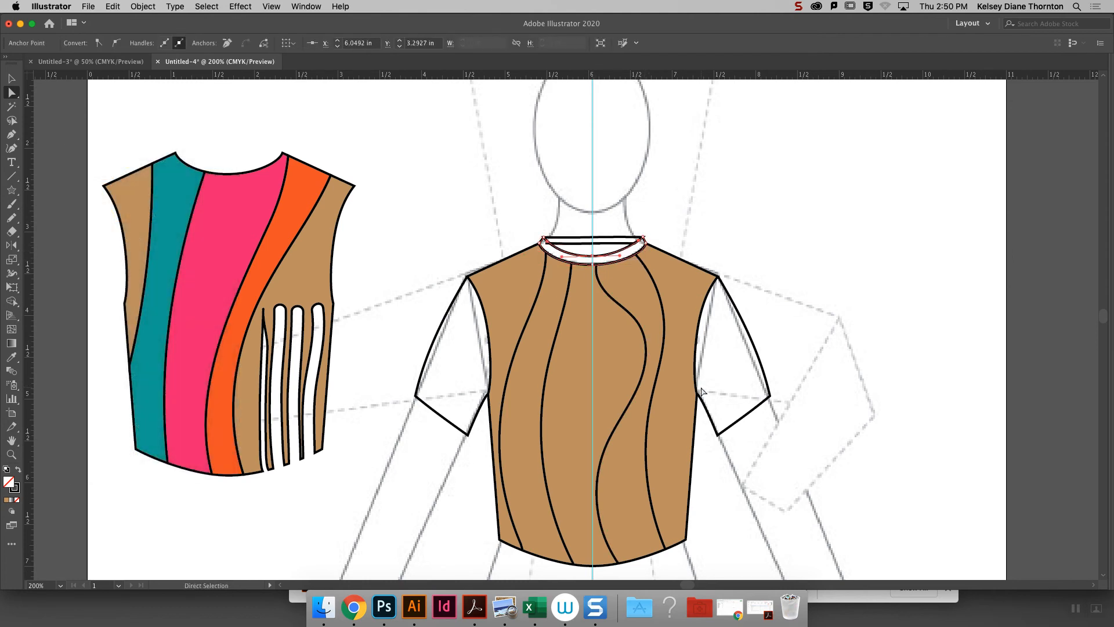
- Pull the left end of the back neckband's lower edge slightly inward along the front neckband's inner curve
{"action": "left_click", "coordinate": [775, 250]}
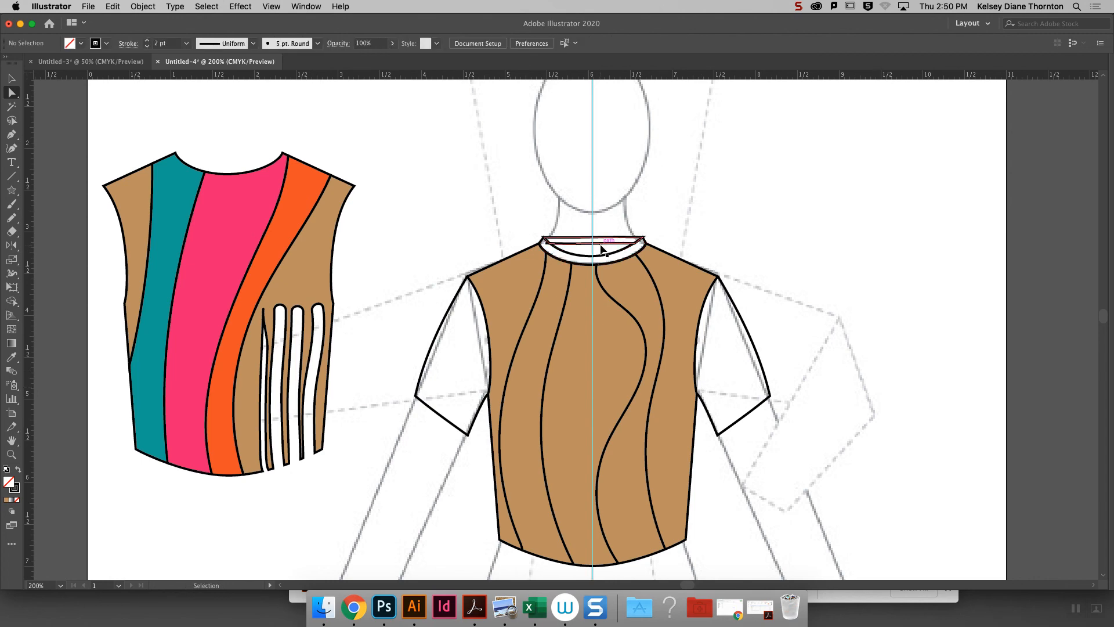
{"action": "key", "text": "super+equal"}
{"action": "key", "text": "super+equal"}
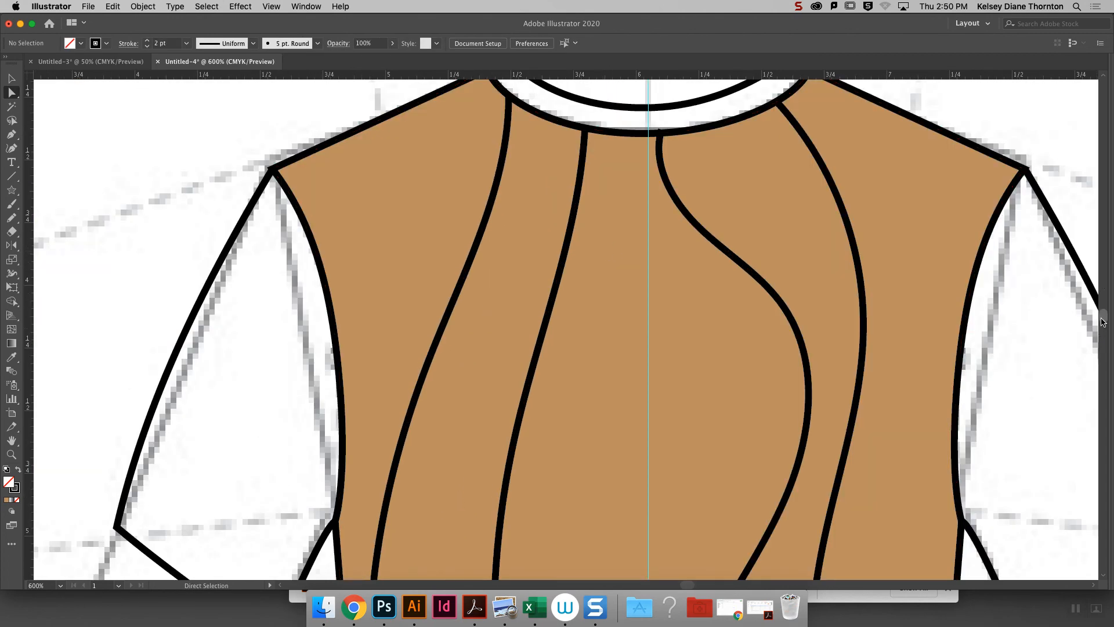
{"action": "scroll", "coordinate": [1103, 322], "scroll_direction": "up", "scroll_amount": 2}
{"action": "scroll", "coordinate": [1102, 322], "scroll_direction": "up", "scroll_amount": 10}
{"action": "left_click_drag", "start_coordinate": [509, 286], "coordinate": [518, 285]}
{"action": "left_click", "coordinate": [679, 194]}
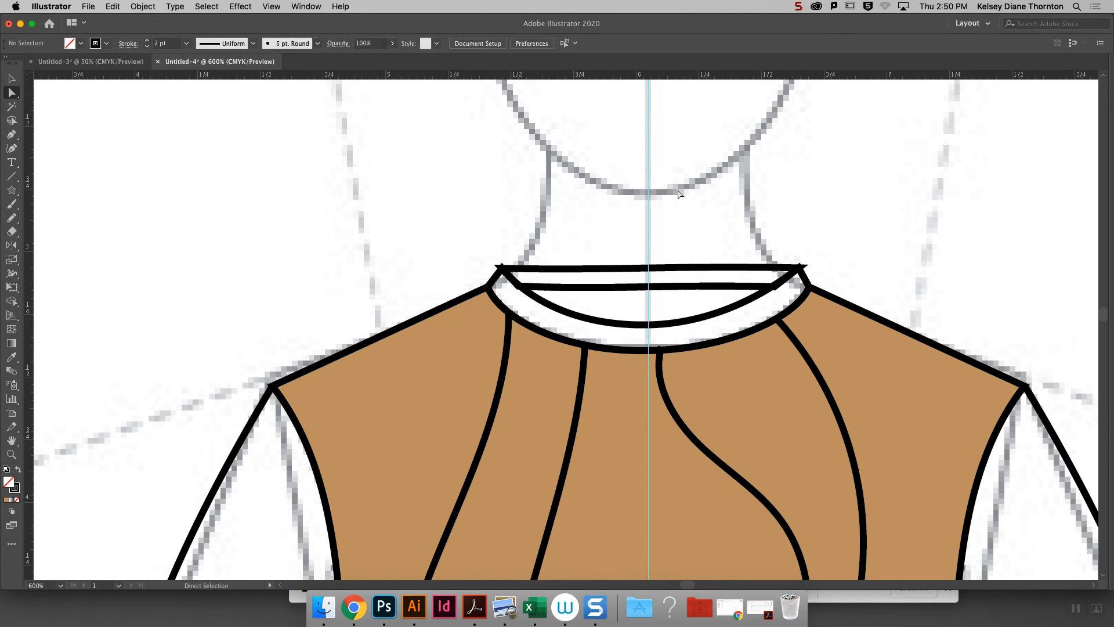
- Duplicate the bodice's bottom hem curve in place, remove its fill, and nudge the copy up about 0.08 in
{"action": "key", "text": "super+minus"}
{"action": "key", "text": "super+minus"}
{"action": "key", "text": "super+minus"}
{"action": "key", "text": "super+minus"}
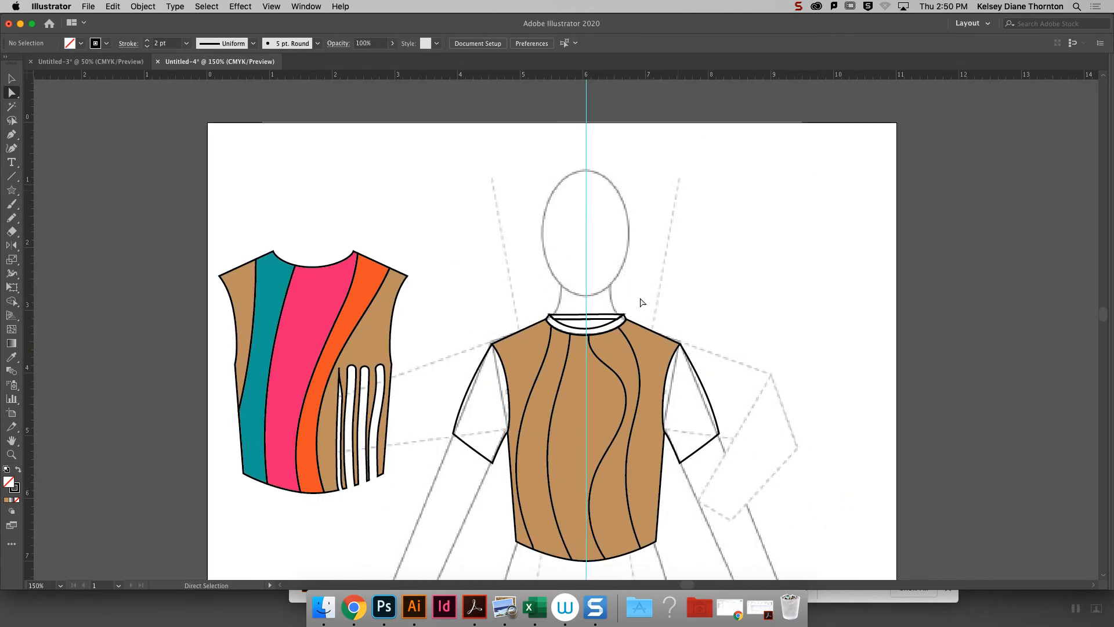
{"action": "scroll", "coordinate": [1106, 321], "scroll_direction": "down", "scroll_amount": 6}
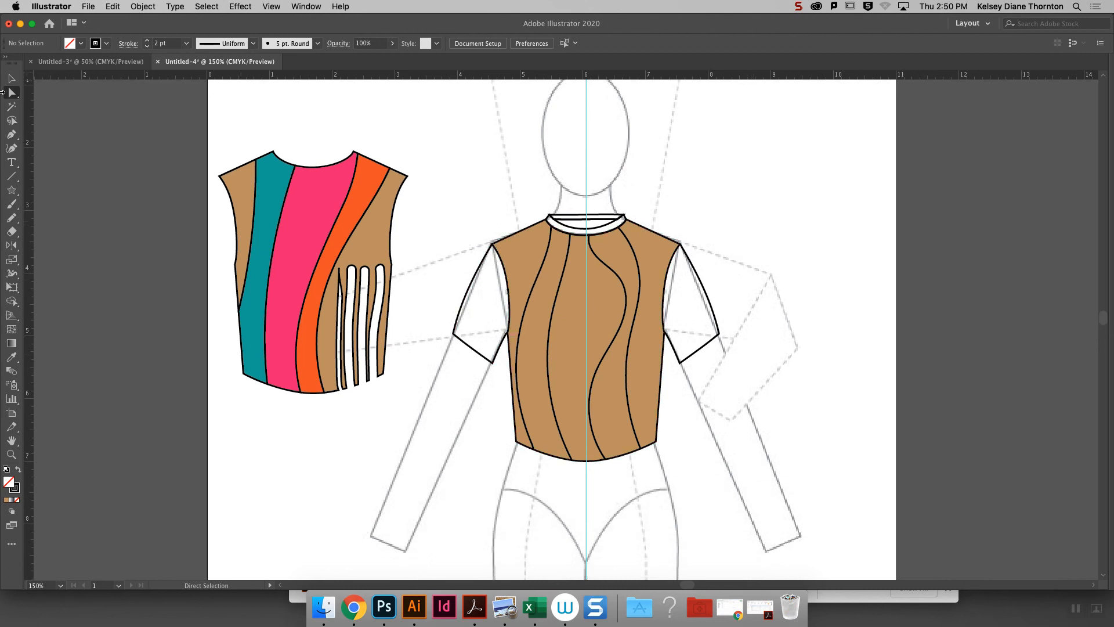
{"action": "left_click", "coordinate": [582, 461]}
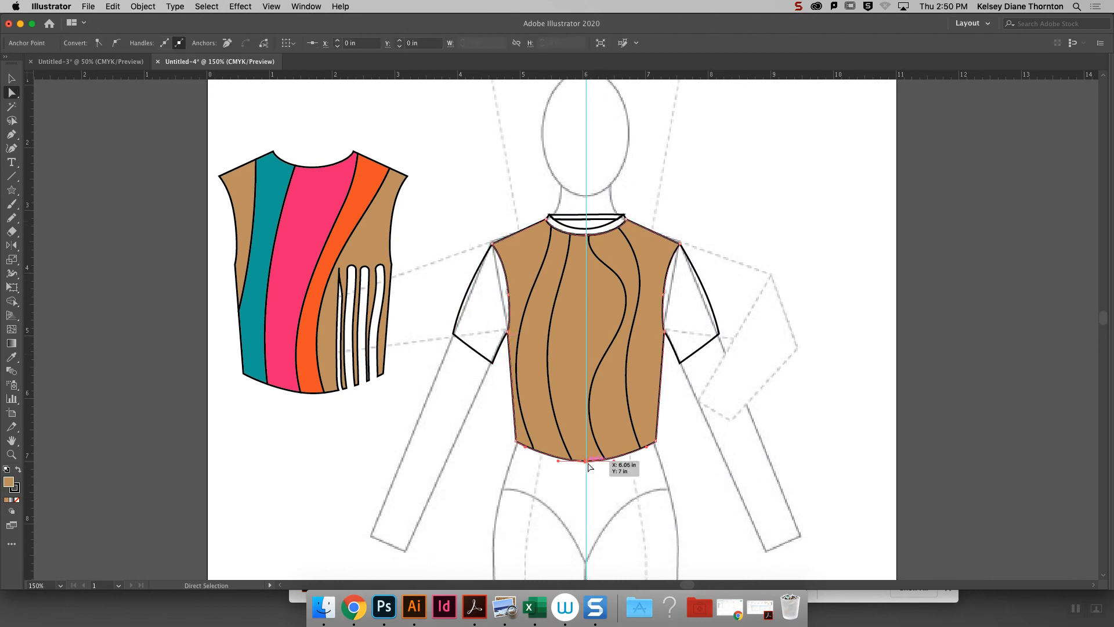
{"action": "key", "text": "super"}
{"action": "key", "text": "super"}
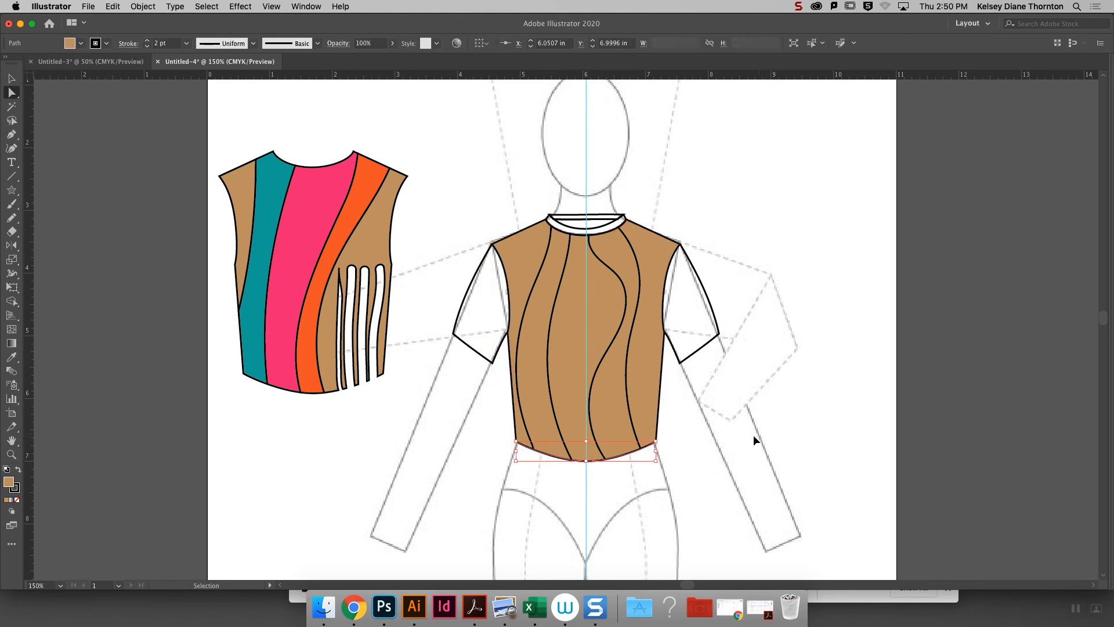
{"action": "left_click", "coordinate": [17, 500]}
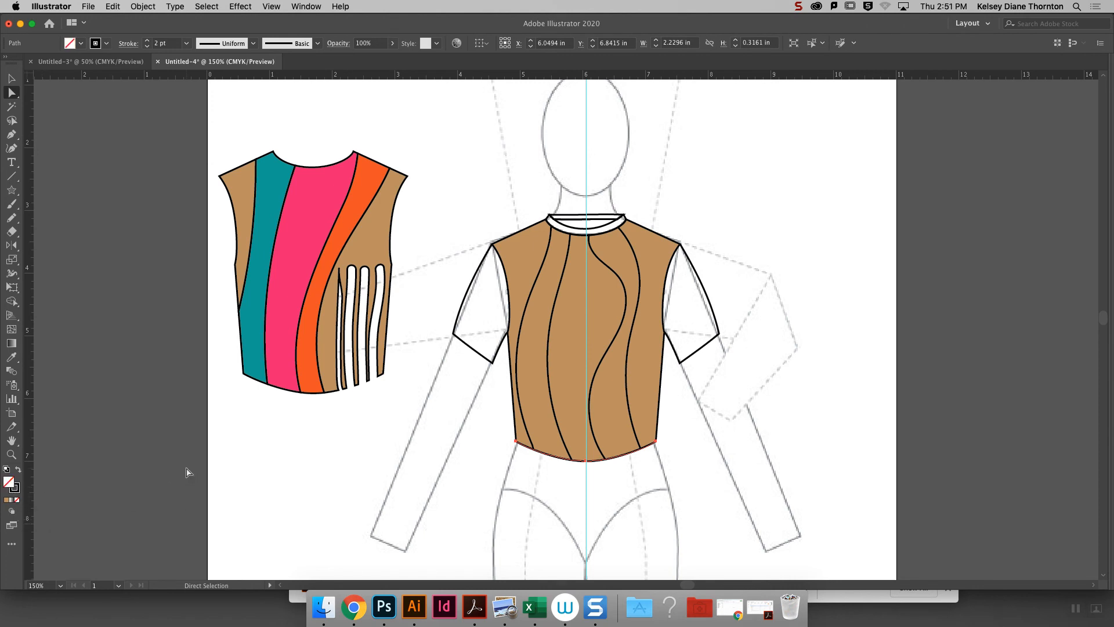
{"action": "key", "text": "Up"}
{"action": "key", "text": "Up"}
{"action": "key", "text": "Up"}
{"action": "key", "text": "Up"}
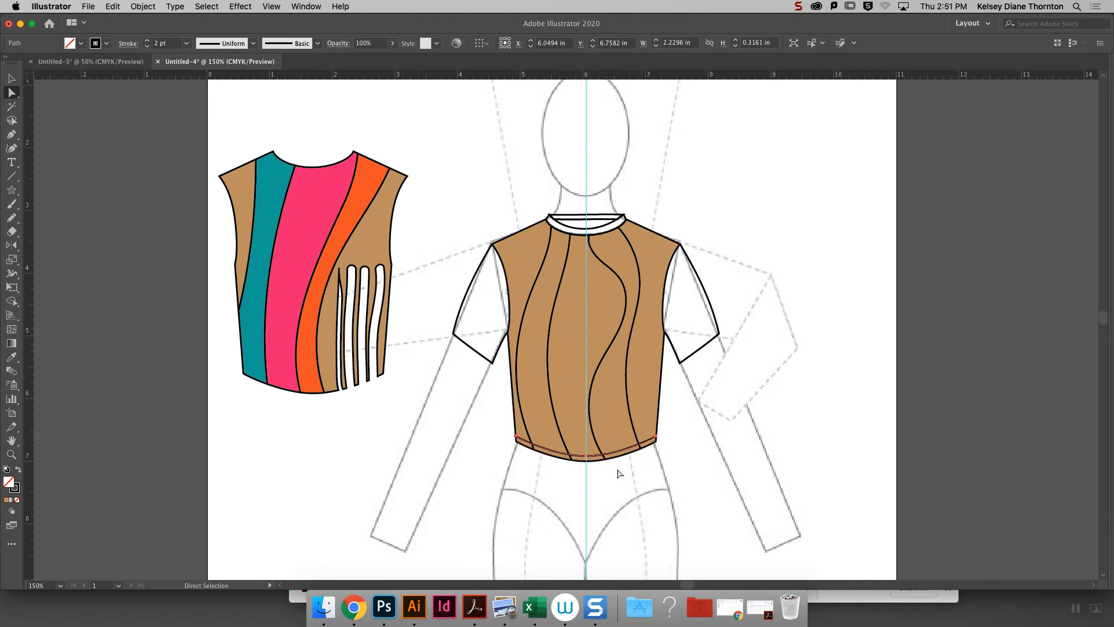
- Duplicate the right-hand sleeve's hem edge in place and nudge the copy up and left, inside the sleeve
{"action": "left_click", "coordinate": [700, 351]}
{"action": "key", "text": "super+c"}
{"action": "key", "text": "super+v"}
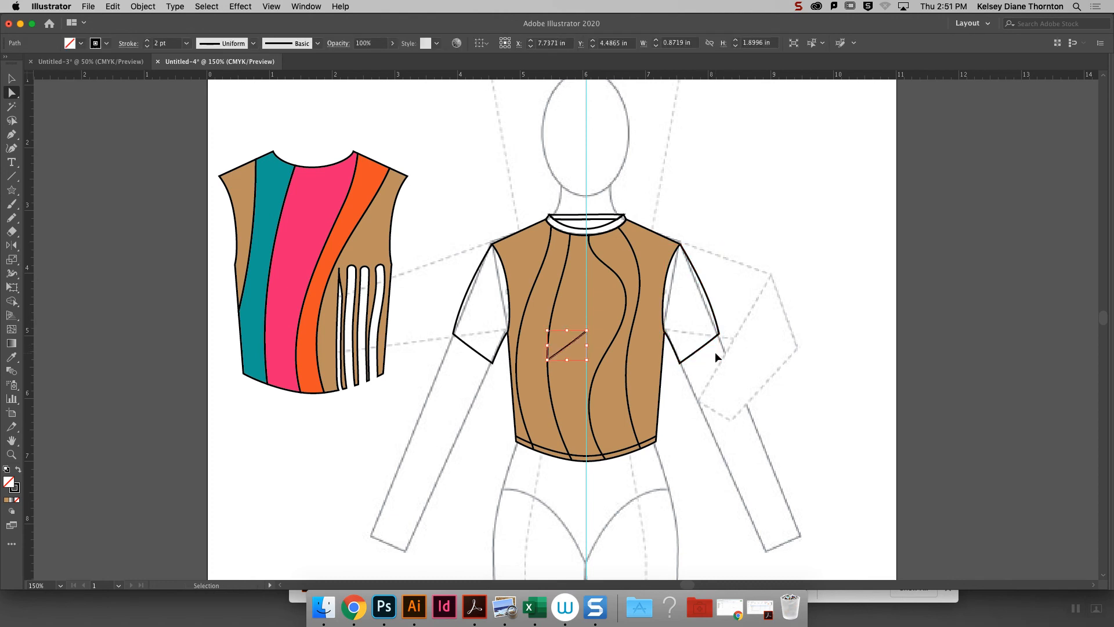
{"action": "key", "text": "super+z"}
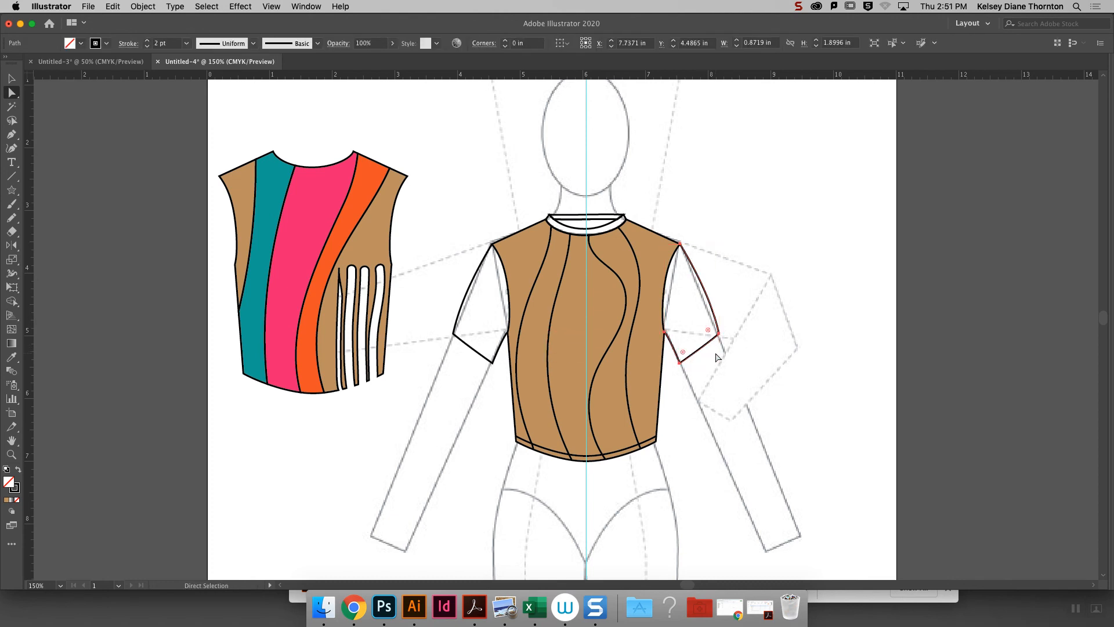
{"action": "left_click", "coordinate": [715, 350]}
{"action": "key", "text": "Up"}
{"action": "key", "text": "Up"}
{"action": "key", "text": "Up"}
{"action": "key", "text": "Up"}
{"action": "key", "text": "Up"}
{"action": "key", "text": "Up"}
{"action": "key", "text": "Up"}
{"action": "key", "text": "Up"}
{"action": "key", "text": "Left"}
{"action": "key", "text": "Left"}
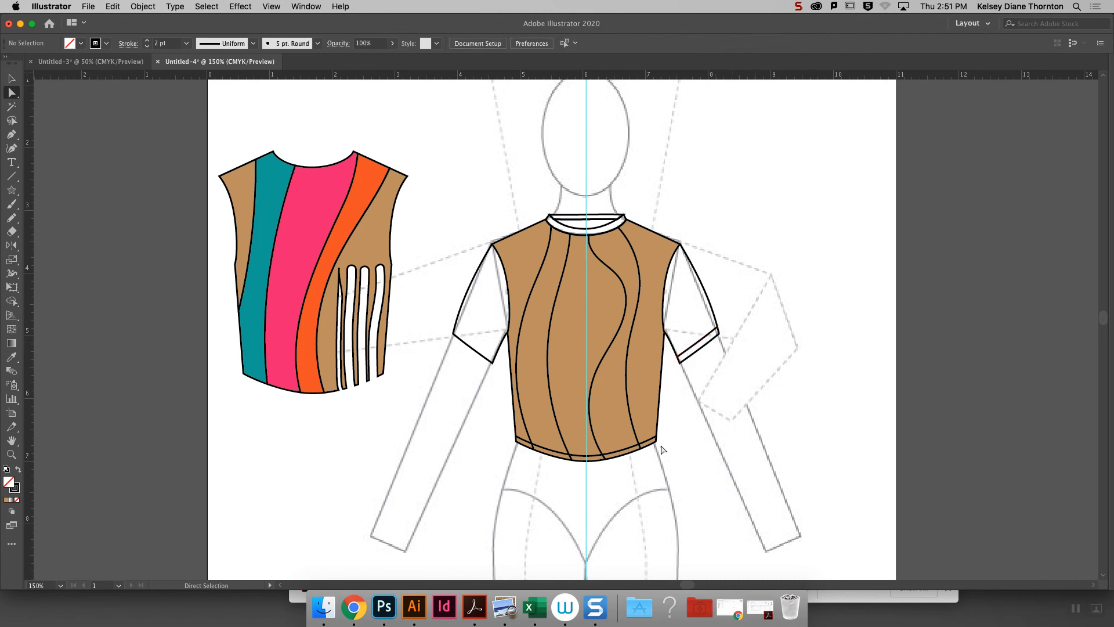
- Duplicate the left-hand sleeve's hem edge in place and nudge the copy up and right, inside the sleeve
{"action": "left_click", "coordinate": [468, 348]}
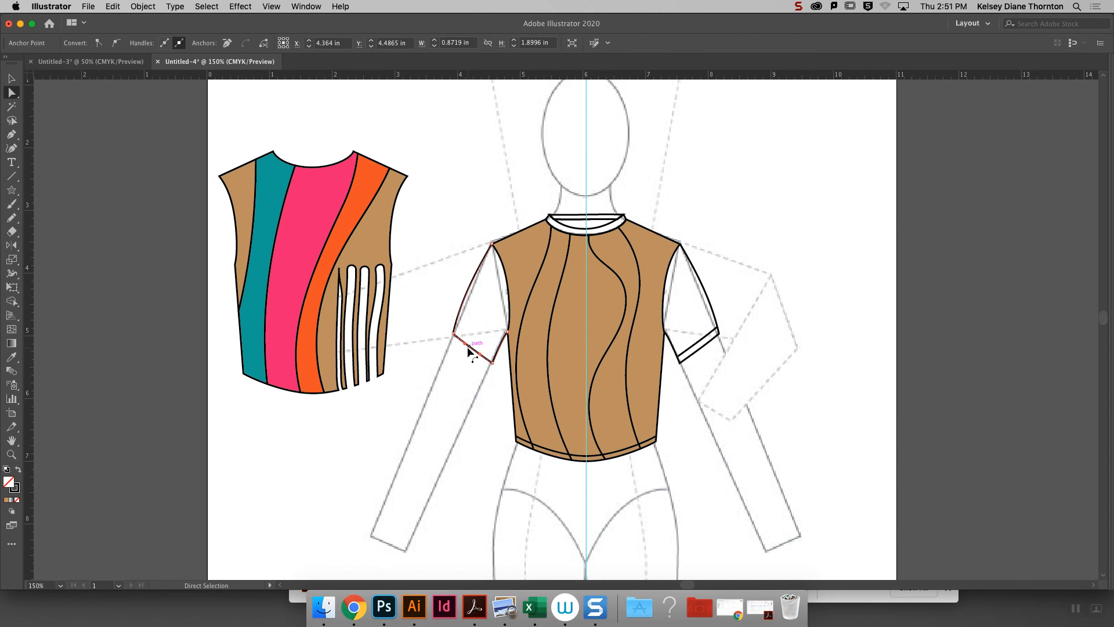
{"action": "left_click", "coordinate": [472, 350]}
{"action": "key", "text": "Up"}
{"action": "key", "text": "Up"}
{"action": "key", "text": "Up"}
{"action": "key", "text": "Up"}
{"action": "key", "text": "Up"}
{"action": "key", "text": "Up"}
{"action": "key", "text": "Up"}
{"action": "key", "text": "Up"}
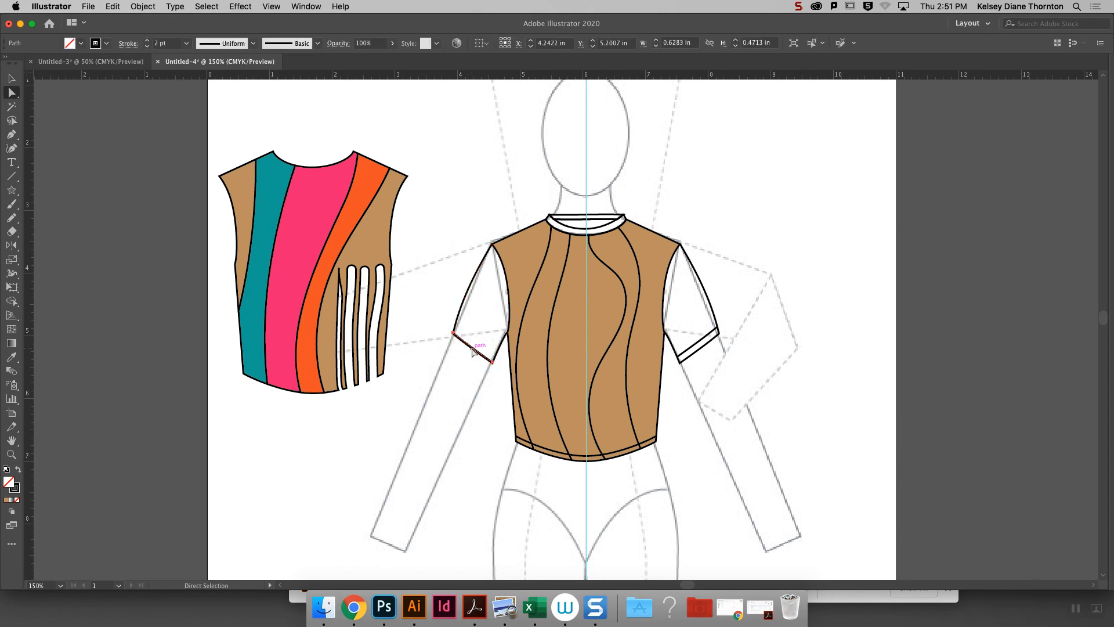
{"action": "key", "text": "Right"}
{"action": "key", "text": "Right"}
{"action": "key", "text": "Right"}
{"action": "key", "text": "Right"}
{"action": "key", "text": "Left"}
{"action": "left_click", "coordinate": [486, 249]}
- Make the inner hem lines of the bodice and both sleeves dashed, with a 2 pt dash and 2 pt gap
{"action": "left_click", "coordinate": [12, 78]}
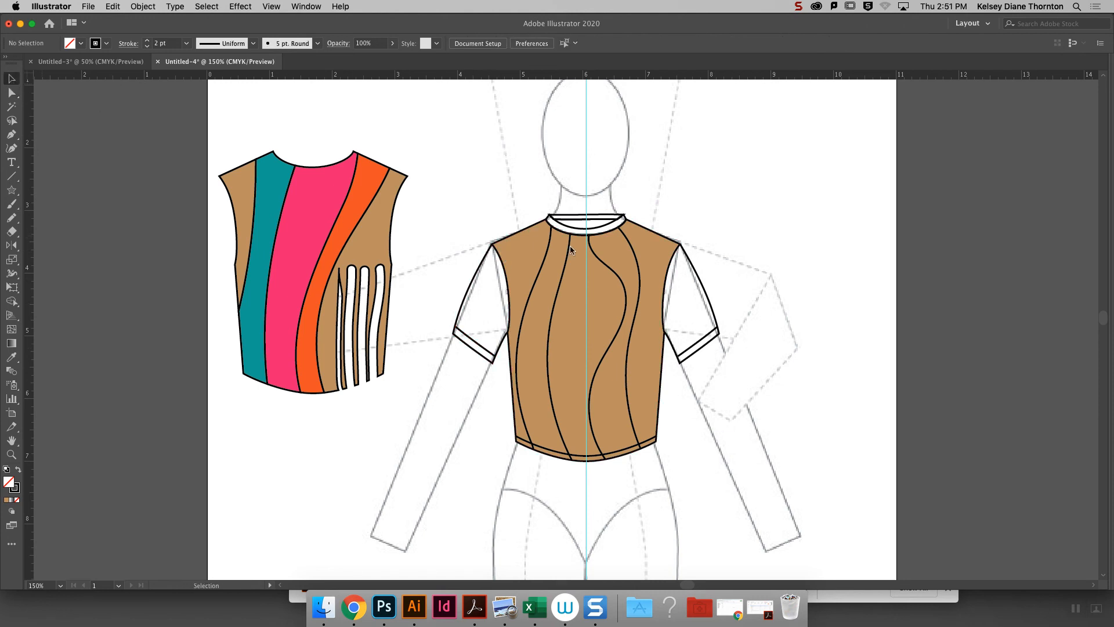
{"action": "left_click_drag", "start_coordinate": [427, 177], "coordinate": [765, 296]}
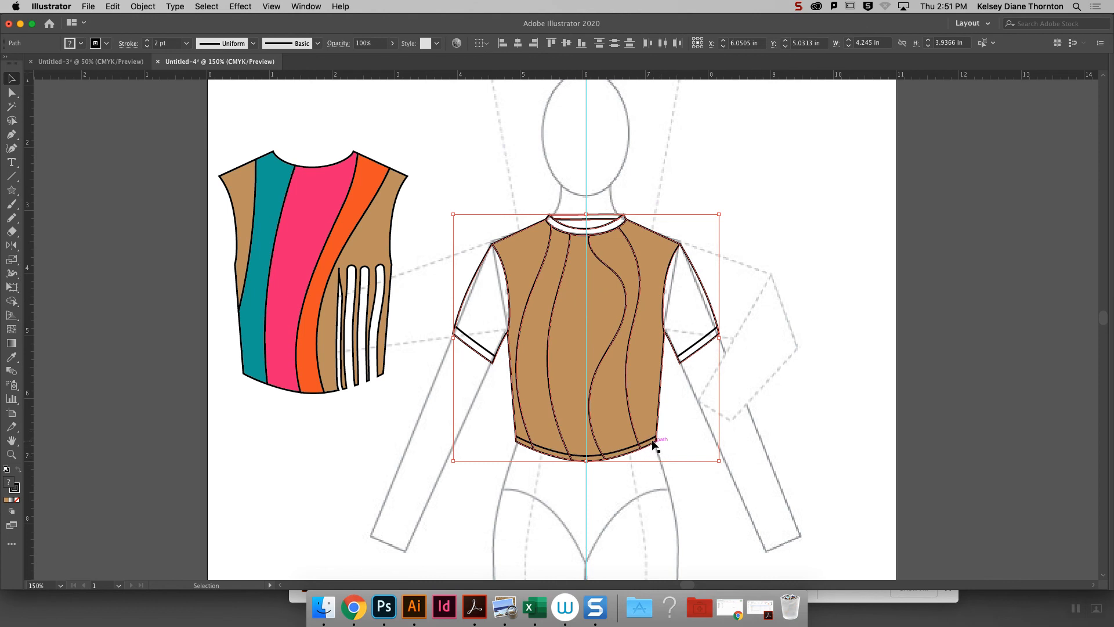
{"action": "left_click", "coordinate": [762, 394]}
{"action": "left_click", "coordinate": [649, 441]}
{"action": "left_click", "coordinate": [703, 342], "text": "shift"}
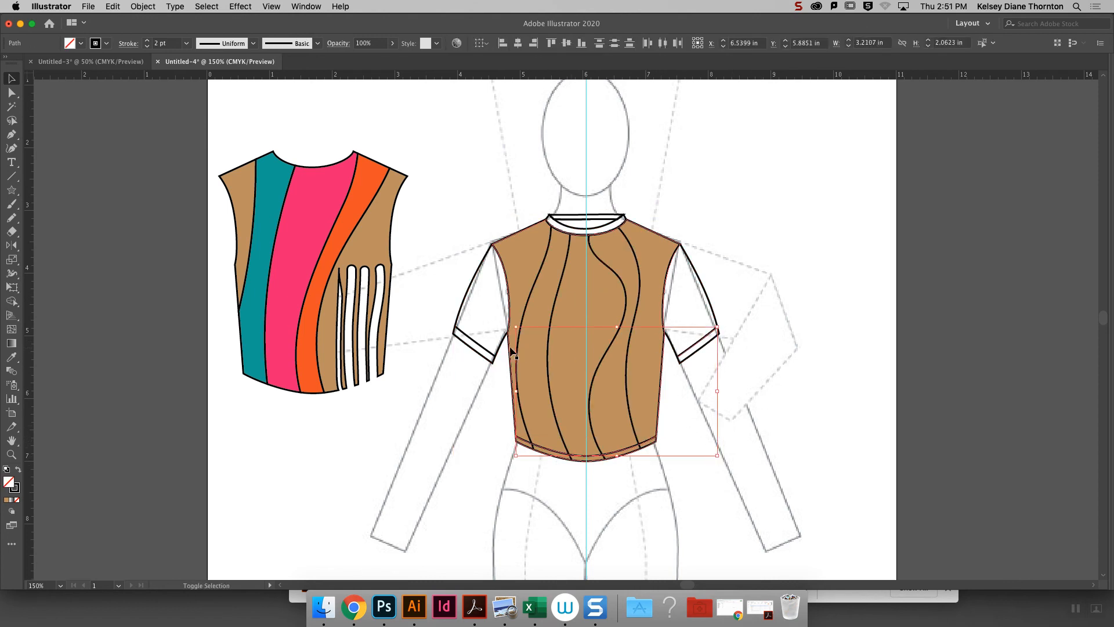
{"action": "left_click", "coordinate": [474, 345], "text": "shift"}
{"action": "mouse_move", "coordinate": [1112, 399]}
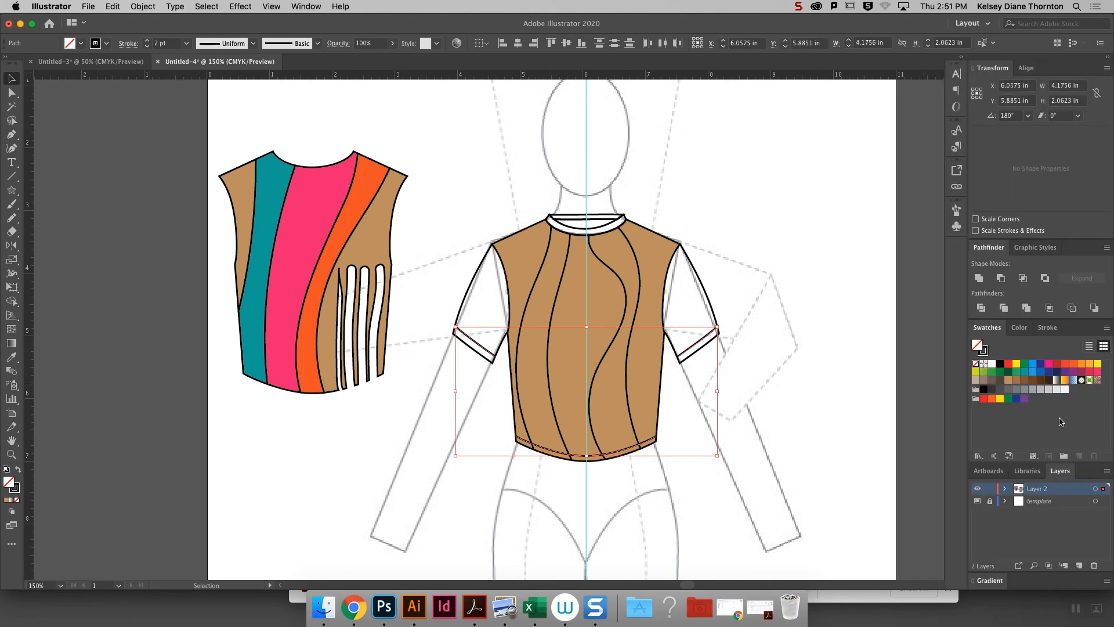
{"action": "left_click", "coordinate": [1051, 329]}
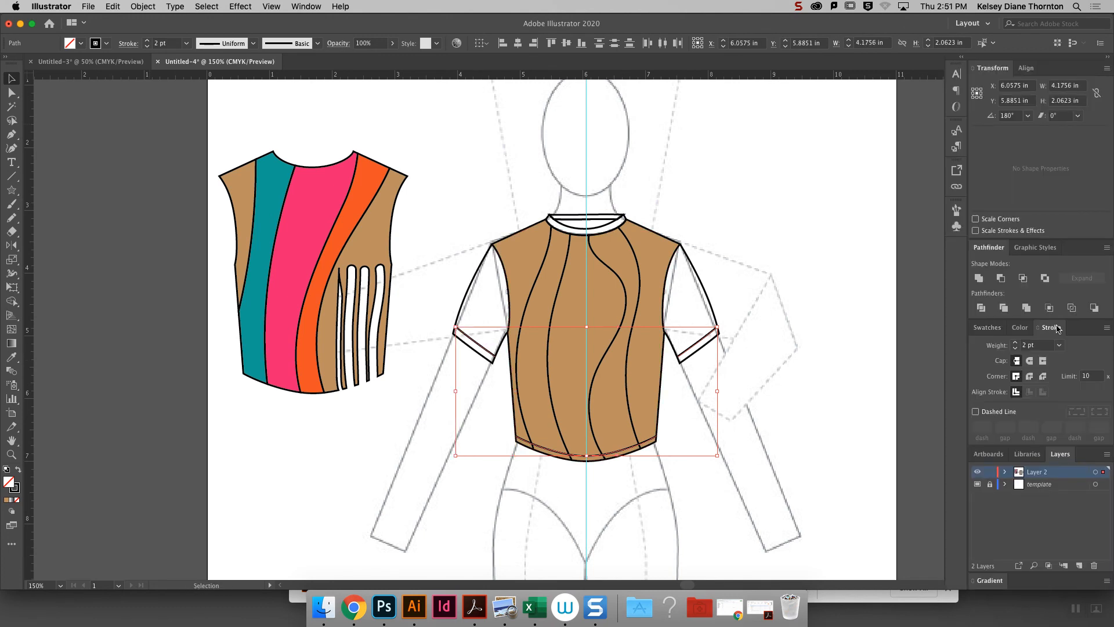
{"action": "left_click", "coordinate": [976, 412]}
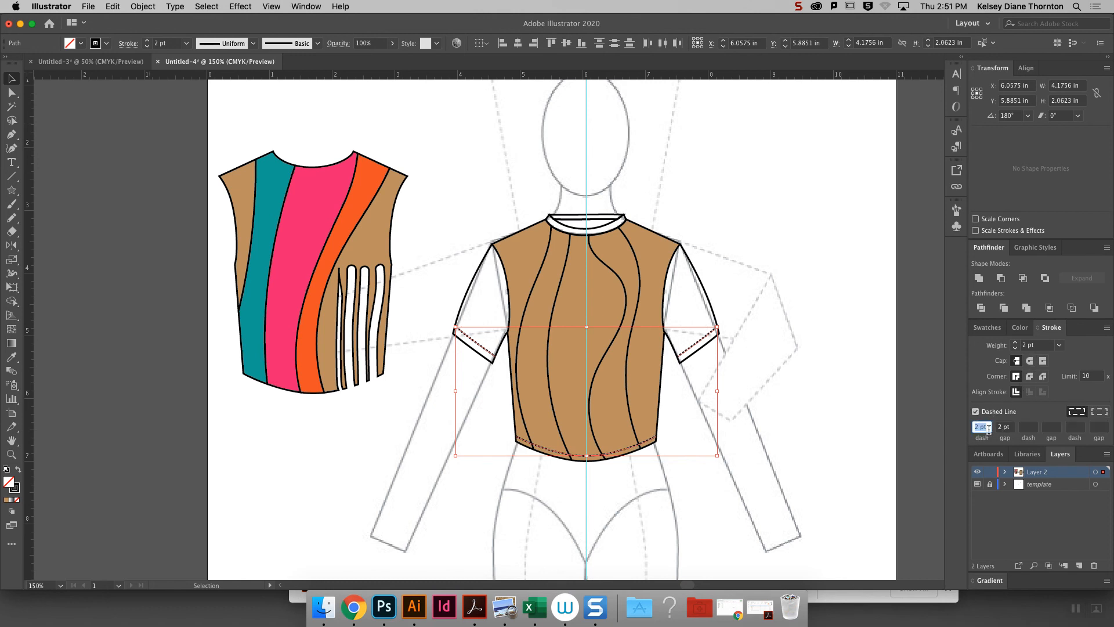
{"action": "left_click", "coordinate": [1012, 427]}
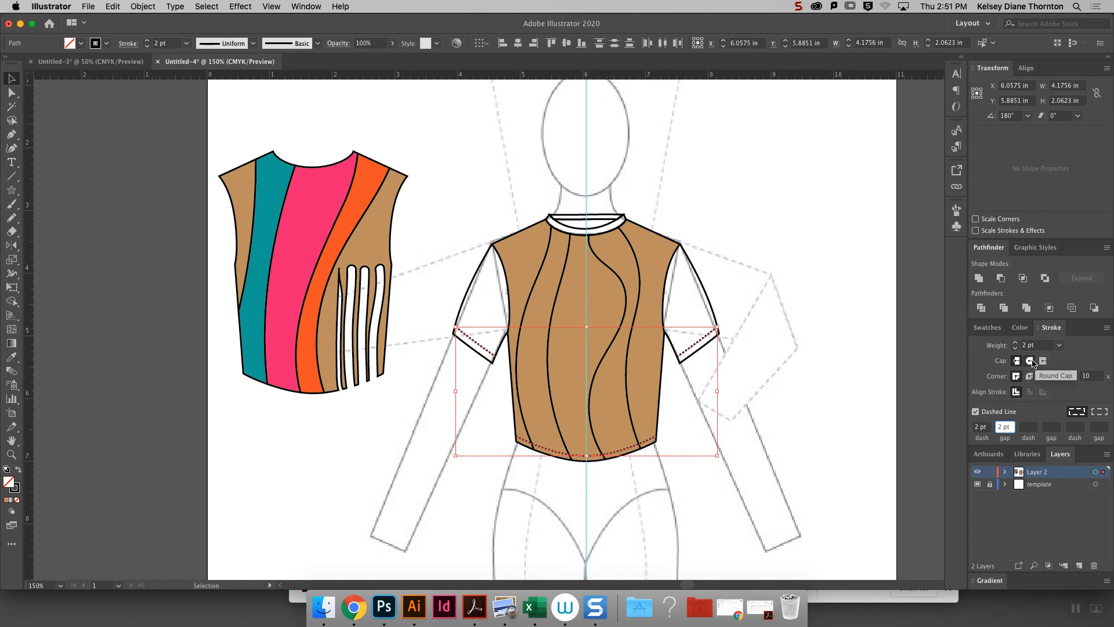
- Apply round caps to the three dashed hem stitch lines
{"action": "key", "text": "super+equal"}
{"action": "key", "text": "super+equal"}
{"action": "key", "text": "super+equal"}
{"action": "key", "text": "super+equal"}
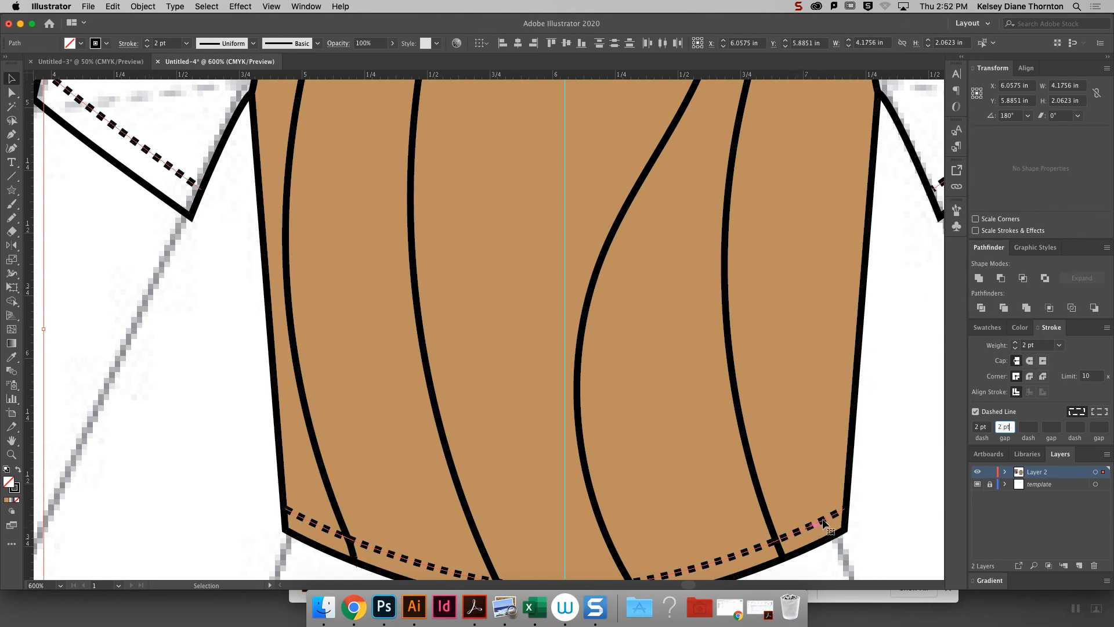
{"action": "key", "text": "shift+Tab"}
{"action": "mouse_move", "coordinate": [1112, 347]}
{"action": "left_click", "coordinate": [1030, 360]}
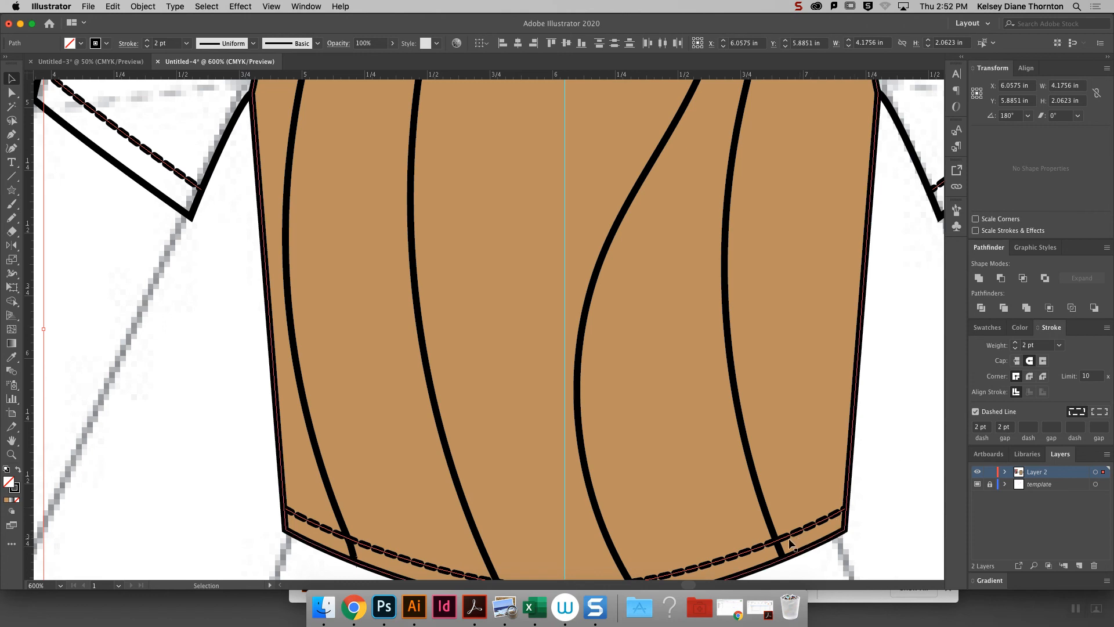
{"action": "key", "text": "super+minus"}
{"action": "key", "text": "super+minus"}
{"action": "key", "text": "super+minus"}
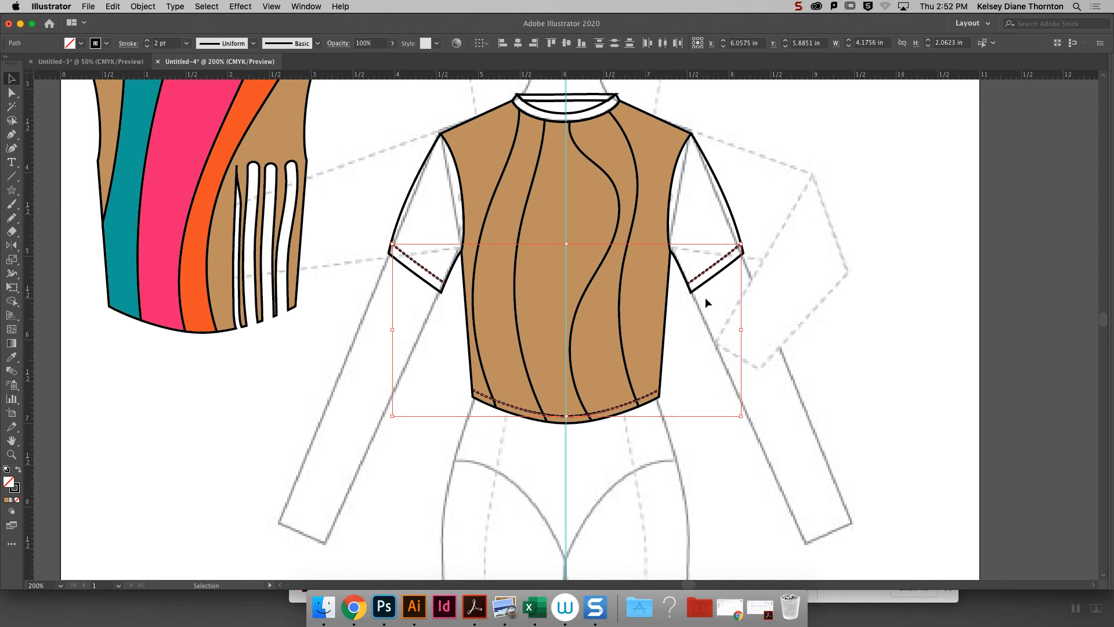
{"action": "key", "text": "super+minus"}
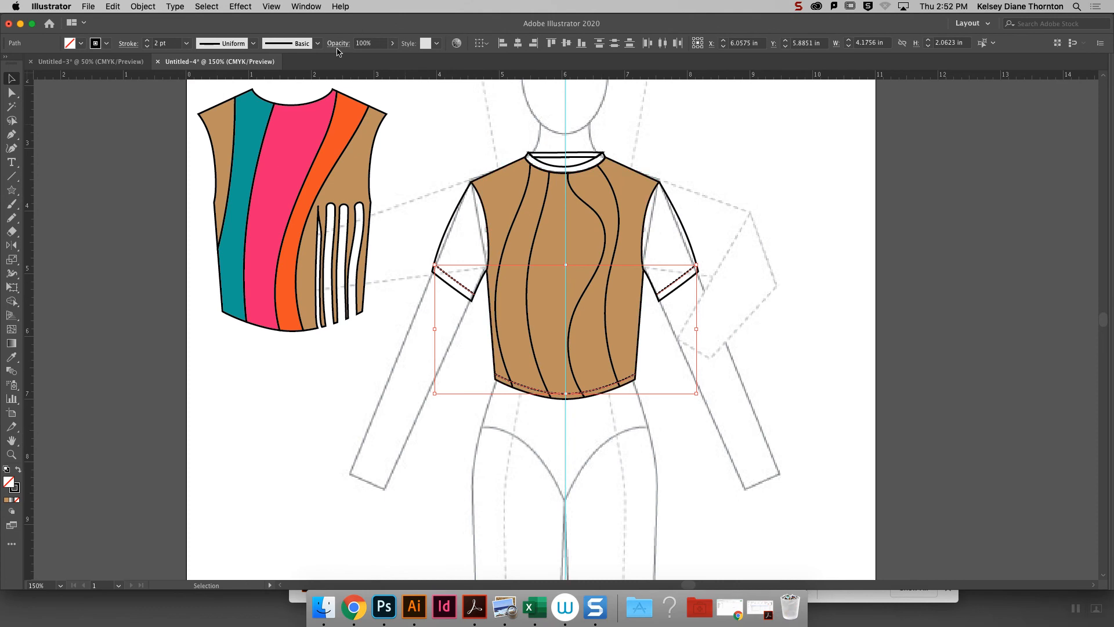
{"action": "left_click_drag", "start_coordinate": [453, 138], "coordinate": [713, 228]}
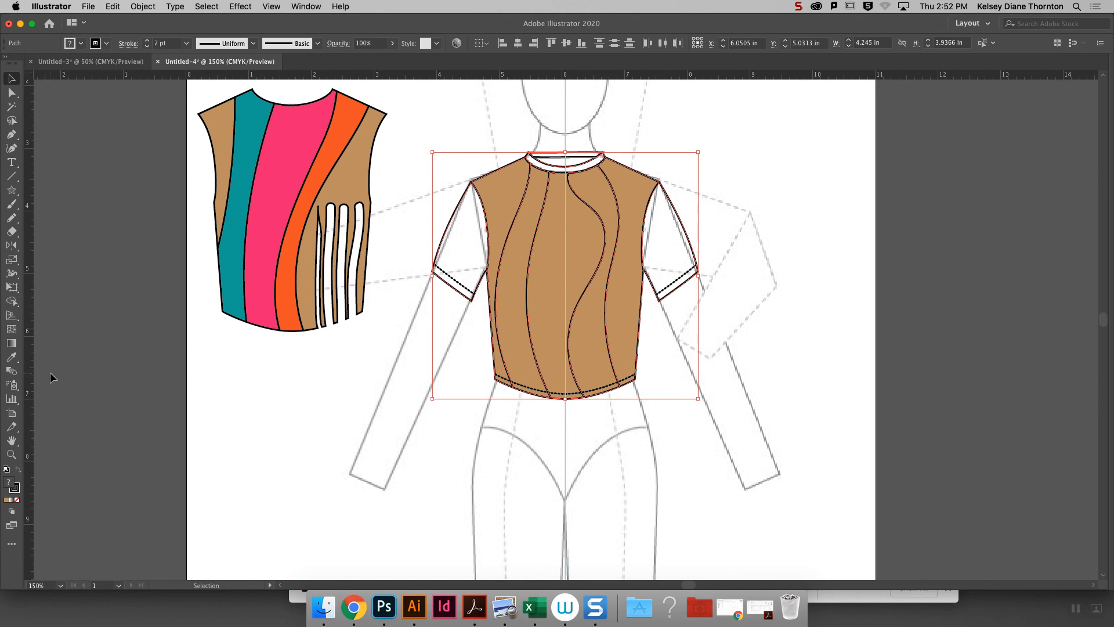
{"action": "left_click", "coordinate": [11, 301]}
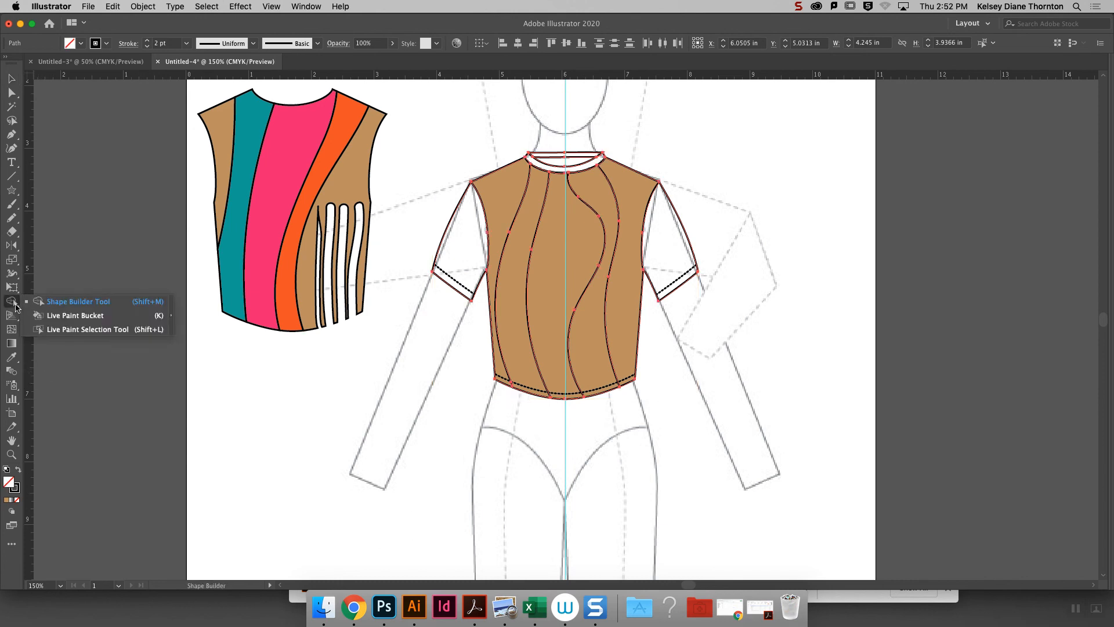
{"action": "left_click", "coordinate": [89, 317]}
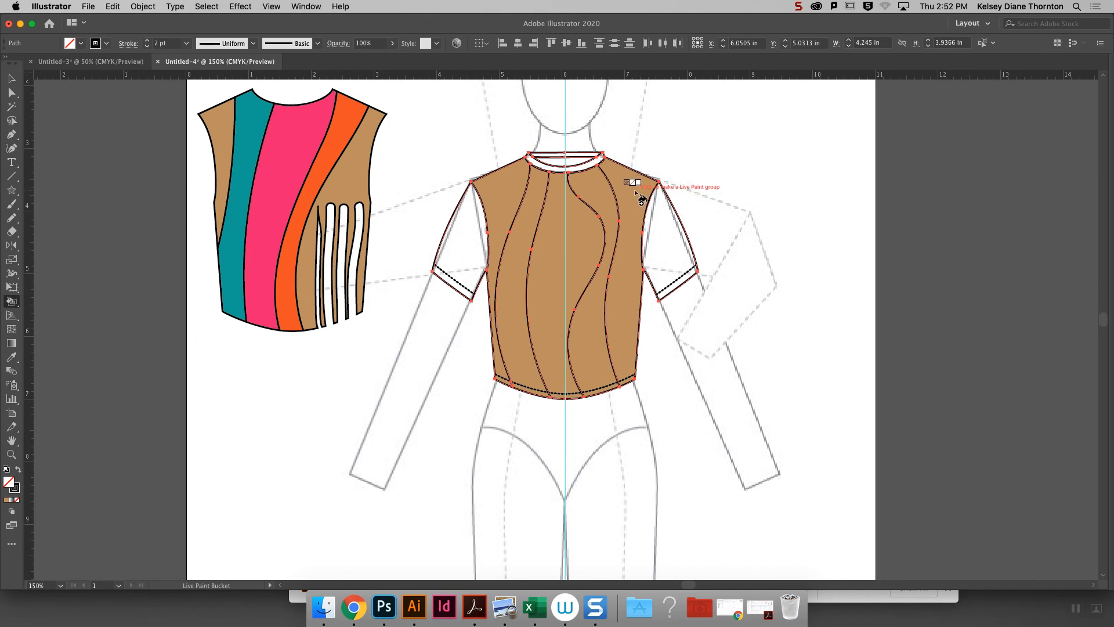
{"action": "left_click", "coordinate": [12, 79]}
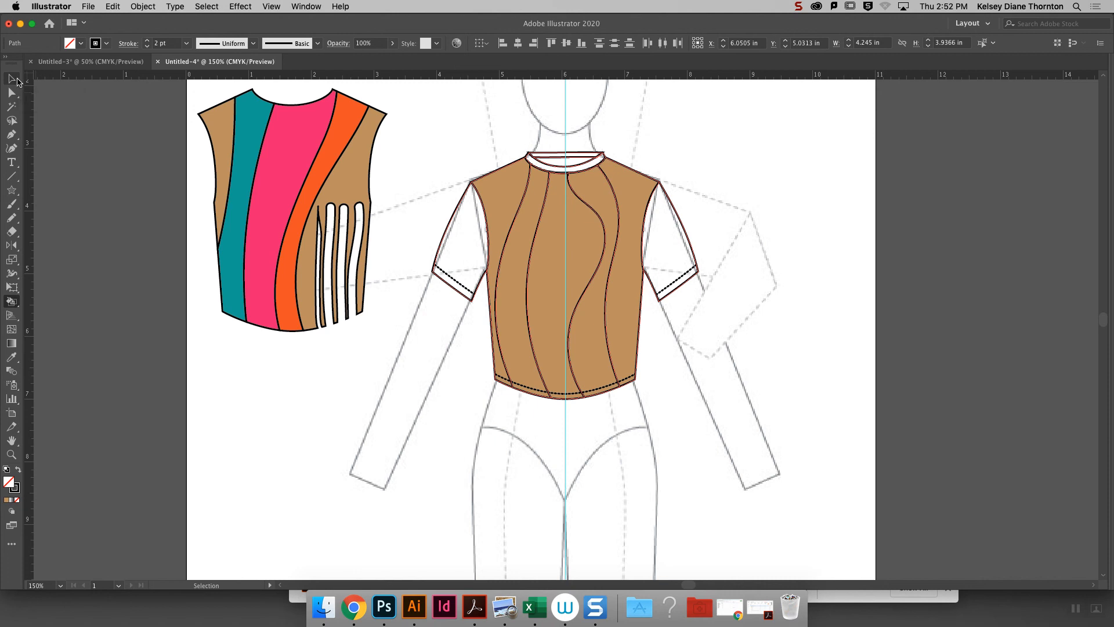
{"action": "left_click", "coordinate": [13, 78]}
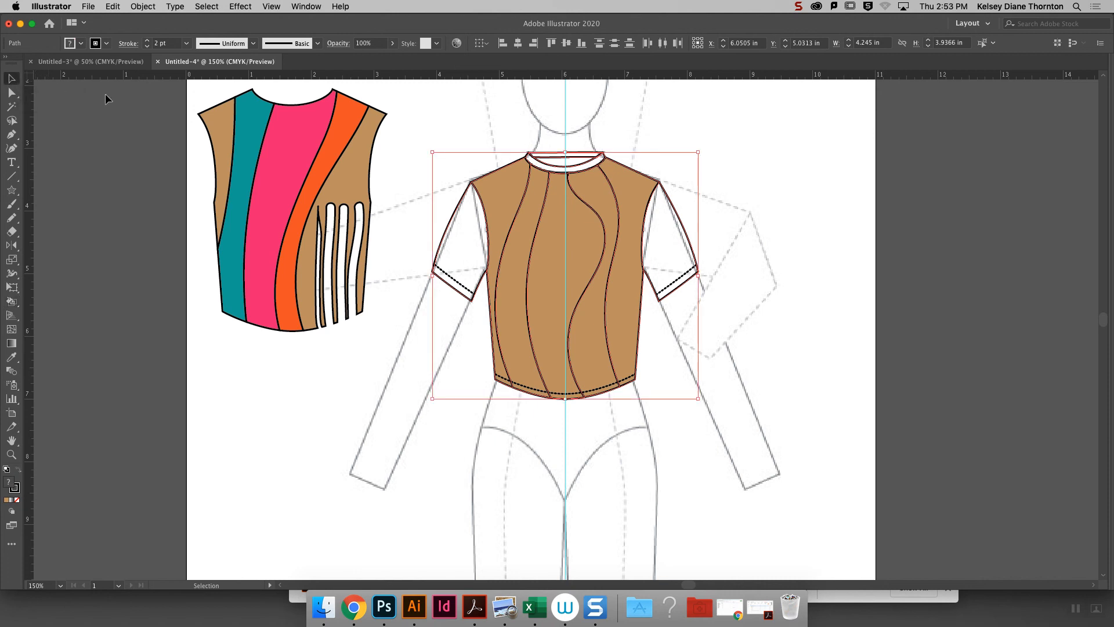
- Duplicate Layer 2, hide the original as a backup, and highlight the original layer
{"action": "left_click_drag", "start_coordinate": [417, 116], "coordinate": [737, 435]}
{"action": "mouse_move", "coordinate": [1112, 104]}
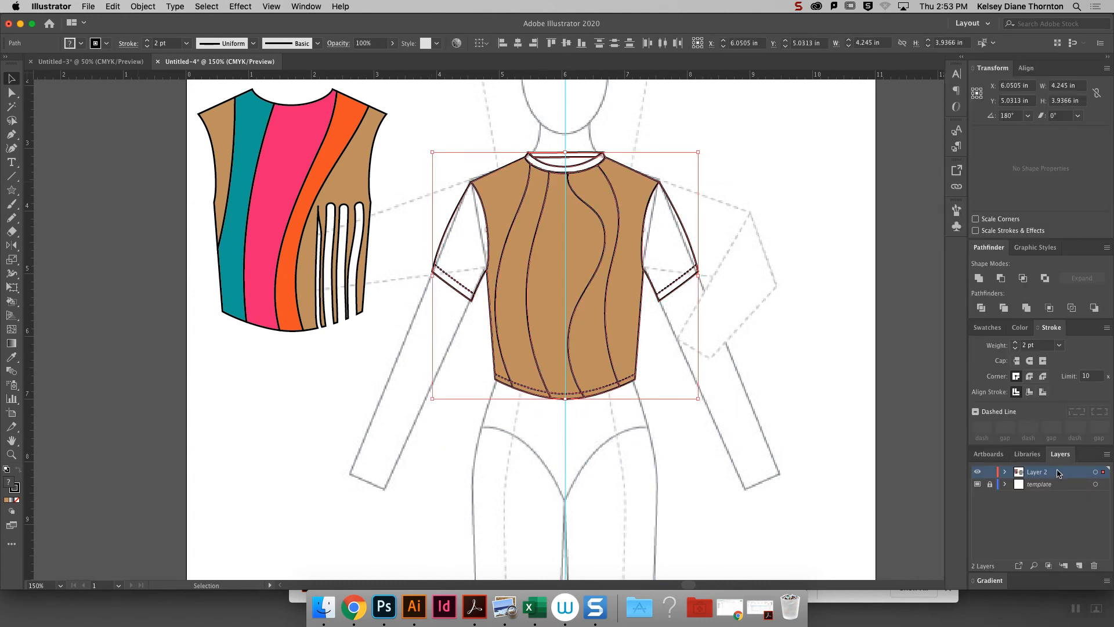
{"action": "left_click", "coordinate": [1108, 458]}
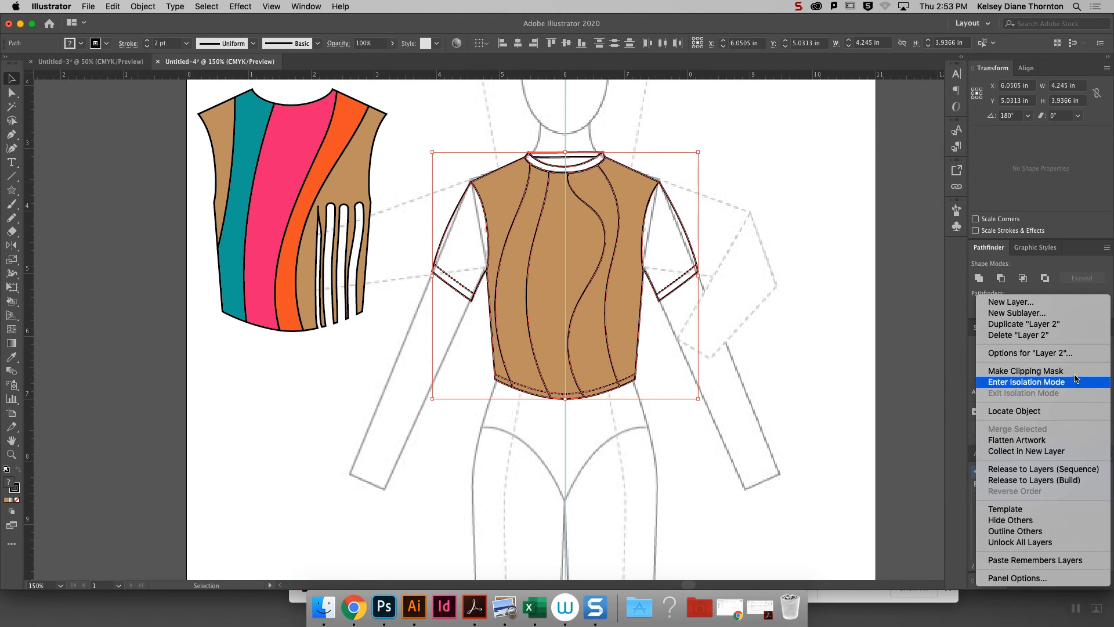
{"action": "left_click", "coordinate": [1039, 324]}
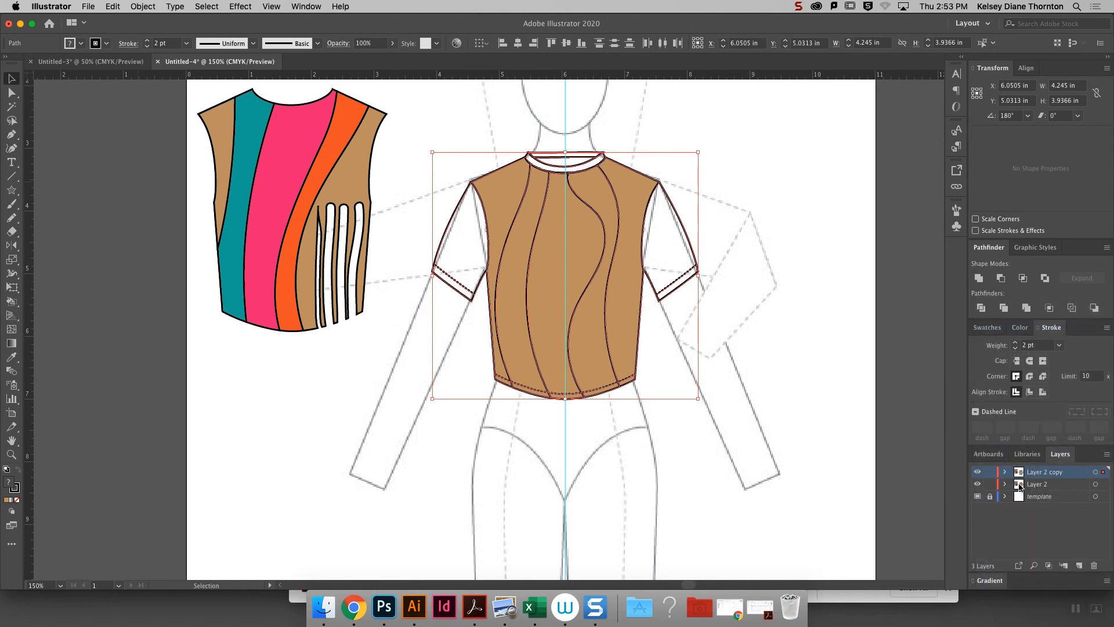
{"action": "left_click", "coordinate": [980, 484]}
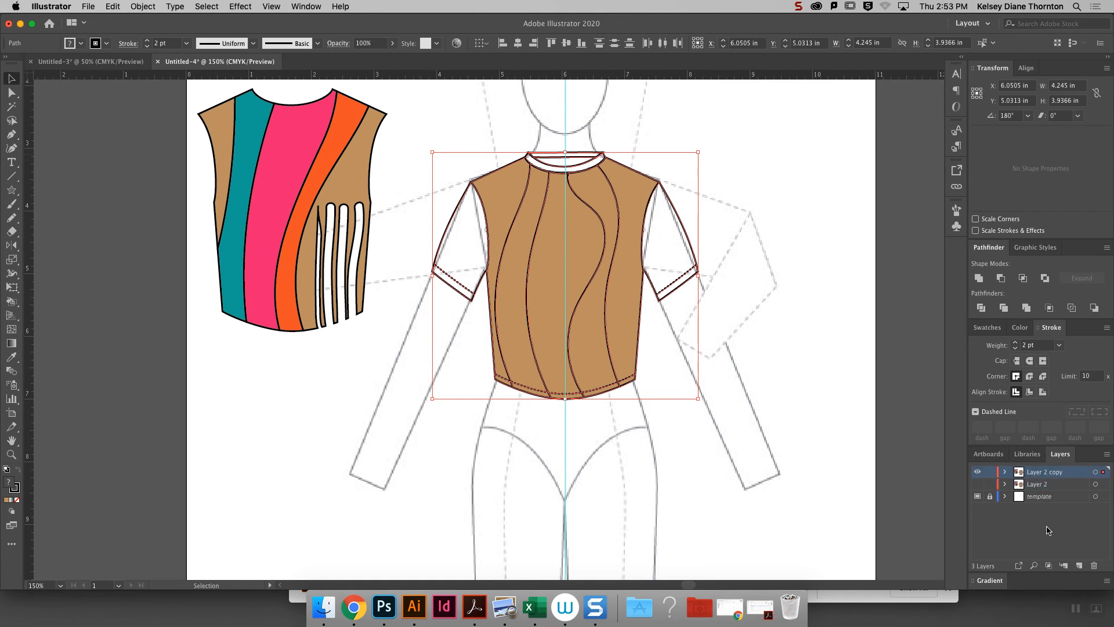
{"action": "left_click", "coordinate": [1034, 486]}
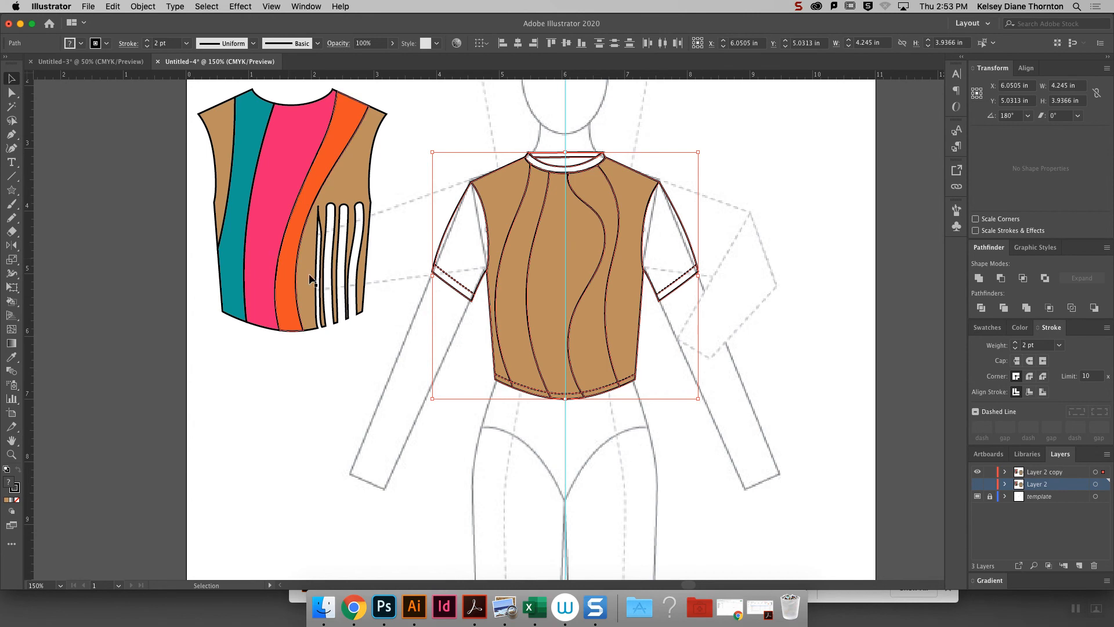
- Delete the multicolored practice bodice beside the garment flat
{"action": "key", "text": "shift+Tab"}
{"action": "left_click_drag", "start_coordinate": [385, 353], "coordinate": [189, 93]}
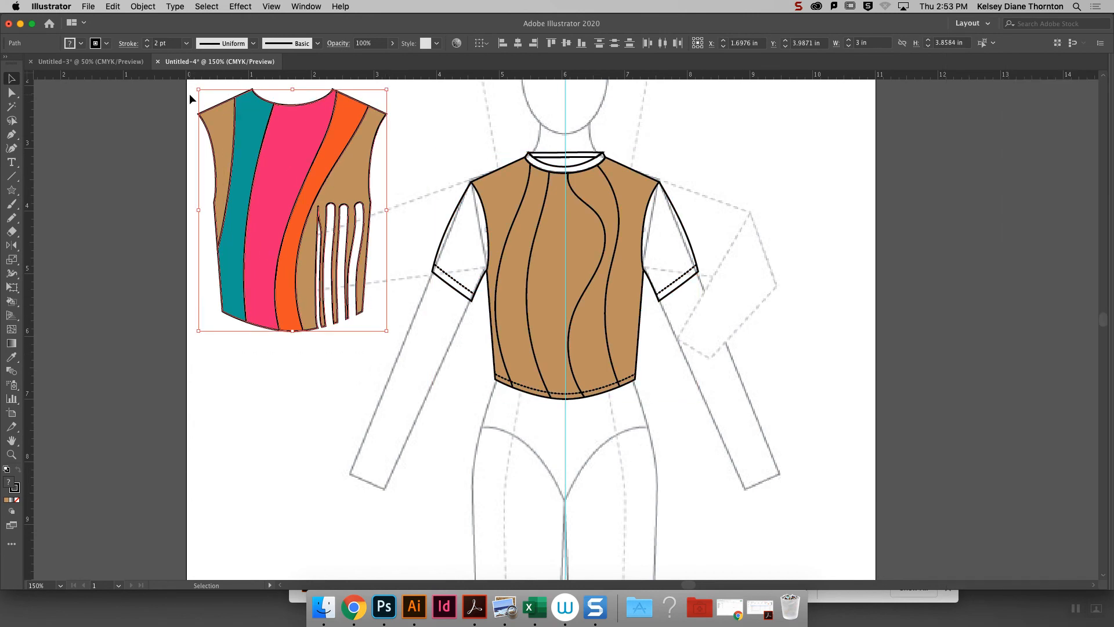
{"action": "key", "text": "Delete"}
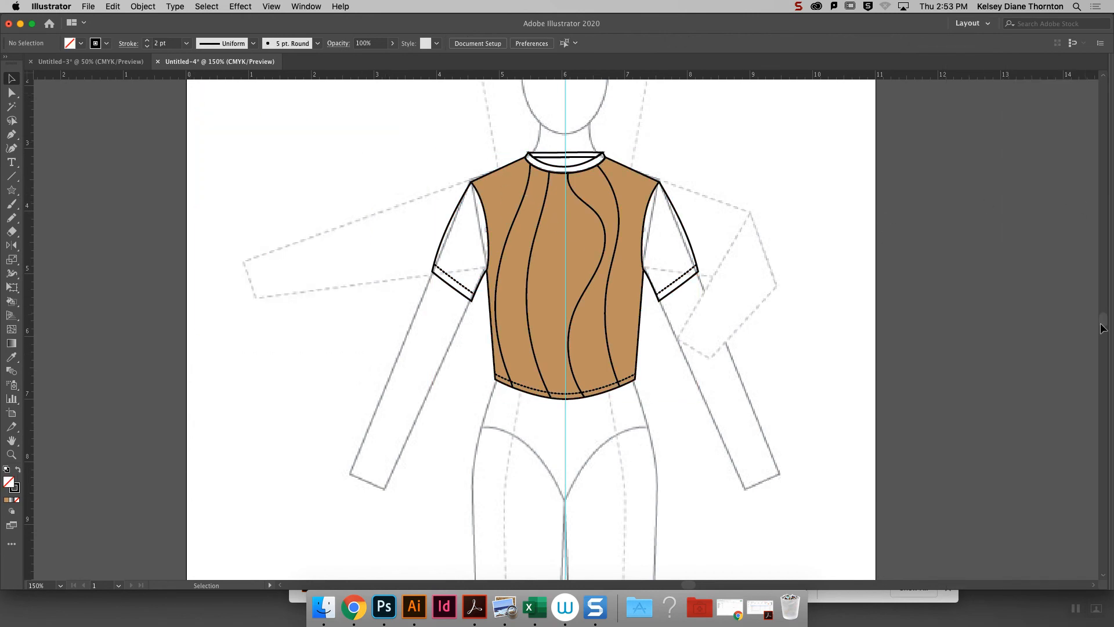
- Convert the whole top into a Live Paint group, applying no fill to the bodice's center panel
{"action": "mouse_move", "coordinate": [1111, 333]}
{"action": "left_click_drag", "start_coordinate": [411, 151], "coordinate": [740, 420]}
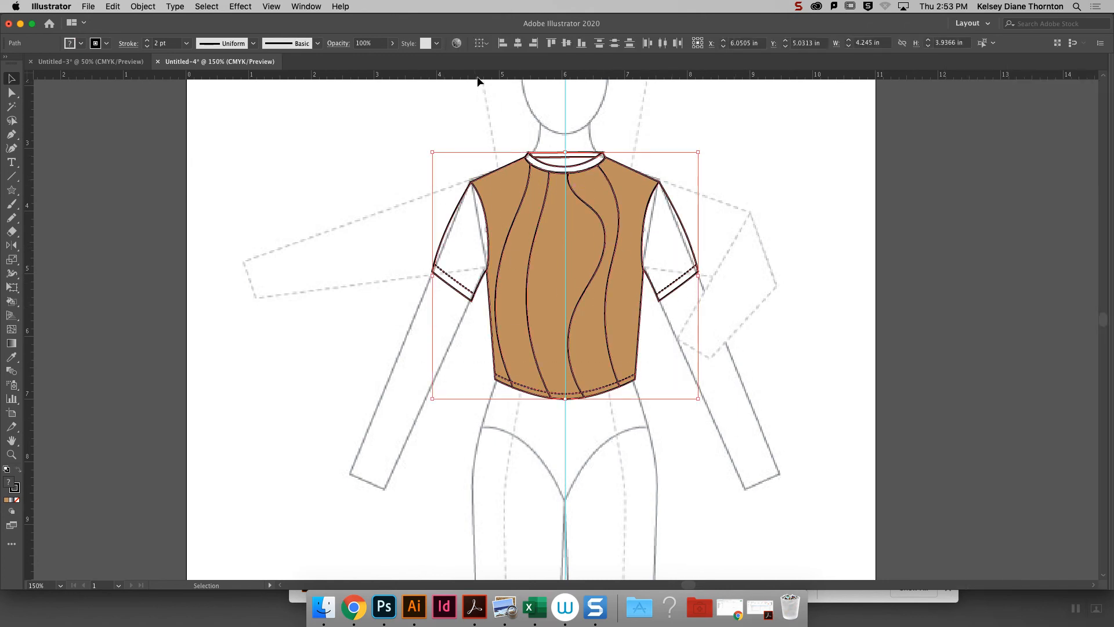
{"action": "left_click_drag", "start_coordinate": [371, 132], "coordinate": [709, 254]}
{"action": "left_click", "coordinate": [152, 7]}
{"action": "left_click", "coordinate": [157, 7]}
{"action": "left_click", "coordinate": [12, 302]}
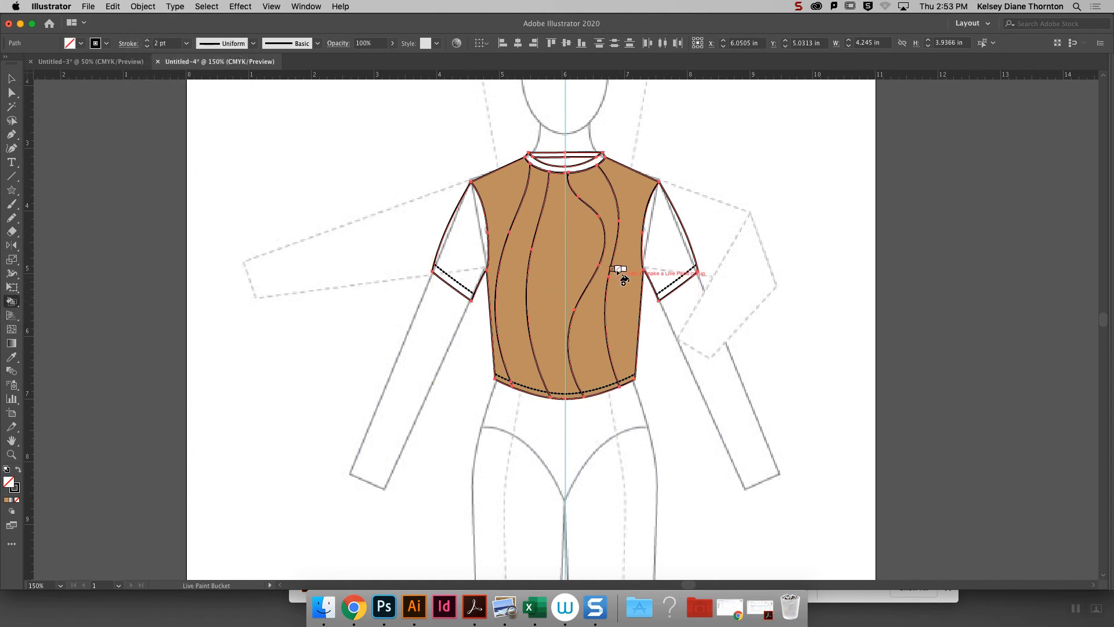
{"action": "left_click", "coordinate": [589, 232]}
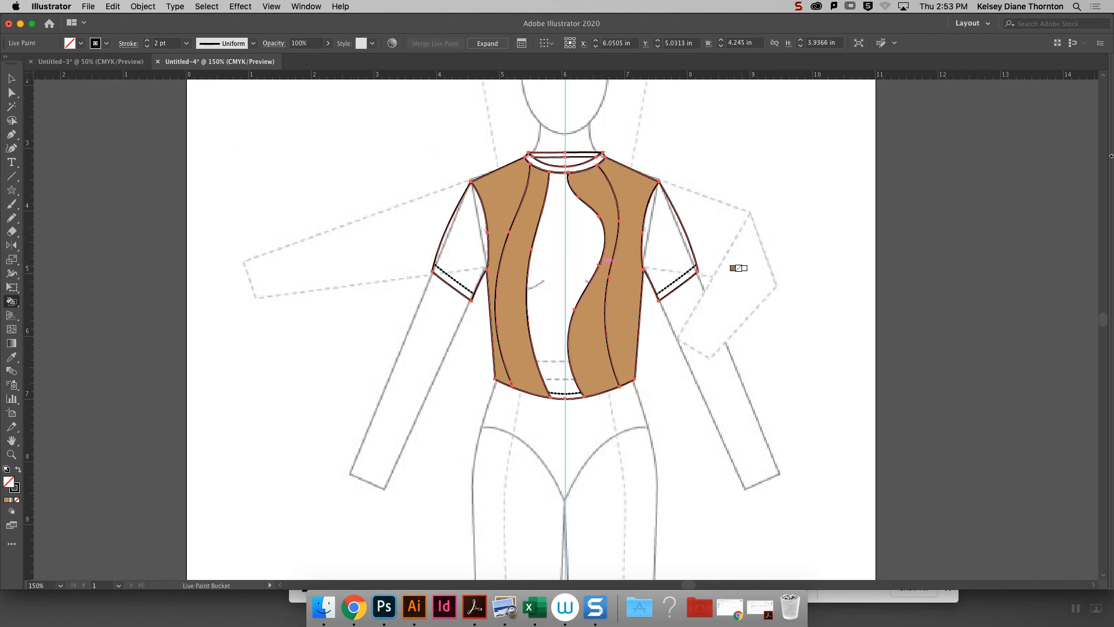
- Fill the bodice's center panel and both sleeves with the green swatch using the Live Paint Bucket
{"action": "mouse_move", "coordinate": [1111, 156]}
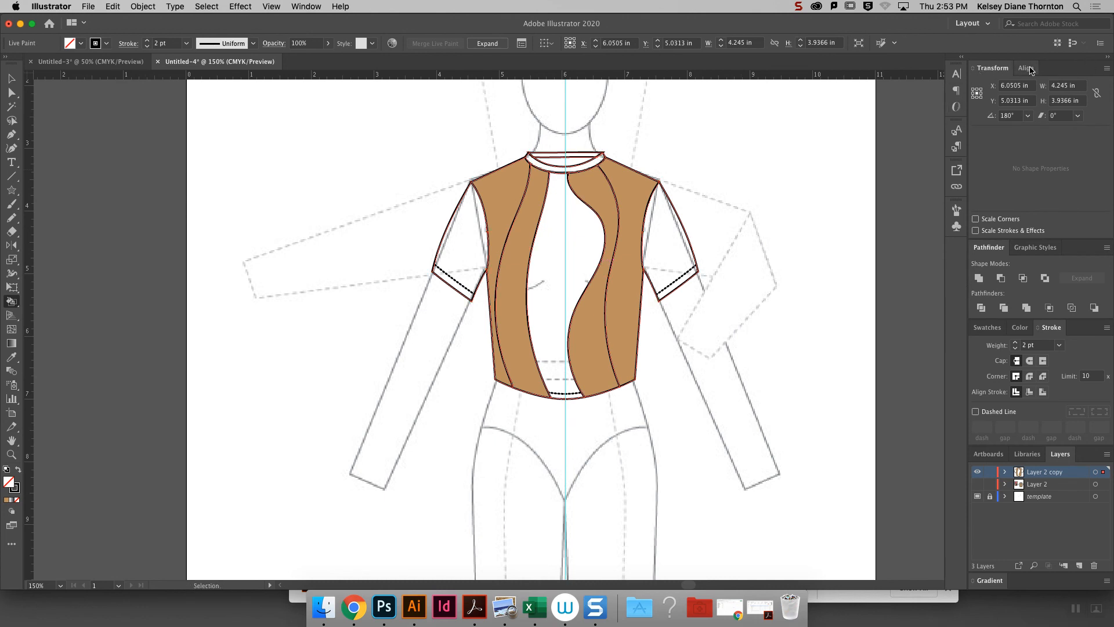
{"action": "left_click", "coordinate": [1109, 58]}
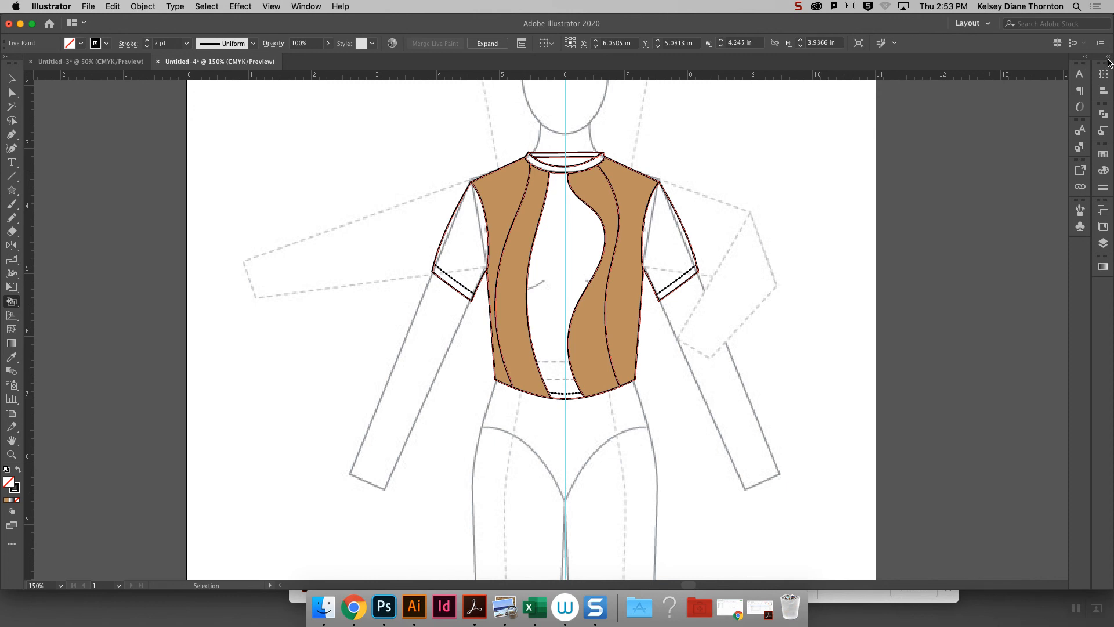
{"action": "left_click", "coordinate": [1109, 58]}
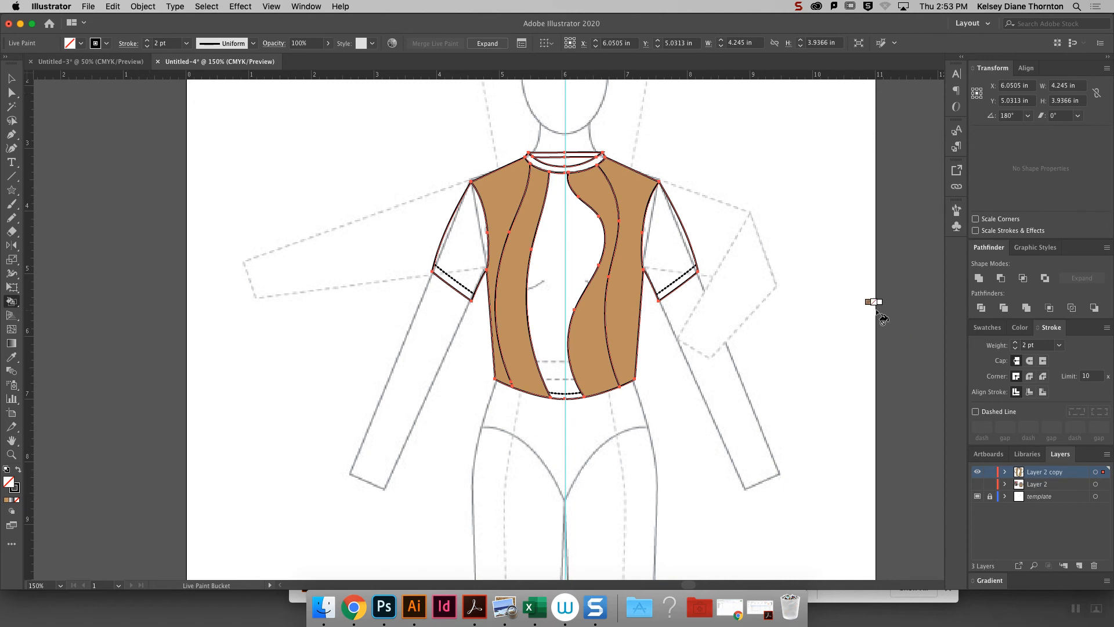
{"action": "left_click", "coordinate": [996, 327]}
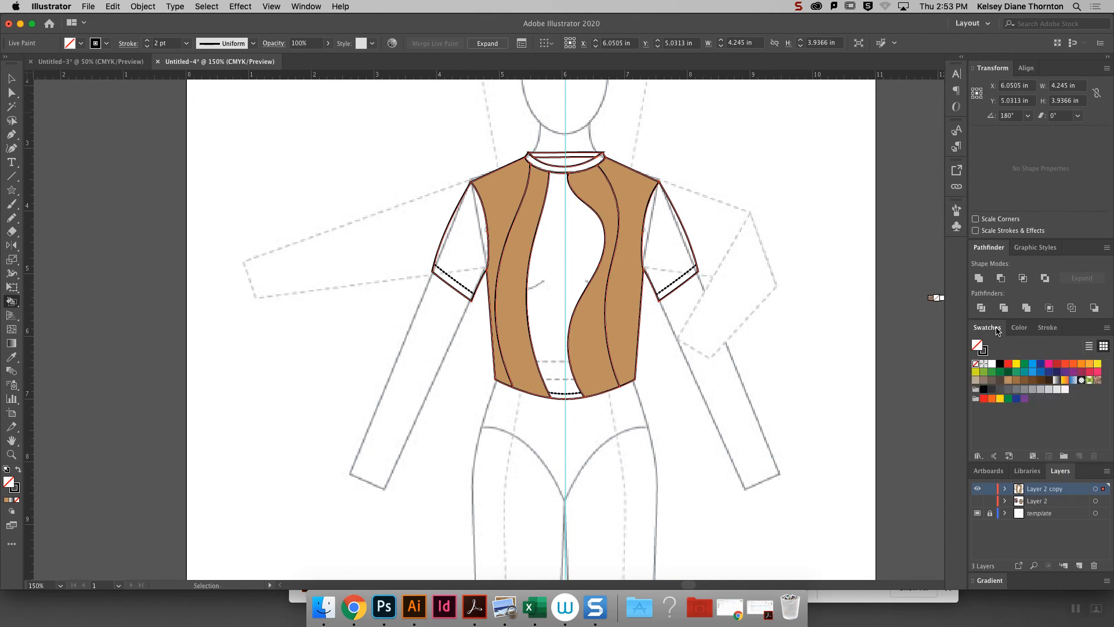
{"action": "left_click", "coordinate": [1009, 398]}
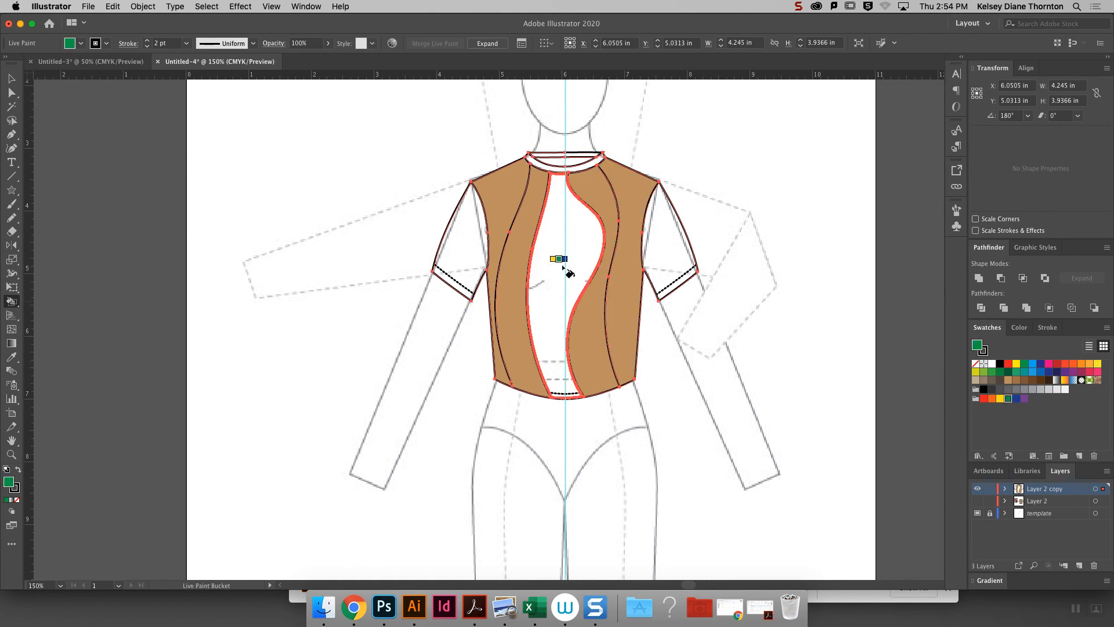
{"action": "key", "text": "shift+Tab"}
{"action": "left_click", "coordinate": [563, 268]}
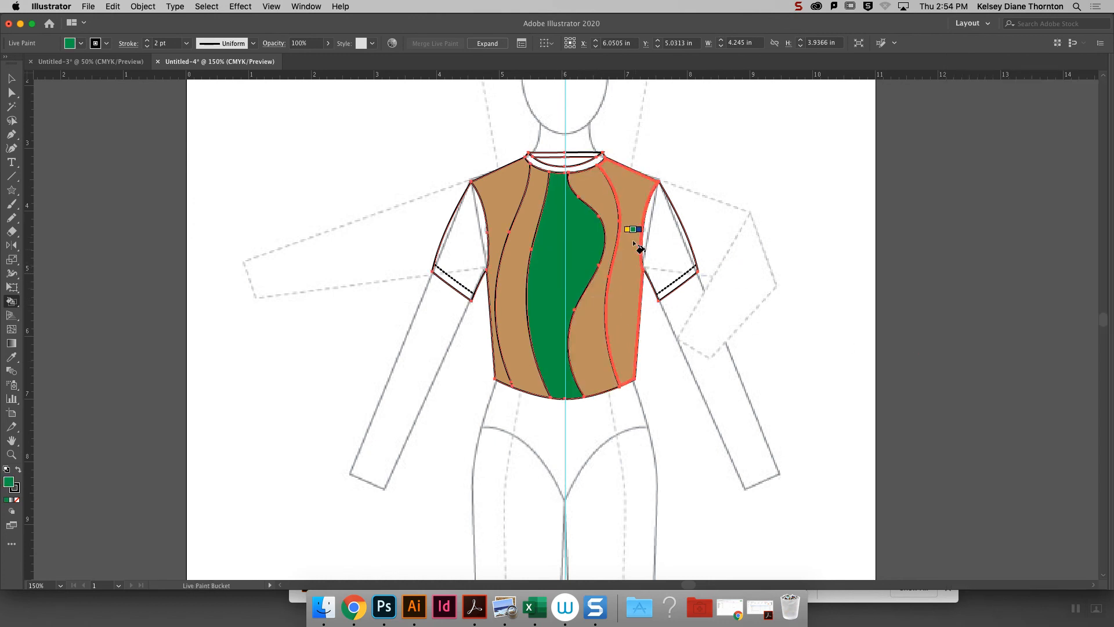
{"action": "left_click", "coordinate": [668, 245]}
{"action": "left_click", "coordinate": [457, 246]}
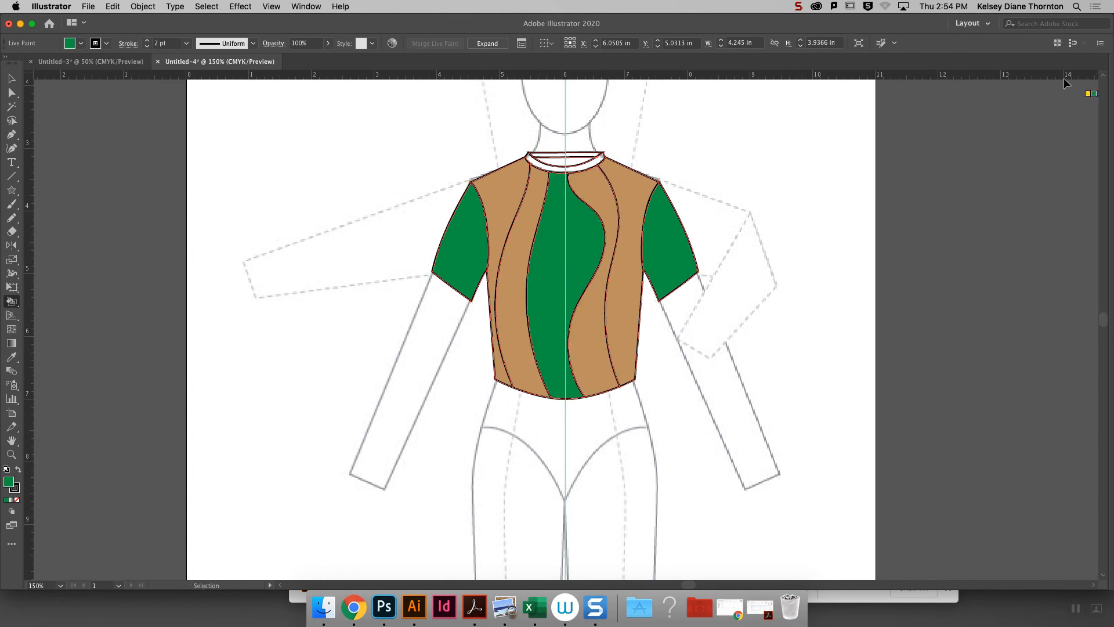
- Cycle the Live Paint Bucket's swatches to light blue and fill both outer side panels of the bodice
{"action": "mouse_move", "coordinate": [1110, 316]}
{"action": "key", "text": "Right"}
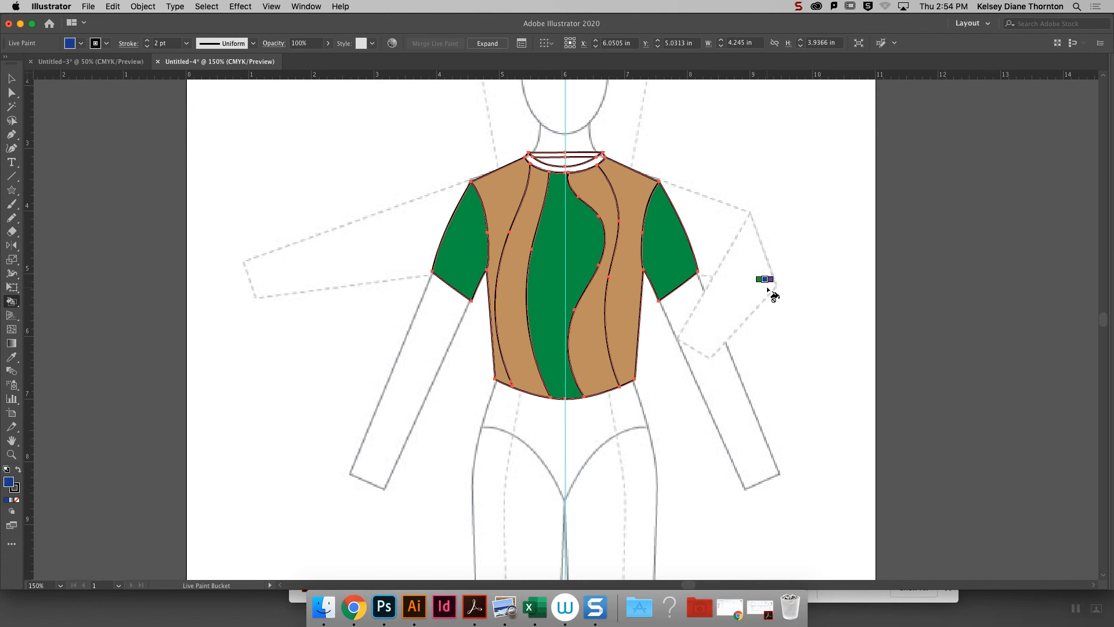
{"action": "key", "text": "Right"}
{"action": "mouse_move", "coordinate": [1112, 284]}
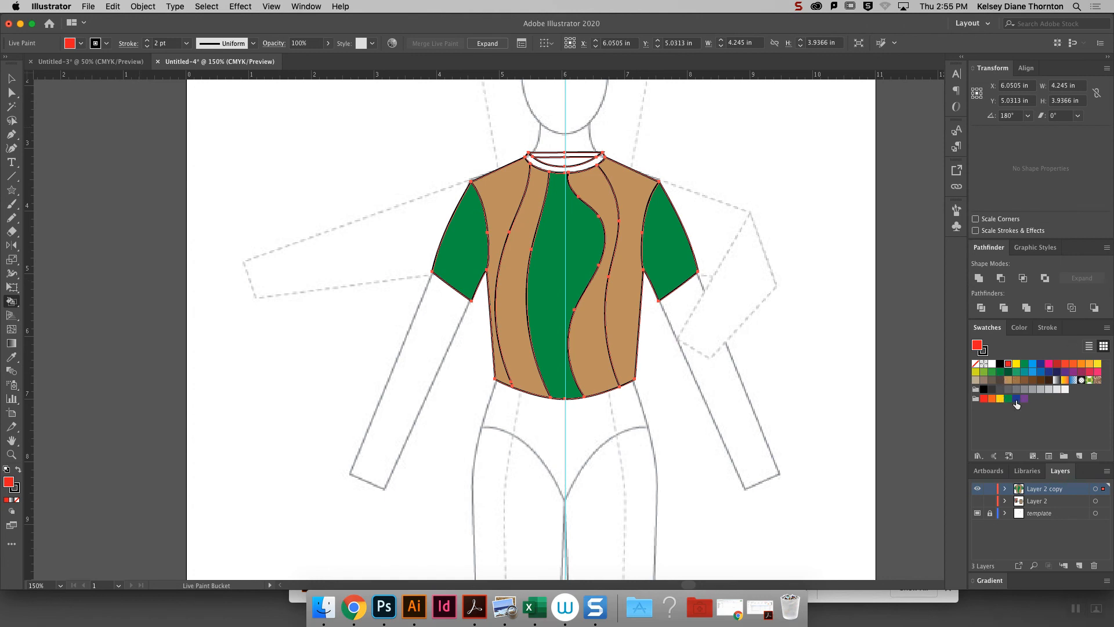
{"action": "left_click", "coordinate": [994, 400]}
{"action": "key", "text": "Left"}
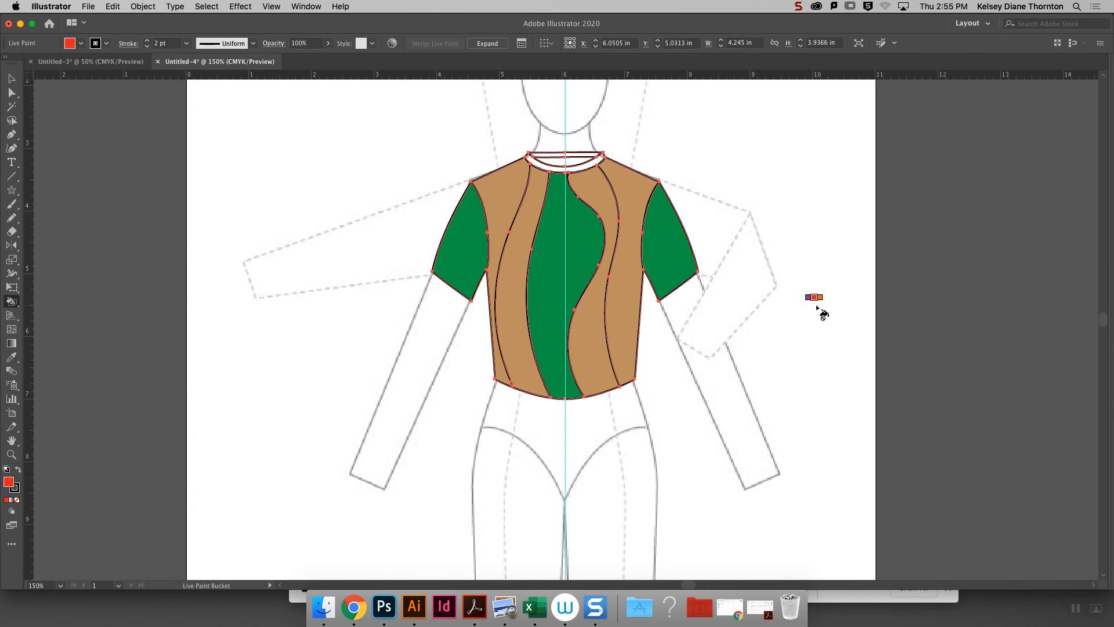
{"action": "key", "text": "Right"}
{"action": "key", "text": "Right"}
{"action": "key", "text": "Right"}
{"action": "key", "text": "Left"}
{"action": "key", "text": "Down"}
{"action": "key", "text": "Left"}
{"action": "key", "text": "Right"}
{"action": "key", "text": "Right"}
{"action": "key", "text": "Right"}
{"action": "key", "text": "Right"}
{"action": "key", "text": "Right"}
{"action": "key", "text": "Right"}
{"action": "key", "text": "Right"}
{"action": "key", "text": "Right"}
{"action": "key", "text": "Right"}
{"action": "key", "text": "Right"}
{"action": "key", "text": "Right"}
{"action": "key", "text": "Right"}
{"action": "key", "text": "Right"}
{"action": "key", "text": "Right"}
{"action": "key", "text": "Right"}
{"action": "key", "text": "Right"}
{"action": "key", "text": "Right"}
{"action": "key", "text": "Right"}
{"action": "key", "text": "Right"}
{"action": "key", "text": "Right"}
{"action": "key", "text": "Right"}
{"action": "left_click", "coordinate": [622, 287]}
{"action": "left_click", "coordinate": [497, 227]}
- Fill the two remaining tan wavy panels with purple, then deselect the top
{"action": "key", "text": "Right"}
{"action": "key", "text": "Right"}
{"action": "key", "text": "Right"}
{"action": "key", "text": "Right"}
{"action": "key", "text": "Right"}
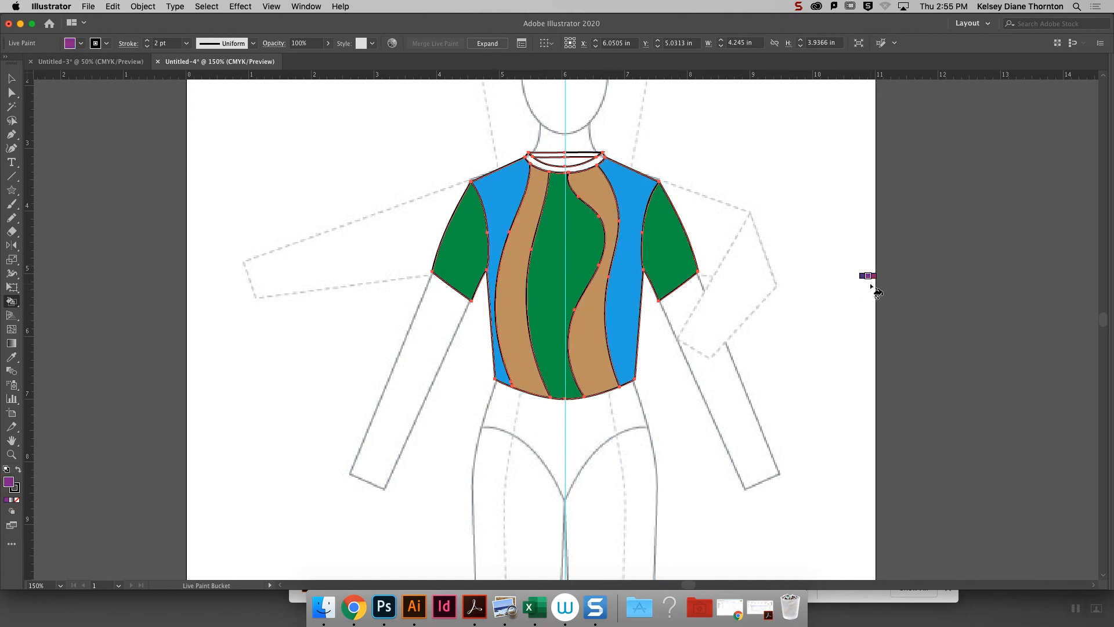
{"action": "left_click", "coordinate": [604, 339]}
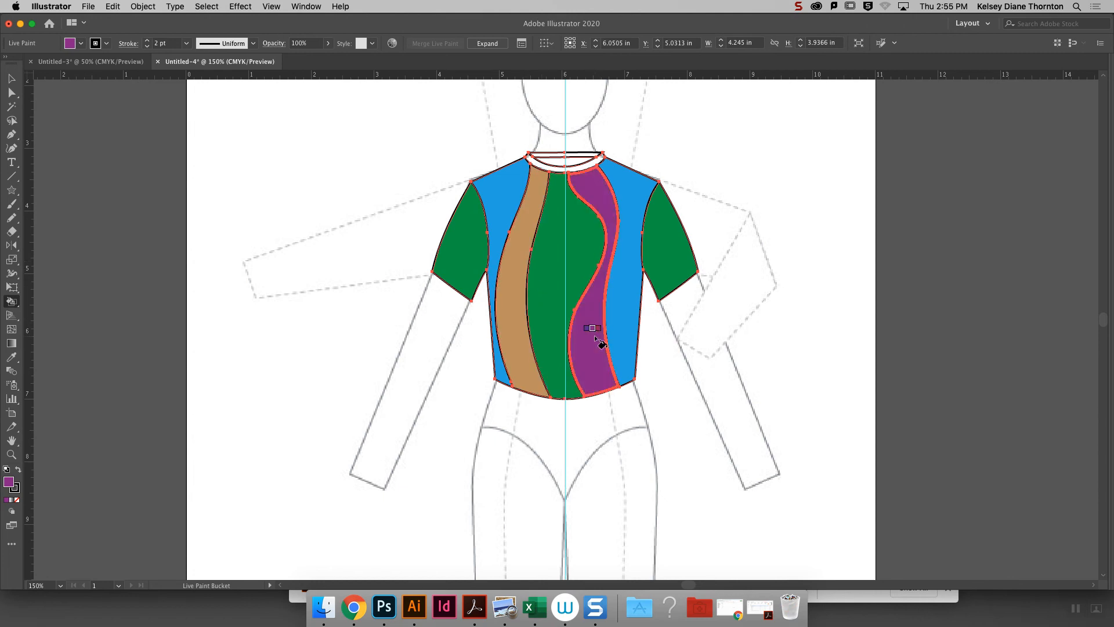
{"action": "left_click", "coordinate": [518, 347]}
{"action": "key", "text": "v"}
{"action": "left_click", "coordinate": [781, 196]}
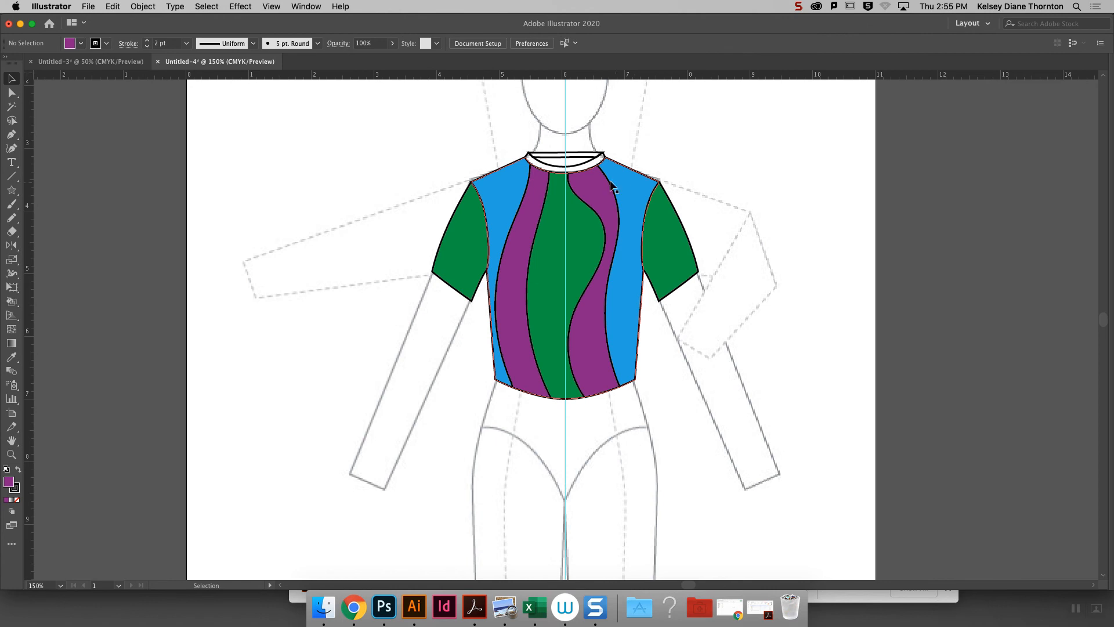
- Reselect the Live Paint top and fill the front and back neckbands with purple
{"action": "left_click", "coordinate": [551, 232]}
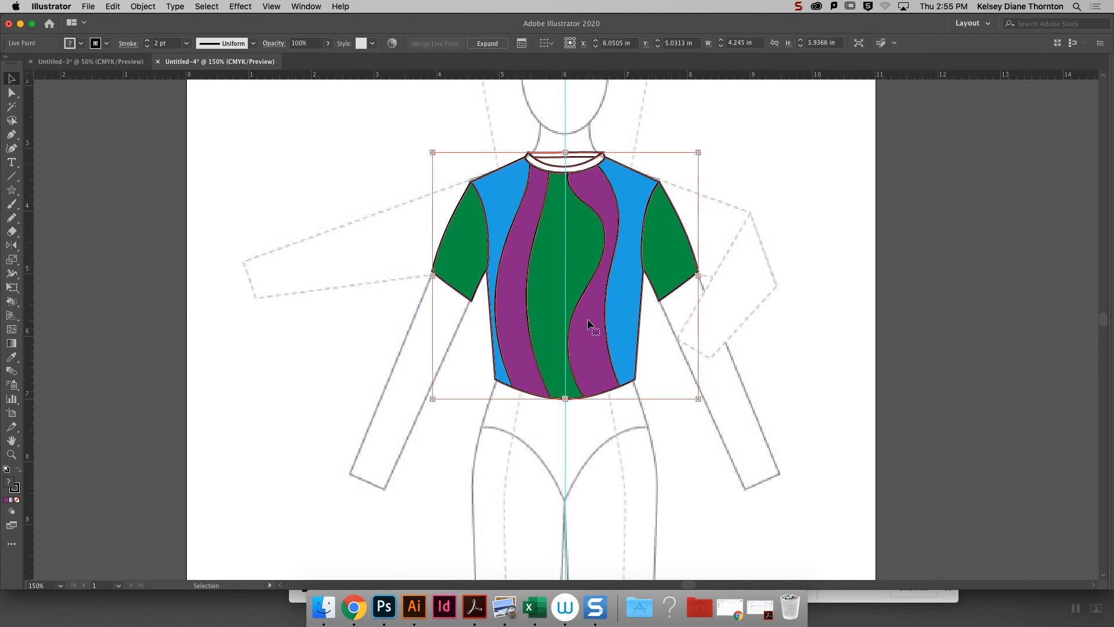
{"action": "key", "text": "shift+Tab"}
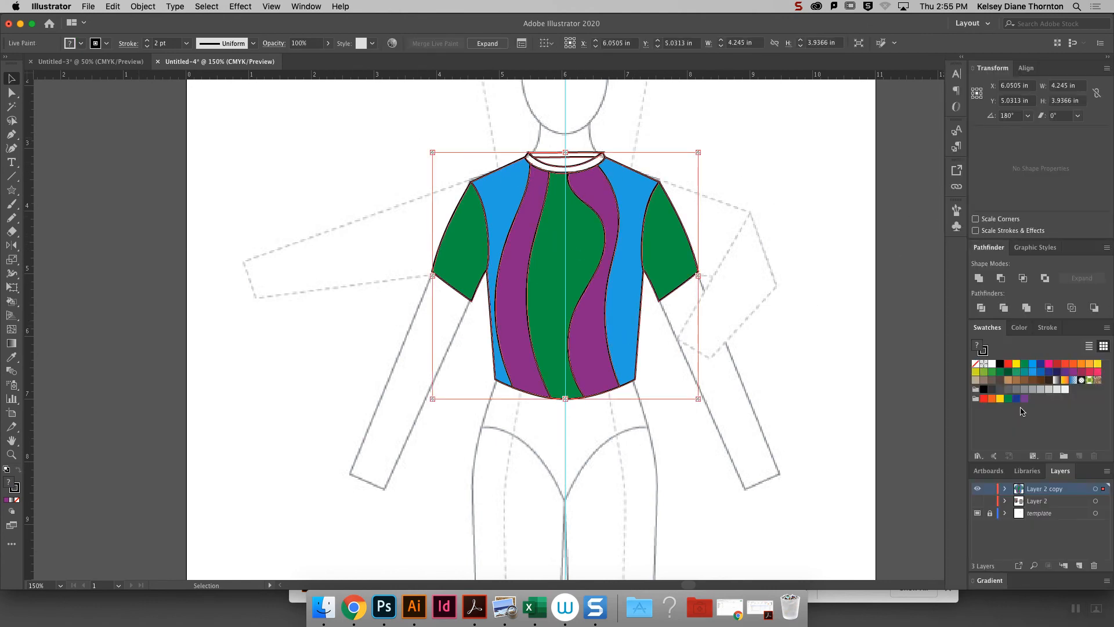
{"action": "key", "text": "k"}
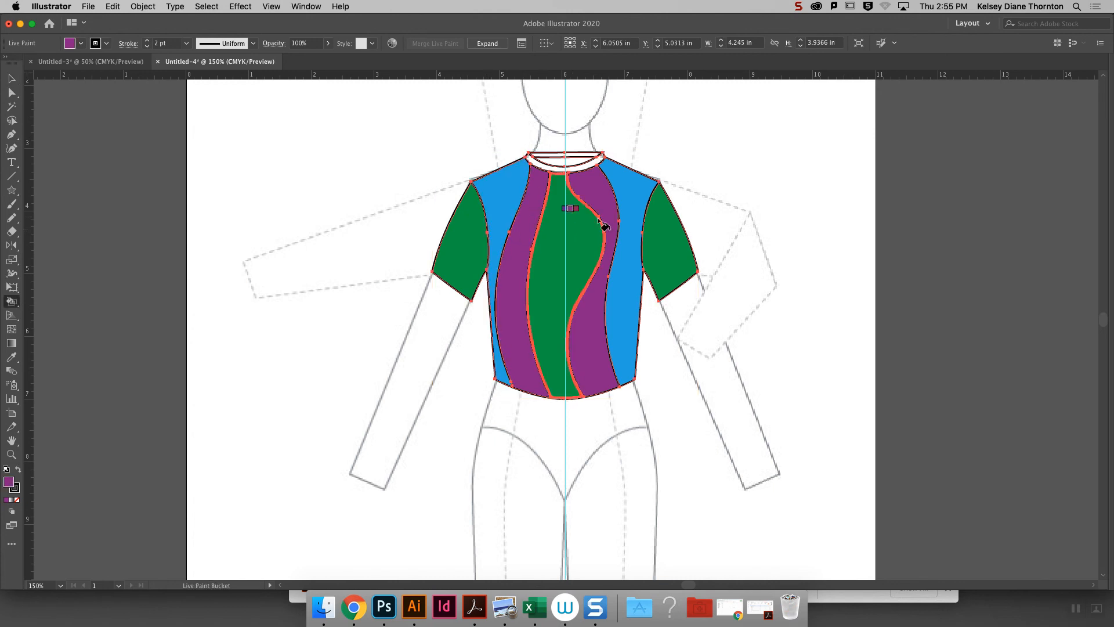
{"action": "mouse_move", "coordinate": [1109, 363]}
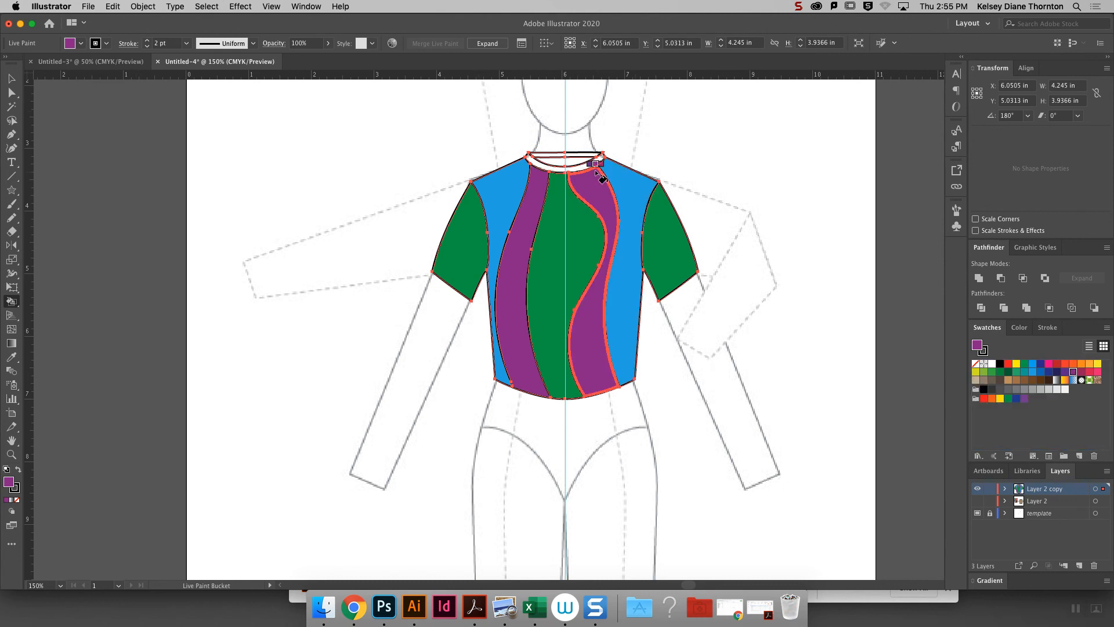
{"action": "left_click", "coordinate": [587, 163]}
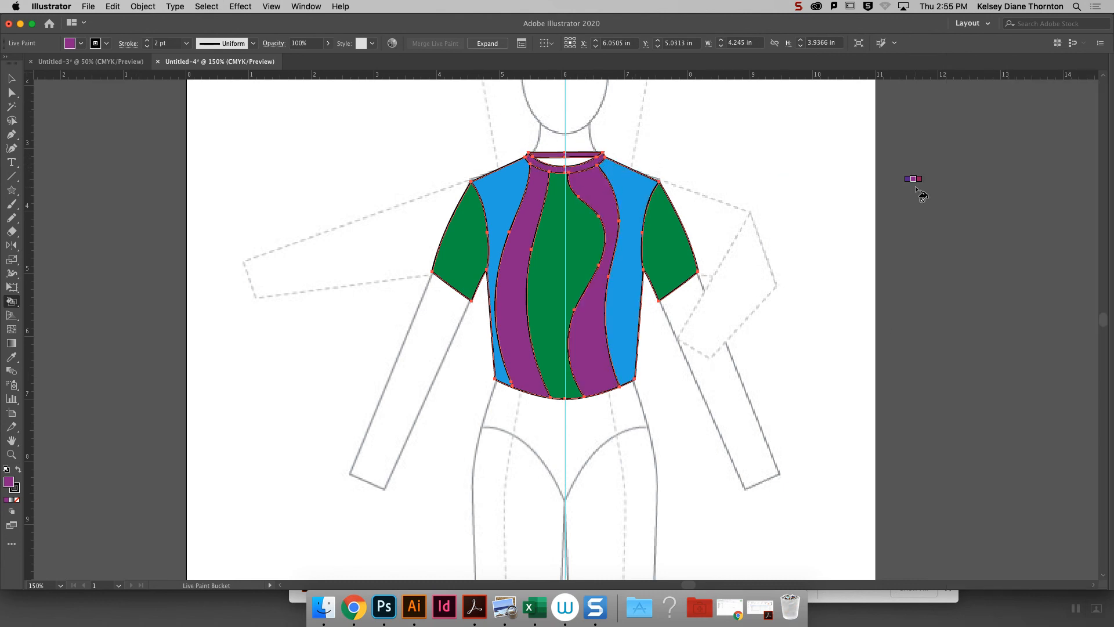
- Fill the inside back area of the neck opening with a gray swatch, then deselect the top
{"action": "mouse_move", "coordinate": [1111, 320]}
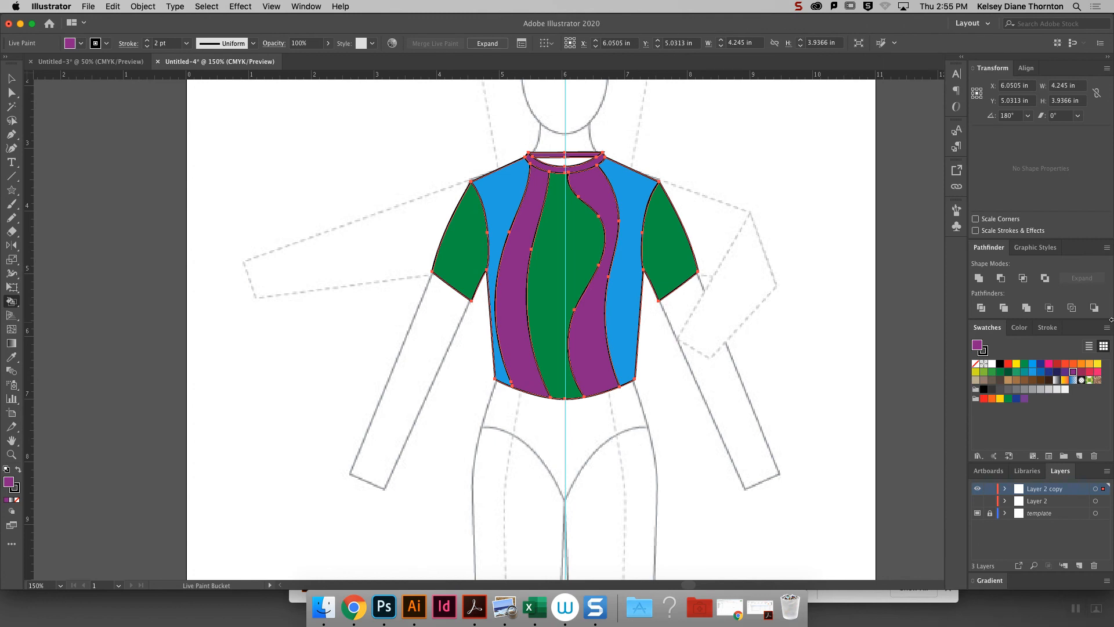
{"action": "left_click", "coordinate": [1013, 388]}
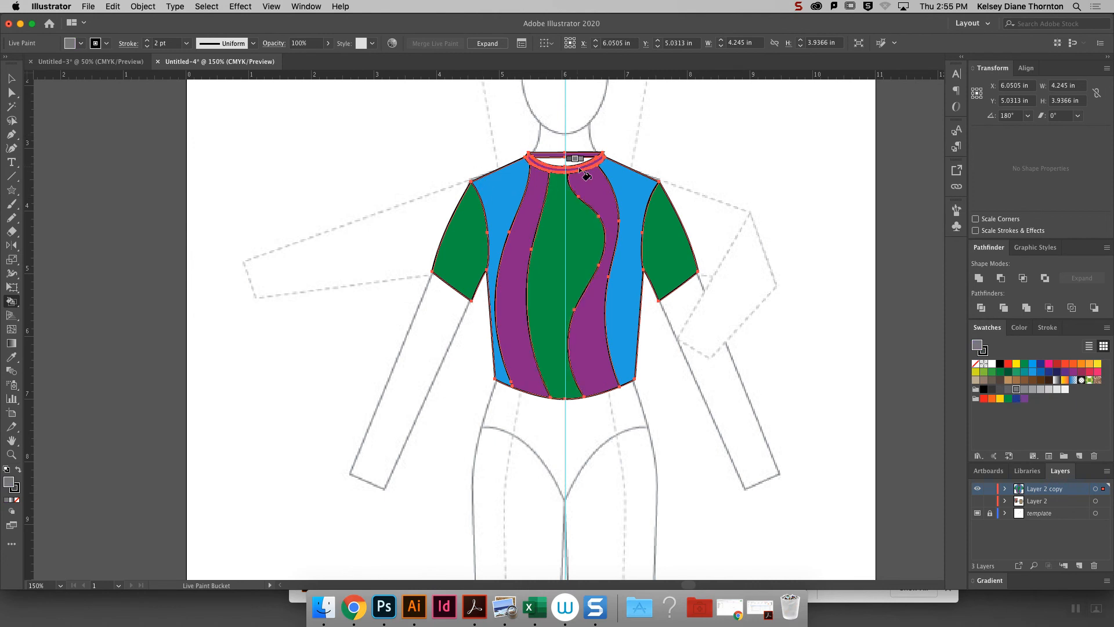
{"action": "key", "text": "shift+Tab"}
{"action": "left_click", "coordinate": [570, 165]}
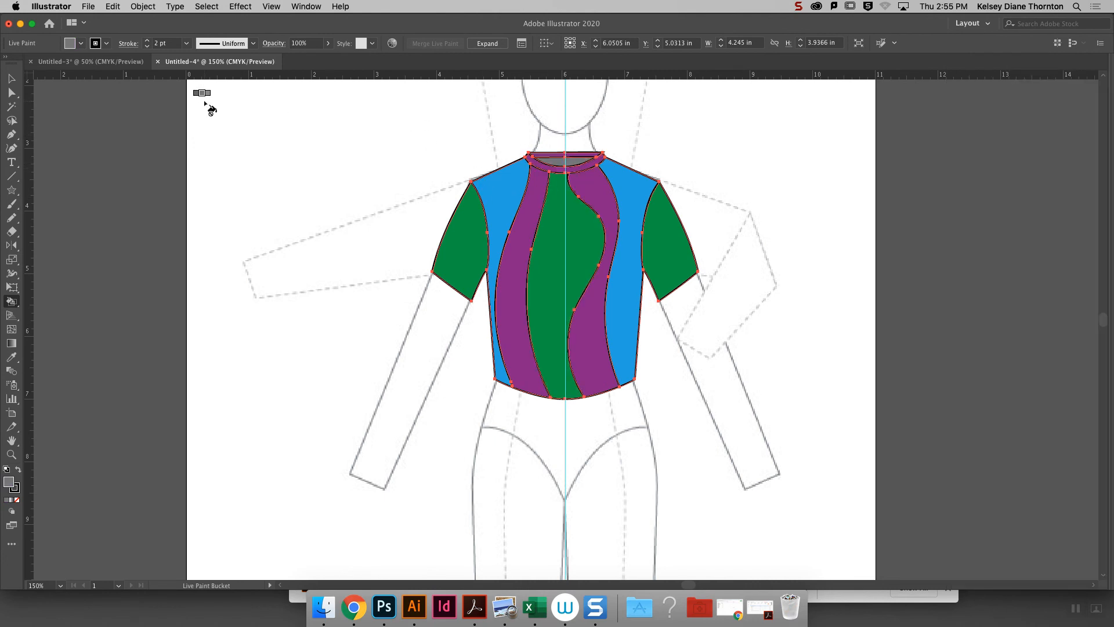
{"action": "key", "text": "v"}
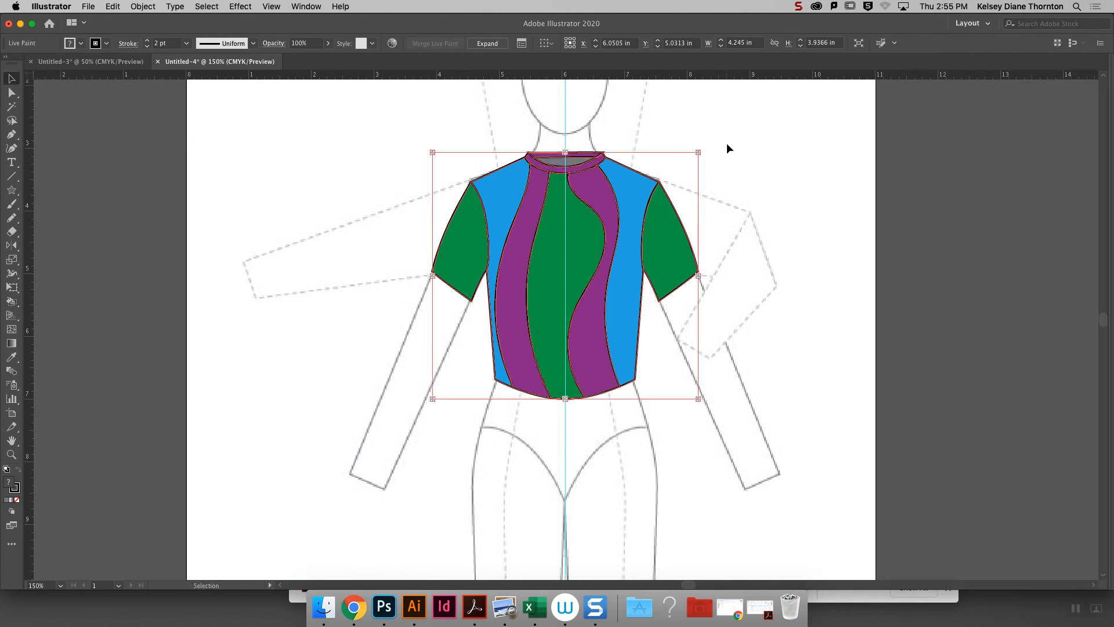
{"action": "left_click", "coordinate": [811, 185]}
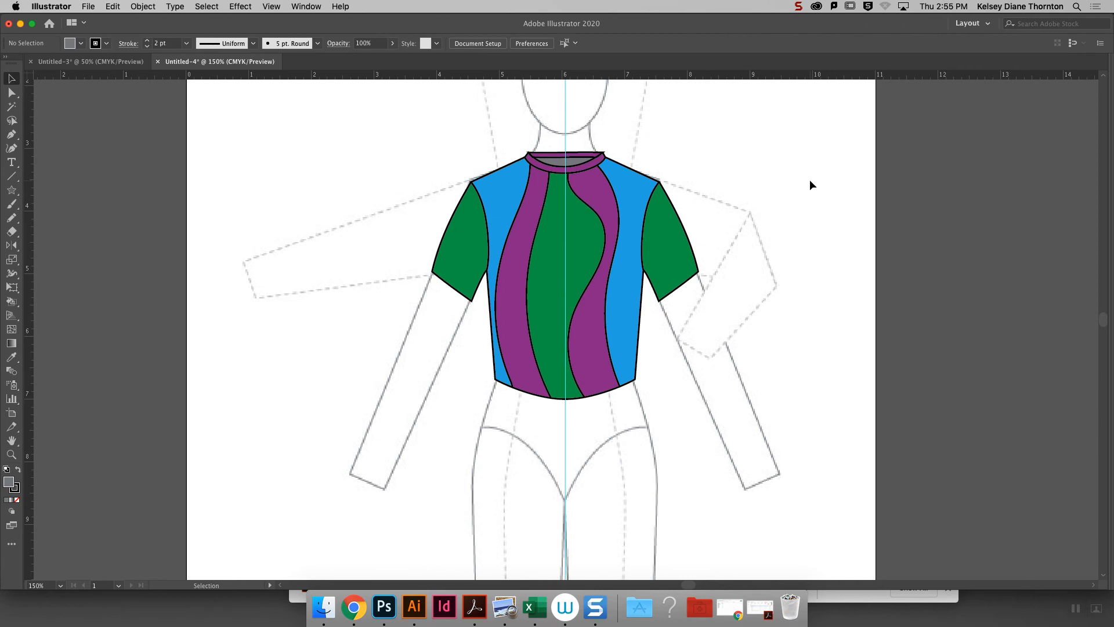
- Reshape the seam between the left blue side panel and purple panel by moving its upper anchor point with Direct Selection
{"action": "key", "text": "super+equal"}
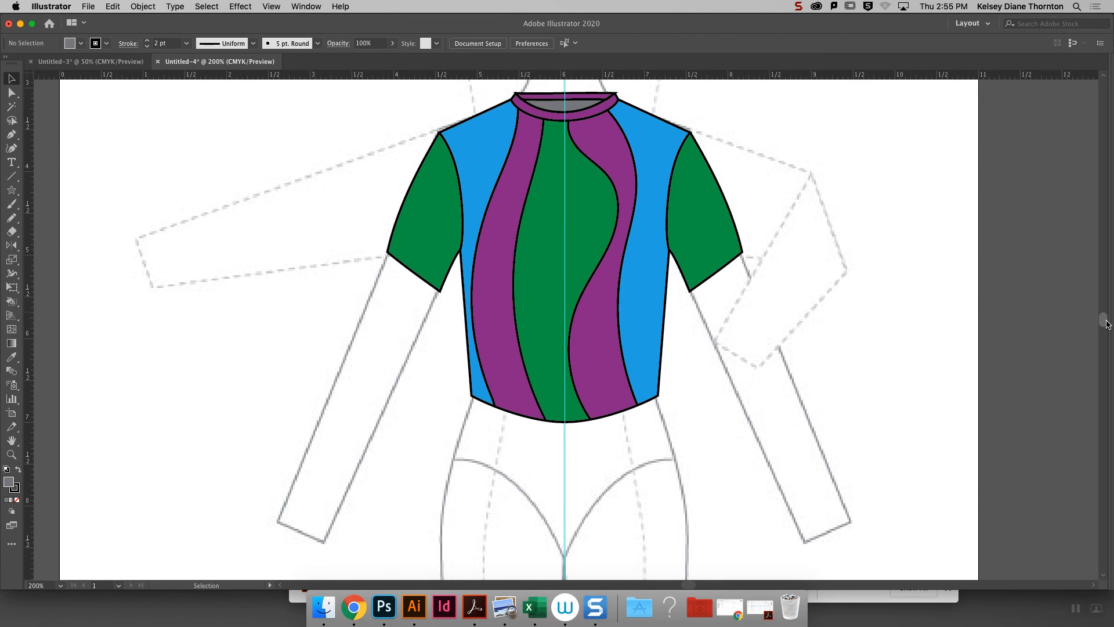
{"action": "left_click_drag", "start_coordinate": [1105, 320], "coordinate": [1105, 319]}
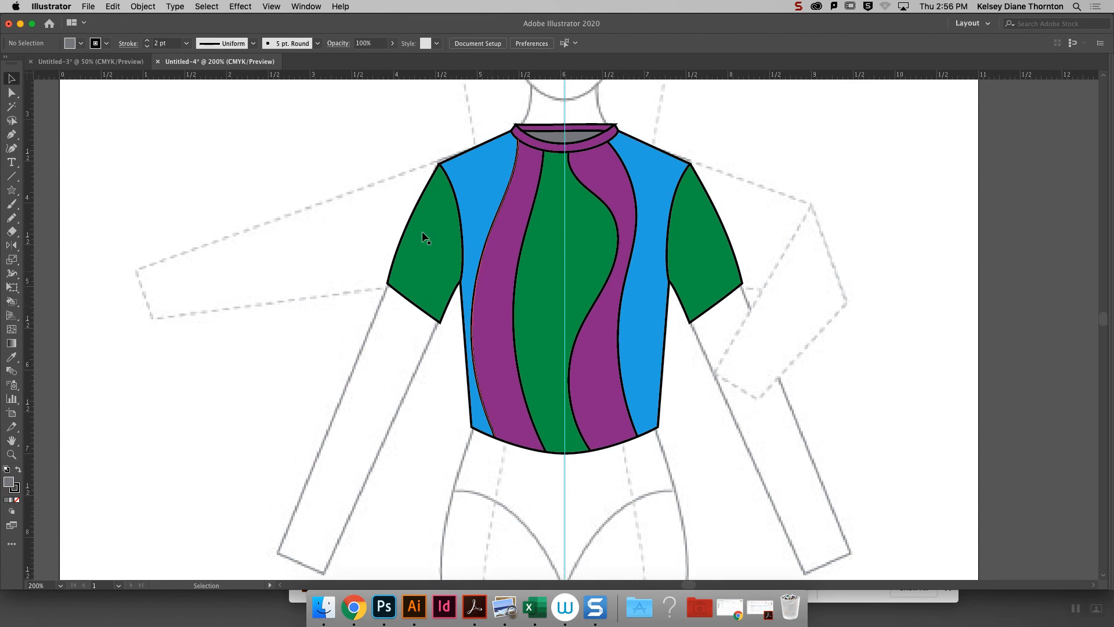
{"action": "left_click", "coordinate": [11, 93]}
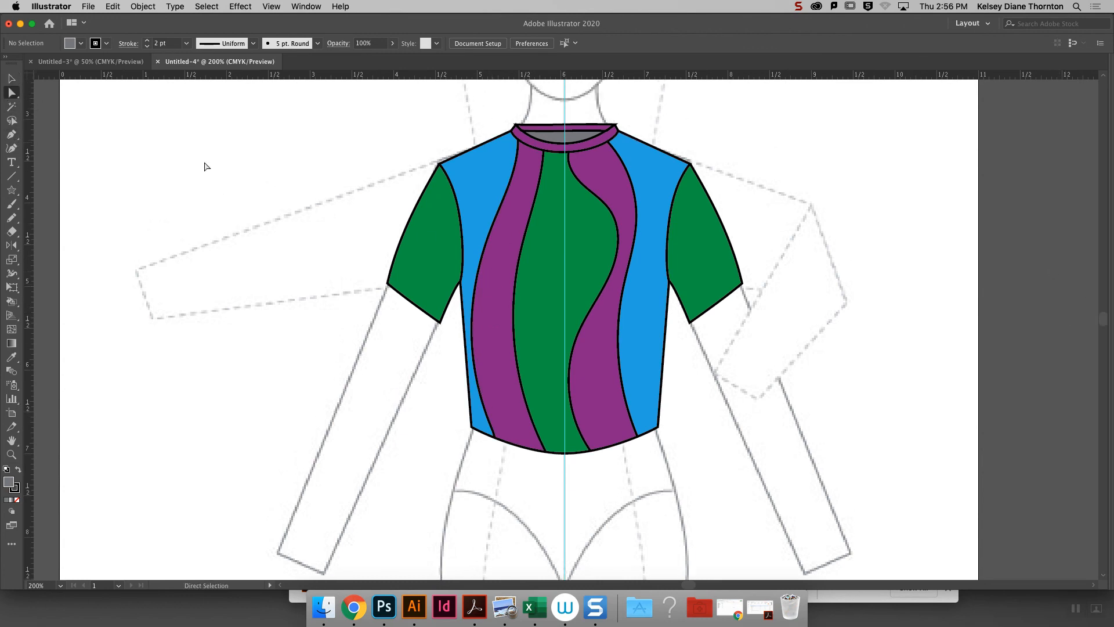
{"action": "left_click", "coordinate": [496, 236]}
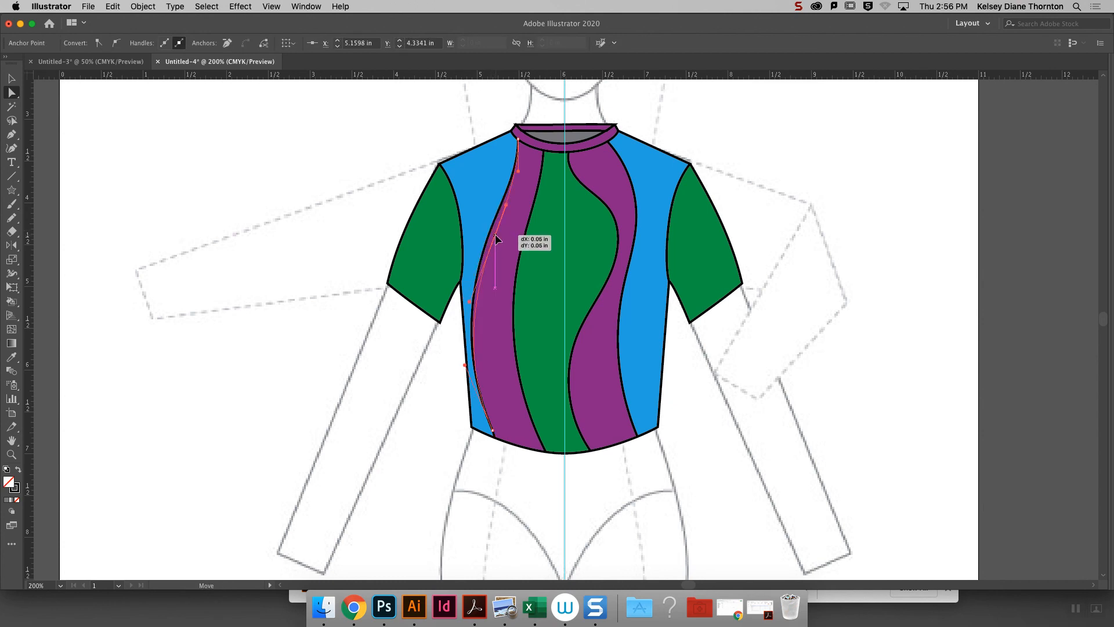
{"action": "mouse_move", "coordinate": [497, 238]}
{"action": "left_mouse_down"}
{"action": "mouse_move", "coordinate": [505, 219]}
{"action": "mouse_move", "coordinate": [492, 217]}
{"action": "mouse_move", "coordinate": [507, 233]}
{"action": "left_mouse_up"}
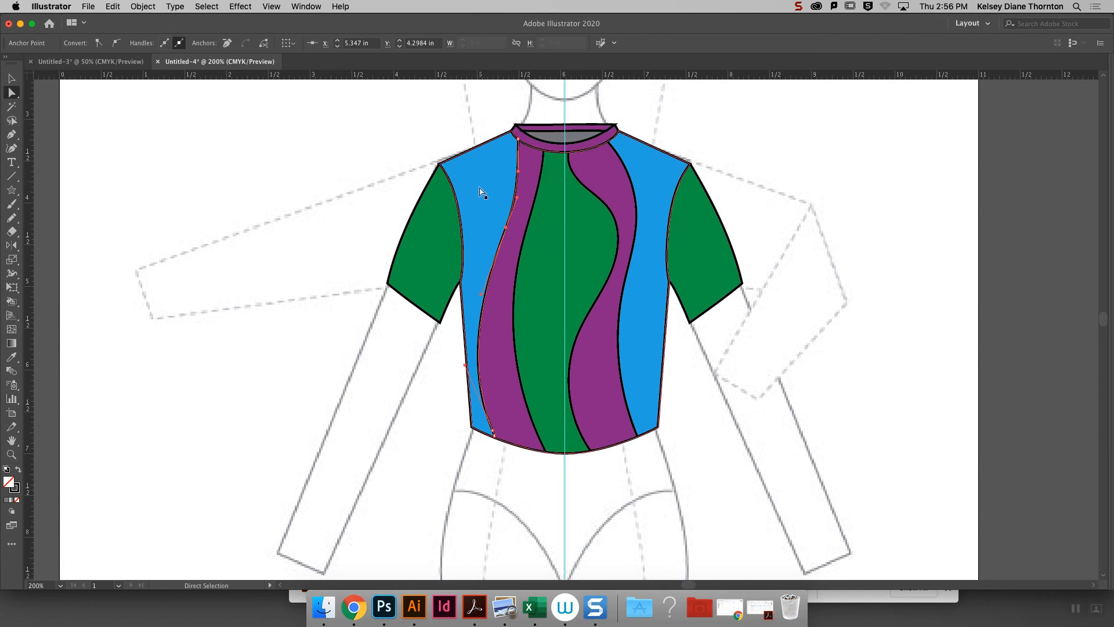
{"action": "left_click_drag", "start_coordinate": [506, 231], "coordinate": [488, 197]}
{"action": "left_click", "coordinate": [485, 204]}
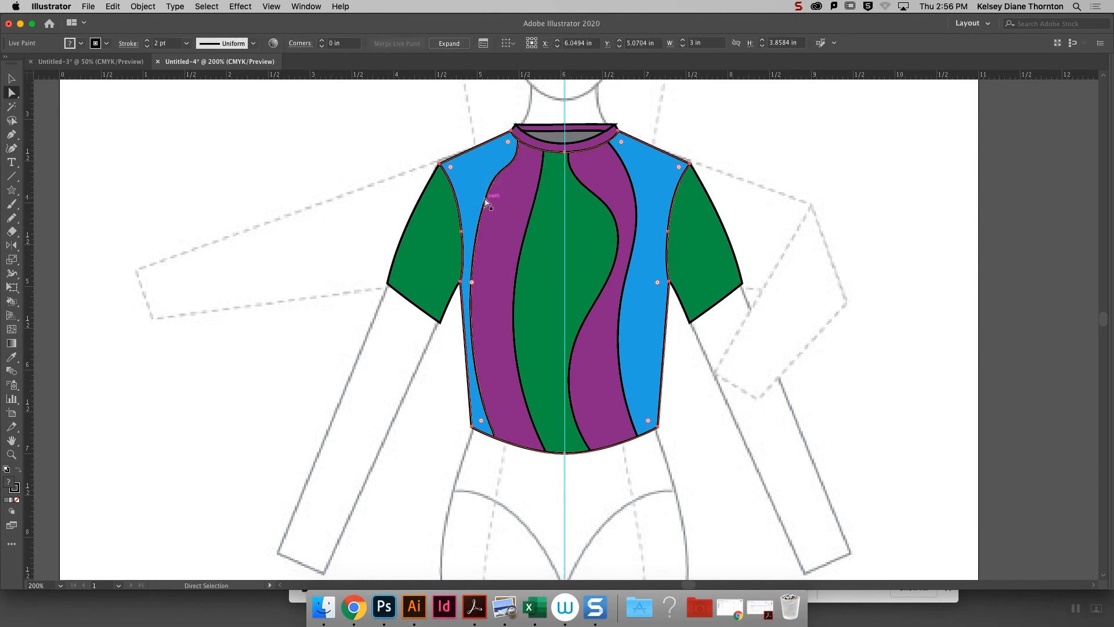
{"action": "left_click", "coordinate": [485, 200]}
{"action": "left_click_drag", "start_coordinate": [488, 189], "coordinate": [497, 224]}
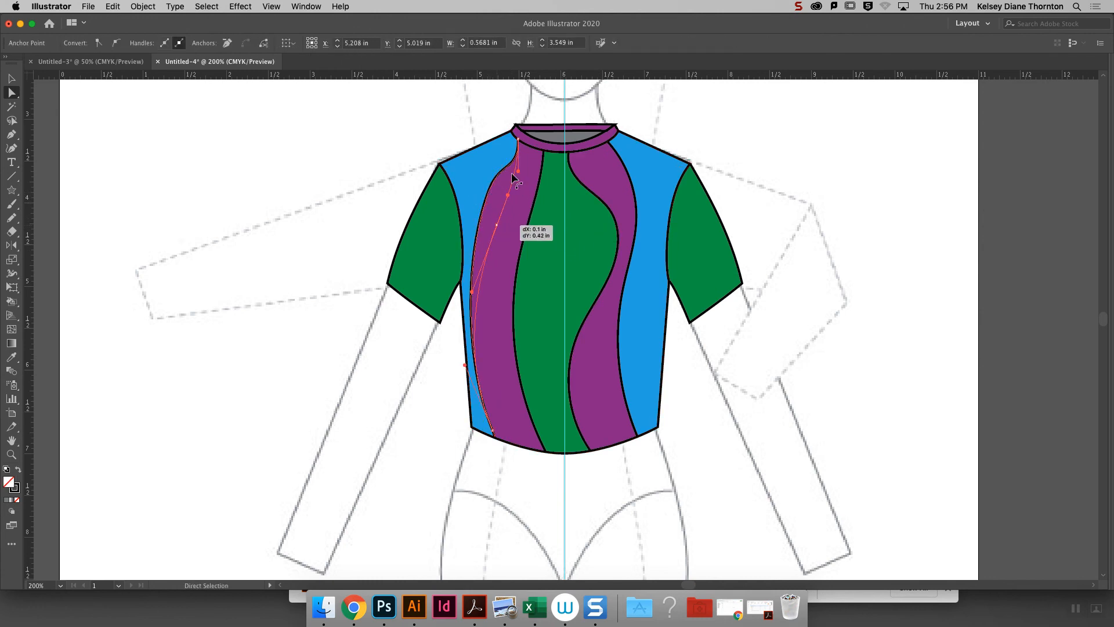
{"action": "left_click_drag", "start_coordinate": [511, 176], "coordinate": [511, 177]}
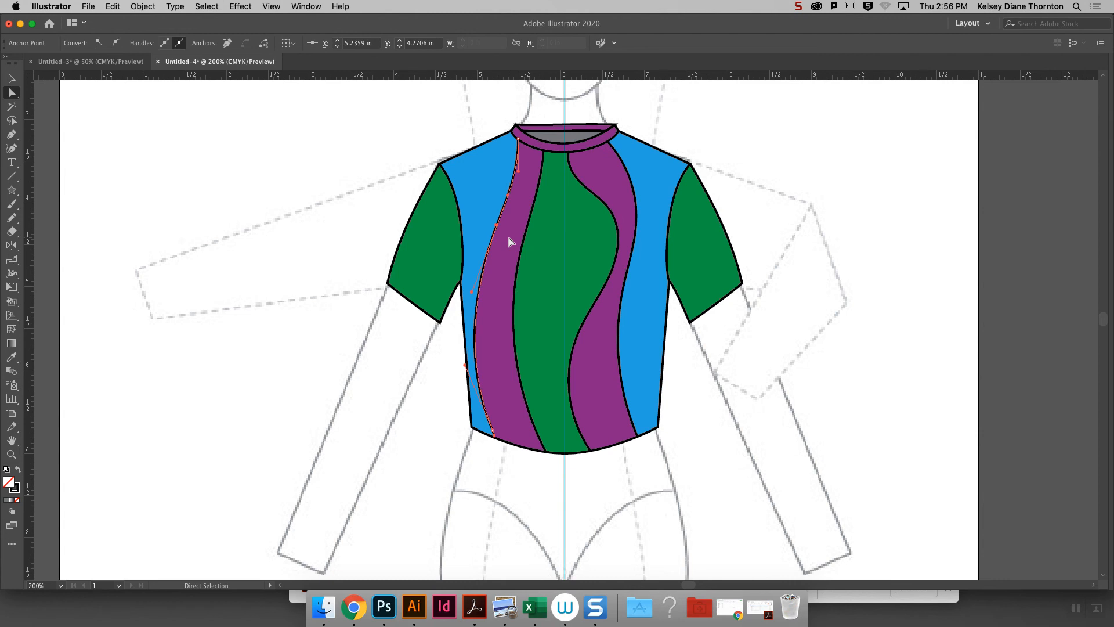
- Reshape the right outer wavy seam, moving its upper anchor outward toward the sleeve and its middle anchor lower
{"action": "left_click", "coordinate": [618, 228]}
{"action": "left_click_drag", "start_coordinate": [637, 218], "coordinate": [648, 216]}
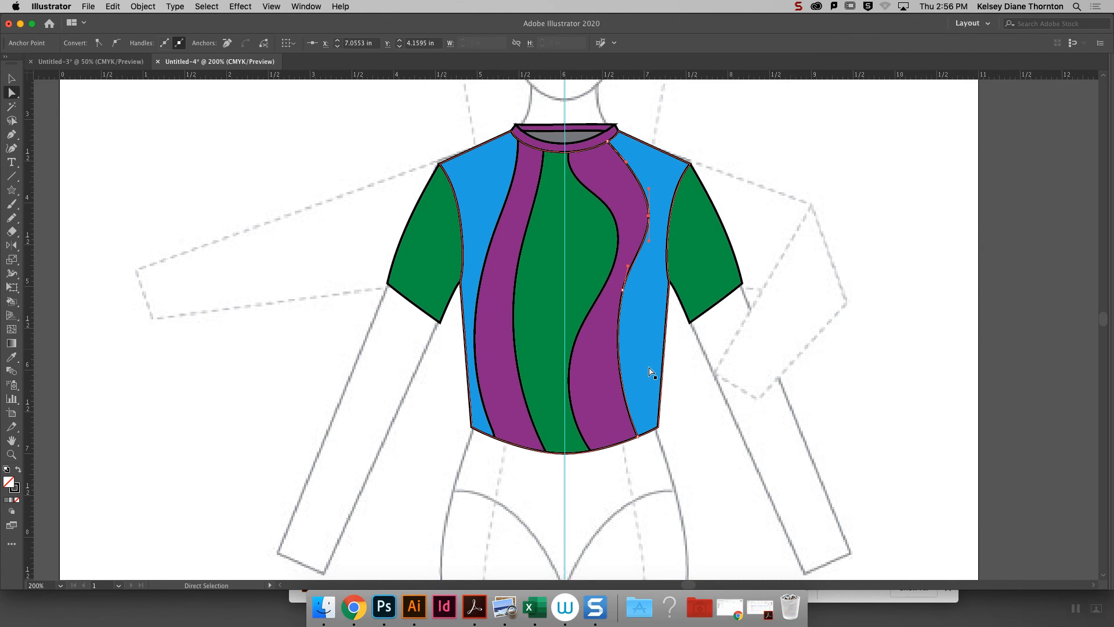
{"action": "left_click_drag", "start_coordinate": [623, 292], "coordinate": [619, 314]}
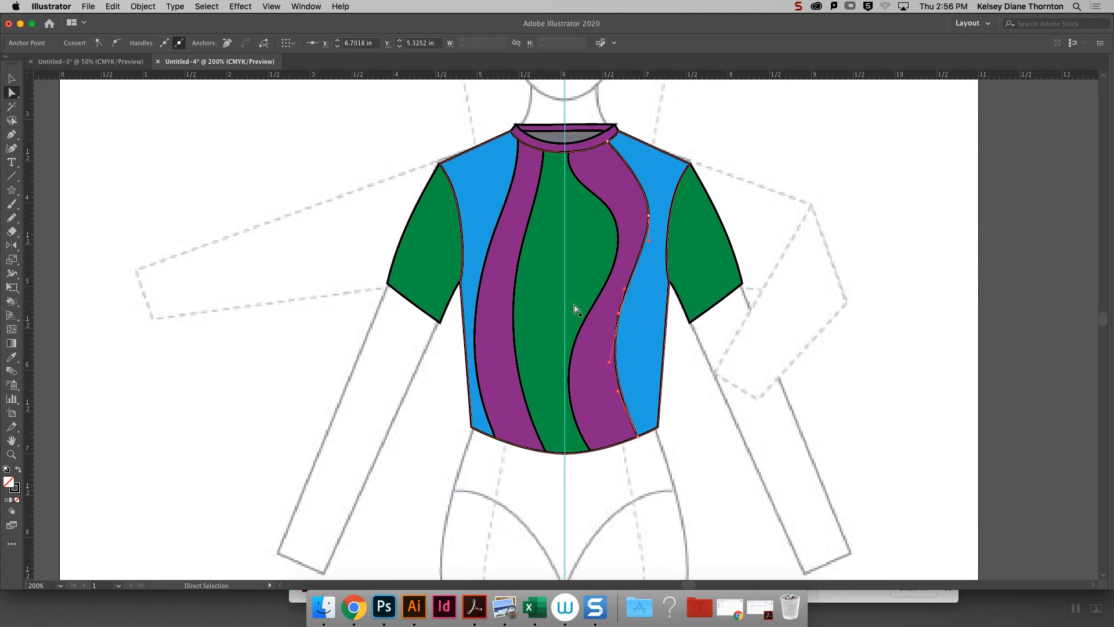
- Try to shift the upper anchor of the left outer seam up and outward, and undo the move
{"action": "left_click", "coordinate": [495, 254]}
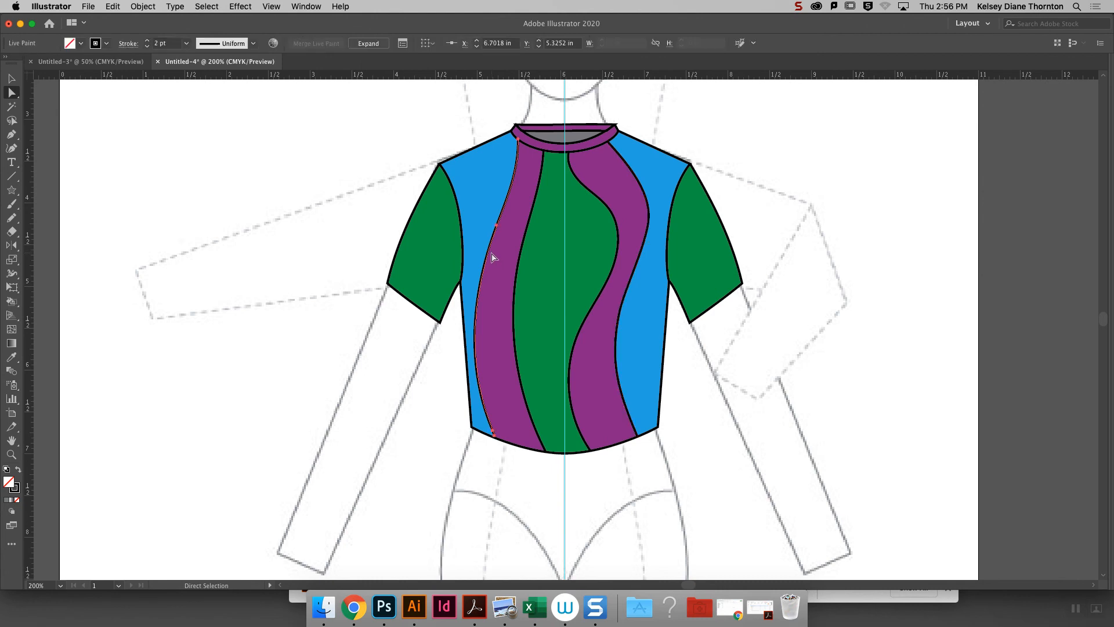
{"action": "left_click_drag", "start_coordinate": [497, 227], "coordinate": [491, 220]}
{"action": "key", "text": "super+z"}
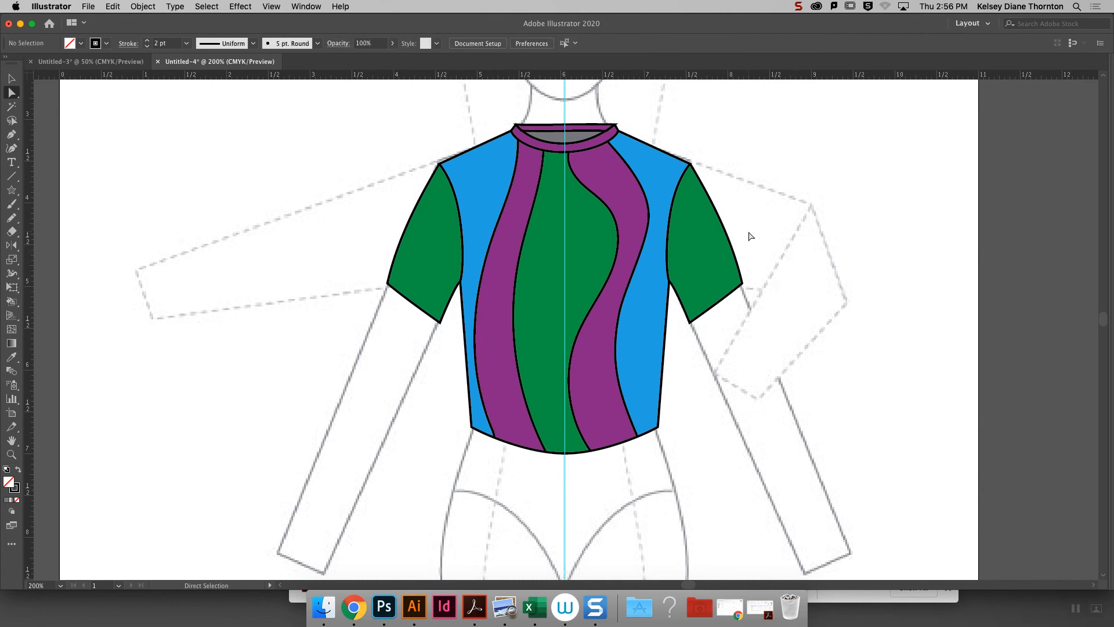
- Pull the top anchor of the right outer seam away from the neckband to open a gap between the panels
{"action": "key", "text": "super+equal"}
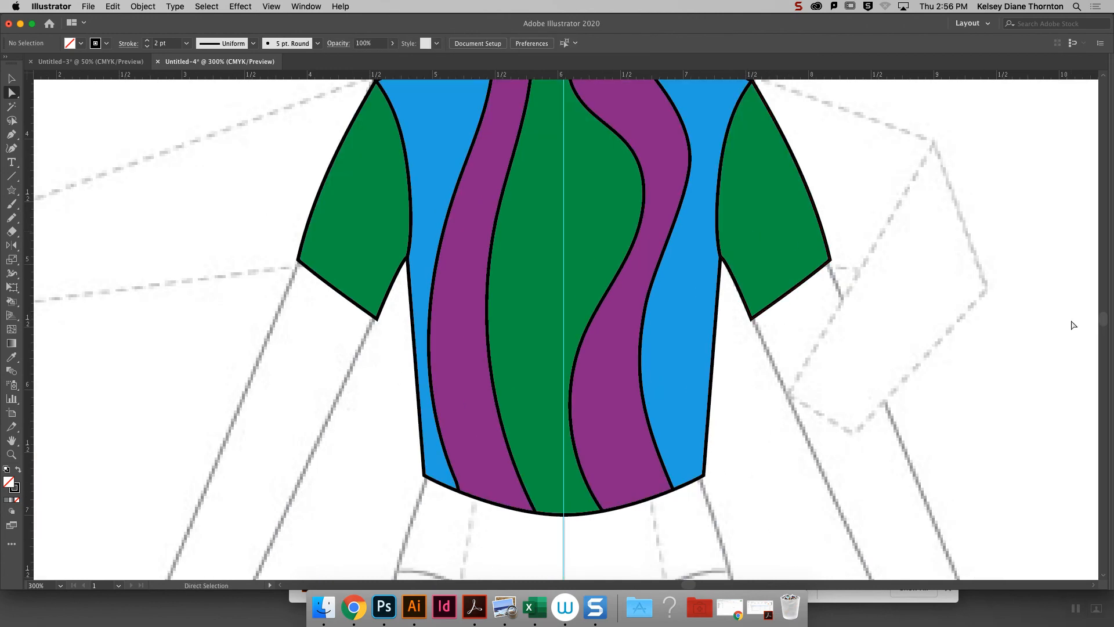
{"action": "scroll", "coordinate": [559, 333], "scroll_direction": "up", "scroll_amount": 5}
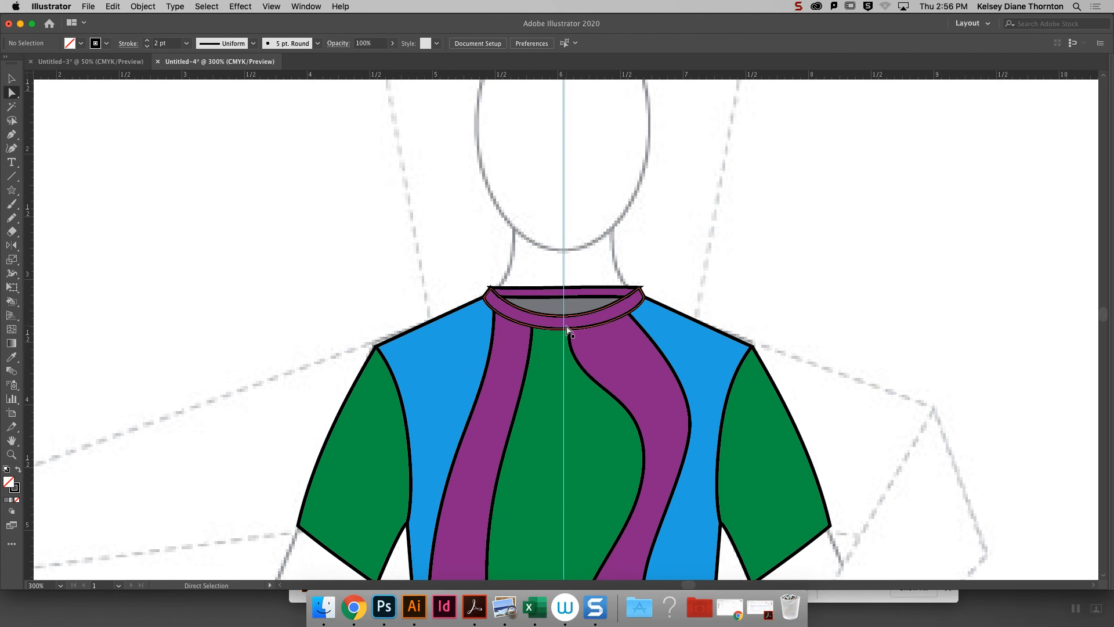
{"action": "left_click", "coordinate": [560, 337]}
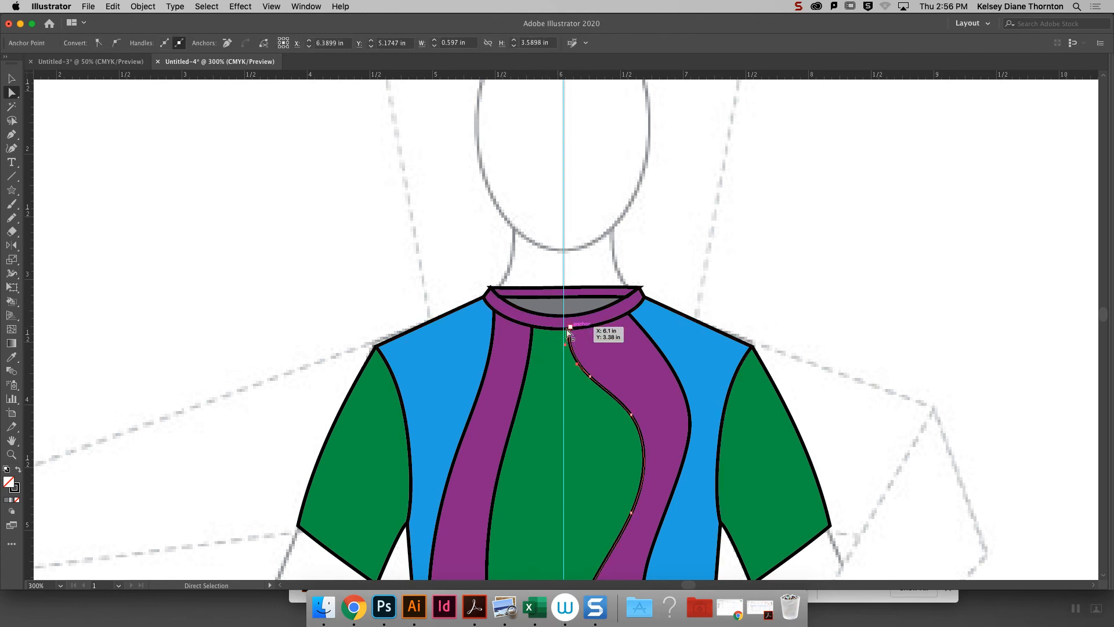
{"action": "left_click", "coordinate": [647, 341]}
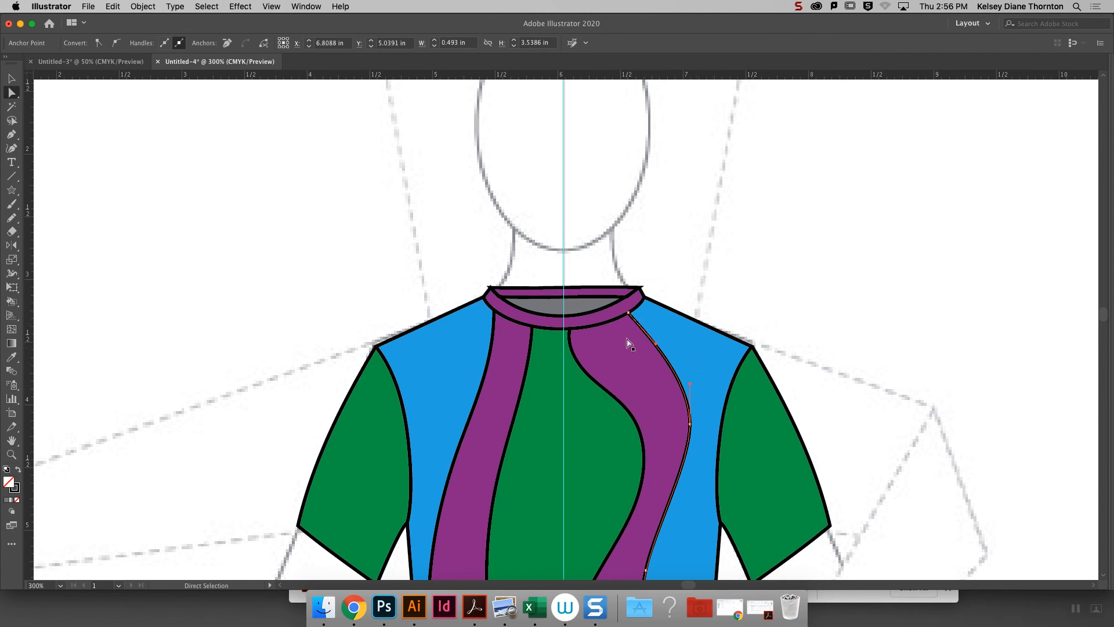
{"action": "key", "text": "super+equal"}
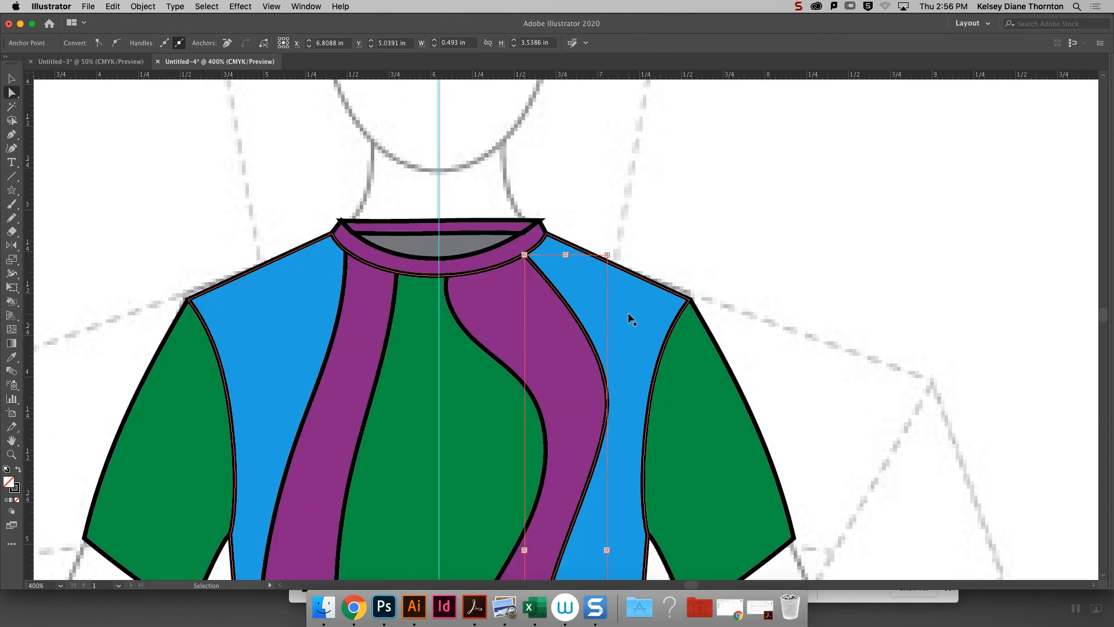
{"action": "key", "text": "super+equal"}
{"action": "left_click_drag", "start_coordinate": [506, 219], "coordinate": [514, 222]}
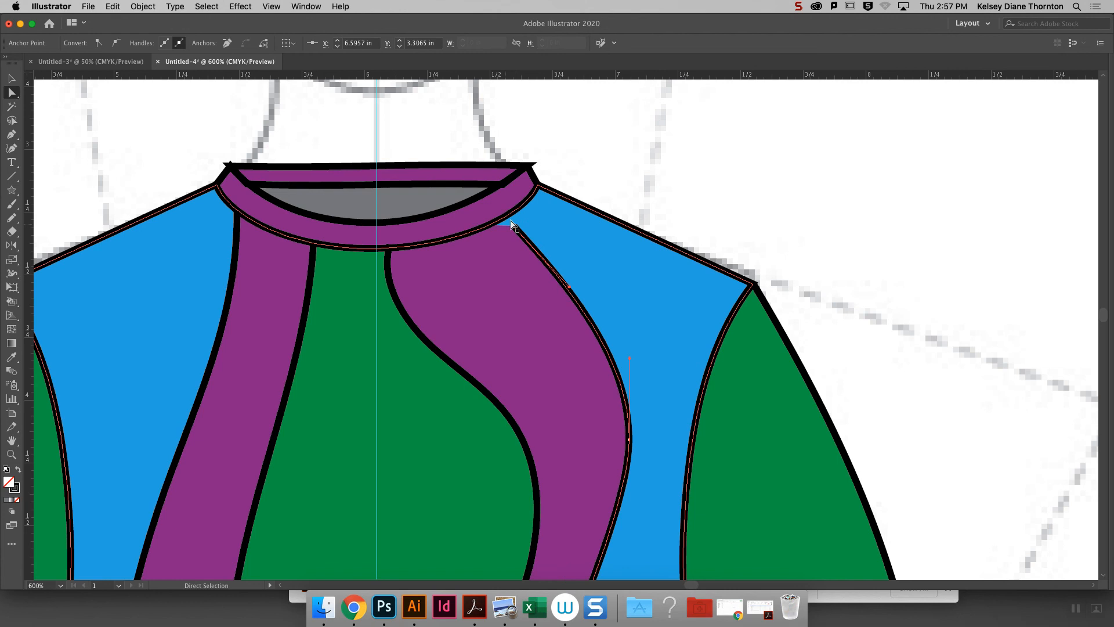
{"action": "key", "text": "super+shift+a"}
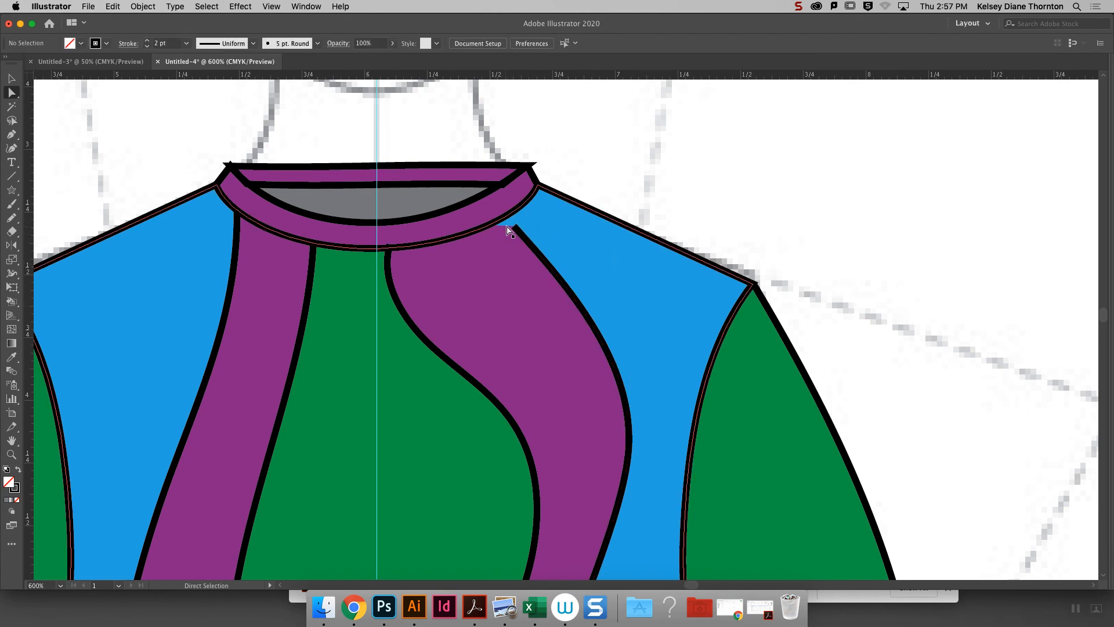
{"action": "left_click_drag", "start_coordinate": [516, 226], "coordinate": [531, 246]}
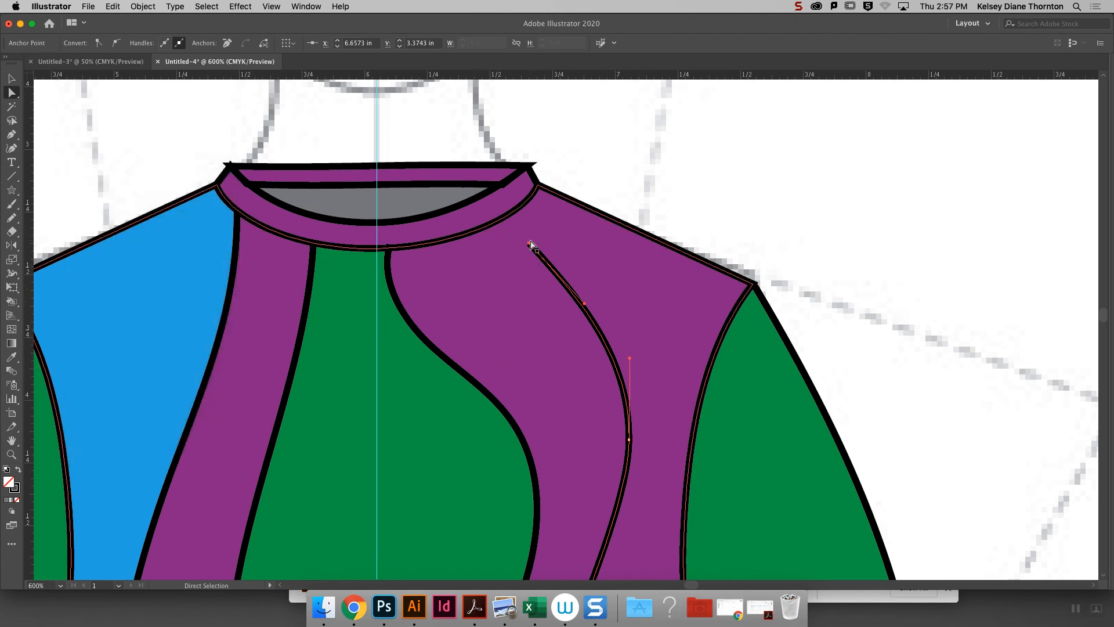
- Return the right outer seam's top anchor to the neckband and refill the right side panel with light blue using Live Paint
{"action": "left_click_drag", "start_coordinate": [532, 246], "coordinate": [505, 220]}
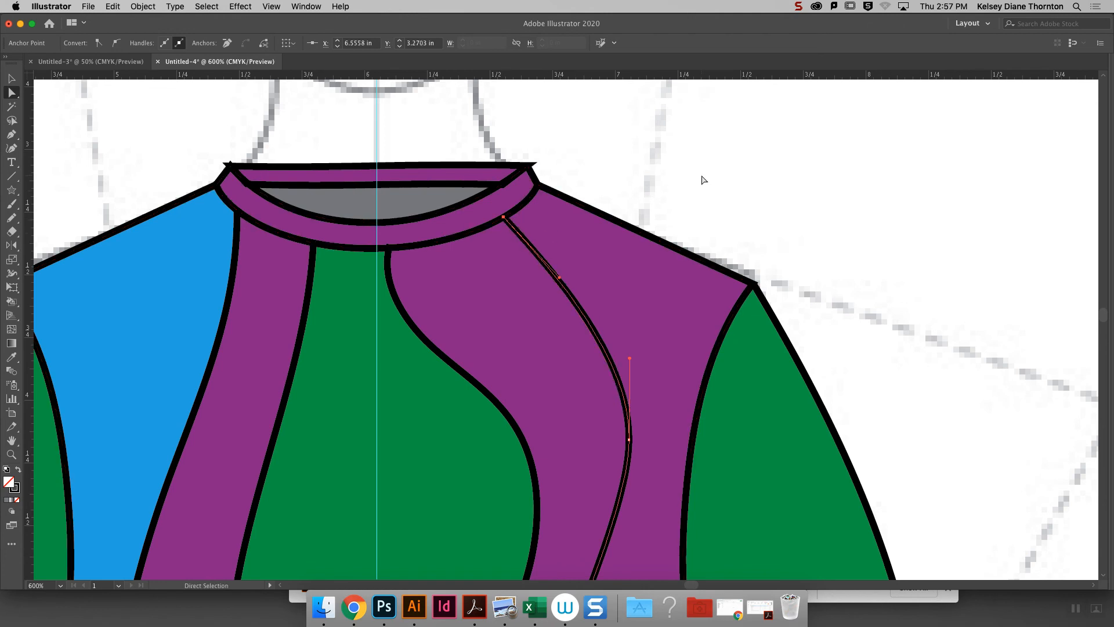
{"action": "key", "text": "super+minus"}
{"action": "key", "text": "super+minus"}
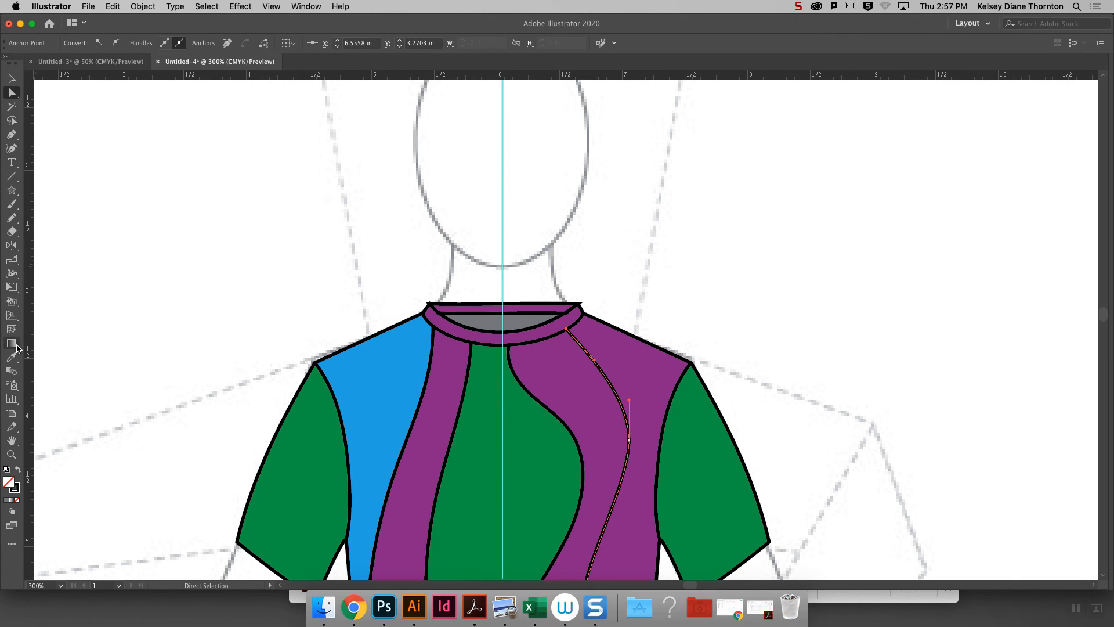
{"action": "key", "text": "k"}
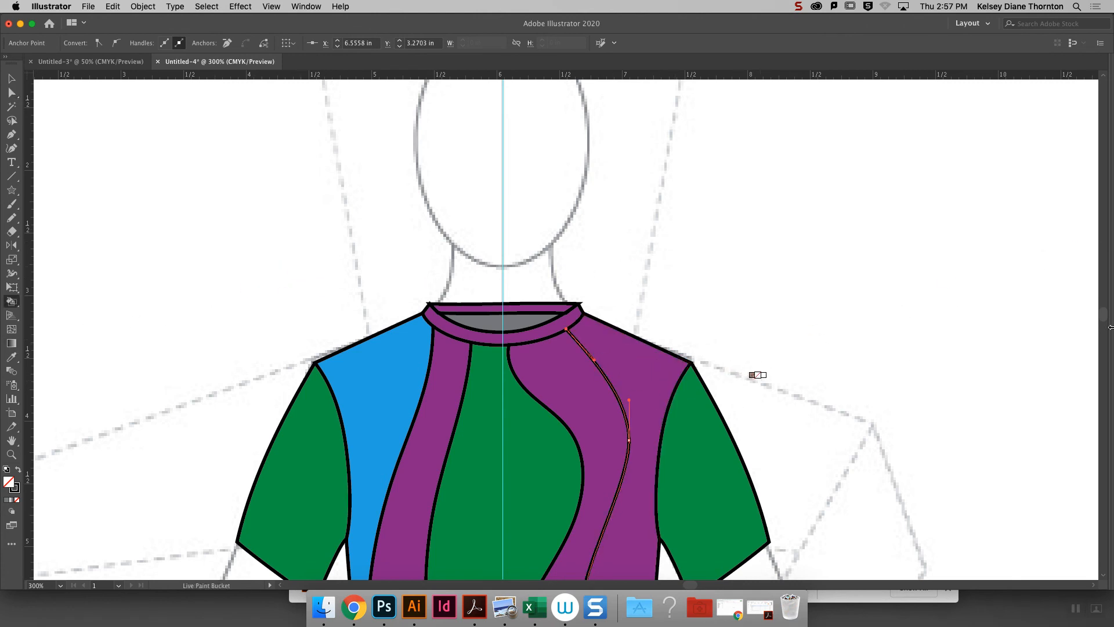
{"action": "mouse_move", "coordinate": [1110, 327]}
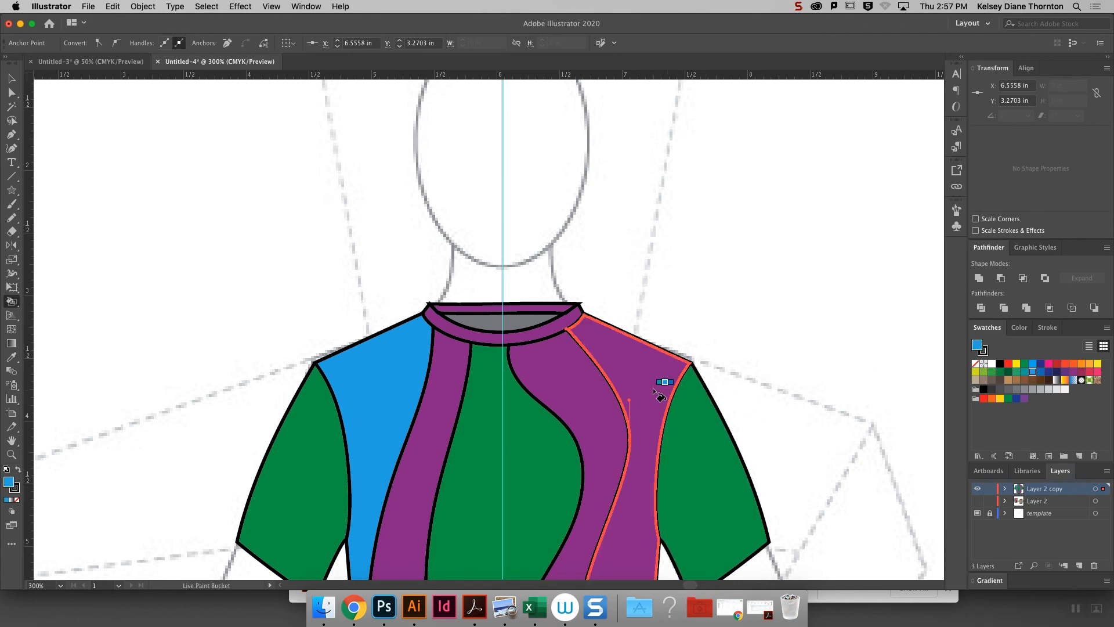
{"action": "left_click", "coordinate": [668, 383]}
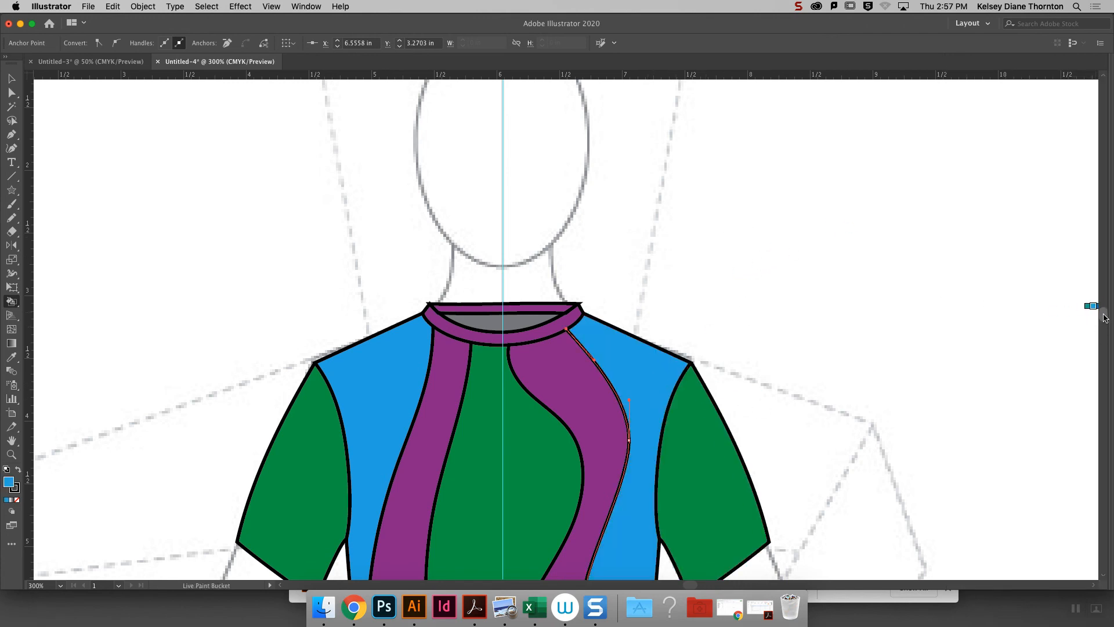
- Draw two curved lines across each sleeve with the Pencil tool
{"action": "scroll", "coordinate": [1097, 319], "scroll_direction": "down", "scroll_amount": 10}
{"action": "scroll", "coordinate": [1101, 324], "scroll_direction": "up", "scroll_amount": 4}
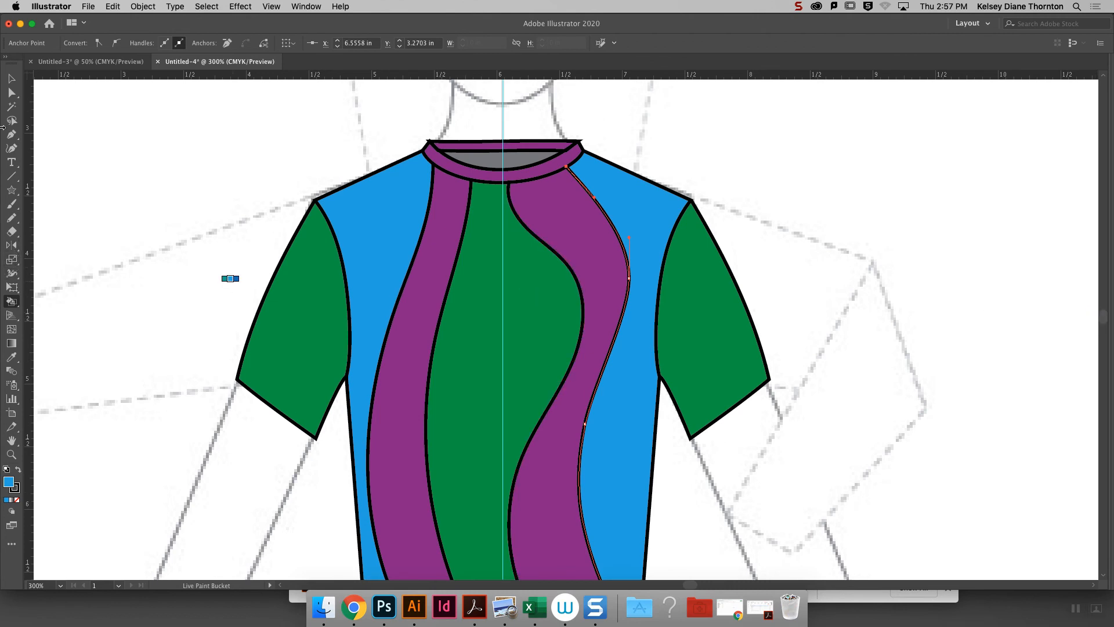
{"action": "left_click", "coordinate": [11, 218]}
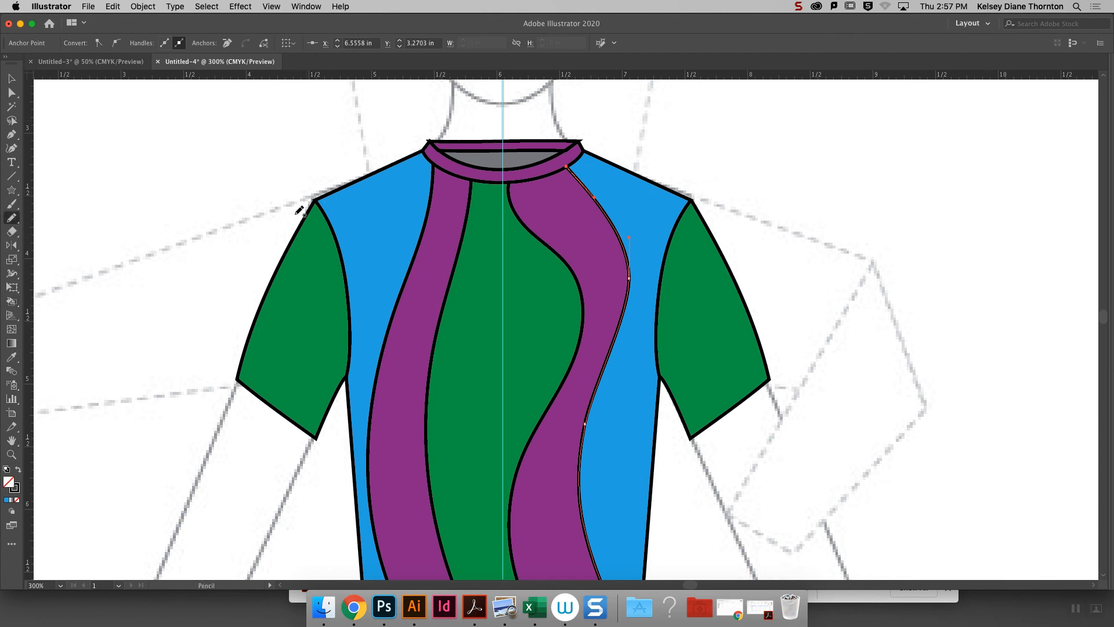
{"action": "mouse_move", "coordinate": [294, 238]}
{"action": "left_mouse_down"}
{"action": "mouse_move", "coordinate": [345, 379]}
{"action": "mouse_move", "coordinate": [333, 399]}
{"action": "mouse_move", "coordinate": [292, 395]}
{"action": "mouse_move", "coordinate": [270, 379]}
{"action": "mouse_move", "coordinate": [255, 327]}
{"action": "left_mouse_up"}
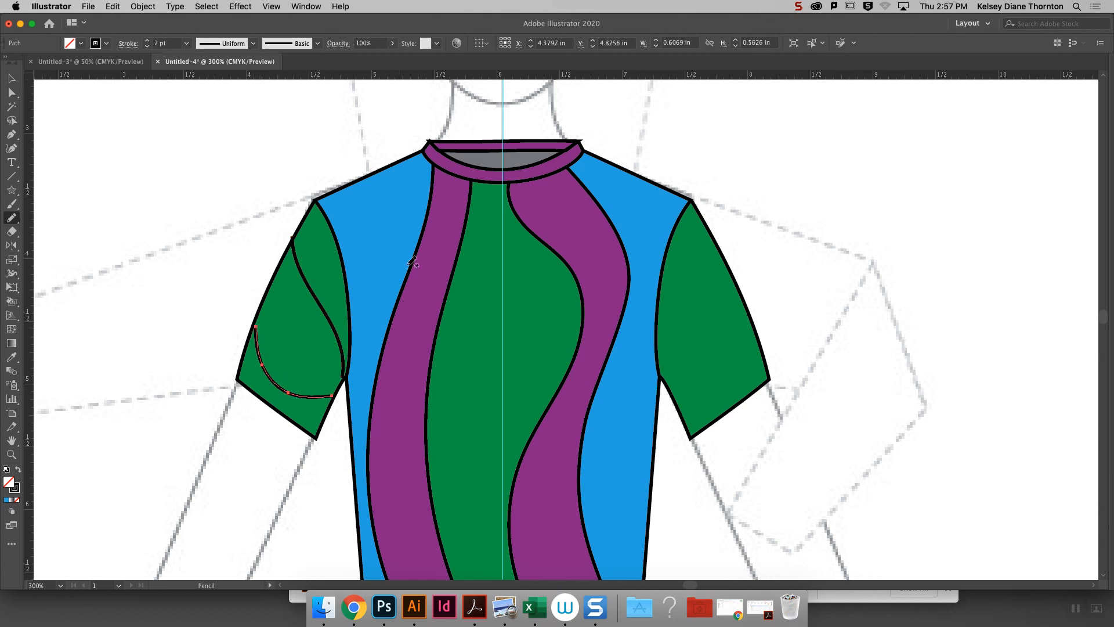
{"action": "mouse_move", "coordinate": [720, 251]}
{"action": "left_mouse_down"}
{"action": "mouse_move", "coordinate": [670, 391]}
{"action": "mouse_move", "coordinate": [696, 409]}
{"action": "mouse_move", "coordinate": [741, 298]}
{"action": "left_mouse_up"}
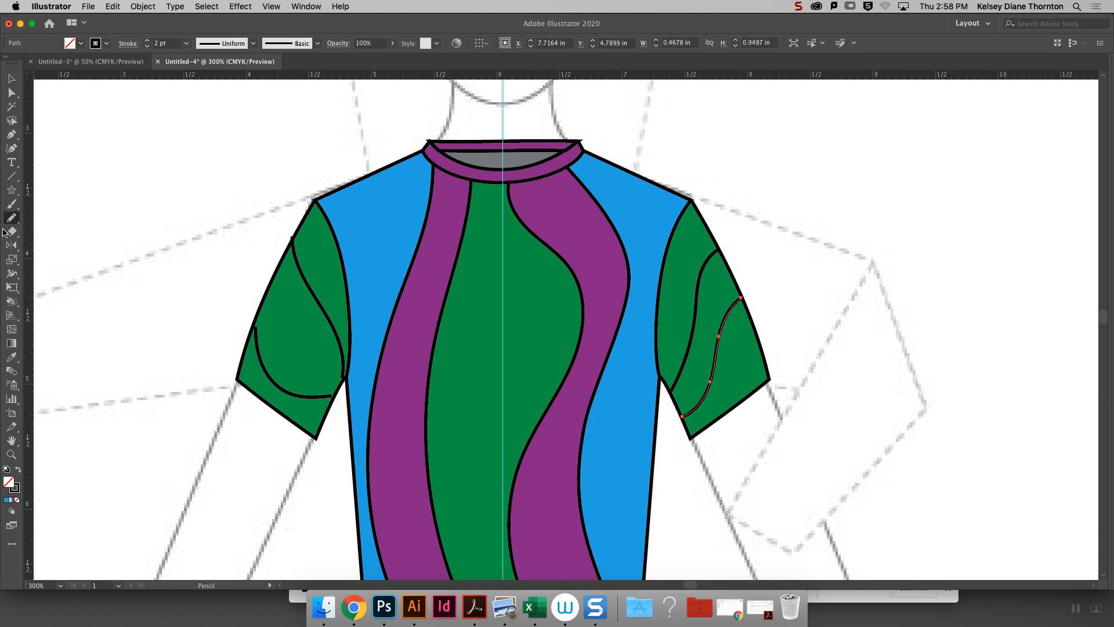
- Fill the right sleeve with a red swatch using the Live Paint Bucket
{"action": "key", "text": "k"}
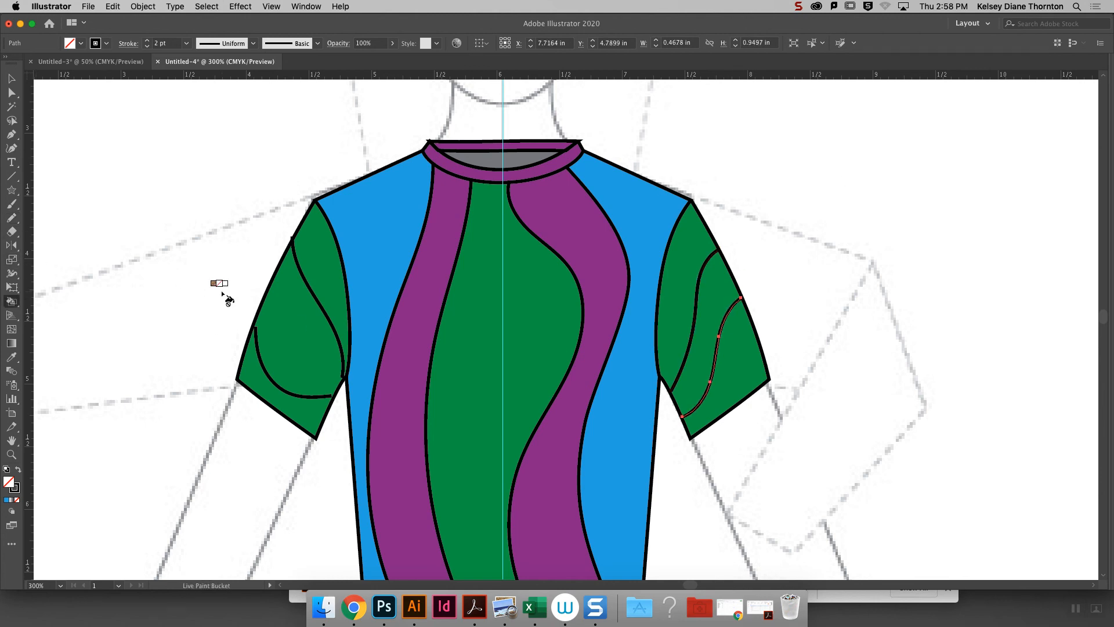
{"action": "scroll", "coordinate": [241, 302], "scroll_direction": "left", "scroll_amount": 5}
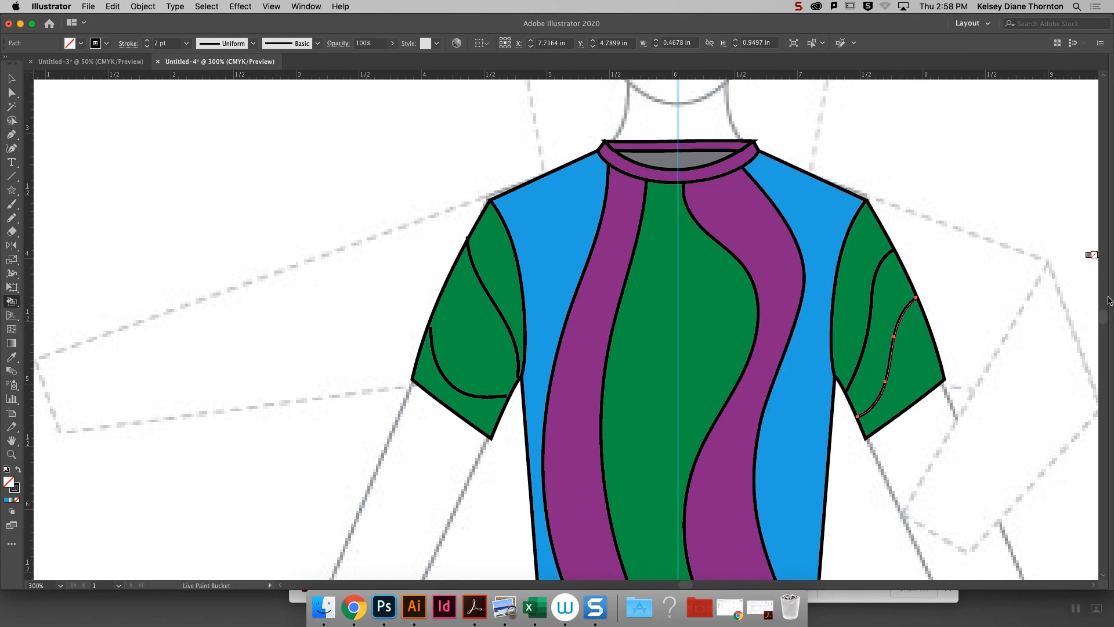
{"action": "mouse_move", "coordinate": [1111, 311]}
{"action": "left_click", "coordinate": [1054, 372]}
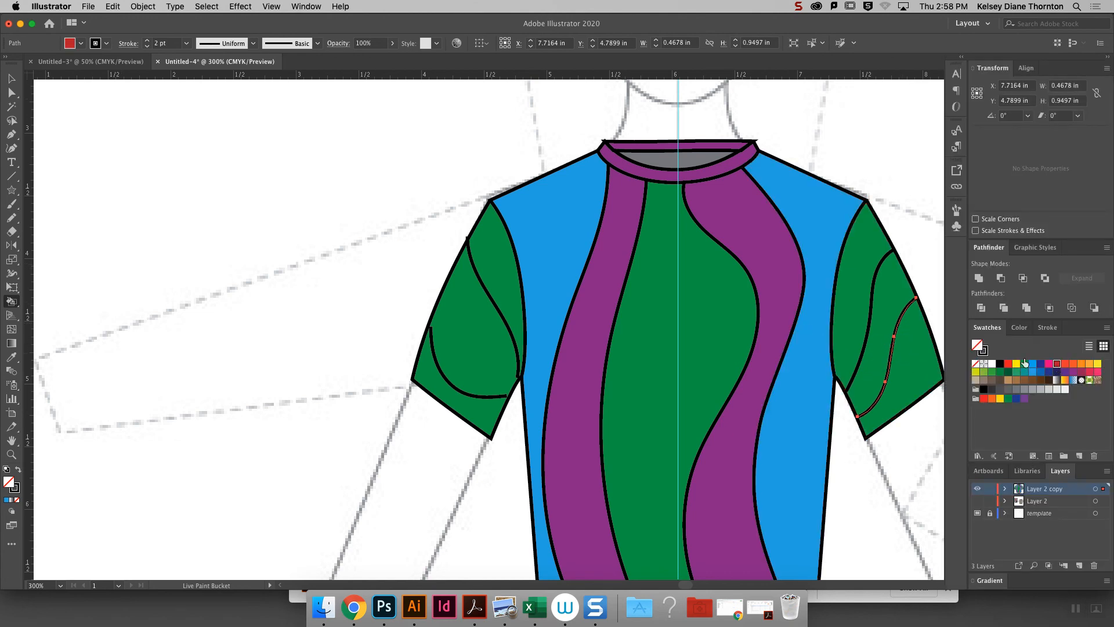
{"action": "left_click", "coordinate": [900, 355]}
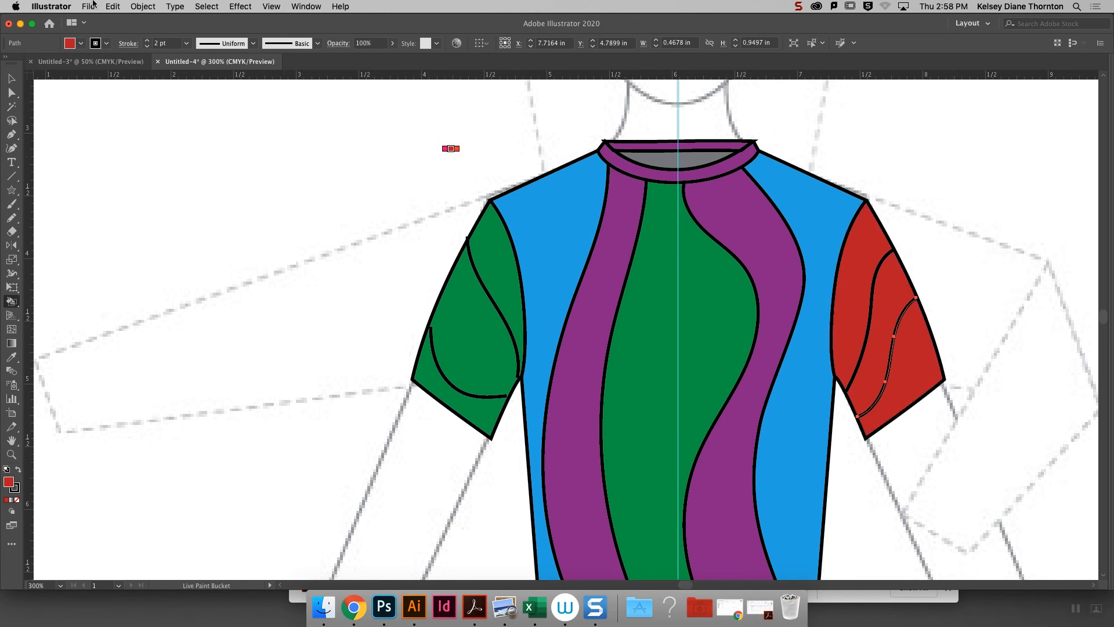
- Select the curved lines on both sleeves with the rest of the top and merge them into its Live Paint group
{"action": "key", "text": "v"}
{"action": "left_click", "coordinate": [492, 403]}
{"action": "left_click", "coordinate": [492, 397]}
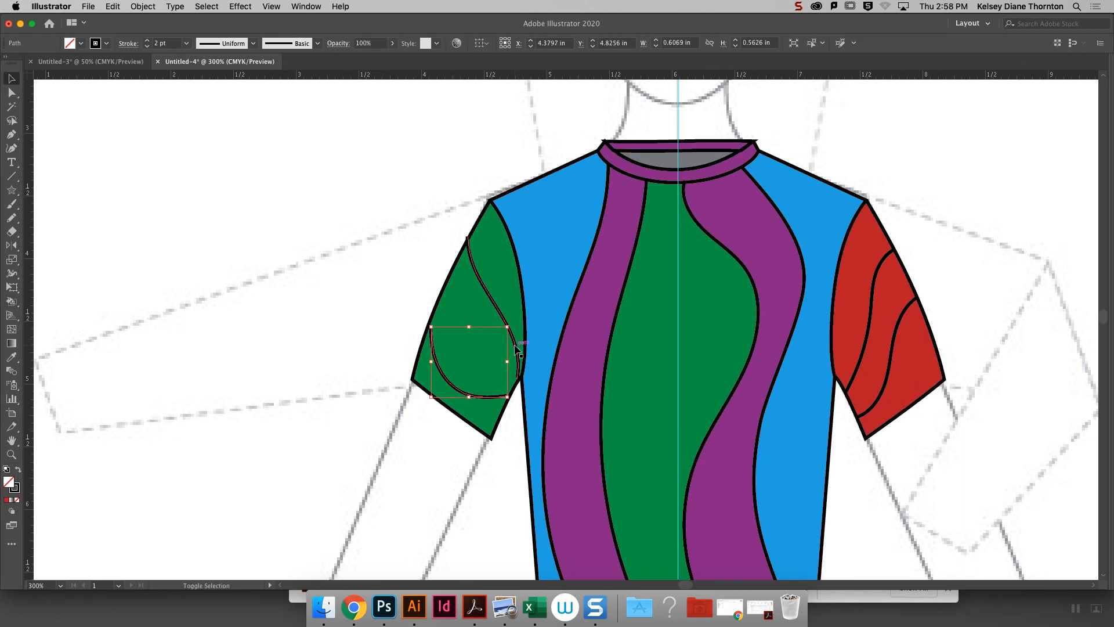
{"action": "left_click", "coordinate": [499, 307], "text": "shift"}
{"action": "left_click", "coordinate": [866, 350], "text": "shift"}
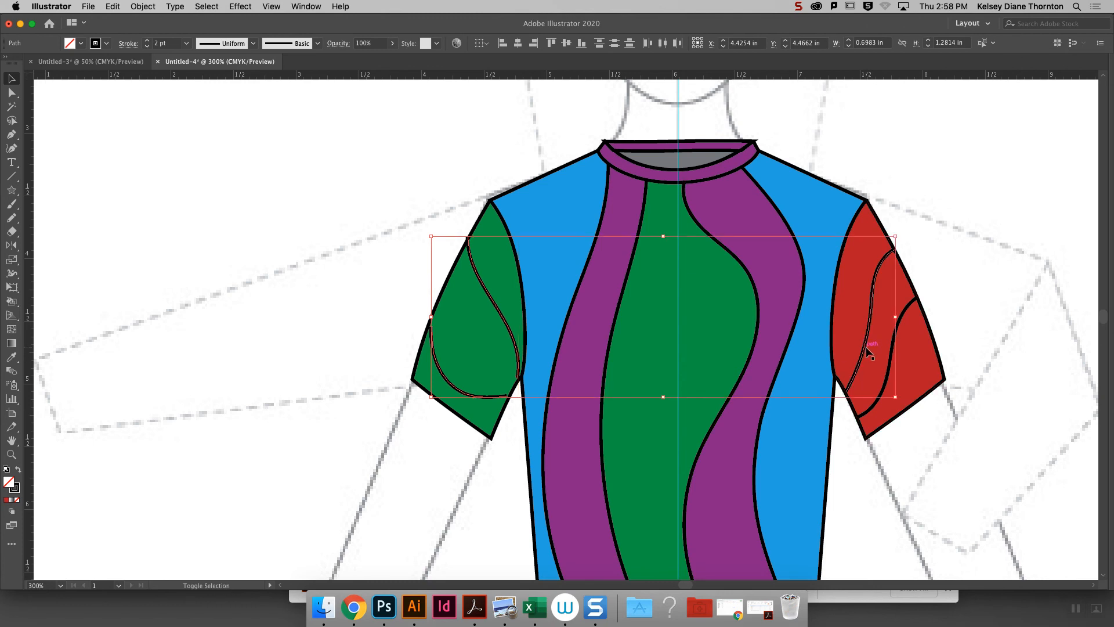
{"action": "left_click", "coordinate": [886, 380], "text": "shift"}
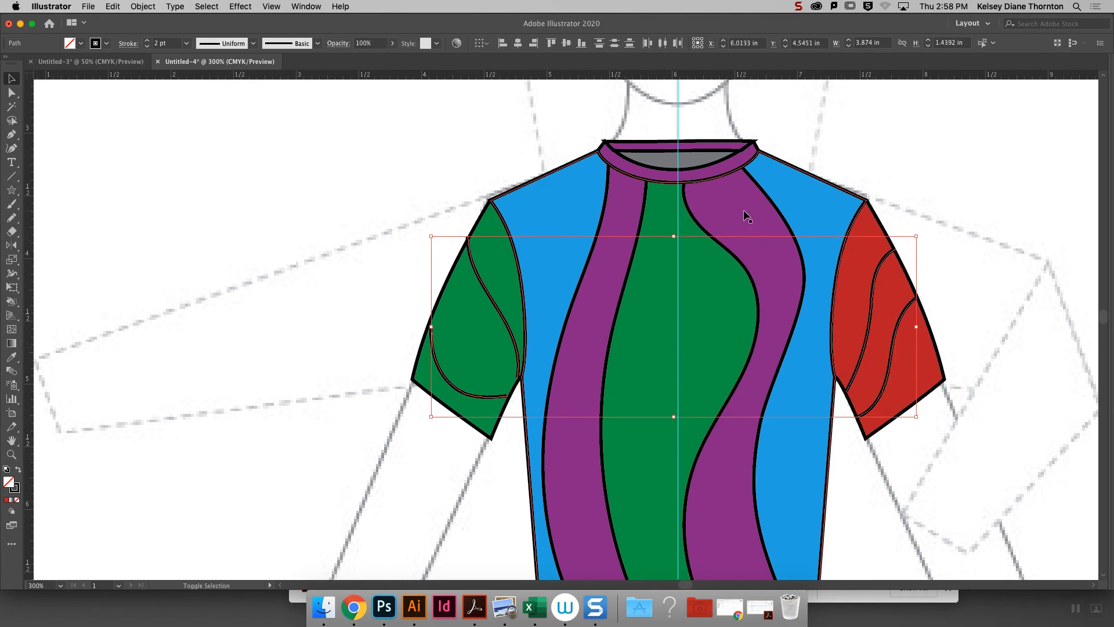
{"action": "left_click", "coordinate": [881, 357], "text": "shift"}
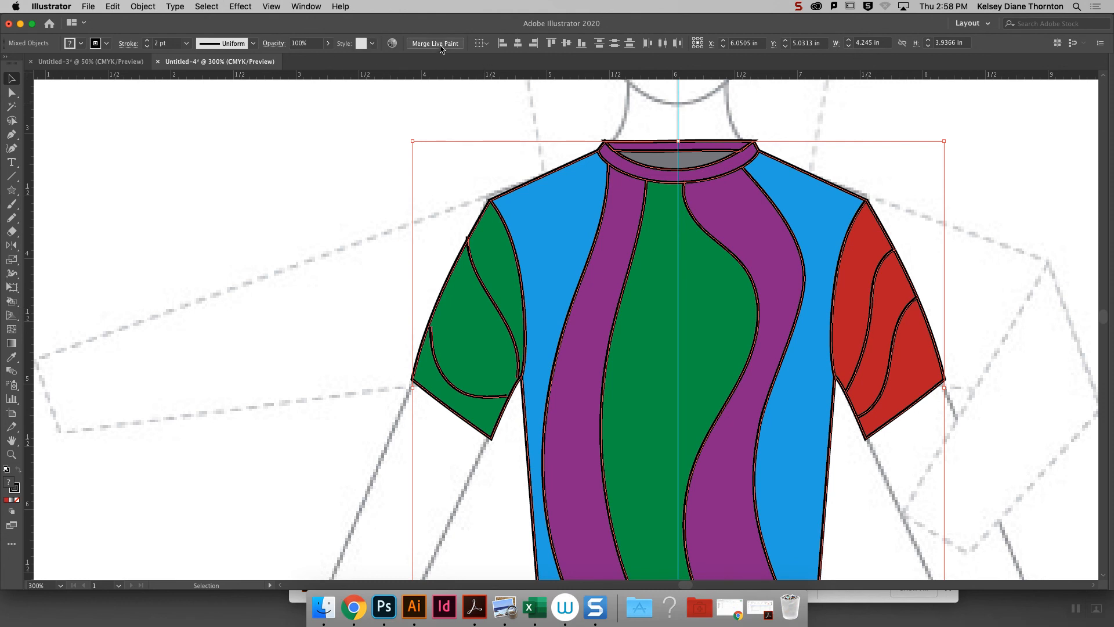
{"action": "left_click", "coordinate": [431, 45]}
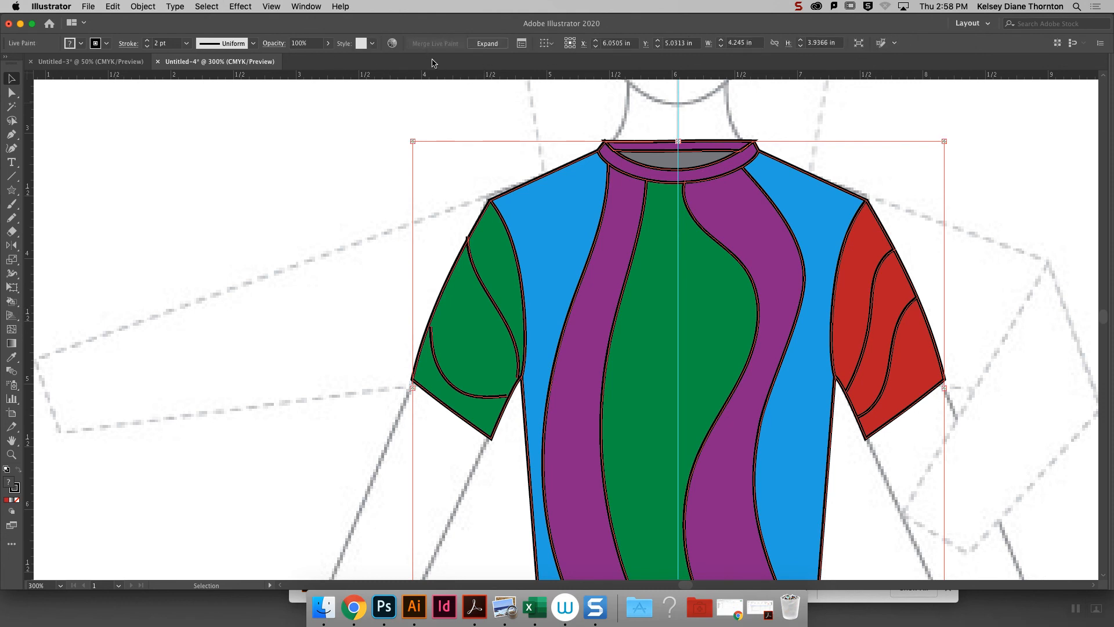
{"action": "left_click", "coordinate": [461, 92]}
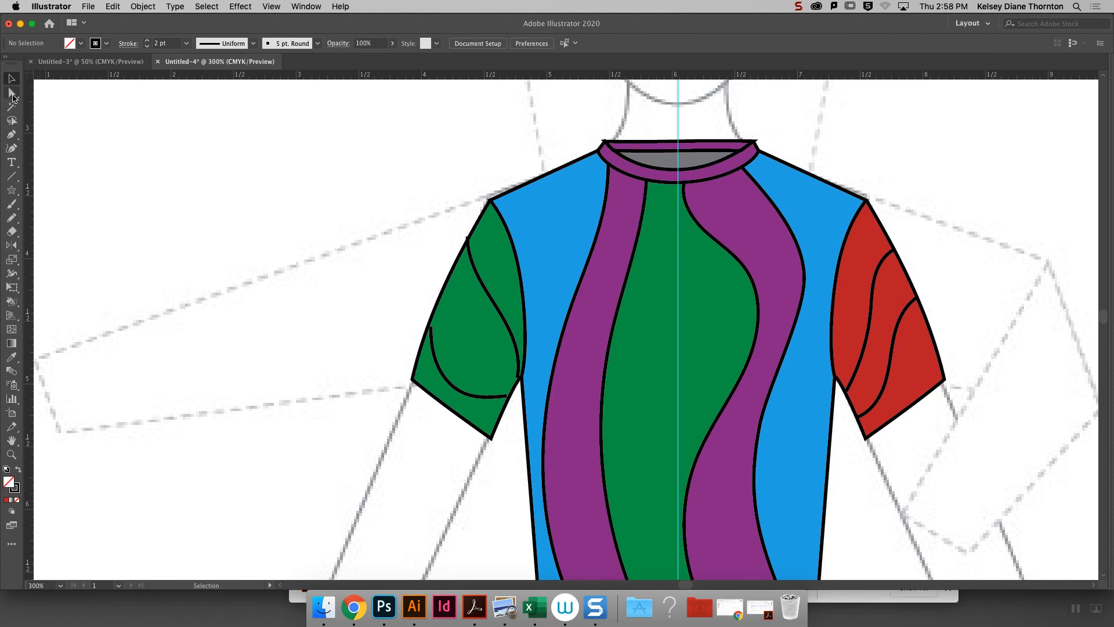
- Fill the right sleeve's middle band and the left sleeve's area below its upper curve with dark blue using Live Paint
{"action": "left_click", "coordinate": [552, 207]}
{"action": "key", "text": "l"}
{"action": "key", "text": "k"}
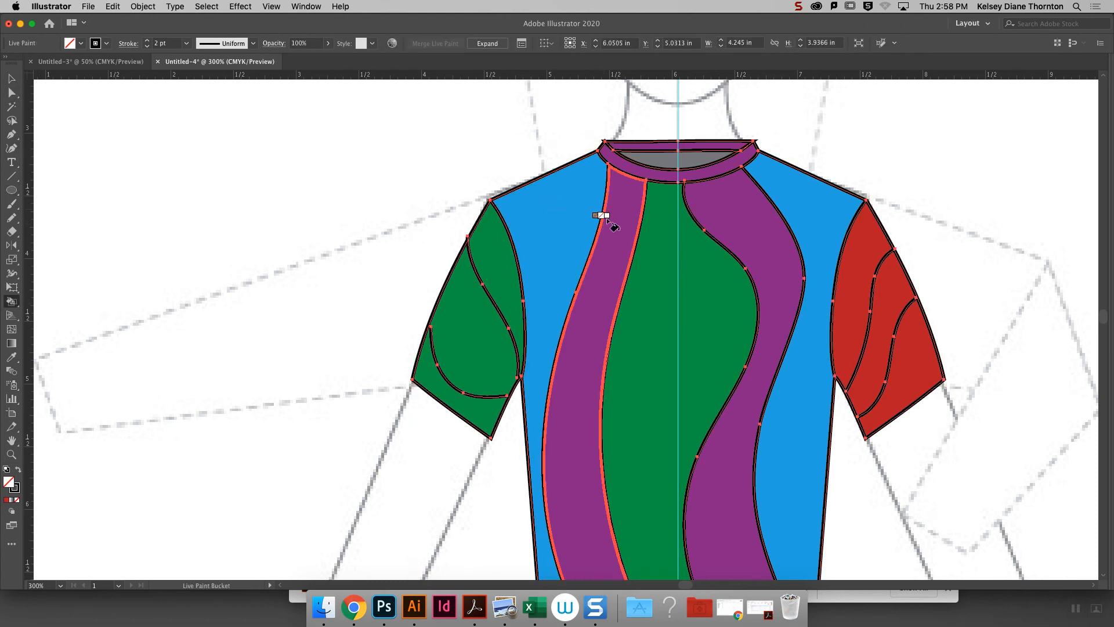
{"action": "mouse_move", "coordinate": [1111, 338]}
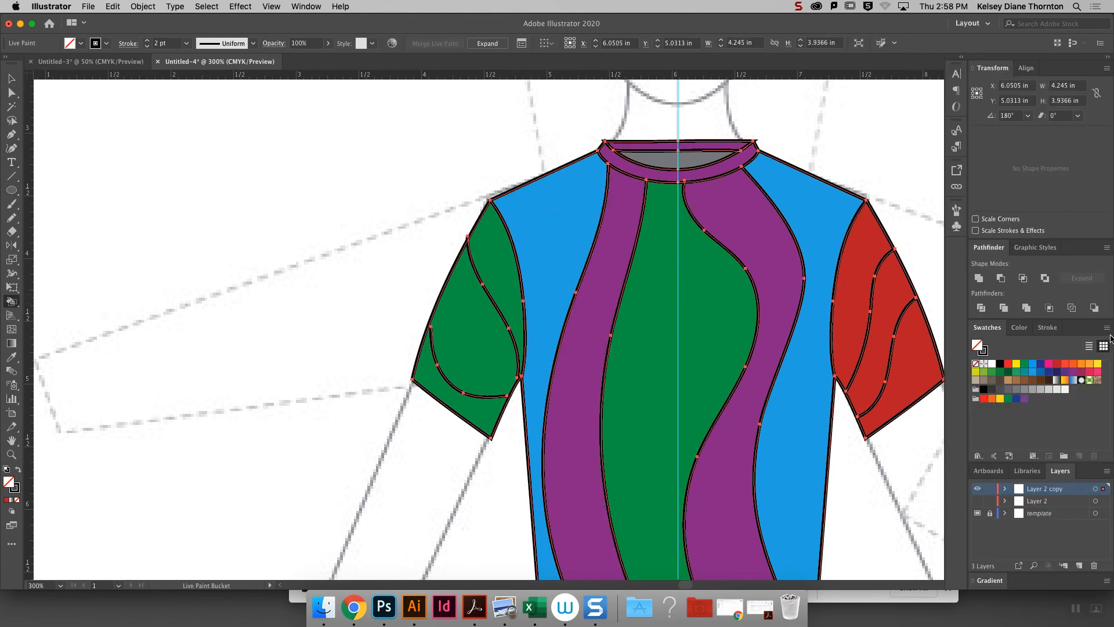
{"action": "left_click", "coordinate": [1041, 371]}
{"action": "left_click", "coordinate": [886, 350]}
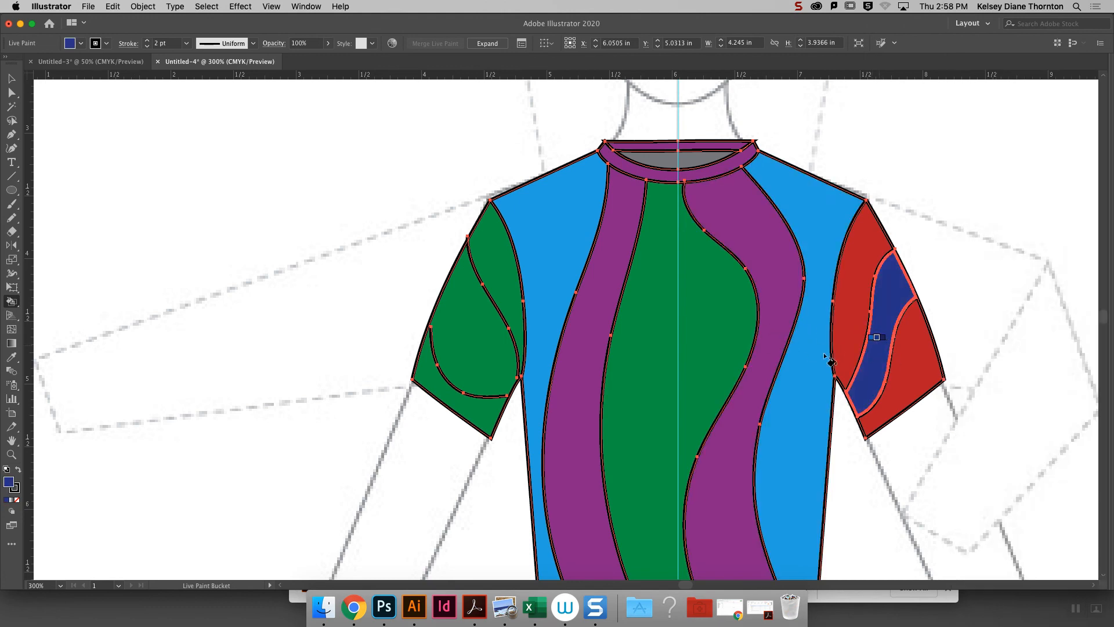
{"action": "left_click", "coordinate": [470, 365]}
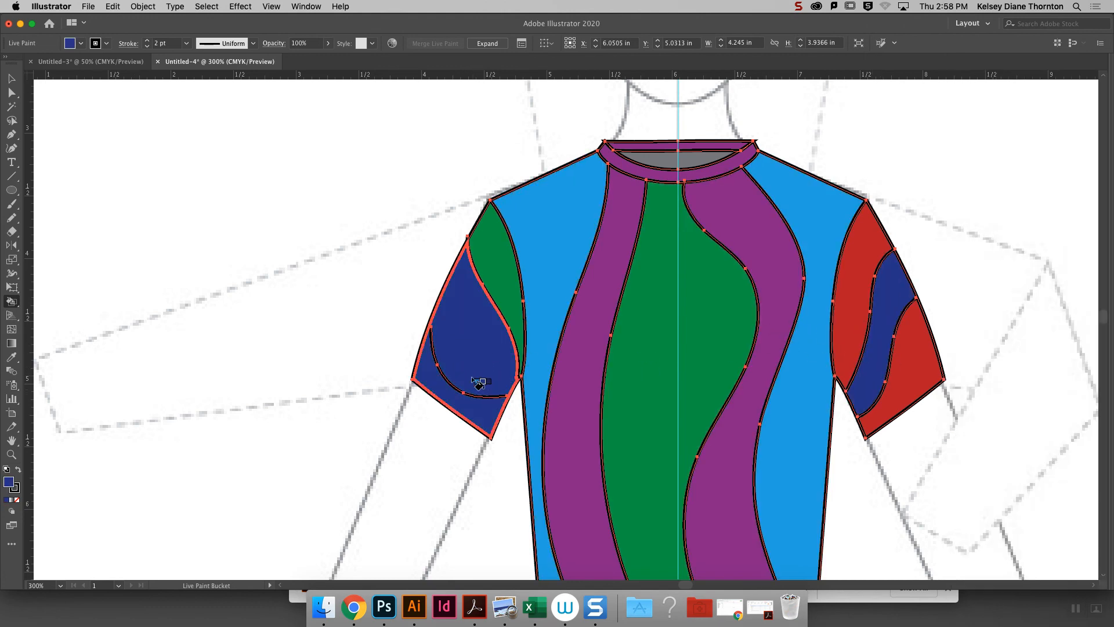
- Extend both end anchors of the left sleeve's lower curve to the sleeve edges to close the gaps
{"action": "key", "text": "super+equal"}
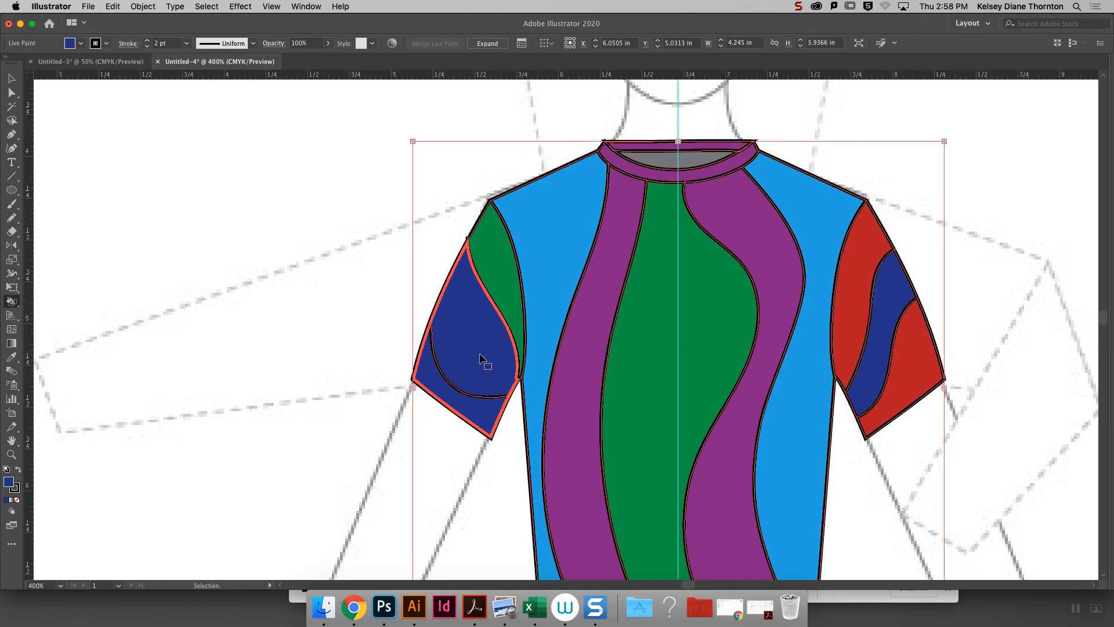
{"action": "key", "text": "super+equal"}
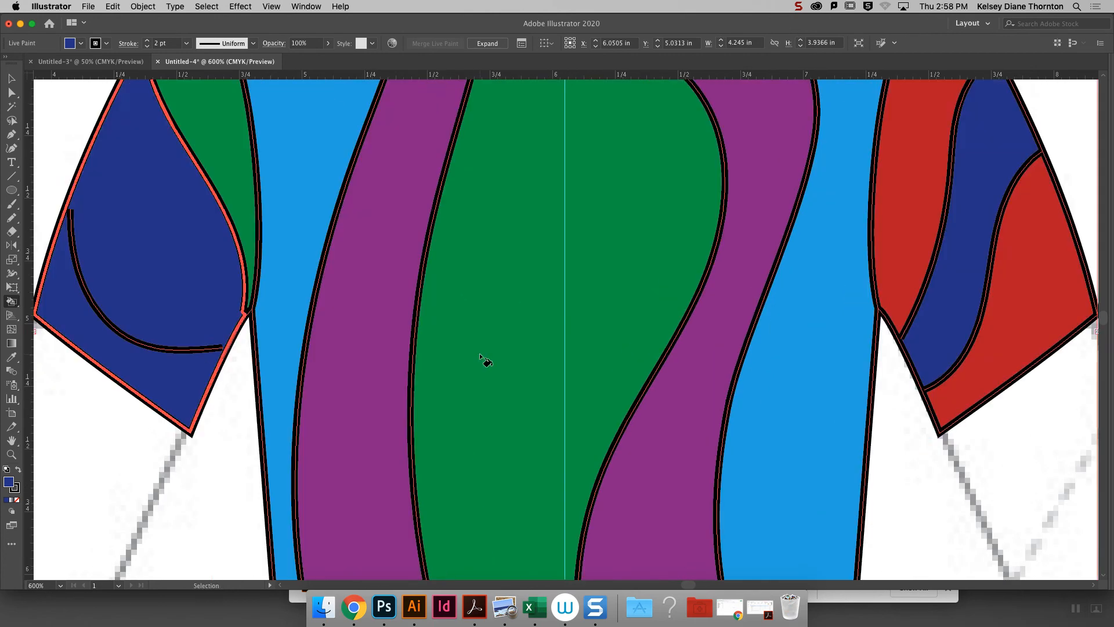
{"action": "left_click", "coordinate": [16, 93]}
{"action": "left_click", "coordinate": [219, 348]}
{"action": "left_click_drag", "start_coordinate": [223, 350], "coordinate": [229, 349]}
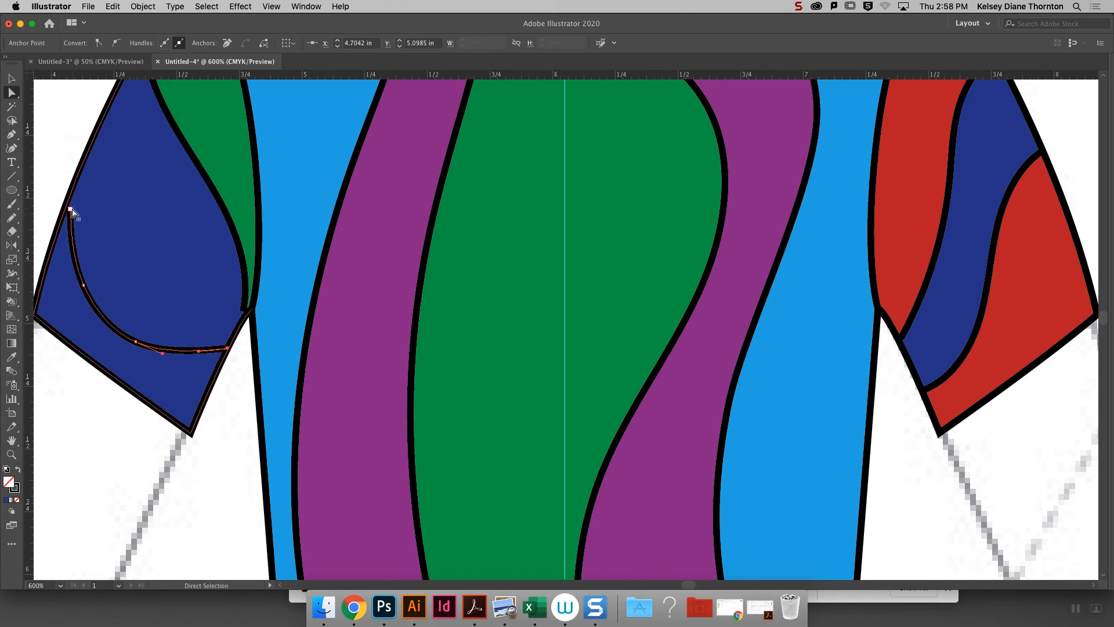
{"action": "left_click_drag", "start_coordinate": [71, 210], "coordinate": [67, 204]}
{"action": "left_click", "coordinate": [11, 79]}
{"action": "left_click", "coordinate": [200, 168]}
- Fill the left sleeve's hem area below the lower curve with light blue using Live Paint
{"action": "key", "text": "super+minus"}
{"action": "key", "text": "super+minus"}
{"action": "key", "text": "k"}
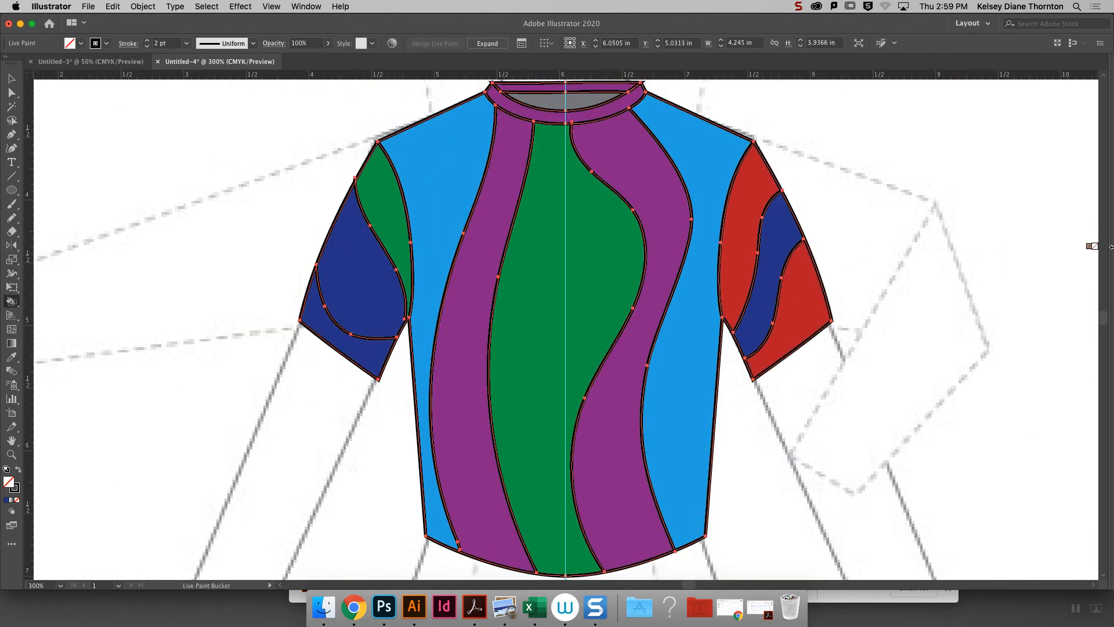
{"action": "mouse_move", "coordinate": [1111, 246]}
{"action": "left_click", "coordinate": [1034, 369]}
{"action": "left_click", "coordinate": [367, 354]}
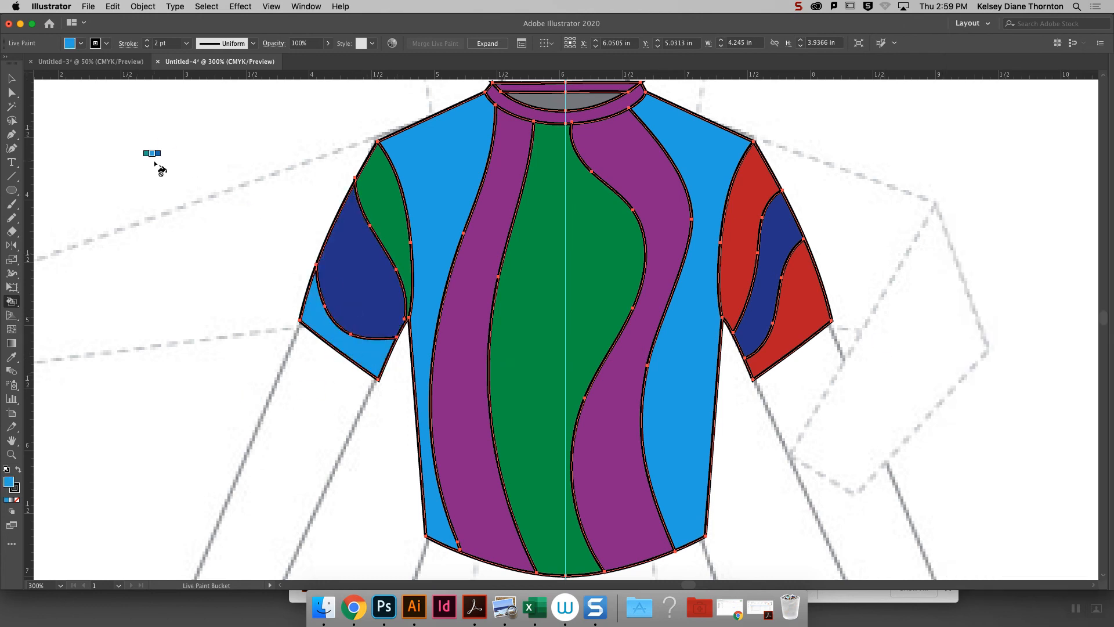
{"action": "left_click", "coordinate": [17, 80]}
{"action": "left_click", "coordinate": [135, 132]}
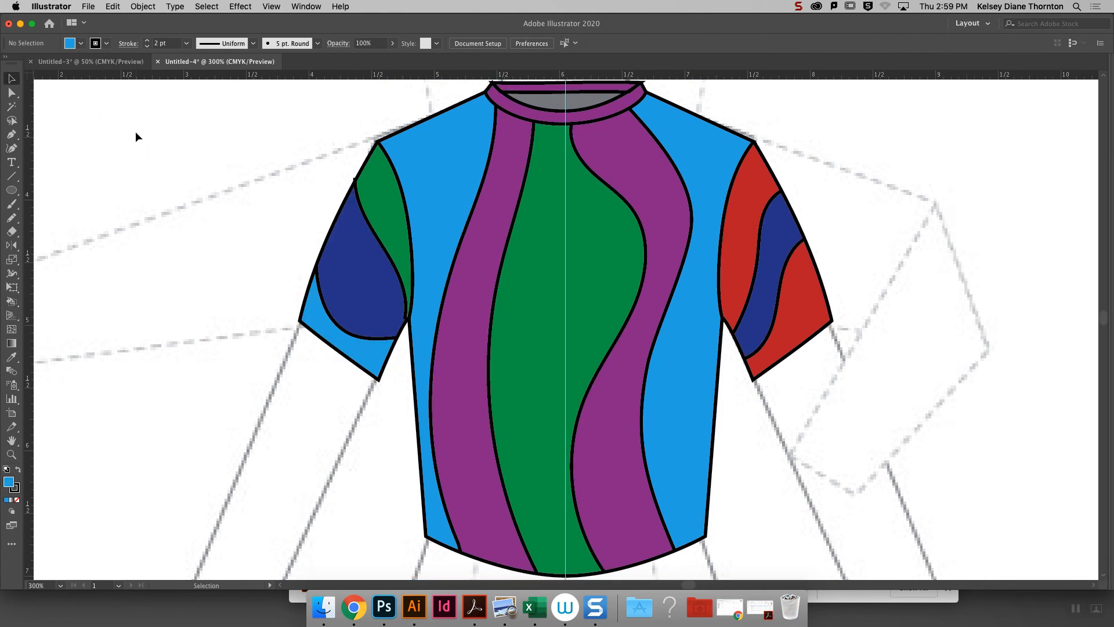
- Send the top's Live Paint group to the back, behind the hem stitching lines
{"action": "key", "text": "super+minus"}
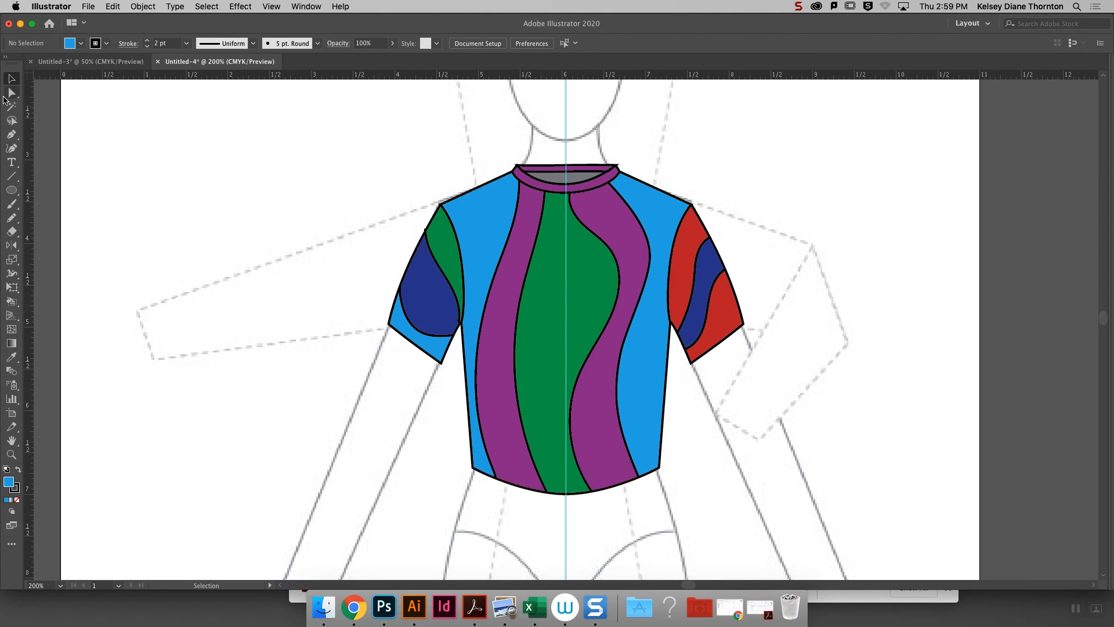
{"action": "left_click", "coordinate": [658, 354]}
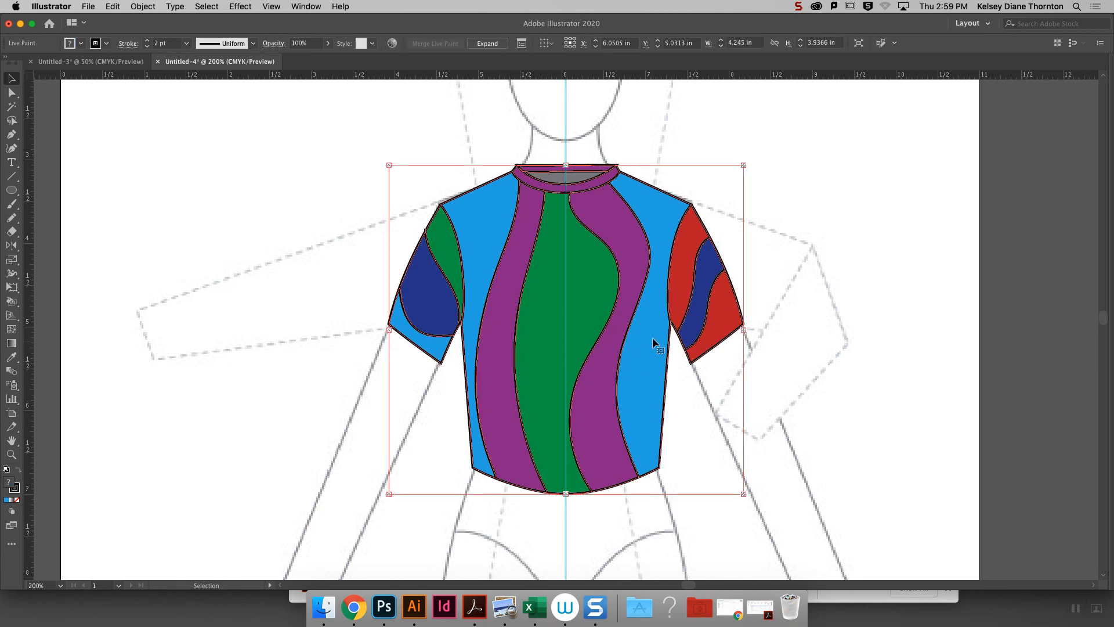
{"action": "left_click", "coordinate": [141, 6]}
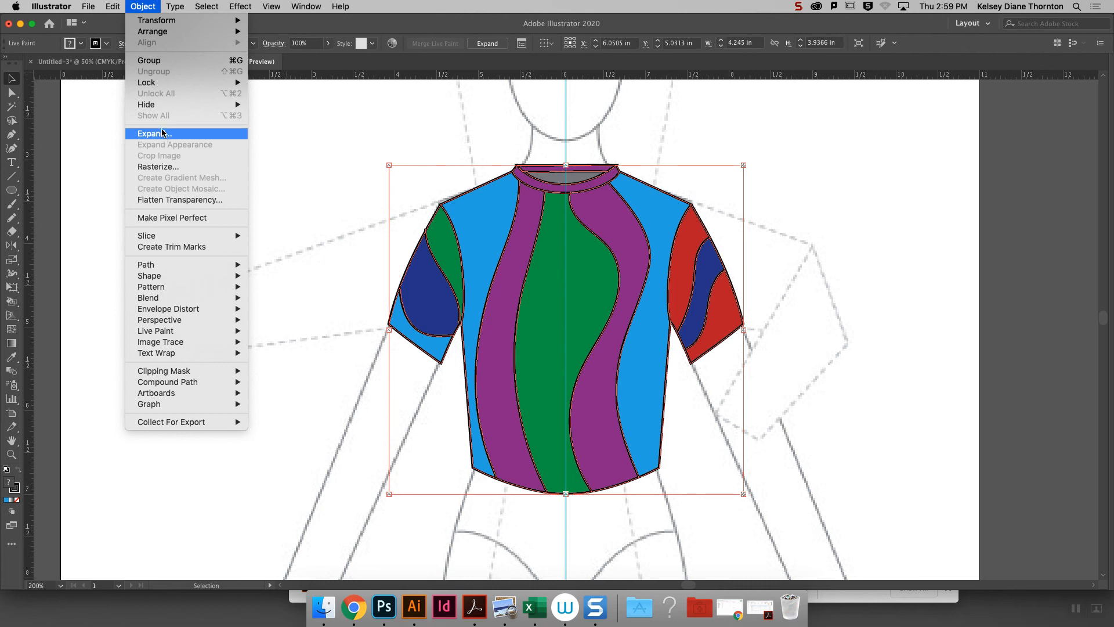
{"action": "left_click", "coordinate": [796, 157]}
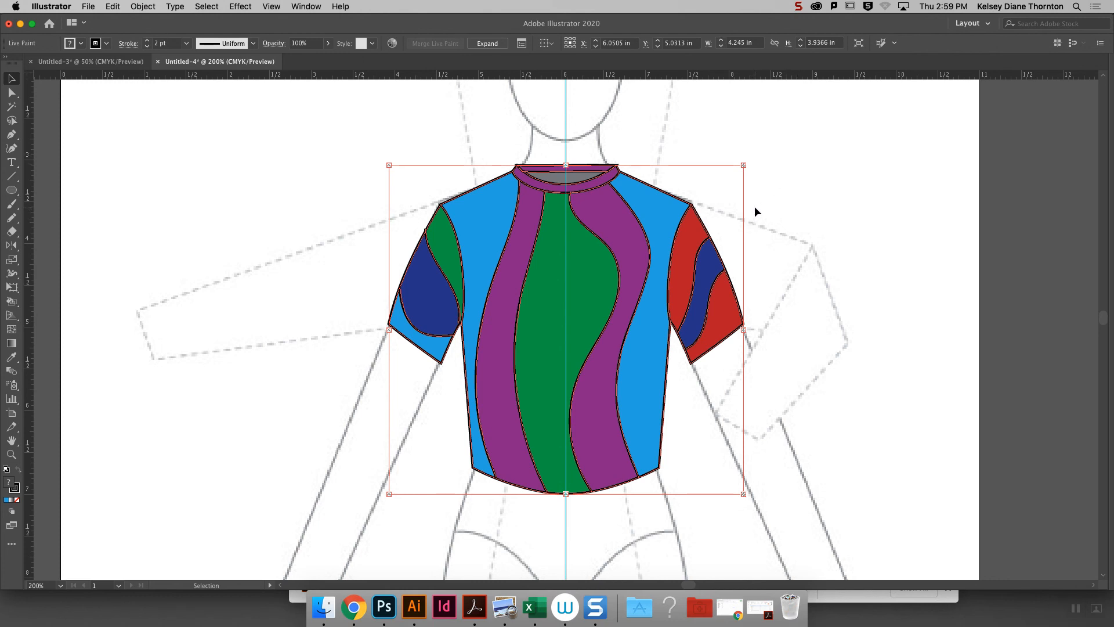
{"action": "left_click", "coordinate": [808, 233]}
{"action": "left_click", "coordinate": [576, 288]}
{"action": "right_click", "coordinate": [574, 274]}
{"action": "mouse_move", "coordinate": [642, 416]}
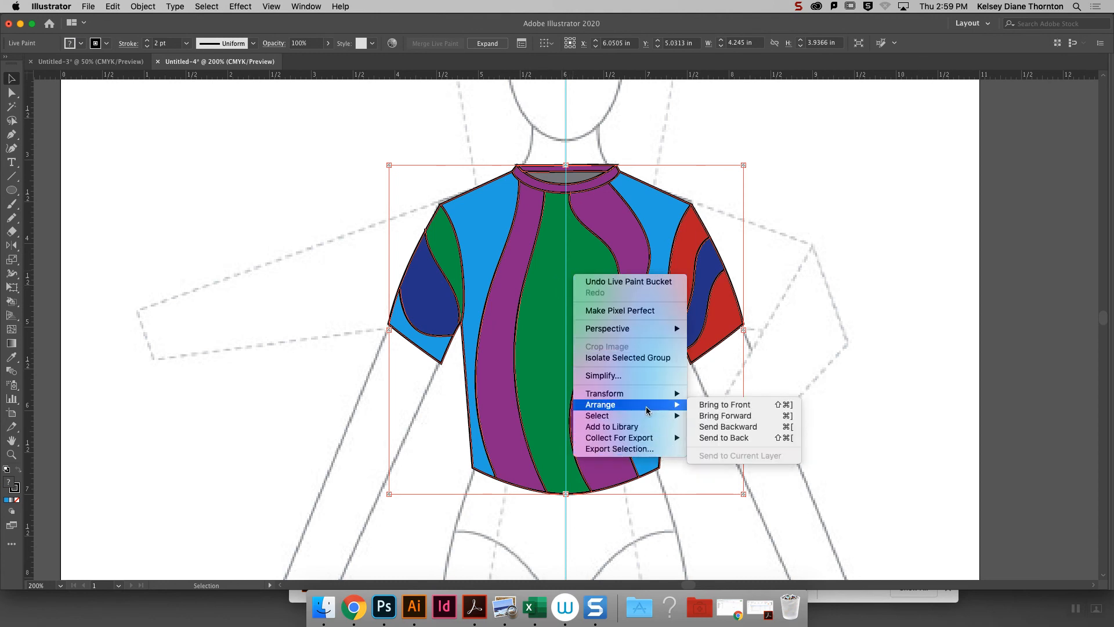
{"action": "left_click", "coordinate": [717, 438]}
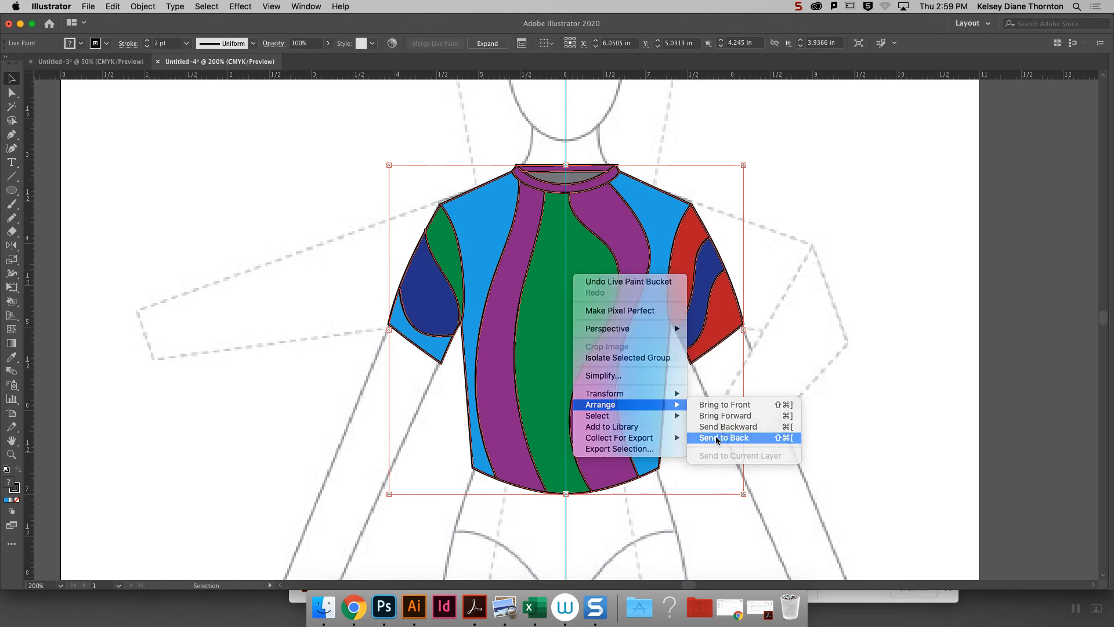
{"action": "left_click", "coordinate": [829, 283]}
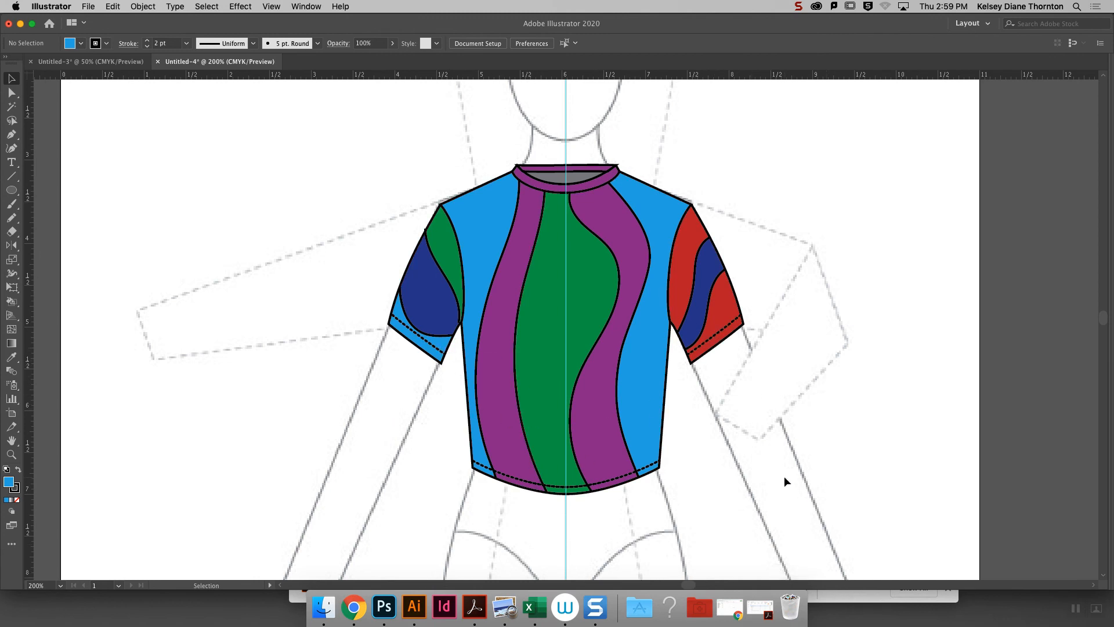
- Duplicate the complete top with its stitching about 4.5 in to the left of the original at the same height
{"action": "left_click_drag", "start_coordinate": [862, 534], "coordinate": [301, 123]}
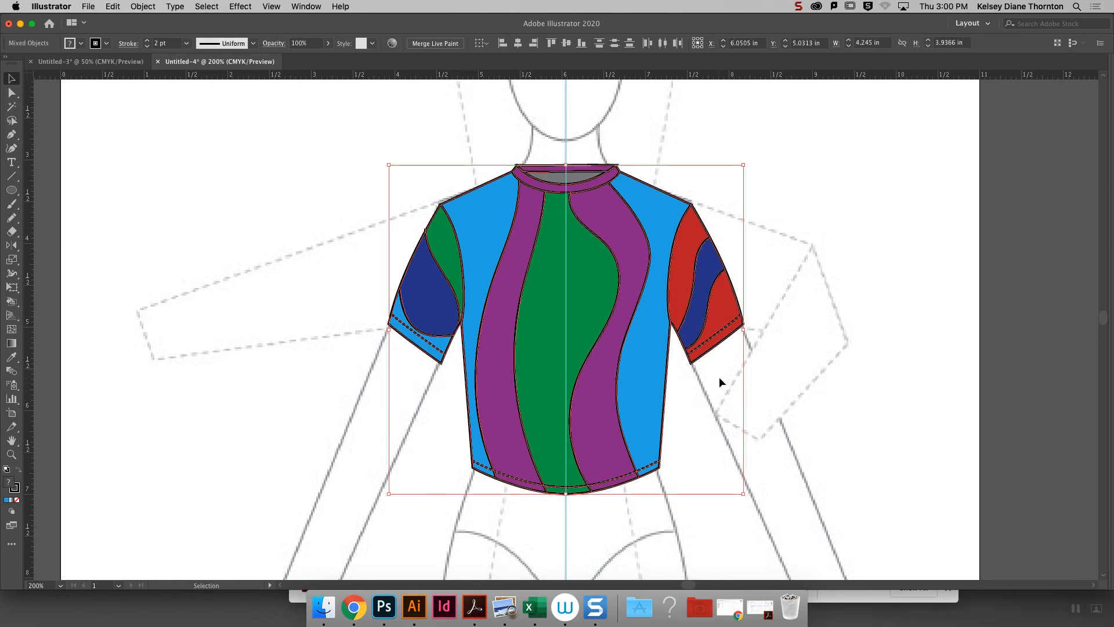
{"action": "left_click_drag", "start_coordinate": [365, 277], "coordinate": [211, 303]}
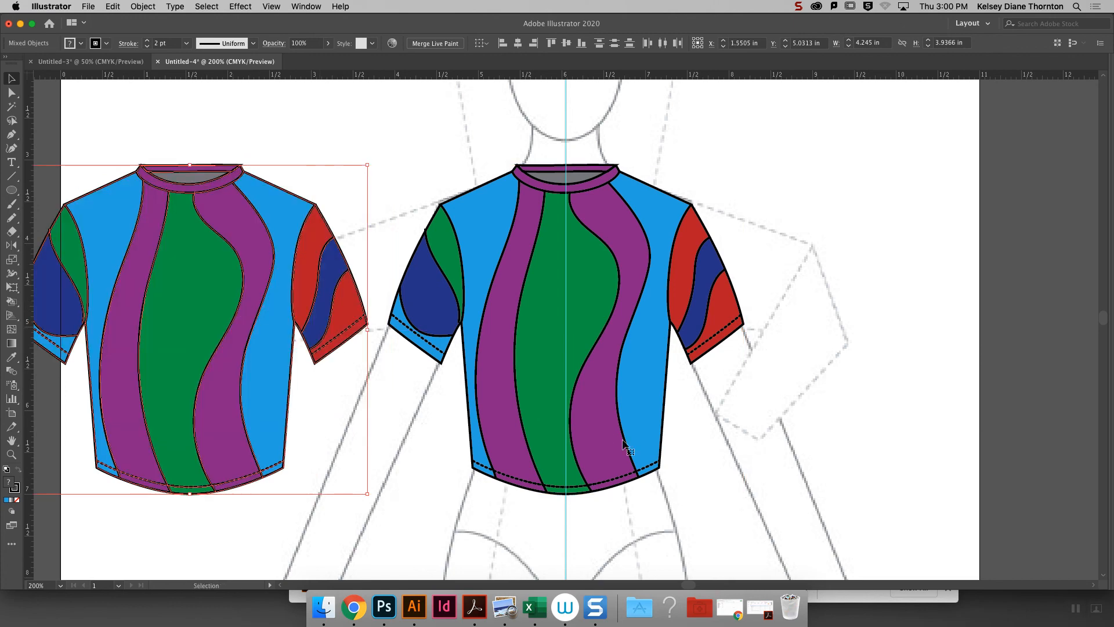
{"action": "left_click_drag", "start_coordinate": [691, 583], "coordinate": [669, 509]}
- Delete the front neckline curves from the copied top, keeping only the back neckband
{"action": "key", "text": "super+equal"}
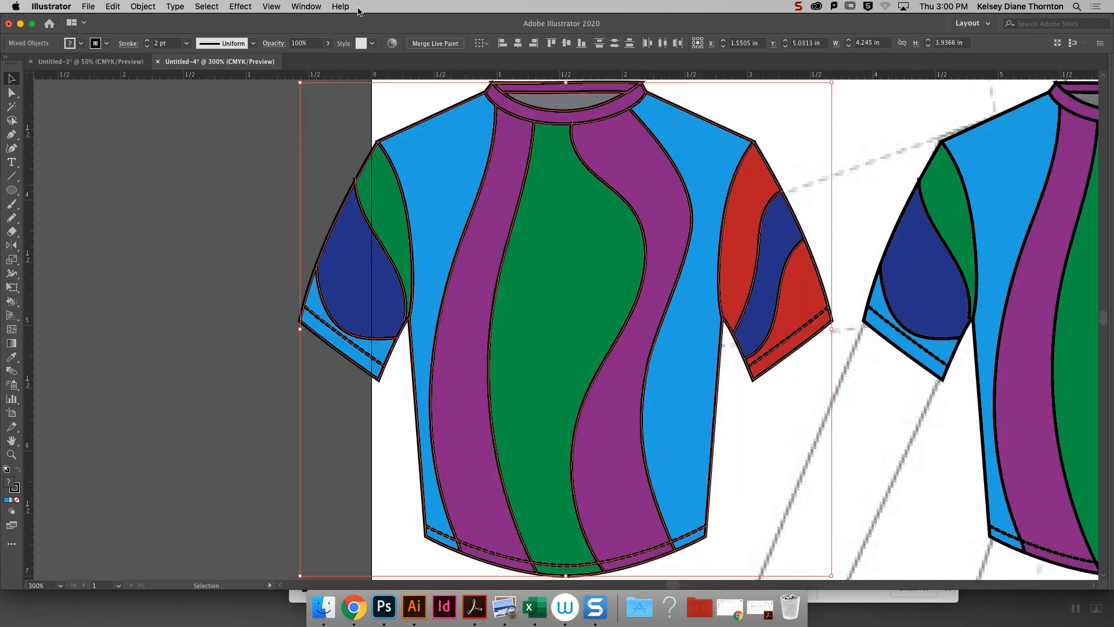
{"action": "scroll", "coordinate": [1106, 319], "scroll_direction": "up", "scroll_amount": 3}
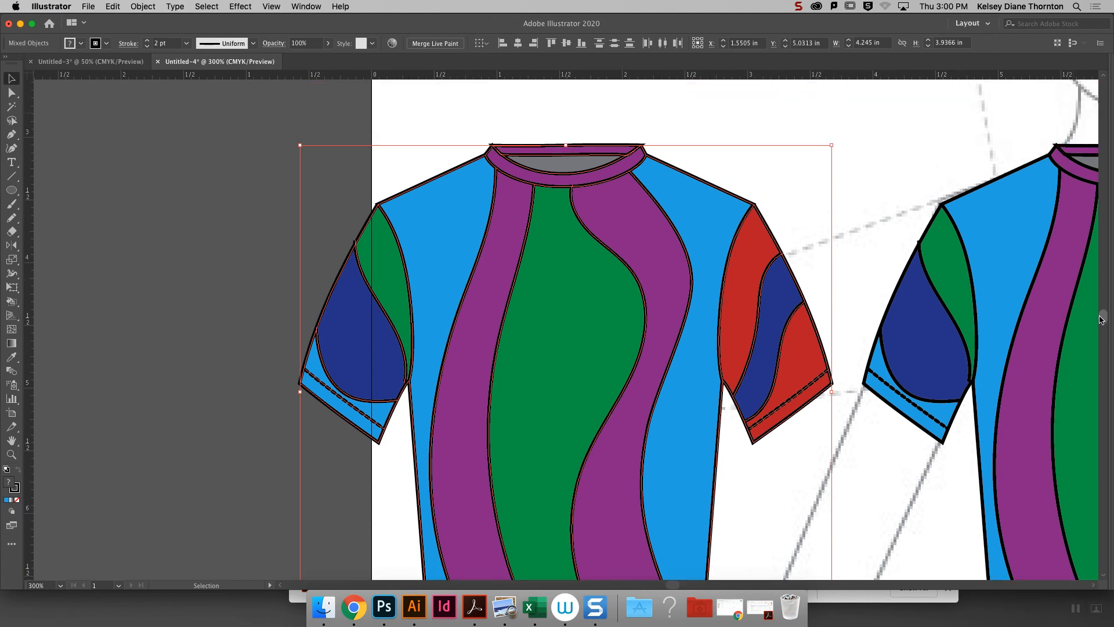
{"action": "left_click", "coordinate": [17, 92]}
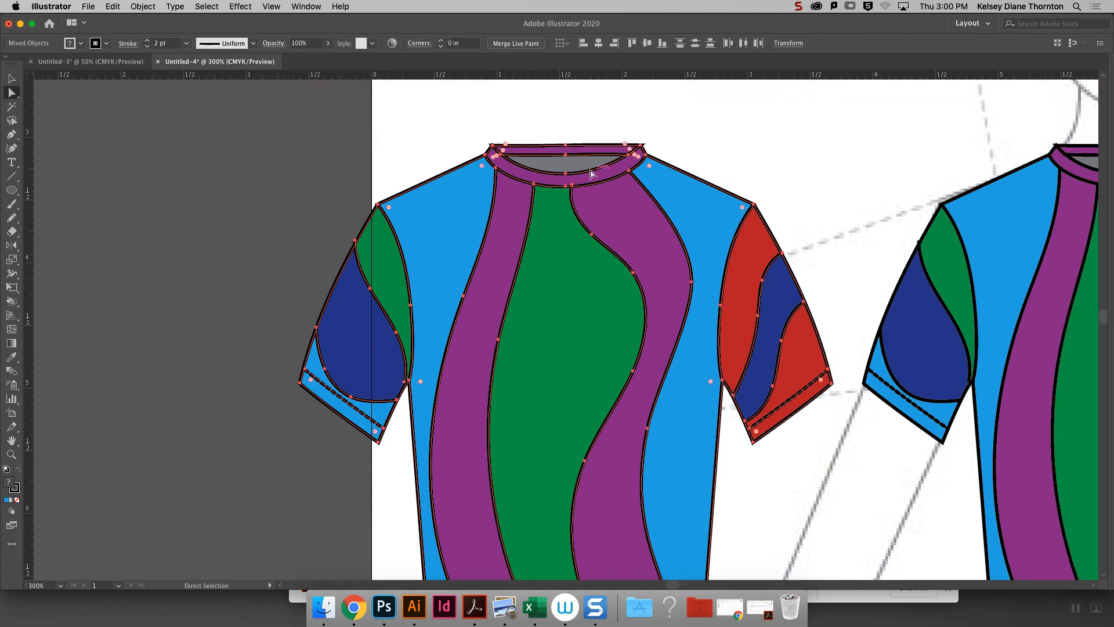
{"action": "left_click", "coordinate": [568, 176]}
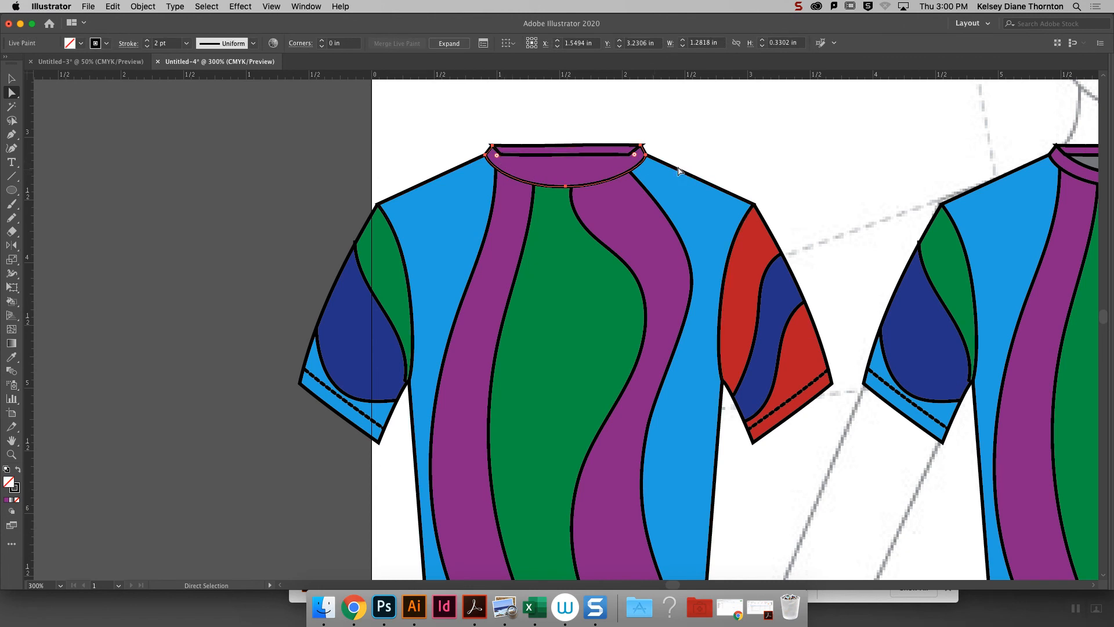
{"action": "left_click_drag", "start_coordinate": [631, 155], "coordinate": [646, 155]}
{"action": "left_click_drag", "start_coordinate": [502, 157], "coordinate": [486, 155]}
{"action": "left_click_drag", "start_coordinate": [567, 187], "coordinate": [566, 188]}
{"action": "key", "text": "Delete"}
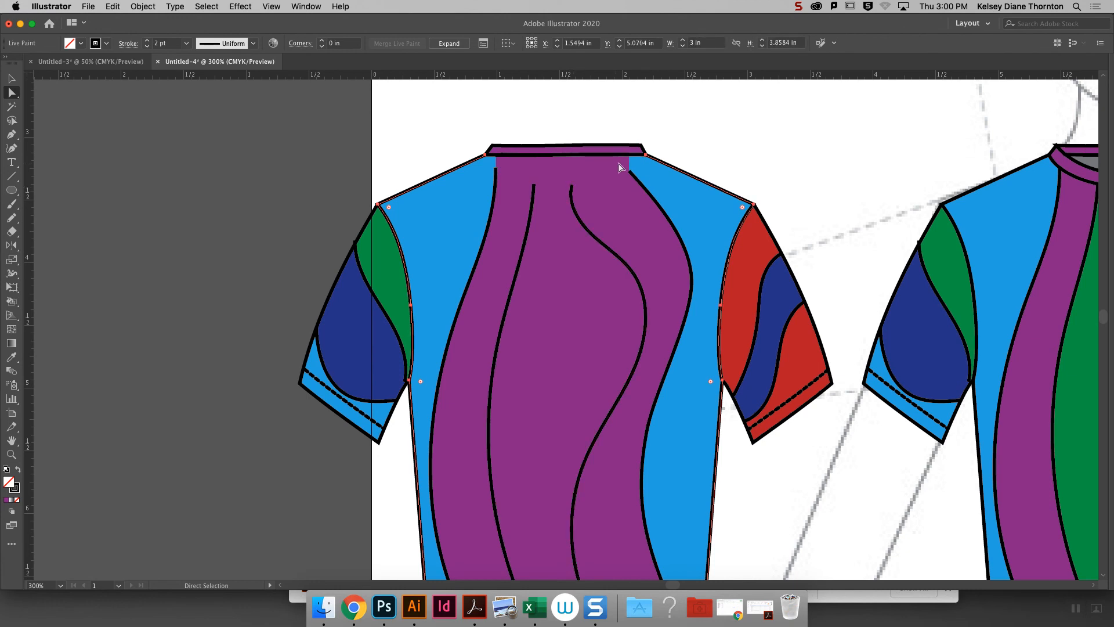
- Extend the top anchors of the copied top's four wavy seams up to the back neckband
{"action": "key", "text": "shift+Tab"}
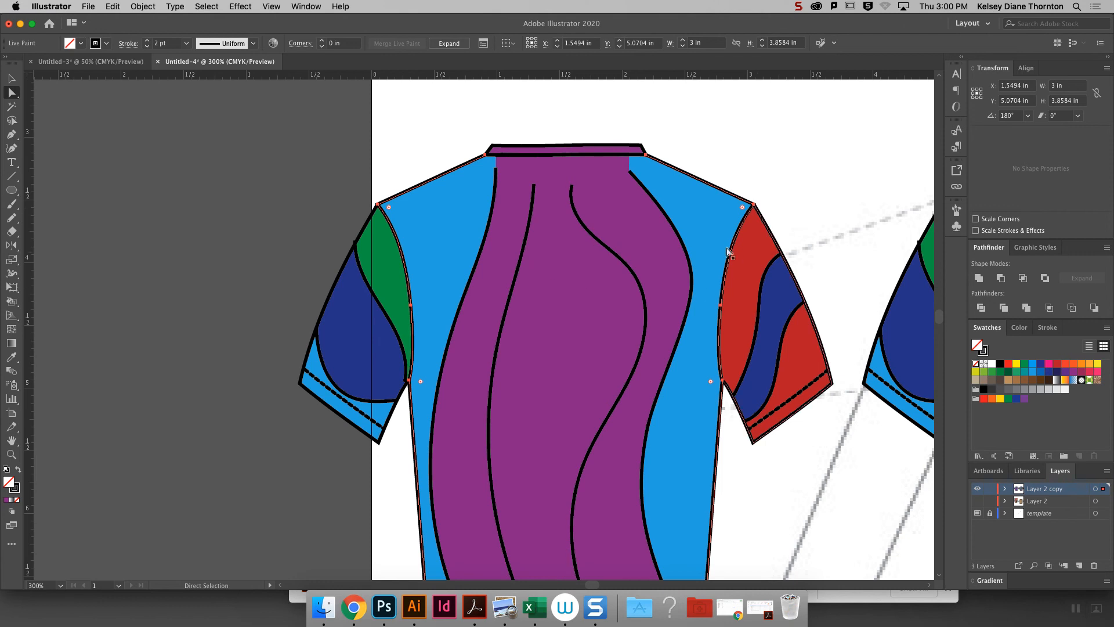
{"action": "left_click_drag", "start_coordinate": [534, 184], "coordinate": [534, 155]}
{"action": "left_click_drag", "start_coordinate": [531, 211], "coordinate": [534, 225]}
{"action": "mouse_move", "coordinate": [573, 188]}
{"action": "left_mouse_down"}
{"action": "mouse_move", "coordinate": [580, 156]}
{"action": "mouse_move", "coordinate": [559, 189]}
{"action": "left_mouse_up"}
{"action": "left_click_drag", "start_coordinate": [633, 175], "coordinate": [619, 156]}
{"action": "left_click_drag", "start_coordinate": [496, 170], "coordinate": [496, 155]}
- Fill the copied top's center panel with a dark purple swatch using the Live Paint Bucket
{"action": "key", "text": "k"}
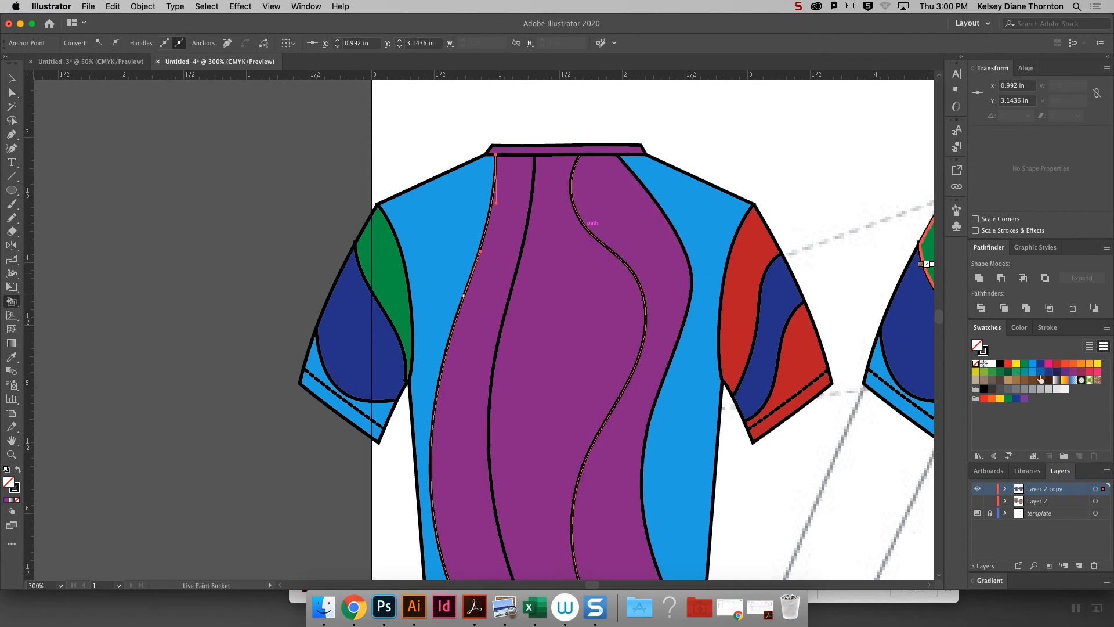
{"action": "left_click", "coordinate": [1065, 372]}
{"action": "left_click", "coordinate": [557, 323]}
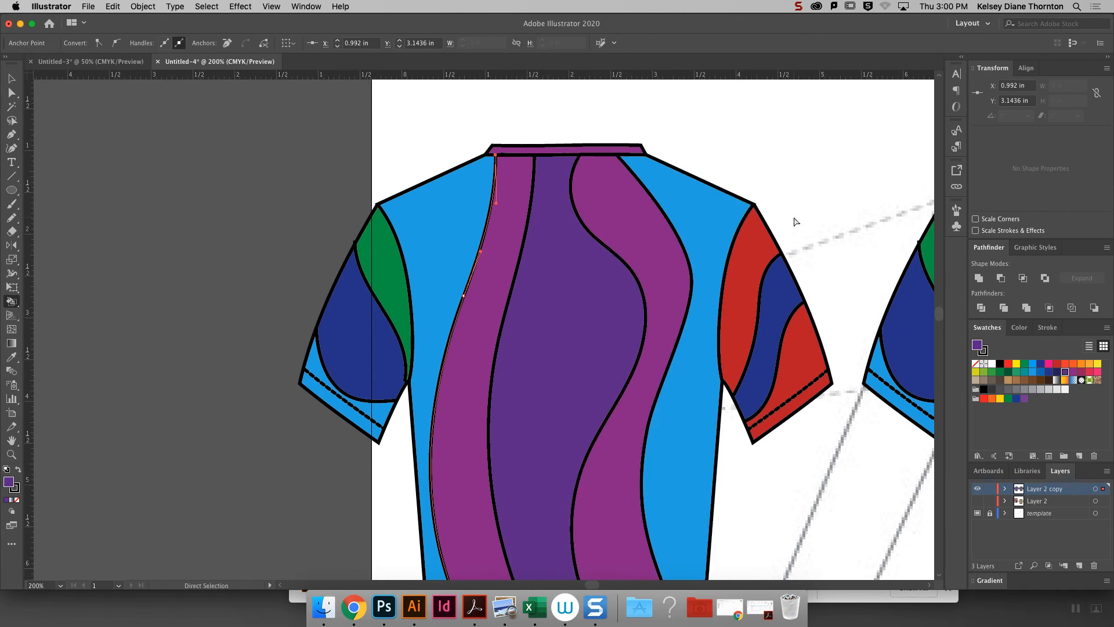
- Fill the copied top's center panel with green to match the front view
{"action": "key", "text": "super+minus"}
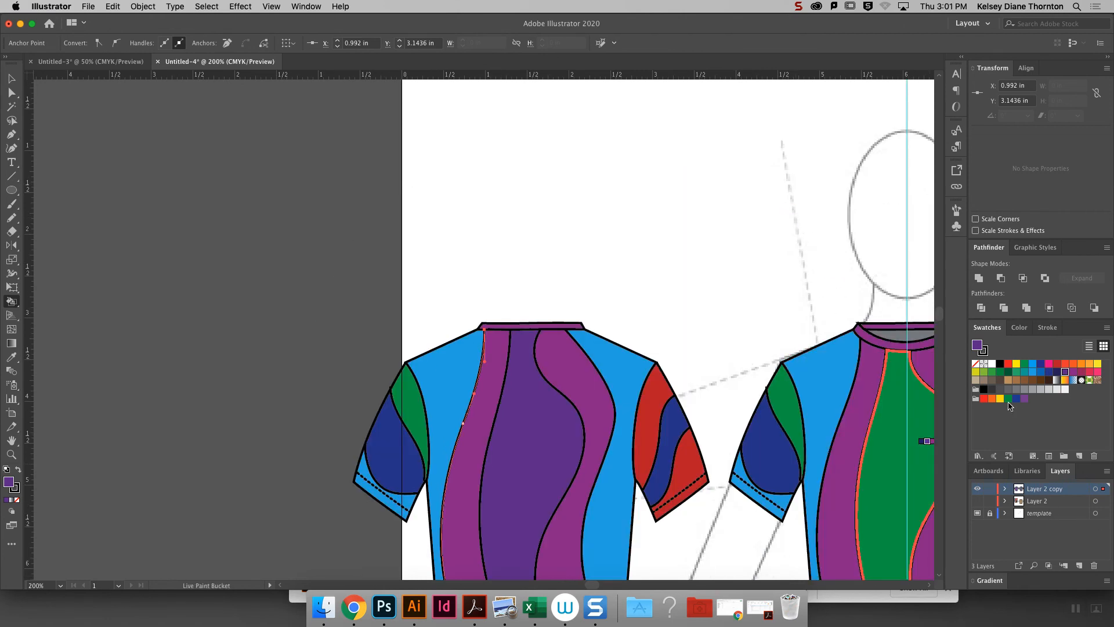
{"action": "left_click", "coordinate": [1008, 399]}
{"action": "left_click", "coordinate": [524, 449]}
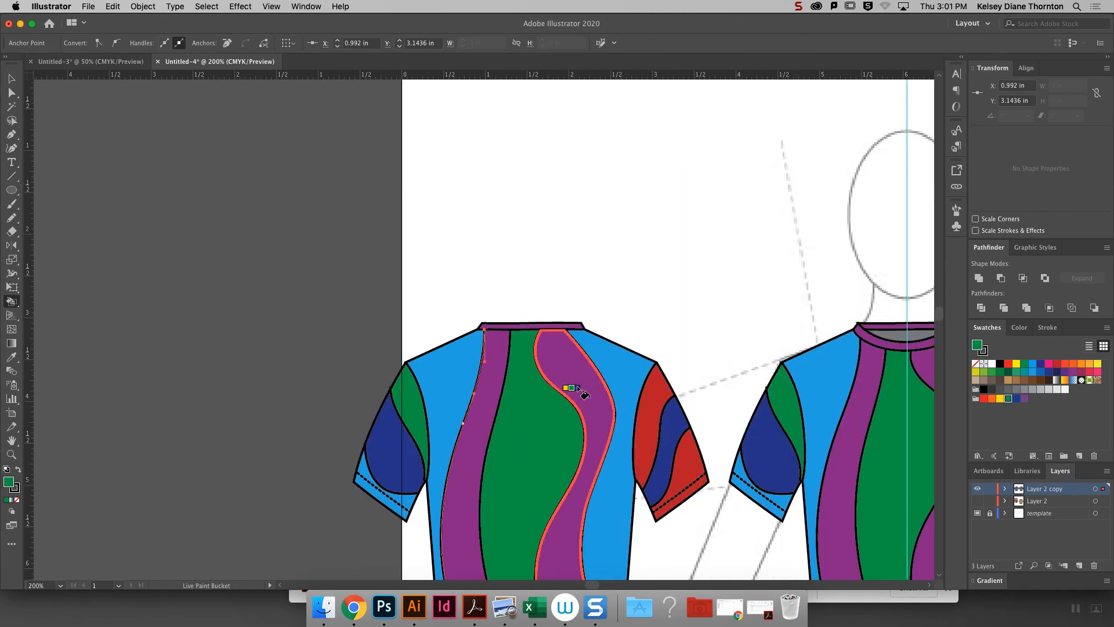
{"action": "key", "text": "super+minus"}
{"action": "key", "text": "super+minus"}
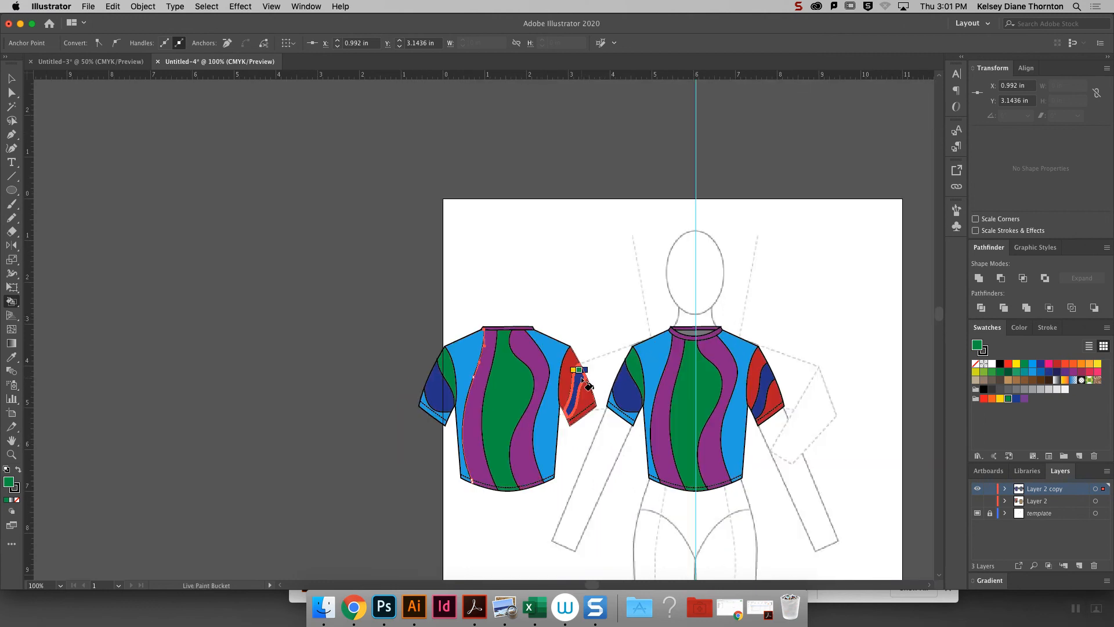
{"action": "left_click_drag", "start_coordinate": [944, 319], "coordinate": [943, 327]}
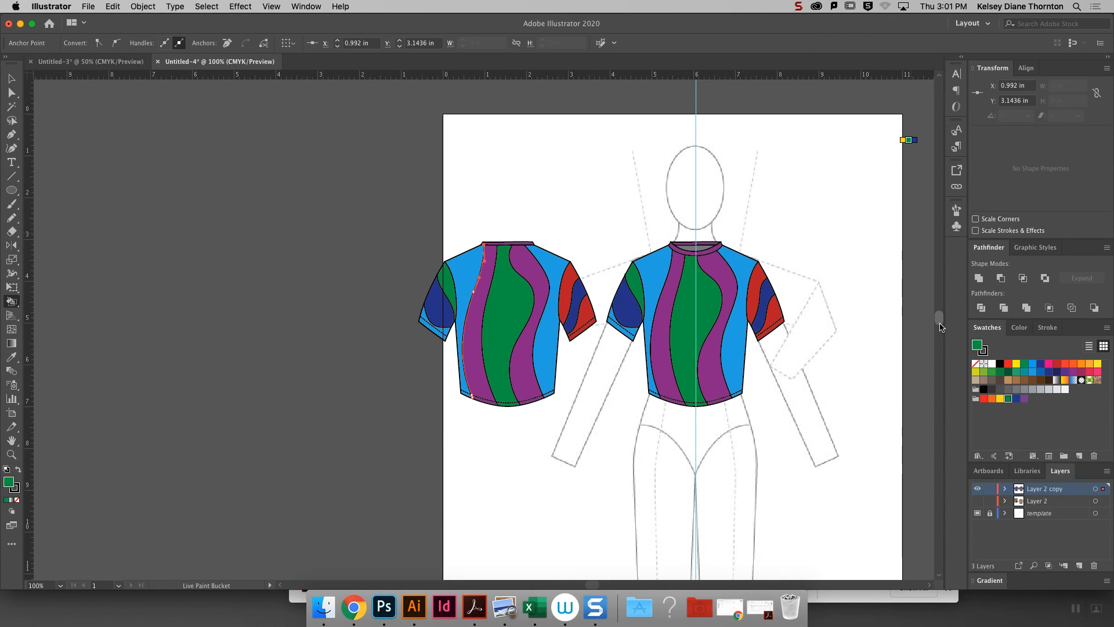
{"action": "key", "text": "a"}
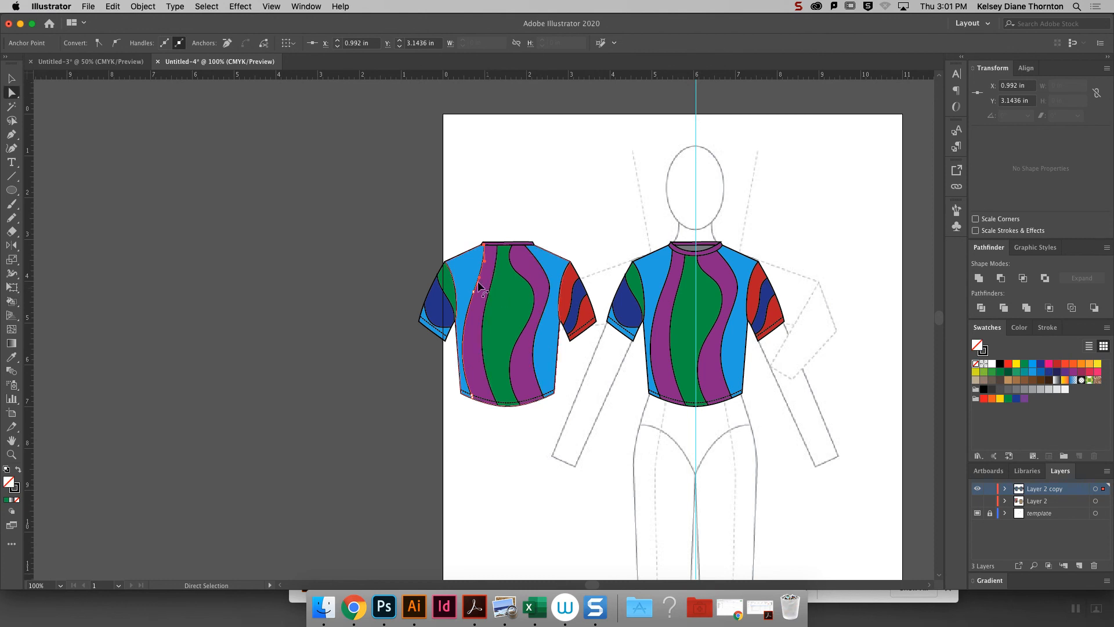
{"action": "left_click", "coordinate": [480, 300]}
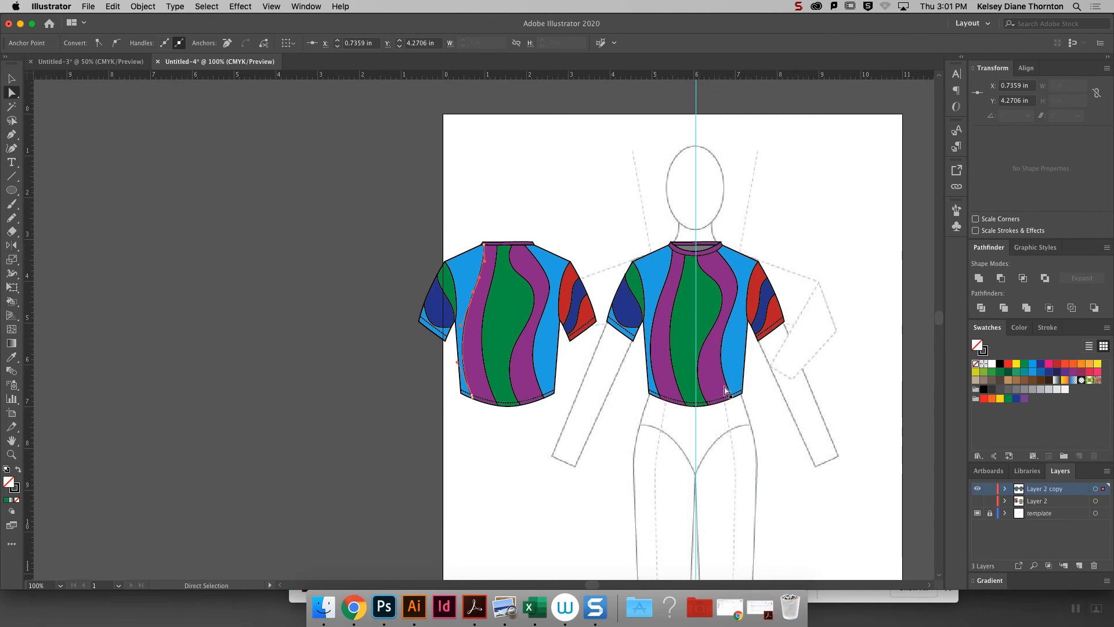
{"action": "left_click", "coordinate": [12, 73]}
{"action": "left_click", "coordinate": [795, 313]}
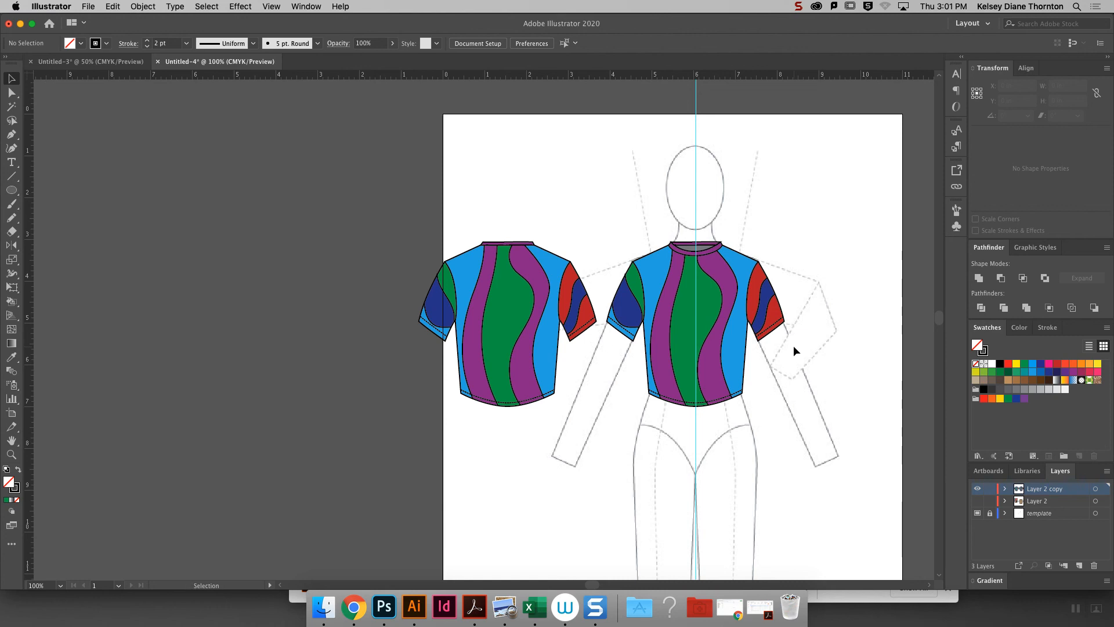
- Try filling the entire back-view top with white, and undo the fill
{"action": "left_click_drag", "start_coordinate": [372, 222], "coordinate": [605, 447]}
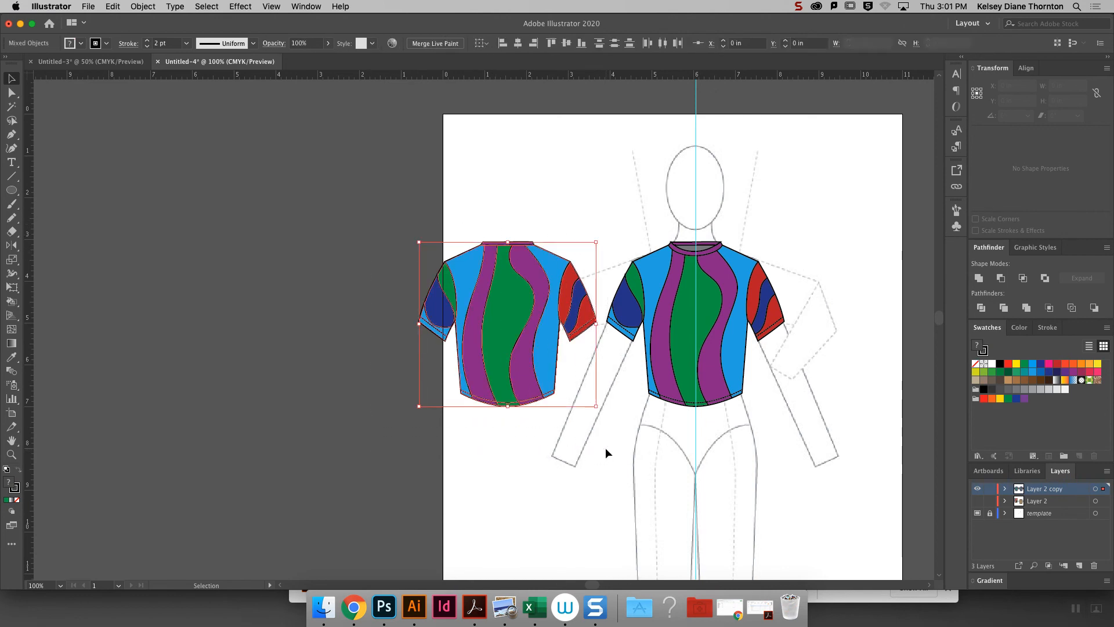
{"action": "left_click", "coordinate": [993, 364]}
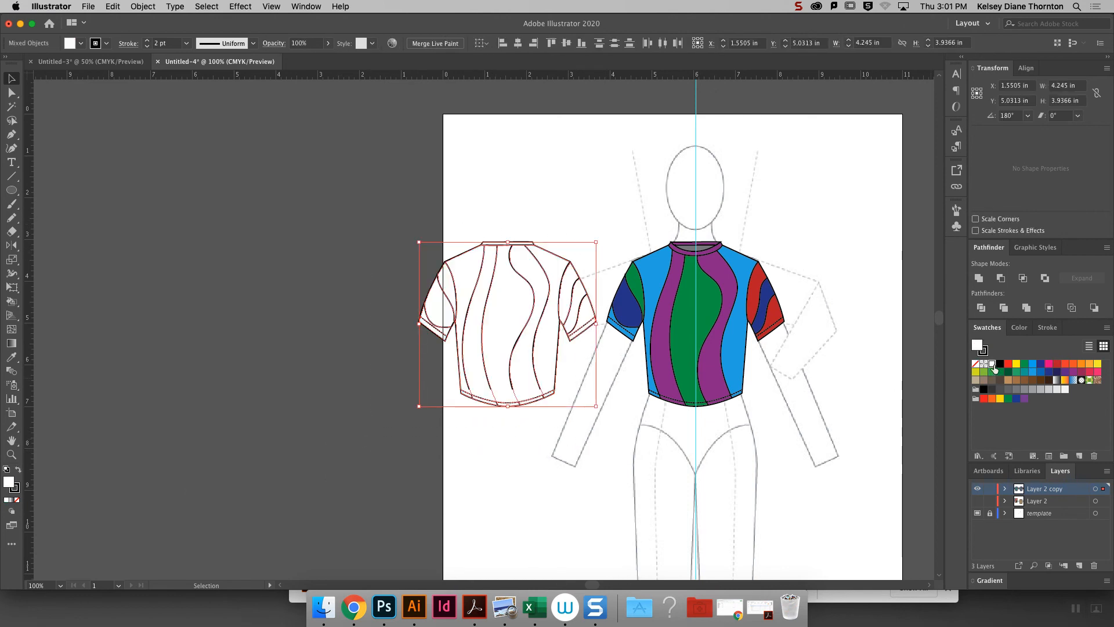
{"action": "left_click", "coordinate": [742, 394]}
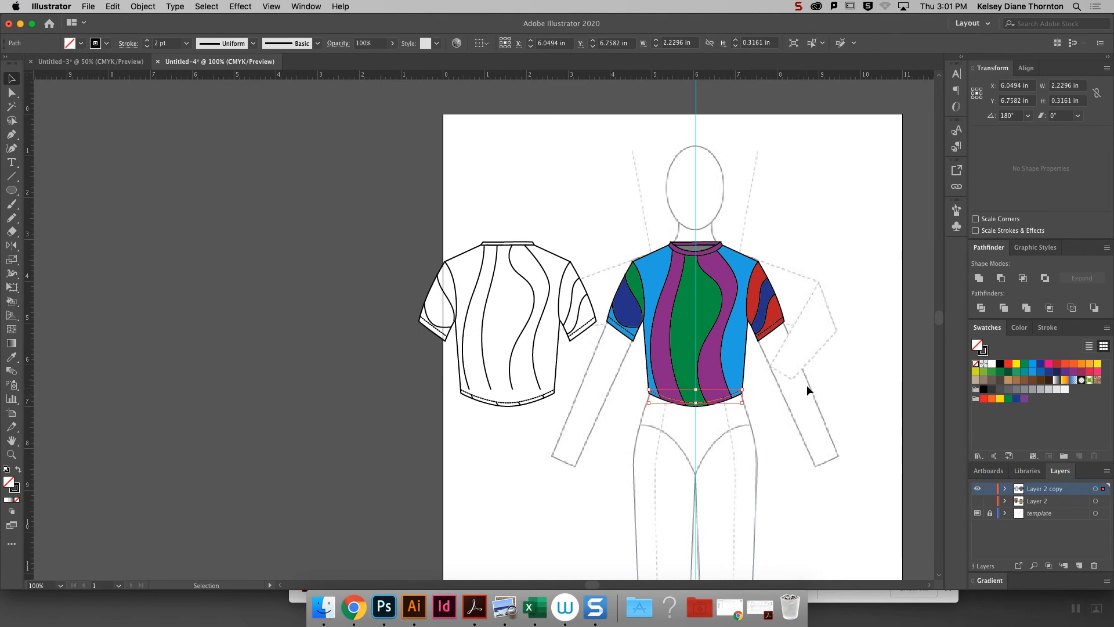
{"action": "key", "text": "super+z"}
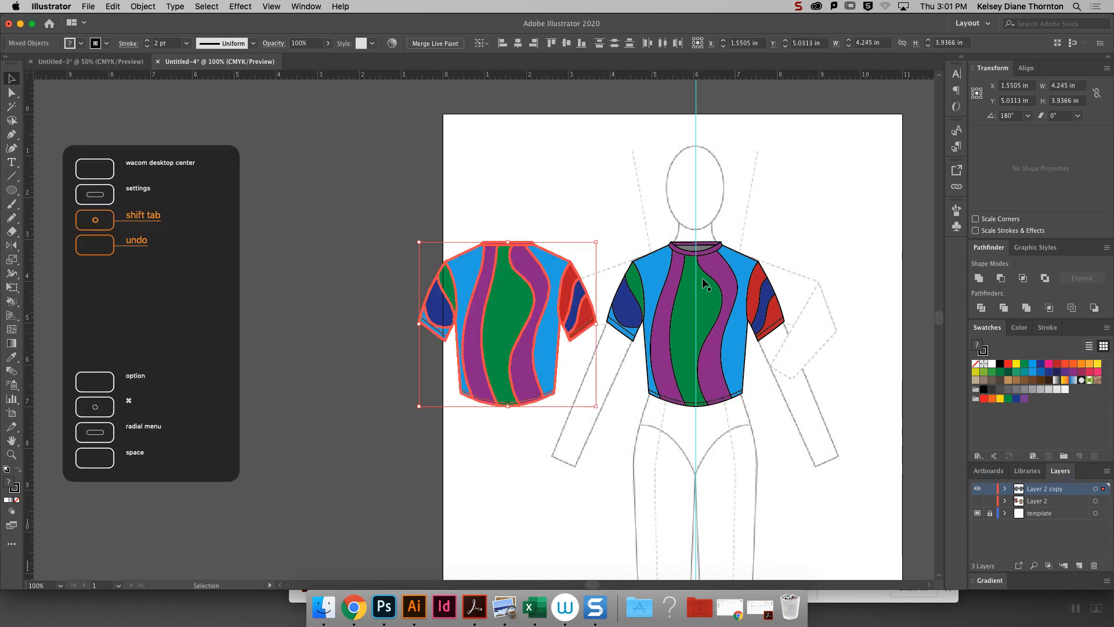
{"action": "left_click", "coordinate": [833, 204]}
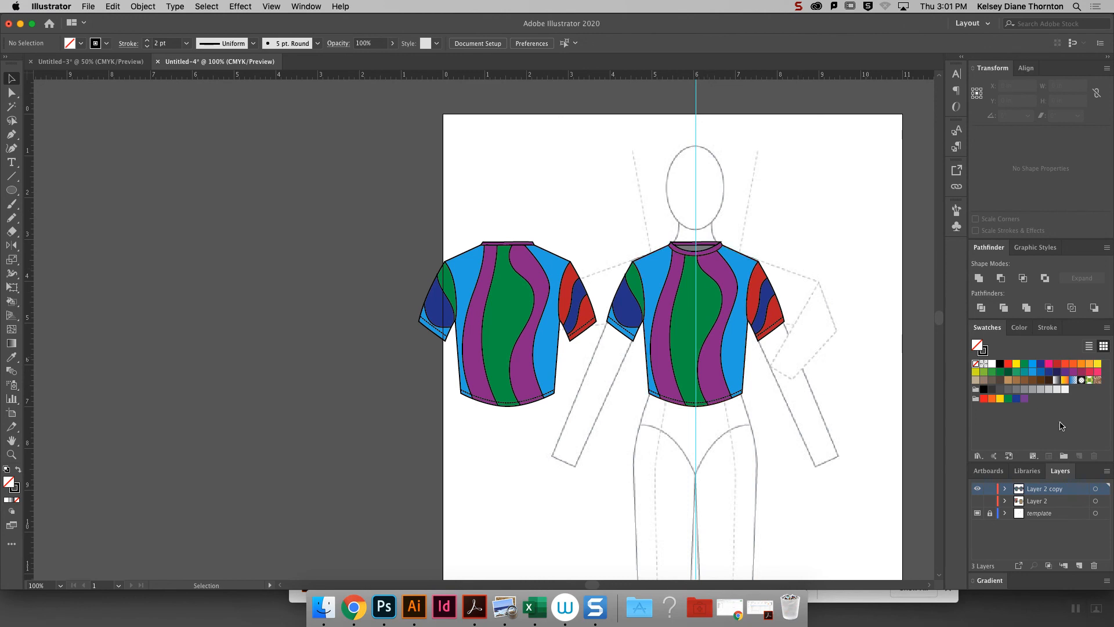
- Rename the layer "Layer 2 copy" to "Tshirt" and hide it
{"action": "double_click", "coordinate": [1039, 489]}
{"action": "type", "text": "Tshirt"}
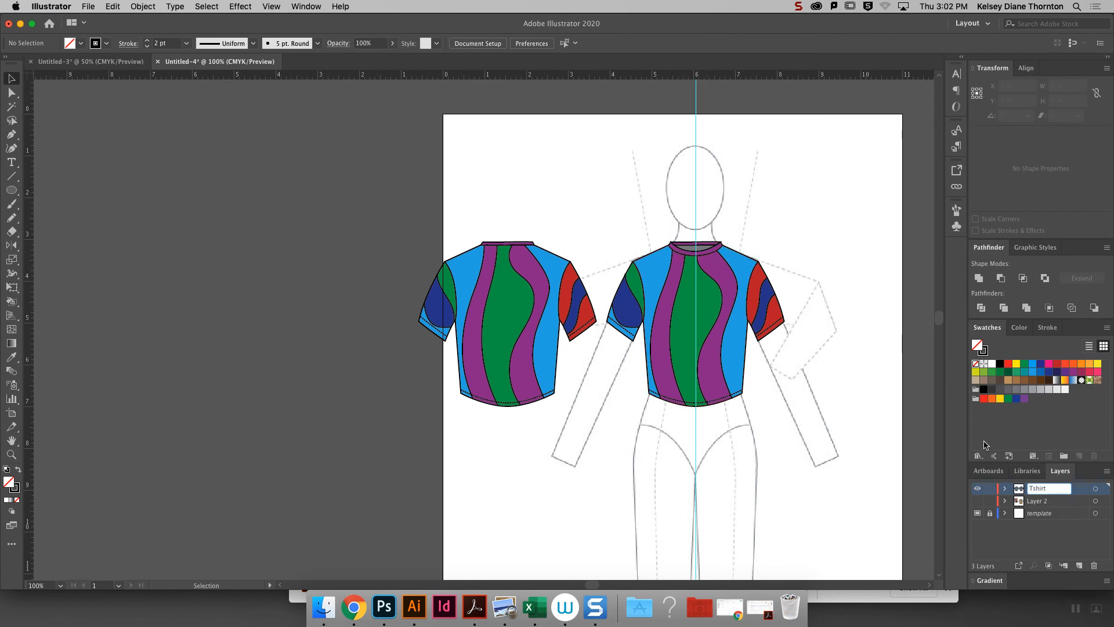
{"action": "key", "text": "Return"}
{"action": "left_click", "coordinate": [977, 488]}
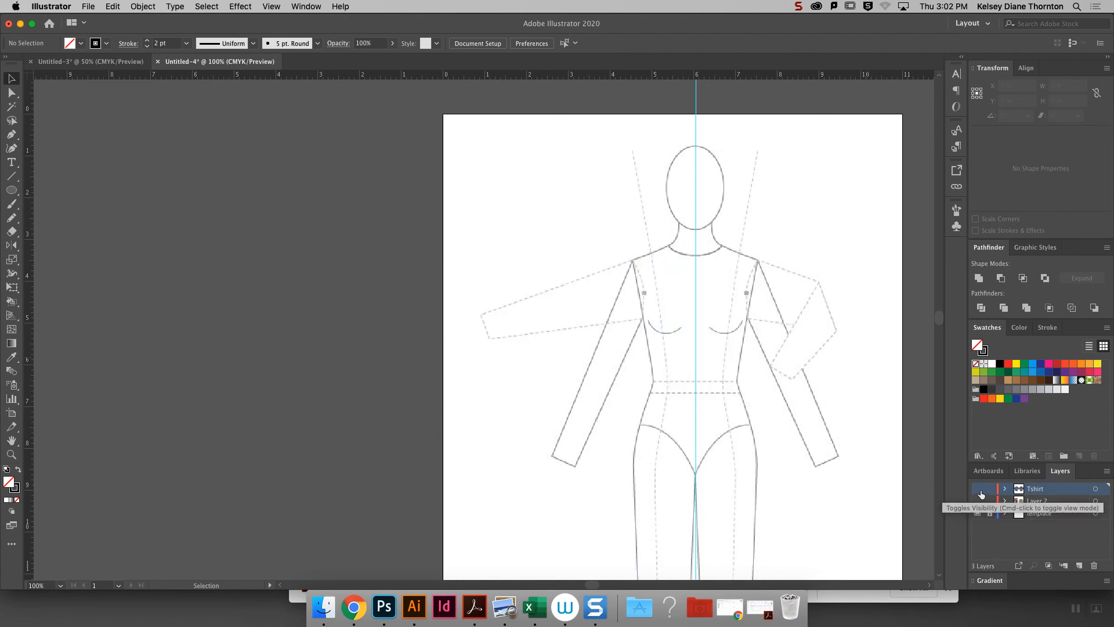
- Create a new layer above Tshirt and name it "skirt layer"
{"action": "left_click", "coordinate": [1078, 566]}
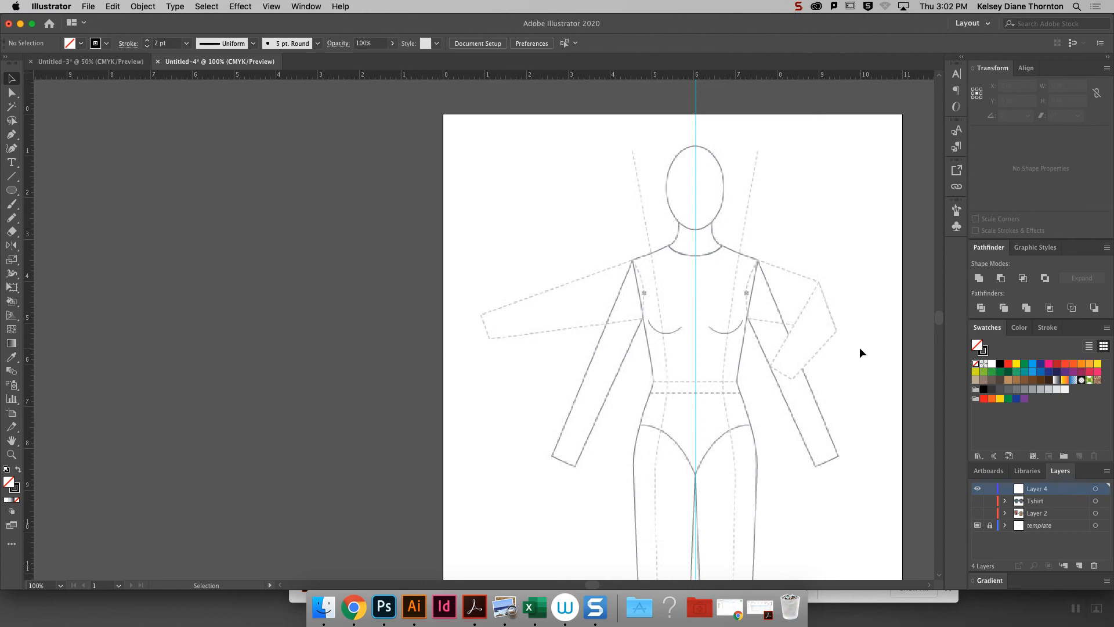
{"action": "double_click", "coordinate": [1039, 490]}
{"action": "type", "text": "skirt l"}
{"action": "key", "text": "Return"}
- With the Pencil tool, draw a straight waistline about 1.17 in long from the center guide past the hip side, along the croquis' lower dashed waist line
{"action": "scroll", "coordinate": [939, 325], "scroll_direction": "down", "scroll_amount": 10}
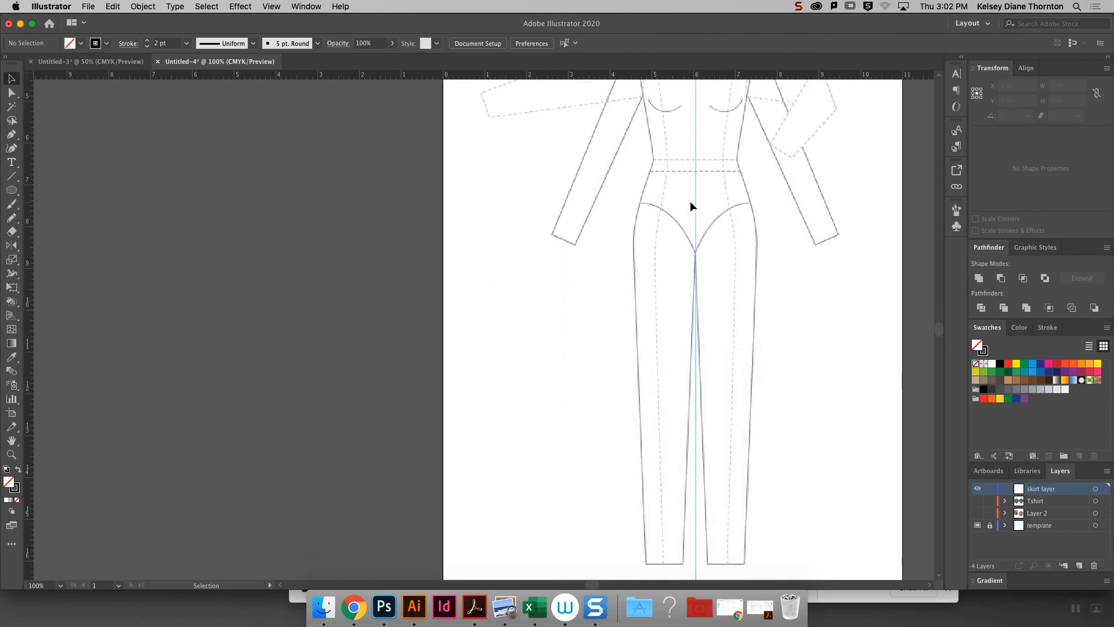
{"action": "key", "text": "super+equal"}
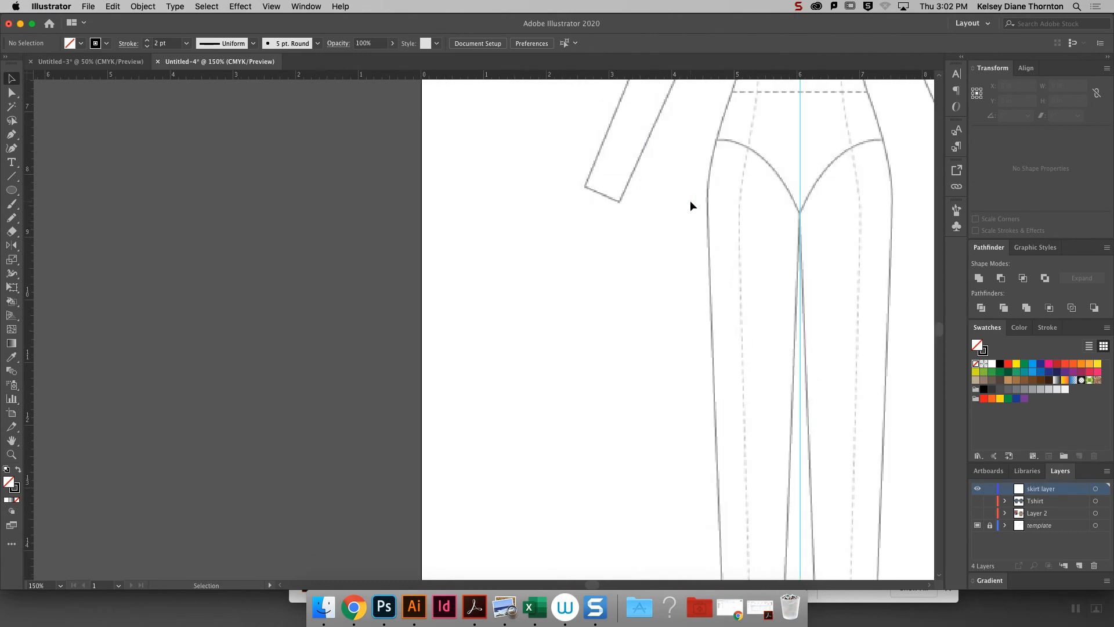
{"action": "scroll", "coordinate": [692, 207], "scroll_direction": "left", "scroll_amount": 10}
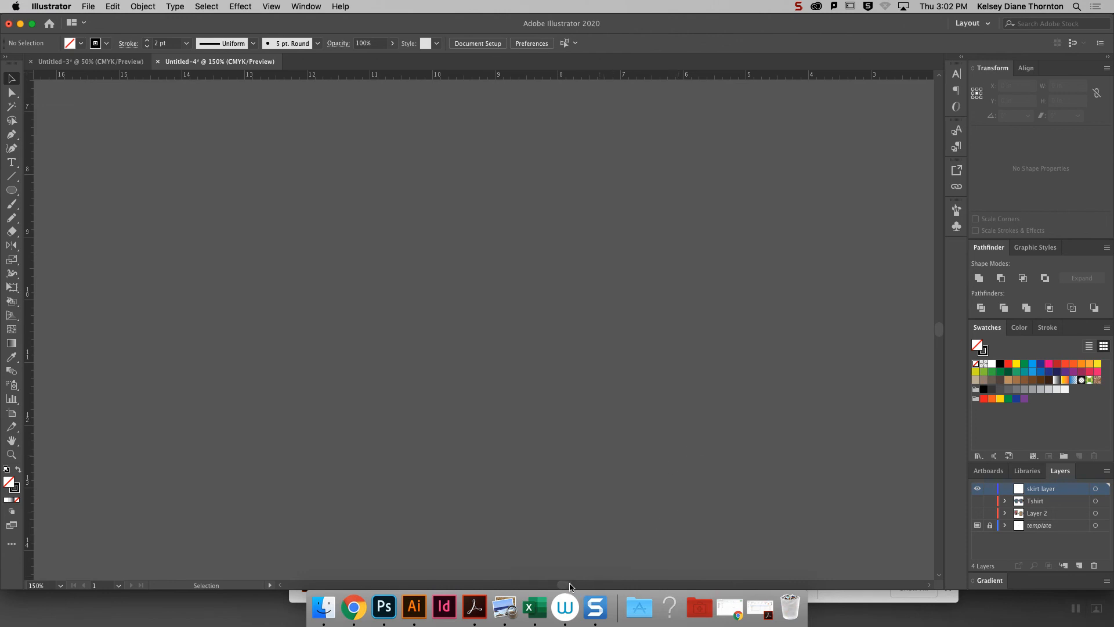
{"action": "left_click_drag", "start_coordinate": [569, 585], "coordinate": [614, 585]}
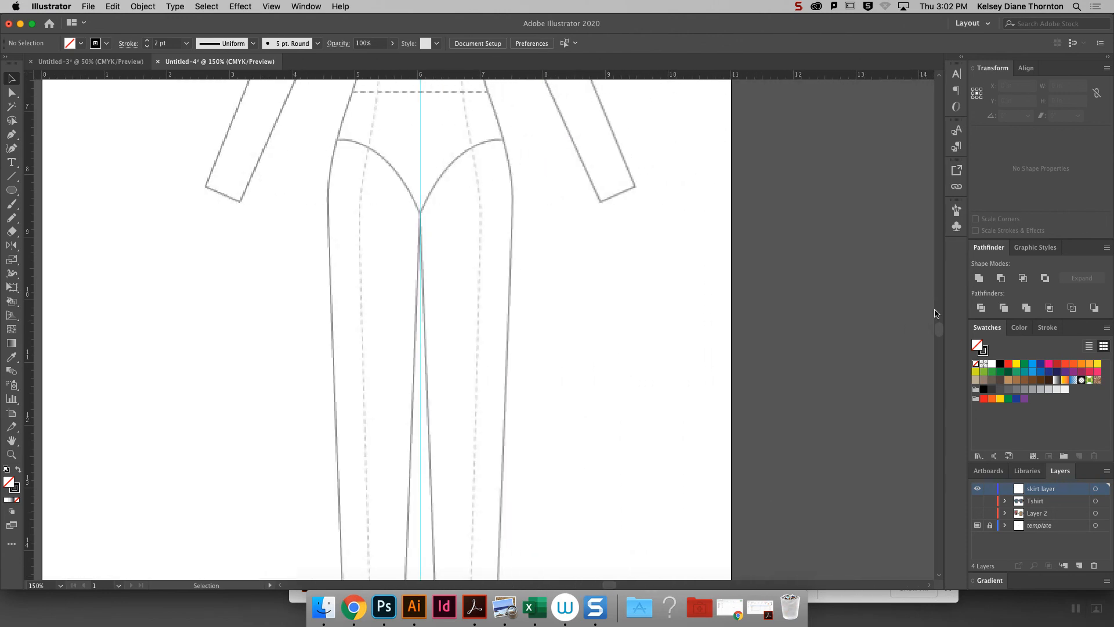
{"action": "left_click_drag", "start_coordinate": [939, 331], "coordinate": [940, 330]}
{"action": "left_click", "coordinate": [11, 134]}
{"action": "left_click", "coordinate": [12, 219]}
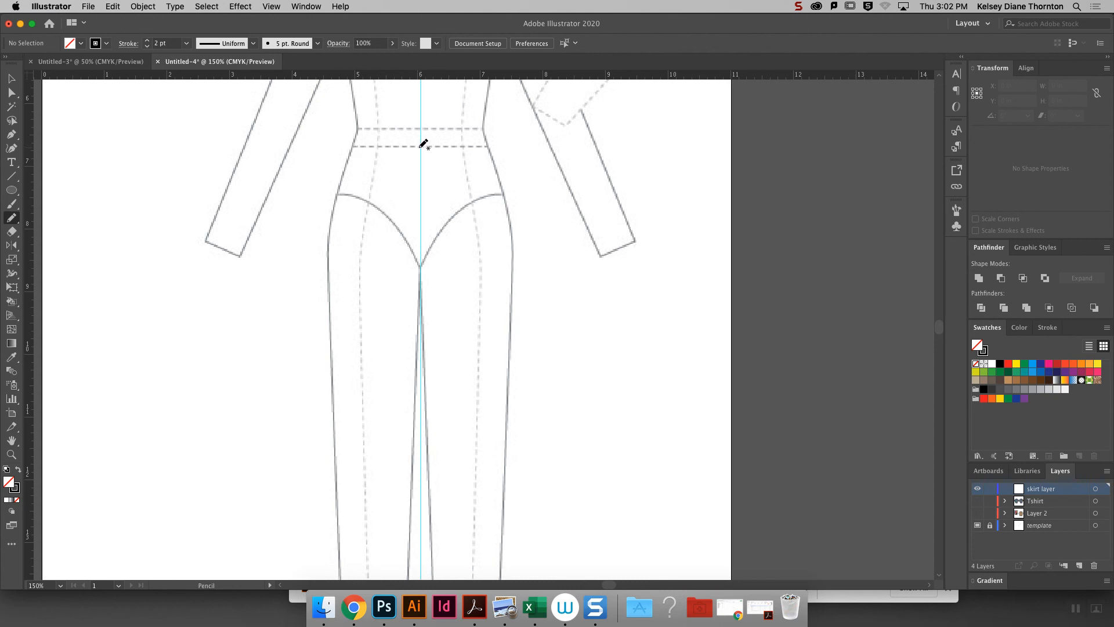
{"action": "left_click_drag", "start_coordinate": [419, 146], "coordinate": [351, 146]}
{"action": "key", "text": "super+z"}
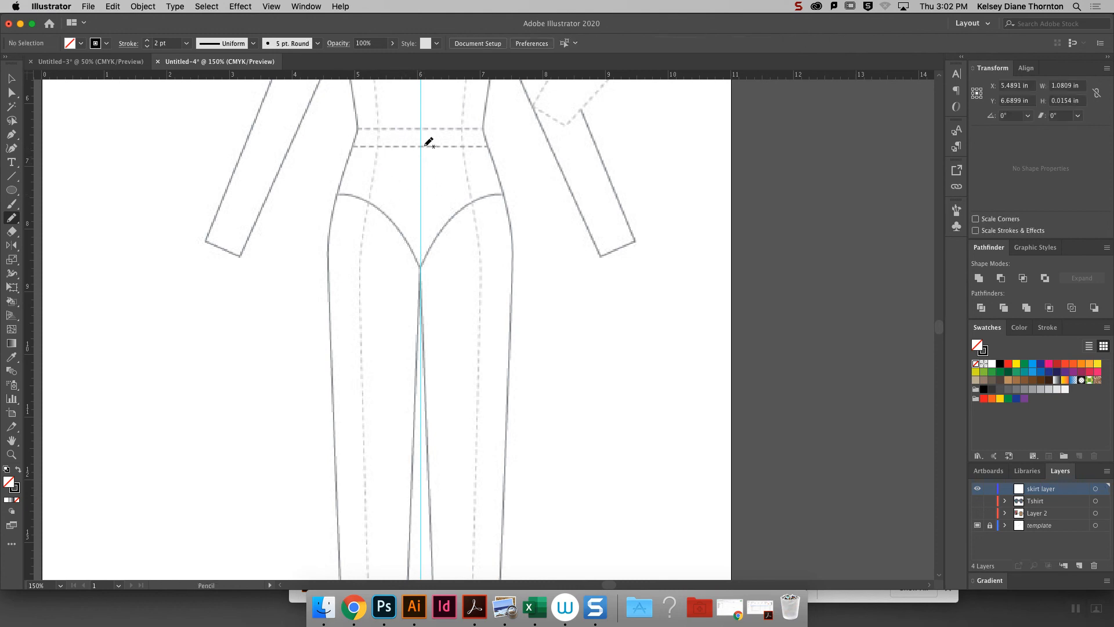
{"action": "left_click_drag", "start_coordinate": [422, 146], "coordinate": [346, 148]}
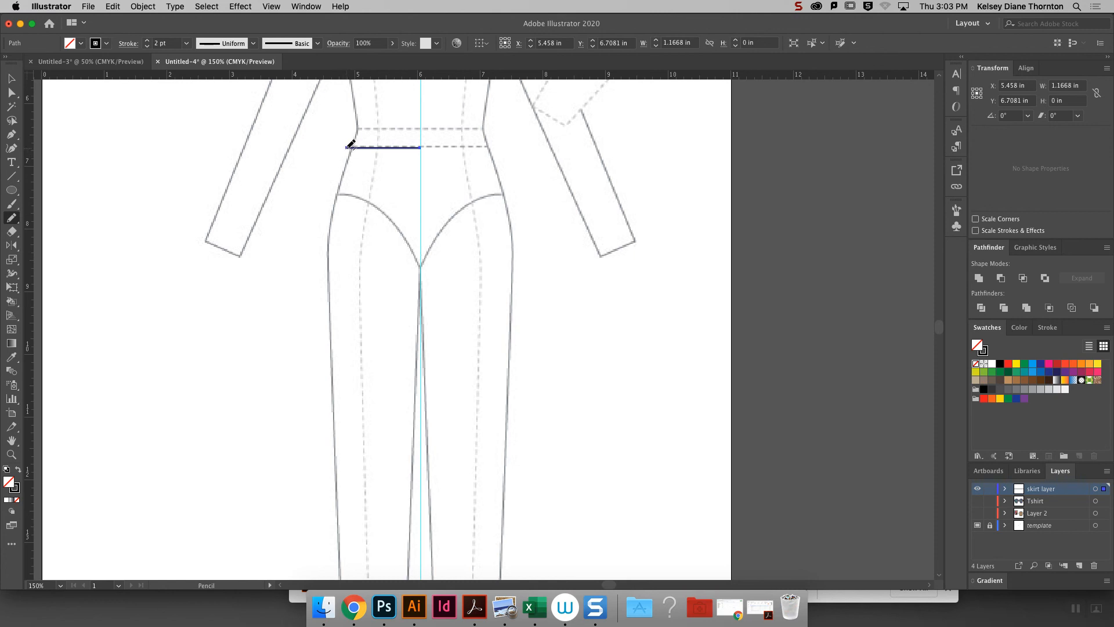
- Continue the path from the waistline's outer end with a flared side seam, bringing the half-skirt to about 5.16 in tall
{"action": "mouse_move", "coordinate": [347, 146]}
{"action": "left_mouse_down"}
{"action": "mouse_move", "coordinate": [315, 210]}
{"action": "mouse_move", "coordinate": [308, 275]}
{"action": "mouse_move", "coordinate": [323, 406]}
{"action": "left_mouse_up"}
{"action": "key", "text": "cmd+z"}
{"action": "left_click_drag", "start_coordinate": [347, 148], "coordinate": [316, 271]}
{"action": "key", "text": "super+z"}
{"action": "mouse_move", "coordinate": [347, 147]}
{"action": "left_mouse_down"}
{"action": "mouse_move", "coordinate": [320, 238]}
{"action": "mouse_move", "coordinate": [299, 468]}
{"action": "left_mouse_up"}
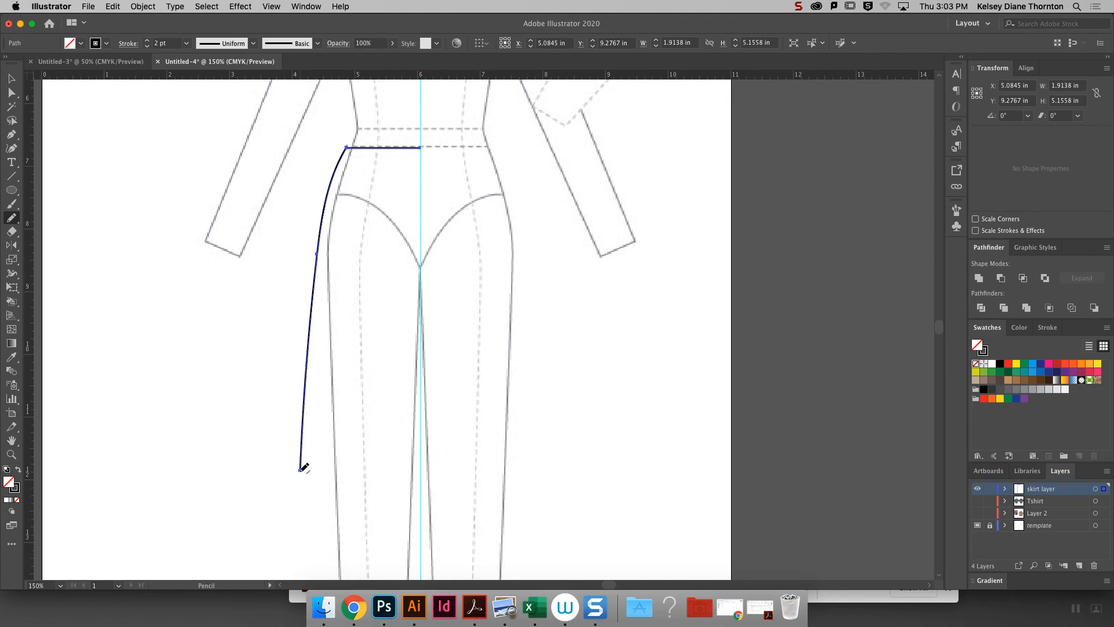
- Try drawing a wavy hem freehand from the side seam's lower end toward the center guide
{"action": "mouse_move", "coordinate": [302, 472]}
{"action": "left_mouse_down"}
{"action": "mouse_move", "coordinate": [338, 491]}
{"action": "mouse_move", "coordinate": [354, 481]}
{"action": "mouse_move", "coordinate": [365, 499]}
{"action": "mouse_move", "coordinate": [384, 488]}
{"action": "mouse_move", "coordinate": [417, 503]}
{"action": "left_mouse_up"}
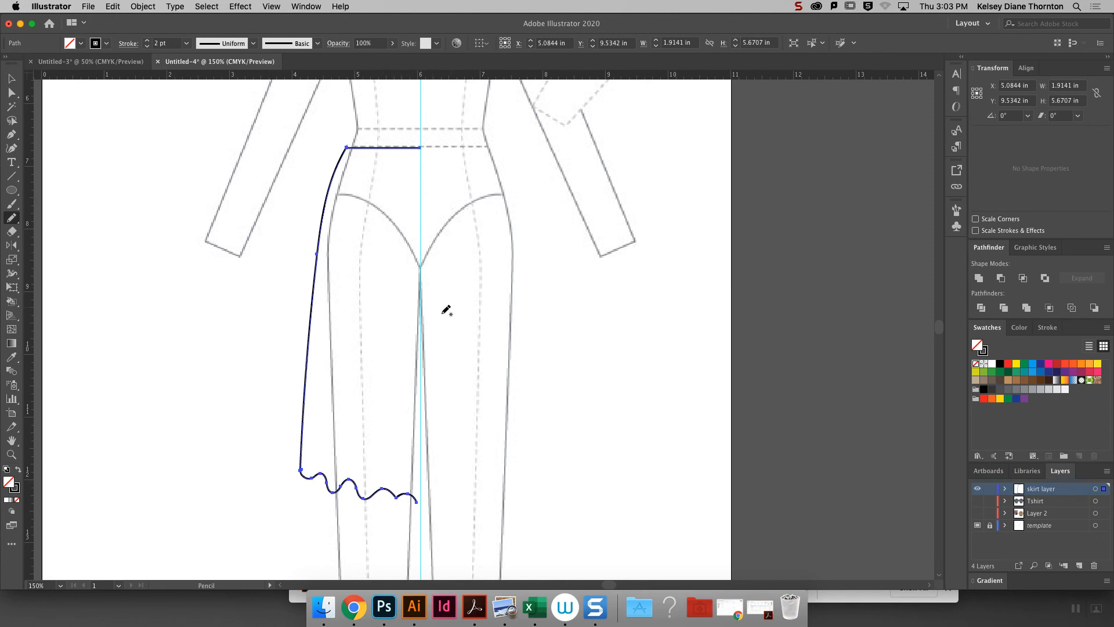
{"action": "key", "text": "super+z"}
{"action": "left_click_drag", "start_coordinate": [301, 469], "coordinate": [419, 492]}
{"action": "key", "text": "super"}
{"action": "key", "text": "super+z"}
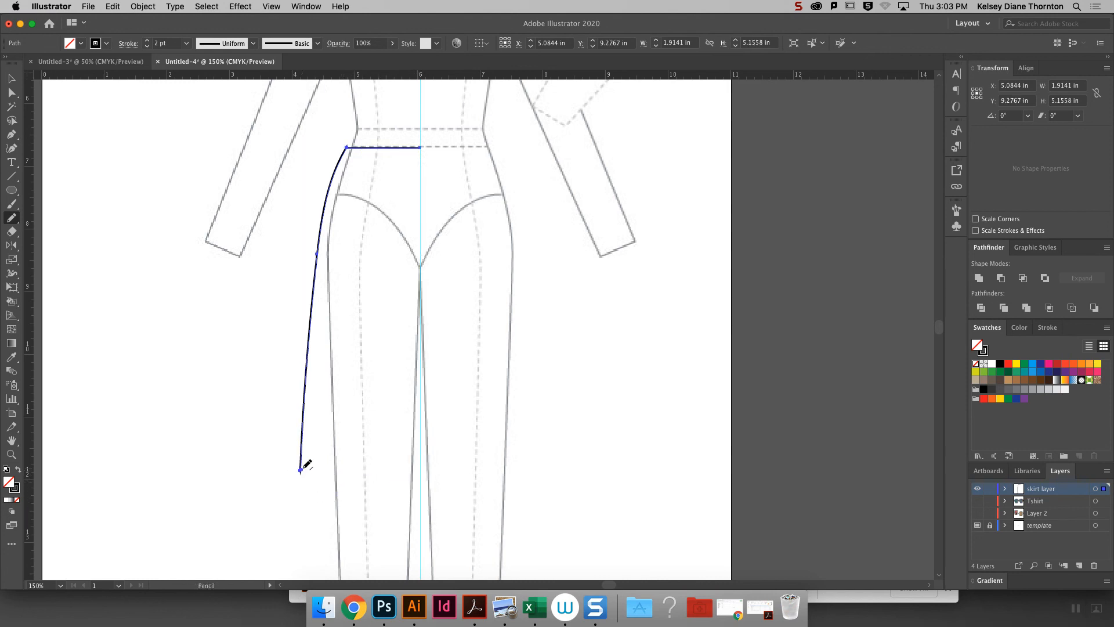
- Draw a smooth curved hem from the side seam to the center guide, and add anchor points along it
{"action": "mouse_move", "coordinate": [300, 469]}
{"action": "left_mouse_down"}
{"action": "mouse_move", "coordinate": [348, 493]}
{"action": "mouse_move", "coordinate": [425, 503]}
{"action": "left_mouse_up"}
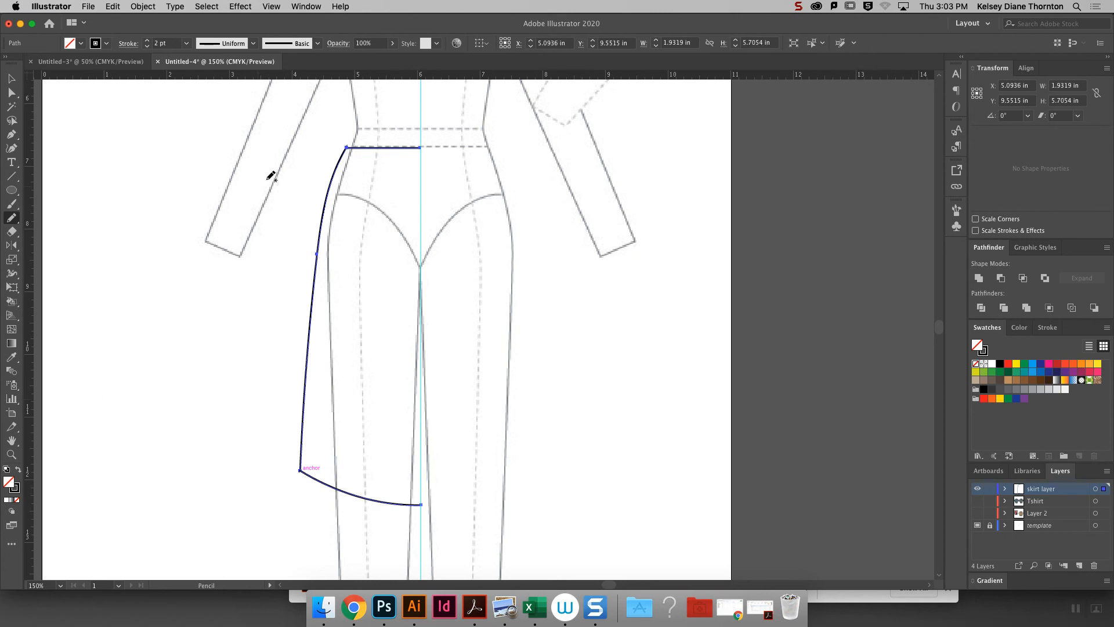
{"action": "left_click", "coordinate": [11, 134]}
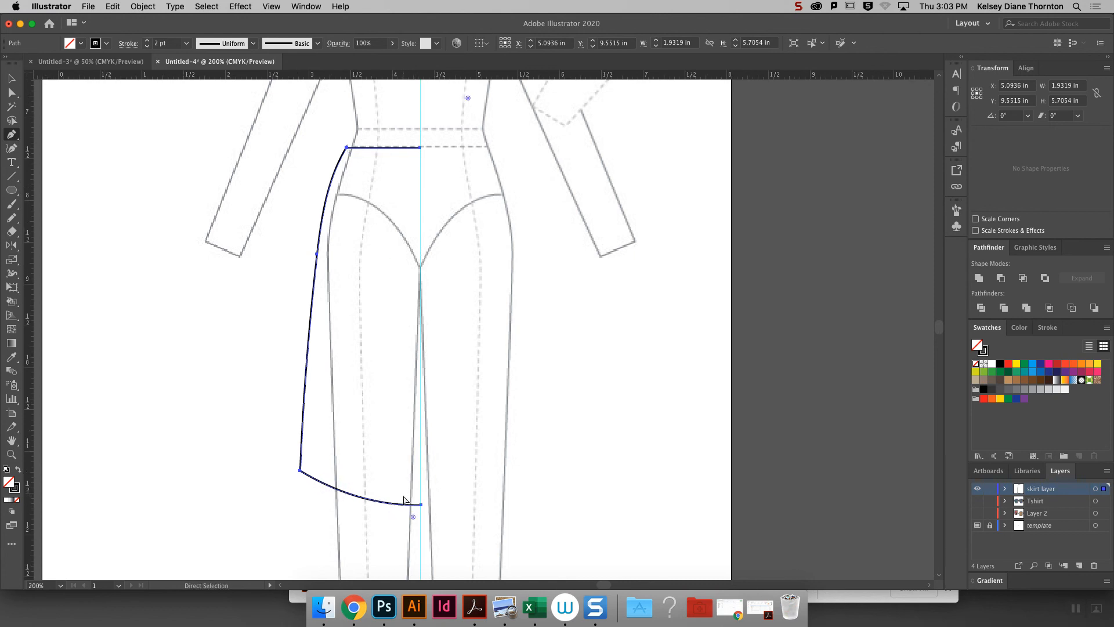
{"action": "key", "text": "super+equal"}
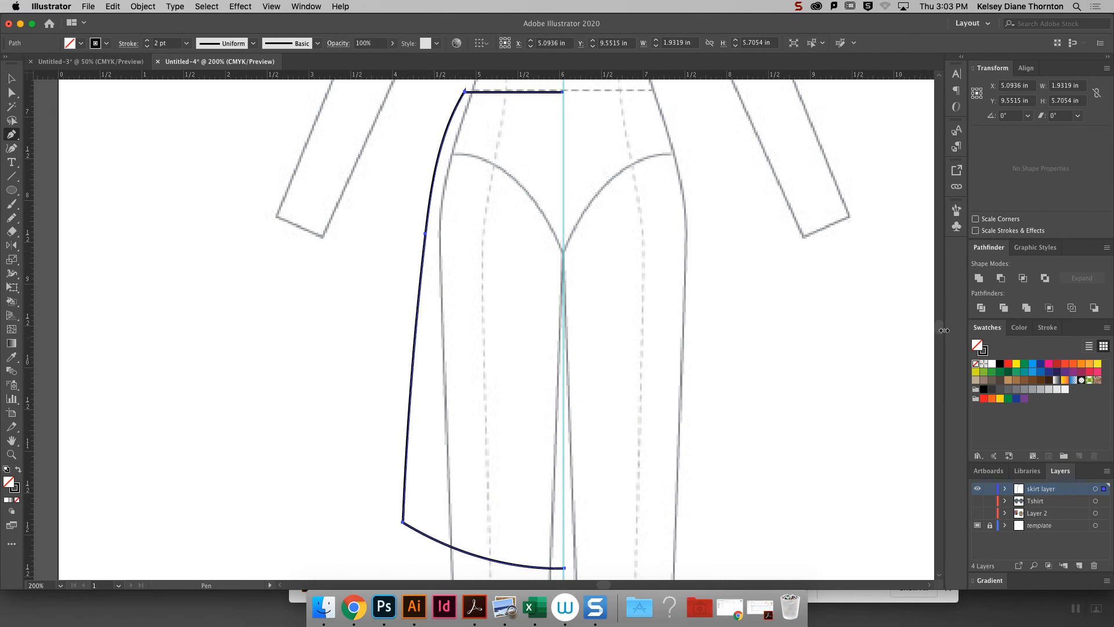
{"action": "left_click_drag", "start_coordinate": [939, 328], "coordinate": [940, 332]}
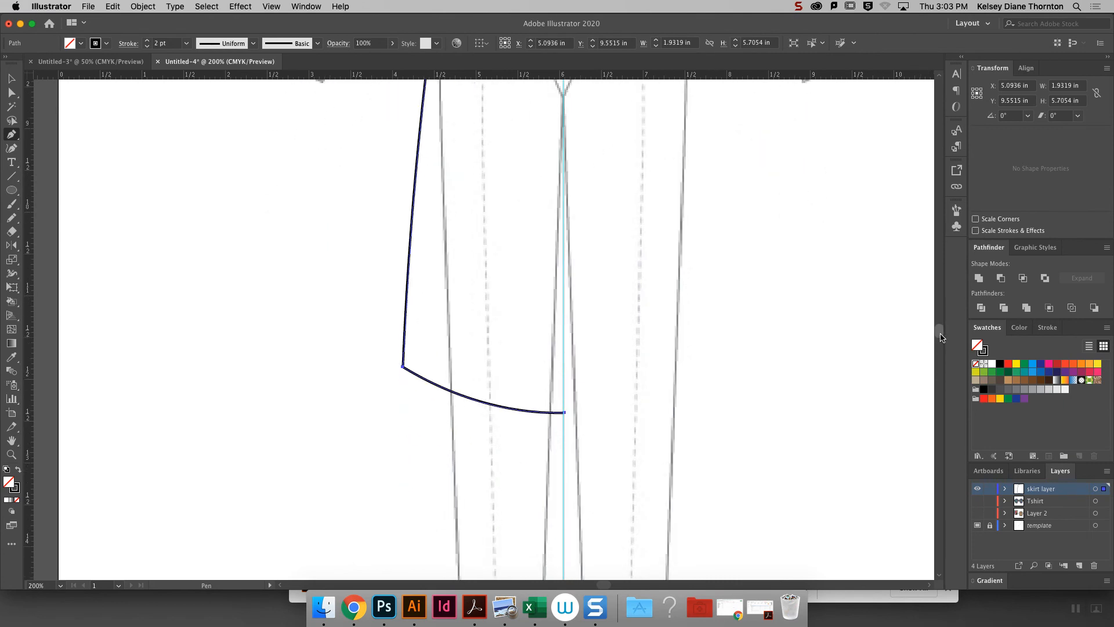
{"action": "left_click", "coordinate": [432, 383]}
{"action": "left_click", "coordinate": [473, 399]}
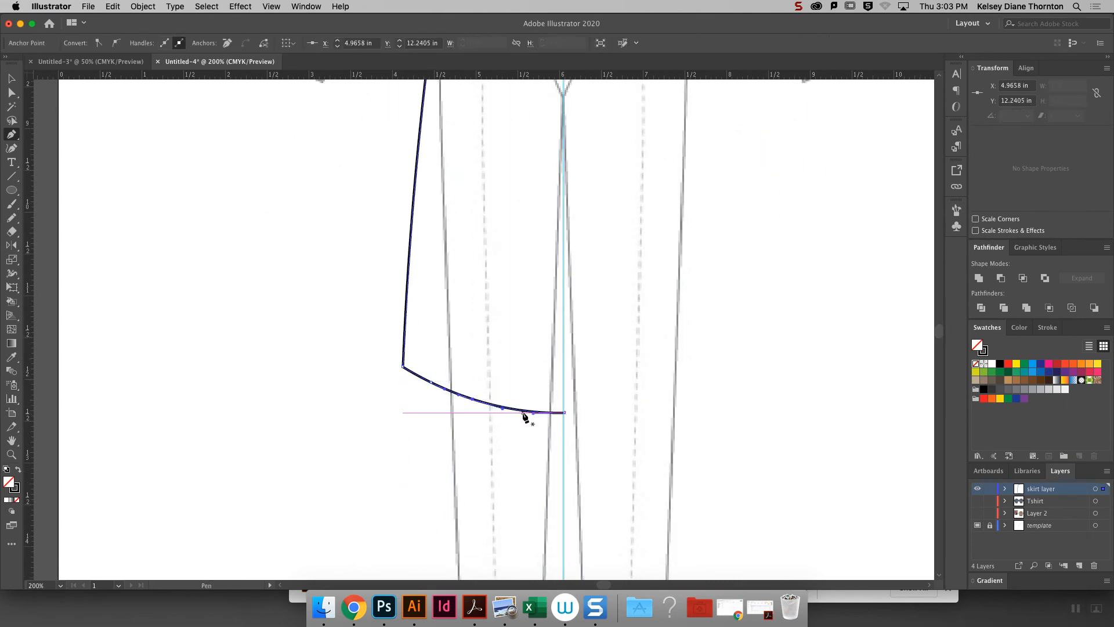
{"action": "left_click", "coordinate": [518, 410]}
- Reshape the hem into soft ripples by adjusting the direction handles of its added anchor points
{"action": "left_click", "coordinate": [12, 92]}
{"action": "left_click", "coordinate": [518, 409]}
{"action": "left_click_drag", "start_coordinate": [522, 425], "coordinate": [431, 405]}
{"action": "left_click", "coordinate": [502, 440]}
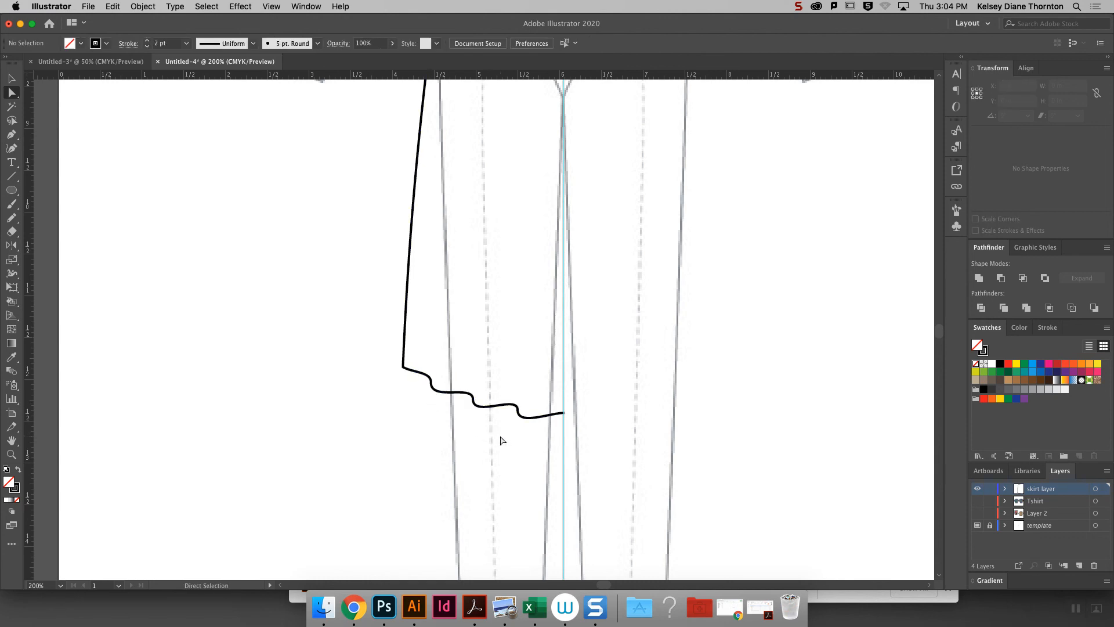
- Reflect a copy of the half-skirt path across the vertical center guide to form the full skirt outline
{"action": "key", "text": "super+1"}
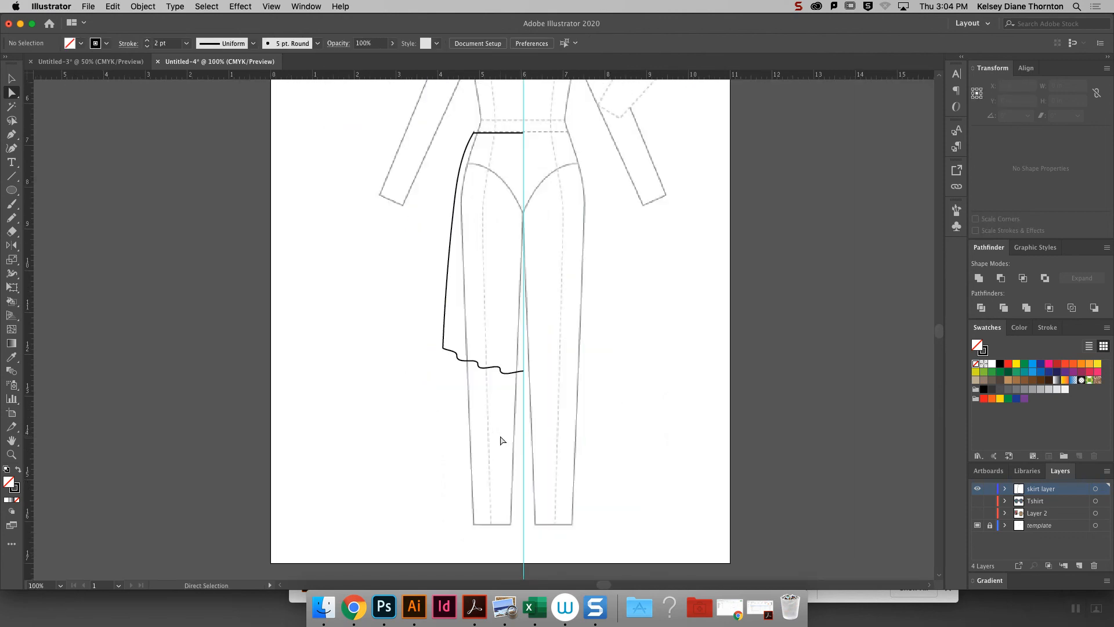
{"action": "left_click", "coordinate": [11, 78]}
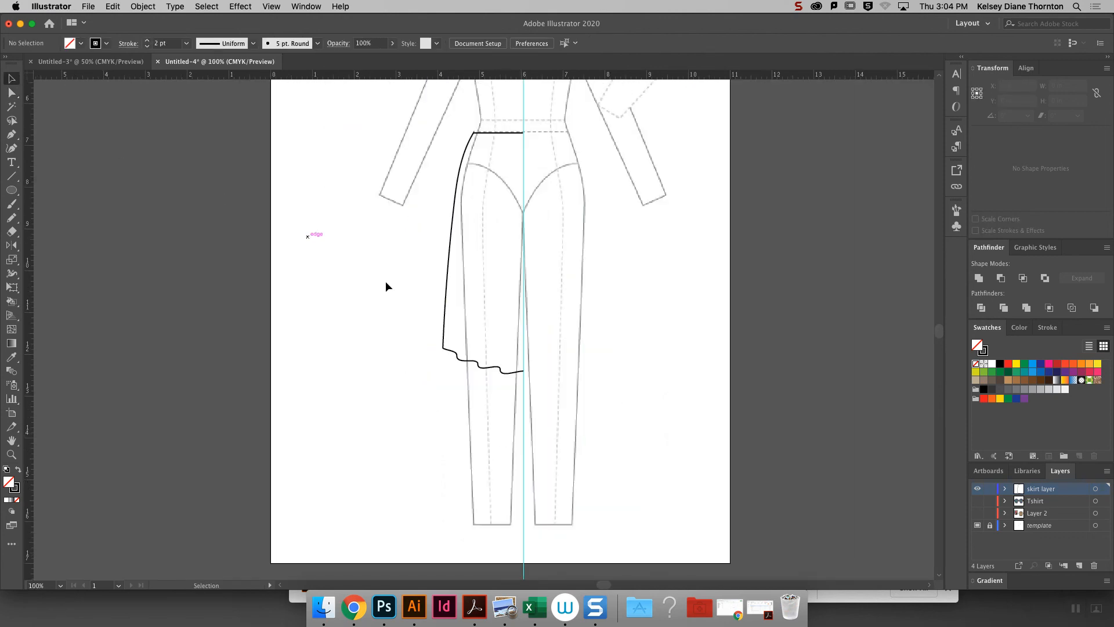
{"action": "left_click", "coordinate": [449, 301]}
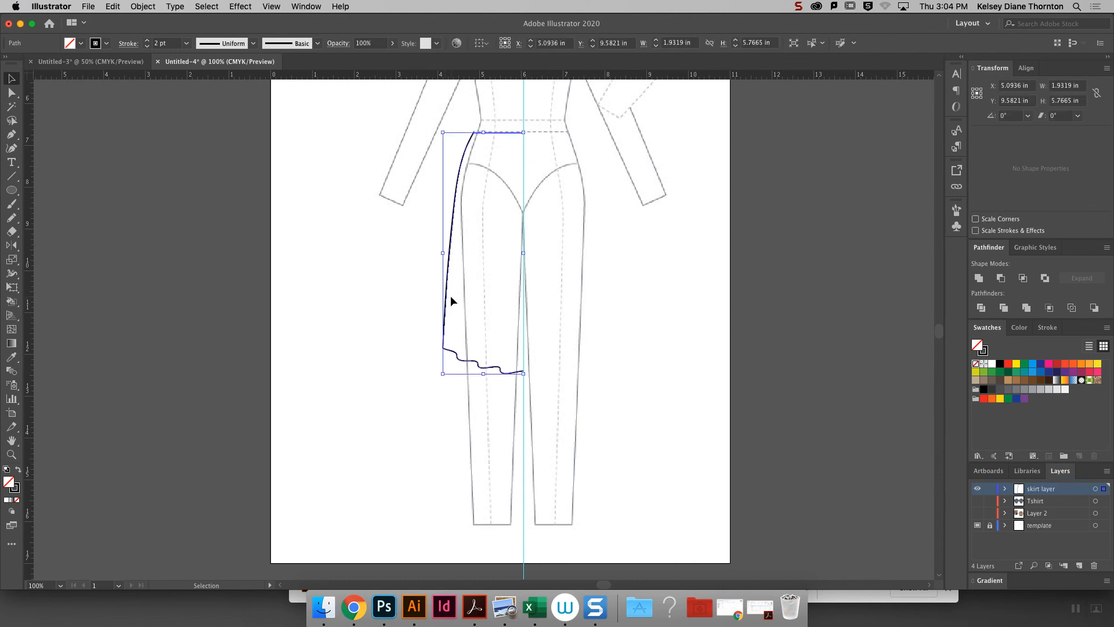
{"action": "left_click", "coordinate": [134, 7]}
{"action": "mouse_move", "coordinate": [146, 21]}
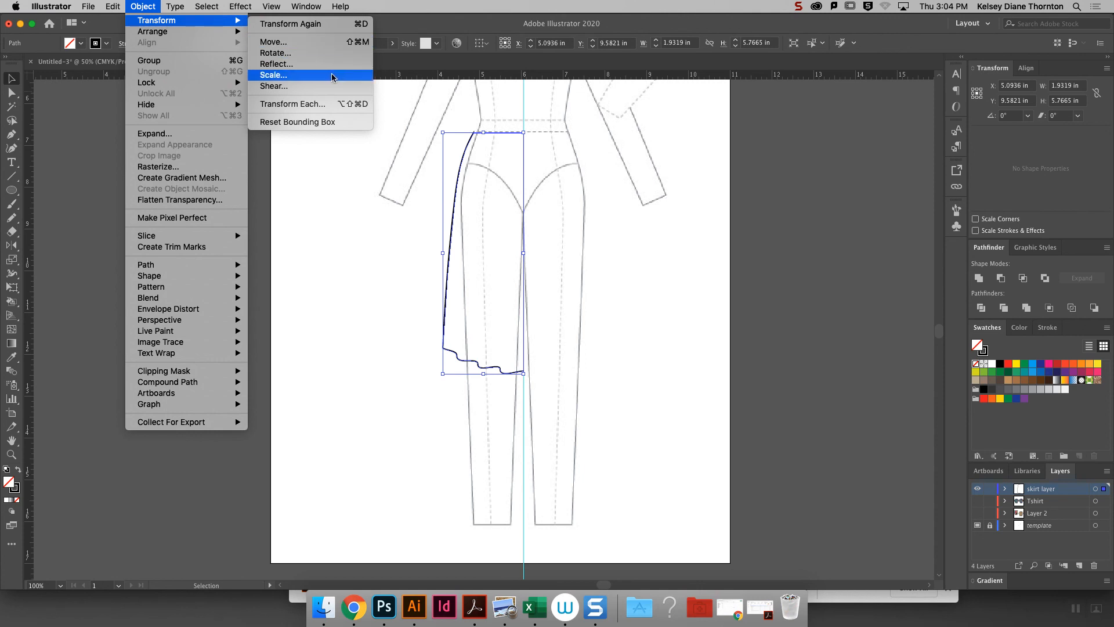
{"action": "left_click", "coordinate": [10, 249]}
{"action": "left_click", "coordinate": [9, 248]}
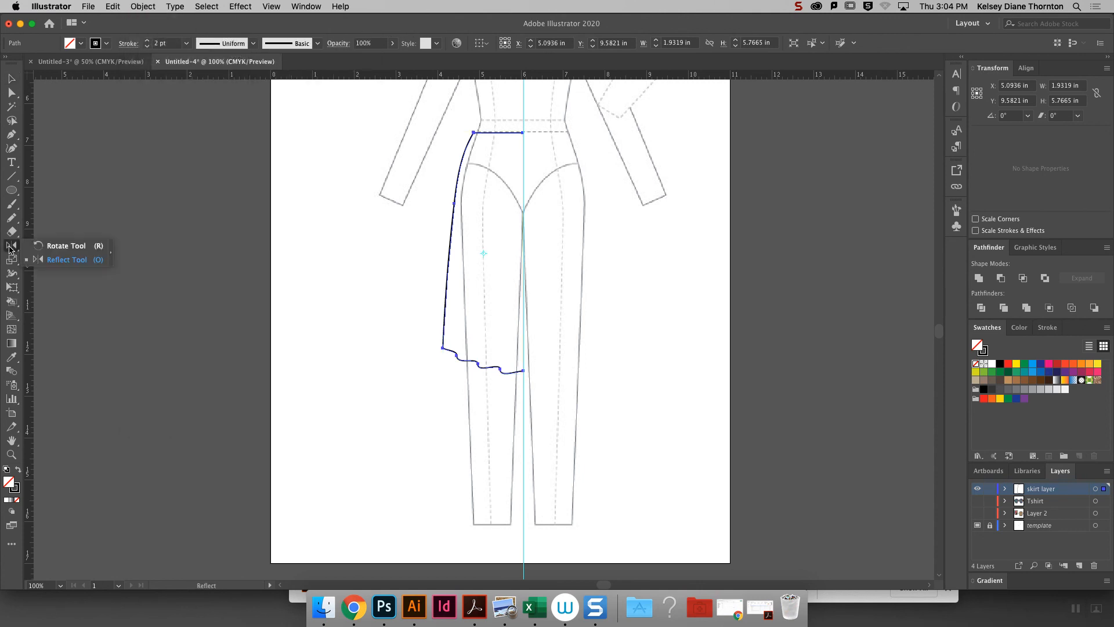
{"action": "left_click", "coordinate": [67, 262]}
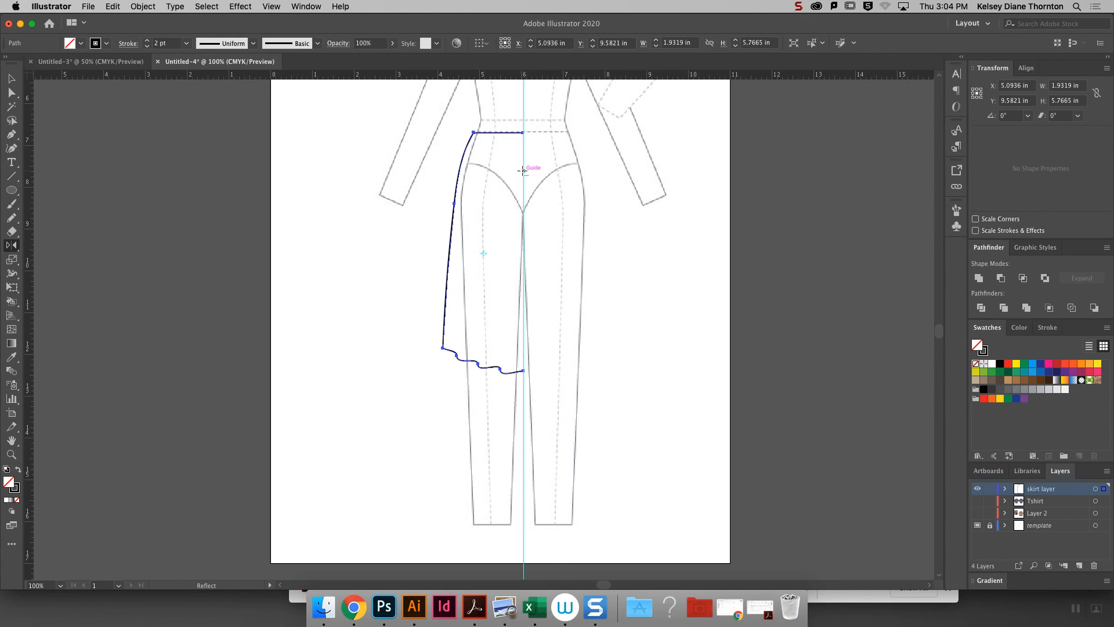
{"action": "left_click", "coordinate": [523, 169], "text": "alt"}
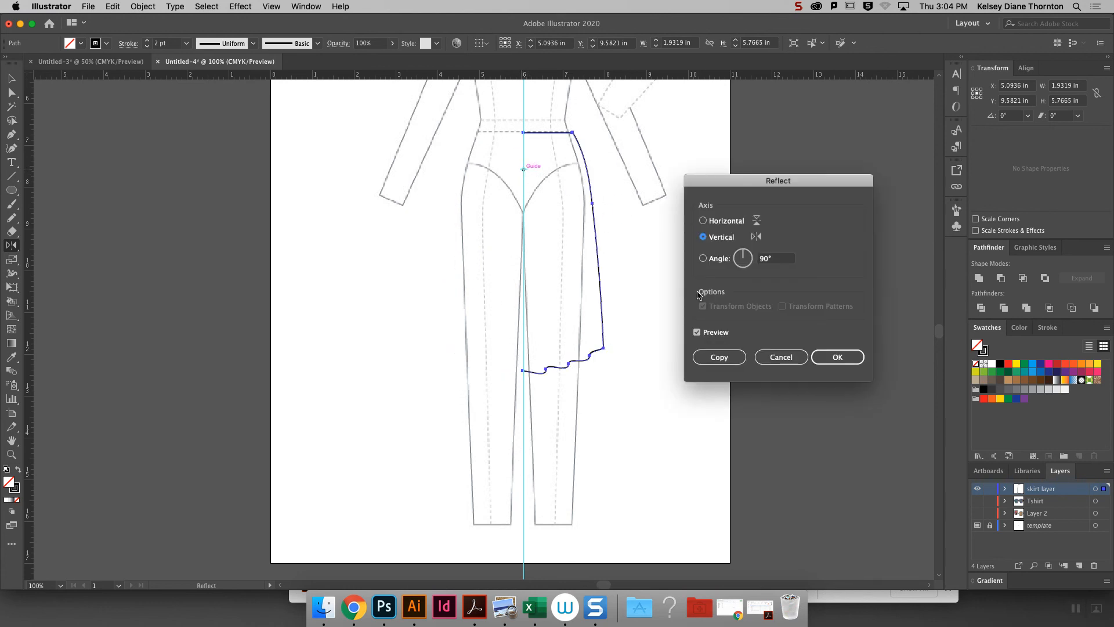
{"action": "left_click", "coordinate": [742, 356]}
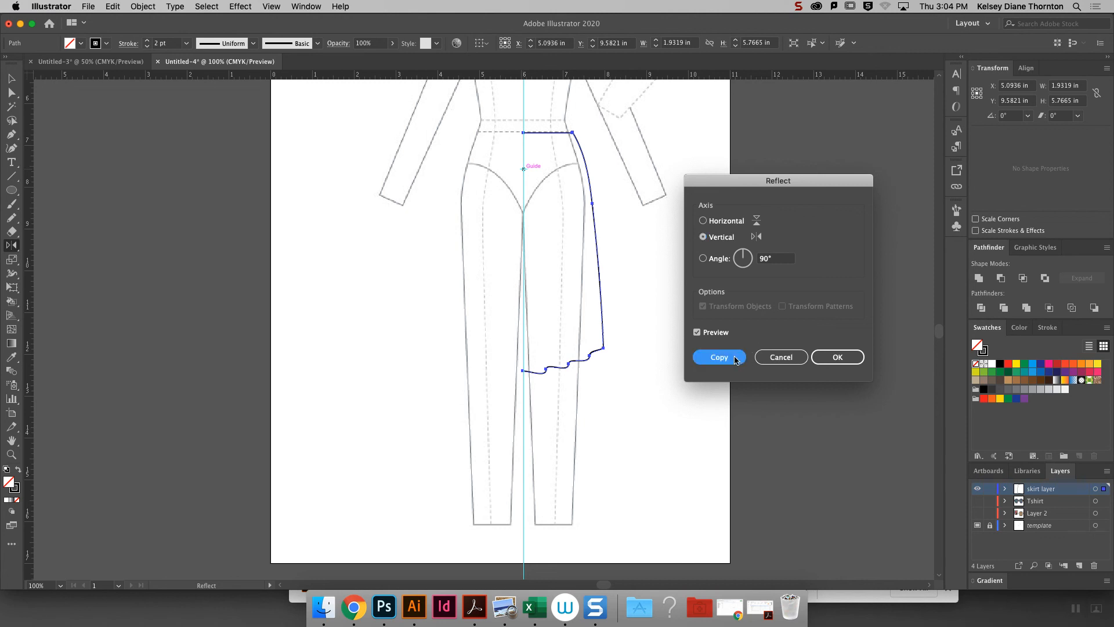
- Average the two center endpoints of the waistline on both axes and join them
{"action": "left_click", "coordinate": [11, 92]}
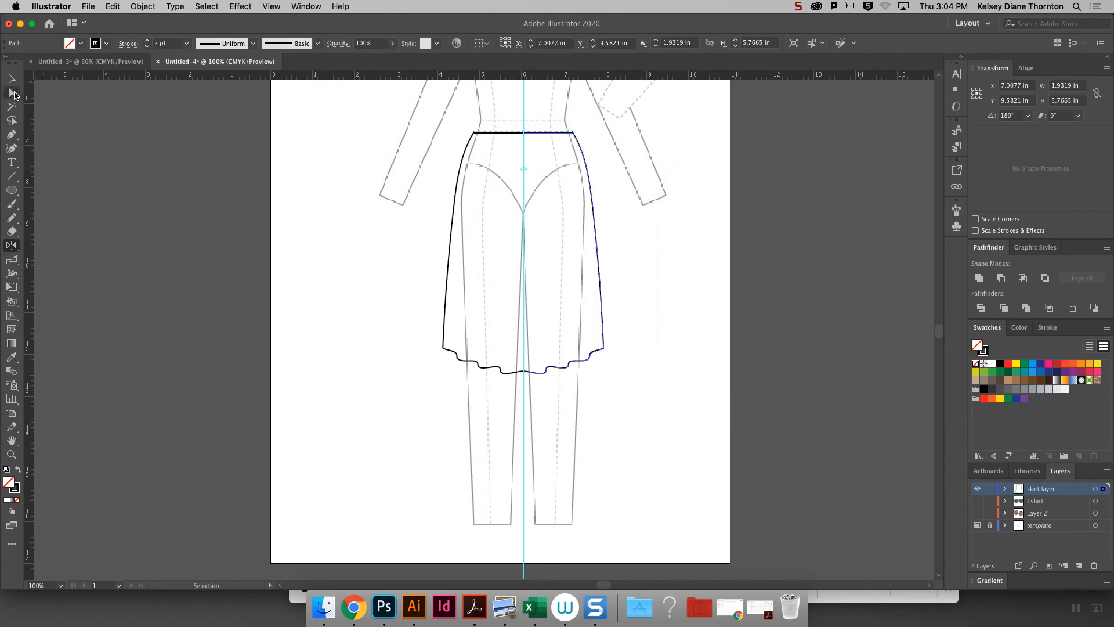
{"action": "left_click_drag", "start_coordinate": [519, 124], "coordinate": [537, 162]}
{"action": "right_click", "coordinate": [532, 152]}
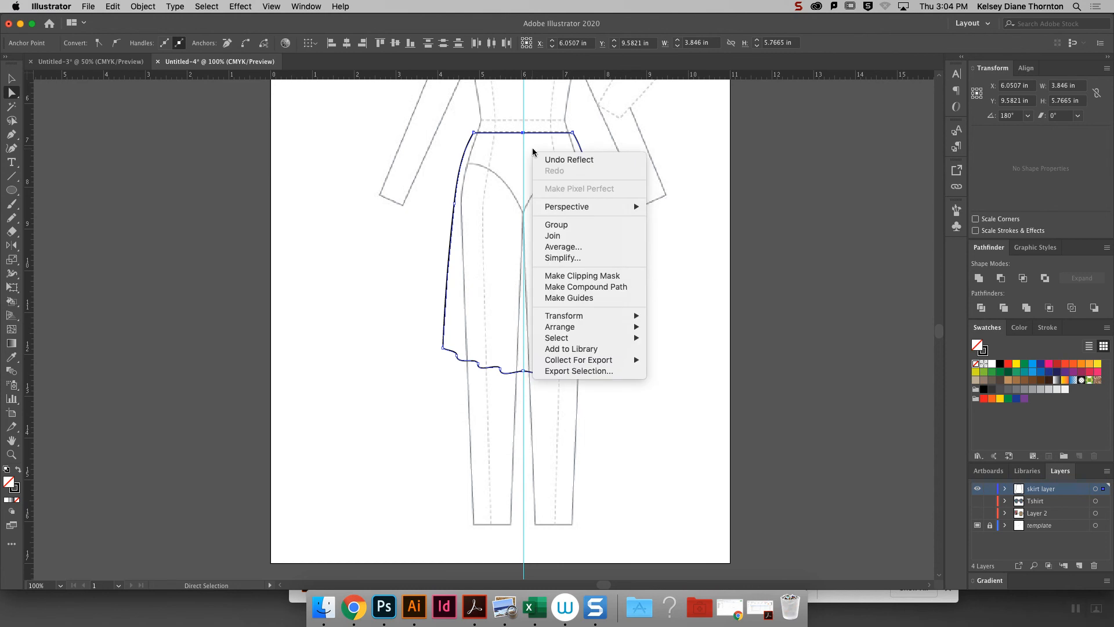
{"action": "left_click", "coordinate": [579, 247]}
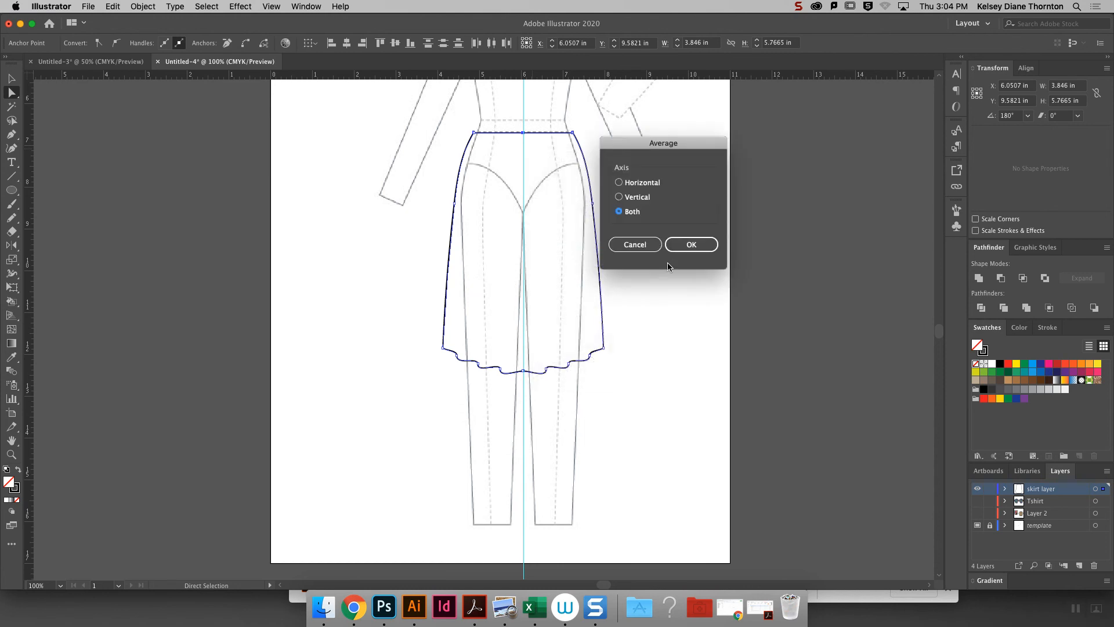
{"action": "left_click", "coordinate": [697, 244]}
{"action": "right_click", "coordinate": [653, 155]}
{"action": "left_click", "coordinate": [701, 245]}
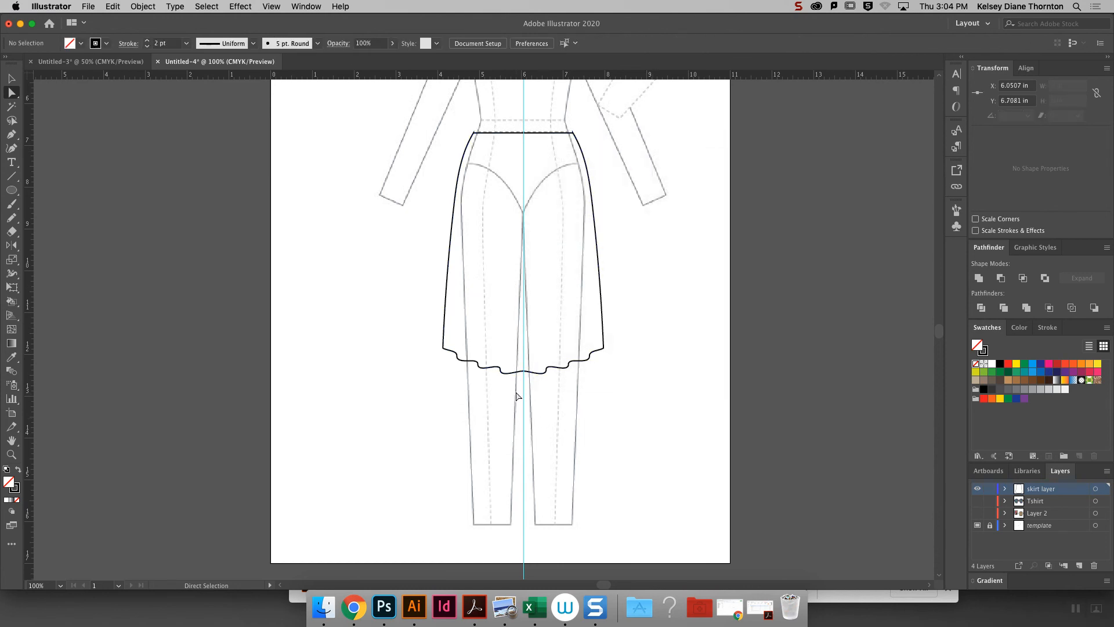
- Average the two center endpoints of the wavy hem on both axes and join them to close the skirt
{"action": "left_click_drag", "start_coordinate": [534, 399], "coordinate": [513, 364]}
{"action": "right_click", "coordinate": [704, 341]}
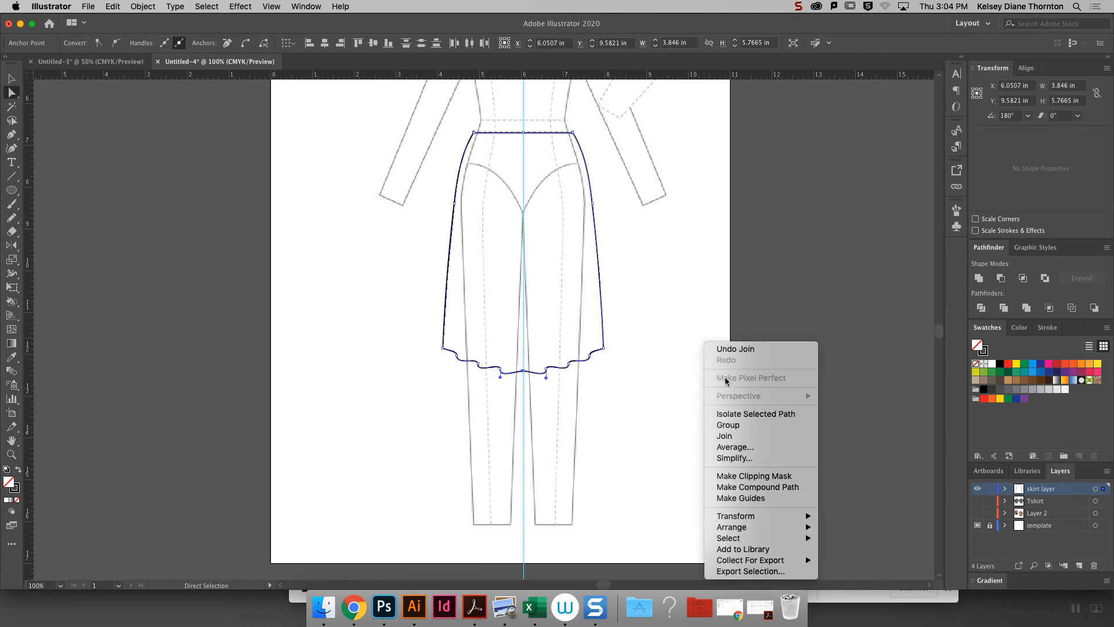
{"action": "left_click", "coordinate": [734, 446]}
{"action": "left_click", "coordinate": [688, 246]}
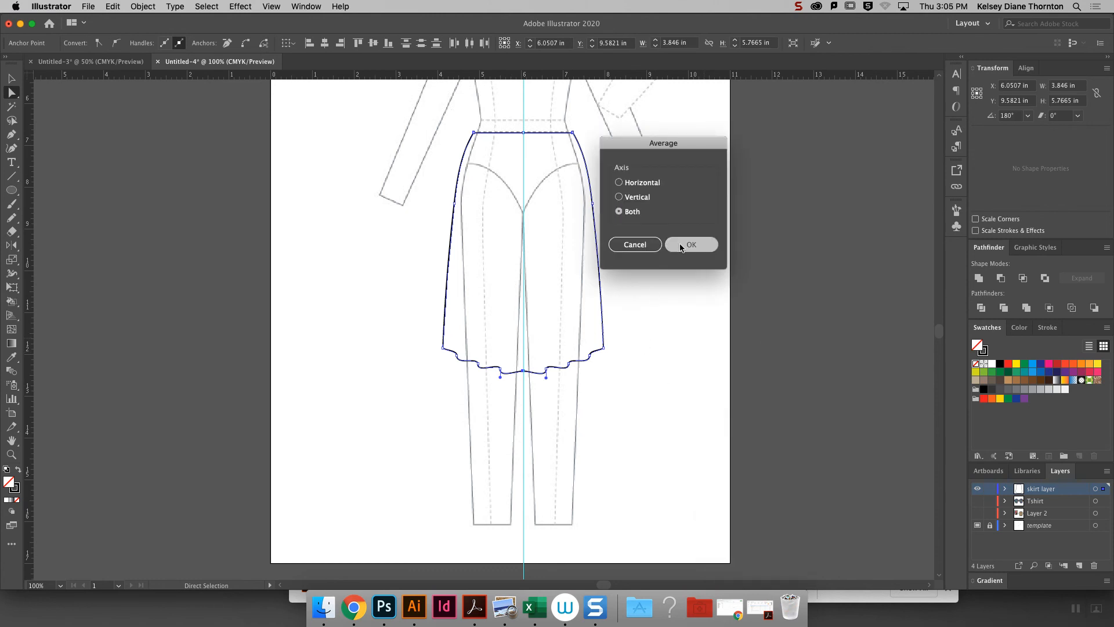
{"action": "right_click", "coordinate": [659, 264]}
{"action": "left_click", "coordinate": [715, 361]}
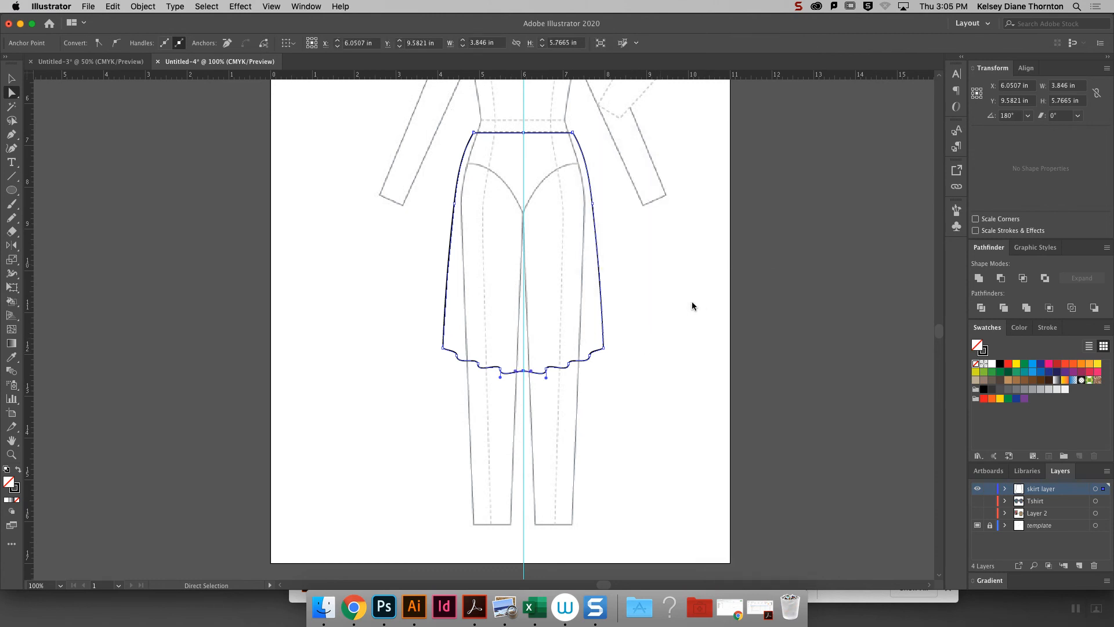
{"action": "left_click", "coordinate": [692, 301]}
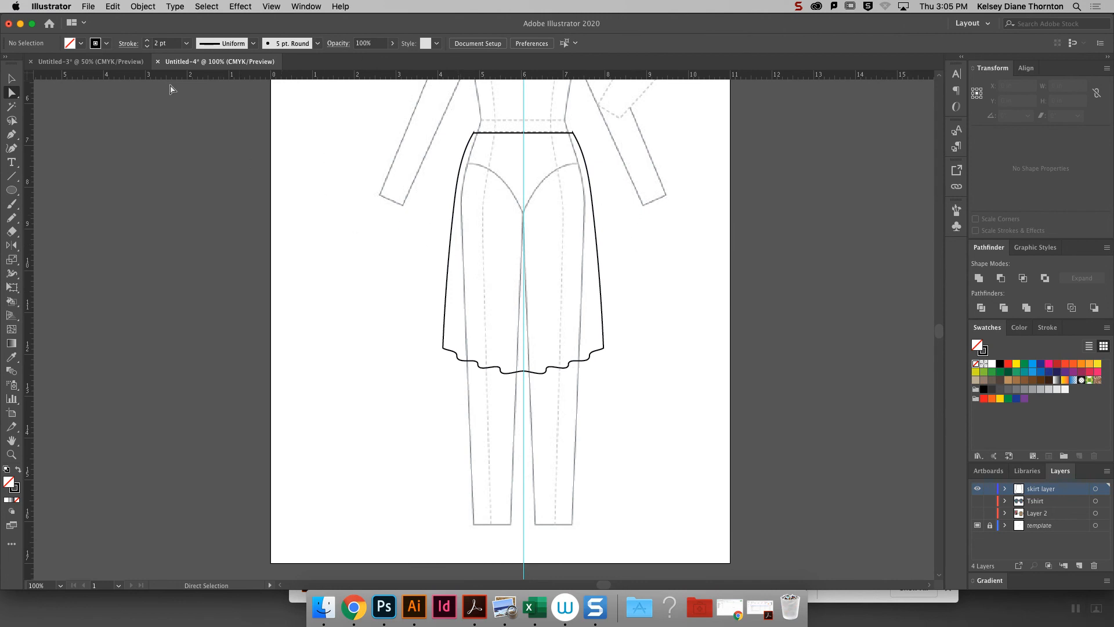
- Fill the closed skirt shape with a purple swatch, keeping its black outline
{"action": "key", "text": "v"}
{"action": "left_click", "coordinate": [603, 304]}
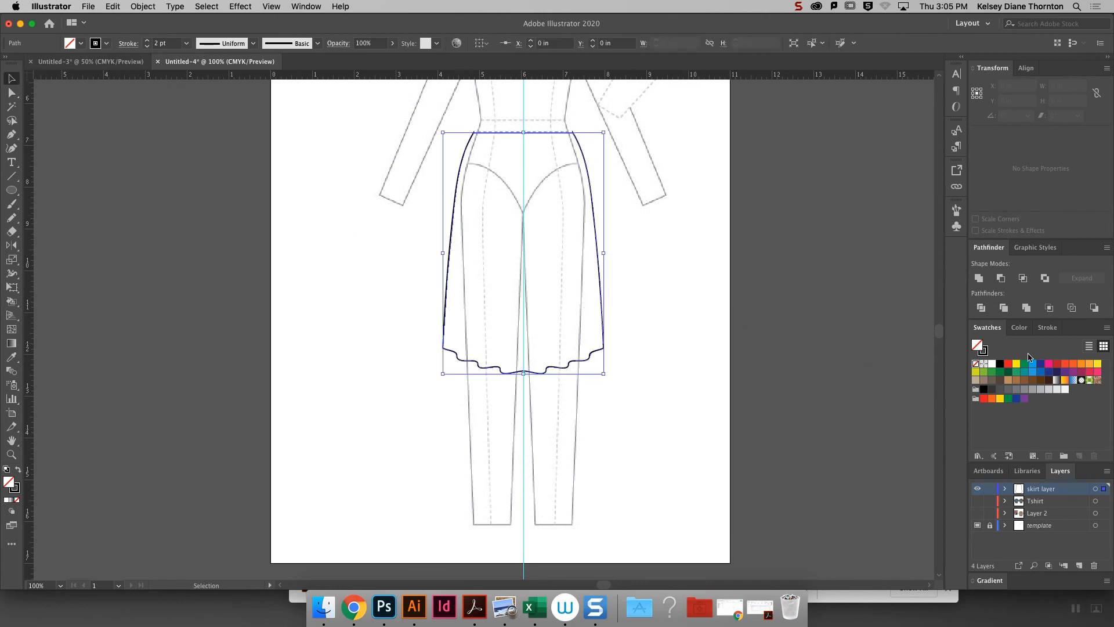
{"action": "left_click", "coordinate": [1074, 372]}
{"action": "left_click", "coordinate": [707, 220]}
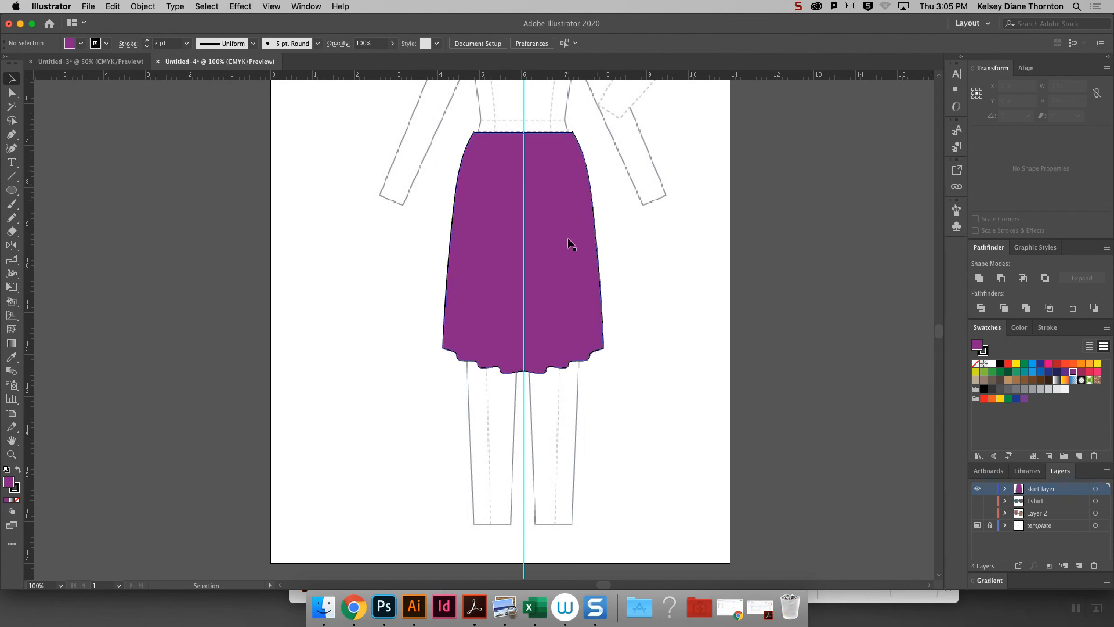
- Draw a horizontal line about 3.46 in long across the skirt just below the waist and divide the skirt along it
{"action": "left_click", "coordinate": [11, 176]}
{"action": "left_click_drag", "start_coordinate": [488, 207], "coordinate": [487, 185]}
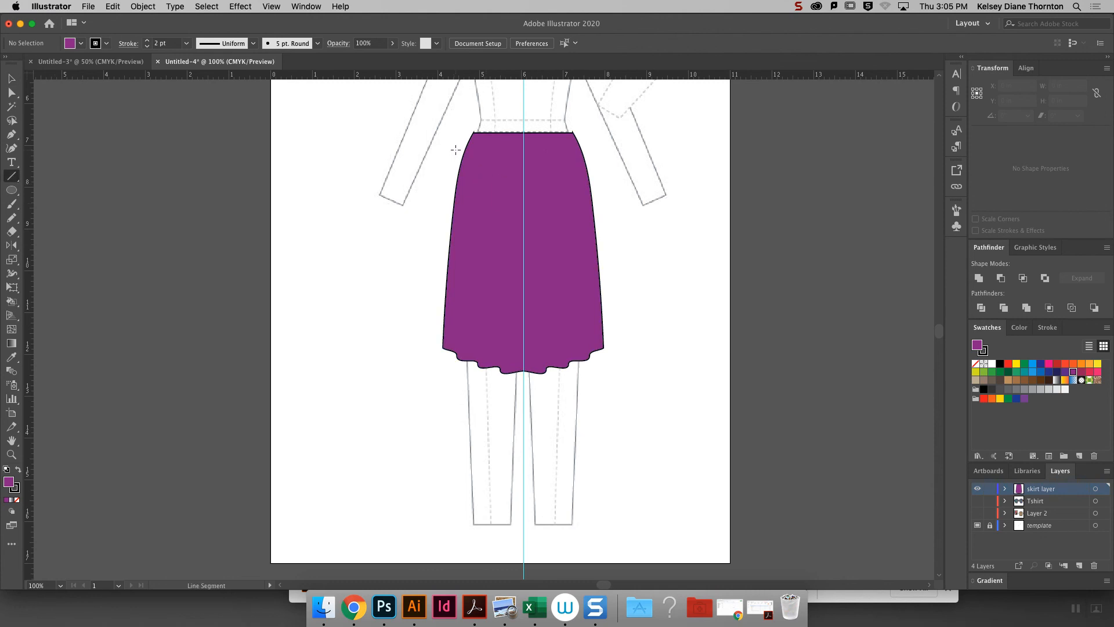
{"action": "left_click_drag", "start_coordinate": [450, 154], "coordinate": [595, 155]}
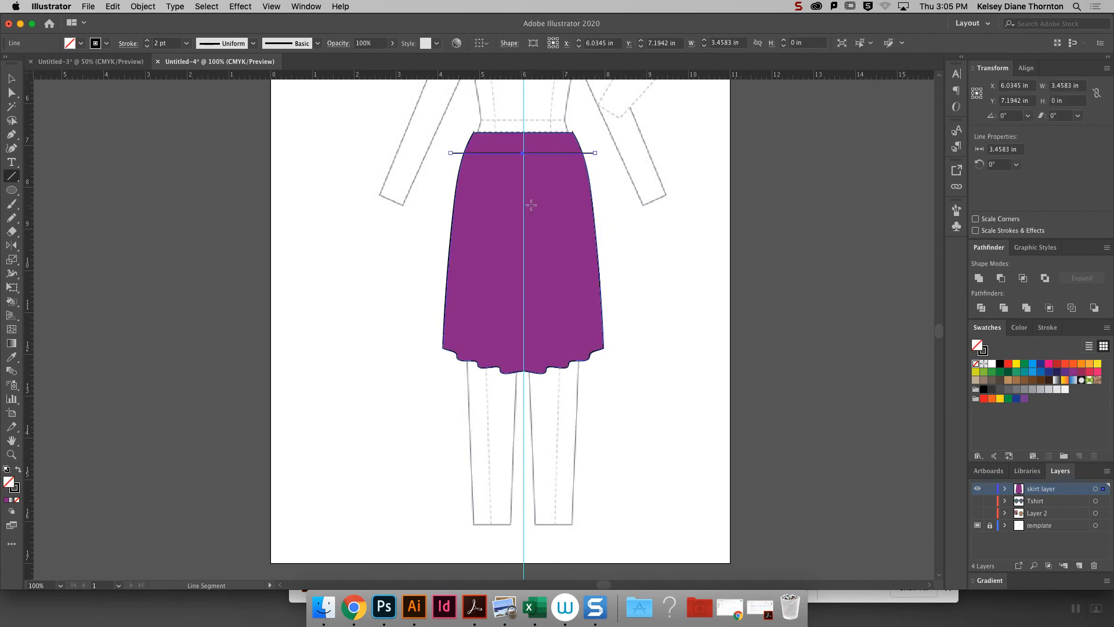
{"action": "left_click", "coordinate": [14, 78]}
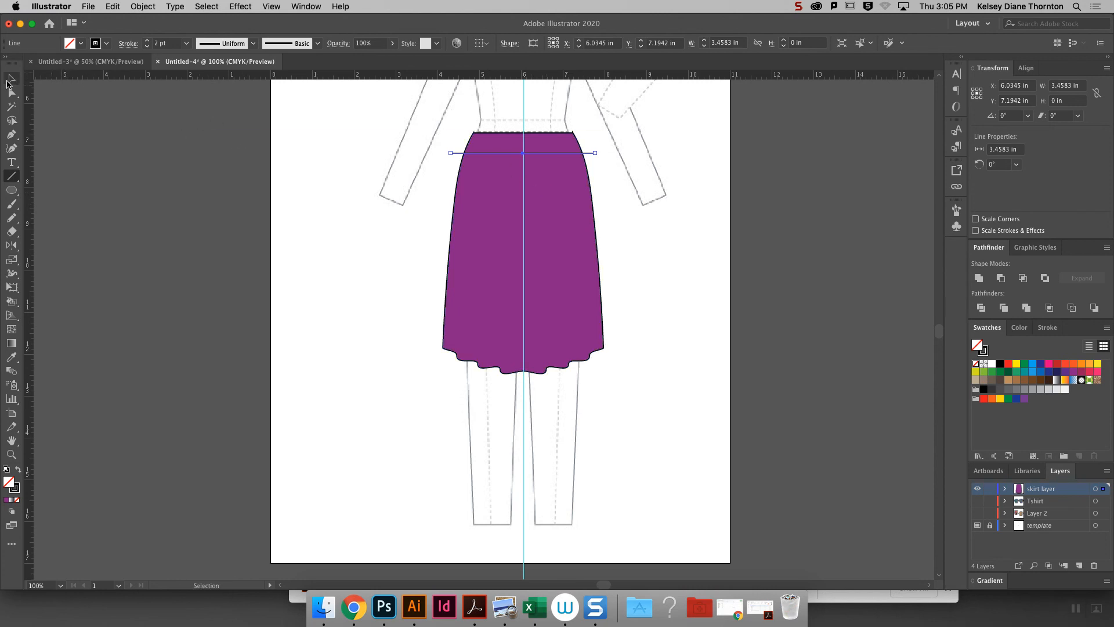
{"action": "left_click", "coordinate": [569, 177], "text": "shift"}
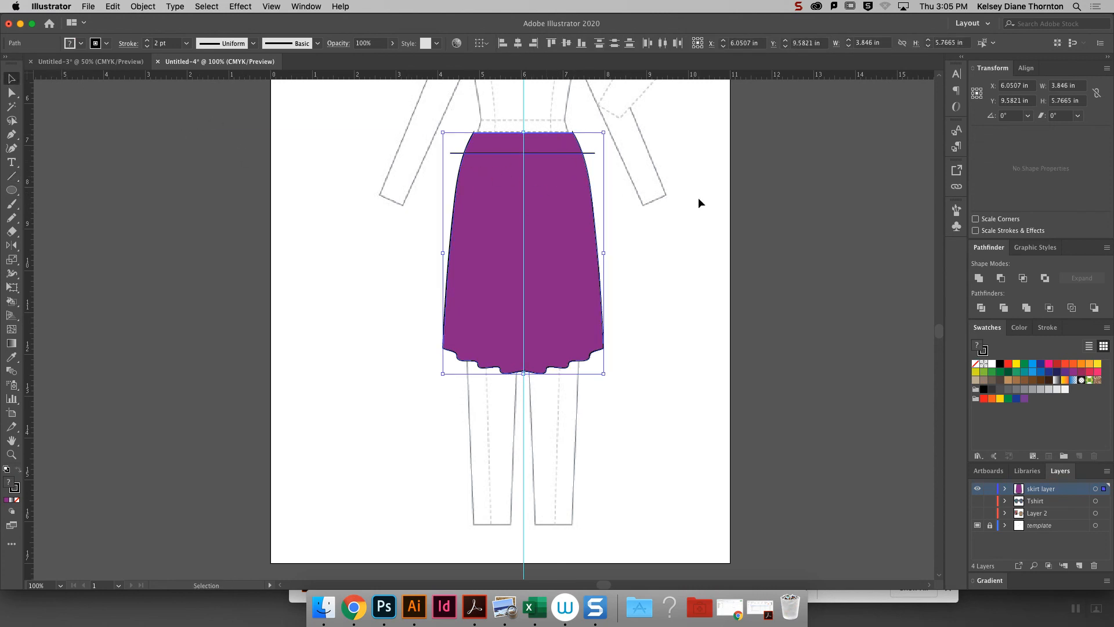
{"action": "left_click", "coordinate": [987, 309]}
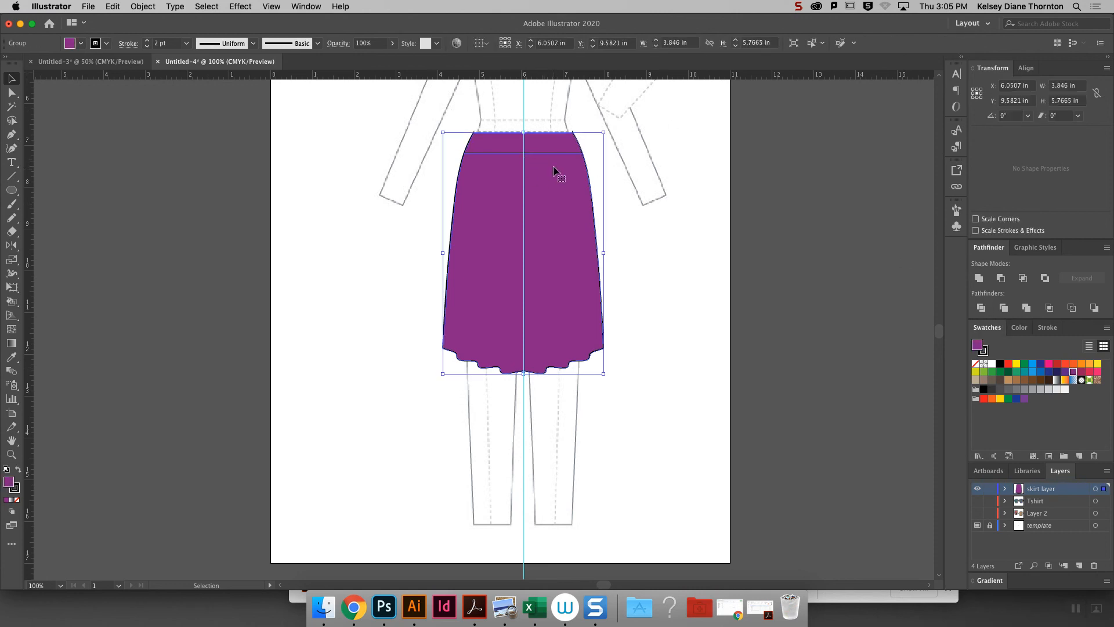
- Ungroup the divided skirt pieces and fill the waistband piece with a dark blue swatch
{"action": "right_click", "coordinate": [554, 172]}
{"action": "left_click", "coordinate": [616, 267]}
{"action": "left_click", "coordinate": [680, 238]}
{"action": "left_click", "coordinate": [571, 150]}
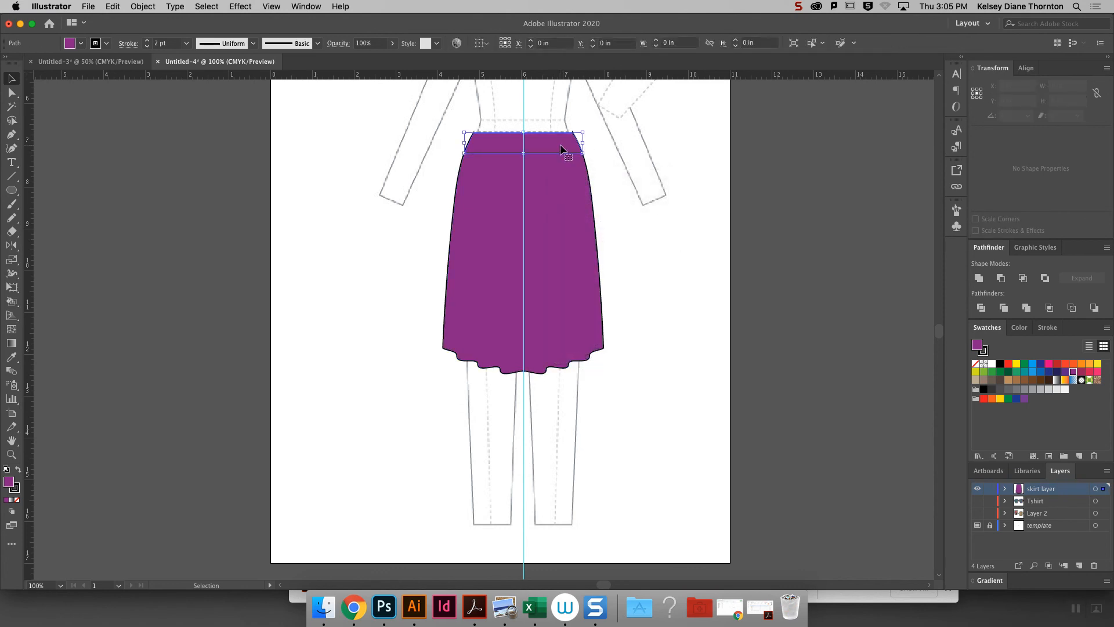
{"action": "left_click", "coordinate": [1049, 373]}
{"action": "left_click", "coordinate": [714, 184]}
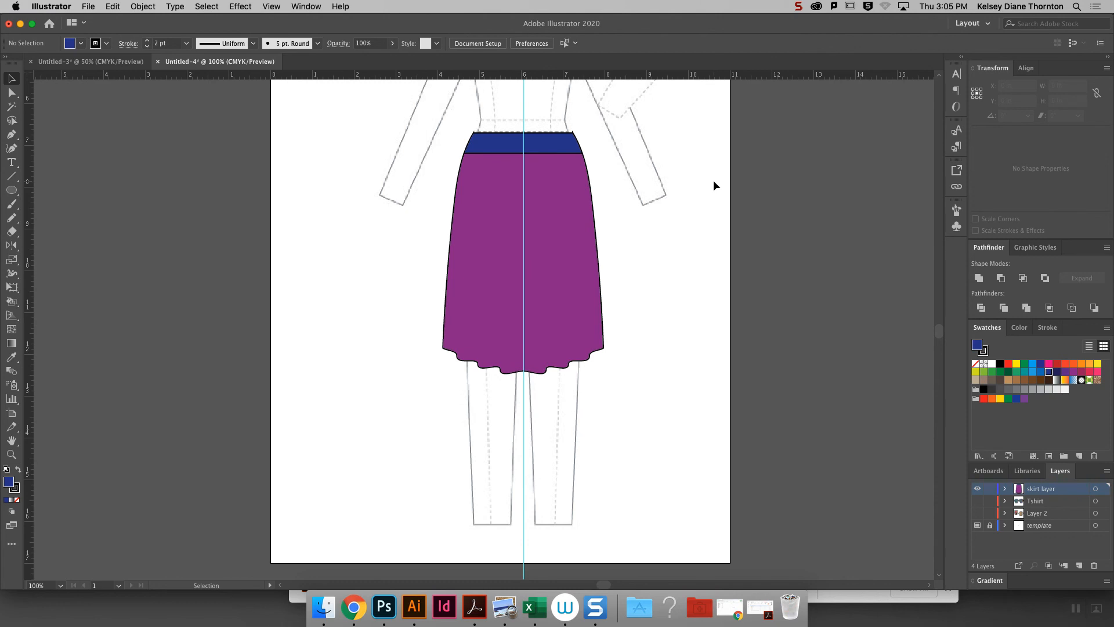
{"action": "key", "text": "super+equal"}
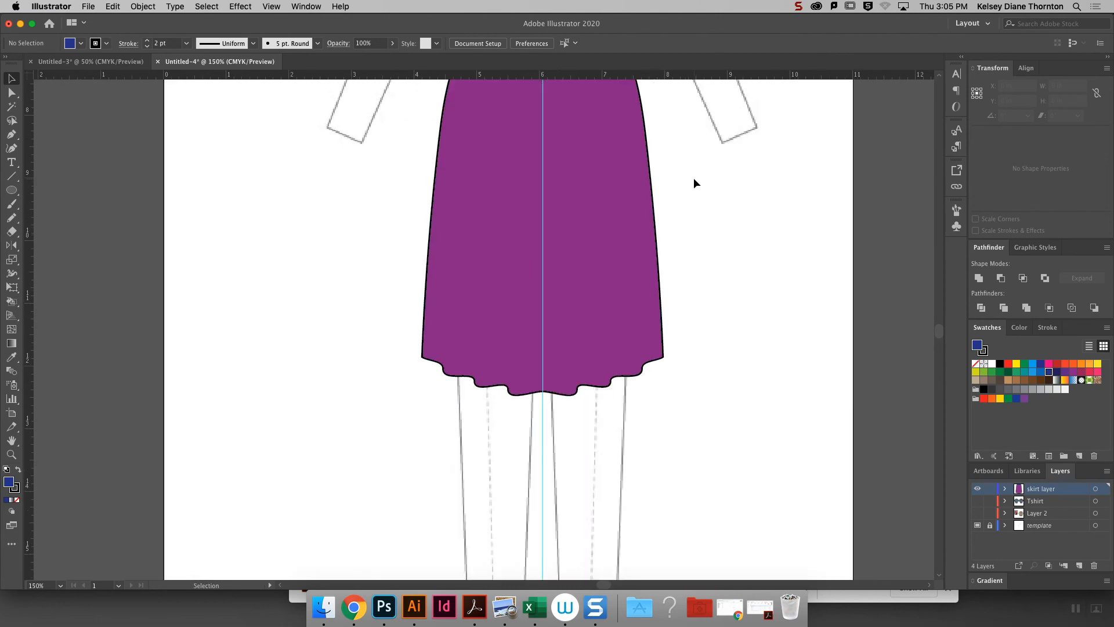
{"action": "scroll", "coordinate": [940, 334], "scroll_direction": "up", "scroll_amount": 3}
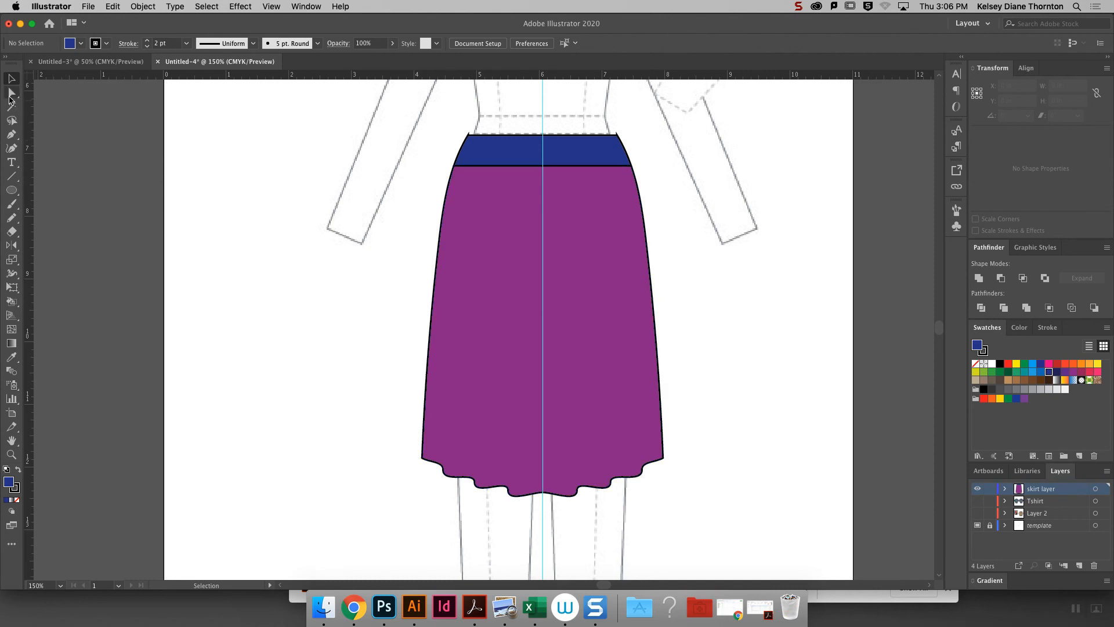
{"action": "left_click", "coordinate": [612, 162]}
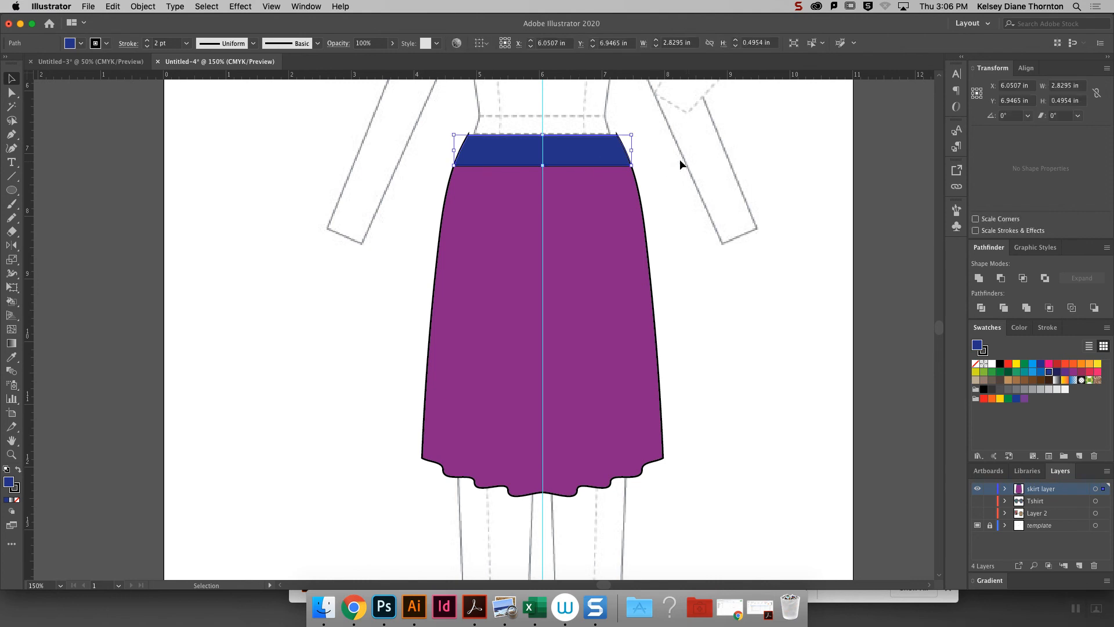
{"action": "left_click_drag", "start_coordinate": [566, 150], "coordinate": [622, 157]}
{"action": "left_click", "coordinate": [688, 206]}
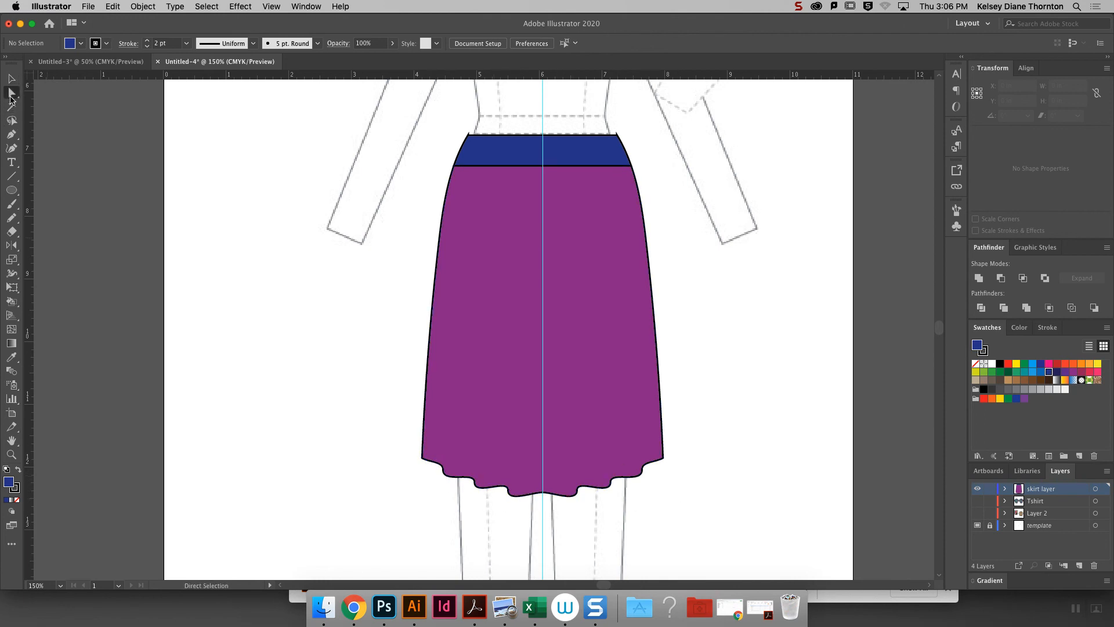
- Draw six near-vertical fold lines rising from the waves of the hem, three on each side of center, about 1.7 to 4.2 in long
{"action": "left_click", "coordinate": [11, 178]}
{"action": "key", "text": "super"}
{"action": "left_click_drag", "start_coordinate": [444, 466], "coordinate": [458, 243]}
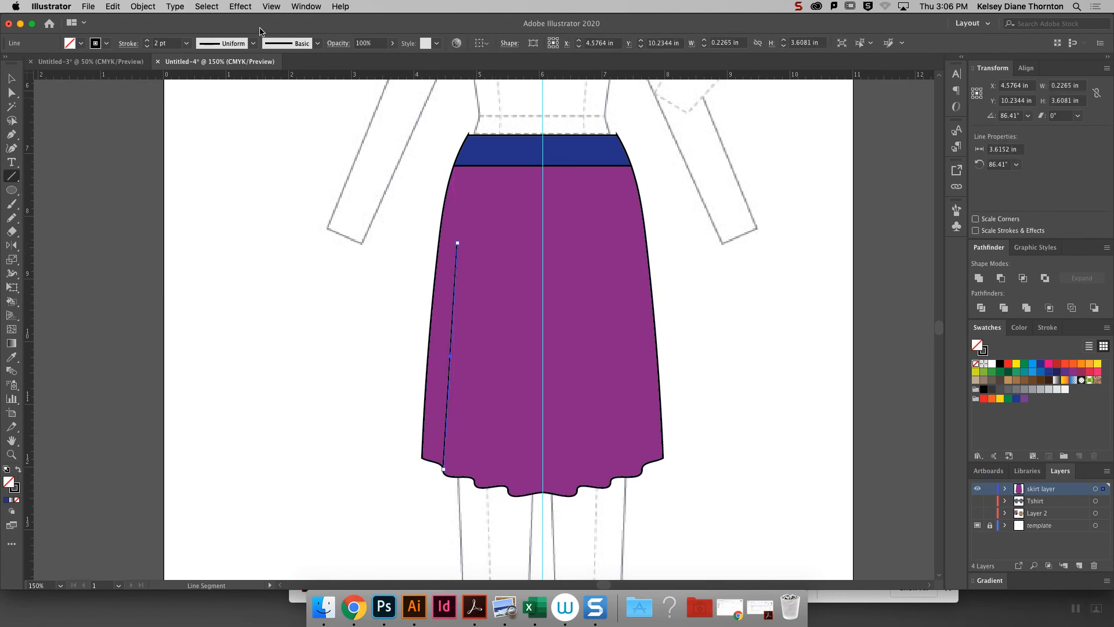
{"action": "left_click", "coordinate": [253, 44]}
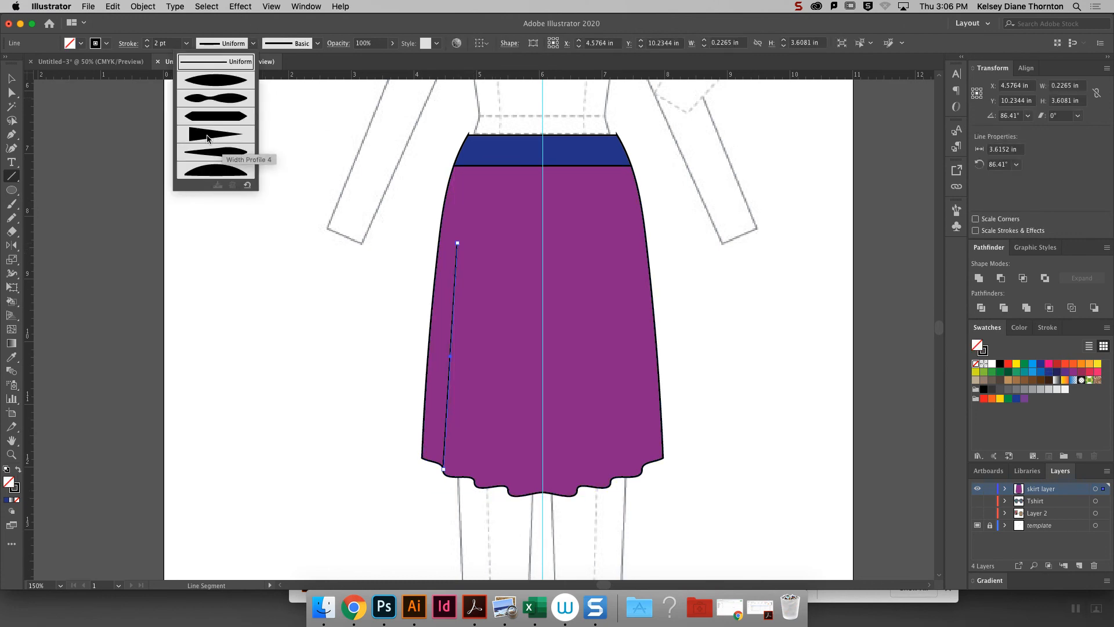
{"action": "left_click", "coordinate": [475, 483]}
{"action": "left_click_drag", "start_coordinate": [474, 481], "coordinate": [480, 327]}
{"action": "left_click_drag", "start_coordinate": [508, 493], "coordinate": [516, 280]}
{"action": "mouse_move", "coordinate": [576, 491]}
{"action": "left_mouse_down"}
{"action": "mouse_move", "coordinate": [590, 370]}
{"action": "mouse_move", "coordinate": [579, 351]}
{"action": "mouse_move", "coordinate": [572, 381]}
{"action": "left_mouse_up"}
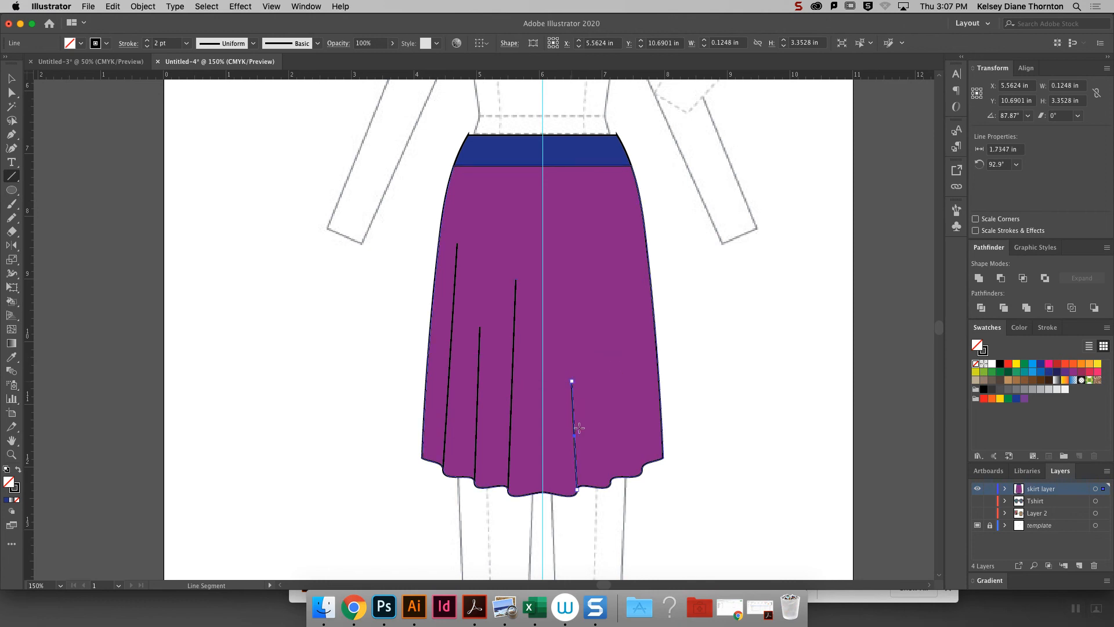
{"action": "left_click_drag", "start_coordinate": [610, 485], "coordinate": [590, 219]}
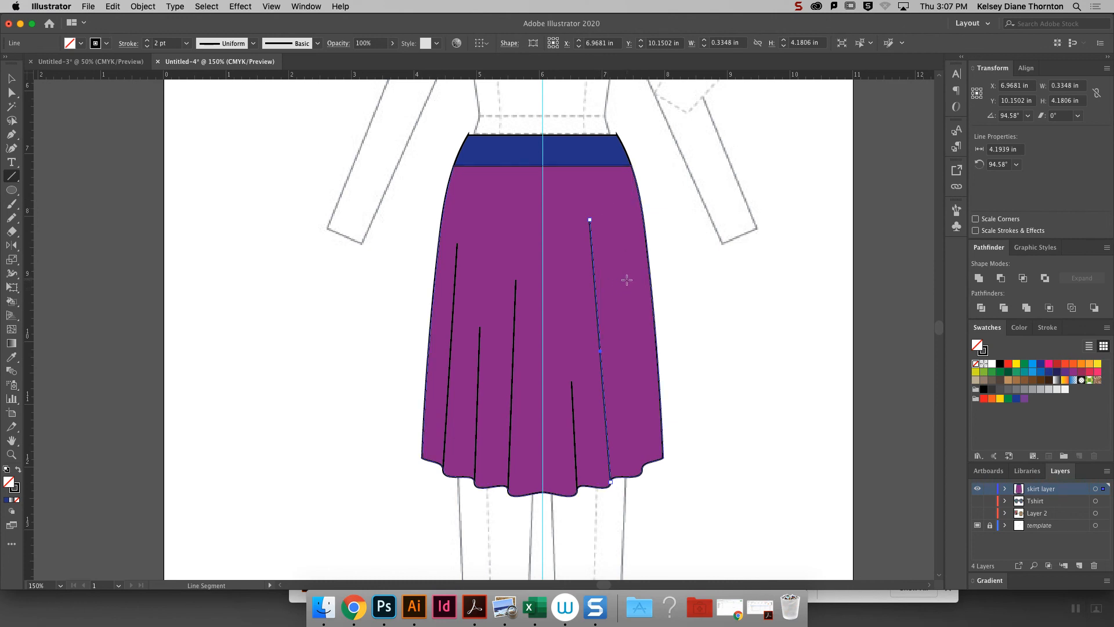
{"action": "left_click_drag", "start_coordinate": [632, 299], "coordinate": [643, 470]}
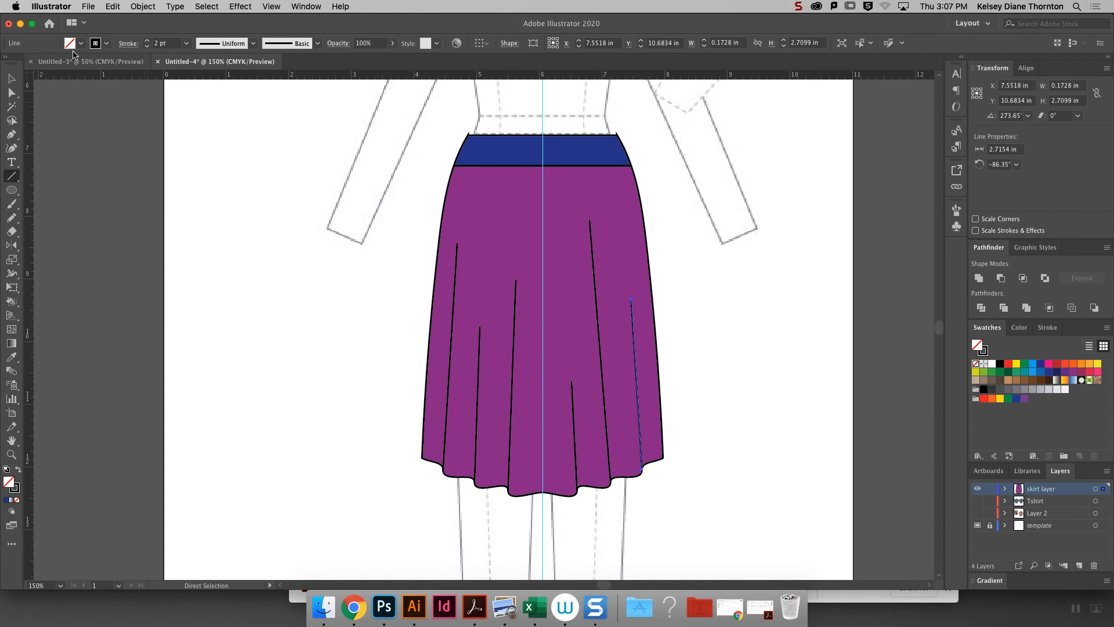
- Select all six fold lines and apply the tapered Width Profile 4 to their strokes
{"action": "left_click", "coordinate": [13, 80]}
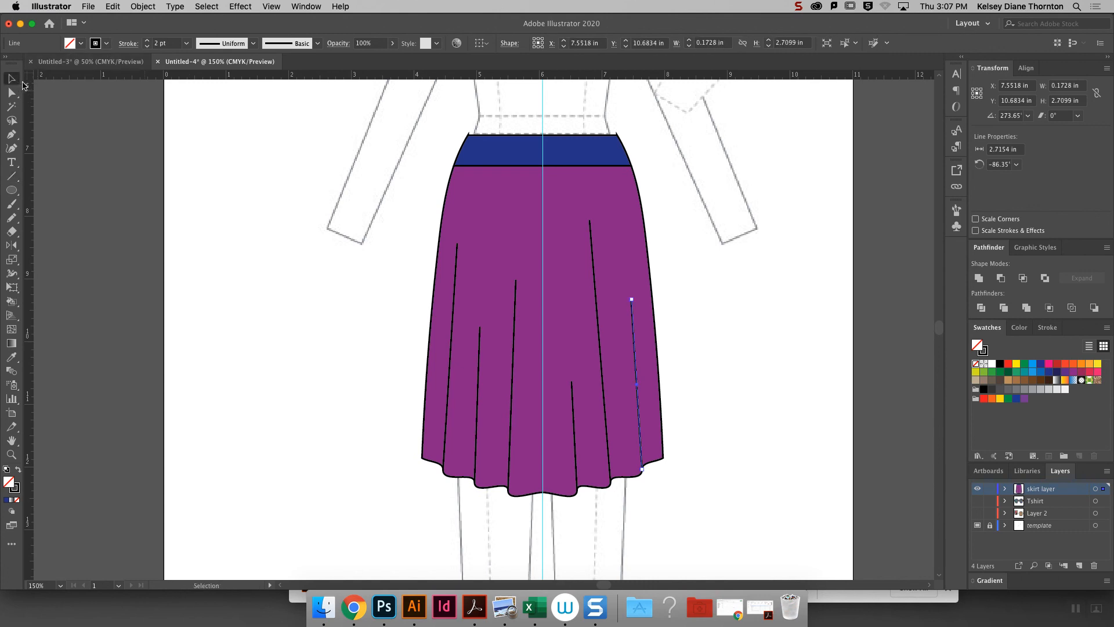
{"action": "left_click", "coordinate": [605, 418], "text": "shift"}
{"action": "left_click", "coordinate": [574, 424], "text": "shift"}
{"action": "left_click", "coordinate": [511, 400], "text": "shift"}
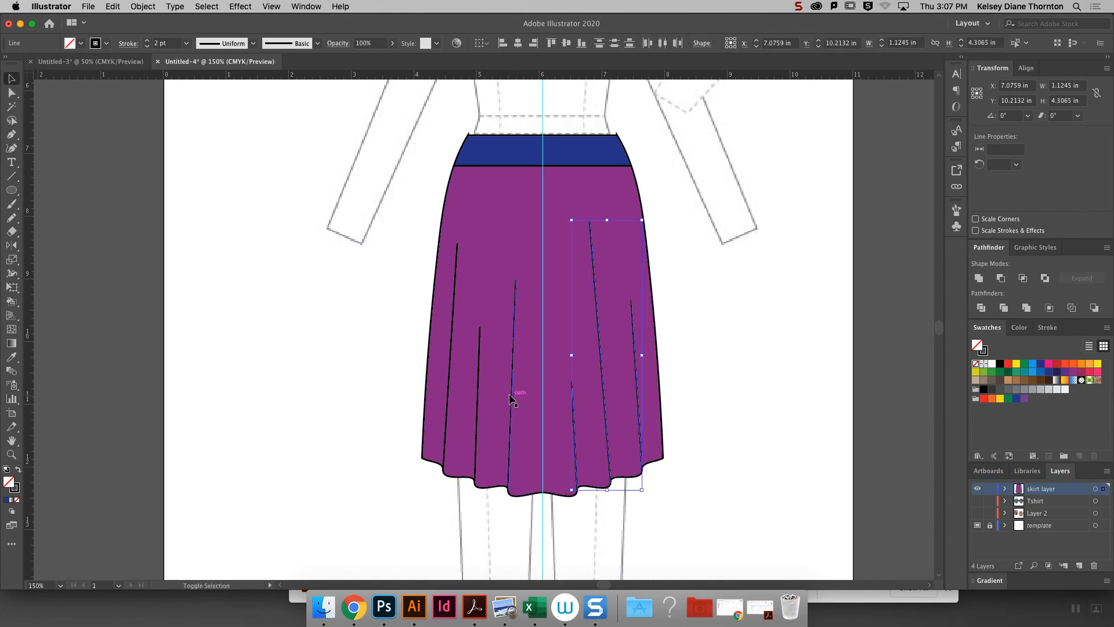
{"action": "left_click", "coordinate": [452, 369], "text": "shift"}
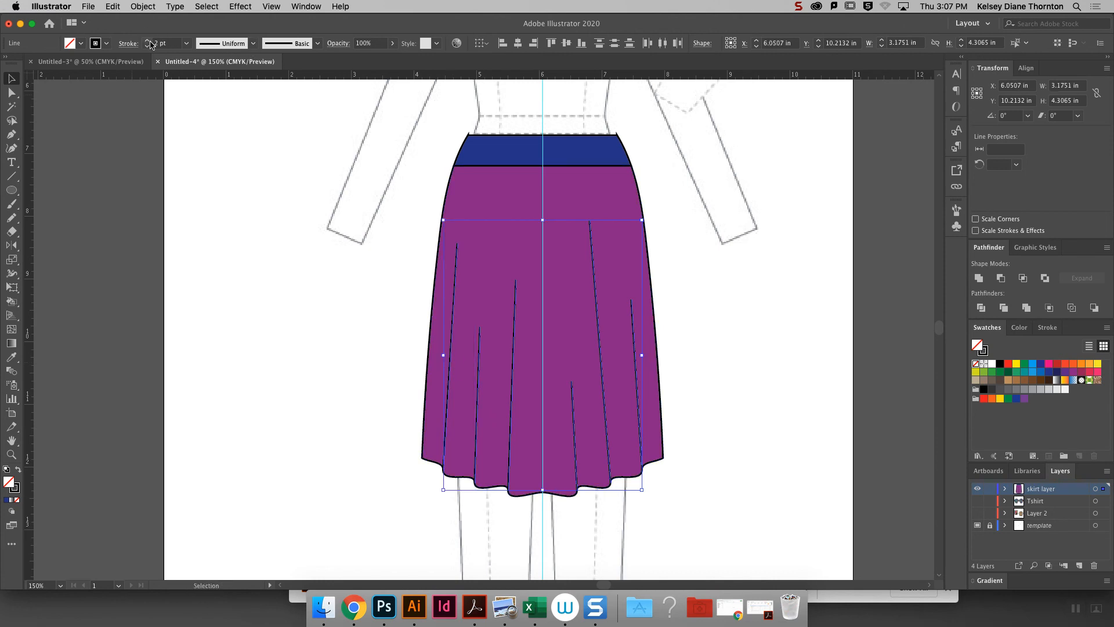
{"action": "left_click", "coordinate": [253, 44]}
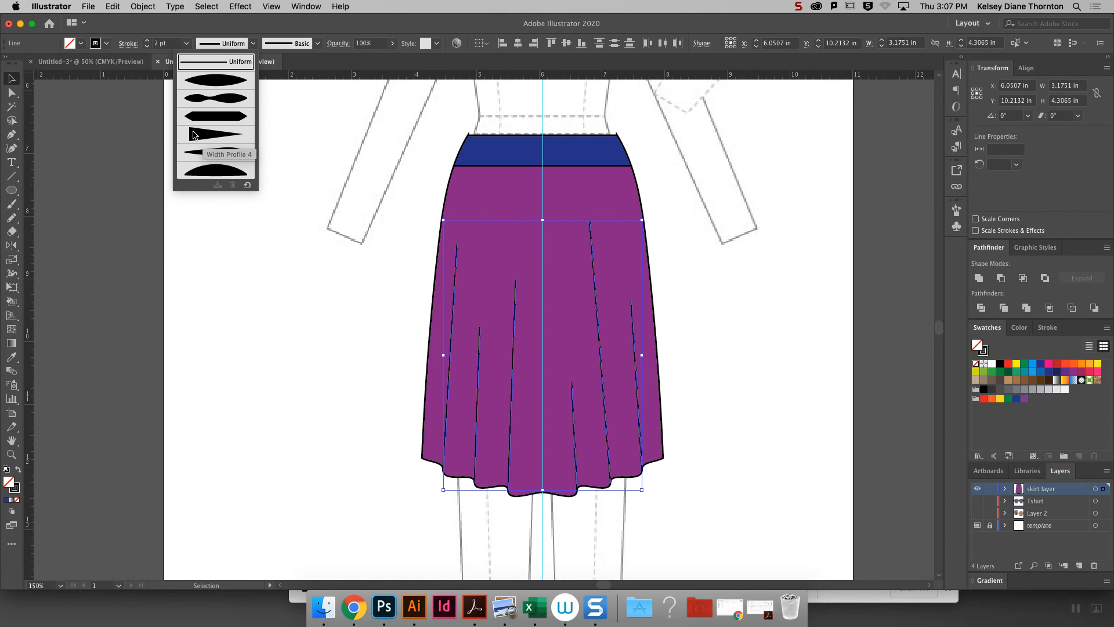
{"action": "left_click", "coordinate": [238, 138]}
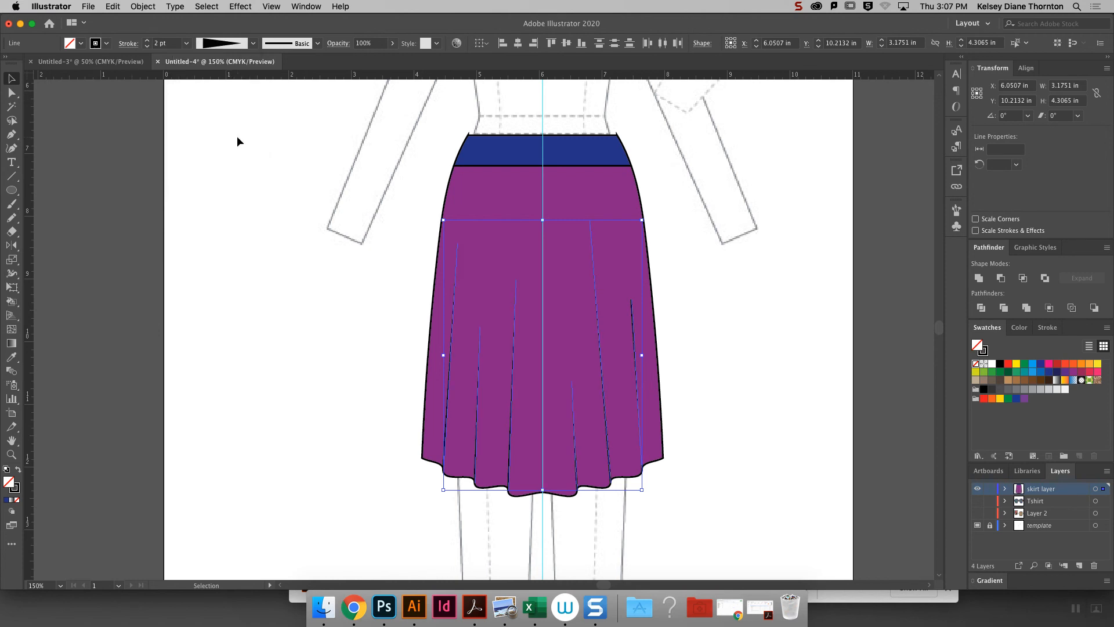
{"action": "left_click", "coordinate": [714, 383]}
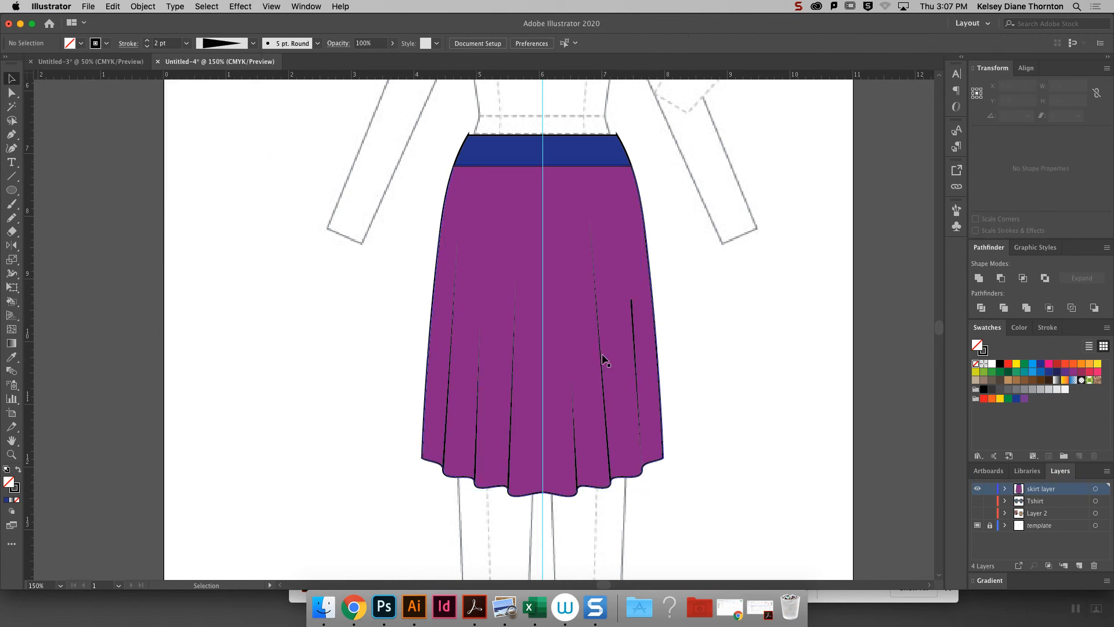
- Check the taper of the fold lines on the skirt's right half and delete the outermost one, which was drawn downward
{"action": "left_click", "coordinate": [608, 443]}
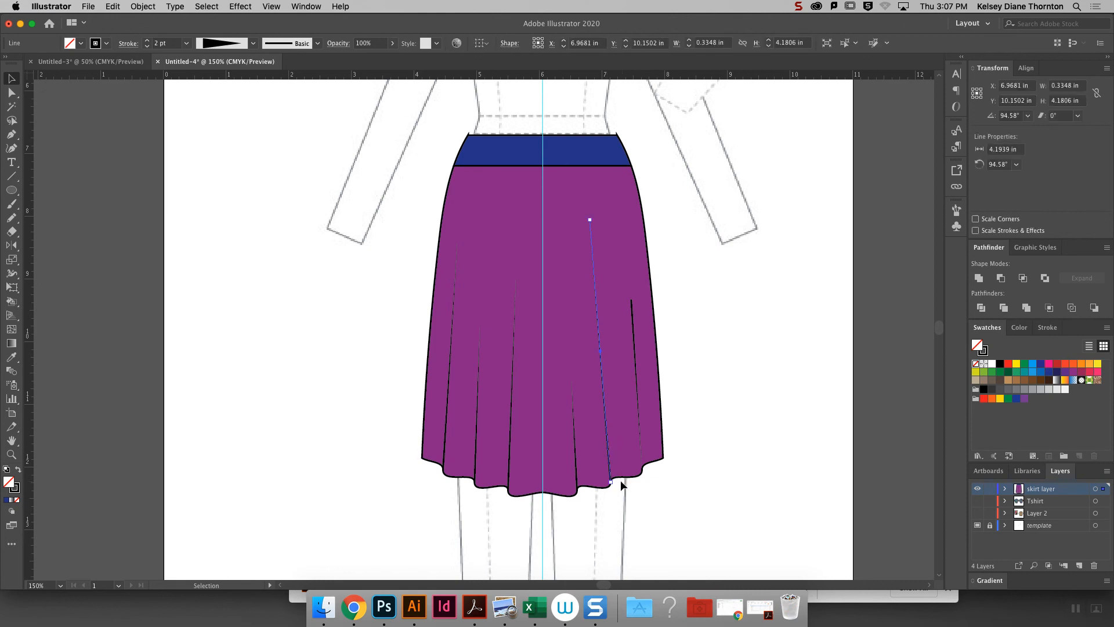
{"action": "left_click", "coordinate": [742, 304]}
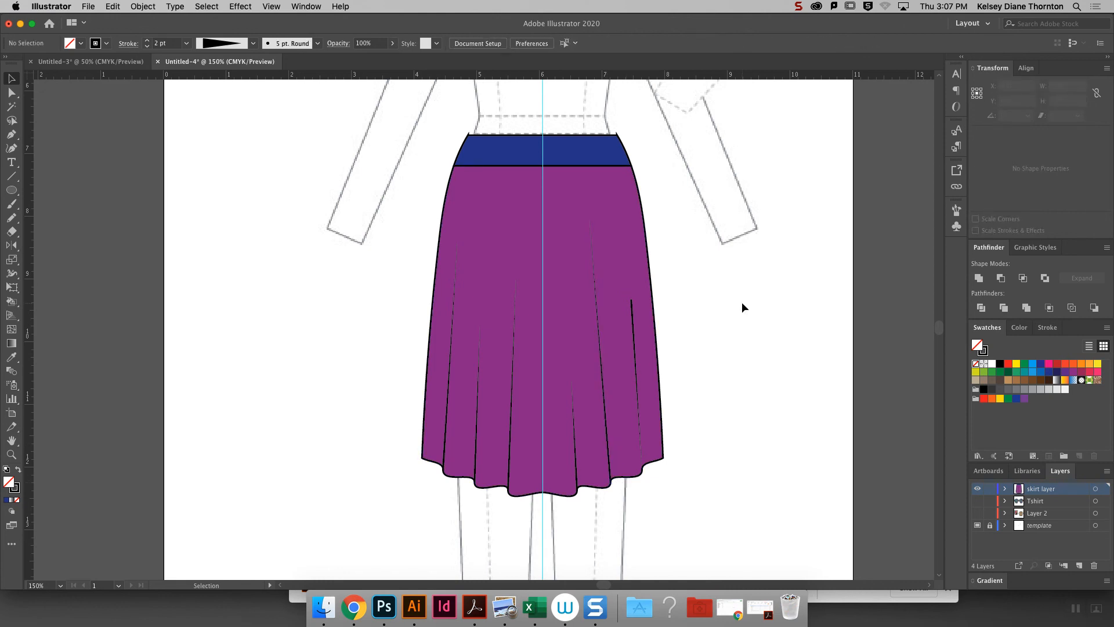
{"action": "left_click", "coordinate": [638, 387]}
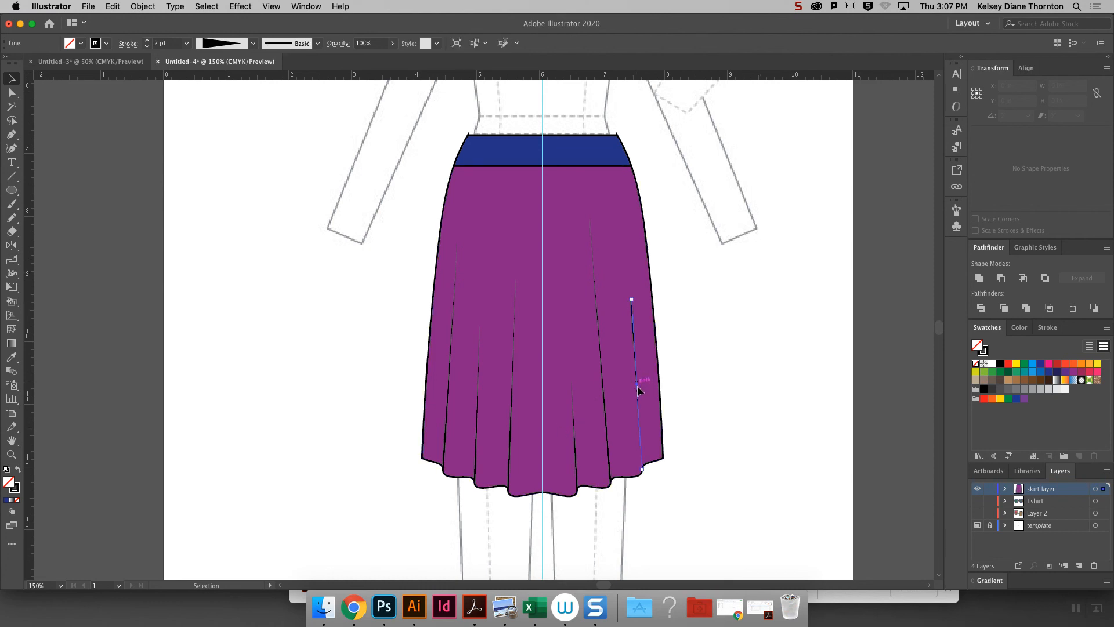
{"action": "left_click", "coordinate": [729, 393]}
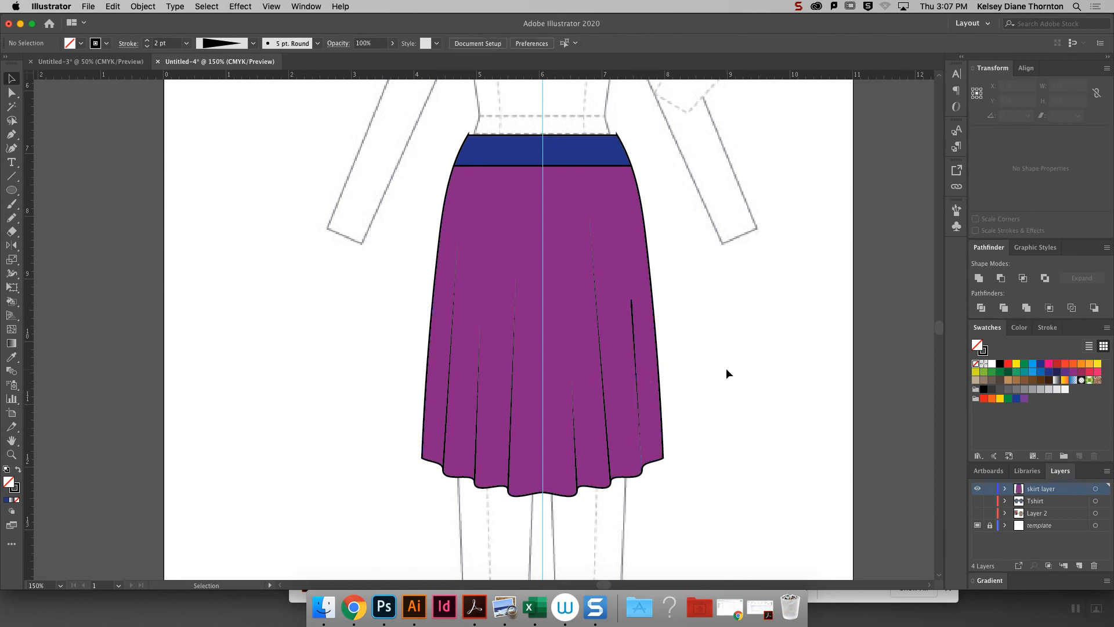
{"action": "key", "text": "super+equal"}
{"action": "key", "text": "super+equal"}
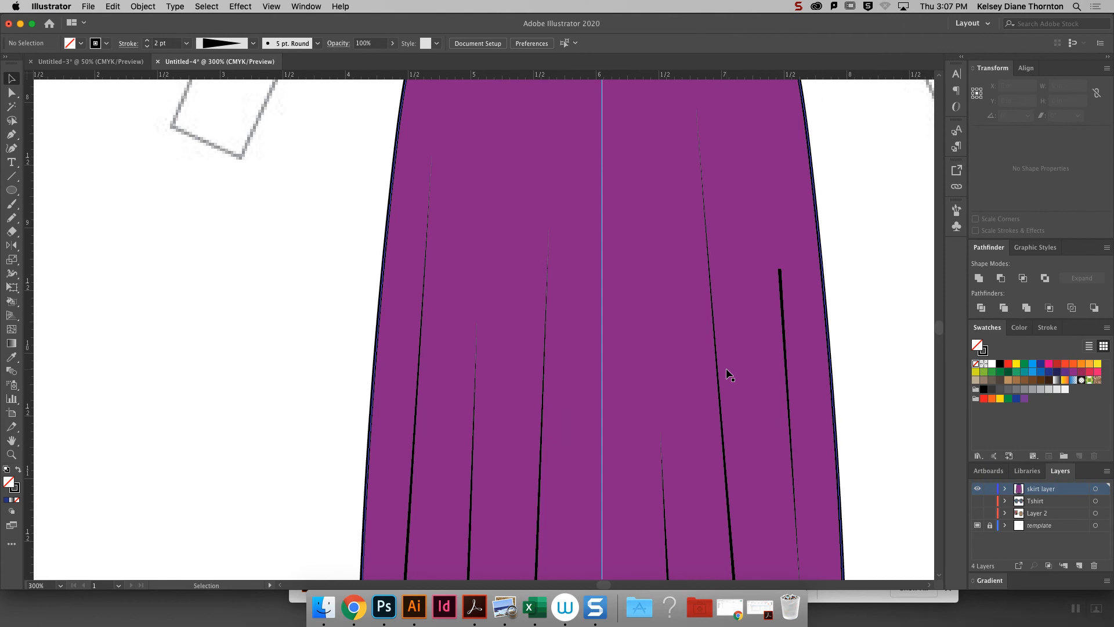
{"action": "left_click", "coordinate": [783, 299]}
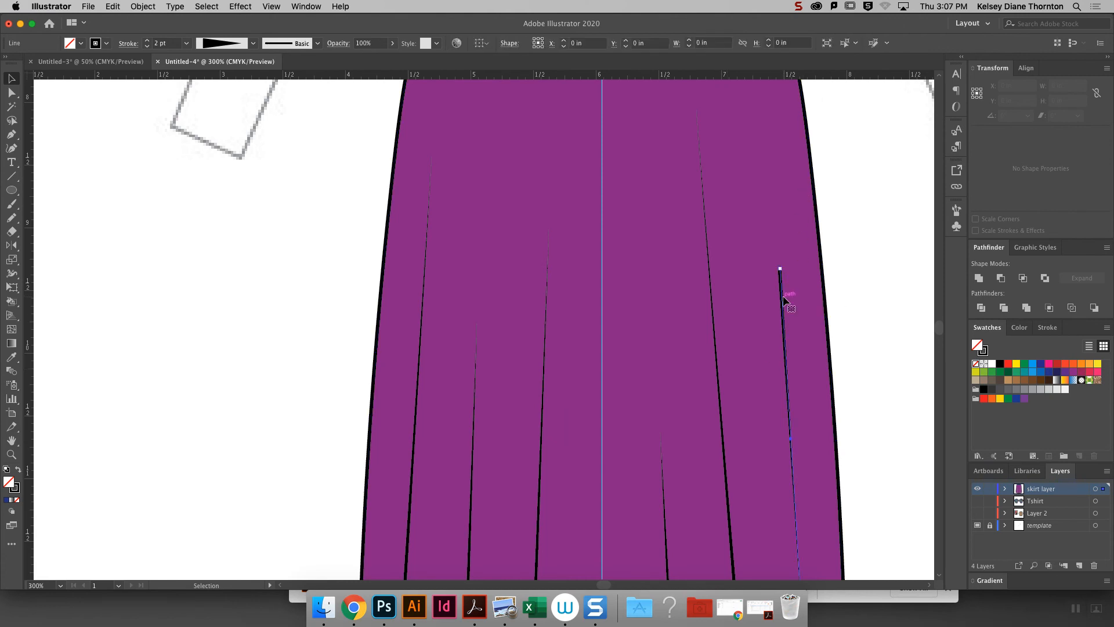
{"action": "left_click", "coordinate": [877, 283]}
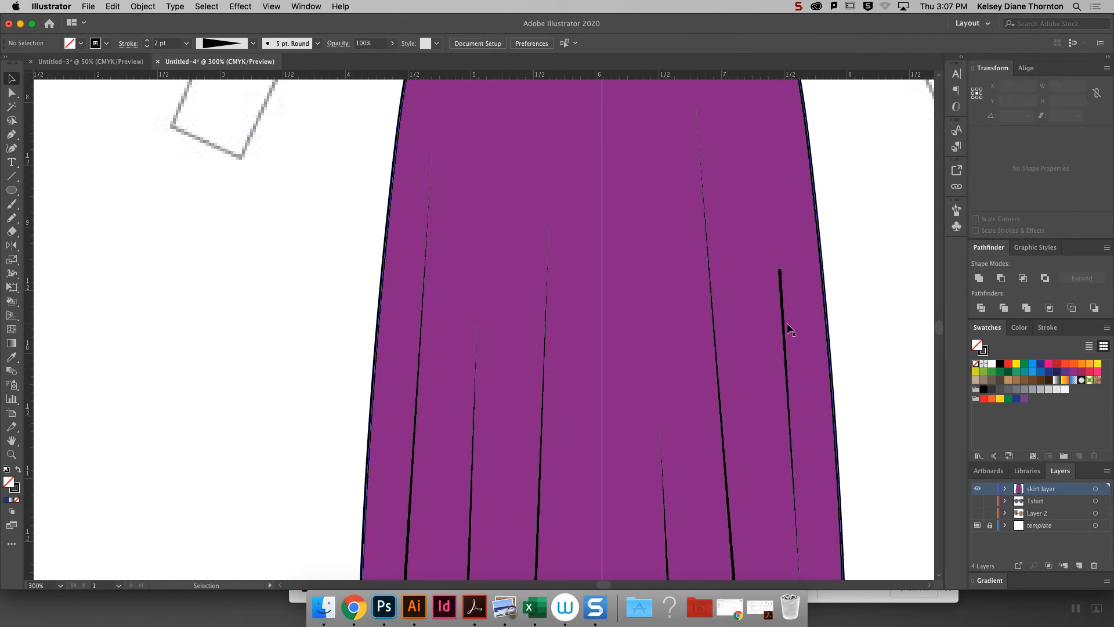
{"action": "left_click", "coordinate": [787, 325]}
{"action": "key", "text": "Delete"}
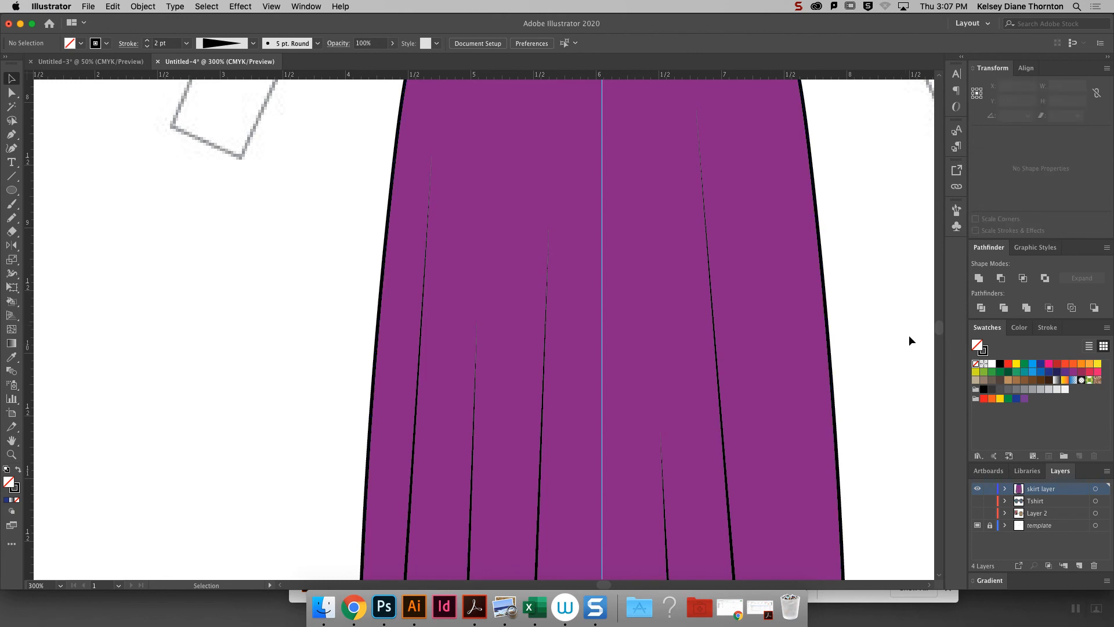
- Redraw the outermost right fold line upward from the hem, about 2.67 in long, with Width Profile 4 and a 2 pt stroke
{"action": "key", "text": "super+minus"}
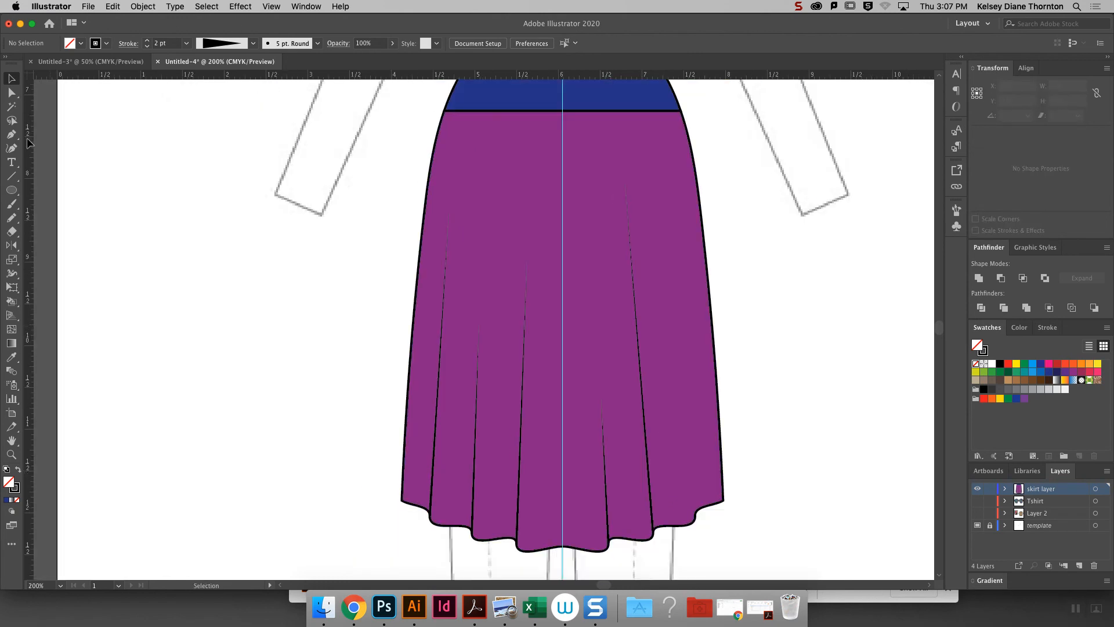
{"action": "left_click", "coordinate": [11, 176]}
{"action": "left_click_drag", "start_coordinate": [695, 514], "coordinate": [677, 292]}
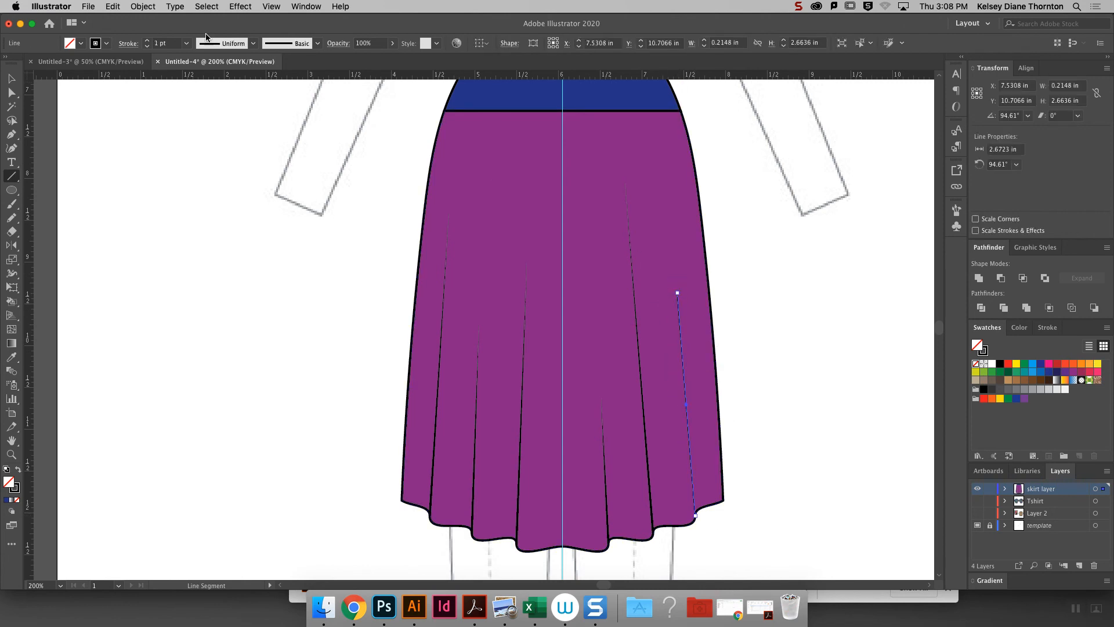
{"action": "left_click", "coordinate": [253, 45]}
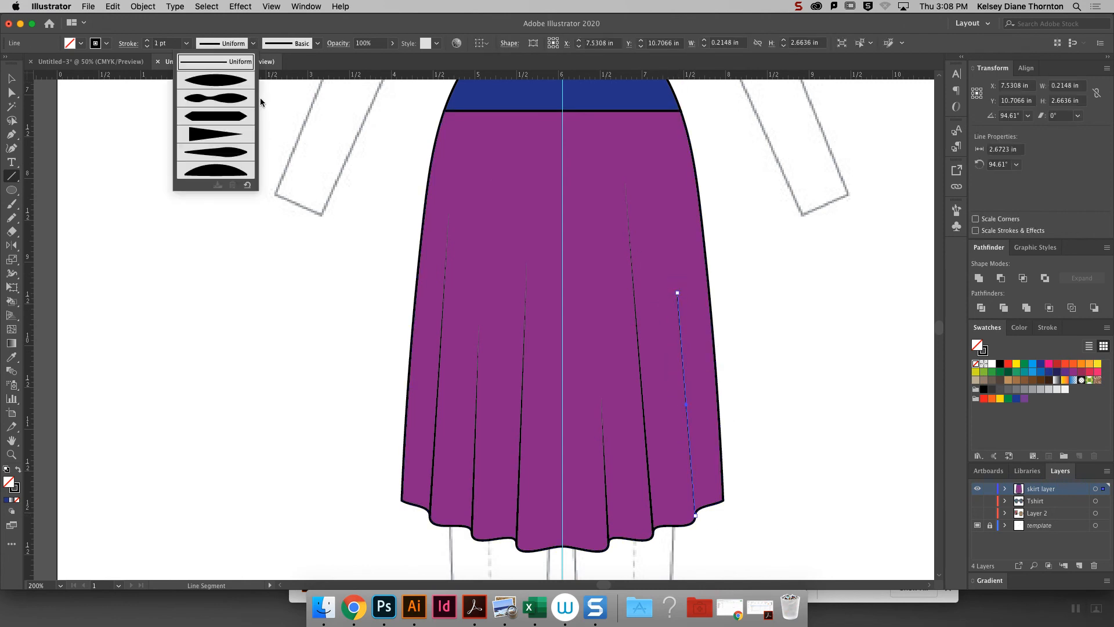
{"action": "left_click", "coordinate": [215, 134]}
{"action": "left_click", "coordinate": [188, 47]}
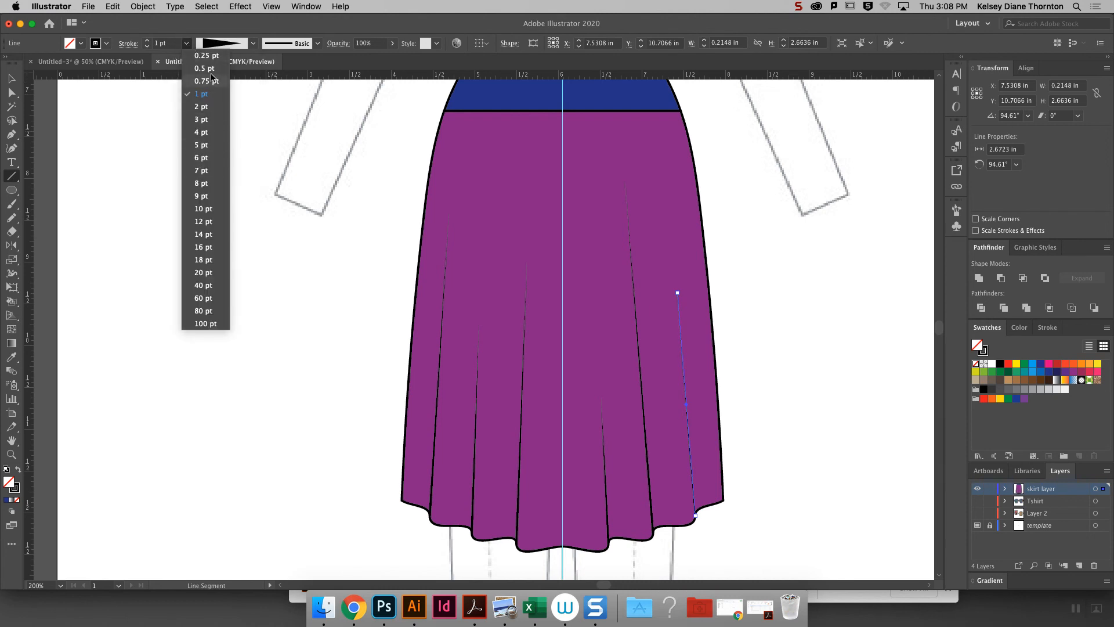
{"action": "left_click", "coordinate": [210, 107]}
{"action": "left_click", "coordinate": [11, 77]}
{"action": "left_click", "coordinate": [734, 397]}
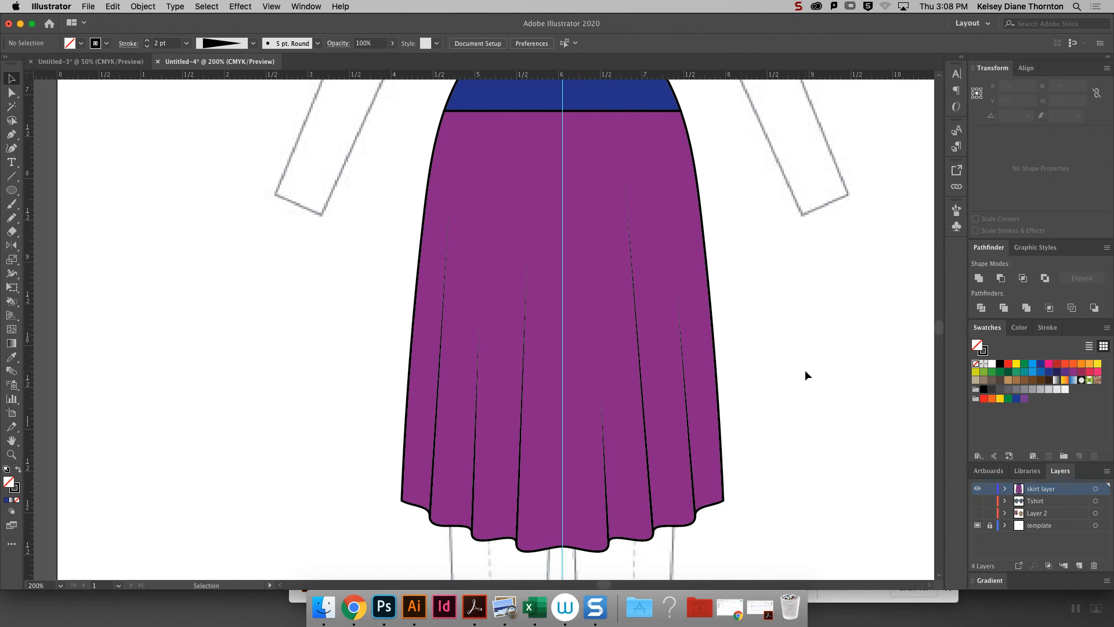
- Select the anchor points along the skirt's wavy hem from one side to the other with the Direct Selection tool
{"action": "scroll", "coordinate": [940, 331], "scroll_direction": "down", "scroll_amount": 3}
{"action": "scroll", "coordinate": [541, 529], "scroll_direction": "up", "scroll_amount": 1}
{"action": "key", "text": "a"}
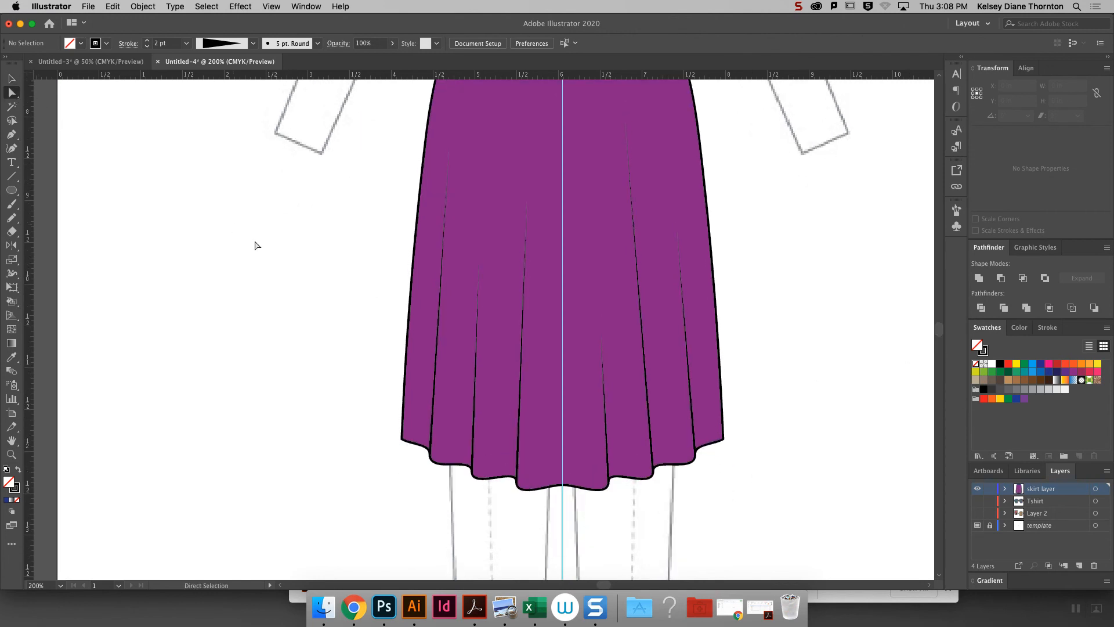
{"action": "left_click", "coordinate": [431, 461]}
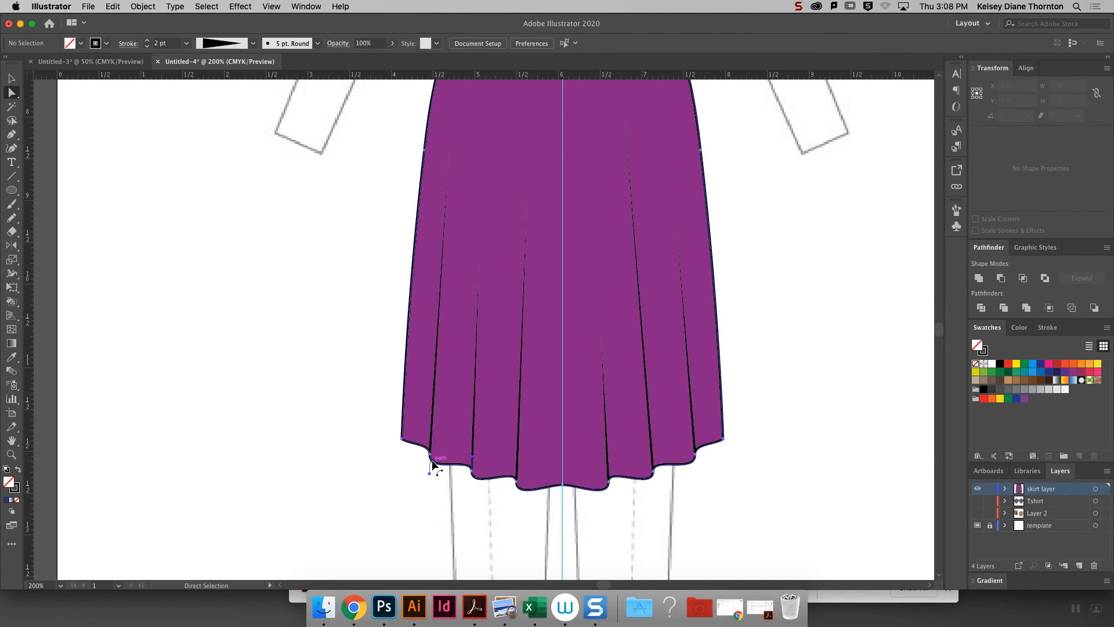
{"action": "key", "text": "super+equal"}
{"action": "key", "text": "super+equal"}
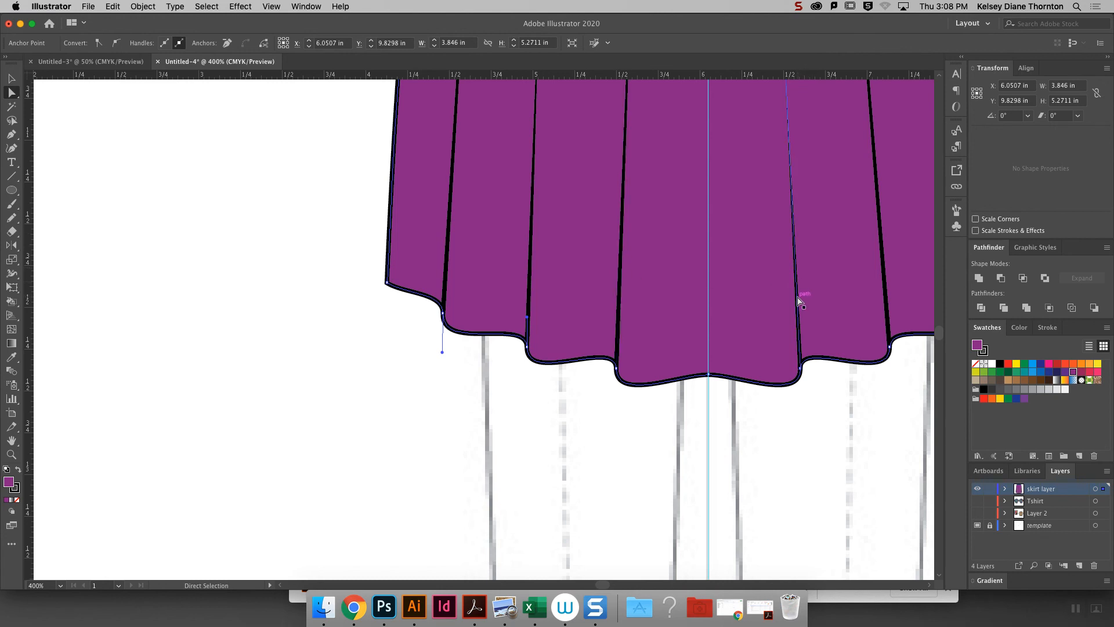
{"action": "left_click", "coordinate": [444, 318]}
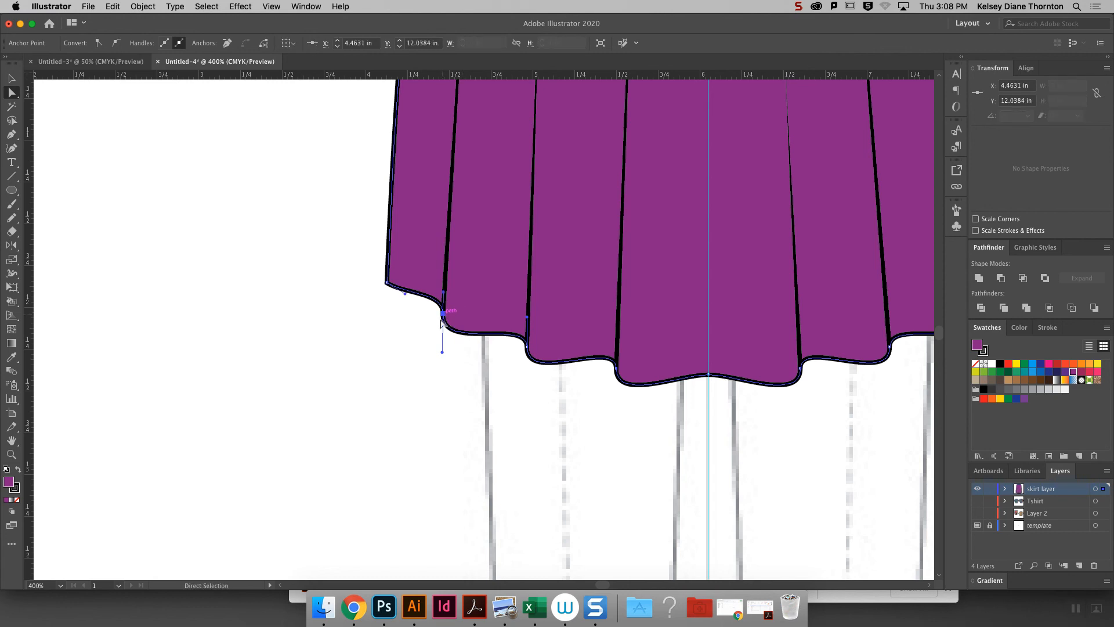
{"action": "left_click", "coordinate": [527, 348]}
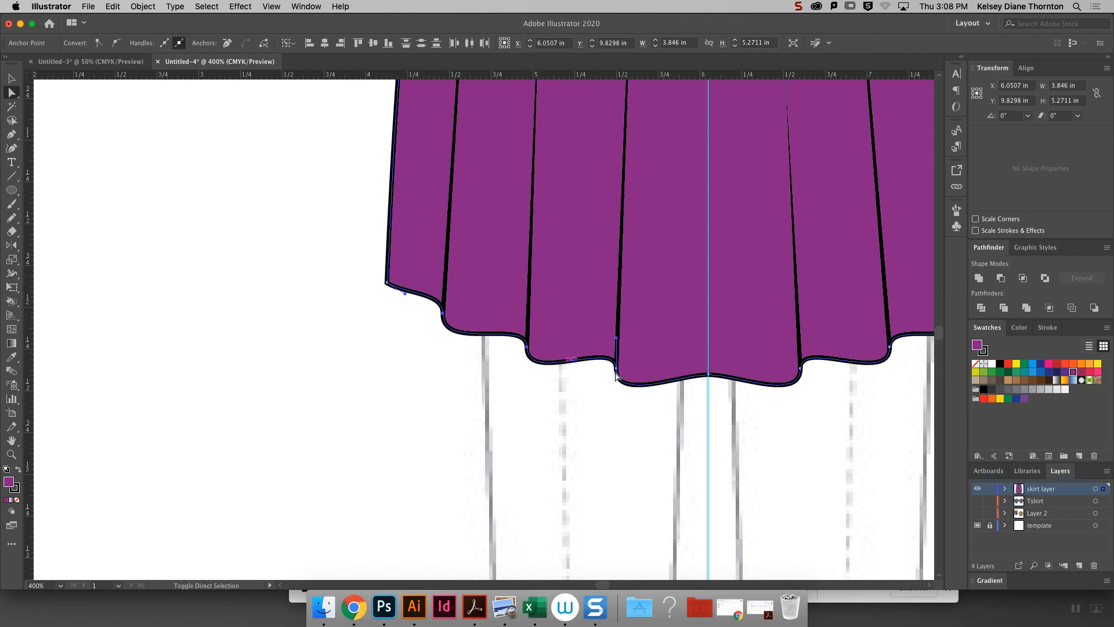
{"action": "left_click", "coordinate": [708, 375]}
{"action": "left_click", "coordinate": [729, 378]}
{"action": "left_click", "coordinate": [886, 357]}
{"action": "left_click_drag", "start_coordinate": [606, 584], "coordinate": [610, 583]}
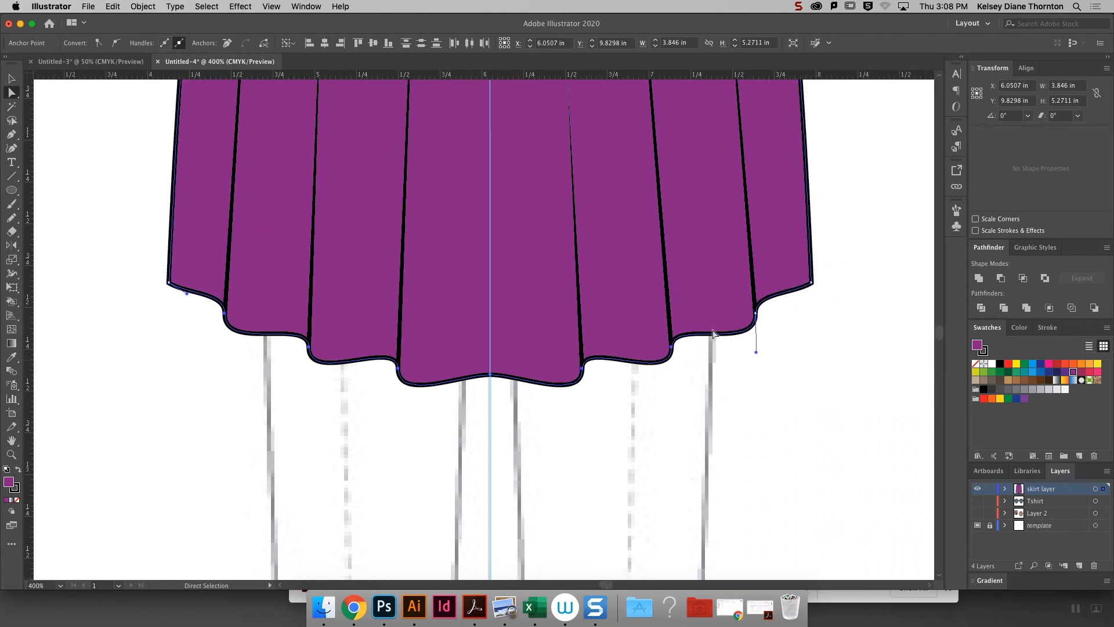
{"action": "left_click", "coordinate": [757, 313], "text": "shift"}
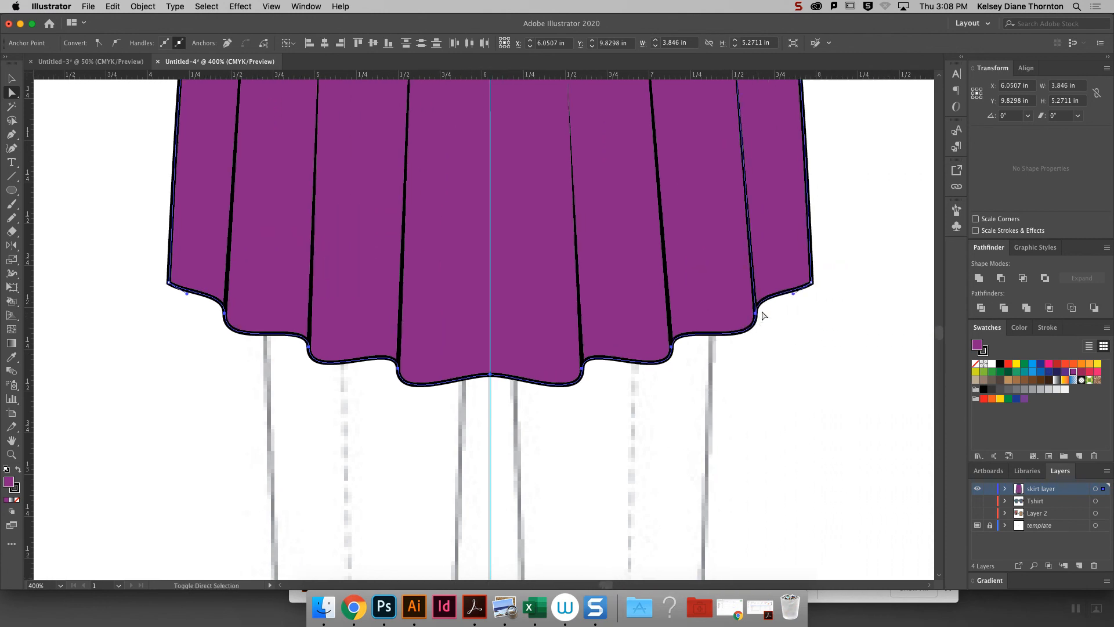
- Copy the selected hem segments and paste them in front of the skirt
{"action": "left_click", "coordinate": [113, 7]}
{"action": "left_click", "coordinate": [123, 60]}
{"action": "left_click", "coordinate": [113, 7]}
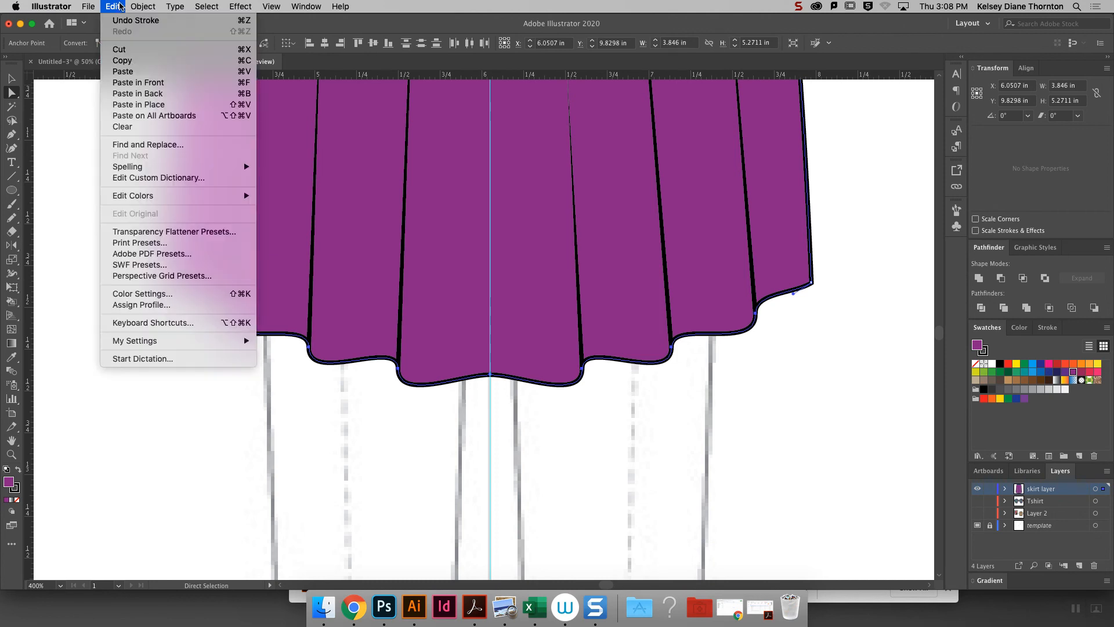
{"action": "left_click", "coordinate": [164, 82]}
- Move the pasted hem line a short distance up from the skirt's hem edge and remove its fill
{"action": "key", "text": "Up"}
{"action": "key", "text": "Up"}
{"action": "key", "text": "Up"}
{"action": "key", "text": "Up"}
{"action": "key", "text": "Up"}
{"action": "key", "text": "Up"}
{"action": "key", "text": "Up"}
{"action": "key", "text": "Up"}
{"action": "key", "text": "Up"}
{"action": "key", "text": "Up"}
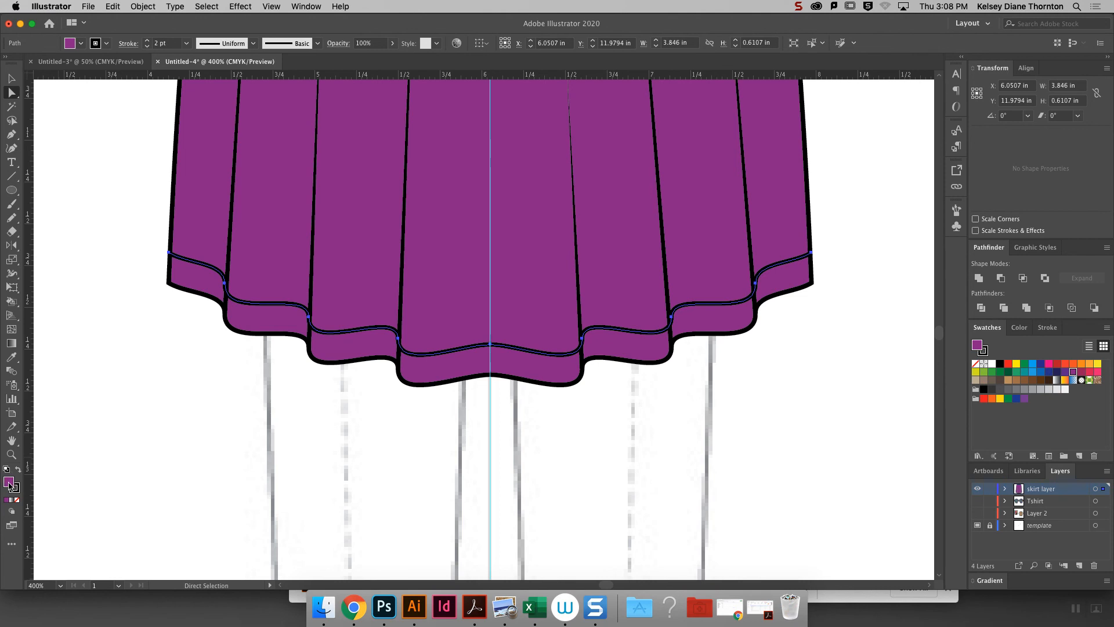
{"action": "left_click", "coordinate": [18, 500]}
{"action": "left_click", "coordinate": [847, 259]}
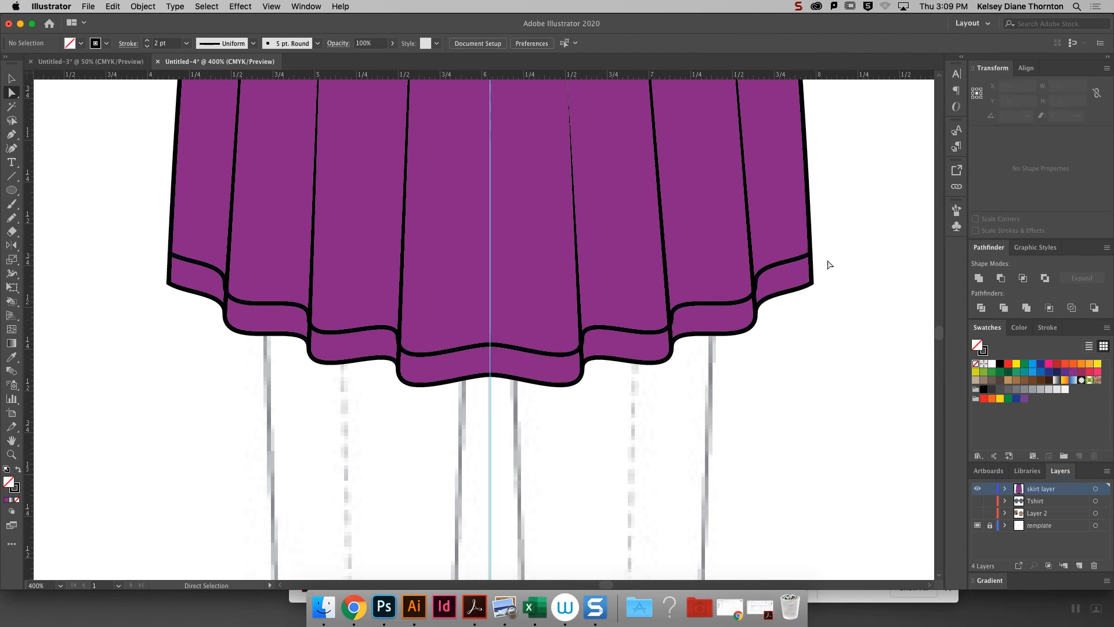
- Turn the raised hem line into a dashed stitch line with 2 pt dashes, 2 pt gaps and round caps
{"action": "left_click", "coordinate": [11, 78]}
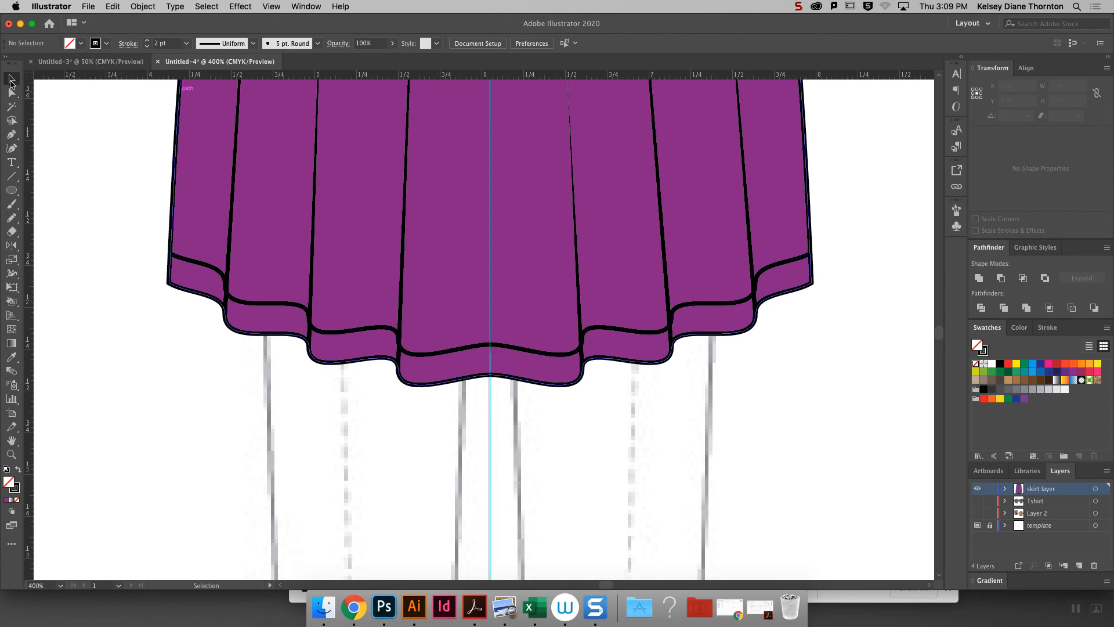
{"action": "left_click", "coordinate": [281, 303]}
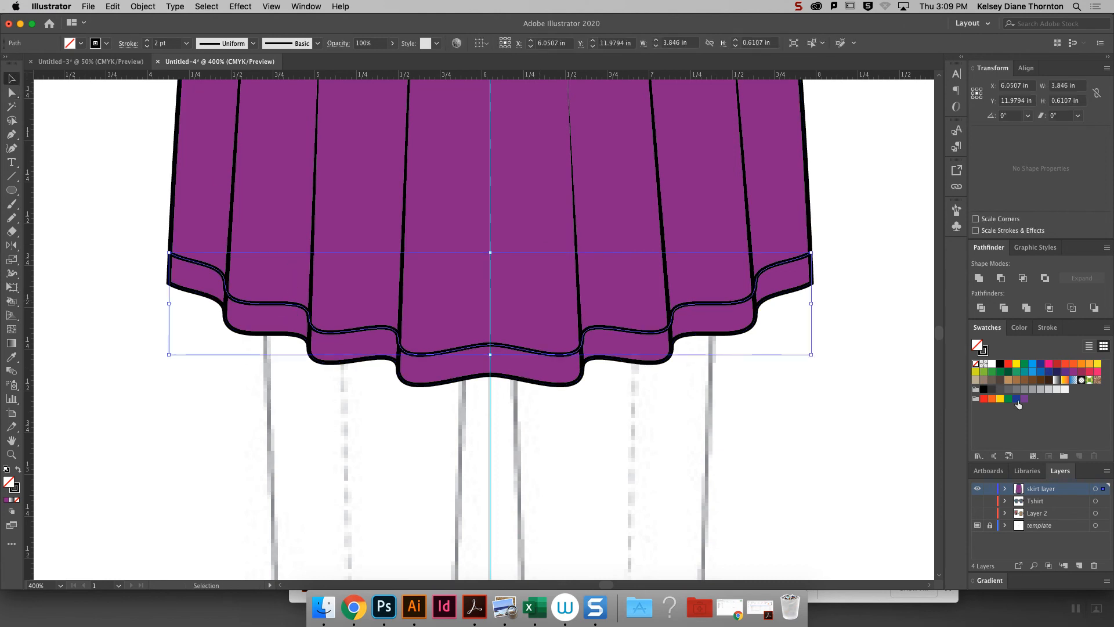
{"action": "left_click", "coordinate": [1055, 328]}
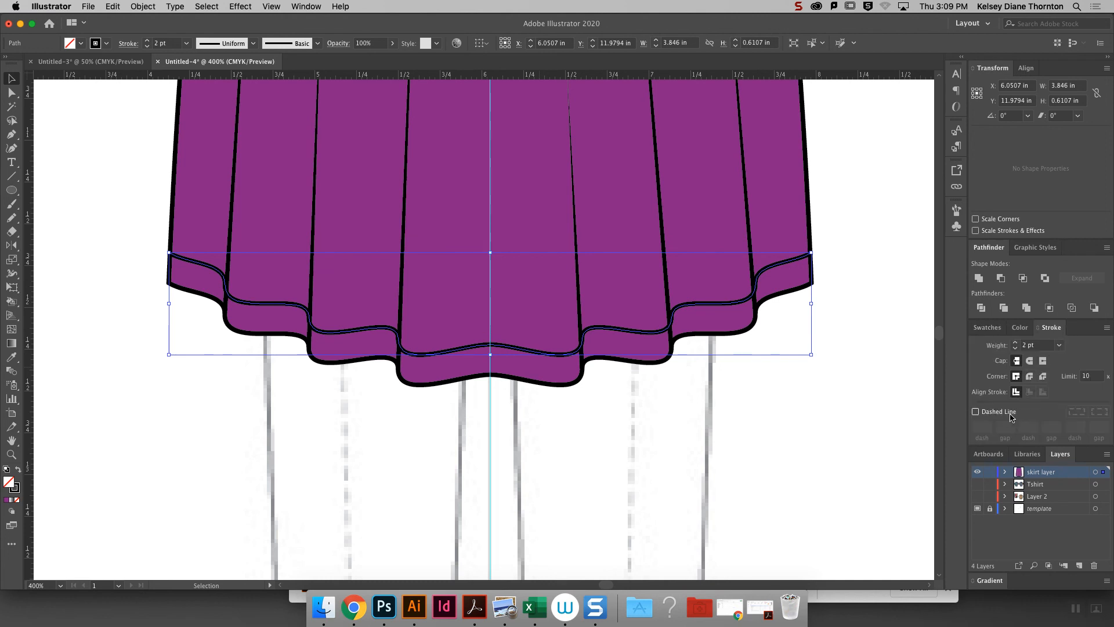
{"action": "left_click", "coordinate": [1005, 414]}
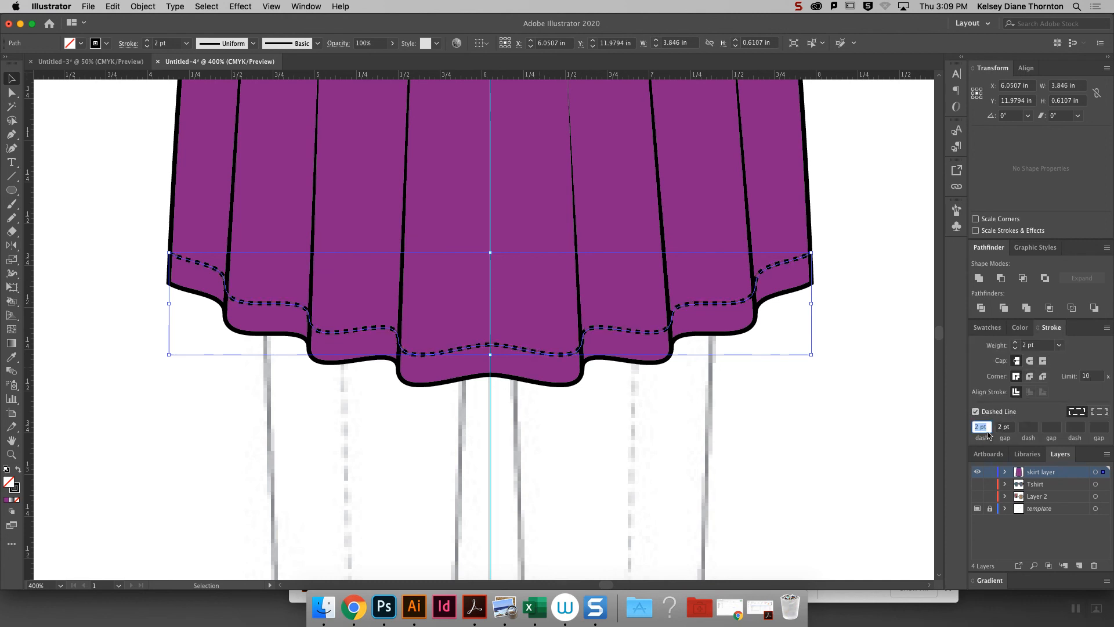
{"action": "left_click", "coordinate": [1030, 361]}
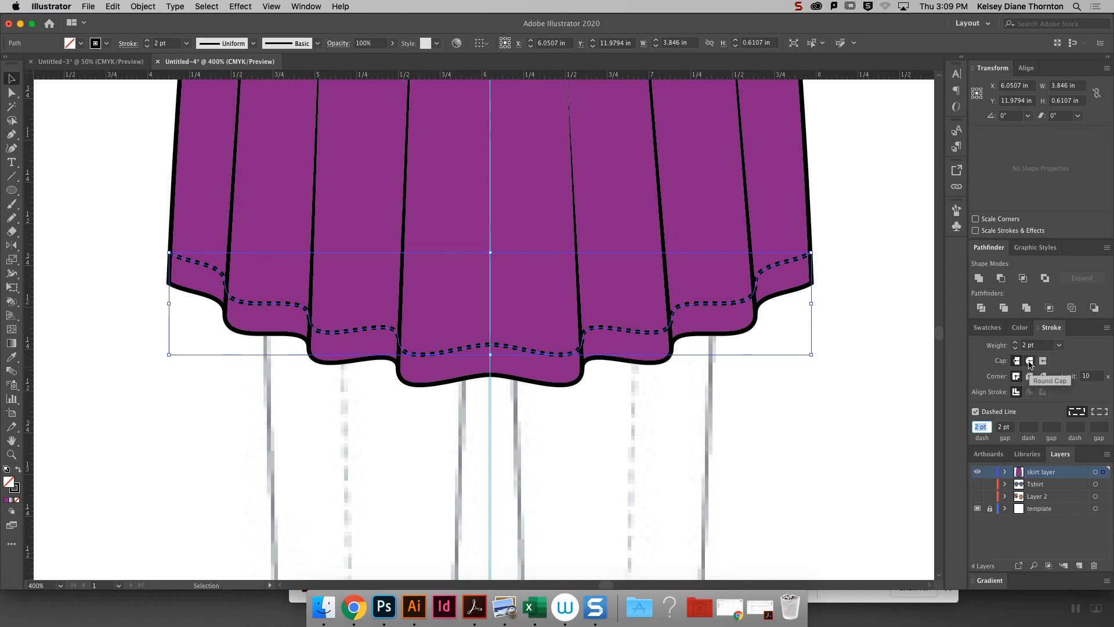
{"action": "left_click", "coordinate": [840, 372]}
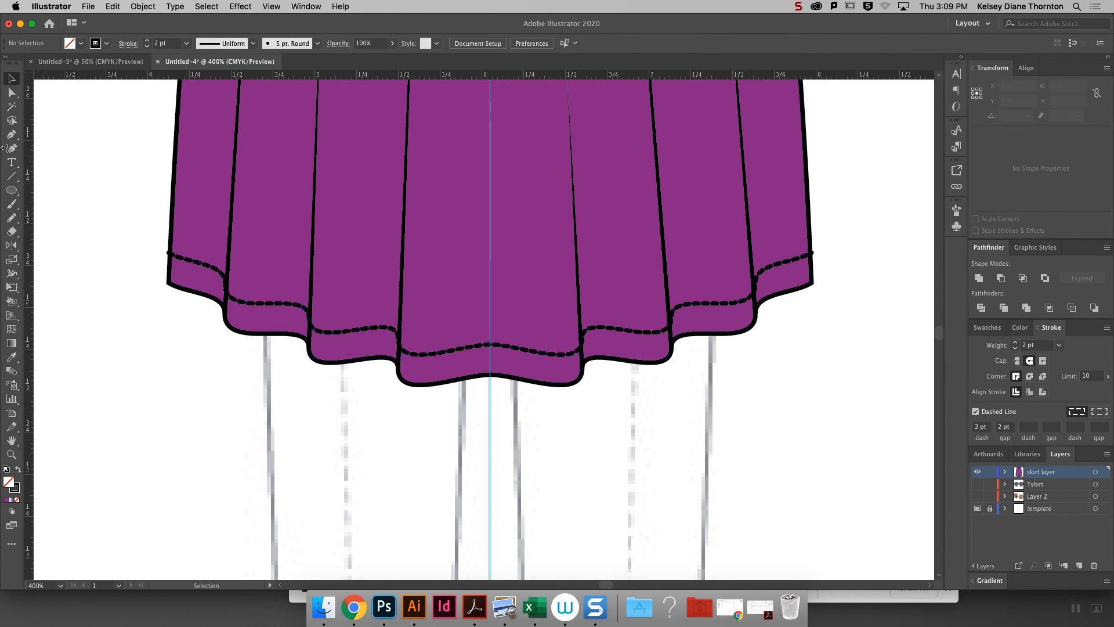
- Move the left end anchor of the dashed hem line slightly inward onto the skirt's side edge
{"action": "left_click", "coordinate": [11, 93]}
{"action": "left_click", "coordinate": [175, 257]}
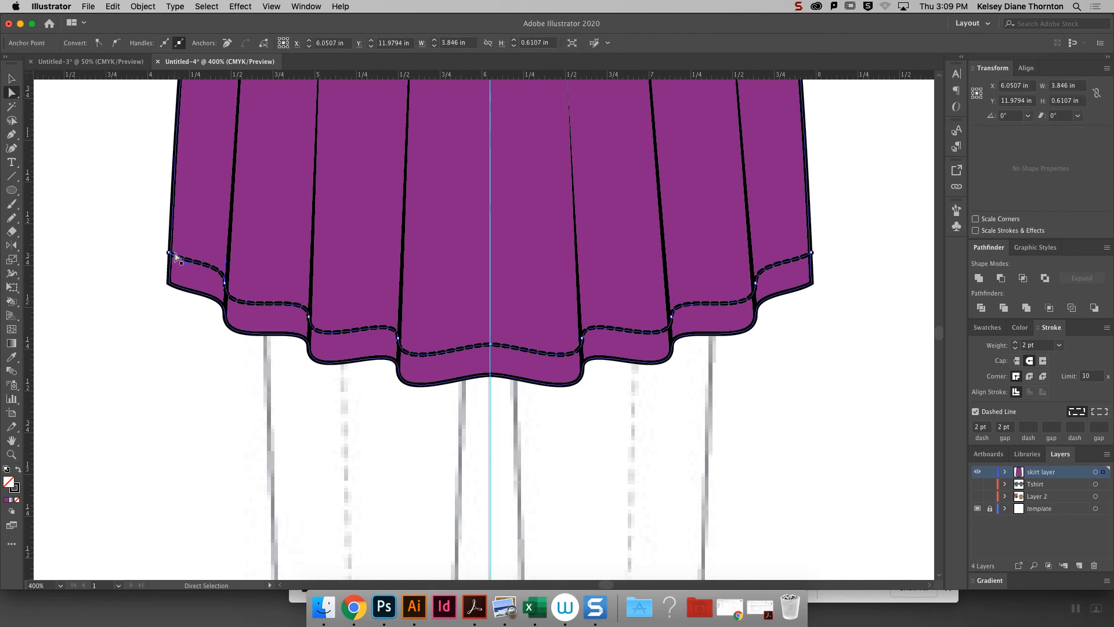
{"action": "left_click", "coordinate": [148, 278]}
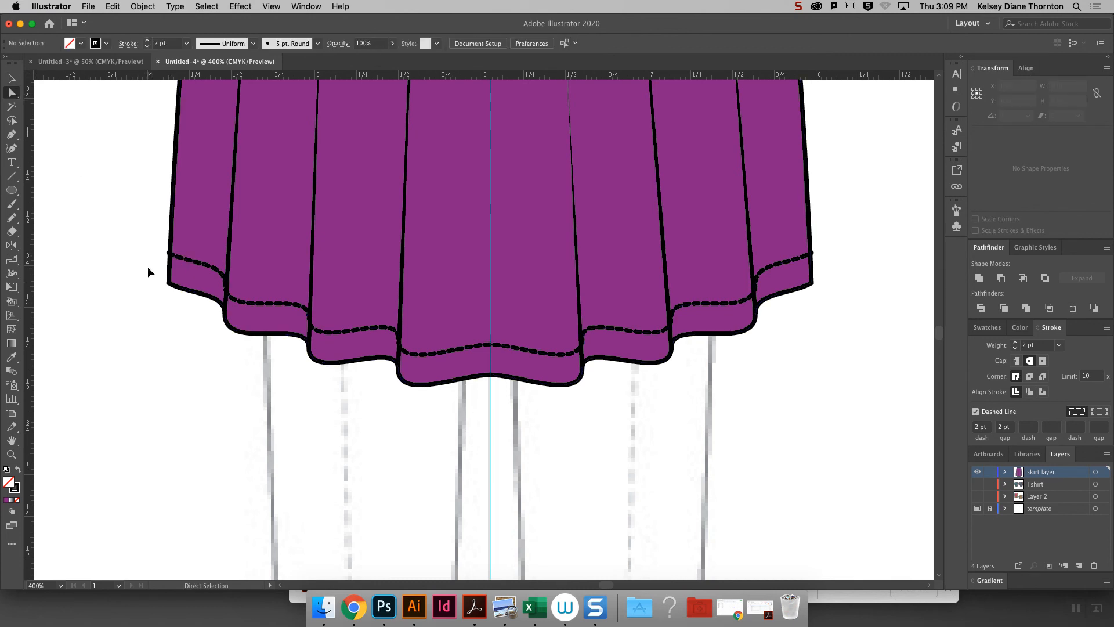
{"action": "key", "text": "super+equal"}
{"action": "key", "text": "super+equal"}
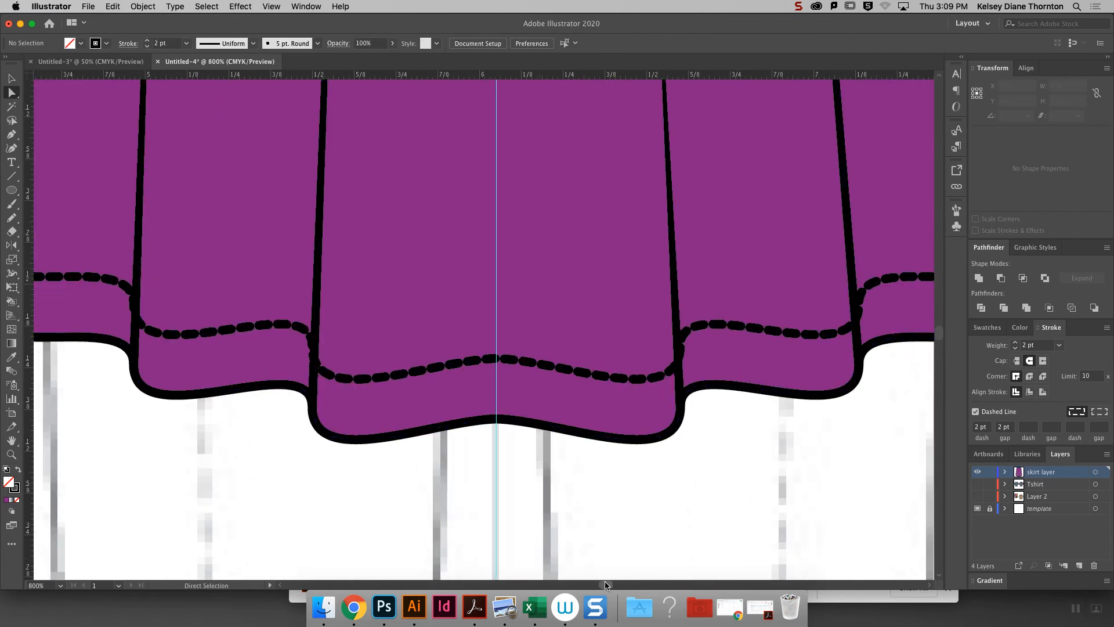
{"action": "scroll", "coordinate": [605, 584], "scroll_direction": "left", "scroll_amount": 10}
{"action": "left_click", "coordinate": [342, 185]}
{"action": "left_click_drag", "start_coordinate": [328, 176], "coordinate": [329, 176]}
- Nudge the dashed hem line's anchor points on the left half of the skirt so they meet the fold lines
{"action": "left_click", "coordinate": [441, 238]}
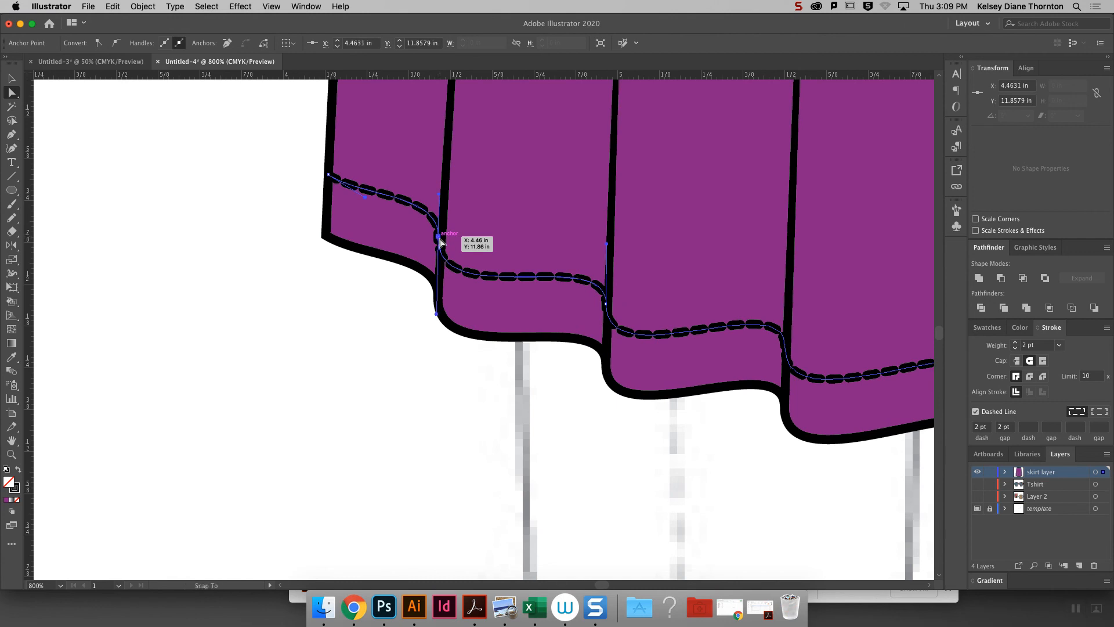
{"action": "left_click_drag", "start_coordinate": [441, 241], "coordinate": [445, 245]}
{"action": "left_click_drag", "start_coordinate": [606, 306], "coordinate": [610, 310]}
{"action": "left_click_drag", "start_coordinate": [785, 346], "coordinate": [788, 347]}
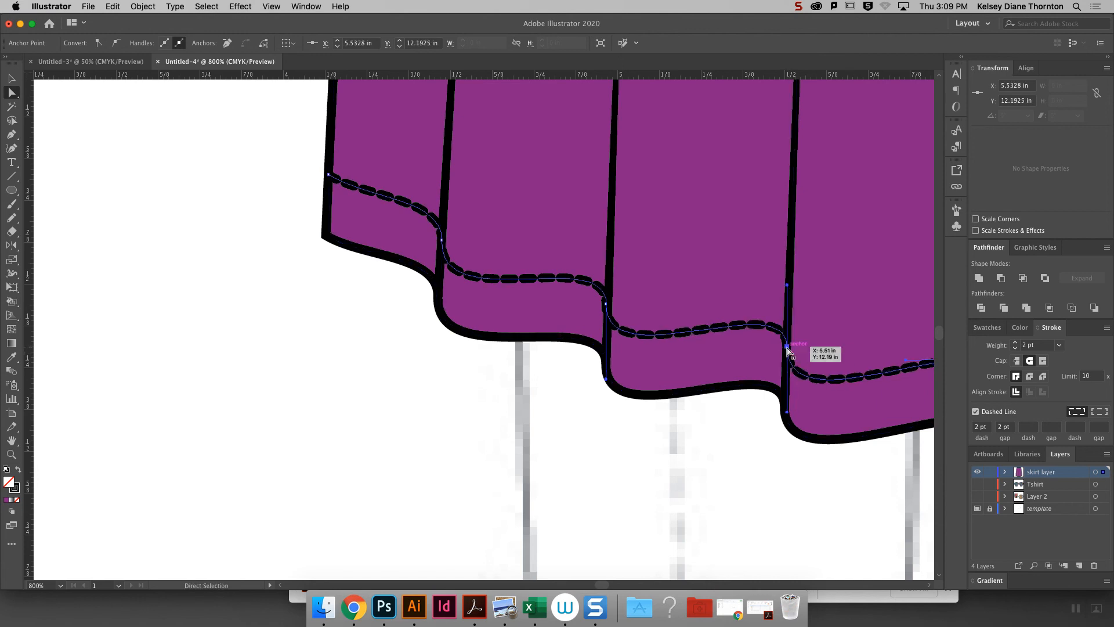
{"action": "left_click", "coordinate": [835, 329]}
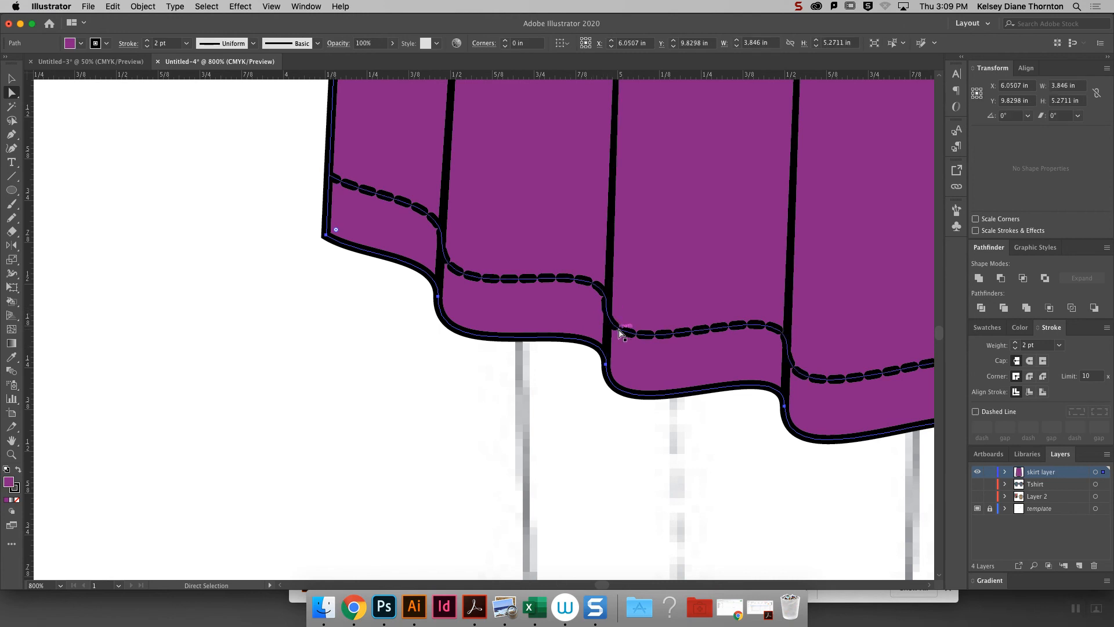
{"action": "left_click", "coordinate": [618, 327]}
{"action": "mouse_move", "coordinate": [607, 306]}
{"action": "left_mouse_down"}
{"action": "mouse_move", "coordinate": [645, 308]}
{"action": "mouse_move", "coordinate": [624, 305]}
{"action": "left_mouse_up"}
{"action": "left_click", "coordinate": [654, 458]}
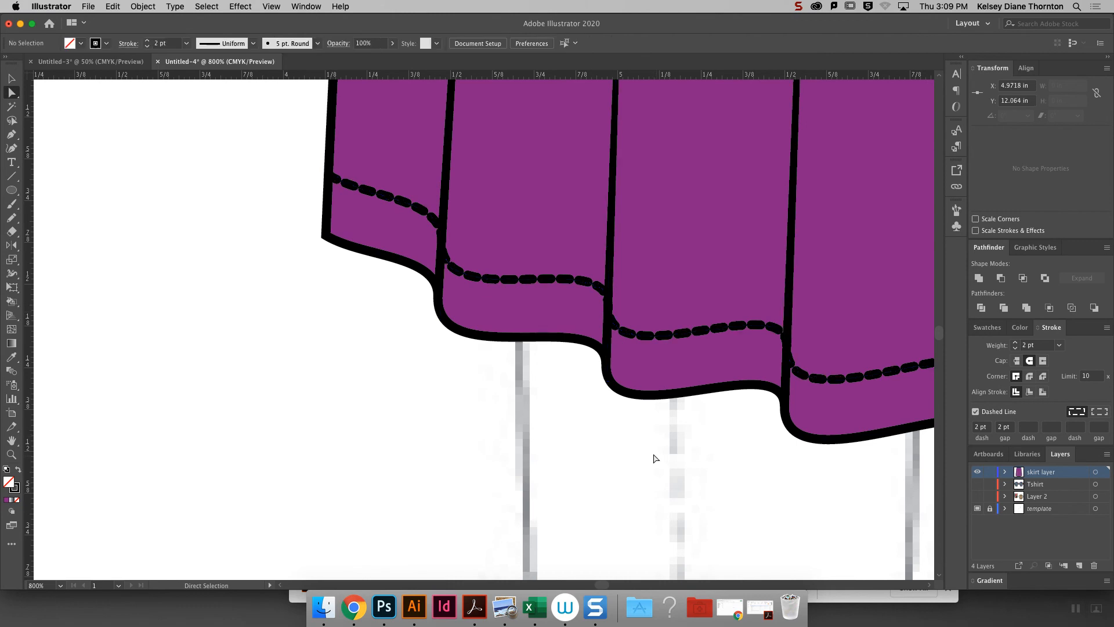
- Nudge the dashed hem line's anchor points on the right half of the skirt inward onto the fold lines
{"action": "left_click_drag", "start_coordinate": [600, 585], "coordinate": [608, 583]}
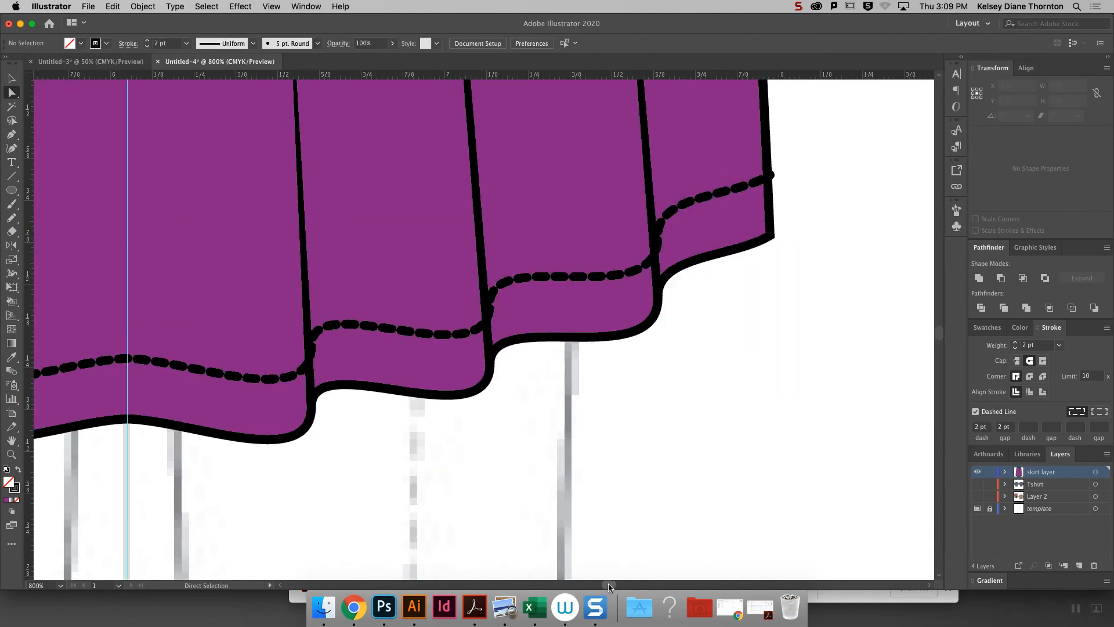
{"action": "left_click", "coordinate": [490, 305]}
{"action": "left_click", "coordinate": [490, 304]}
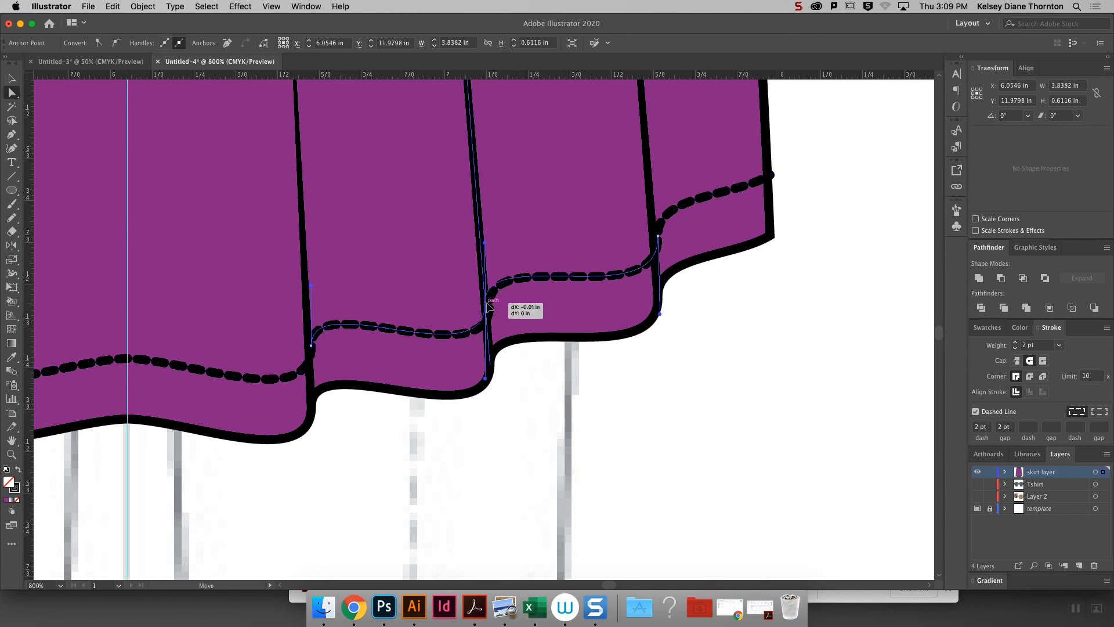
{"action": "left_click", "coordinate": [659, 238]}
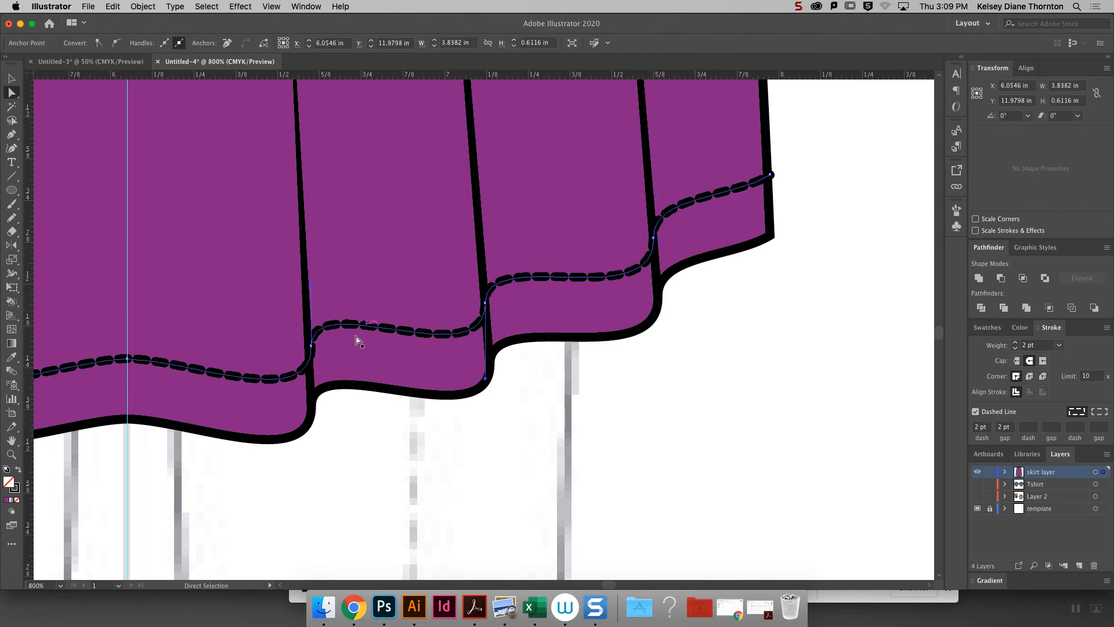
{"action": "left_click_drag", "start_coordinate": [311, 349], "coordinate": [309, 350]}
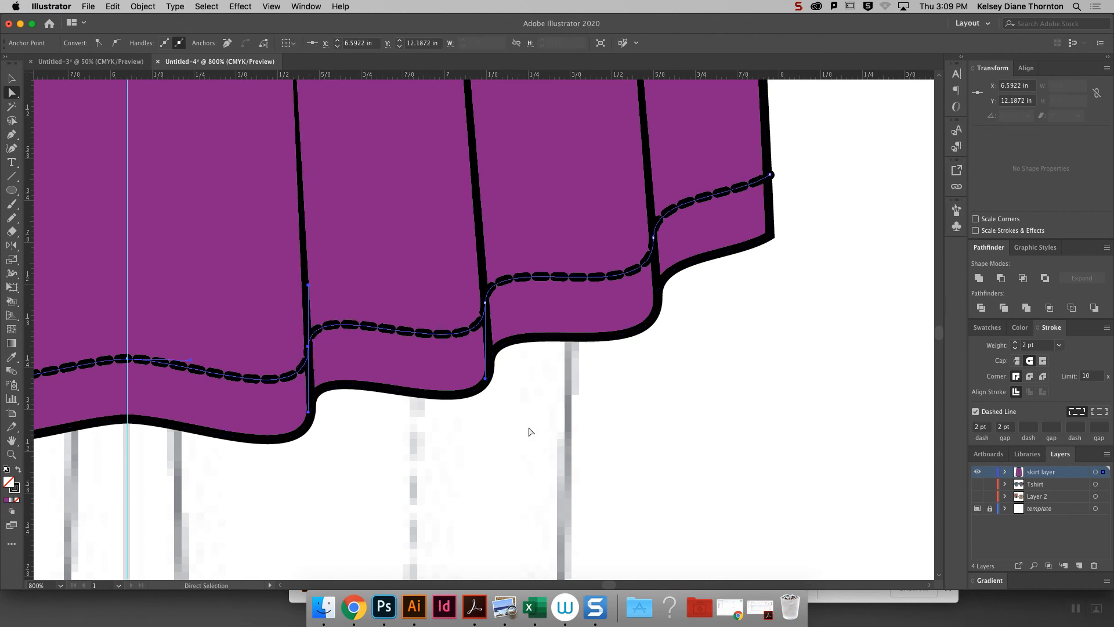
{"action": "left_click", "coordinate": [528, 415]}
- Adjust the right end anchor of the dashed hem line to sit within the skirt's side edge
{"action": "key", "text": "super+minus"}
{"action": "key", "text": "super+minus"}
{"action": "key", "text": "super+minus"}
{"action": "key", "text": "super+equal"}
{"action": "key", "text": "super+equal"}
{"action": "left_click", "coordinate": [674, 227]}
{"action": "mouse_move", "coordinate": [699, 214]}
{"action": "left_mouse_down"}
{"action": "mouse_move", "coordinate": [702, 231]}
{"action": "mouse_move", "coordinate": [701, 219]}
{"action": "left_mouse_up"}
{"action": "left_click", "coordinate": [745, 225]}
{"action": "key", "text": "super+minus"}
{"action": "key", "text": "super+minus"}
{"action": "key", "text": "super+minus"}
{"action": "key", "text": "super+minus"}
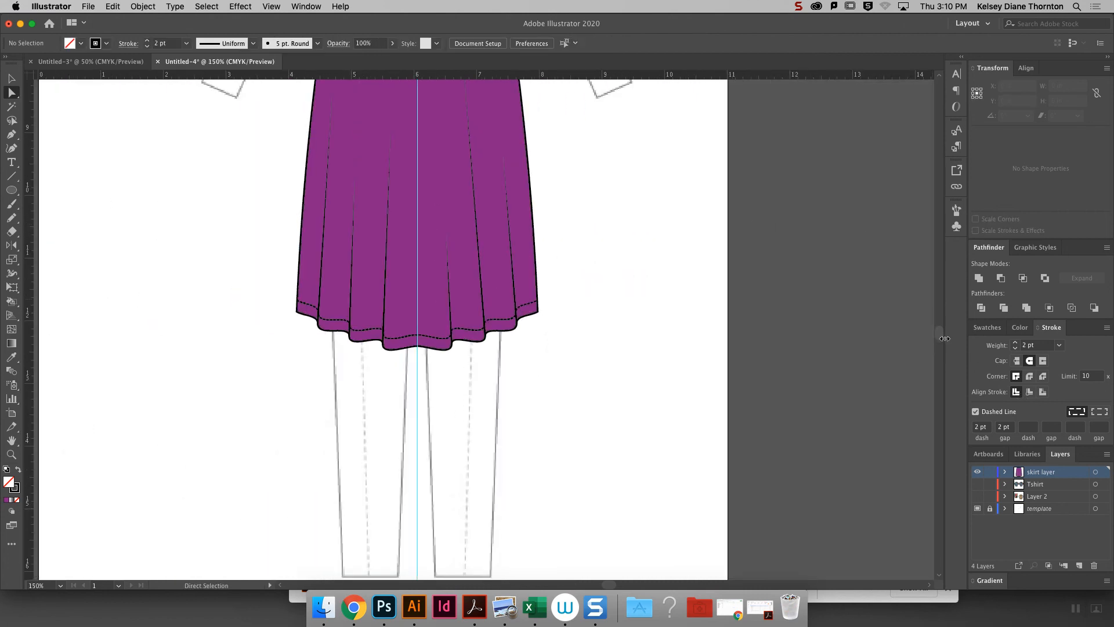
- Draw a solid vertical line about 1.01 in long beside the waistband's right side, with a 1 pt stroke and no dashes
{"action": "scroll", "coordinate": [938, 331], "scroll_direction": "up", "scroll_amount": 5}
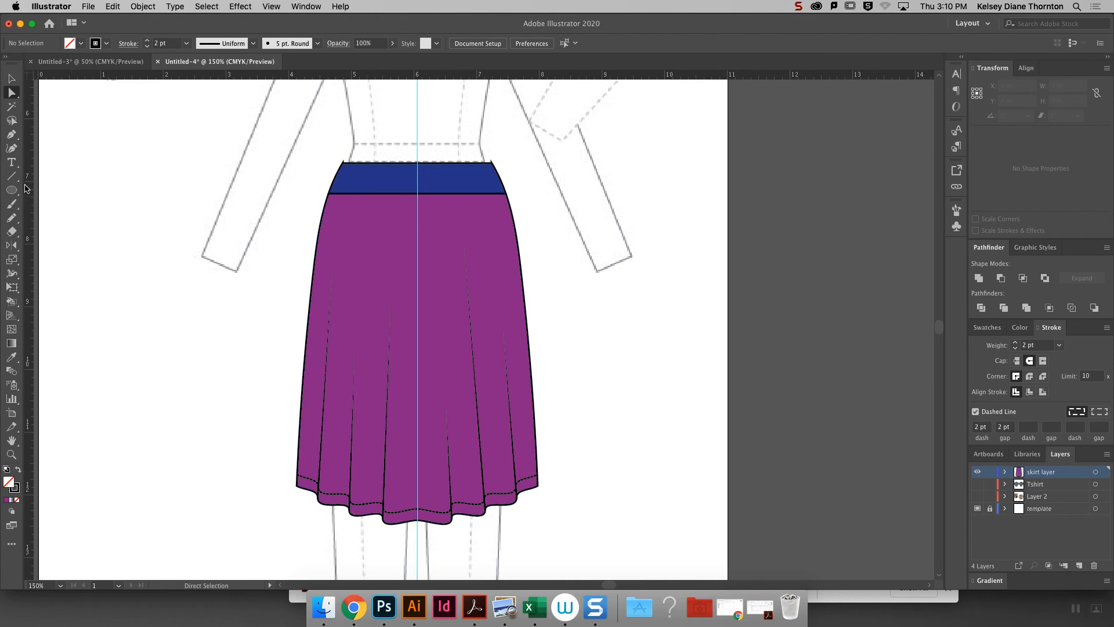
{"action": "key", "text": "backslash"}
{"action": "key", "text": "super"}
{"action": "left_click_drag", "start_coordinate": [518, 149], "coordinate": [520, 211]}
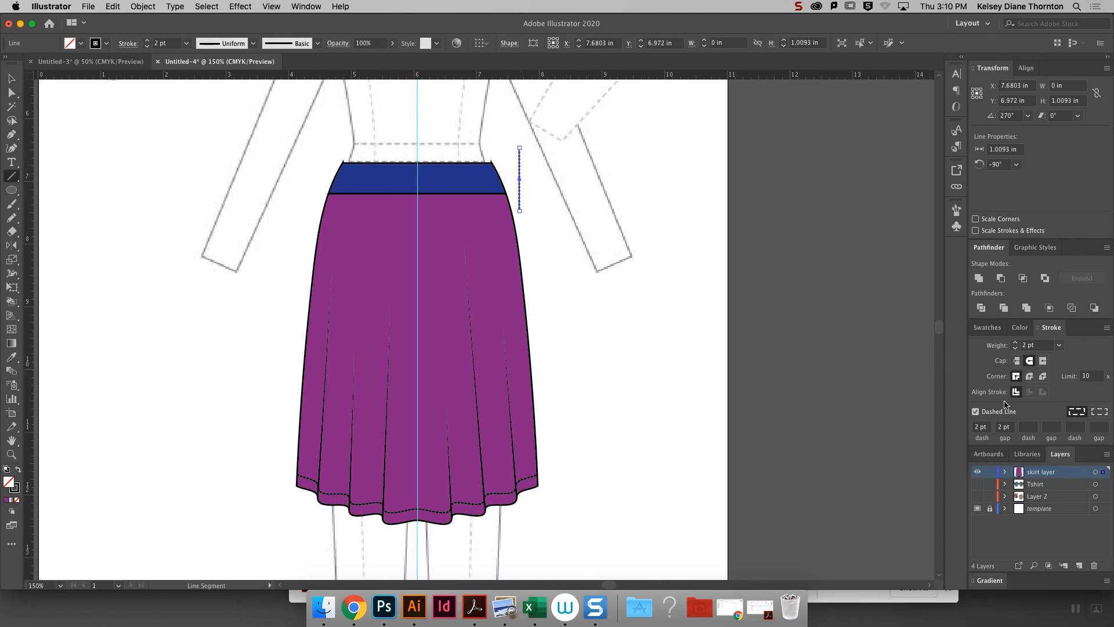
{"action": "left_click", "coordinate": [976, 412]}
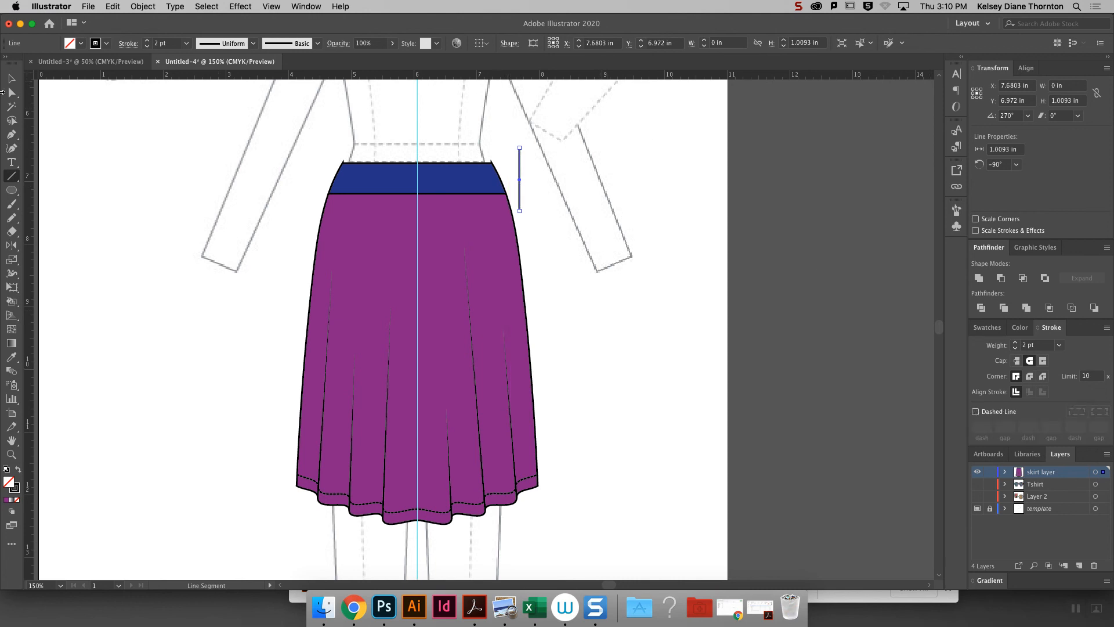
{"action": "left_click", "coordinate": [187, 43]}
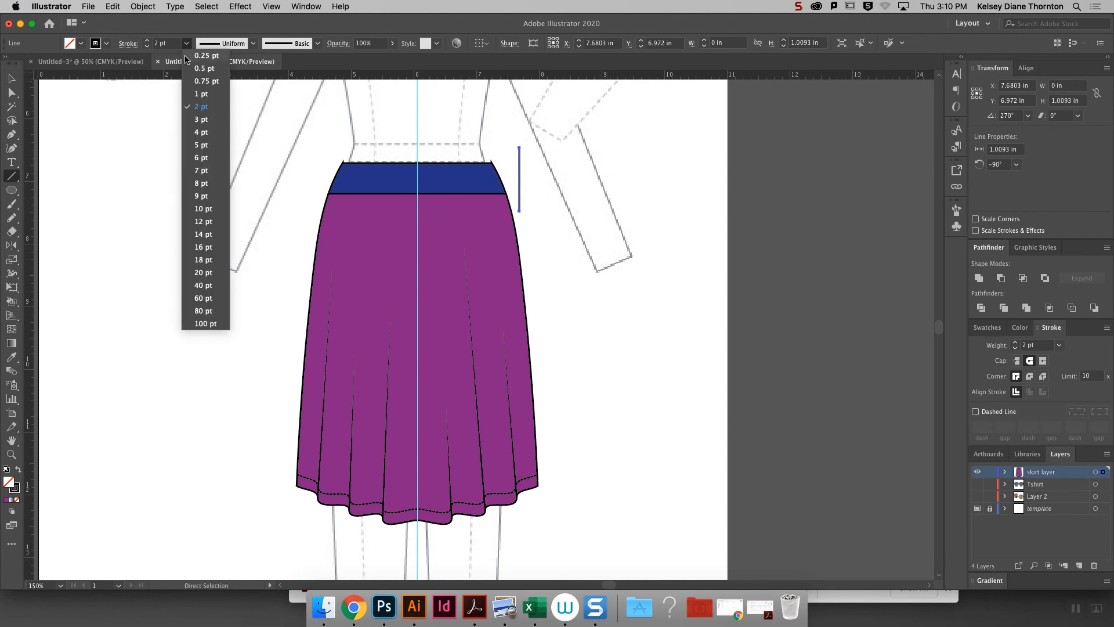
{"action": "left_click", "coordinate": [201, 93]}
{"action": "left_click", "coordinate": [592, 189]}
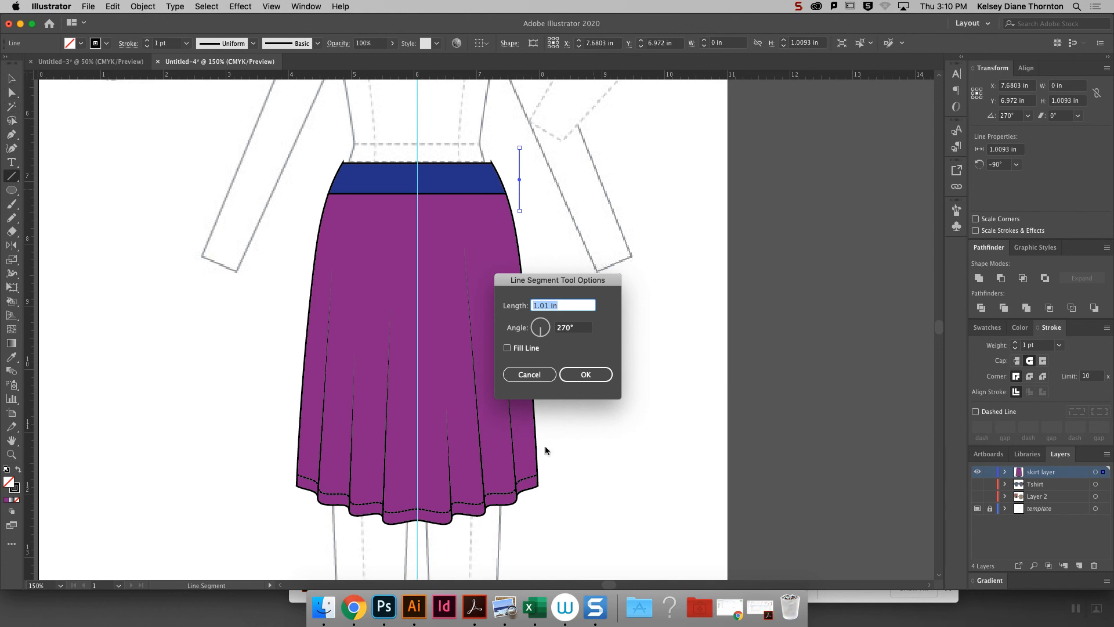
{"action": "left_click", "coordinate": [543, 374]}
- Duplicate the short vertical line about 0.03 in to its right and select both lines
{"action": "key", "text": "v"}
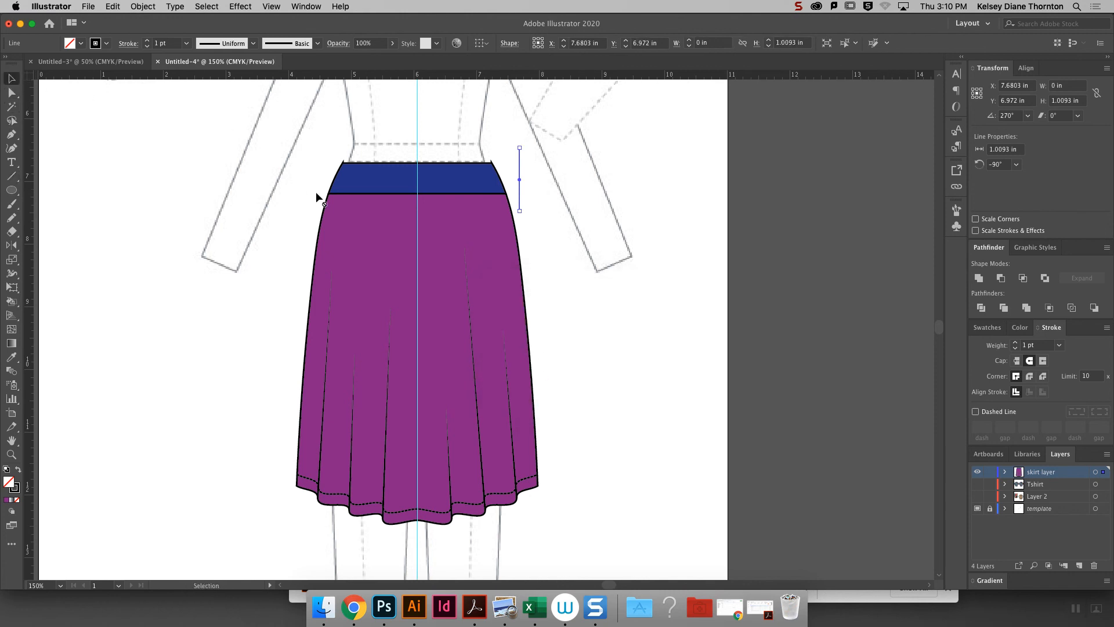
{"action": "key", "text": "super+equal"}
{"action": "key", "text": "super+equal"}
{"action": "key", "text": "super+equal"}
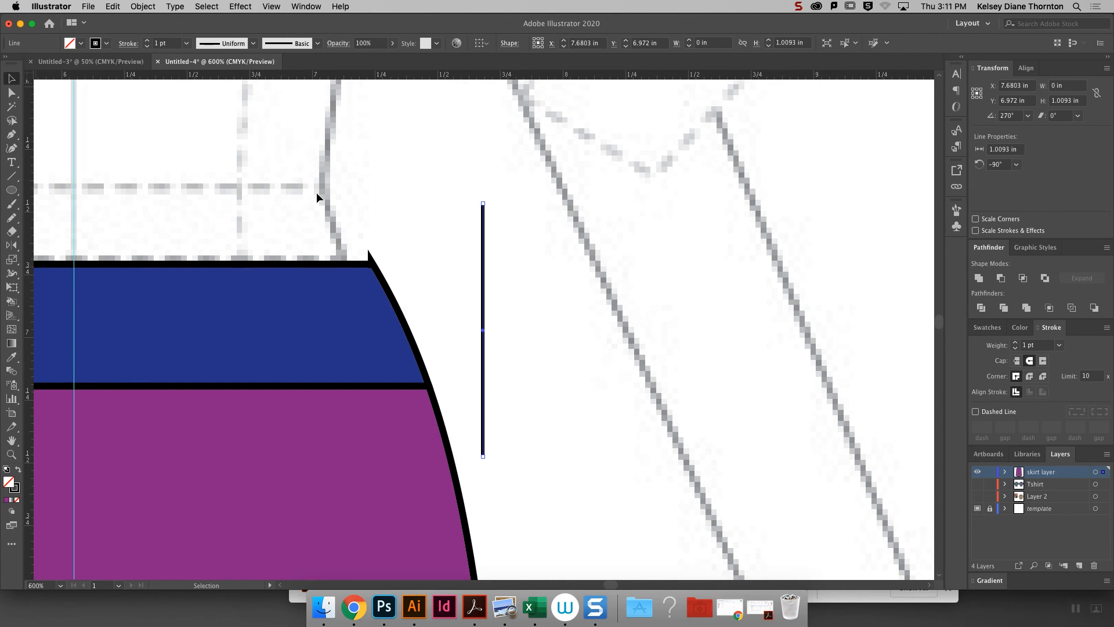
{"action": "left_click_drag", "start_coordinate": [485, 293], "coordinate": [492, 293]}
{"action": "left_click", "coordinate": [496, 285]}
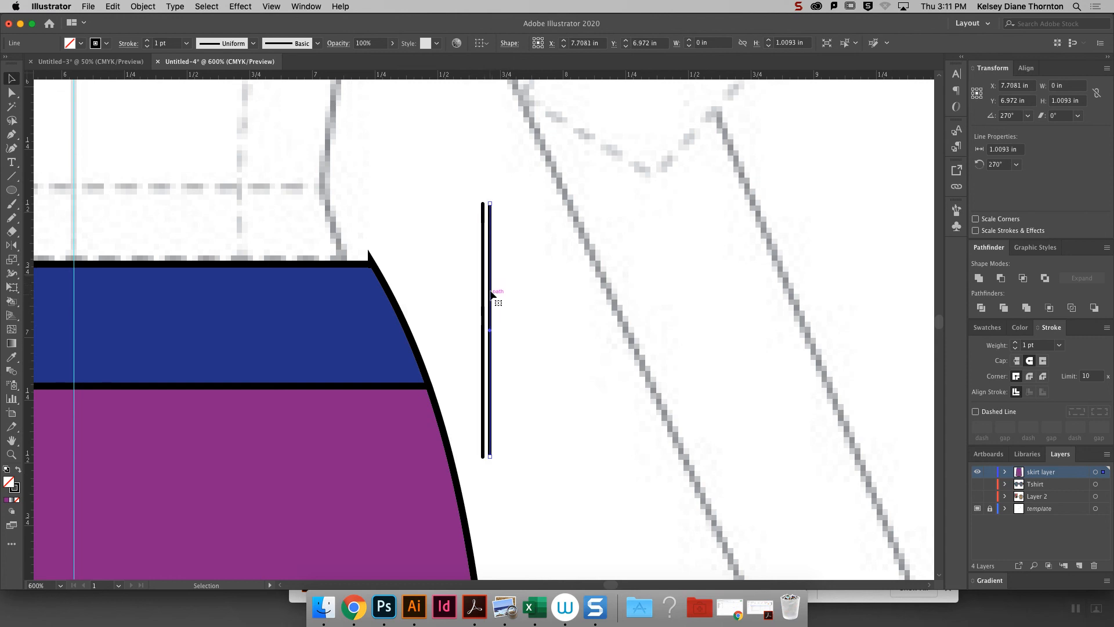
{"action": "left_click_drag", "start_coordinate": [468, 194], "coordinate": [571, 420]}
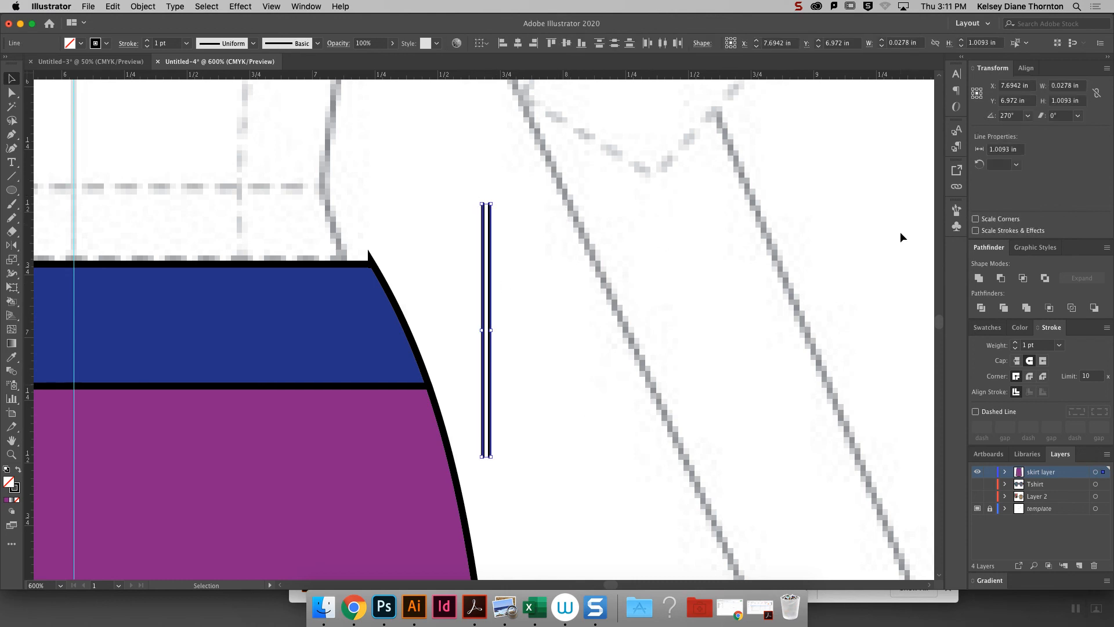
- Create a new pattern brush from the two selected lines with spacing set to 100%
{"action": "left_click", "coordinate": [961, 210]}
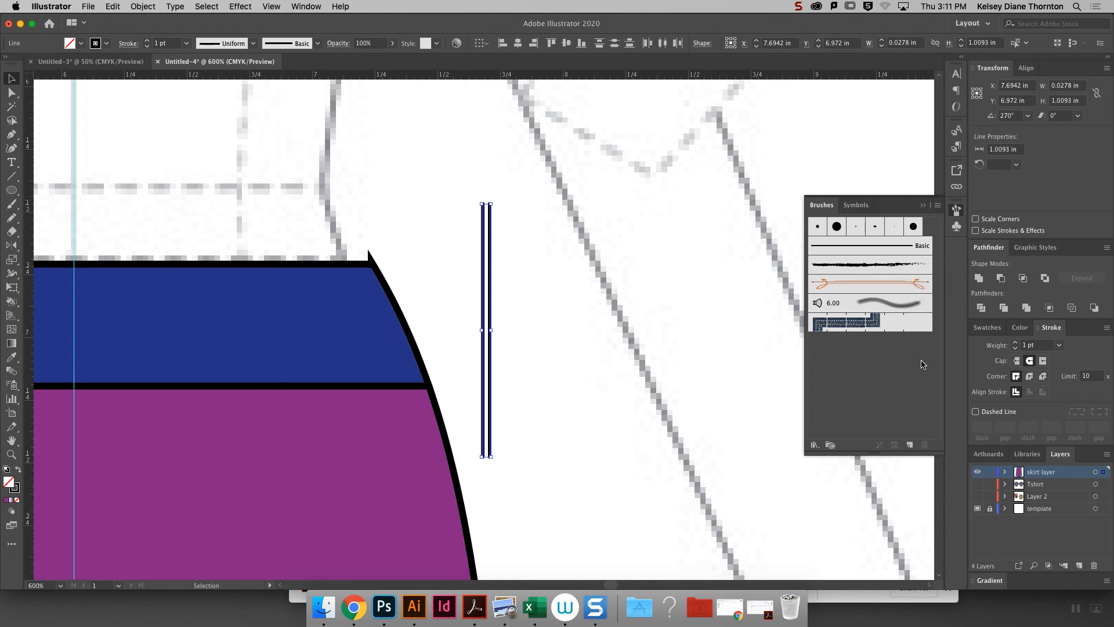
{"action": "left_click", "coordinate": [296, 6]}
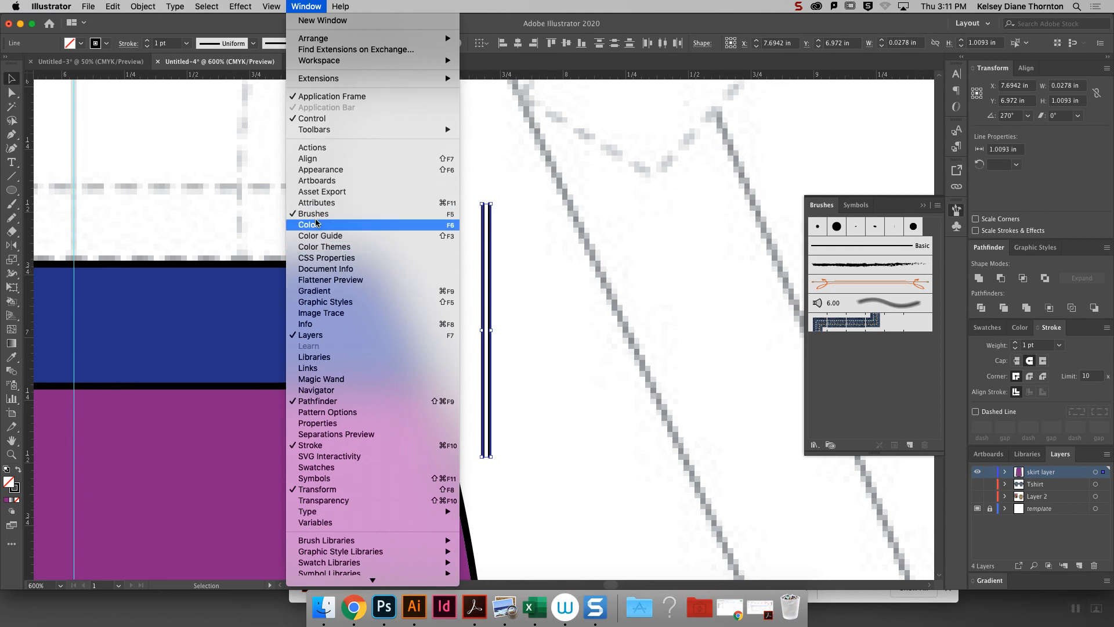
{"action": "left_click", "coordinate": [901, 334]}
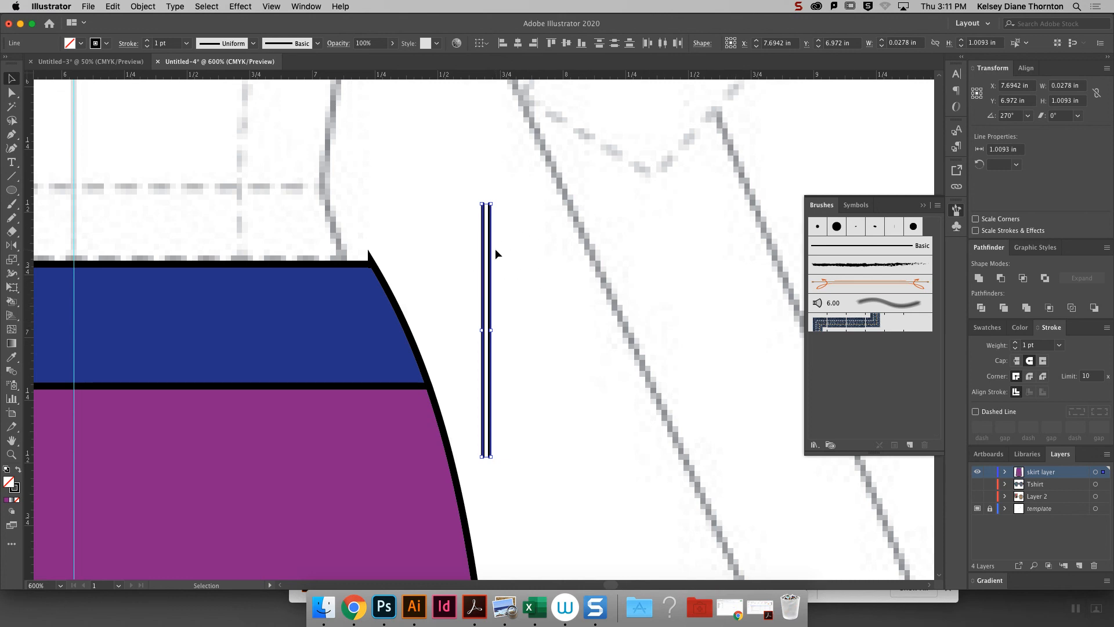
{"action": "left_click", "coordinate": [909, 445]}
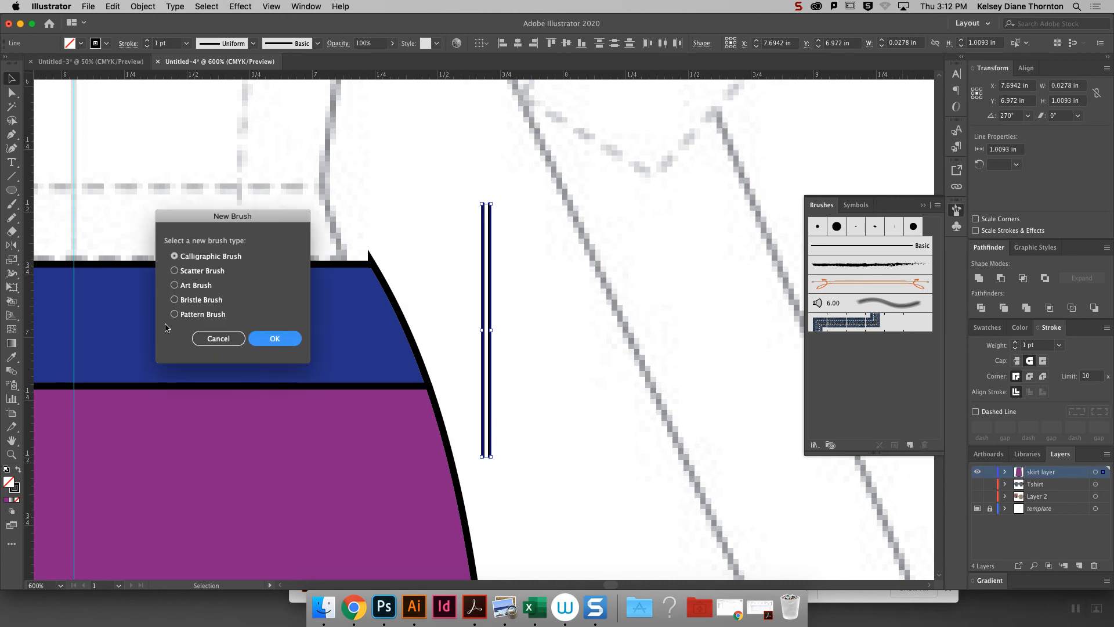
{"action": "left_click", "coordinate": [189, 317]}
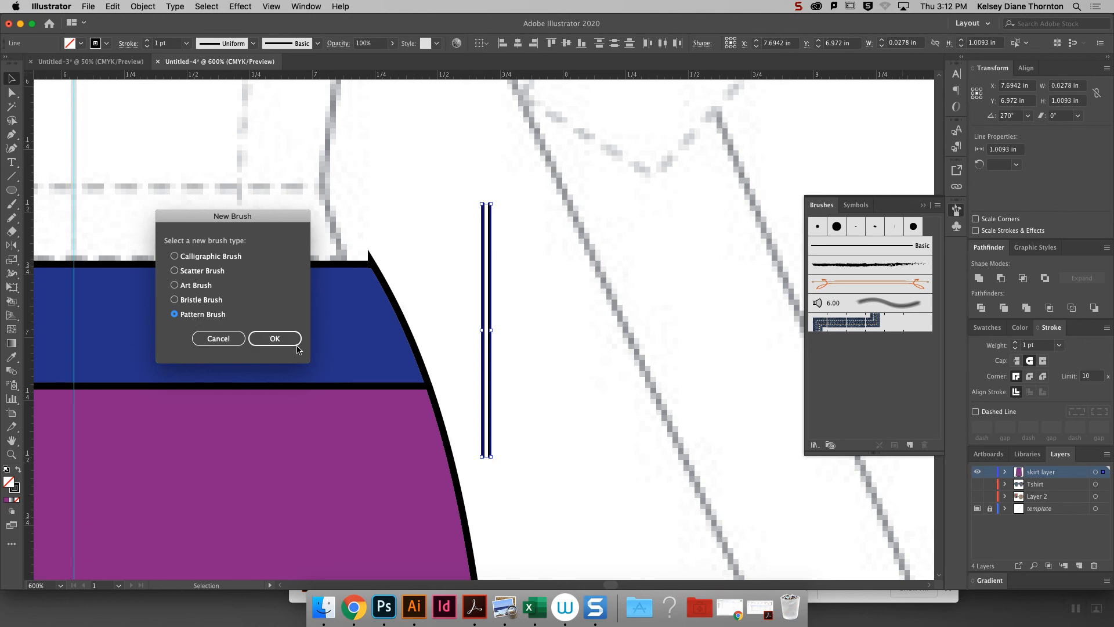
{"action": "left_click", "coordinate": [276, 339]}
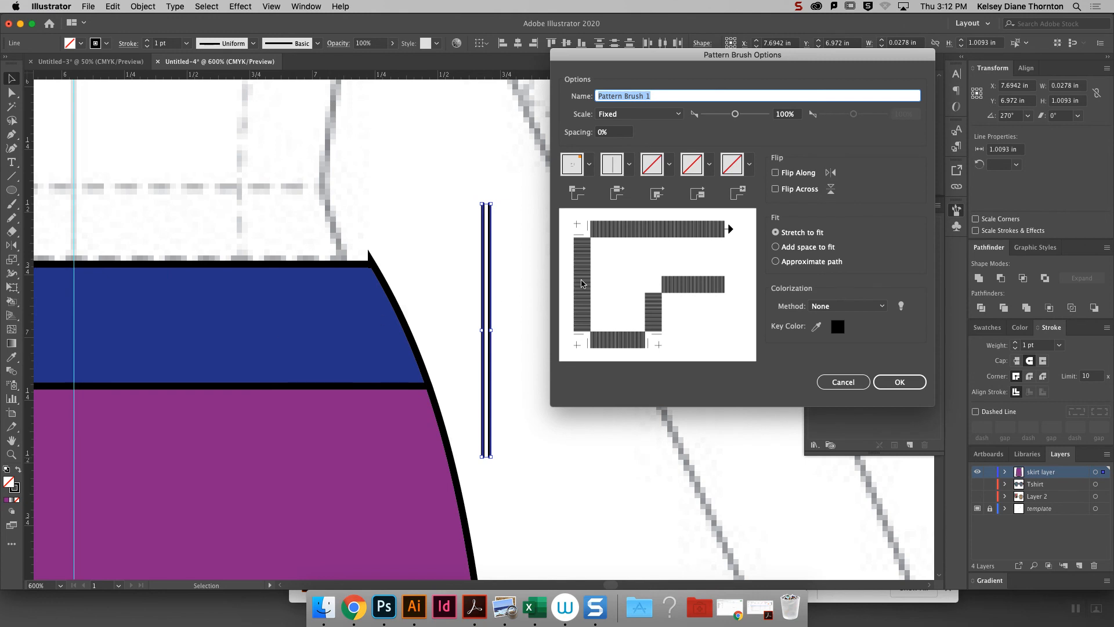
{"action": "left_click", "coordinate": [613, 133]}
{"action": "type", "text": "100"}
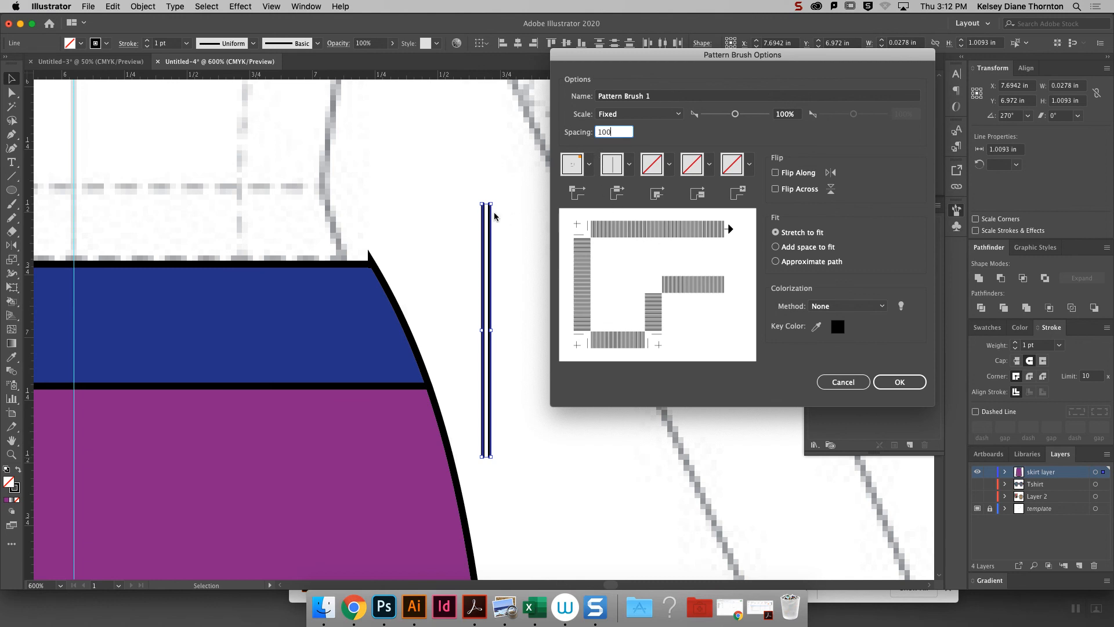
{"action": "left_click", "coordinate": [897, 388]}
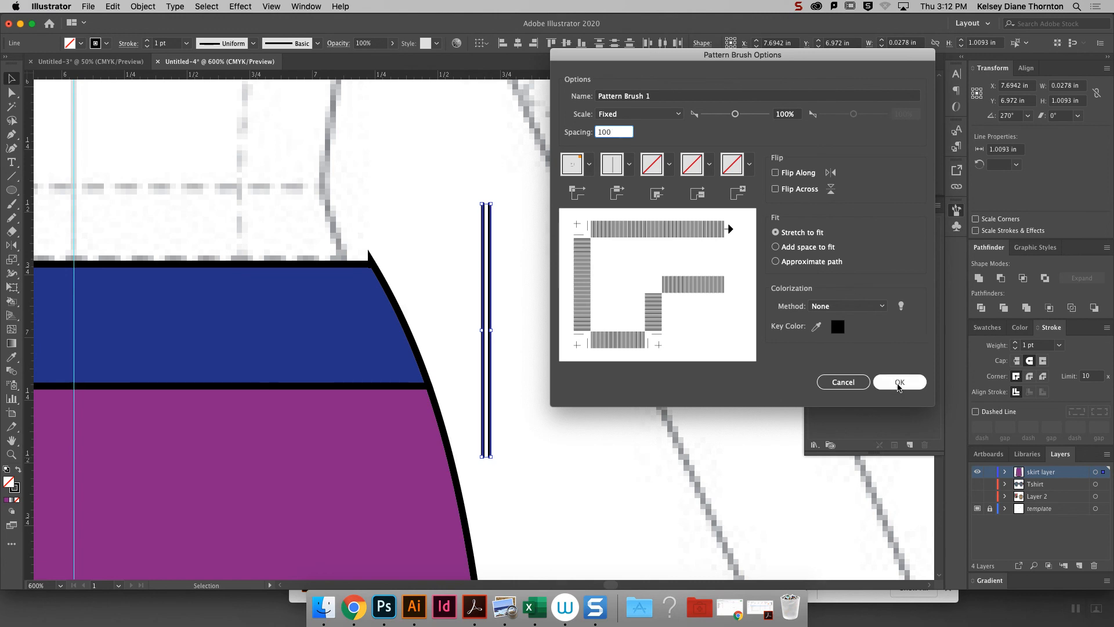
- Accept the new pattern brush with Fixed scale and Stretch to fit, and deselect the two source lines
{"action": "left_click", "coordinate": [899, 384]}
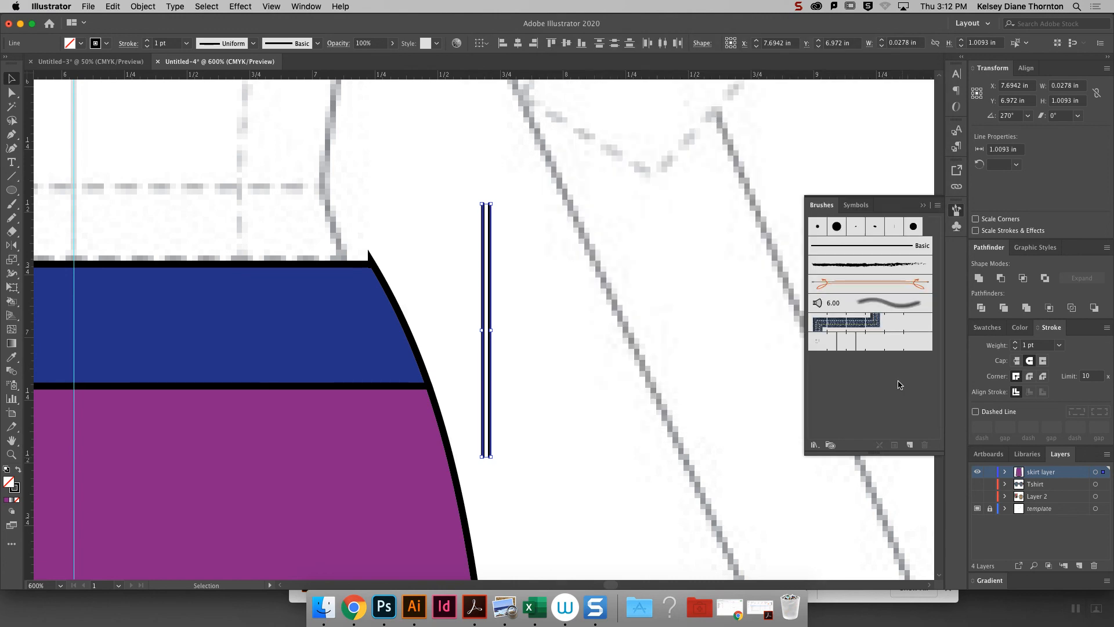
{"action": "left_click", "coordinate": [687, 292]}
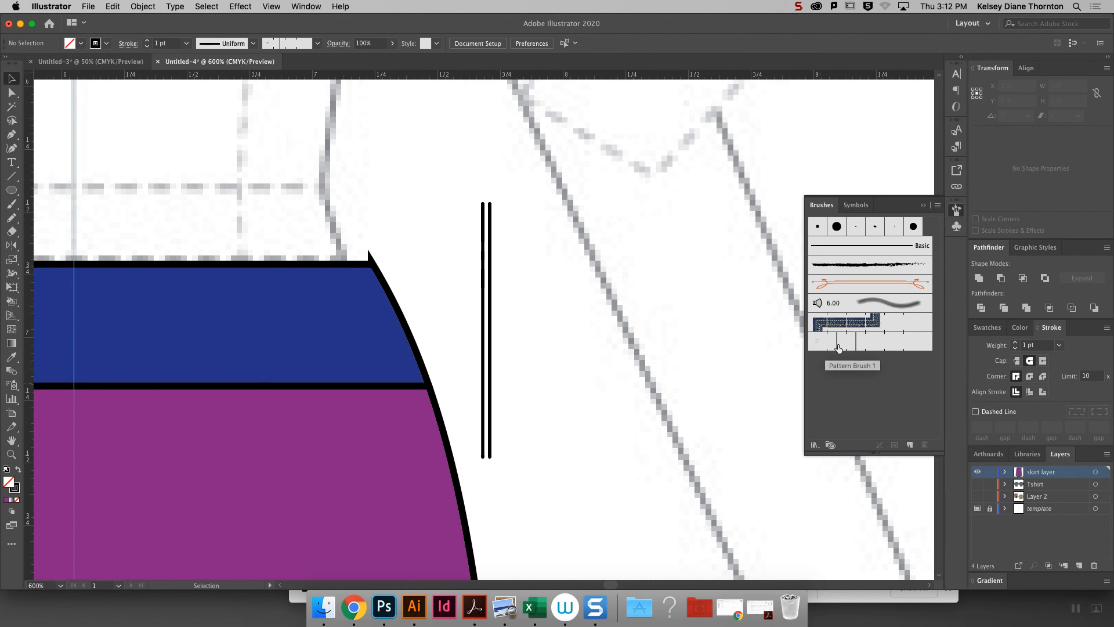
- Draw an S-shaped test curve about 5.42 in wide across the template's torso with the Pen tool
{"action": "key", "text": "super+minus"}
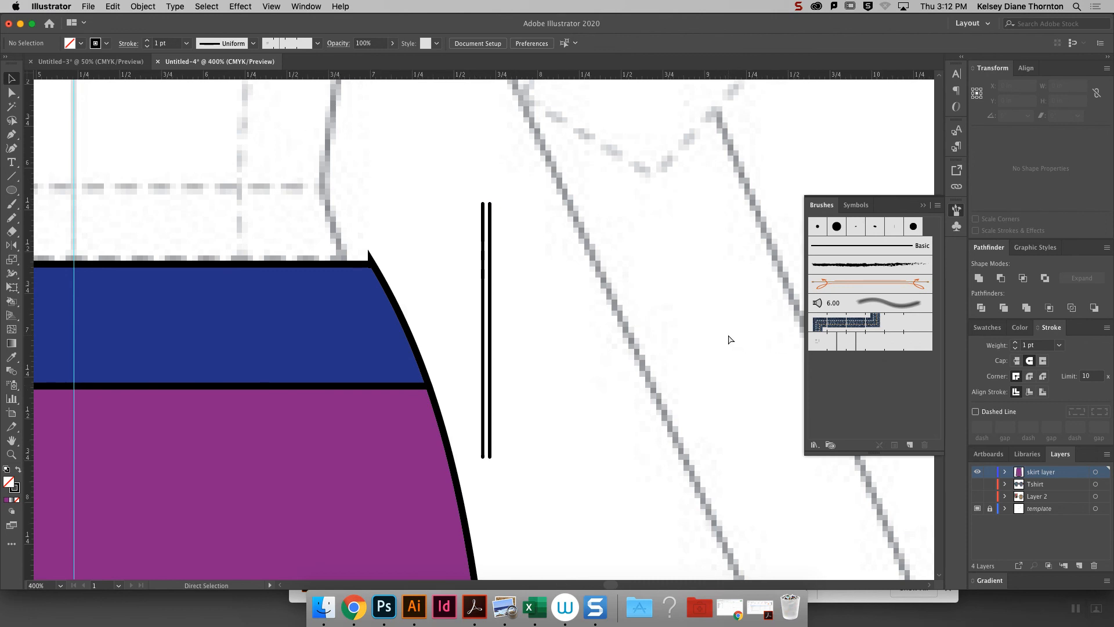
{"action": "key", "text": "super+minus"}
{"action": "key", "text": "super+minus"}
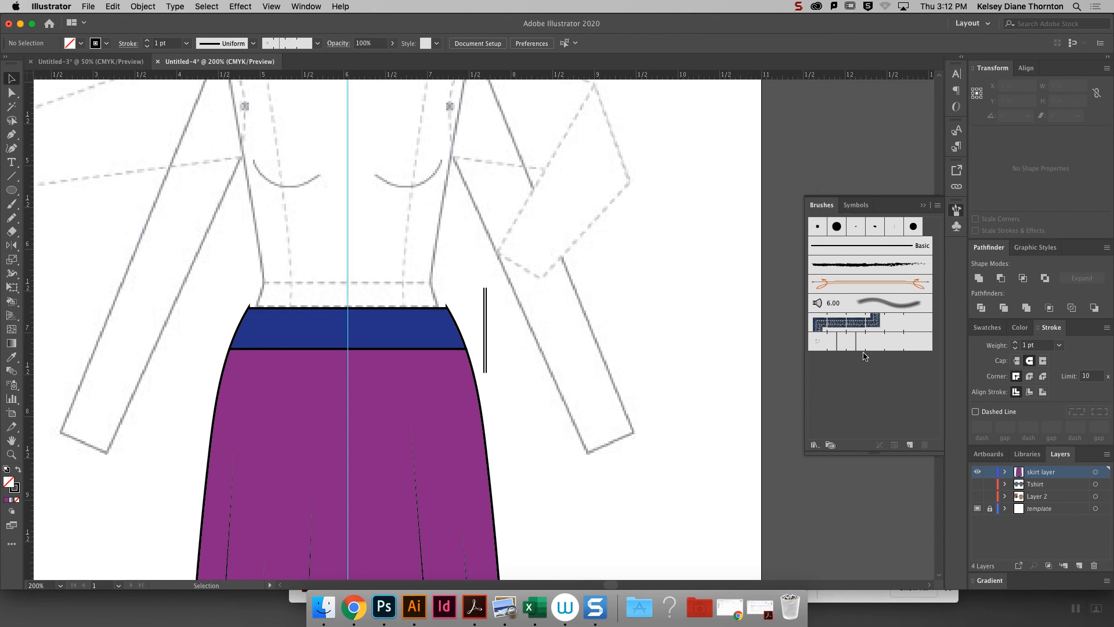
{"action": "left_click", "coordinate": [14, 177]}
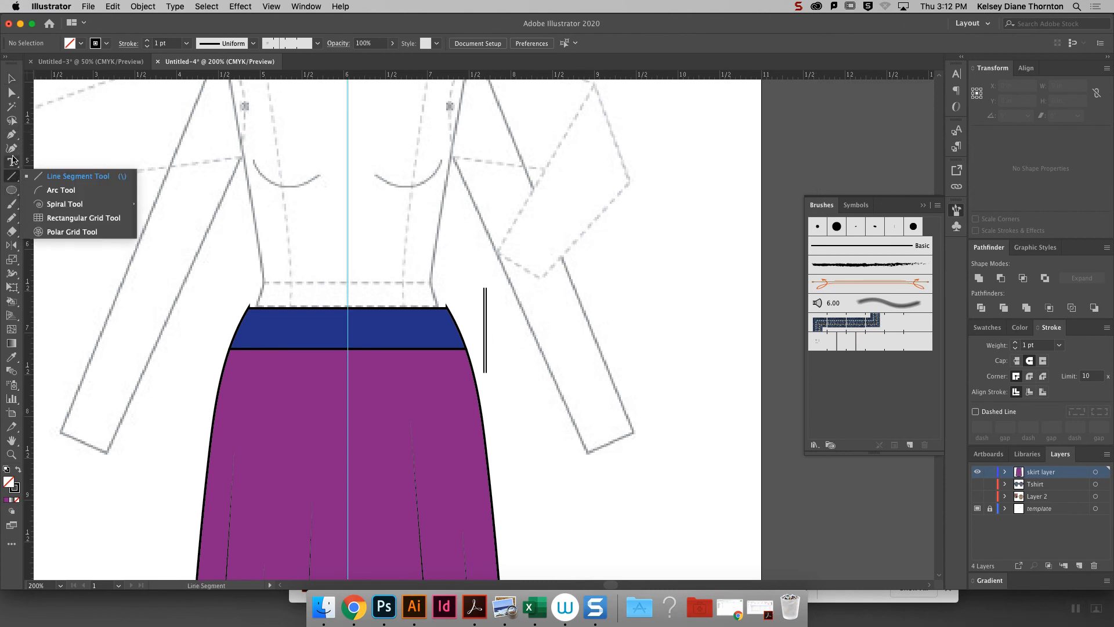
{"action": "left_click", "coordinate": [11, 134]}
{"action": "left_click_drag", "start_coordinate": [158, 232], "coordinate": [206, 158]}
{"action": "left_click_drag", "start_coordinate": [392, 223], "coordinate": [468, 271]}
{"action": "left_click_drag", "start_coordinate": [611, 217], "coordinate": [643, 156]}
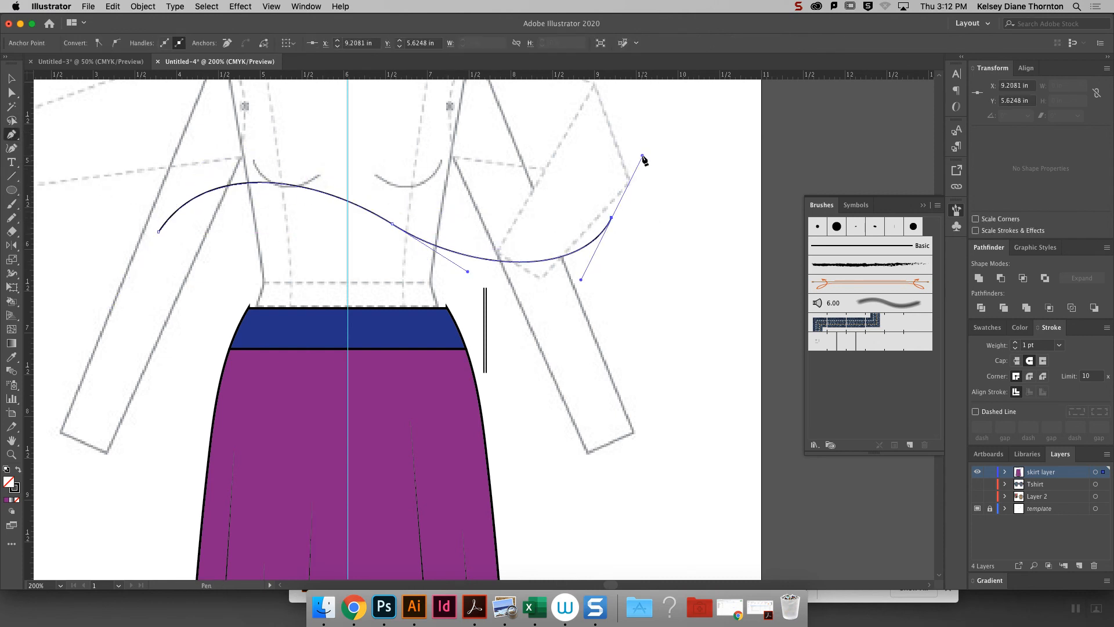
- Apply the two-line pattern brush to the S-shaped test curve, and delete the curve after the trial
{"action": "left_click", "coordinate": [858, 347]}
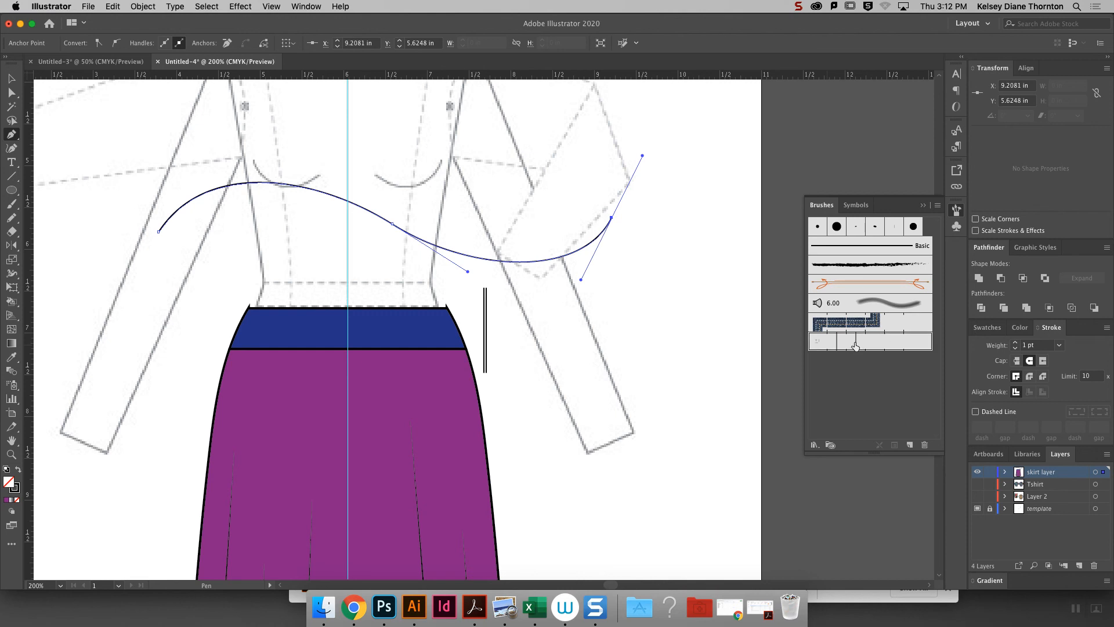
{"action": "left_click", "coordinate": [12, 93]}
{"action": "left_click", "coordinate": [11, 80]}
{"action": "left_click", "coordinate": [508, 153]}
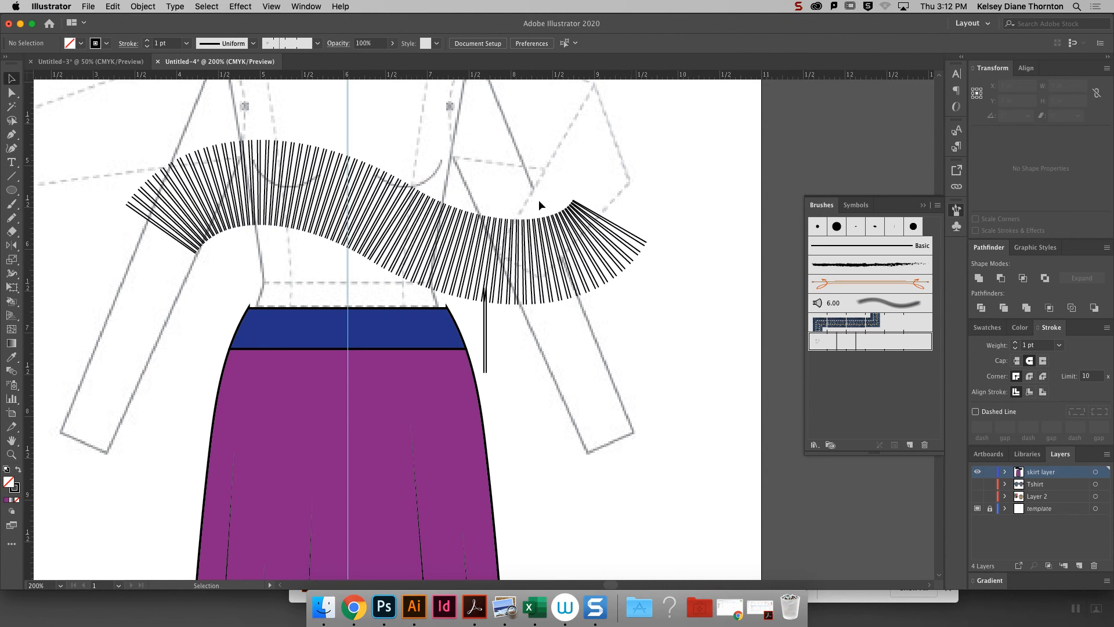
{"action": "left_click", "coordinate": [415, 241]}
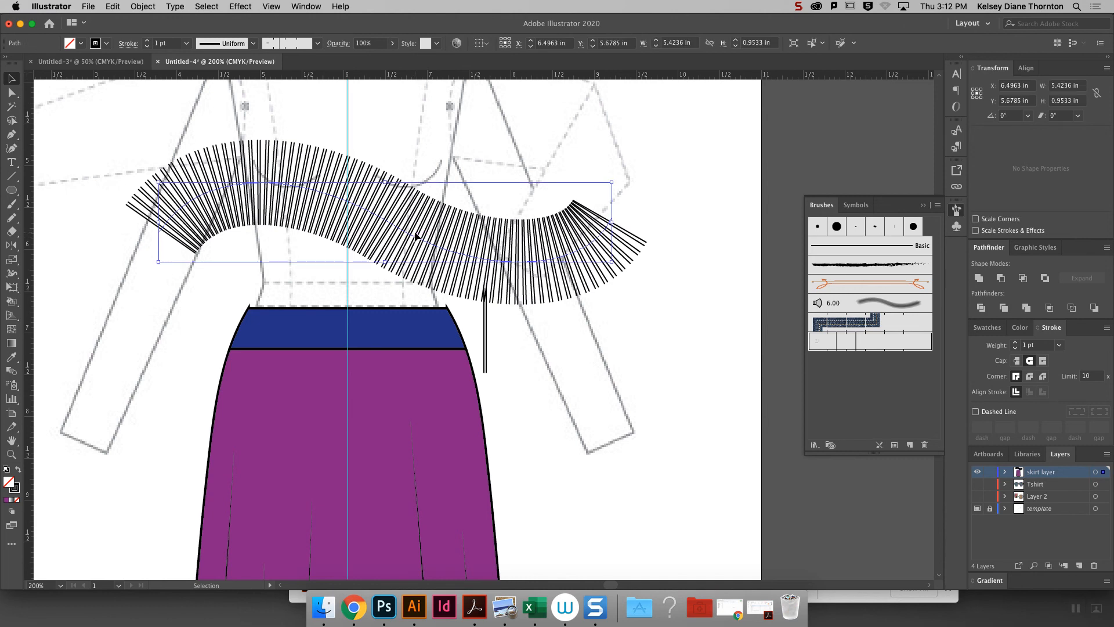
{"action": "key", "text": "Delete"}
{"action": "scroll", "coordinate": [415, 236], "scroll_direction": "left", "scroll_amount": 3}
{"action": "left_click", "coordinate": [470, 335]}
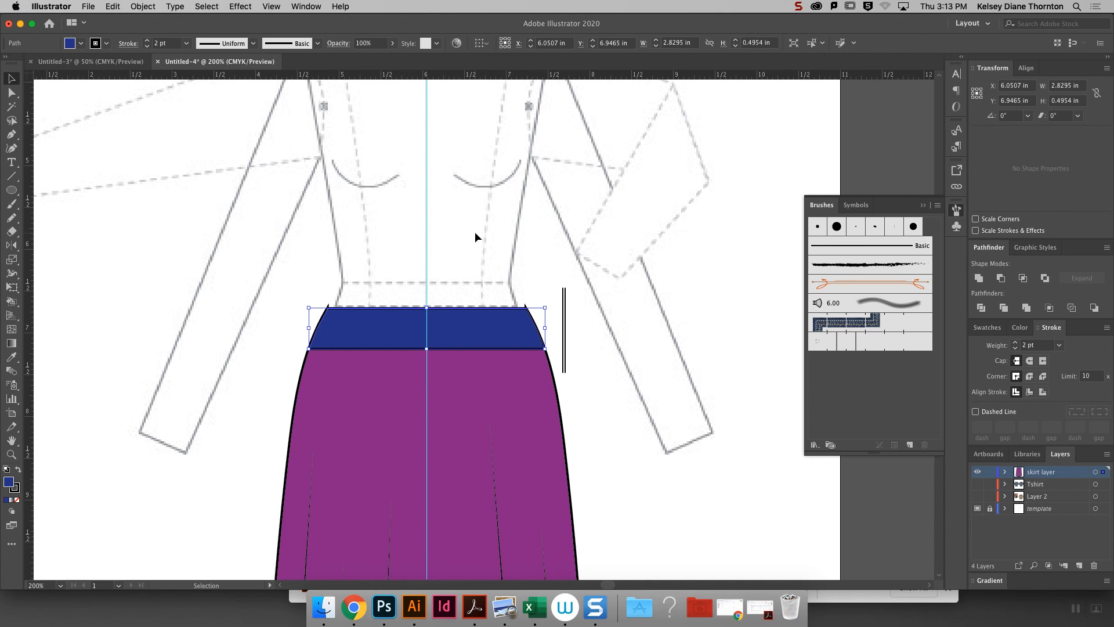
{"action": "left_click", "coordinate": [584, 289]}
{"action": "left_click", "coordinate": [498, 332]}
{"action": "left_click", "coordinate": [512, 267]}
{"action": "left_click", "coordinate": [479, 341]}
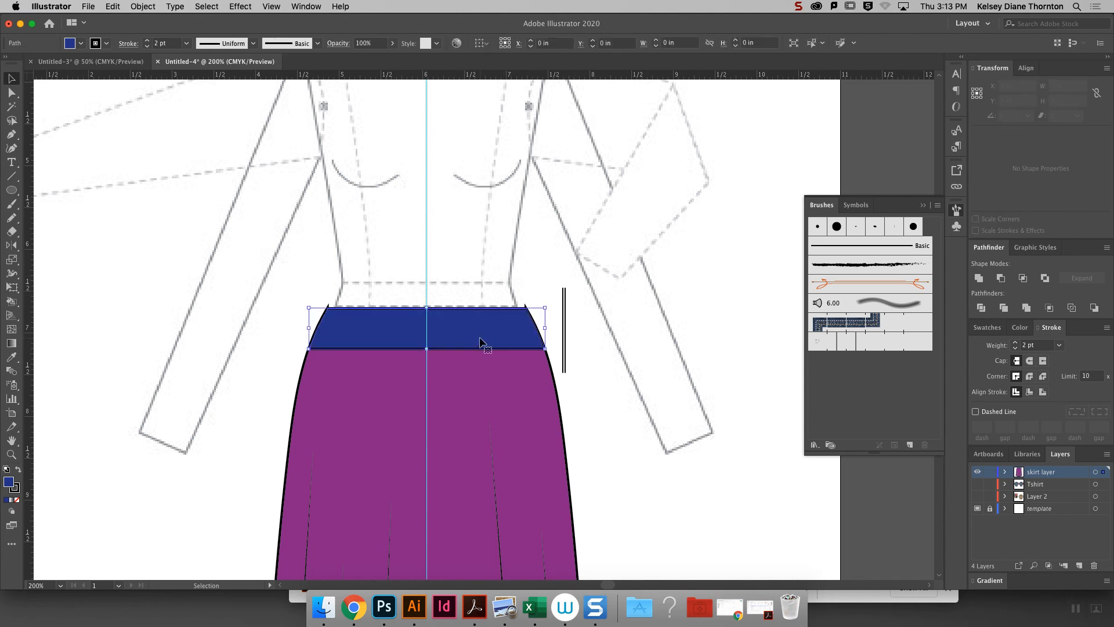
{"action": "left_click", "coordinate": [336, 268]}
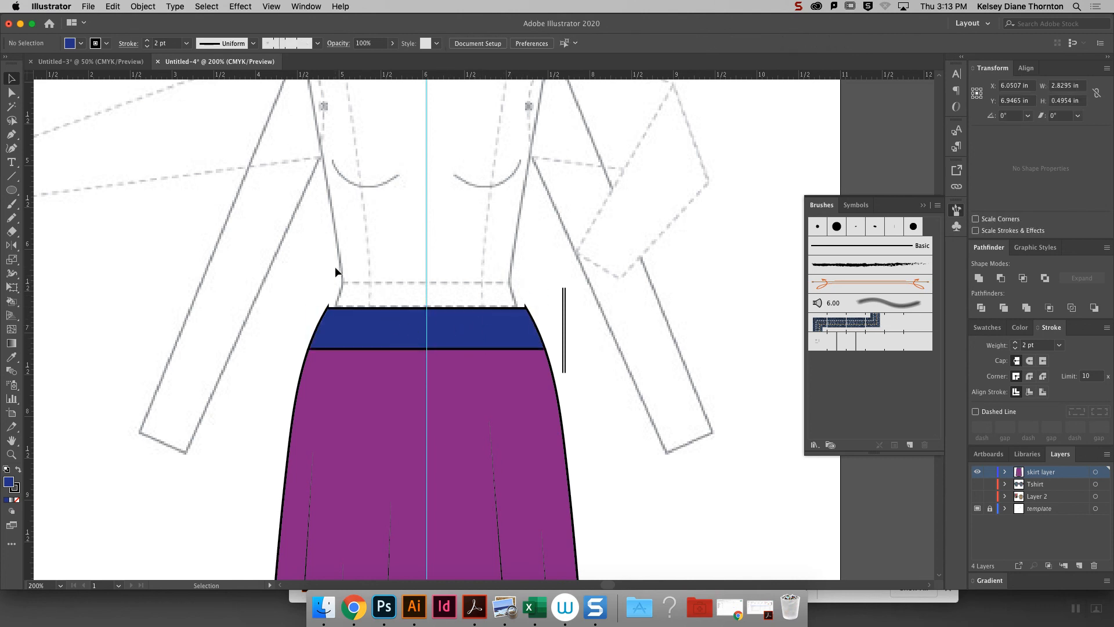
- Draw a shallow downward-bowing curve across the waistband, extending past both sides, with the two-line pattern brush and no fill
{"action": "left_click", "coordinate": [11, 134]}
{"action": "left_click_drag", "start_coordinate": [265, 315], "coordinate": [309, 334]}
{"action": "left_click_drag", "start_coordinate": [587, 320], "coordinate": [635, 299]}
{"action": "left_click", "coordinate": [918, 343]}
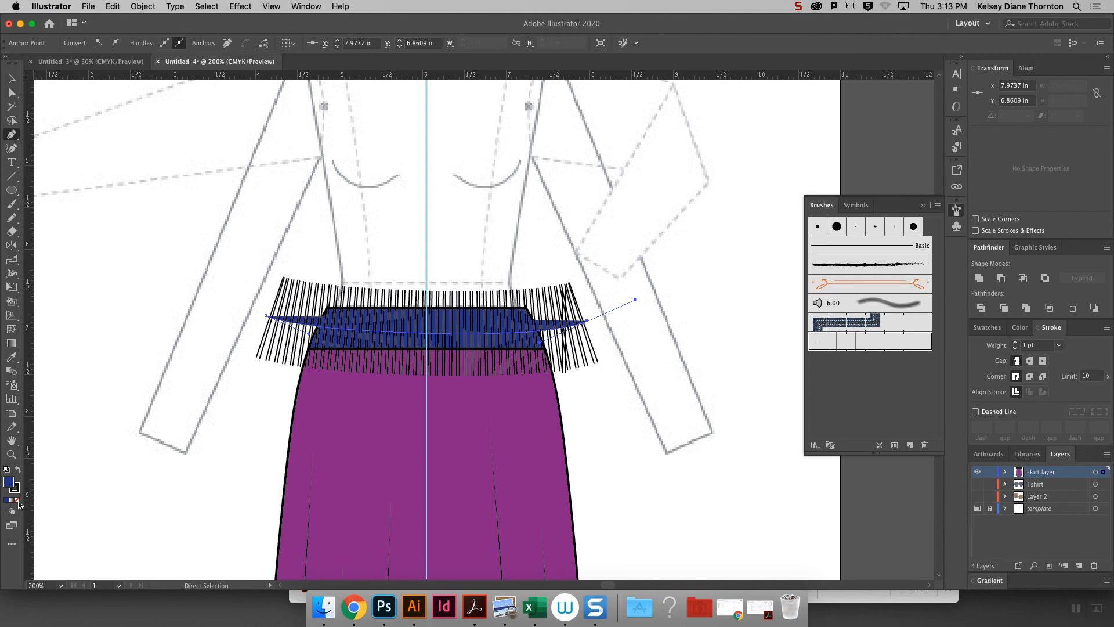
{"action": "left_click", "coordinate": [17, 501]}
- Reshape the brushed curve by raising its end anchors and adjusting both handles so its ribs fan across the whole waistband
{"action": "left_click", "coordinate": [11, 93]}
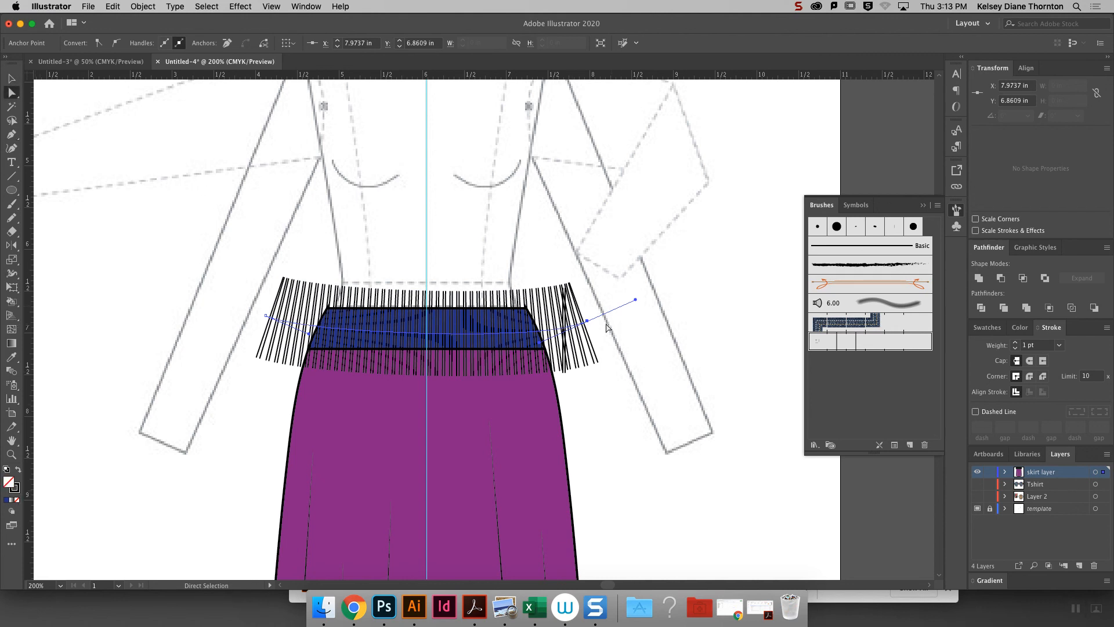
{"action": "left_click_drag", "start_coordinate": [587, 321], "coordinate": [587, 315]}
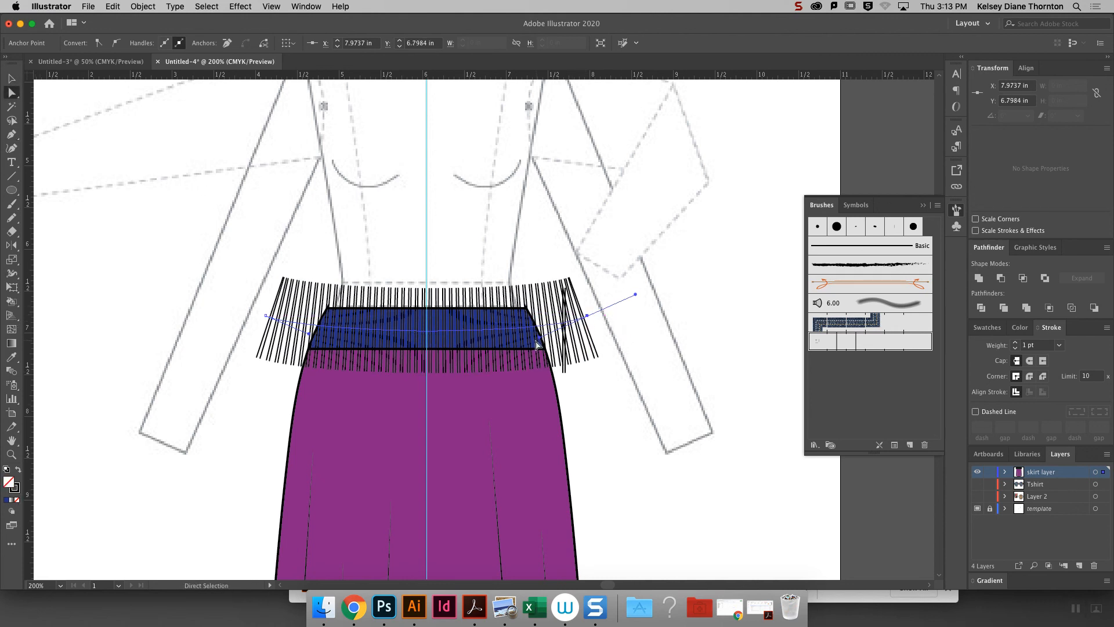
{"action": "left_click_drag", "start_coordinate": [540, 343], "coordinate": [521, 358]}
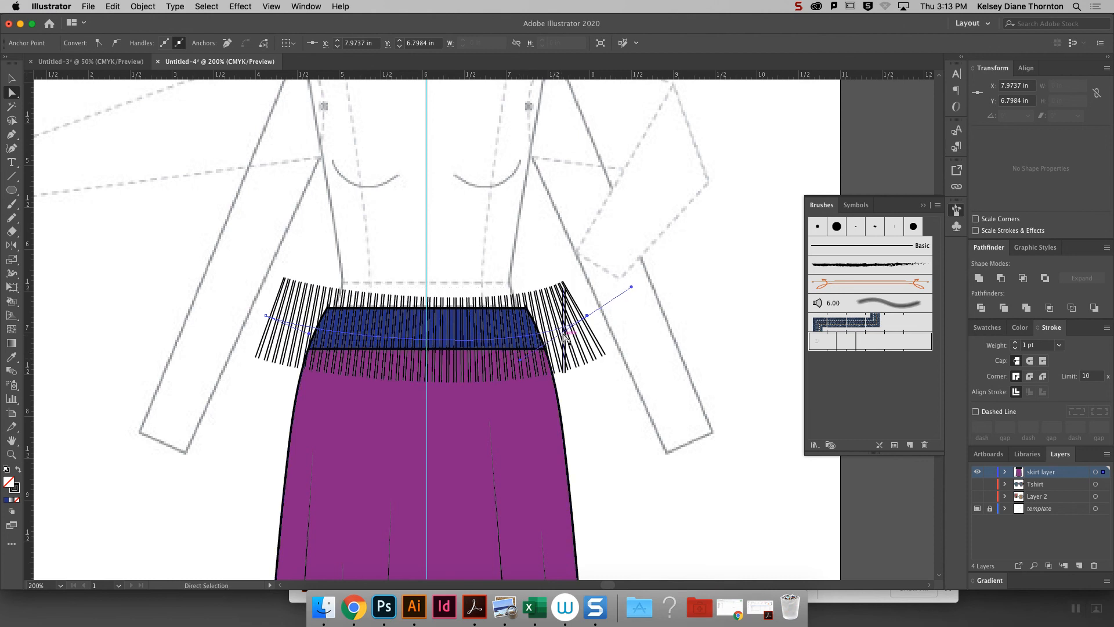
{"action": "mouse_move", "coordinate": [309, 336]}
{"action": "left_mouse_down"}
{"action": "mouse_move", "coordinate": [310, 350]}
{"action": "mouse_move", "coordinate": [290, 361]}
{"action": "left_mouse_up"}
{"action": "left_click_drag", "start_coordinate": [268, 321], "coordinate": [250, 257]}
{"action": "left_click_drag", "start_coordinate": [299, 347], "coordinate": [313, 364]}
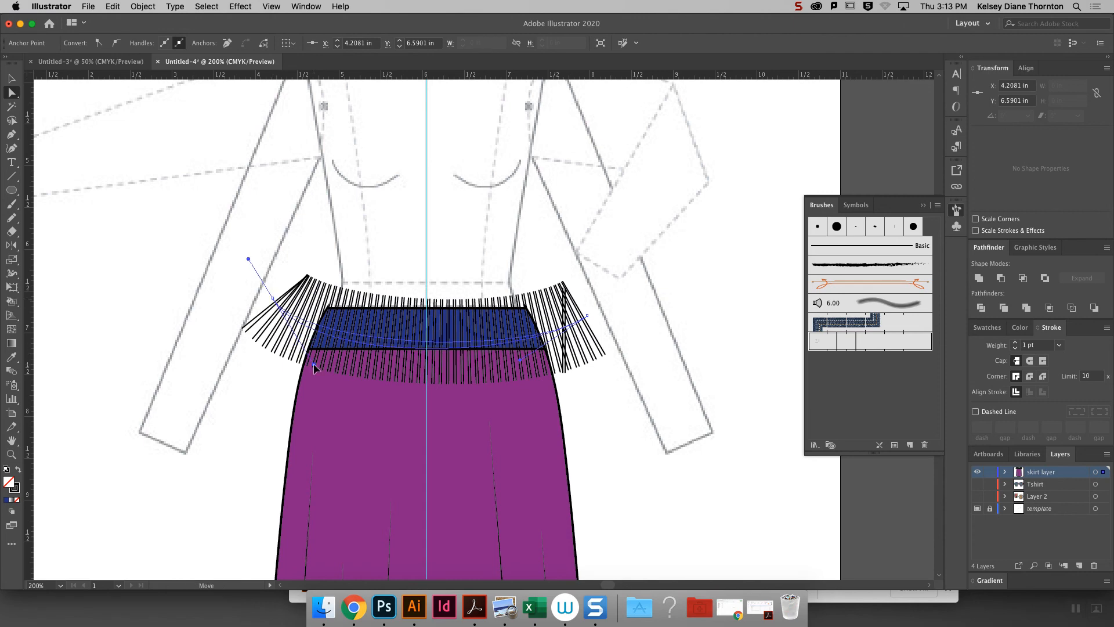
{"action": "left_click_drag", "start_coordinate": [584, 317], "coordinate": [582, 304]}
{"action": "key", "text": "super+z"}
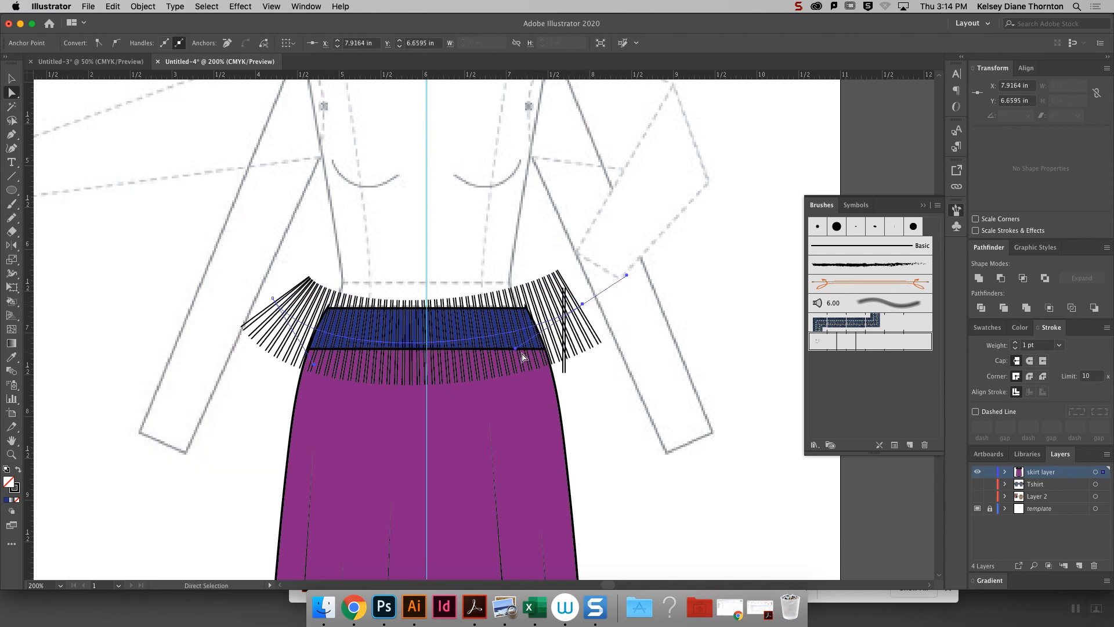
{"action": "left_click_drag", "start_coordinate": [517, 349], "coordinate": [526, 366]}
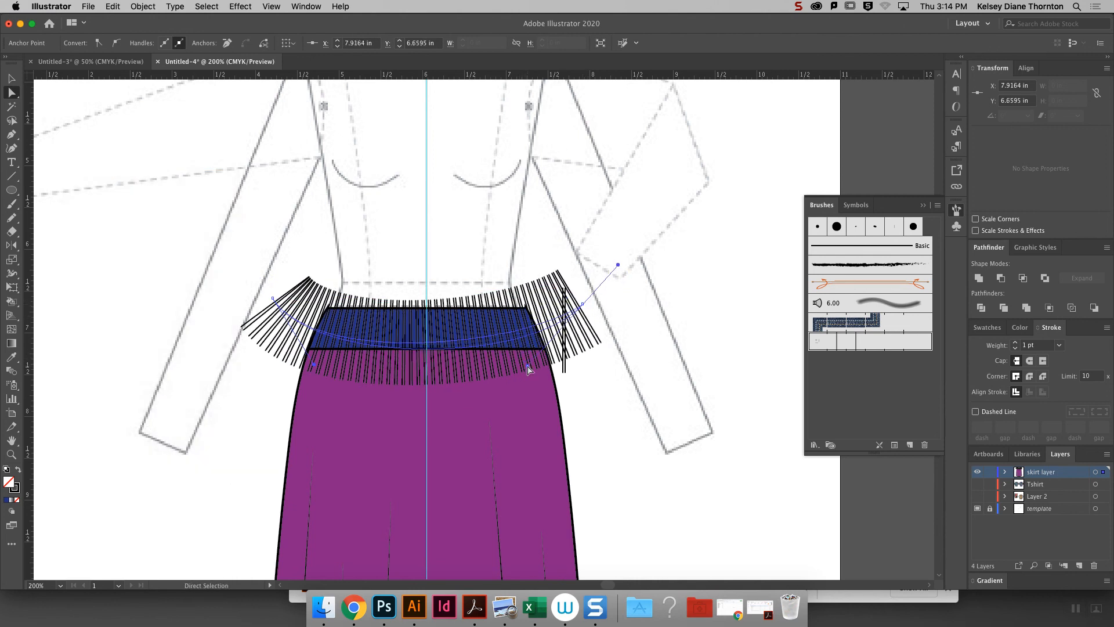
{"action": "left_click", "coordinate": [623, 381]}
- Duplicate the blue waistband shape above the brushed ribbing
{"action": "key", "text": "v"}
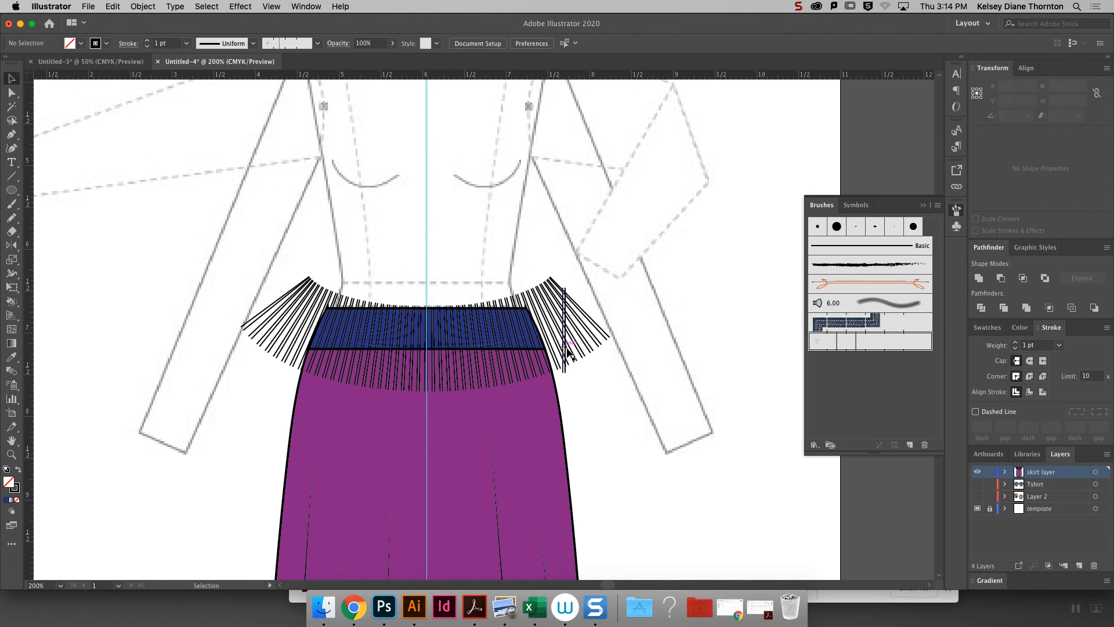
{"action": "left_click", "coordinate": [512, 336]}
{"action": "left_click", "coordinate": [499, 313]}
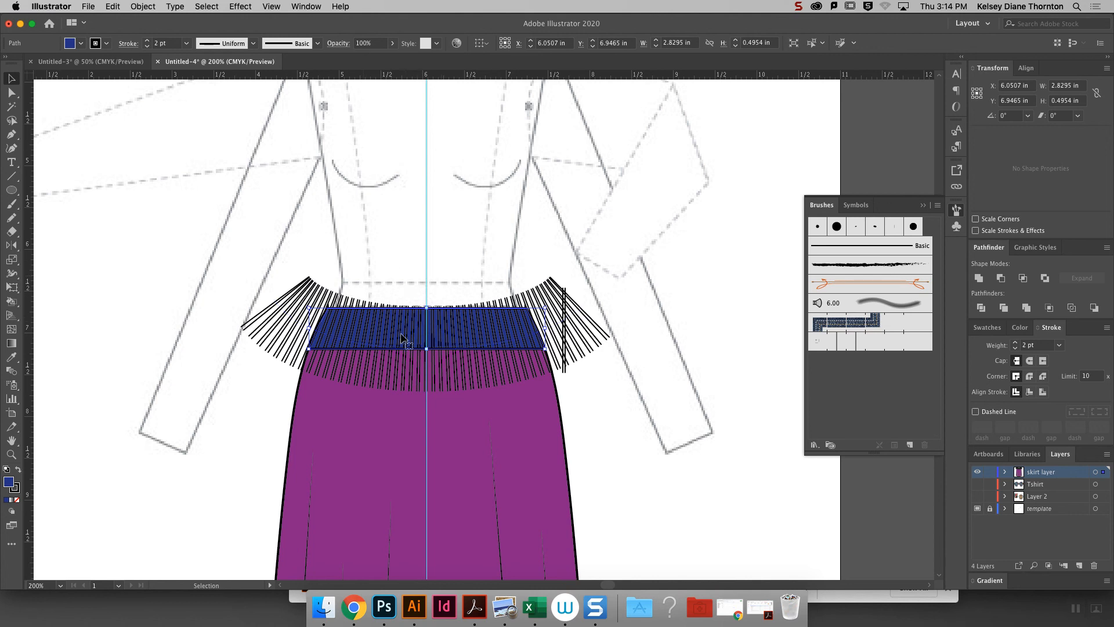
{"action": "key", "text": "a"}
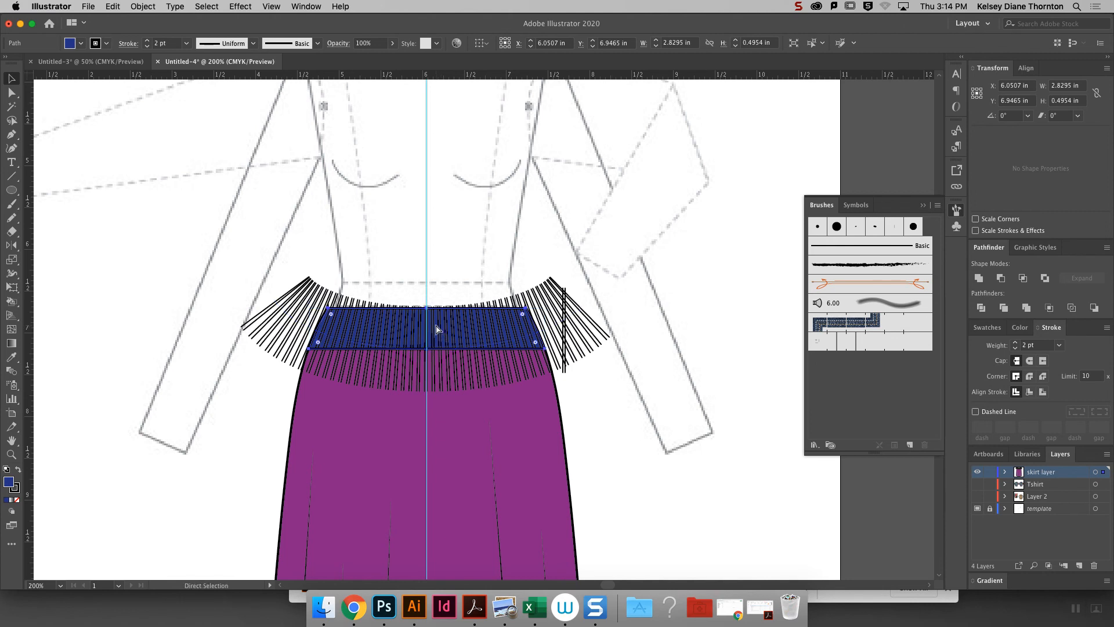
{"action": "key", "text": "super+v"}
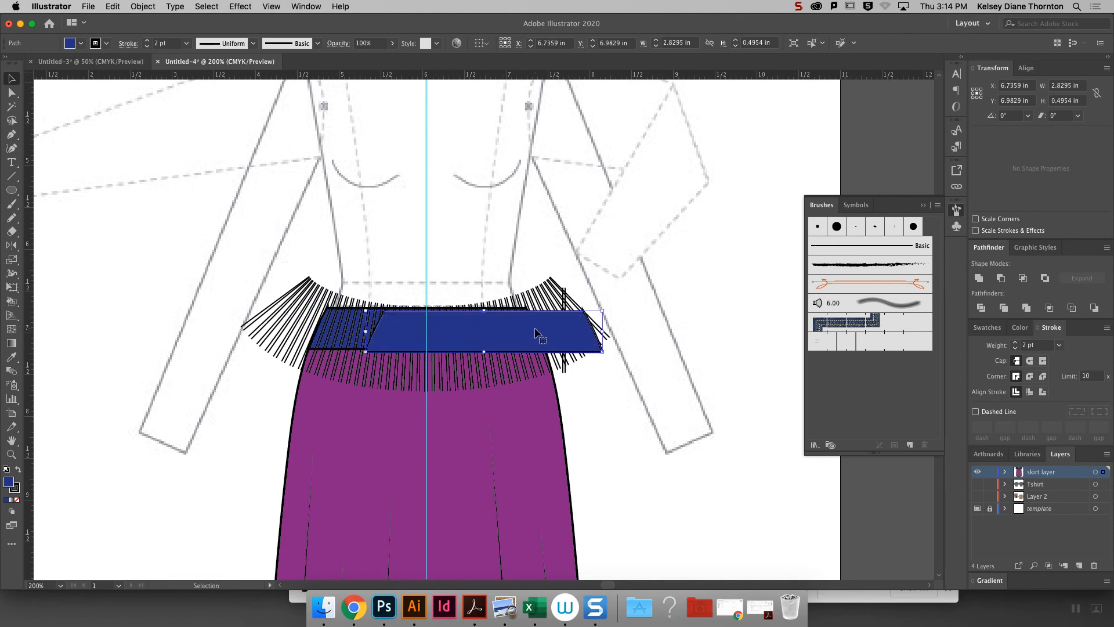
- Give the waistband copy no fill and a green stroke, and align it exactly over the original waistband
{"action": "left_click", "coordinate": [1035, 247]}
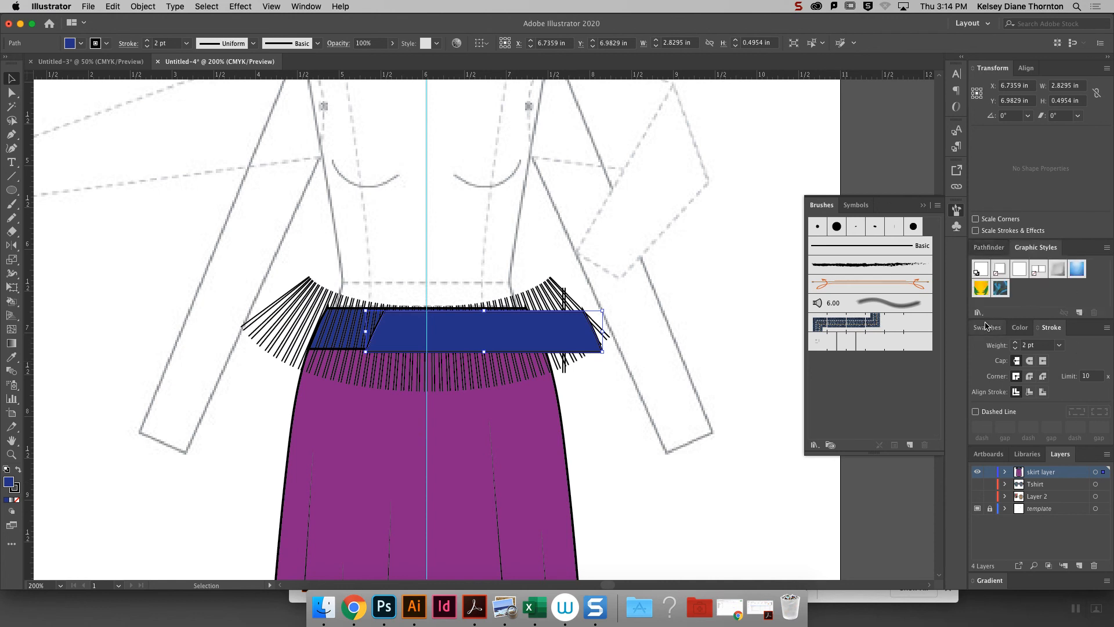
{"action": "left_click", "coordinate": [986, 328]}
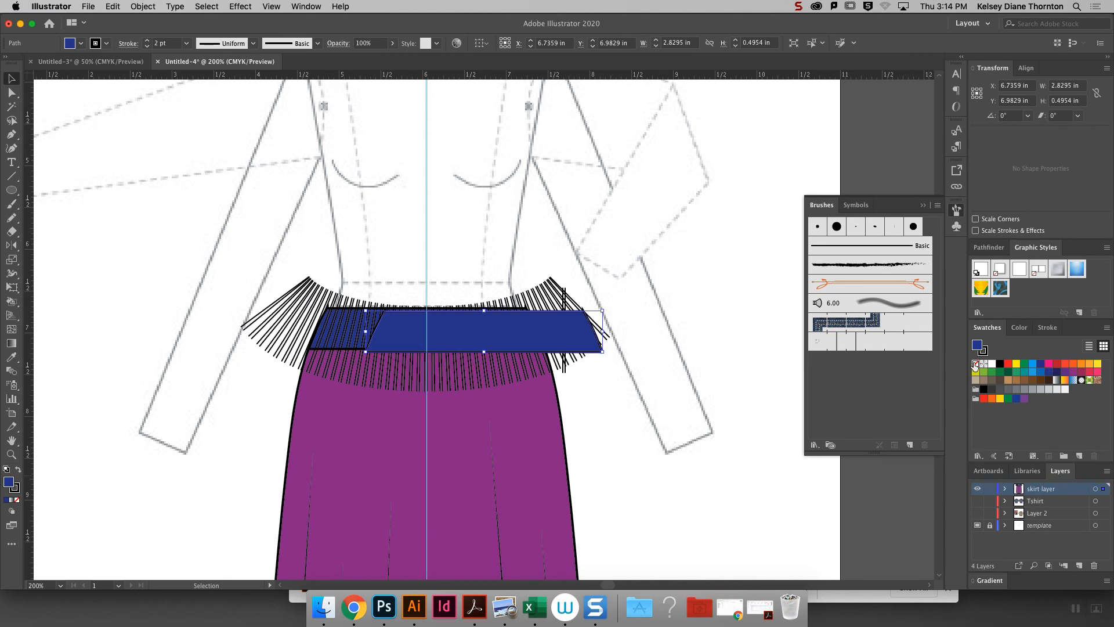
{"action": "left_click", "coordinate": [975, 363]}
{"action": "left_click", "coordinate": [985, 352]}
{"action": "left_click", "coordinate": [1018, 372]}
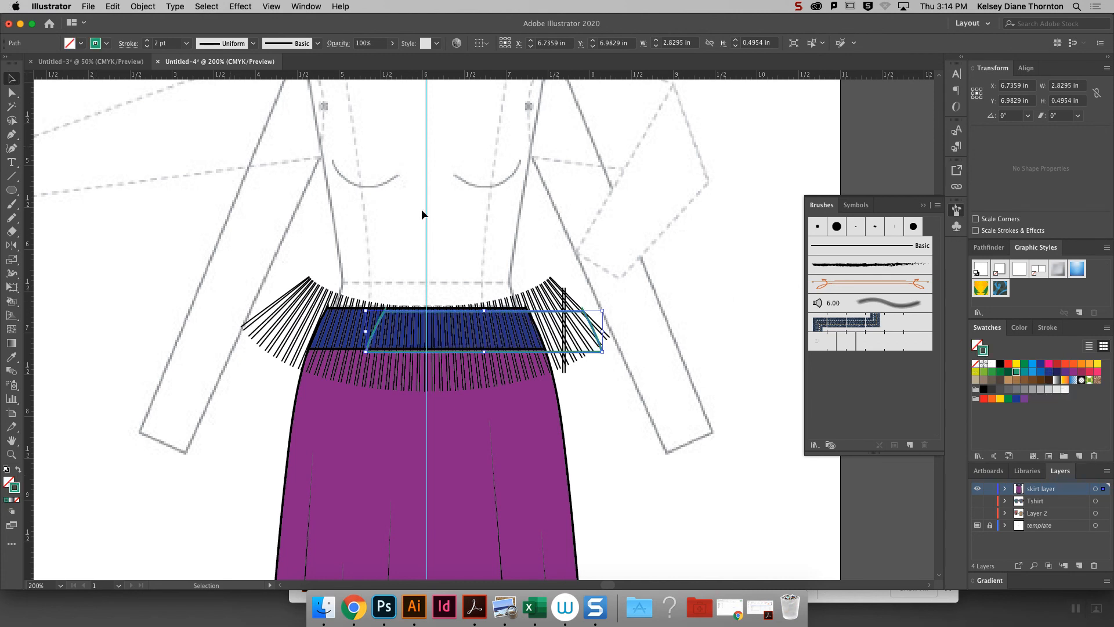
{"action": "left_click_drag", "start_coordinate": [547, 315], "coordinate": [488, 311]}
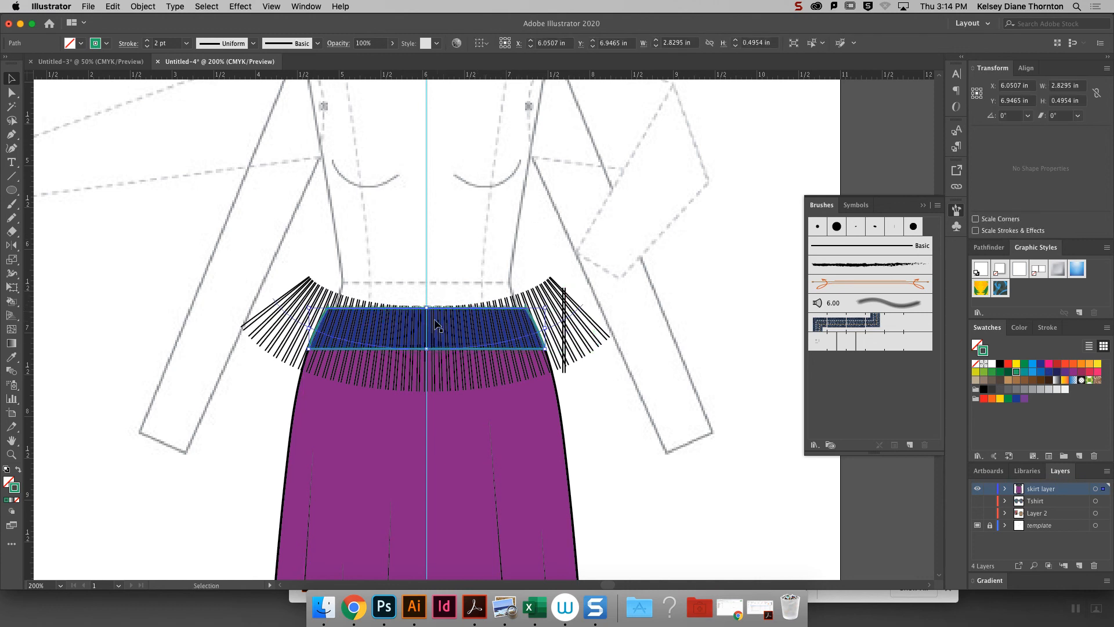
- Bring the green-outlined waistband copy to the front of the stacking order
{"action": "left_click", "coordinate": [557, 330]}
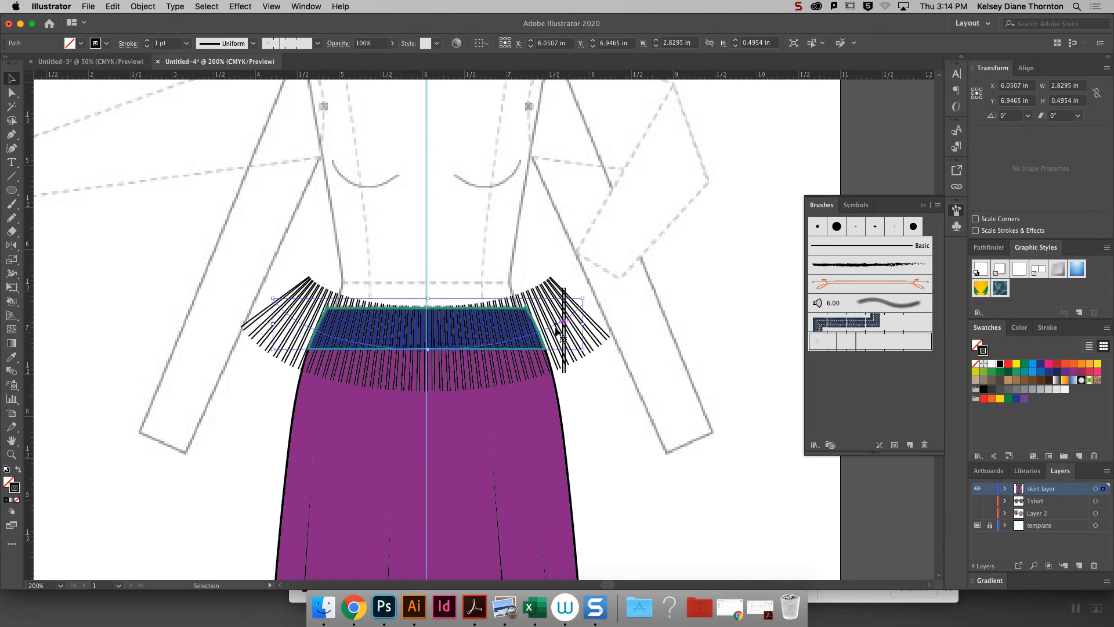
{"action": "left_click", "coordinate": [507, 307], "text": "shift"}
{"action": "left_click", "coordinate": [482, 308], "text": "shift"}
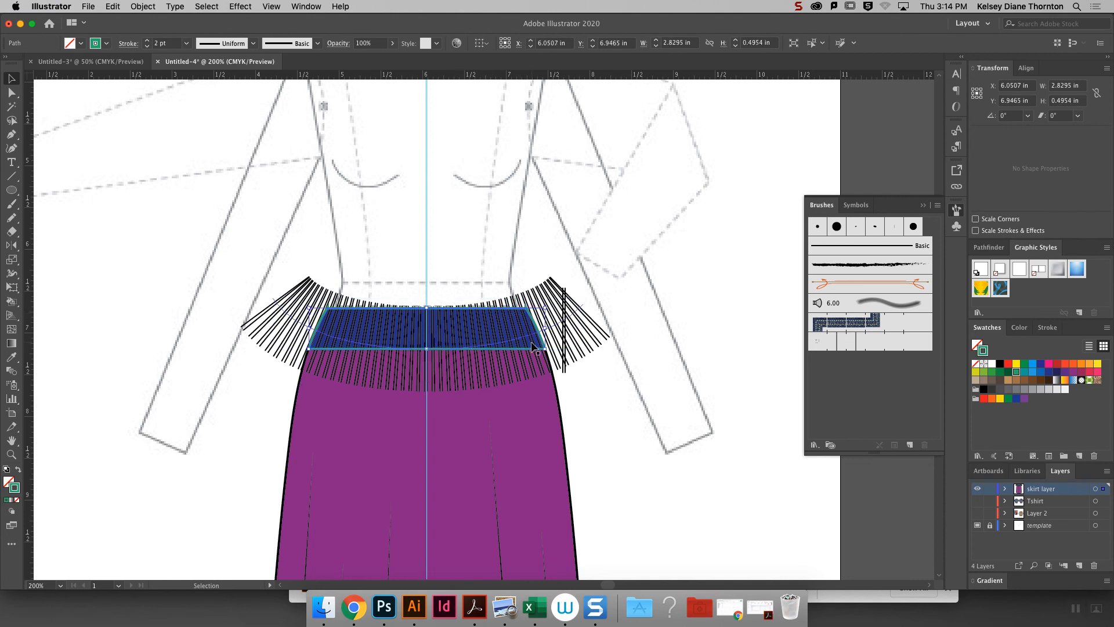
{"action": "right_click", "coordinate": [471, 351]}
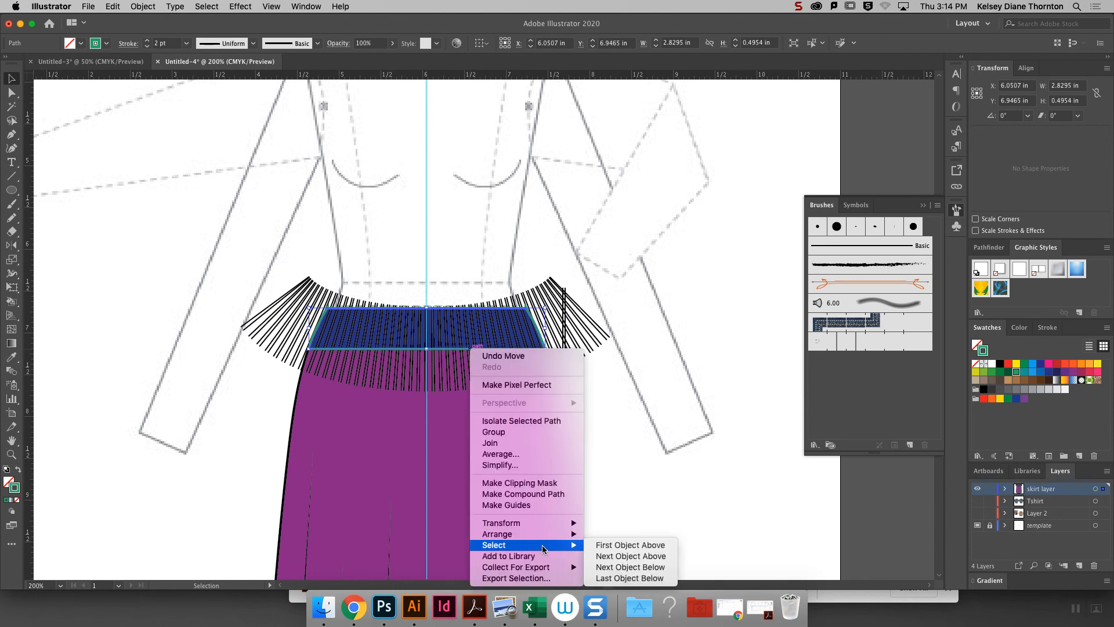
{"action": "mouse_move", "coordinate": [570, 535]}
{"action": "left_click", "coordinate": [622, 538]}
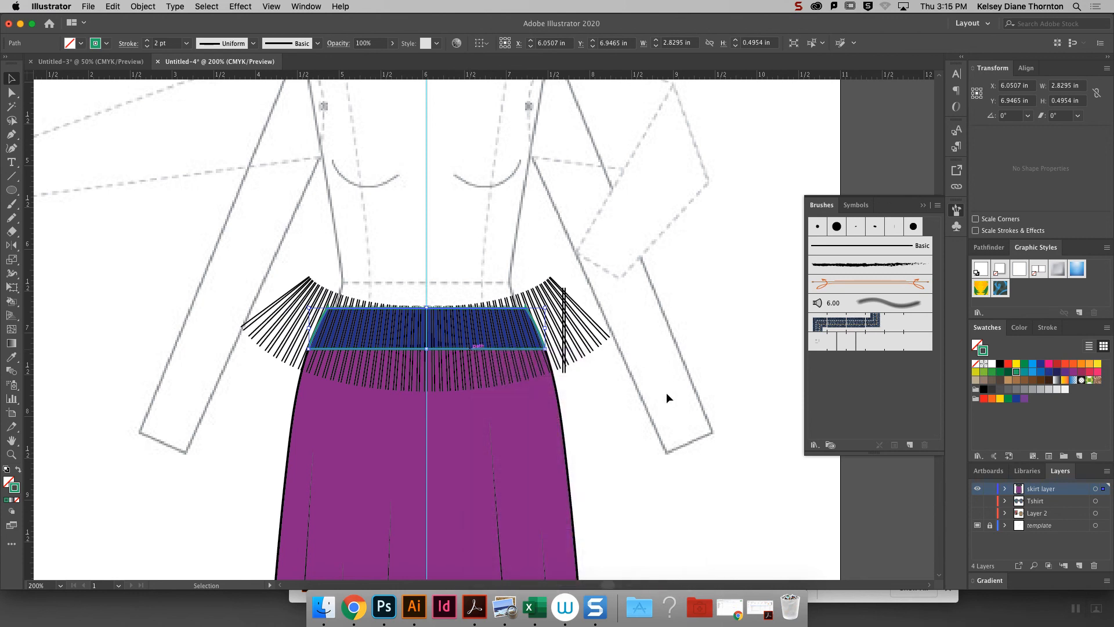
- Clip the brushed ribbing to the waistband by making a clipping mask from the green outline and the brushed curve
{"action": "left_click", "coordinate": [289, 320], "text": "shift"}
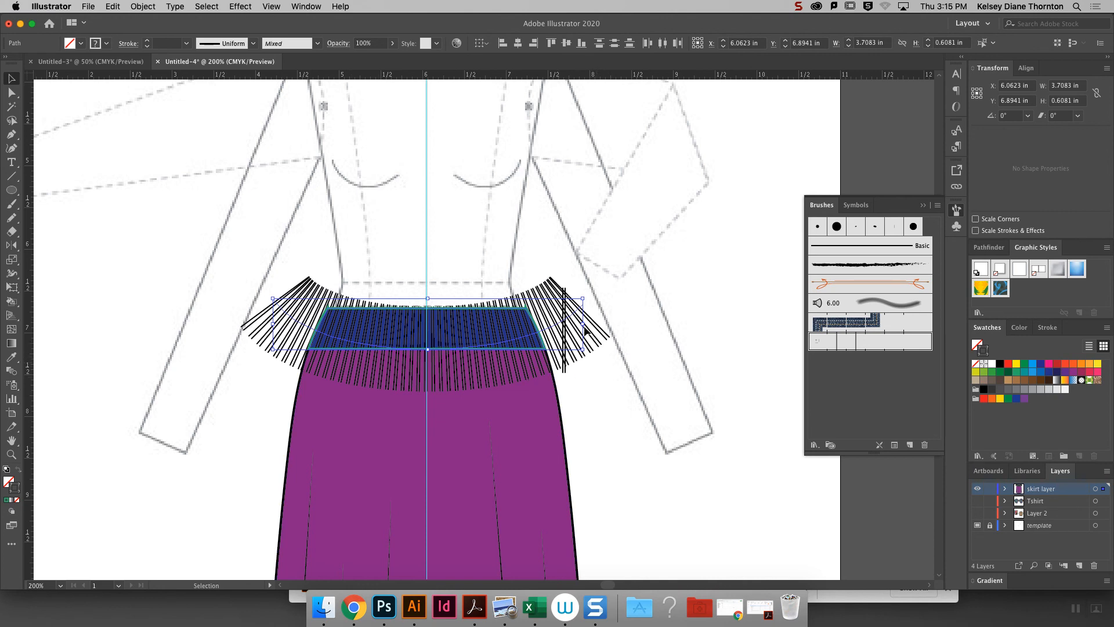
{"action": "left_click", "coordinate": [143, 6]}
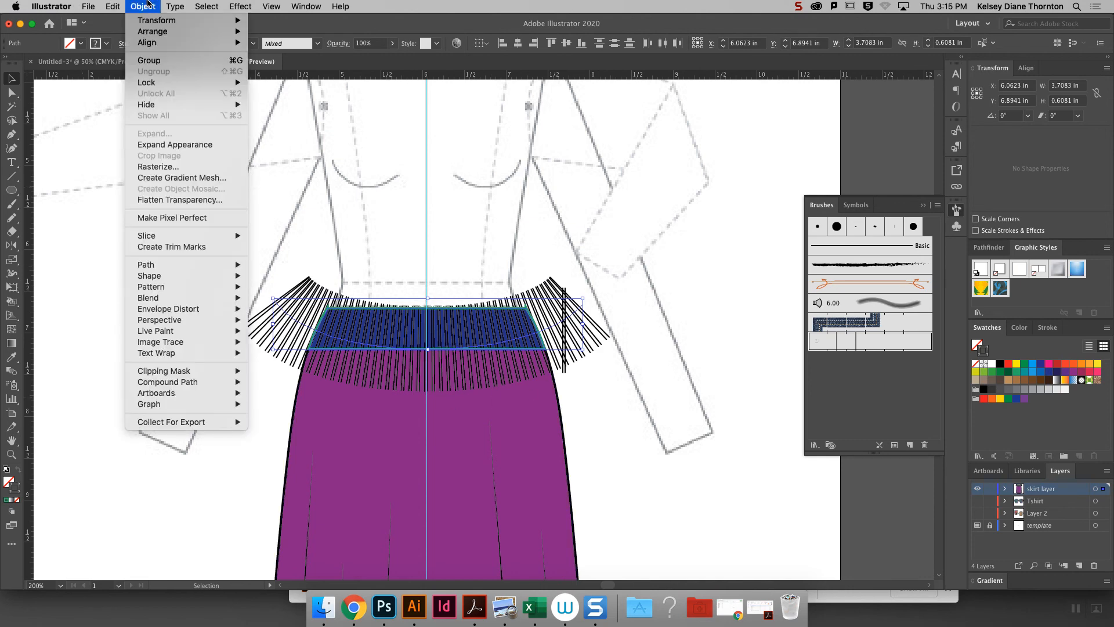
{"action": "mouse_move", "coordinate": [207, 373]}
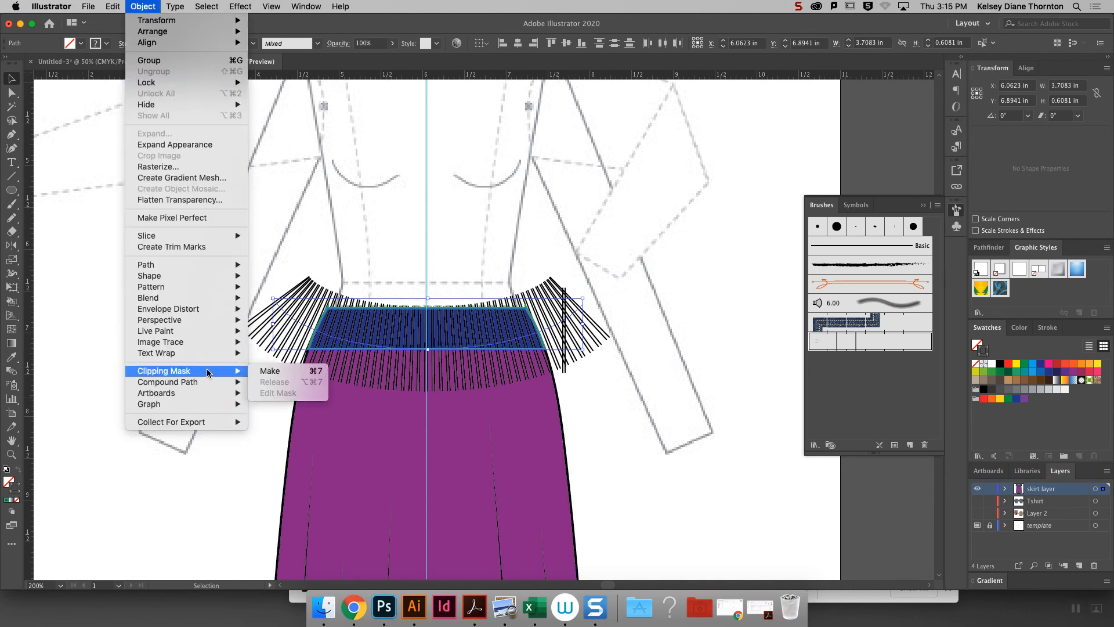
{"action": "left_click", "coordinate": [273, 371]}
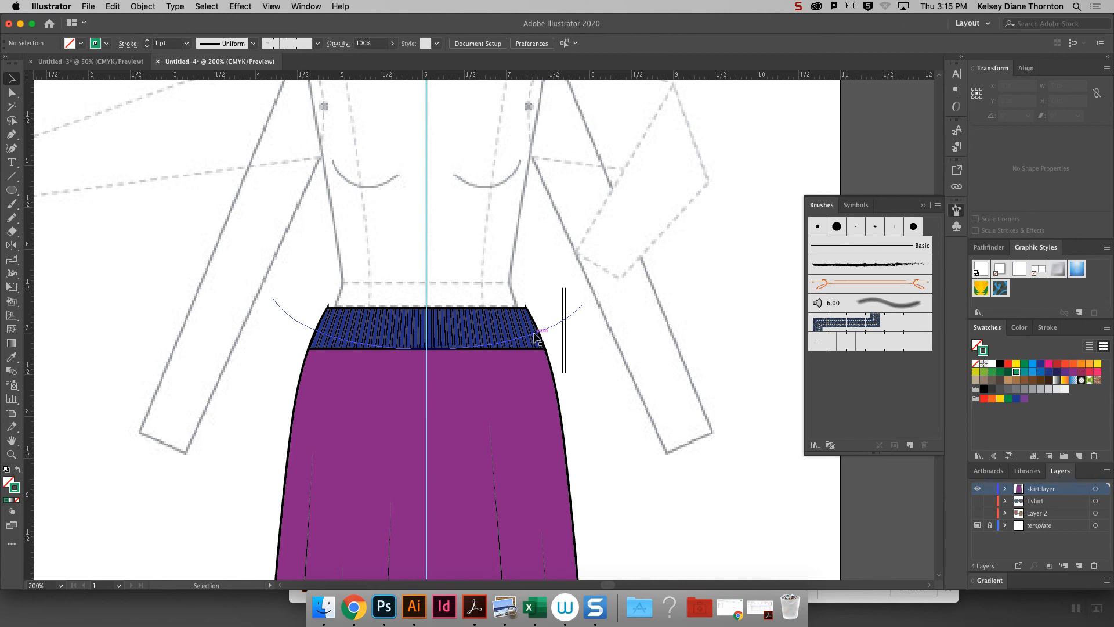
- Try moving the clipped ribbing up off the waistband, and undo the move
{"action": "left_click_drag", "start_coordinate": [482, 338], "coordinate": [485, 249]}
{"action": "left_click", "coordinate": [627, 212]}
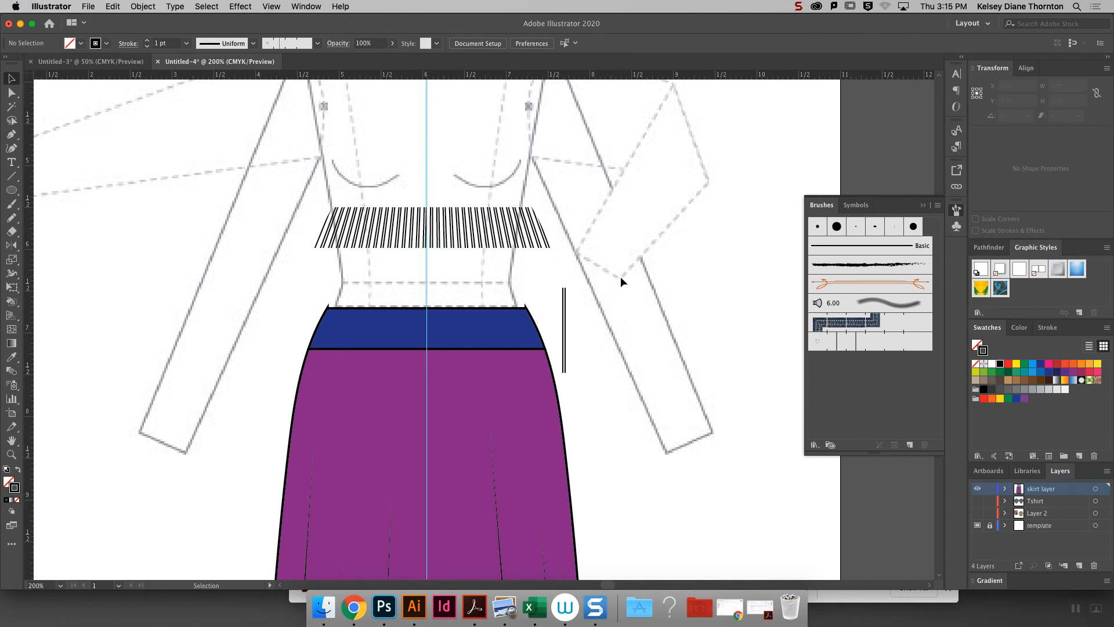
{"action": "key", "text": "super+z"}
{"action": "key", "text": "super+z"}
{"action": "left_click", "coordinate": [593, 339]}
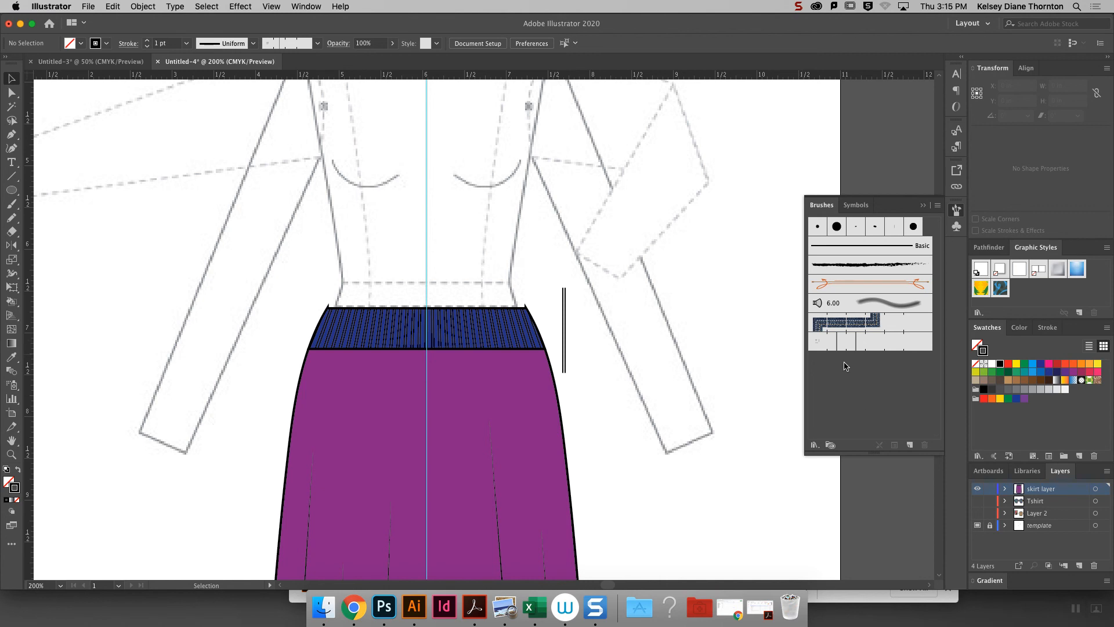
- Delete the loose pair of vertical lines beside the waistband that served as the brush source
{"action": "left_click", "coordinate": [563, 308]}
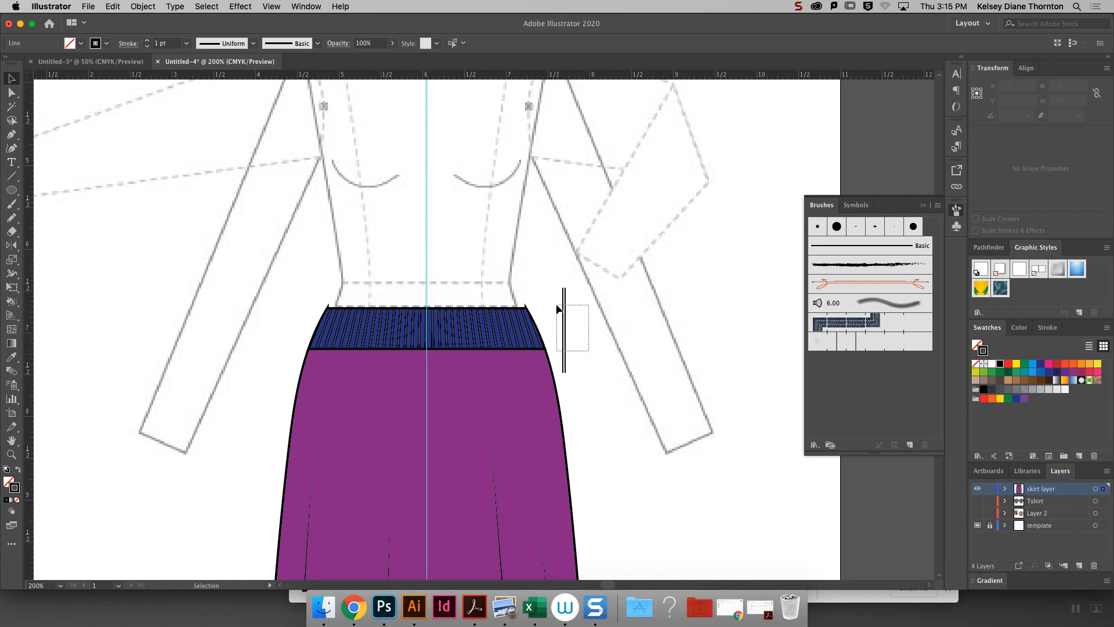
{"action": "key", "text": "Delete"}
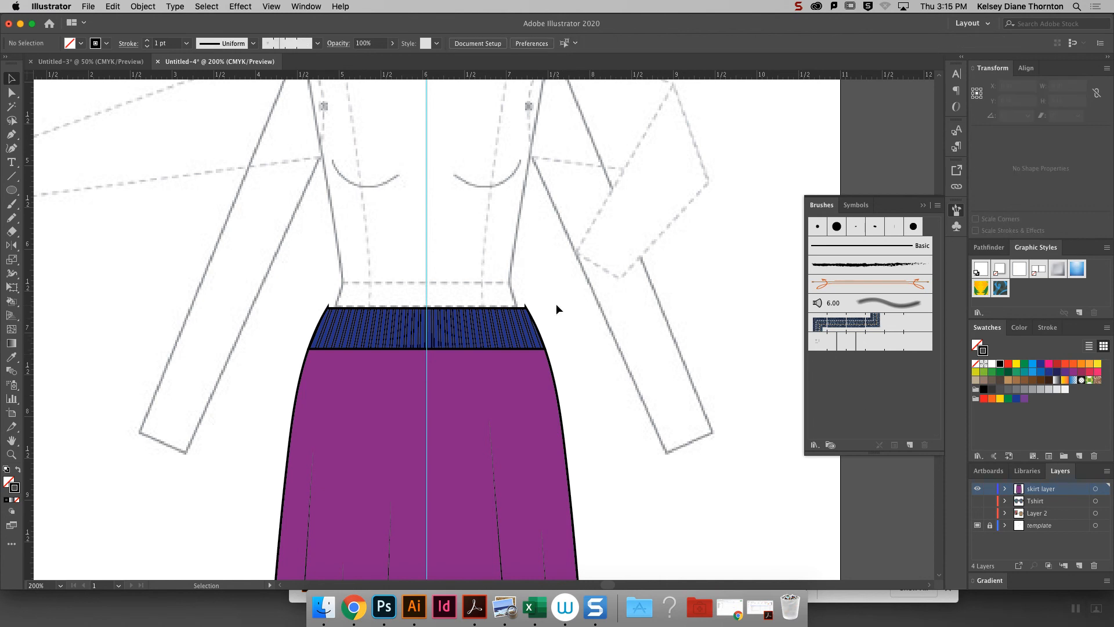
{"action": "key", "text": "super+minus"}
{"action": "key", "text": "super+minus"}
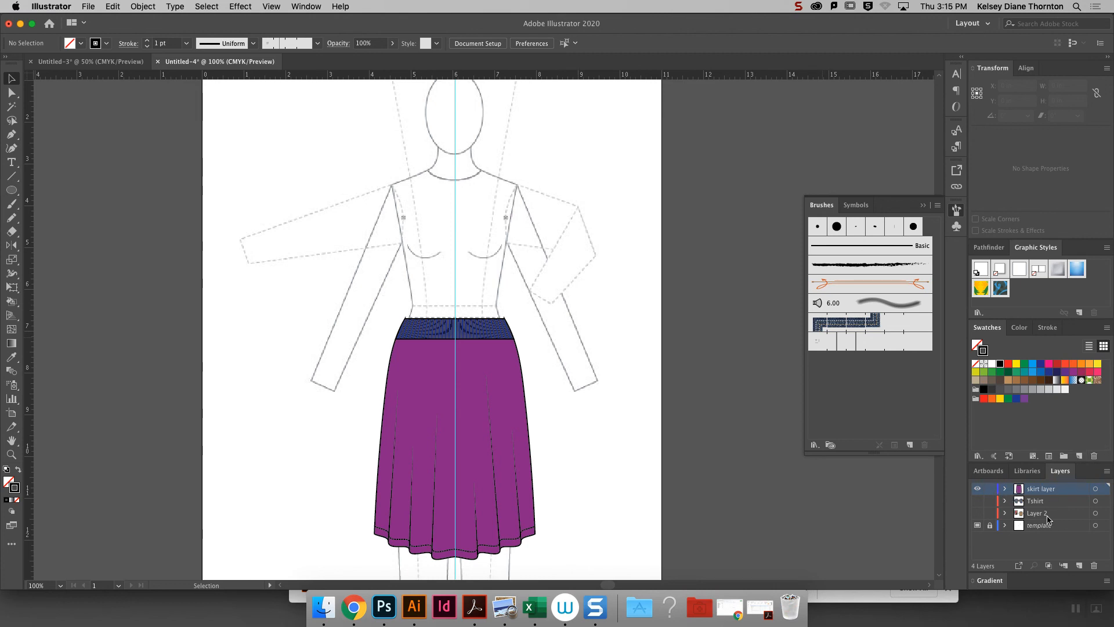
- Add a new layer above the skirt layer, and lock and hide the skirt layer
{"action": "left_click", "coordinate": [1079, 565]}
{"action": "left_click", "coordinate": [990, 501]}
{"action": "left_click", "coordinate": [978, 500]}
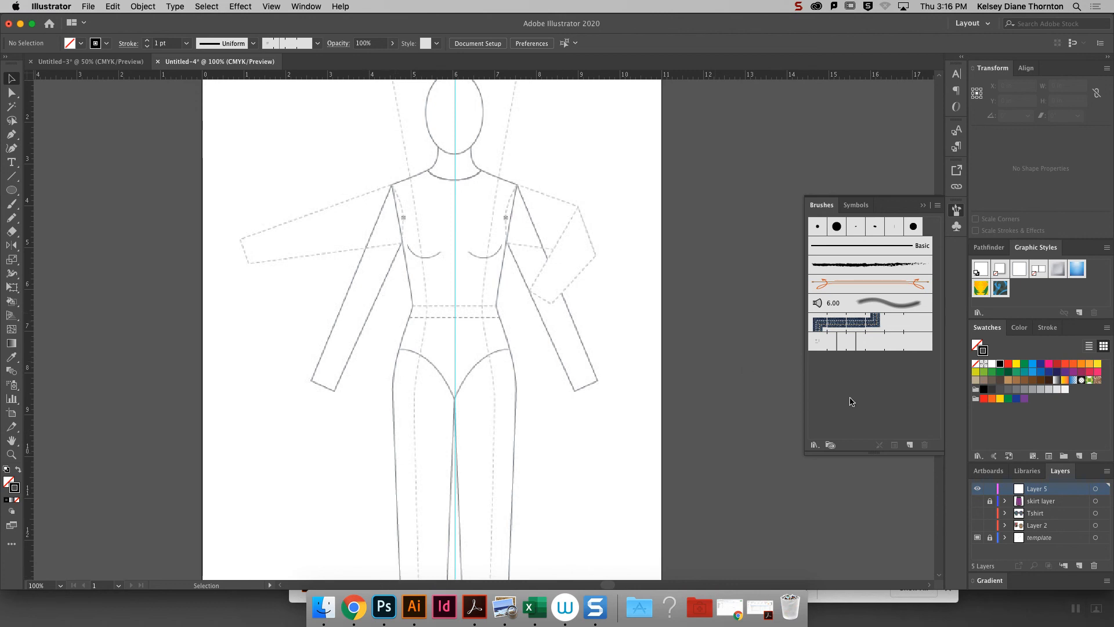
{"action": "left_click", "coordinate": [928, 204]}
- Draw a closed half-shorts outline over the template's leg left of the center guide with the Pen tool, about 1.55 by 4.82 in
{"action": "scroll", "coordinate": [936, 319], "scroll_direction": "down", "scroll_amount": 5}
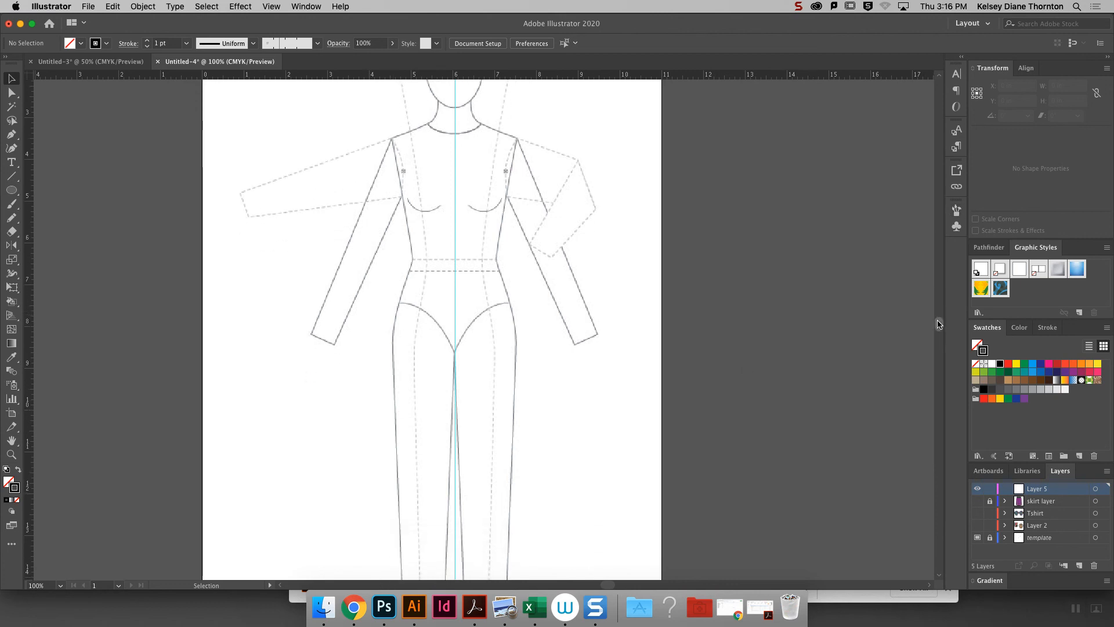
{"action": "left_click", "coordinate": [12, 134]}
{"action": "left_click", "coordinate": [455, 230]}
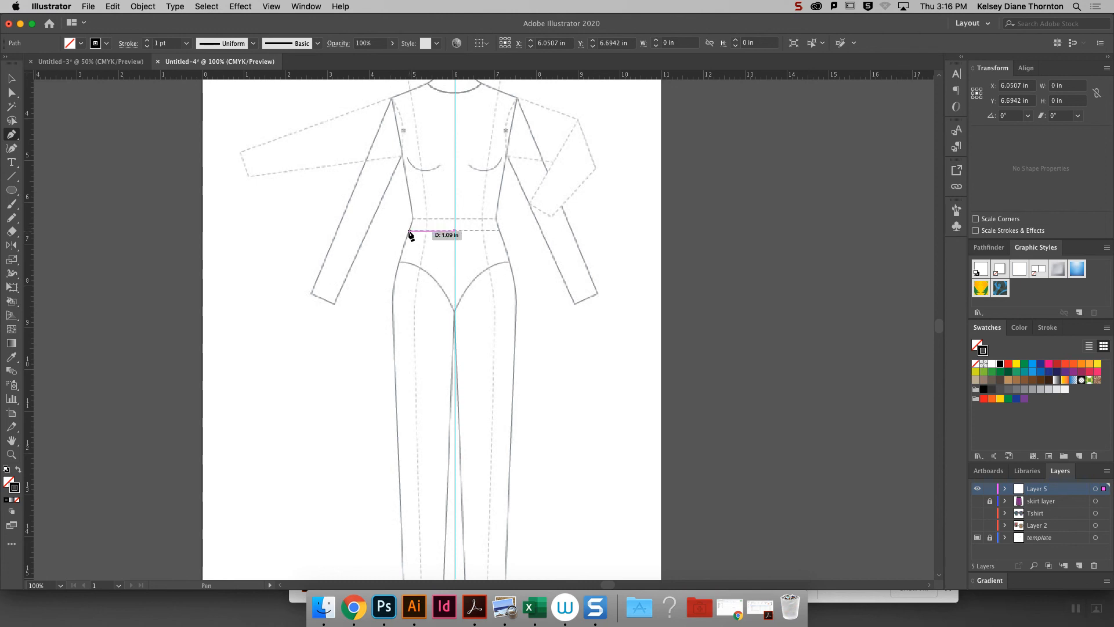
{"action": "left_click_drag", "start_coordinate": [409, 231], "coordinate": [392, 252]}
{"action": "left_click_drag", "start_coordinate": [388, 327], "coordinate": [388, 318]}
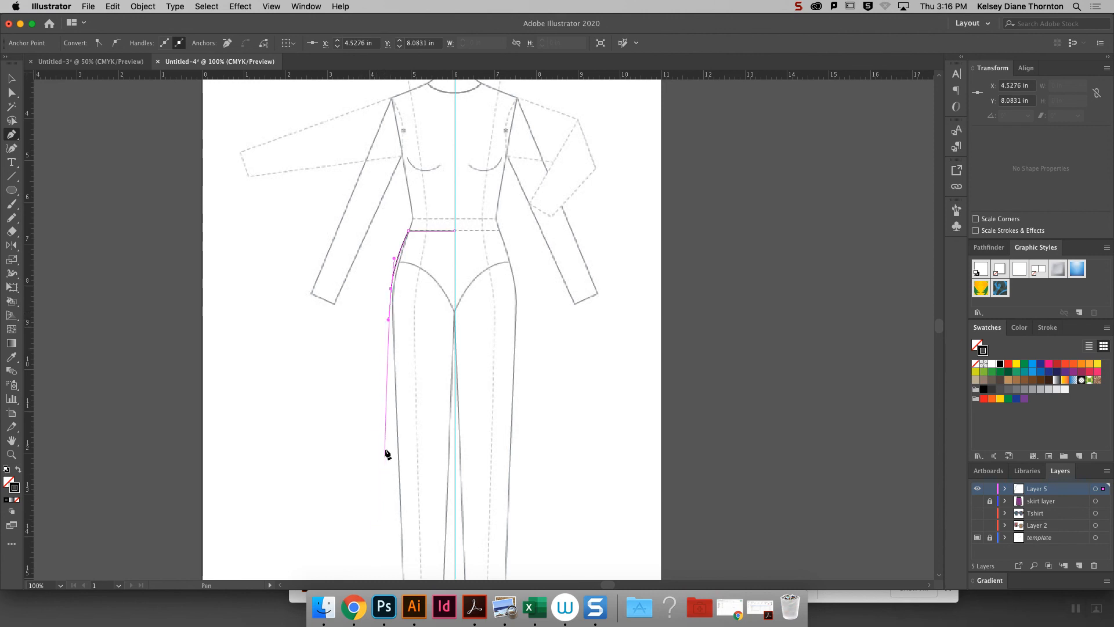
{"action": "left_click", "coordinate": [391, 432]}
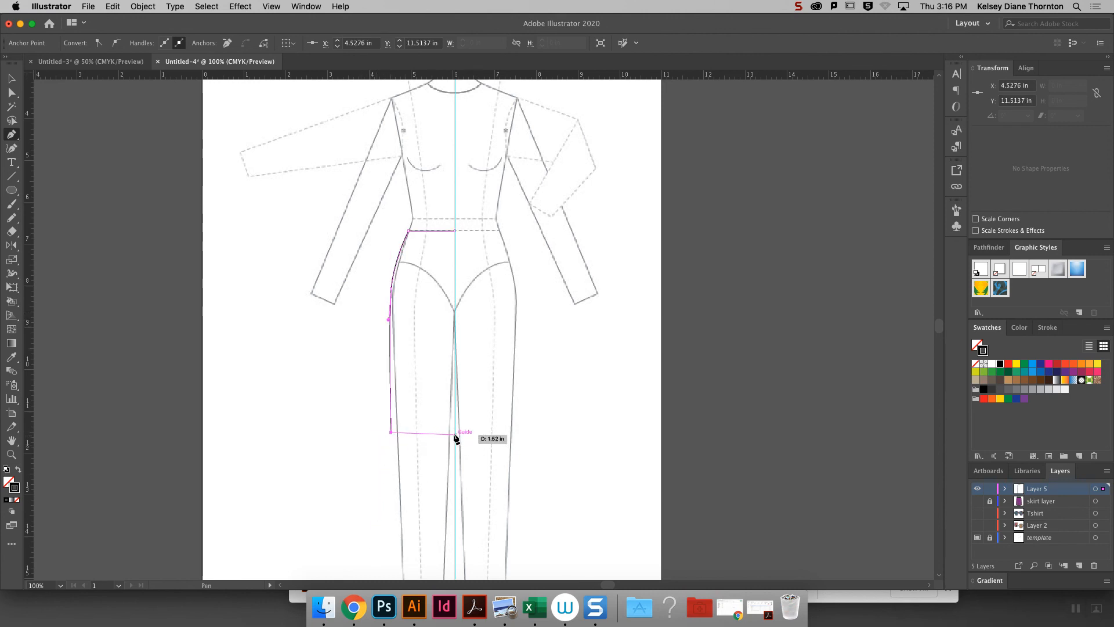
{"action": "left_click", "coordinate": [452, 433]}
{"action": "left_click", "coordinate": [455, 316]}
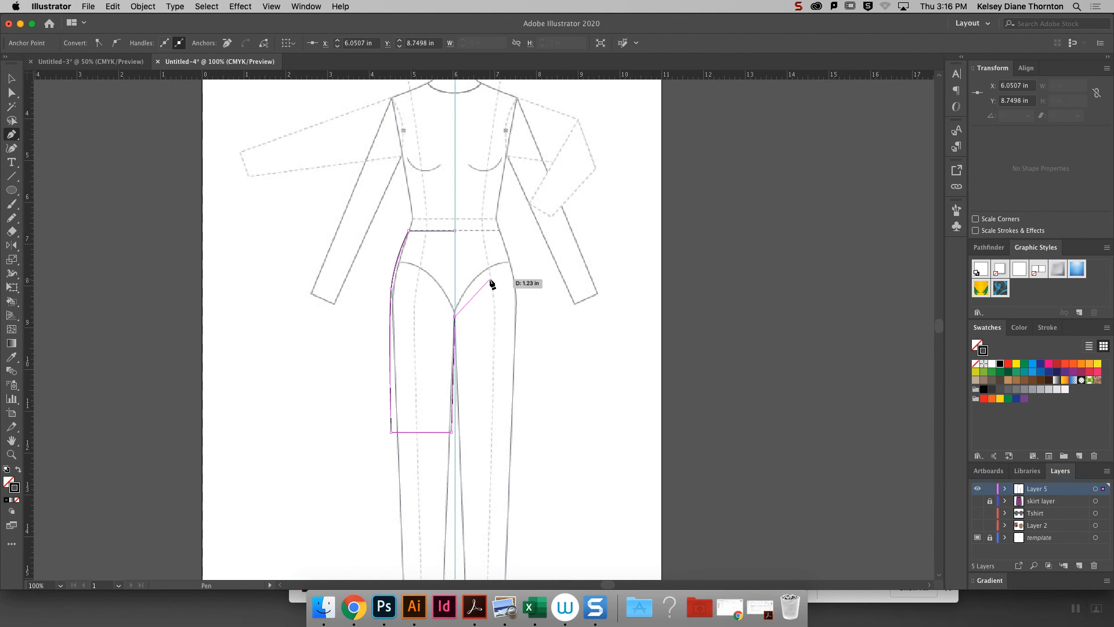
{"action": "left_click", "coordinate": [455, 231]}
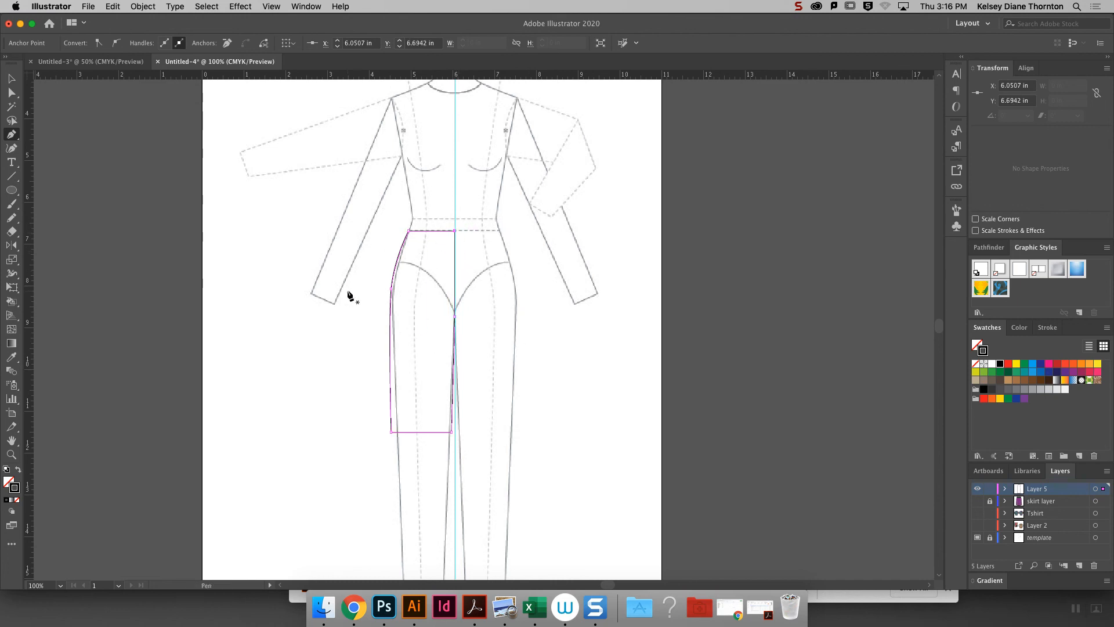
{"action": "left_click", "coordinate": [12, 80]}
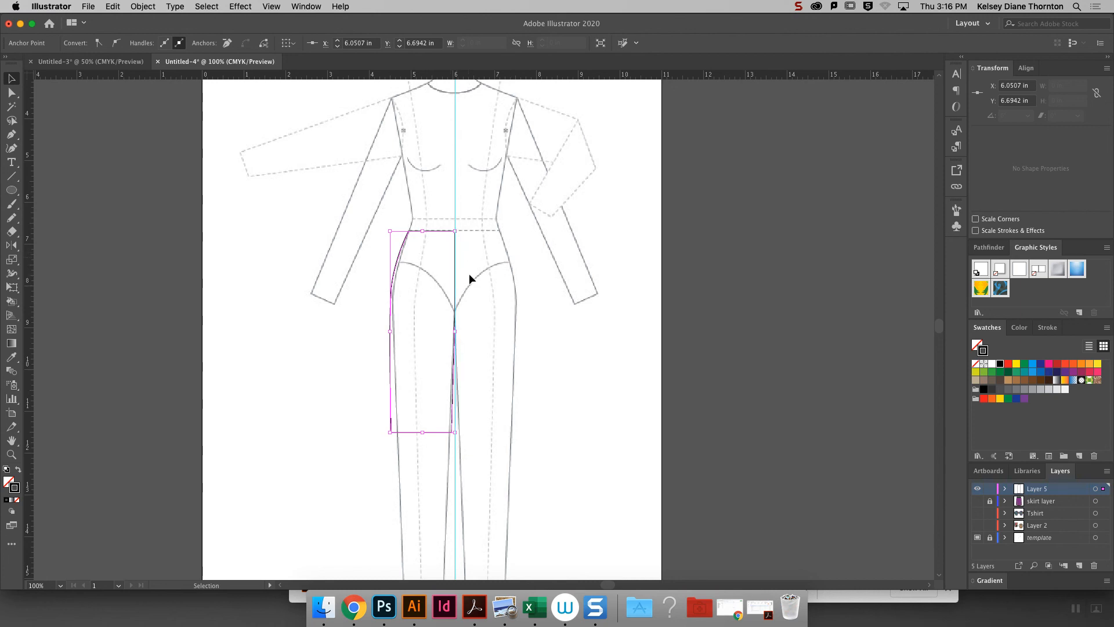
{"action": "left_click", "coordinate": [573, 304]}
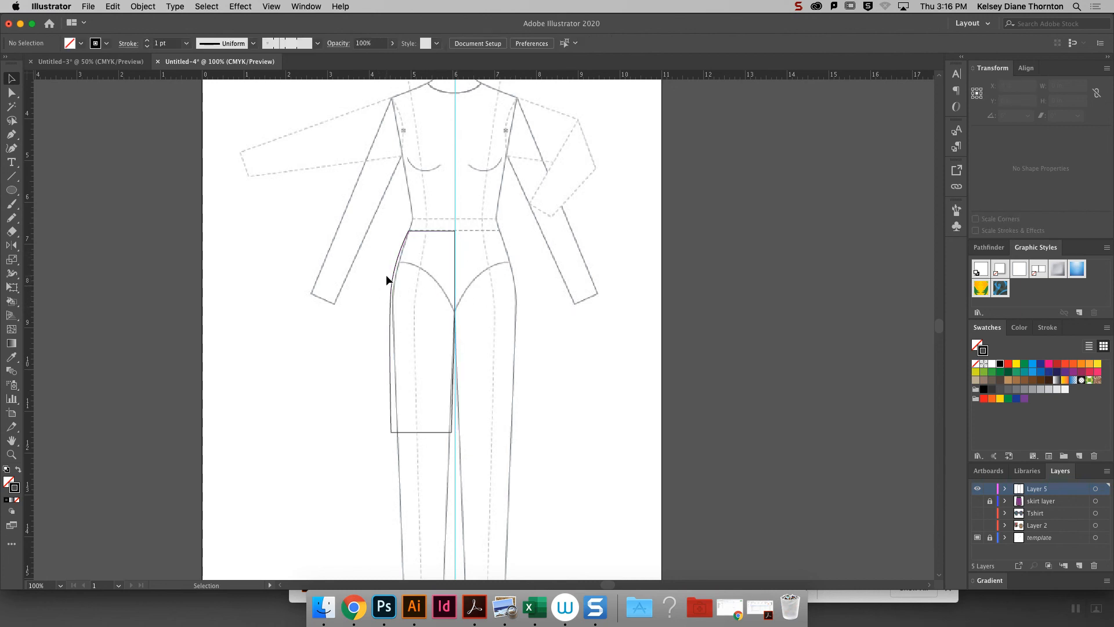
- Set the half-shorts outline's stroke weight to 2 pt
{"action": "left_click", "coordinate": [393, 280]}
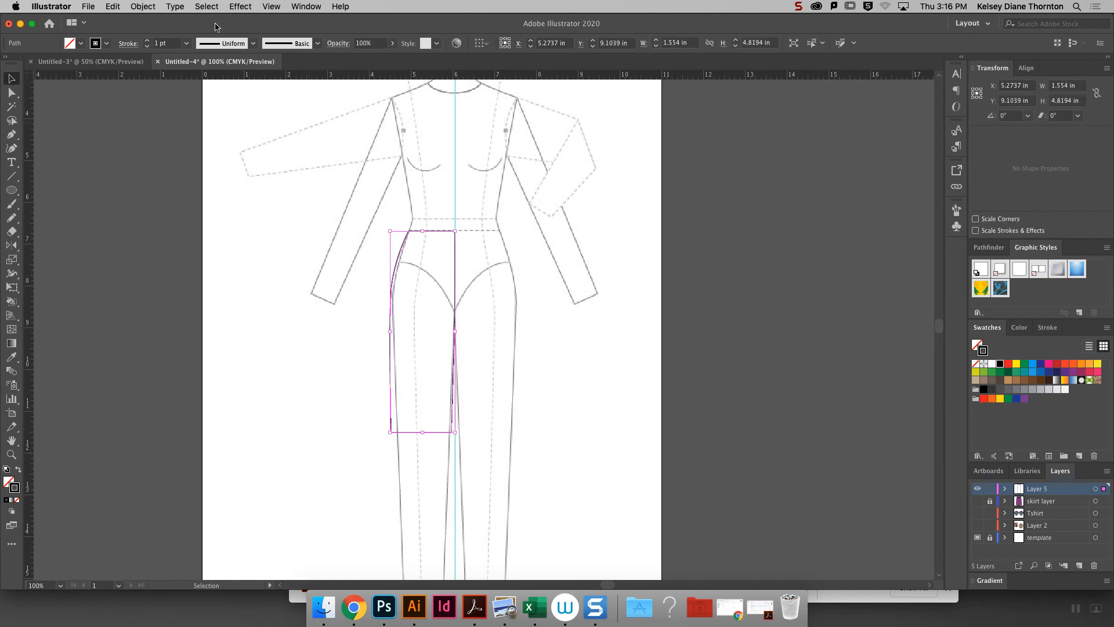
{"action": "left_click", "coordinate": [147, 40]}
{"action": "left_click", "coordinate": [539, 304]}
- Reflect a copy of the half-shorts outline vertically across the center guide to form the opposite leg
{"action": "left_click", "coordinate": [391, 326]}
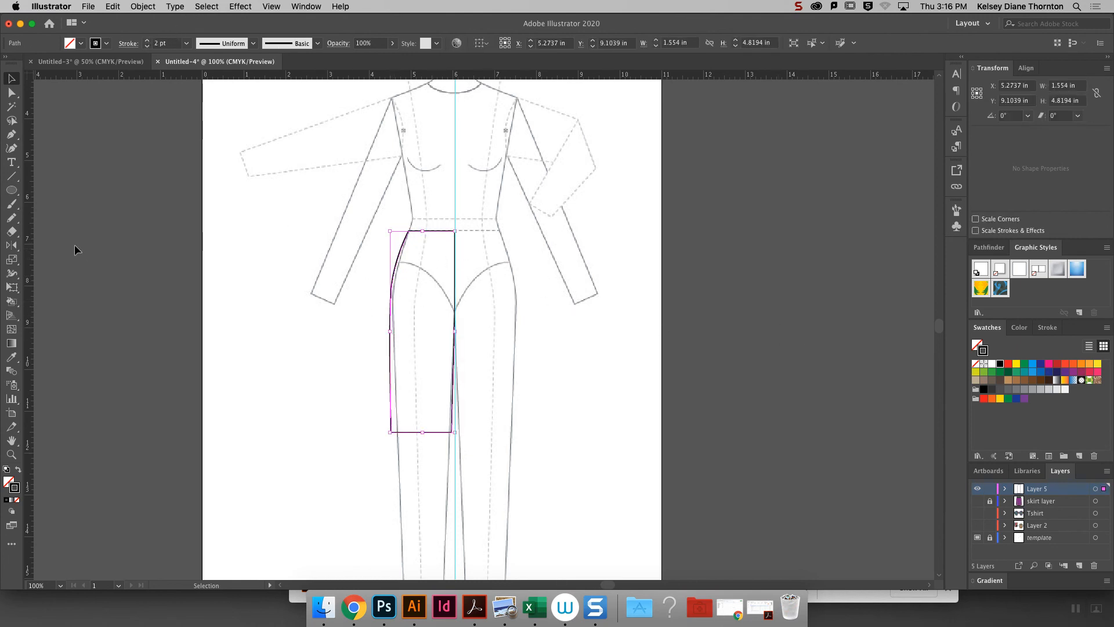
{"action": "left_click", "coordinate": [11, 245]}
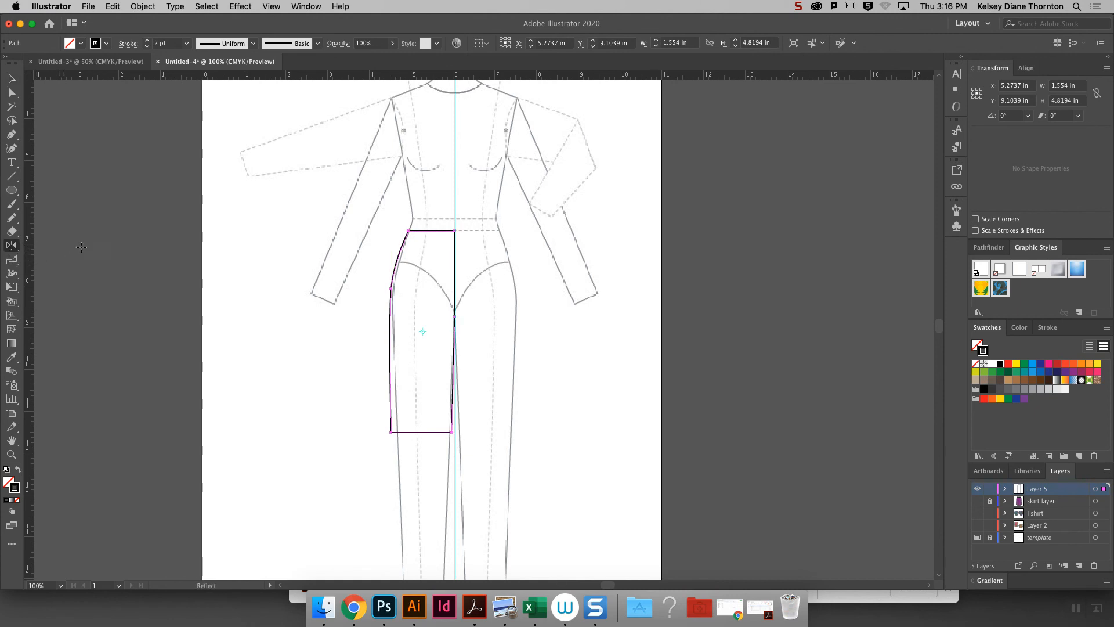
{"action": "left_click", "coordinate": [455, 118], "text": "alt"}
{"action": "left_click", "coordinate": [705, 356]}
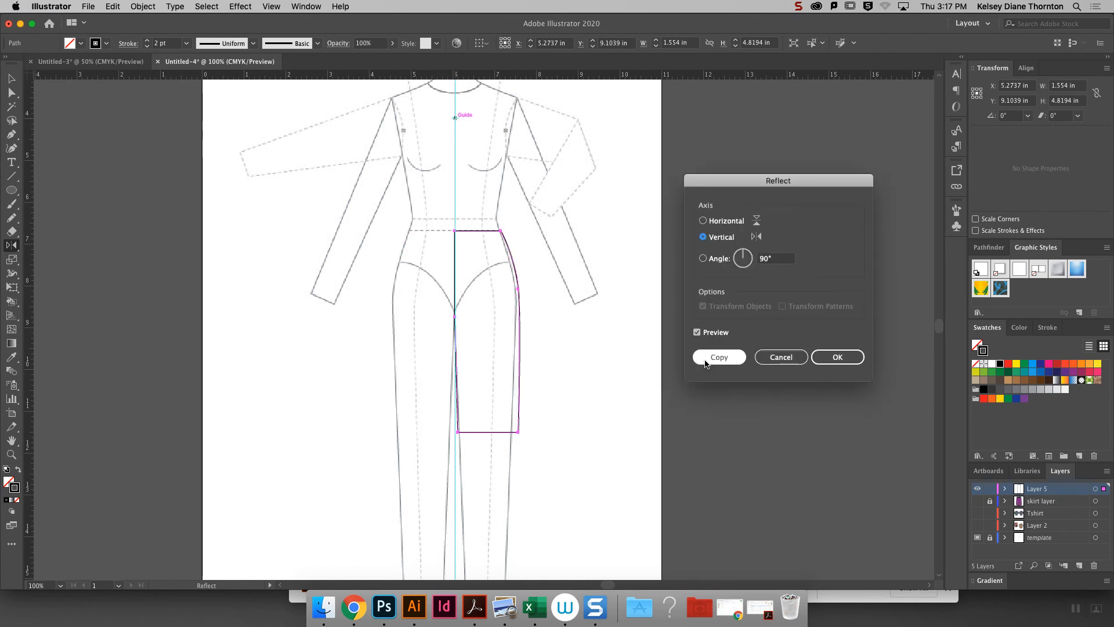
{"action": "left_click", "coordinate": [11, 78]}
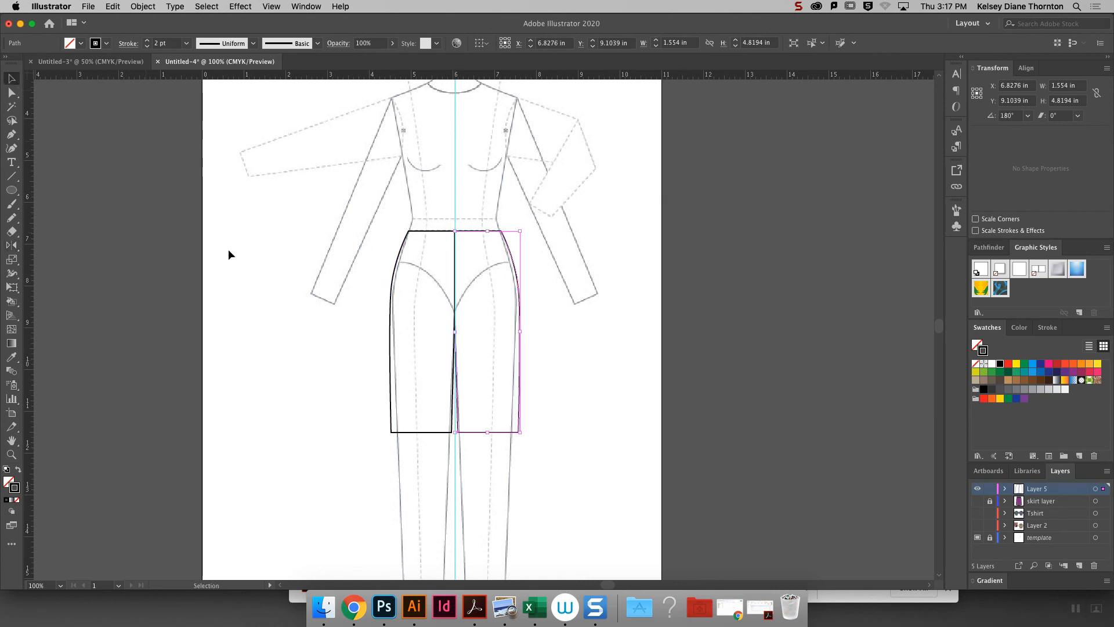
- Fill both shorts halves with dark green, keeping their black strokes
{"action": "left_click", "coordinate": [389, 378], "text": "shift"}
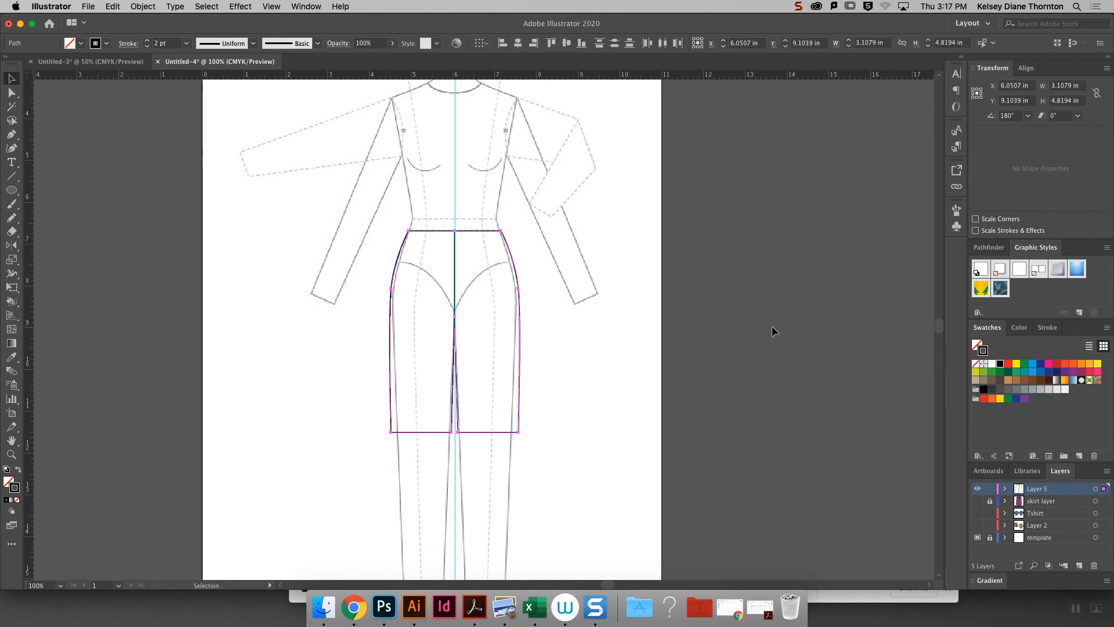
{"action": "left_click", "coordinate": [1008, 372]}
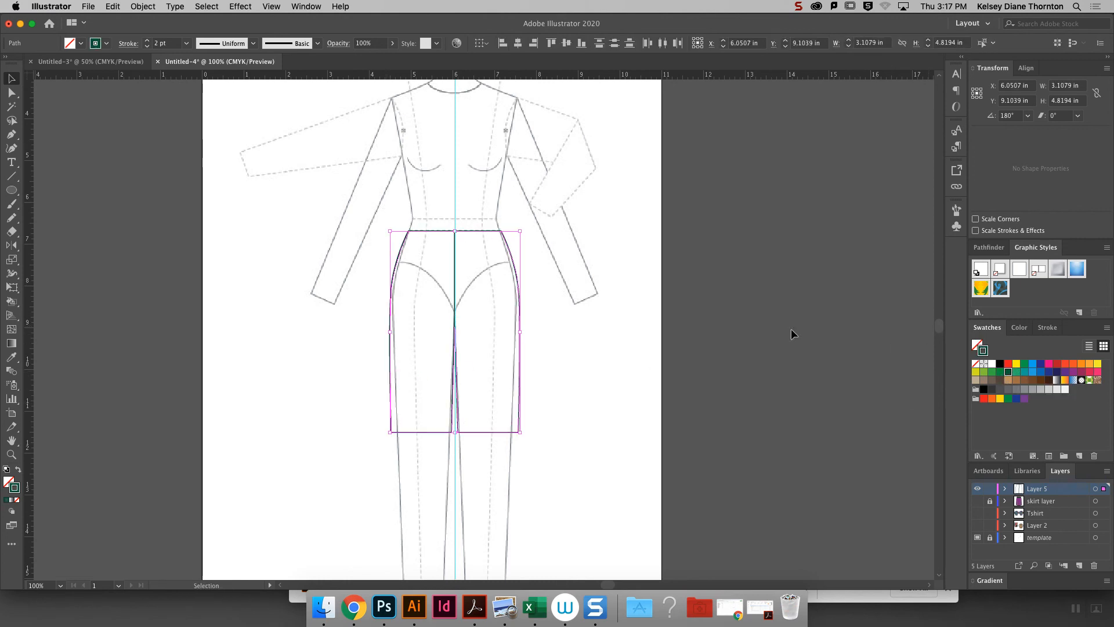
{"action": "key", "text": "super+z"}
{"action": "left_click", "coordinate": [978, 345]}
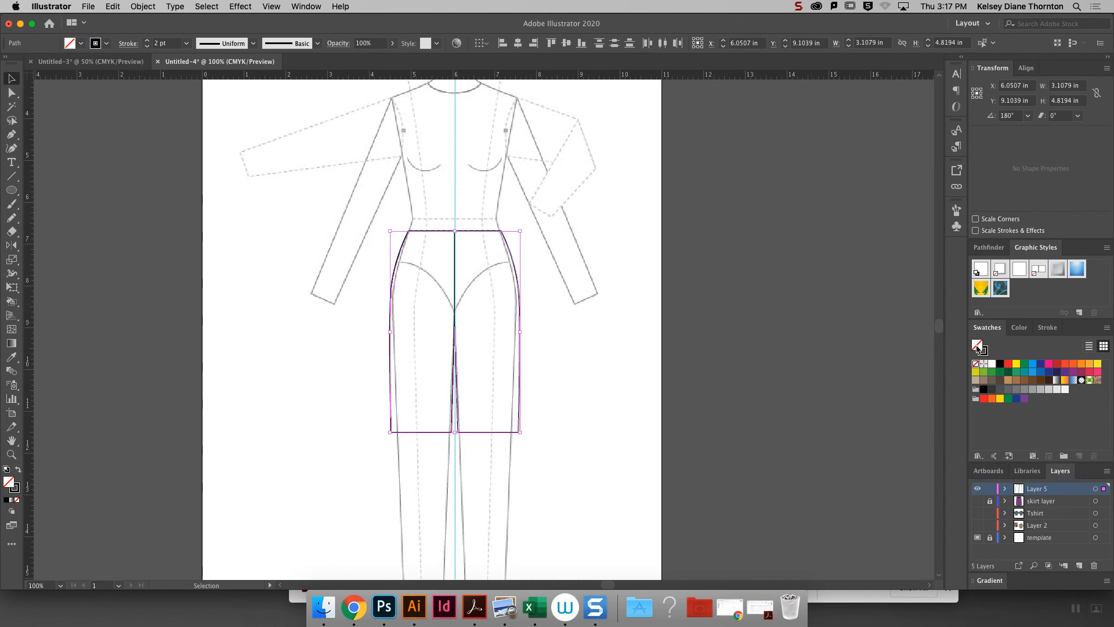
{"action": "left_click", "coordinate": [1000, 372]}
{"action": "left_click", "coordinate": [743, 279]}
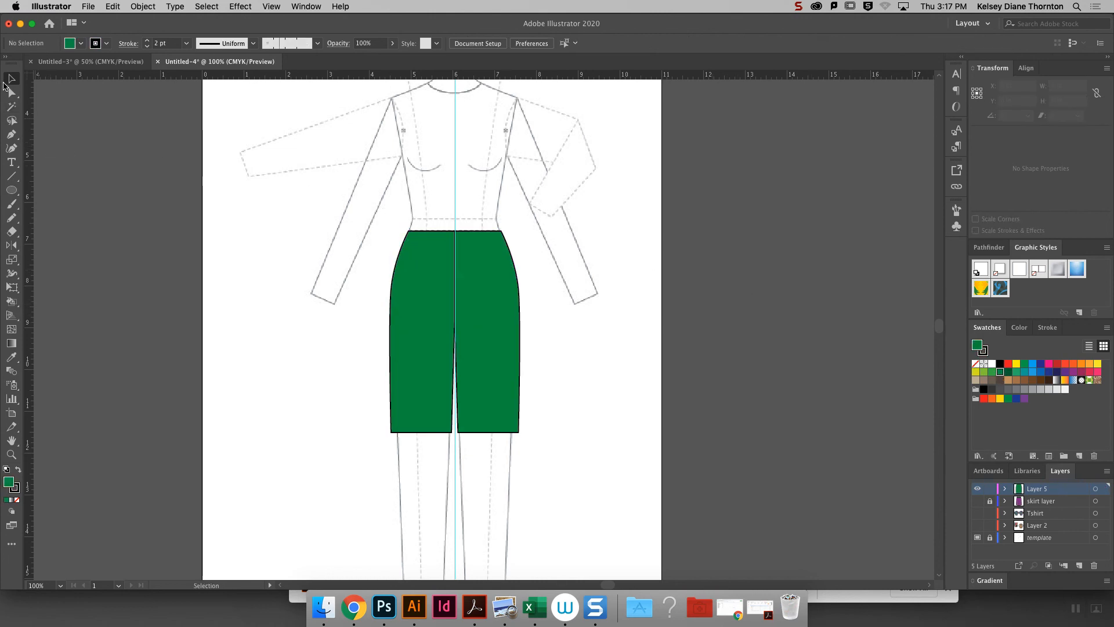
- Change the fill of the mirrored shorts half to bright blue
{"action": "left_click", "coordinate": [485, 320]}
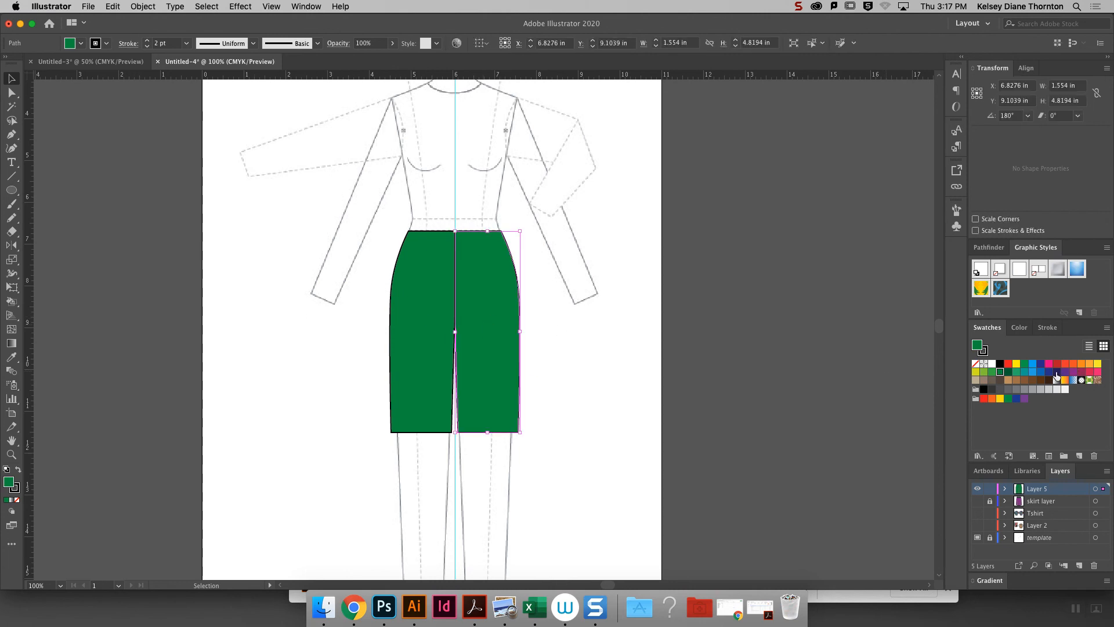
{"action": "left_click", "coordinate": [1033, 373]}
{"action": "left_click", "coordinate": [554, 205]}
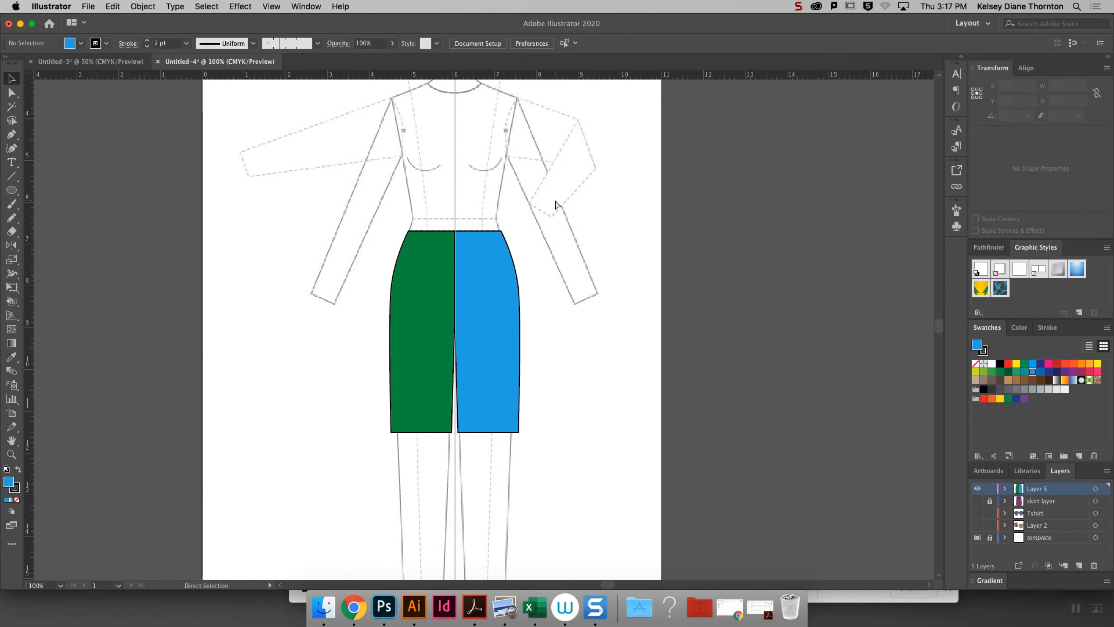
- Draw a horizontal waistband seam line about 2.52 in long across both shorts halves, just below the top edge
{"action": "key", "text": "super+equal"}
{"action": "key", "text": "super+equal"}
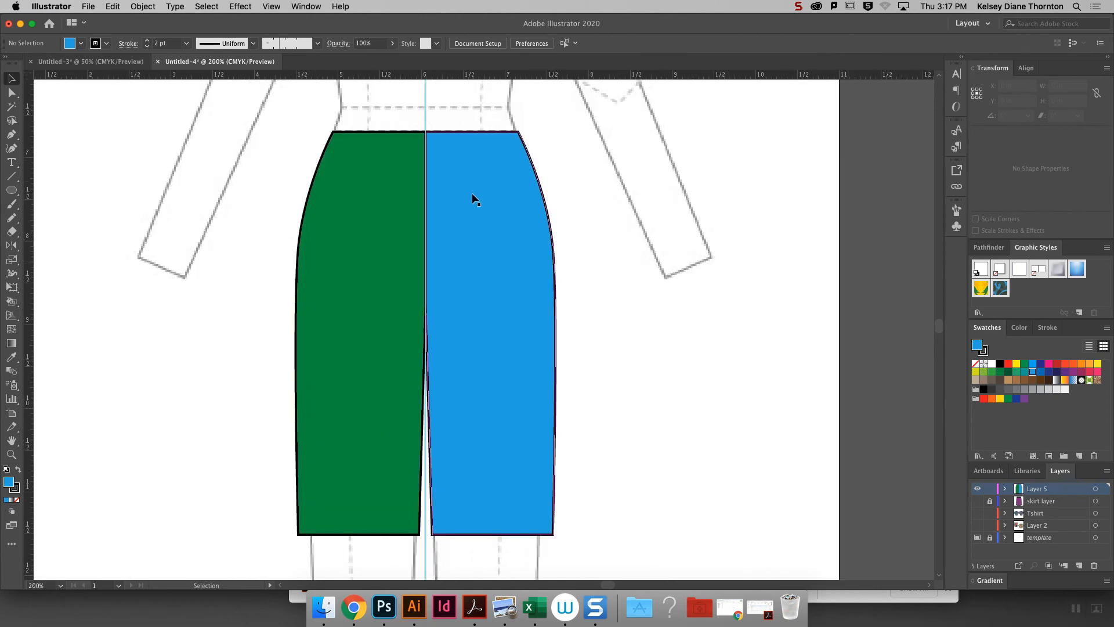
{"action": "scroll", "coordinate": [940, 333], "scroll_direction": "up", "scroll_amount": 4}
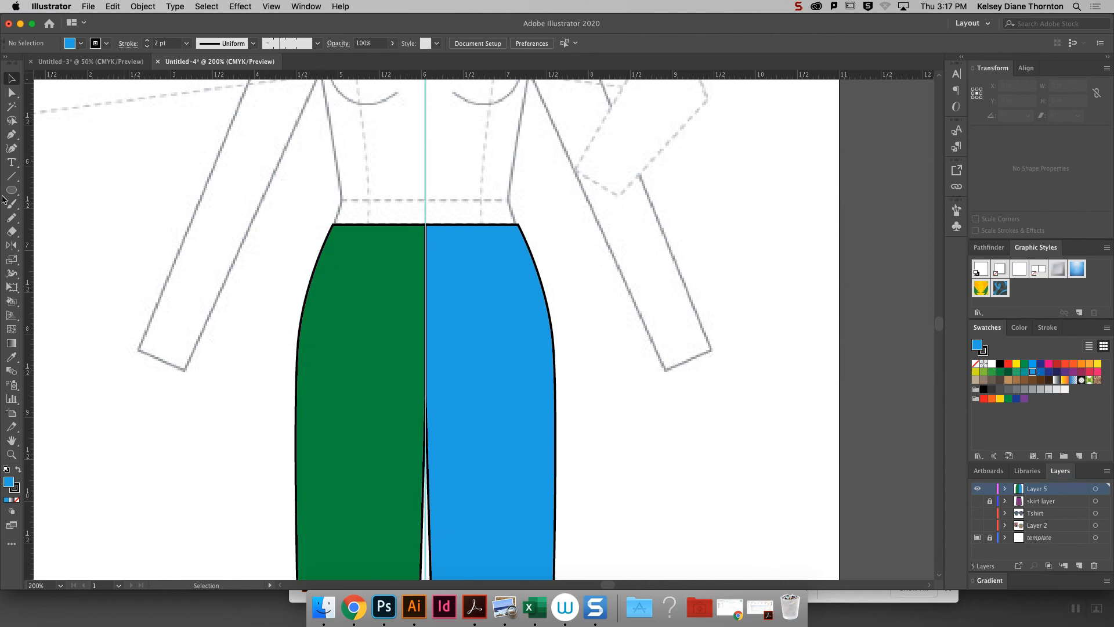
{"action": "left_click", "coordinate": [13, 176]}
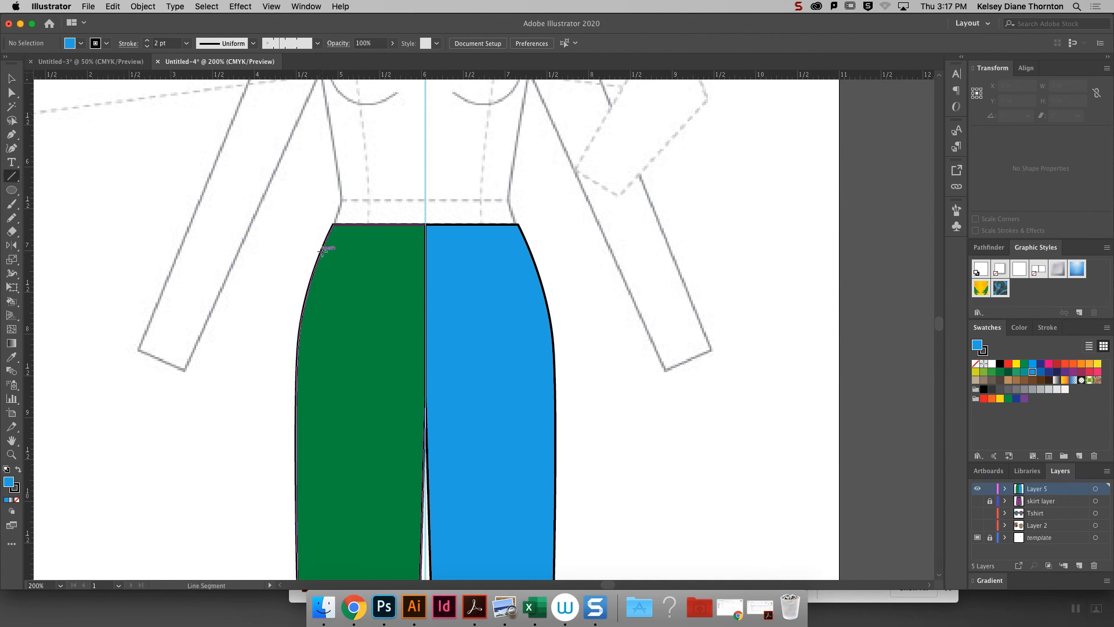
{"action": "left_click_drag", "start_coordinate": [321, 253], "coordinate": [531, 253]}
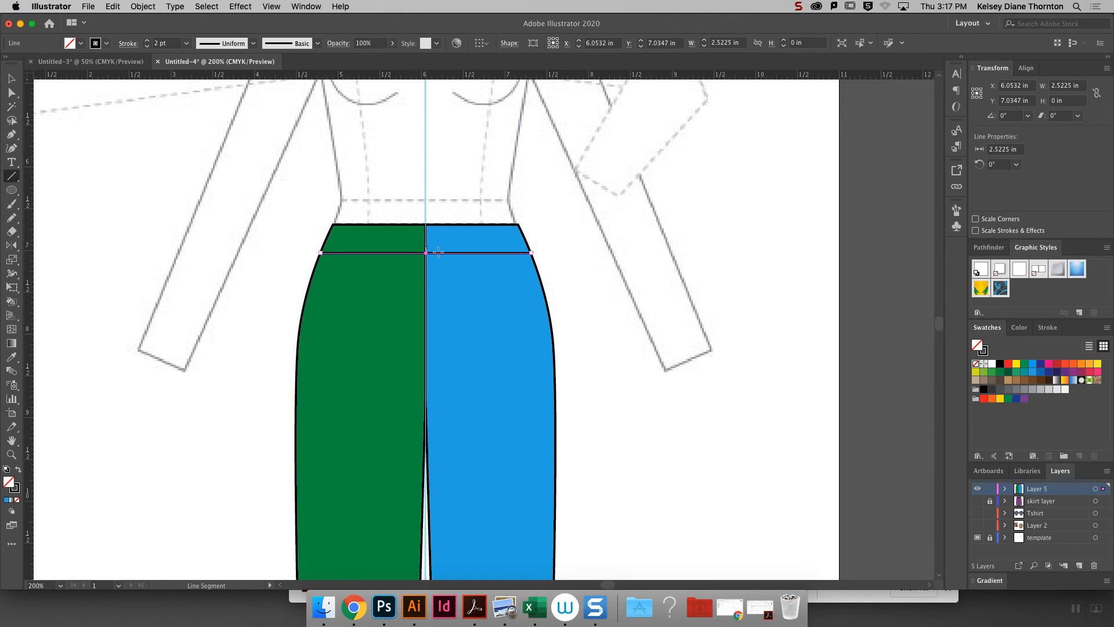
- Draw a button circle about 0.16 in across on the blue side of the waistband near the center, and fill it light gray
{"action": "left_click", "coordinate": [12, 191]}
{"action": "left_click_drag", "start_coordinate": [432, 233], "coordinate": [445, 245]}
{"action": "left_click", "coordinate": [12, 79]}
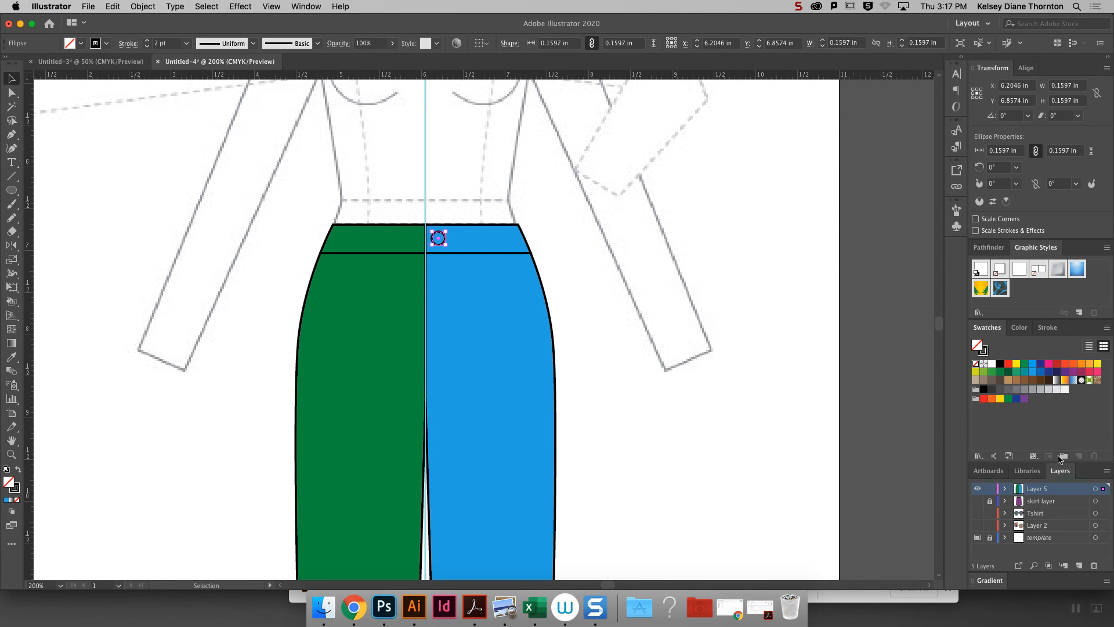
{"action": "left_click", "coordinate": [1040, 388]}
{"action": "left_click", "coordinate": [503, 227]}
{"action": "left_click", "coordinate": [593, 231]}
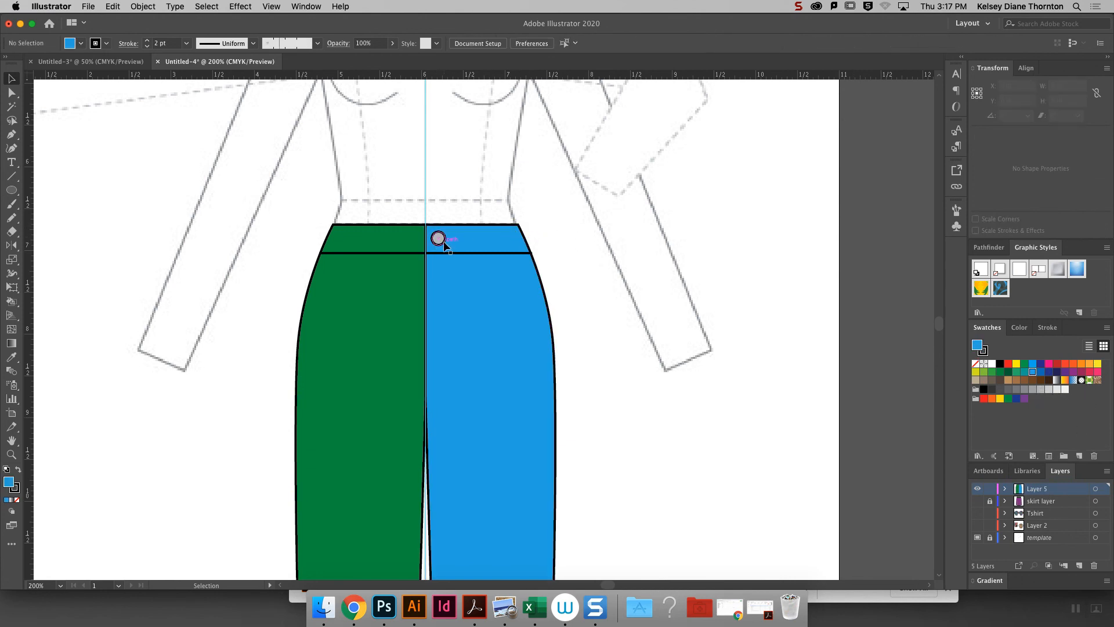
- Draw a J-shaped fly line about 1.5 in tall with the Pen tool, curving from the center front up to the waistband seam on the blue half
{"action": "left_click", "coordinate": [441, 243]}
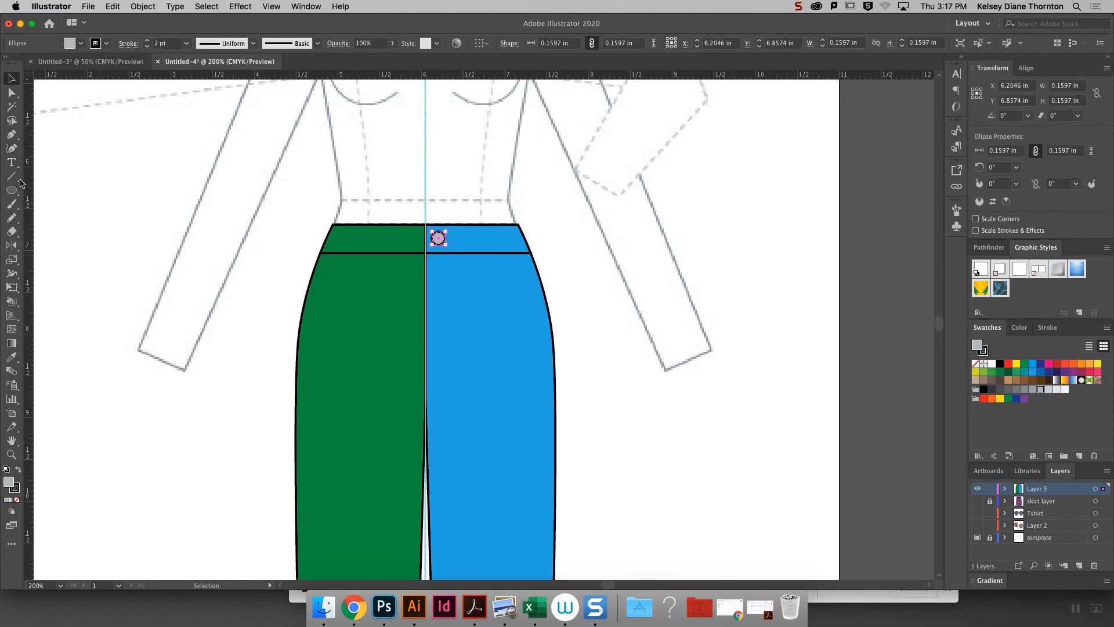
{"action": "left_click", "coordinate": [13, 178]}
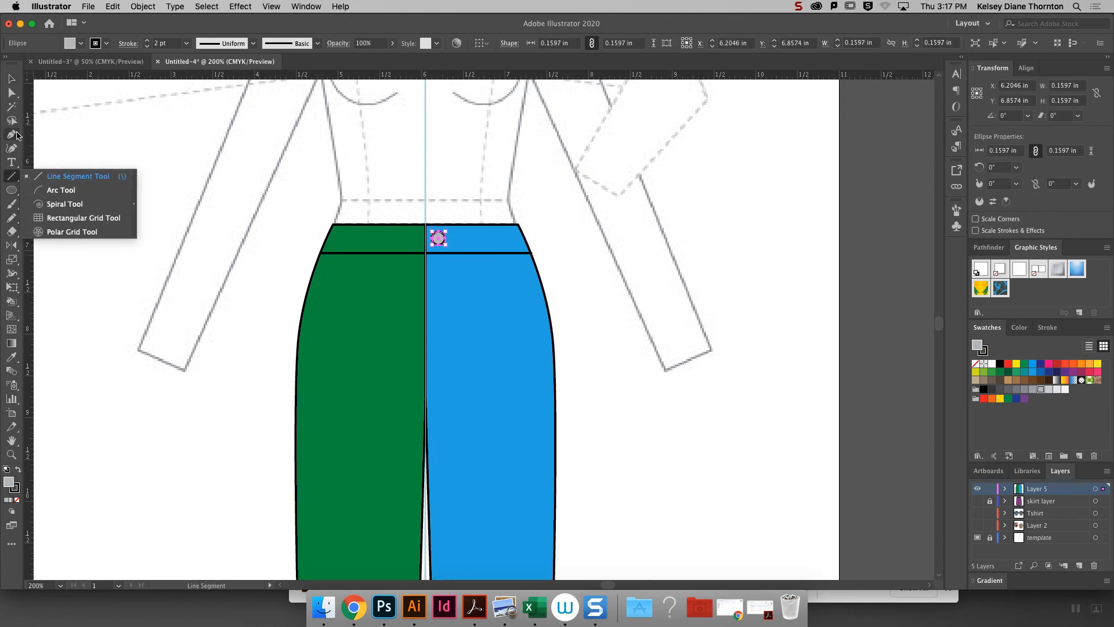
{"action": "left_click", "coordinate": [11, 135]}
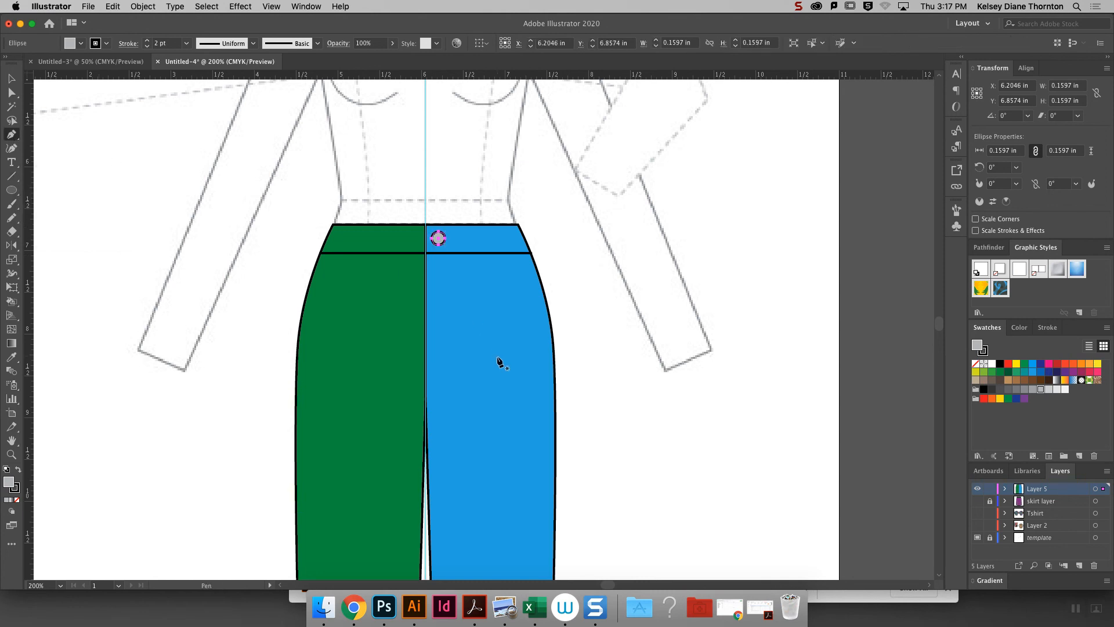
{"action": "left_click_drag", "start_coordinate": [426, 376], "coordinate": [455, 375]}
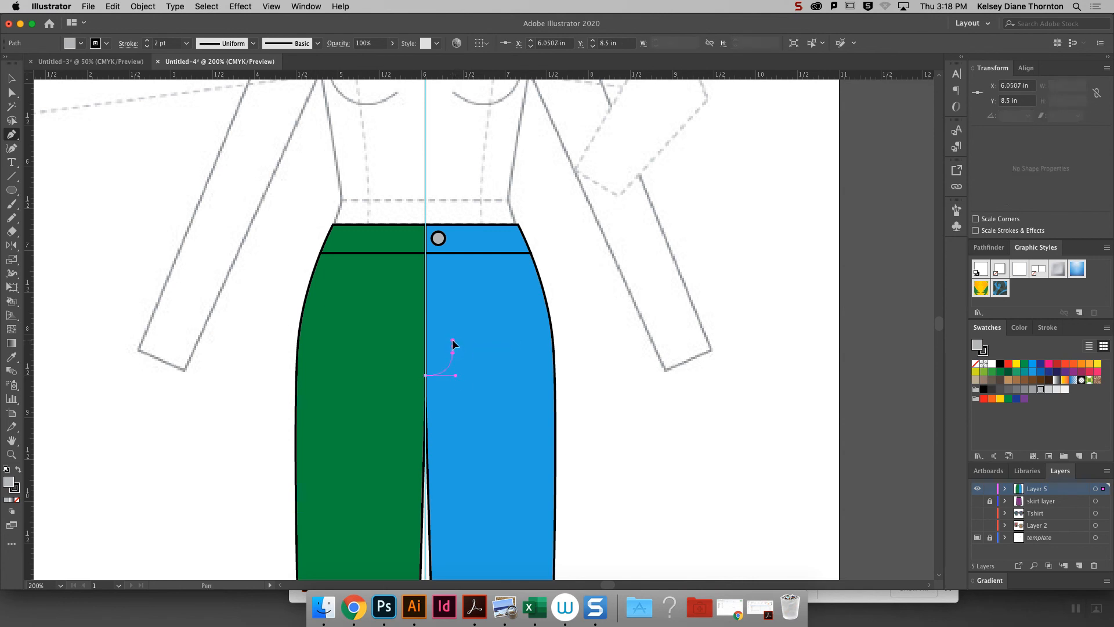
{"action": "left_click_drag", "start_coordinate": [452, 344], "coordinate": [454, 257]}
{"action": "left_click", "coordinate": [453, 254]}
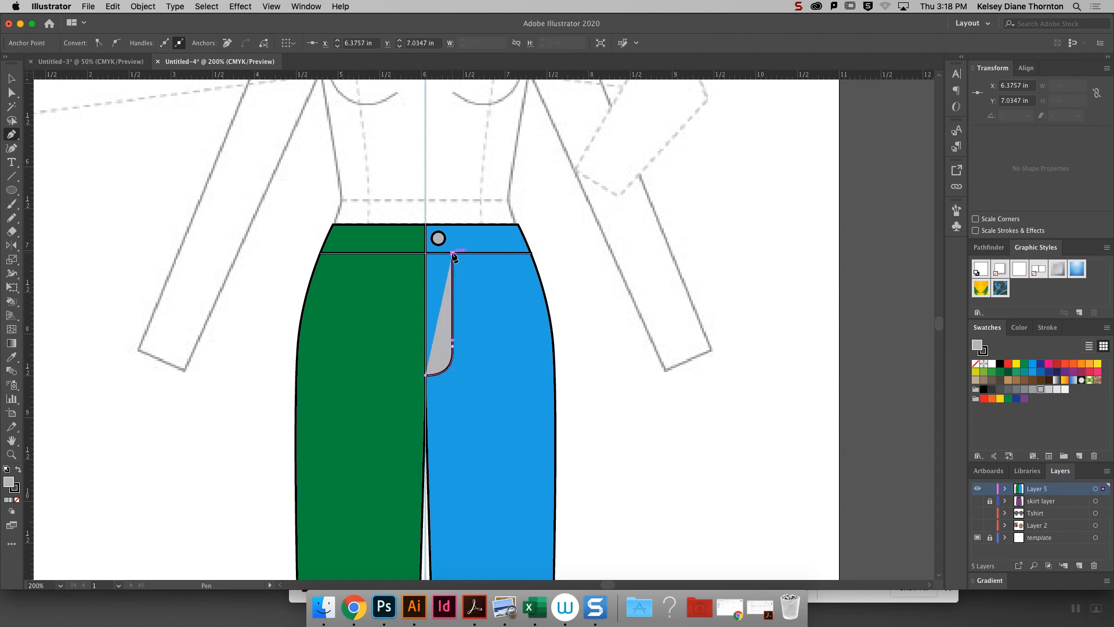
- Remove the fly line's fill and give it a dashed stroke with 2 pt dashes and gaps
{"action": "left_click", "coordinate": [12, 74]}
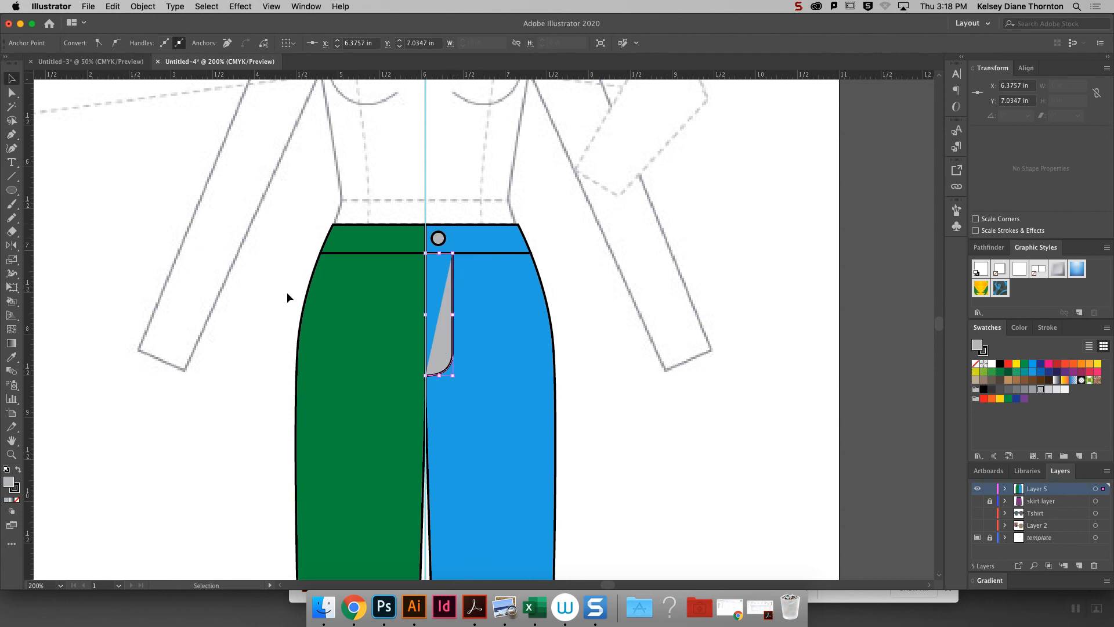
{"action": "left_click", "coordinate": [17, 499]}
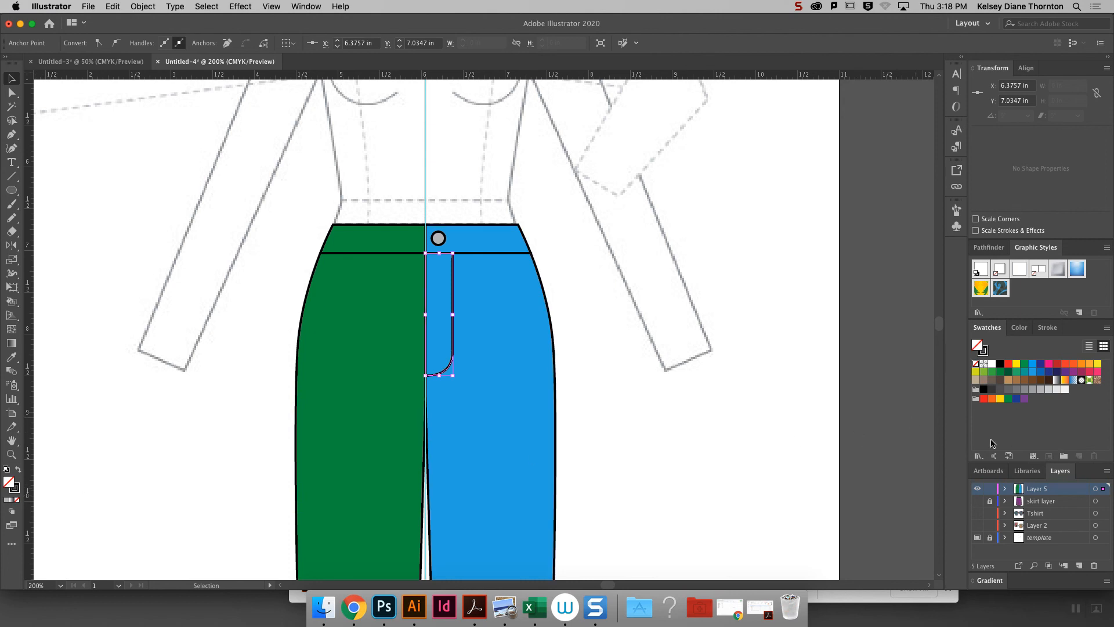
{"action": "left_click", "coordinate": [1047, 327]}
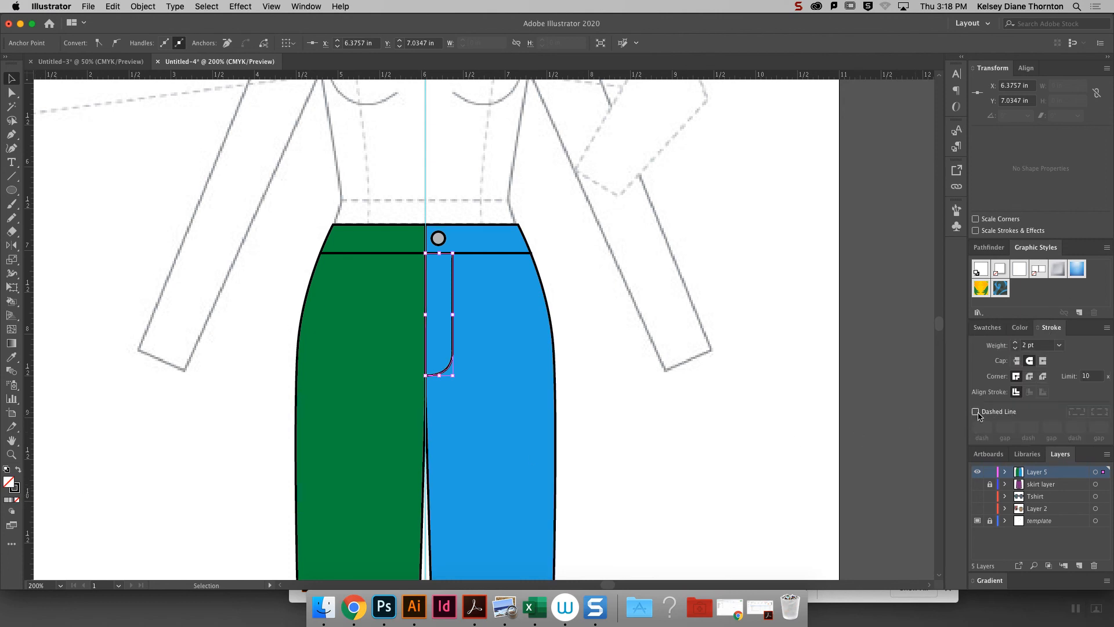
{"action": "left_click", "coordinate": [976, 411]}
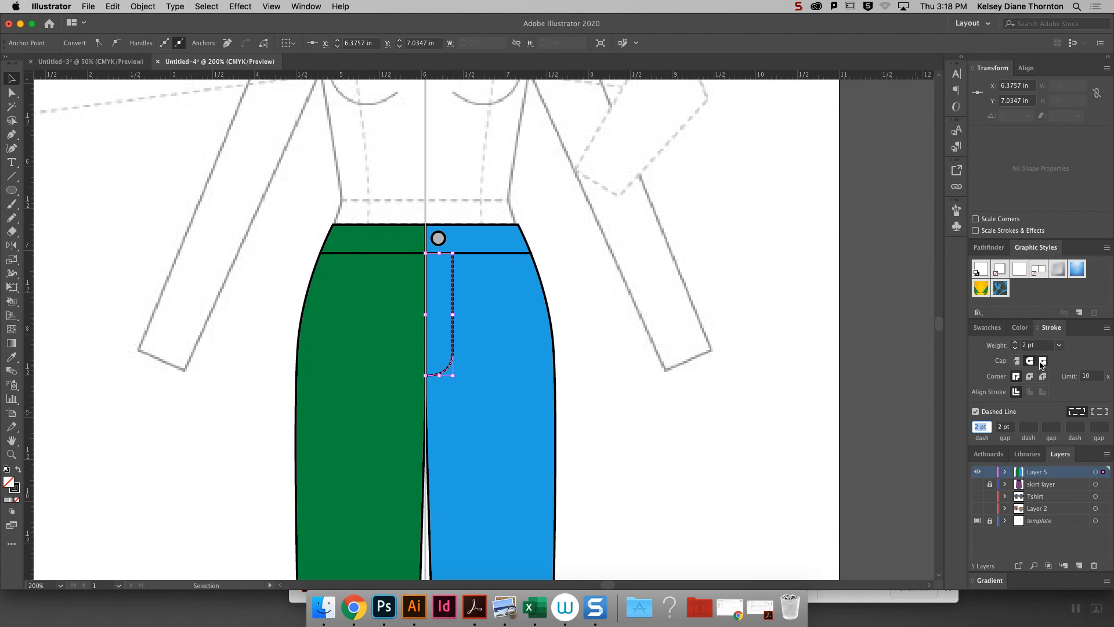
{"action": "left_click", "coordinate": [642, 337]}
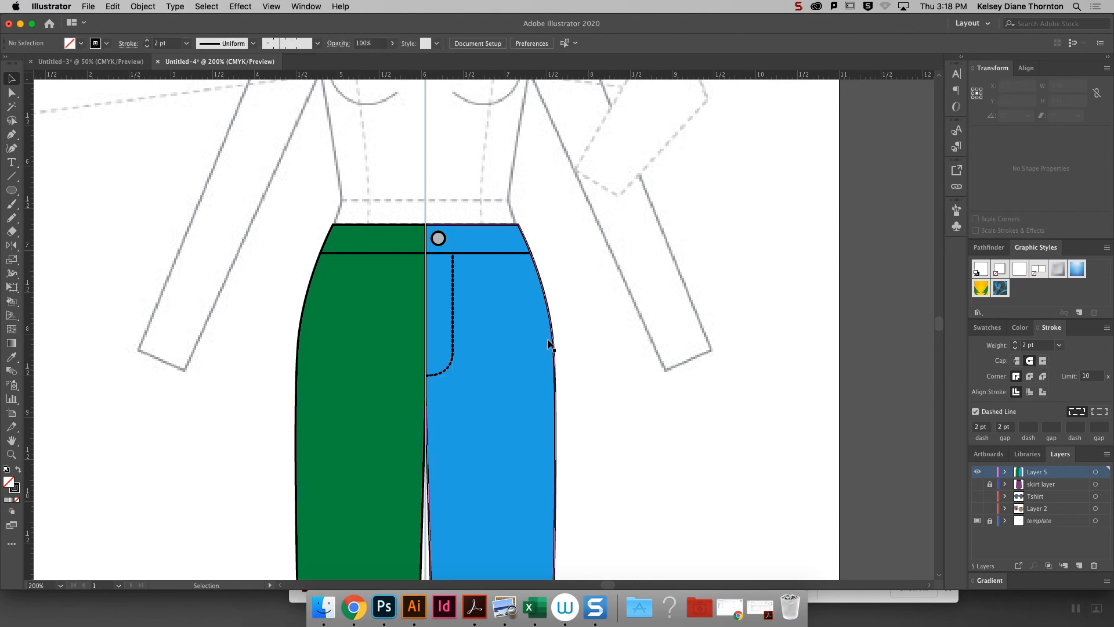
{"action": "key", "text": "super+minus"}
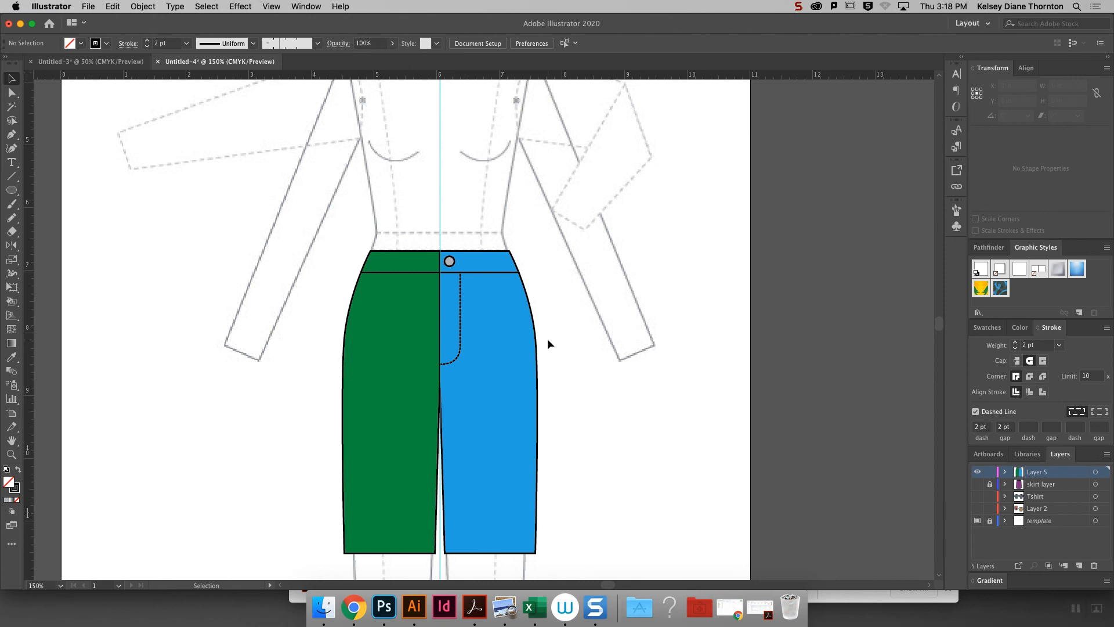
- Switch to Chrome and find the How to Make Brushes handouts in the March 5, Class 7 section of the Moodle course page
{"action": "left_click", "coordinate": [363, 610]}
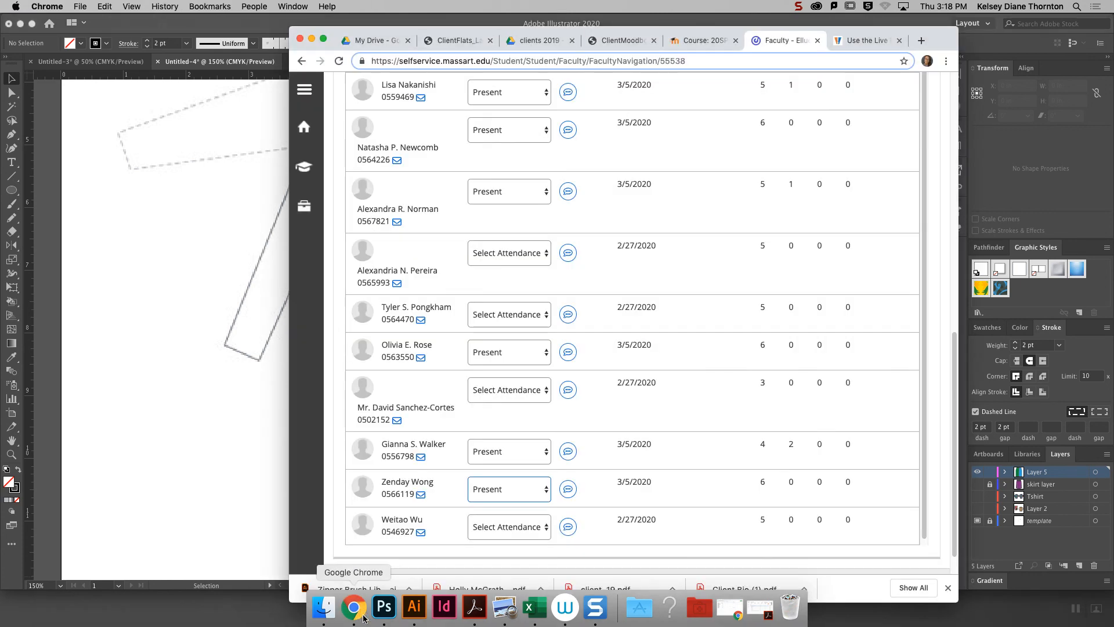
{"action": "left_click", "coordinate": [378, 42]}
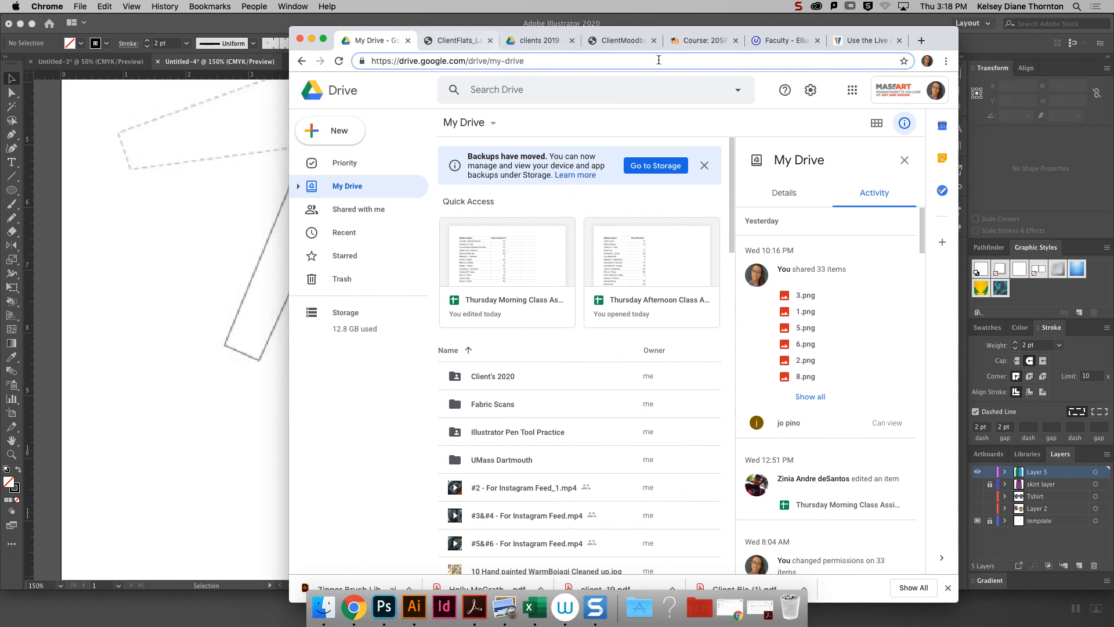
{"action": "left_click", "coordinate": [722, 43]}
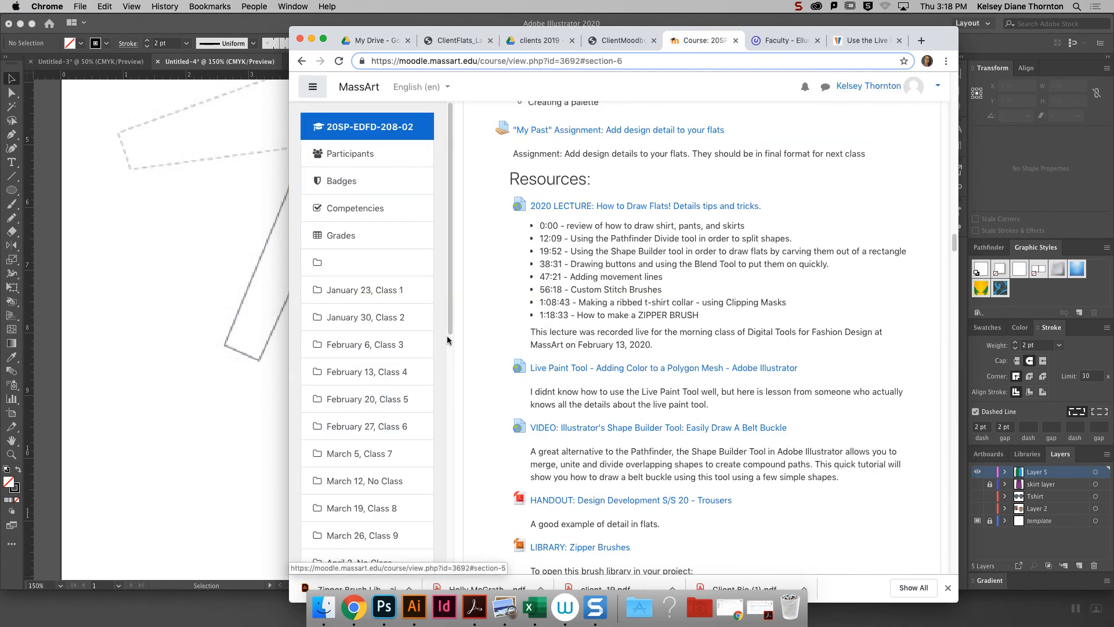
{"action": "scroll", "coordinate": [401, 378], "scroll_direction": "down", "scroll_amount": 3}
{"action": "left_click", "coordinate": [372, 417]}
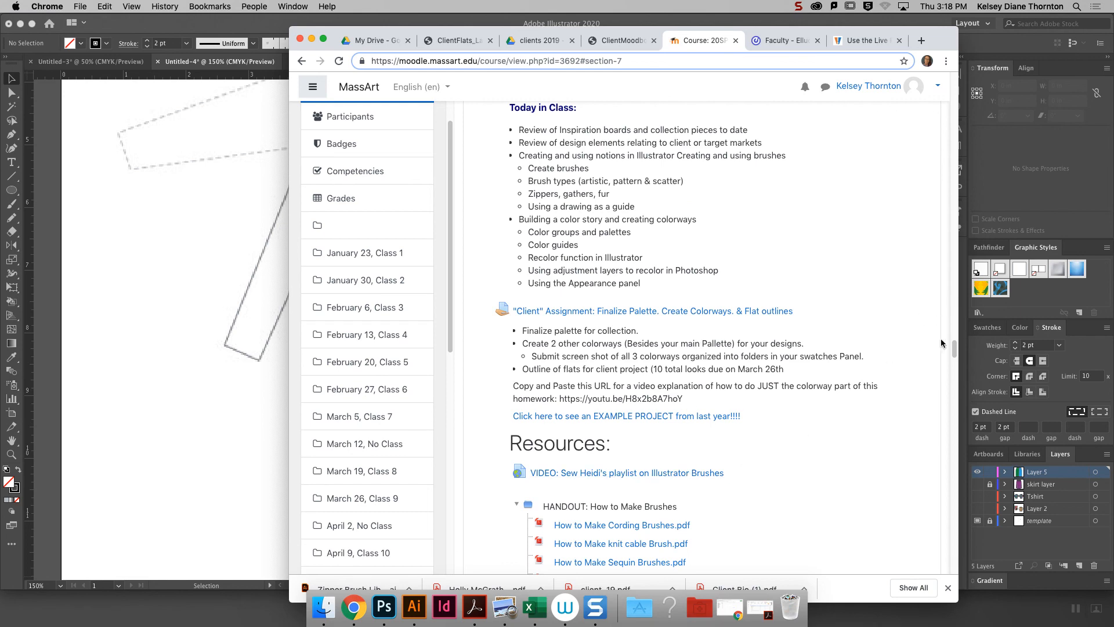
{"action": "left_click_drag", "start_coordinate": [954, 354], "coordinate": [954, 360]}
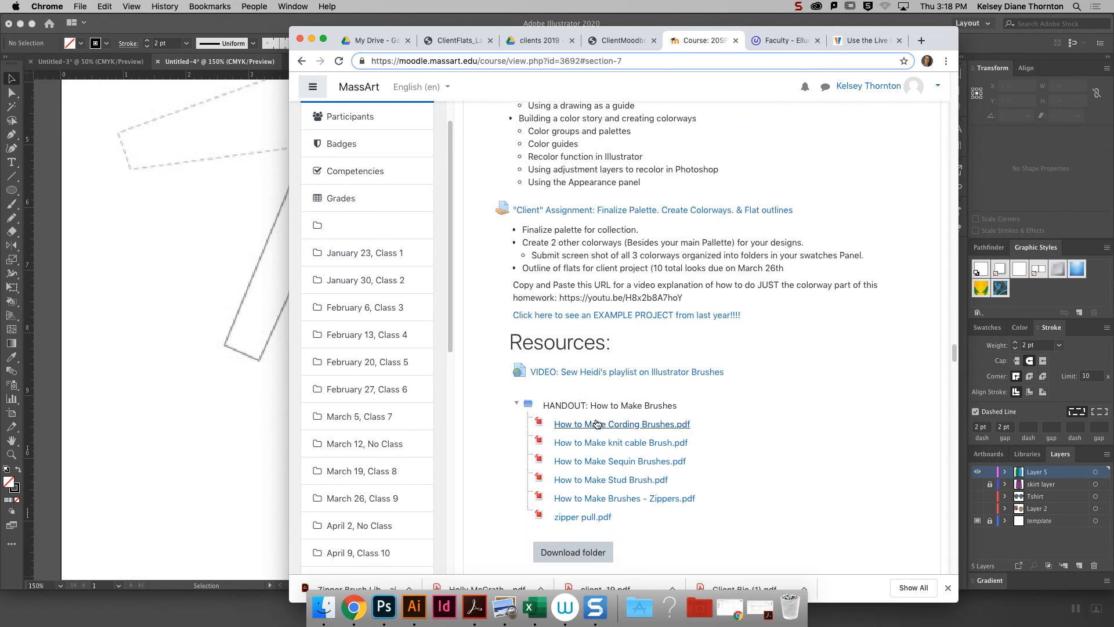
{"action": "mouse_move", "coordinate": [544, 407]}
{"action": "left_mouse_down"}
{"action": "mouse_move", "coordinate": [685, 411]}
{"action": "mouse_move", "coordinate": [707, 500]}
{"action": "left_mouse_up"}
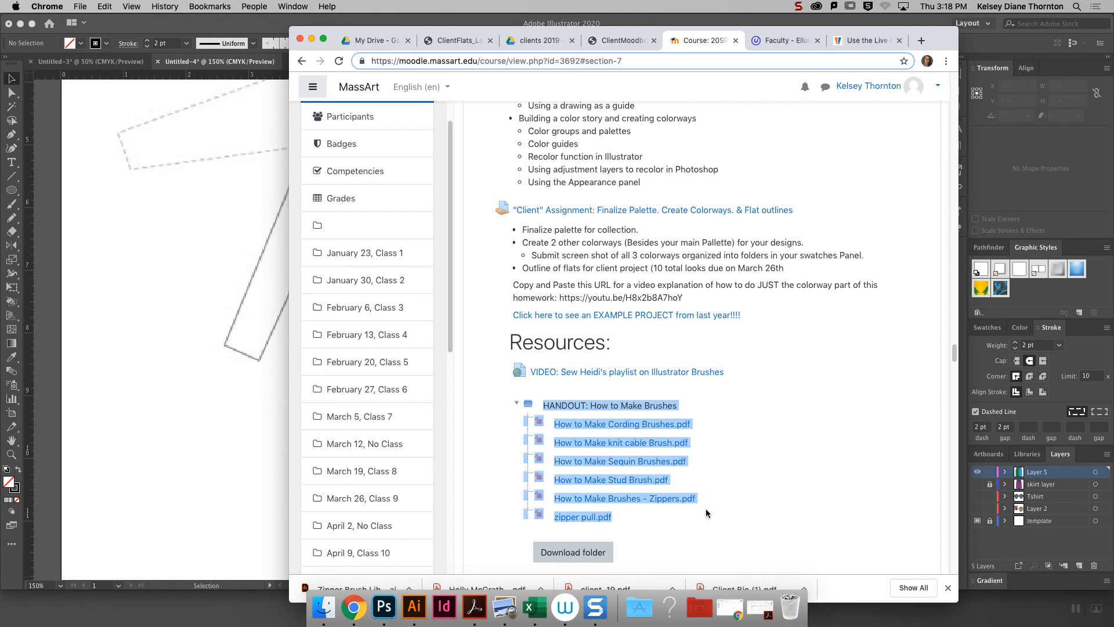
{"action": "left_click", "coordinate": [746, 405]}
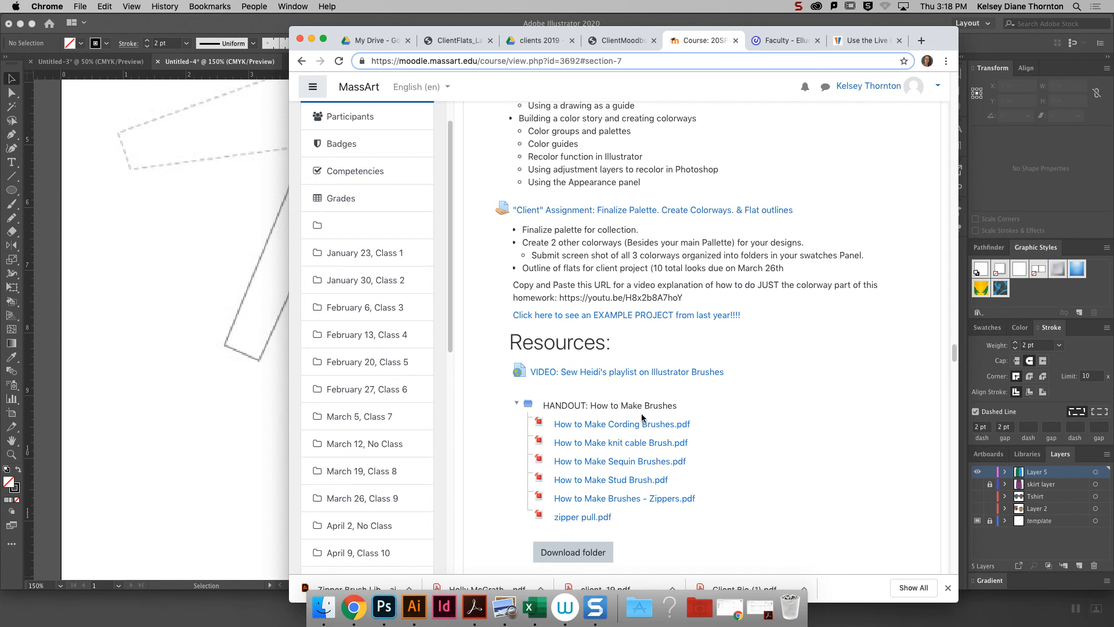
- Download and open How to Make Stud Brush.pdf, and read through its instructions
{"action": "left_click", "coordinate": [598, 485]}
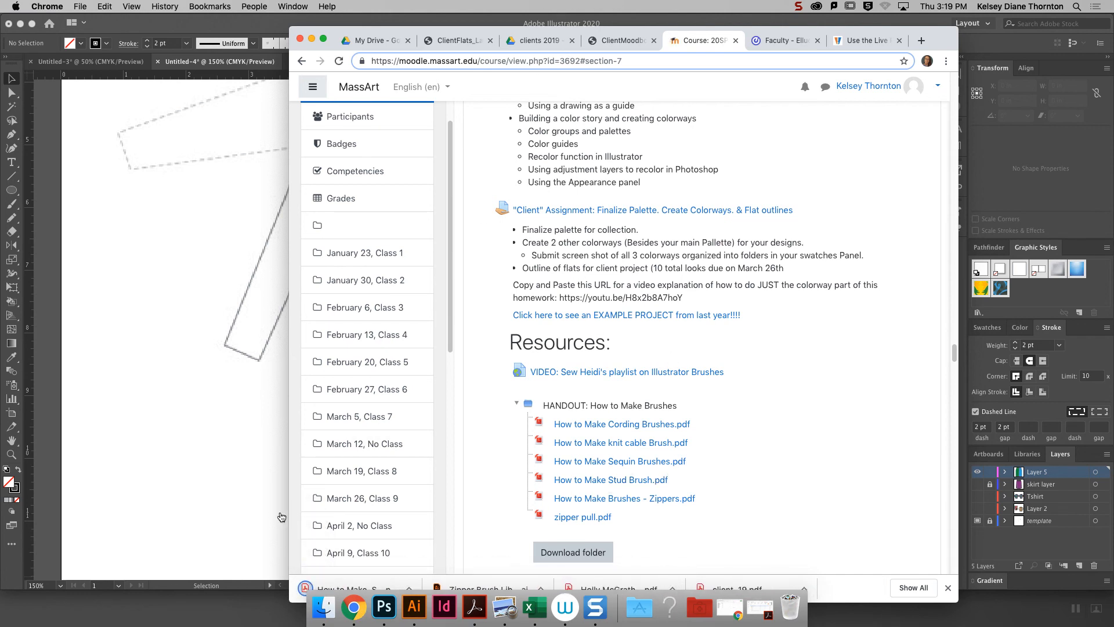
{"action": "left_click", "coordinate": [321, 589]}
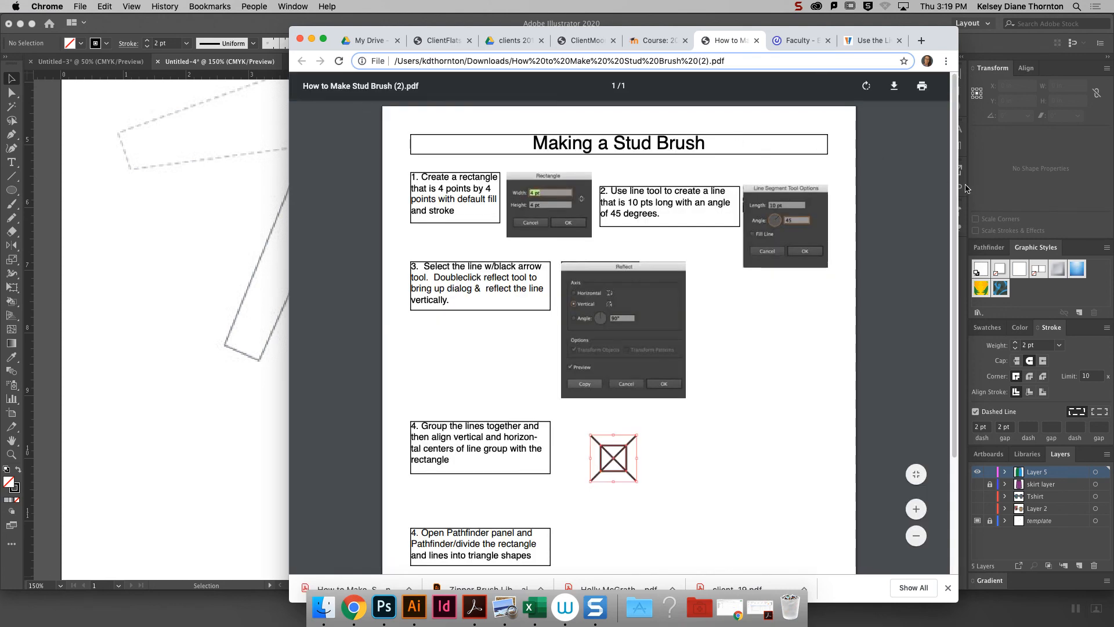
{"action": "scroll", "coordinate": [930, 318], "scroll_direction": "down", "scroll_amount": 5}
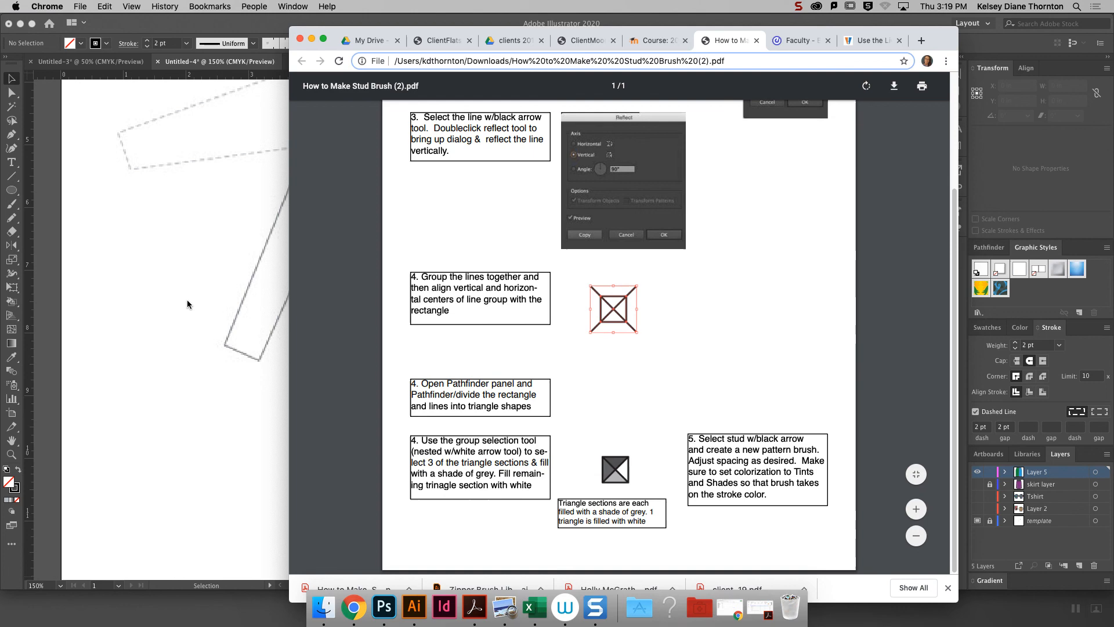
- Return to Illustrator and draw a square about 0.10 in wide on the empty area beside the blue shorts half
{"action": "left_click", "coordinate": [220, 283]}
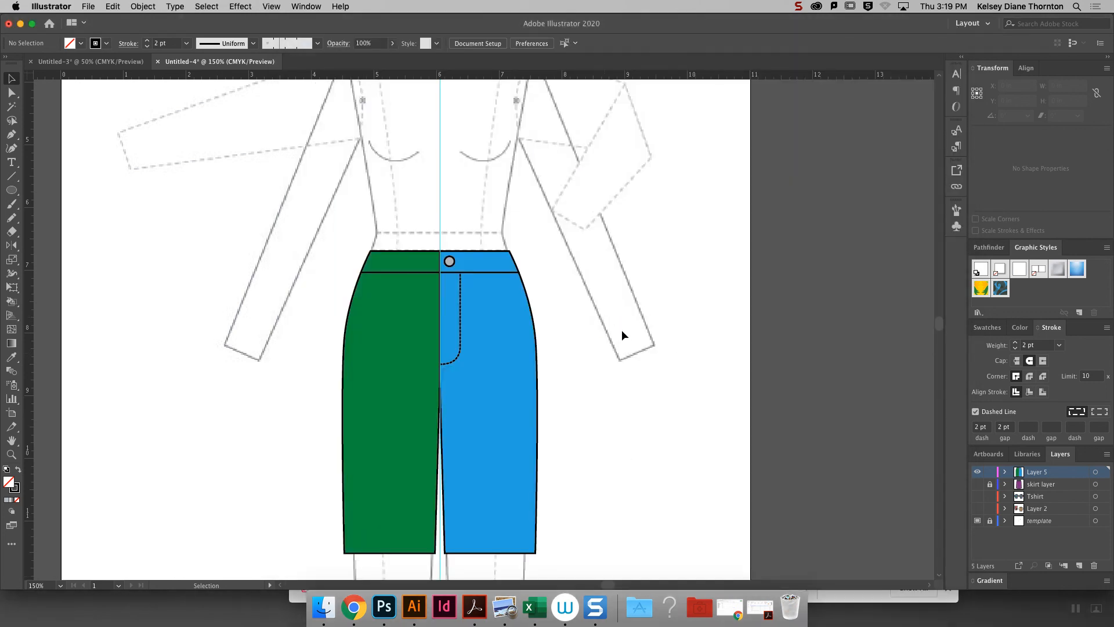
{"action": "key", "text": "super+equal"}
{"action": "key", "text": "super+equal"}
{"action": "key", "text": "super+equal"}
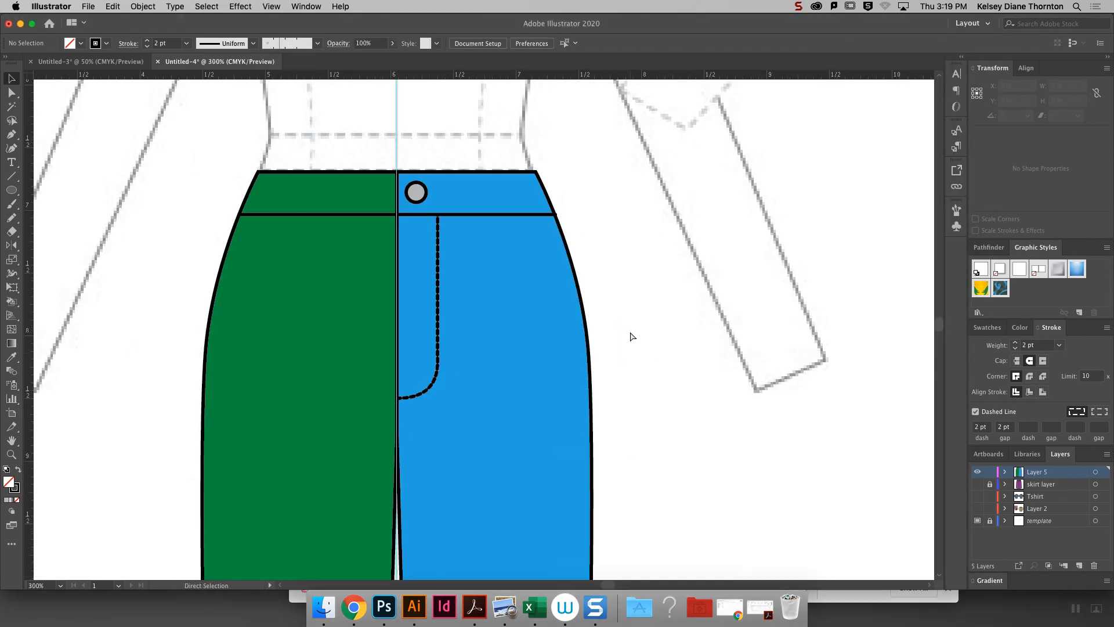
{"action": "key", "text": "super+equal"}
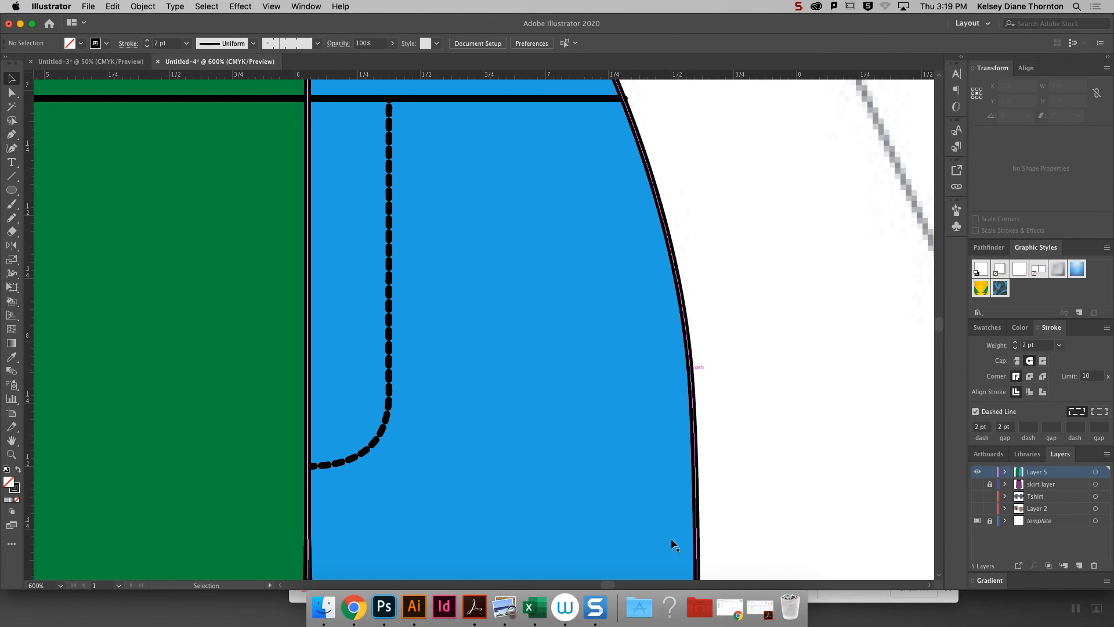
{"action": "left_click_drag", "start_coordinate": [608, 584], "coordinate": [602, 578]}
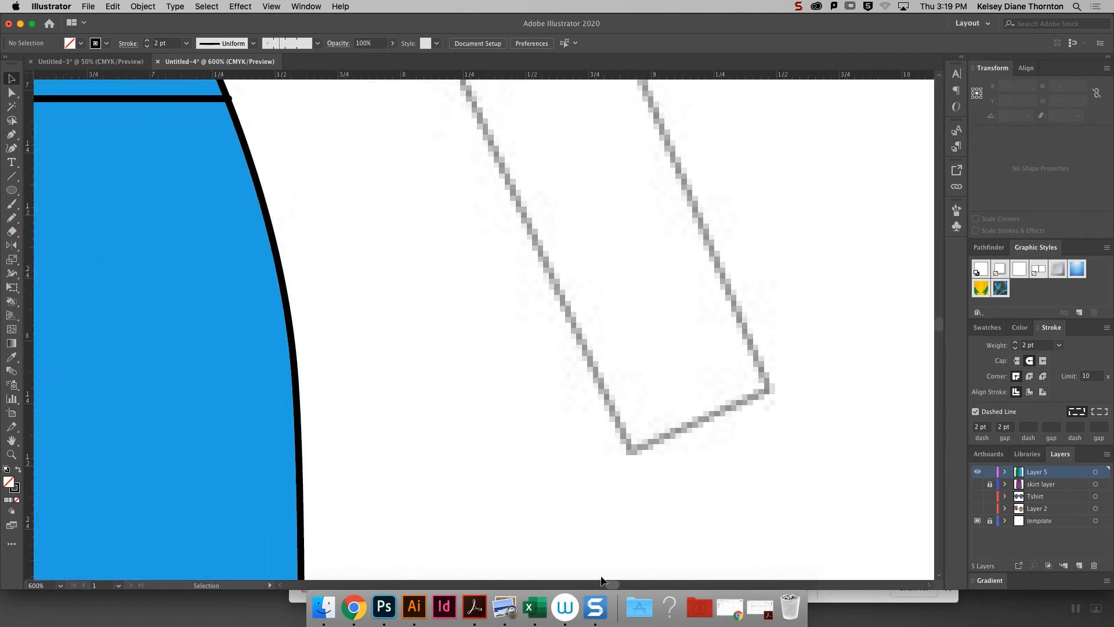
{"action": "left_click", "coordinate": [11, 191]}
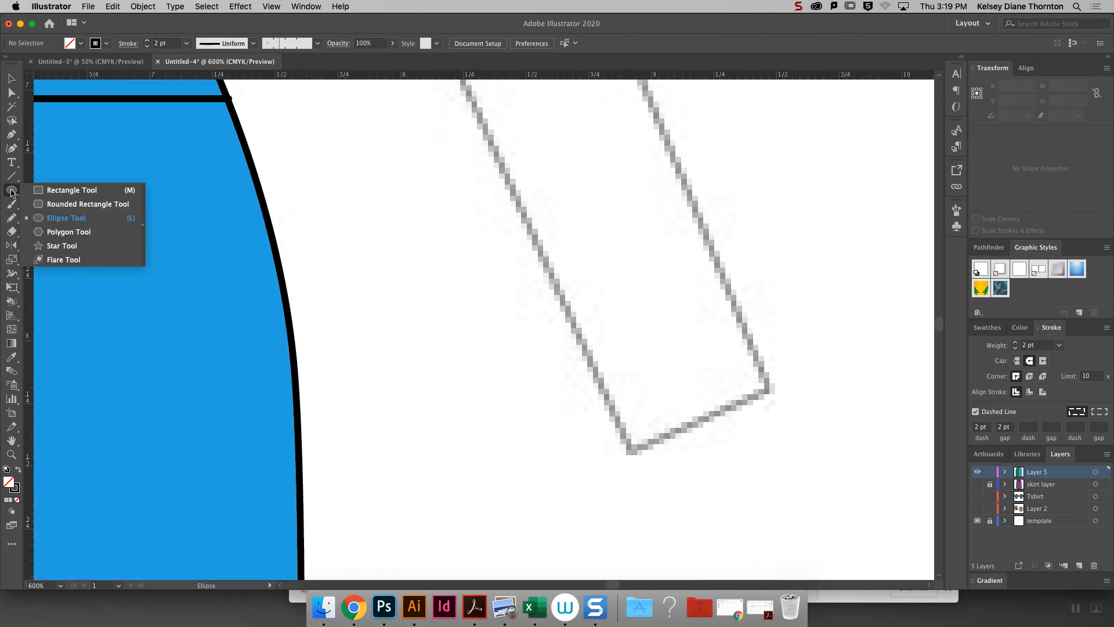
{"action": "left_click", "coordinate": [71, 189]}
{"action": "left_click_drag", "start_coordinate": [307, 321], "coordinate": [332, 347]}
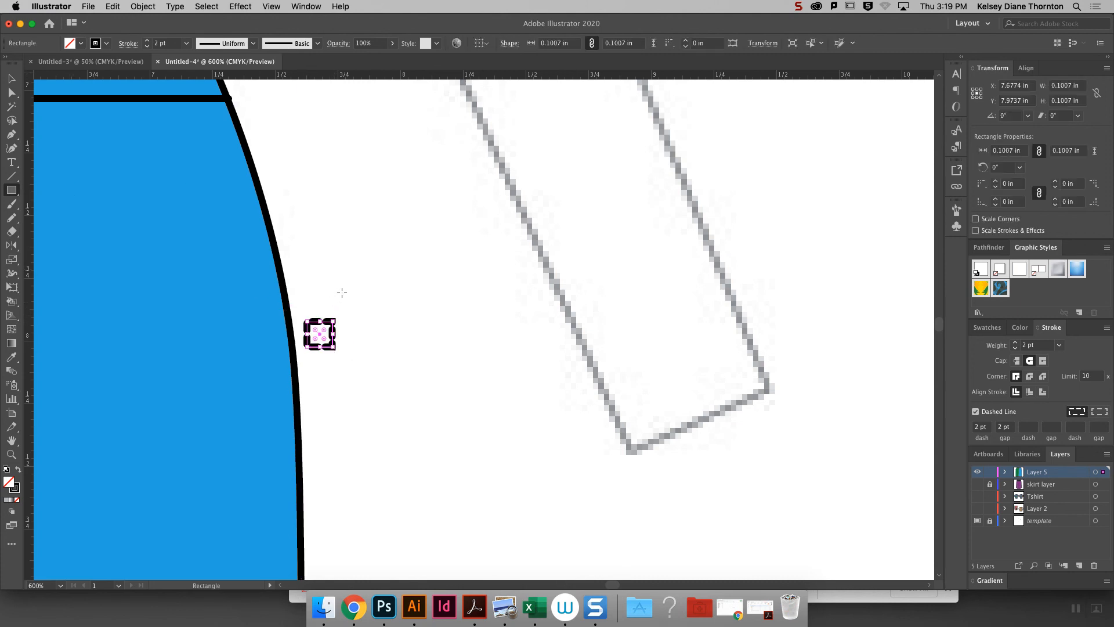
- Make the small square's stroke solid instead of dashed and set its weight to 1 pt
{"action": "left_click", "coordinate": [976, 411]}
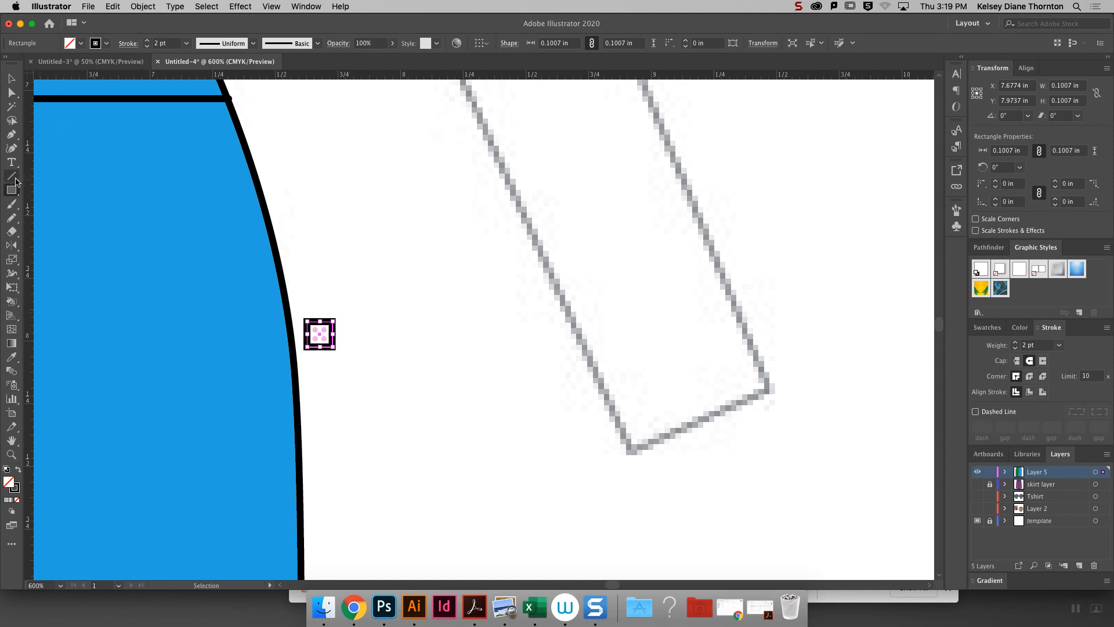
{"action": "key", "text": "super+equal"}
{"action": "key", "text": "super+equal"}
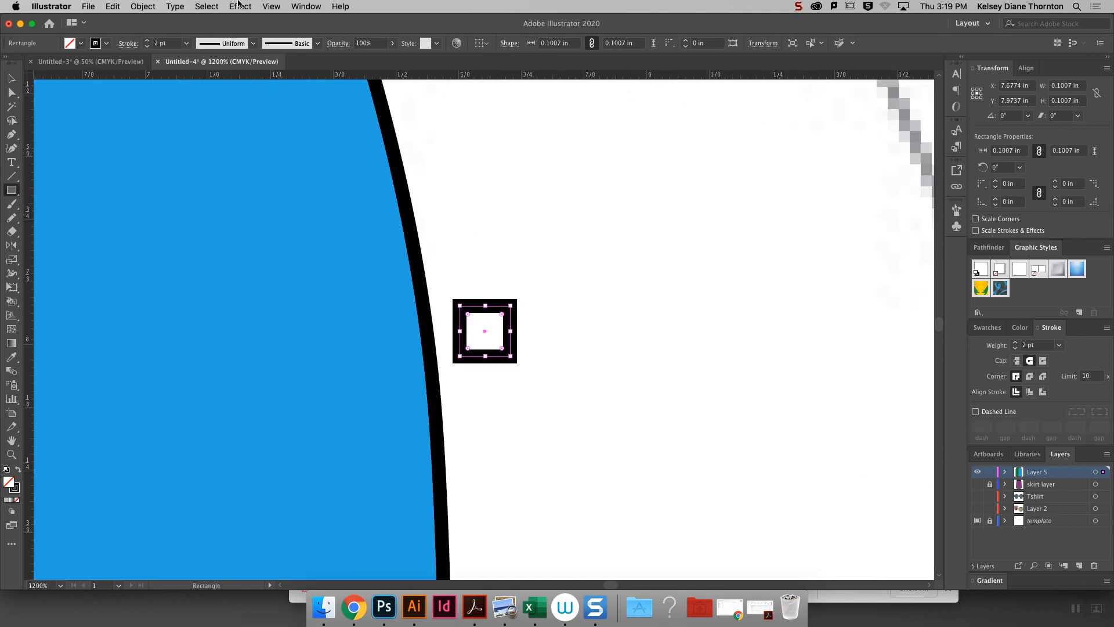
{"action": "left_click", "coordinate": [186, 43]}
{"action": "left_click", "coordinate": [200, 79]}
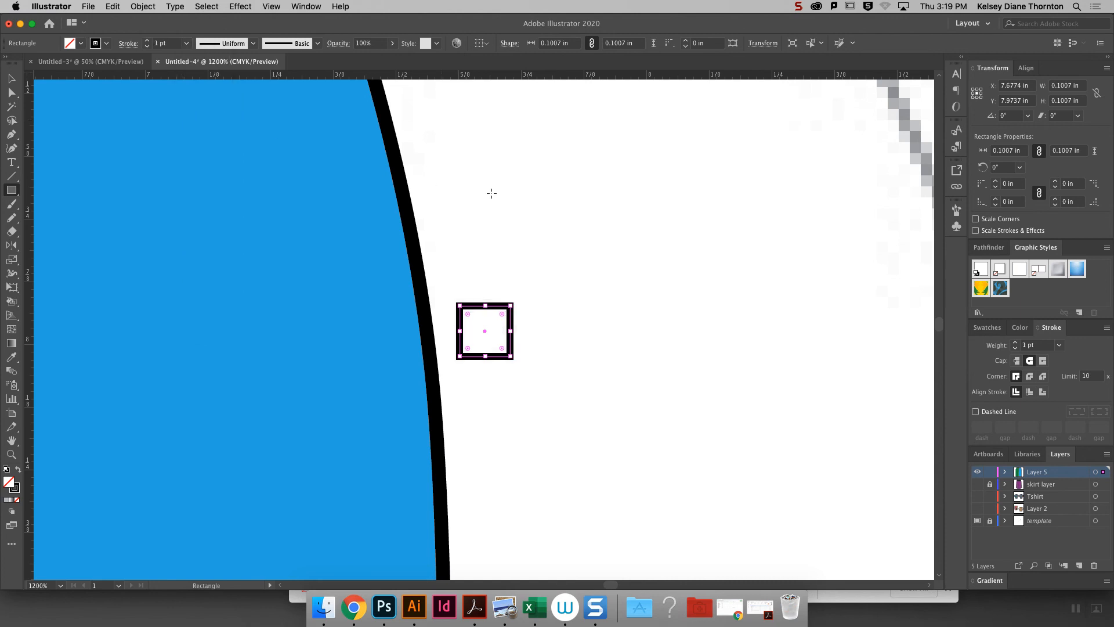
- Draw two crossing diagonal lines through the small square, each extending past its corners
{"action": "key", "text": "super+equal"}
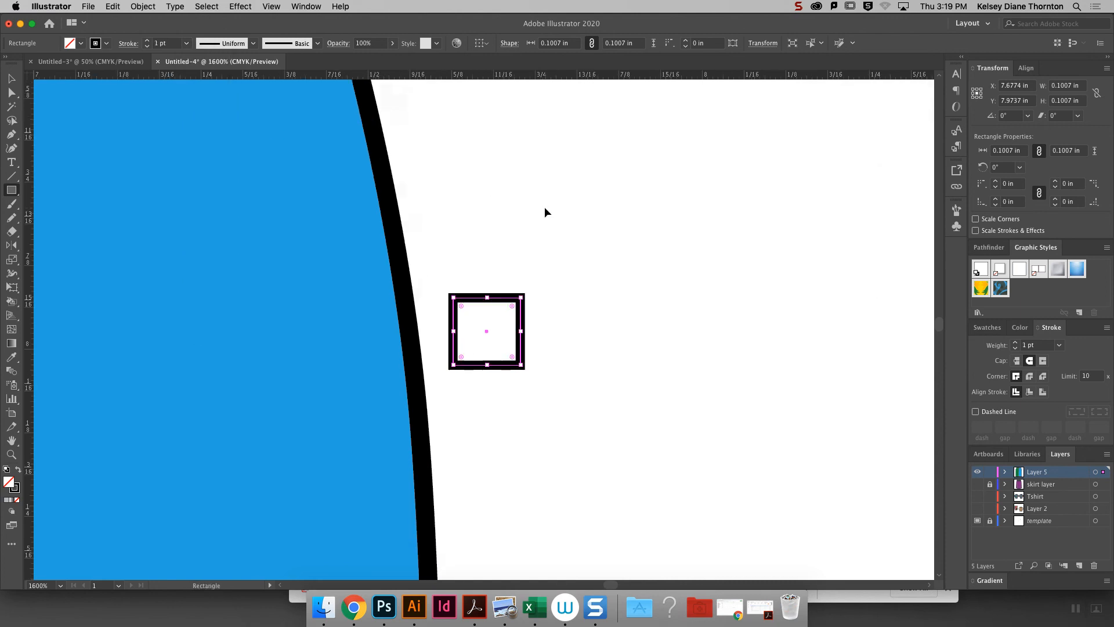
{"action": "key", "text": "super+equal"}
{"action": "left_click", "coordinate": [11, 176]}
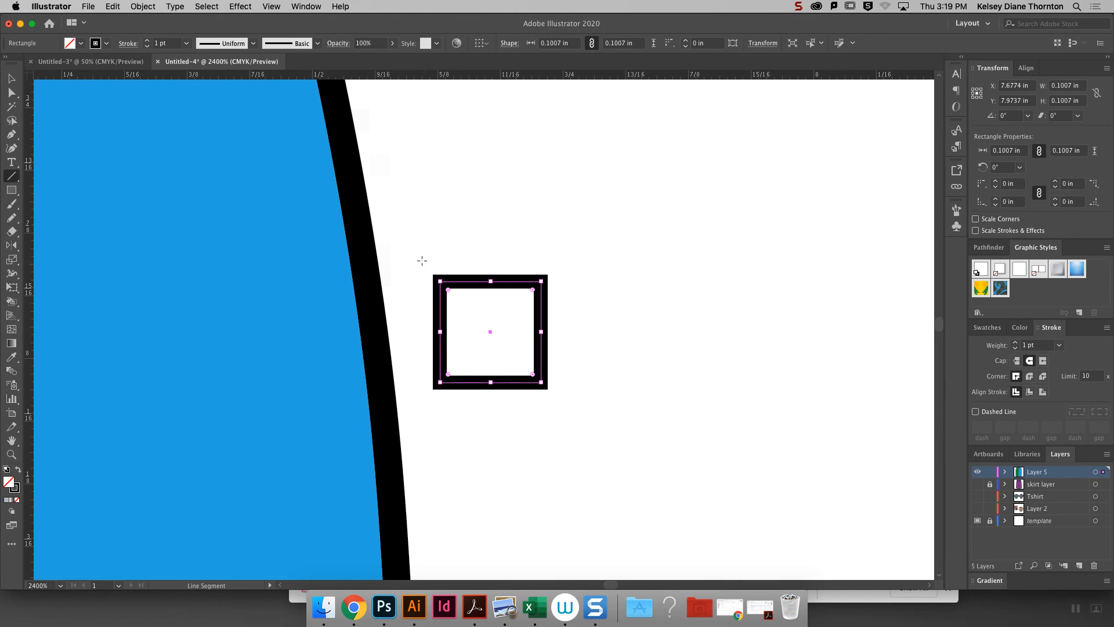
{"action": "left_click_drag", "start_coordinate": [418, 260], "coordinate": [565, 404]}
{"action": "mouse_move", "coordinate": [567, 260]}
{"action": "left_mouse_down"}
{"action": "mouse_move", "coordinate": [436, 401]}
{"action": "mouse_move", "coordinate": [407, 414]}
{"action": "left_mouse_up"}
- Adjust the rising diagonal line's position and lower end so it runs more squarely through the small square's corners
{"action": "key", "text": "a"}
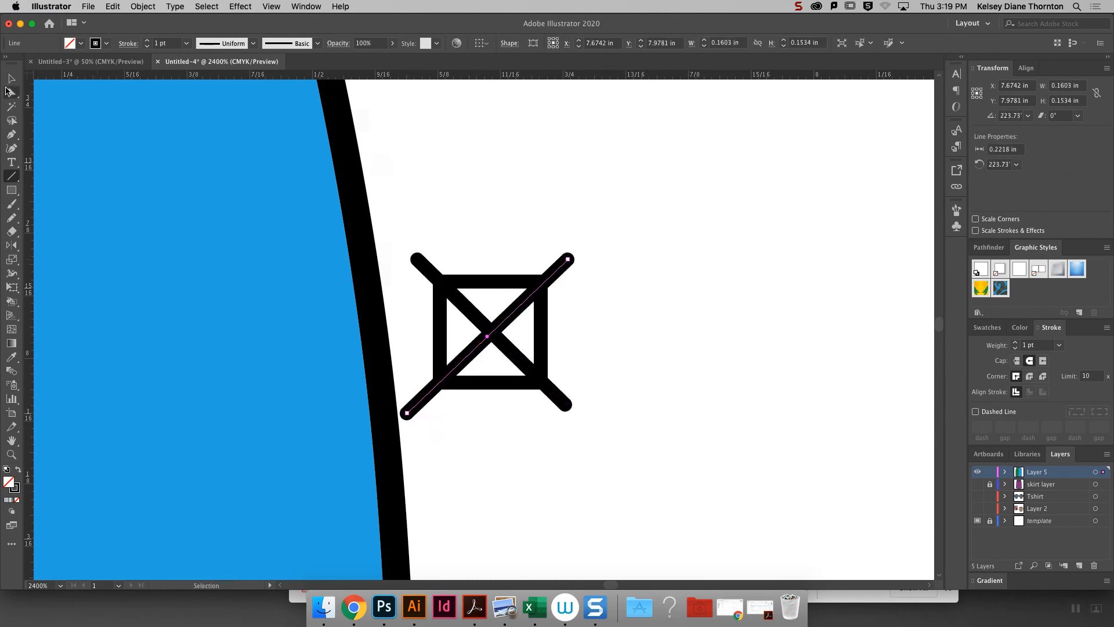
{"action": "left_click_drag", "start_coordinate": [569, 260], "coordinate": [564, 255]}
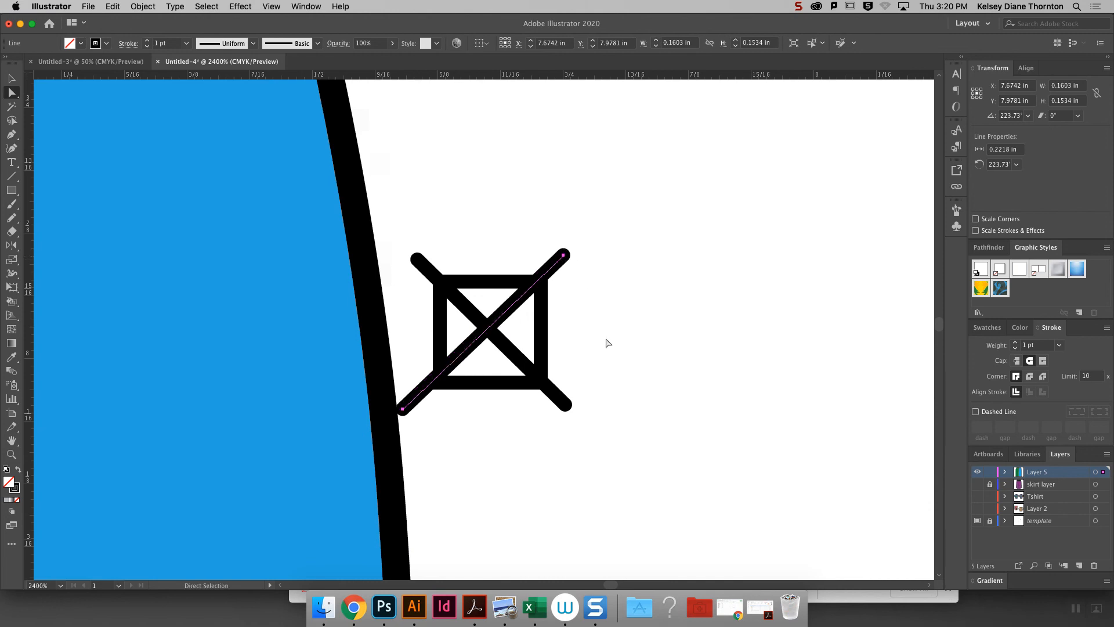
{"action": "left_click", "coordinate": [605, 343]}
{"action": "left_click", "coordinate": [403, 412]}
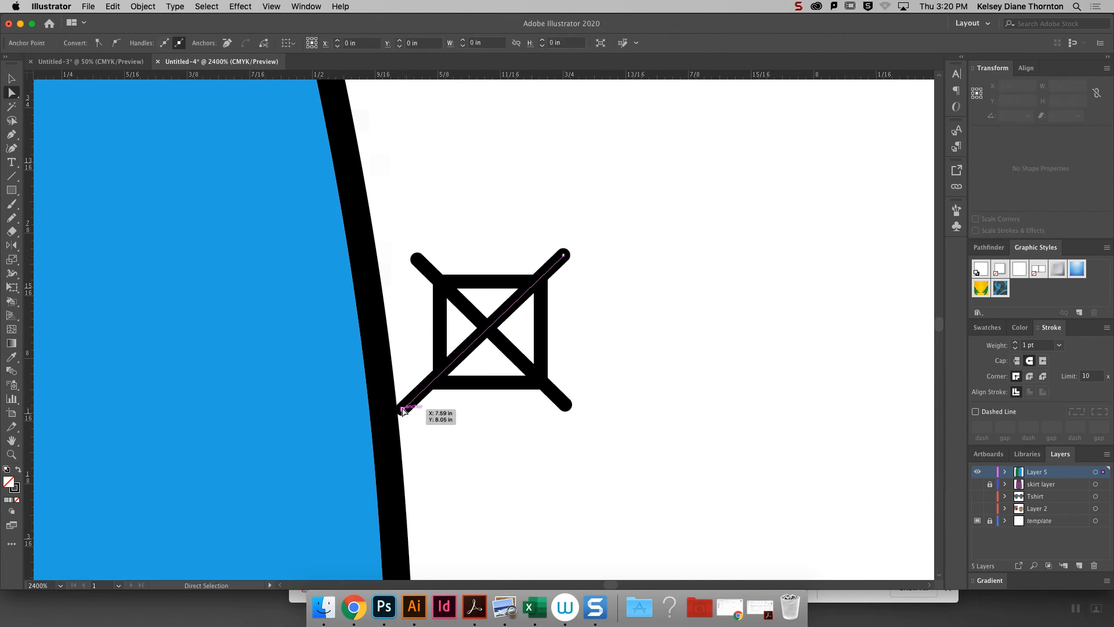
{"action": "left_click", "coordinate": [584, 464]}
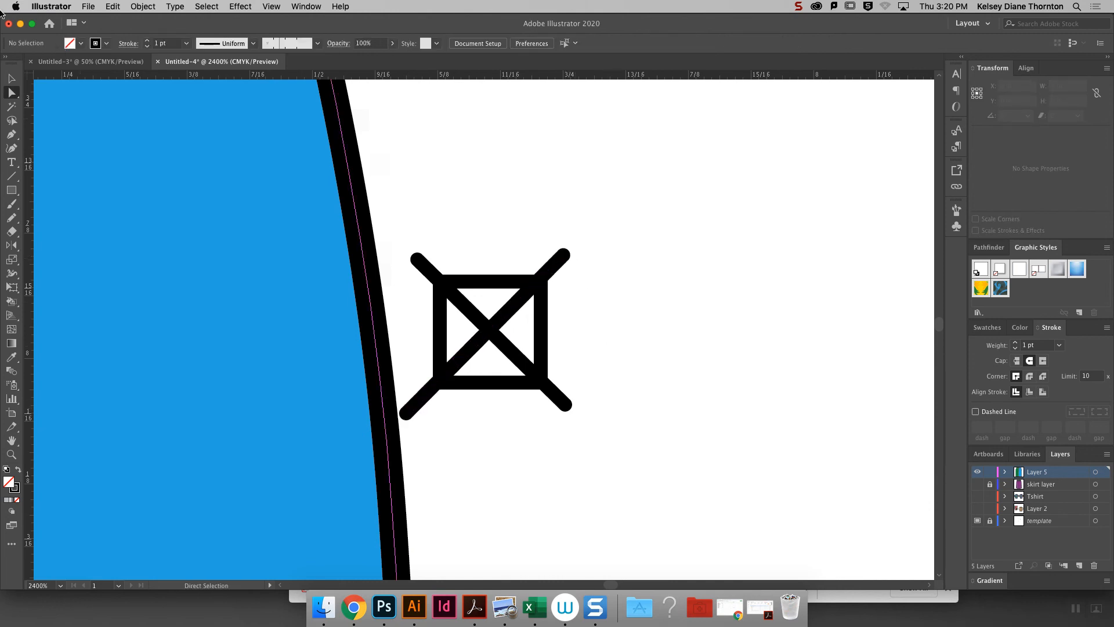
- Select the small square with both diagonals and split them into separate pieces with the Pathfinder Divide operation
{"action": "key", "text": "v"}
{"action": "left_click_drag", "start_coordinate": [603, 466], "coordinate": [409, 235]}
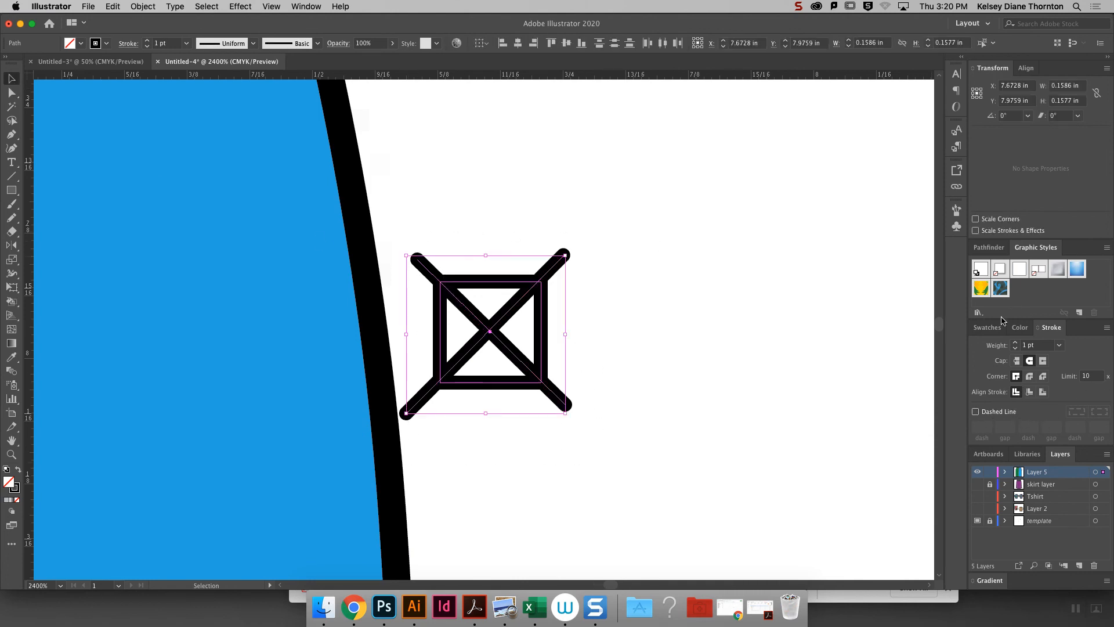
{"action": "left_click", "coordinate": [986, 249]}
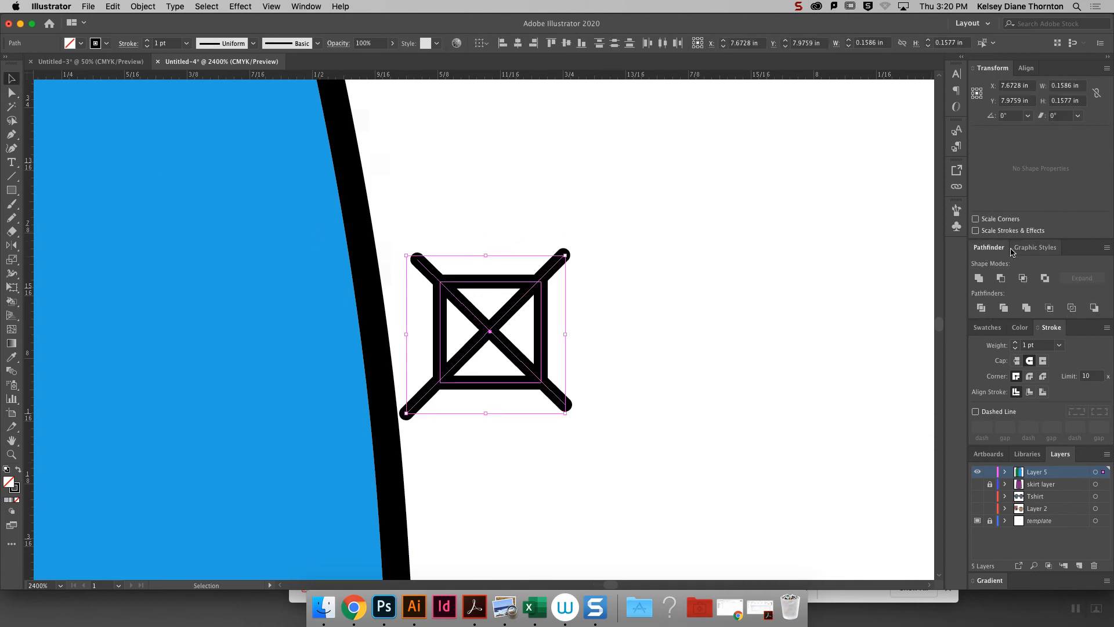
{"action": "left_click", "coordinate": [260, 8]}
{"action": "mouse_move", "coordinate": [320, 12]}
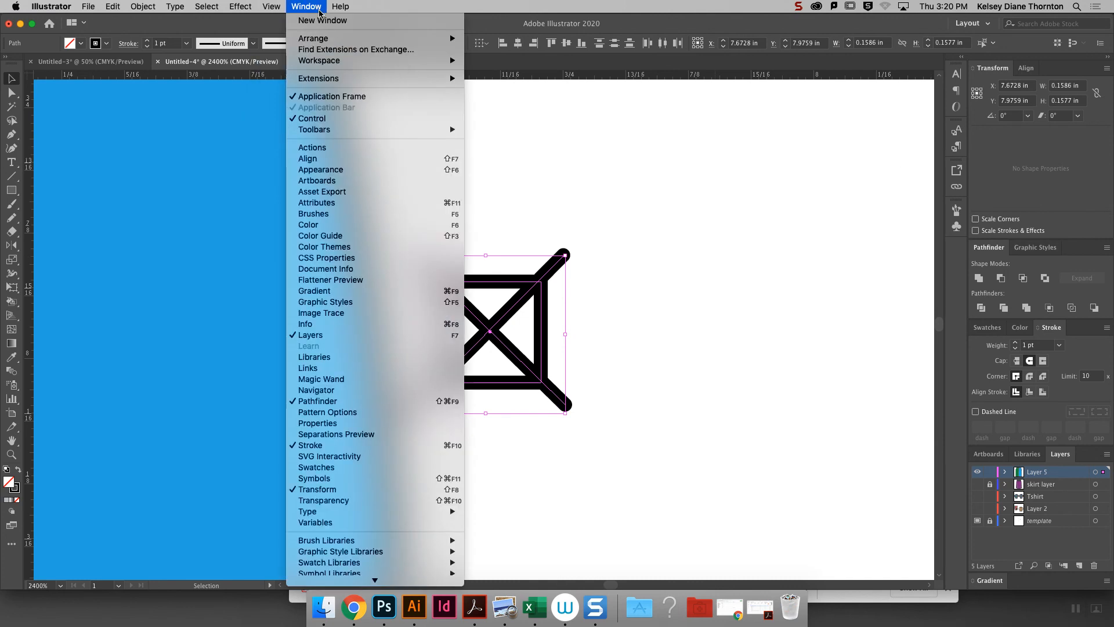
{"action": "left_click", "coordinate": [1105, 497]}
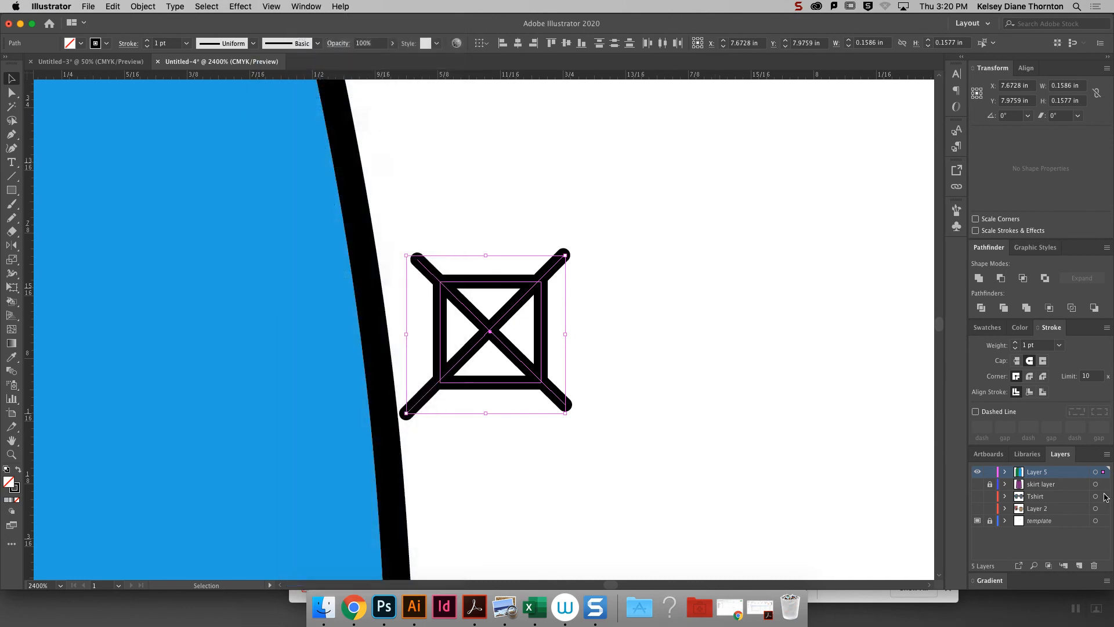
{"action": "left_click", "coordinate": [981, 308]}
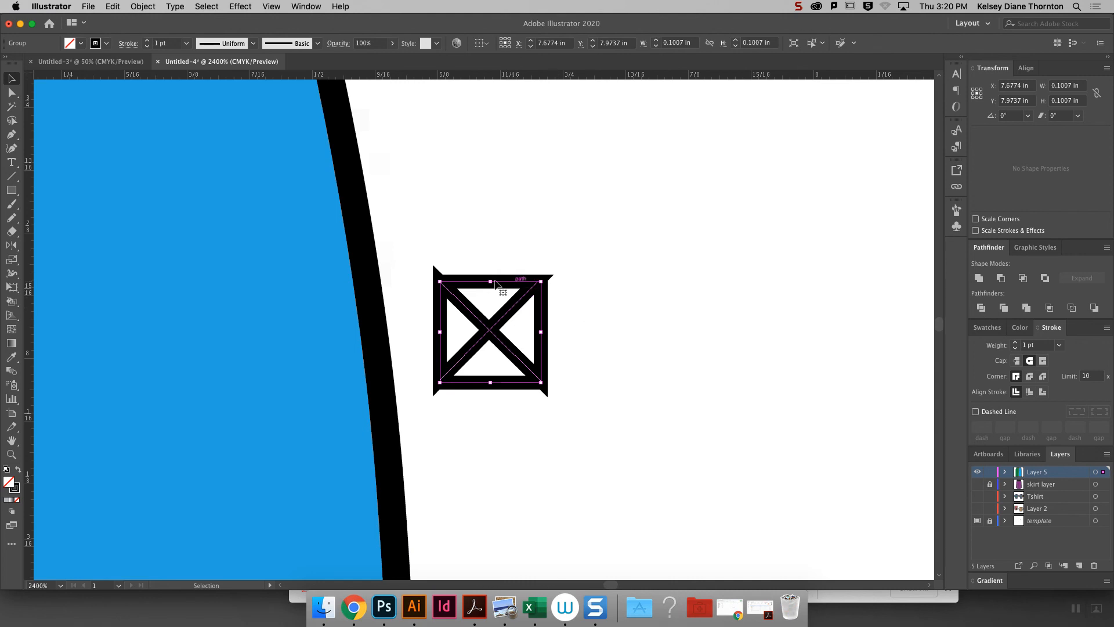
- Ungroup the divided square so that its four triangles are separate objects
{"action": "left_click", "coordinate": [494, 421]}
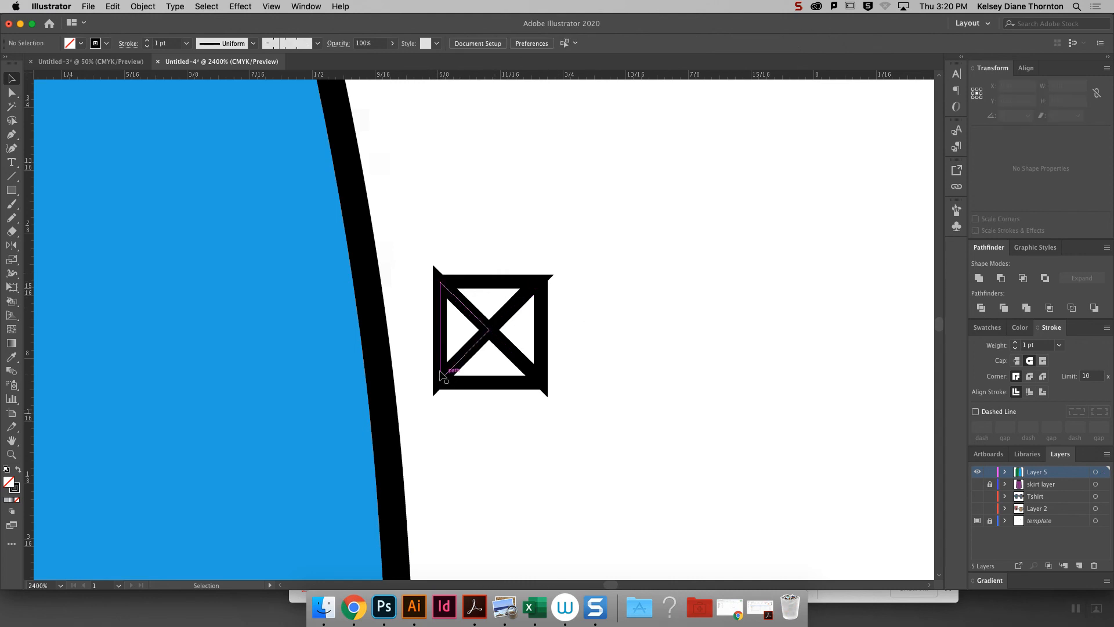
{"action": "left_click", "coordinate": [439, 335]}
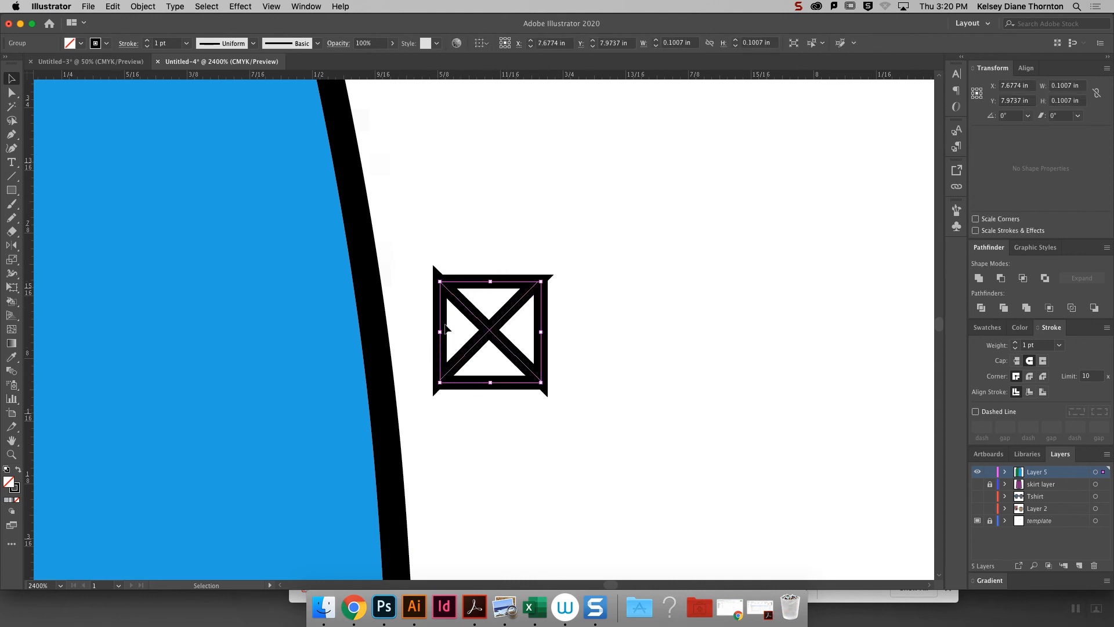
{"action": "right_click", "coordinate": [491, 332]}
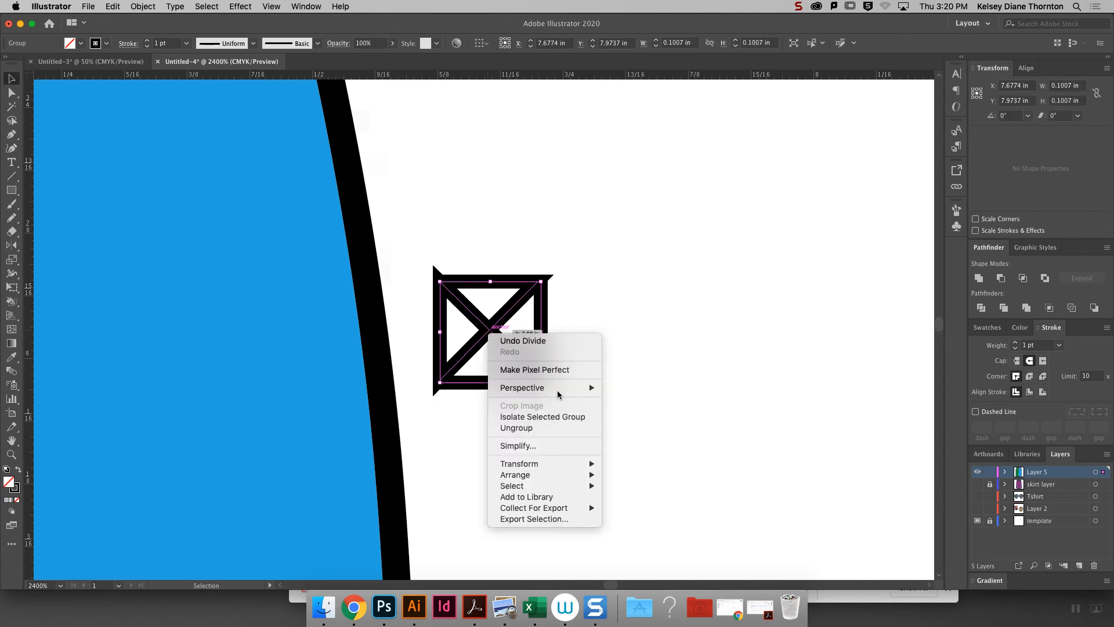
{"action": "left_click", "coordinate": [562, 429]}
{"action": "left_click", "coordinate": [648, 330]}
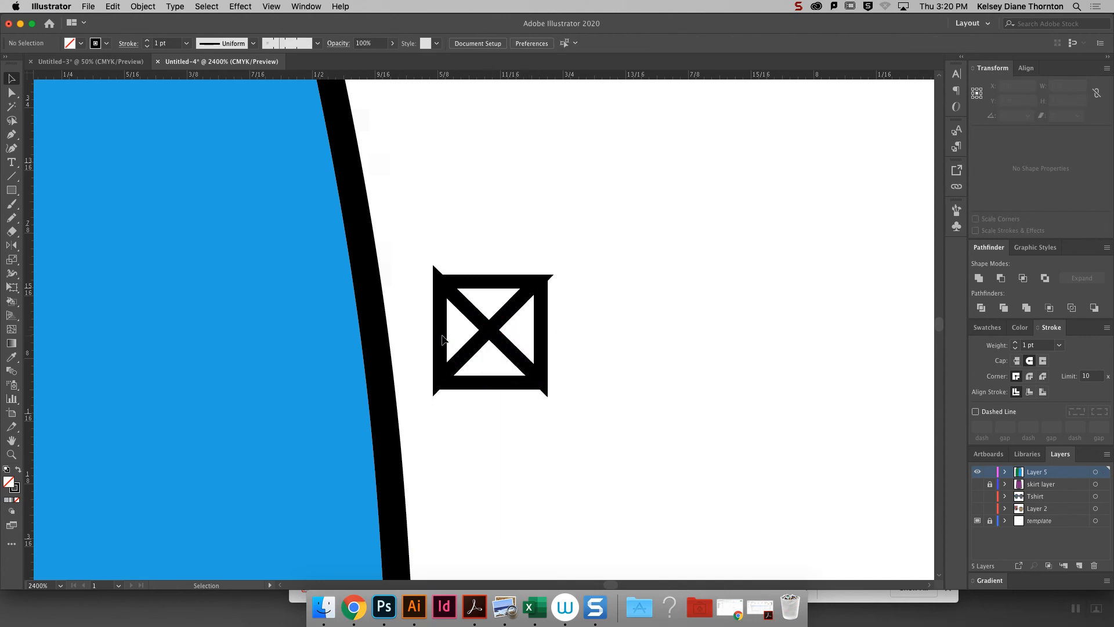
- Pull the left and upper triangles away from the square as a test, and undo both moves
{"action": "left_click_drag", "start_coordinate": [443, 340], "coordinate": [418, 336]}
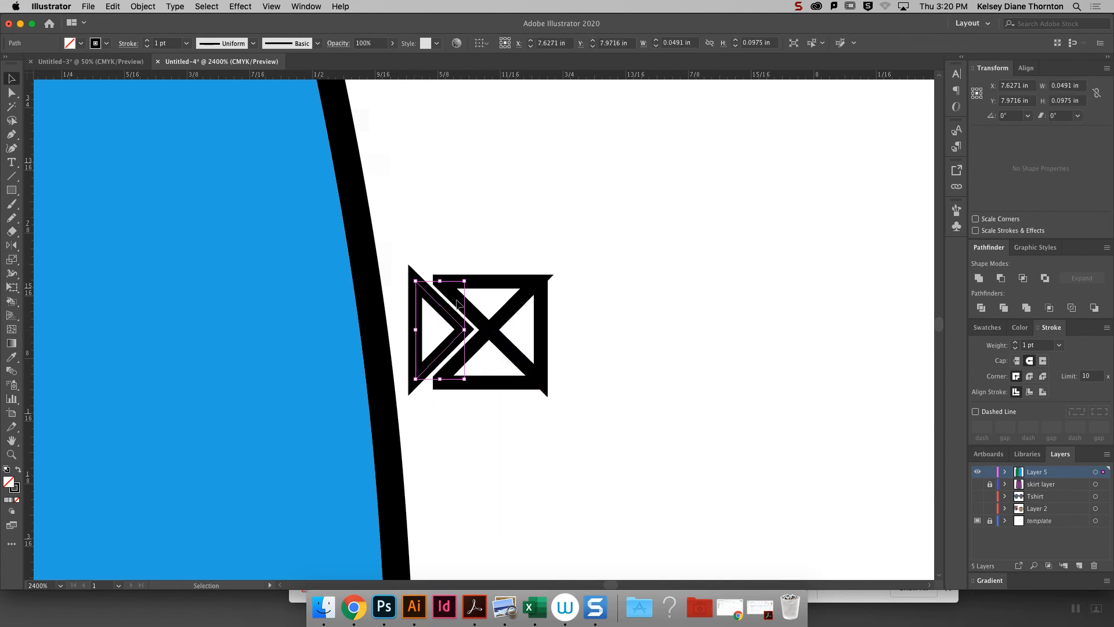
{"action": "left_click_drag", "start_coordinate": [500, 283], "coordinate": [503, 252]}
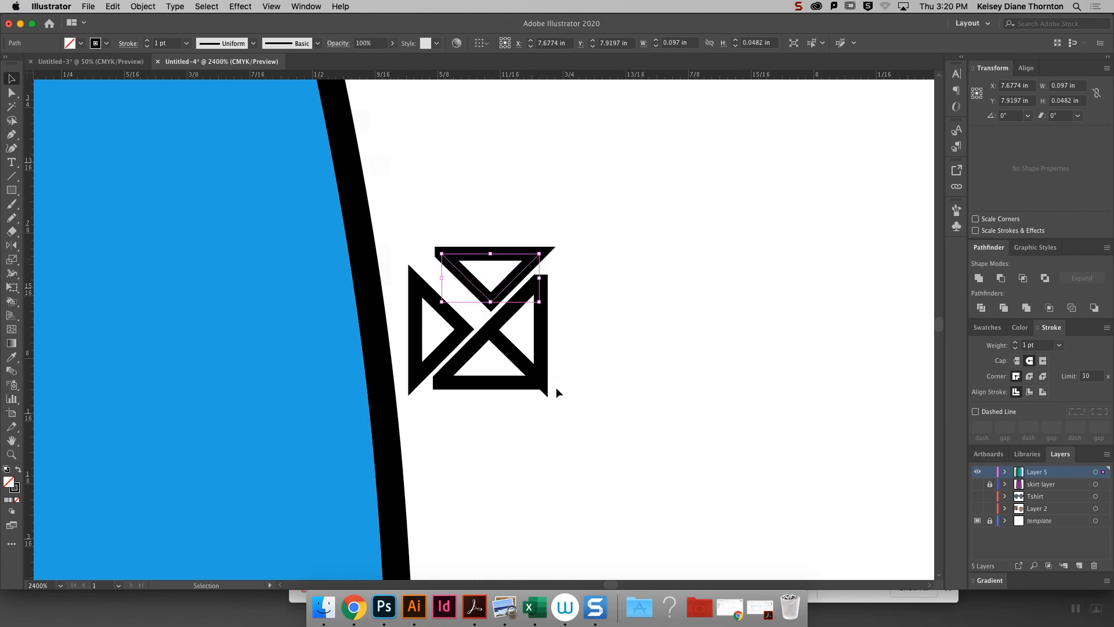
{"action": "key", "text": "super+z"}
{"action": "key", "text": "super+z"}
{"action": "key", "text": "super+z"}
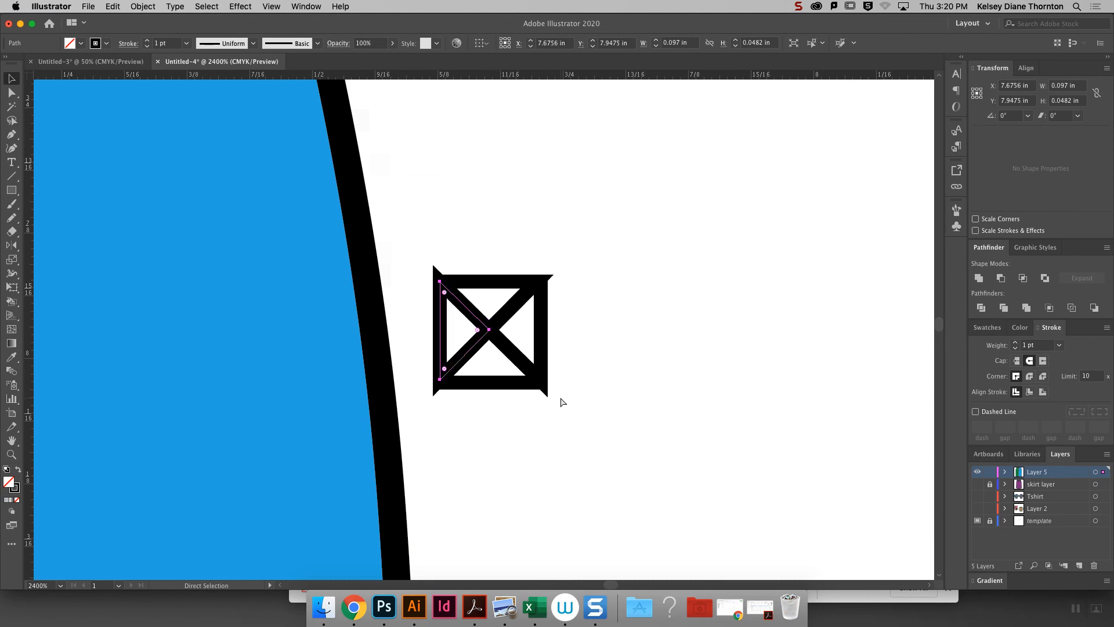
- Select all four triangles of the stud and give their strokes a bevel join
{"action": "left_click", "coordinate": [575, 403]}
{"action": "left_click_drag", "start_coordinate": [581, 463], "coordinate": [432, 173]}
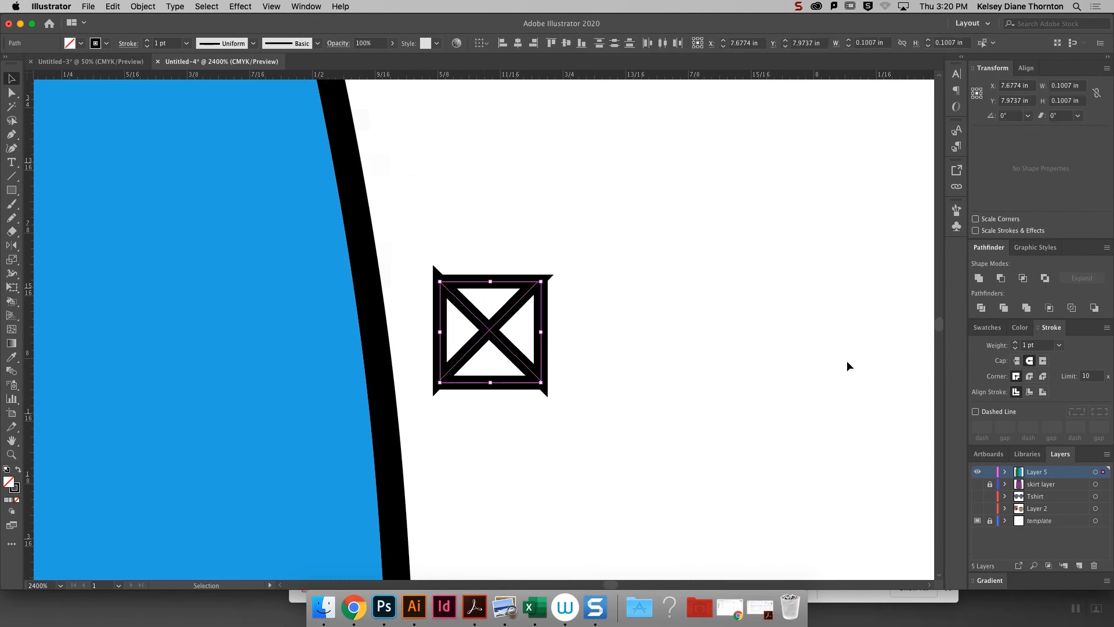
{"action": "left_click", "coordinate": [1043, 377]}
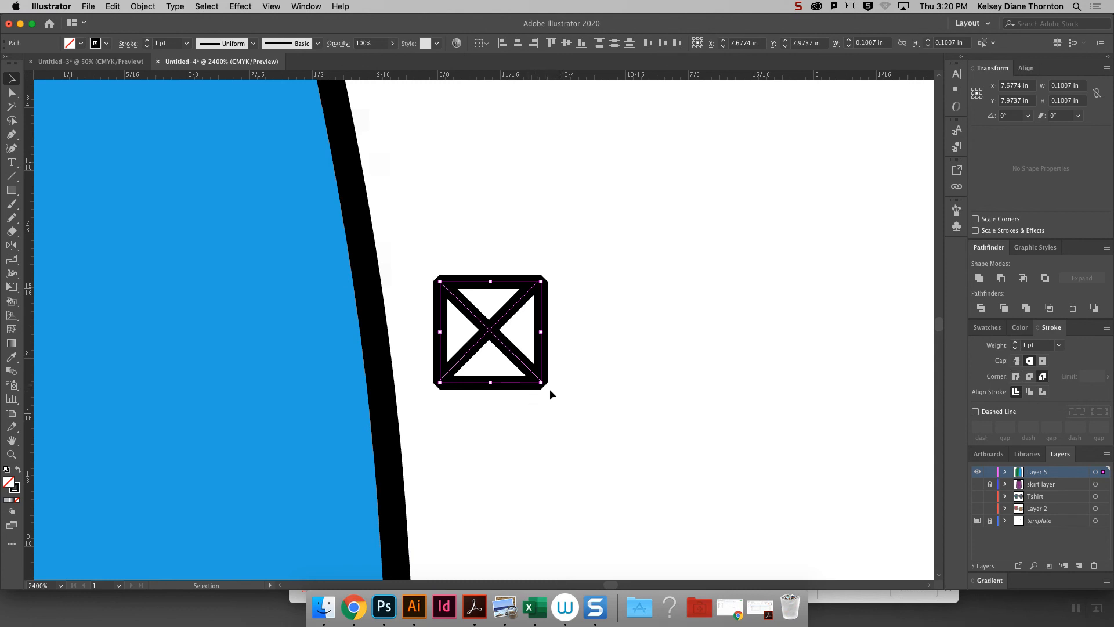
{"action": "left_click", "coordinate": [1030, 377]}
{"action": "left_click", "coordinate": [1043, 377]}
{"action": "left_click", "coordinate": [696, 337]}
{"action": "key", "text": "a"}
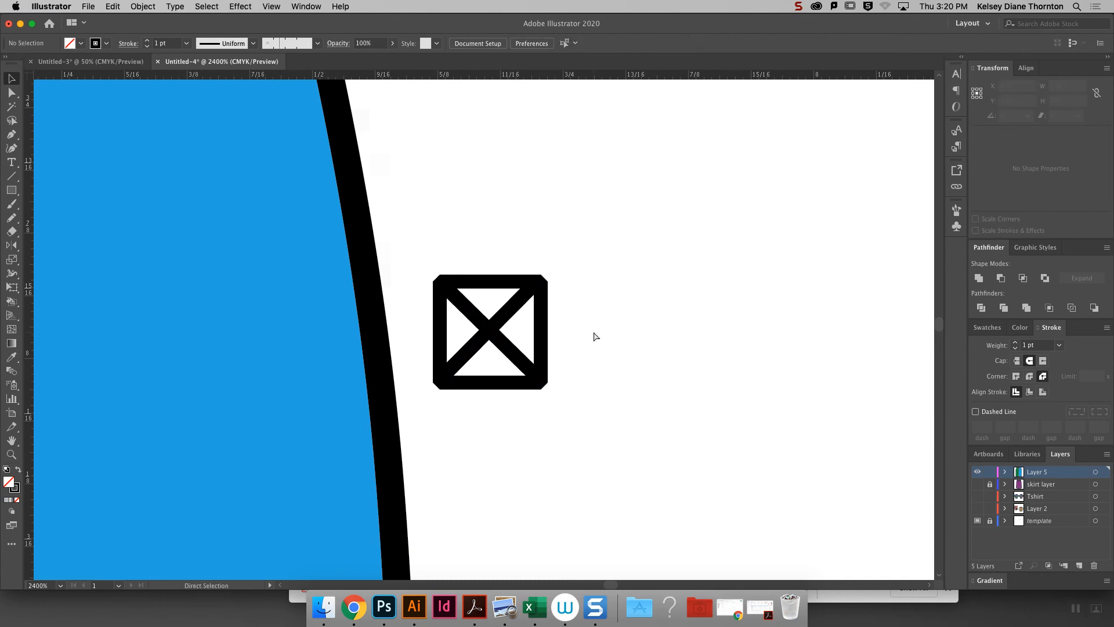
- Fill the stud's right triangle with light gray and its bottom triangle with a medium gray
{"action": "key", "text": "super+minus"}
{"action": "left_click", "coordinate": [522, 306]}
{"action": "left_click", "coordinate": [982, 328]}
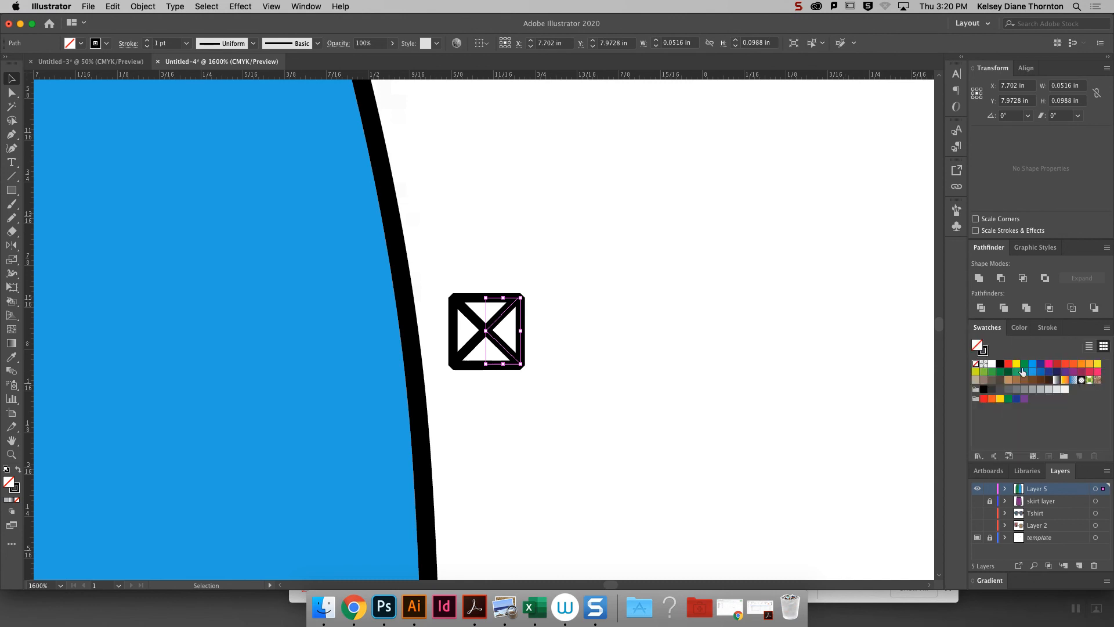
{"action": "left_click", "coordinate": [1041, 389]}
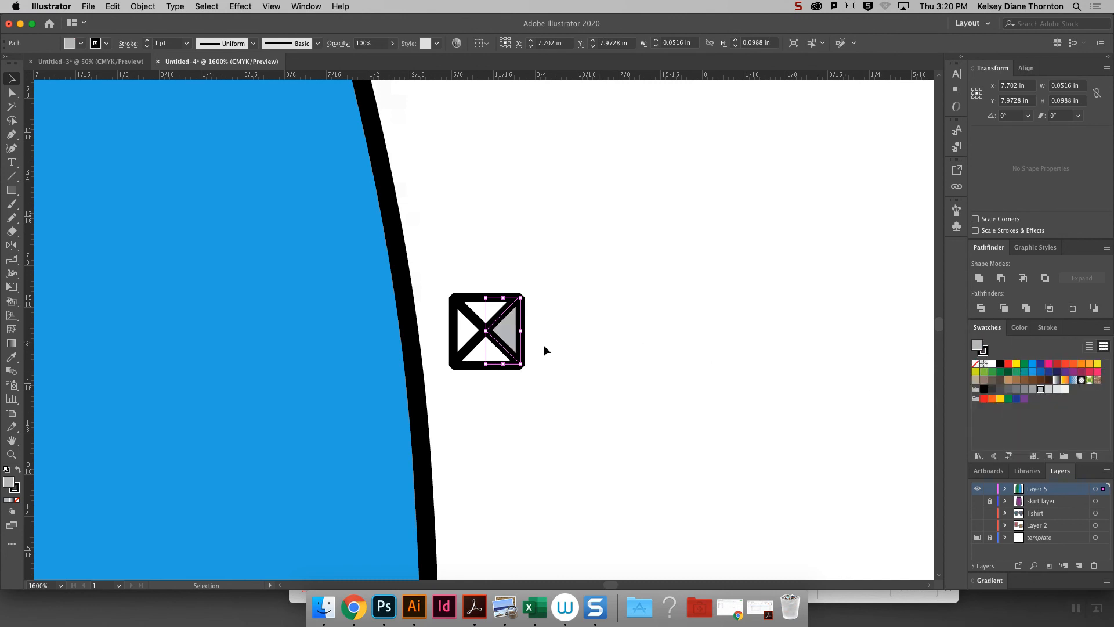
{"action": "key", "text": "super+shift+a"}
{"action": "left_click", "coordinate": [474, 369]}
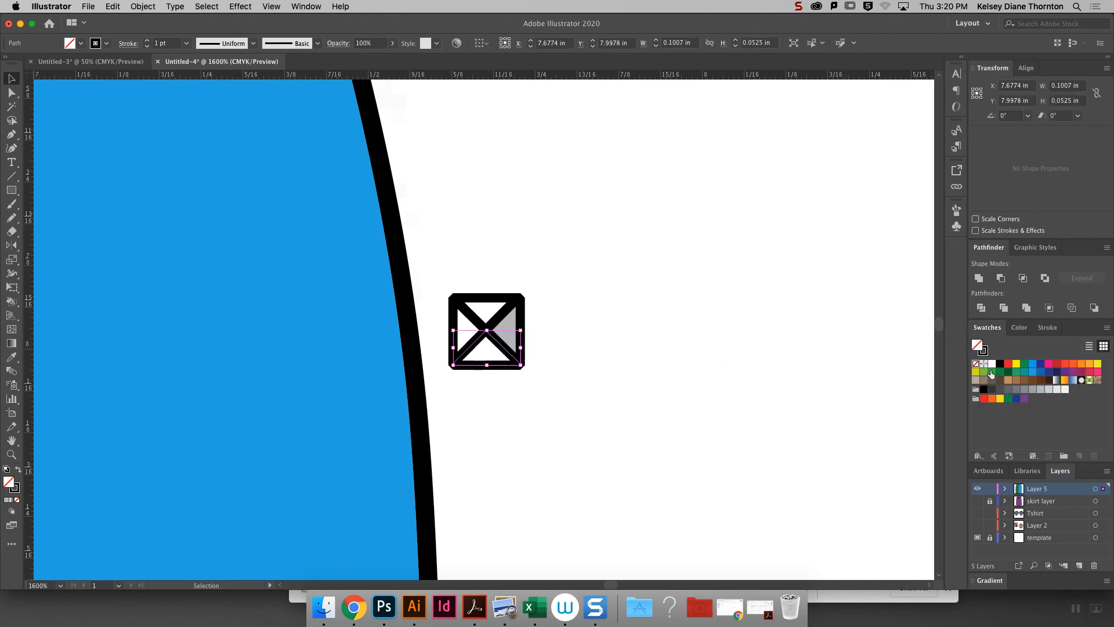
{"action": "left_click", "coordinate": [1016, 389]}
- Fill the stud's upper triangle with the palest gray and its left triangle with dark gray
{"action": "left_click", "coordinate": [482, 319]}
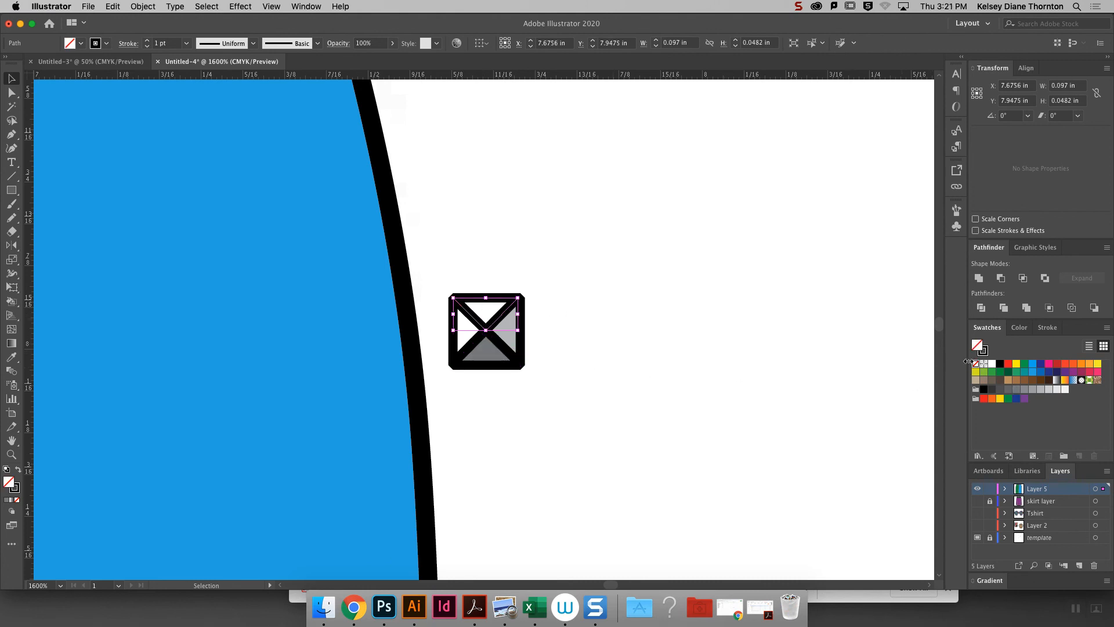
{"action": "left_click", "coordinate": [1066, 390]}
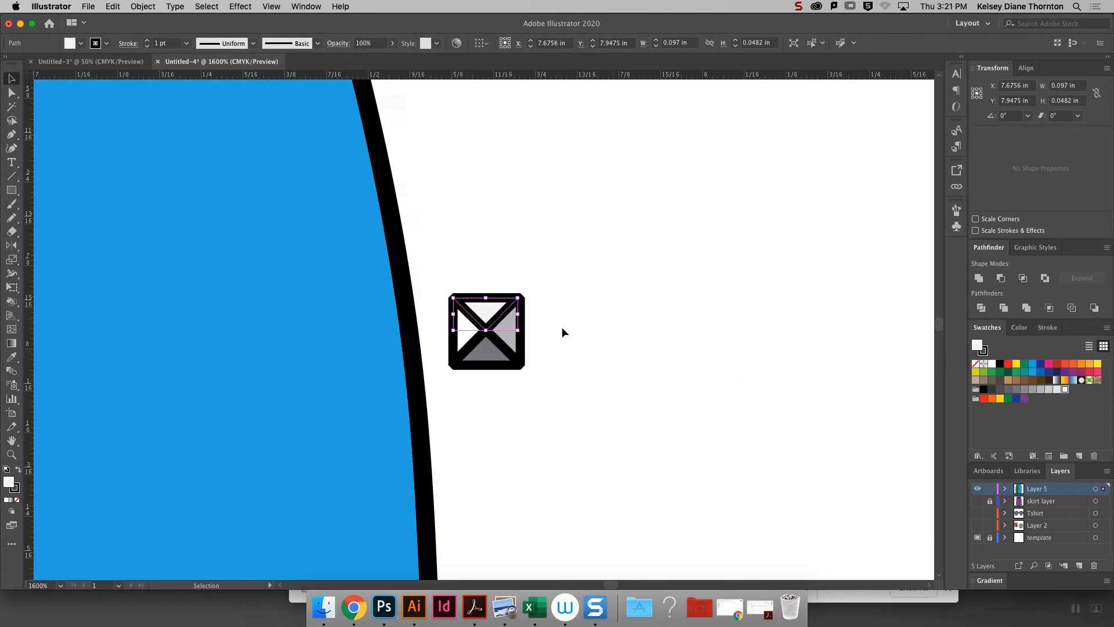
{"action": "left_click", "coordinate": [461, 335]}
{"action": "left_click", "coordinate": [996, 390]}
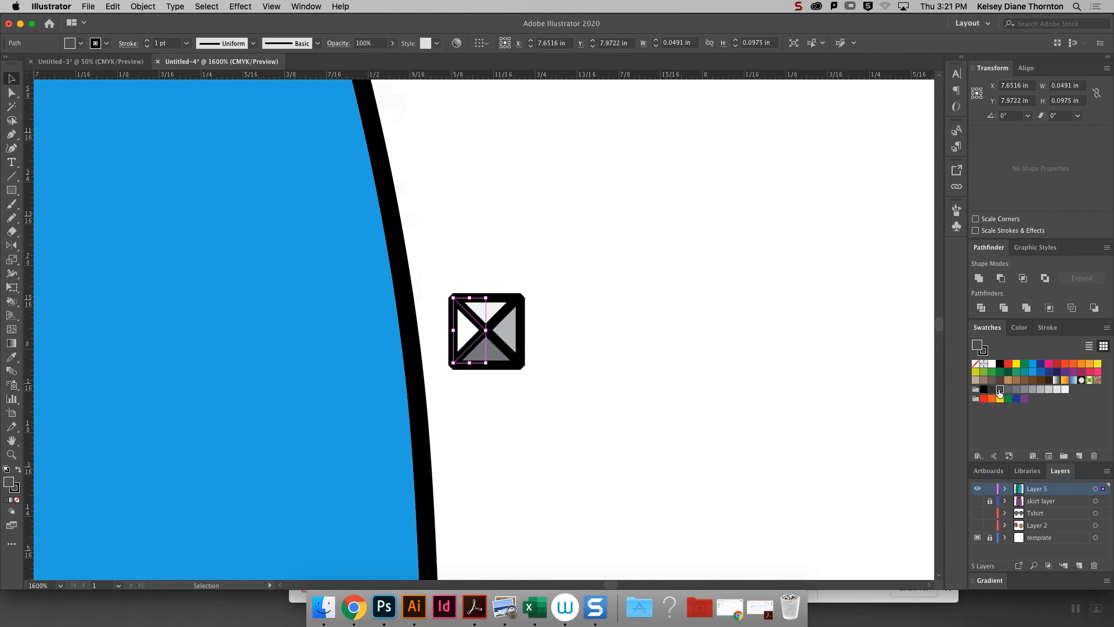
{"action": "left_click", "coordinate": [768, 323]}
- Select the whole stud and start a new Pattern Brush from it
{"action": "left_click_drag", "start_coordinate": [572, 386], "coordinate": [444, 260]}
{"action": "key", "text": "super+minus"}
{"action": "key", "text": "super+minus"}
{"action": "key", "text": "super+minus"}
{"action": "key", "text": "super+minus"}
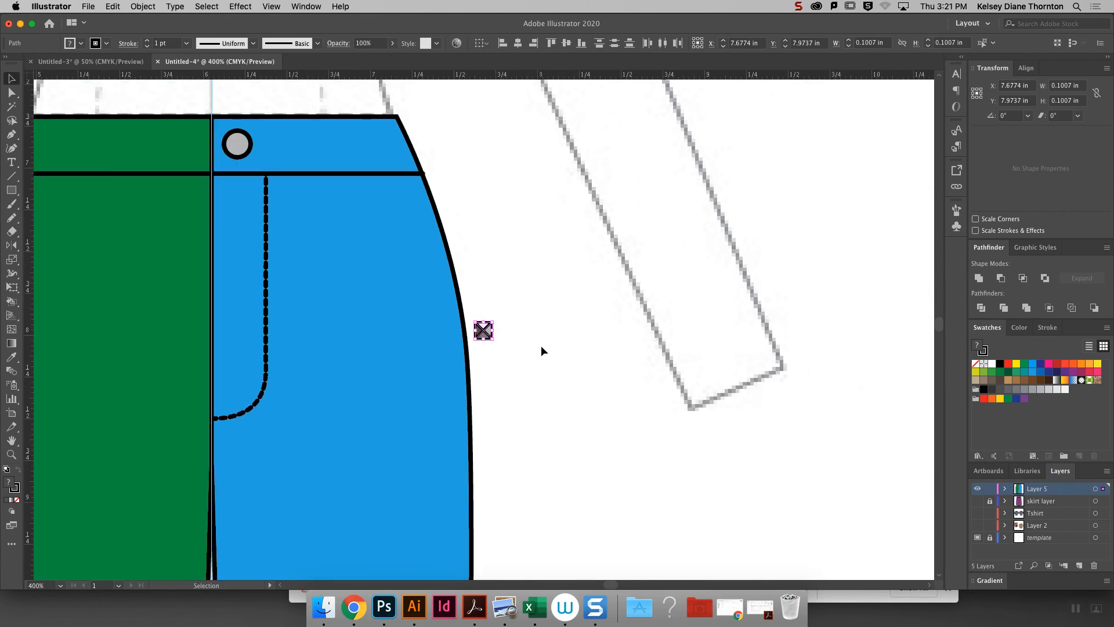
{"action": "left_click", "coordinate": [547, 380]}
{"action": "left_click_drag", "start_coordinate": [523, 375], "coordinate": [471, 297]}
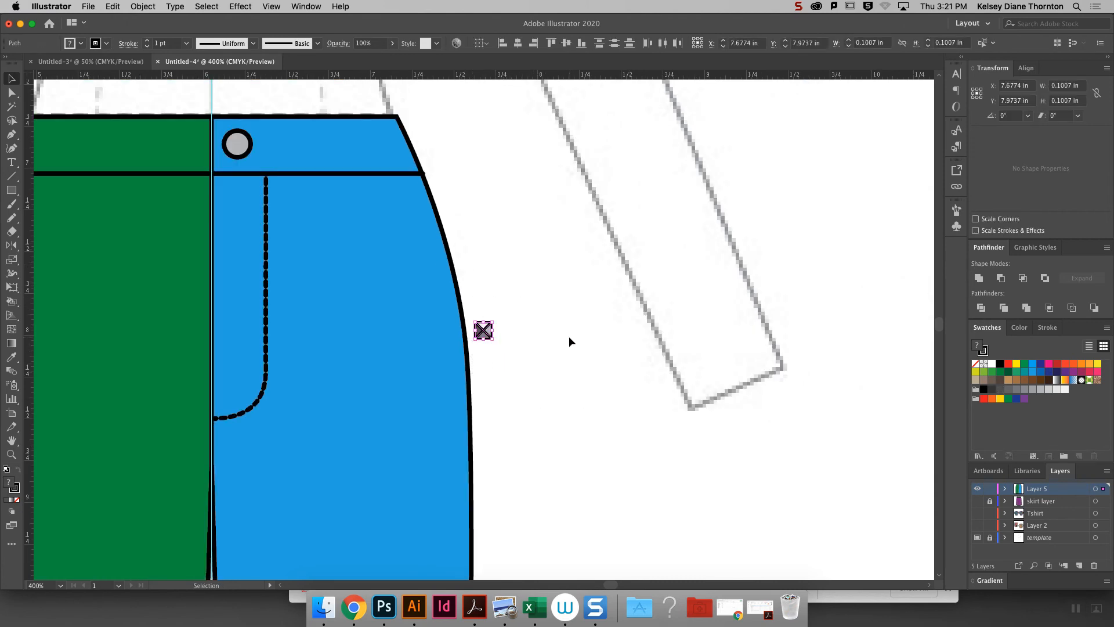
{"action": "left_click", "coordinate": [957, 226]}
{"action": "left_click", "coordinate": [955, 211]}
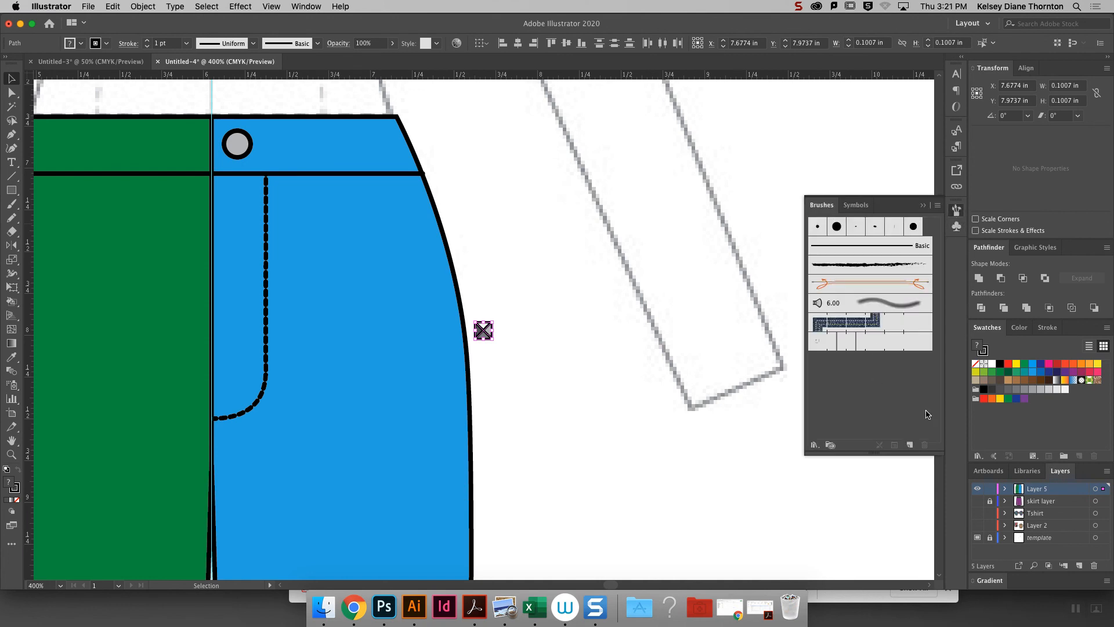
{"action": "left_click", "coordinate": [910, 445]}
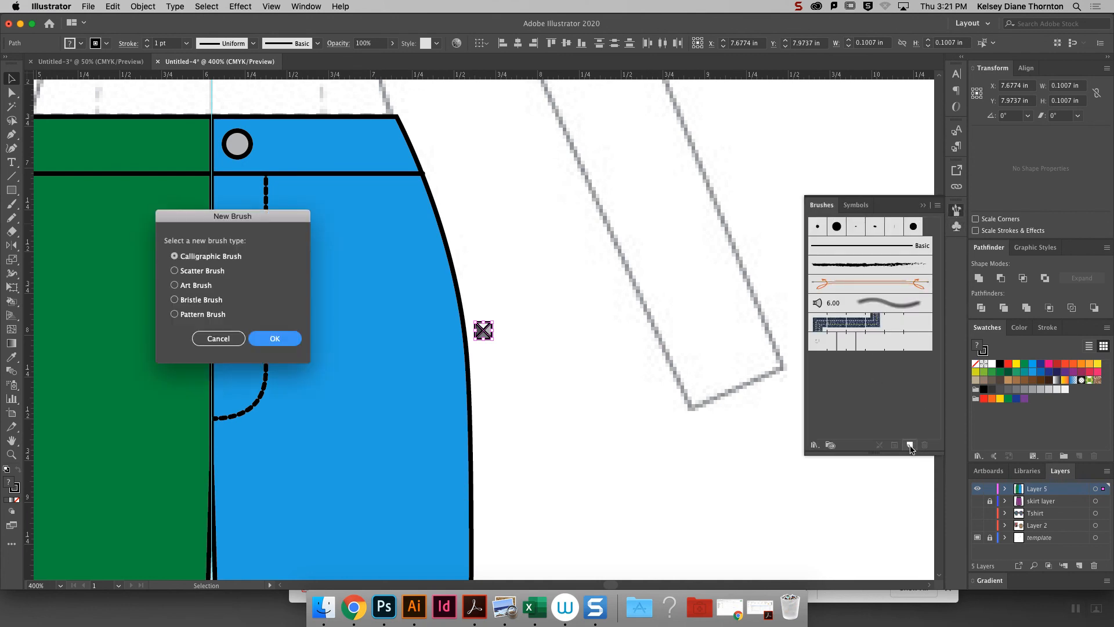
{"action": "left_click", "coordinate": [173, 313]}
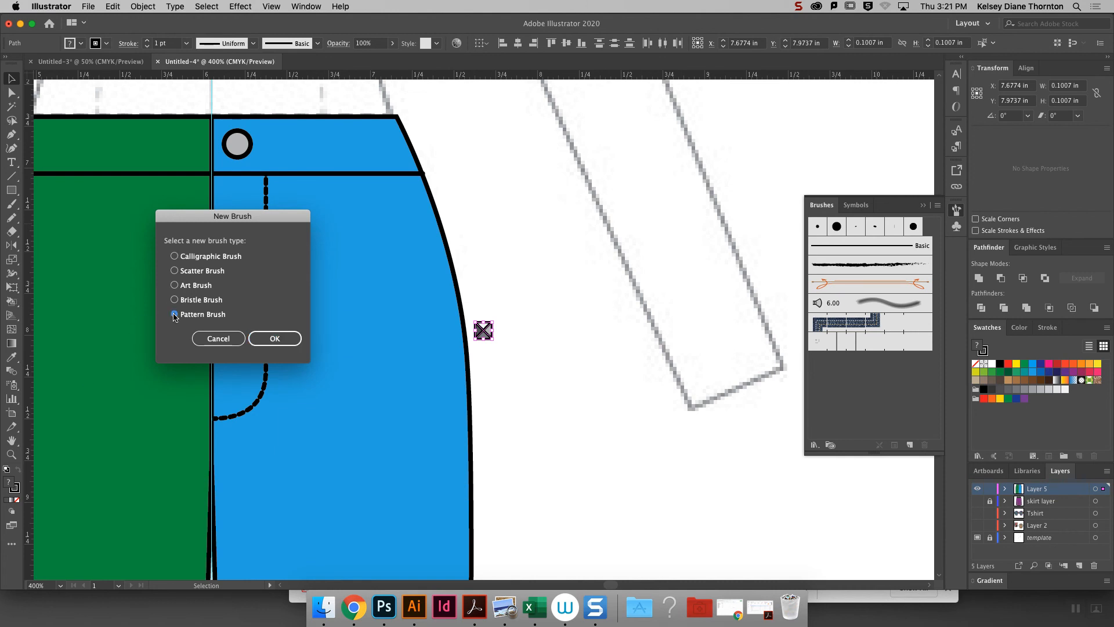
{"action": "left_click", "coordinate": [275, 339]}
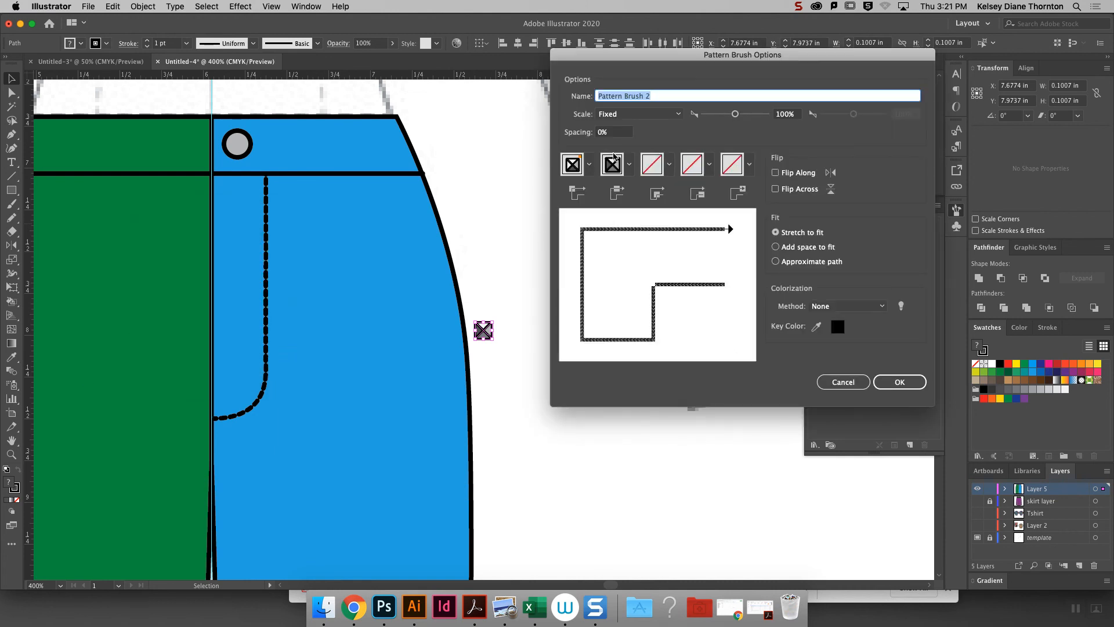
- Set the pattern brush's spacing to 15% and create the brush, leaving the stud deselected
{"action": "left_click", "coordinate": [614, 133]}
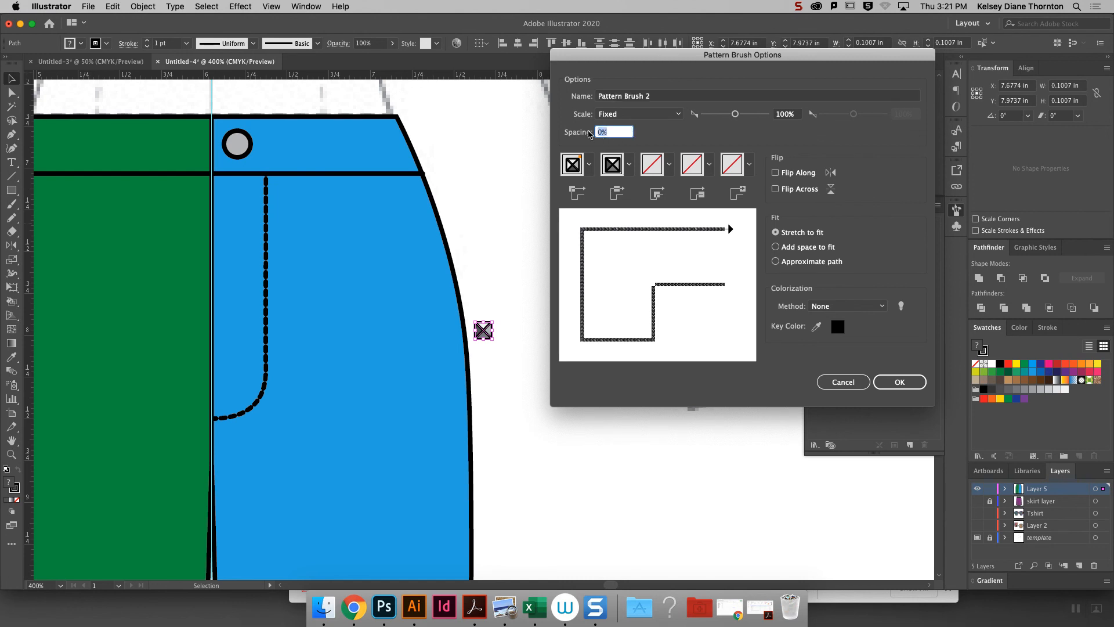
{"action": "type", "text": "15"}
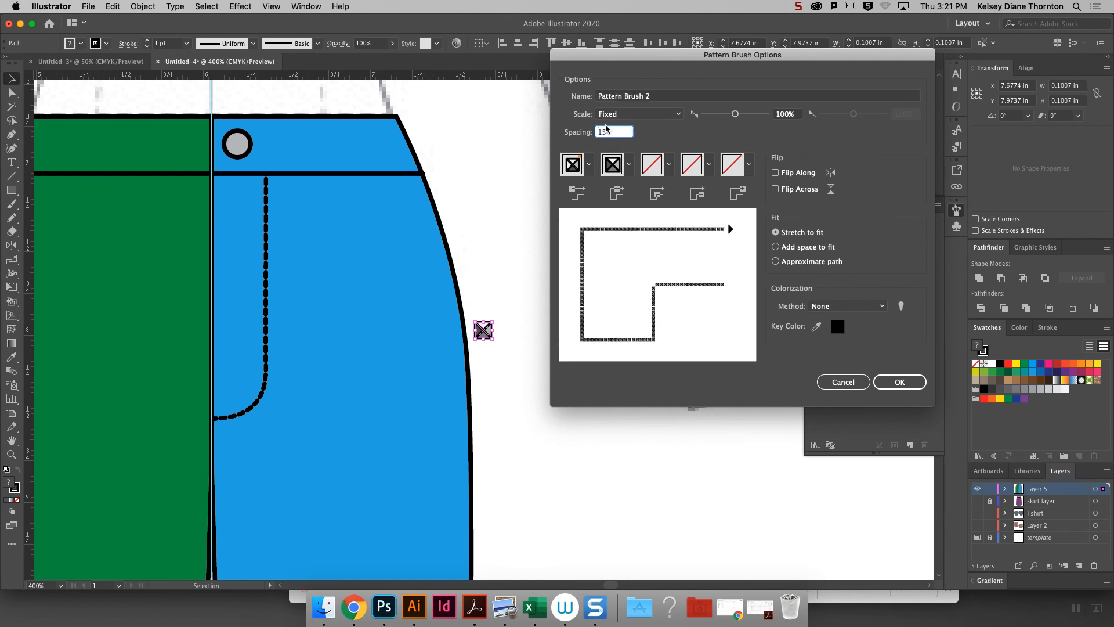
{"action": "left_click", "coordinate": [900, 382]}
{"action": "left_click", "coordinate": [489, 229]}
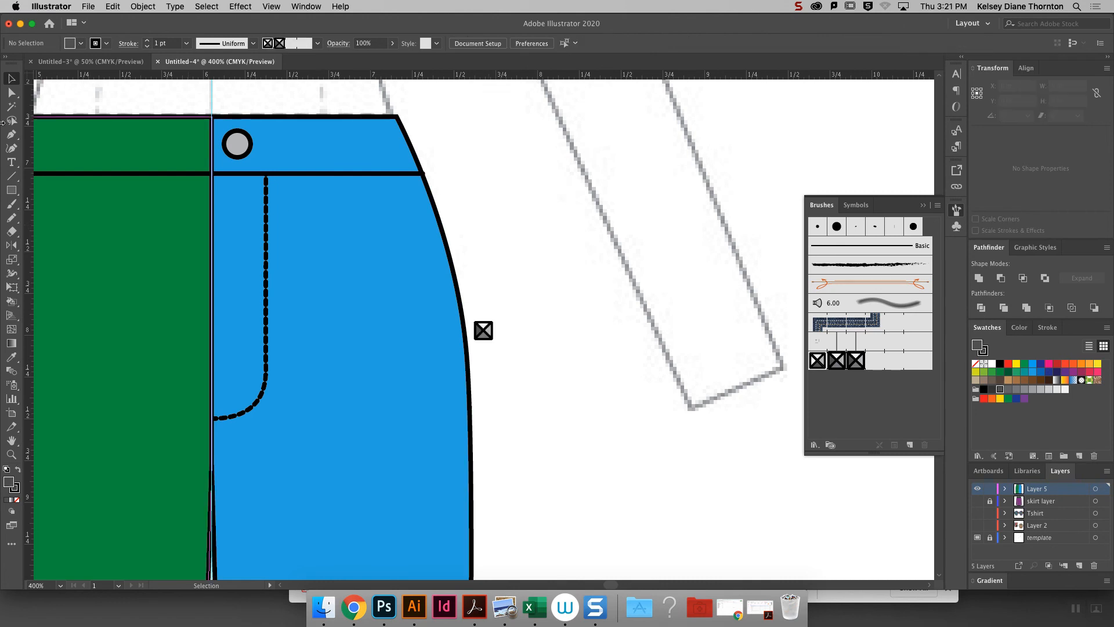
- Duplicate the blue shorts half's outer side seam segment in front and nudge the copy inward, parallel to the outline
{"action": "left_click", "coordinate": [11, 92]}
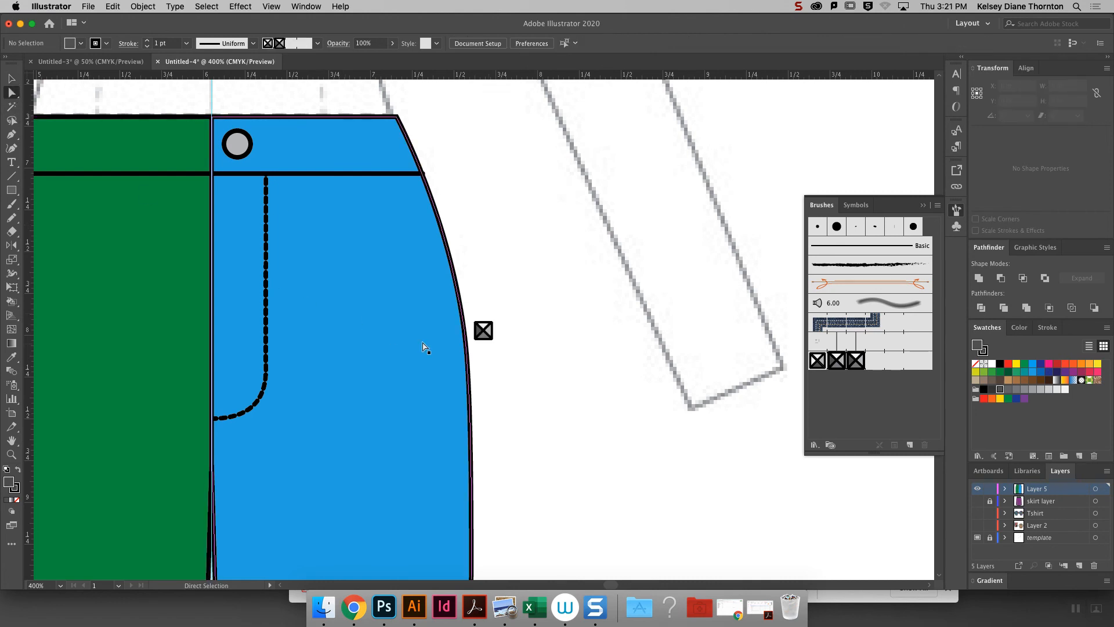
{"action": "left_click", "coordinate": [463, 316]}
{"action": "left_click", "coordinate": [466, 349]}
{"action": "key", "text": "v"}
{"action": "key", "text": "super+f"}
{"action": "key", "text": "Left"}
{"action": "key", "text": "Left"}
{"action": "key", "text": "Left"}
{"action": "key", "text": "Left"}
{"action": "key", "text": "Left"}
{"action": "key", "text": "Left"}
{"action": "key", "text": "Left"}
{"action": "key", "text": "Left"}
{"action": "key", "text": "Left"}
{"action": "key", "text": "Left"}
{"action": "key", "text": "Left"}
{"action": "key", "text": "Left"}
{"action": "key", "text": "Left"}
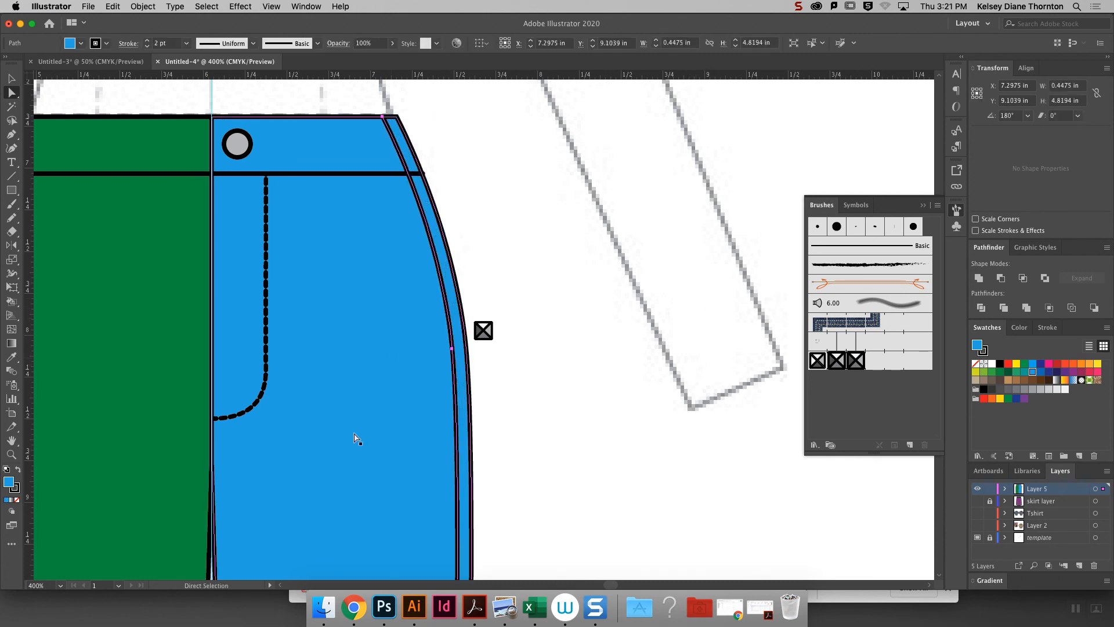
- Remove the fill from the copied side seam line and apply the stud pattern brush to its stroke, leaving it deselected
{"action": "left_click", "coordinate": [17, 499]}
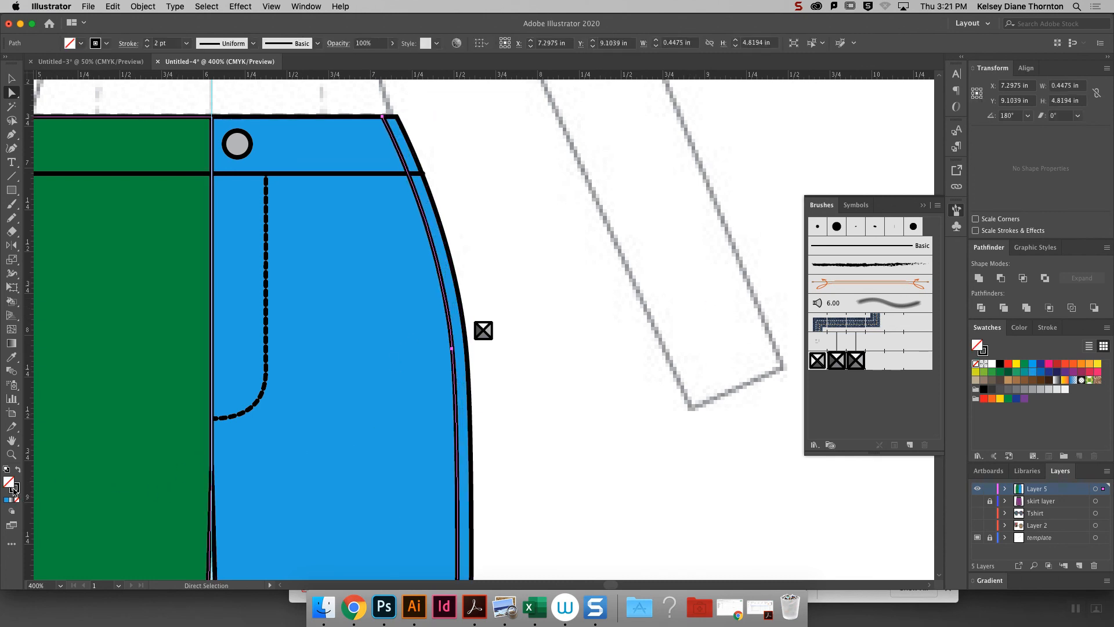
{"action": "left_click", "coordinate": [631, 282]}
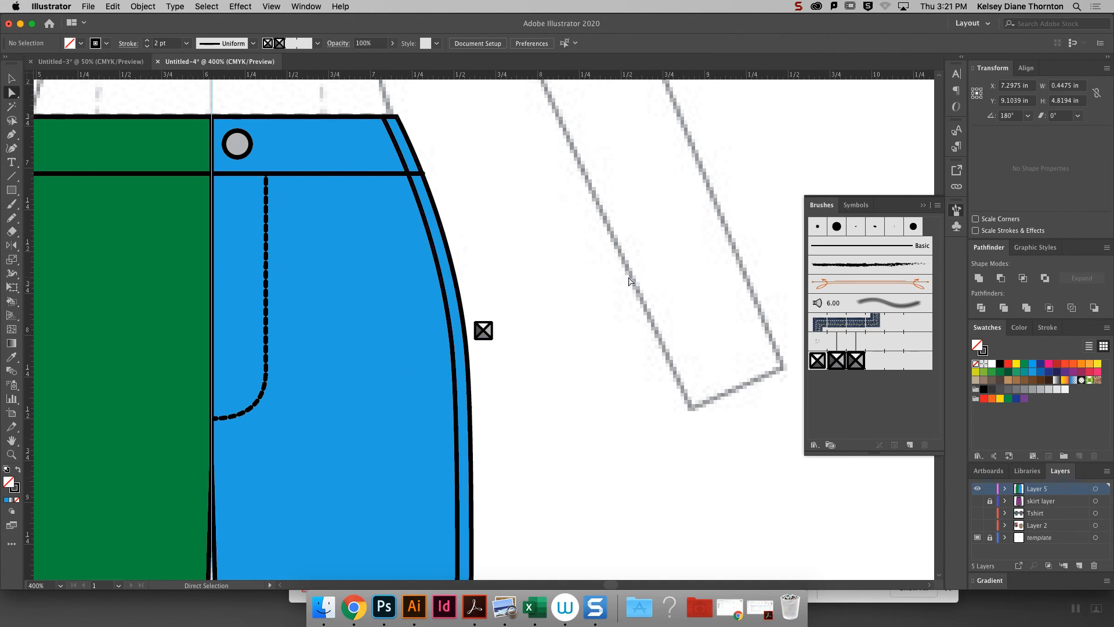
{"action": "left_click", "coordinate": [448, 326]}
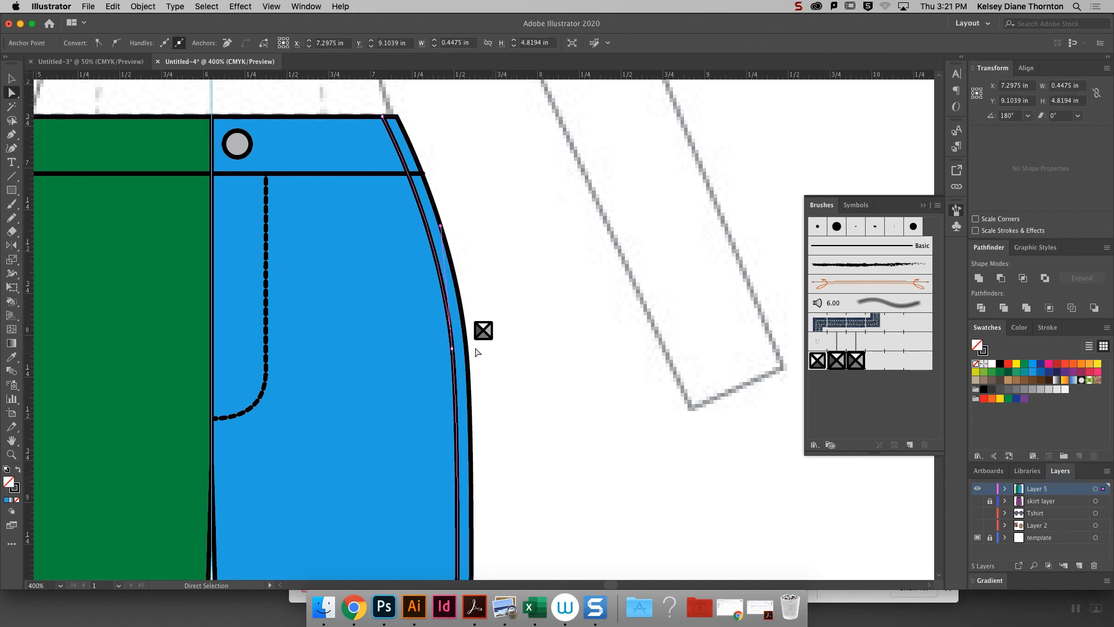
{"action": "left_click", "coordinate": [452, 349]}
{"action": "left_click", "coordinate": [881, 367]}
{"action": "left_click", "coordinate": [519, 216]}
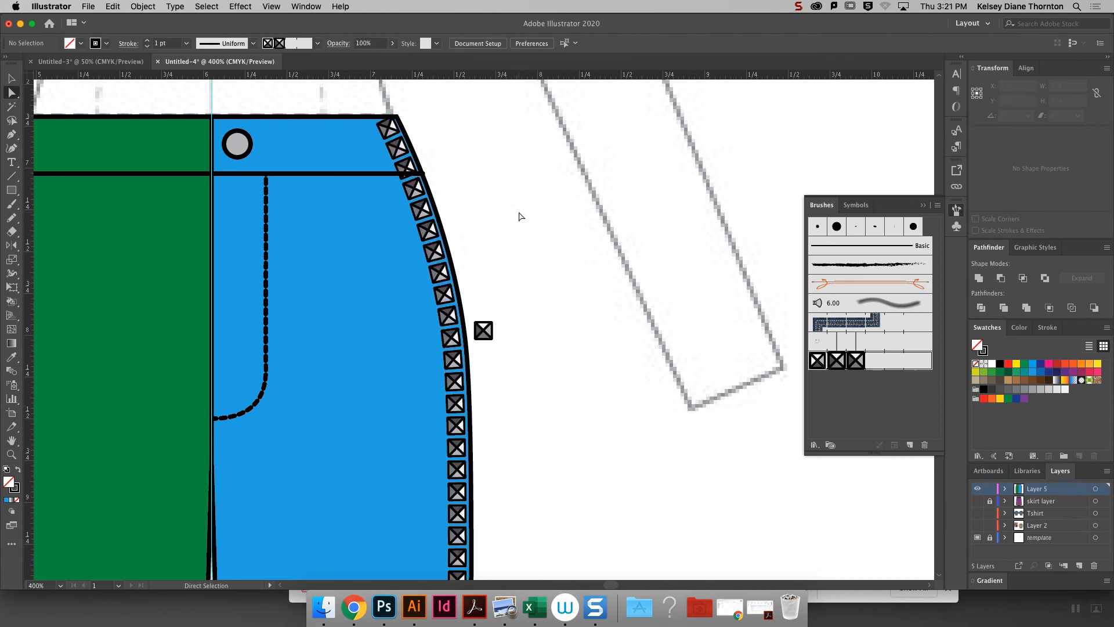
- Try to shorten the stud line by moving its top anchor point down to the waistband seam, and undo the move
{"action": "key", "text": "super+minus"}
{"action": "key", "text": "super+minus"}
{"action": "key", "text": "super+minus"}
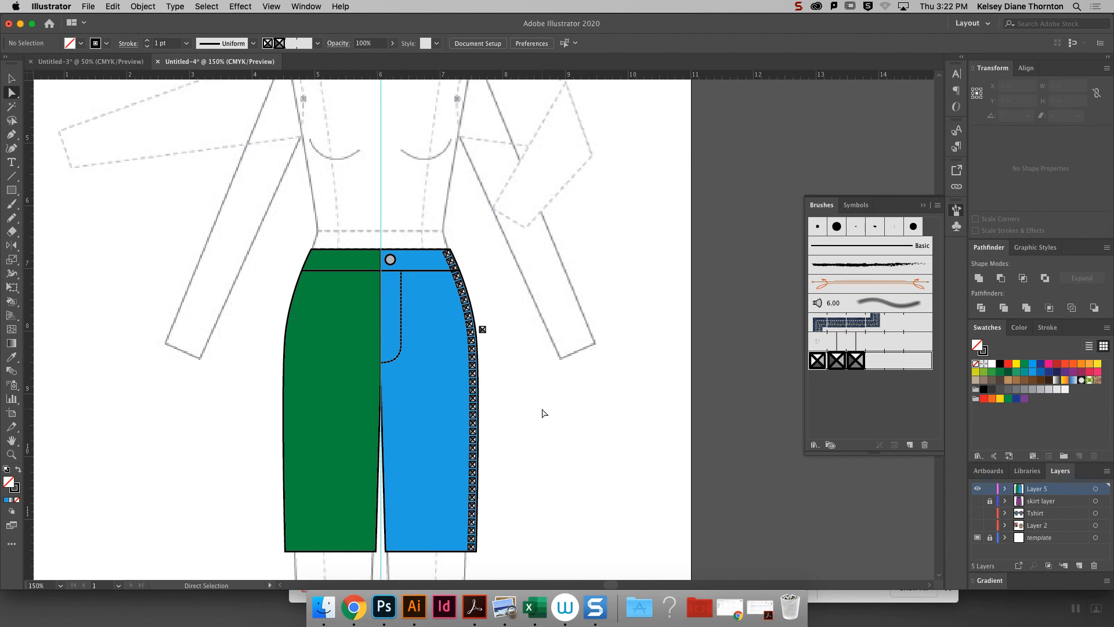
{"action": "key", "text": "super+equal"}
{"action": "key", "text": "super+equal"}
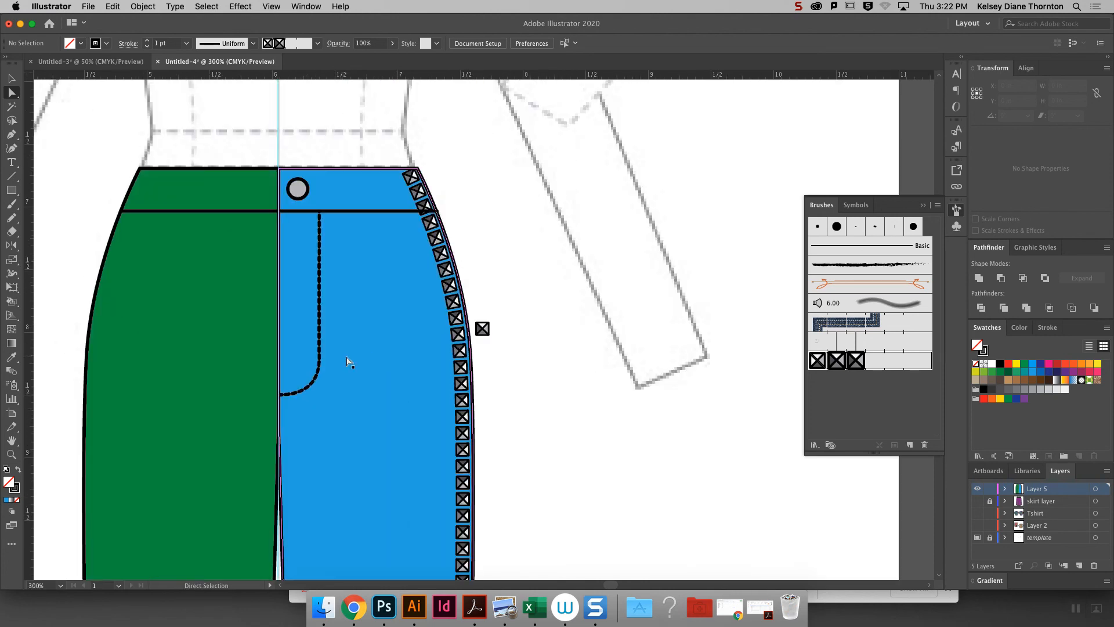
{"action": "left_click", "coordinate": [430, 219]}
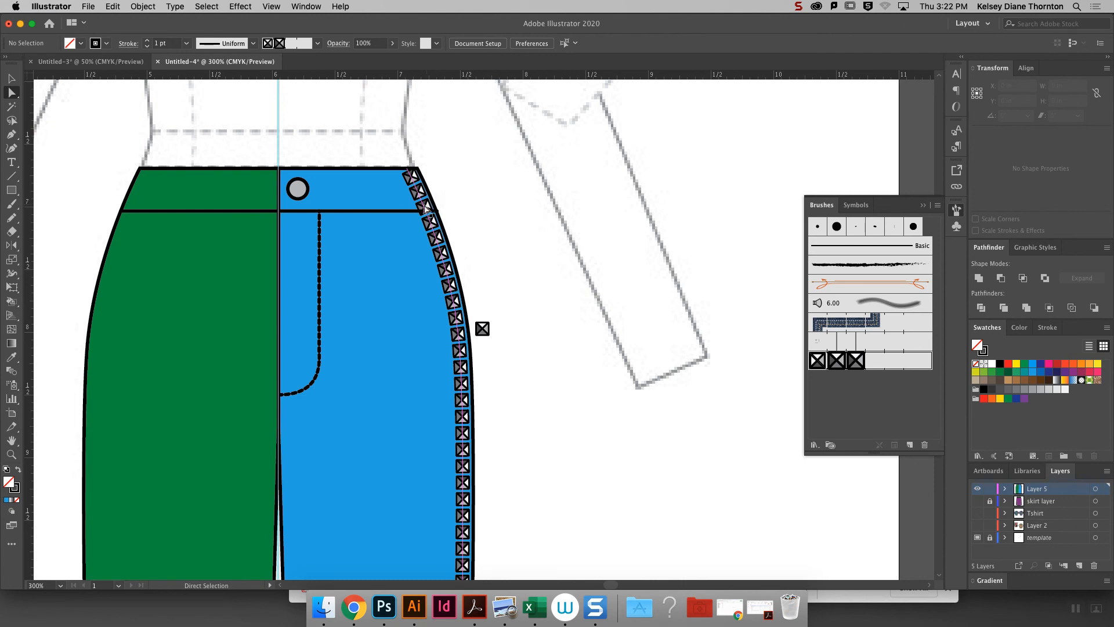
{"action": "left_click", "coordinate": [423, 206]}
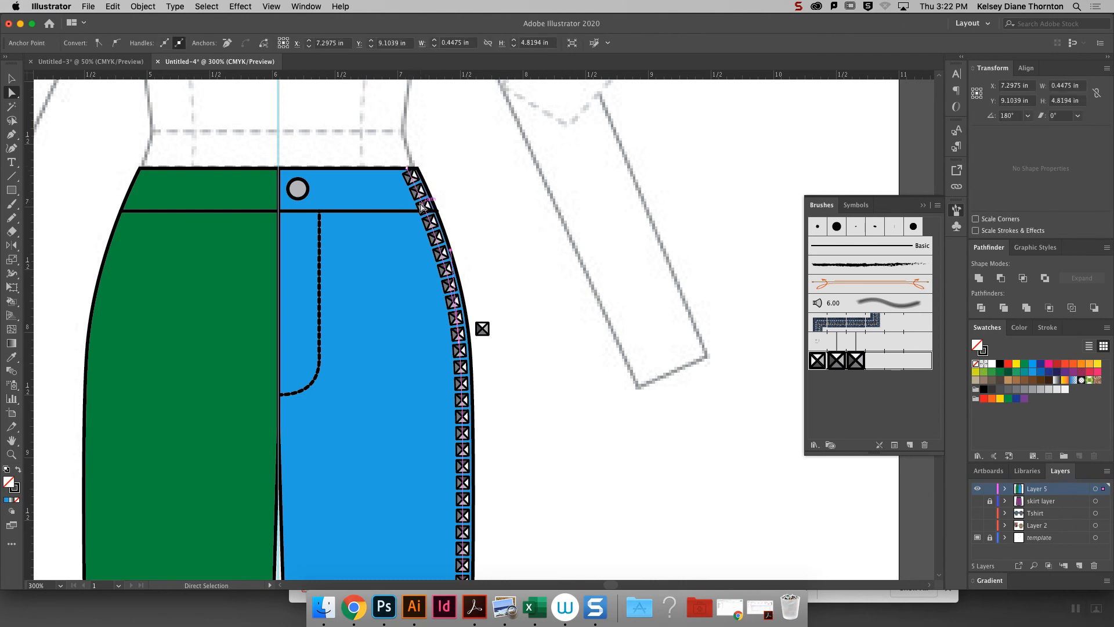
{"action": "left_click", "coordinate": [408, 173]}
{"action": "left_click_drag", "start_coordinate": [408, 173], "coordinate": [427, 212]}
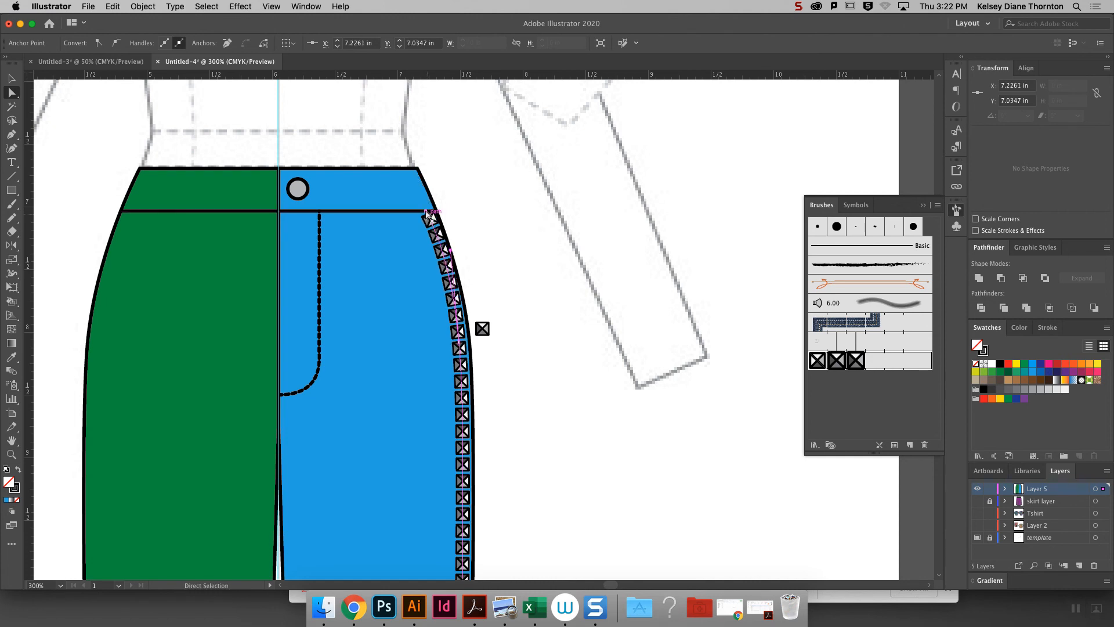
{"action": "key", "text": "super+z"}
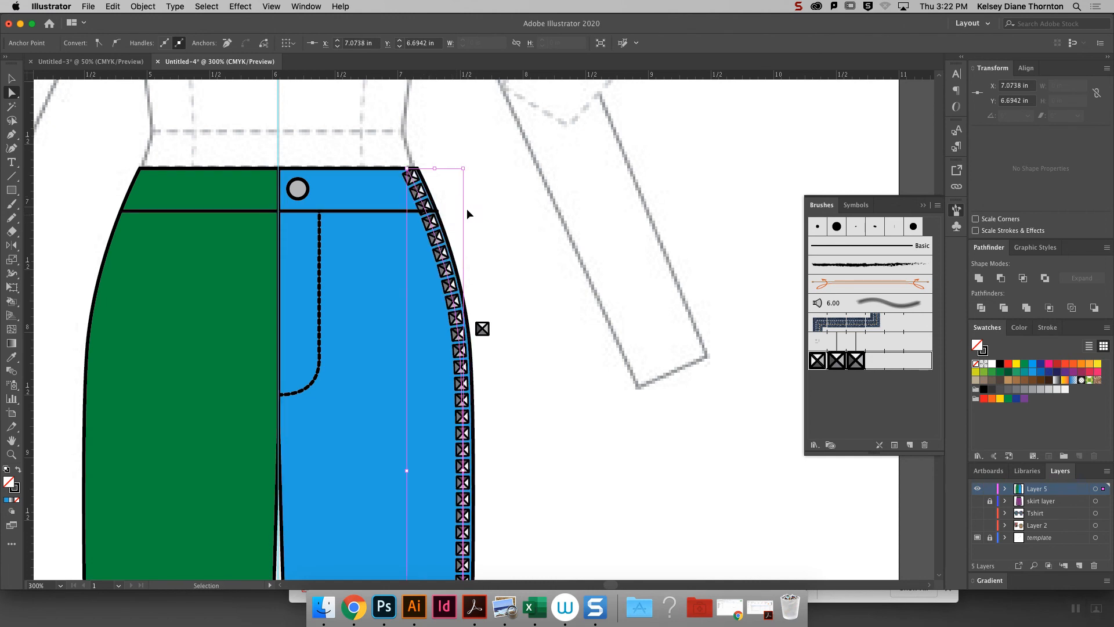
- Expand the appearance of the side seam's stud line and ungroup it into separate studs, leaving them deselected
{"action": "left_click", "coordinate": [12, 79]}
{"action": "left_click", "coordinate": [506, 258]}
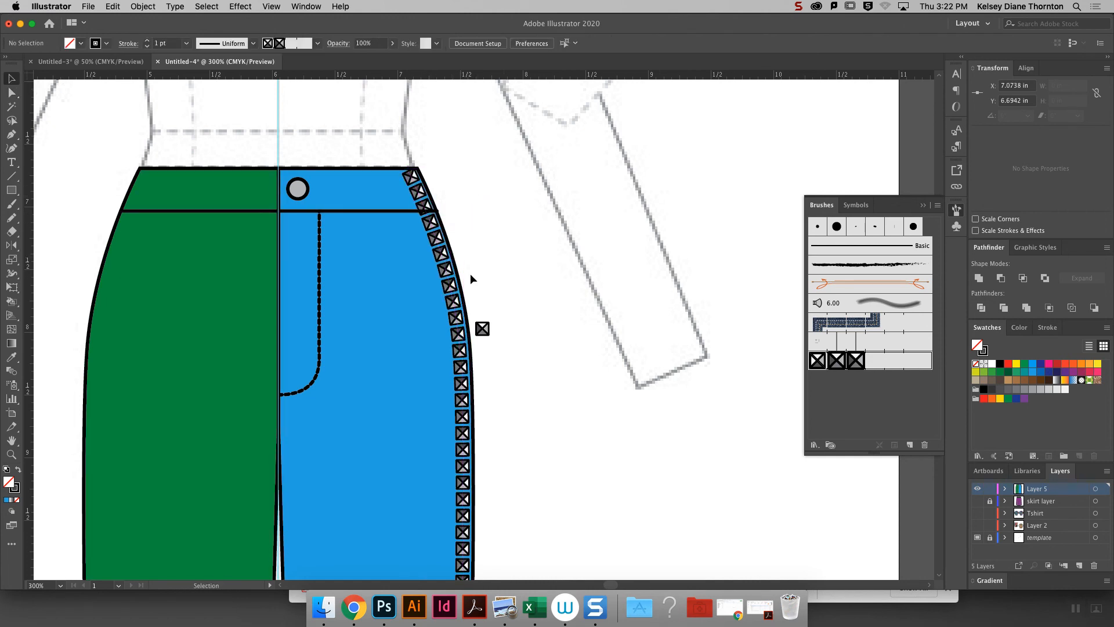
{"action": "left_click", "coordinate": [451, 277]}
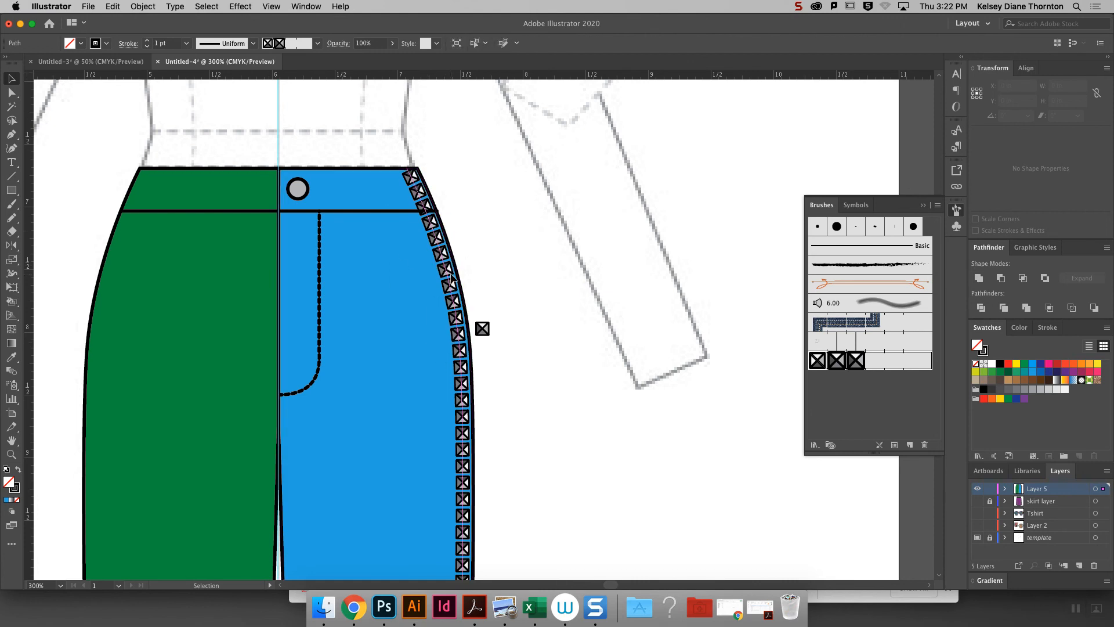
{"action": "left_click", "coordinate": [146, 6]}
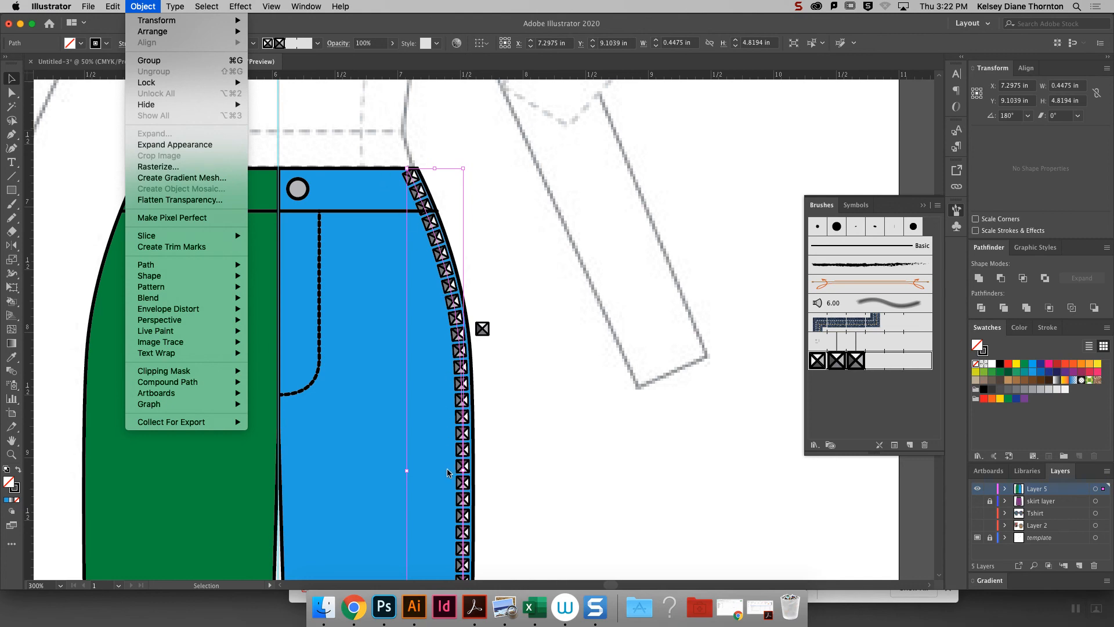
{"action": "left_click", "coordinate": [159, 146]}
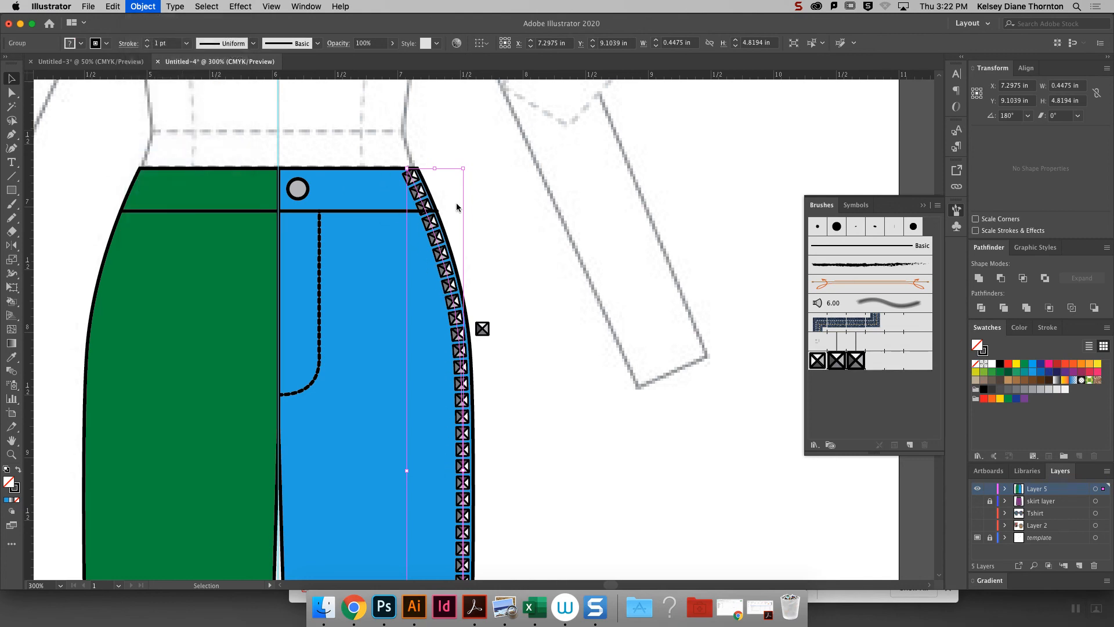
{"action": "right_click", "coordinate": [439, 255]}
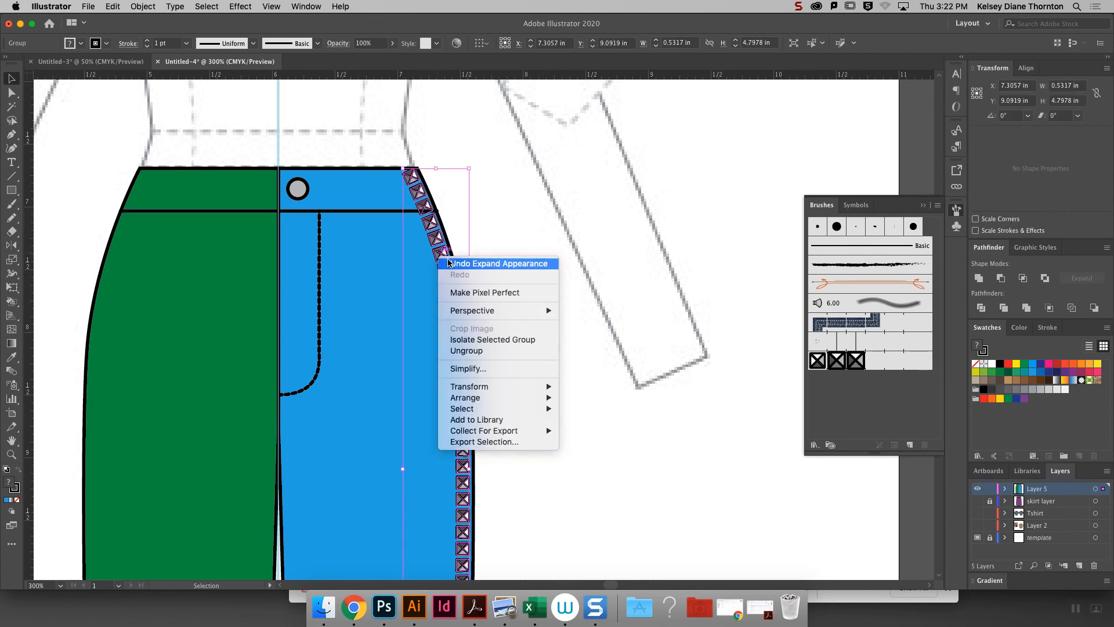
{"action": "left_click", "coordinate": [512, 351]}
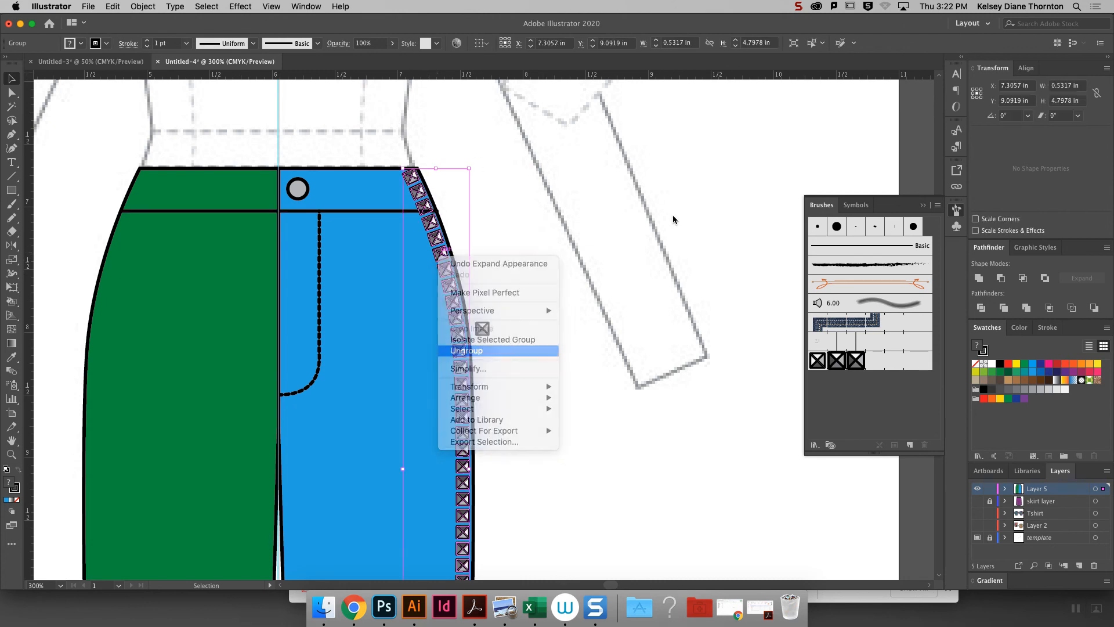
{"action": "left_click", "coordinate": [547, 191]}
- Delete the three uppermost side seam studs that overlap the waistband
{"action": "left_click", "coordinate": [410, 176]}
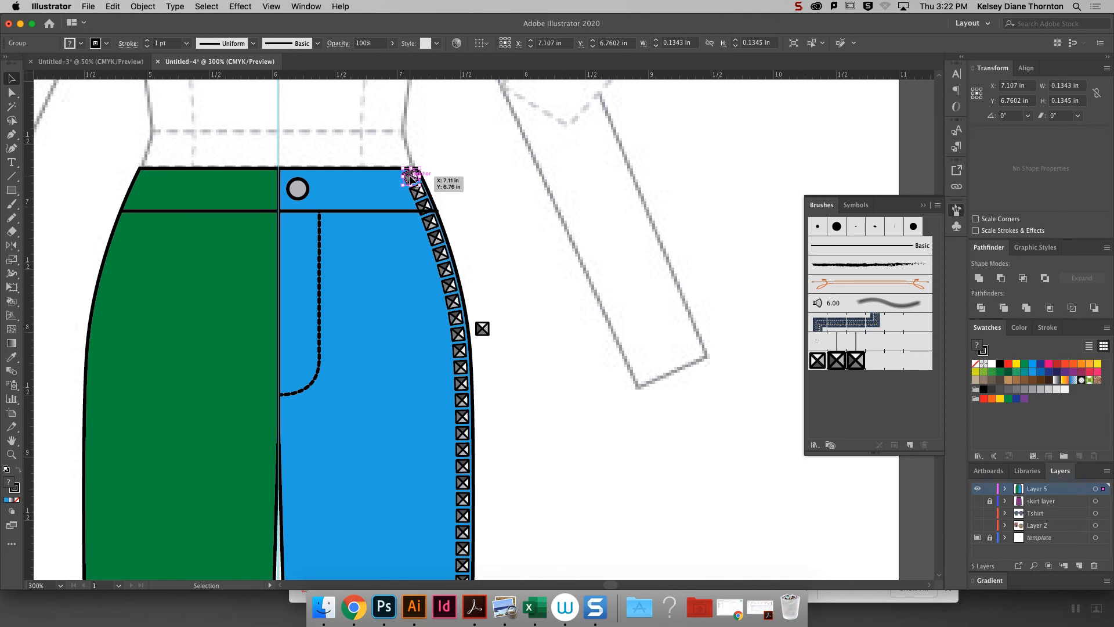
{"action": "key", "text": "Delete"}
{"action": "left_click", "coordinate": [419, 190]}
{"action": "key", "text": "Delete"}
{"action": "left_click", "coordinate": [426, 208]}
{"action": "key", "text": "Delete"}
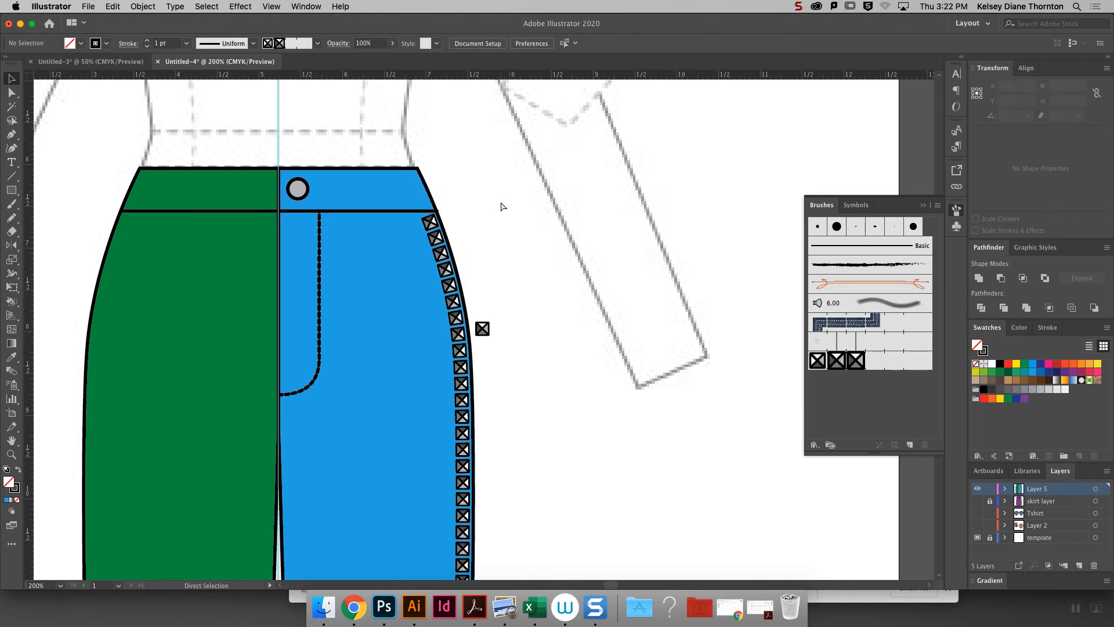
- Duplicate the horizontal waistband seam line in front and nudge the copy up slightly into the waistband
{"action": "key", "text": "super+minus"}
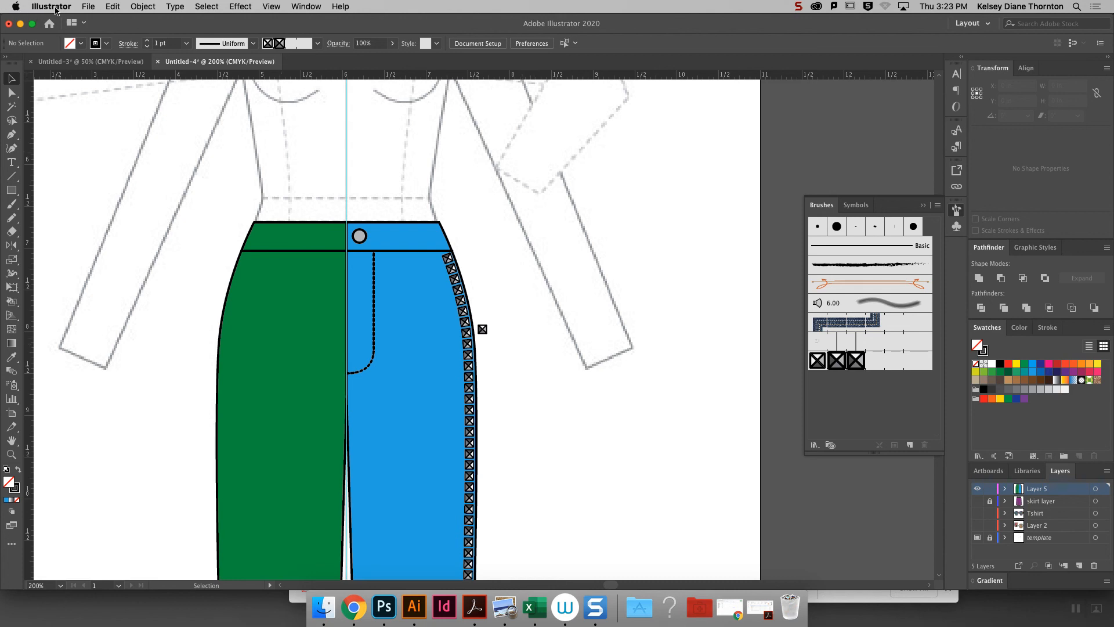
{"action": "left_click", "coordinate": [922, 206]}
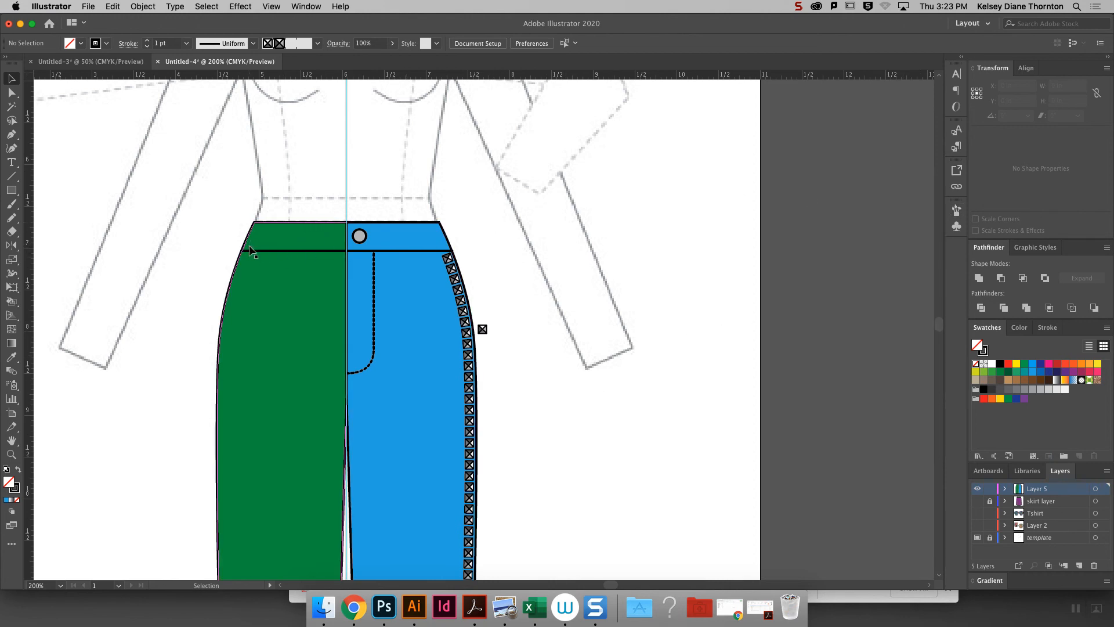
{"action": "left_click", "coordinate": [351, 252]}
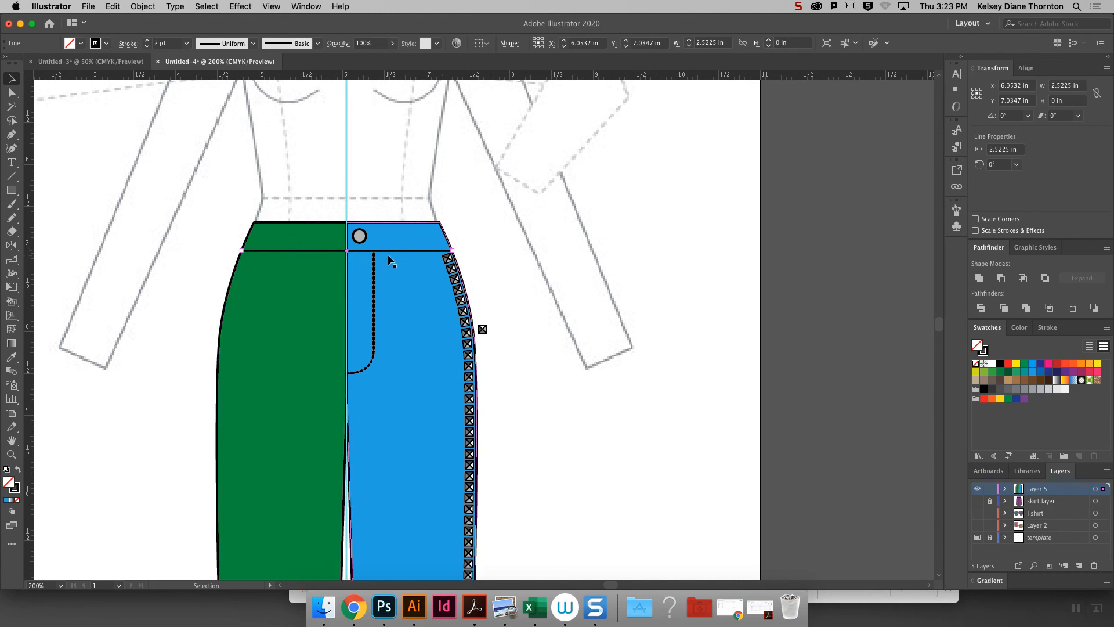
{"action": "left_click", "coordinate": [143, 7]}
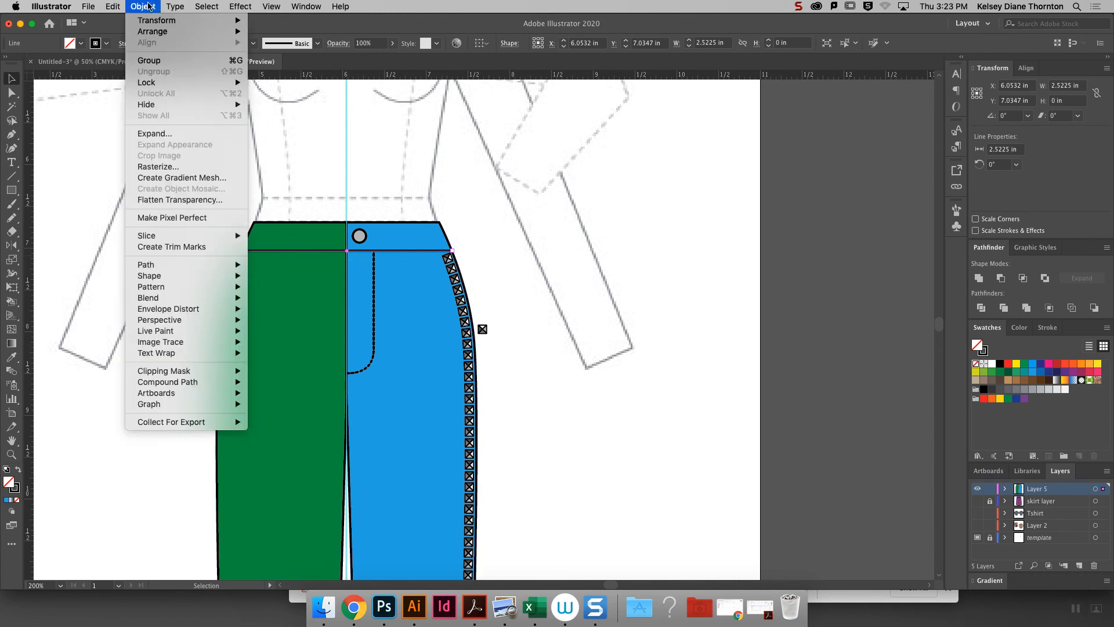
{"action": "left_click", "coordinate": [149, 6]}
{"action": "left_click", "coordinate": [112, 7]}
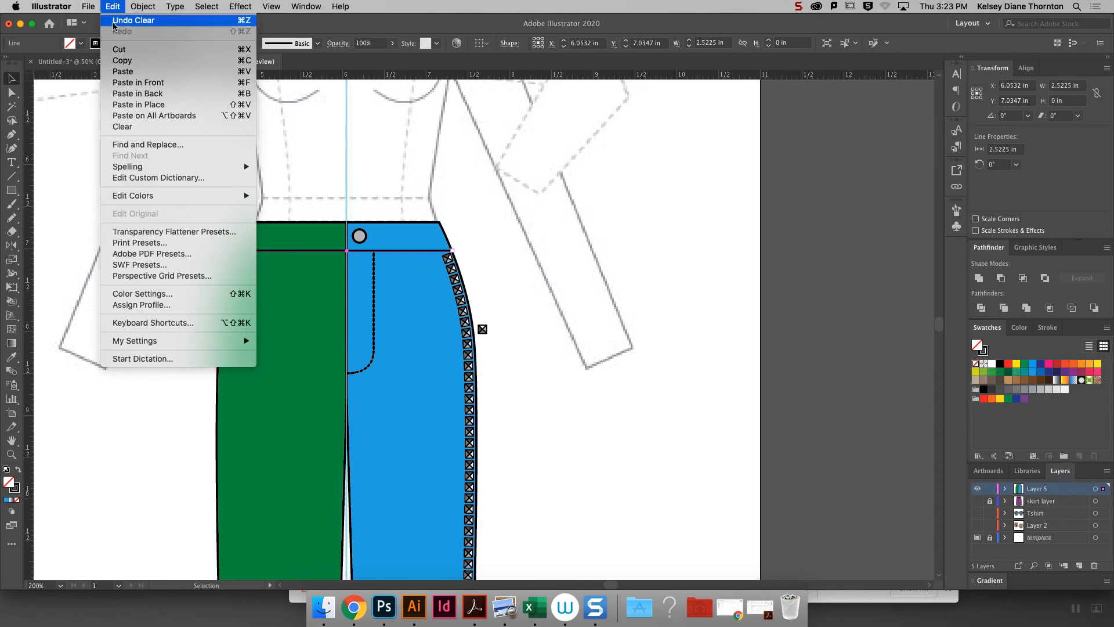
{"action": "left_click", "coordinate": [116, 7]}
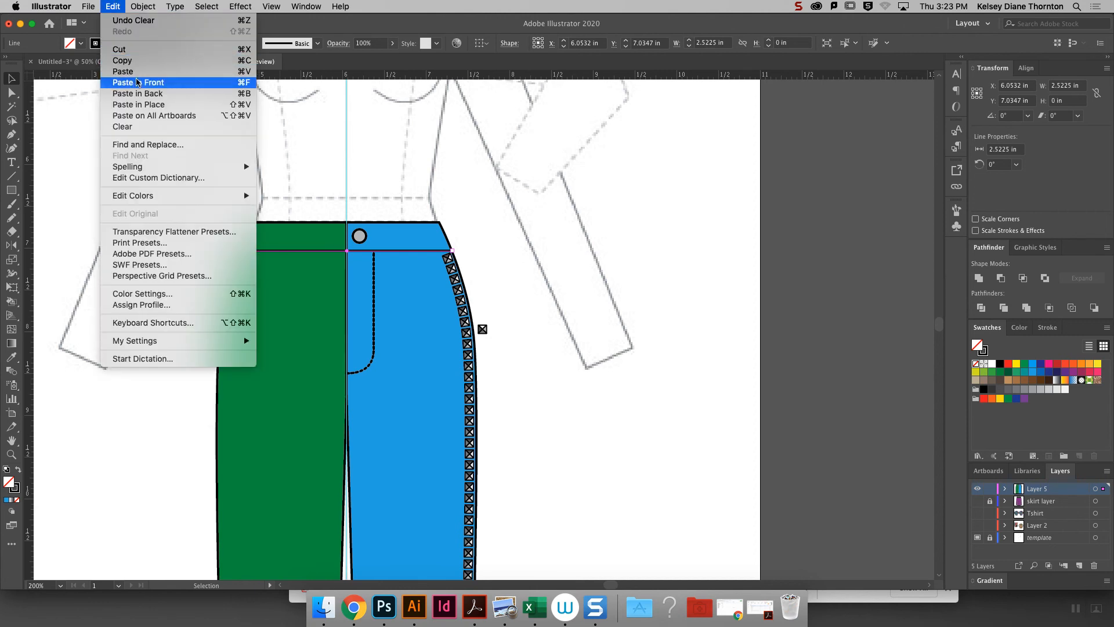
{"action": "left_click", "coordinate": [136, 78]}
{"action": "key", "text": "Up"}
{"action": "key", "text": "Up"}
{"action": "key", "text": "Up"}
{"action": "key", "text": "Up"}
{"action": "key", "text": "Up"}
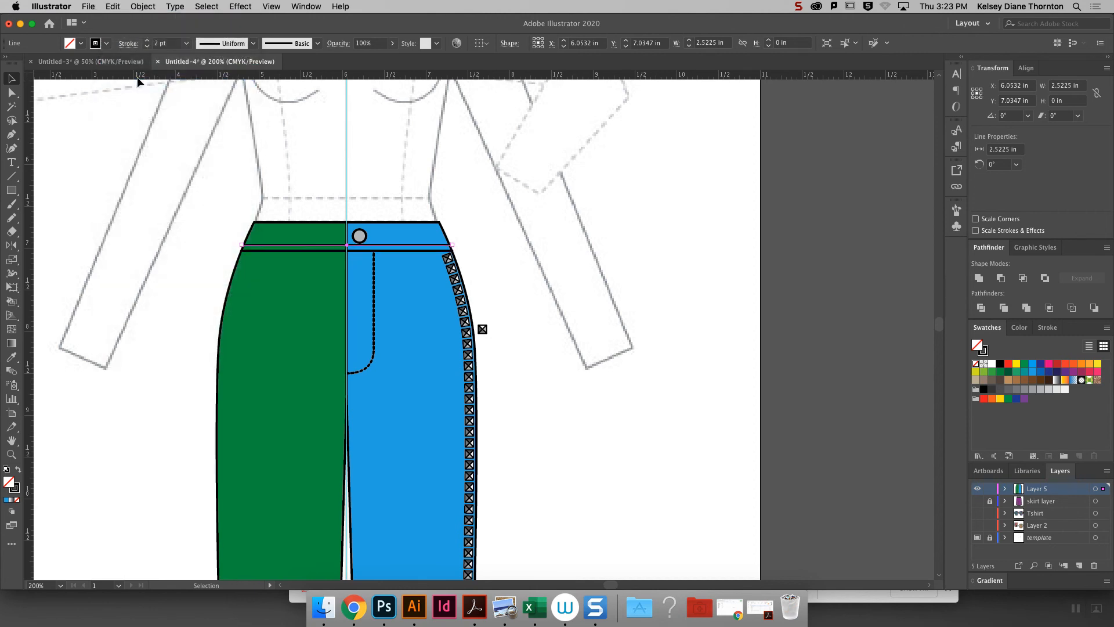
- Apply the stud pattern brush to the copied waistband line and pull both of its ends inward to fit within the shorts outline
{"action": "left_click", "coordinate": [957, 209]}
{"action": "left_click", "coordinate": [888, 361]}
{"action": "key", "text": "super+equal"}
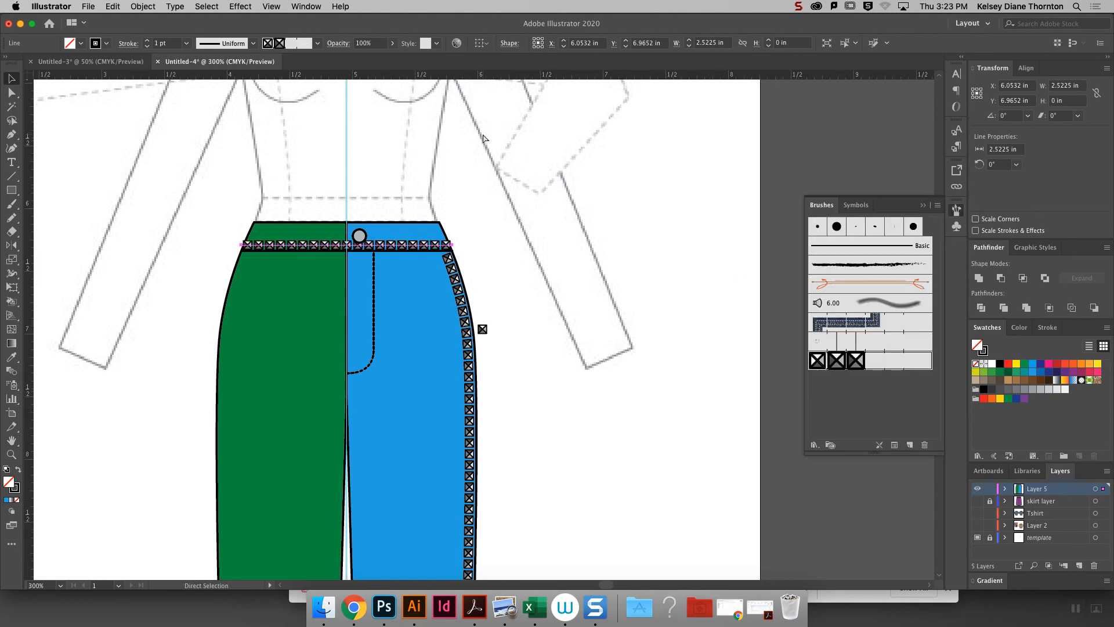
{"action": "key", "text": "super+equal"}
{"action": "key", "text": "super+equal"}
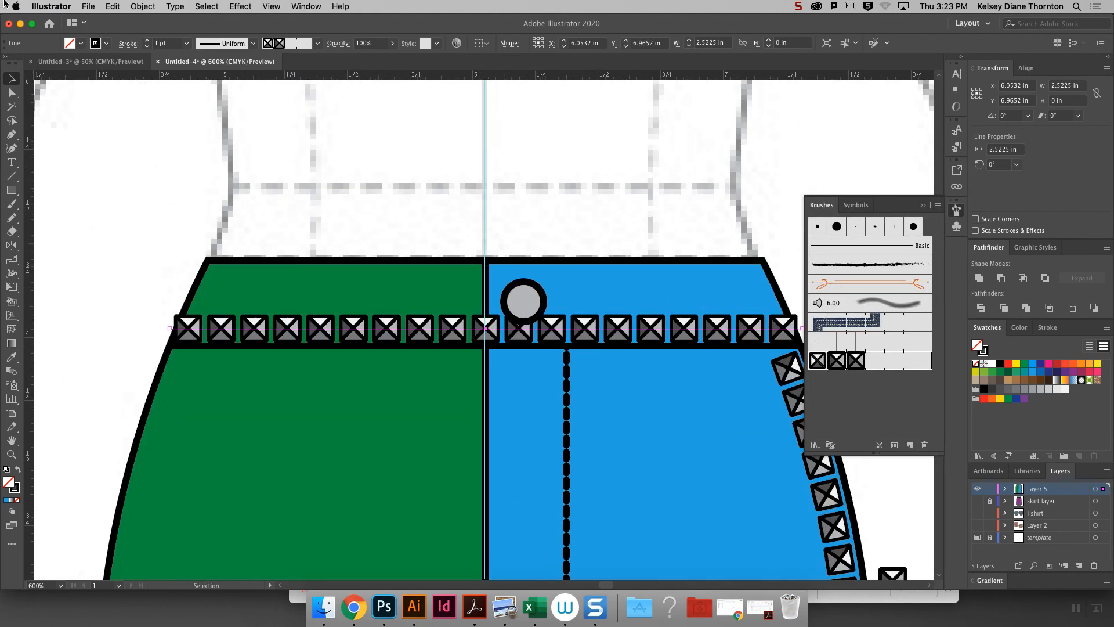
{"action": "left_click", "coordinate": [11, 92]}
{"action": "left_click_drag", "start_coordinate": [172, 330], "coordinate": [179, 328]}
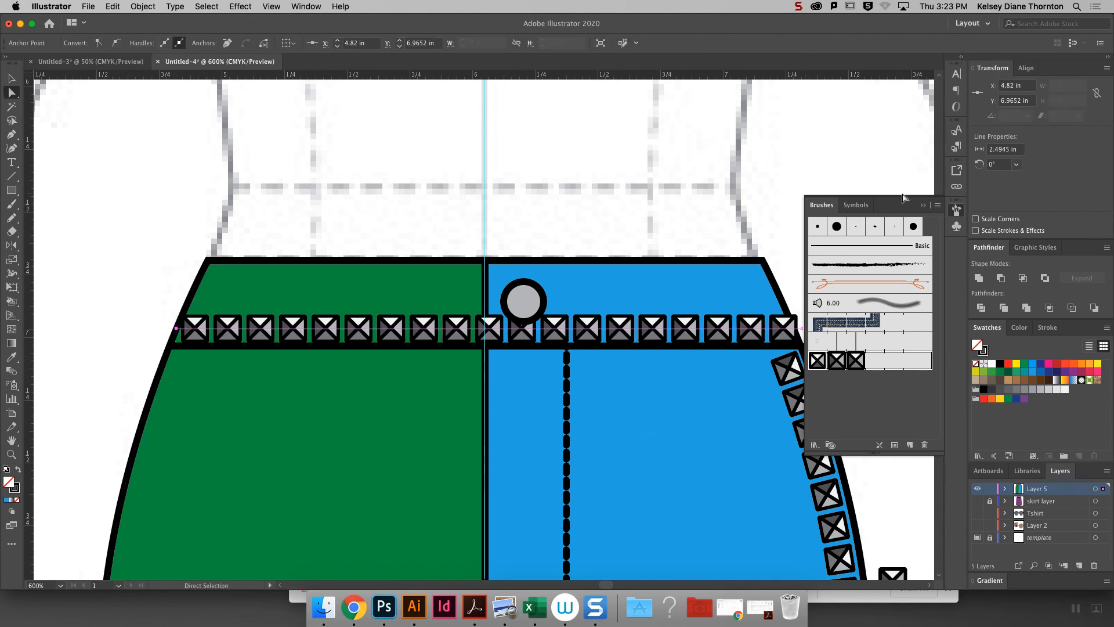
{"action": "left_click", "coordinate": [926, 207]}
{"action": "left_click_drag", "start_coordinate": [799, 328], "coordinate": [793, 329]}
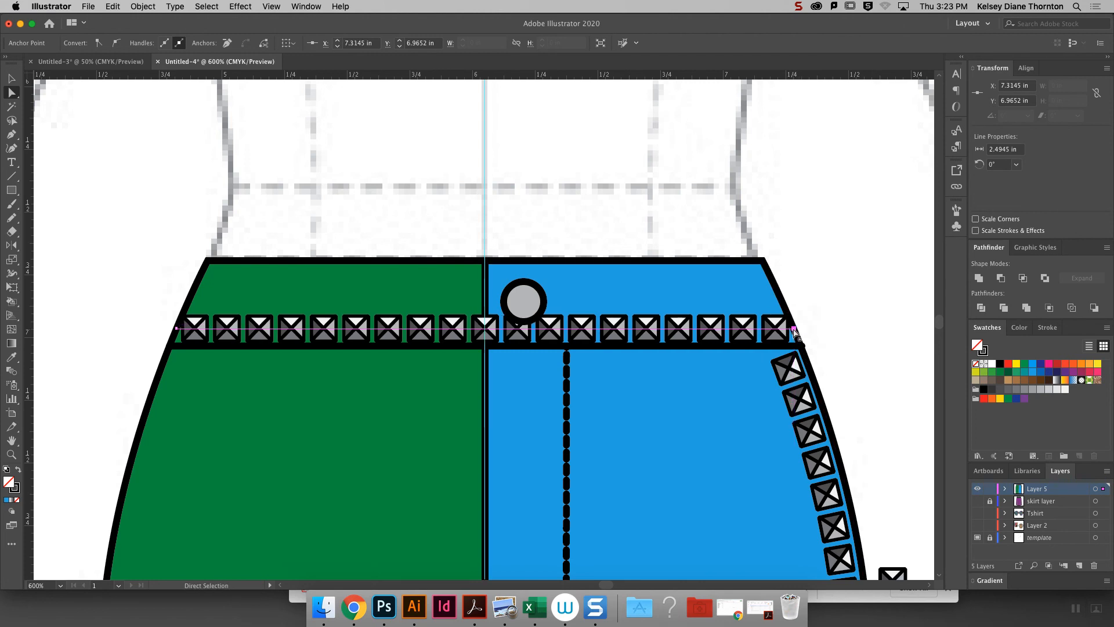
{"action": "left_click", "coordinate": [841, 299]}
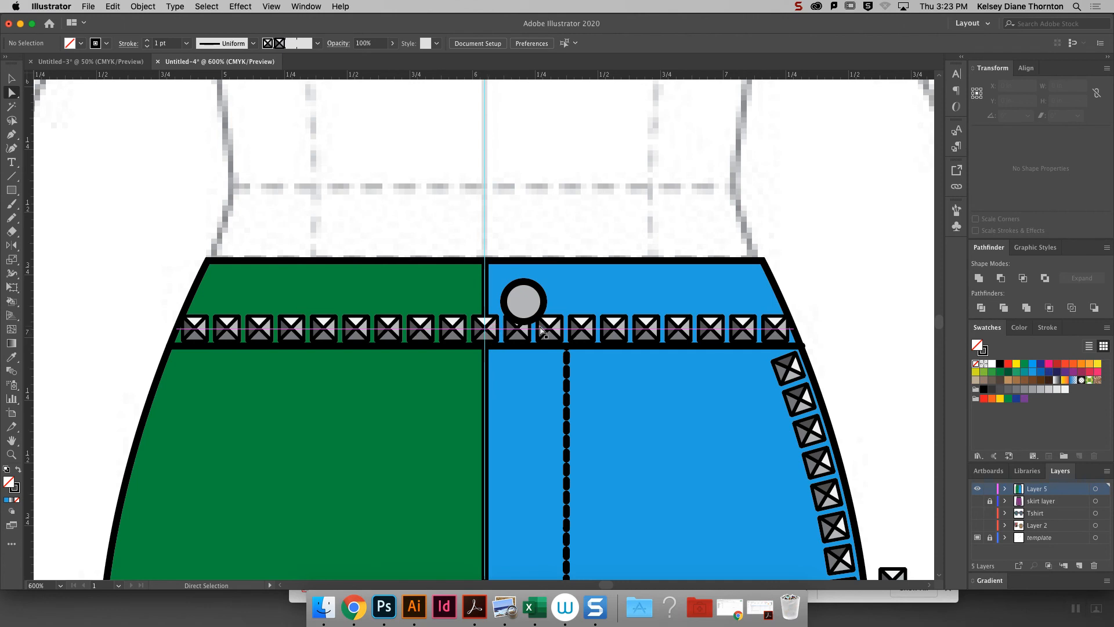
- Select the whole waistband stud line and expand its appearance
{"action": "left_click", "coordinate": [483, 332]}
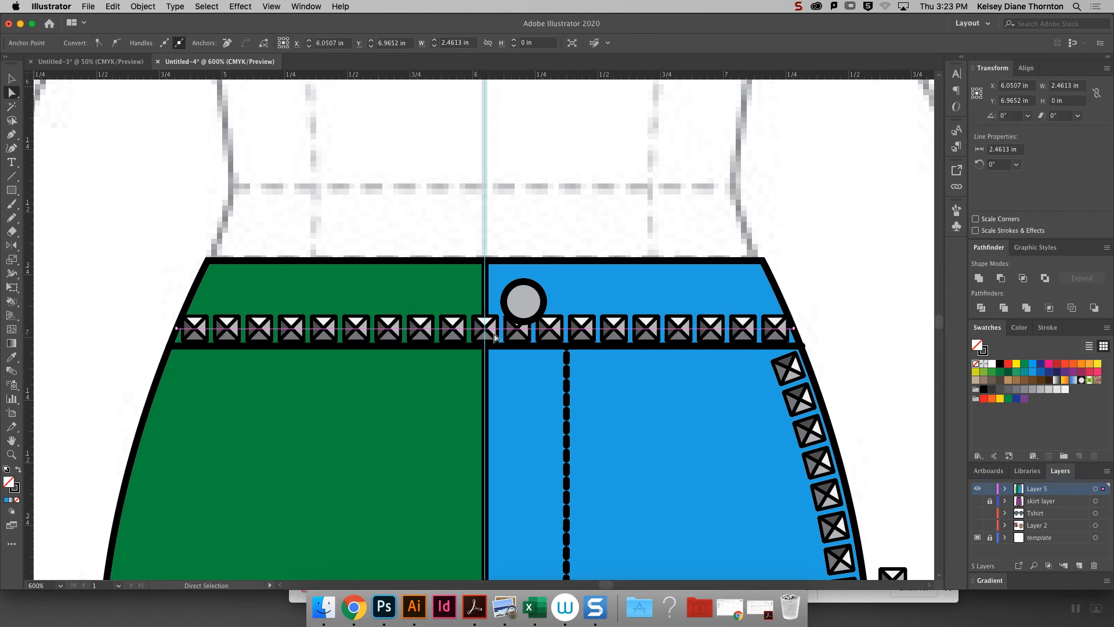
{"action": "left_click", "coordinate": [11, 77]}
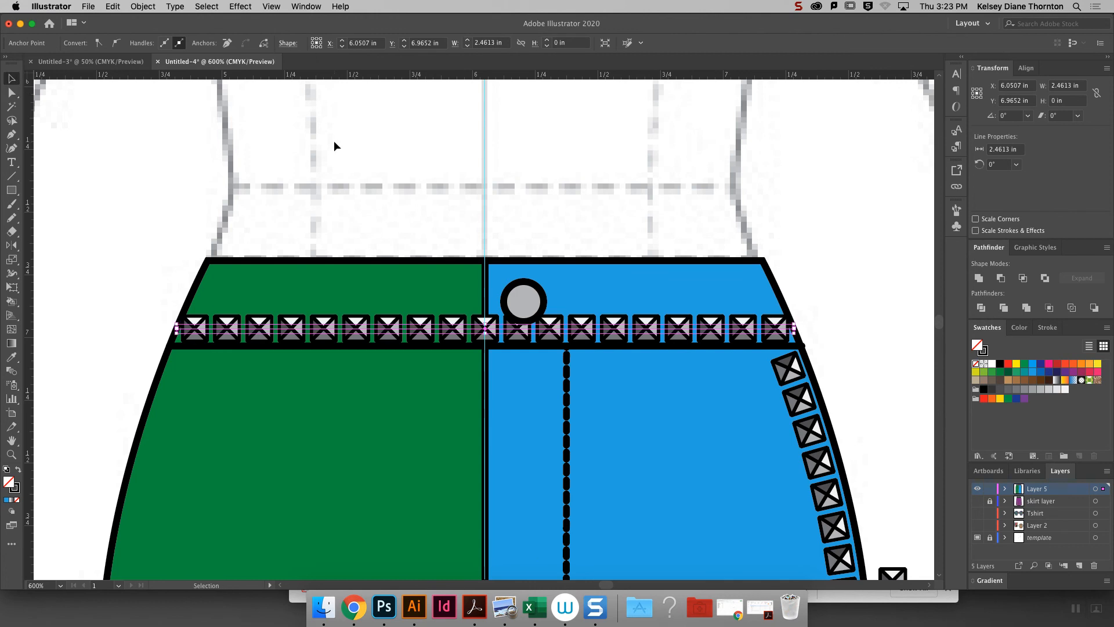
{"action": "left_click", "coordinate": [432, 329]}
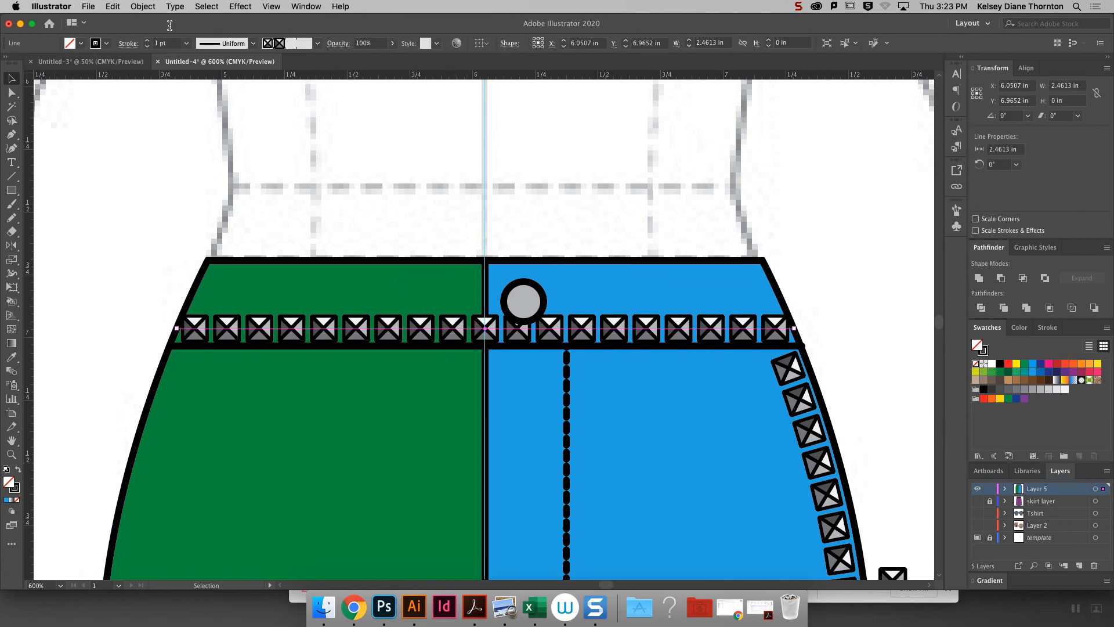
{"action": "left_click", "coordinate": [147, 7]}
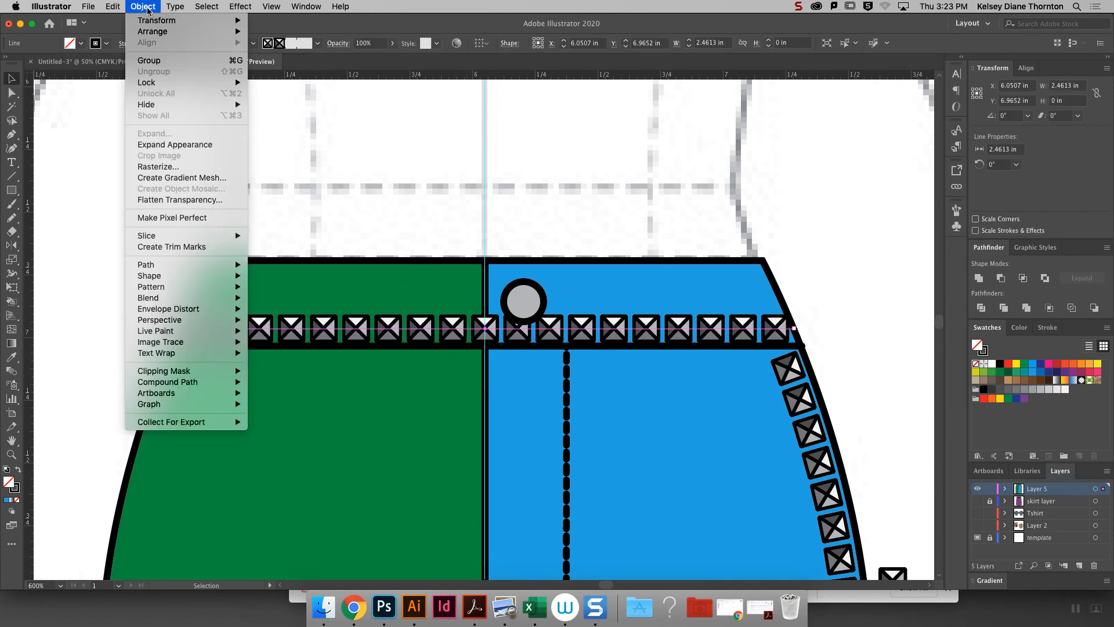
{"action": "left_click", "coordinate": [167, 145]}
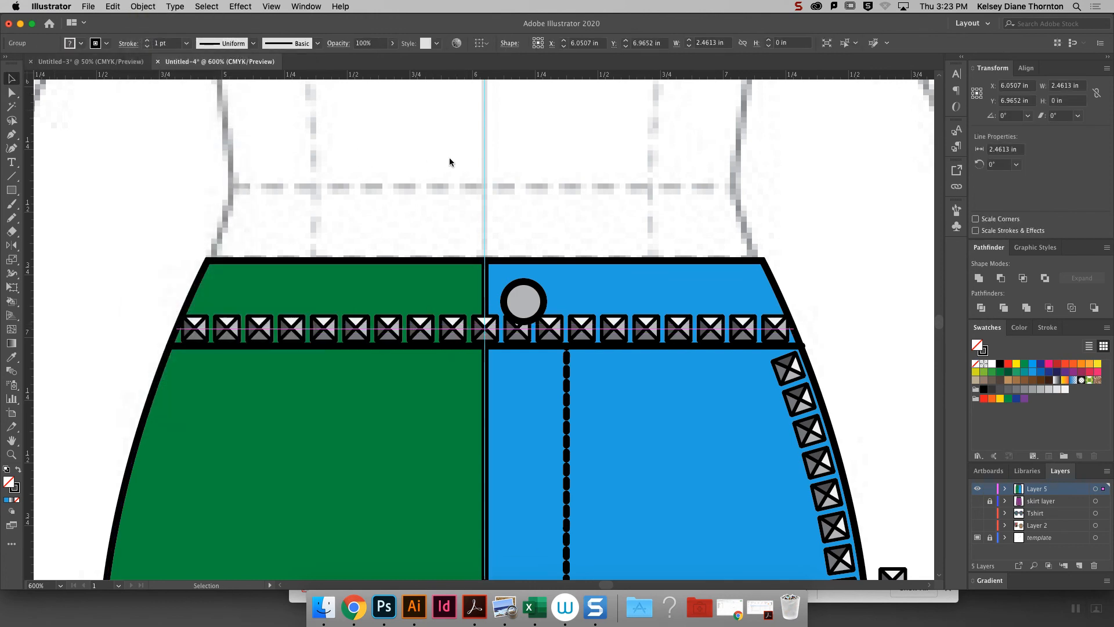
- Ungroup the expanded waistband studs and delete the single stud on the center front line
{"action": "right_click", "coordinate": [492, 332]}
{"action": "left_click", "coordinate": [539, 431]}
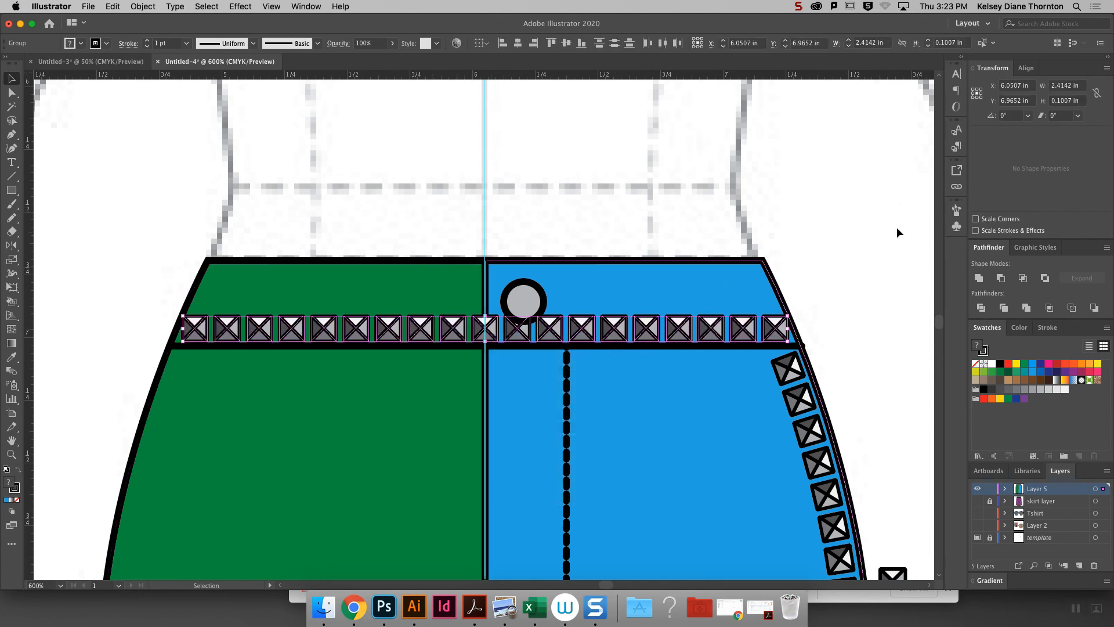
{"action": "left_click", "coordinate": [897, 233]}
{"action": "left_click", "coordinate": [495, 330]}
{"action": "key", "text": "Delete"}
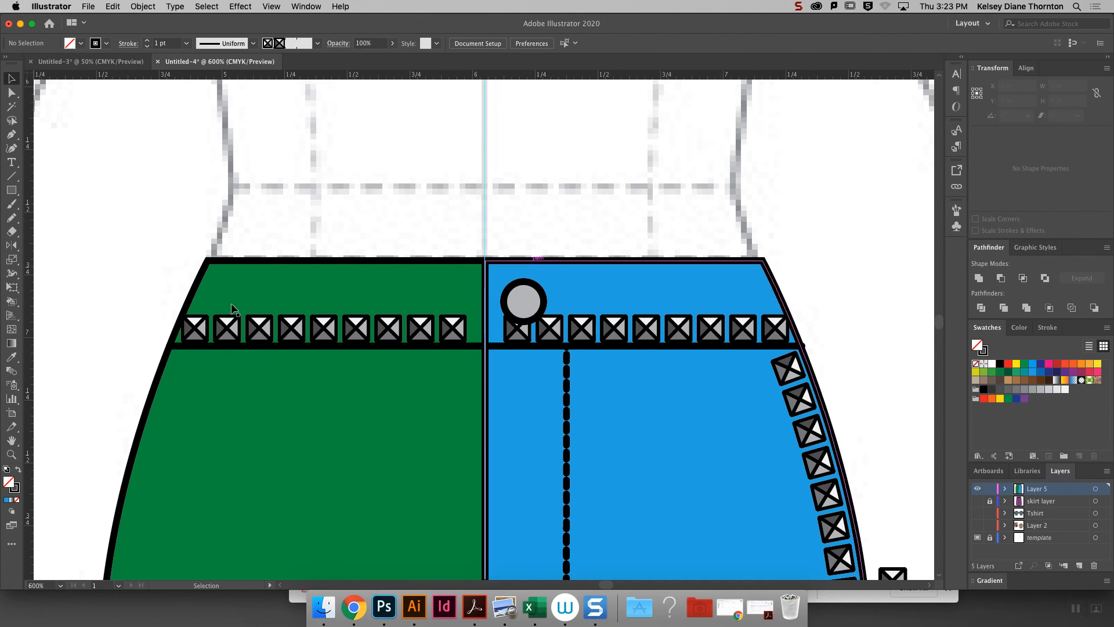
- Select all nine studs on the green half of the waistband, nudge them toward the center front line, and deselect them
{"action": "left_click", "coordinate": [451, 329]}
{"action": "left_click", "coordinate": [420, 330], "text": "shift"}
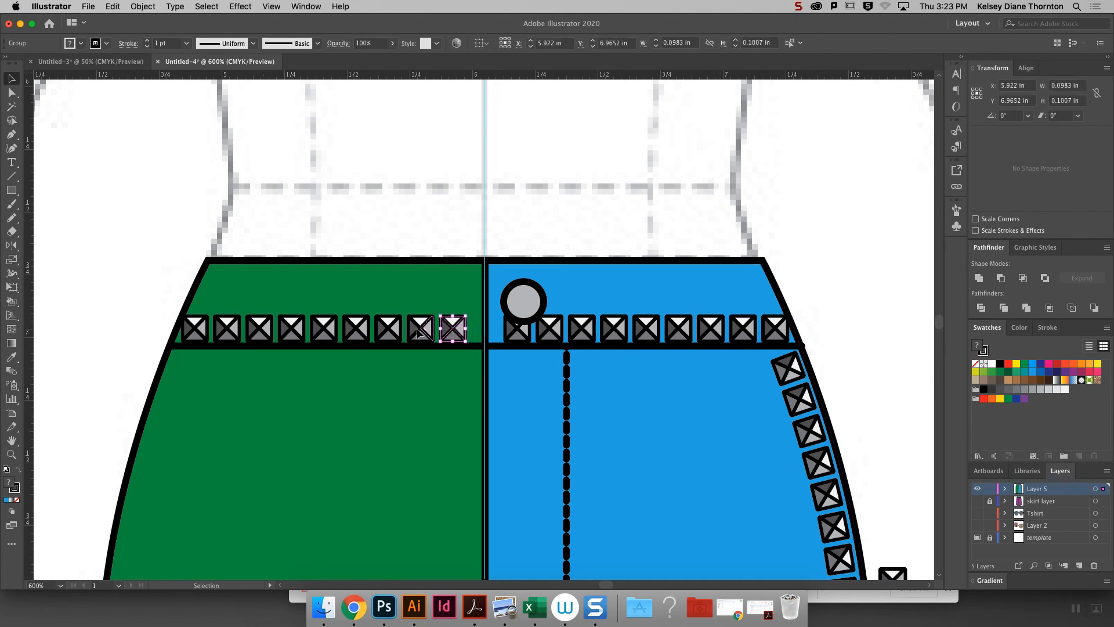
{"action": "left_click", "coordinate": [388, 329], "text": "shift"}
{"action": "left_click", "coordinate": [356, 329], "text": "shift"}
{"action": "left_click", "coordinate": [324, 329], "text": "shift"}
{"action": "left_click", "coordinate": [291, 329], "text": "shift"}
{"action": "left_click", "coordinate": [259, 329], "text": "shift"}
{"action": "left_click", "coordinate": [227, 329], "text": "shift"}
{"action": "left_click", "coordinate": [195, 329], "text": "shift"}
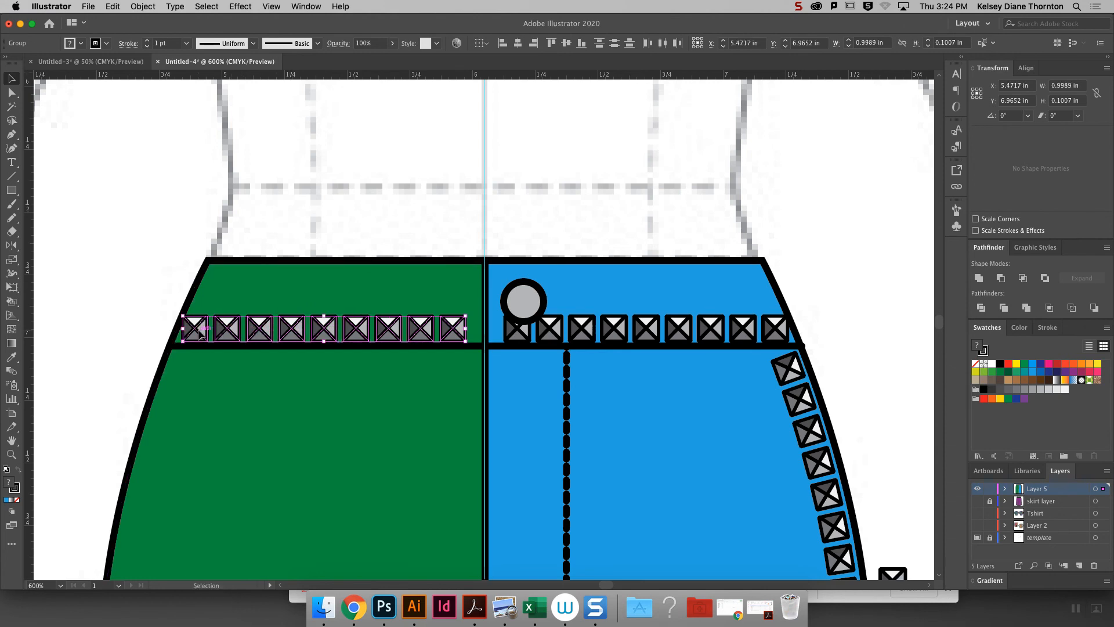
{"action": "key", "text": "Right"}
{"action": "key", "text": "Right"}
{"action": "key", "text": "Right"}
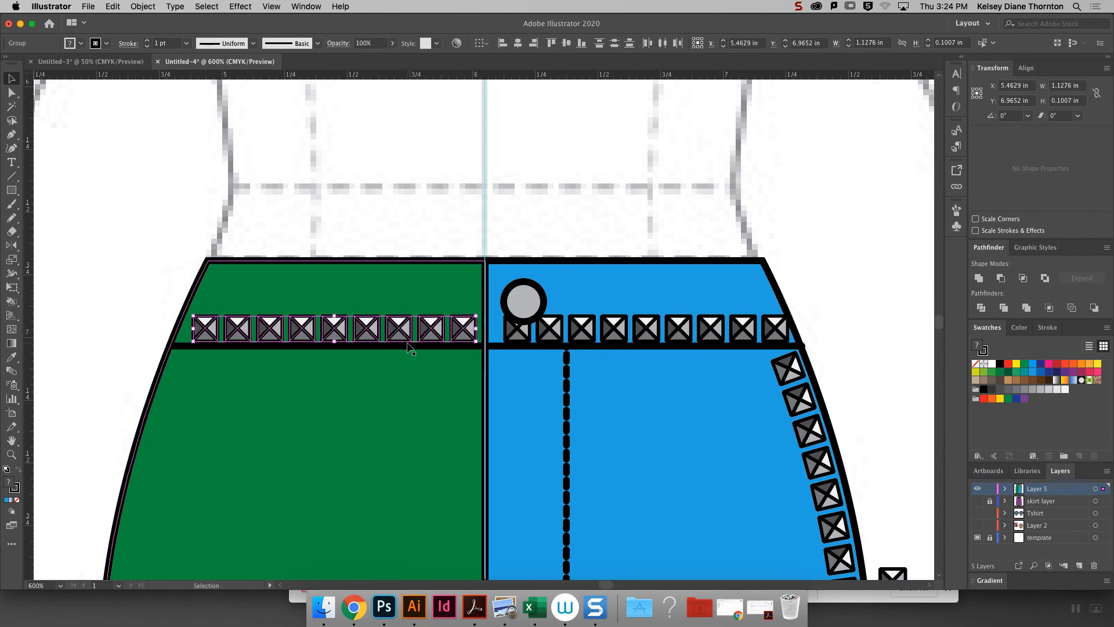
{"action": "key", "text": "super+minus"}
{"action": "key", "text": "super+minus"}
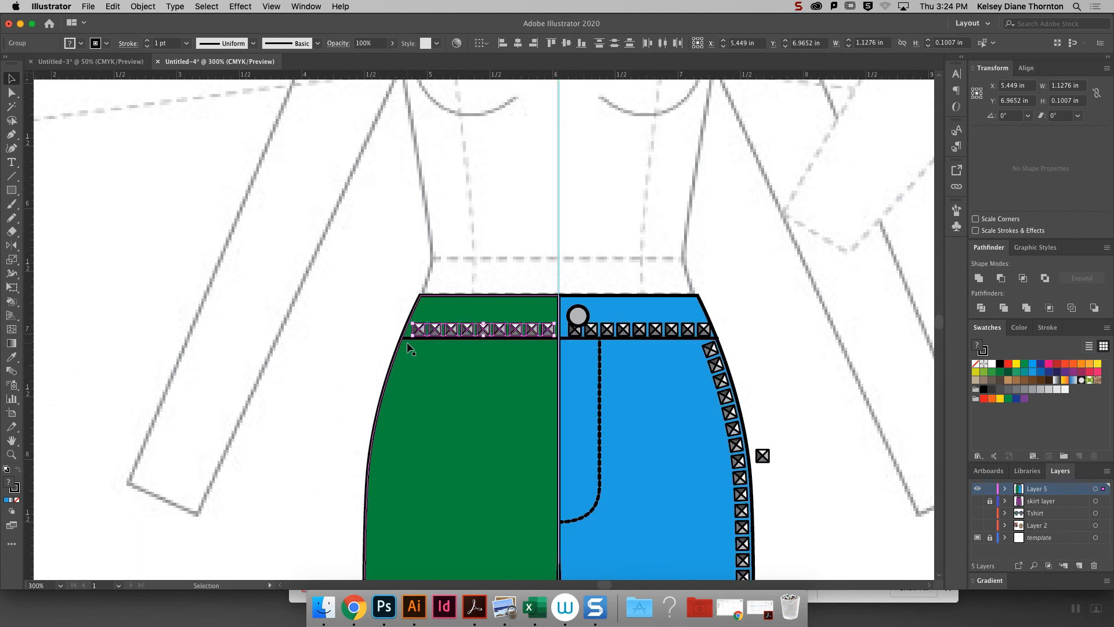
{"action": "left_click", "coordinate": [844, 307]}
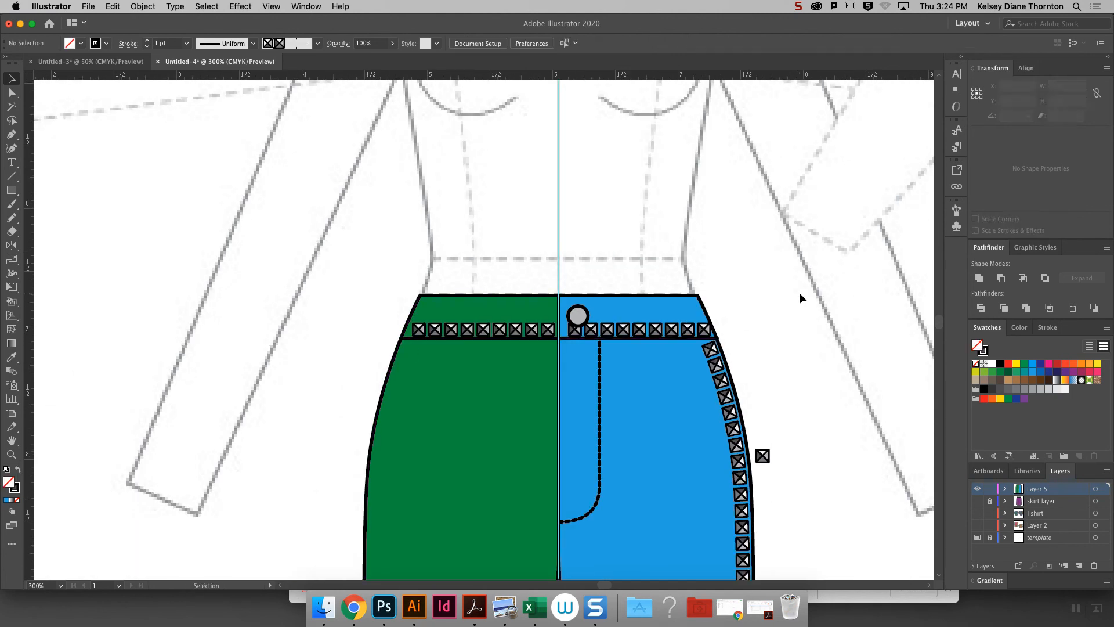
- Hide Layer 5 with the shorts and show the skirt layer, bringing the whole skirt into view
{"action": "left_click", "coordinate": [990, 501]}
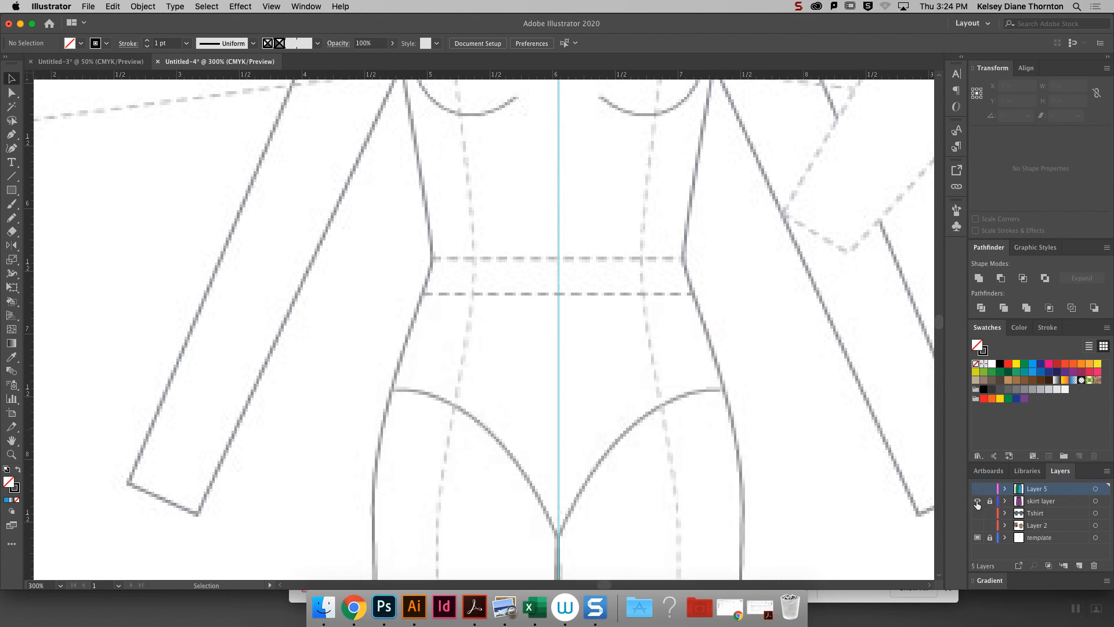
{"action": "left_click", "coordinate": [977, 500]}
{"action": "key", "text": "super+minus"}
{"action": "key", "text": "super+minus"}
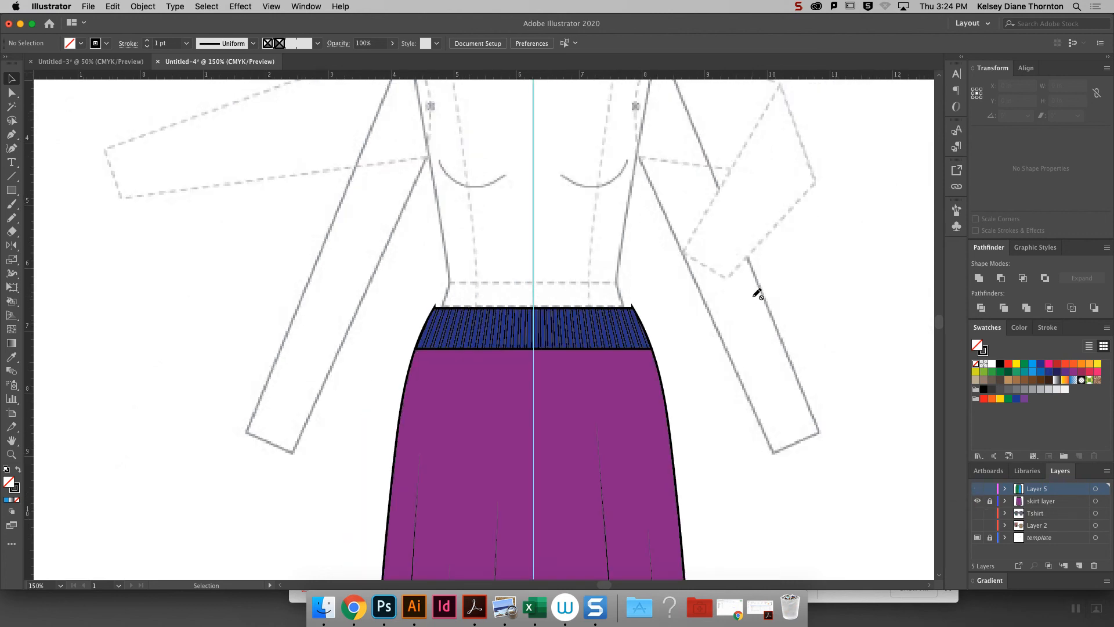
{"action": "scroll", "coordinate": [947, 329], "scroll_direction": "down", "scroll_amount": 5}
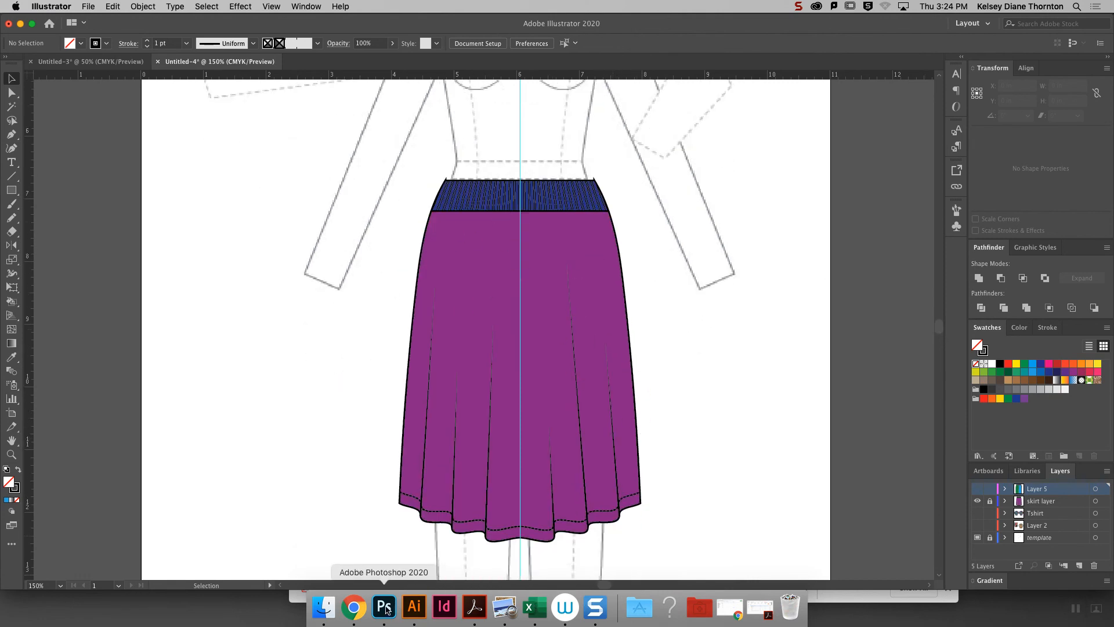
- Switch to Chrome and download and open How to Make Sequin Brushes.pdf from the course page's brush handouts
{"action": "left_click", "coordinate": [354, 606]}
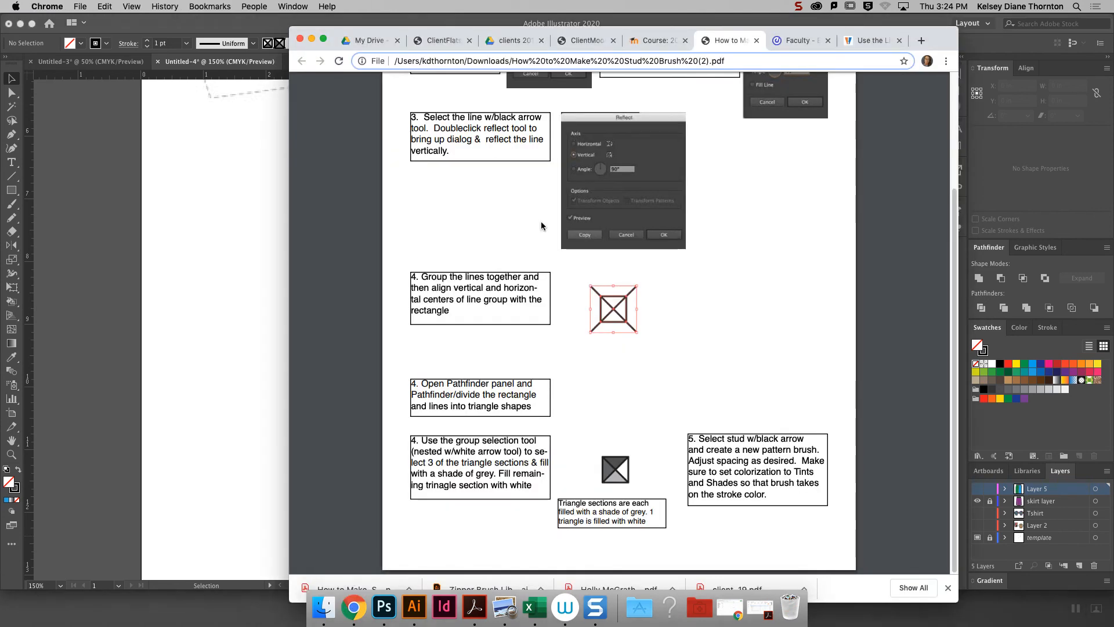
{"action": "left_click", "coordinate": [659, 44]}
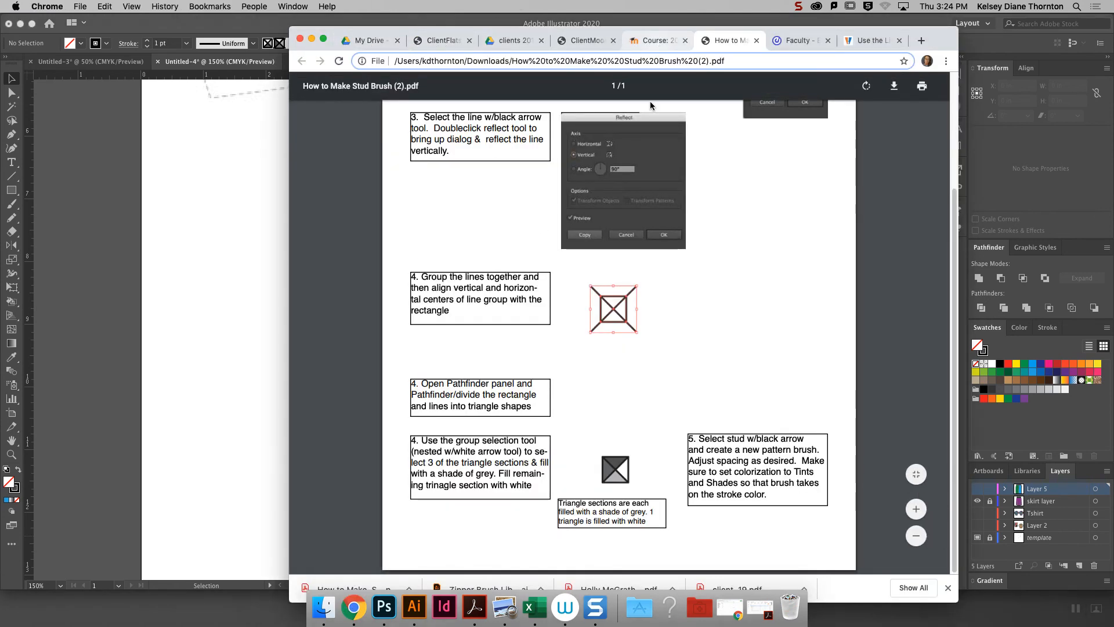
{"action": "left_click", "coordinate": [638, 461]}
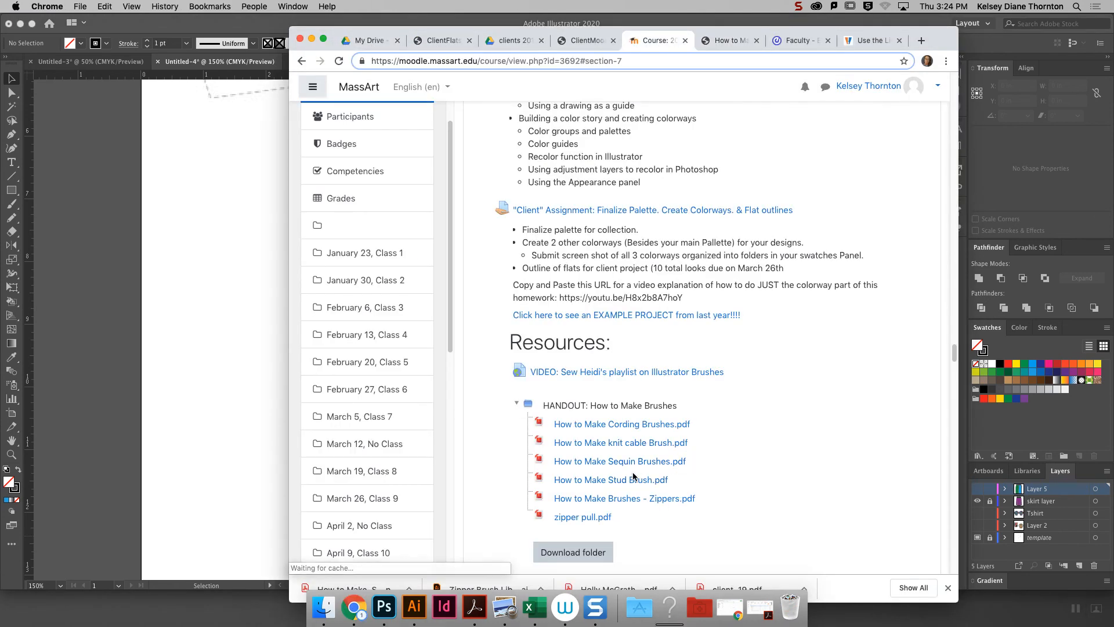
{"action": "left_click", "coordinate": [341, 586]}
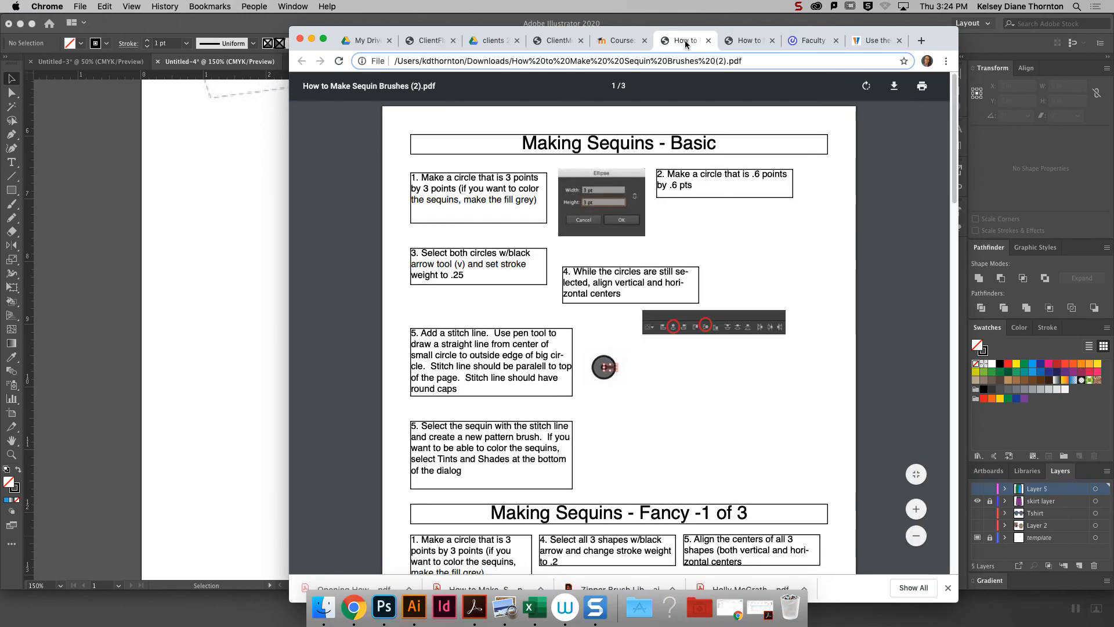
- Examine the sequin scatter brush settings and garment example on page 3 of the sequin handout
{"action": "scroll", "coordinate": [948, 210], "scroll_direction": "down", "scroll_amount": 2}
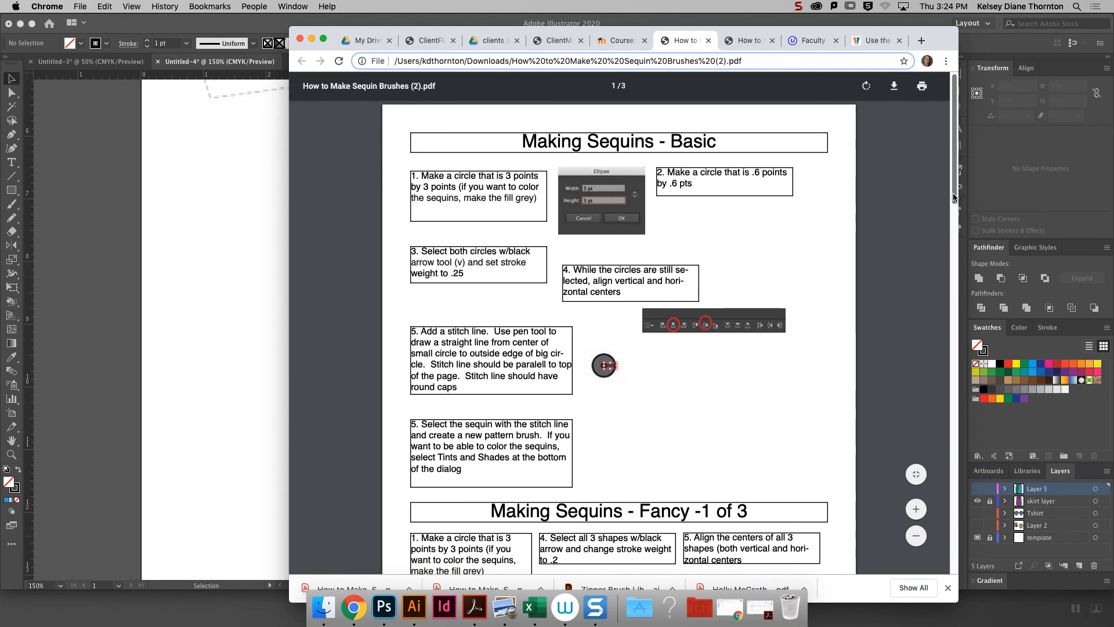
{"action": "left_click_drag", "start_coordinate": [947, 210], "coordinate": [928, 552]}
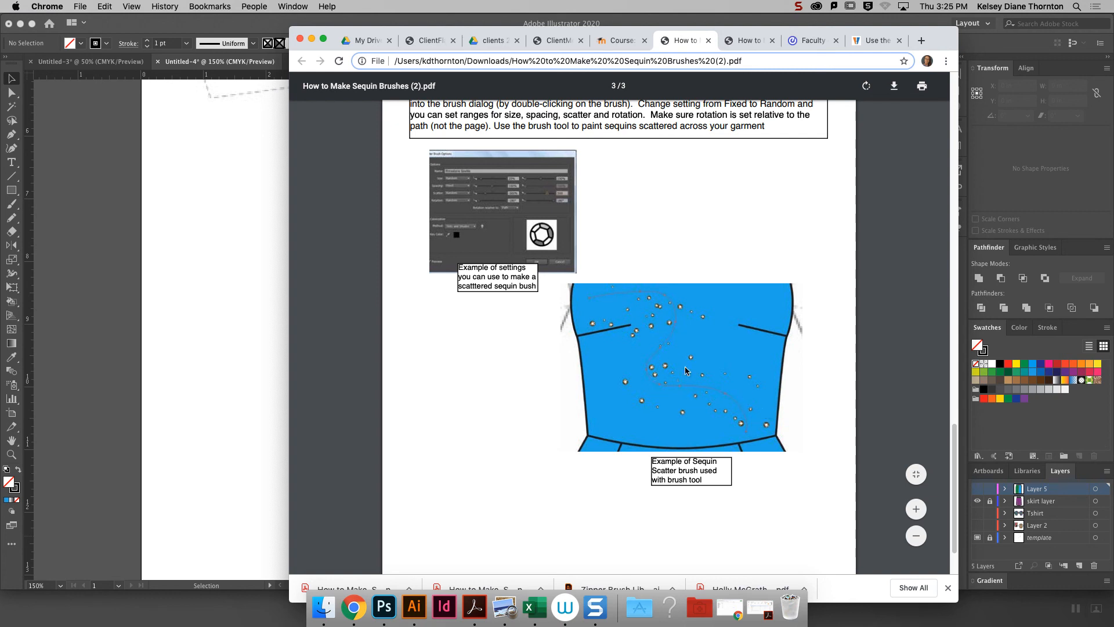
{"action": "scroll", "coordinate": [957, 459], "scroll_direction": "up", "scroll_amount": 2}
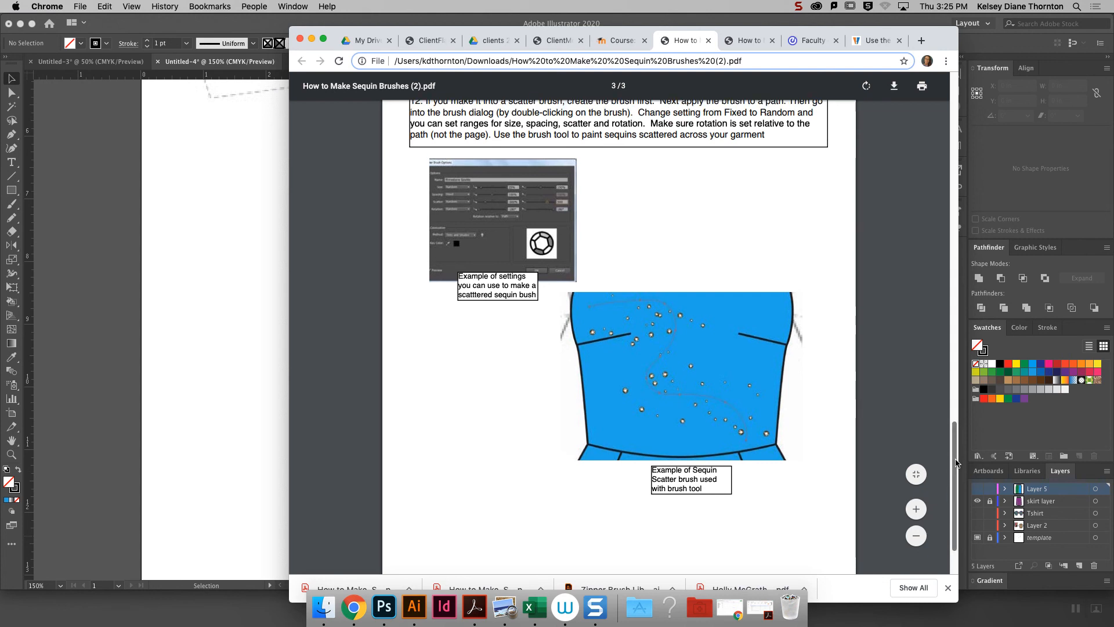
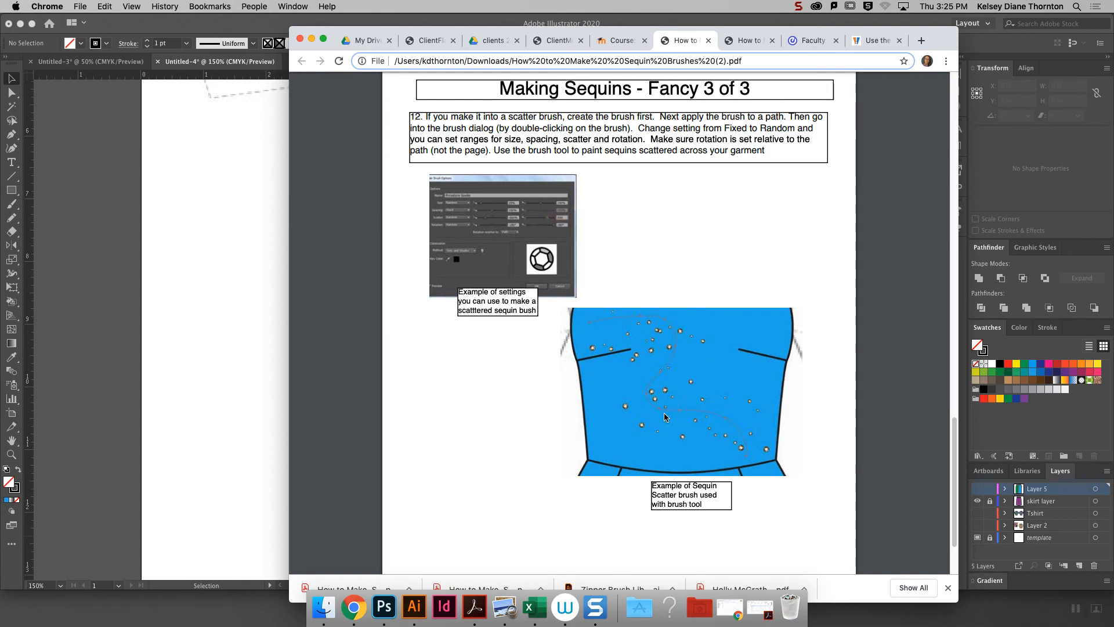
- Switch to Illustrator and activate the Ellipse tool
{"action": "left_click", "coordinate": [278, 378]}
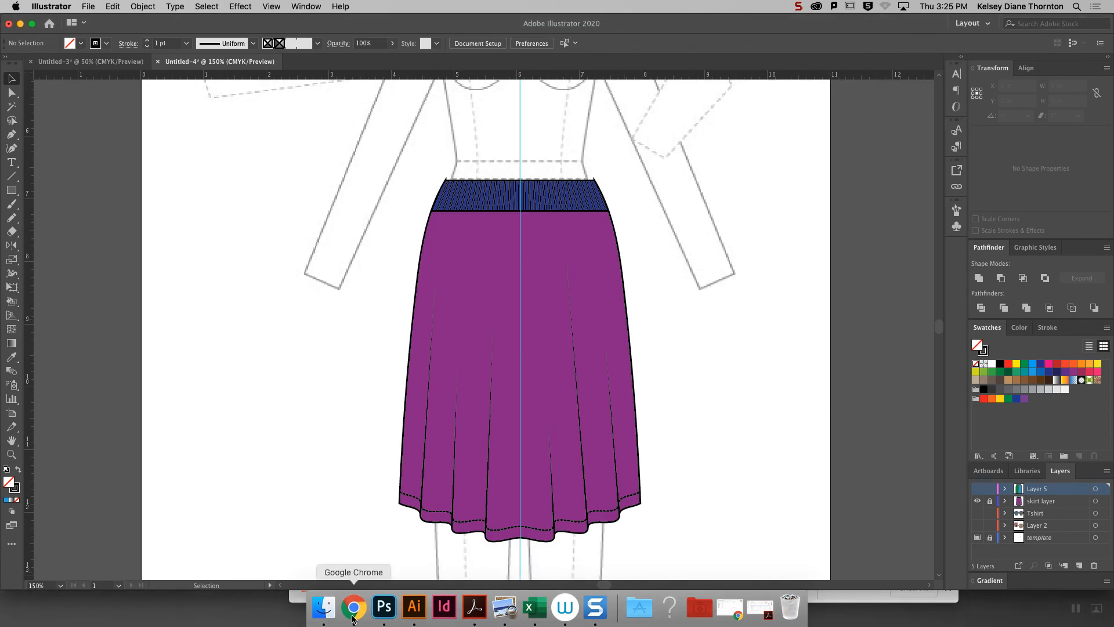
{"action": "left_click", "coordinate": [11, 190]}
{"action": "left_click_drag", "start_coordinate": [11, 191], "coordinate": [70, 222]}
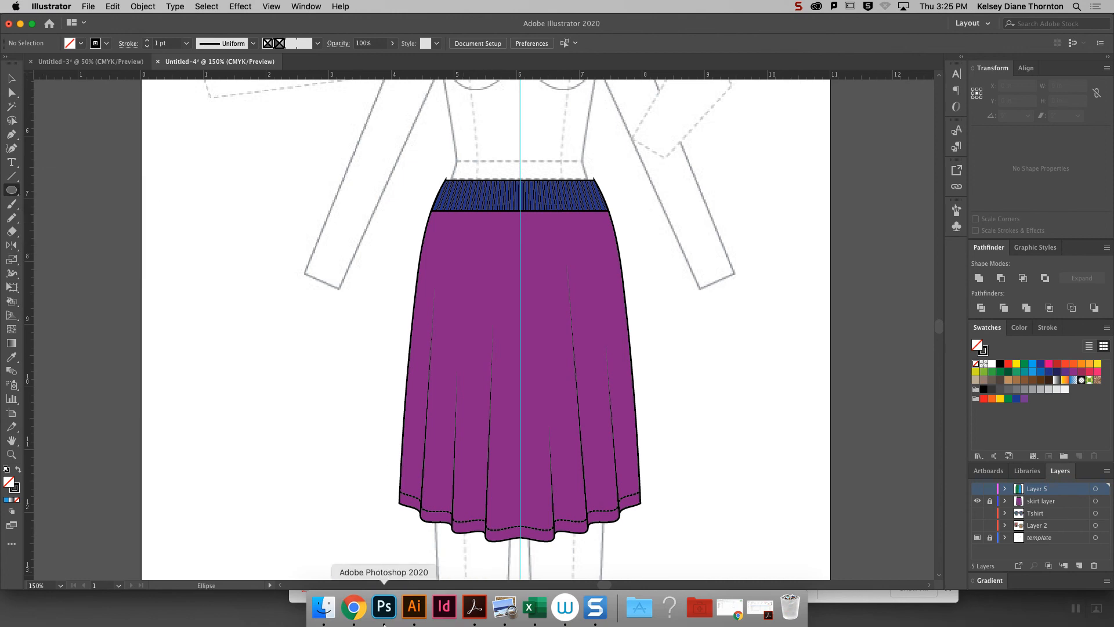
- Switch to Chrome and review the fancy sequin construction steps 7 to 11 on page 2 of 3 in the handout
{"action": "left_click", "coordinate": [354, 607]}
{"action": "scroll", "coordinate": [956, 291], "scroll_direction": "up", "scroll_amount": 7}
{"action": "left_click_drag", "start_coordinate": [958, 273], "coordinate": [930, 253]}
{"action": "scroll", "coordinate": [665, 351], "scroll_direction": "down", "scroll_amount": 5}
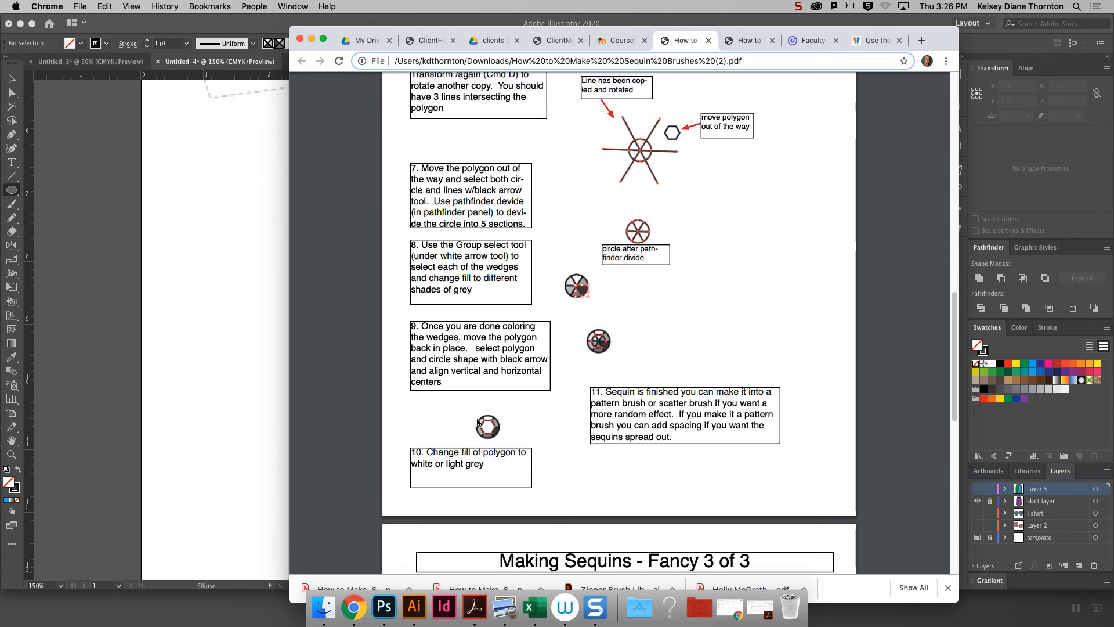
- Switch back to Illustrator, make the skirt layer active and unlock it for drawing
{"action": "left_click", "coordinate": [247, 291]}
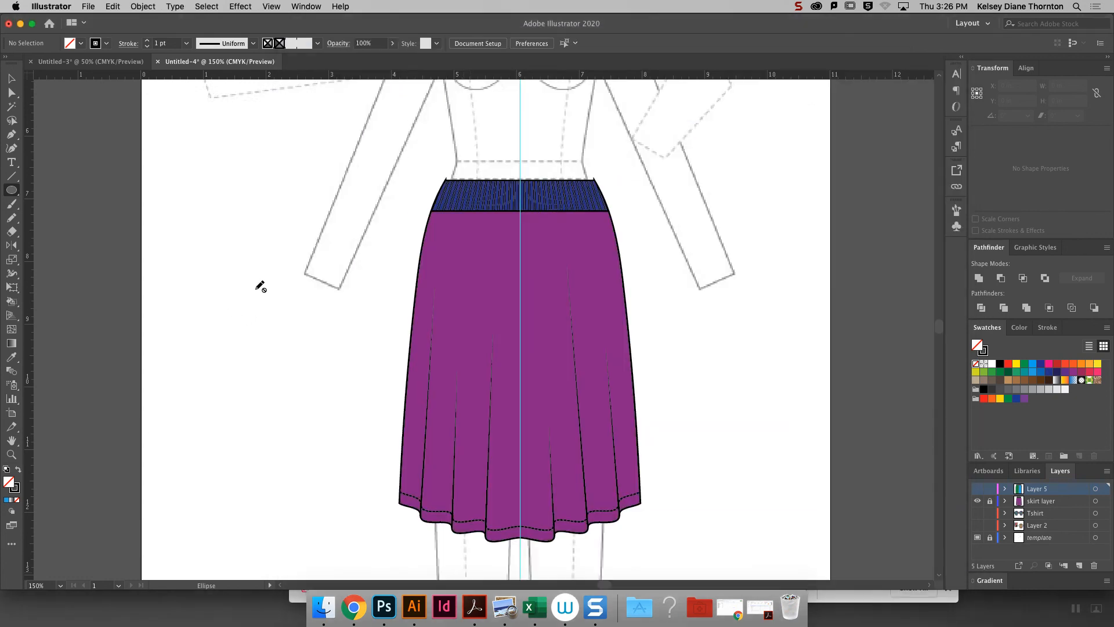
{"action": "key", "text": "super+equal"}
{"action": "key", "text": "super+equal"}
{"action": "key", "text": "super+equal"}
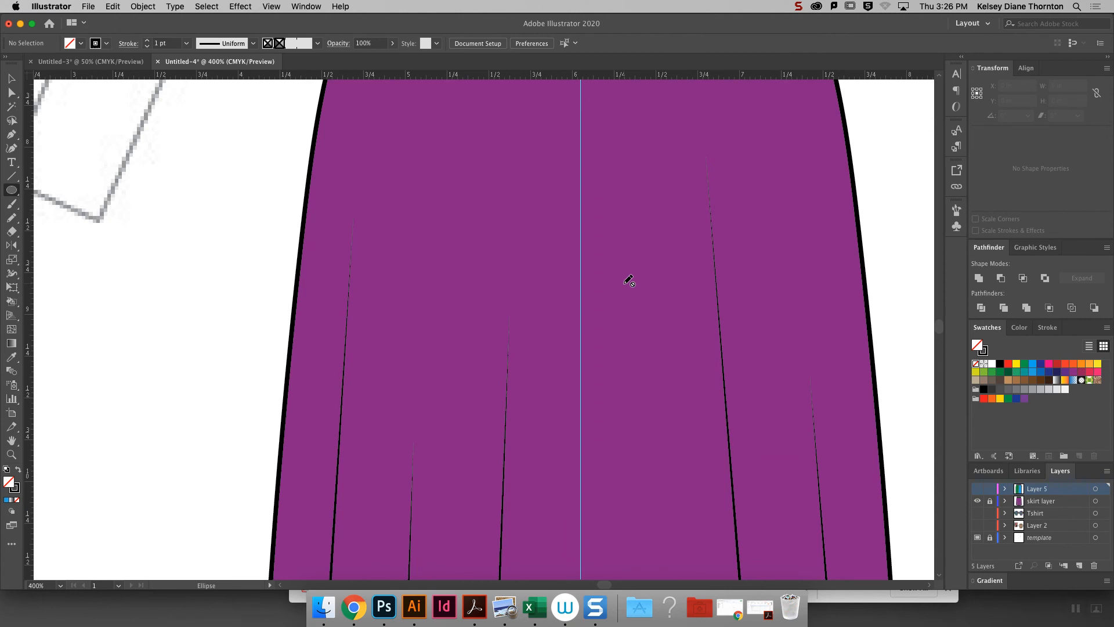
{"action": "scroll", "coordinate": [604, 585], "scroll_direction": "left", "scroll_amount": 10}
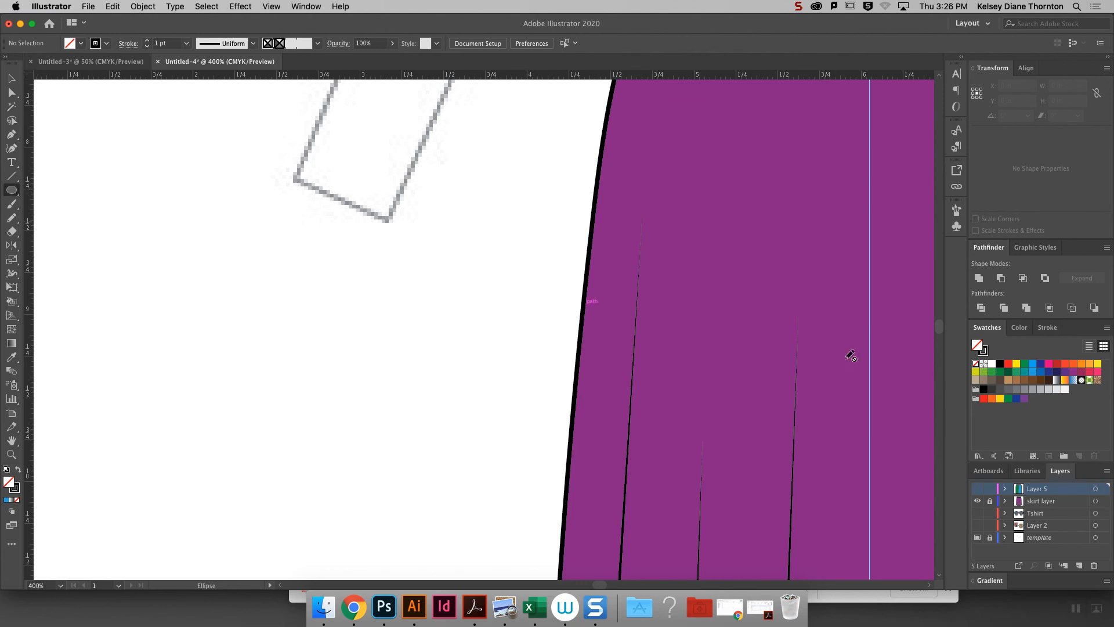
{"action": "left_click", "coordinate": [1001, 502]}
{"action": "left_click", "coordinate": [990, 502]}
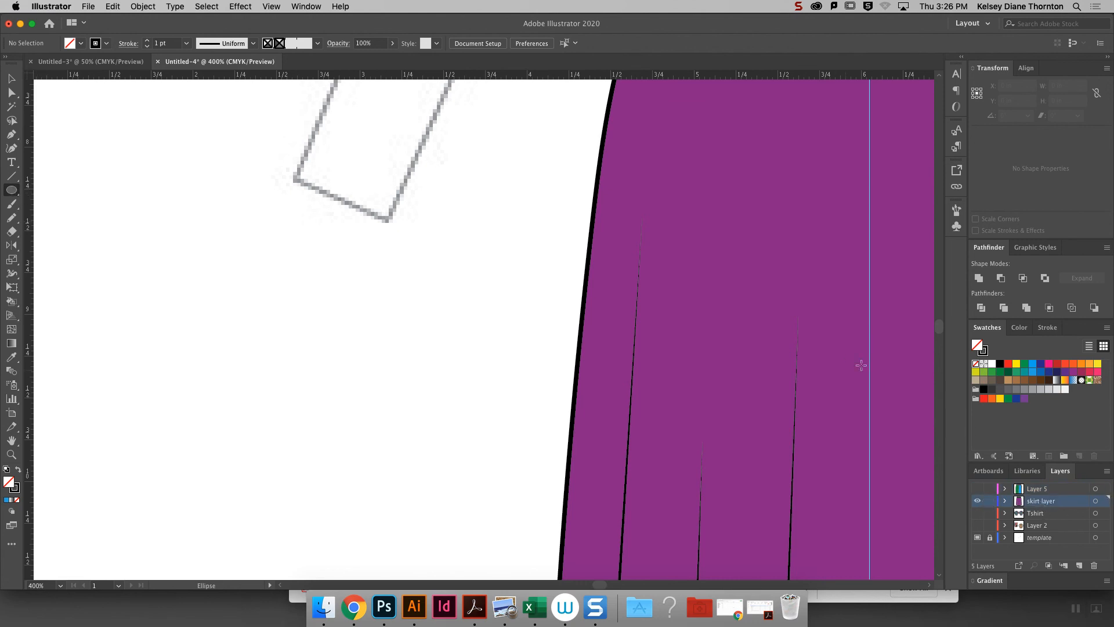
- Draw an unfilled circle in the blank area beside the skirt and scale it down to about 0.10 in across
{"action": "left_click_drag", "start_coordinate": [498, 261], "coordinate": [520, 280]}
{"action": "key", "text": "super+equal"}
{"action": "key", "text": "super+equal"}
{"action": "key", "text": "super+equal"}
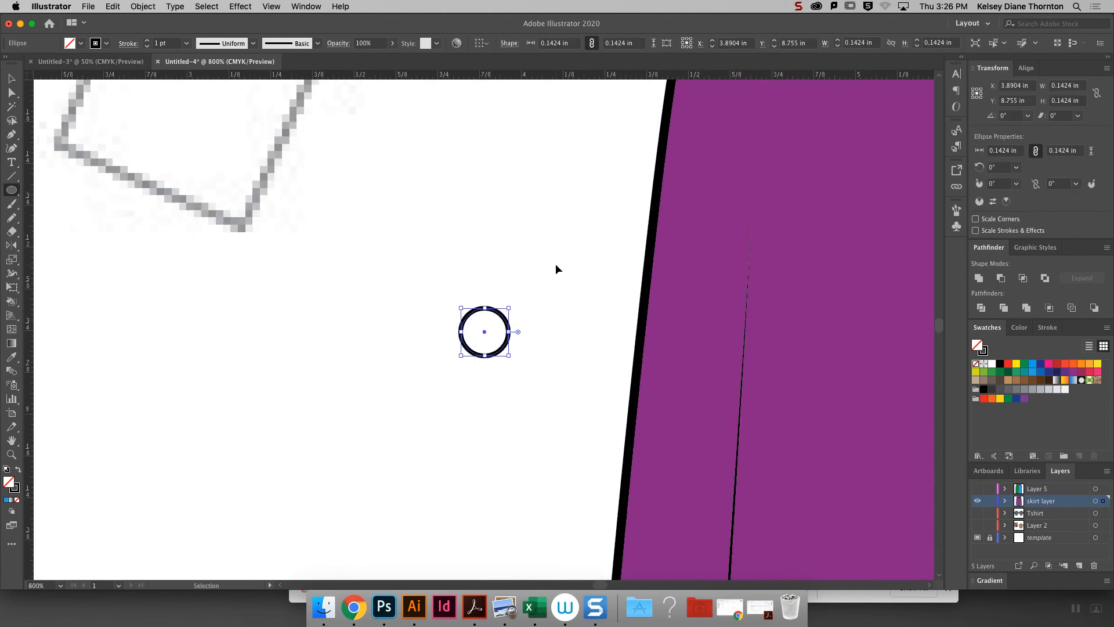
{"action": "left_click_drag", "start_coordinate": [452, 297], "coordinate": [504, 350]}
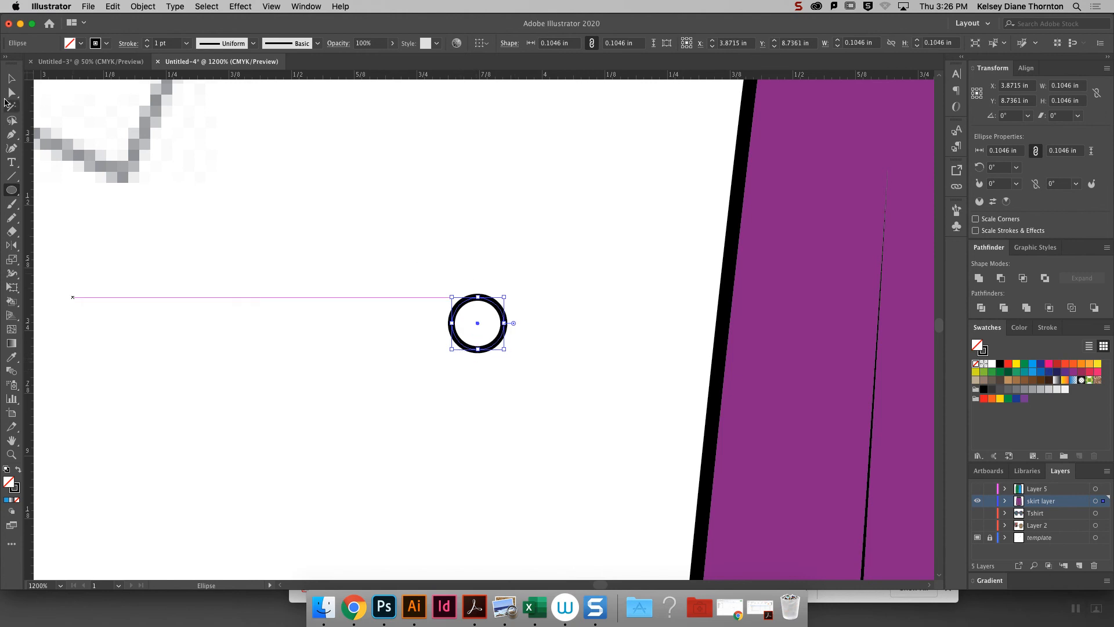
- Draw one horizontal and two diagonal lines crossing through the circle's center and extending past its edge
{"action": "left_click", "coordinate": [11, 176]}
{"action": "mouse_move", "coordinate": [432, 264]}
{"action": "left_mouse_down"}
{"action": "mouse_move", "coordinate": [525, 368]}
{"action": "mouse_move", "coordinate": [525, 385]}
{"action": "left_mouse_up"}
{"action": "left_click_drag", "start_coordinate": [415, 324], "coordinate": [552, 325]}
{"action": "mouse_move", "coordinate": [439, 368]}
{"action": "left_mouse_down"}
{"action": "mouse_move", "coordinate": [500, 278]}
{"action": "mouse_move", "coordinate": [526, 262]}
{"action": "left_mouse_up"}
- Adjust both endpoints of the rising diagonal line so it passes through the circle's center
{"action": "left_click", "coordinate": [11, 92]}
{"action": "left_click_drag", "start_coordinate": [440, 372], "coordinate": [441, 382]}
{"action": "left_click_drag", "start_coordinate": [527, 263], "coordinate": [520, 257]}
{"action": "left_click", "coordinate": [566, 292]}
- Select the circle with its three lines and split it into six wedges with Pathfinder Divide
{"action": "left_click", "coordinate": [11, 77]}
{"action": "left_click_drag", "start_coordinate": [380, 230], "coordinate": [606, 464]}
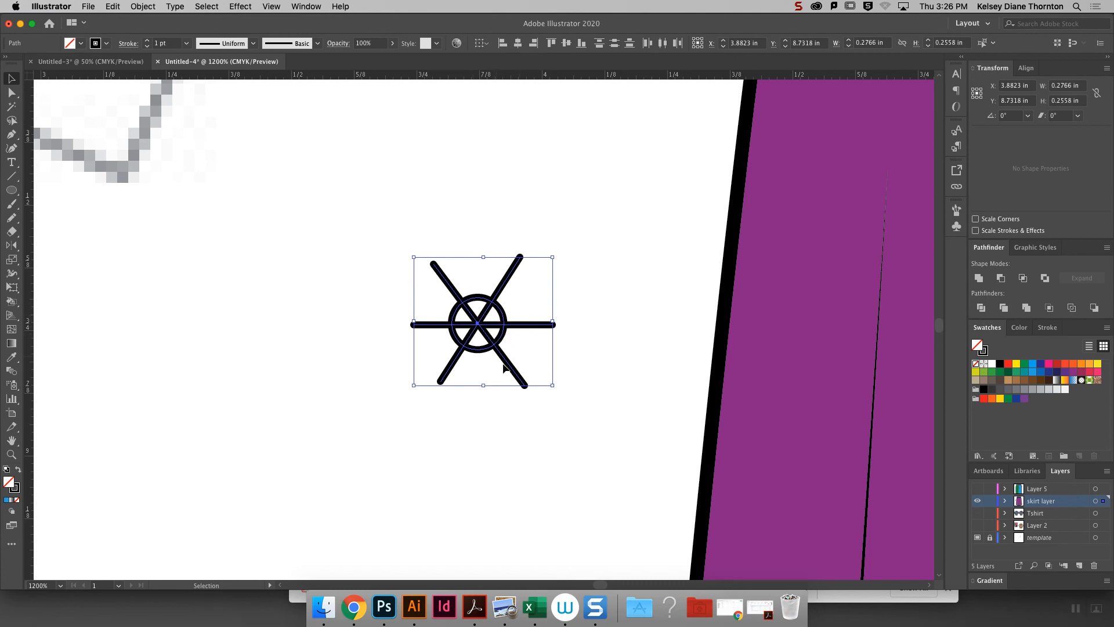
{"action": "left_click", "coordinate": [981, 308]}
{"action": "left_click", "coordinate": [510, 393]}
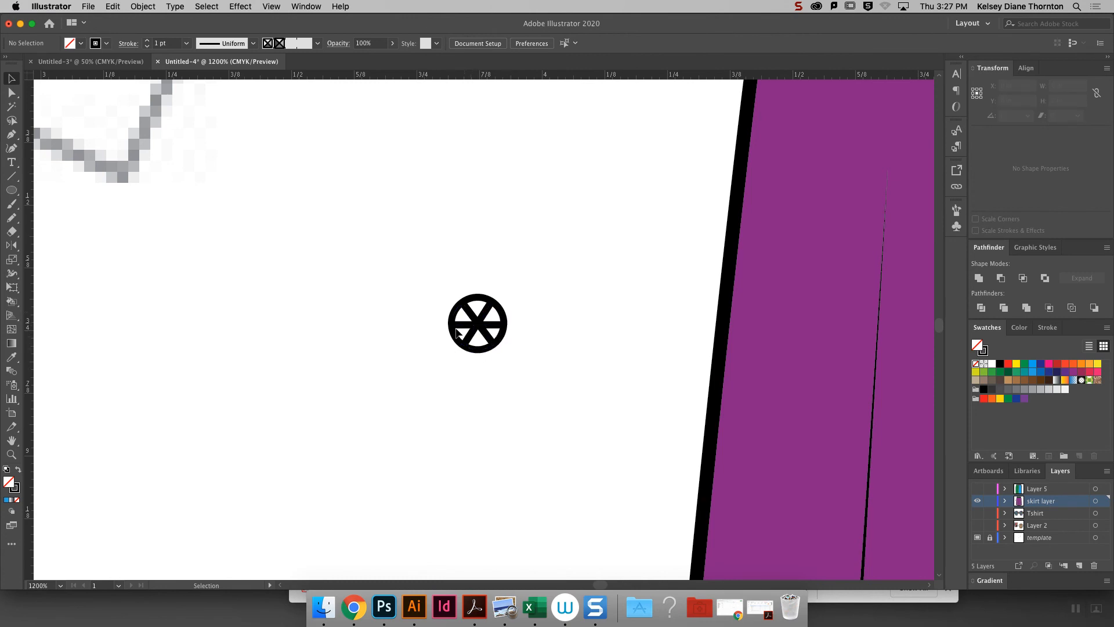
- With the Group Selection tool, fill the circle's top wedge light gray and its upper-left wedge medium gray
{"action": "left_click", "coordinate": [498, 329]}
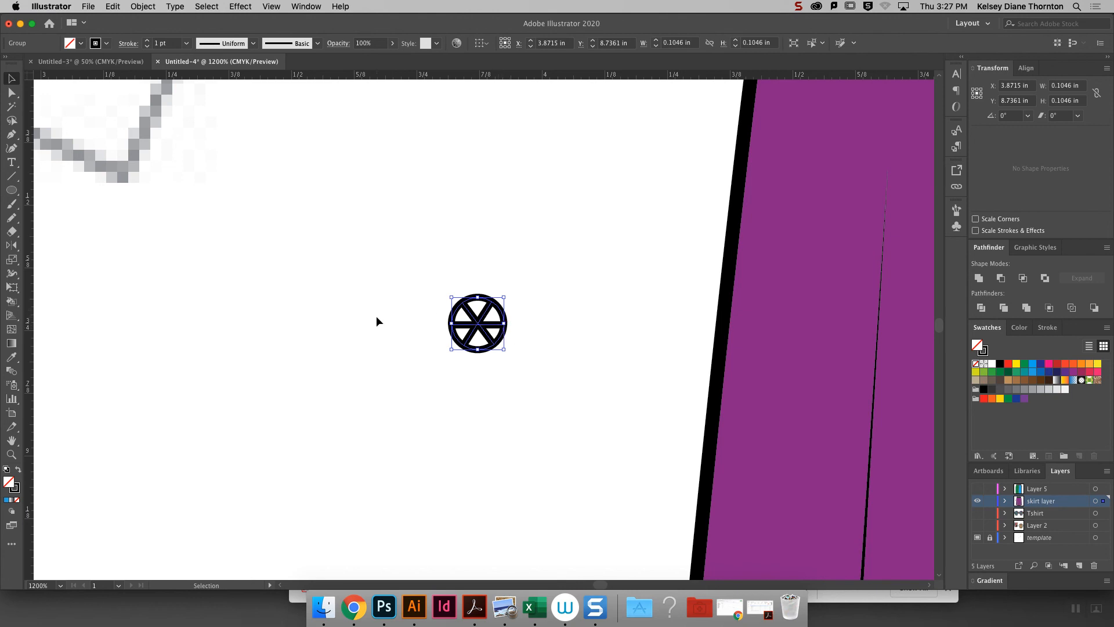
{"action": "left_click", "coordinate": [11, 93]}
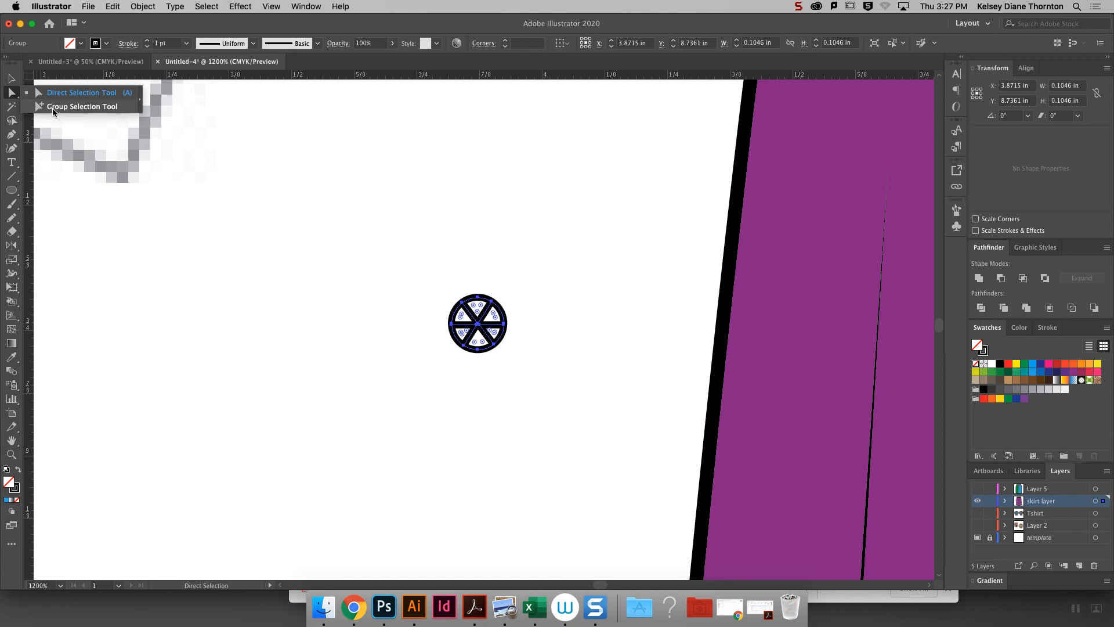
{"action": "left_click", "coordinate": [52, 108]}
{"action": "left_click", "coordinate": [549, 217]}
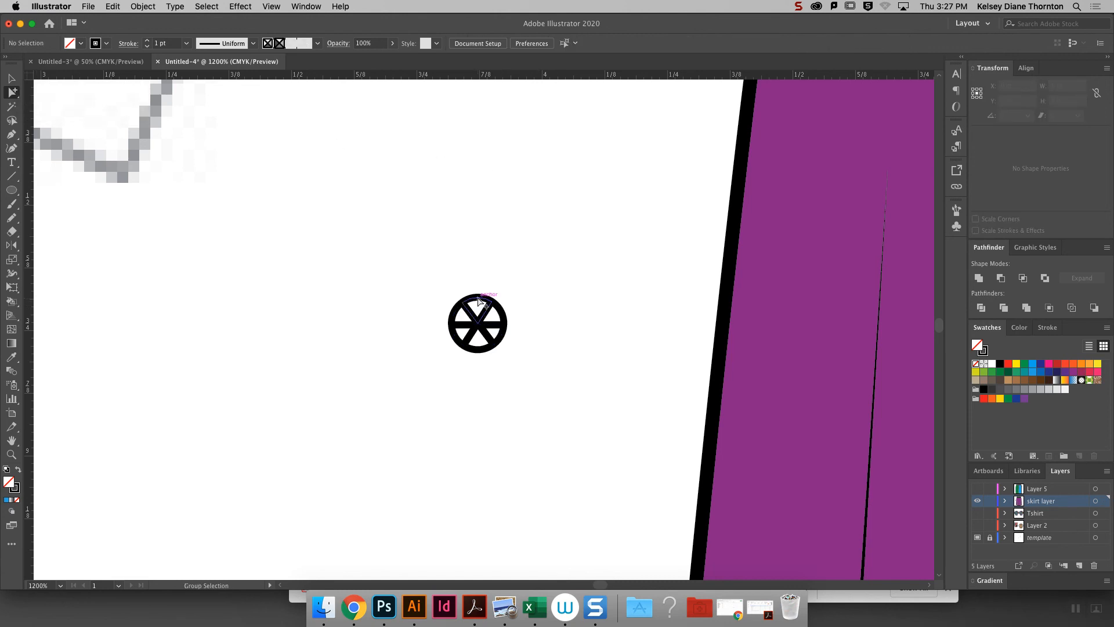
{"action": "left_click", "coordinate": [475, 312]}
{"action": "left_click", "coordinate": [1025, 372]}
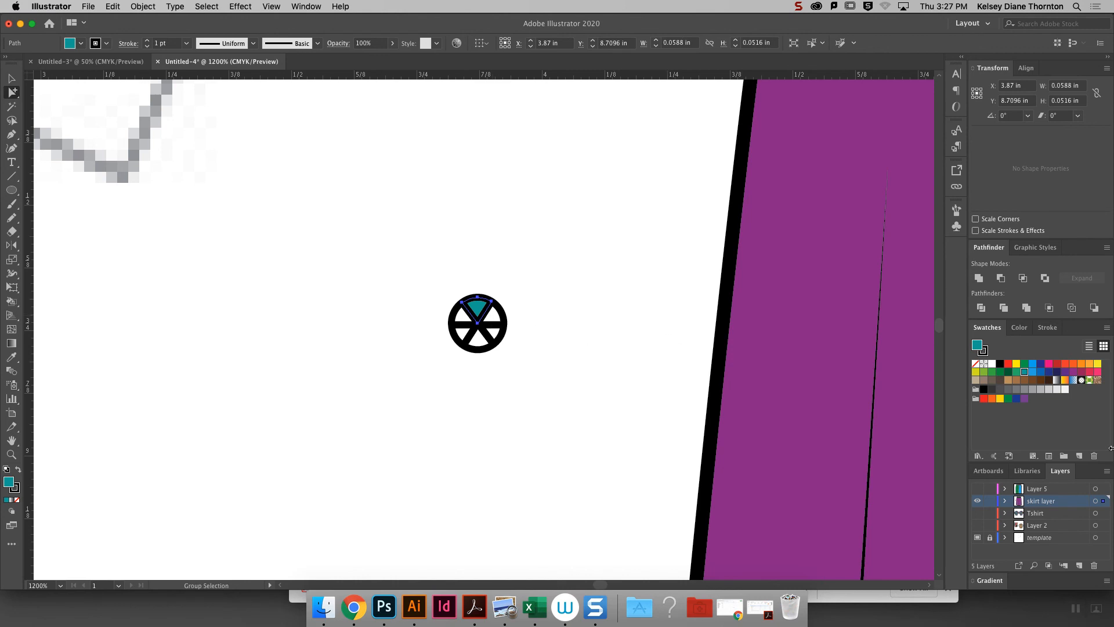
{"action": "left_click", "coordinate": [1049, 389]}
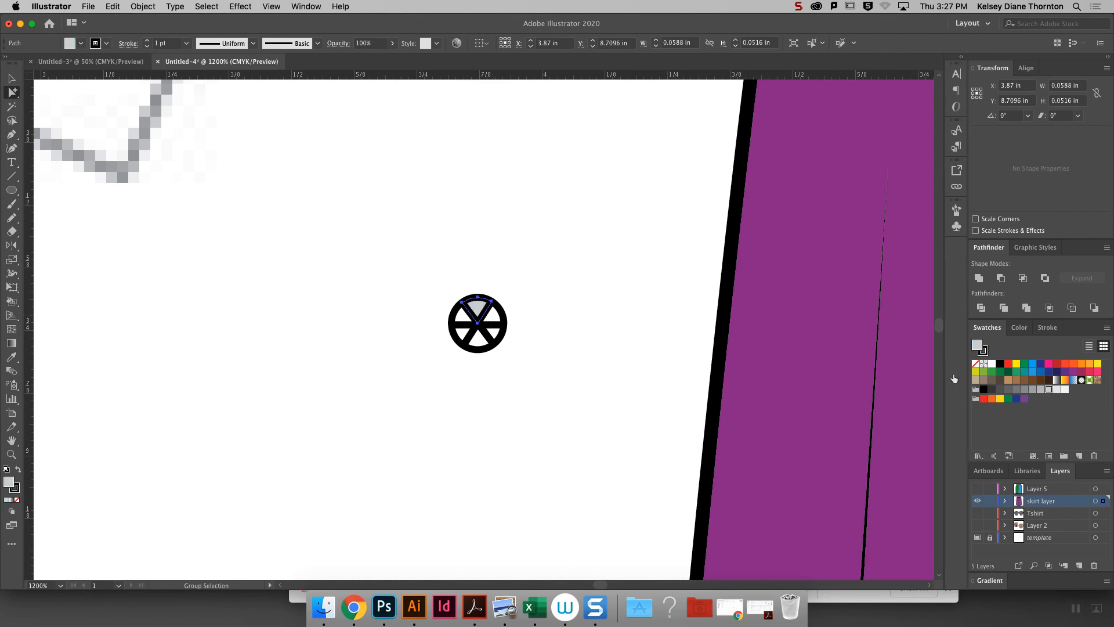
{"action": "left_click", "coordinate": [462, 315]}
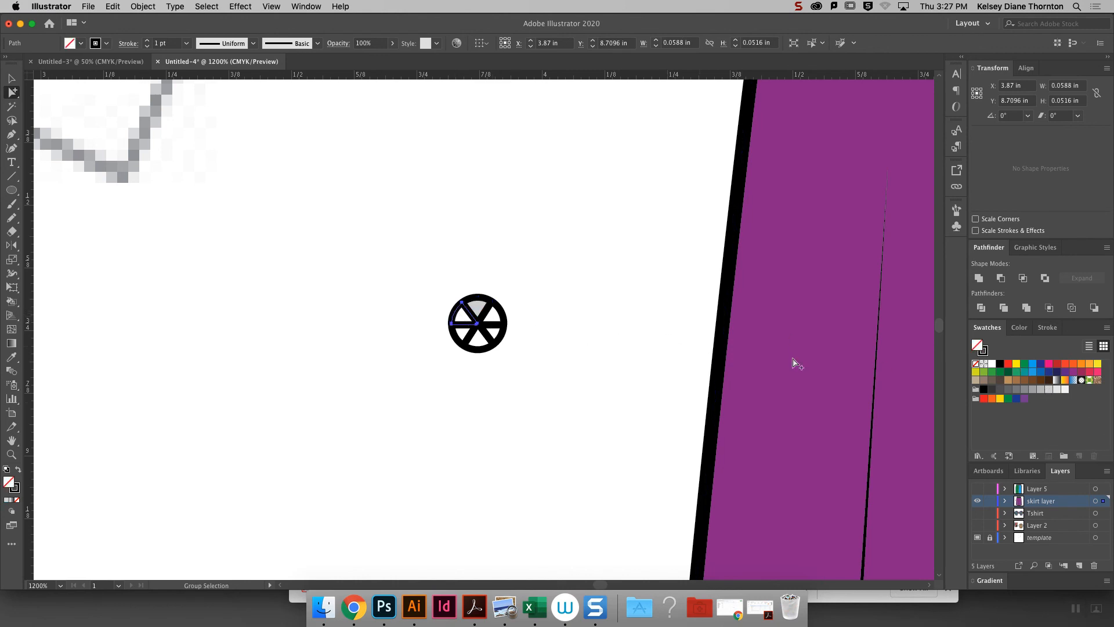
{"action": "left_click", "coordinate": [1025, 389]}
- Fill the bottom, lower-left and lower-right wedges of the circle with different shades of gray
{"action": "left_click", "coordinate": [517, 352]}
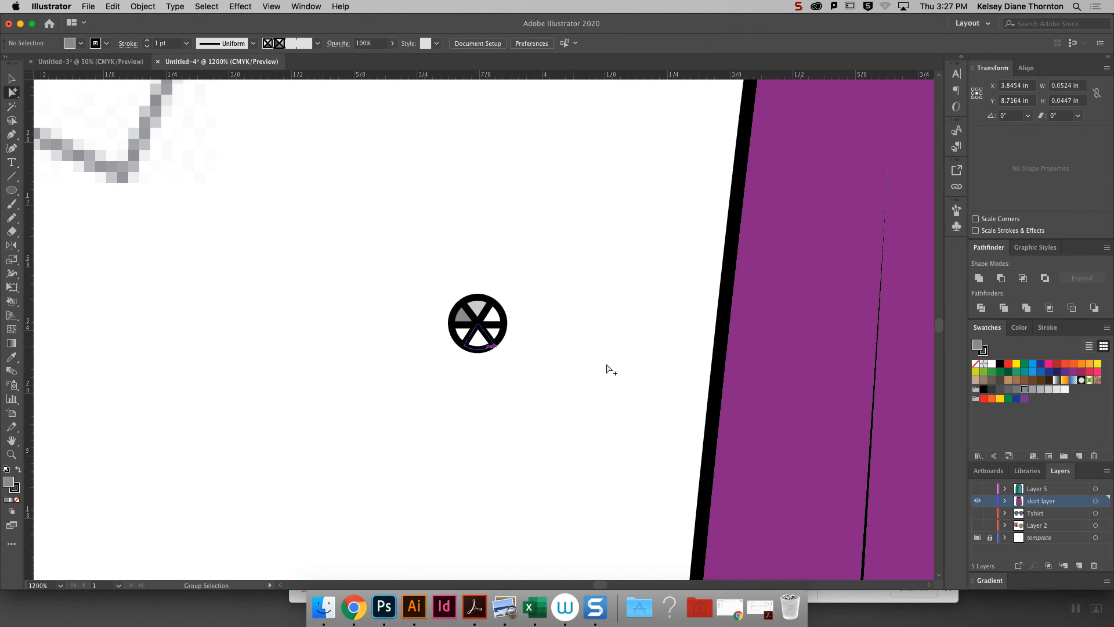
{"action": "left_click", "coordinate": [483, 349]}
{"action": "left_click", "coordinate": [1008, 389]}
{"action": "left_click", "coordinate": [470, 336]}
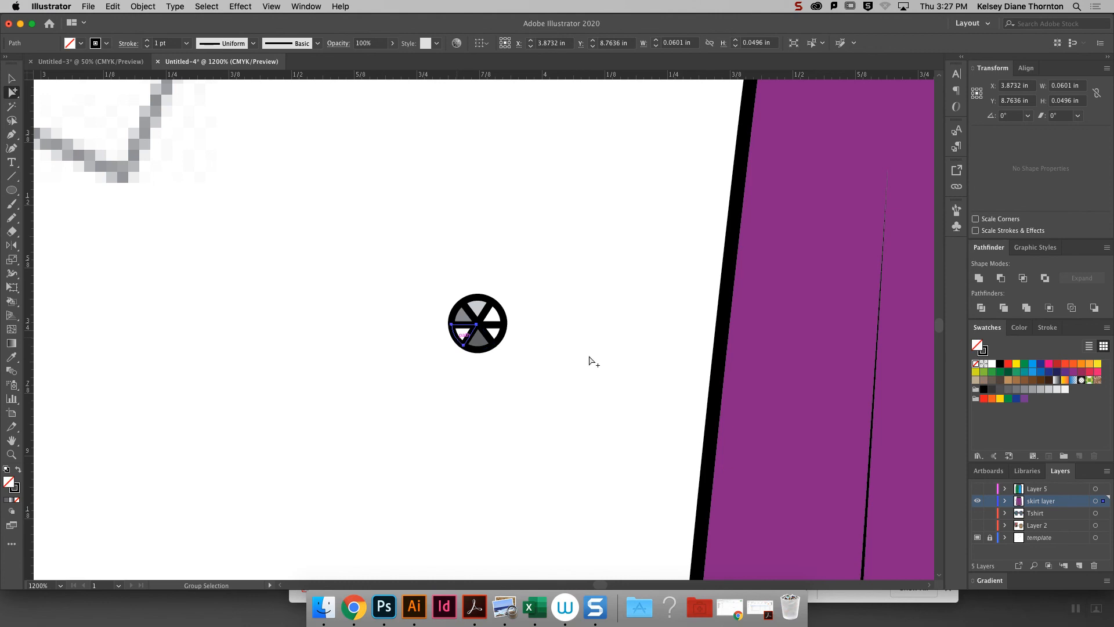
{"action": "left_click", "coordinate": [1000, 393]}
{"action": "left_click", "coordinate": [503, 336]}
{"action": "left_click", "coordinate": [1025, 389]}
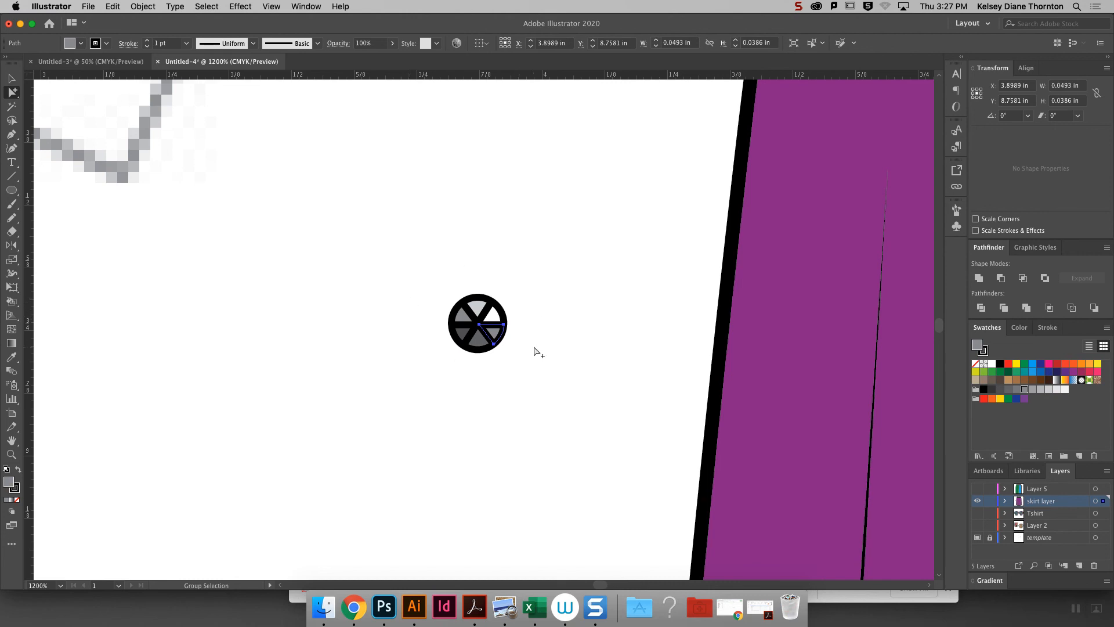
- Create a 6-sided polygon with a 0.6944 in radius and scale it down to about 0.05 in wide
{"action": "left_click_drag", "start_coordinate": [11, 190], "coordinate": [82, 232]}
{"action": "left_click", "coordinate": [365, 237]}
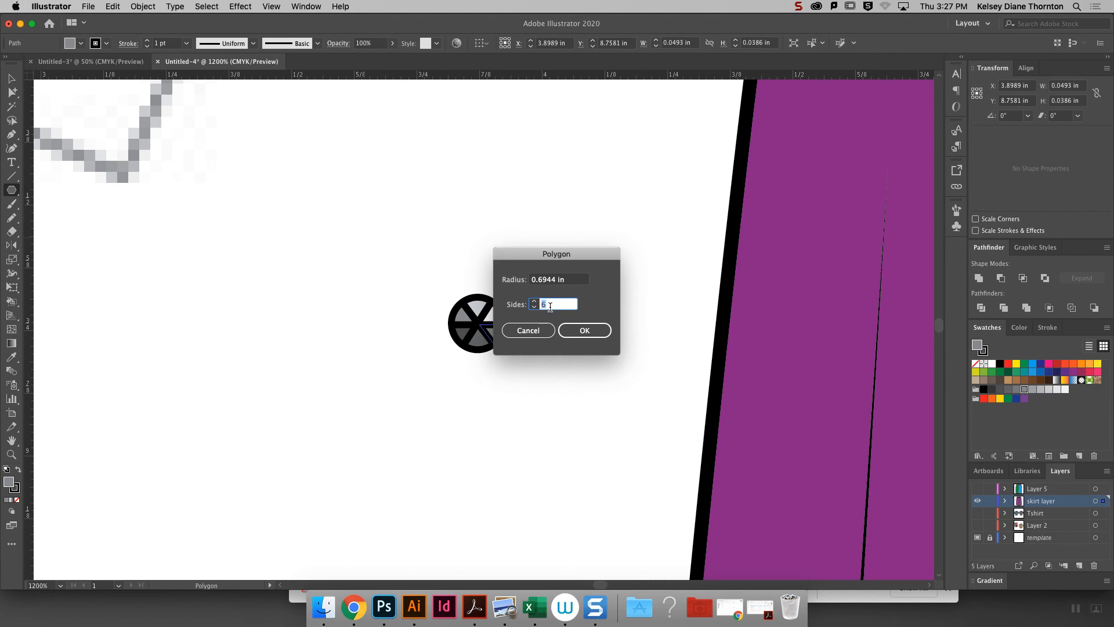
{"action": "left_click", "coordinate": [580, 328]}
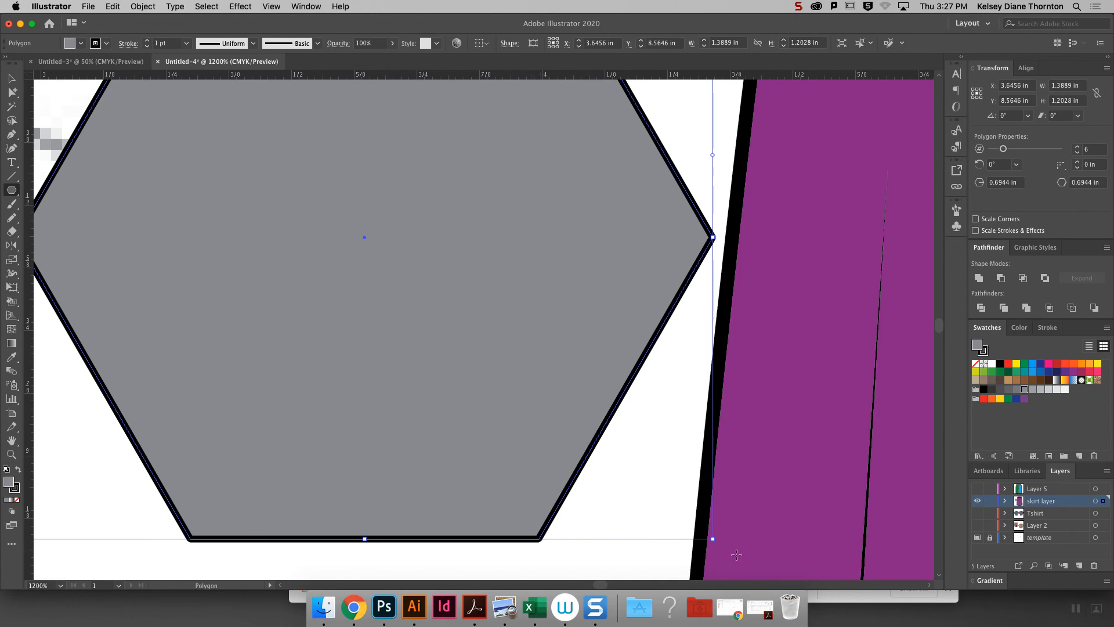
{"action": "left_click_drag", "start_coordinate": [714, 539], "coordinate": [311, 237]}
- Center the small hexagon on the gray circle and fill it with the lightest gray
{"action": "left_click", "coordinate": [11, 79]}
{"action": "left_click_drag", "start_coordinate": [299, 228], "coordinate": [483, 328]}
{"action": "left_click", "coordinate": [1065, 388]}
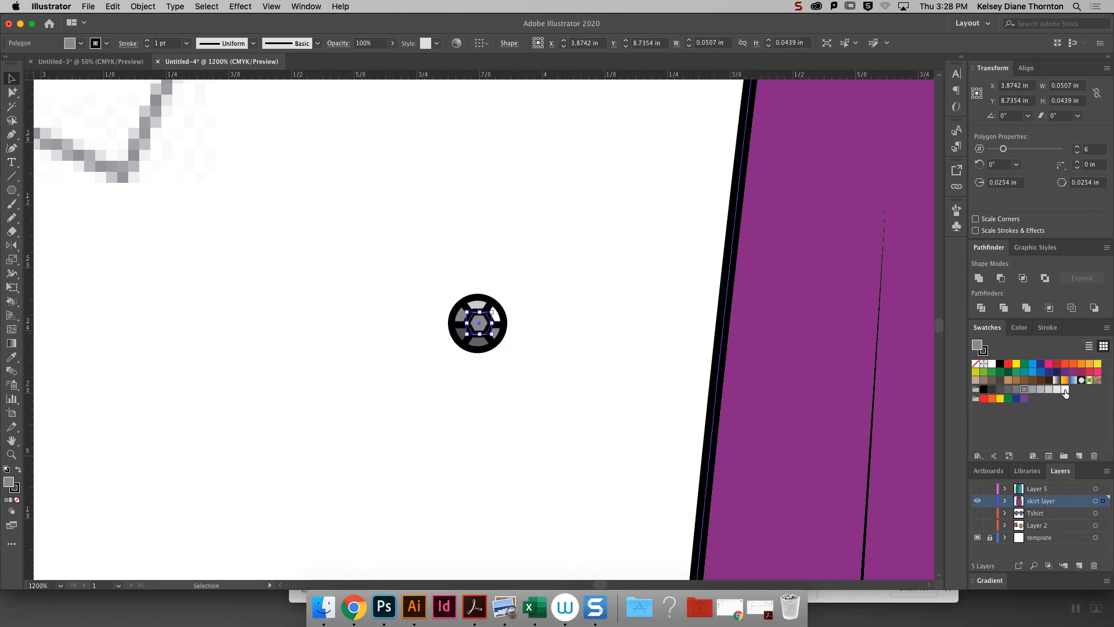
{"action": "mouse_move", "coordinate": [498, 336]}
{"action": "left_mouse_down"}
{"action": "mouse_move", "coordinate": [466, 338]}
{"action": "mouse_move", "coordinate": [483, 341]}
{"action": "left_mouse_up"}
{"action": "left_click", "coordinate": [550, 344]}
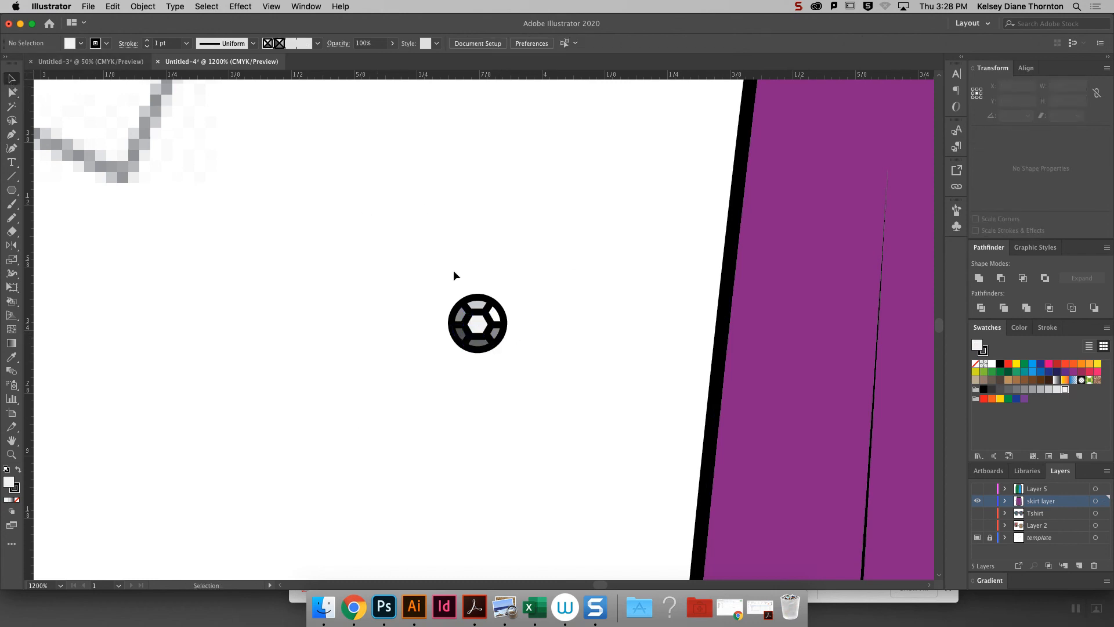
- Select the whole sequin and start a new scatter brush from it
{"action": "left_click_drag", "start_coordinate": [386, 279], "coordinate": [610, 419]}
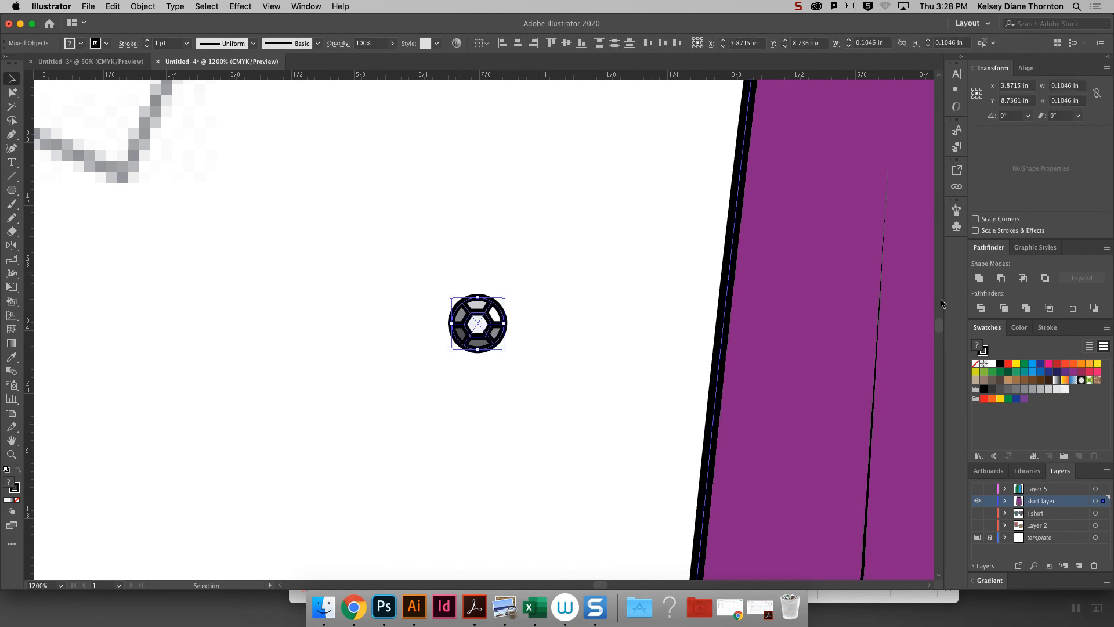
{"action": "left_click", "coordinate": [957, 212]}
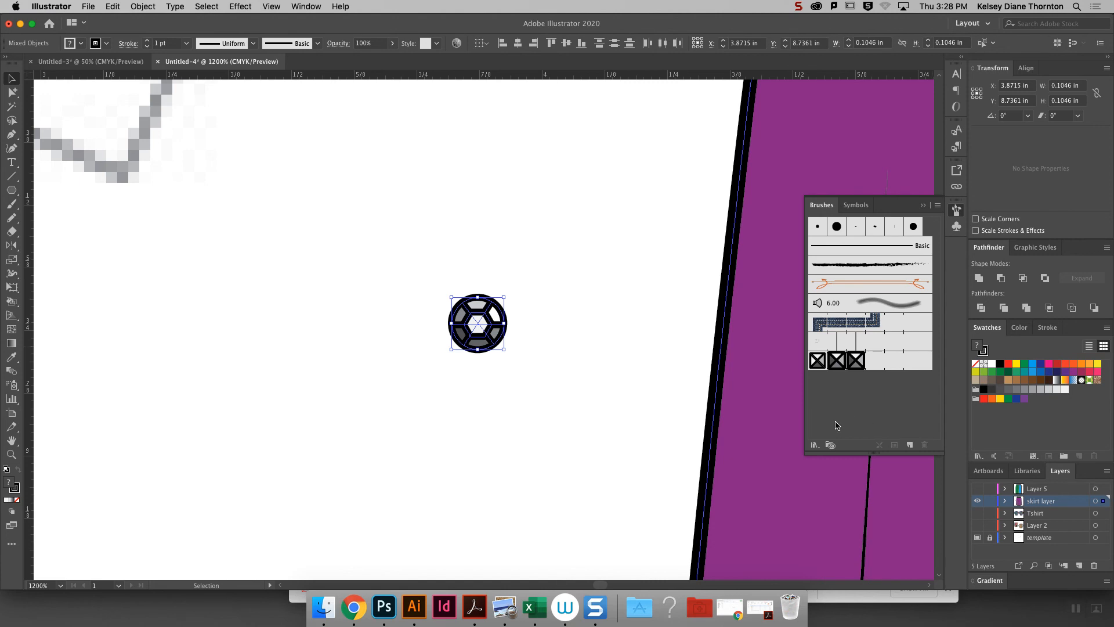
{"action": "left_click", "coordinate": [910, 445]}
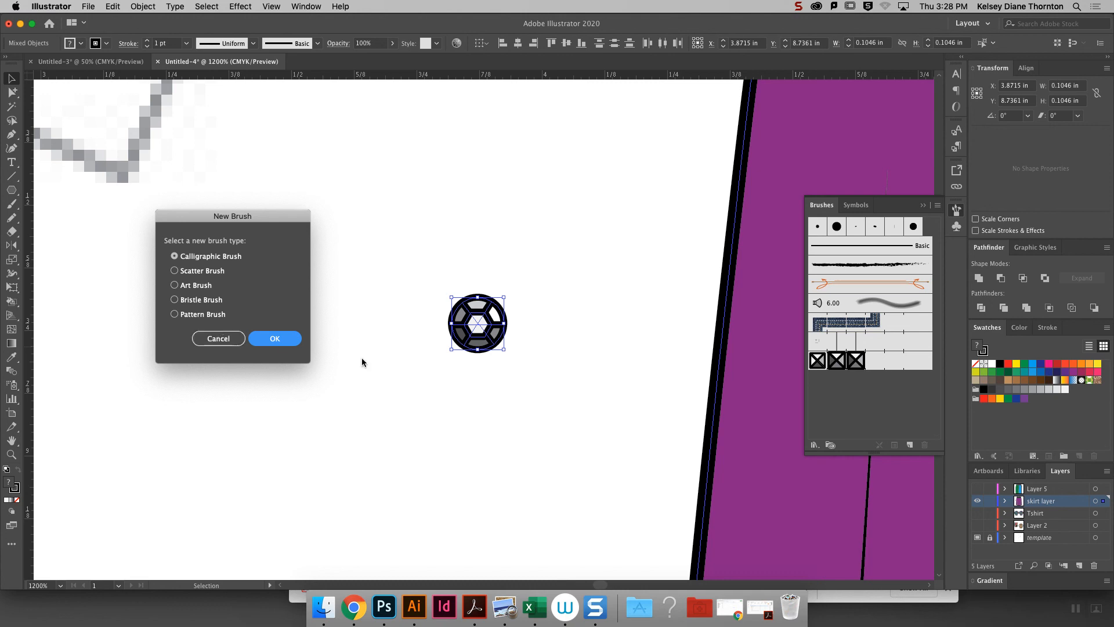
{"action": "left_click", "coordinate": [174, 271]}
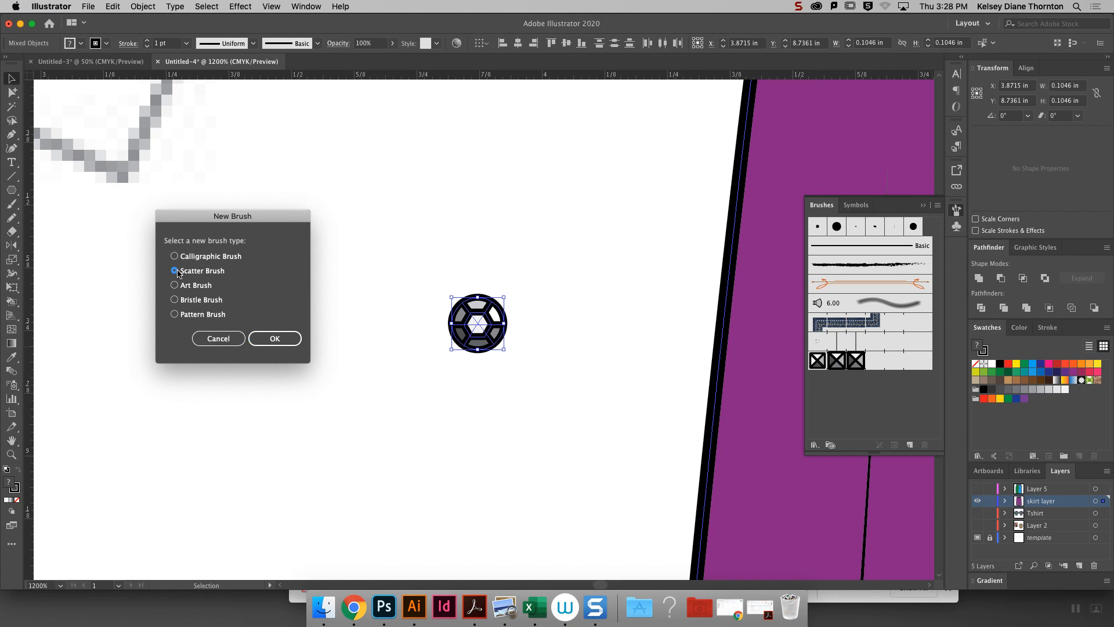
{"action": "left_click", "coordinate": [291, 339]}
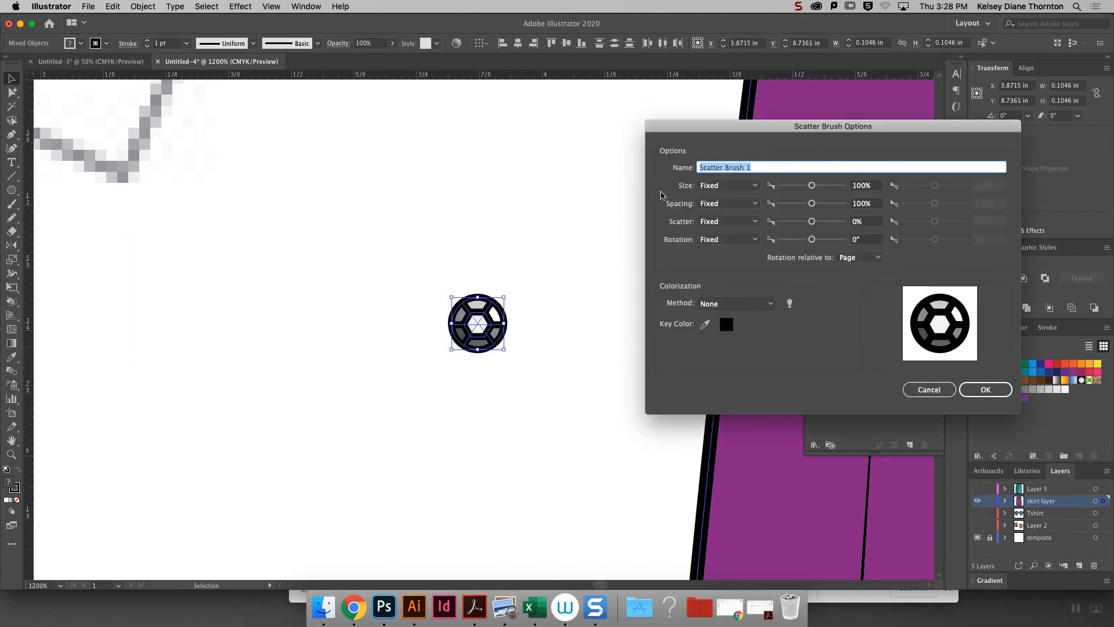
- Set the scatter brush's size, spacing, scatter and rotation to Random
{"action": "left_click", "coordinate": [728, 185]}
{"action": "left_click", "coordinate": [733, 195]}
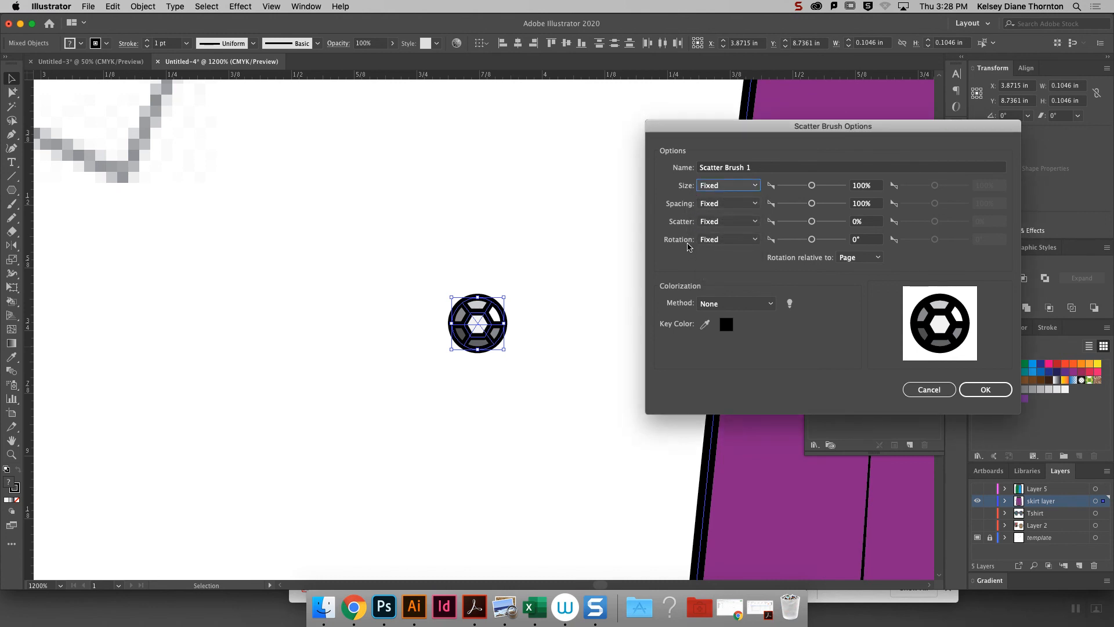
{"action": "left_click", "coordinate": [718, 185]}
{"action": "left_click", "coordinate": [720, 198]}
{"action": "left_click", "coordinate": [723, 204]}
{"action": "left_click", "coordinate": [723, 228]}
{"action": "left_click", "coordinate": [723, 221]}
{"action": "left_click", "coordinate": [723, 246]}
{"action": "left_click", "coordinate": [726, 239]}
{"action": "left_click", "coordinate": [728, 264]}
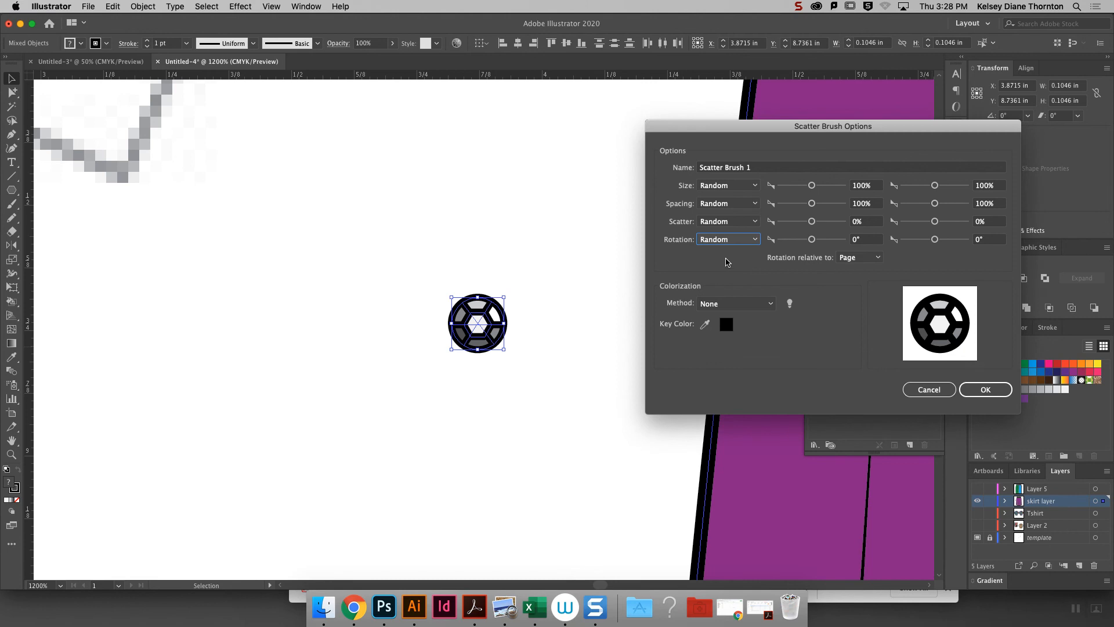
- Set the brush's random rotation range from -180° to 180° and its maximum size to 1000%
{"action": "left_click", "coordinate": [683, 207]}
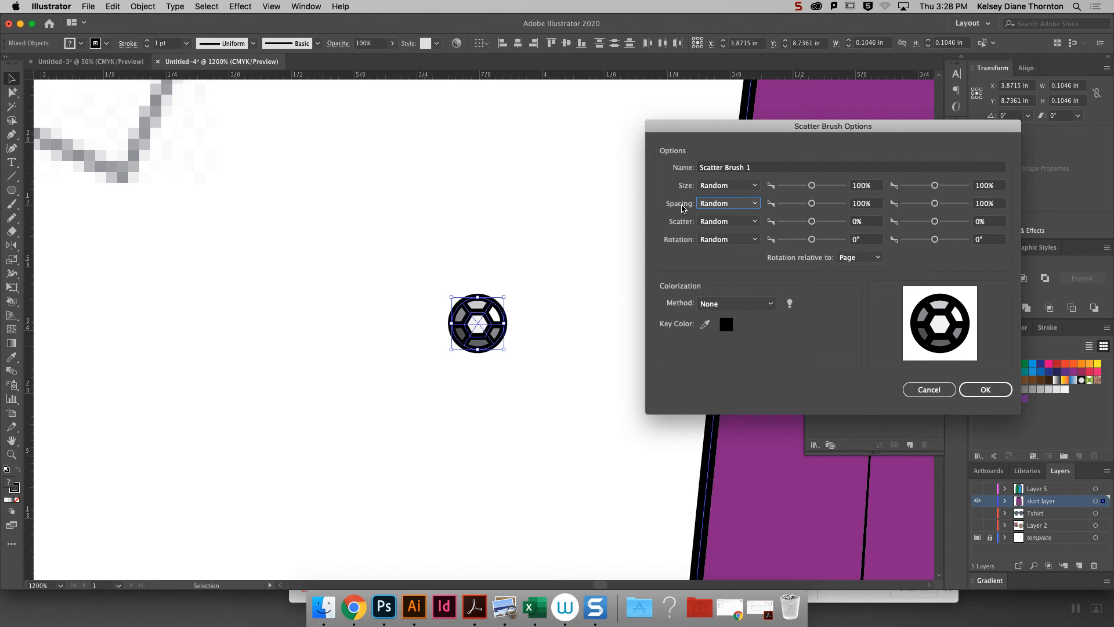
{"action": "left_click", "coordinate": [677, 223]}
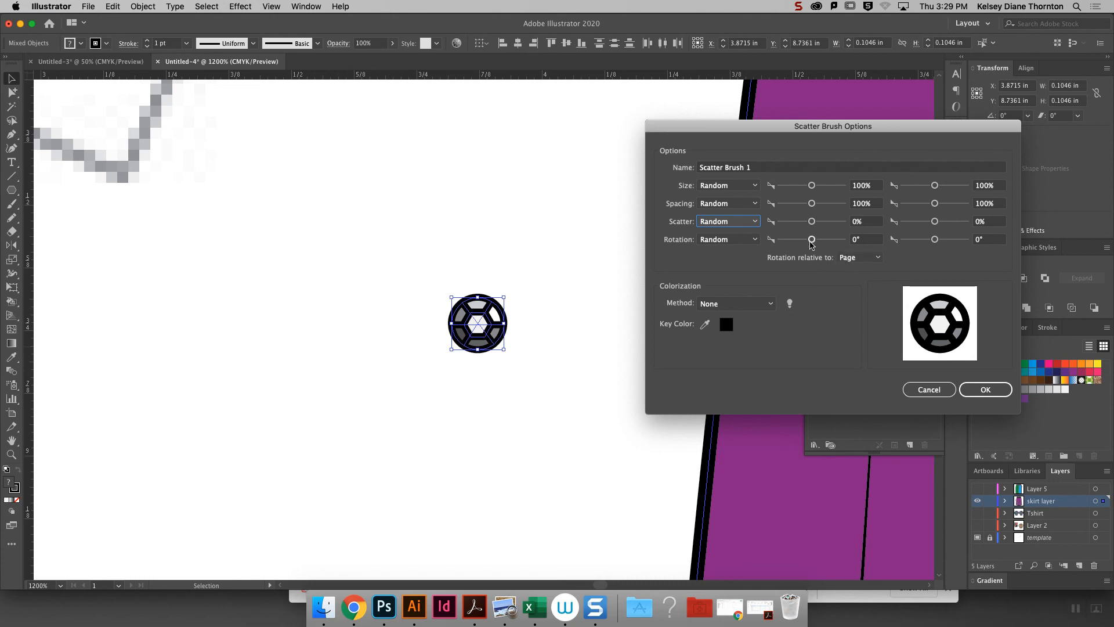
{"action": "left_click", "coordinate": [728, 243]}
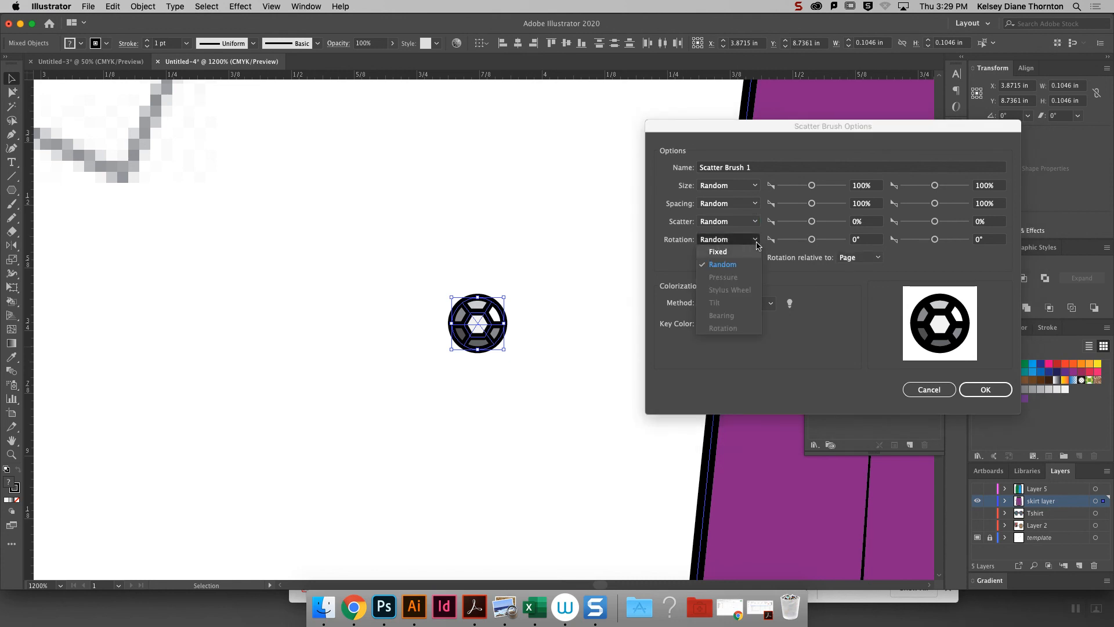
{"action": "left_click", "coordinate": [810, 242]}
{"action": "left_click_drag", "start_coordinate": [812, 239], "coordinate": [773, 246]}
{"action": "left_click_drag", "start_coordinate": [934, 239], "coordinate": [977, 240]}
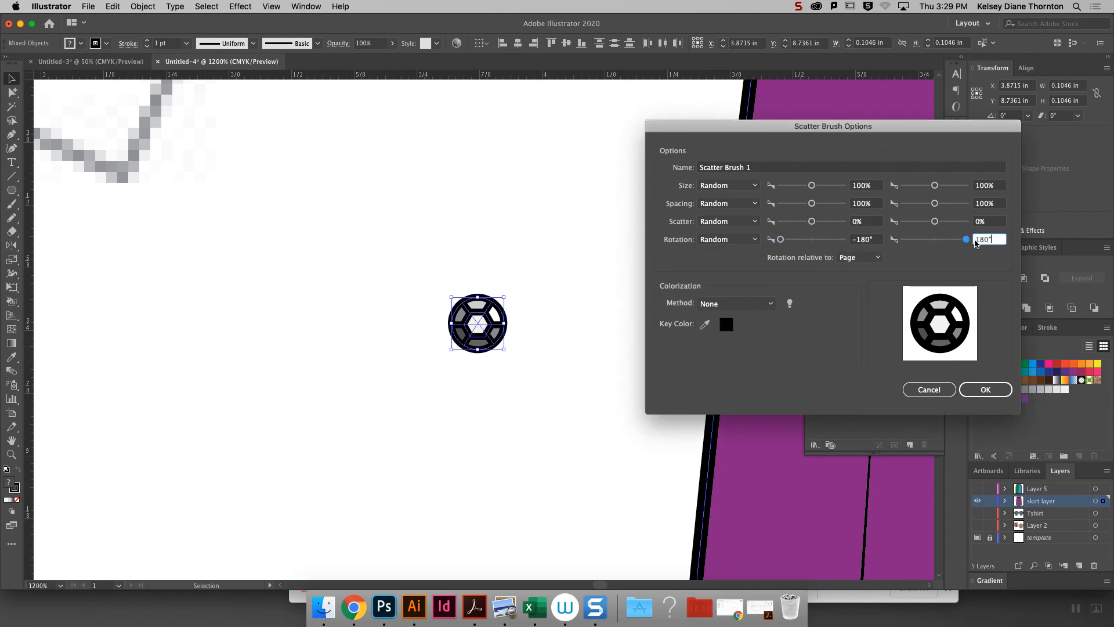
{"action": "left_click", "coordinate": [780, 239]}
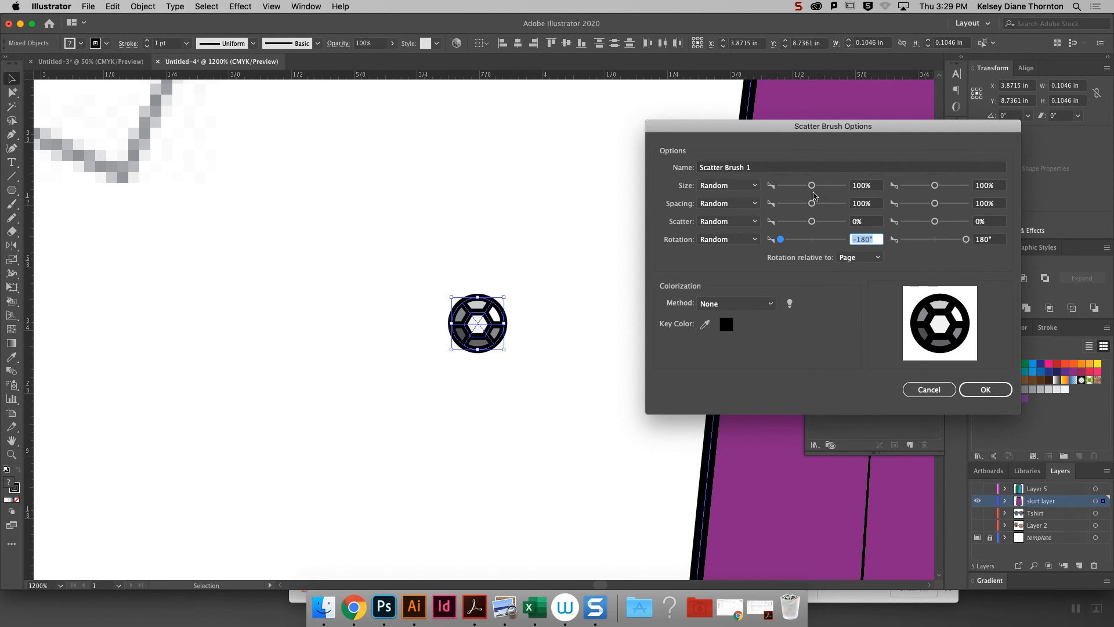
{"action": "left_click_drag", "start_coordinate": [934, 185], "coordinate": [968, 187]}
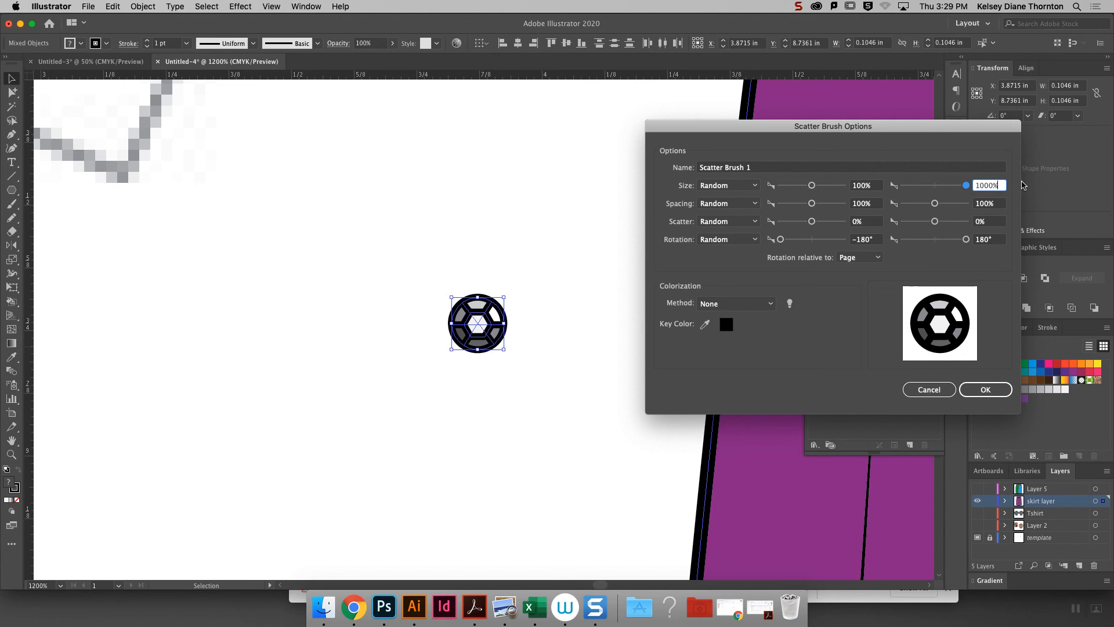
- Set the scatter brush ranges to size 59–185%, spacing 65–135% and scatter -103% to 147%, and create the brush
{"action": "left_click_drag", "start_coordinate": [968, 190], "coordinate": [942, 191]}
{"action": "left_click_drag", "start_coordinate": [939, 194], "coordinate": [941, 194]}
{"action": "left_click_drag", "start_coordinate": [935, 207], "coordinate": [938, 225]}
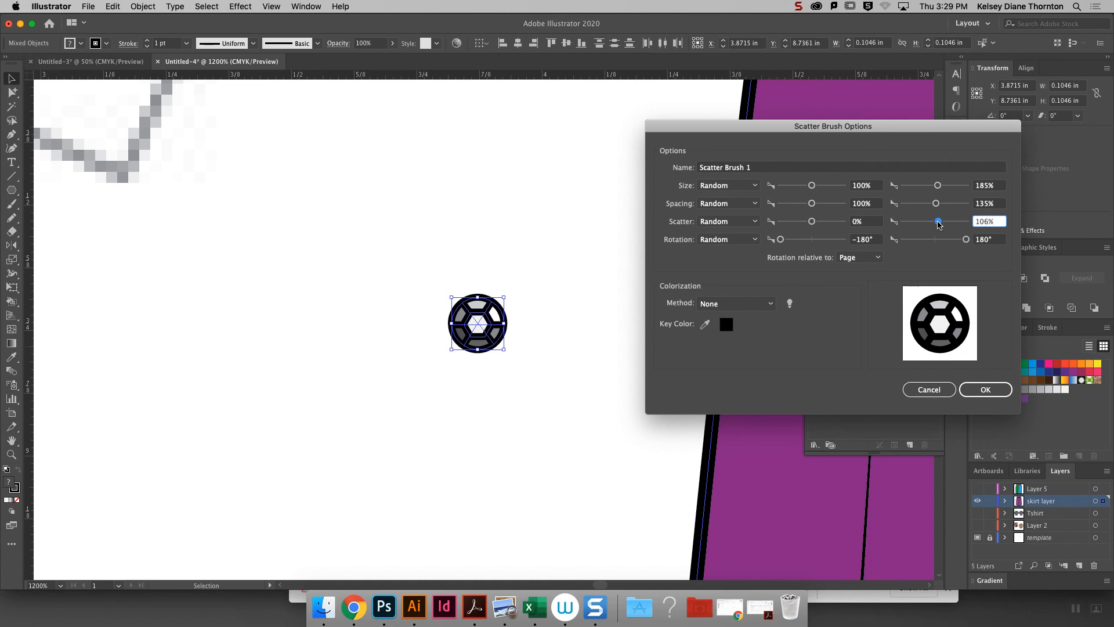
{"action": "left_click_drag", "start_coordinate": [940, 225], "coordinate": [940, 225]}
{"action": "left_click_drag", "start_coordinate": [813, 226], "coordinate": [811, 226]}
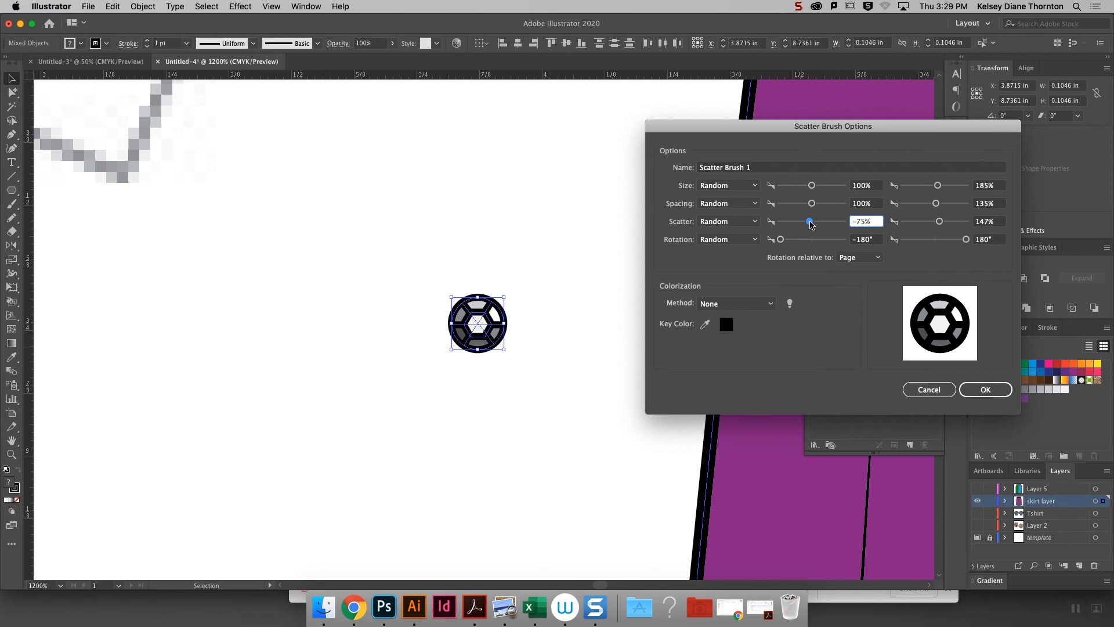
{"action": "left_click_drag", "start_coordinate": [811, 204], "coordinate": [807, 204]}
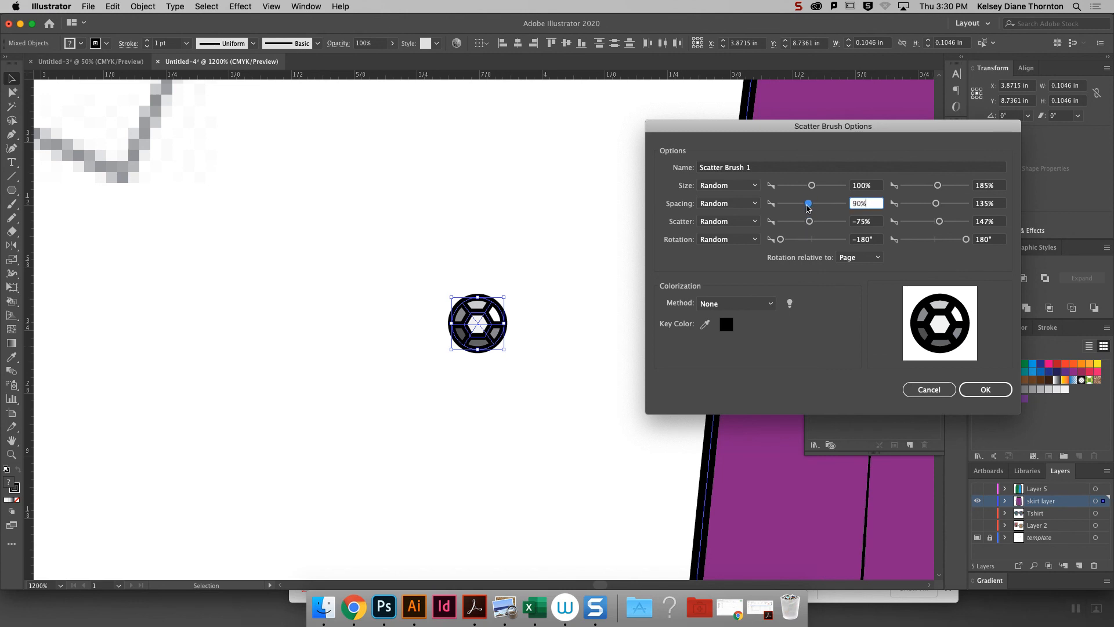
{"action": "left_click_drag", "start_coordinate": [813, 186], "coordinate": [808, 226]}
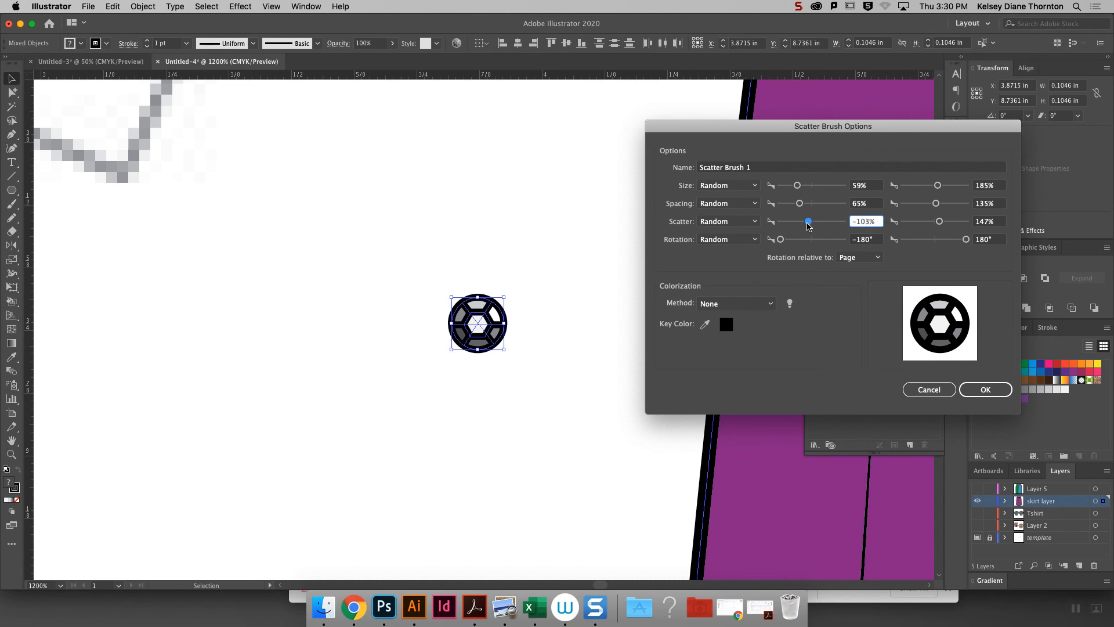
{"action": "left_click", "coordinate": [991, 387]}
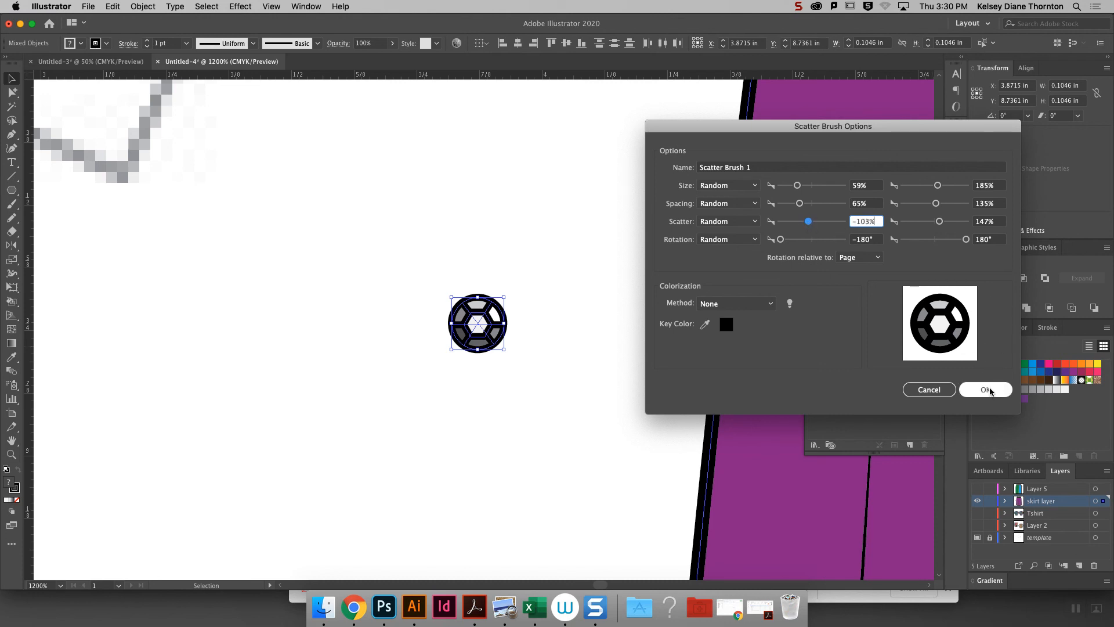
{"action": "left_click", "coordinate": [987, 390]}
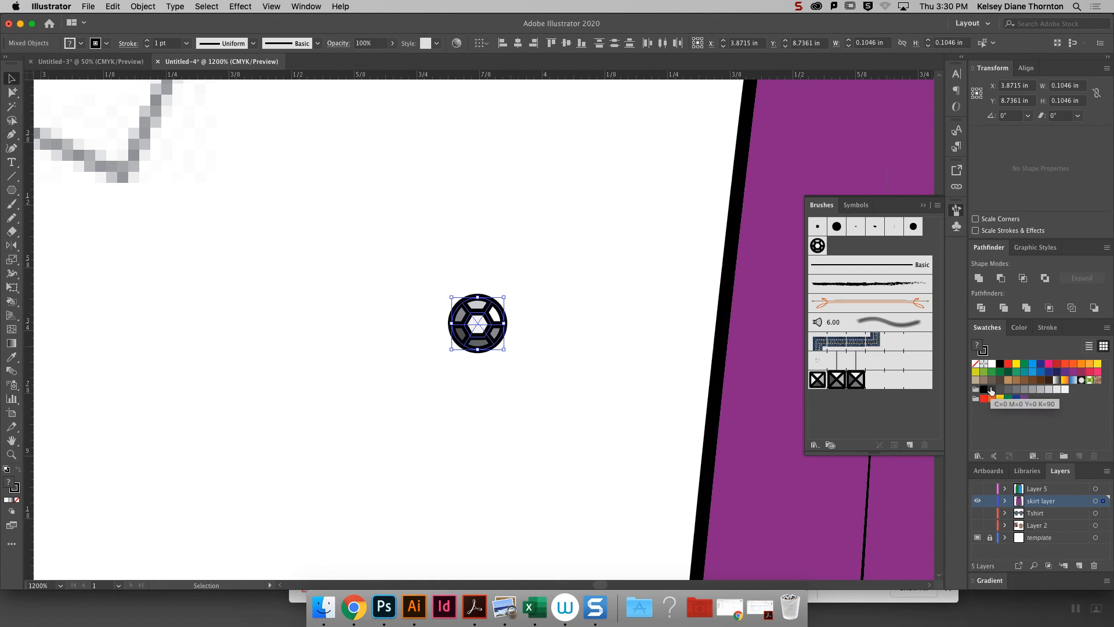
- Draw a wavy test path about 3.26 in wide and 1 in high beside the skirt with the Pen tool
{"action": "key", "text": "super+minus"}
{"action": "key", "text": "super+minus"}
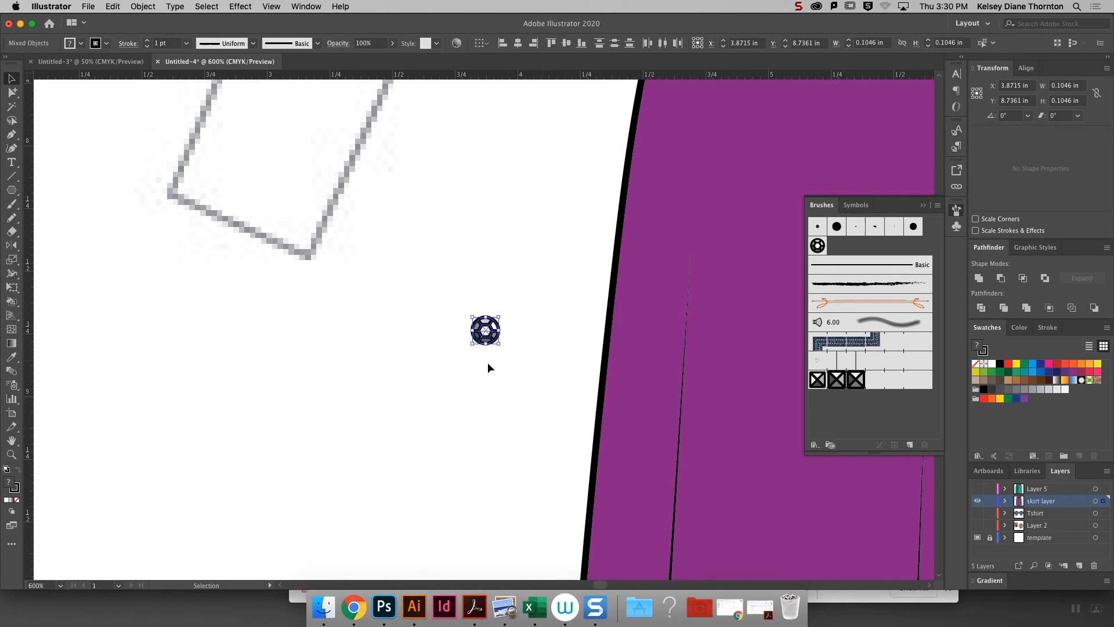
{"action": "key", "text": "super+minus"}
{"action": "key", "text": "super+minus"}
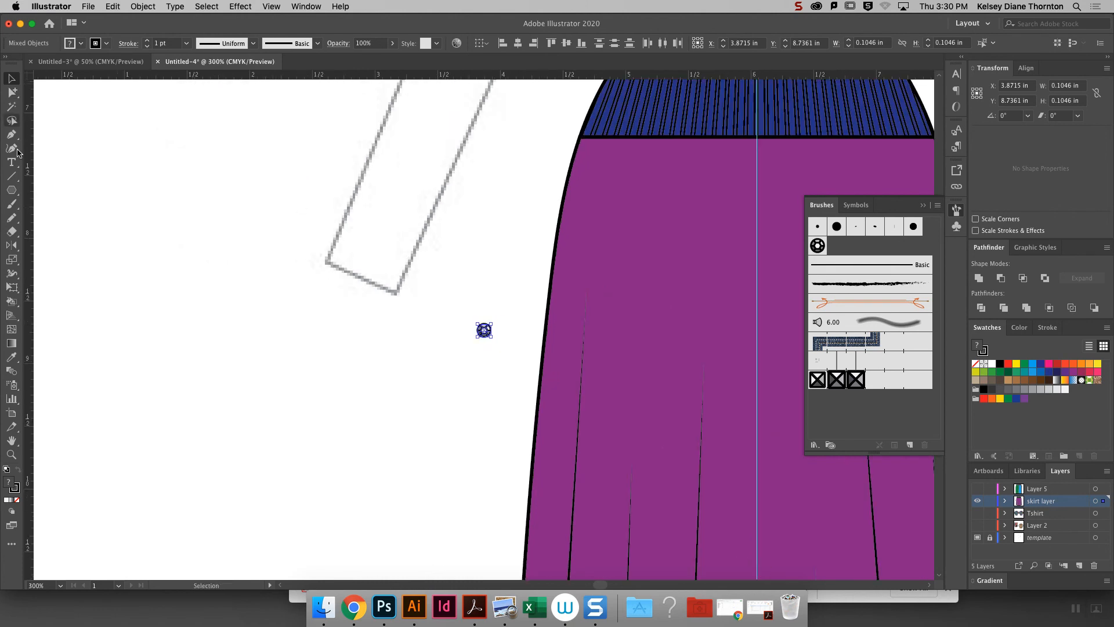
{"action": "key", "text": "p"}
{"action": "left_click_drag", "start_coordinate": [96, 222], "coordinate": [110, 153]}
{"action": "left_click_drag", "start_coordinate": [360, 234], "coordinate": [376, 313]}
{"action": "left_click_drag", "start_coordinate": [505, 226], "coordinate": [495, 120]}
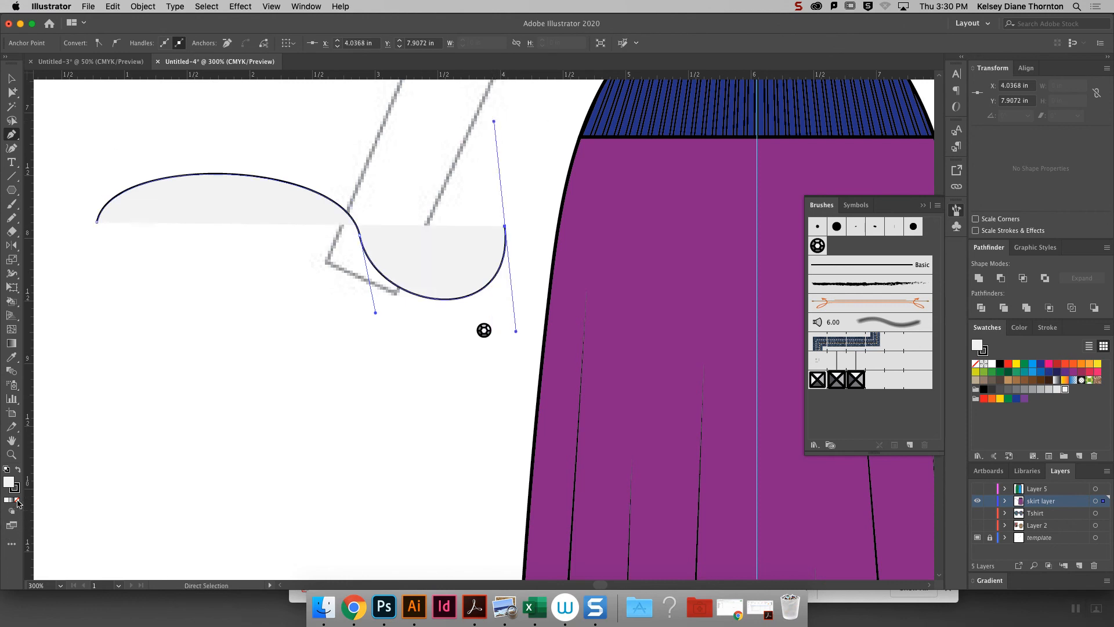
- Remove the wavy path's fill, stroke it with the sequin scatter brush and shift it slightly upward
{"action": "left_click", "coordinate": [17, 501]}
{"action": "left_click", "coordinate": [11, 75]}
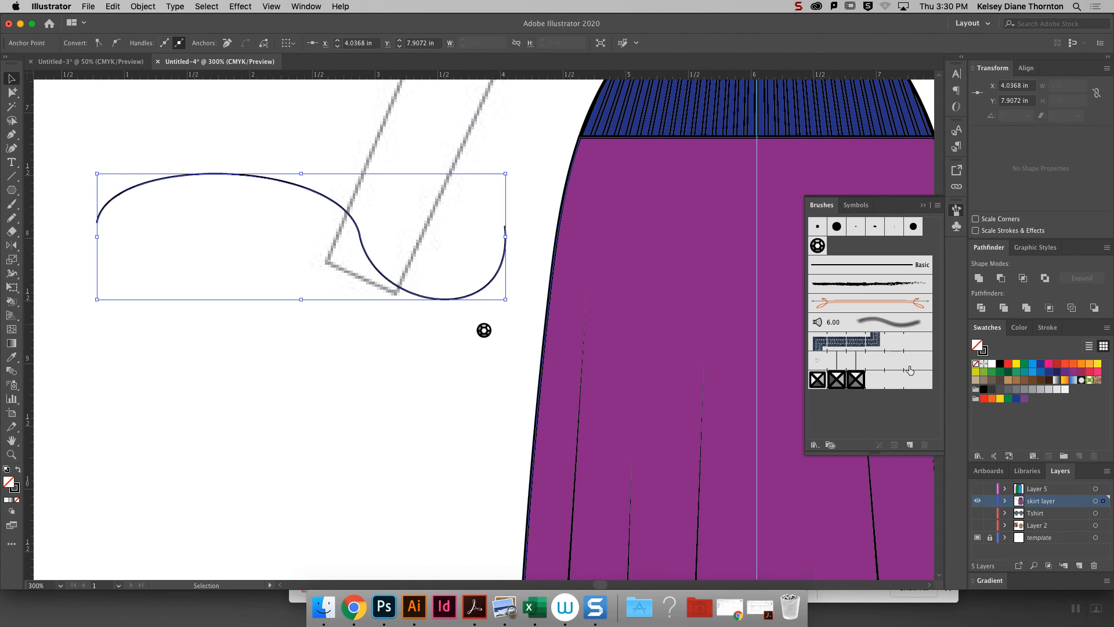
{"action": "left_click", "coordinate": [818, 246]}
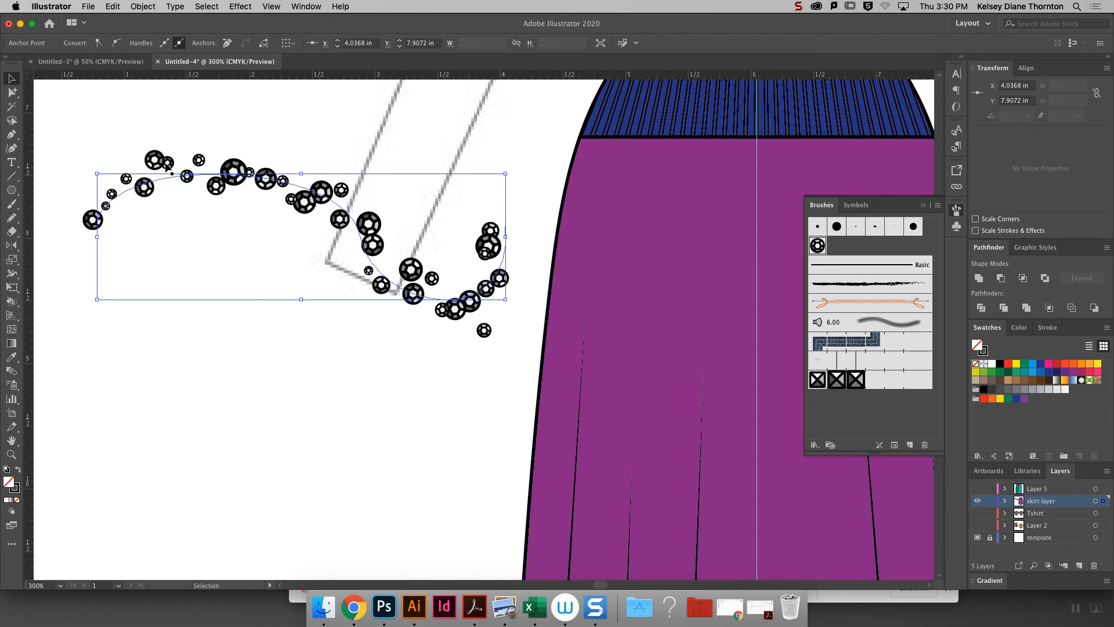
{"action": "left_click_drag", "start_coordinate": [378, 247], "coordinate": [364, 203]}
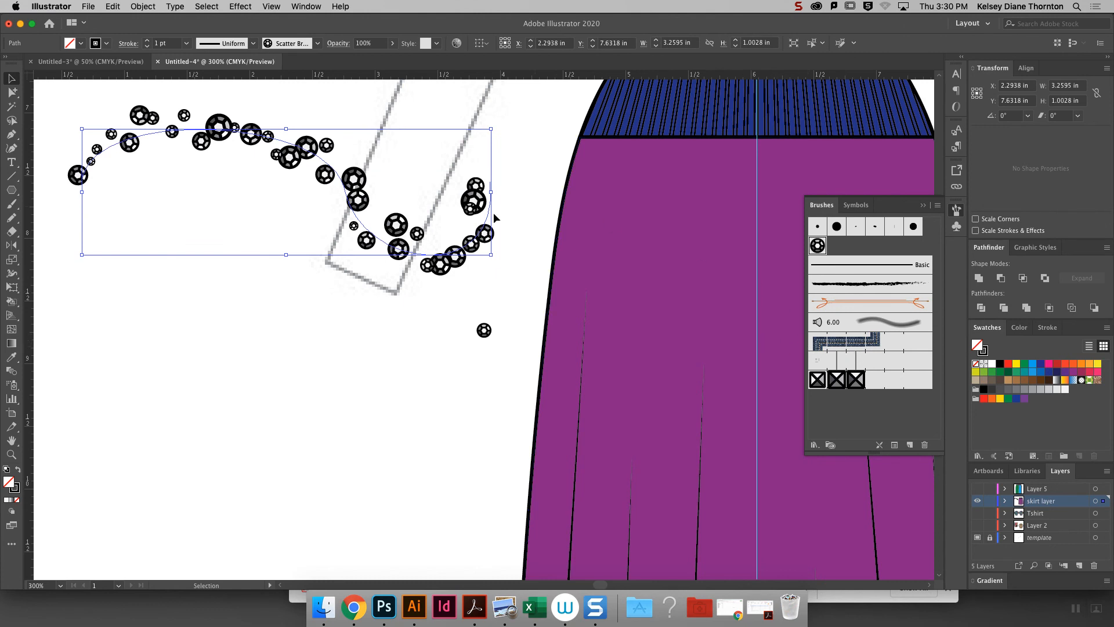
- Widen the sequin brush's scatter range to -260% to 188% and apply the change to the existing strokes
{"action": "double_click", "coordinate": [817, 246]}
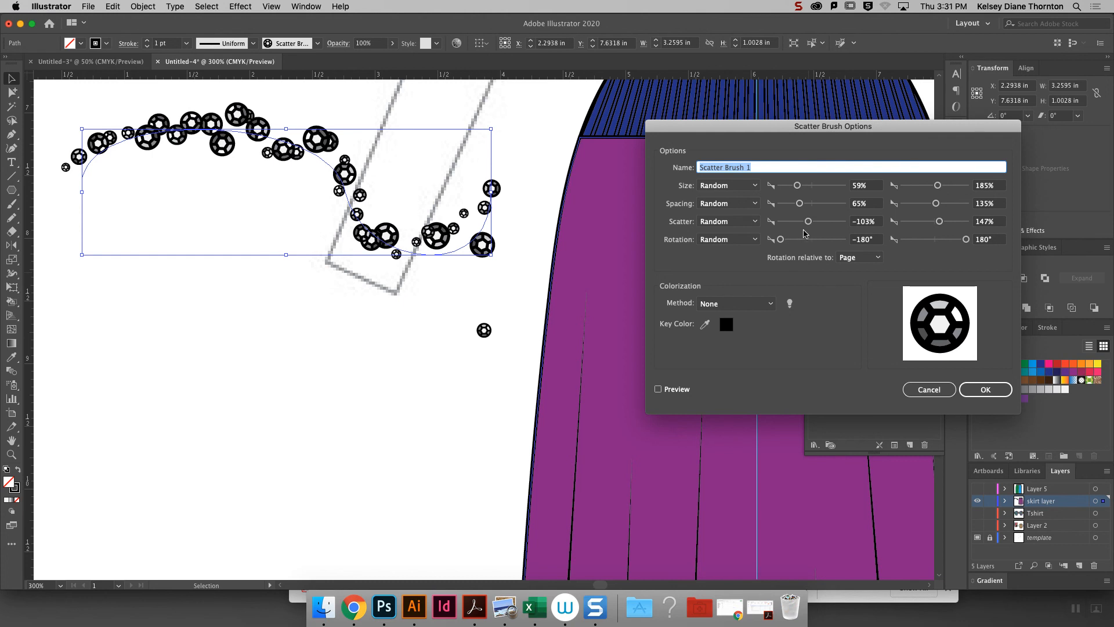
{"action": "left_click_drag", "start_coordinate": [942, 226], "coordinate": [943, 227]}
{"action": "left_click_drag", "start_coordinate": [810, 224], "coordinate": [806, 225]}
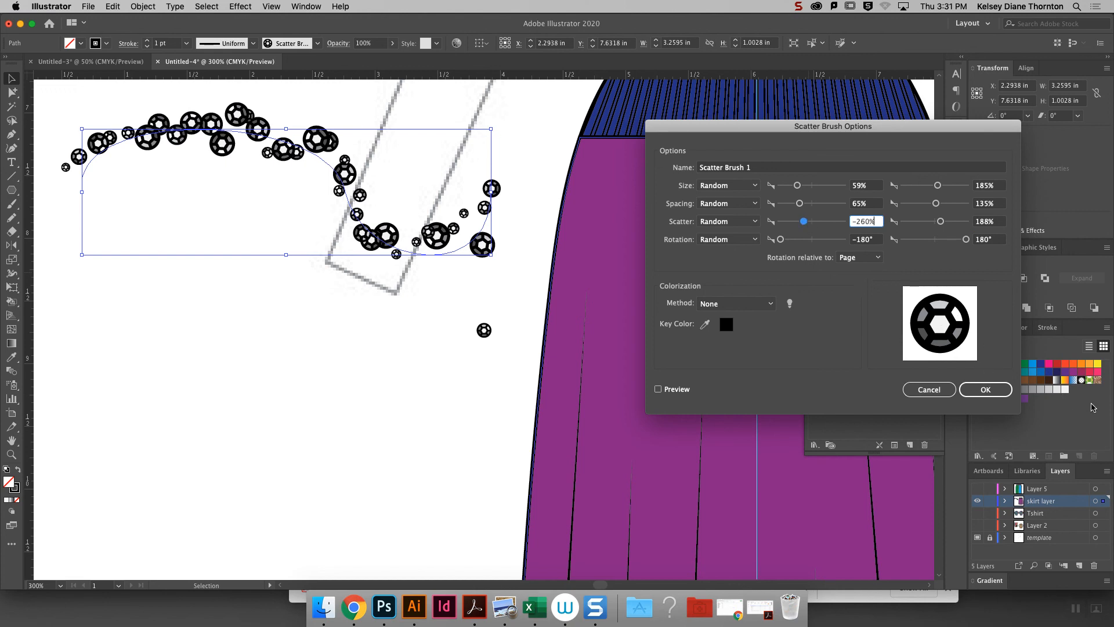
{"action": "left_click", "coordinate": [987, 390]}
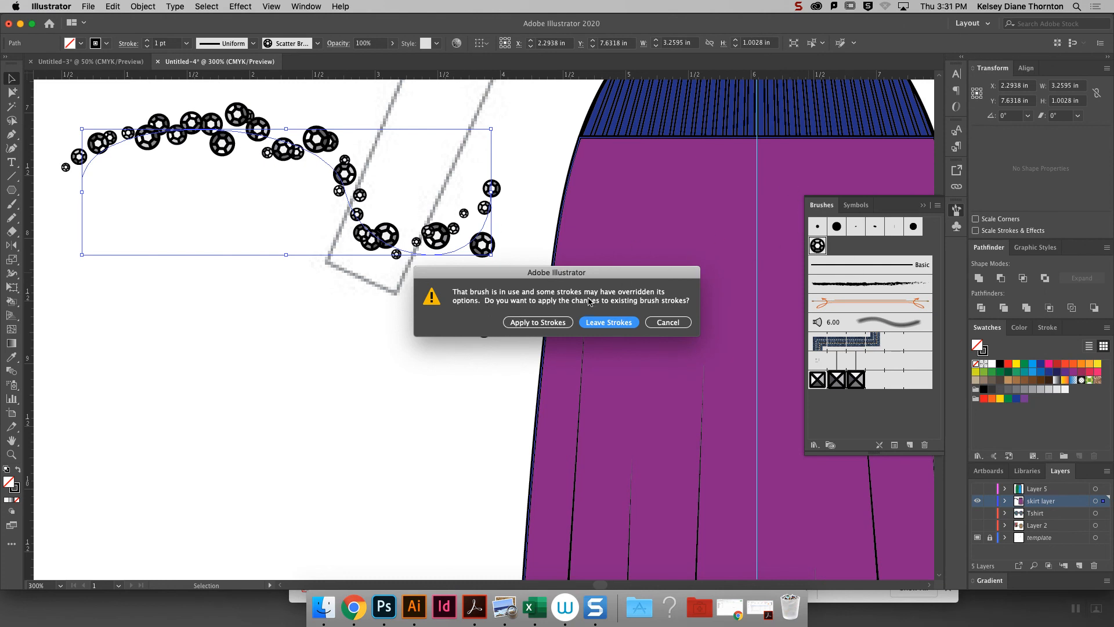
{"action": "left_click_drag", "start_coordinate": [584, 279], "coordinate": [586, 260]}
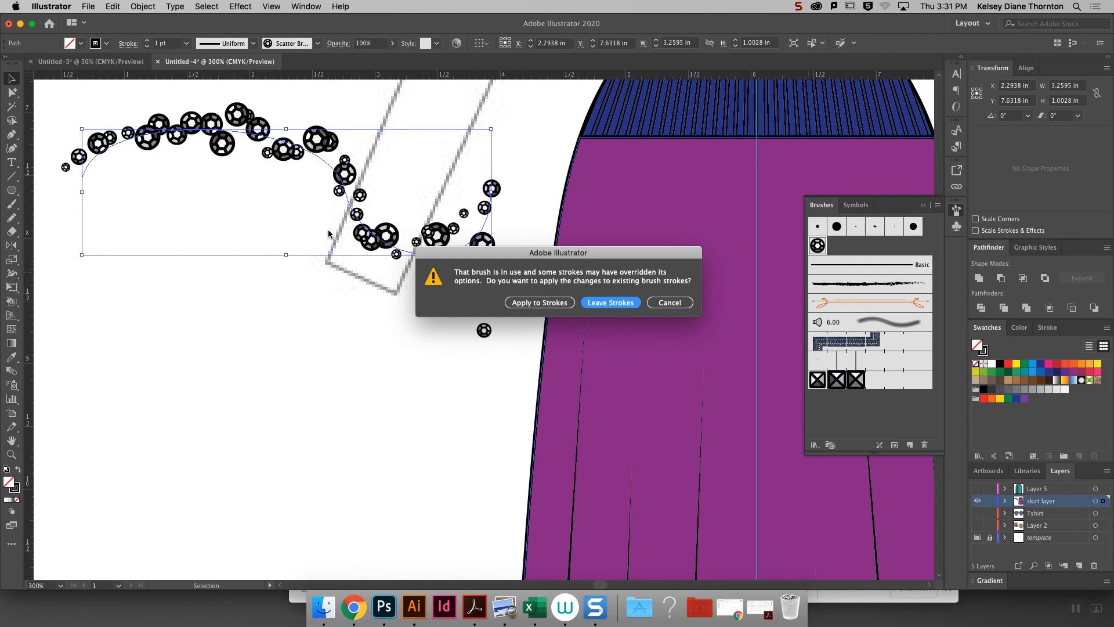
{"action": "left_click", "coordinate": [536, 304]}
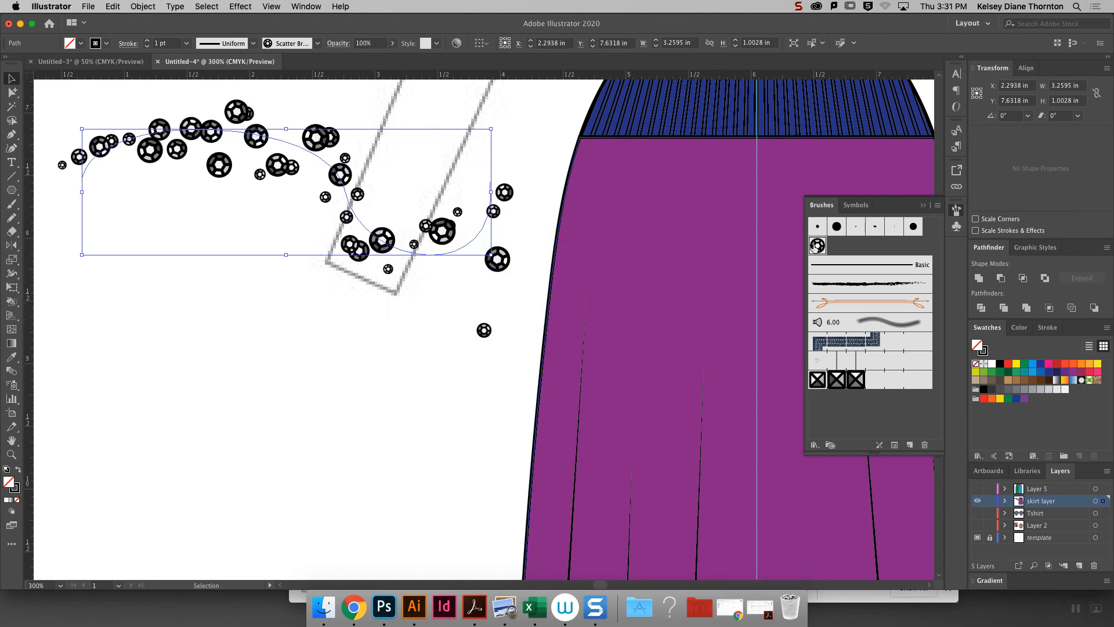
- Set the sequin brush's scatter range to -359% to 286% and its maximum size to 103%, applying the changes to existing strokes
{"action": "double_click", "coordinate": [817, 246]}
{"action": "left_click_drag", "start_coordinate": [803, 222], "coordinate": [800, 222]}
{"action": "left_click_drag", "start_coordinate": [941, 222], "coordinate": [945, 223]}
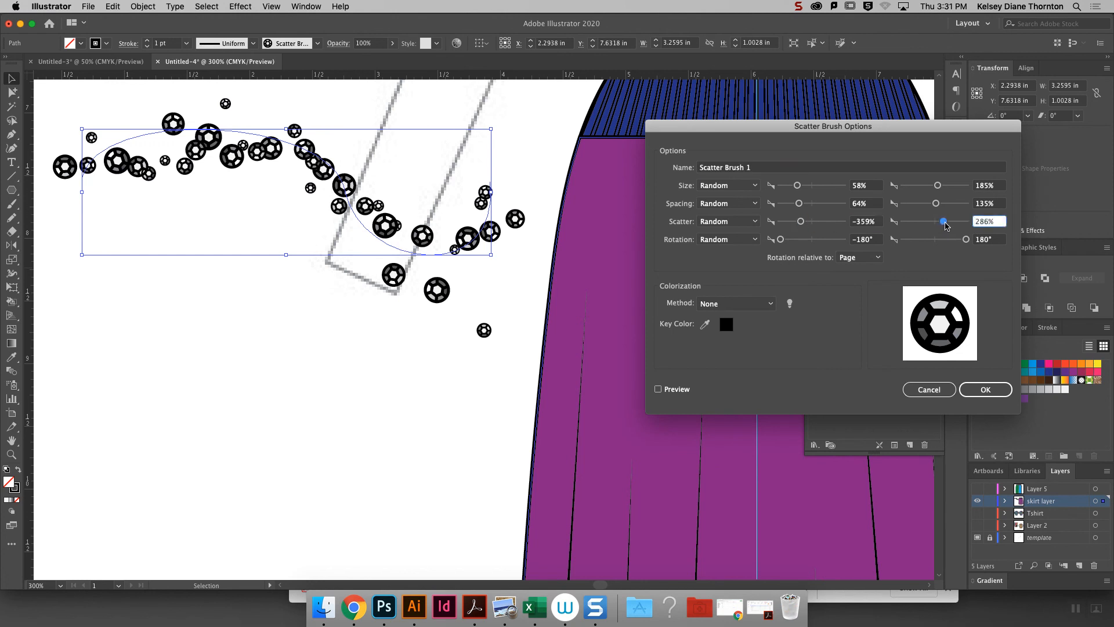
{"action": "left_click", "coordinate": [938, 188]}
{"action": "left_click_drag", "start_coordinate": [938, 189], "coordinate": [937, 190]}
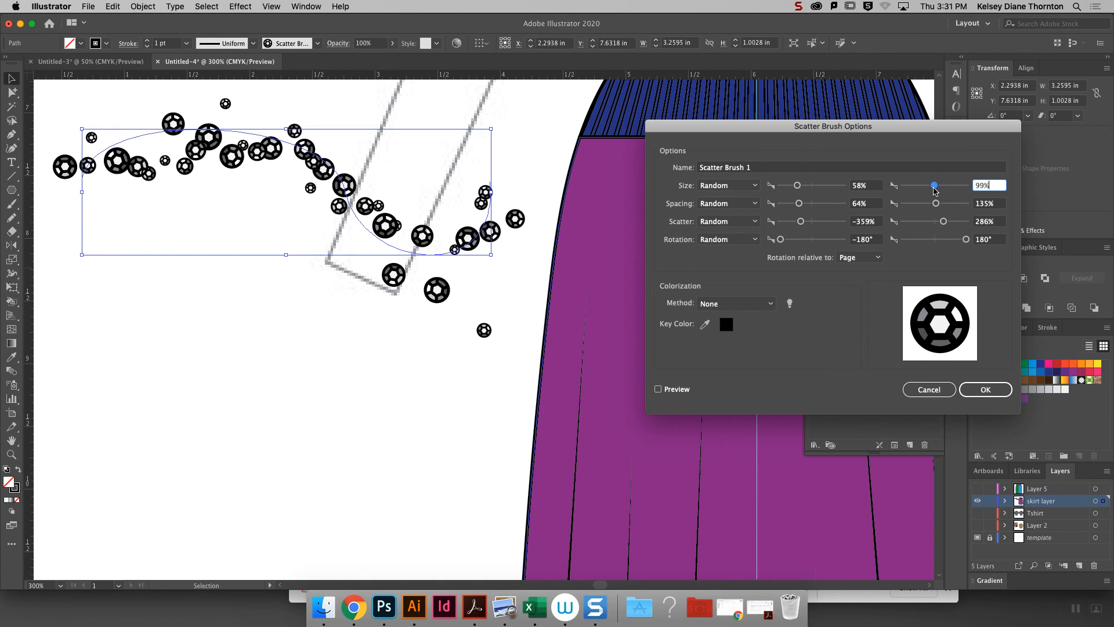
{"action": "left_click", "coordinate": [985, 389]}
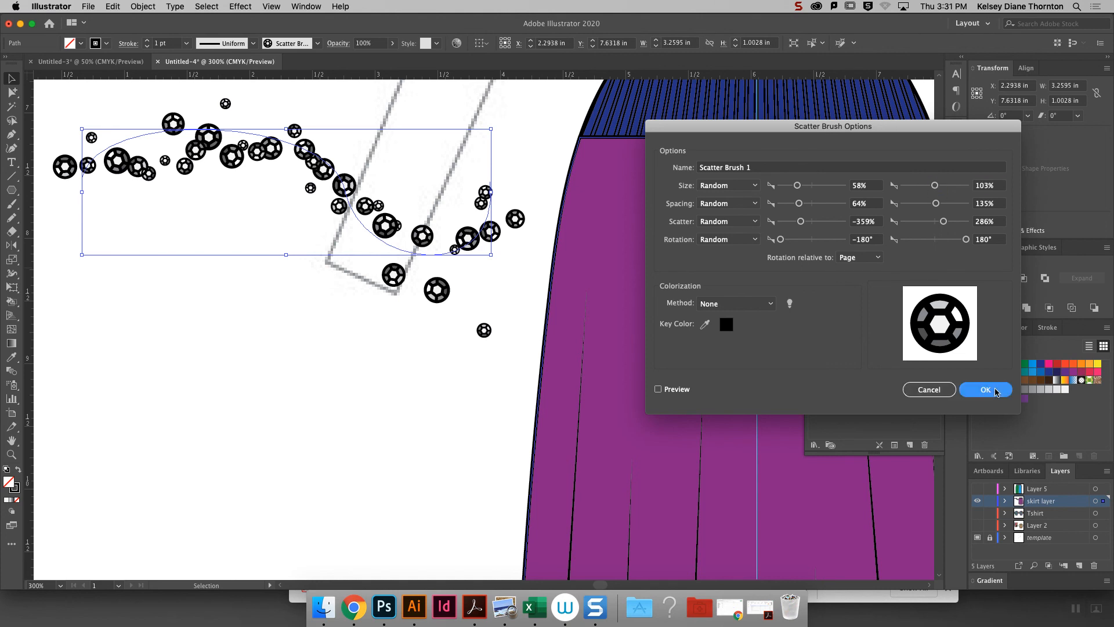
{"action": "left_click", "coordinate": [554, 323]}
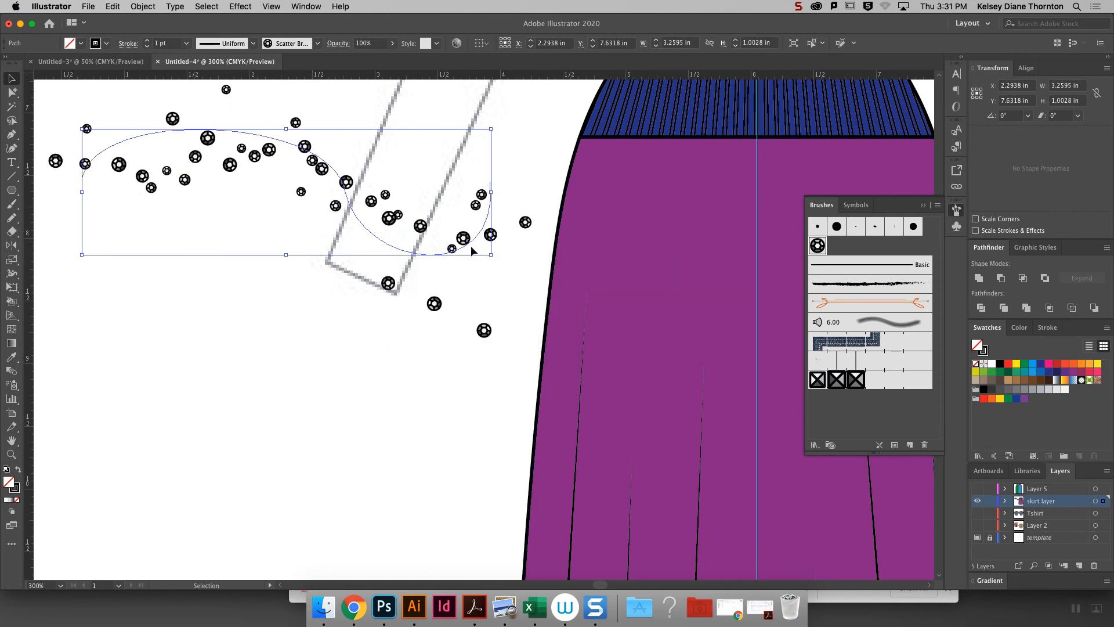
- Delete the wavy test path and the original sequin artwork beside the skirt
{"action": "key", "text": "super+minus"}
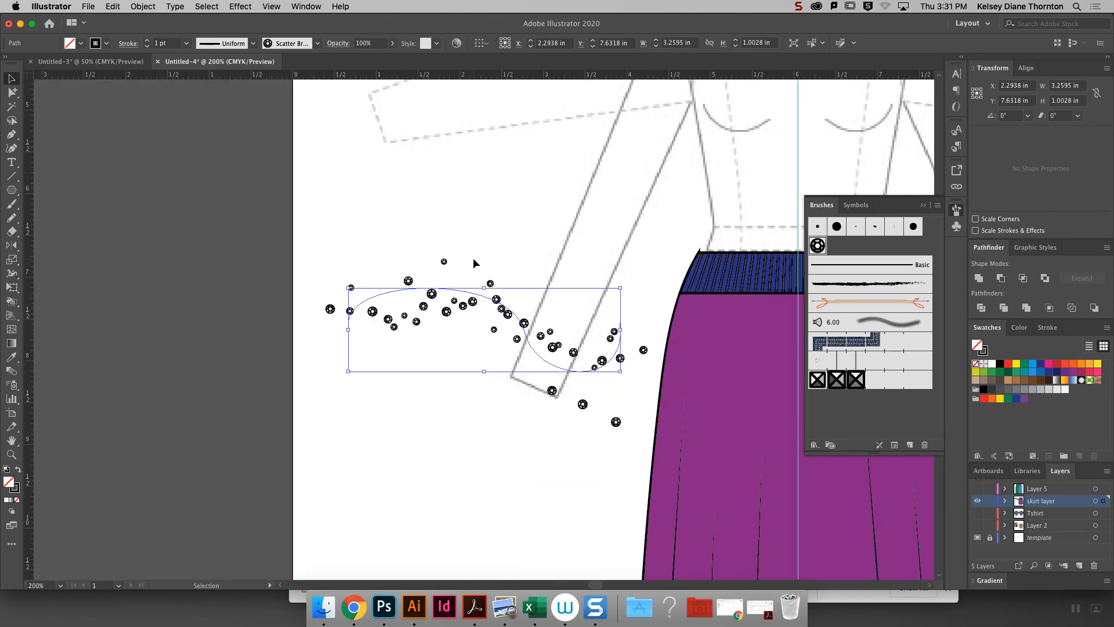
{"action": "left_click", "coordinate": [923, 205]}
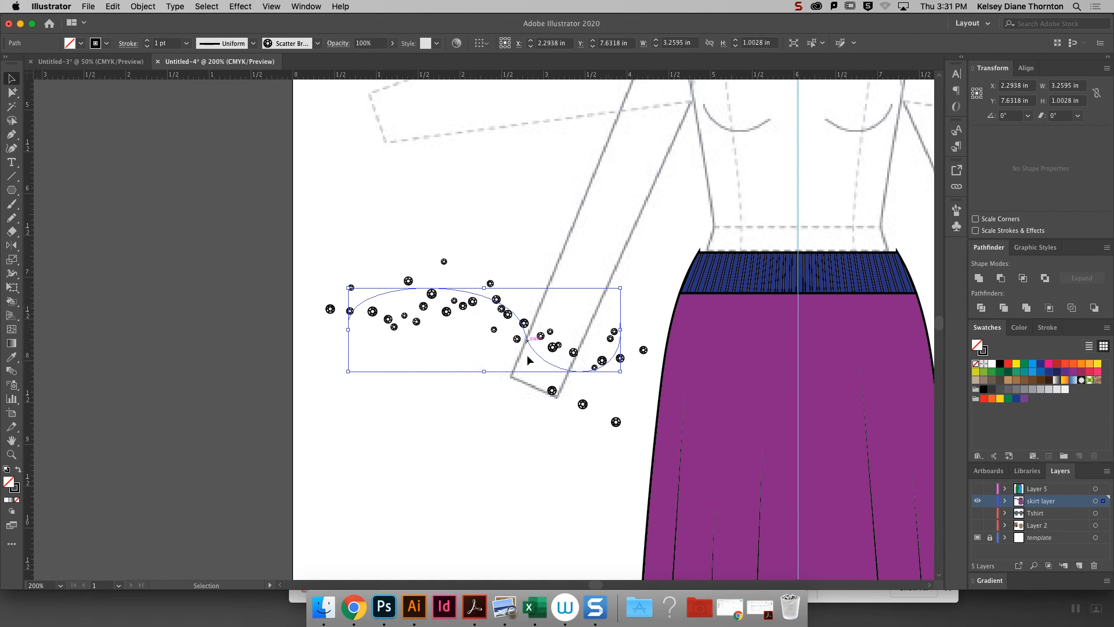
{"action": "left_click_drag", "start_coordinate": [601, 585], "coordinate": [604, 585]}
{"action": "left_click_drag", "start_coordinate": [940, 324], "coordinate": [940, 327]}
{"action": "key", "text": "super+minus"}
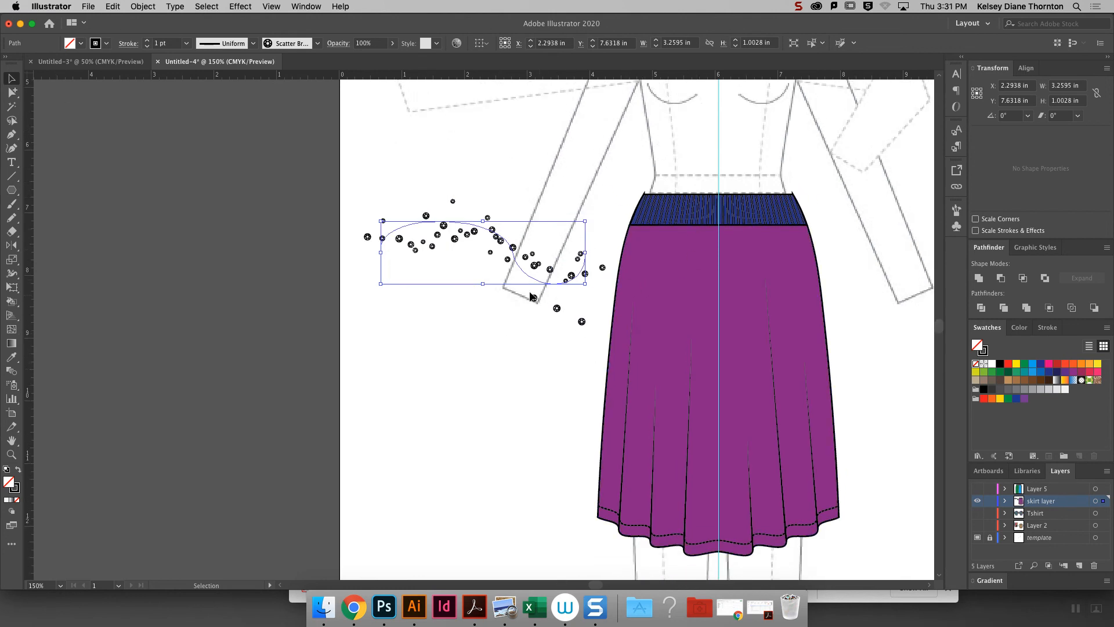
{"action": "key", "text": "Delete"}
{"action": "mouse_move", "coordinate": [536, 289]}
{"action": "left_mouse_down"}
{"action": "mouse_move", "coordinate": [595, 332]}
{"action": "mouse_move", "coordinate": [598, 322]}
{"action": "left_mouse_up"}
{"action": "key", "text": "Delete"}
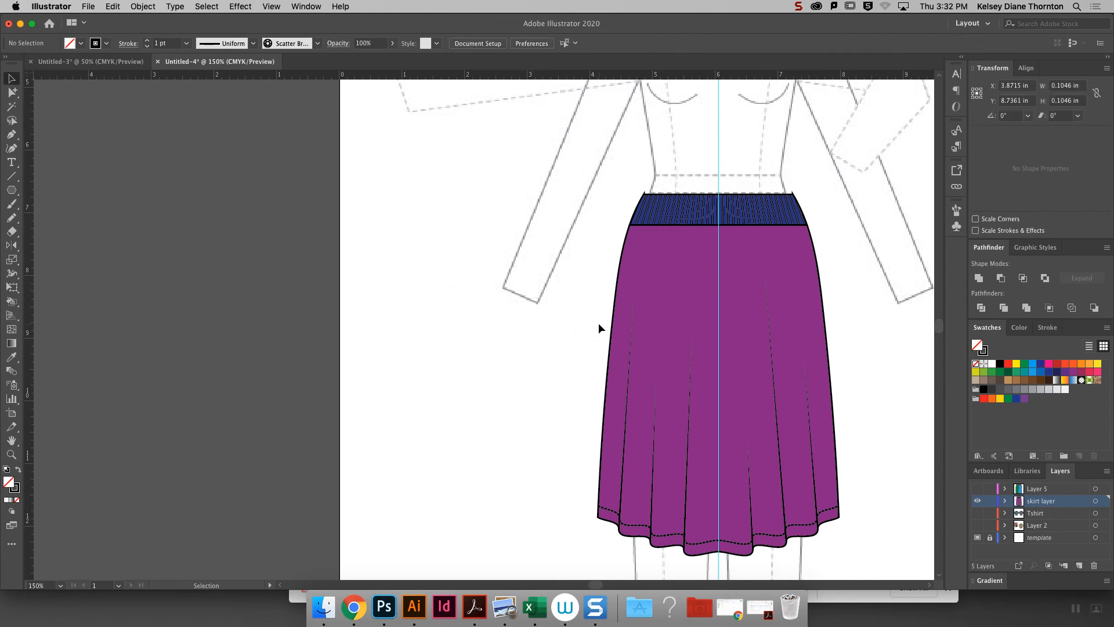
- Sketch a winding path back and forth across the whole skirt with the Pencil tool, about 6.32 in wide and 4.61 in high
{"action": "left_click", "coordinate": [702, 307]}
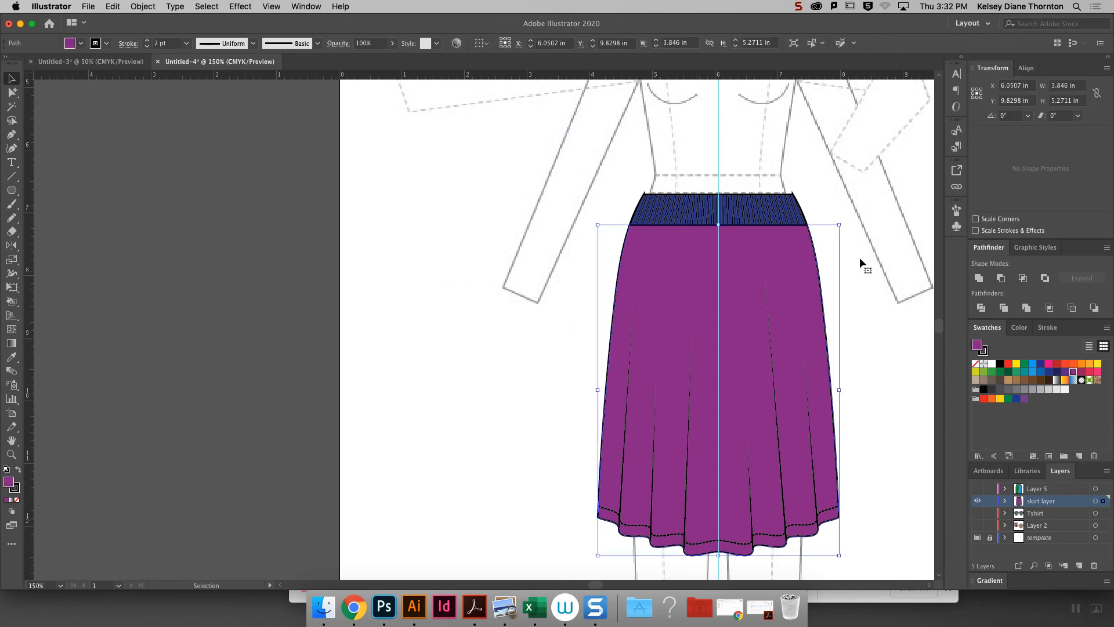
{"action": "left_click", "coordinate": [508, 286]}
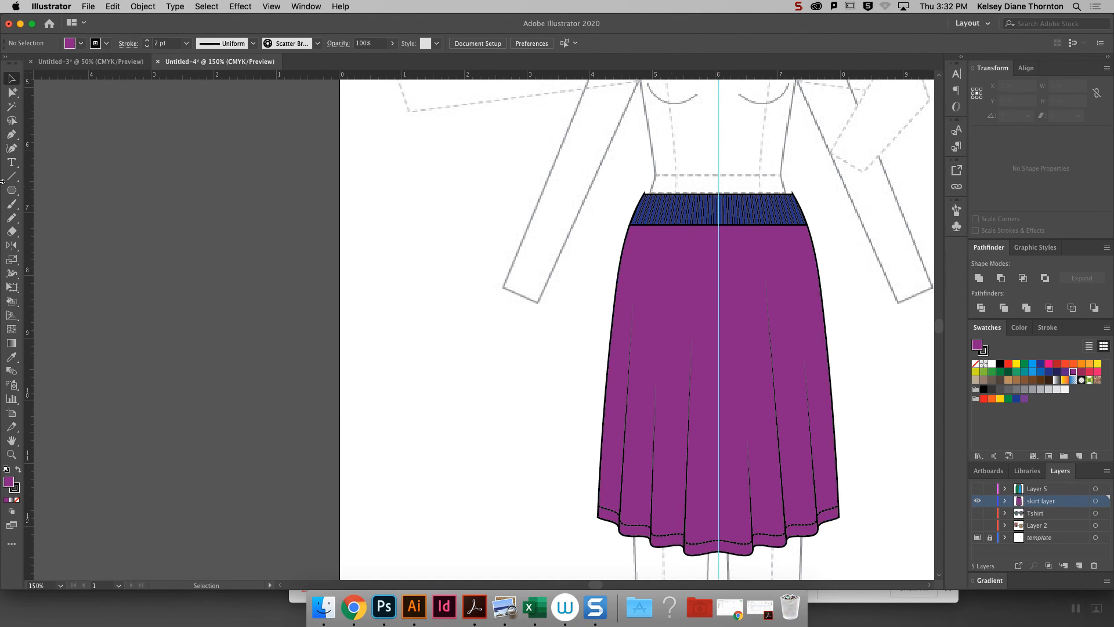
{"action": "left_click", "coordinate": [11, 218]}
{"action": "mouse_move", "coordinate": [604, 261]}
{"action": "left_mouse_down"}
{"action": "mouse_move", "coordinate": [857, 291]}
{"action": "mouse_move", "coordinate": [794, 332]}
{"action": "mouse_move", "coordinate": [575, 385]}
{"action": "mouse_move", "coordinate": [625, 413]}
{"action": "mouse_move", "coordinate": [914, 421]}
{"action": "mouse_move", "coordinate": [886, 459]}
{"action": "mouse_move", "coordinate": [664, 497]}
{"action": "mouse_move", "coordinate": [518, 549]}
{"action": "left_mouse_up"}
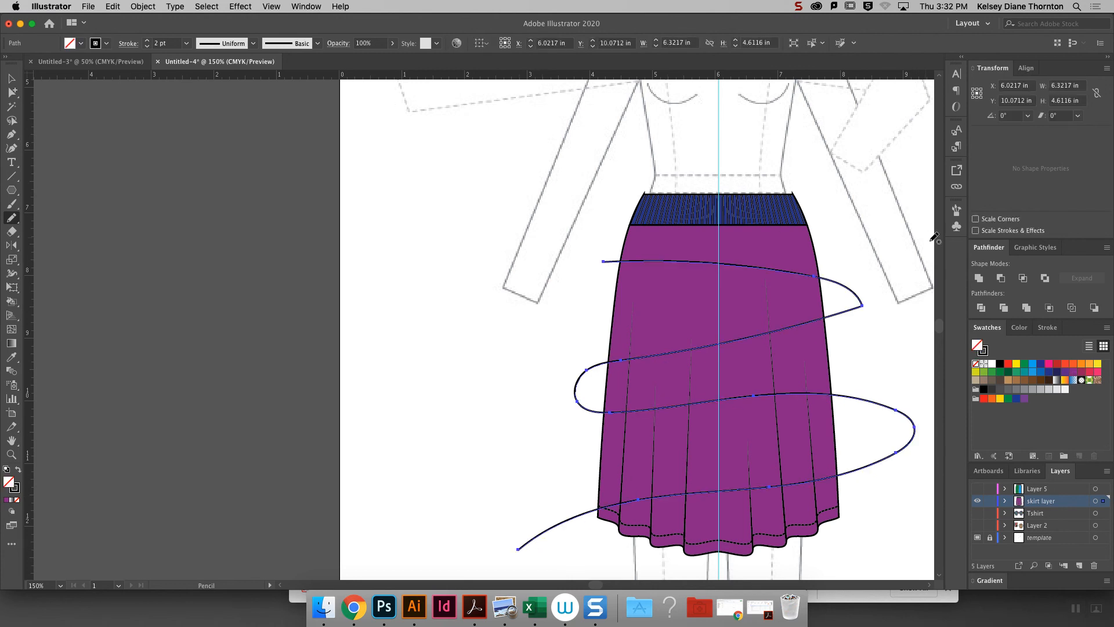
- Apply the sequin scatter brush to the winding path on the skirt
{"action": "left_click", "coordinate": [956, 210]}
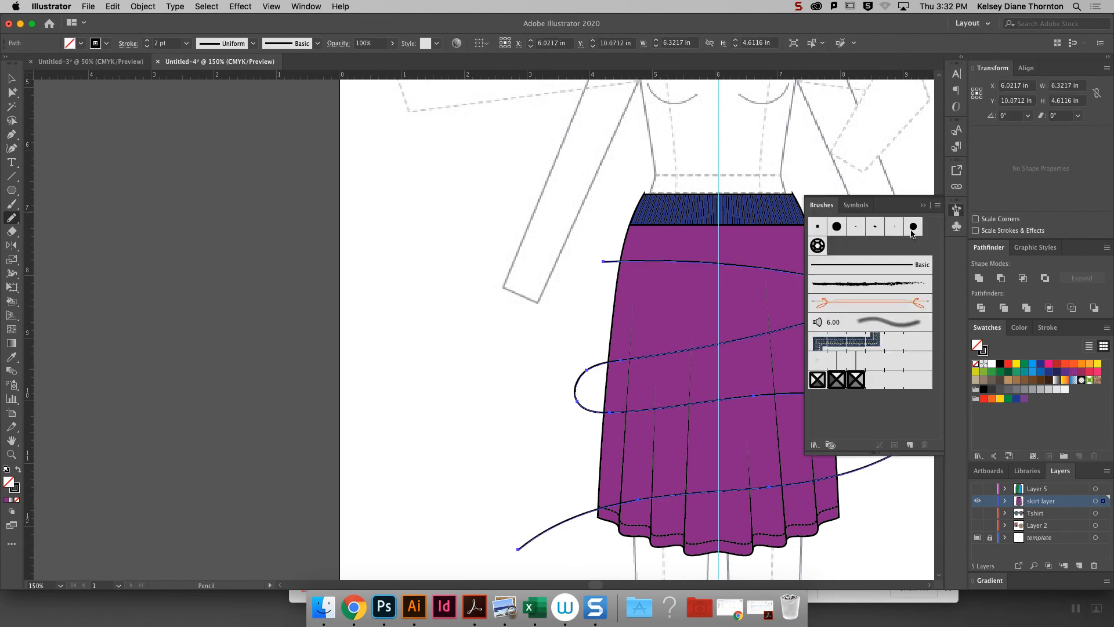
{"action": "left_click", "coordinate": [817, 246]}
{"action": "key", "text": "v"}
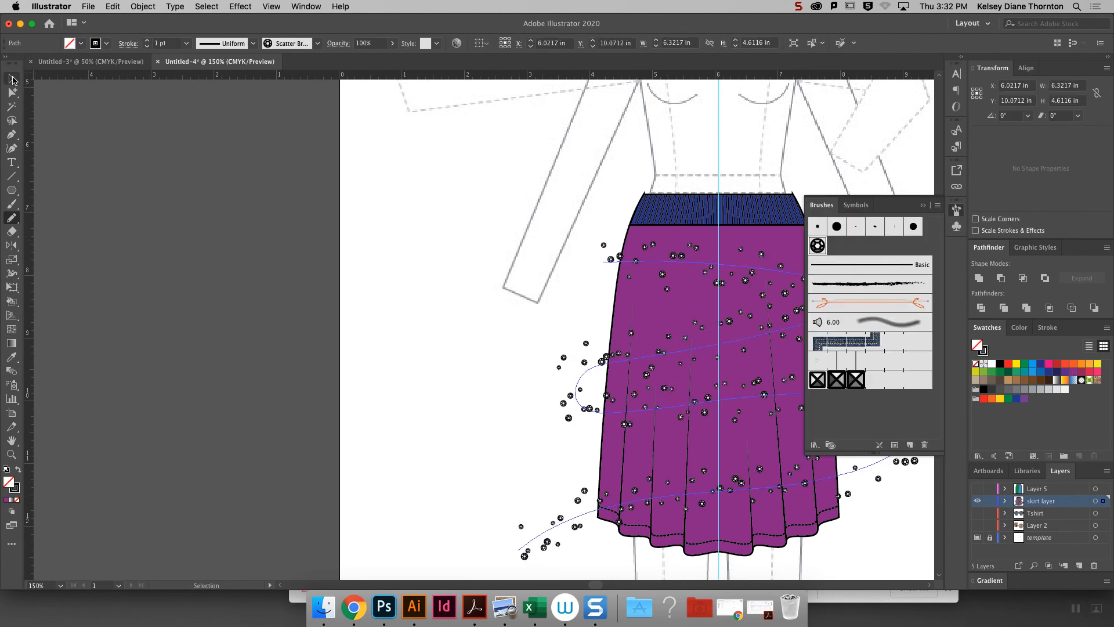
{"action": "left_click", "coordinate": [412, 293]}
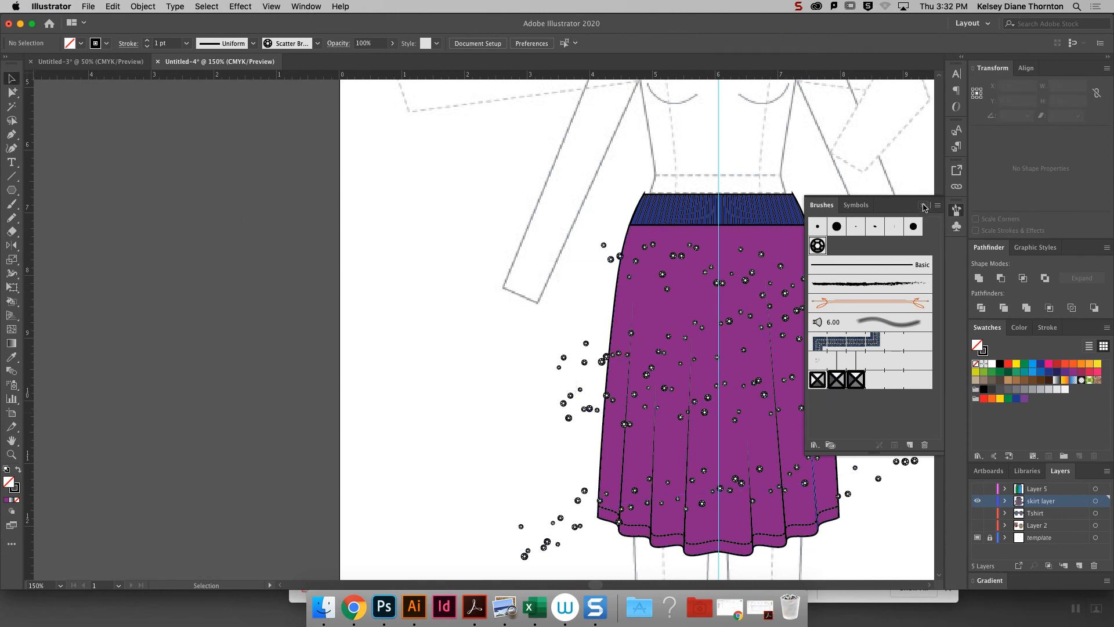
{"action": "left_click", "coordinate": [956, 209]}
- Try stroke weights of 2 pt and 0.75 pt on the skirt's sequin path and return it to 1 pt
{"action": "left_click", "coordinate": [861, 406]}
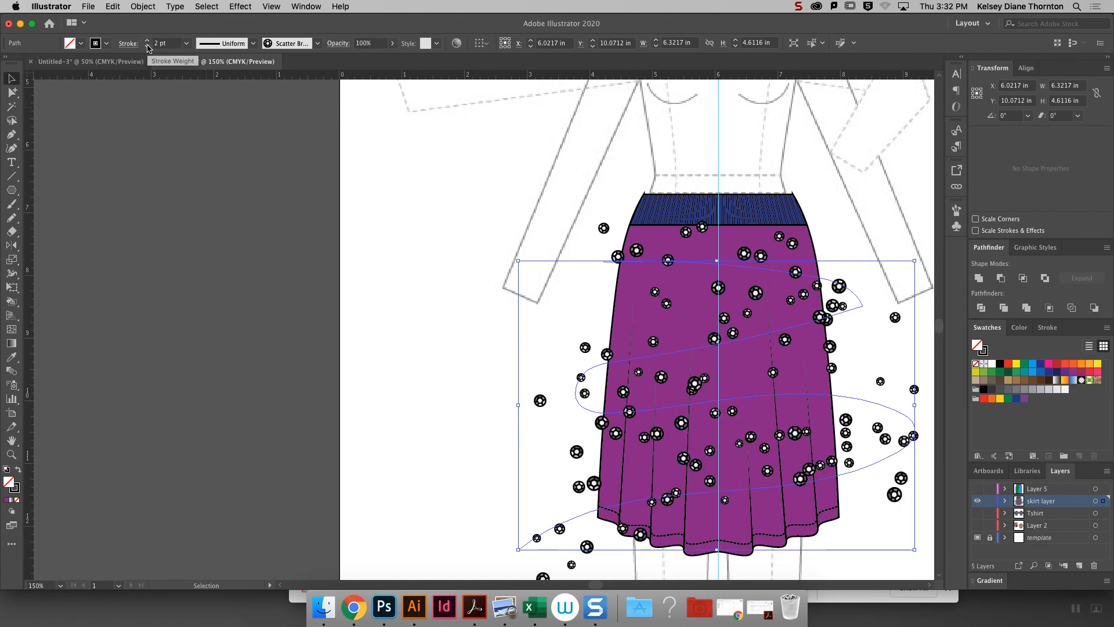
{"action": "left_click", "coordinate": [147, 50]}
{"action": "left_click", "coordinate": [147, 50]}
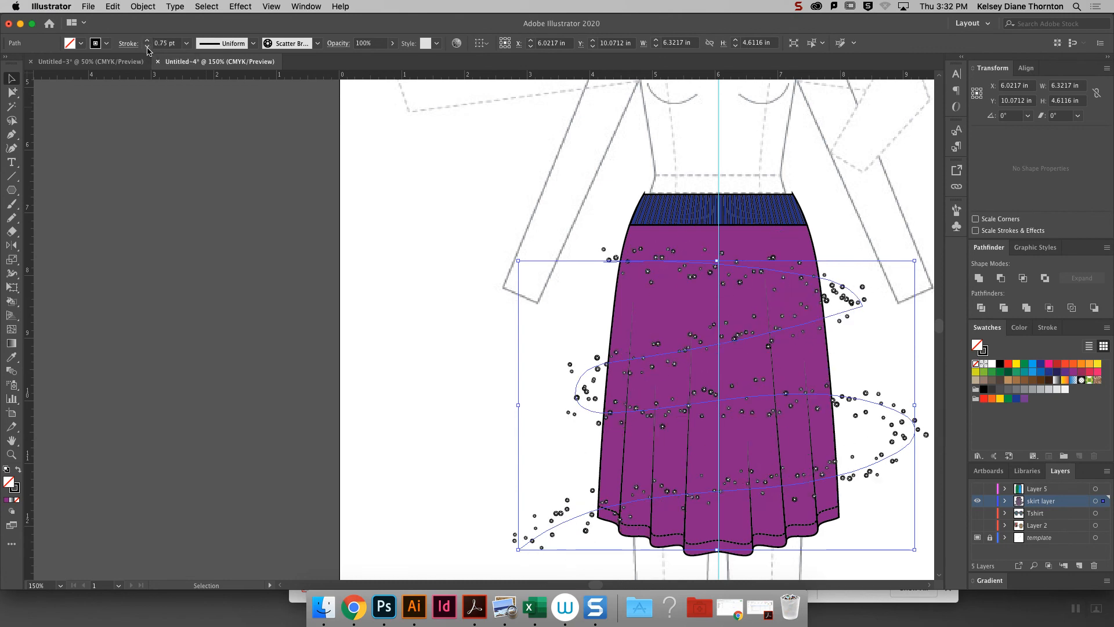
{"action": "left_click", "coordinate": [148, 41]}
{"action": "left_click", "coordinate": [449, 329]}
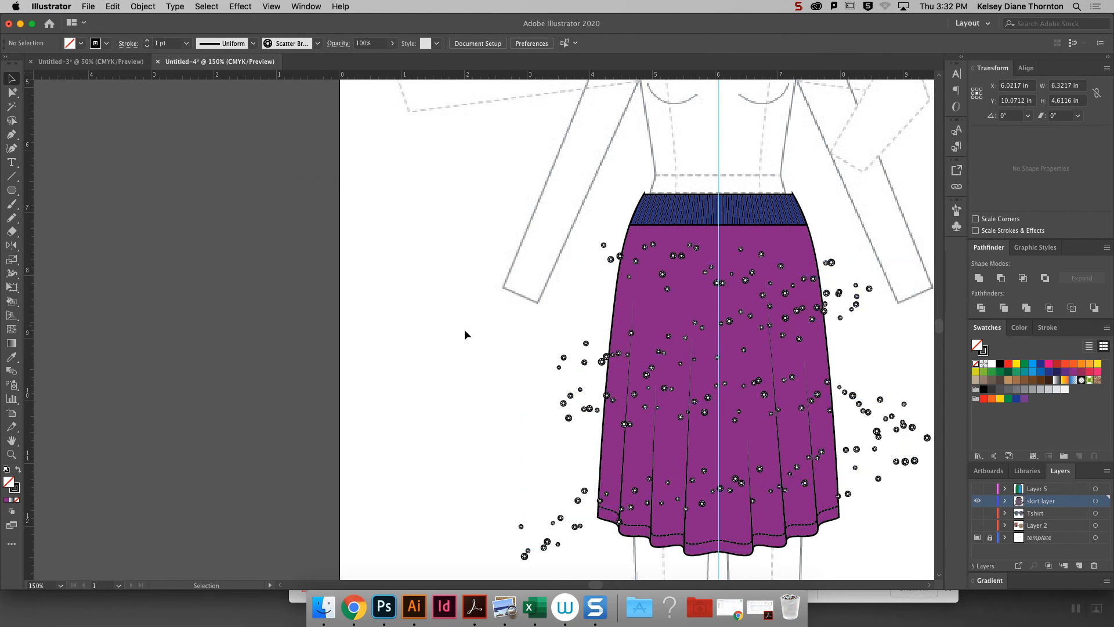
- Reapply the sequin scatter brush to the skirt's winding path to reshuffle the scattered sequins
{"action": "left_click", "coordinate": [677, 410]}
{"action": "left_click", "coordinate": [956, 209]}
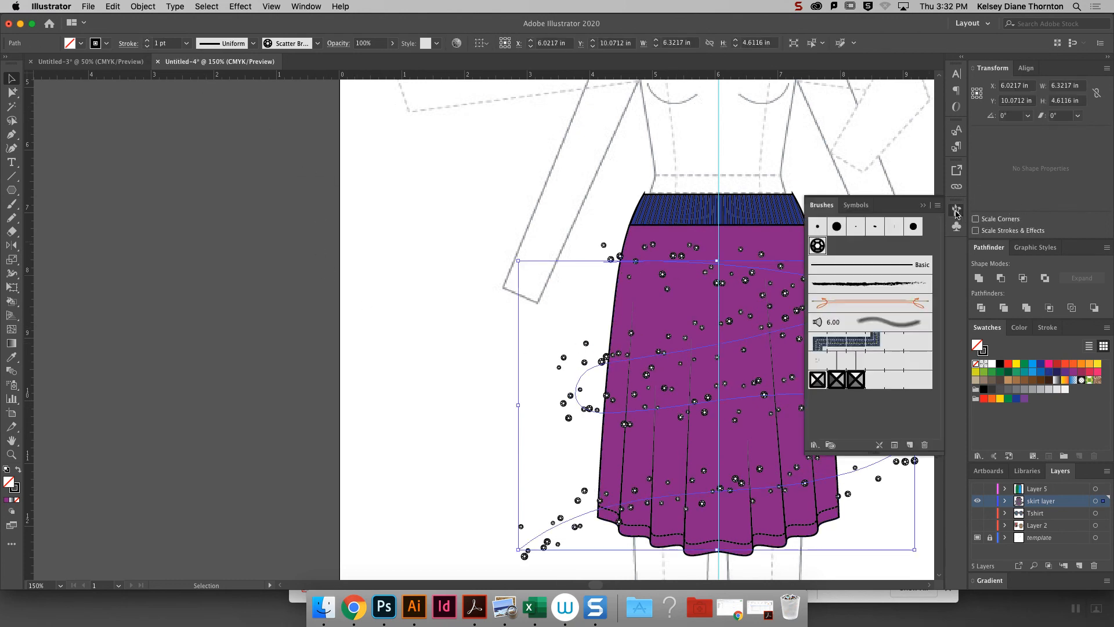
{"action": "left_click", "coordinate": [819, 246]}
{"action": "left_click", "coordinate": [818, 246]}
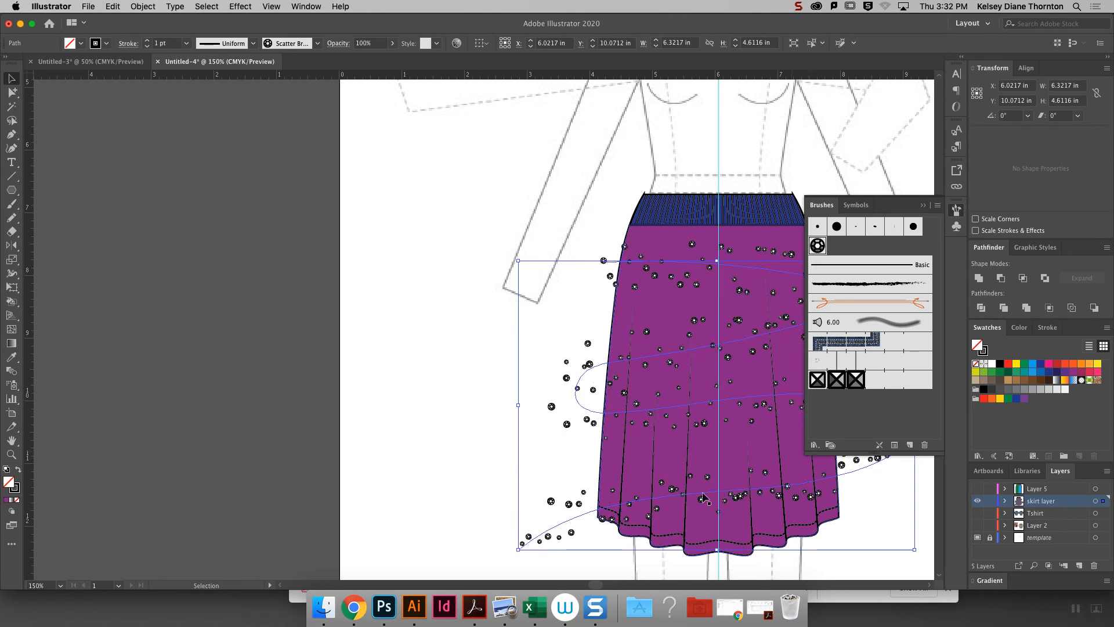
{"action": "left_click", "coordinate": [922, 205]}
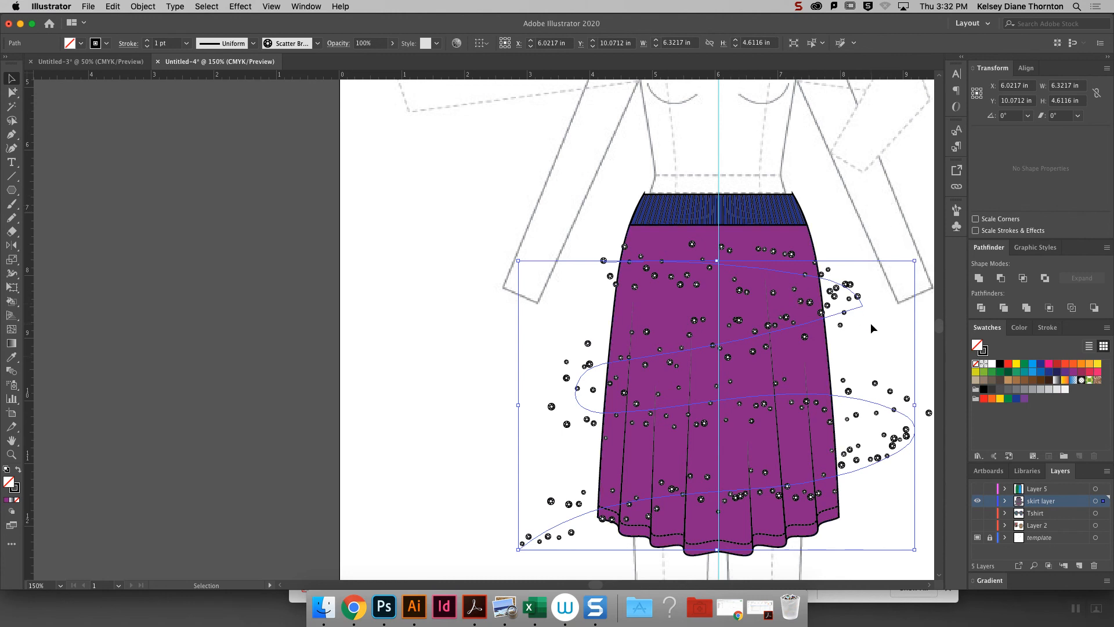
{"action": "left_click", "coordinate": [860, 248]}
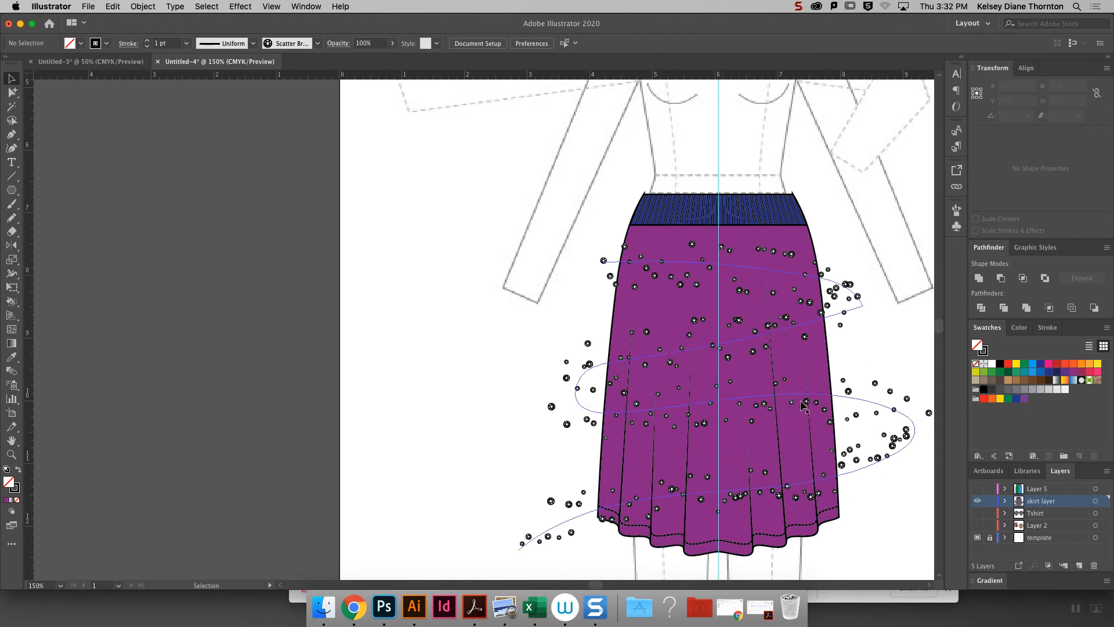
- Copy the purple skirt body shape and paste a duplicate of it
{"action": "left_click", "coordinate": [812, 240]}
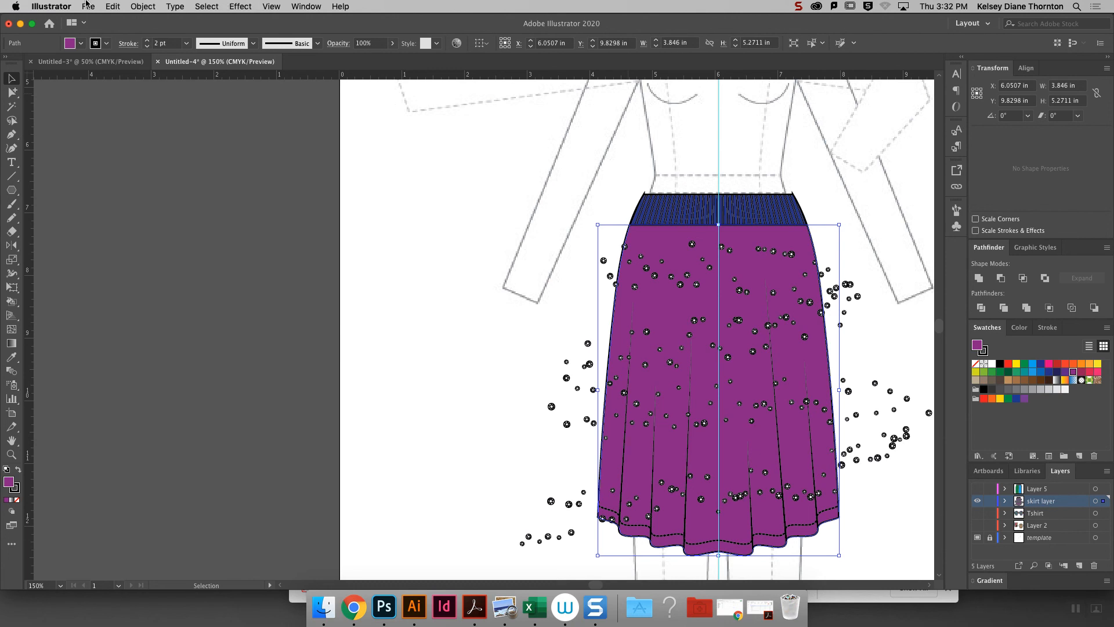
{"action": "left_click", "coordinate": [144, 6]}
{"action": "mouse_move", "coordinate": [113, 7]}
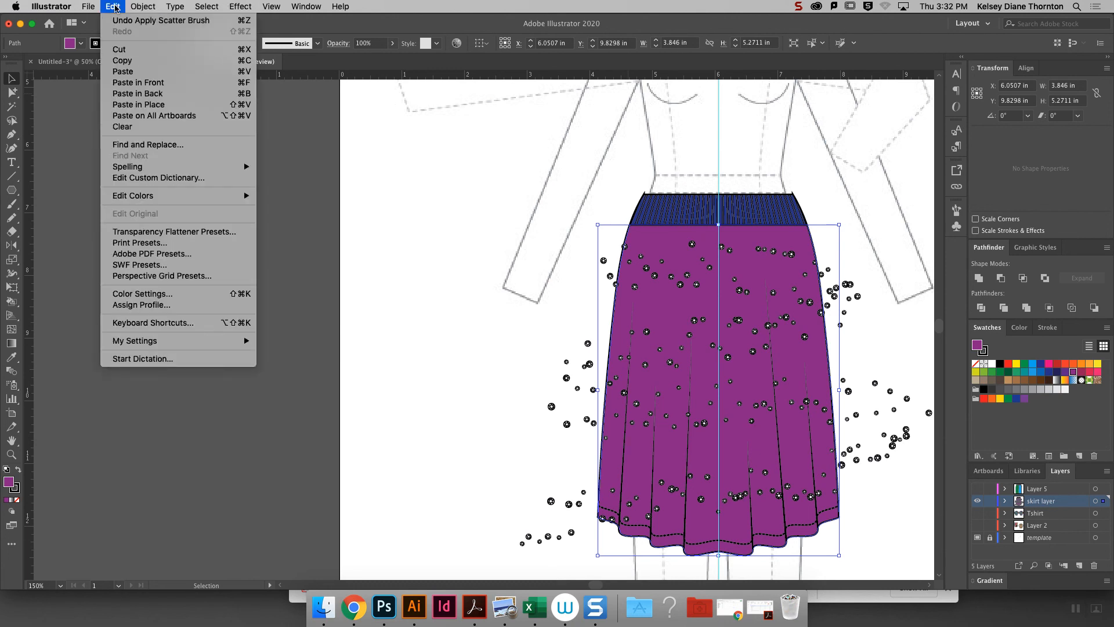
{"action": "left_click", "coordinate": [139, 61]}
{"action": "left_click", "coordinate": [113, 6]}
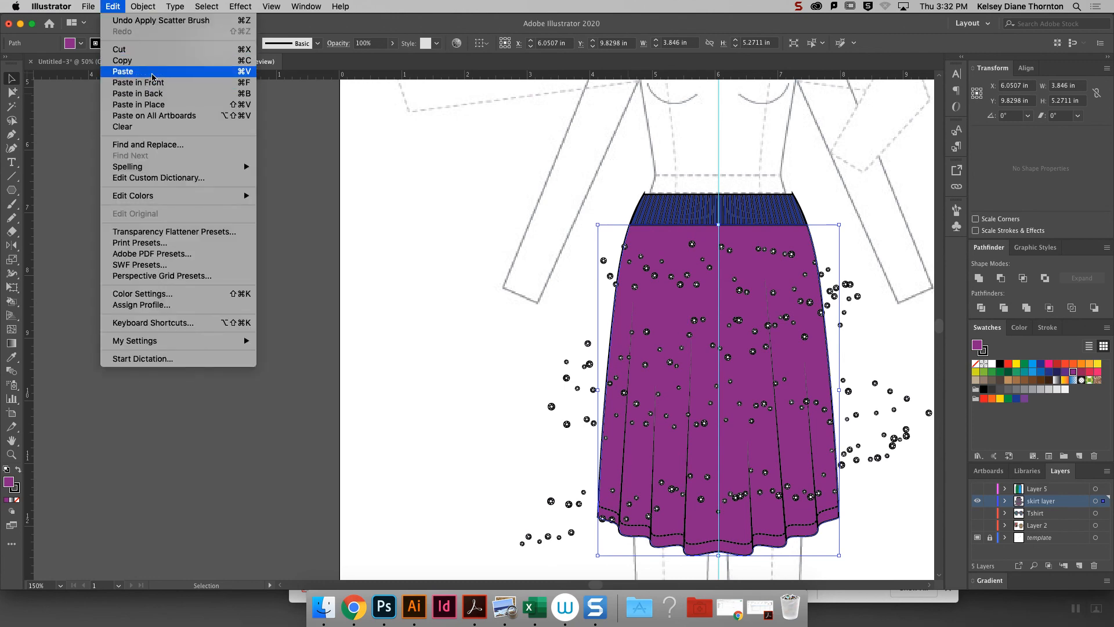
{"action": "left_click", "coordinate": [173, 71]}
- Bring the pasted skirt shape to the front and align it exactly over the original skirt body
{"action": "left_click_drag", "start_coordinate": [523, 269], "coordinate": [696, 377]}
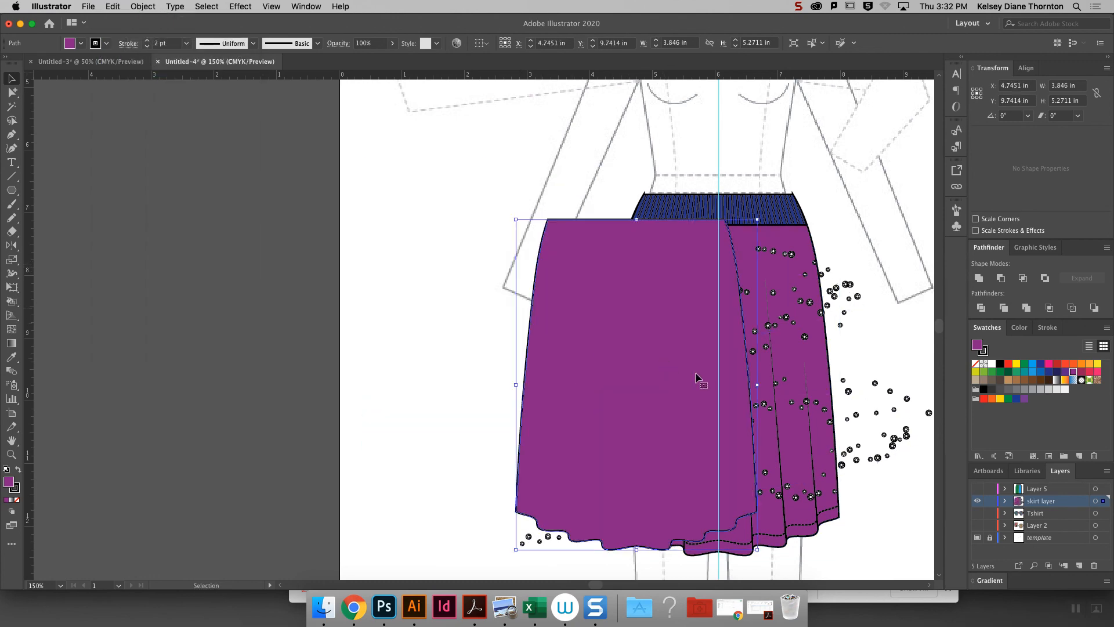
{"action": "right_click", "coordinate": [665, 309]}
{"action": "mouse_move", "coordinate": [724, 498]}
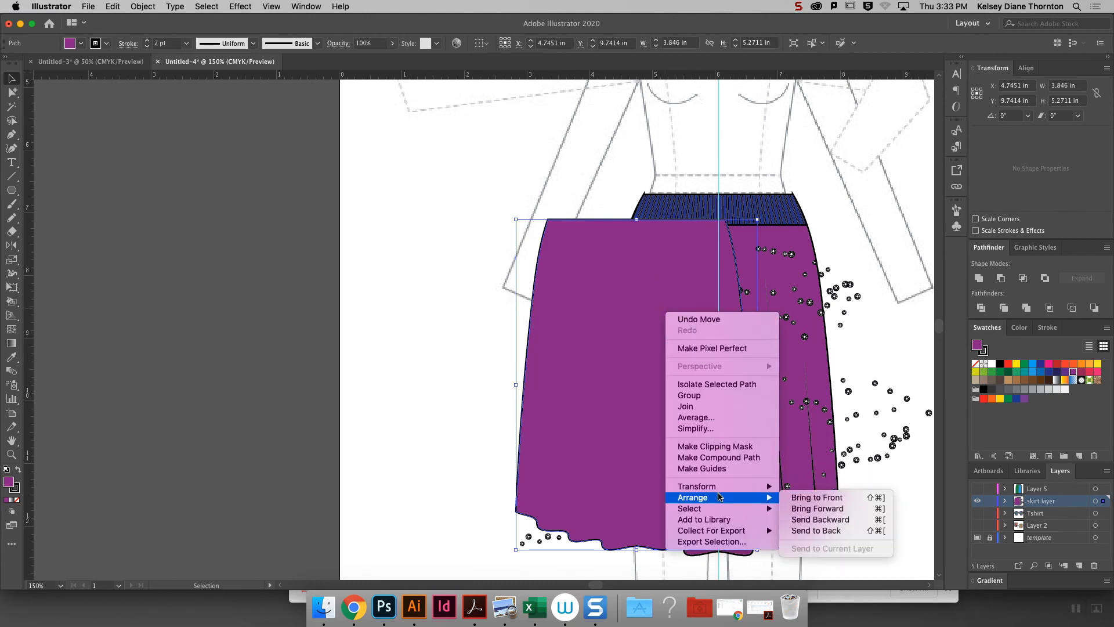
{"action": "left_click", "coordinate": [856, 498]}
{"action": "left_click_drag", "start_coordinate": [717, 250], "coordinate": [799, 256]}
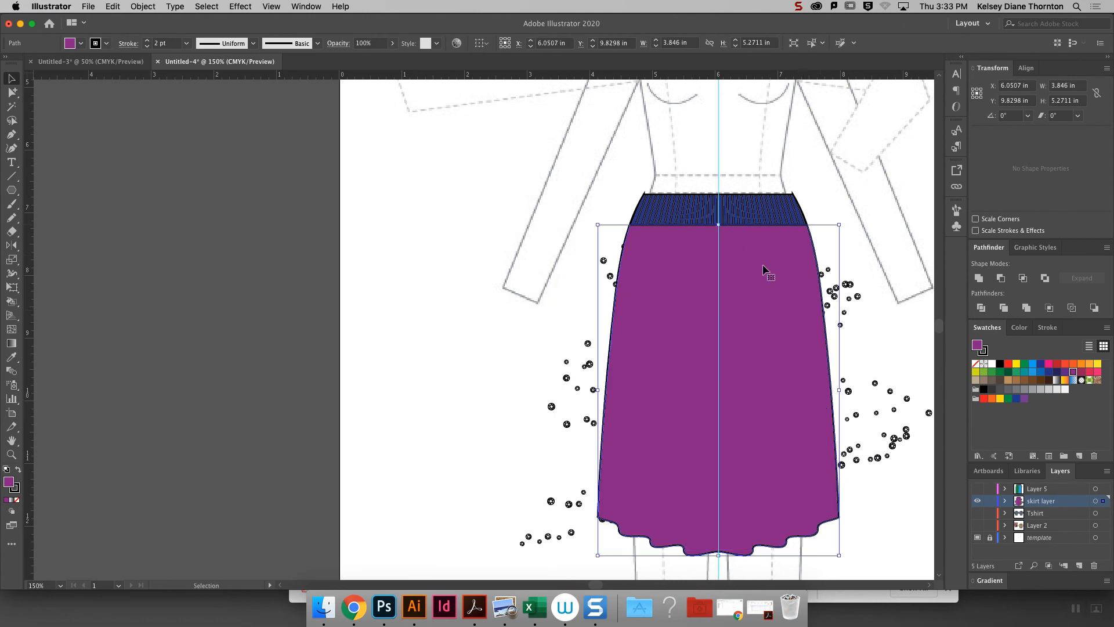
- Make a clipping mask from the skirt copy and the winding sequin path so the sequins stay inside the skirt
{"action": "left_click", "coordinate": [888, 455], "text": "shift"}
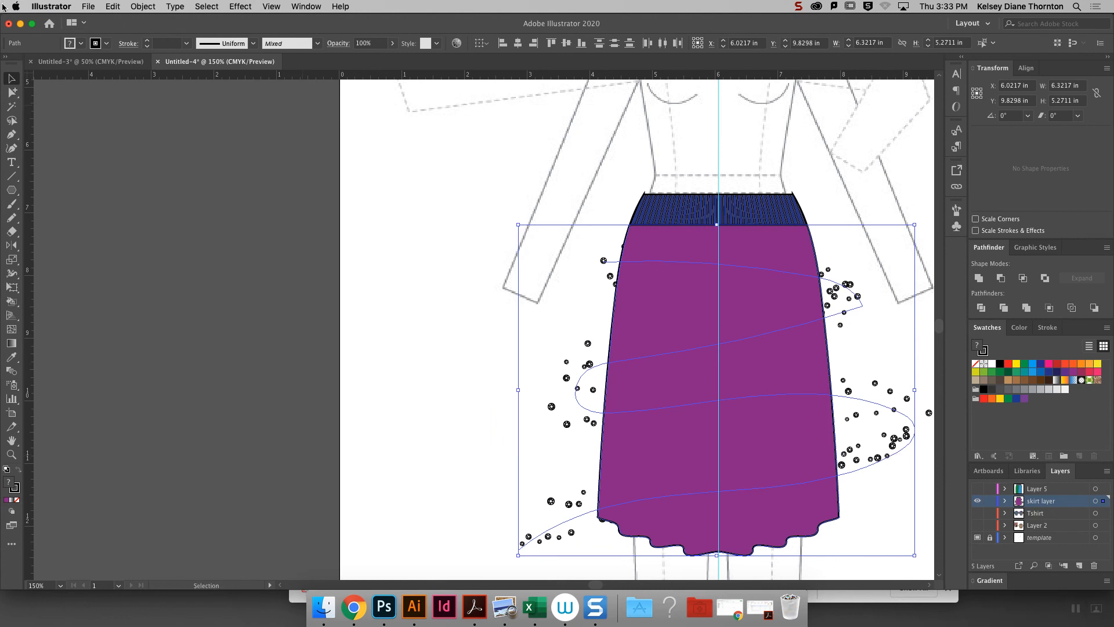
{"action": "left_click", "coordinate": [140, 6]}
{"action": "mouse_move", "coordinate": [227, 371]}
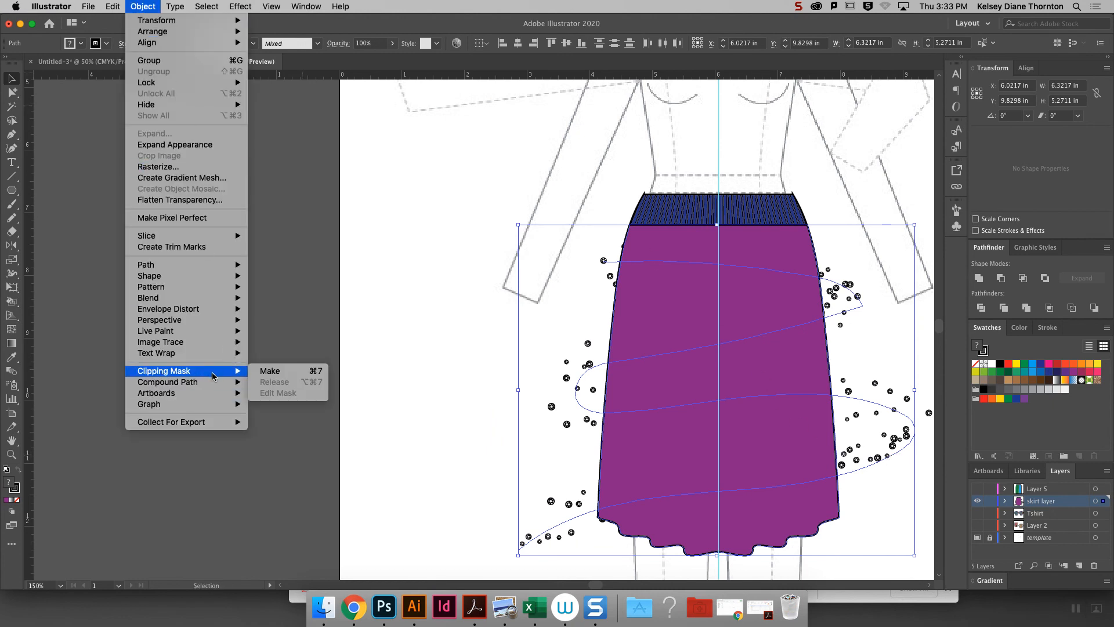
{"action": "left_click", "coordinate": [270, 371]}
{"action": "left_click", "coordinate": [841, 362]}
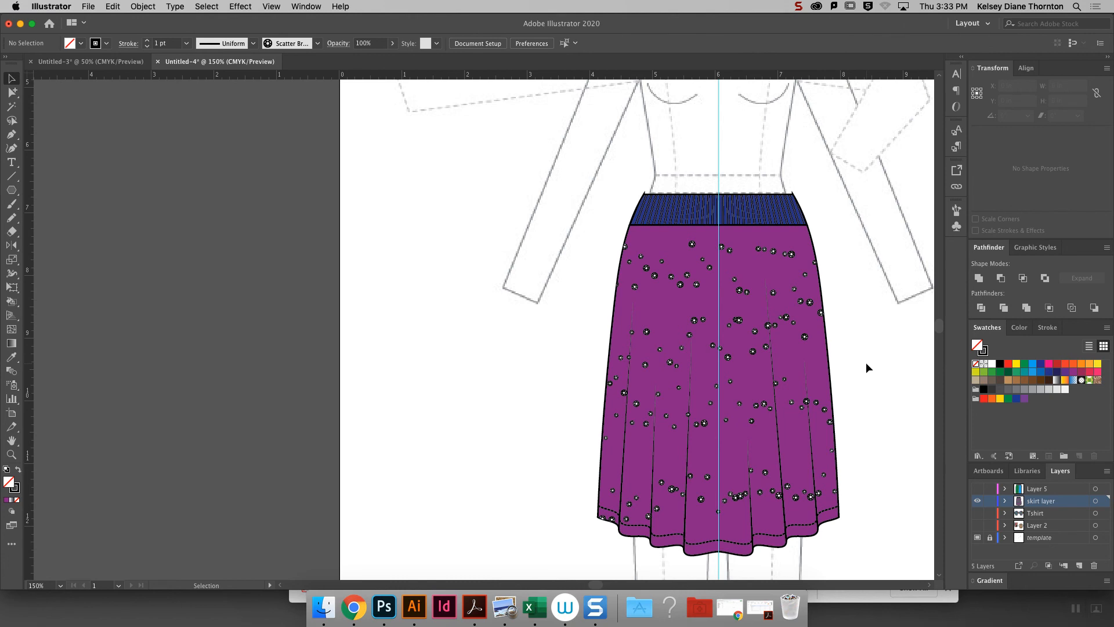
- Isolate the sequin clip group and shift the winding path slightly inside the skirt shape
{"action": "left_click", "coordinate": [753, 341]}
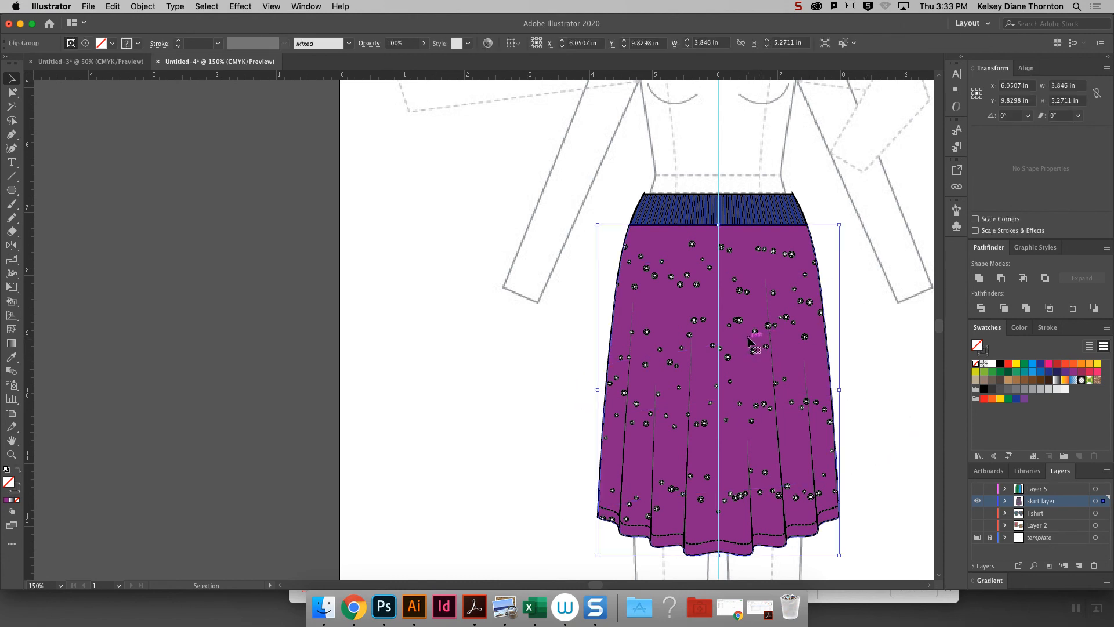
{"action": "double_click", "coordinate": [765, 342]}
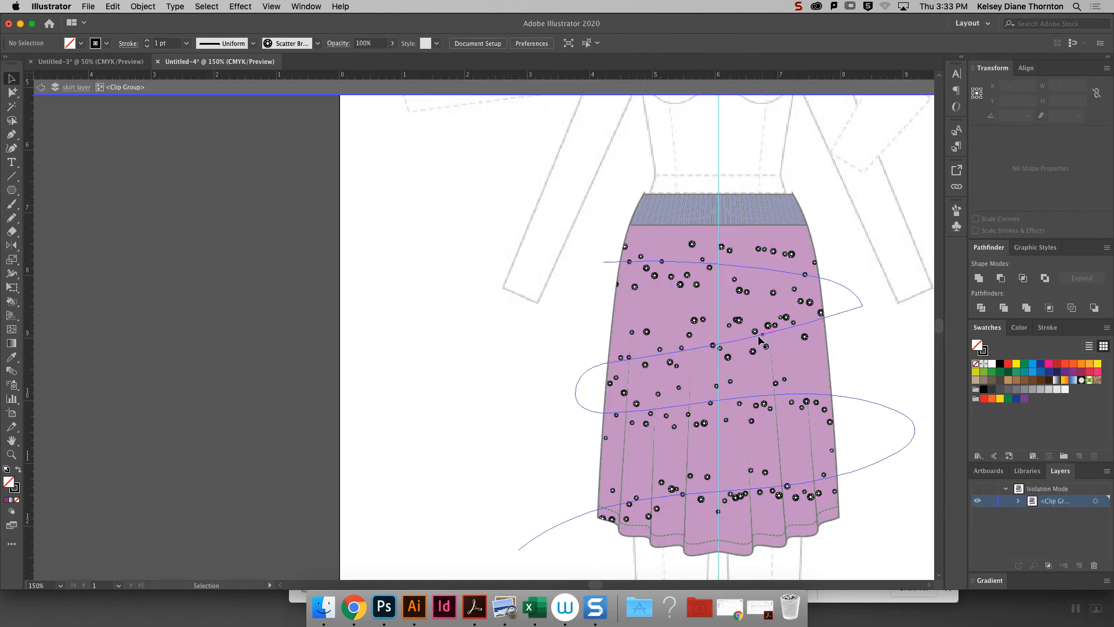
{"action": "left_click", "coordinate": [746, 337]}
{"action": "left_click_drag", "start_coordinate": [670, 358], "coordinate": [673, 350]}
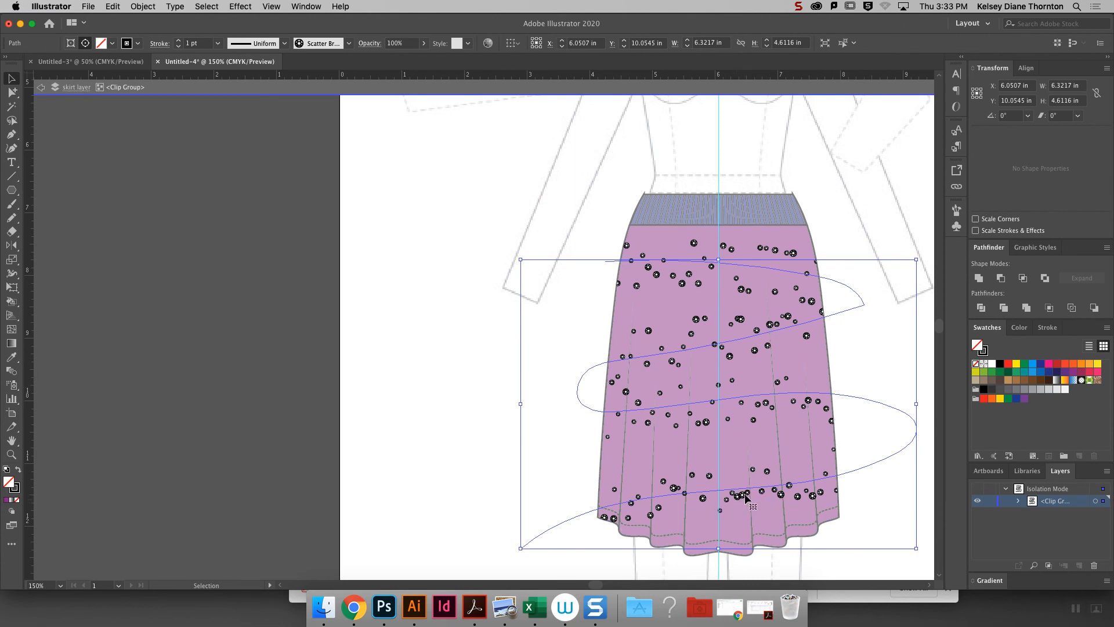
- Expand the appearance of the sequin path and ungroup the result into separate sequins
{"action": "left_click", "coordinate": [146, 7]}
{"action": "left_click", "coordinate": [174, 144]}
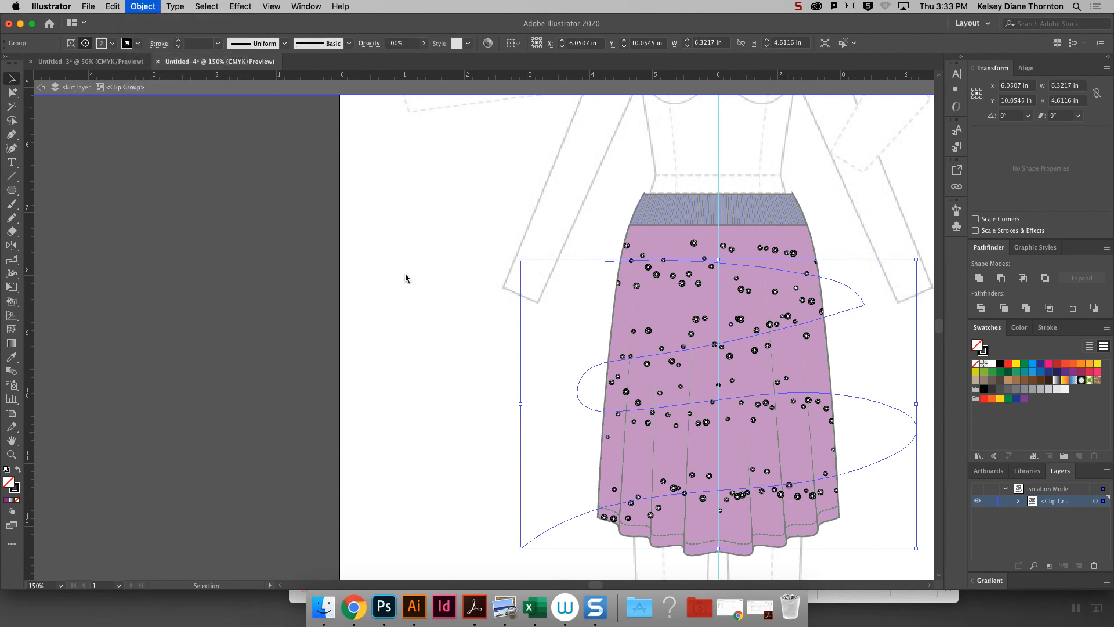
{"action": "left_click", "coordinate": [823, 544]}
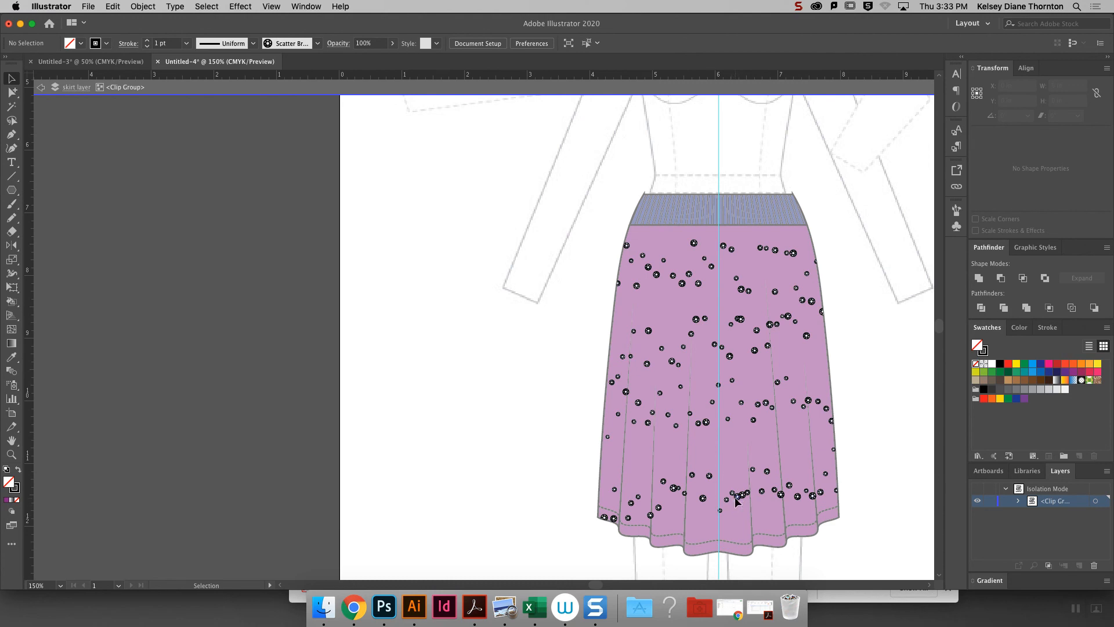
{"action": "left_click", "coordinate": [741, 499]}
{"action": "right_click", "coordinate": [742, 499]}
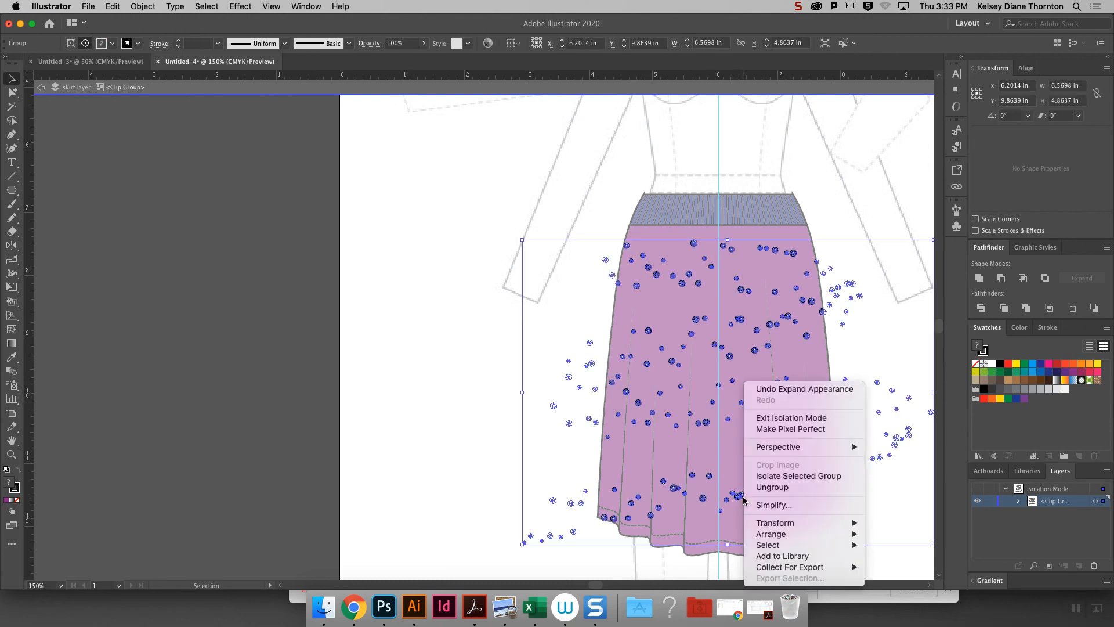
{"action": "left_click", "coordinate": [780, 491]}
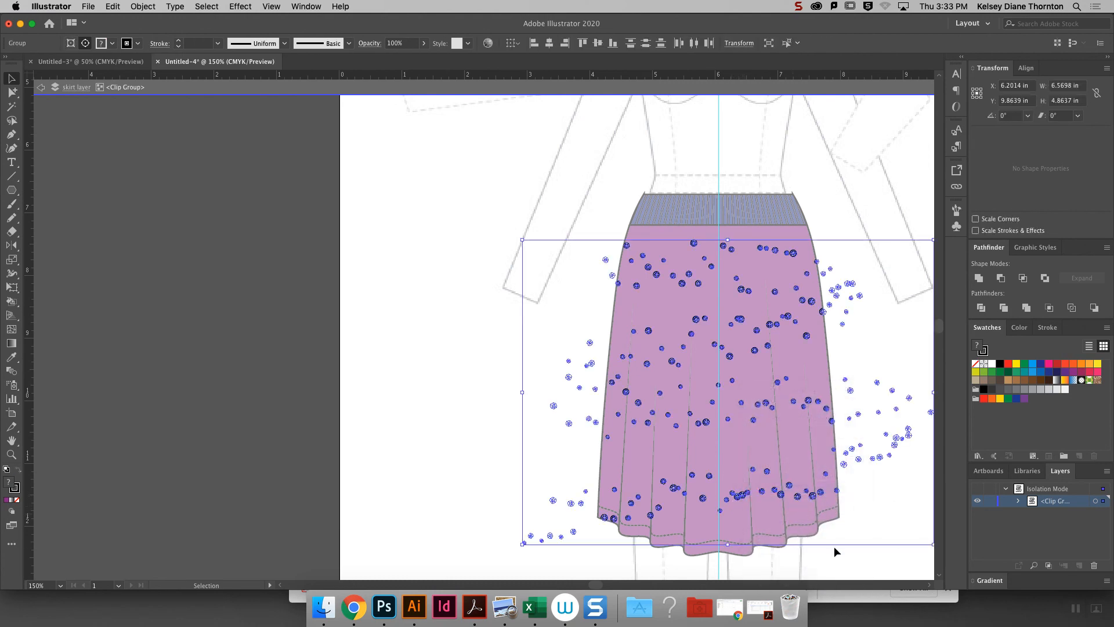
{"action": "left_click", "coordinate": [834, 549]}
- Move individual sequins out of the cluster near the skirt hem, then exit isolation mode
{"action": "left_click", "coordinate": [738, 498]}
{"action": "left_click_drag", "start_coordinate": [738, 497], "coordinate": [737, 472]}
{"action": "left_click", "coordinate": [901, 483]}
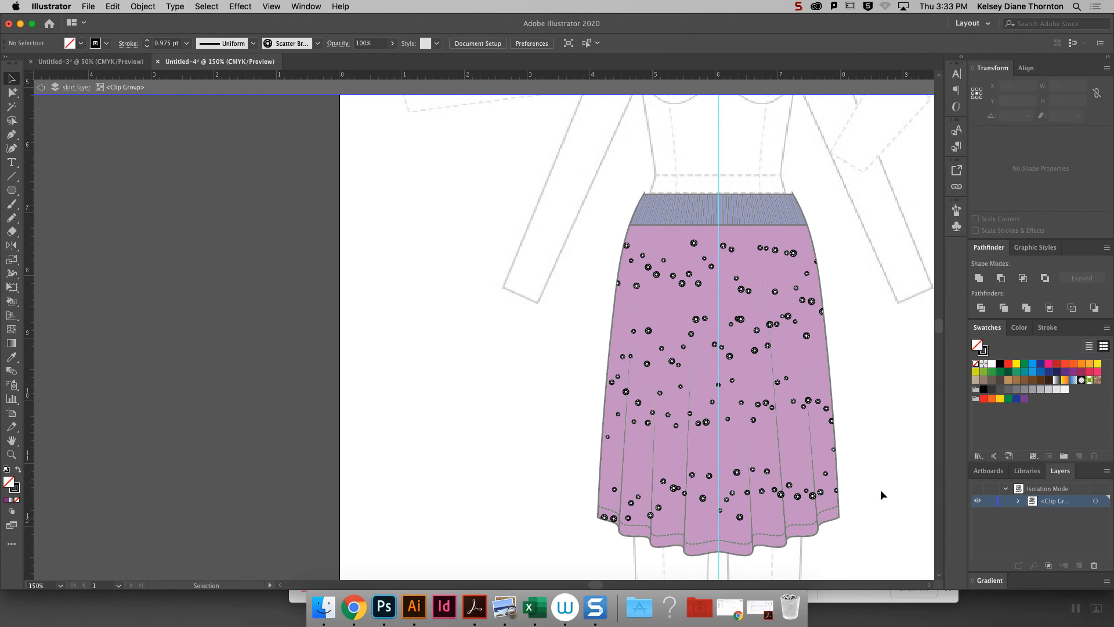
{"action": "key", "text": "super+minus"}
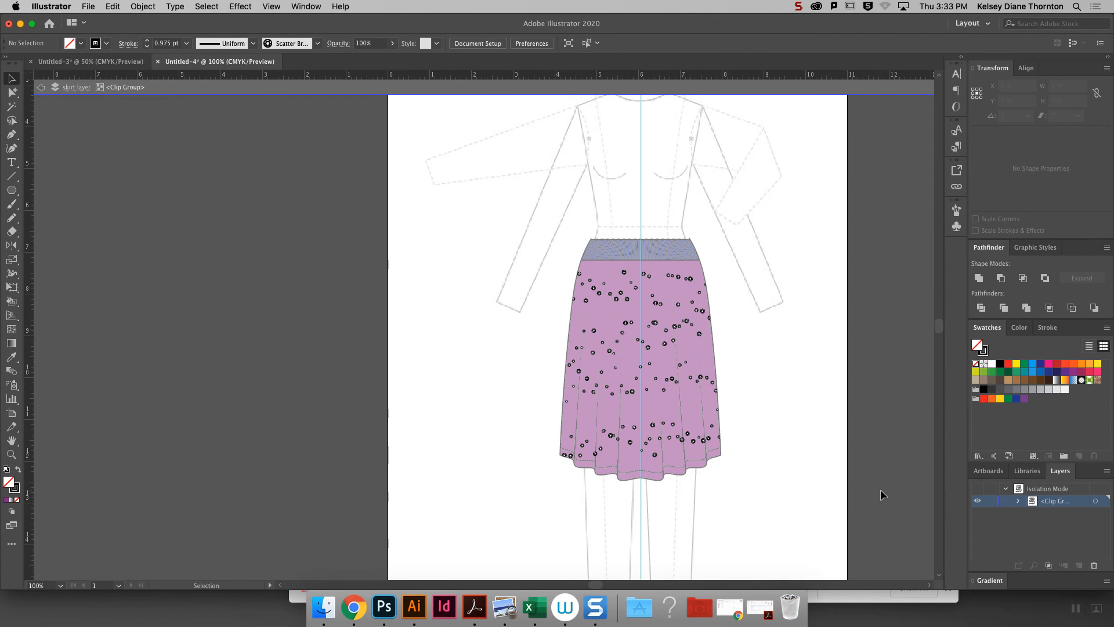
{"action": "double_click", "coordinate": [880, 489]}
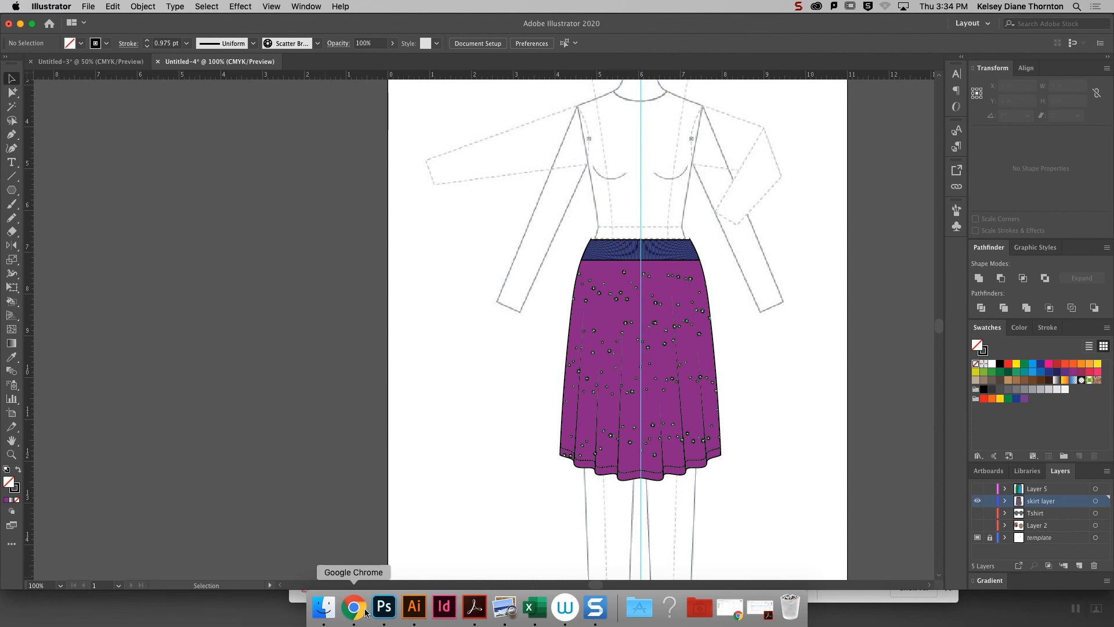
- Delete the charcoal, orange banner, 6.00 bristle and denim pattern brushes from the document's brushes
{"action": "left_click", "coordinate": [956, 210]}
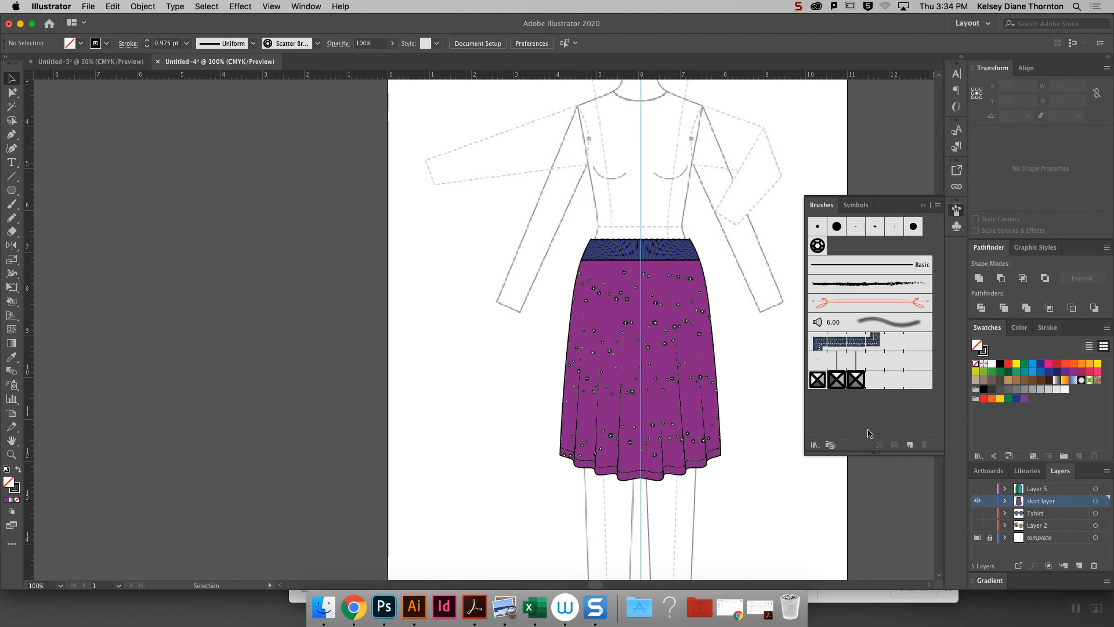
{"action": "left_click", "coordinate": [878, 344]}
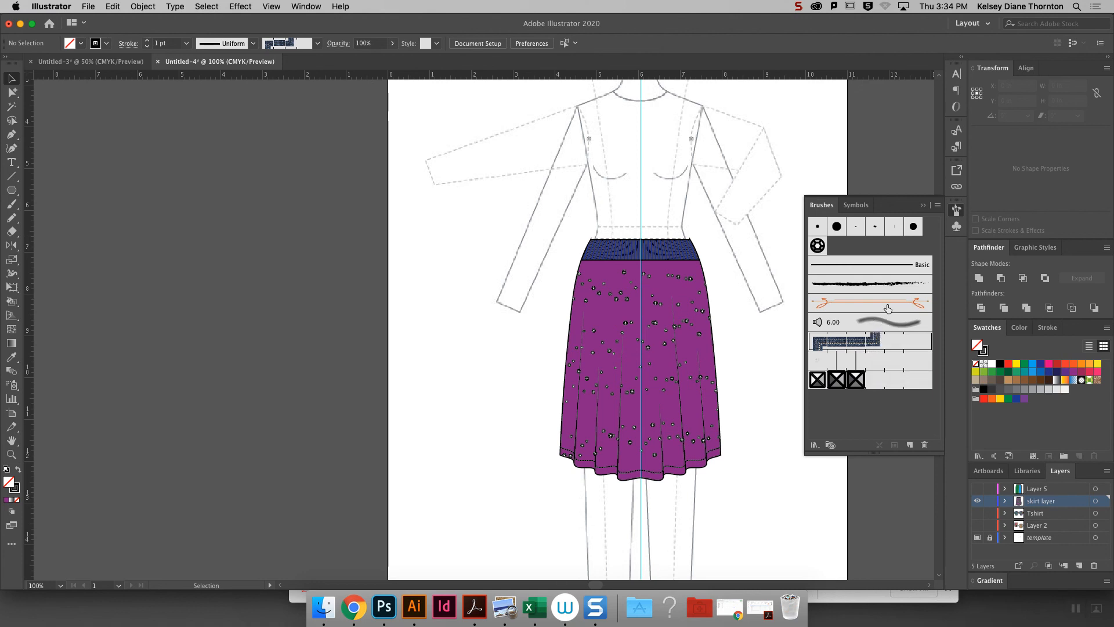
{"action": "left_click", "coordinate": [860, 269], "text": "shift"}
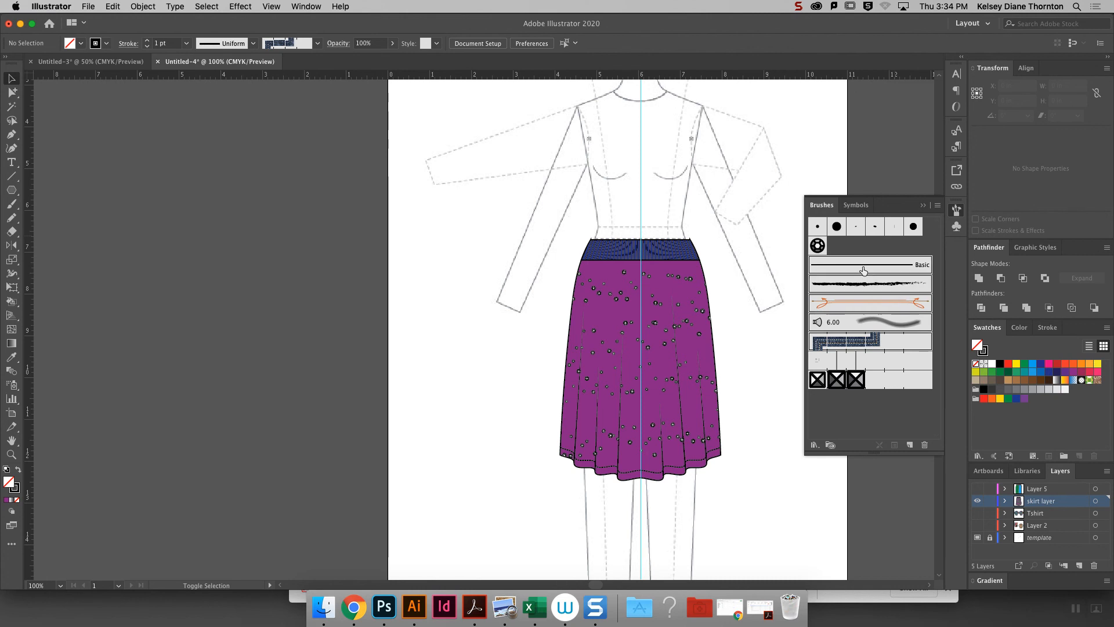
{"action": "left_click", "coordinate": [925, 445]}
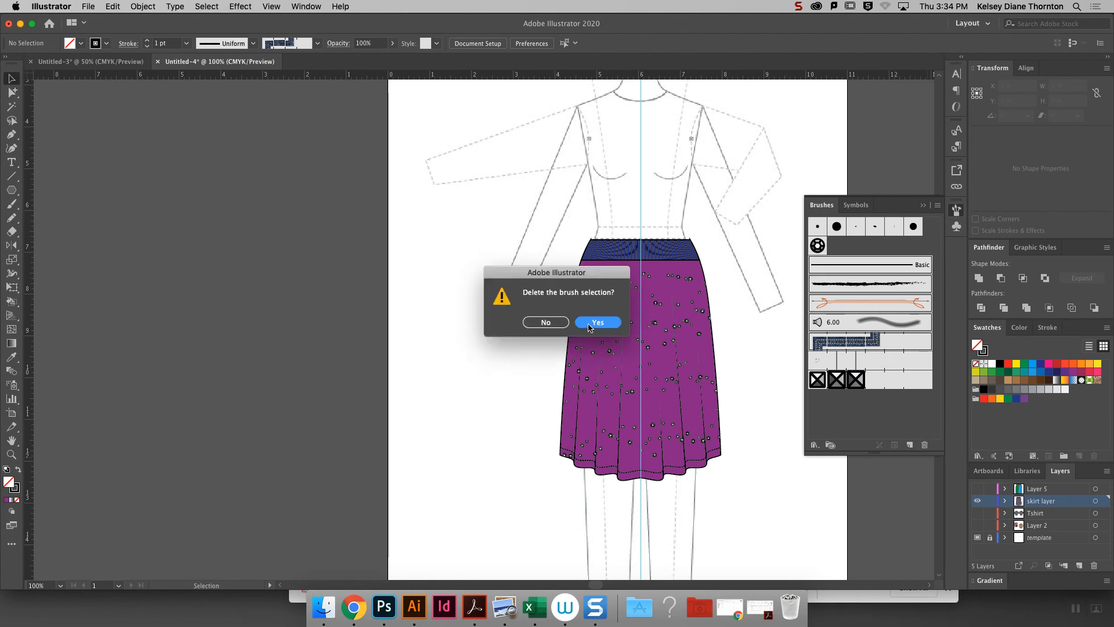
{"action": "left_click", "coordinate": [598, 322]}
- Delete the unused calligraphic brushes from the 5 pt. Round onward, keeping only the large round one
{"action": "left_click", "coordinate": [819, 231]}
{"action": "left_click", "coordinate": [894, 227]}
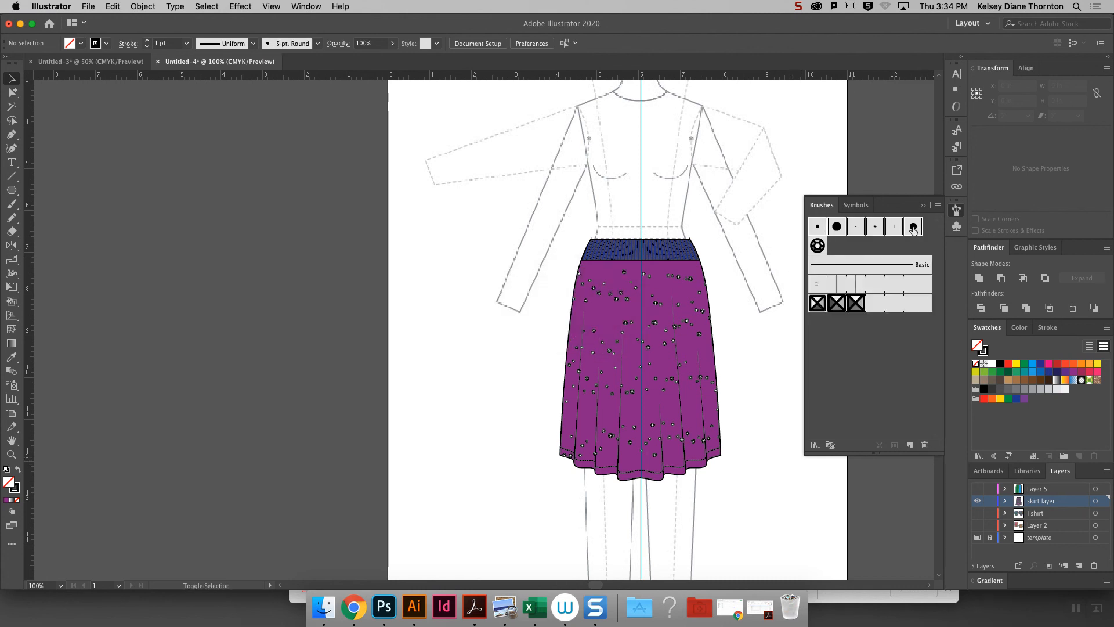
{"action": "left_click", "coordinate": [925, 444]}
{"action": "left_click", "coordinate": [598, 322]}
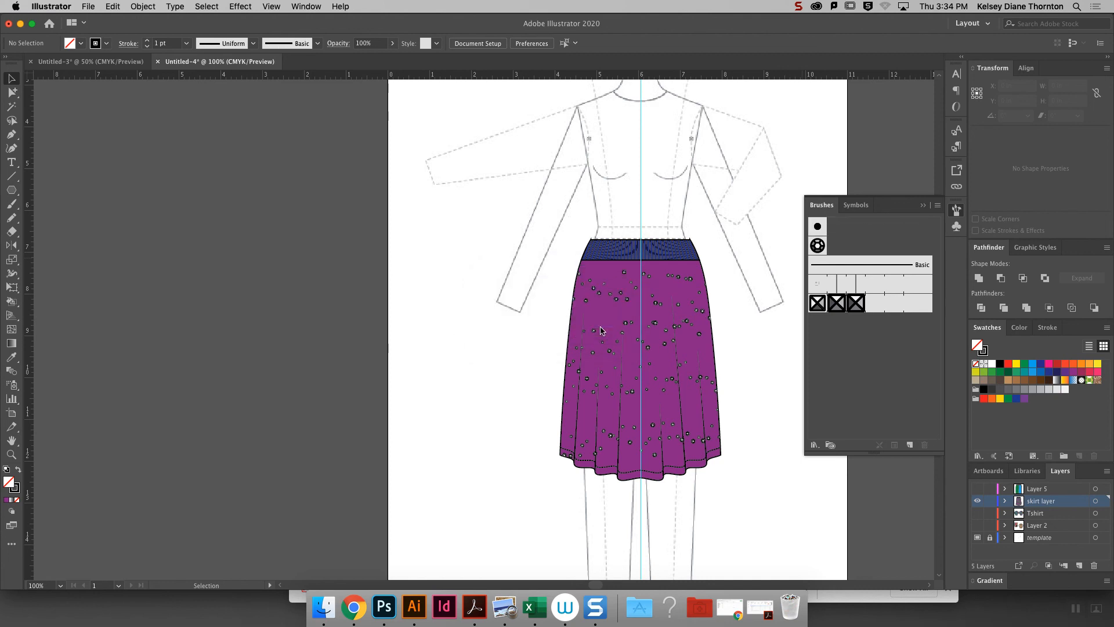
- Open the Elegant Curl & Floral Brush Set library and place it clear of the skirt
{"action": "left_click", "coordinate": [814, 445]}
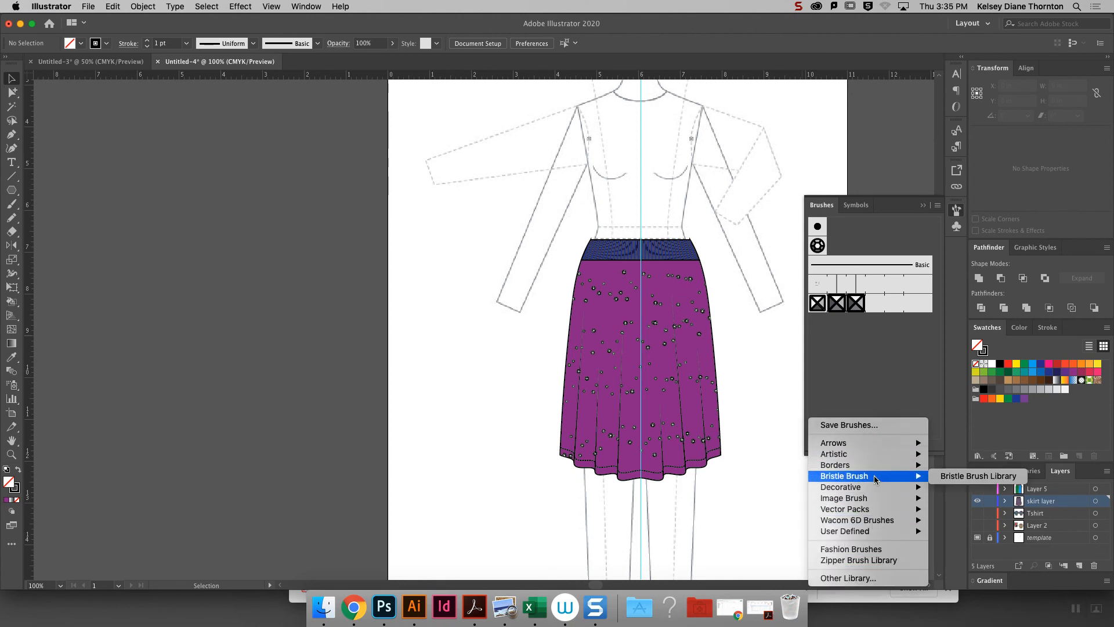
{"action": "mouse_move", "coordinate": [862, 473]}
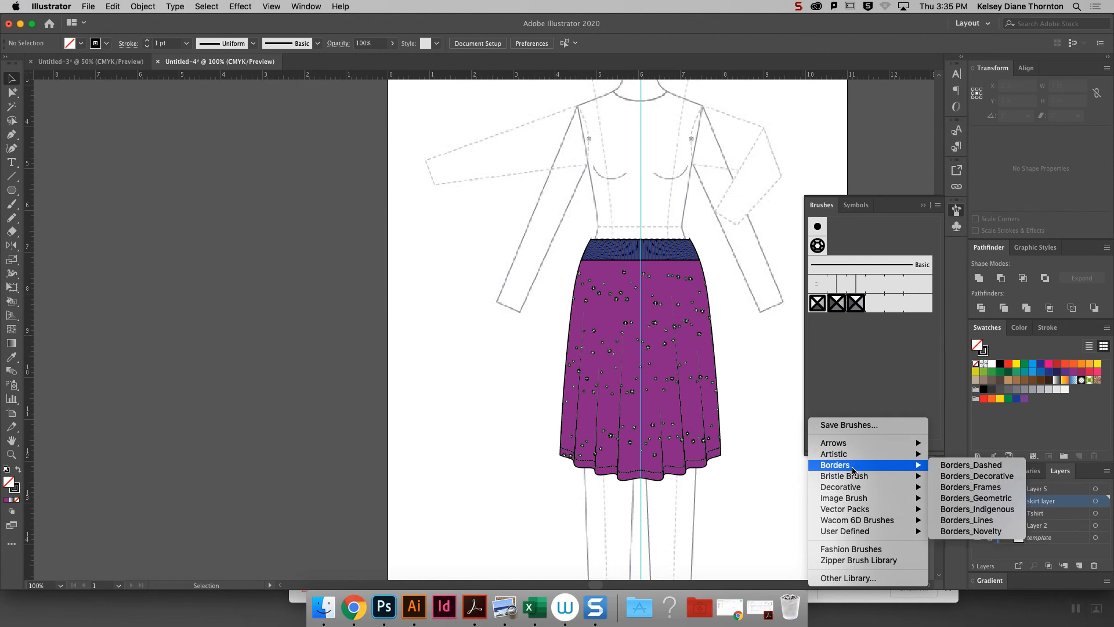
{"action": "mouse_move", "coordinate": [857, 526]}
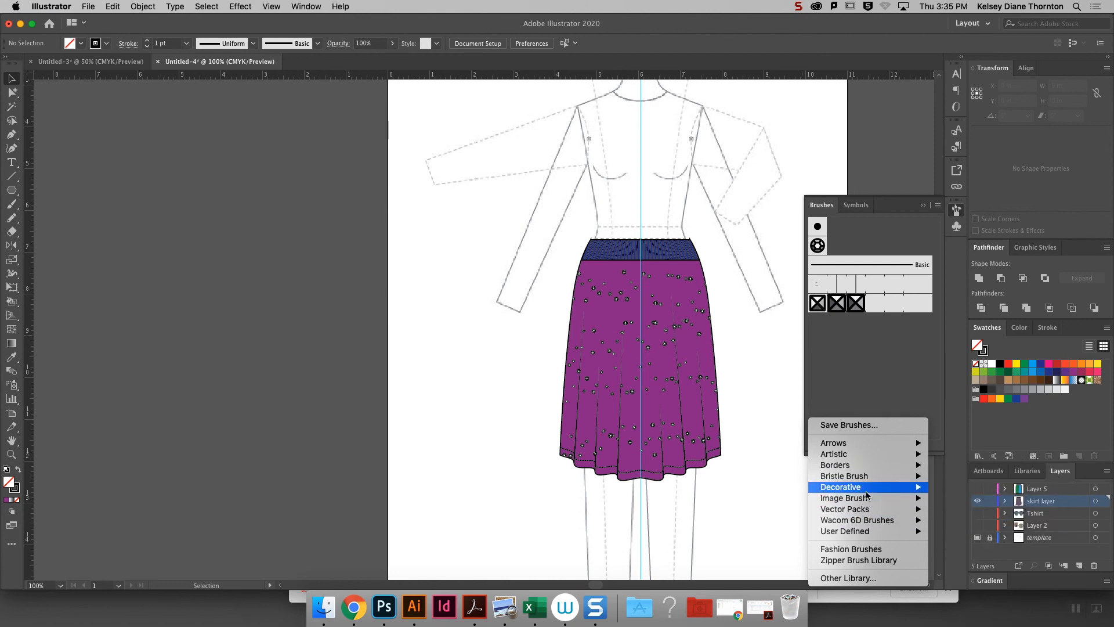
{"action": "mouse_move", "coordinate": [850, 492]}
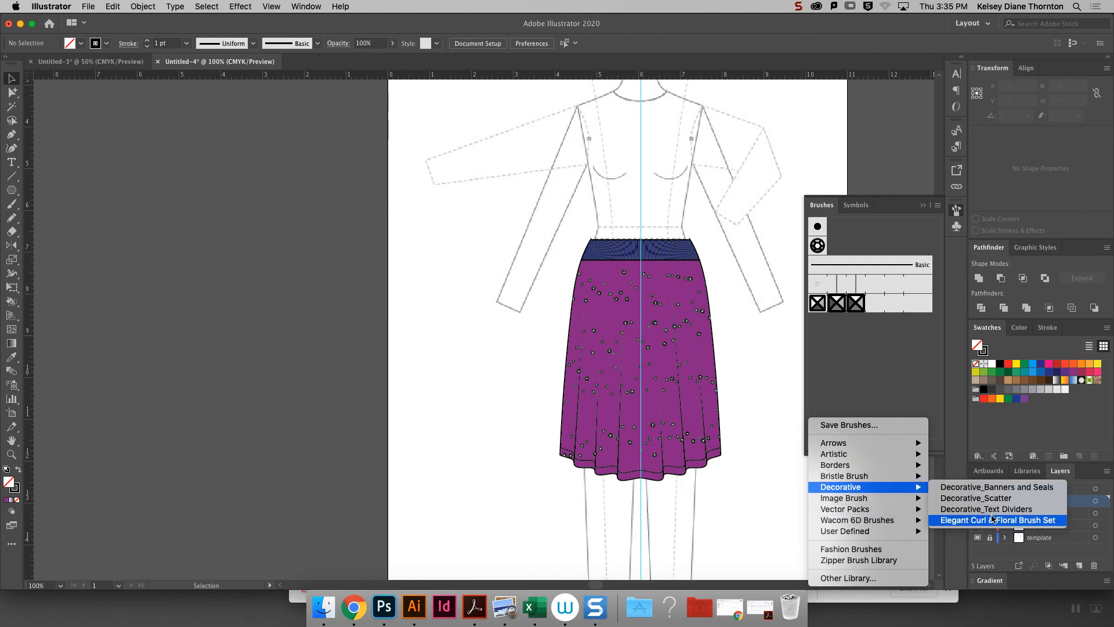
{"action": "left_click", "coordinate": [993, 520]}
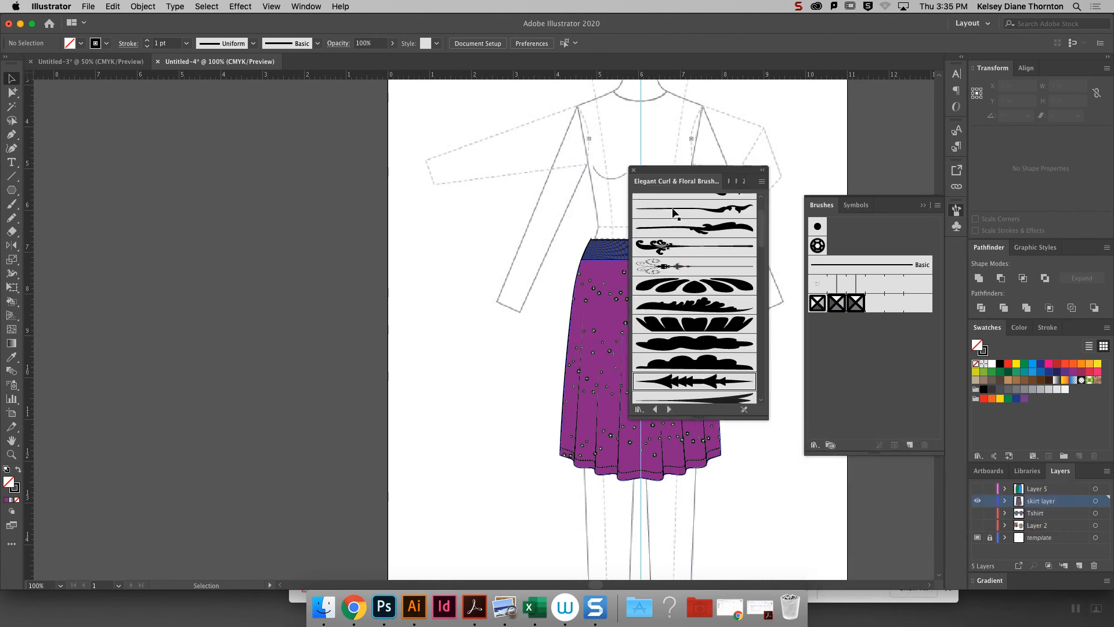
{"action": "left_click_drag", "start_coordinate": [696, 174], "coordinate": [353, 113]}
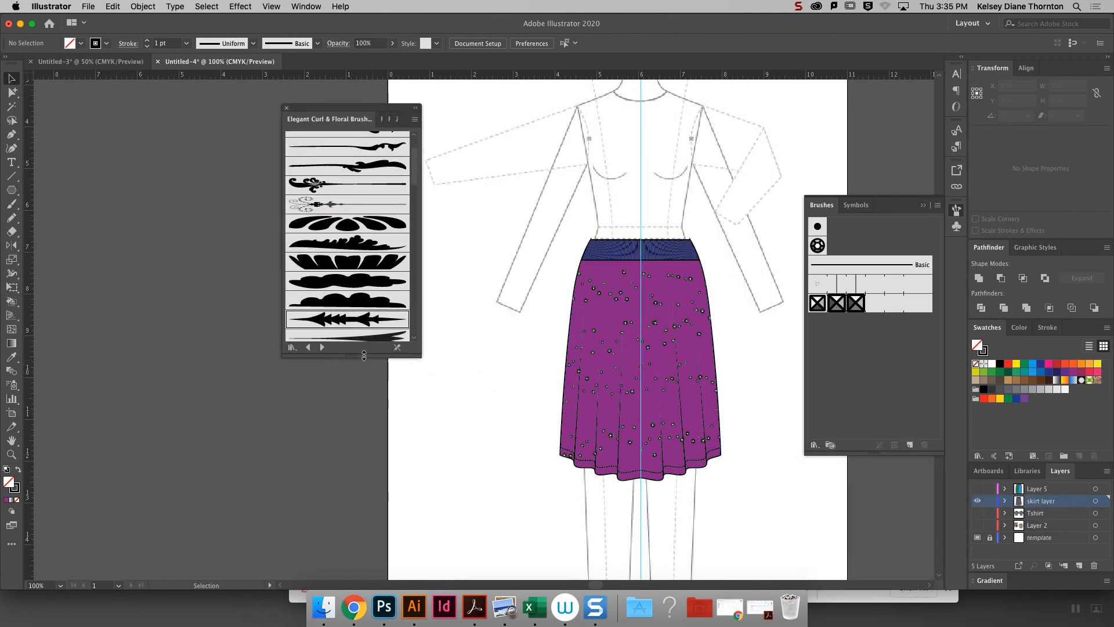
- Enlarge the Elegant Curl & Floral Brush Set library to view more of its brushes, and close it
{"action": "left_click_drag", "start_coordinate": [364, 355], "coordinate": [355, 500]}
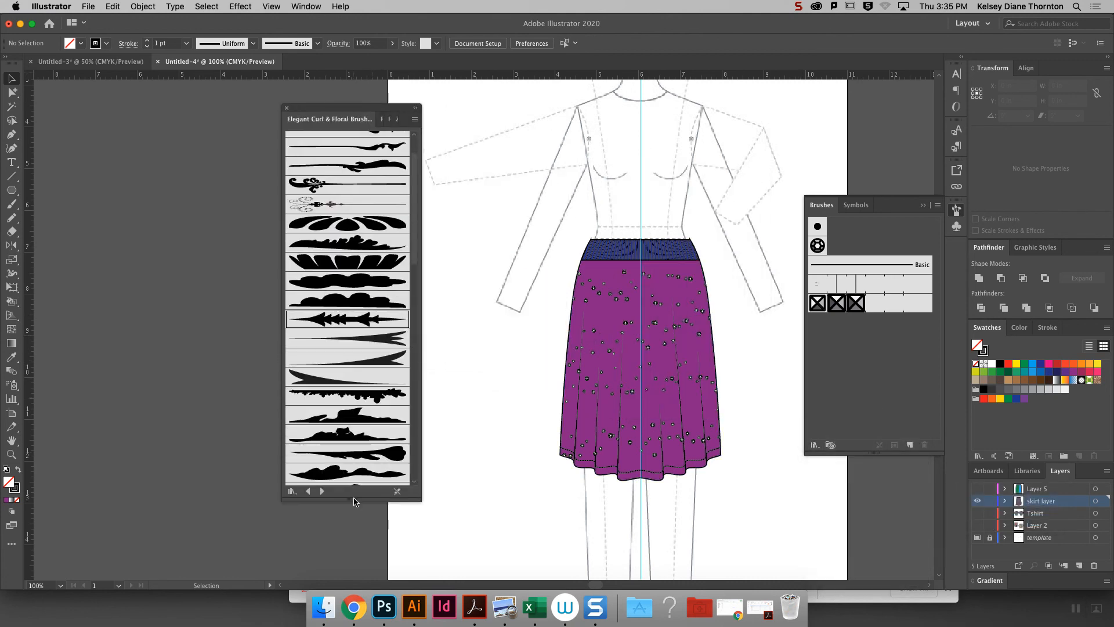
{"action": "left_click", "coordinate": [286, 108]}
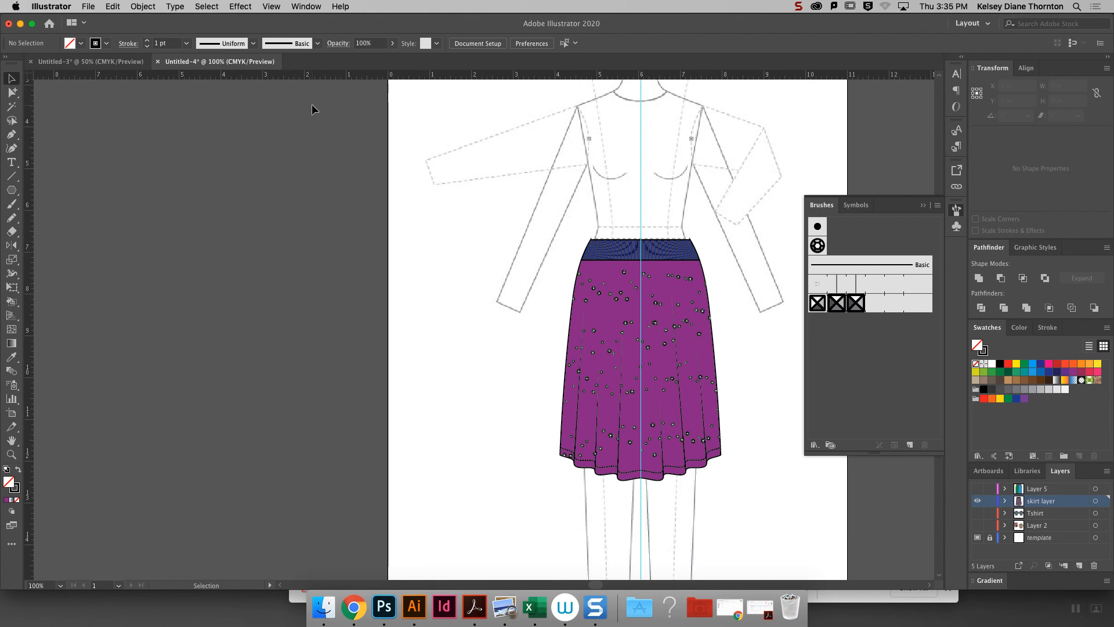
- Save the document's brushes to the Desktop as a brush library file named Fashion Brushes 2
{"action": "left_click", "coordinate": [815, 445]}
{"action": "mouse_move", "coordinate": [841, 477]}
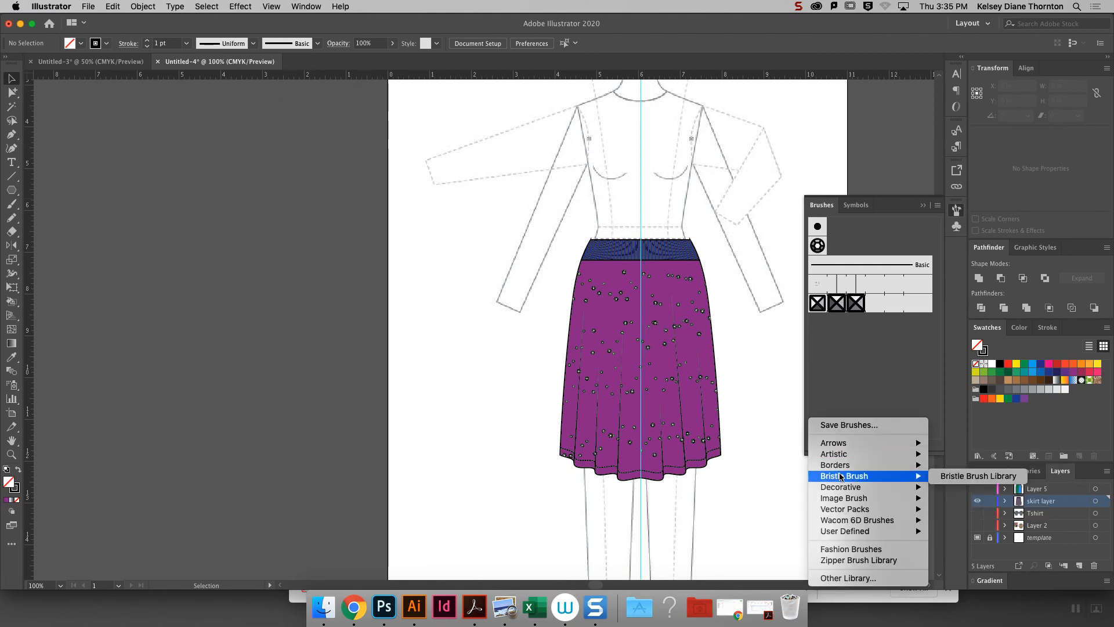
{"action": "left_click", "coordinate": [851, 427]}
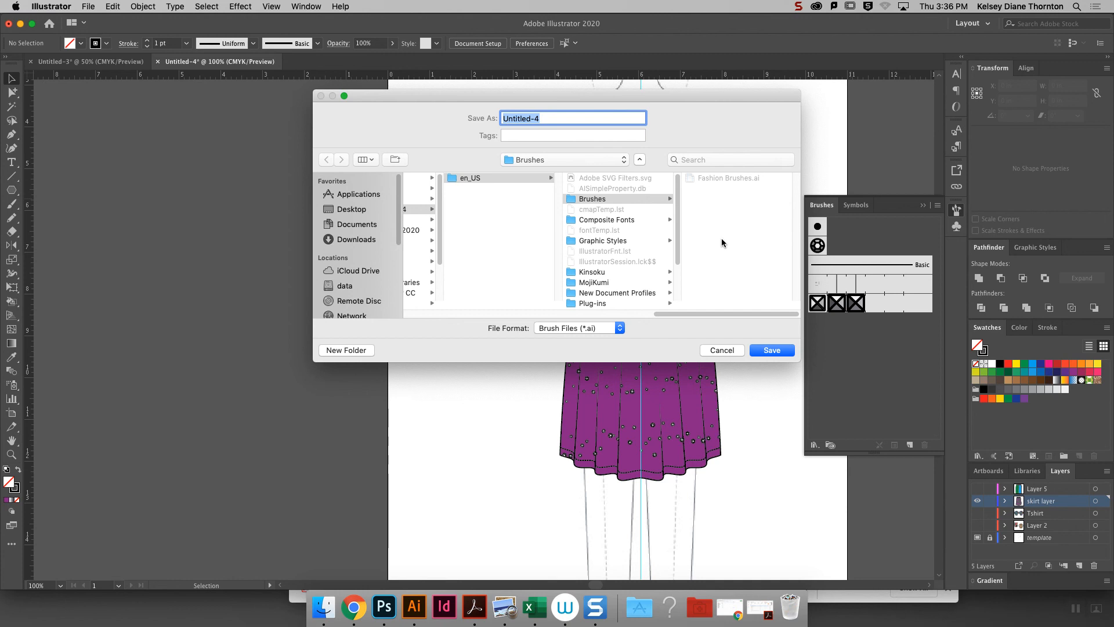
{"action": "left_click", "coordinate": [355, 212]}
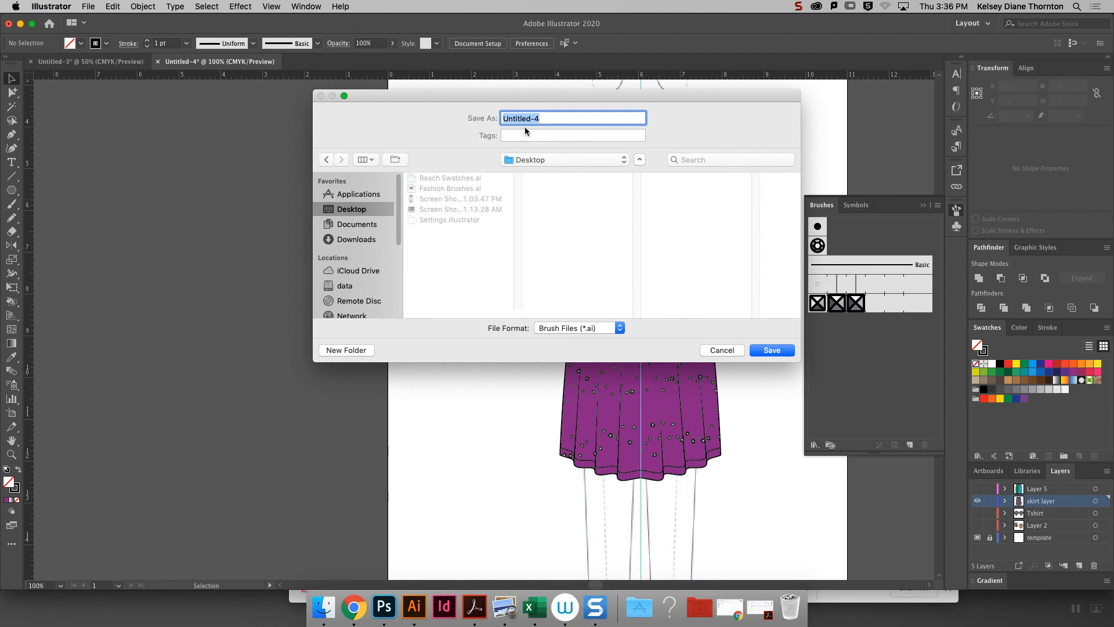
{"action": "type", "text": "Fashion Brushes 2"}
{"action": "left_click", "coordinate": [764, 349]}
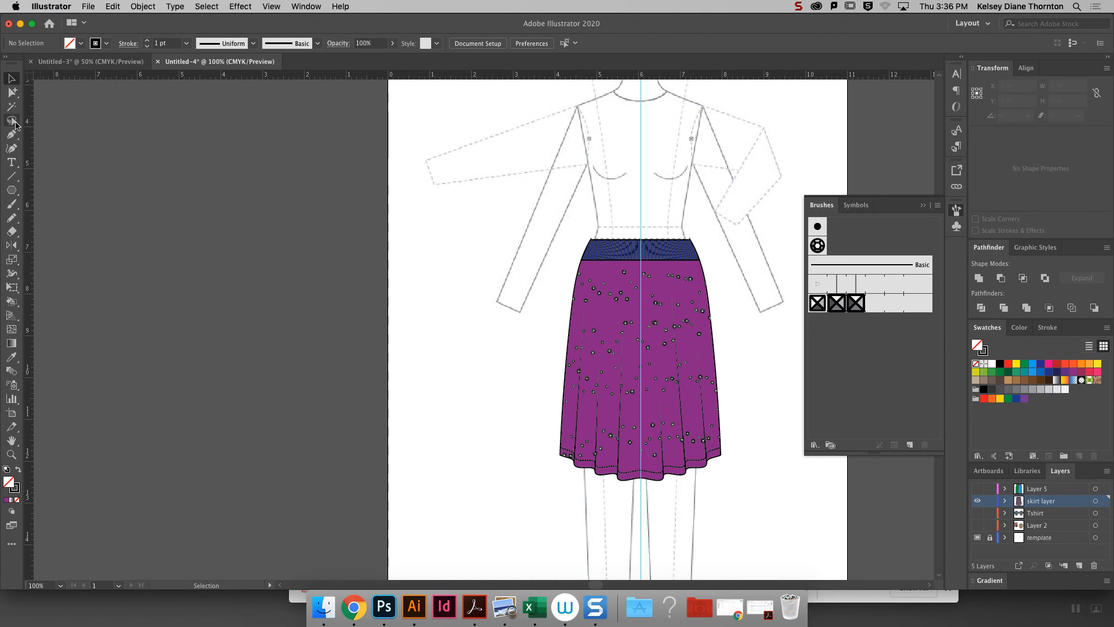
- Create a new portrait Tabloid document, 11 x 17 in, with one artboard
{"action": "left_click", "coordinate": [88, 7]}
{"action": "left_click", "coordinate": [256, 96]}
{"action": "key", "text": "super+n"}
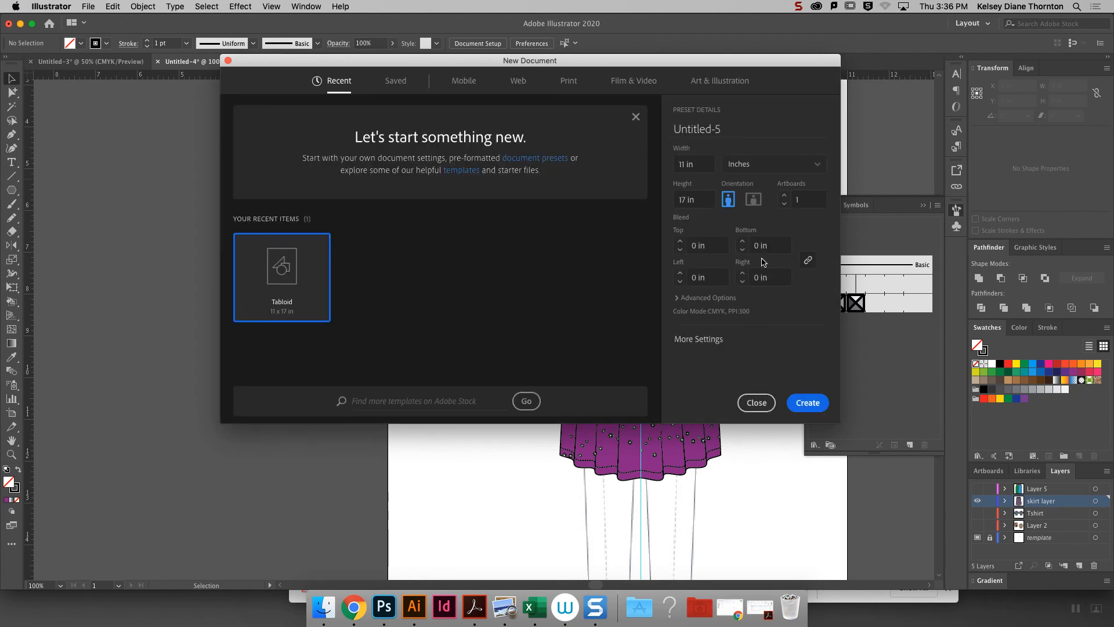
{"action": "left_click", "coordinate": [806, 406]}
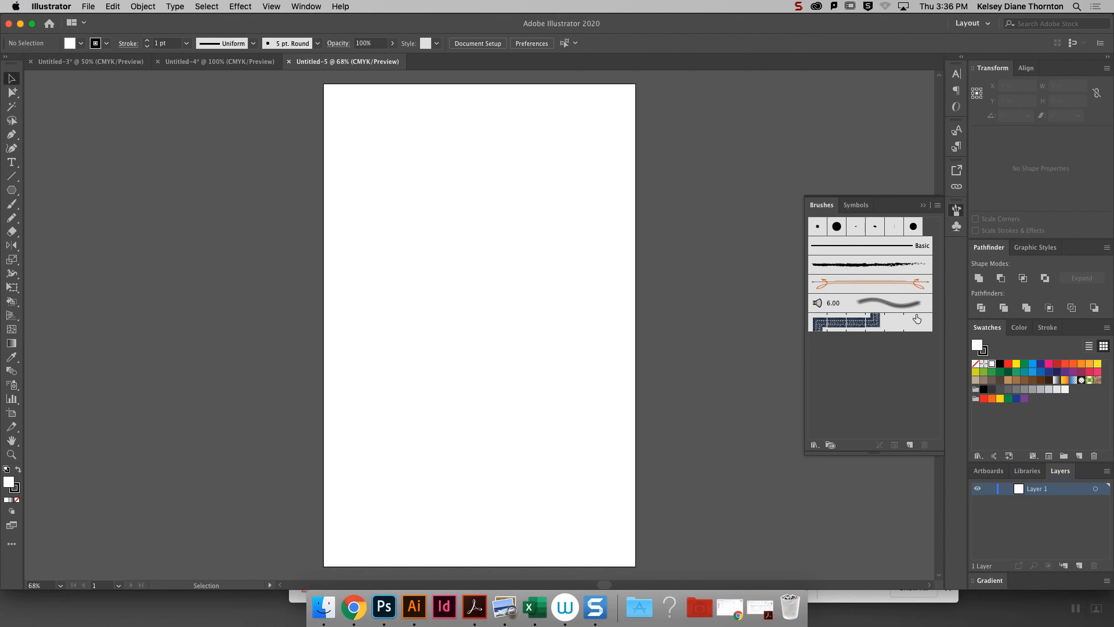
- Load the Fashion Brushes 2.ai library from the Desktop, enlarge it and place it near the document's brushes
{"action": "left_click", "coordinate": [814, 445]}
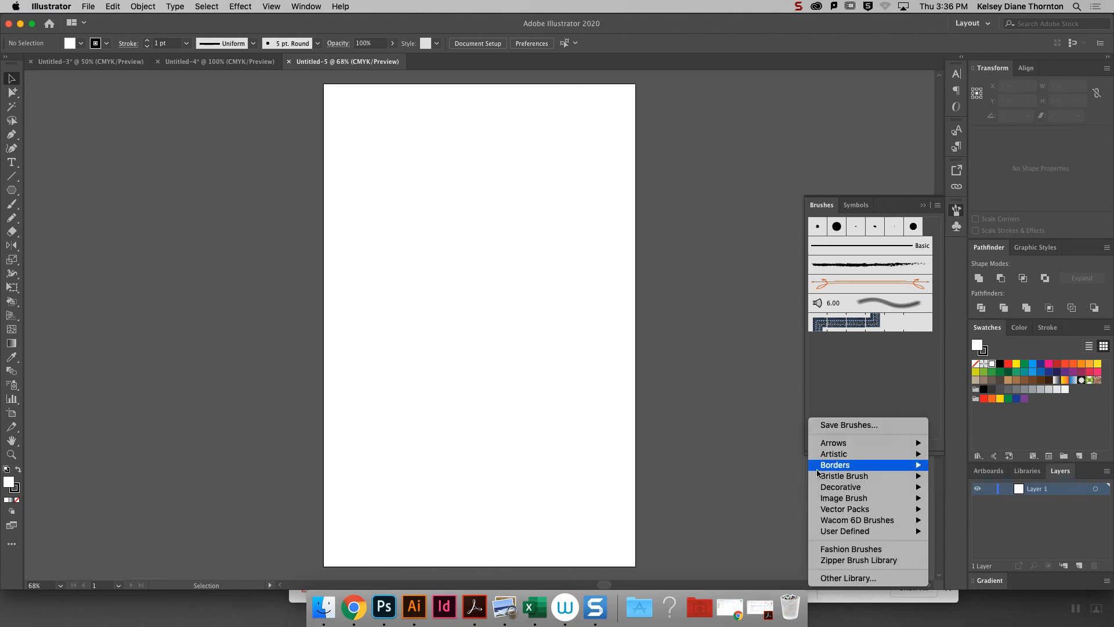
{"action": "left_click", "coordinate": [862, 578]}
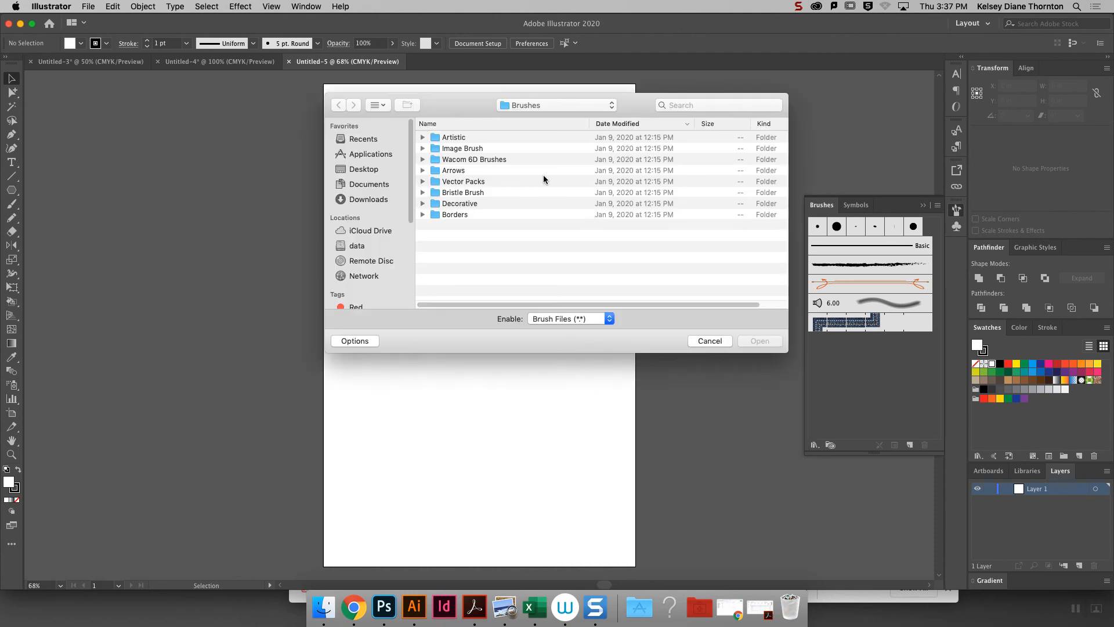
{"action": "left_click", "coordinate": [364, 168]}
{"action": "left_click", "coordinate": [468, 139]}
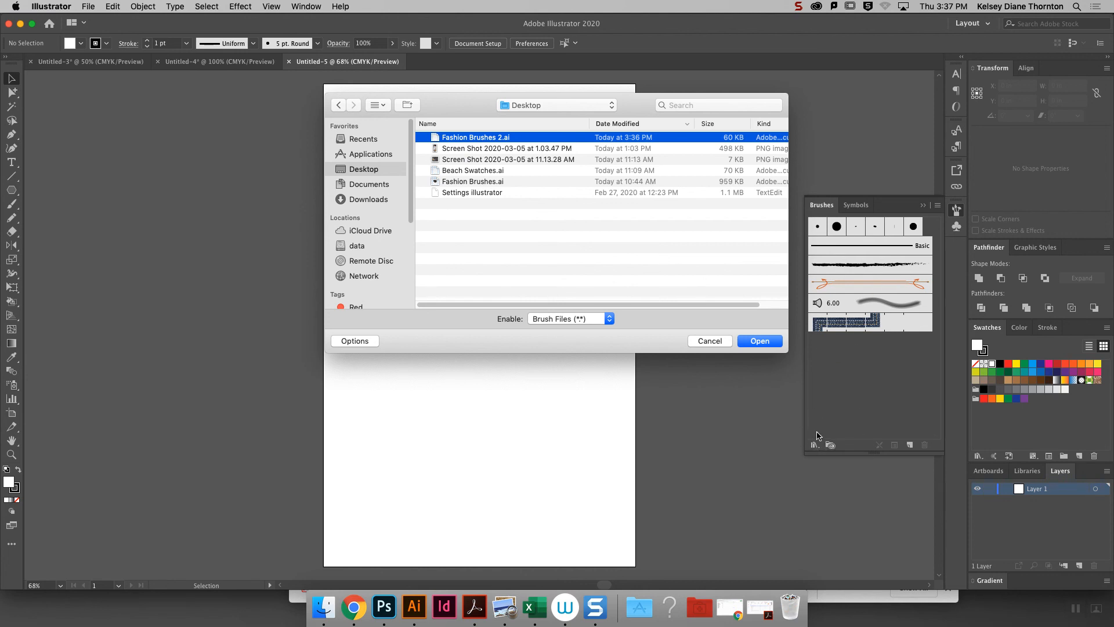
{"action": "left_click", "coordinate": [764, 342]}
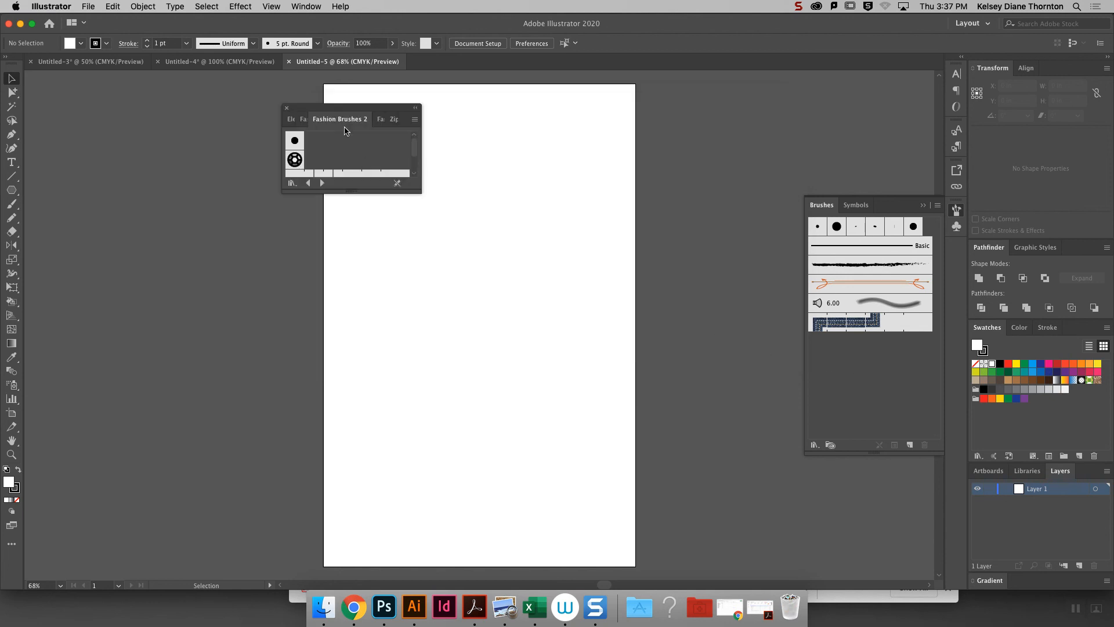
{"action": "left_click_drag", "start_coordinate": [357, 190], "coordinate": [354, 334]}
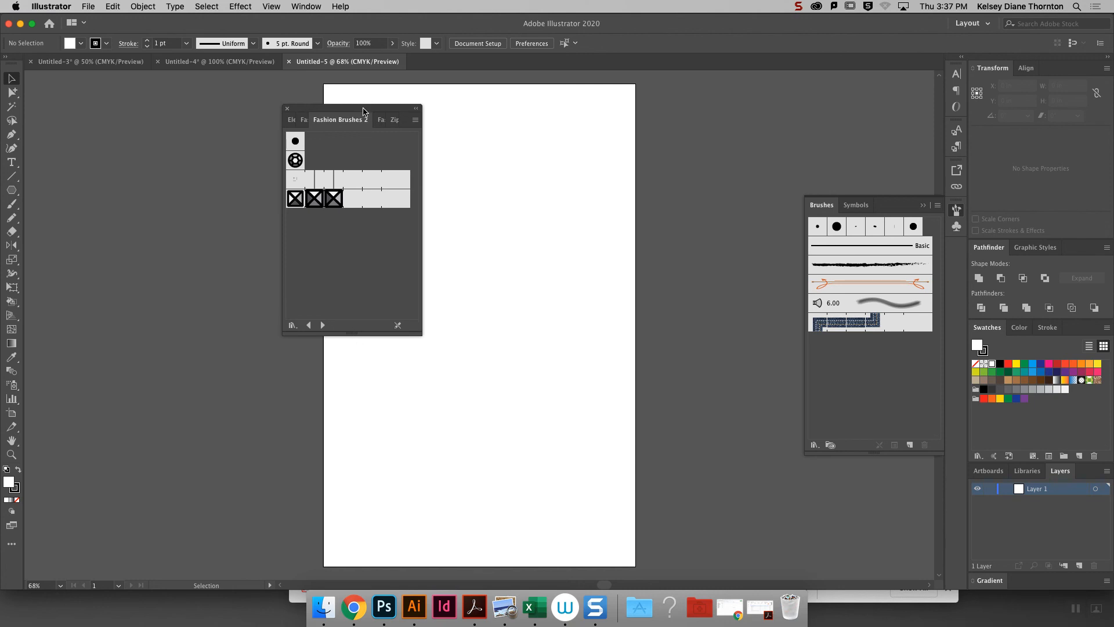
{"action": "left_click_drag", "start_coordinate": [362, 111], "coordinate": [654, 136]}
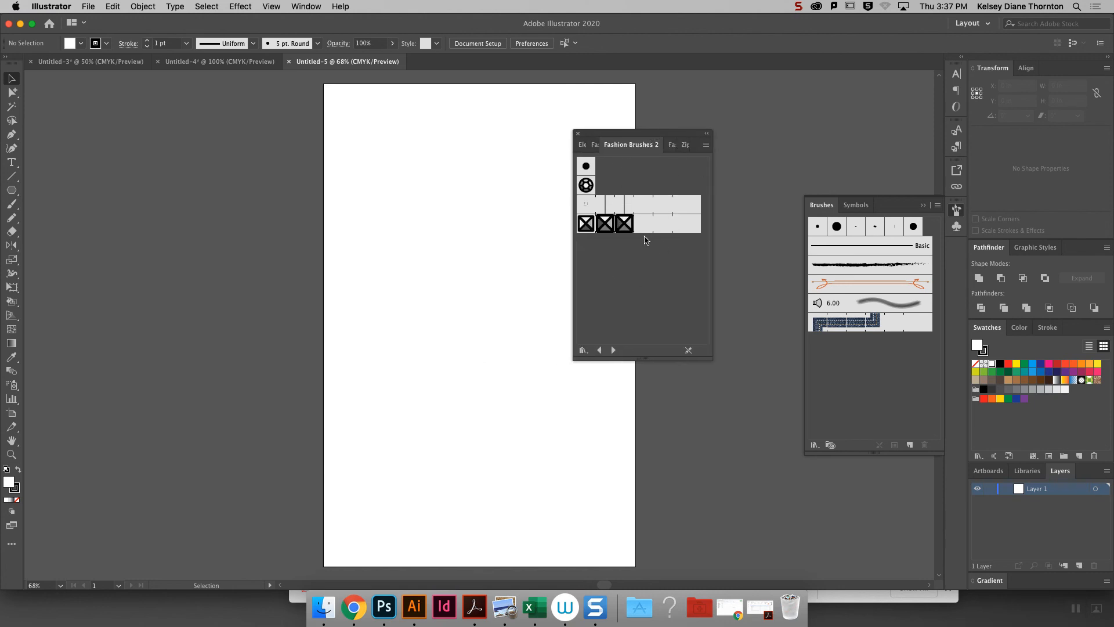
- Add the library's two pattern brushes and the round sequin scatter brush to the document's brushes, then close the library
{"action": "left_click", "coordinate": [624, 225]}
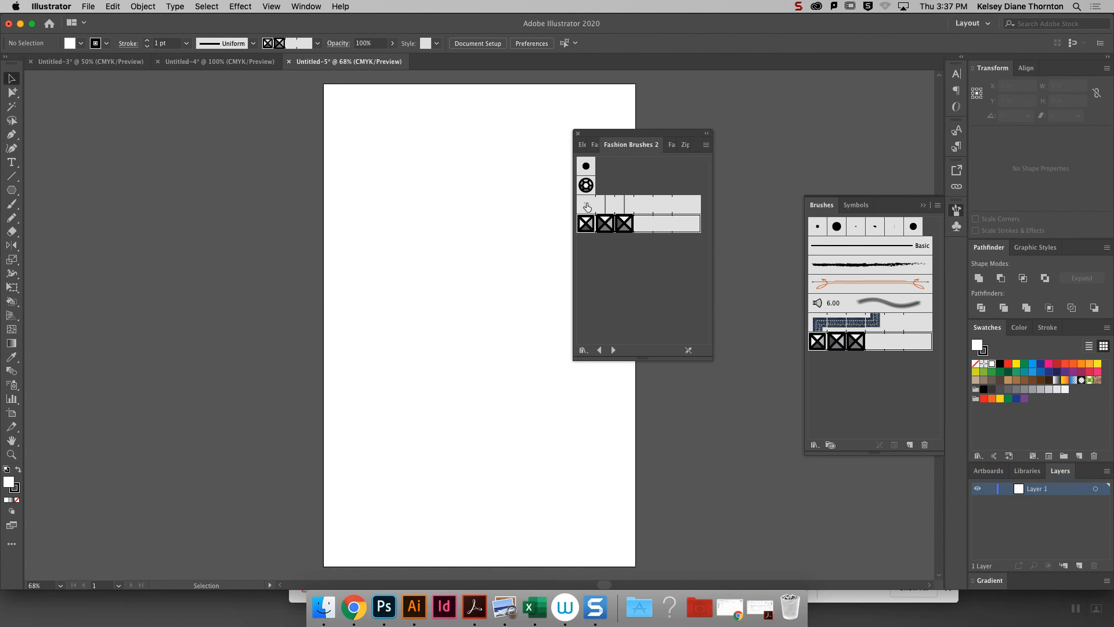
{"action": "left_click", "coordinate": [586, 205]}
{"action": "left_click", "coordinate": [587, 186]}
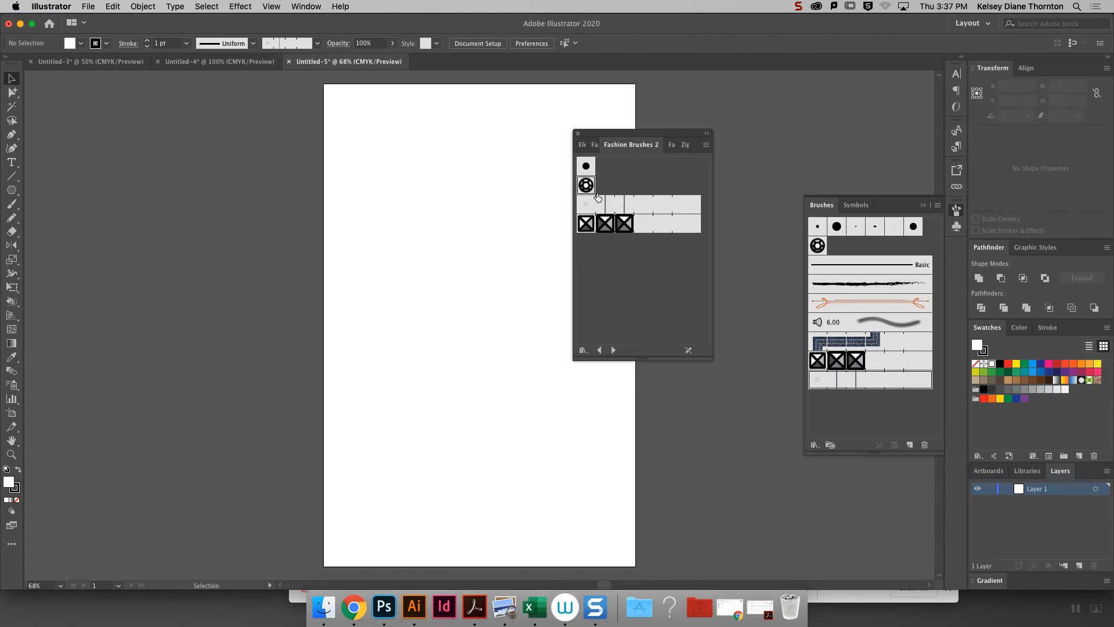
{"action": "left_click", "coordinate": [578, 134]}
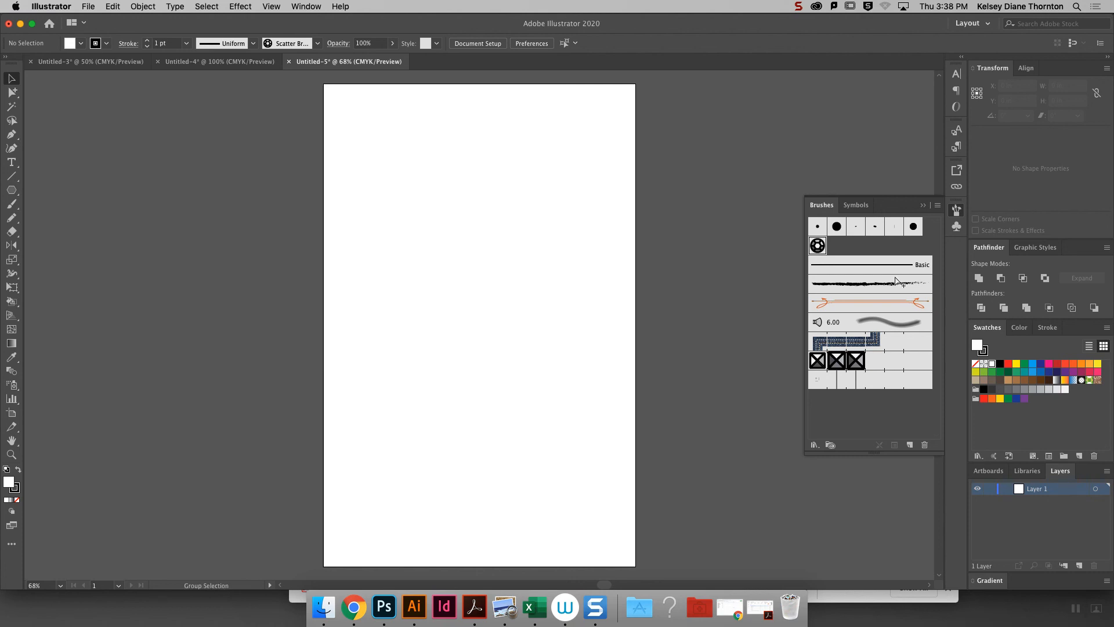
- Switch to Chrome, open the How to Make Cording Brushes.pdf handout from the course page and read its first instructions
{"action": "key", "text": "super+1"}
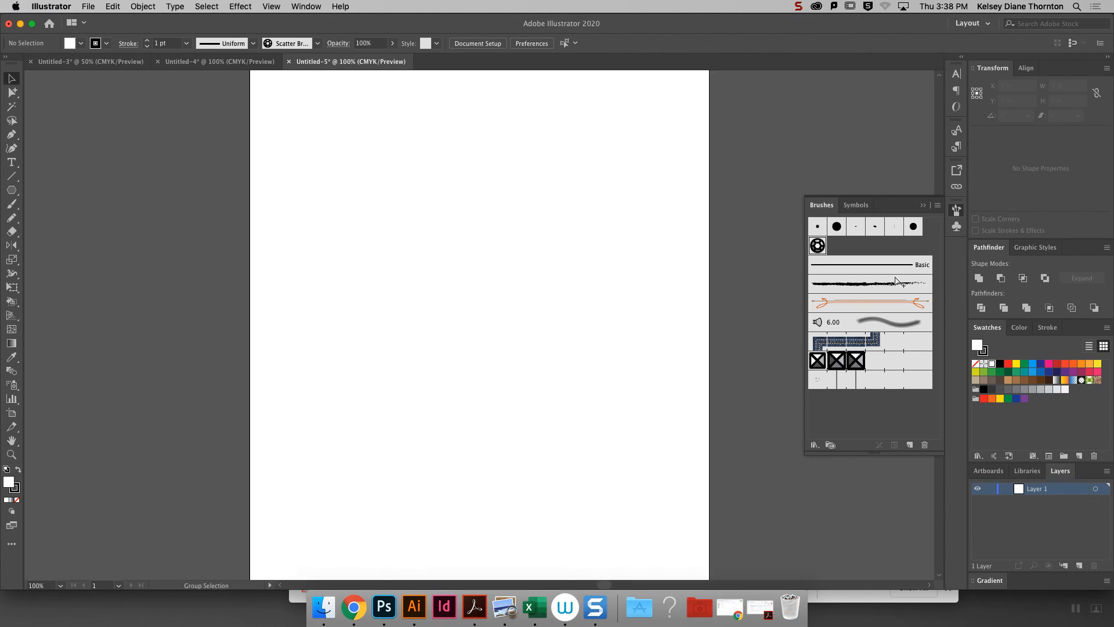
{"action": "left_click", "coordinate": [354, 607]}
{"action": "left_click", "coordinate": [415, 43]}
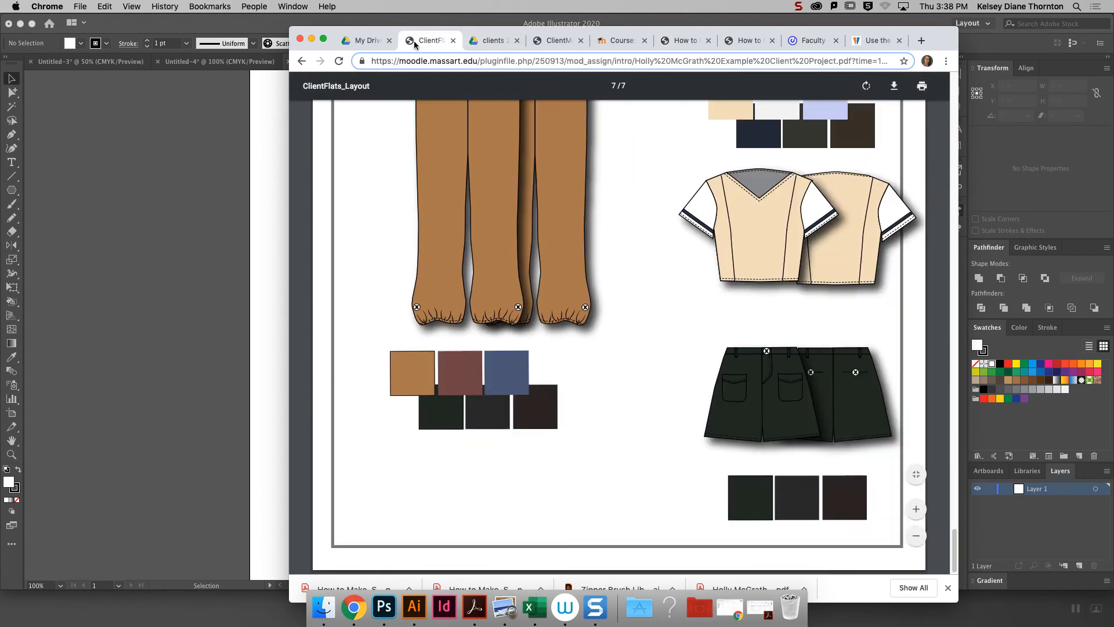
{"action": "left_click", "coordinate": [379, 44]}
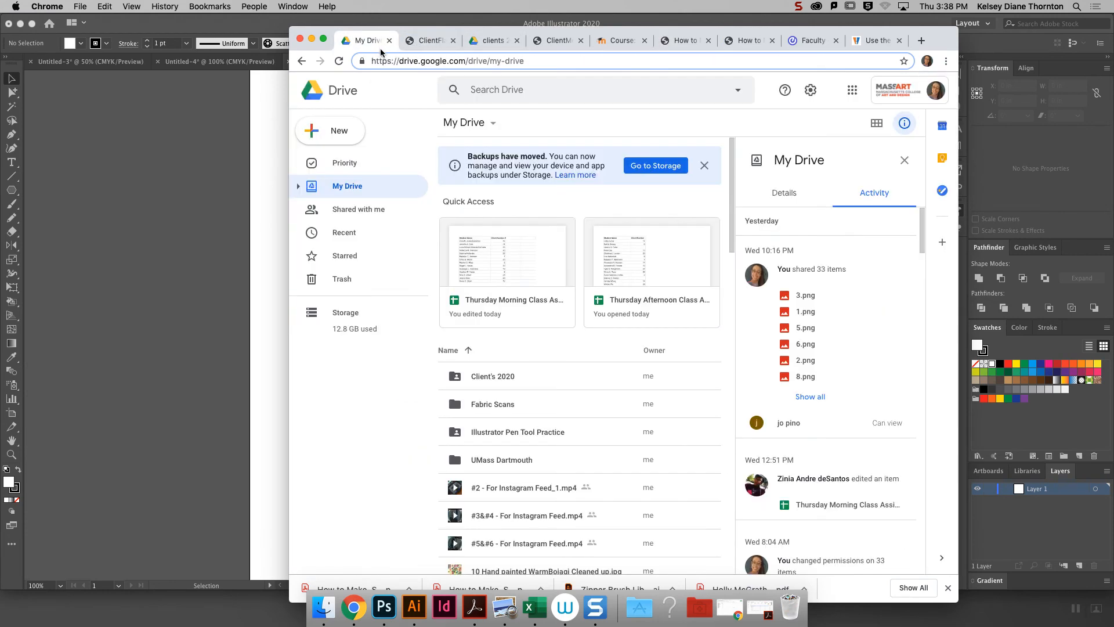
{"action": "left_click", "coordinate": [626, 43]}
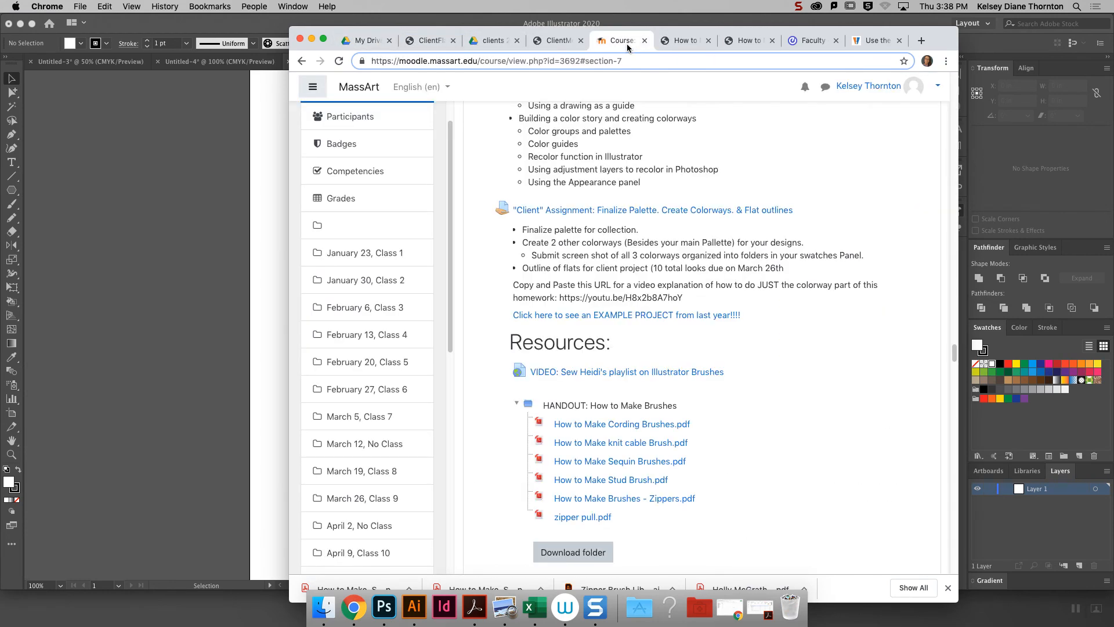
{"action": "left_click", "coordinate": [603, 431]}
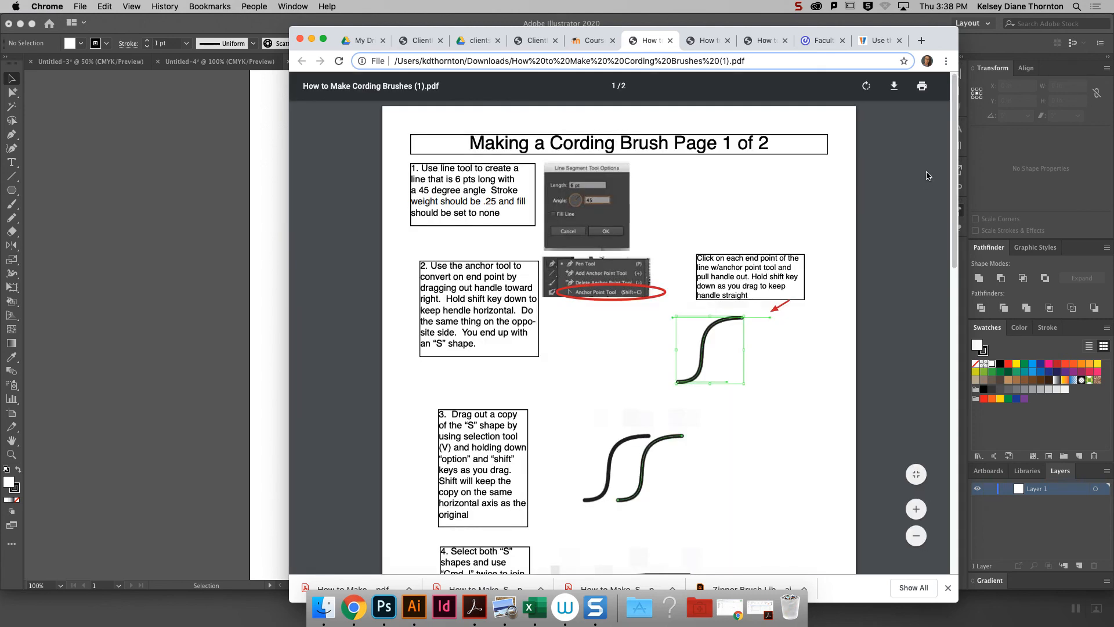
{"action": "left_click_drag", "start_coordinate": [955, 200], "coordinate": [949, 220]}
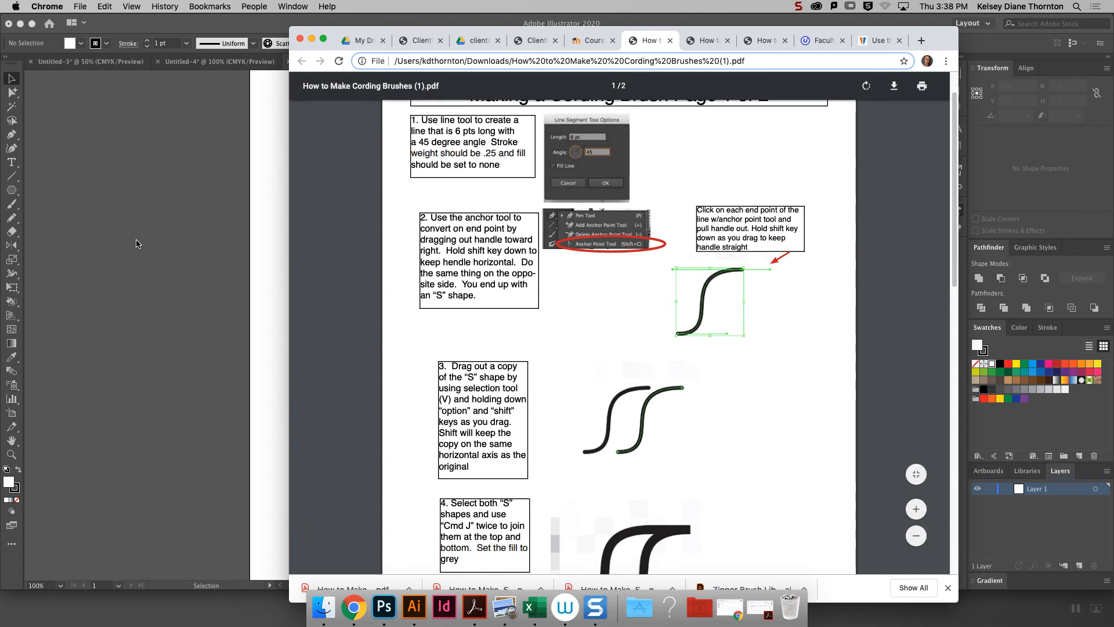
- Switch back to Illustrator and draw a 45° diagonal line about 2.18 in long on the artboard's upper half
{"action": "left_click", "coordinate": [4, 183]}
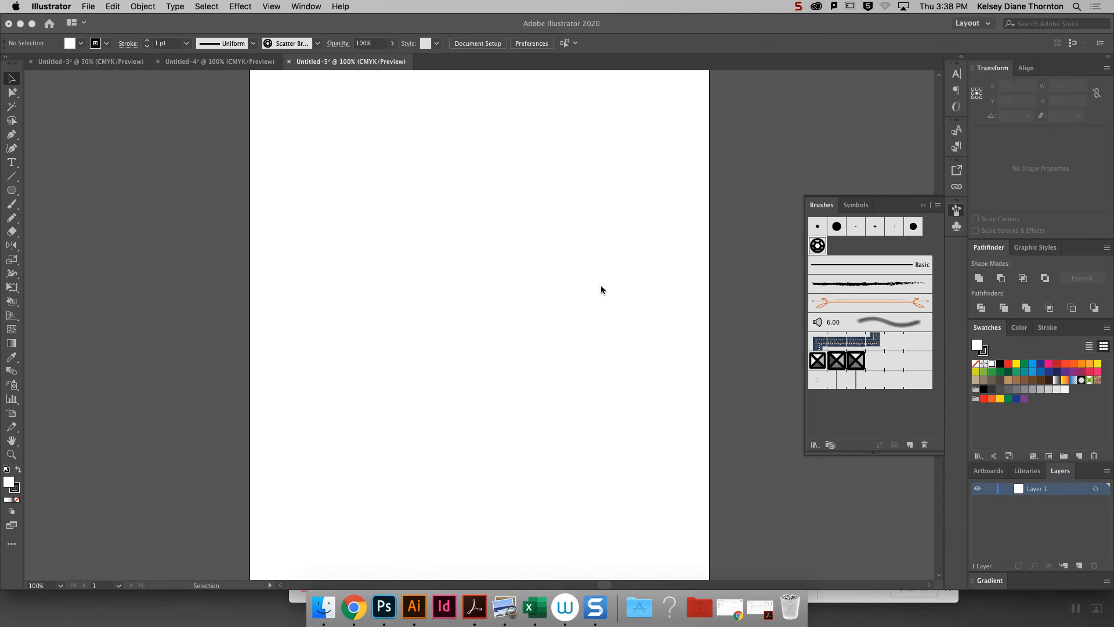
{"action": "left_click", "coordinate": [11, 176]}
{"action": "left_click_drag", "start_coordinate": [487, 194], "coordinate": [423, 257]}
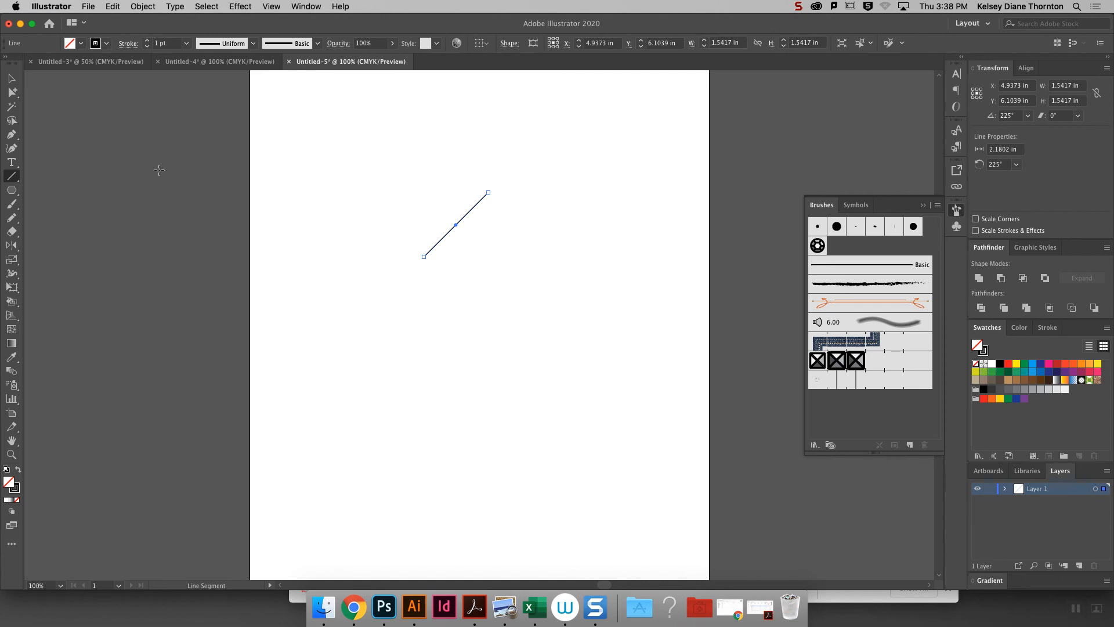
- Convert both end points of the diagonal line to smooth and pull their handles horizontal to form an S curve
{"action": "left_click", "coordinate": [14, 93]}
{"action": "left_click_drag", "start_coordinate": [16, 94], "coordinate": [40, 92]}
{"action": "left_click", "coordinate": [559, 149]}
{"action": "left_click", "coordinate": [488, 193]}
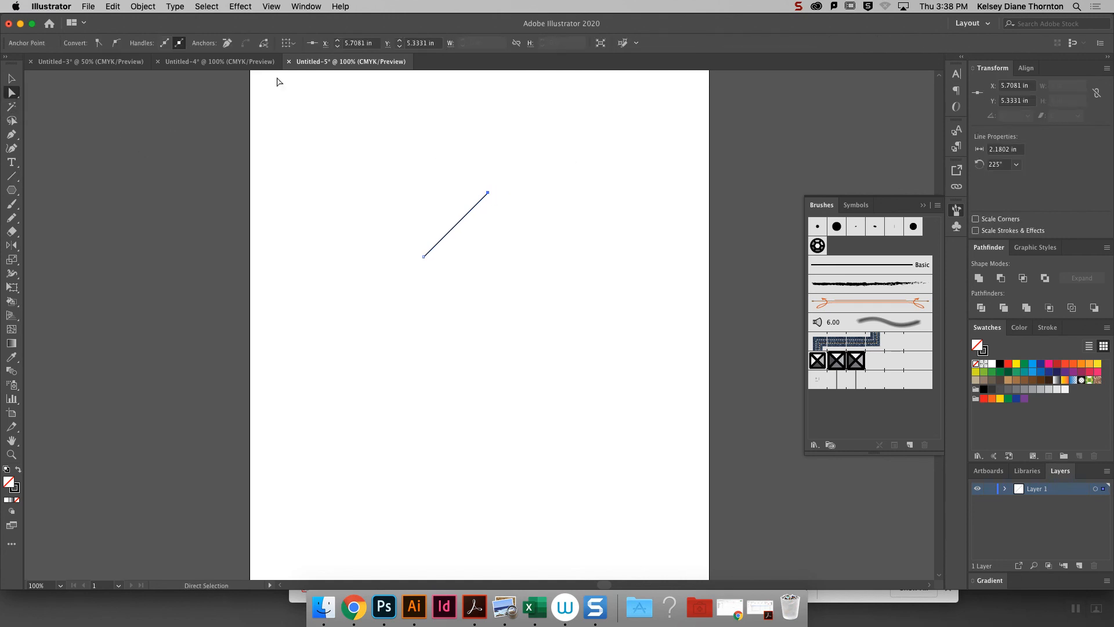
{"action": "left_click", "coordinate": [117, 43]}
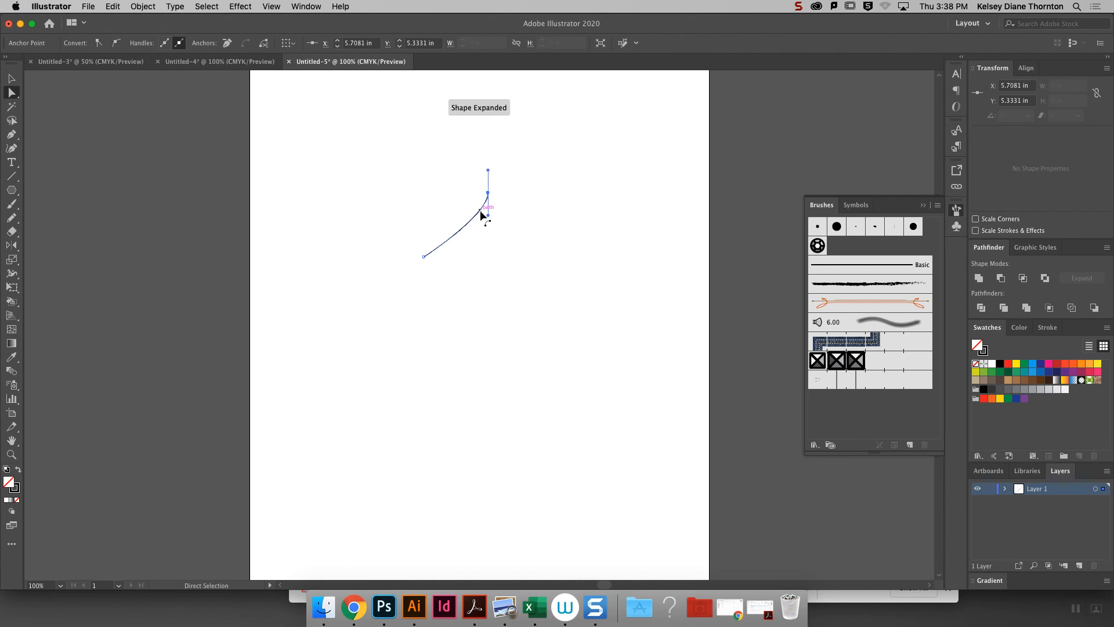
{"action": "left_click_drag", "start_coordinate": [488, 216], "coordinate": [440, 192]}
{"action": "left_click", "coordinate": [424, 256]}
{"action": "left_click", "coordinate": [117, 42]}
{"action": "left_click_drag", "start_coordinate": [422, 235], "coordinate": [447, 257]}
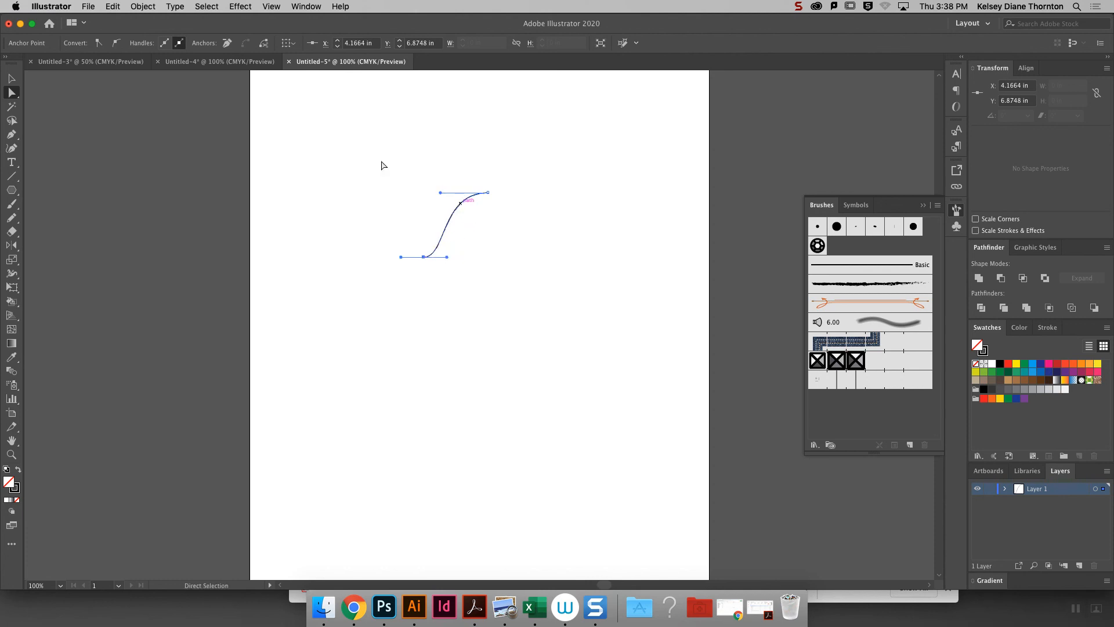
{"action": "key", "text": "v"}
{"action": "left_click", "coordinate": [543, 263]}
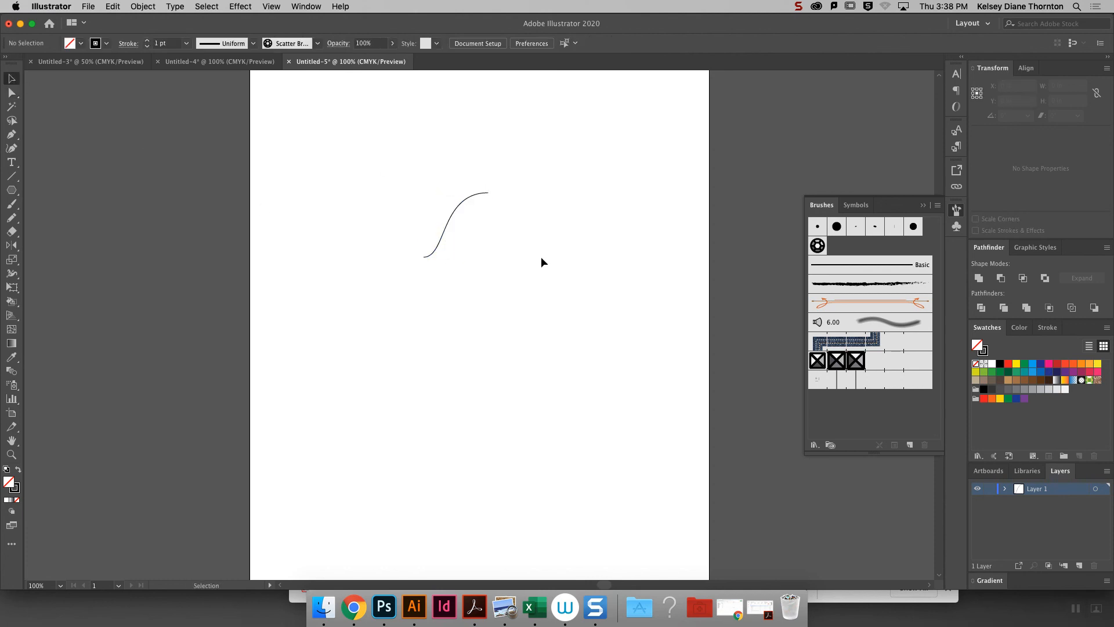
- Lengthen the horizontal handle at the S curve's lower end point to make the two bends symmetrical
{"action": "key", "text": "super+equal"}
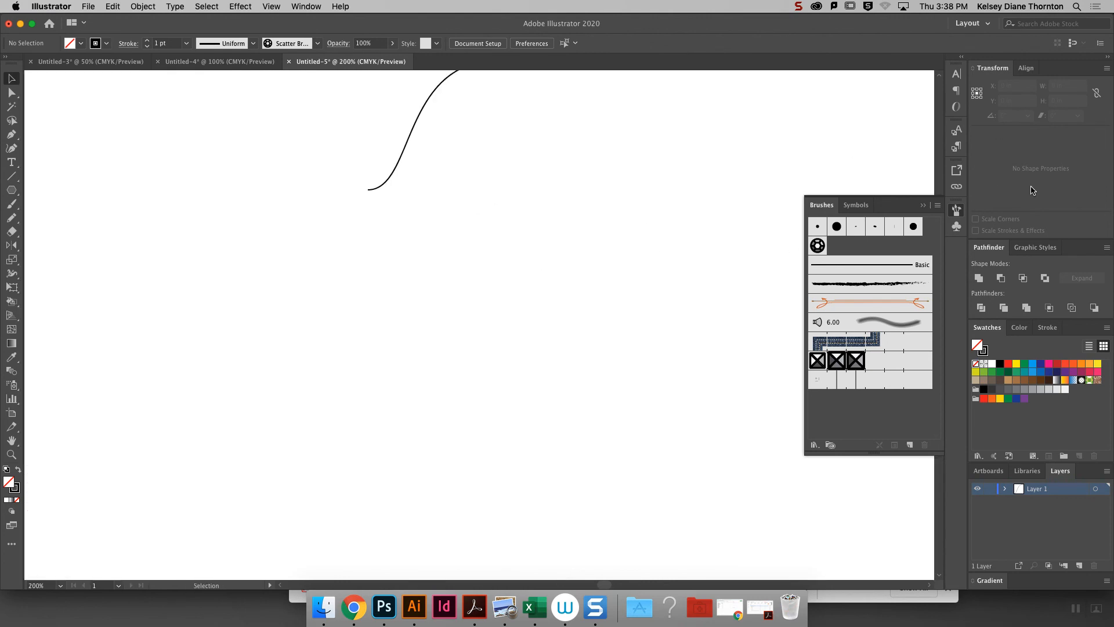
{"action": "left_click", "coordinate": [923, 205]}
{"action": "scroll", "coordinate": [940, 322], "scroll_direction": "up", "scroll_amount": 2}
{"action": "scroll", "coordinate": [940, 321], "scroll_direction": "up", "scroll_amount": 5}
{"action": "left_click", "coordinate": [12, 92]}
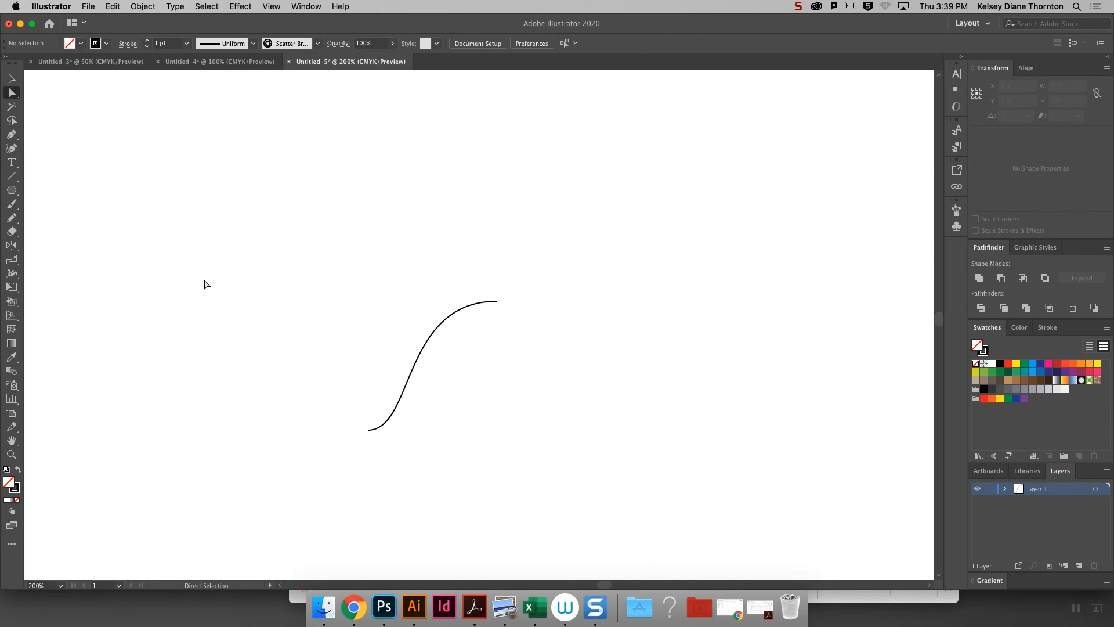
{"action": "left_click", "coordinate": [370, 430]}
{"action": "left_click_drag", "start_coordinate": [398, 430], "coordinate": [444, 430]}
{"action": "left_click", "coordinate": [570, 396]}
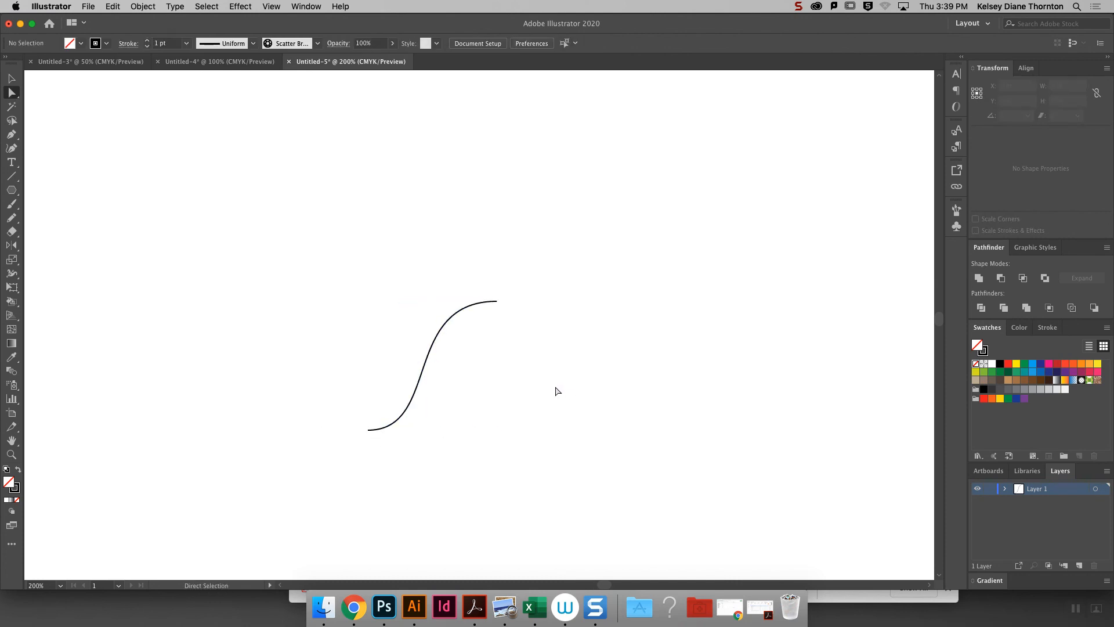
- Duplicate the S curve horizontally about 0.43 in to the right of the original
{"action": "left_click", "coordinate": [428, 364]}
{"action": "key", "text": "v"}
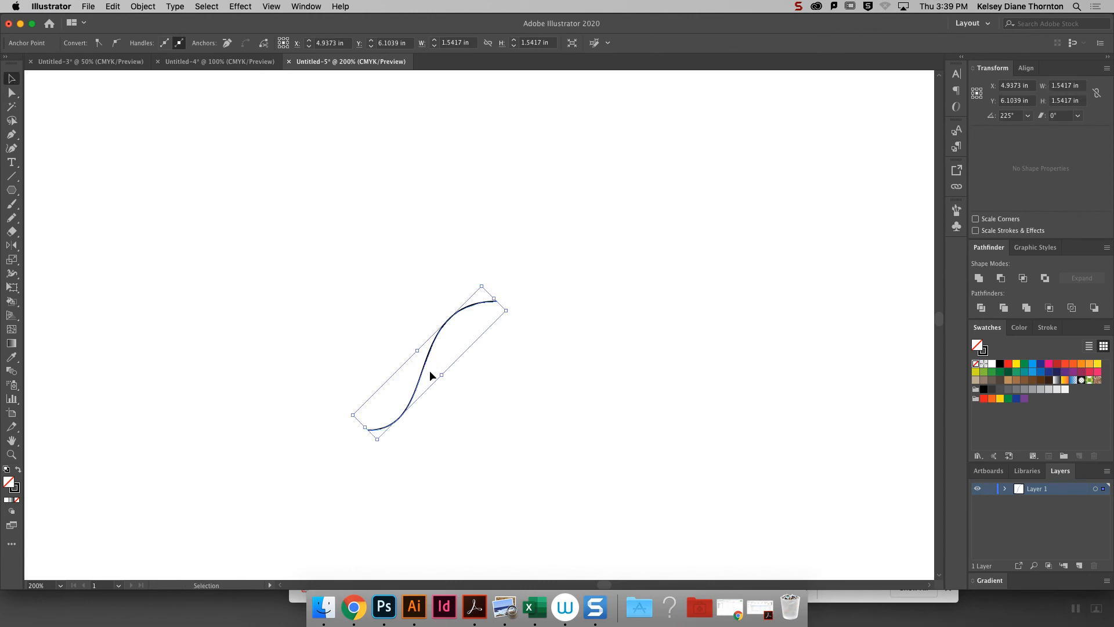
{"action": "left_click_drag", "start_coordinate": [425, 369], "coordinate": [462, 374]}
{"action": "left_click", "coordinate": [11, 92]}
{"action": "left_click_drag", "start_coordinate": [497, 283], "coordinate": [585, 319]}
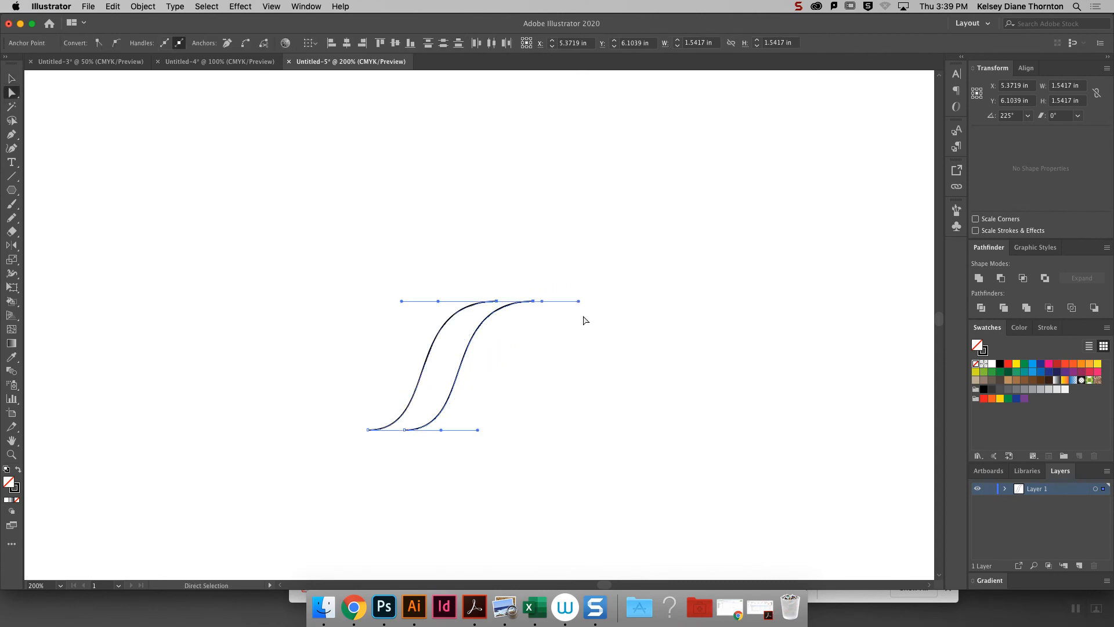
{"action": "left_click", "coordinate": [521, 285]}
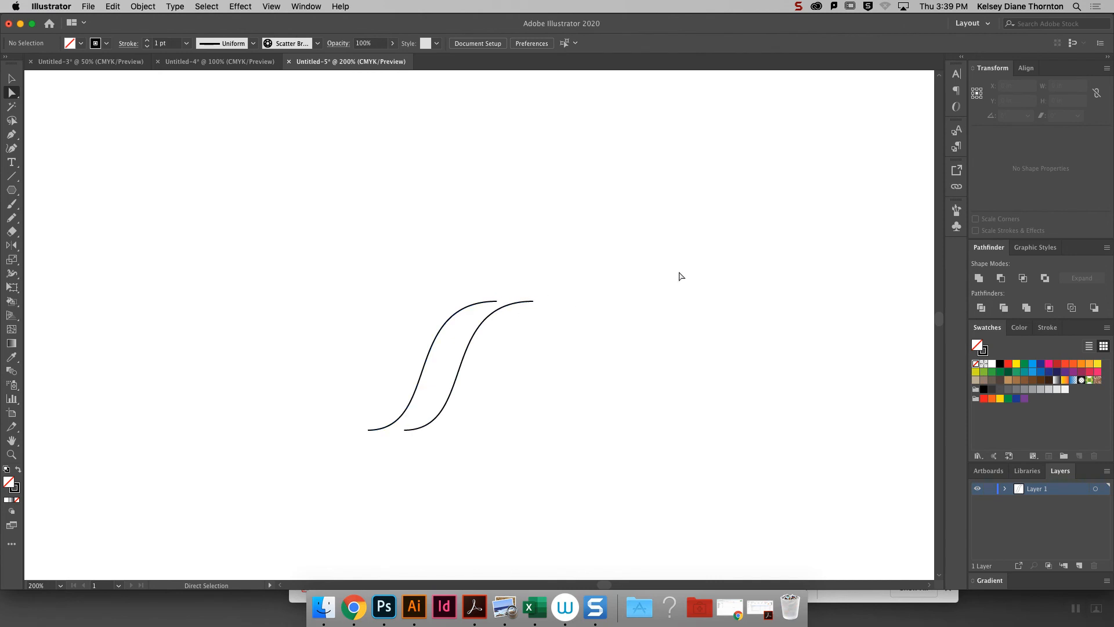
- Join the two S curves' top end points and their bottom end points to form one closed cord shape
{"action": "left_click_drag", "start_coordinate": [477, 288], "coordinate": [559, 315]}
{"action": "right_click", "coordinate": [655, 230]}
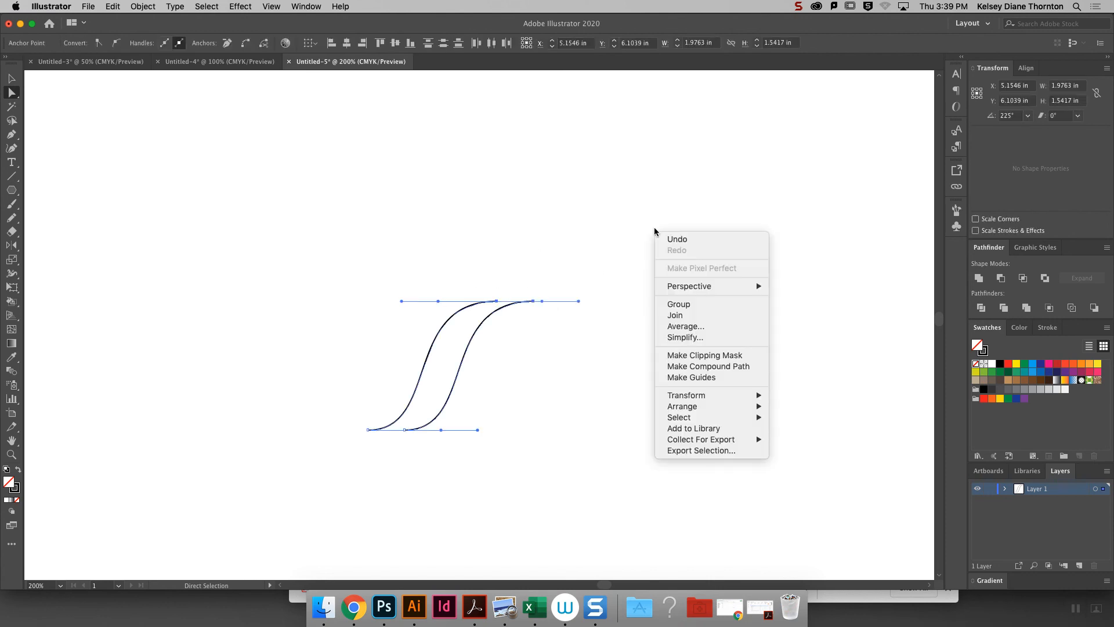
{"action": "left_click", "coordinate": [706, 318]}
{"action": "left_click", "coordinate": [555, 325]}
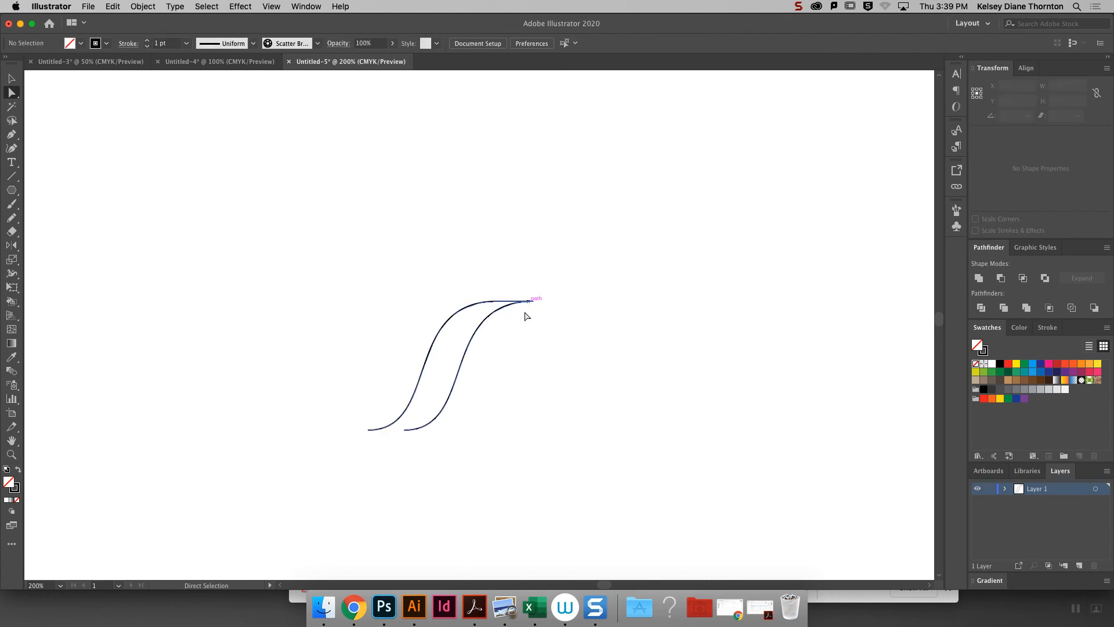
{"action": "left_click_drag", "start_coordinate": [435, 463], "coordinate": [348, 425]}
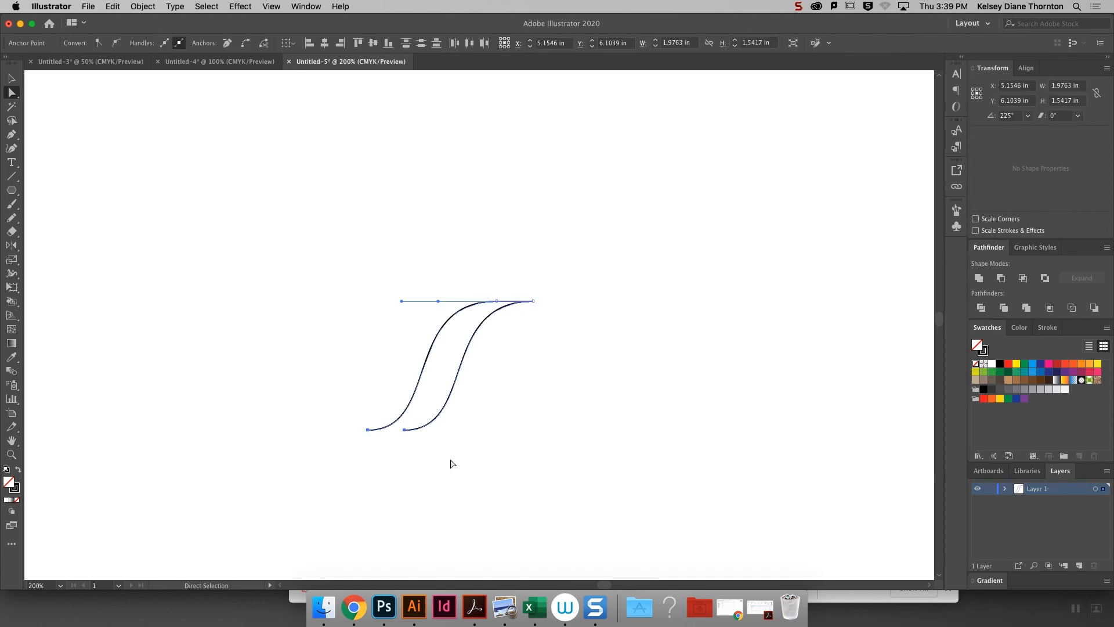
{"action": "right_click", "coordinate": [517, 402]}
{"action": "left_click", "coordinate": [604, 444]}
{"action": "left_click", "coordinate": [423, 442]}
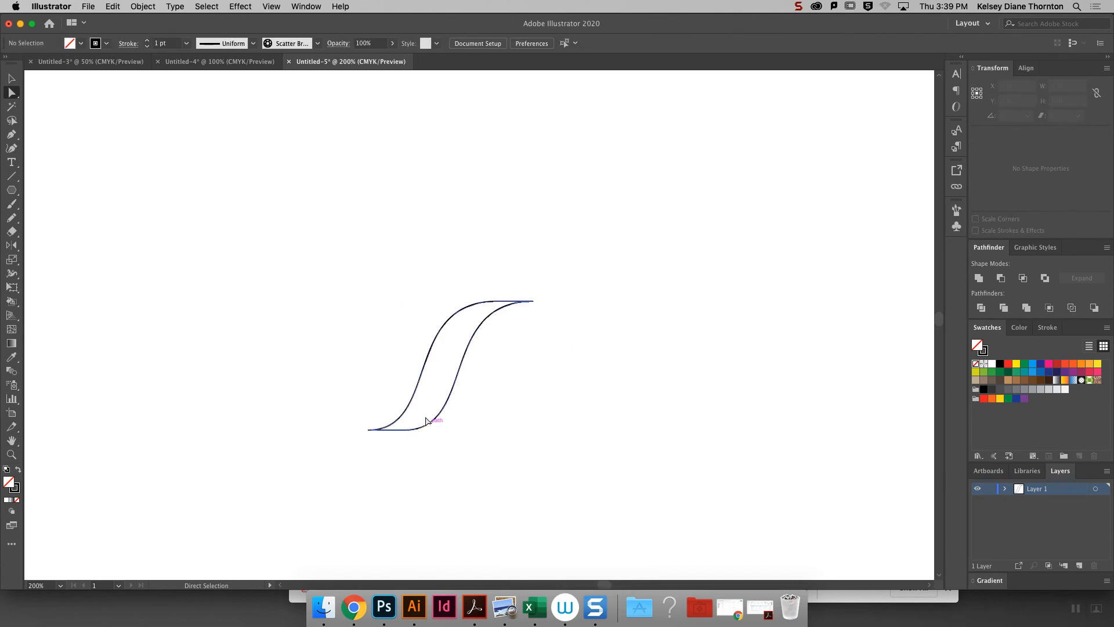
- Duplicate the closed cord shape horizontally about 0.435 in to the right so the copy sits directly beside the original
{"action": "left_click", "coordinate": [5, 84]}
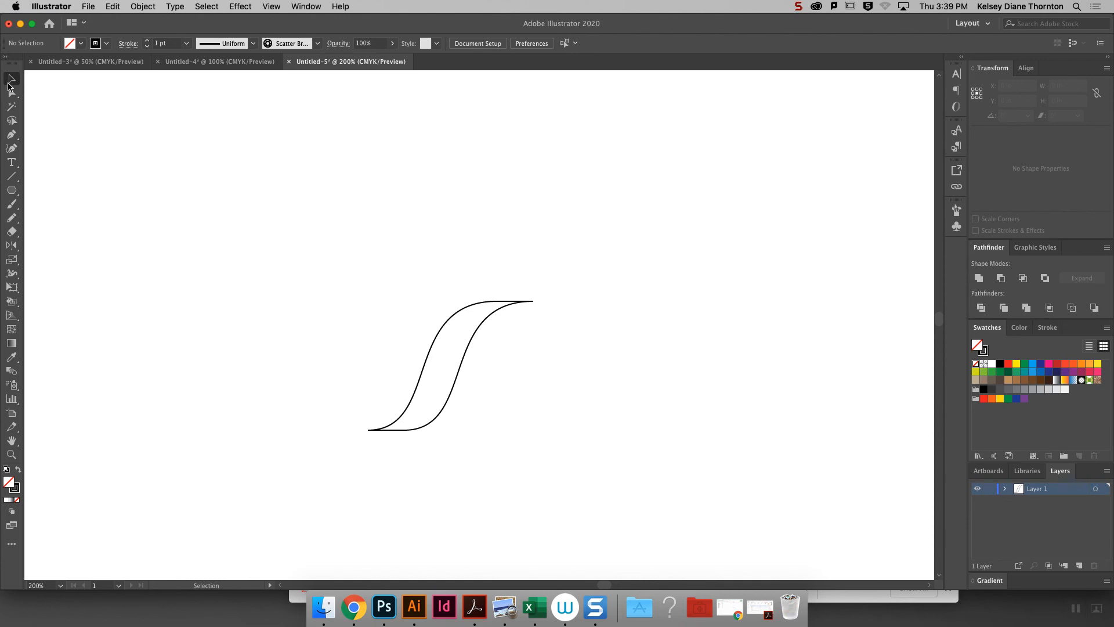
{"action": "left_click_drag", "start_coordinate": [422, 369], "coordinate": [459, 369]}
{"action": "key", "text": "Right"}
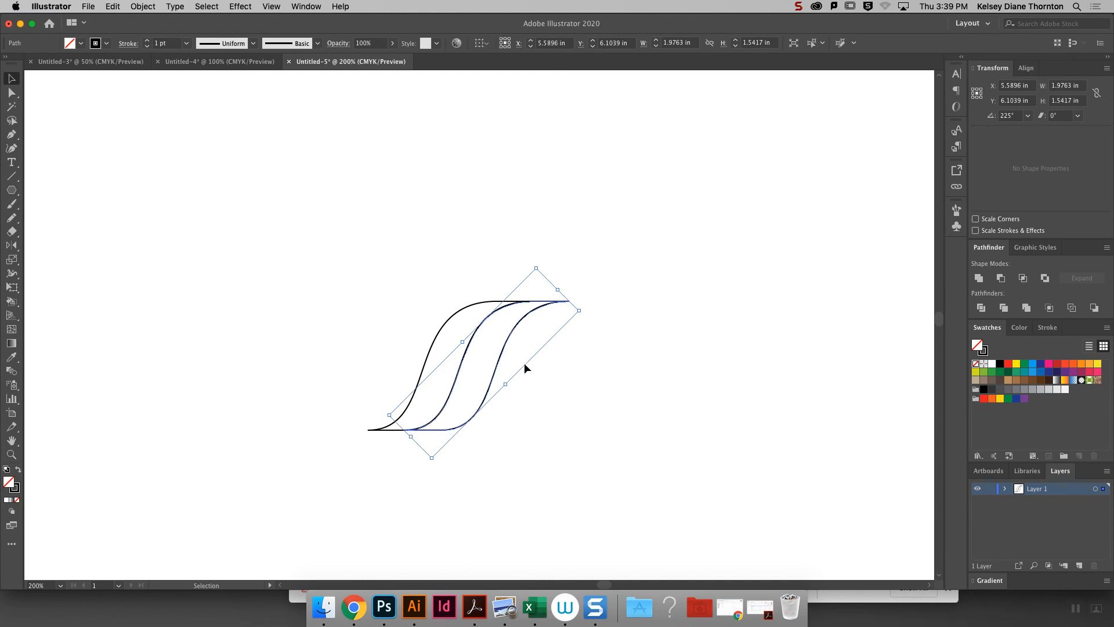
{"action": "key", "text": "Left"}
- Fill both cord shapes with the green swatch
{"action": "left_click_drag", "start_coordinate": [392, 272], "coordinate": [561, 399]}
{"action": "left_click", "coordinate": [1057, 372]}
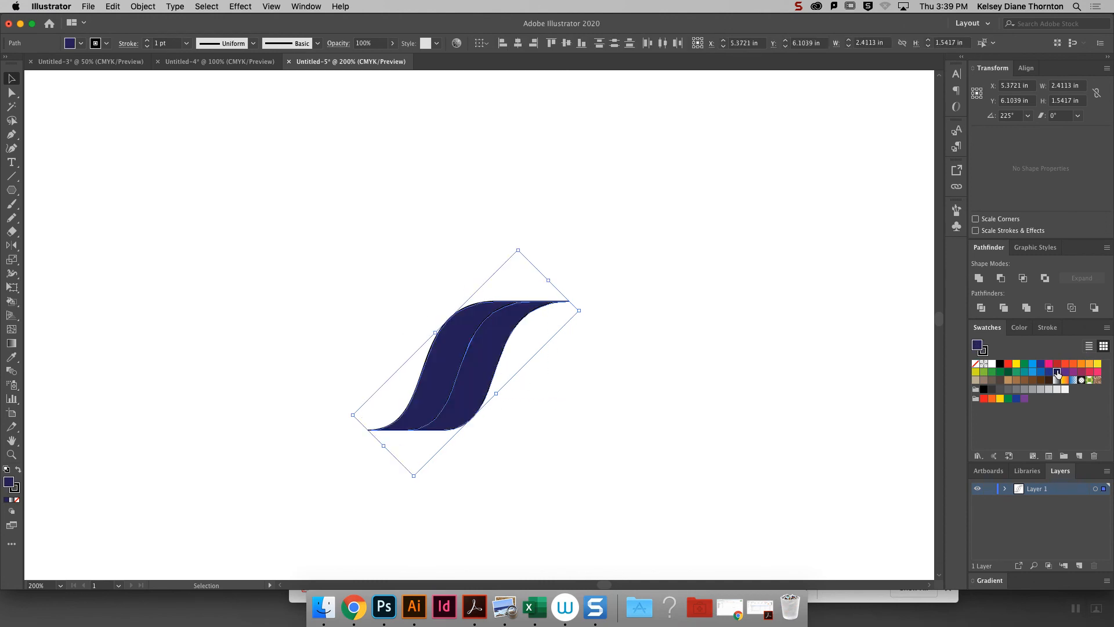
{"action": "left_click", "coordinate": [1015, 372]}
{"action": "left_click", "coordinate": [697, 257]}
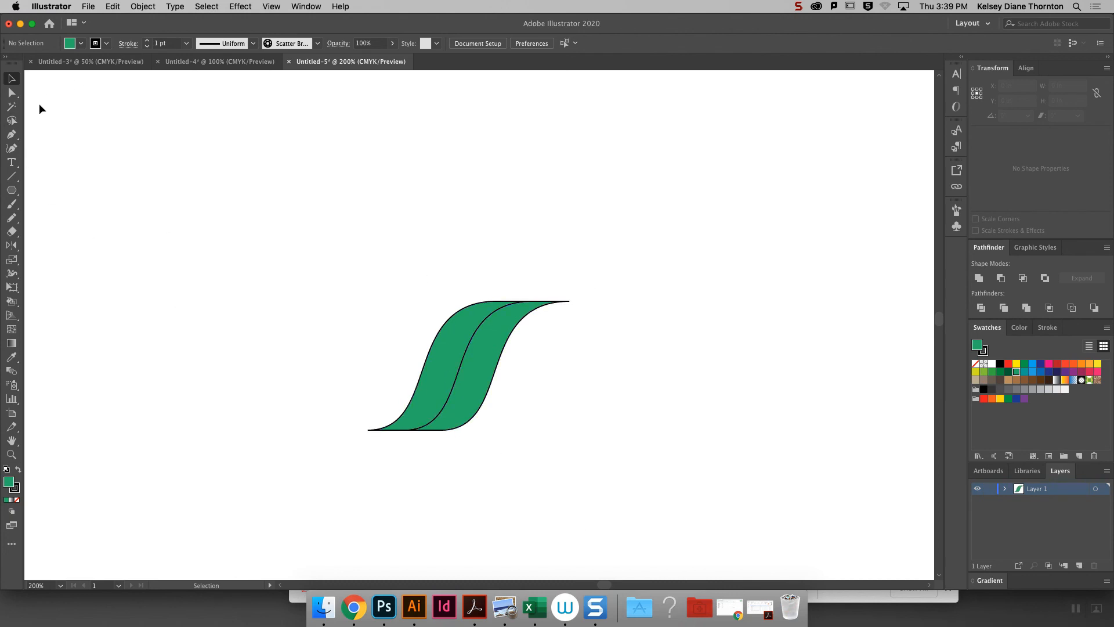
- Shift the top anchor points of both cord shapes about 0.43 in to the left to make the S curves steeper
{"action": "left_click_drag", "start_coordinate": [11, 198], "coordinate": [136, 196]}
{"action": "left_click", "coordinate": [12, 93]}
{"action": "left_click_drag", "start_coordinate": [441, 266], "coordinate": [605, 349]}
{"action": "left_click_drag", "start_coordinate": [567, 302], "coordinate": [542, 303]}
{"action": "left_click_drag", "start_coordinate": [542, 303], "coordinate": [533, 302]}
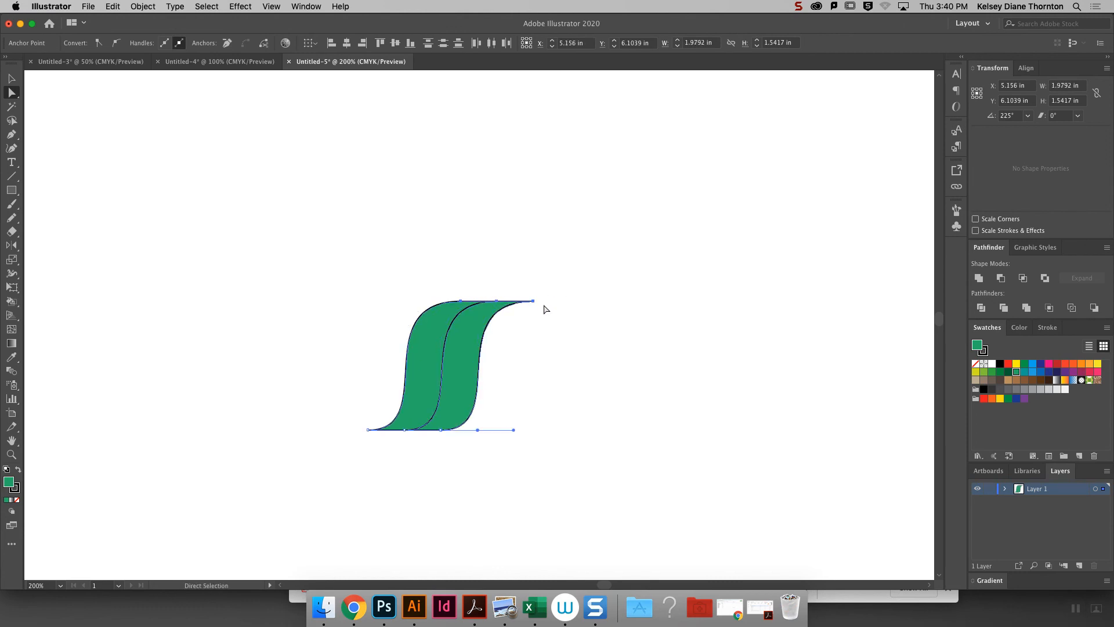
{"action": "left_click", "coordinate": [594, 346]}
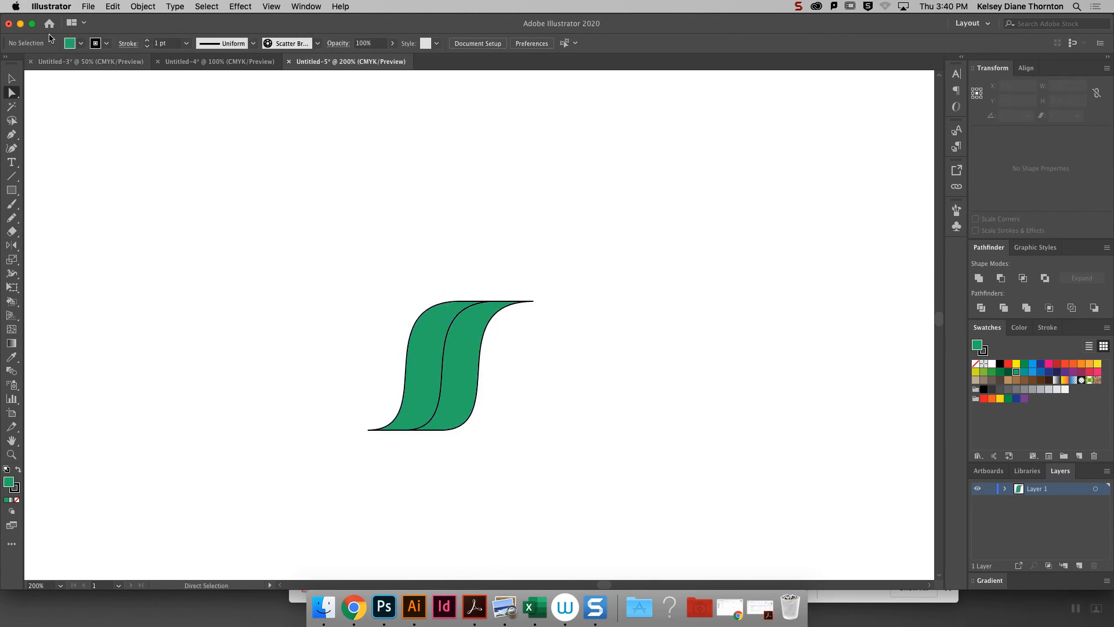
- Draw an unfilled rectangle about 0.43 by 1.81 in over the first cord shape, extending slightly above and below it
{"action": "left_click", "coordinate": [11, 189]}
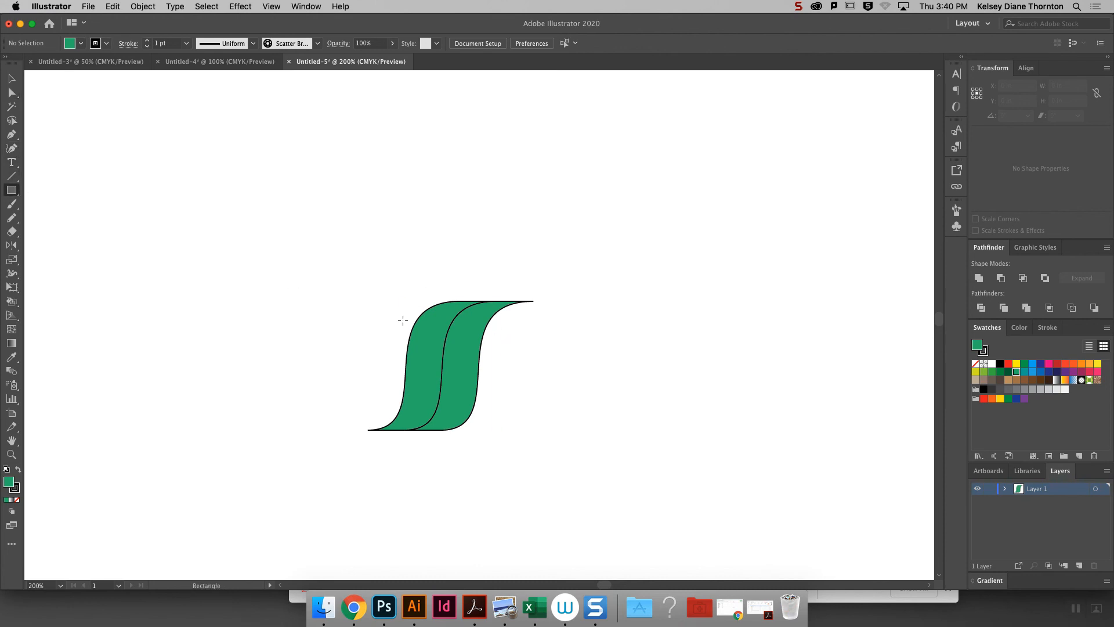
{"action": "left_click_drag", "start_coordinate": [407, 429], "coordinate": [443, 278]}
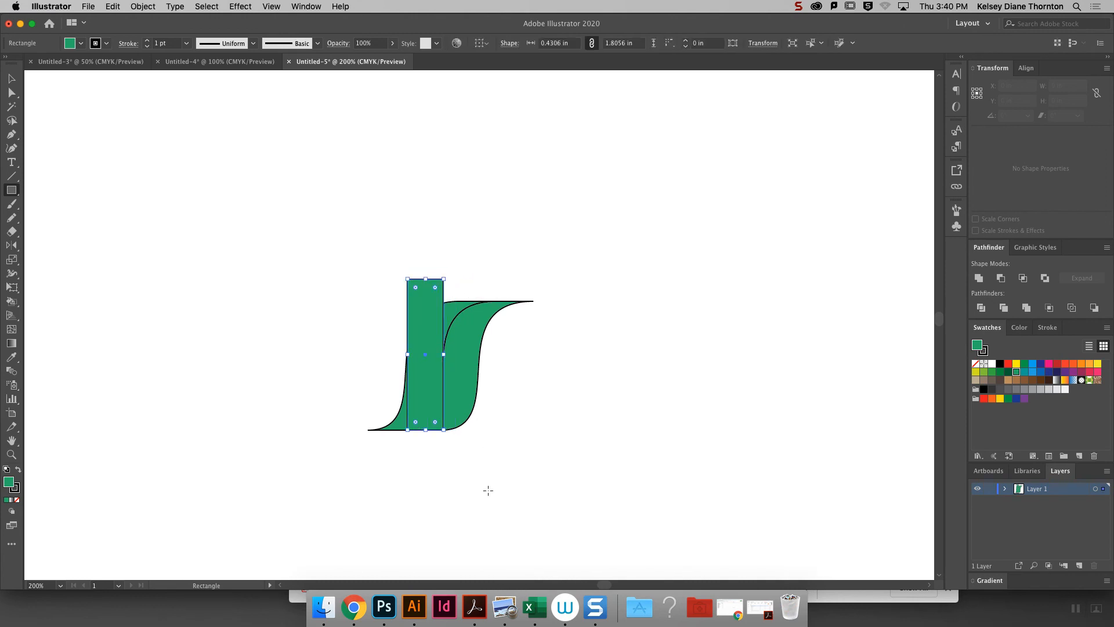
{"action": "key", "text": "Down"}
{"action": "key", "text": "Down"}
{"action": "key", "text": "Down"}
{"action": "key", "text": "Down"}
{"action": "key", "text": "Down"}
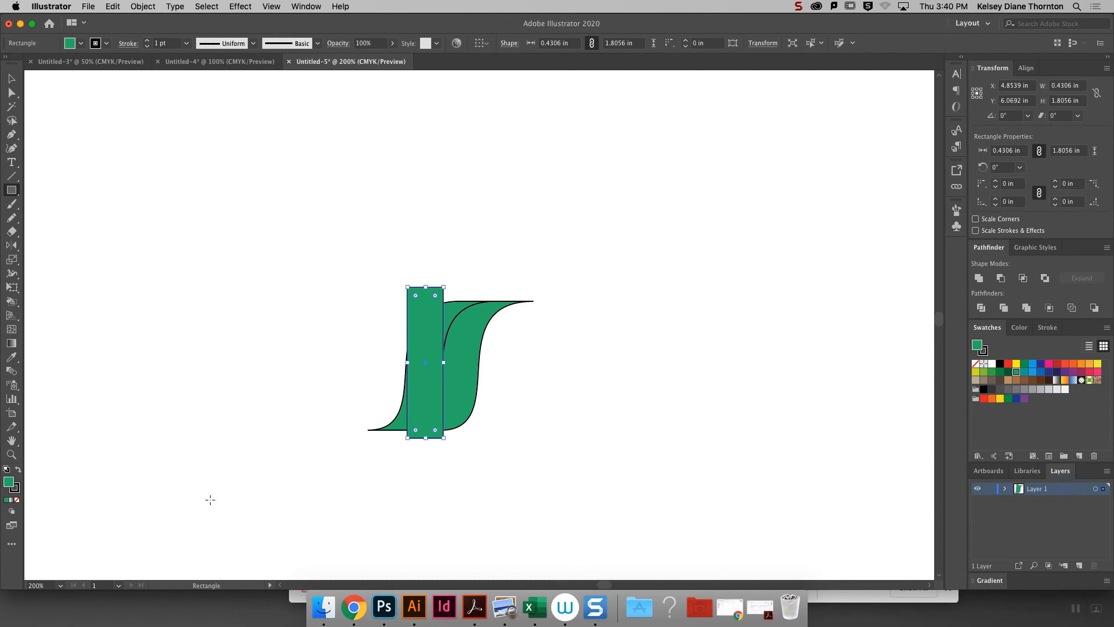
{"action": "left_click", "coordinate": [17, 500]}
{"action": "left_click", "coordinate": [12, 79]}
{"action": "left_click", "coordinate": [470, 231]}
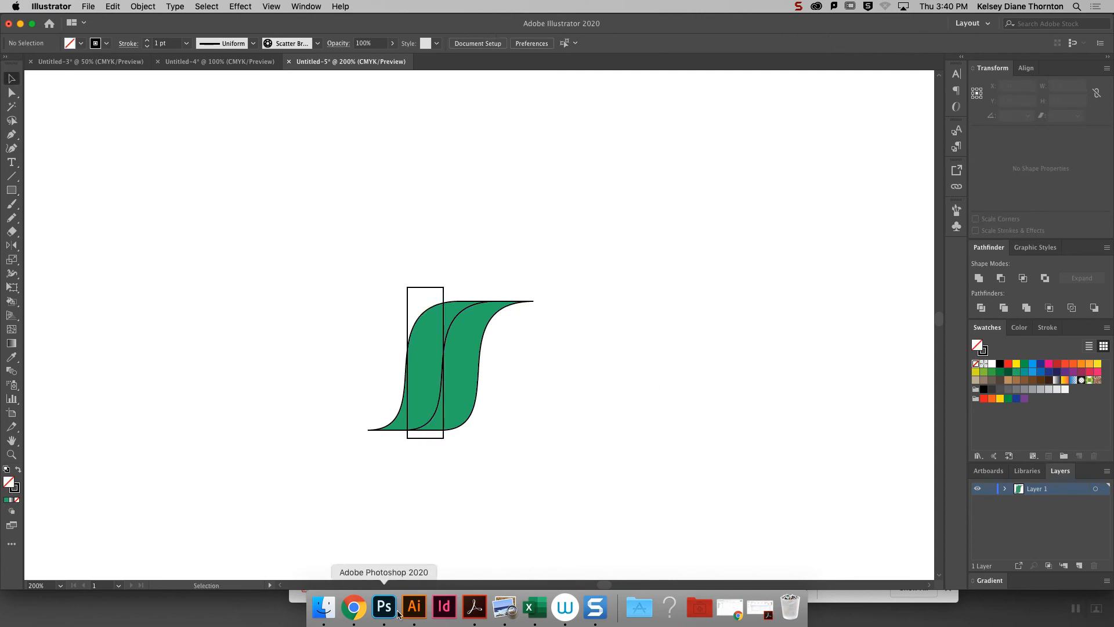
- Switch to Chrome, check page 2 of the cording brush PDF for the rectangle's placement, and return to Illustrator
{"action": "left_click", "coordinate": [358, 611]}
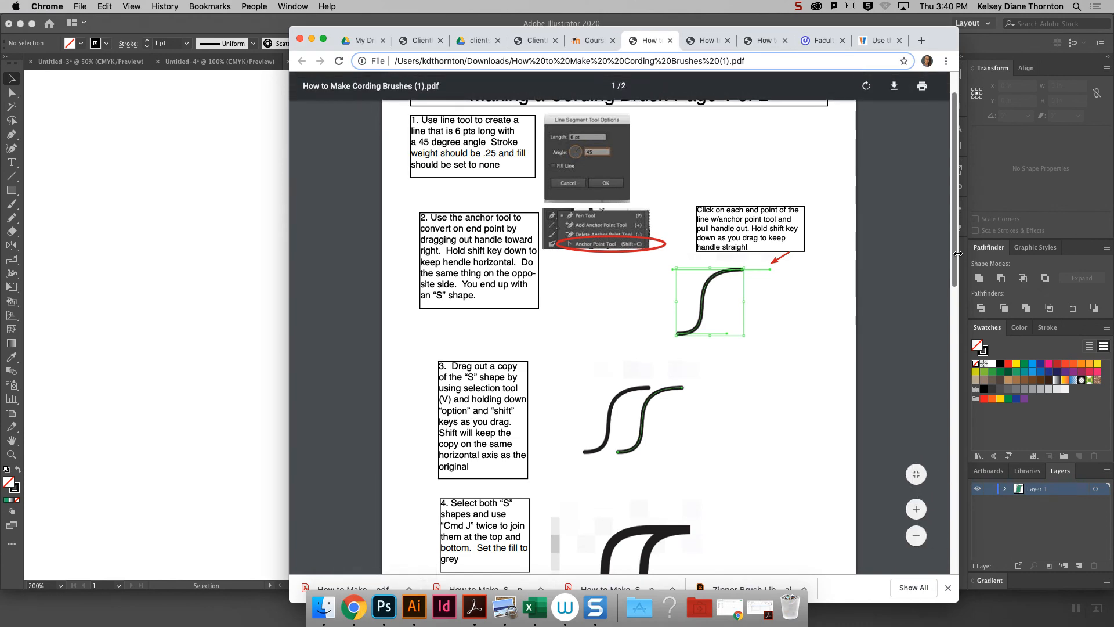
{"action": "scroll", "coordinate": [941, 337], "scroll_direction": "down", "scroll_amount": 3}
{"action": "scroll", "coordinate": [942, 336], "scroll_direction": "down", "scroll_amount": 7}
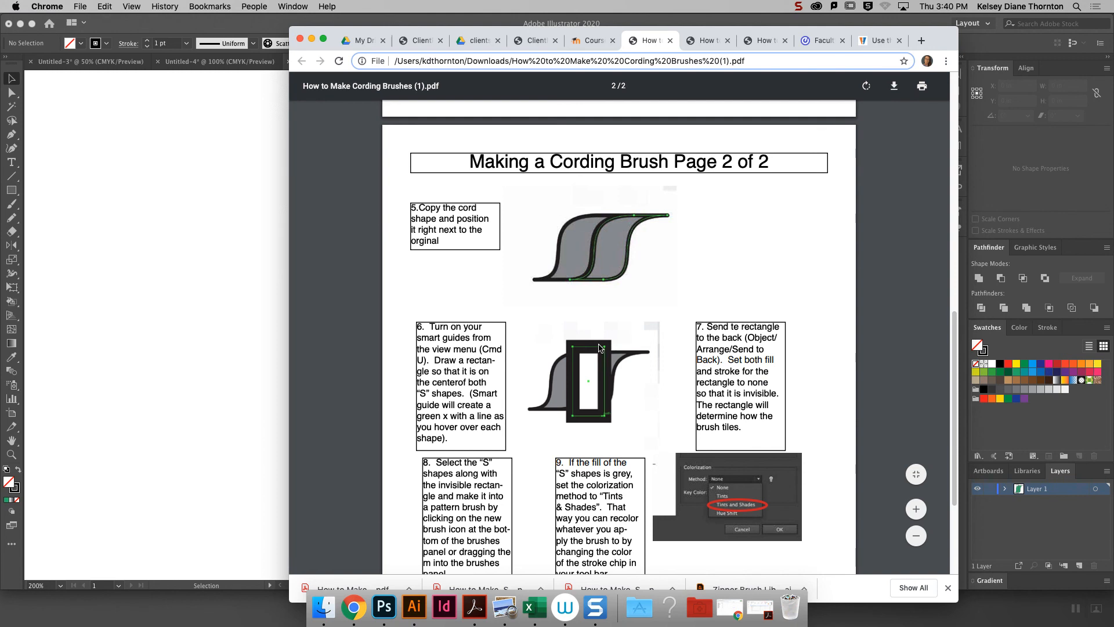
{"action": "left_click", "coordinate": [213, 230]}
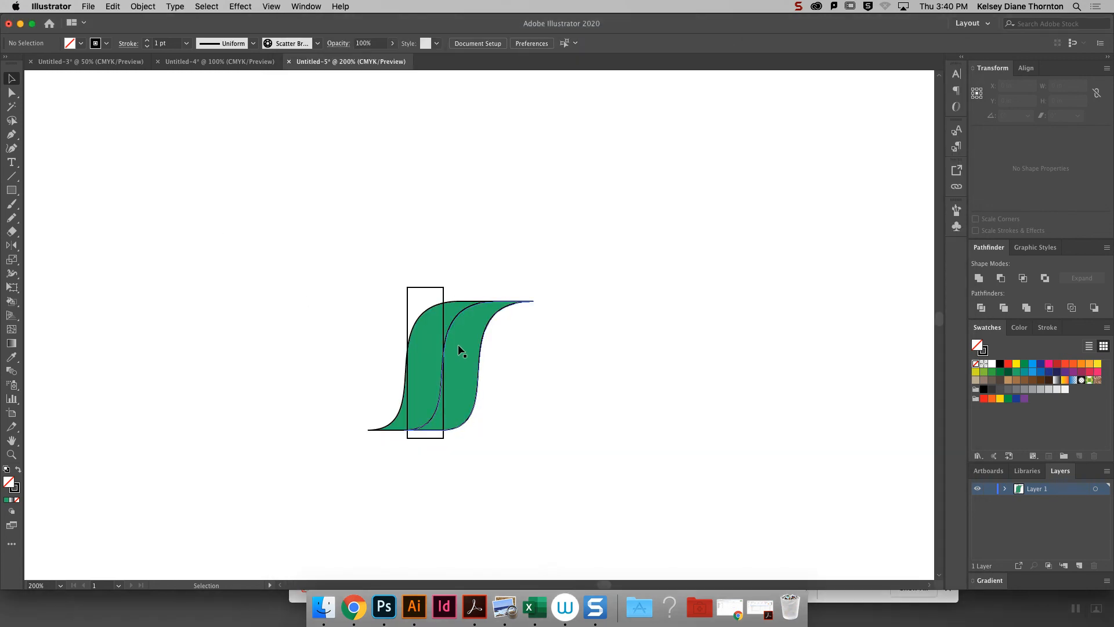
- Move the tiling rectangle right to about X 5.11 in so it straddles the seam between the two cord shapes
{"action": "left_click", "coordinate": [427, 309]}
{"action": "left_click", "coordinate": [632, 339]}
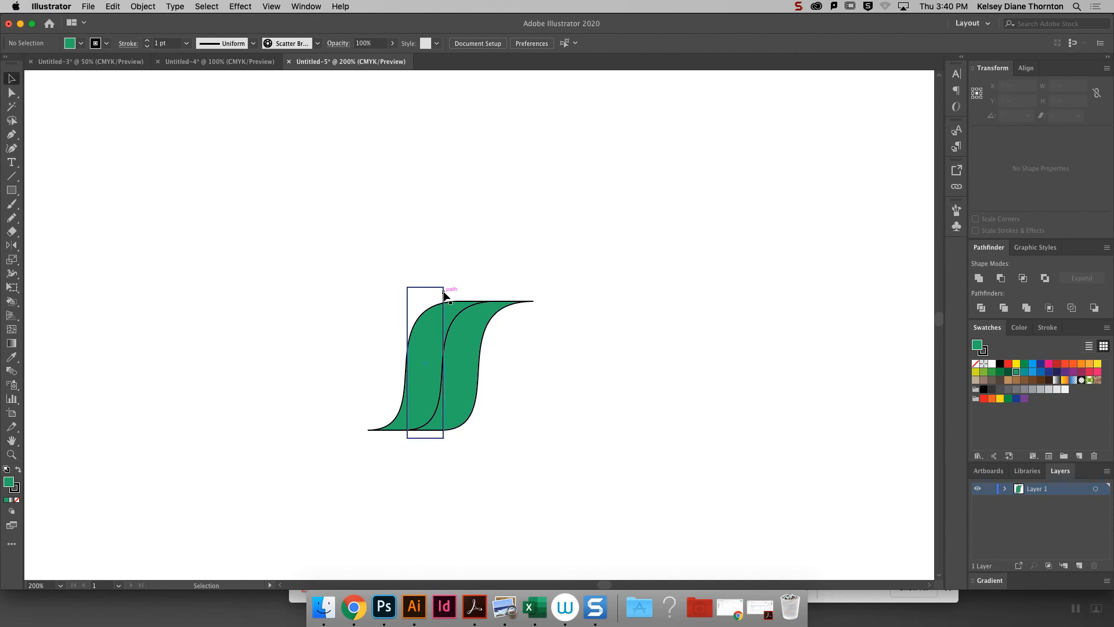
{"action": "left_click_drag", "start_coordinate": [445, 295], "coordinate": [459, 296]}
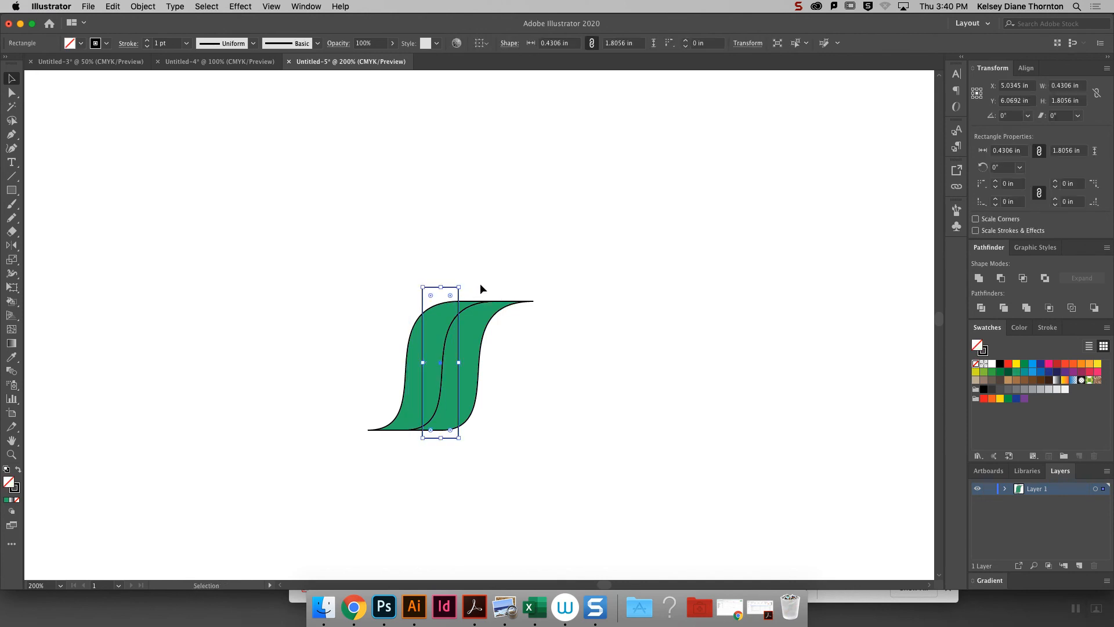
{"action": "left_click_drag", "start_coordinate": [458, 296], "coordinate": [465, 298]}
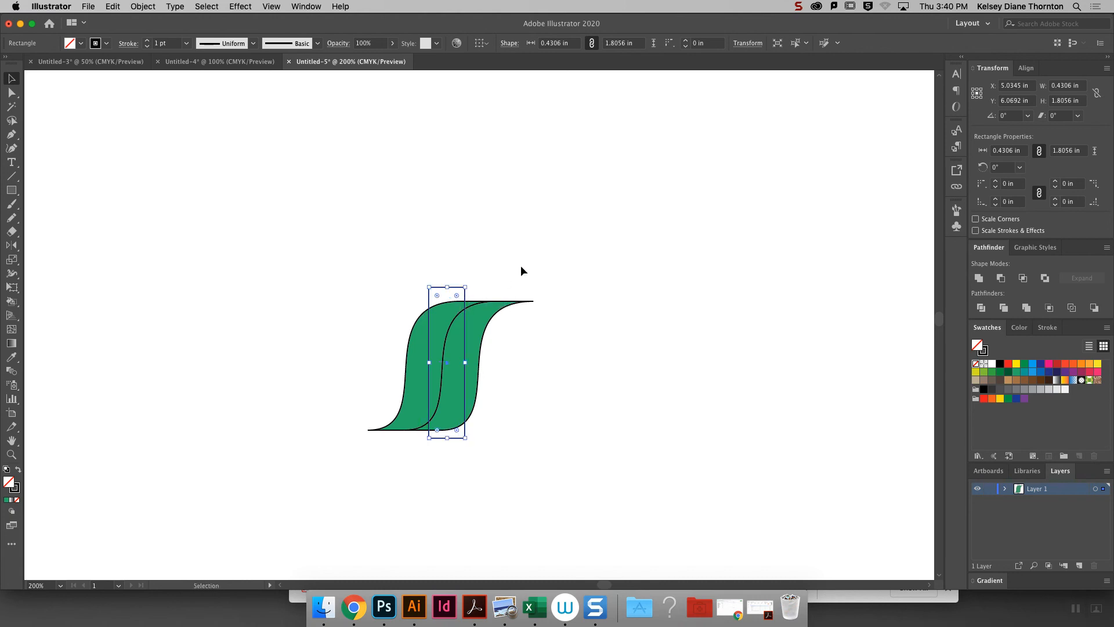
{"action": "left_click", "coordinate": [502, 325]}
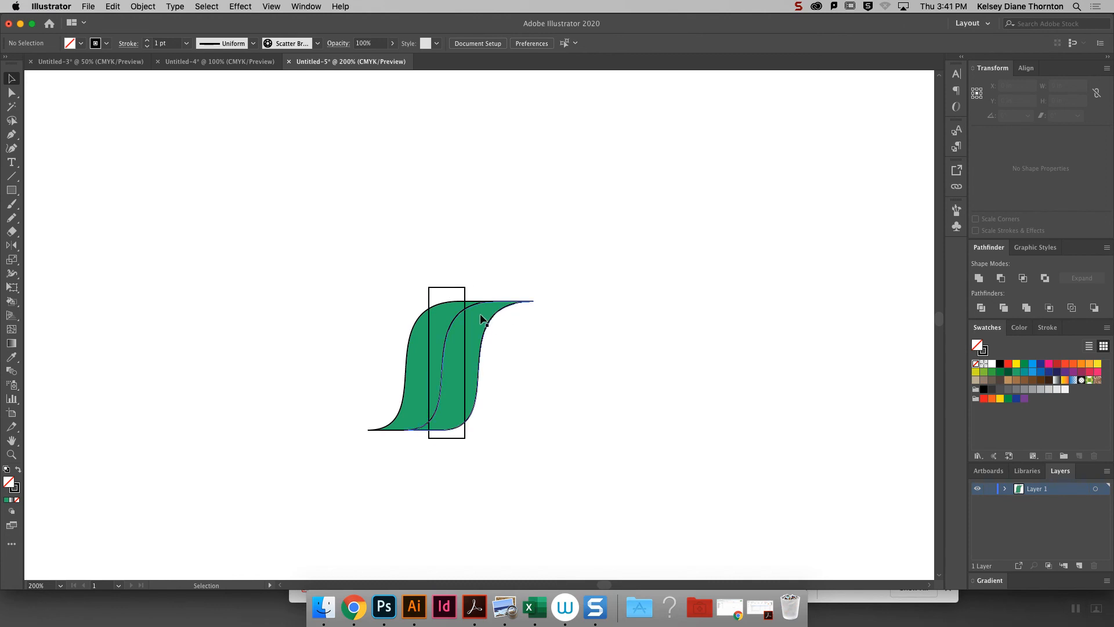
- Add a copy of the green cord shape on each side of the existing pair, making a row of four
{"action": "left_click", "coordinate": [417, 348]}
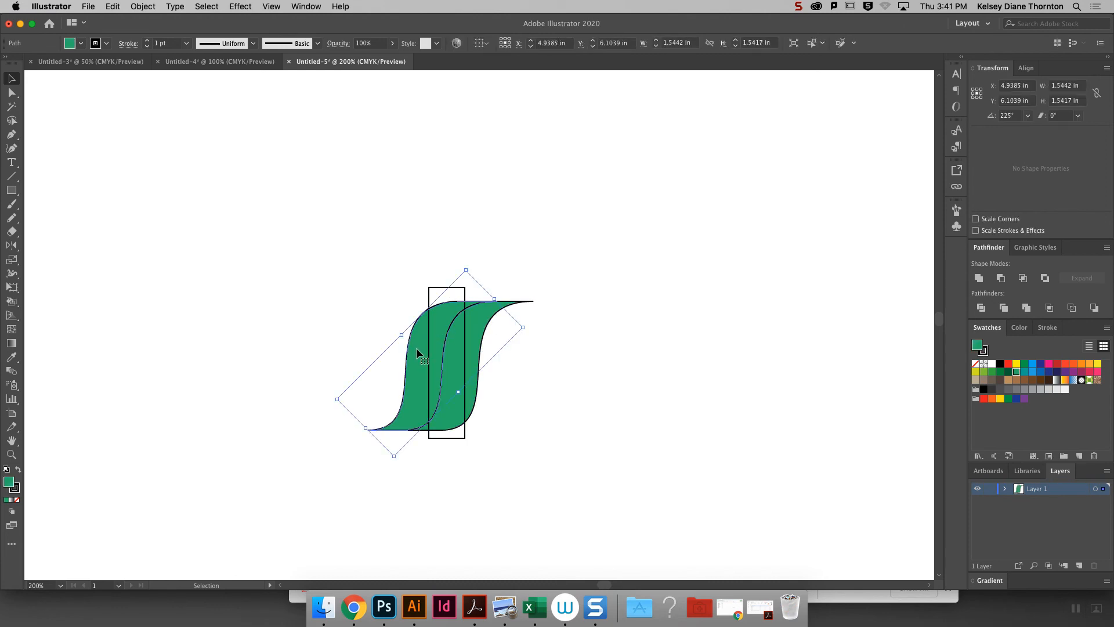
{"action": "left_click_drag", "start_coordinate": [417, 352], "coordinate": [493, 360]}
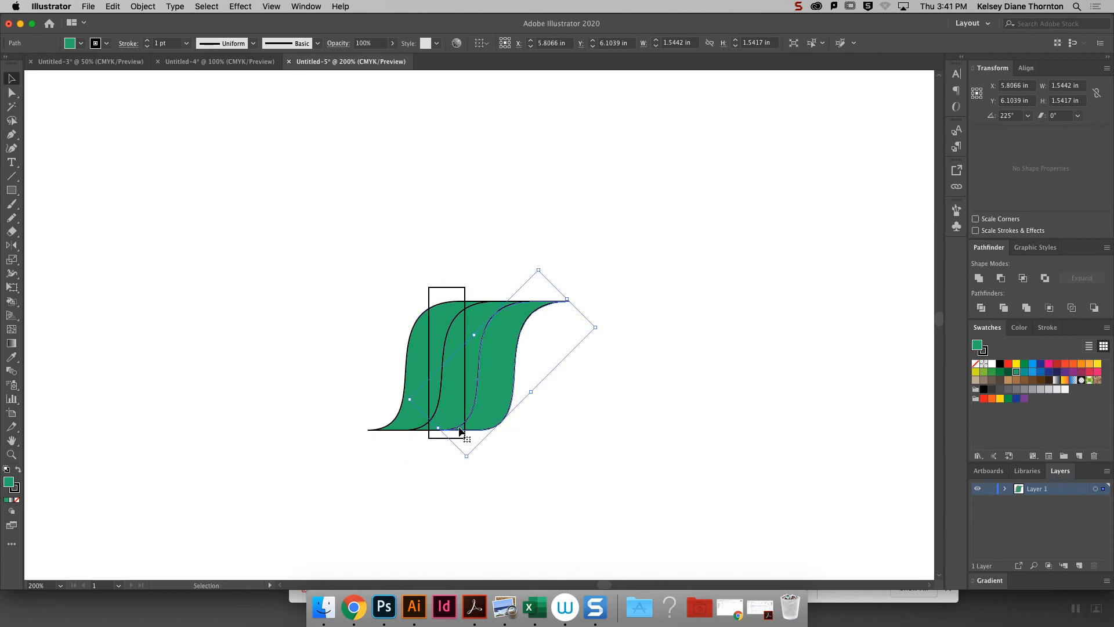
{"action": "left_click_drag", "start_coordinate": [499, 370], "coordinate": [395, 365]}
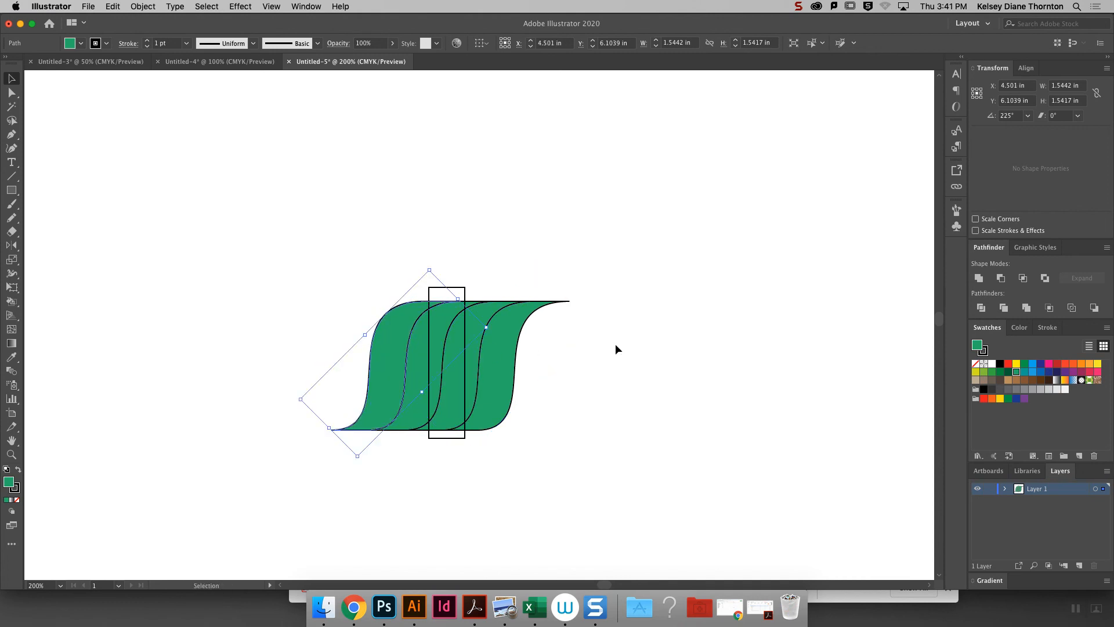
- Send the tiling rectangle to the back and set its stroke to none
{"action": "left_click", "coordinate": [479, 454]}
{"action": "left_click", "coordinate": [450, 432]}
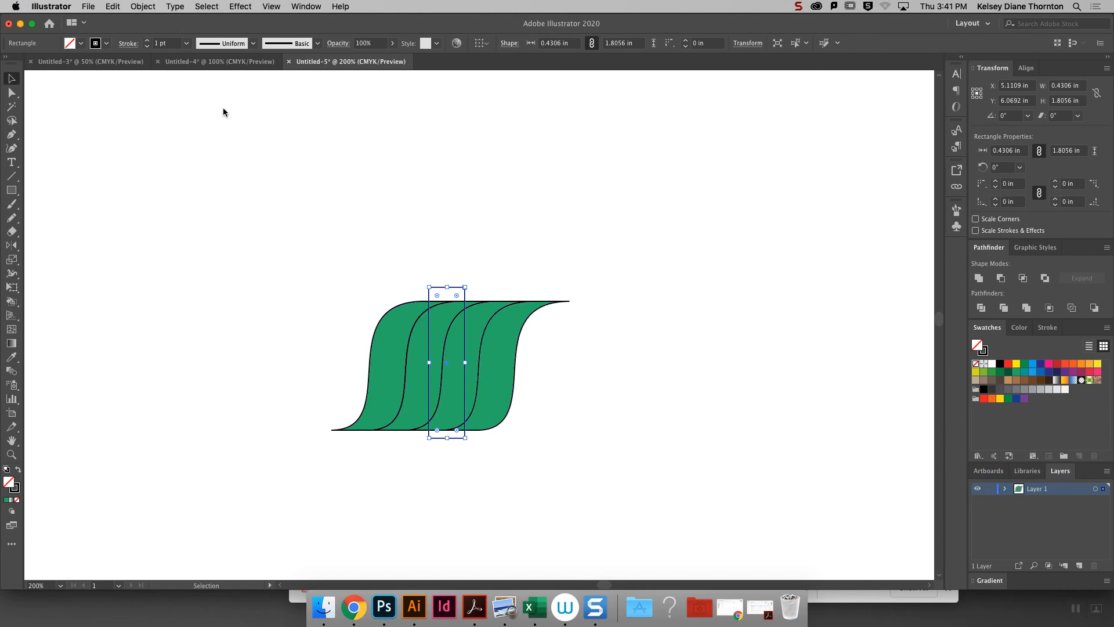
{"action": "left_click", "coordinate": [503, 266]}
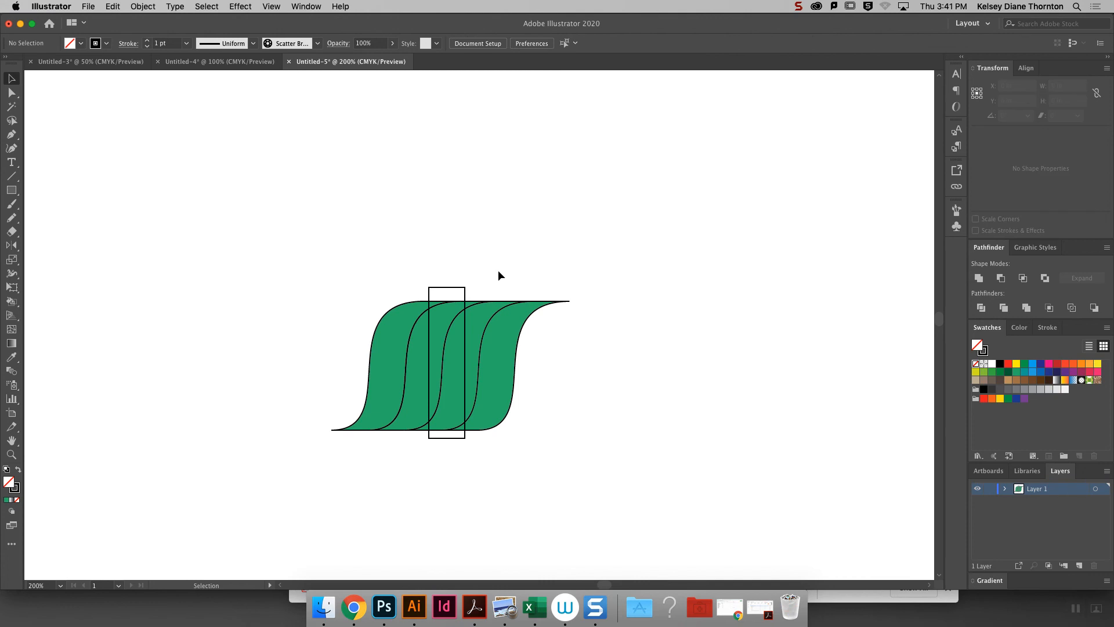
{"action": "left_click", "coordinate": [446, 286]}
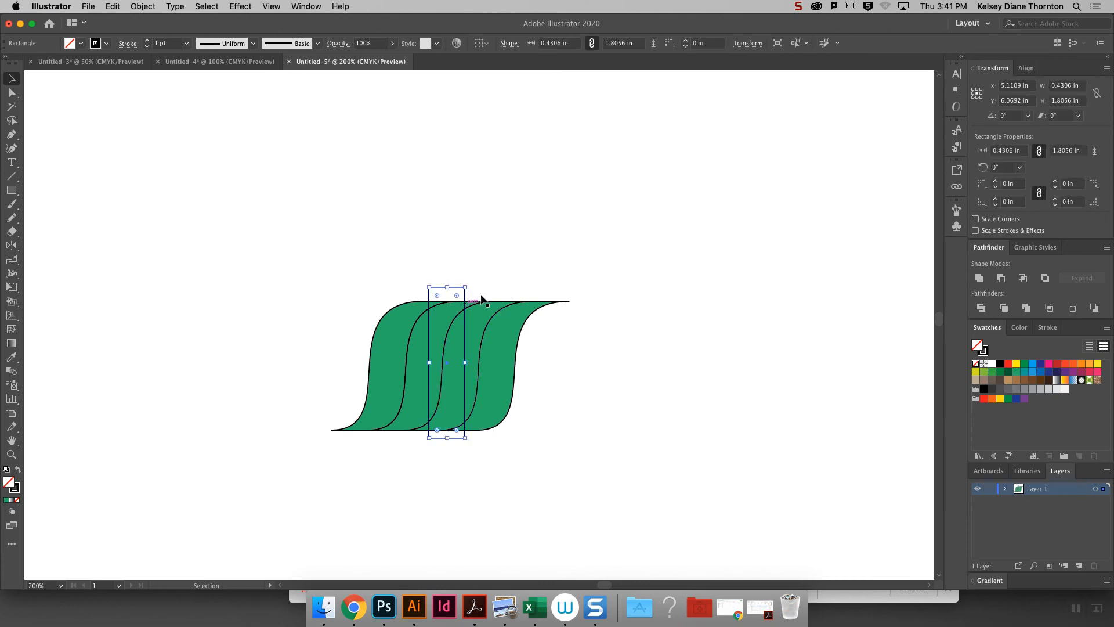
{"action": "right_click", "coordinate": [455, 290]}
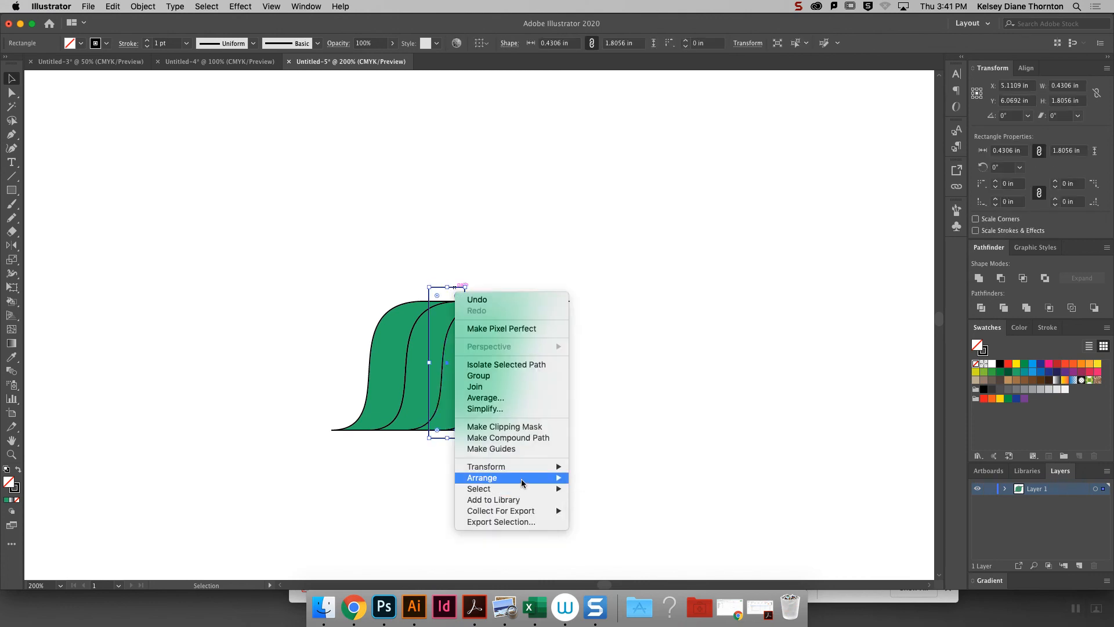
{"action": "mouse_move", "coordinate": [525, 478]}
{"action": "left_click", "coordinate": [622, 512]}
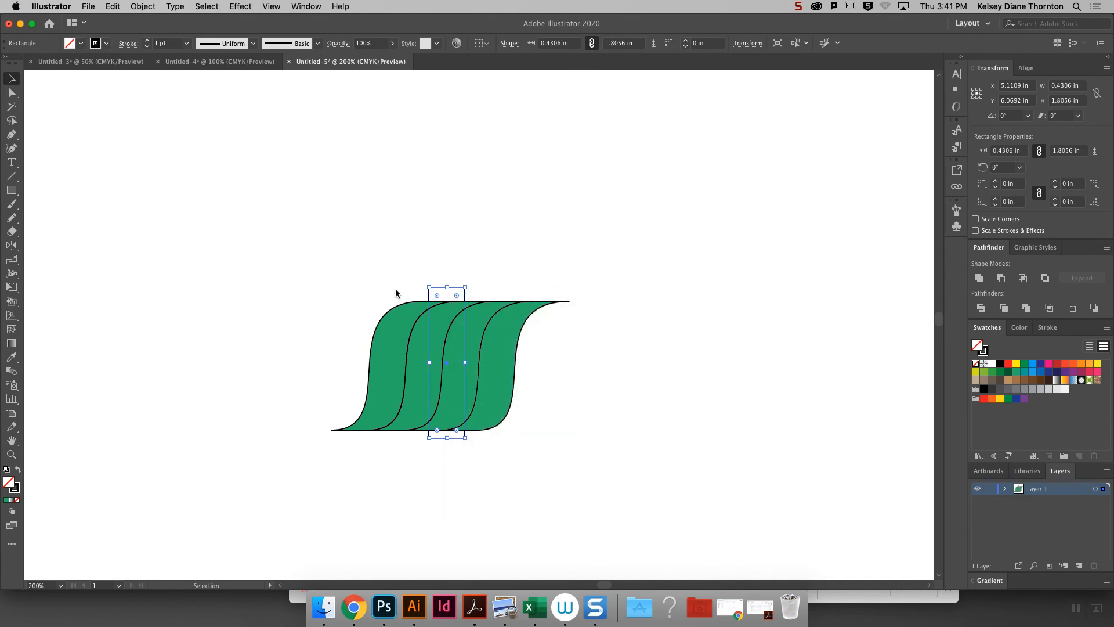
{"action": "left_click", "coordinate": [17, 490]}
{"action": "left_click", "coordinate": [17, 500]}
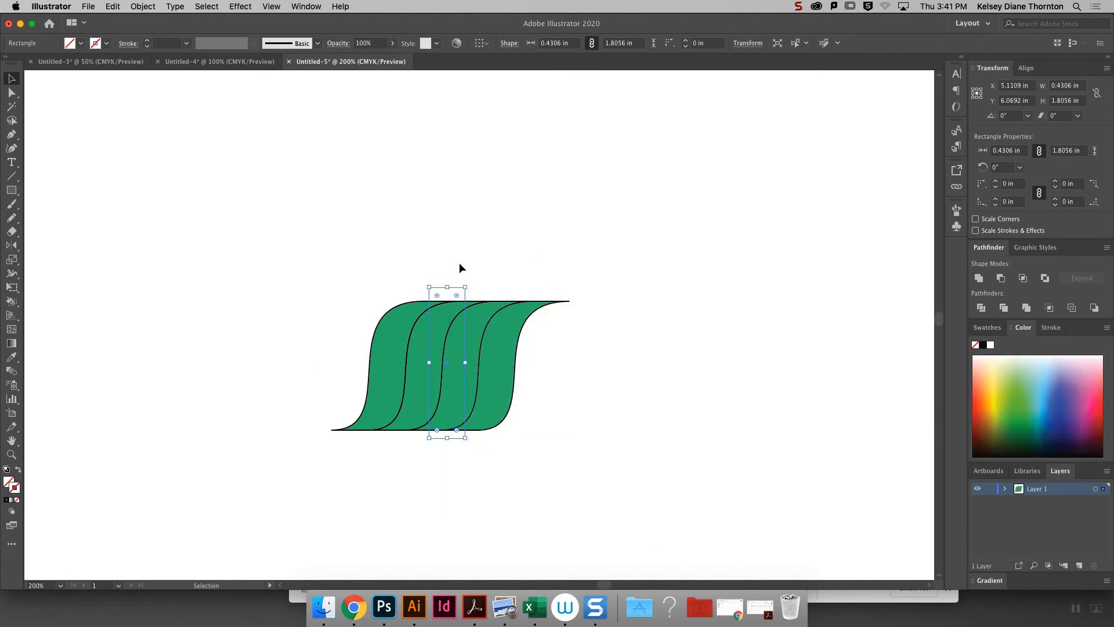
- Create a pattern brush from the four cord shapes and the invisible rectangle, accepting the default options
{"action": "left_click_drag", "start_coordinate": [576, 481], "coordinate": [241, 225]}
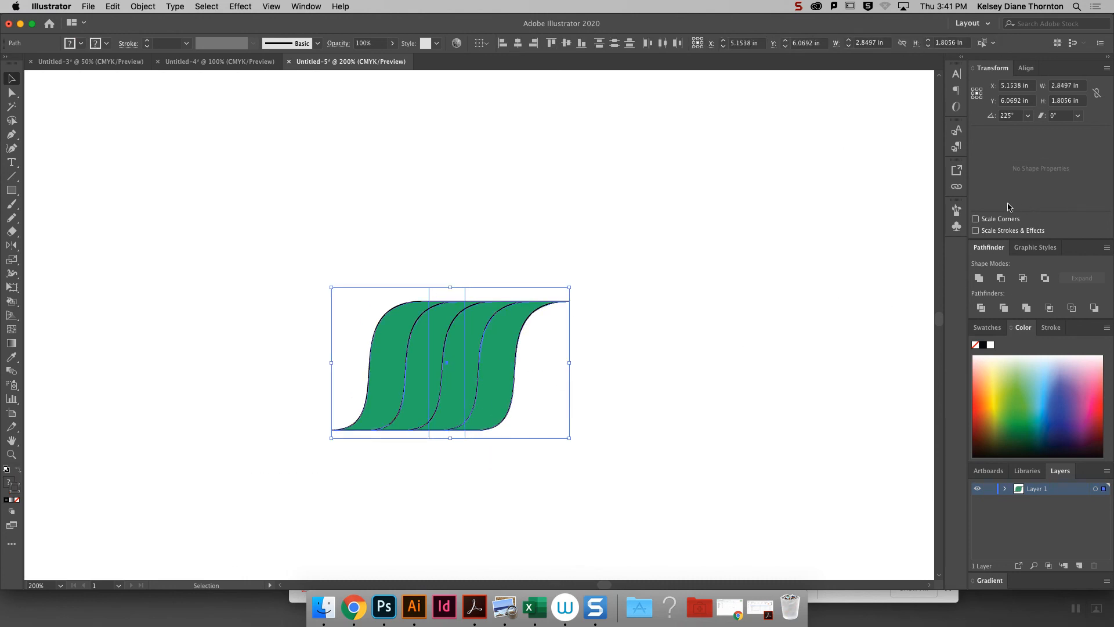
{"action": "left_click", "coordinate": [957, 209]}
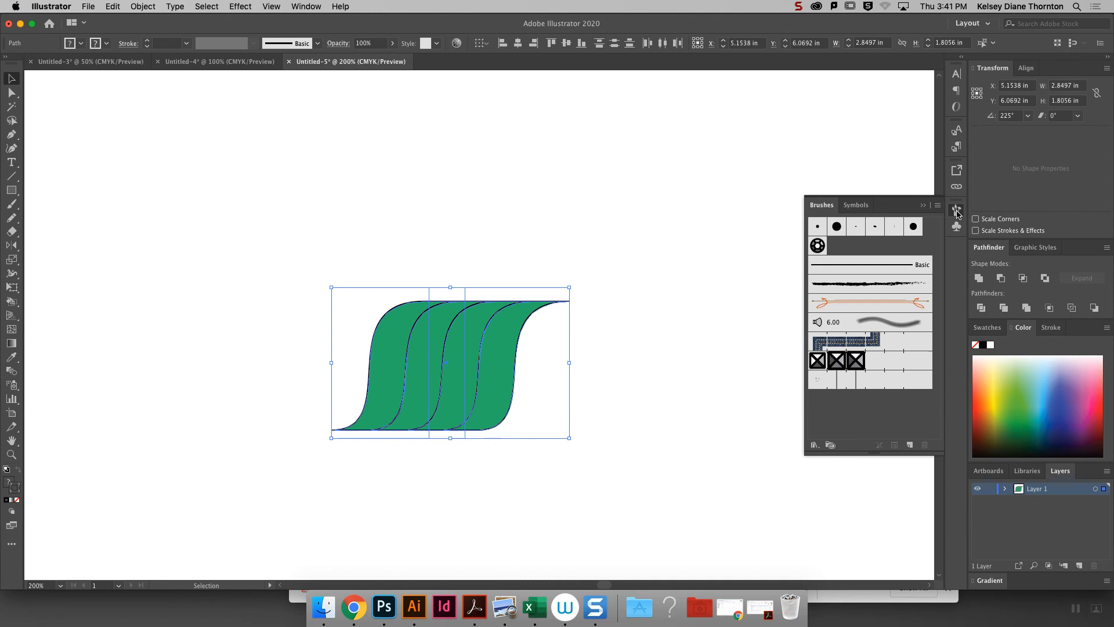
{"action": "left_click", "coordinate": [910, 445]}
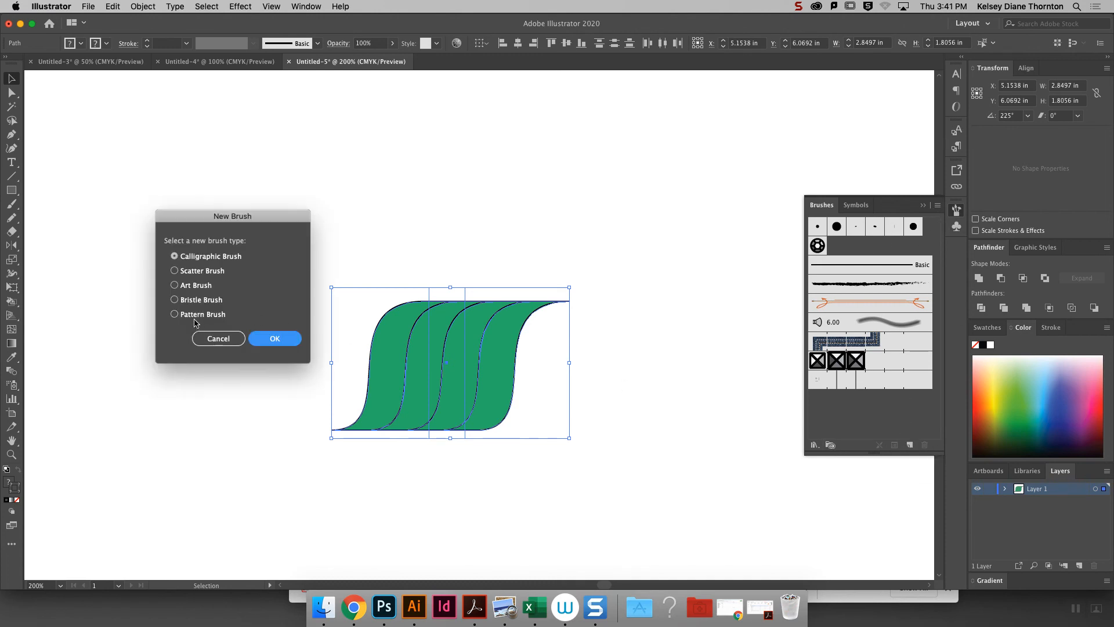
{"action": "left_click", "coordinate": [175, 314]}
{"action": "left_click", "coordinate": [277, 339]}
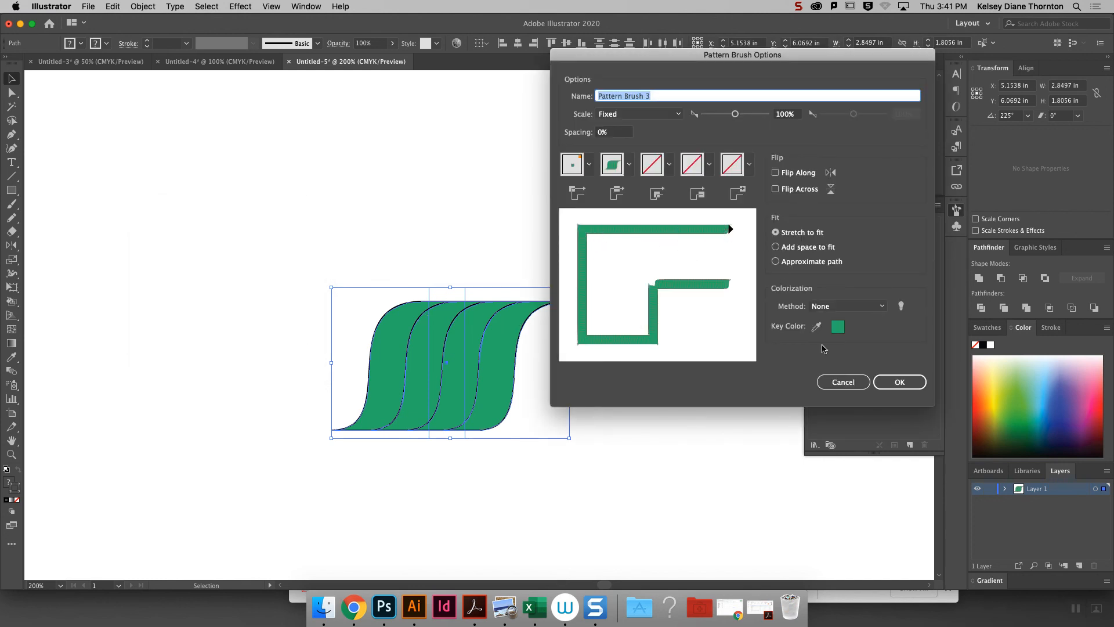
{"action": "left_click", "coordinate": [900, 381]}
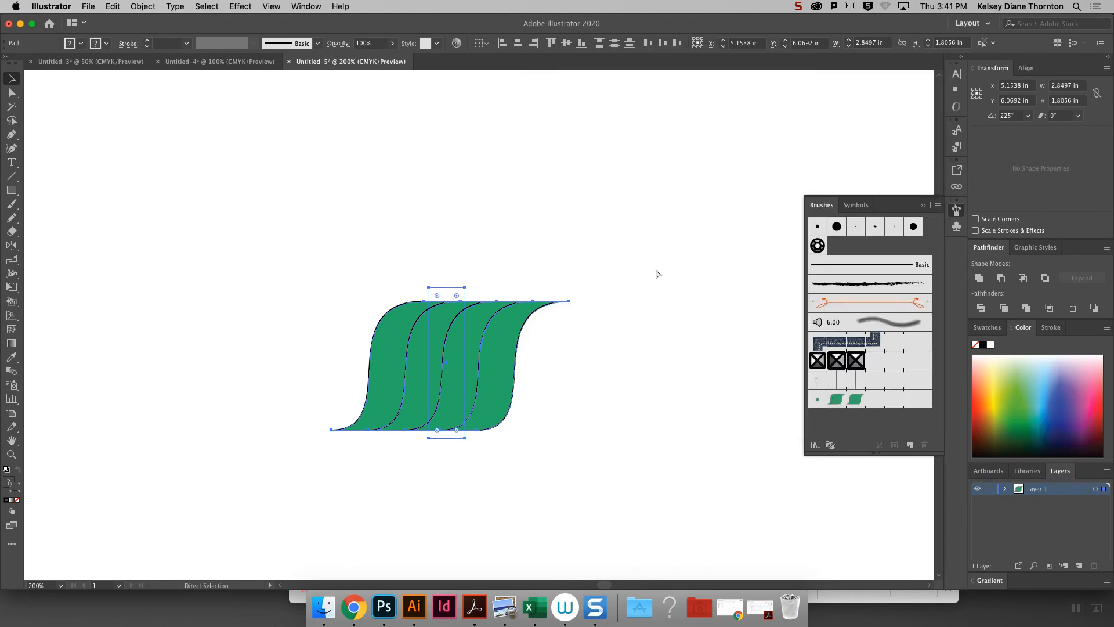
- Draw a wavy path across the upper artboard with the Pen tool and apply the green cord pattern brush
{"action": "key", "text": "super+1"}
{"action": "key", "text": "v"}
{"action": "left_click", "coordinate": [11, 177]}
{"action": "left_click", "coordinate": [11, 134]}
{"action": "left_click_drag", "start_coordinate": [329, 273], "coordinate": [382, 132]}
{"action": "left_click_drag", "start_coordinate": [669, 198], "coordinate": [739, 331]}
{"action": "left_click_drag", "start_coordinate": [792, 124], "coordinate": [805, 86]}
{"action": "left_click", "coordinate": [837, 398]}
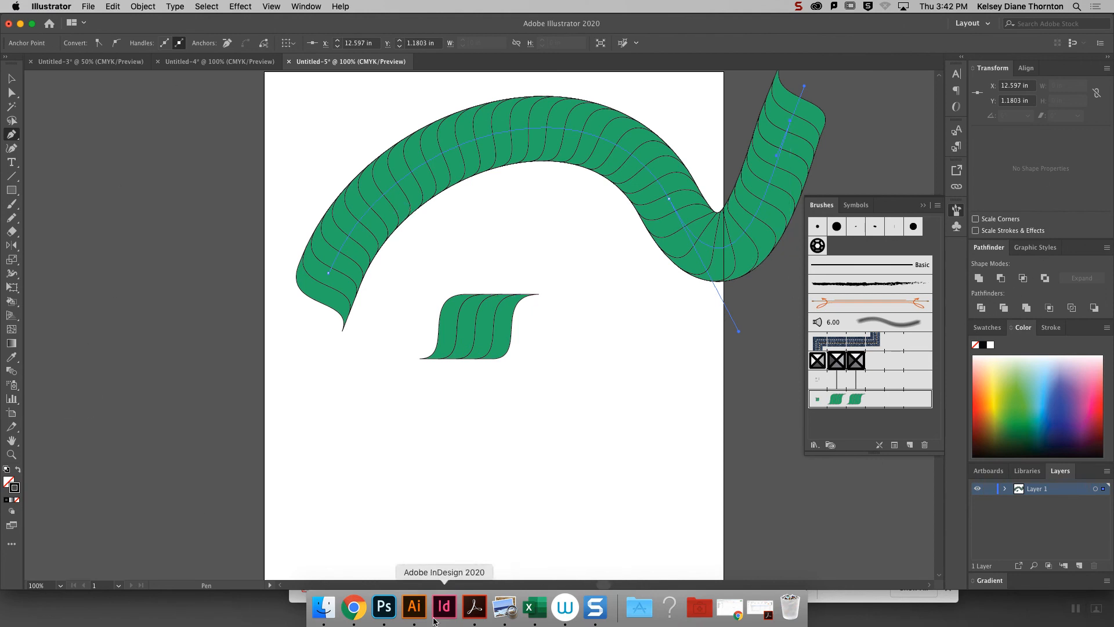
- Create a pattern brush from the four cord shapes without the rectangle, accepting the default options, and apply it to the wavy path
{"action": "key", "text": "v"}
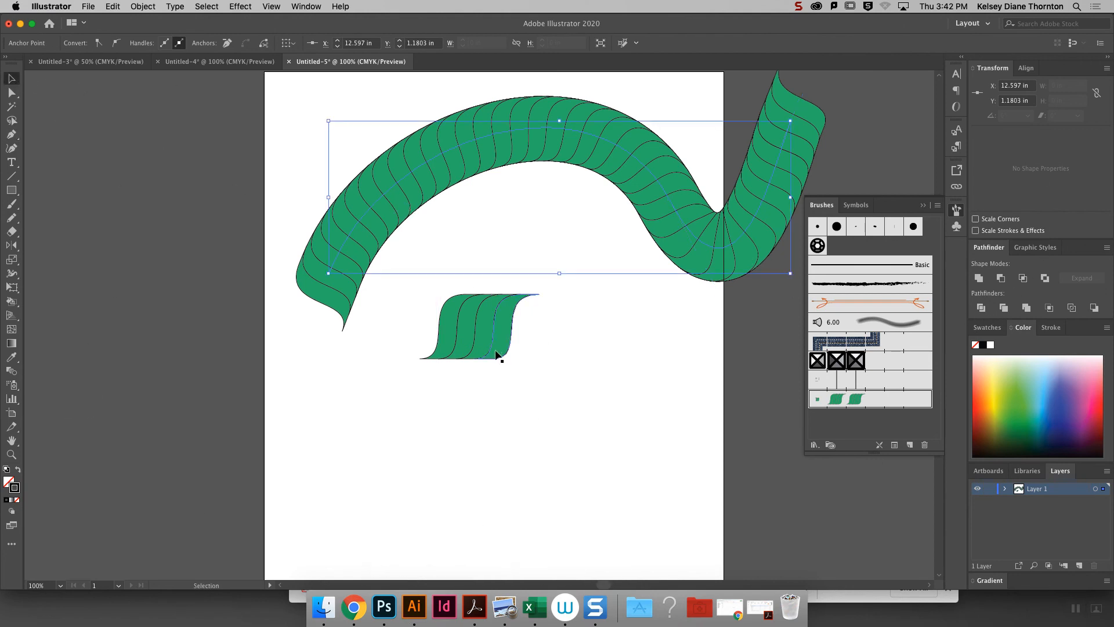
{"action": "left_click", "coordinate": [435, 316]}
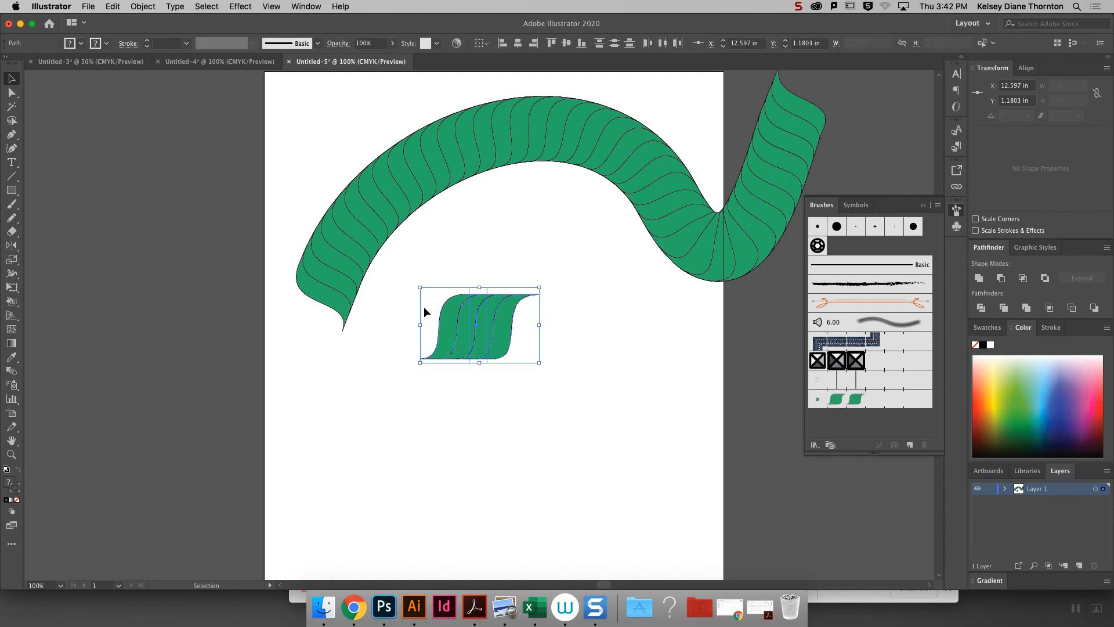
{"action": "left_click", "coordinate": [487, 293]}
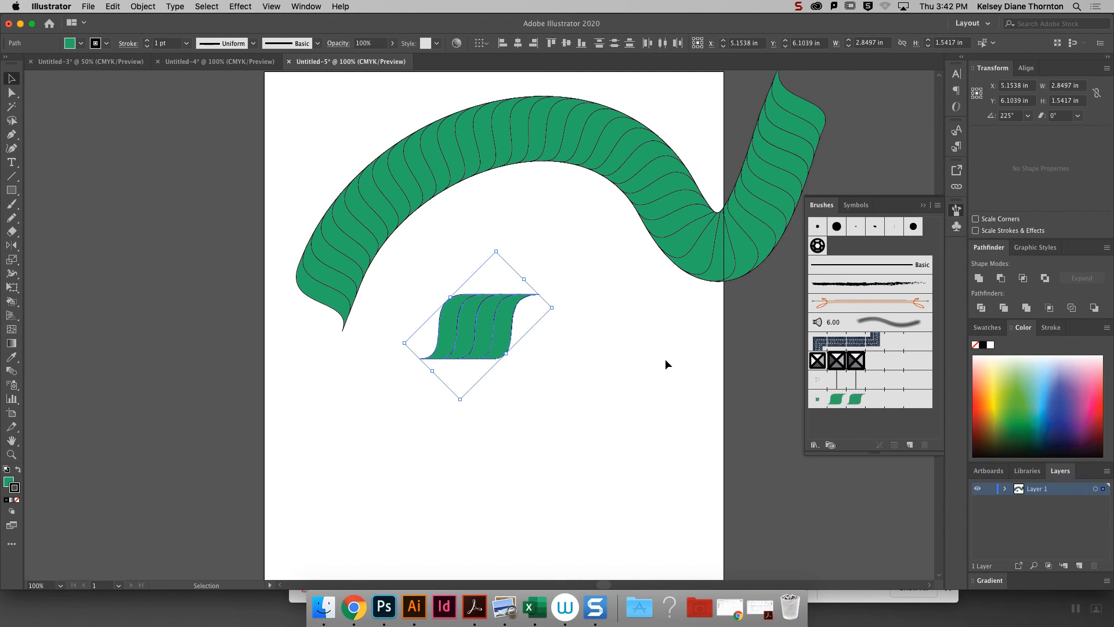
{"action": "left_click", "coordinate": [910, 445]}
{"action": "left_click", "coordinate": [174, 313]}
{"action": "left_click", "coordinate": [275, 339]}
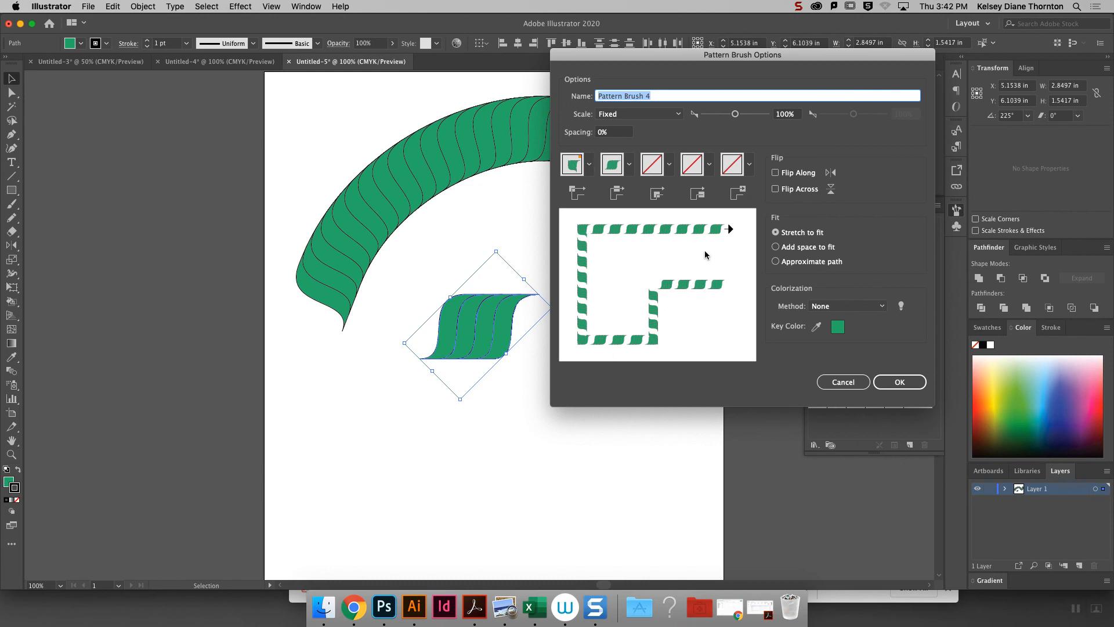
{"action": "left_click", "coordinate": [902, 383]}
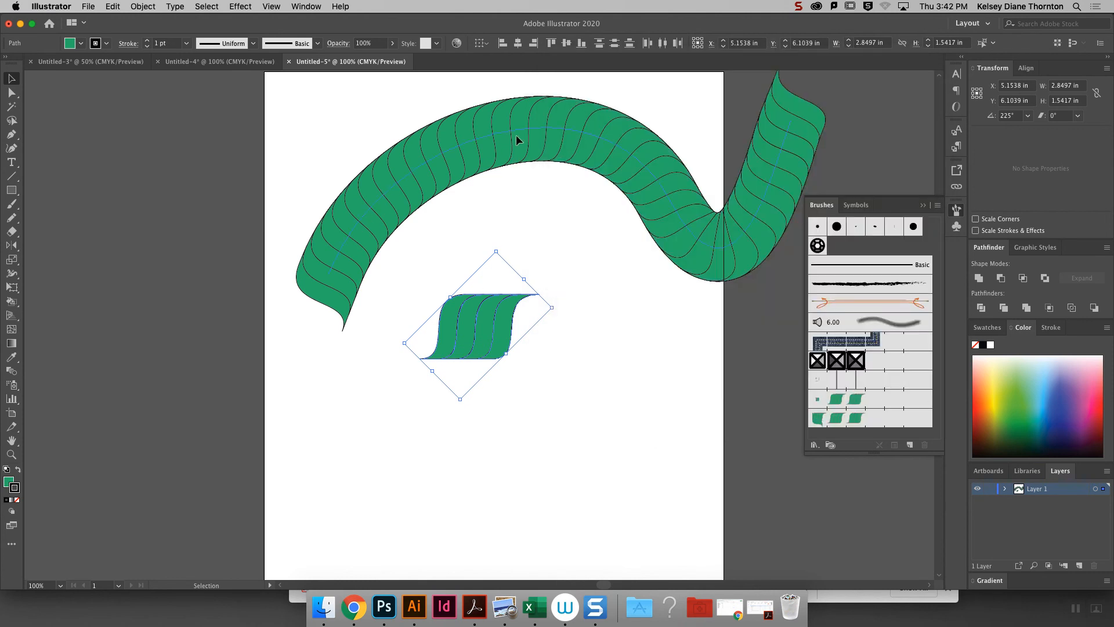
{"action": "left_click", "coordinate": [519, 141]}
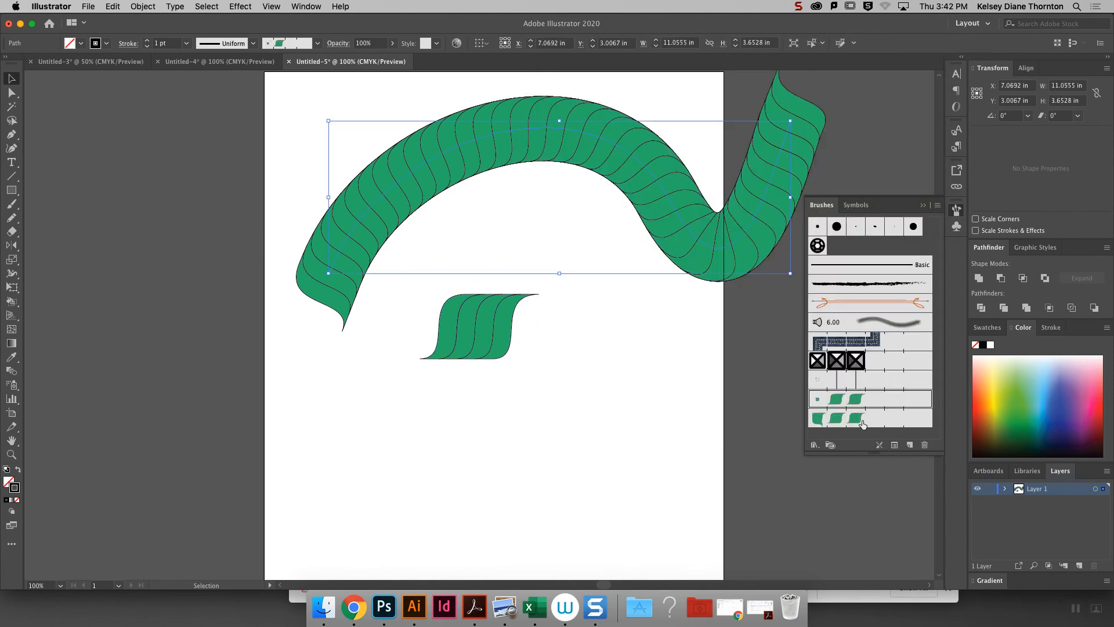
{"action": "left_click", "coordinate": [863, 424]}
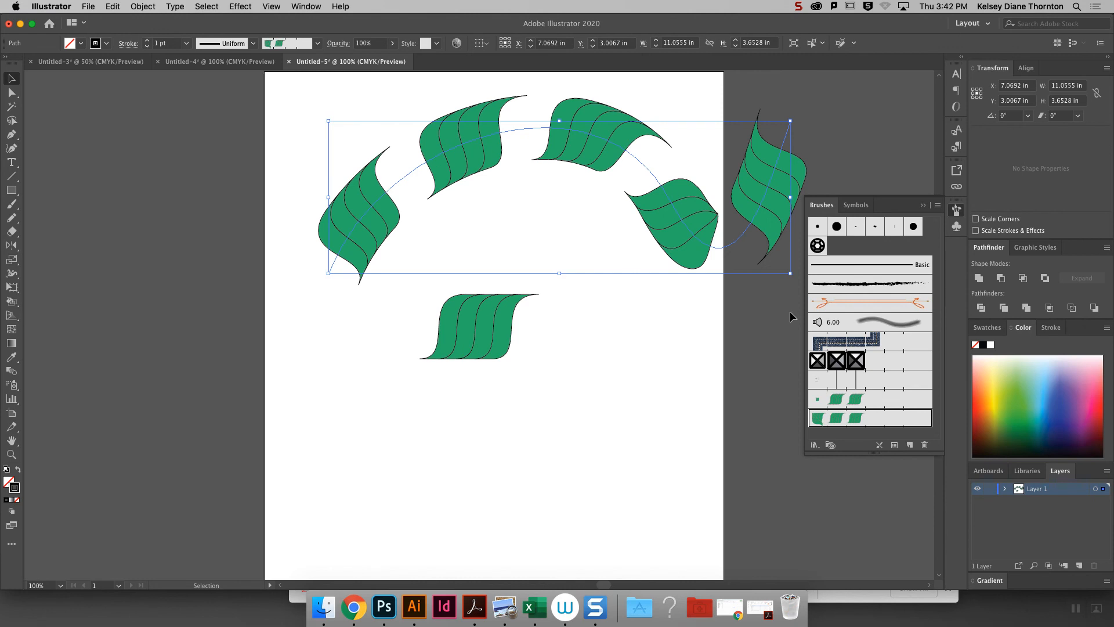
- Delete the pattern brush made without the rectangle and reapply the original green cord brush to the wavy path
{"action": "left_click", "coordinate": [924, 444]}
{"action": "left_click", "coordinate": [589, 322]}
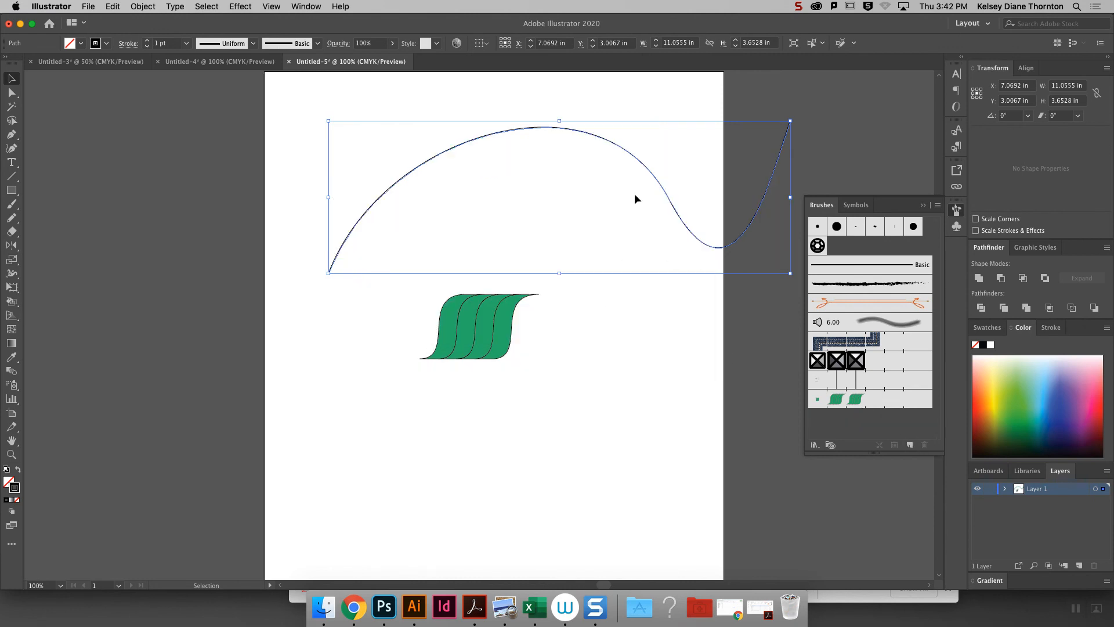
{"action": "left_click", "coordinate": [847, 399]}
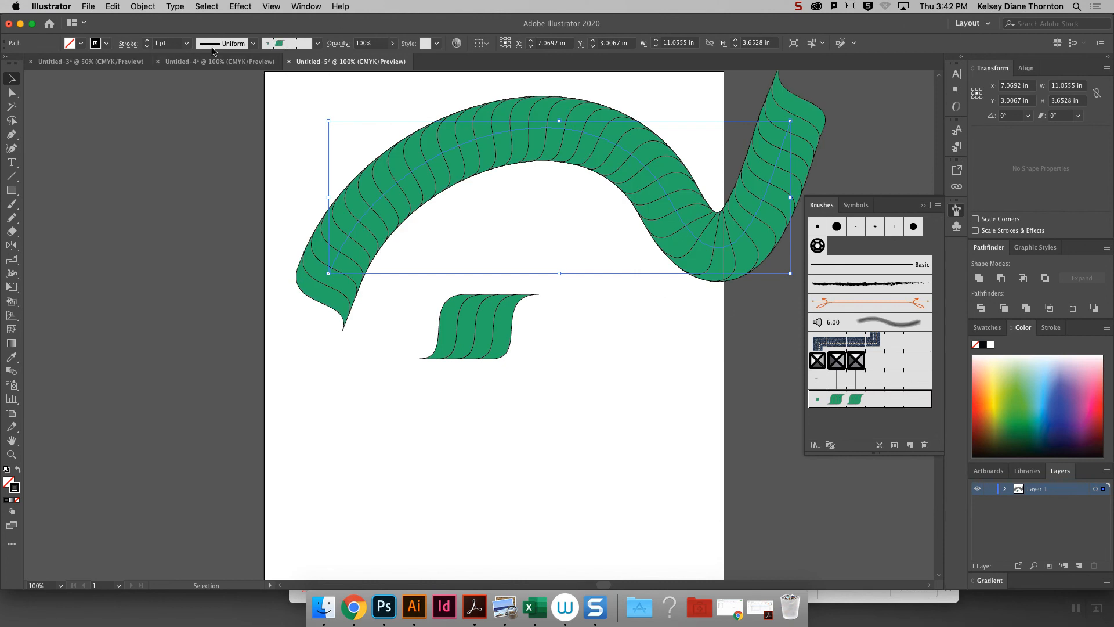
- Set the wavy cord path's stroke weight to 0.25 pt and deselect it
{"action": "left_click", "coordinate": [184, 44]}
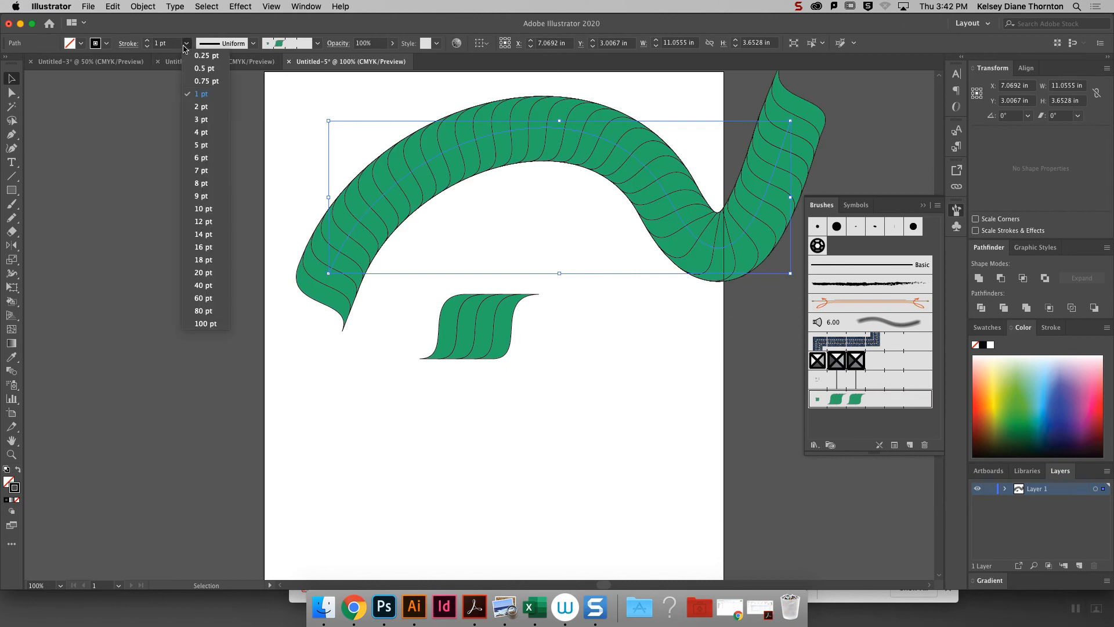
{"action": "left_click", "coordinate": [218, 72]}
{"action": "left_click", "coordinate": [186, 43]}
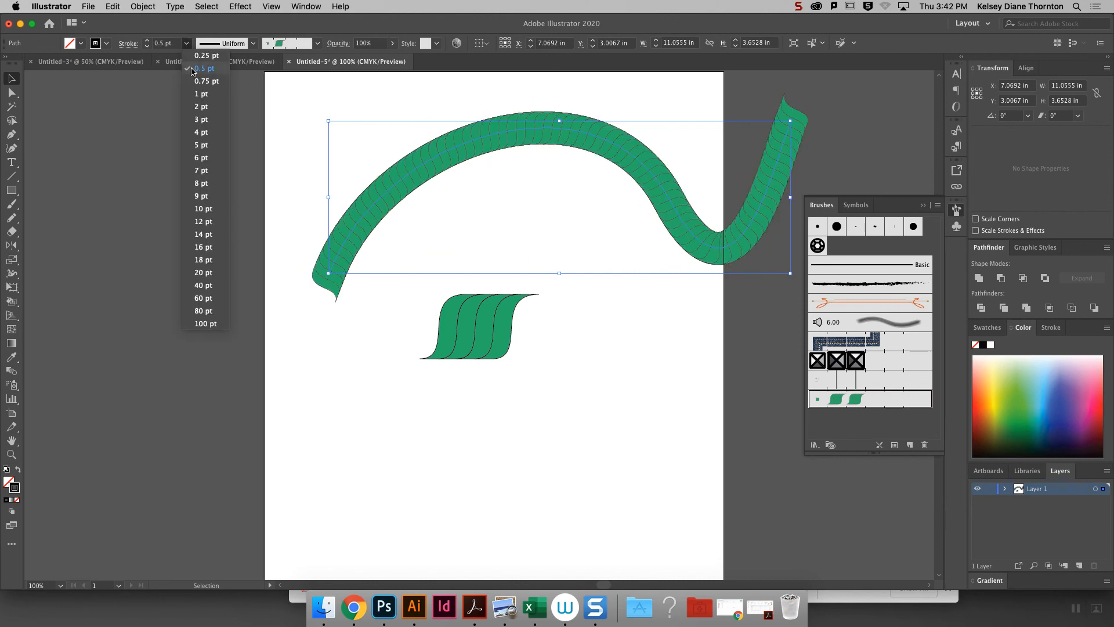
{"action": "left_click", "coordinate": [200, 59]}
{"action": "left_click", "coordinate": [692, 405]}
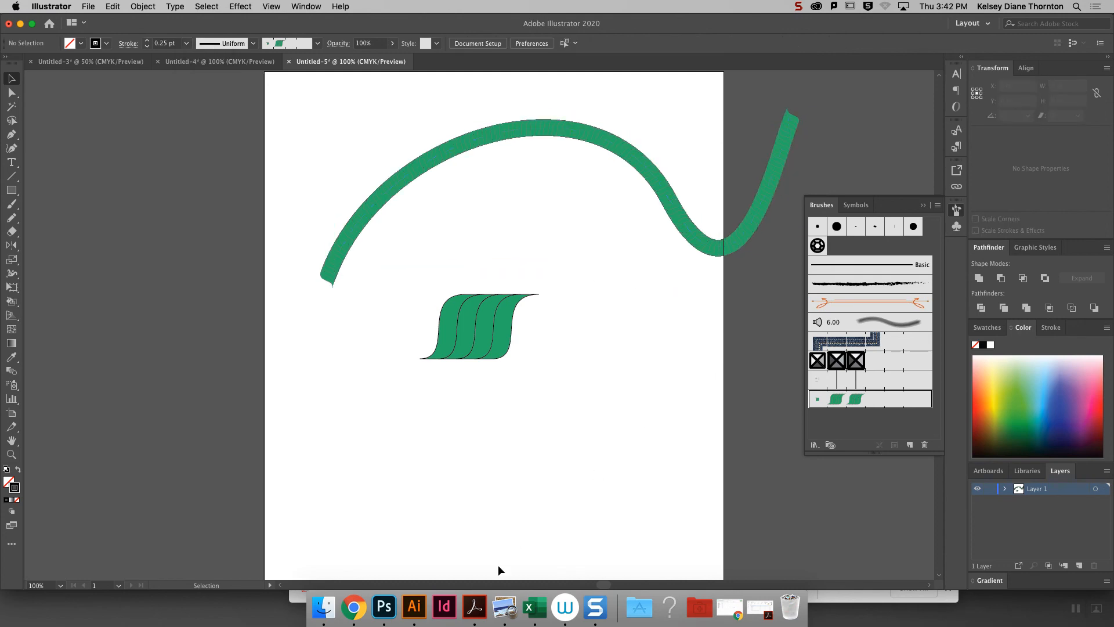
- Switch to Chrome and search Google Images for "cording"
{"action": "left_click", "coordinate": [354, 607]}
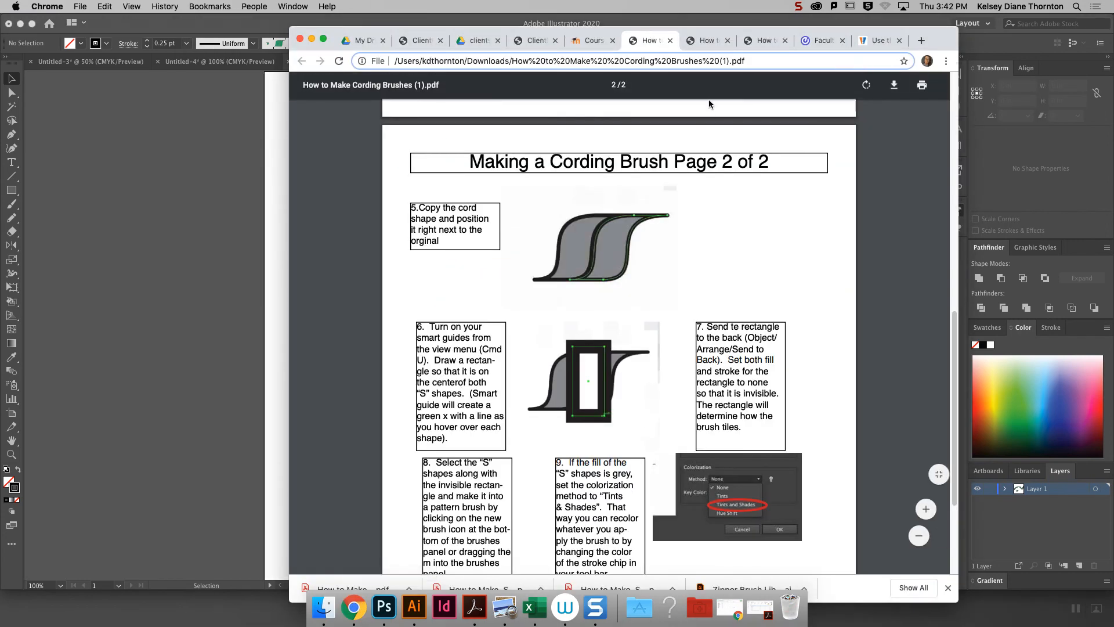
{"action": "left_click", "coordinate": [881, 40]}
{"action": "left_click", "coordinate": [626, 61]}
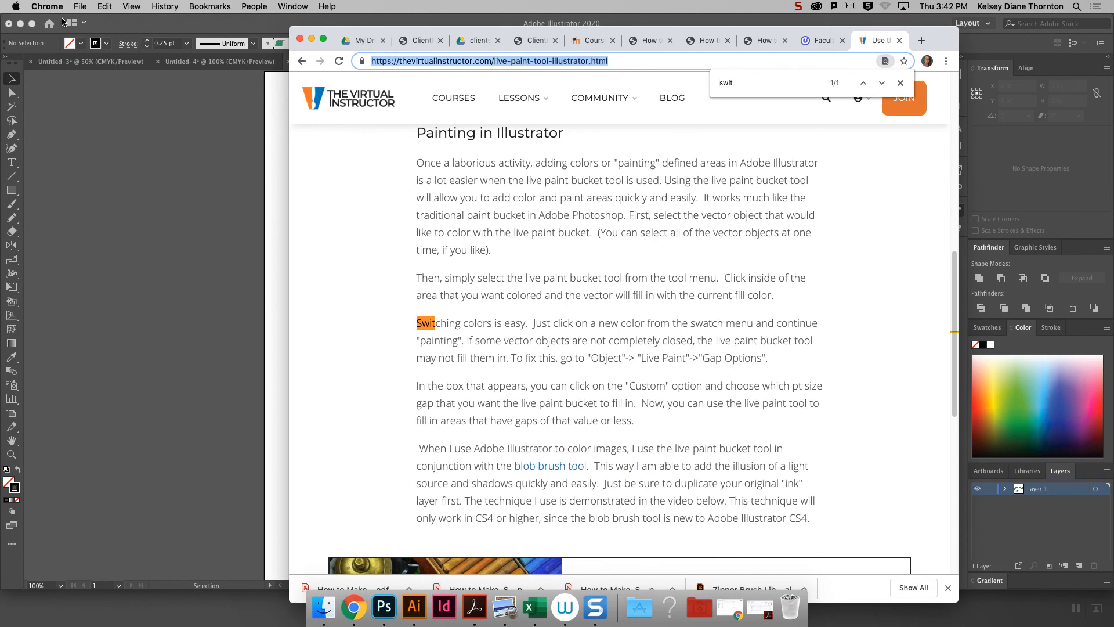
{"action": "type", "text": "cord"}
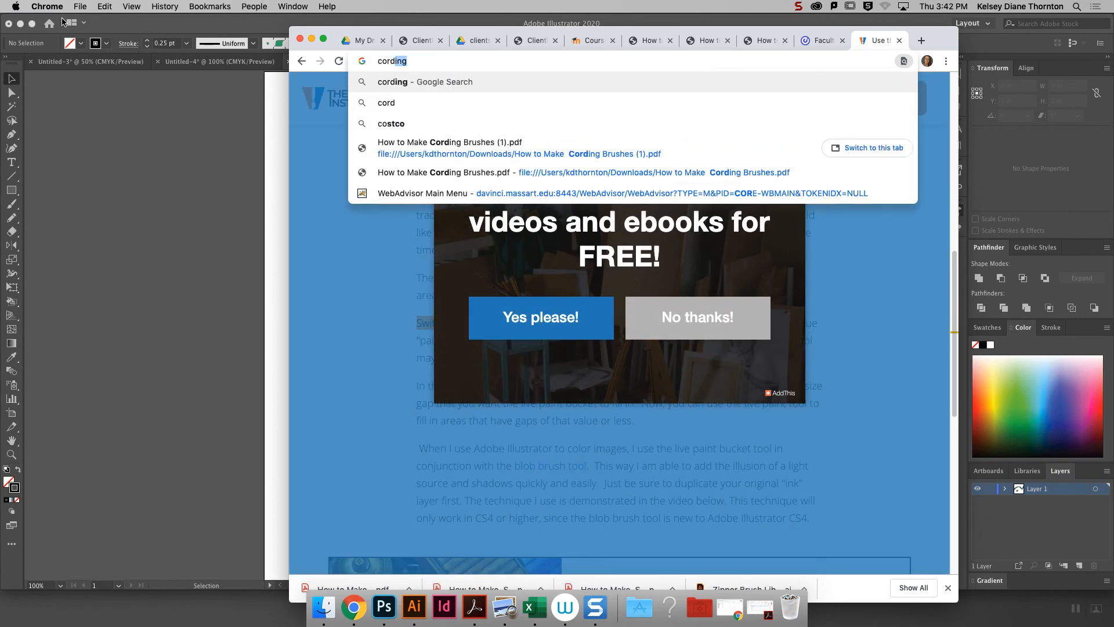
{"action": "key", "text": "Return"}
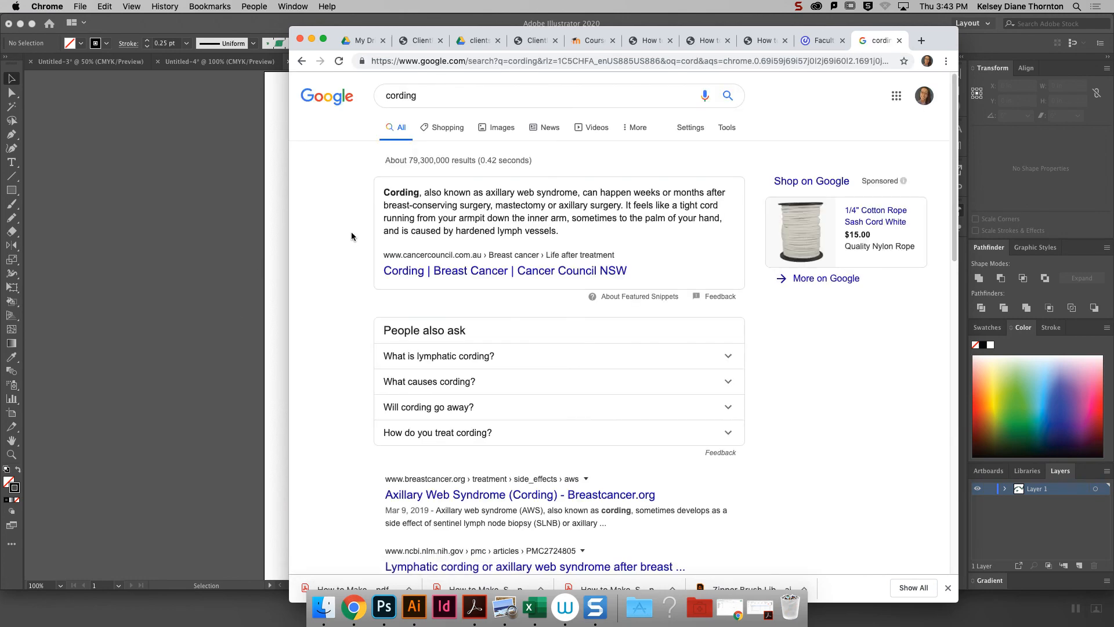
{"action": "left_click", "coordinate": [497, 128]}
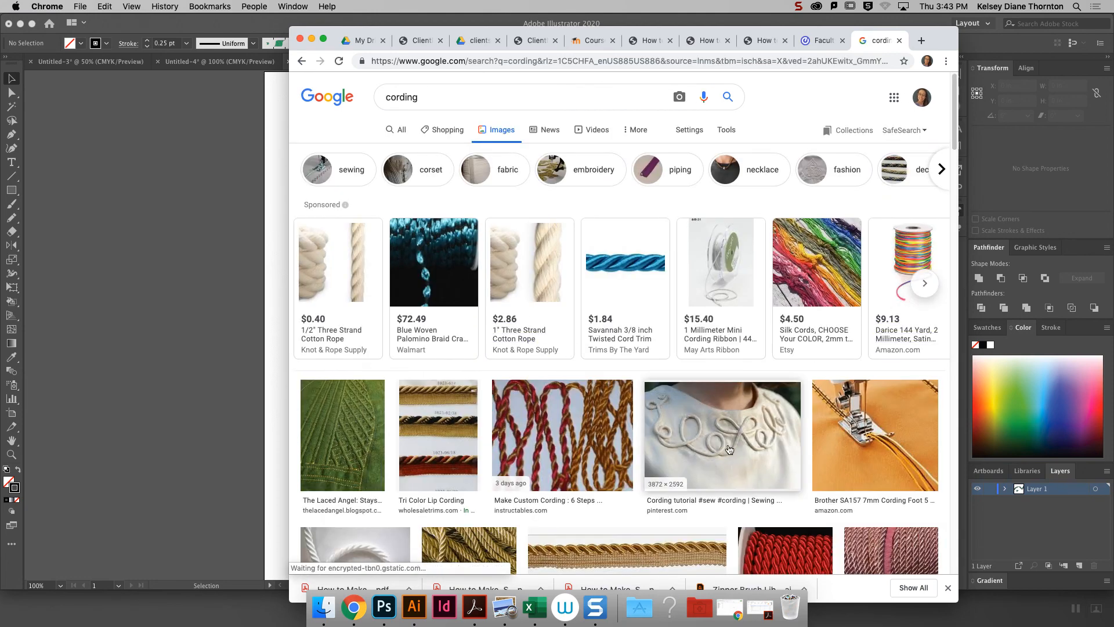
- Examine photos of corded embroidery, white cording trim, corded stays and custom twisted cords, and return to Illustrator
{"action": "left_click", "coordinate": [726, 450]}
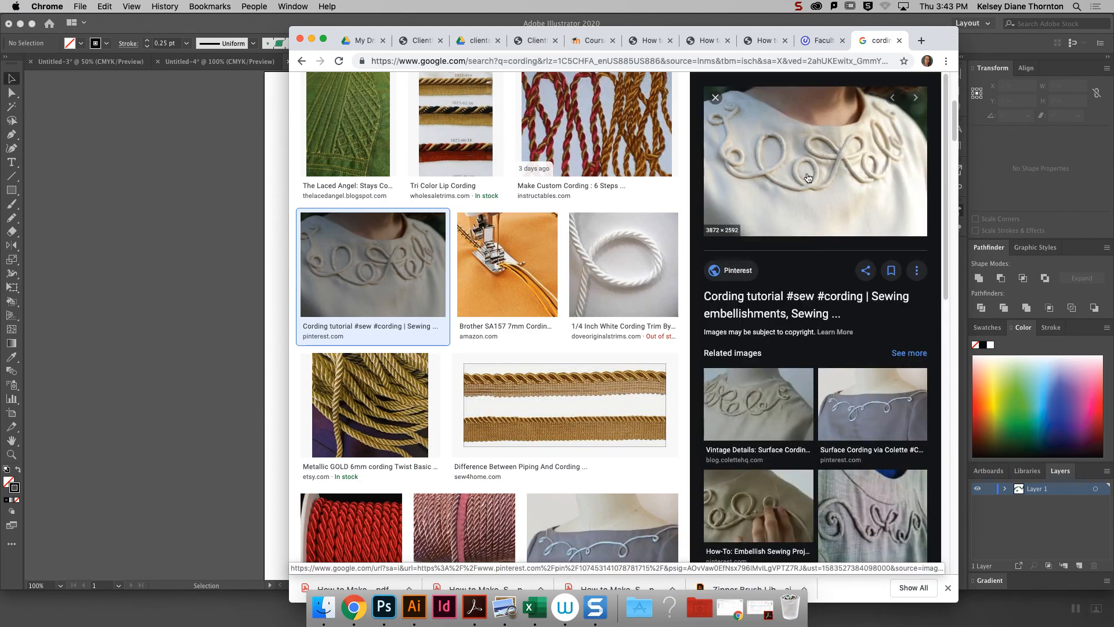
{"action": "left_click", "coordinate": [645, 280]}
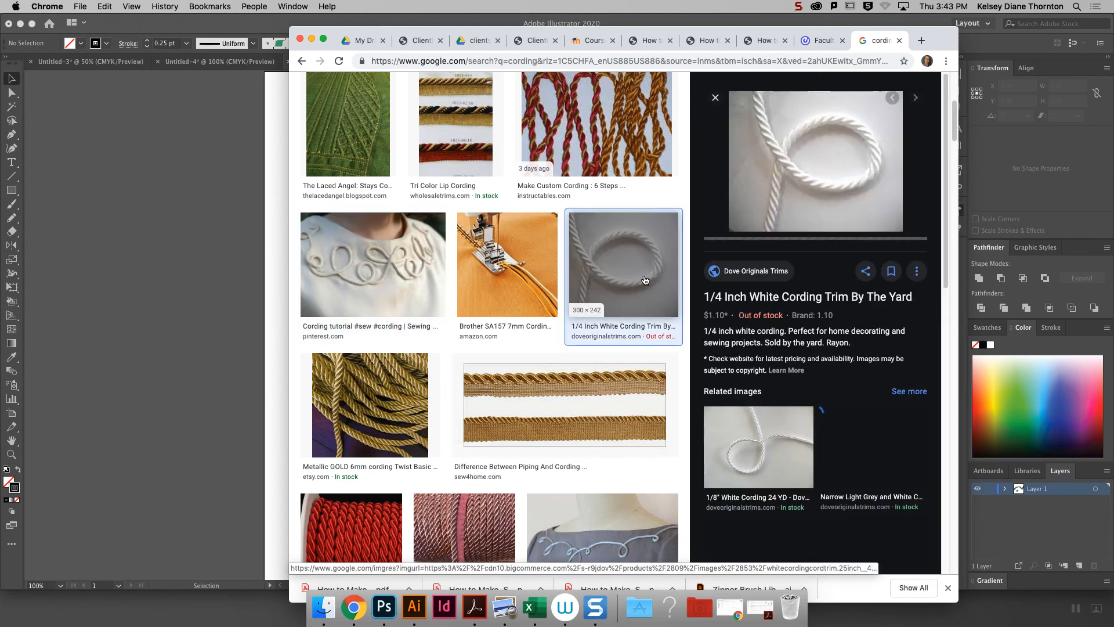
{"action": "left_click", "coordinate": [333, 139]}
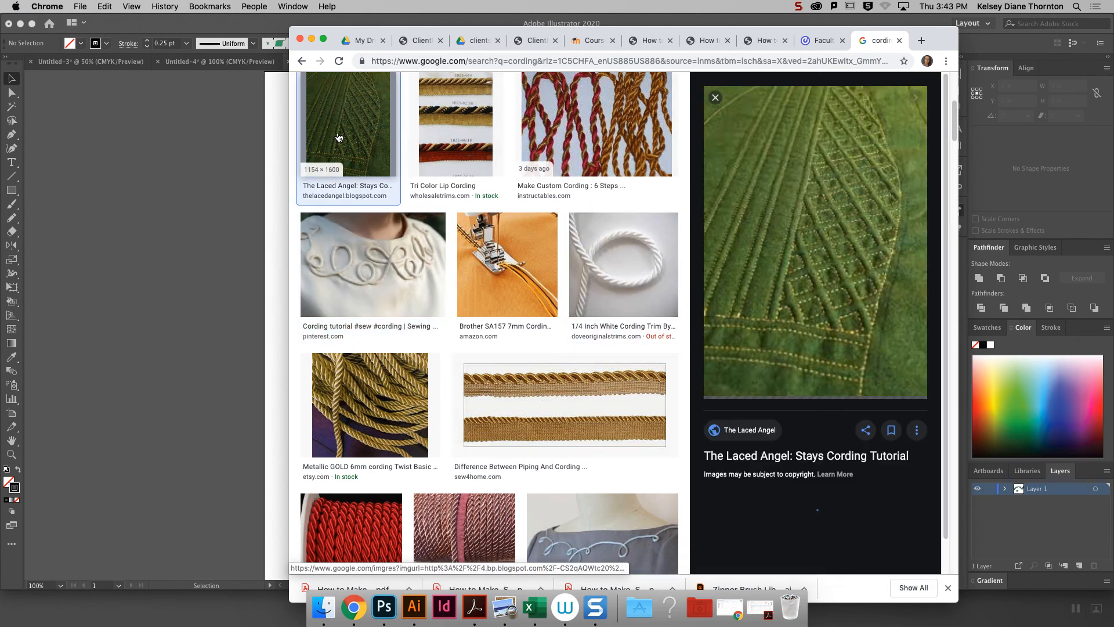
{"action": "left_click", "coordinate": [620, 131]}
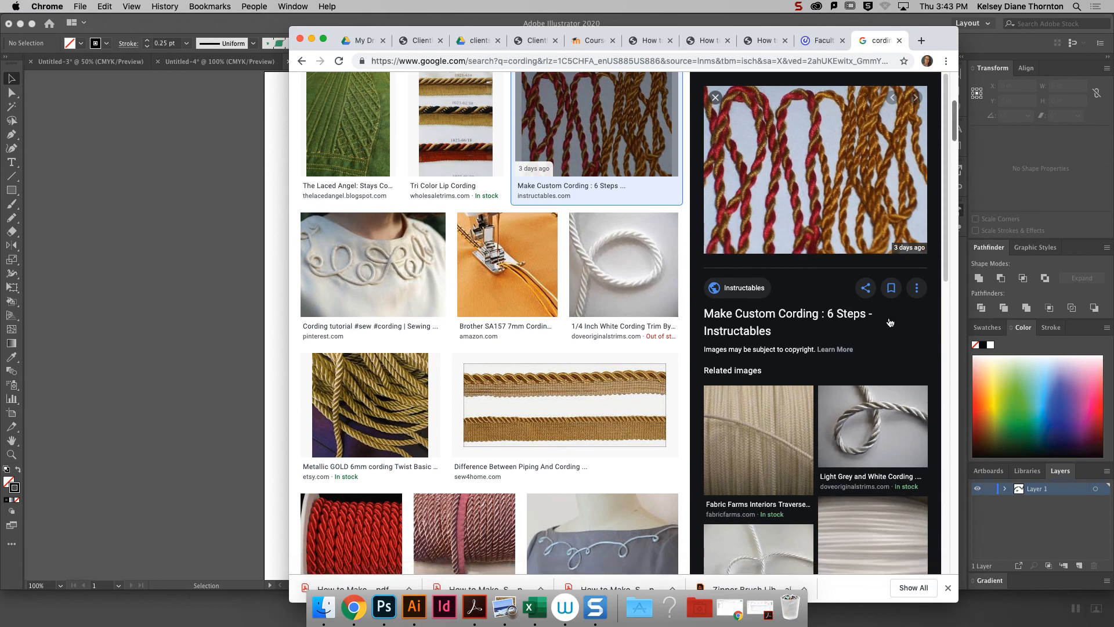
{"action": "left_click", "coordinate": [267, 169]}
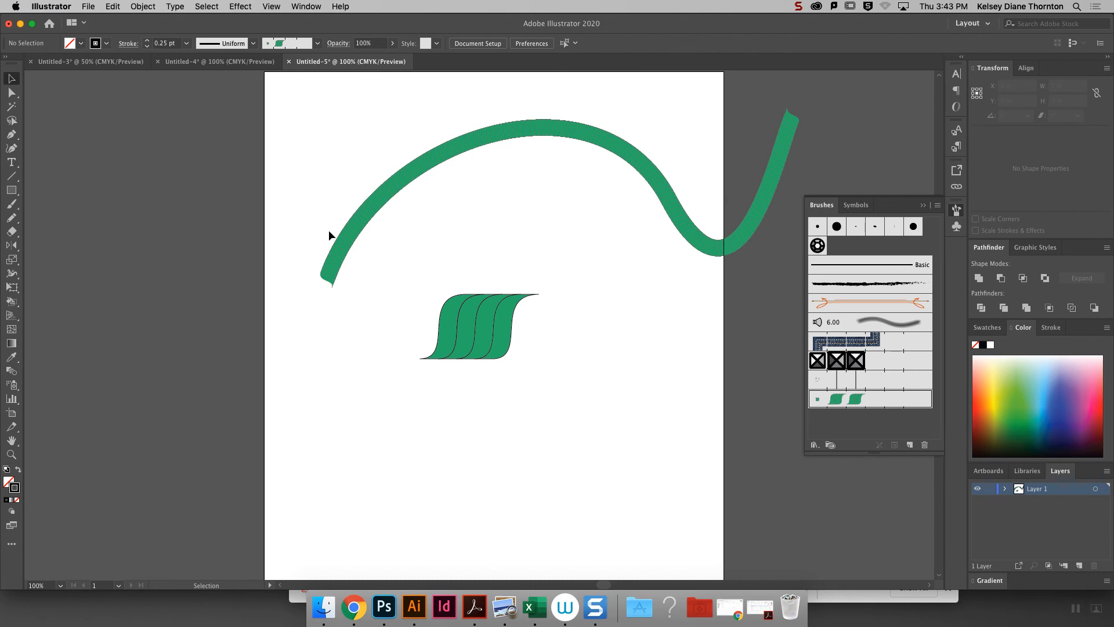
- Select the invisible tiling rectangle to inspect it, and look over the brush-making handouts on the course page in Chrome
{"action": "left_click_drag", "start_coordinate": [511, 287], "coordinate": [511, 292]}
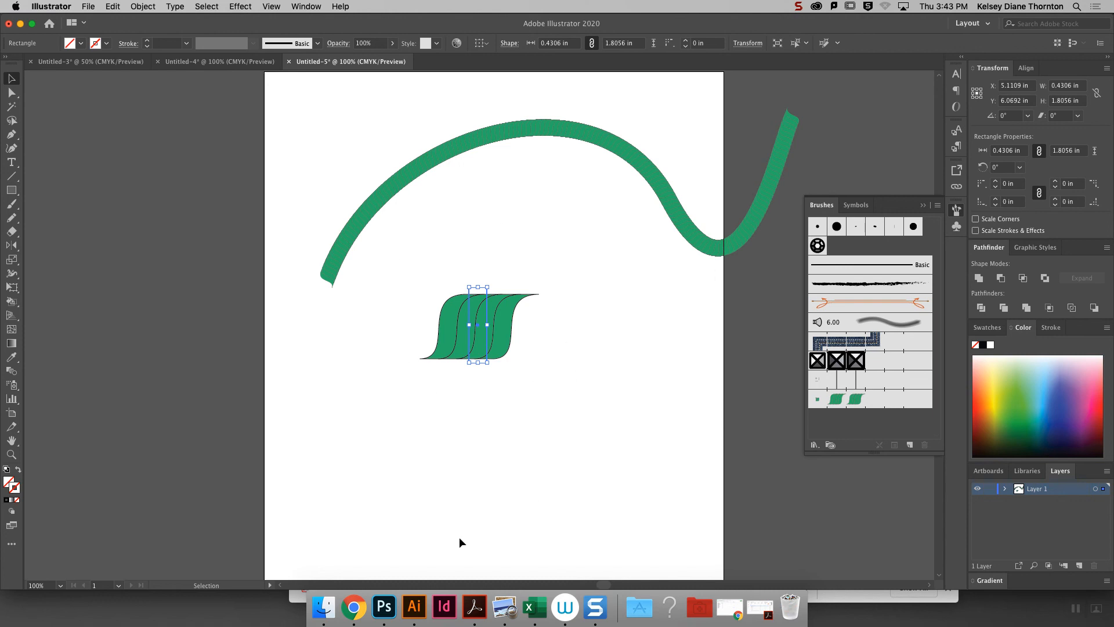
{"action": "left_click", "coordinate": [355, 608]}
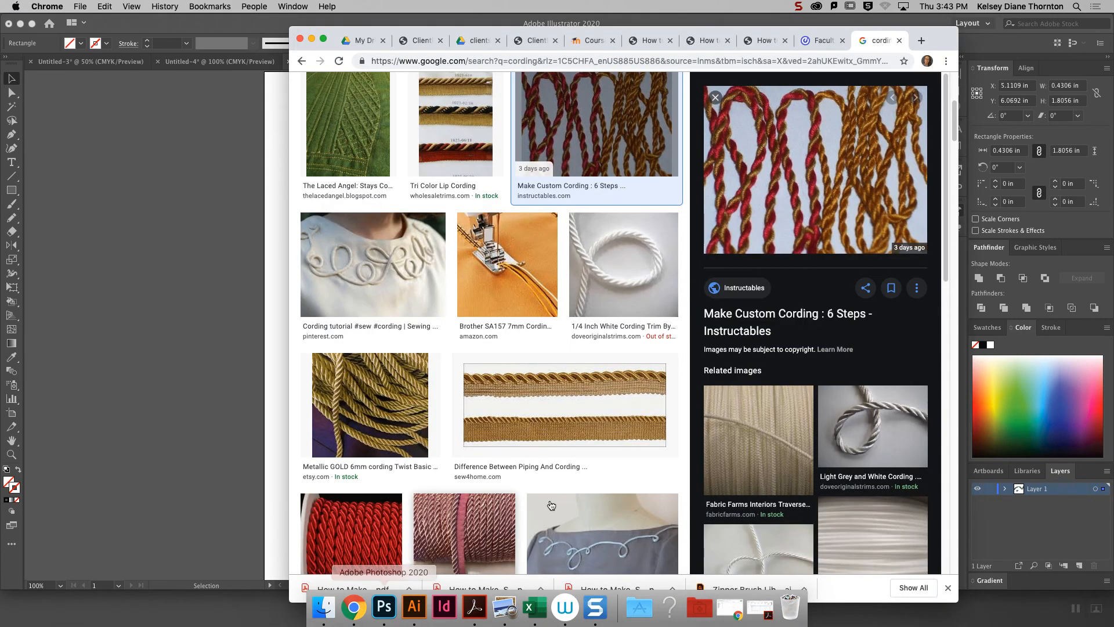
{"action": "left_click", "coordinate": [592, 40]}
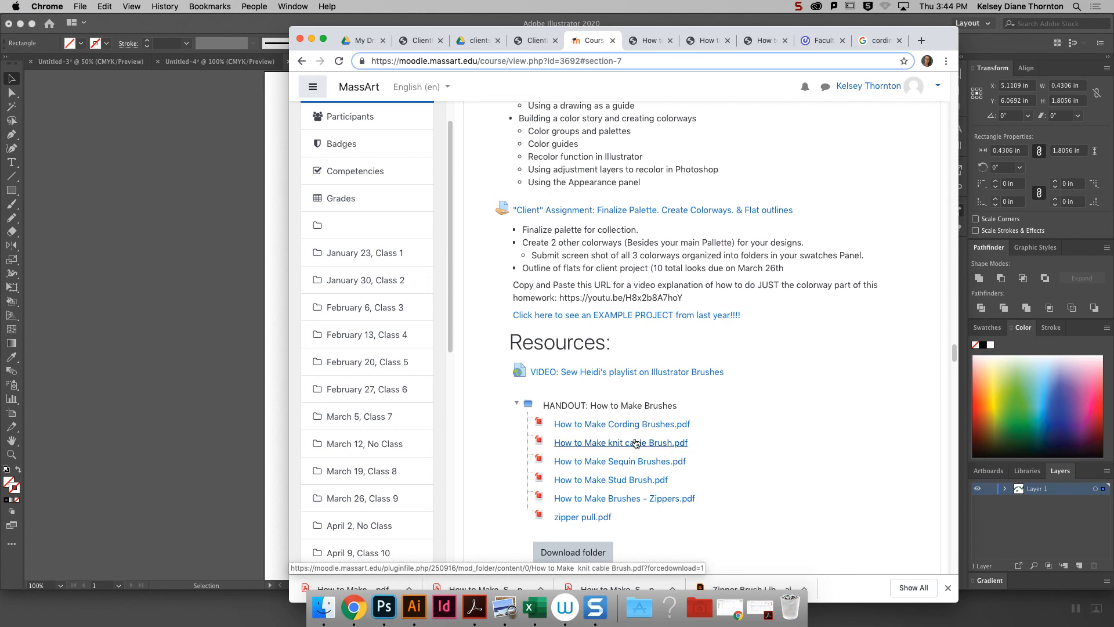
{"action": "left_click", "coordinate": [282, 196]}
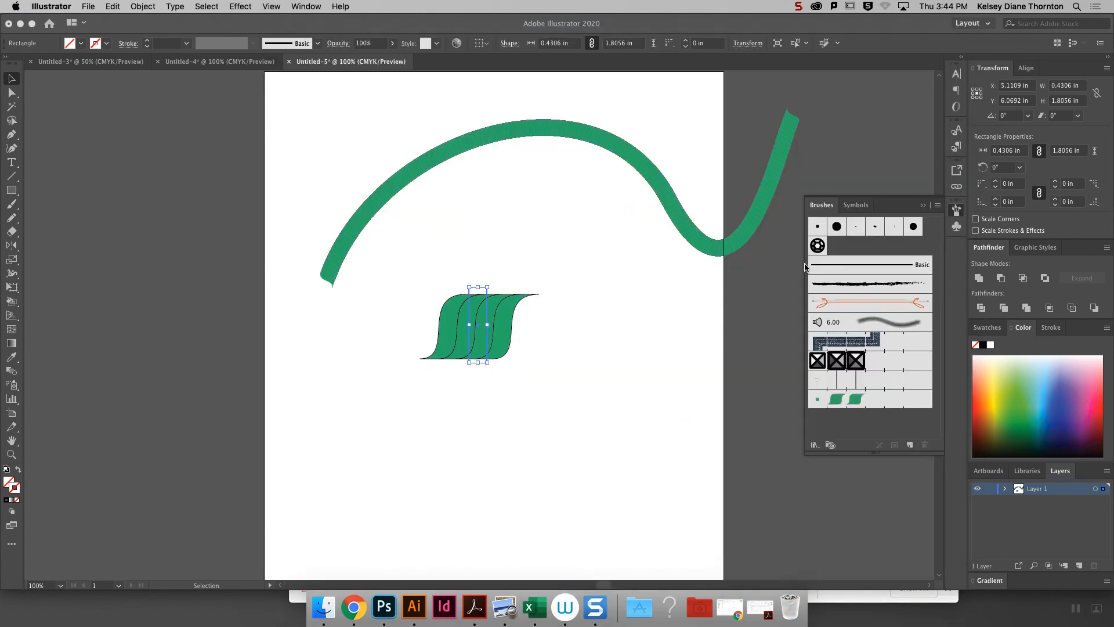
- Delete the wavy path, cord shapes and tiling rectangle, and show the colour swatches in place of the brush list
{"action": "left_click_drag", "start_coordinate": [419, 140], "coordinate": [389, 114]}
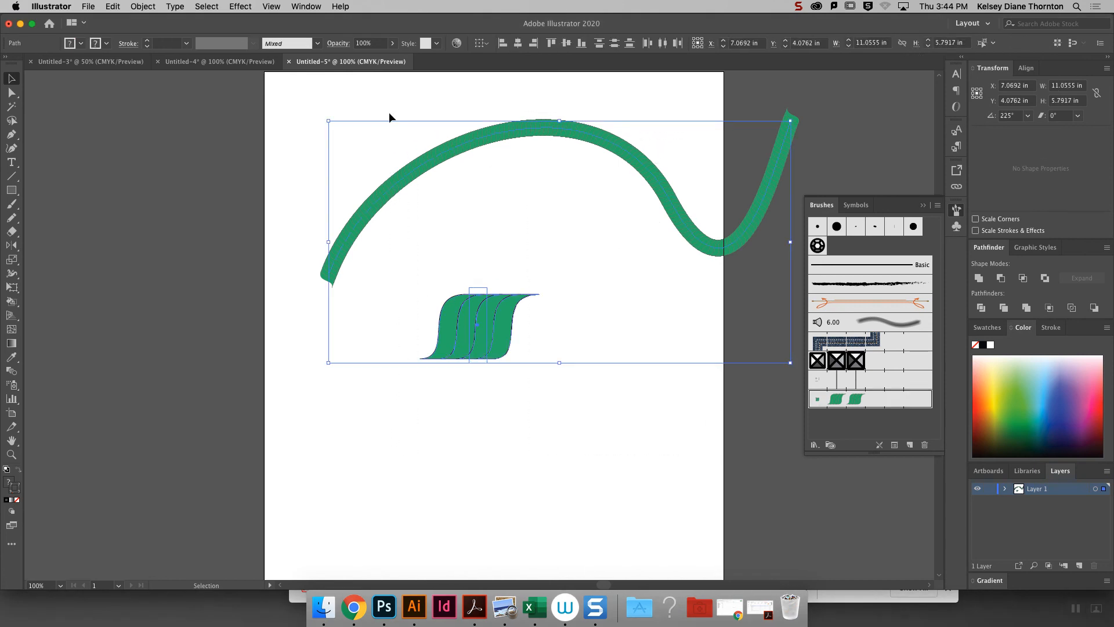
{"action": "key", "text": "BackSpace"}
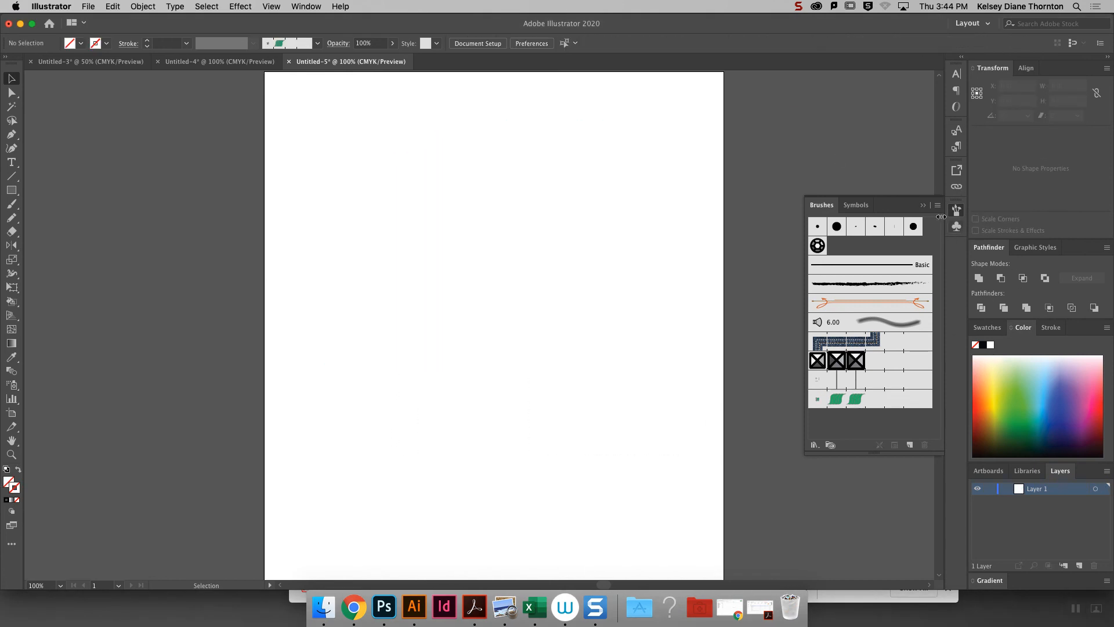
{"action": "left_click", "coordinate": [923, 205]}
{"action": "left_click", "coordinate": [985, 328]}
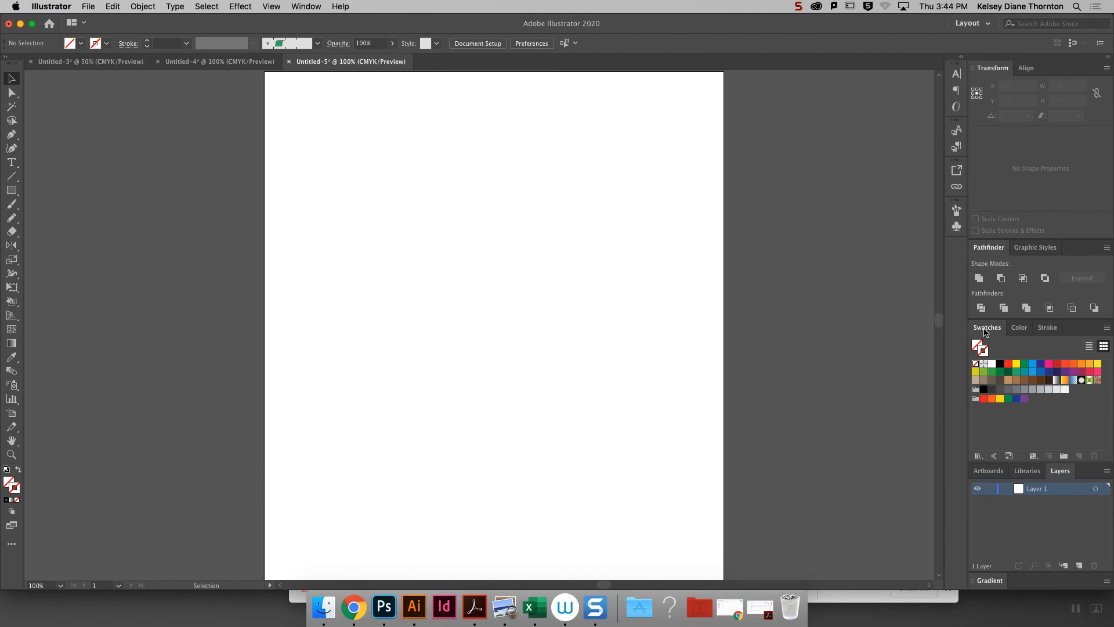
- Place the Summers in Maine inspiration board image from the Finder's Documents folder onto the blank artboard as a linked file
{"action": "key", "text": "super+minus"}
{"action": "key", "text": "super+minus"}
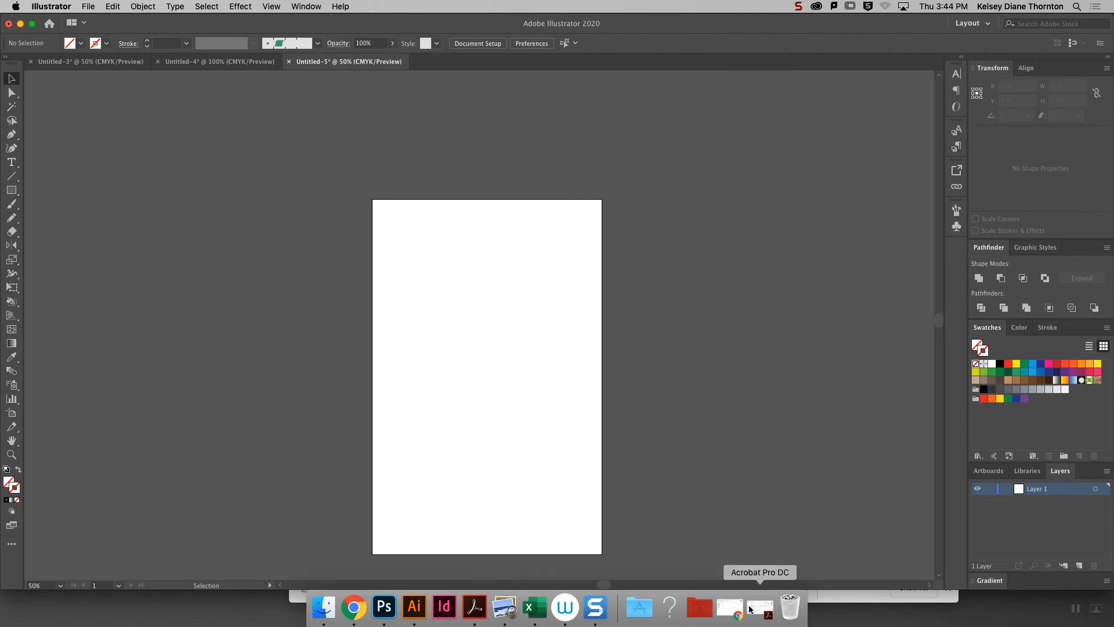
{"action": "left_click", "coordinate": [667, 610]}
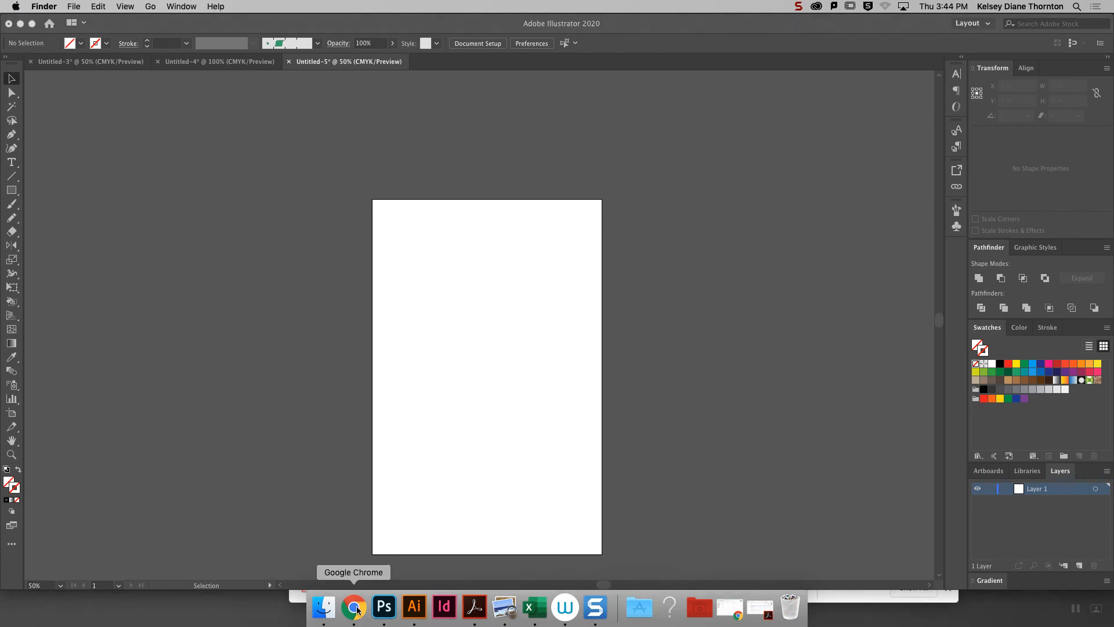
{"action": "left_click", "coordinate": [326, 613]}
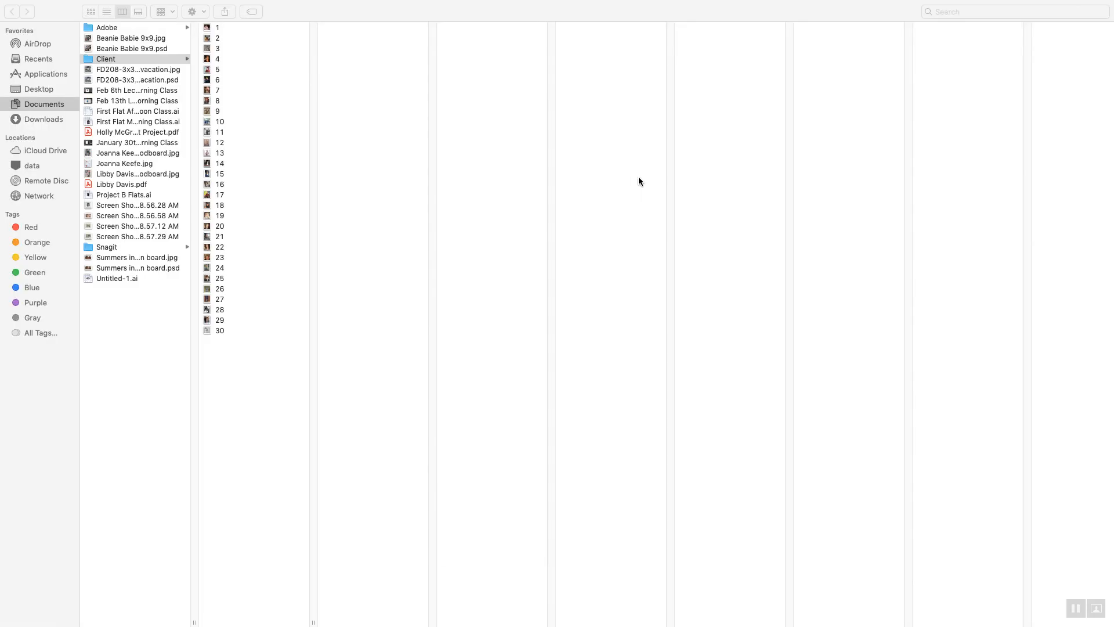
{"action": "mouse_move", "coordinate": [6, 13]}
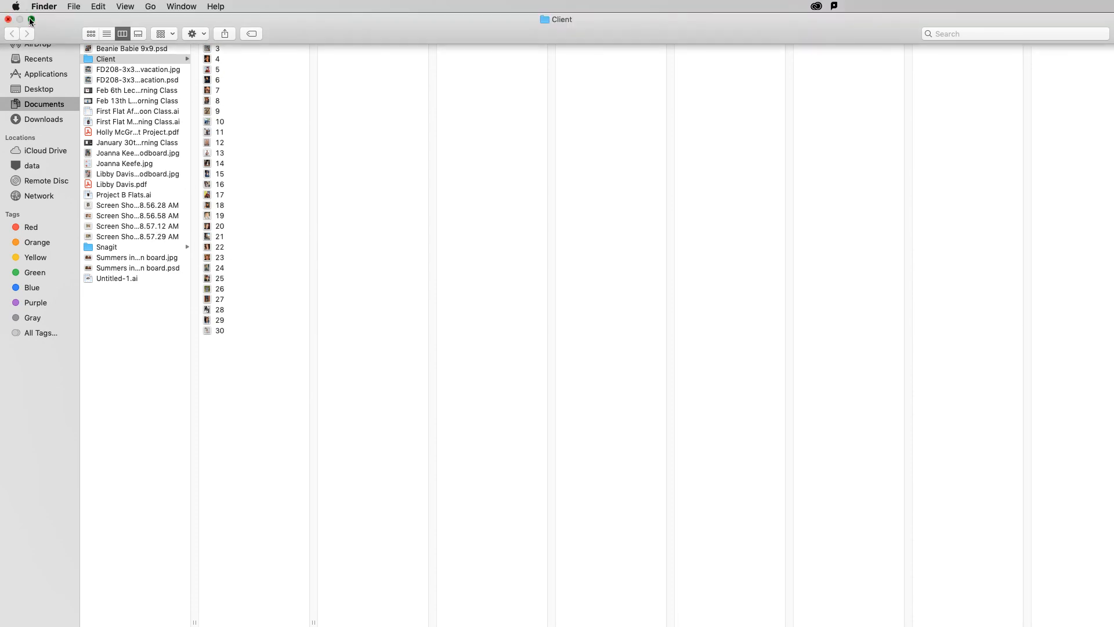
{"action": "left_click", "coordinate": [33, 22]}
{"action": "left_click_drag", "start_coordinate": [187, 321], "coordinate": [564, 324]}
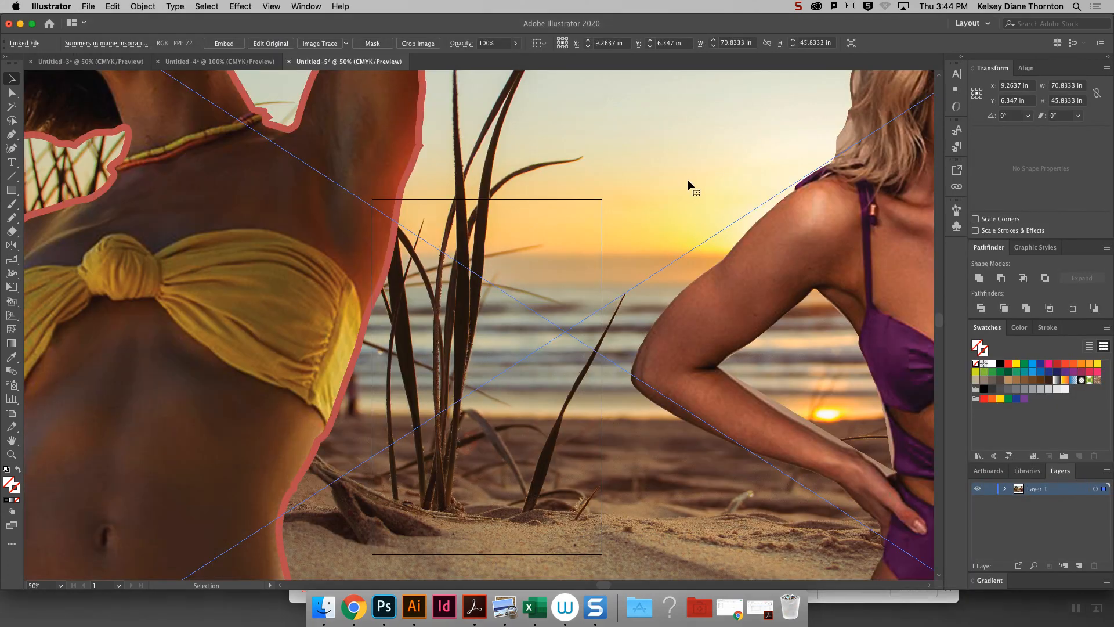
- Scale the placed inspiration board image down to about 16.8 in wide and move it beside the artboard
{"action": "key", "text": "super+minus"}
{"action": "key", "text": "super+minus"}
{"action": "key", "text": "super+minus"}
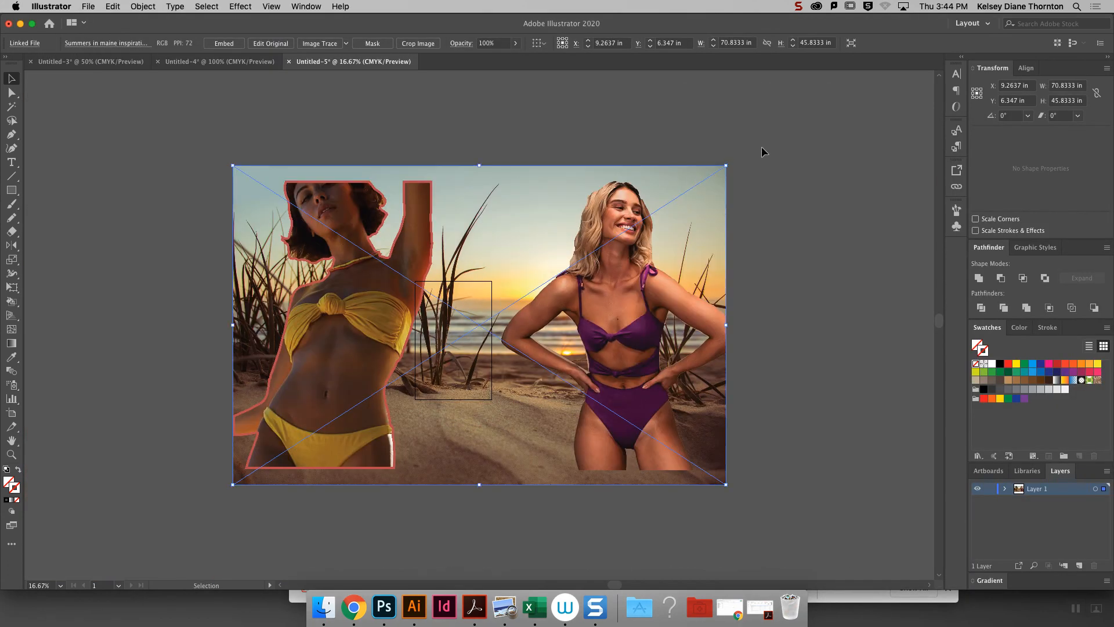
{"action": "left_click_drag", "start_coordinate": [725, 162], "coordinate": [486, 416]}
{"action": "left_click_drag", "start_coordinate": [336, 436], "coordinate": [385, 312]}
{"action": "key", "text": "super+plus"}
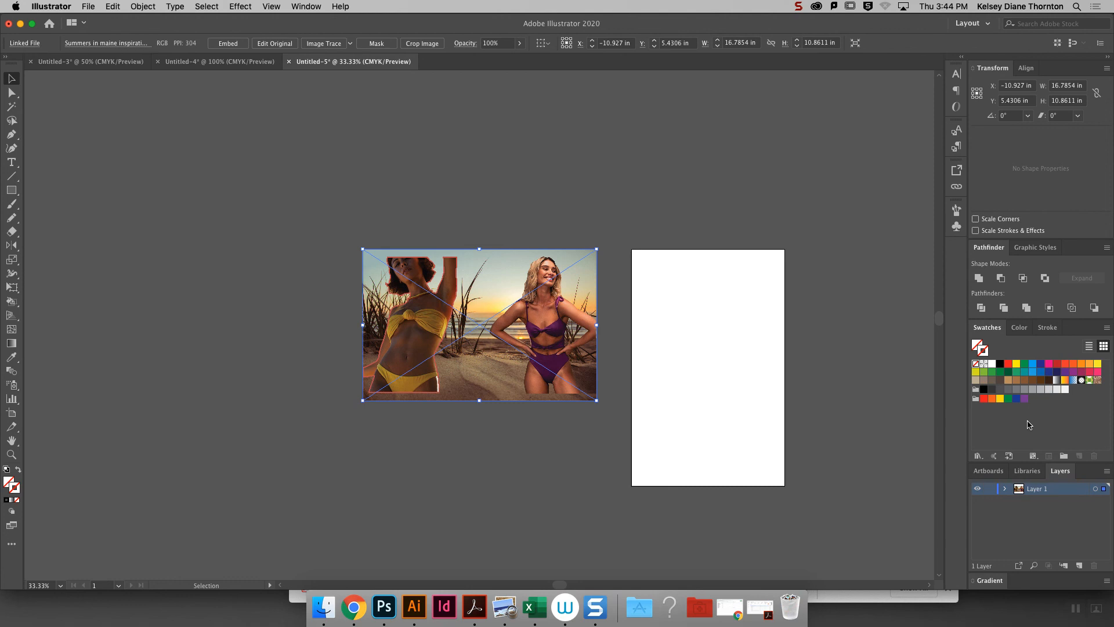
{"action": "left_click", "coordinate": [979, 456]}
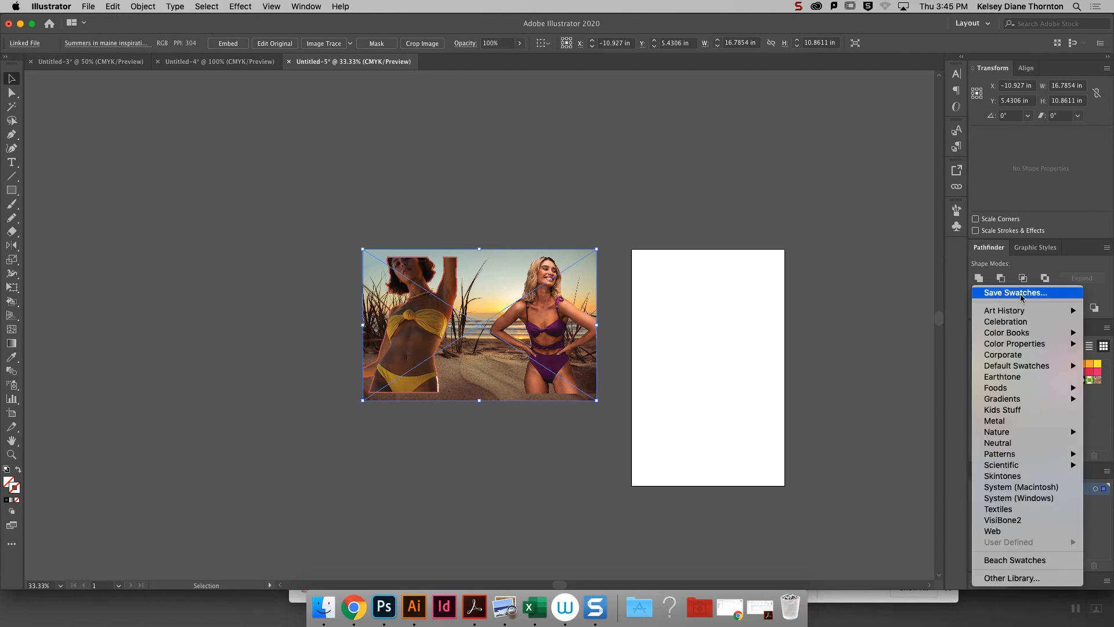
{"action": "left_click", "coordinate": [945, 387]}
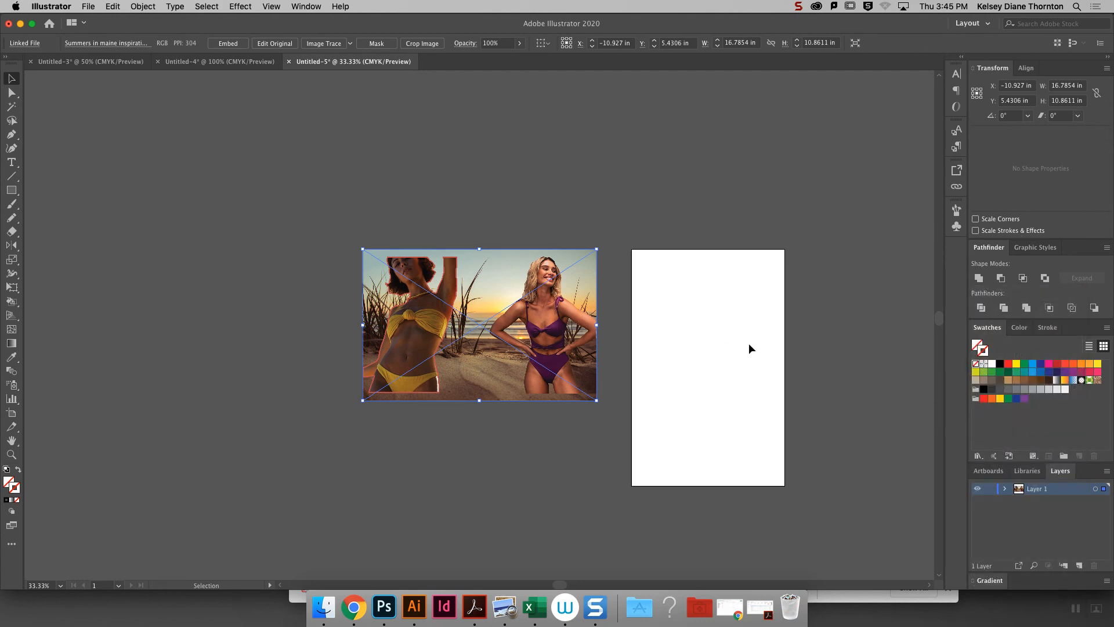
- Draw a square about 1.27 in wide with the default white fill and black stroke in the artboard's upper-left corner
{"action": "left_click", "coordinate": [12, 190]}
{"action": "left_click", "coordinate": [7, 469]}
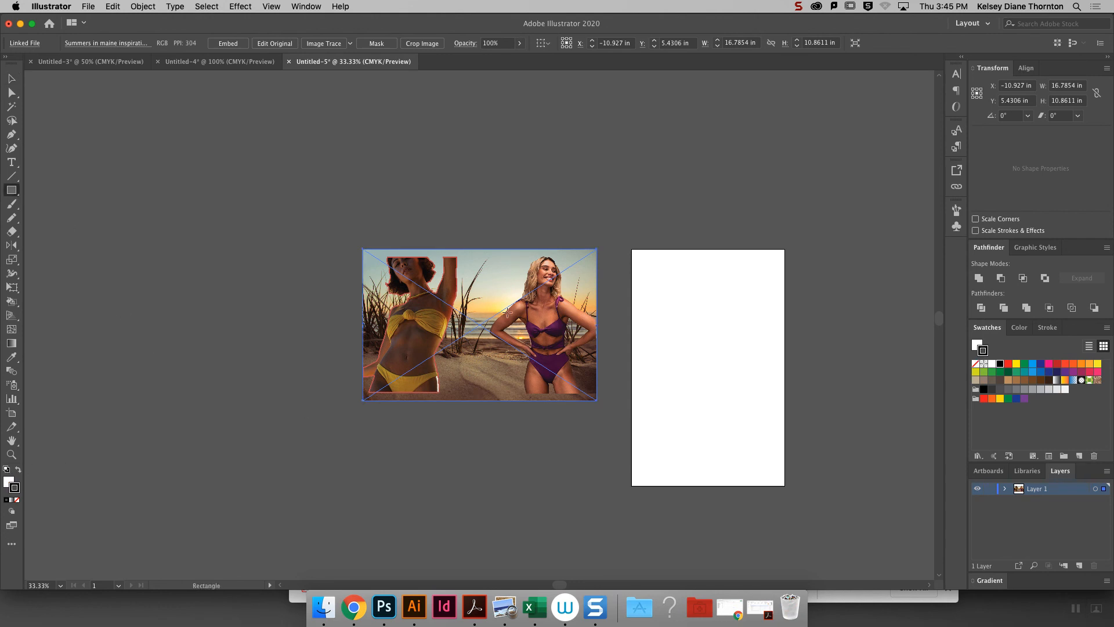
{"action": "key", "text": "super+equal"}
{"action": "key", "text": "super+equal"}
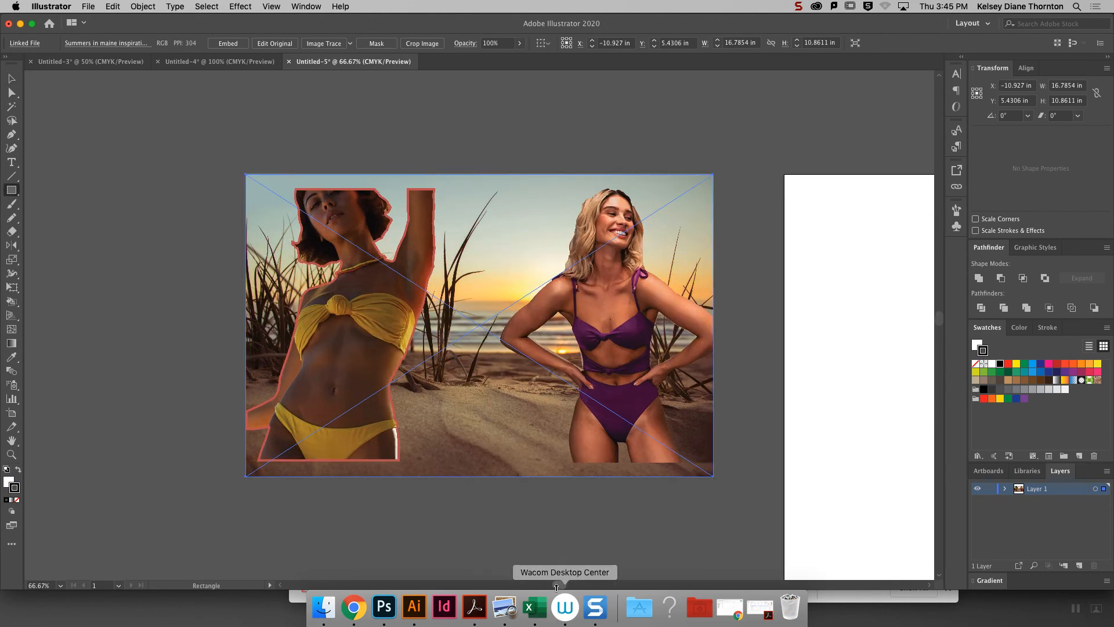
{"action": "scroll", "coordinate": [559, 208], "scroll_direction": "right", "scroll_amount": 5}
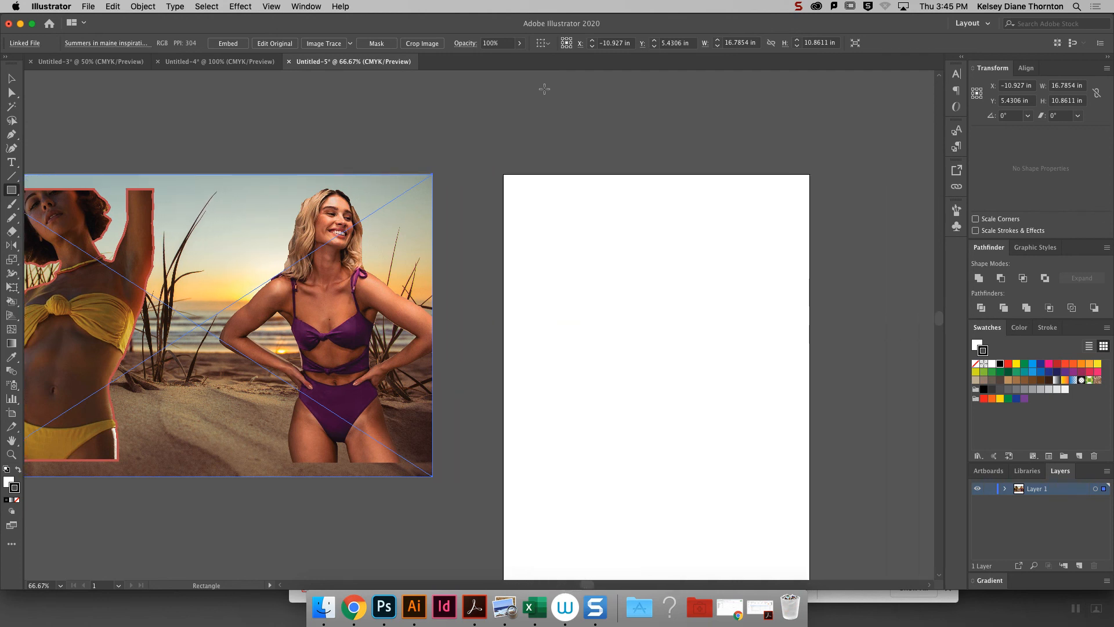
{"action": "left_click_drag", "start_coordinate": [510, 184], "coordinate": [596, 215]}
{"action": "key", "text": "super+z"}
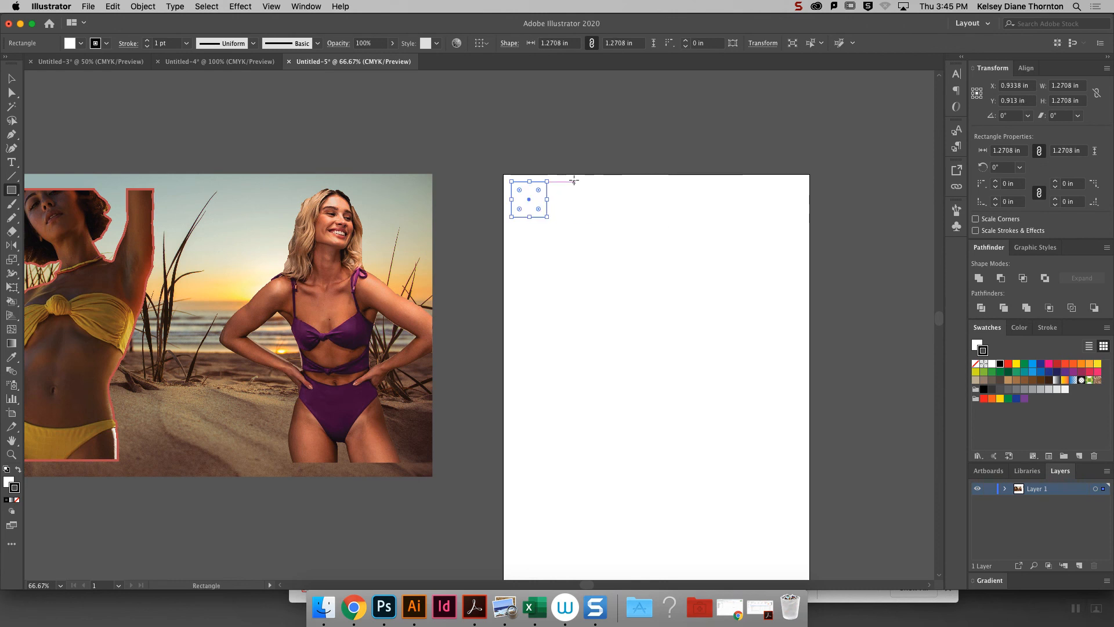
- Duplicate the square across the top of the artboard to make an evenly spaced row of seven
{"action": "left_click", "coordinate": [13, 78]}
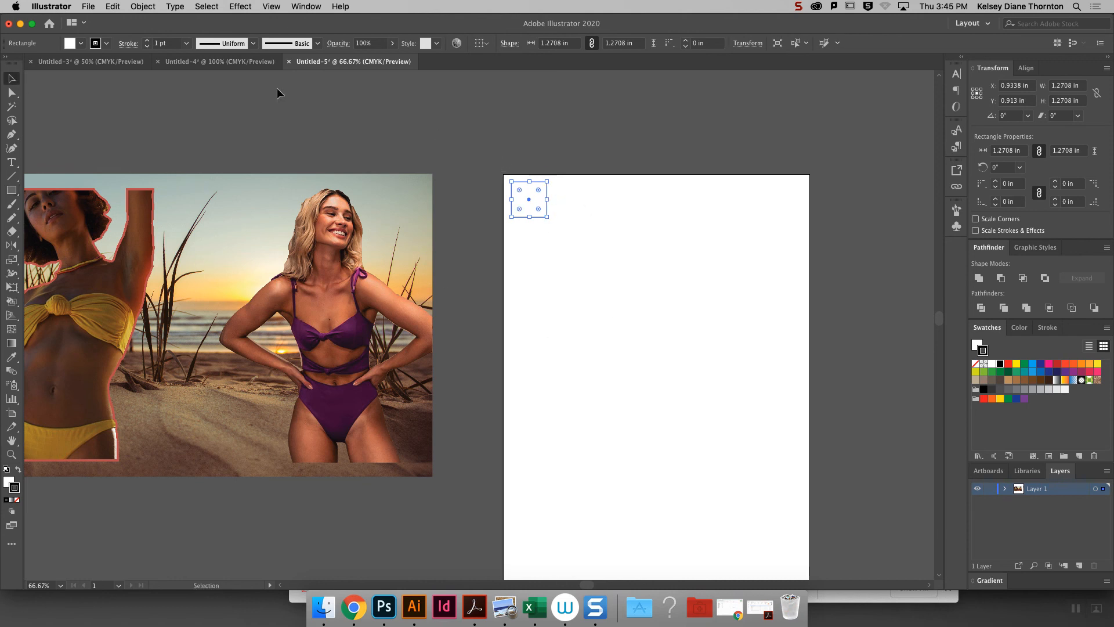
{"action": "left_click", "coordinate": [627, 197]}
{"action": "left_click_drag", "start_coordinate": [538, 197], "coordinate": [774, 210], "text": "alt"}
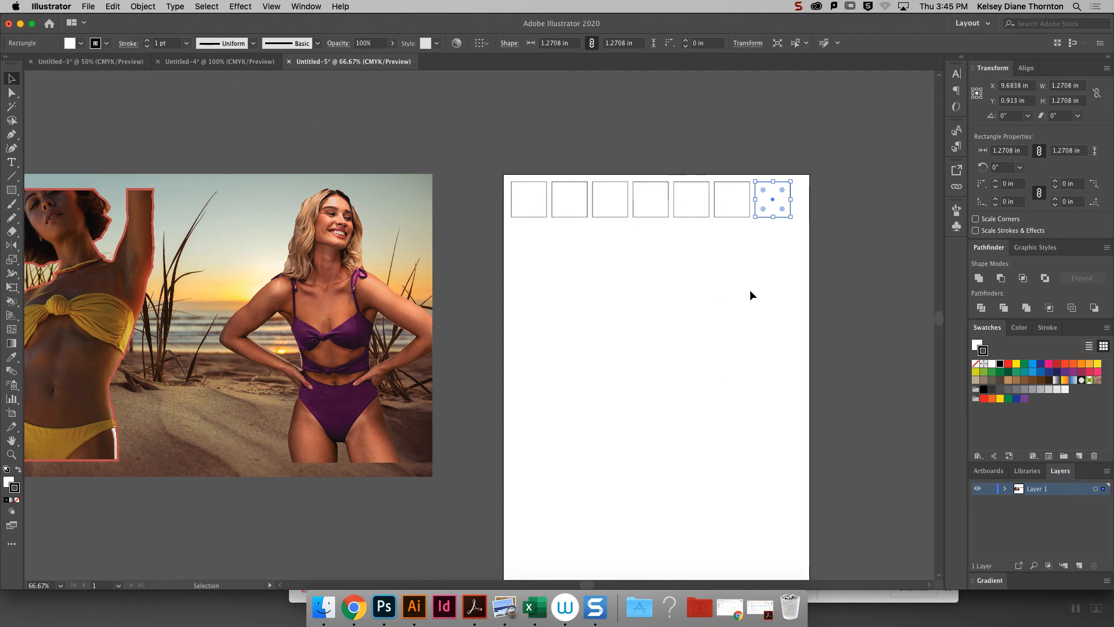
- Fill the first square with the purple of the swimsuit using the Eyedropper
{"action": "left_click", "coordinate": [536, 215]}
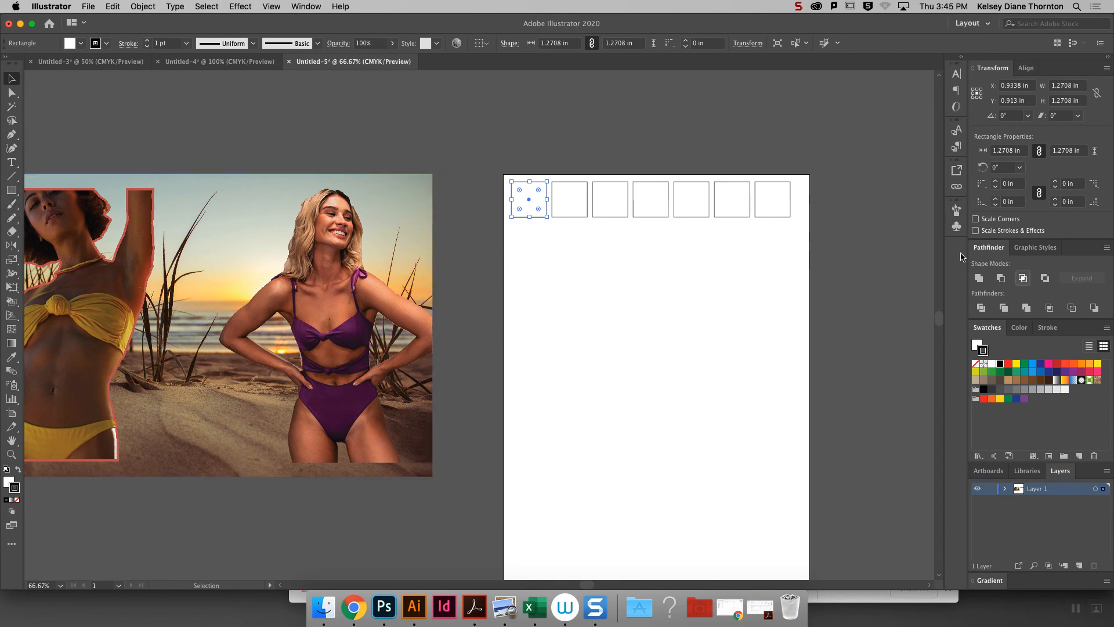
{"action": "left_click", "coordinate": [10, 358]}
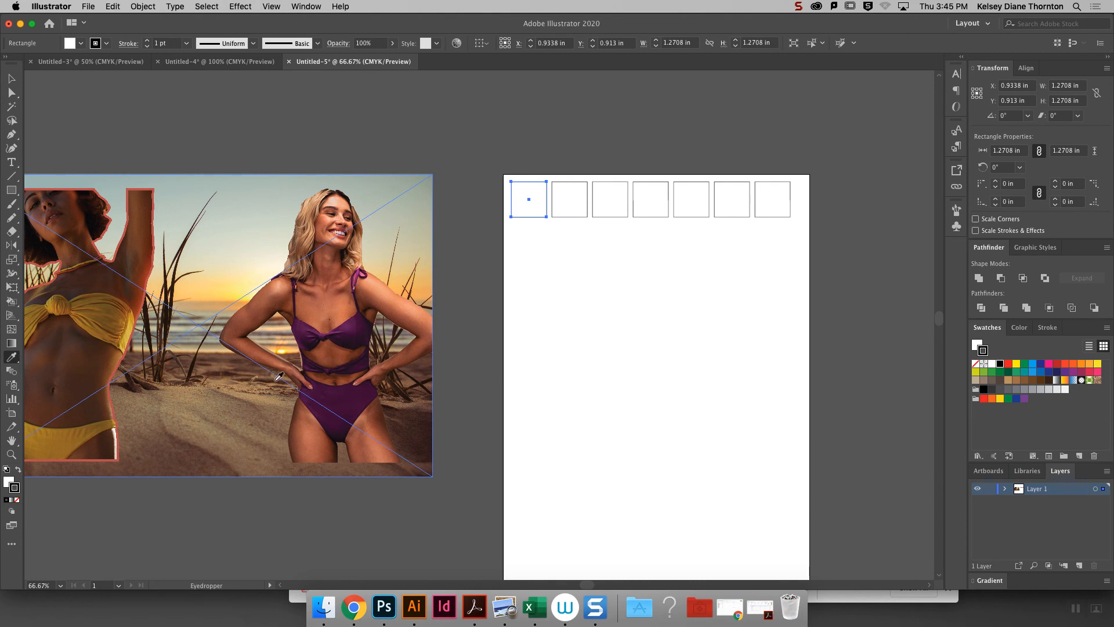
{"action": "left_click", "coordinate": [339, 329]}
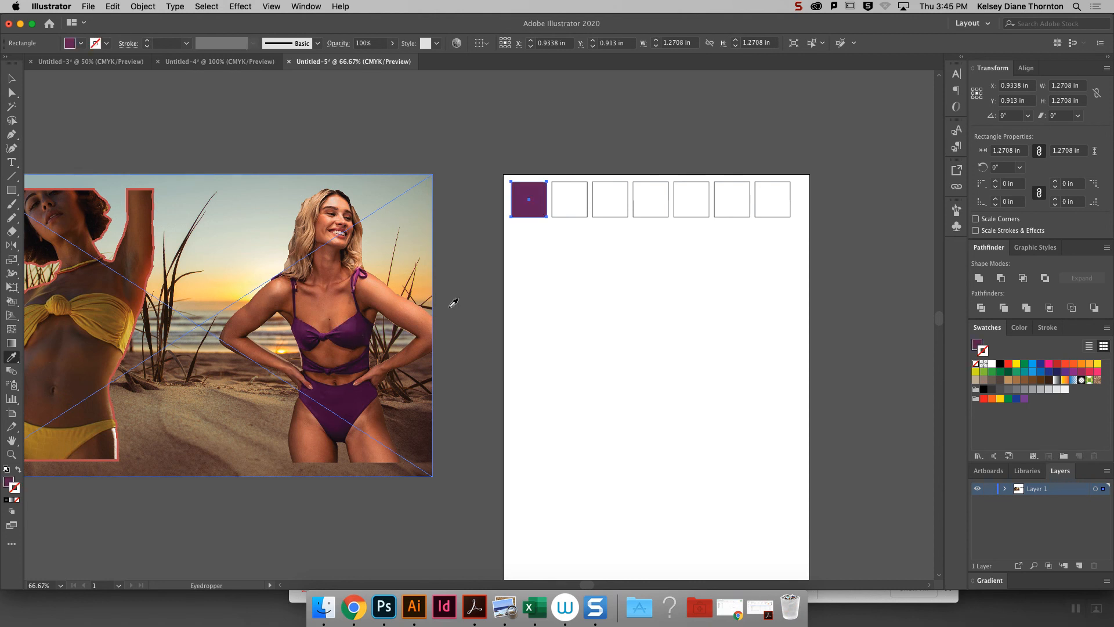
{"action": "left_click", "coordinate": [323, 329]}
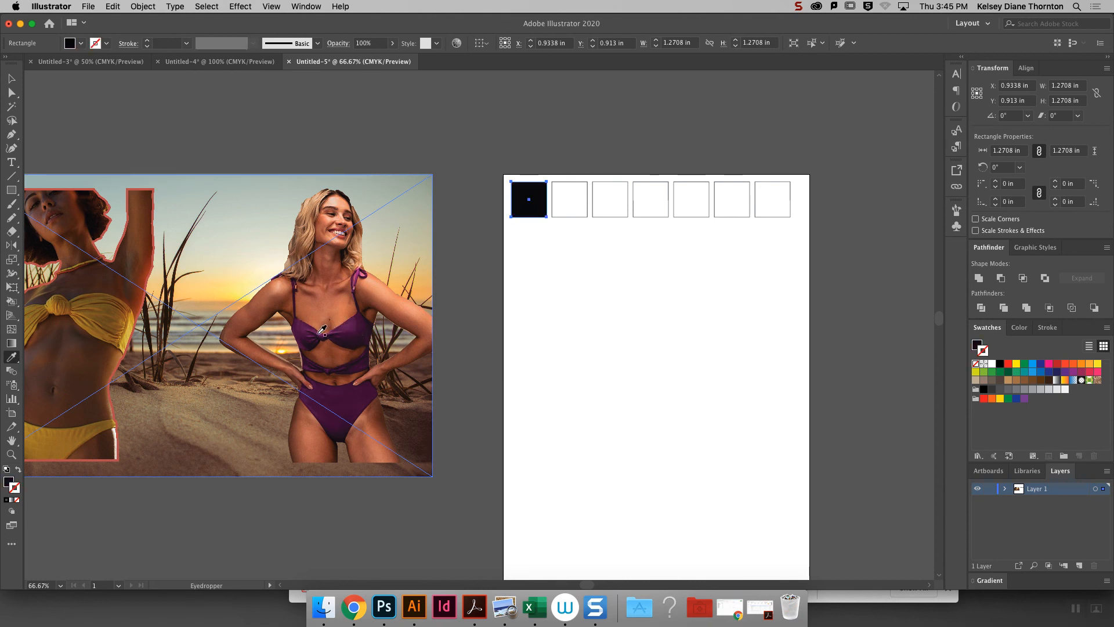
{"action": "left_click", "coordinate": [337, 329]}
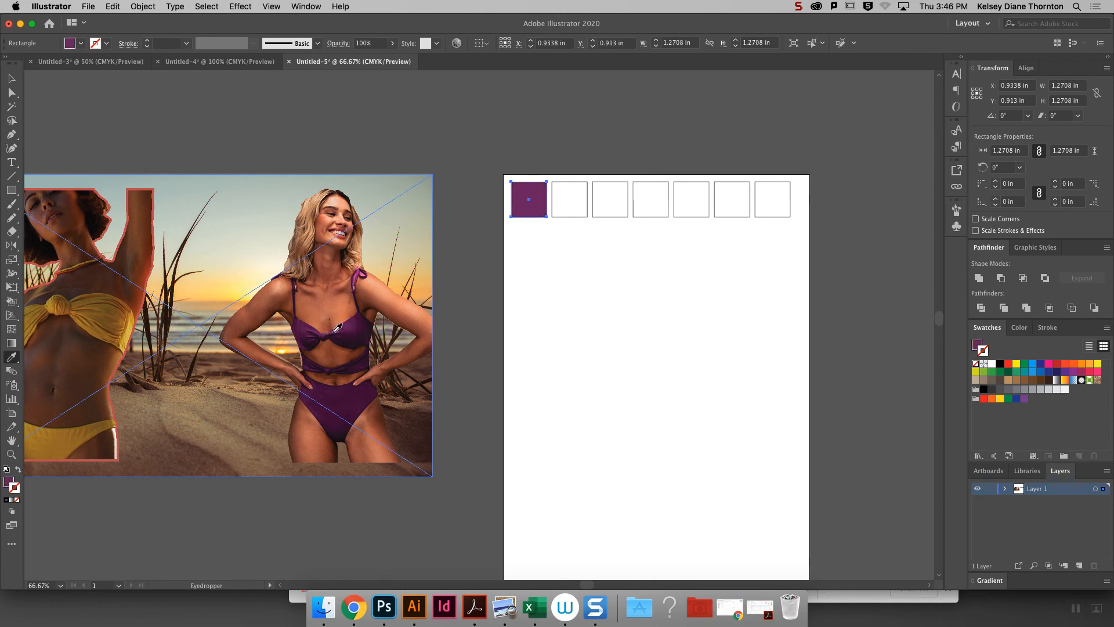
- Fill the second square with the light yellow sampled from the yellow bikini top
{"action": "left_click", "coordinate": [7, 80]}
{"action": "left_click", "coordinate": [581, 212]}
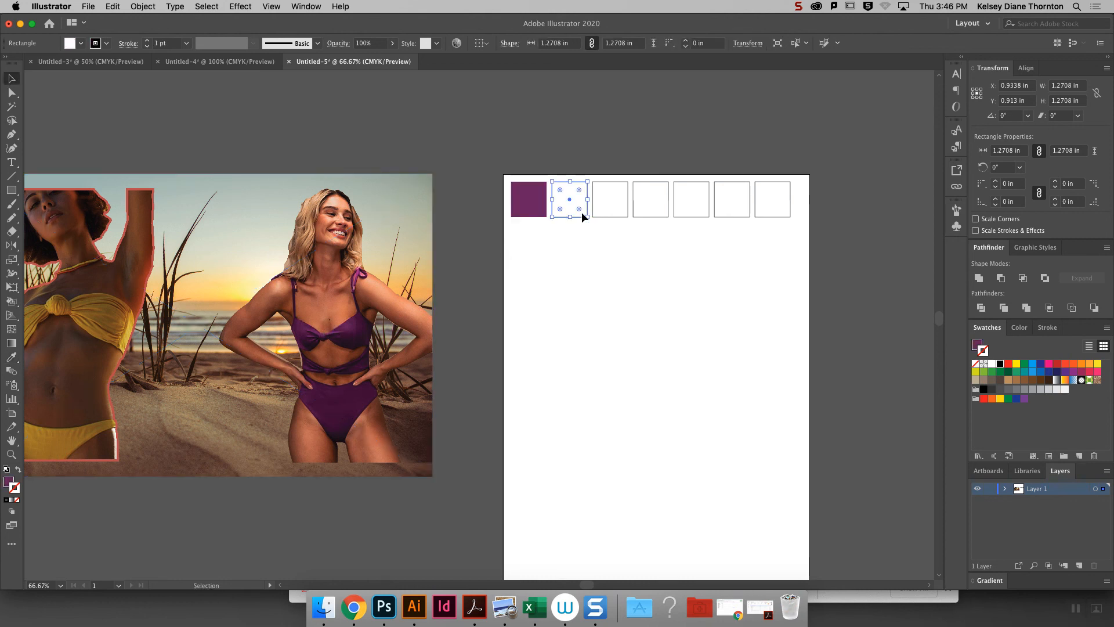
{"action": "left_click", "coordinate": [12, 357]}
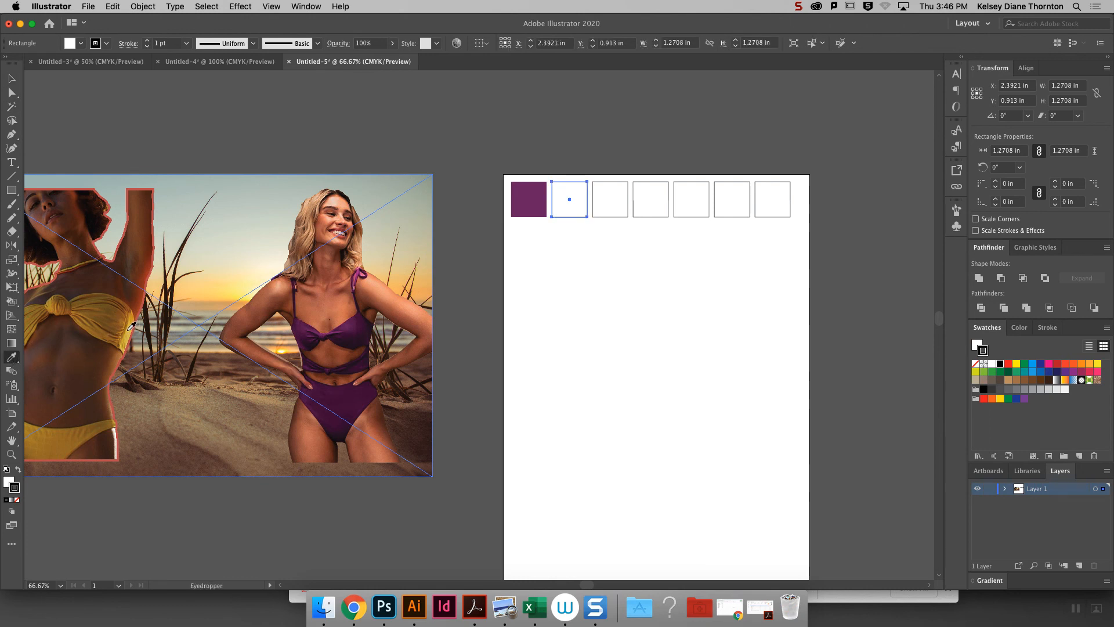
{"action": "left_click", "coordinate": [132, 325]}
- Fill the third square with the dark golden brown sampled from the yellow bikini bottoms
{"action": "left_click", "coordinate": [11, 78]}
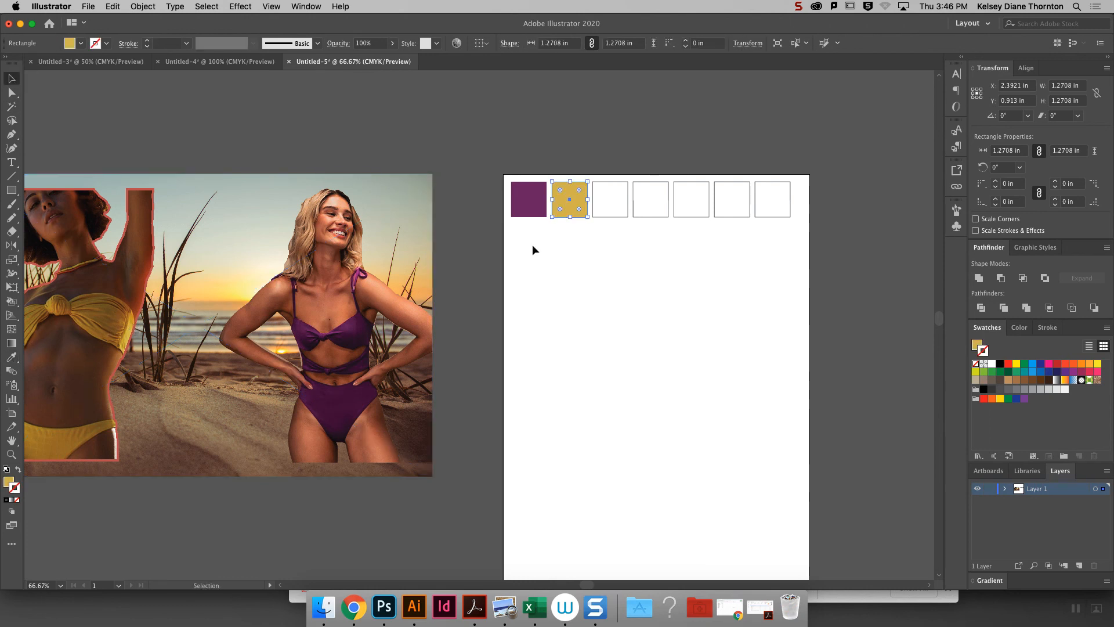
{"action": "left_click", "coordinate": [612, 209]}
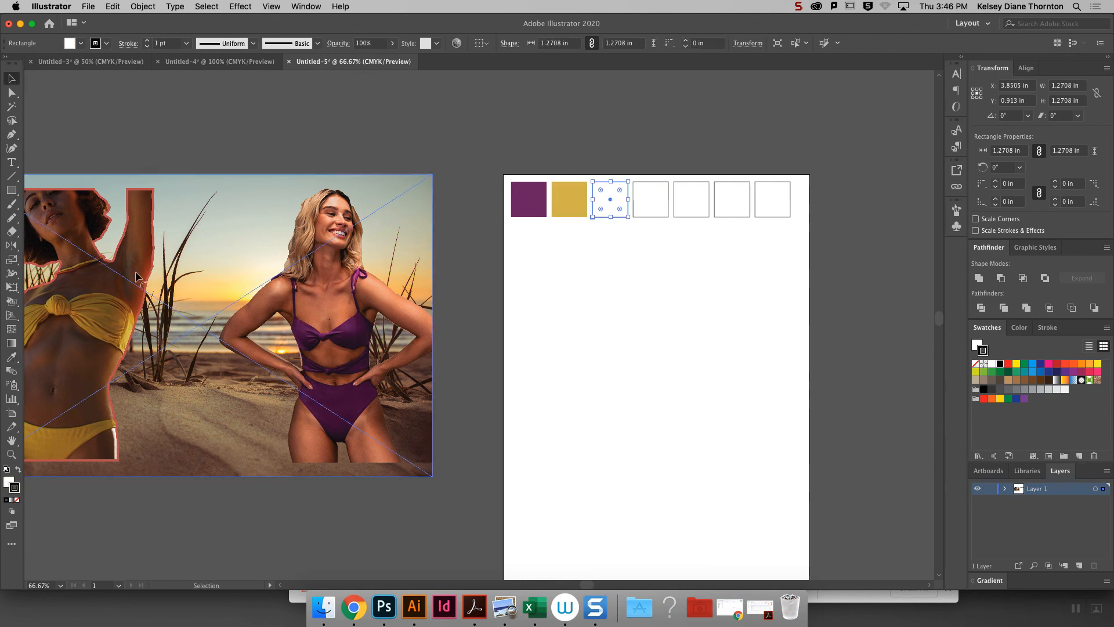
{"action": "left_click", "coordinate": [13, 217]}
{"action": "left_click", "coordinate": [11, 357]}
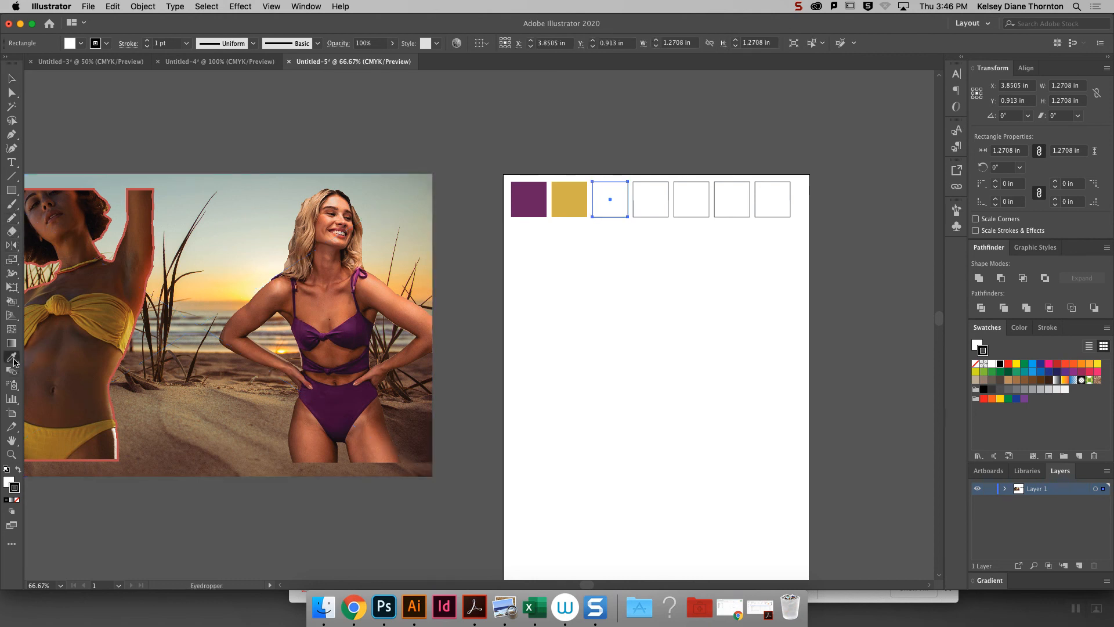
{"action": "left_click", "coordinate": [45, 431]}
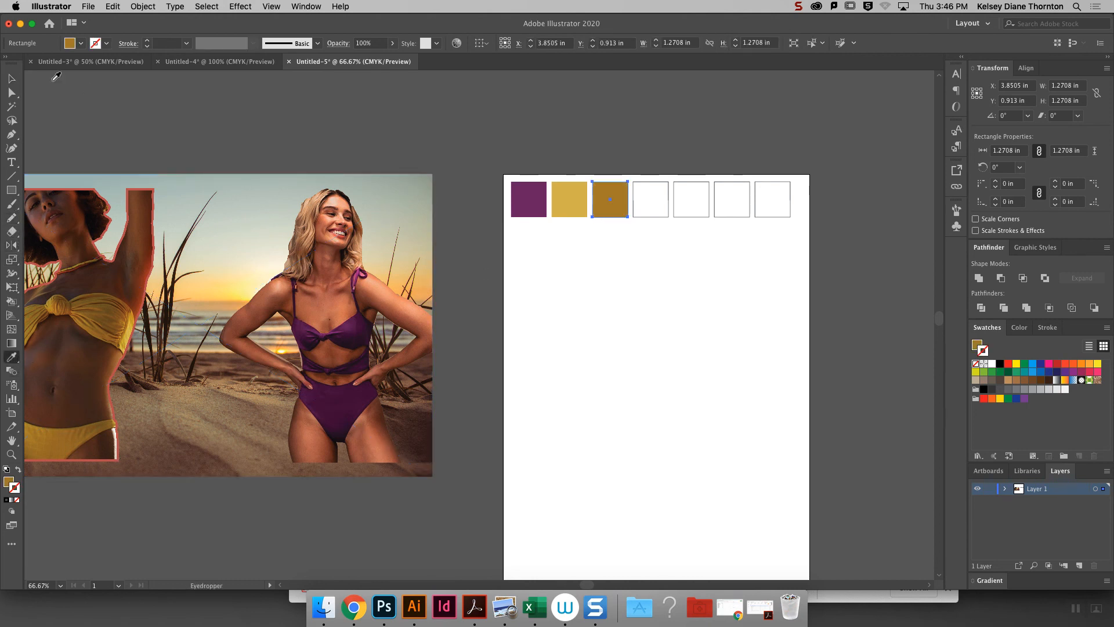
- Fill the fourth square with the greyish beige sampled from the sea behind the grasses
{"action": "left_click", "coordinate": [12, 78]}
{"action": "left_click", "coordinate": [650, 209]}
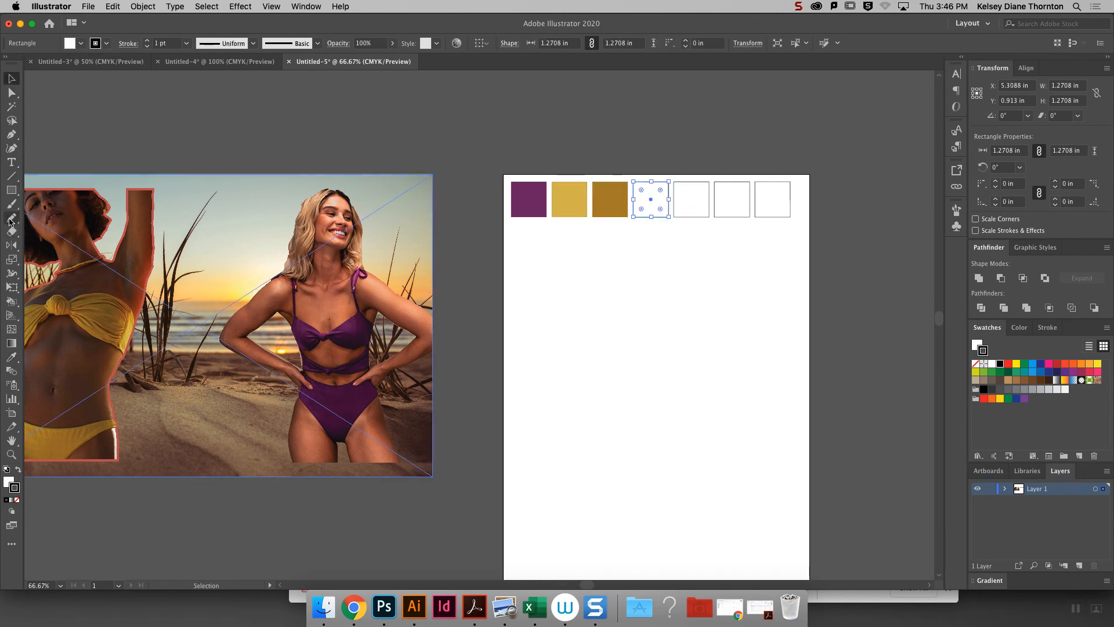
{"action": "left_click", "coordinate": [12, 357]}
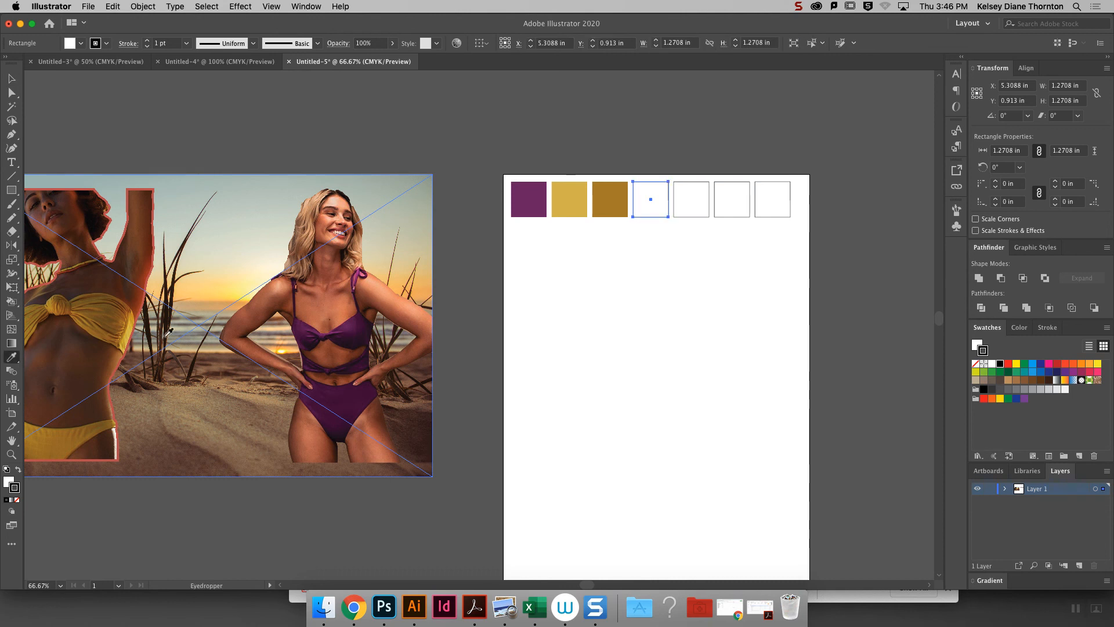
{"action": "left_click", "coordinate": [185, 329]}
- Fill the fifth square with the light tan sampled near the water beside the purple swimsuit model's bent arm
{"action": "key", "text": "v"}
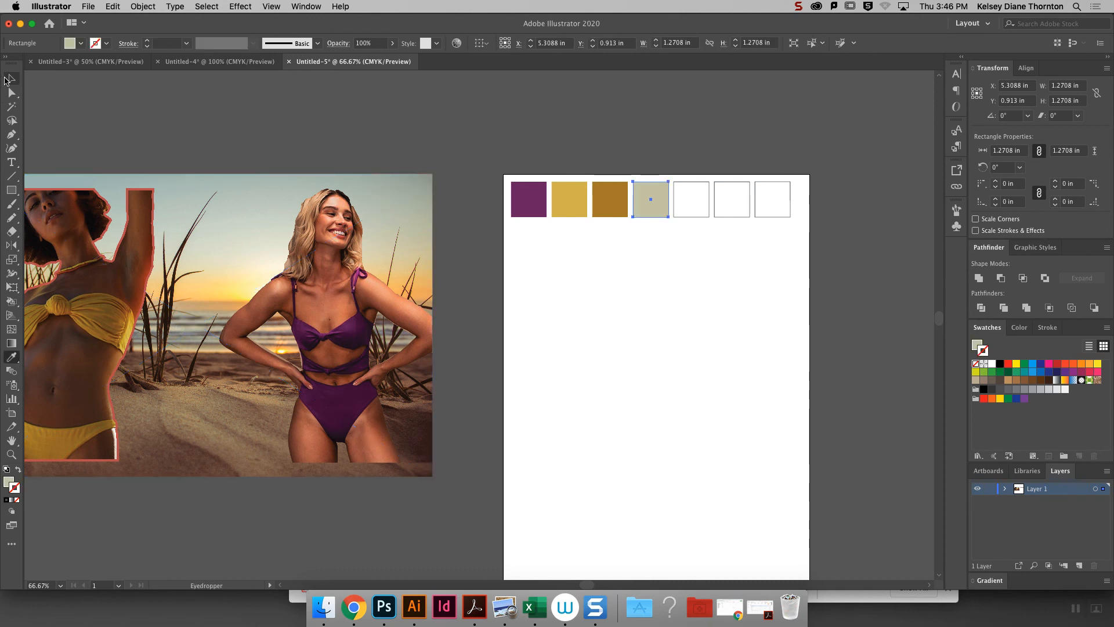
{"action": "left_click", "coordinate": [692, 199]}
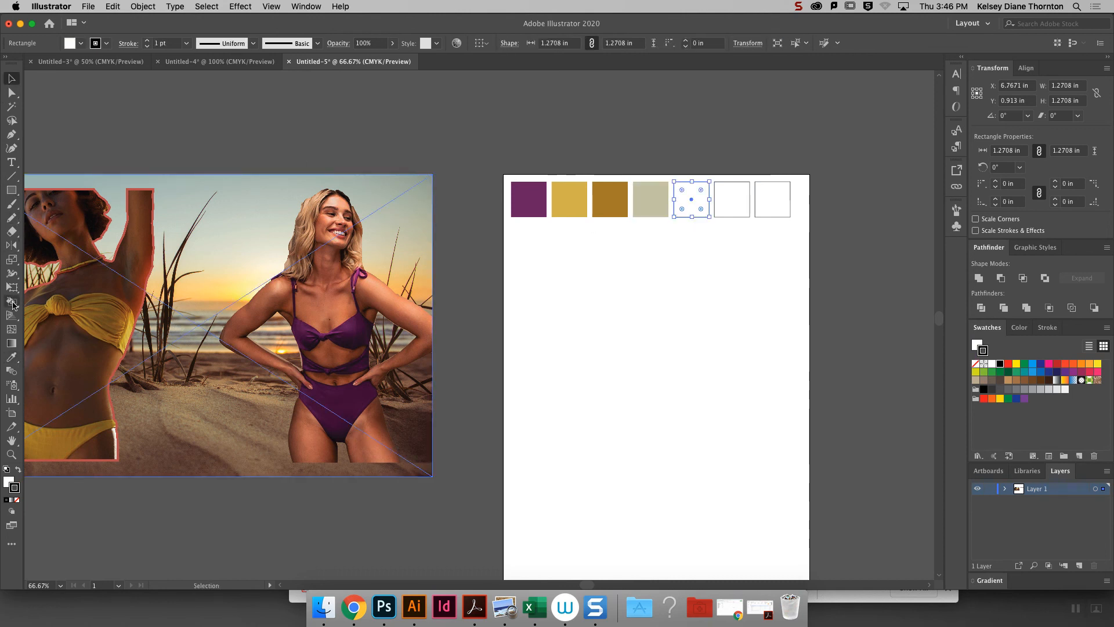
{"action": "left_click", "coordinate": [12, 357]}
{"action": "left_click", "coordinate": [288, 345]}
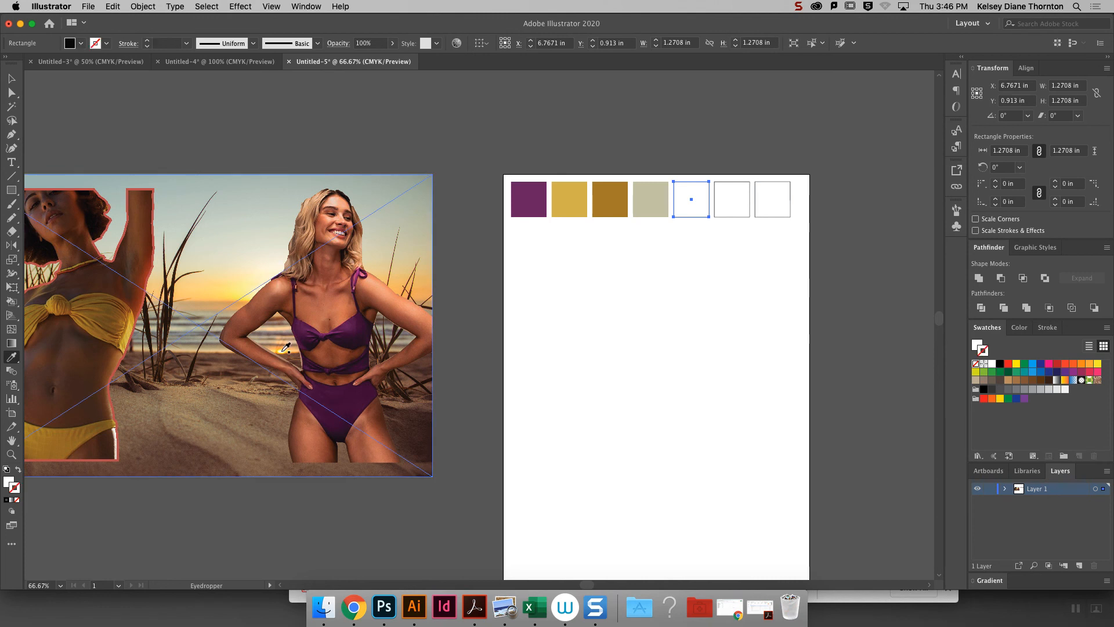
{"action": "left_click", "coordinate": [278, 350]}
{"action": "left_click", "coordinate": [278, 350]}
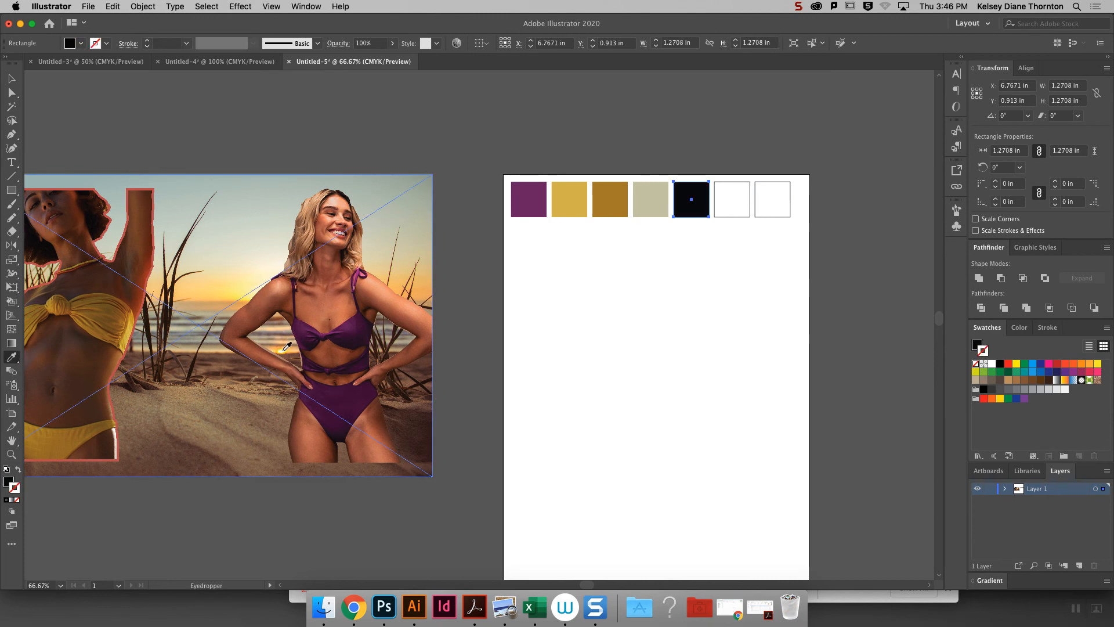
{"action": "left_click", "coordinate": [284, 350]}
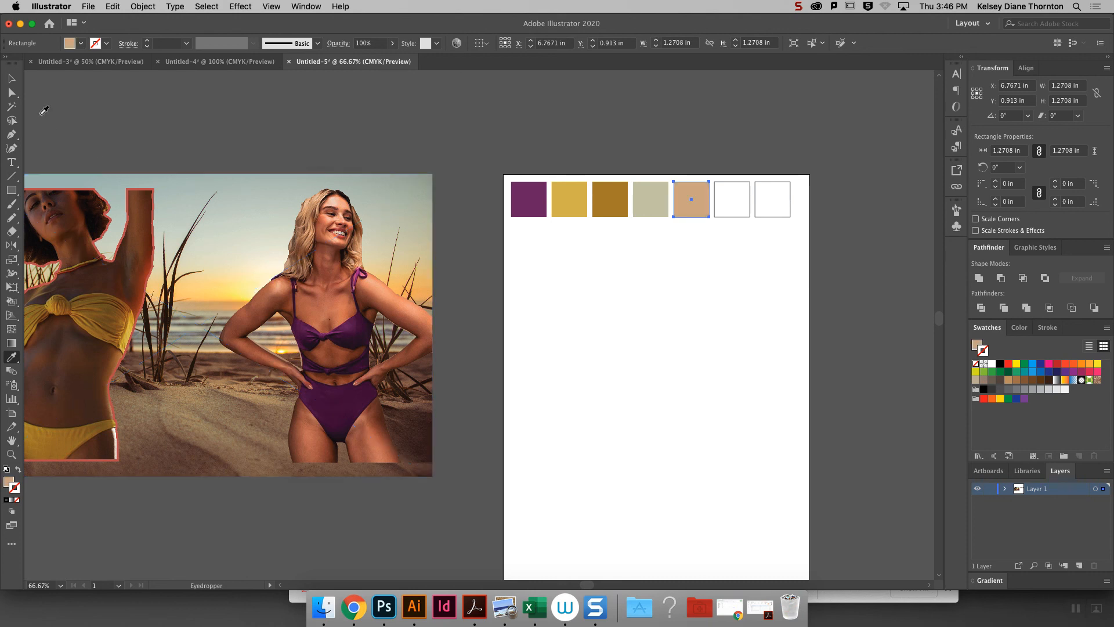
- Fill the sixth square with the grey-blue sampled from the top edge of the sky
{"action": "left_click", "coordinate": [12, 79]}
{"action": "left_click", "coordinate": [723, 206]}
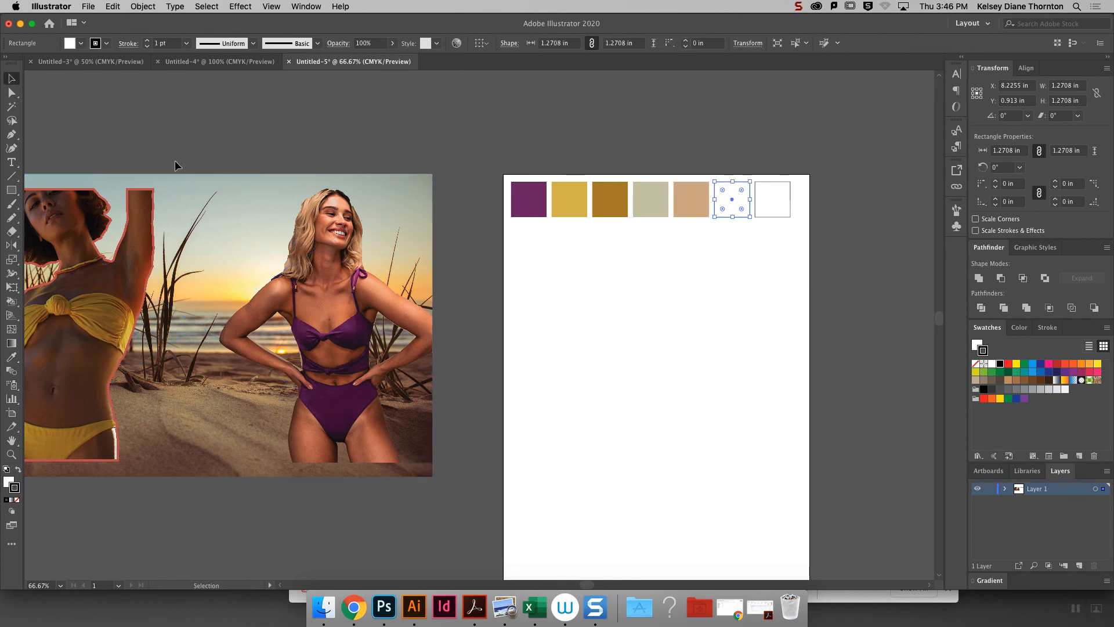
{"action": "left_click", "coordinate": [12, 357]}
{"action": "left_click", "coordinate": [241, 219]}
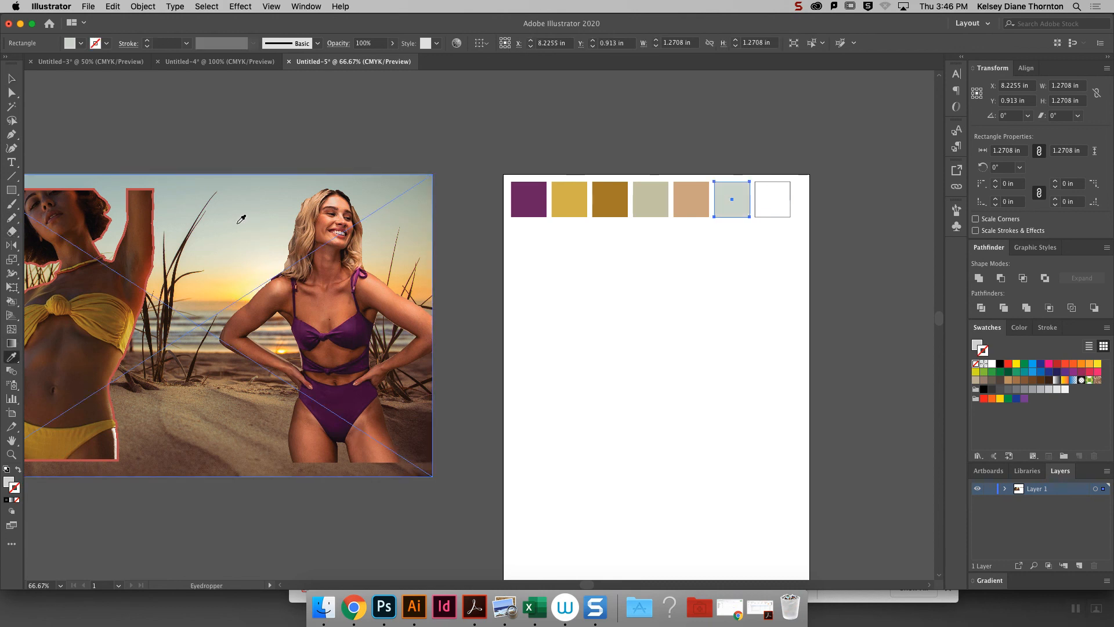
{"action": "left_click", "coordinate": [92, 176]}
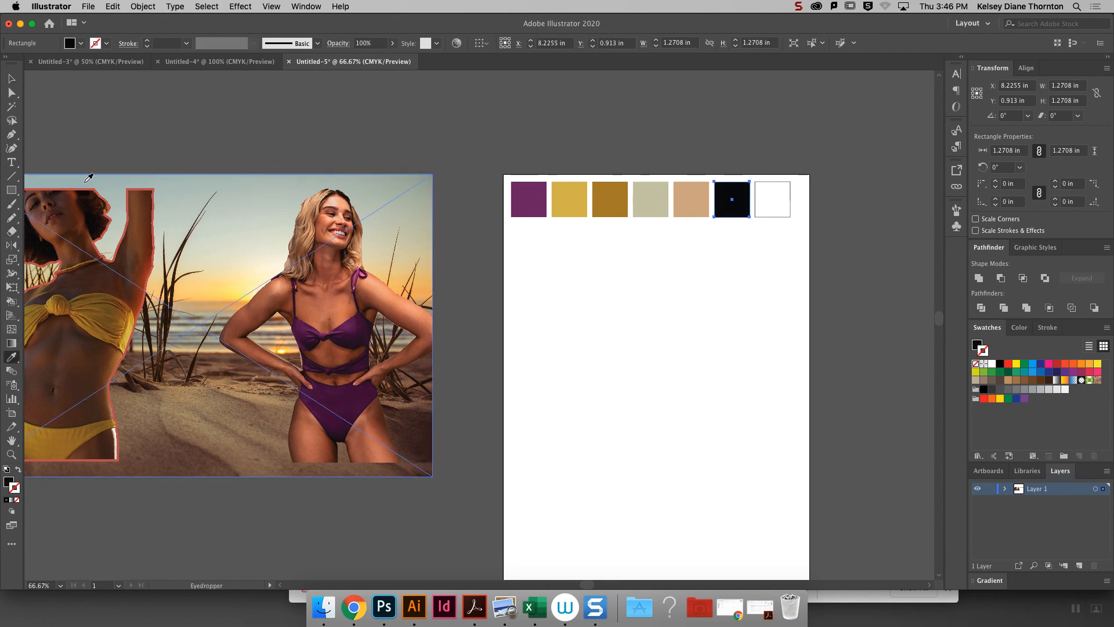
{"action": "left_click", "coordinate": [79, 179]}
- Fill the seventh square with the near-black of the beach grass, and select all seven coloured squares
{"action": "key", "text": "v"}
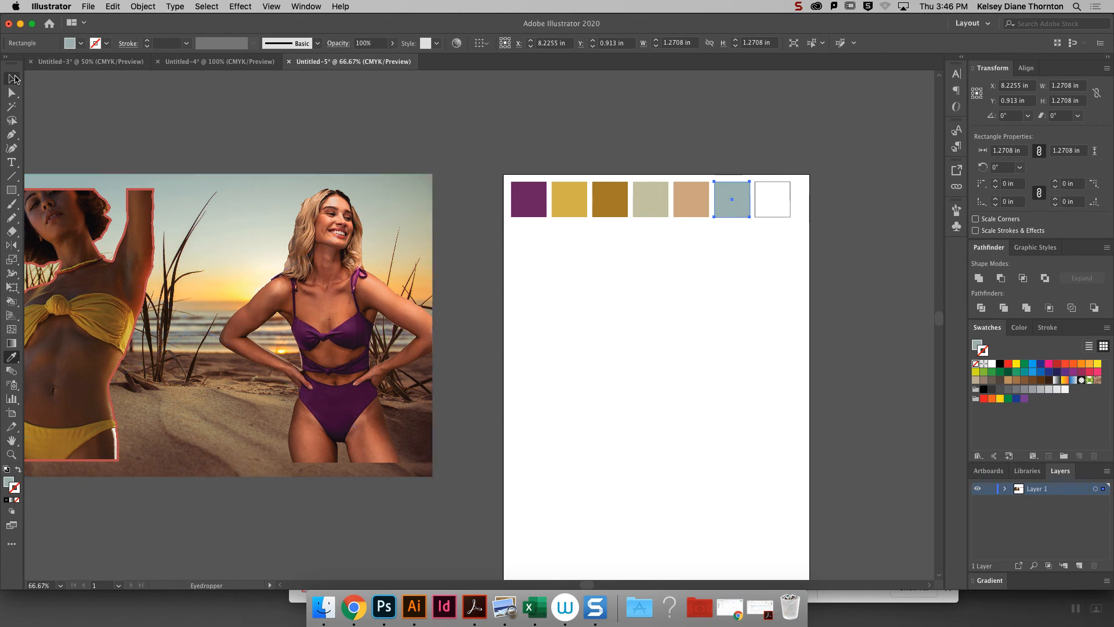
{"action": "left_click", "coordinate": [775, 215]}
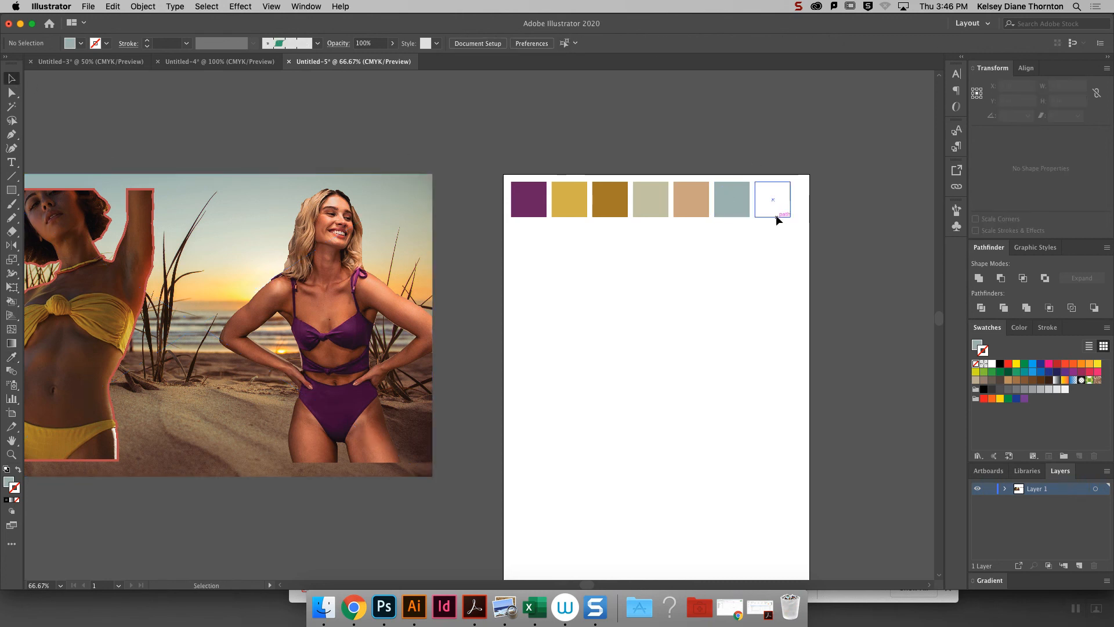
{"action": "left_click", "coordinate": [11, 357]}
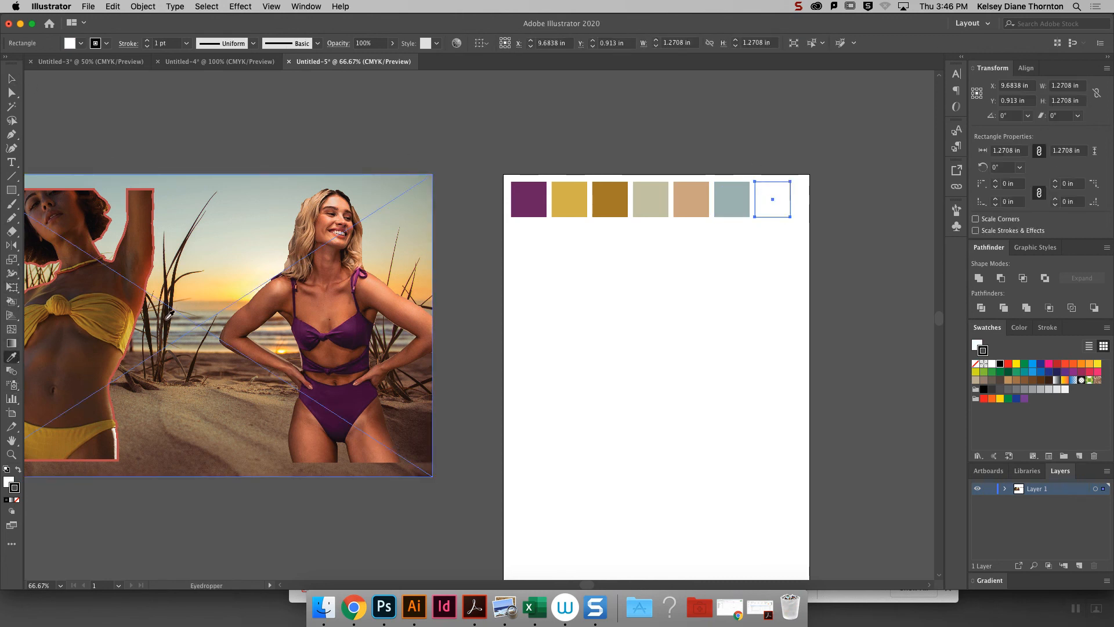
{"action": "left_click", "coordinate": [165, 318]}
{"action": "left_click", "coordinate": [8, 79]}
{"action": "left_click_drag", "start_coordinate": [853, 248], "coordinate": [468, 122]}
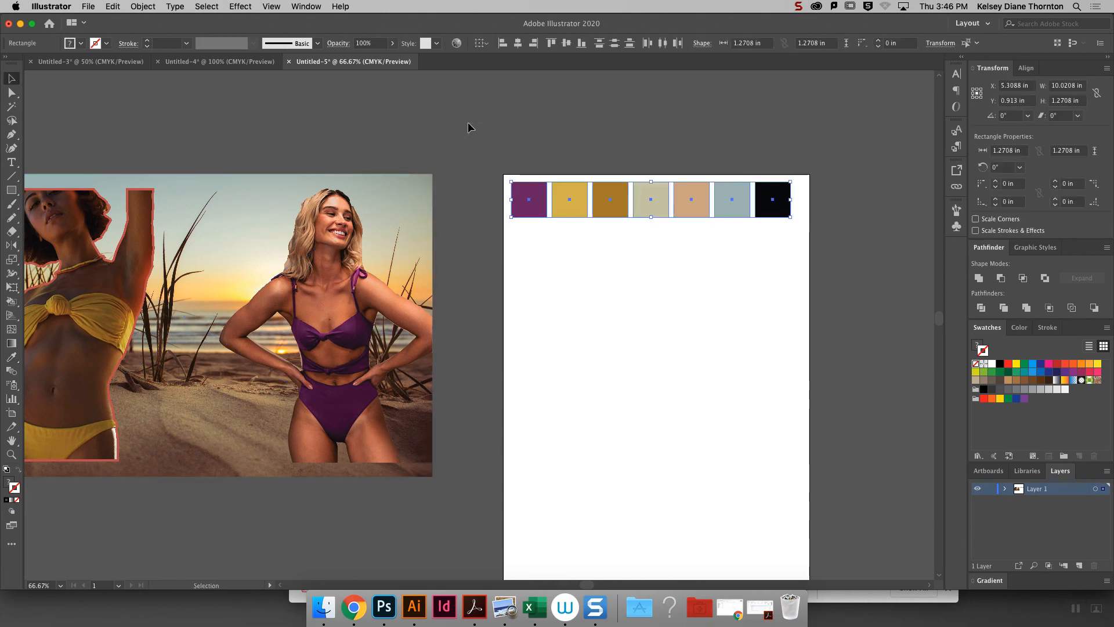
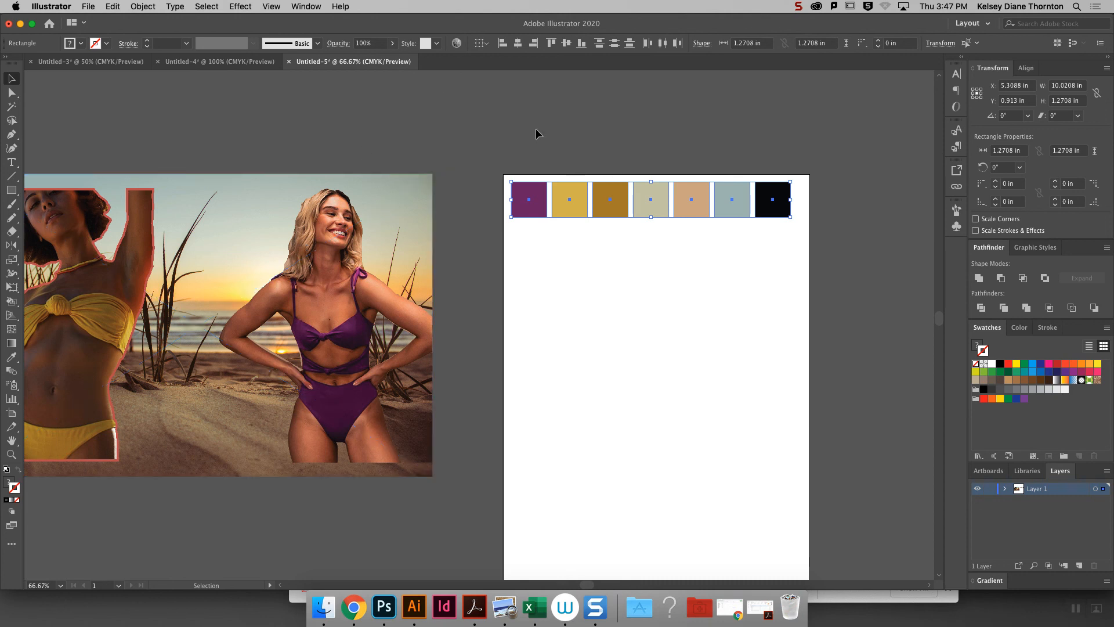
- Move the yellow square out of the palette row to directly below the purple square
{"action": "left_click", "coordinate": [549, 146]}
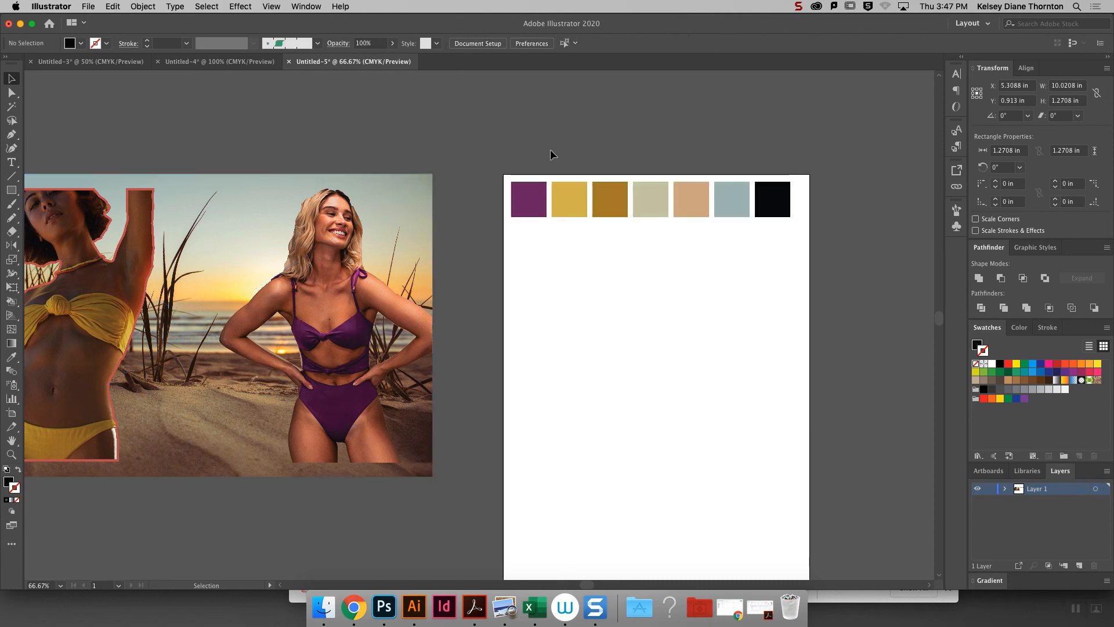
{"action": "left_click", "coordinate": [569, 215]}
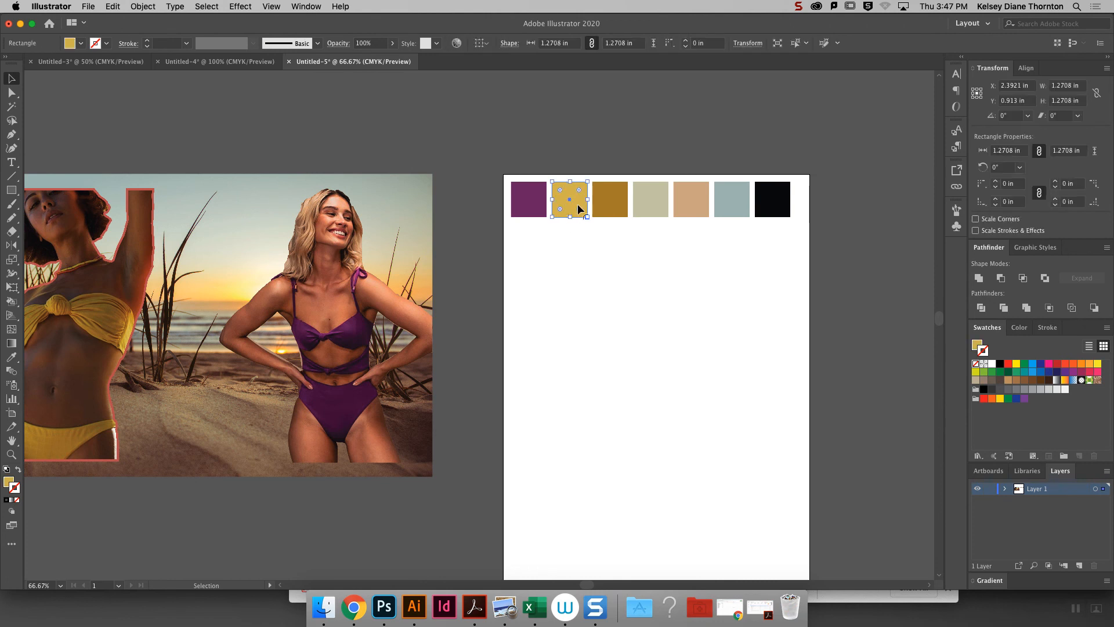
{"action": "left_click_drag", "start_coordinate": [578, 202], "coordinate": [538, 266]}
- Open the Color Guide beside the artboard, base it on the yellow square's fill and review the harmony rules
{"action": "left_click", "coordinate": [295, 6]}
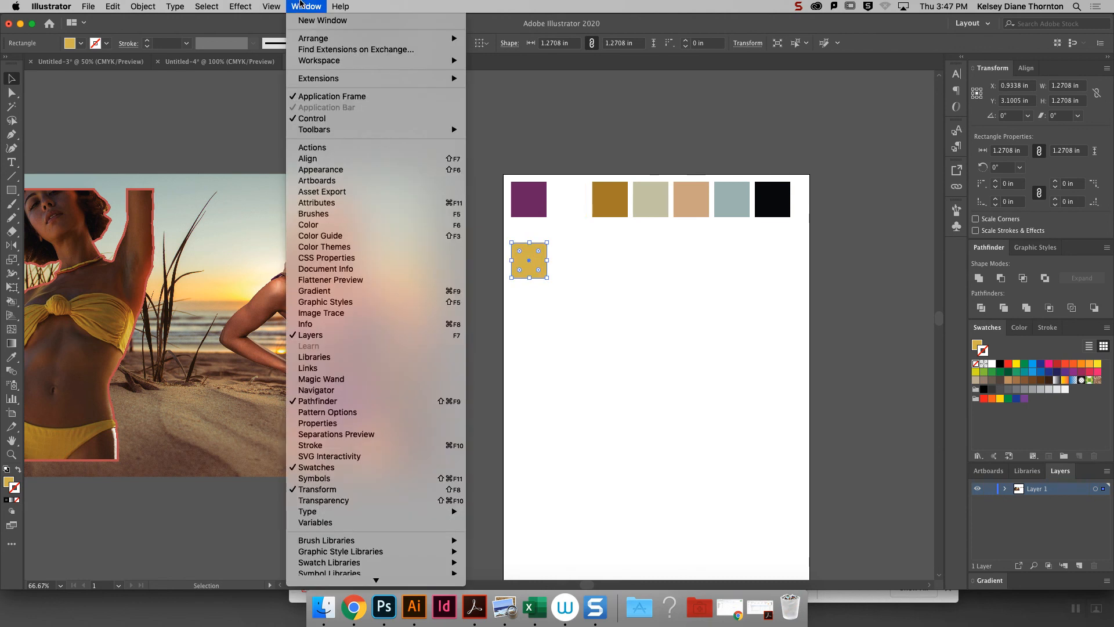
{"action": "left_click", "coordinate": [414, 236]}
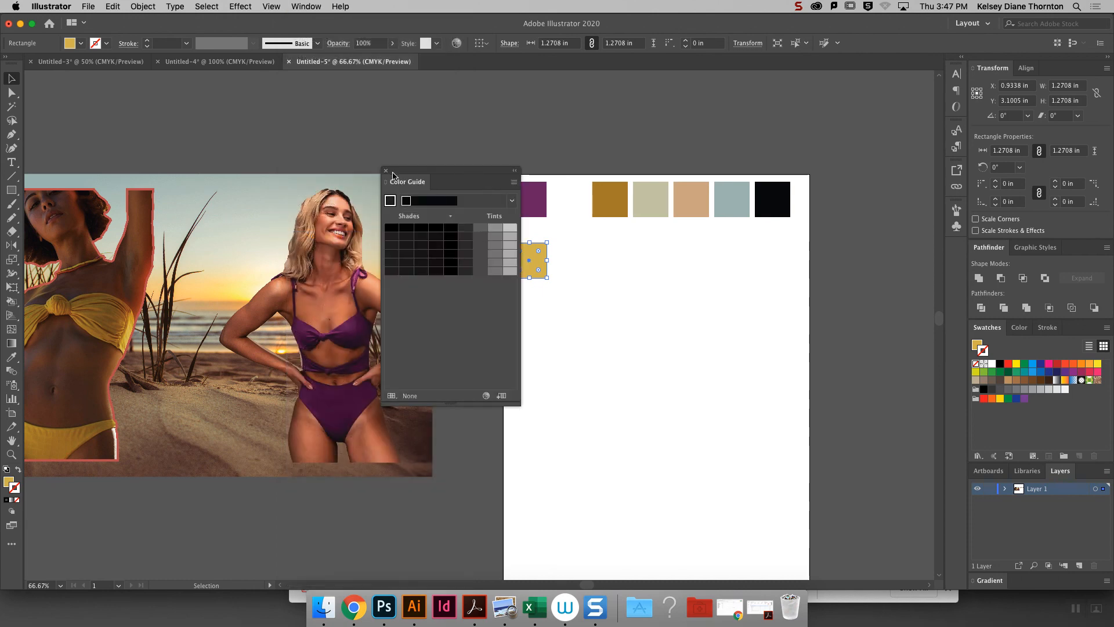
{"action": "left_click_drag", "start_coordinate": [464, 174], "coordinate": [317, 167]}
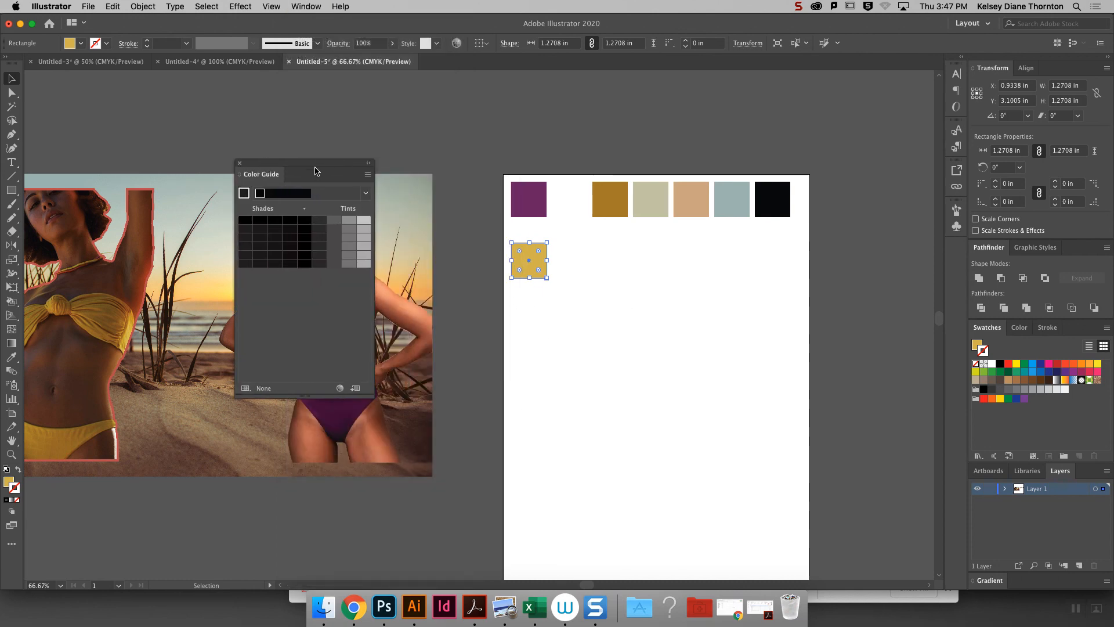
{"action": "left_click", "coordinate": [9, 484]}
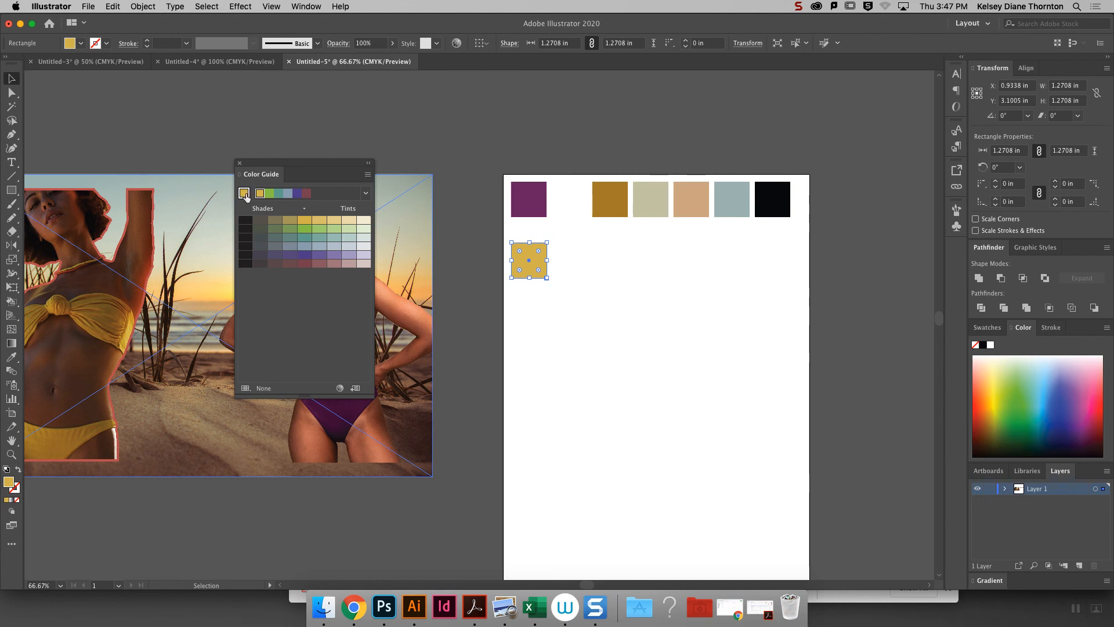
{"action": "left_click_drag", "start_coordinate": [297, 162], "coordinate": [369, 137]}
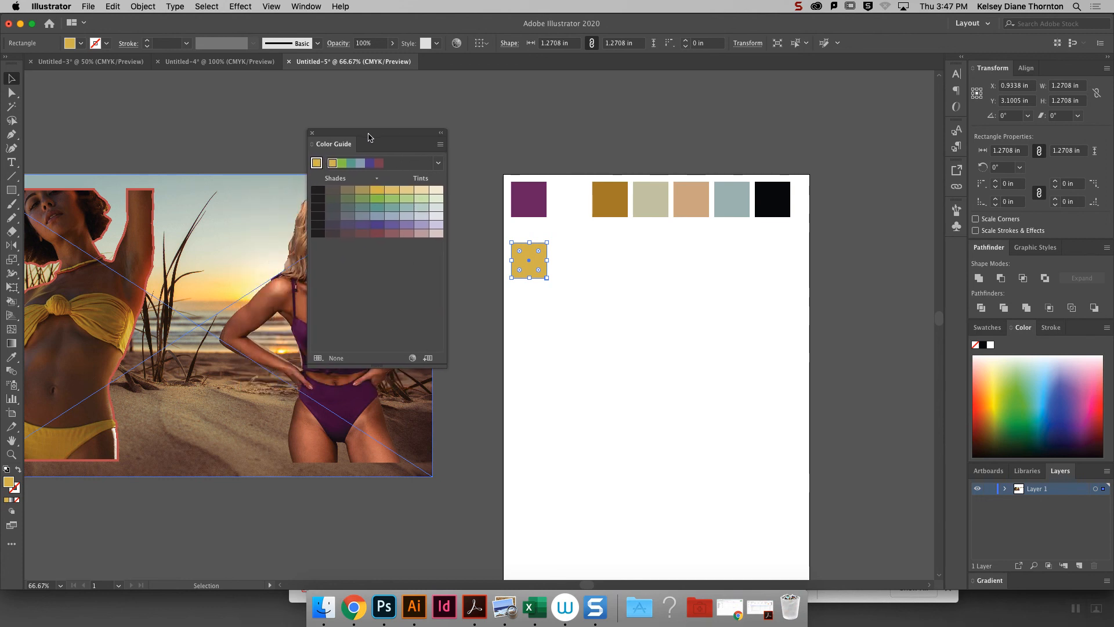
{"action": "left_click", "coordinate": [439, 165]}
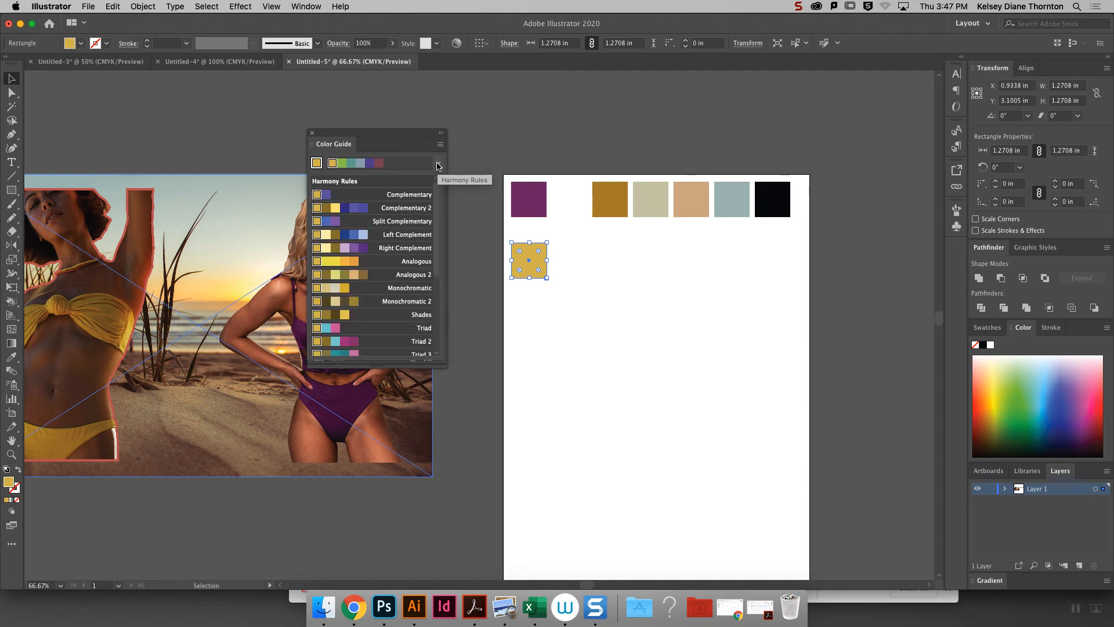
{"action": "scroll", "coordinate": [438, 235], "scroll_direction": "down", "scroll_amount": 5}
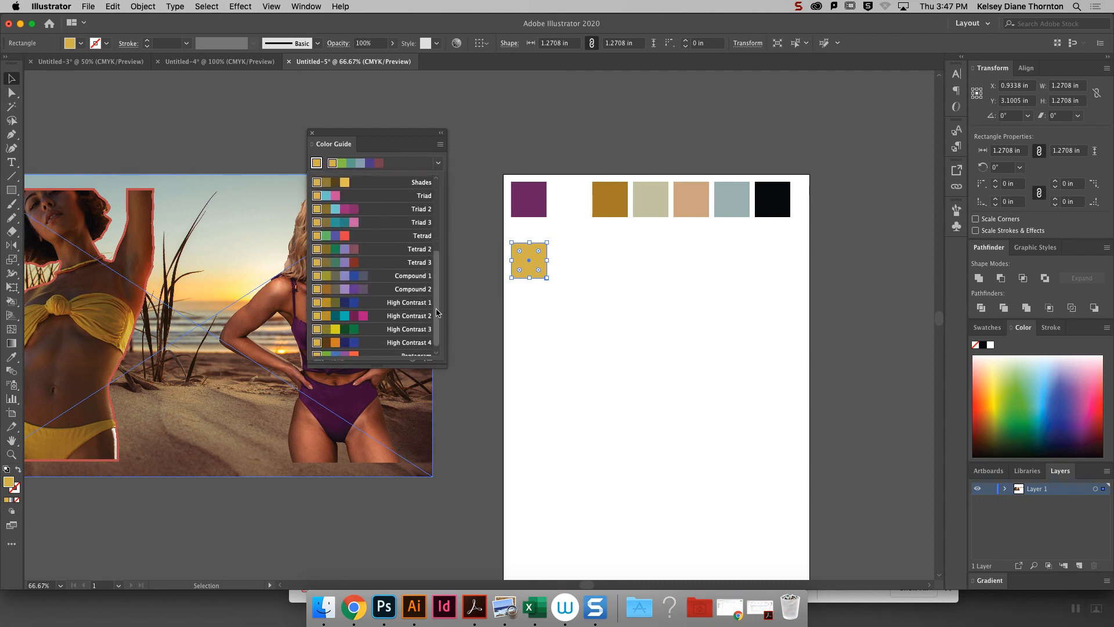
{"action": "scroll", "coordinate": [436, 234], "scroll_direction": "up", "scroll_amount": 5}
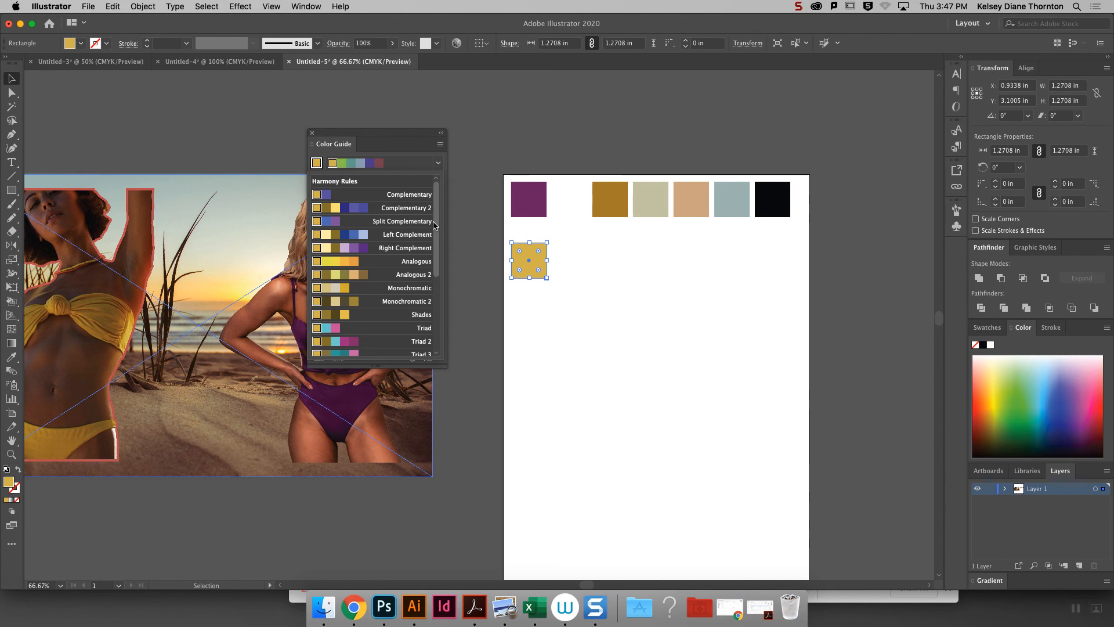
{"action": "left_click", "coordinate": [423, 141]}
- Move the five remaining non-purple squares into line beside the yellow square and fill them all with medium gray
{"action": "left_click_drag", "start_coordinate": [792, 264], "coordinate": [583, 256]}
{"action": "left_click", "coordinate": [998, 333]}
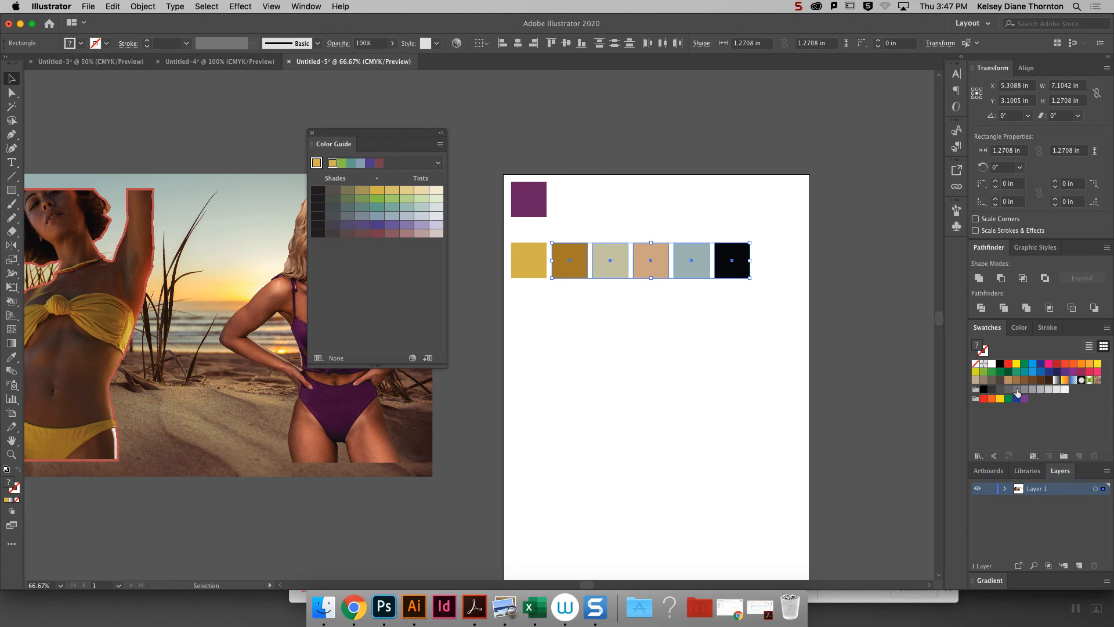
{"action": "left_click", "coordinate": [1016, 389]}
{"action": "left_click", "coordinate": [461, 70]}
- Set the Color Guide's base color from the yellow square and apply the Pentagram harmony rule
{"action": "left_click", "coordinate": [523, 267]}
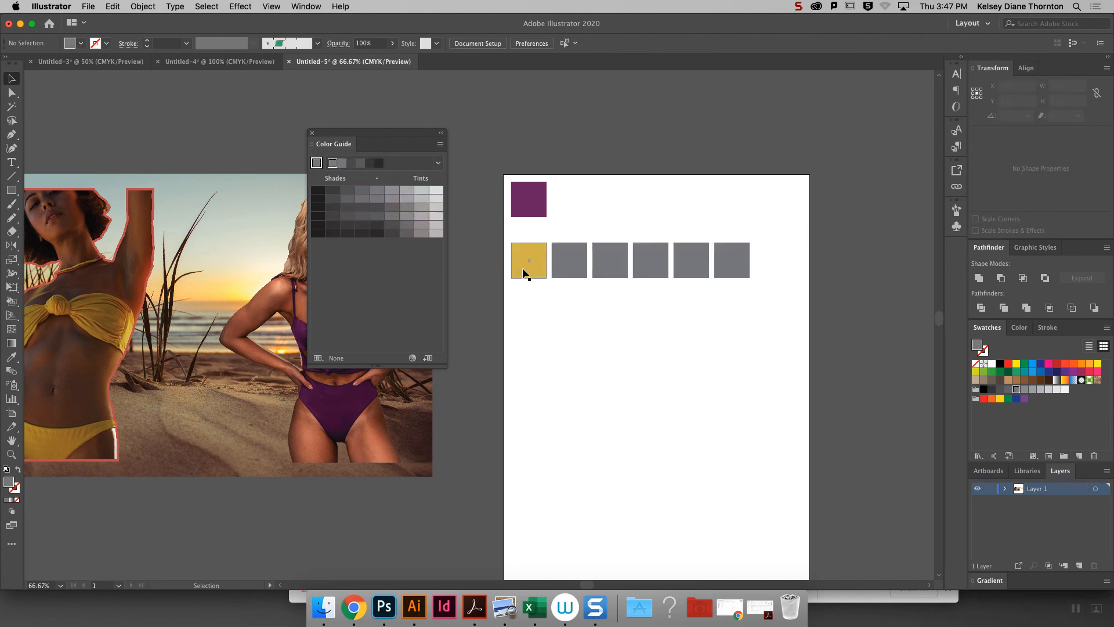
{"action": "left_click", "coordinate": [316, 165]}
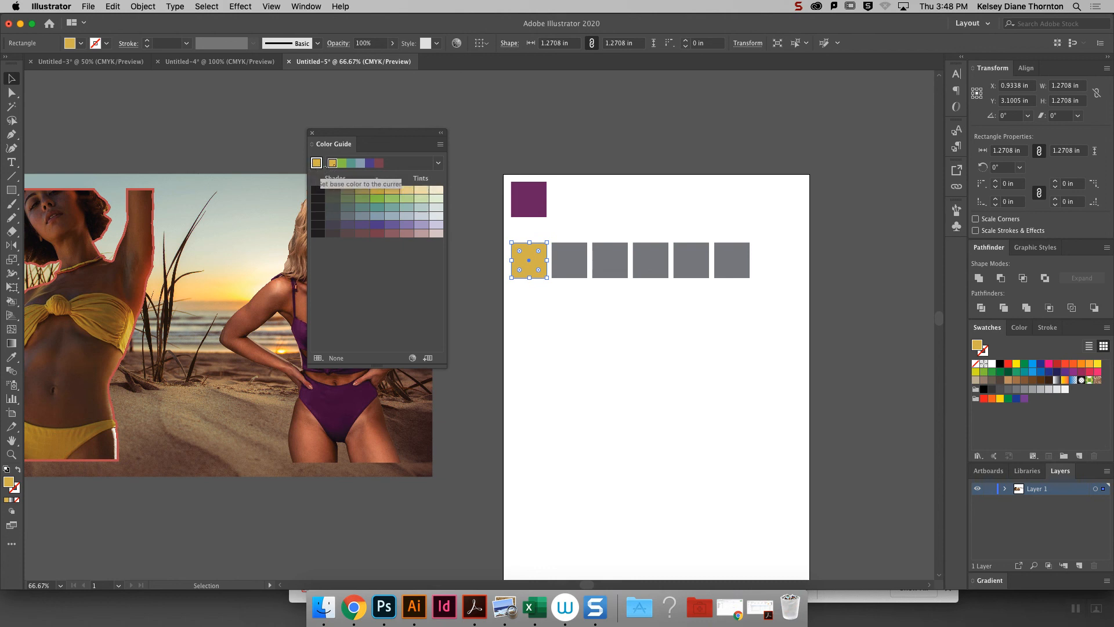
{"action": "left_click", "coordinate": [438, 163]}
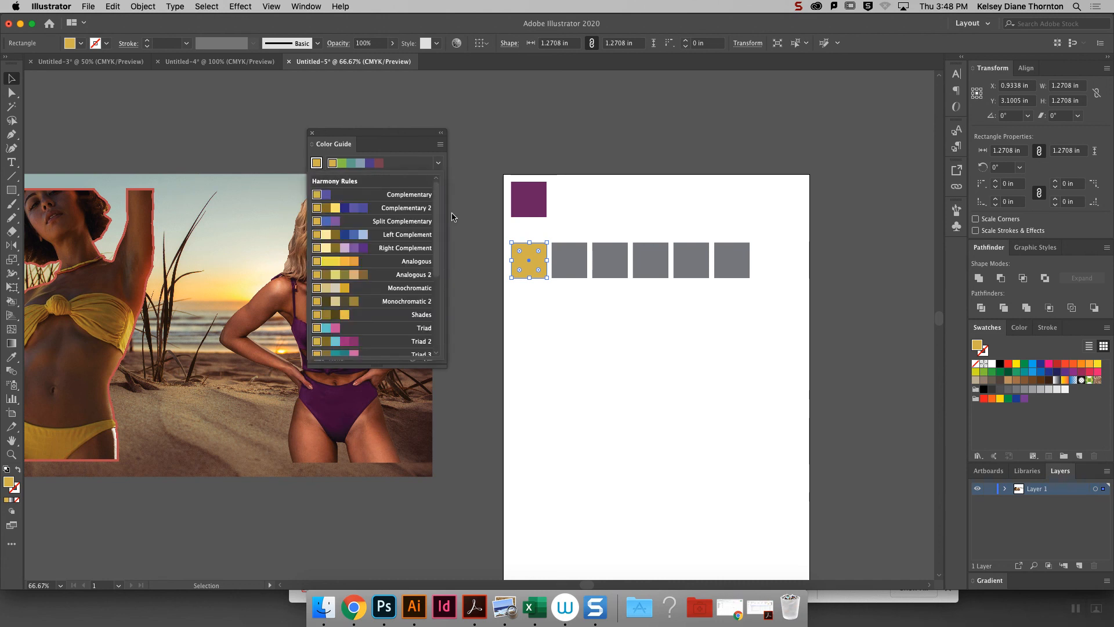
{"action": "scroll", "coordinate": [443, 244], "scroll_direction": "down", "scroll_amount": 3}
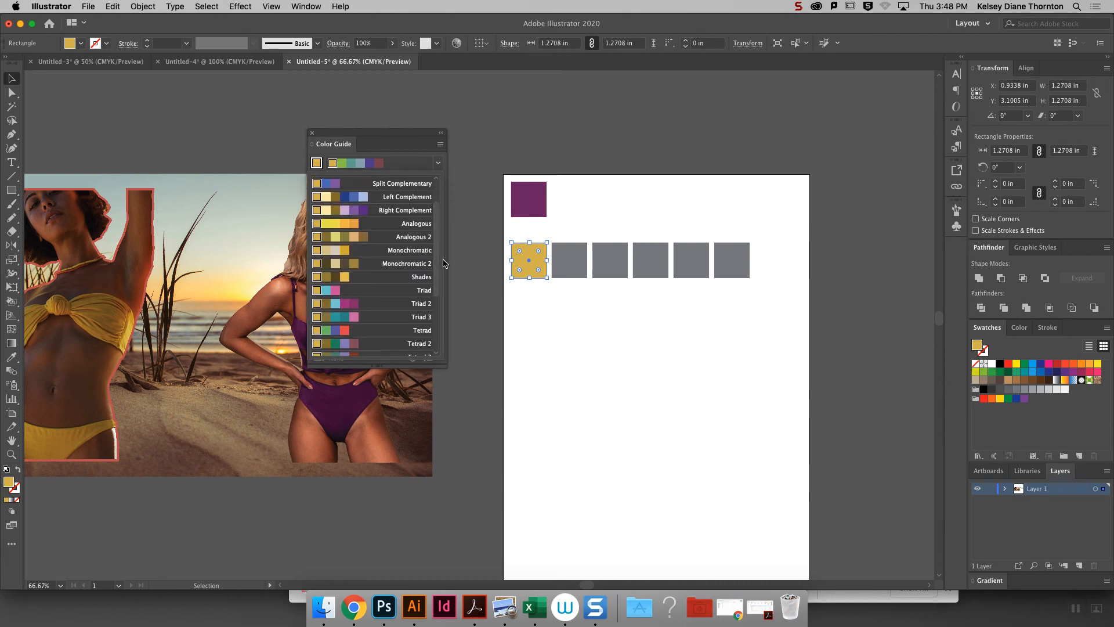
{"action": "scroll", "coordinate": [443, 319], "scroll_direction": "down", "scroll_amount": 6}
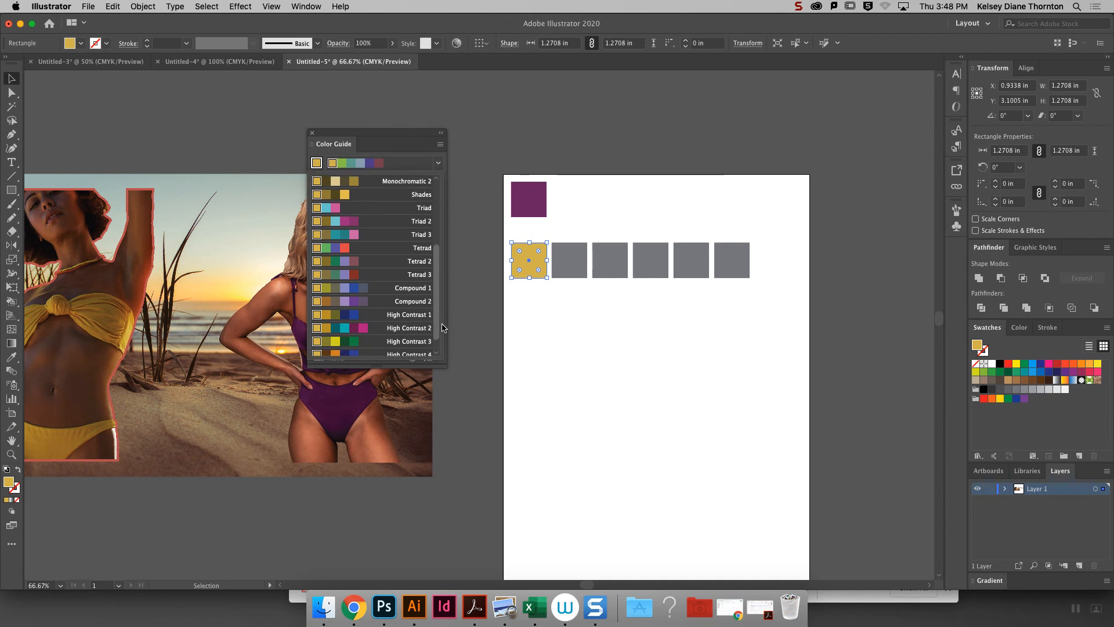
{"action": "scroll", "coordinate": [380, 348], "scroll_direction": "down", "scroll_amount": 2}
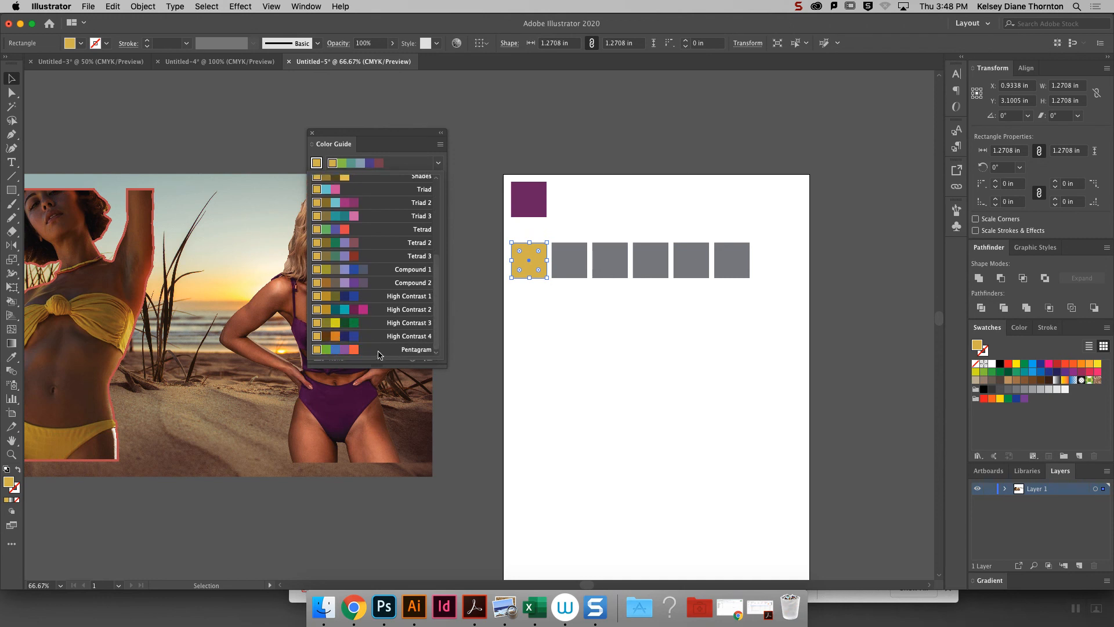
{"action": "left_click", "coordinate": [365, 350]}
- Change the Color Guide's harmony rule to Tetrad
{"action": "left_click", "coordinate": [438, 163]}
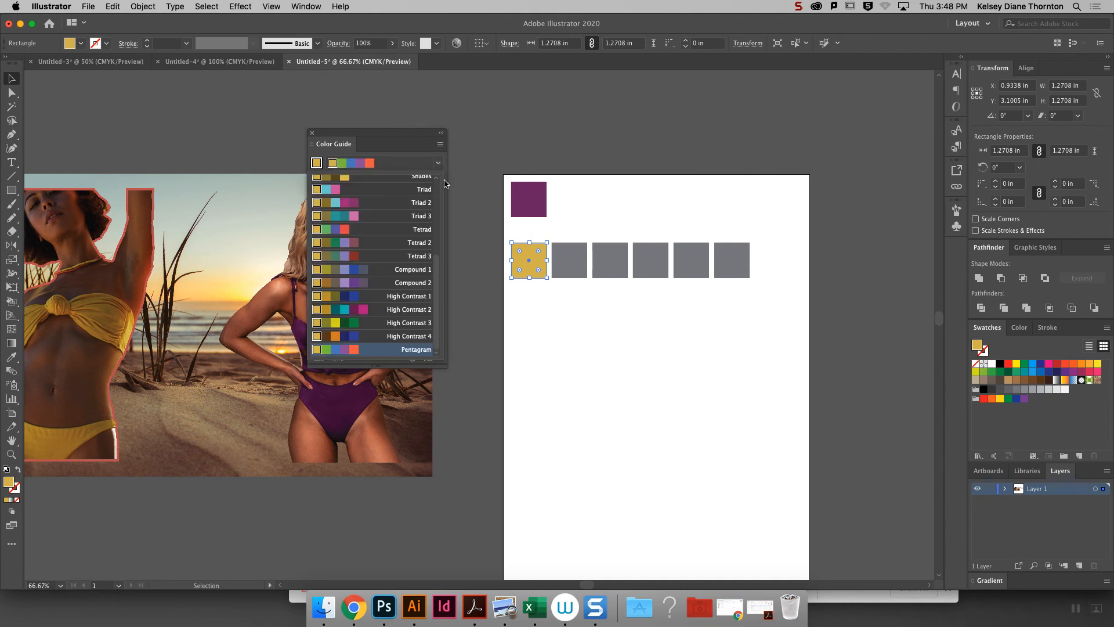
{"action": "scroll", "coordinate": [439, 258], "scroll_direction": "up", "scroll_amount": 2}
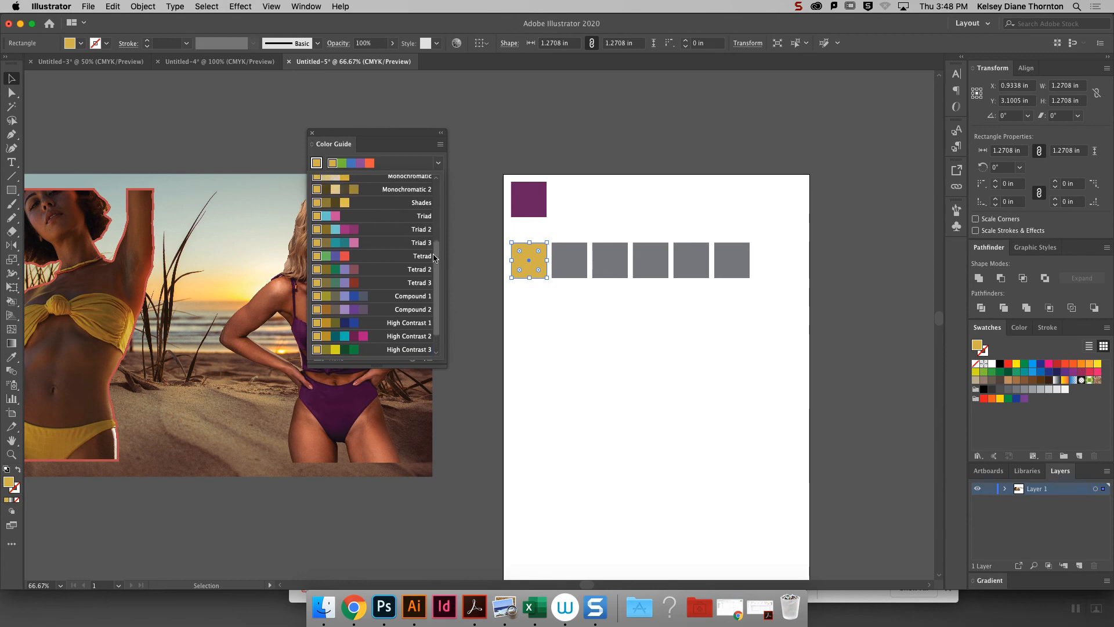
{"action": "left_click", "coordinate": [403, 258]}
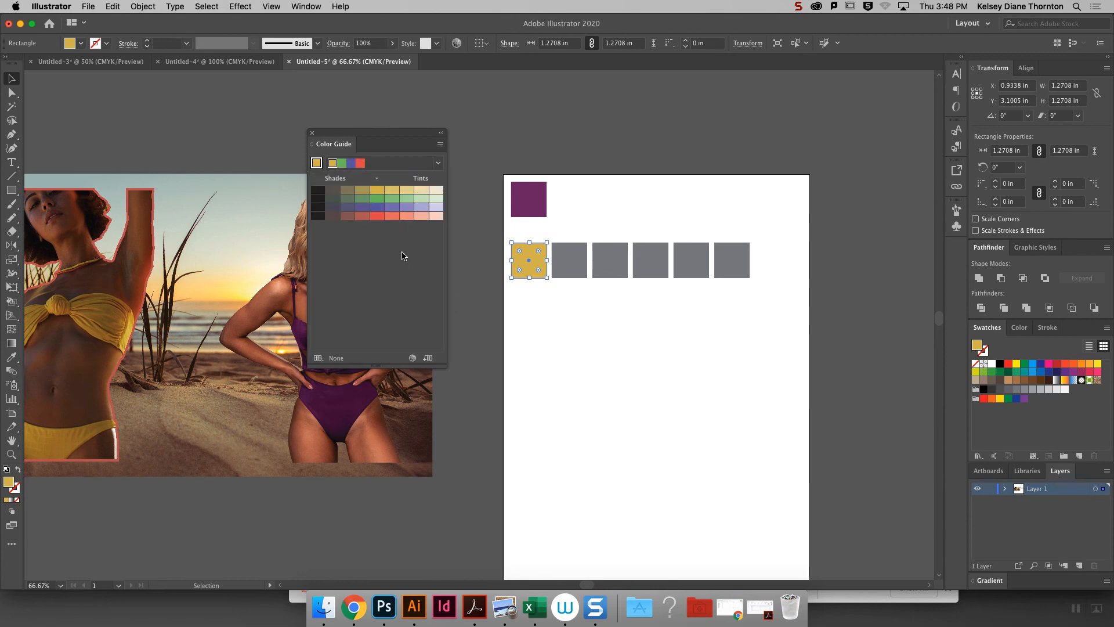
- Switch to Chrome and run a Google image search for "color wheel gradient"
{"action": "left_click", "coordinate": [353, 607]}
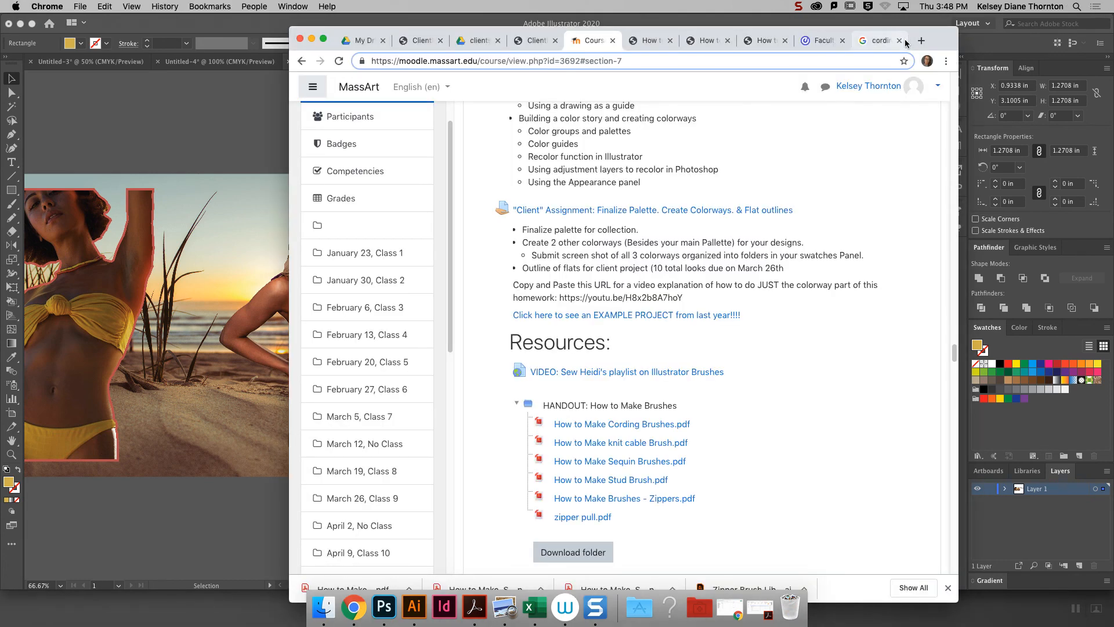
{"action": "left_click", "coordinate": [883, 43]}
{"action": "left_click", "coordinate": [523, 61]}
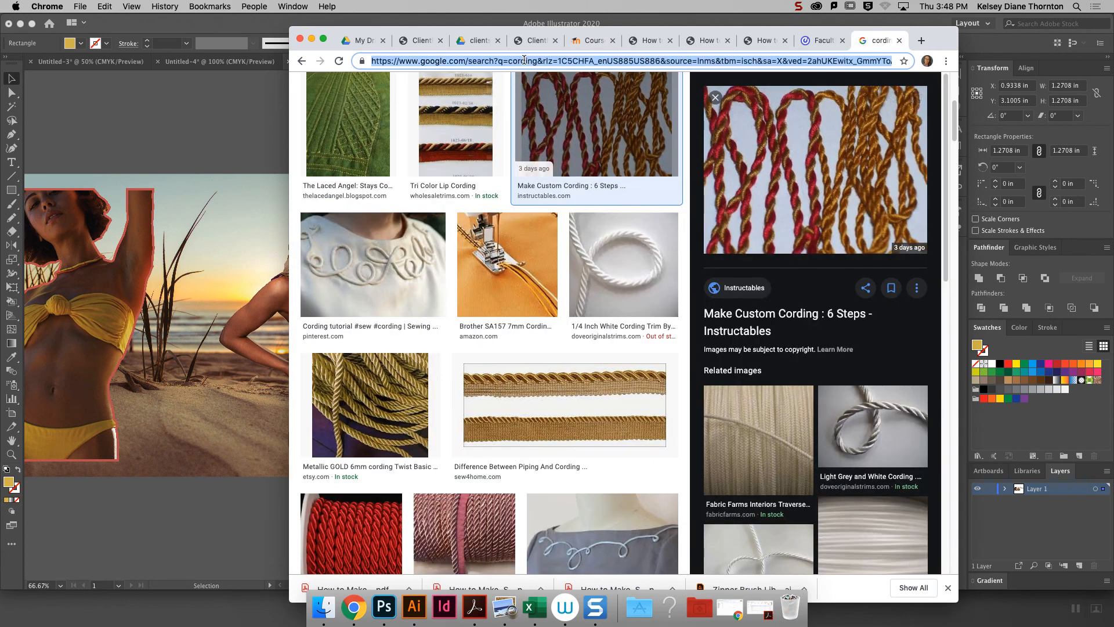
{"action": "type", "text": "color+&aq"}
{"action": "key", "text": "Return"}
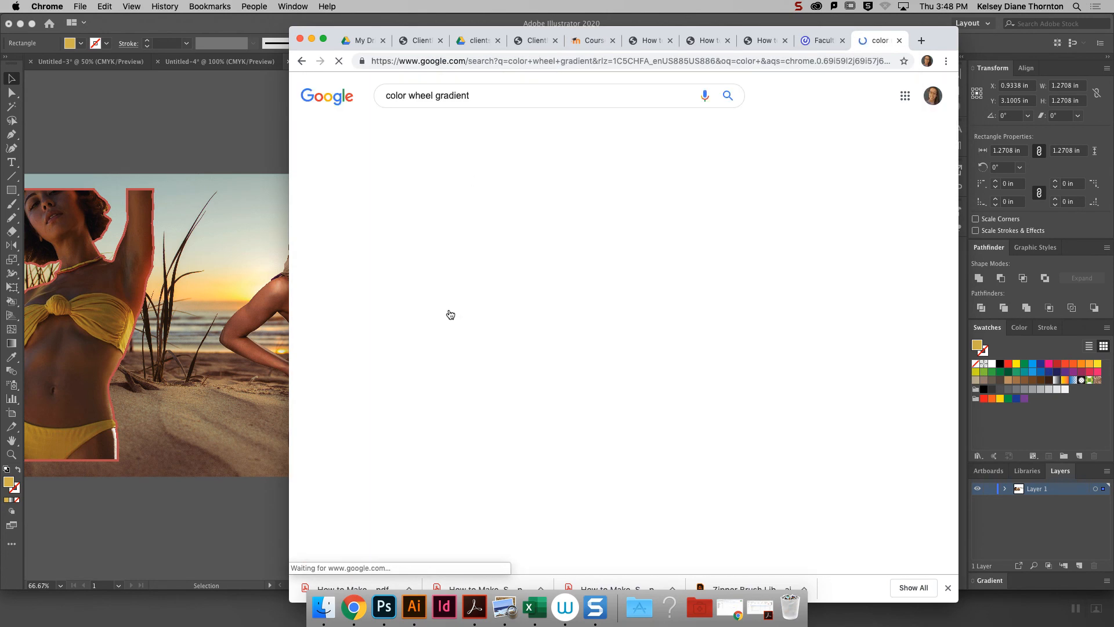
{"action": "left_click", "coordinate": [461, 258]}
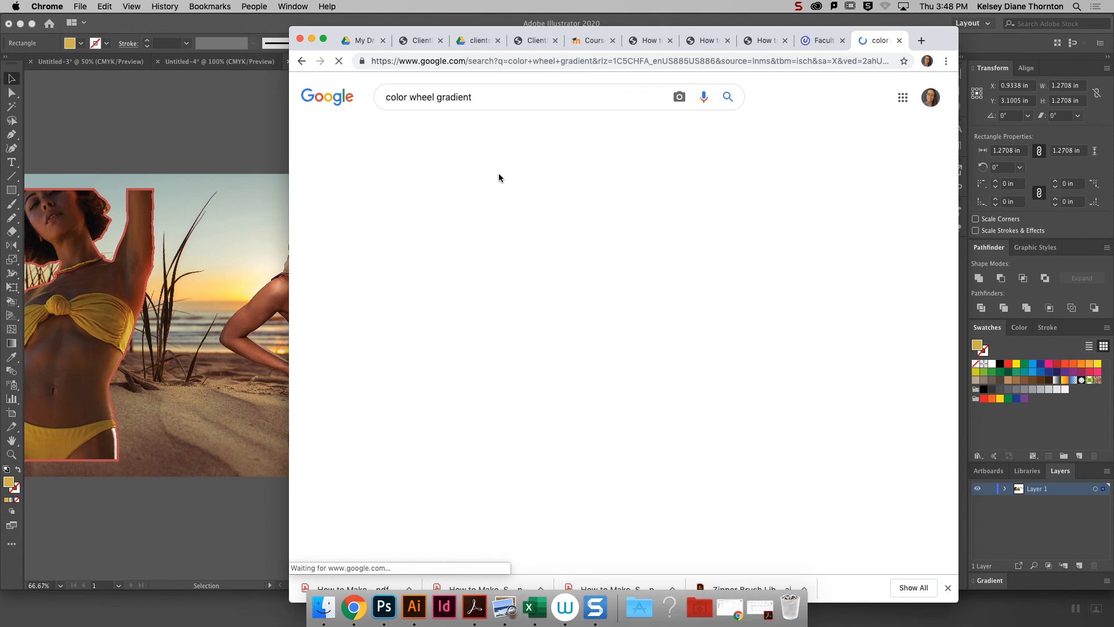
- Preview the Rainbow Gradient Colour Wheel result from Pinterest and copy its image
{"action": "left_click", "coordinate": [451, 299]}
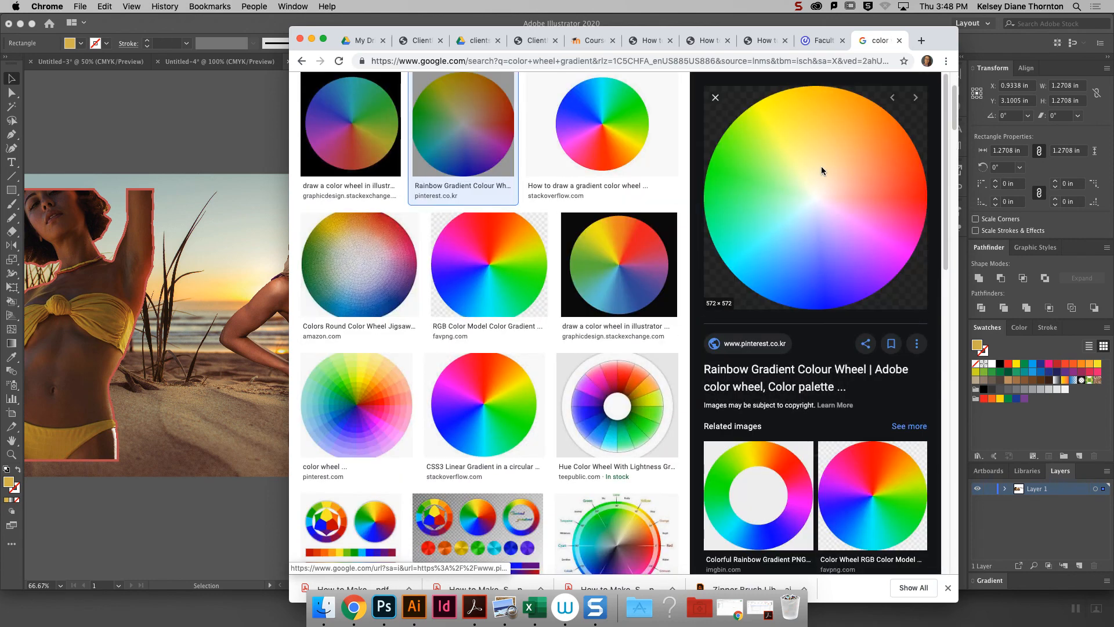
{"action": "right_click", "coordinate": [824, 167]}
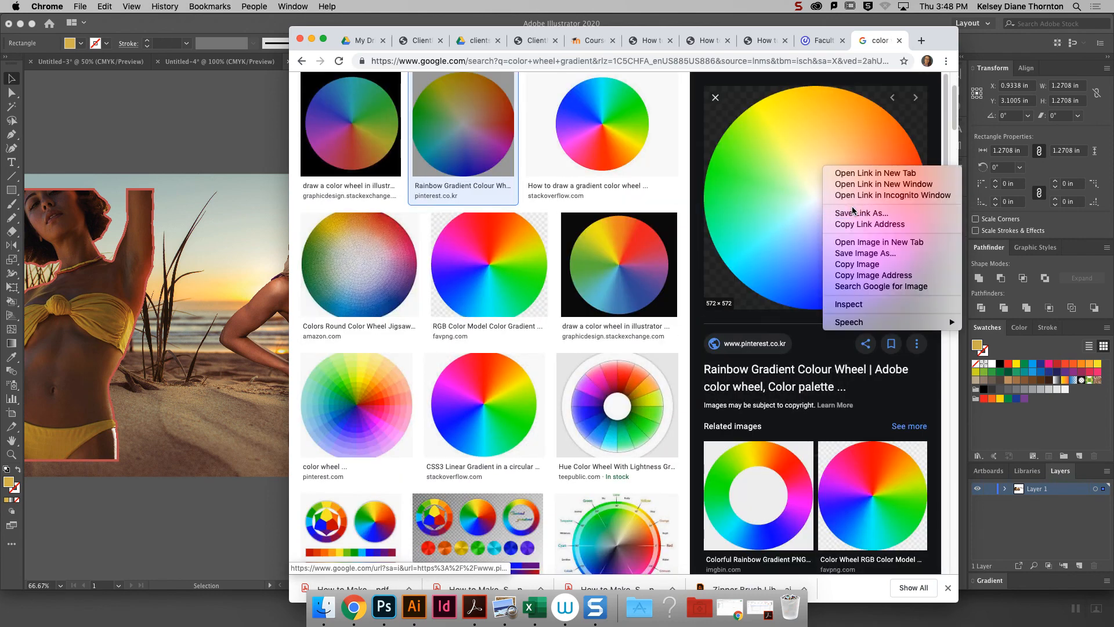
{"action": "left_click", "coordinate": [853, 265]}
- Switch back to Illustrator and set the Color Guide's harmony rule to Pentagram
{"action": "left_click", "coordinate": [210, 178]}
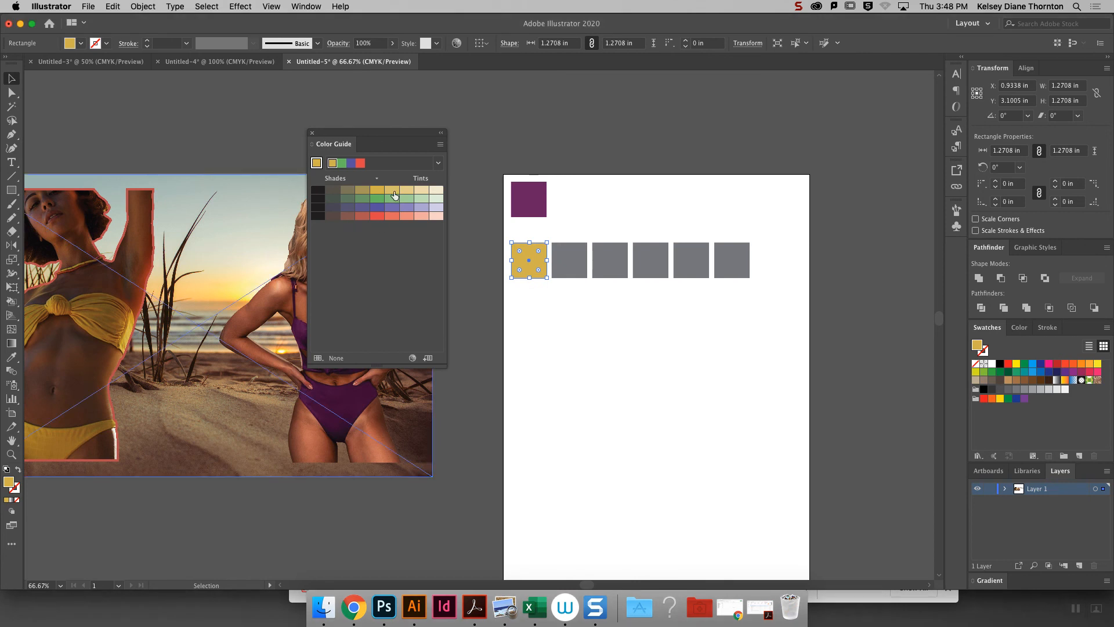
{"action": "left_click", "coordinate": [444, 165]}
{"action": "mouse_move", "coordinate": [440, 313]}
{"action": "left_mouse_down"}
{"action": "mouse_move", "coordinate": [439, 250]}
{"action": "mouse_move", "coordinate": [439, 298]}
{"action": "left_mouse_up"}
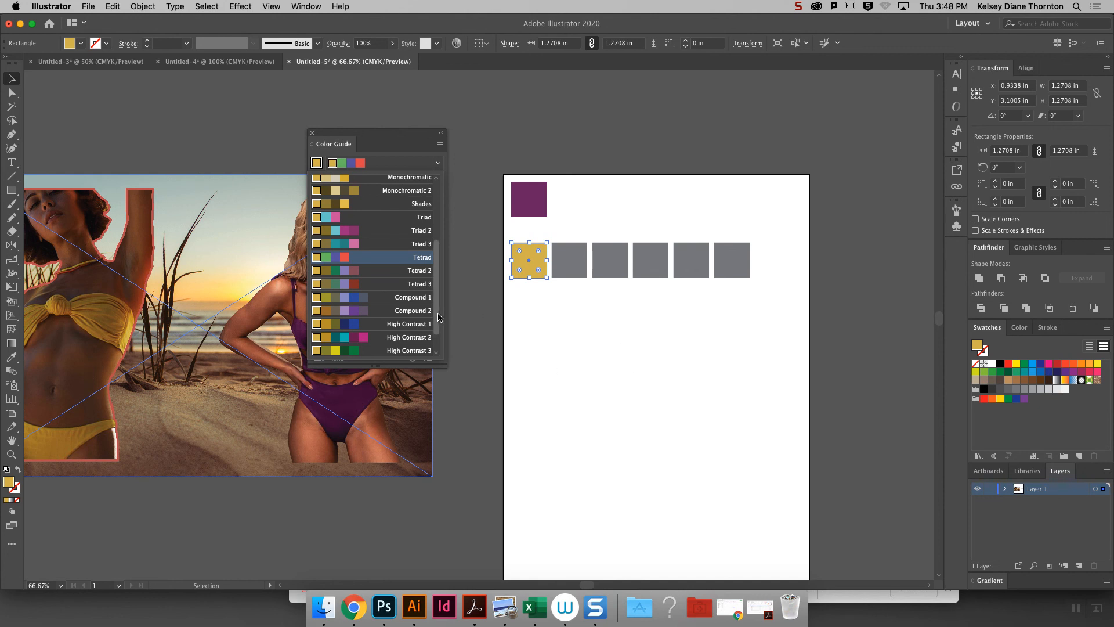
{"action": "scroll", "coordinate": [446, 314], "scroll_direction": "down", "scroll_amount": 2}
{"action": "left_click", "coordinate": [358, 349]}
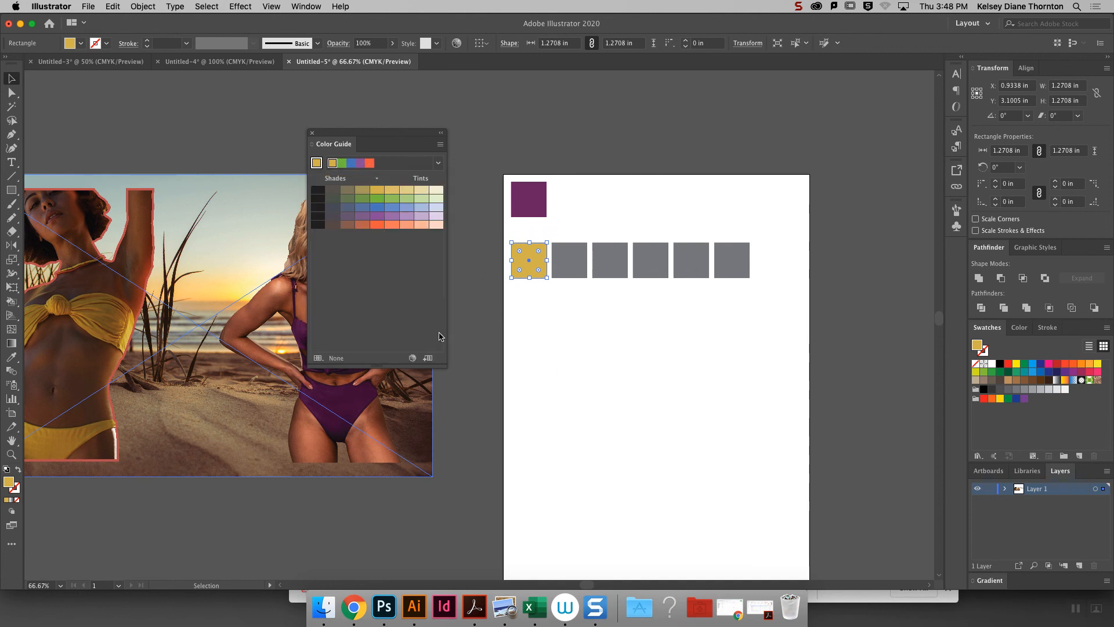
- Recolor the five gray squares from the Color Guide as blue, green, orange-red, dark green and light green, in order
{"action": "left_click", "coordinate": [579, 260]}
{"action": "left_click", "coordinate": [392, 208]}
{"action": "left_click", "coordinate": [606, 259]}
{"action": "left_click", "coordinate": [406, 198]}
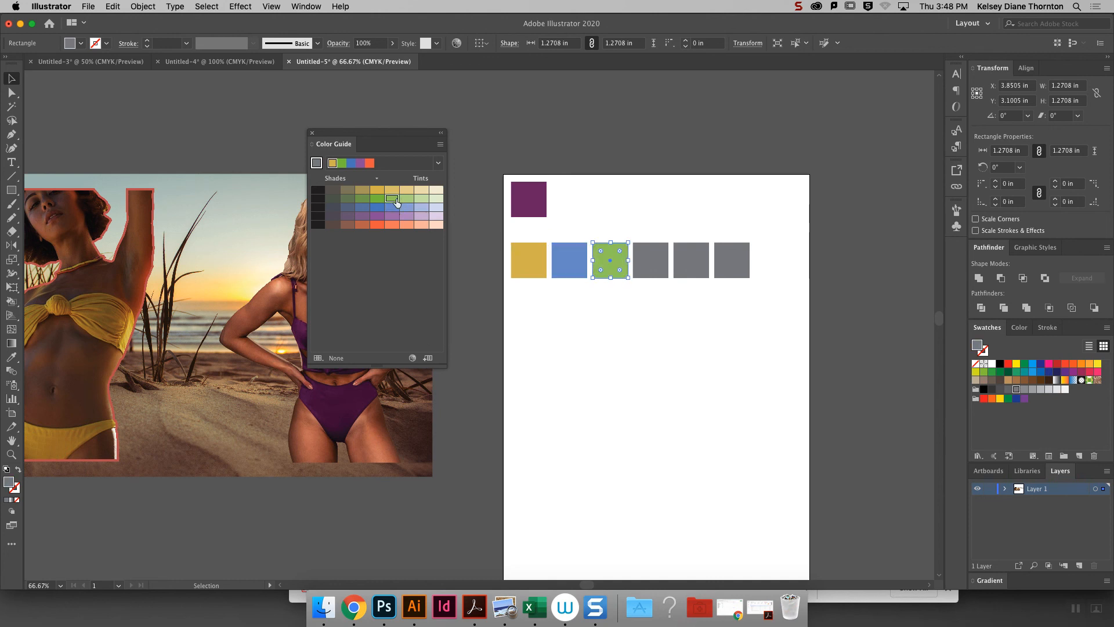
{"action": "left_click", "coordinate": [642, 261]}
{"action": "left_click", "coordinate": [385, 230]}
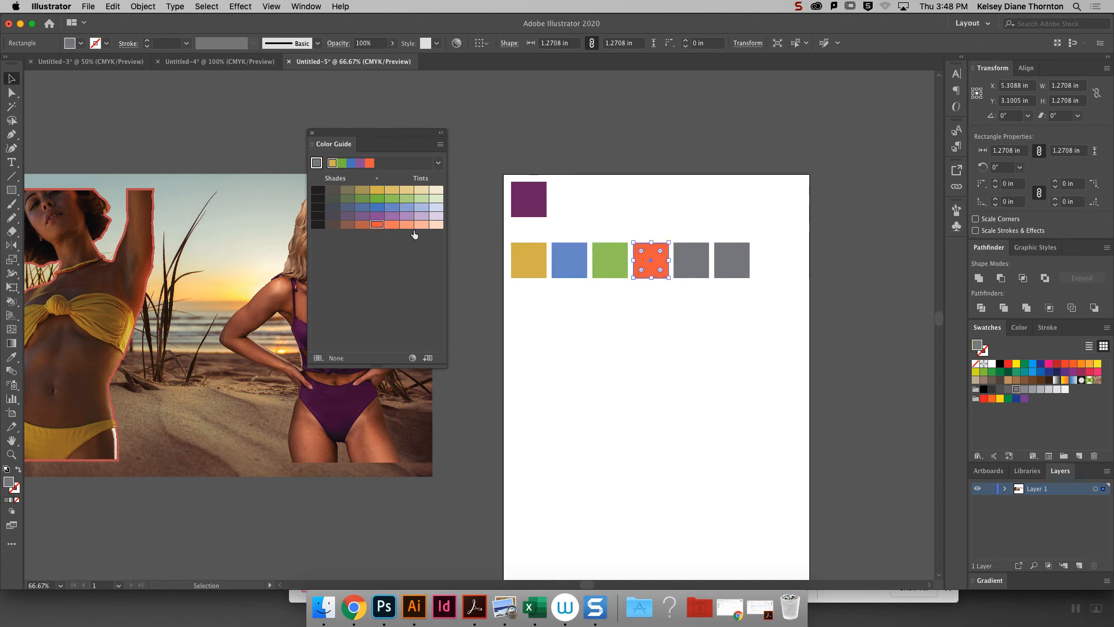
{"action": "left_click", "coordinate": [689, 260]}
{"action": "left_click", "coordinate": [350, 199]}
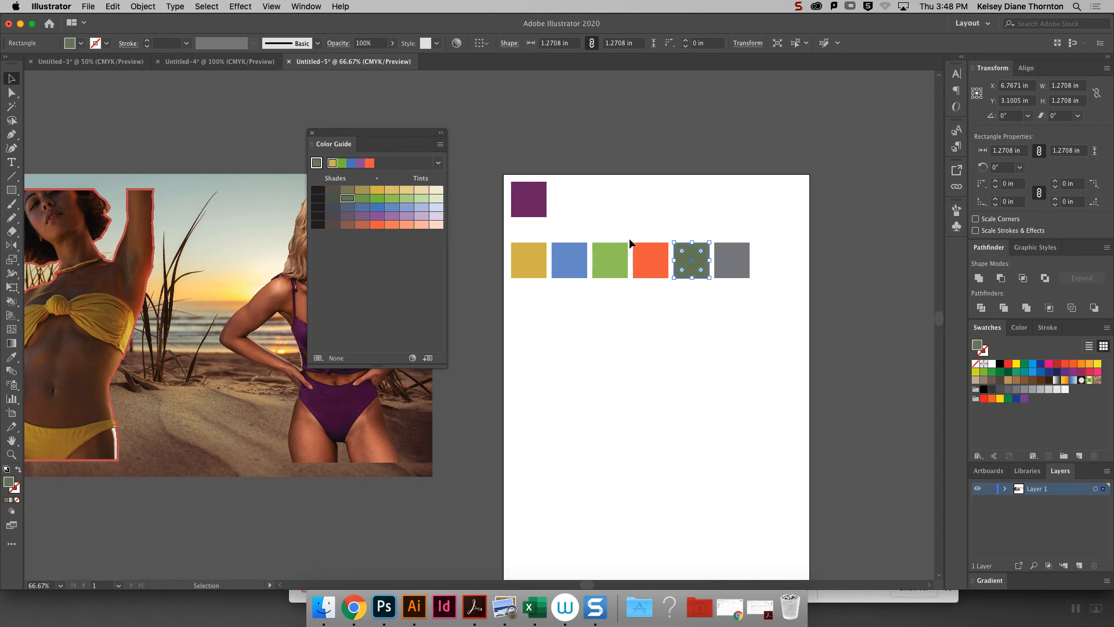
{"action": "left_click", "coordinate": [732, 266]}
{"action": "left_click", "coordinate": [409, 200]}
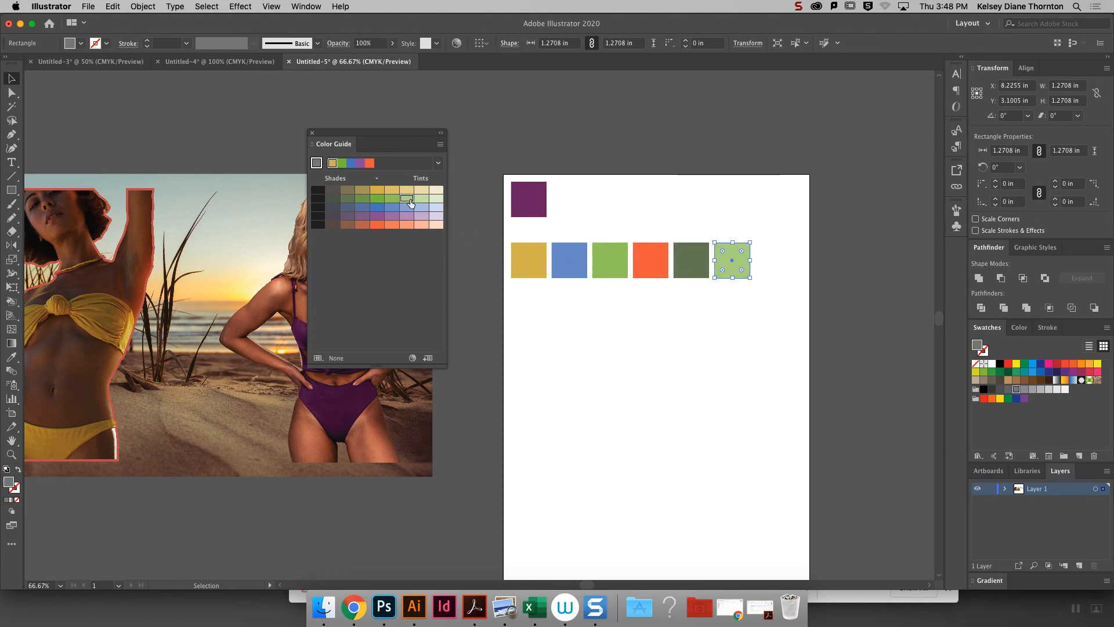
{"action": "left_click", "coordinate": [707, 339]}
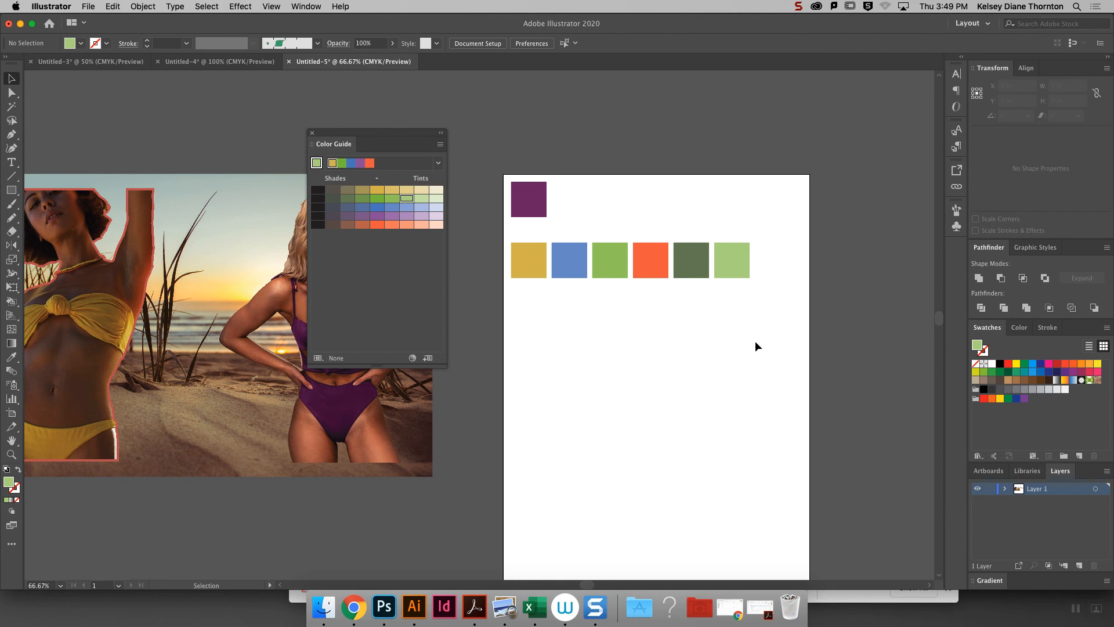
- Paste the copied color wheel image and position it on the artboard below the row of colored squares
{"action": "key", "text": "a"}
{"action": "key", "text": "super+v"}
{"action": "left_click_drag", "start_coordinate": [524, 336], "coordinate": [705, 401]}
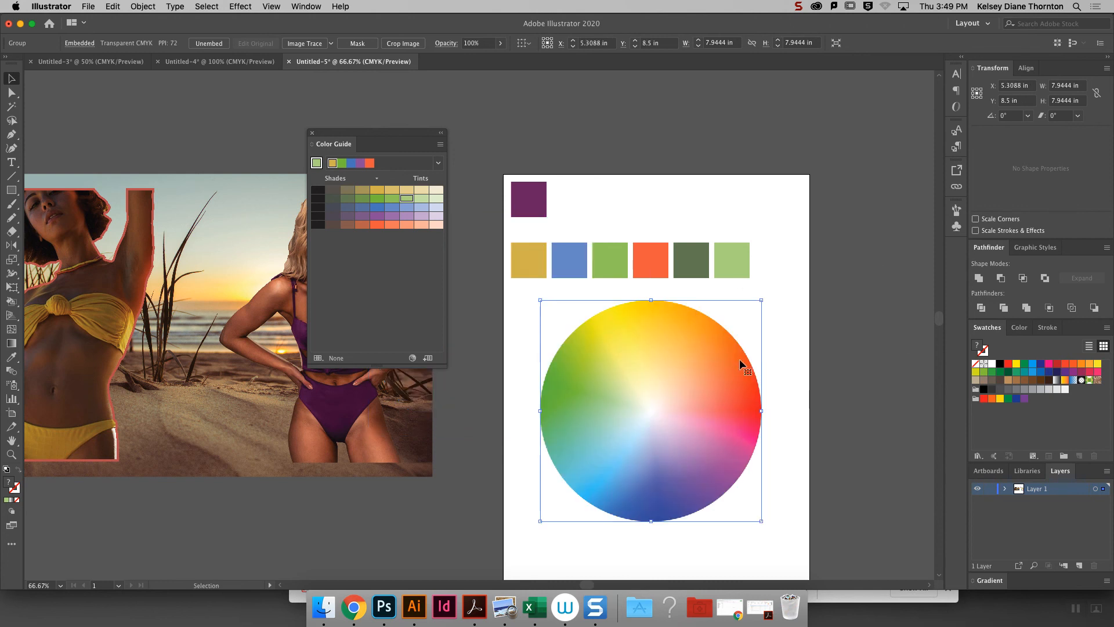
{"action": "left_click", "coordinate": [11, 206]}
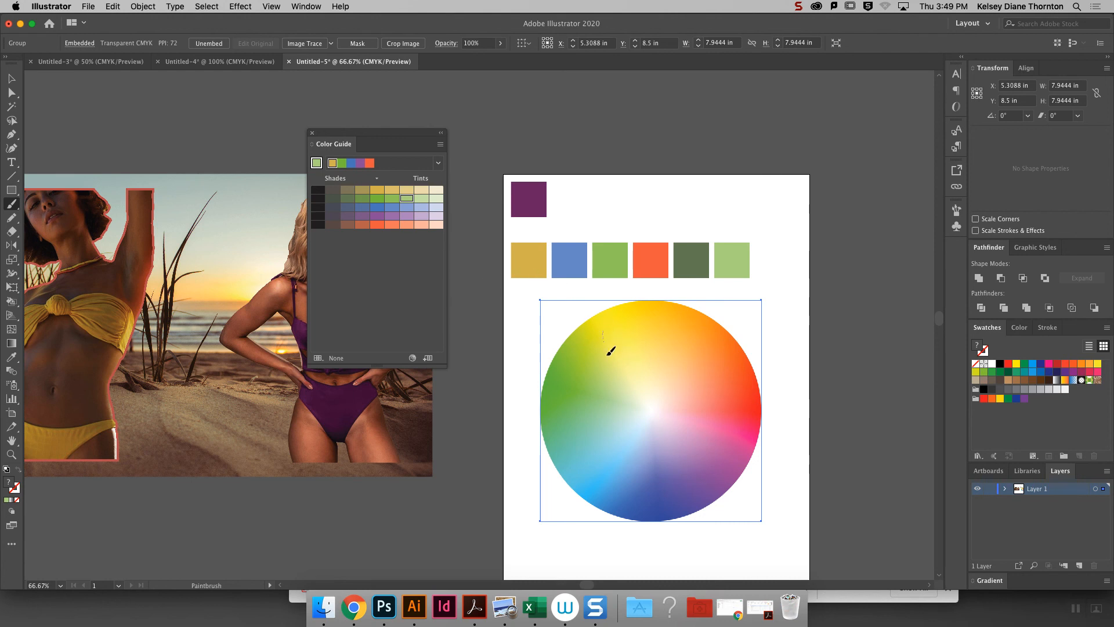
{"action": "left_click_drag", "start_coordinate": [624, 455], "coordinate": [632, 509]}
{"action": "left_click_drag", "start_coordinate": [647, 461], "coordinate": [668, 396]}
{"action": "left_click_drag", "start_coordinate": [608, 329], "coordinate": [600, 312]}
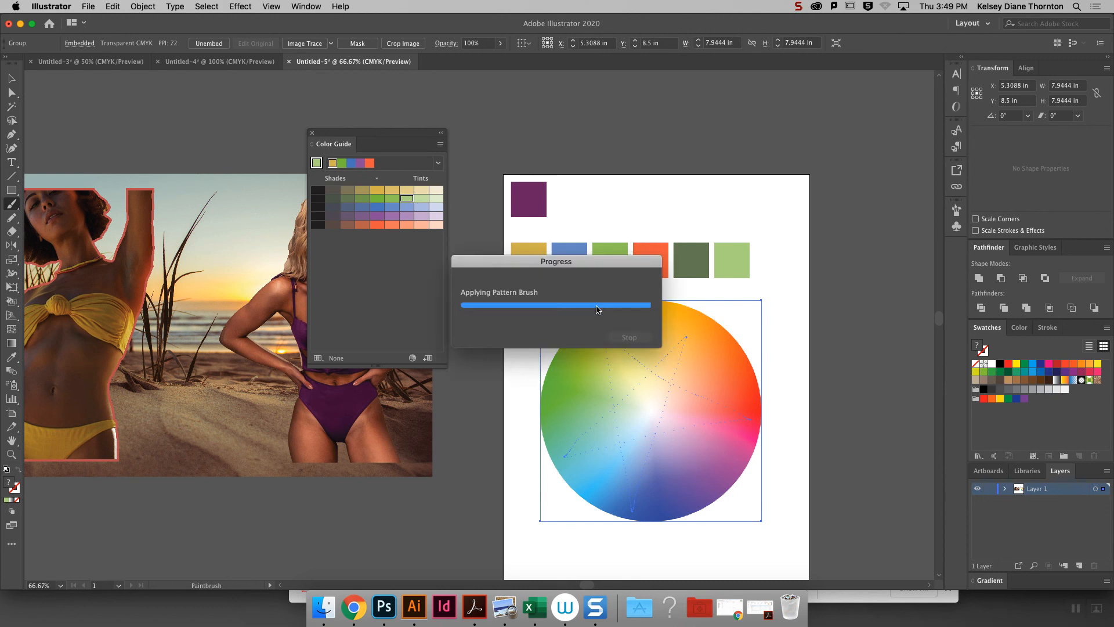
{"action": "key", "text": "super+z"}
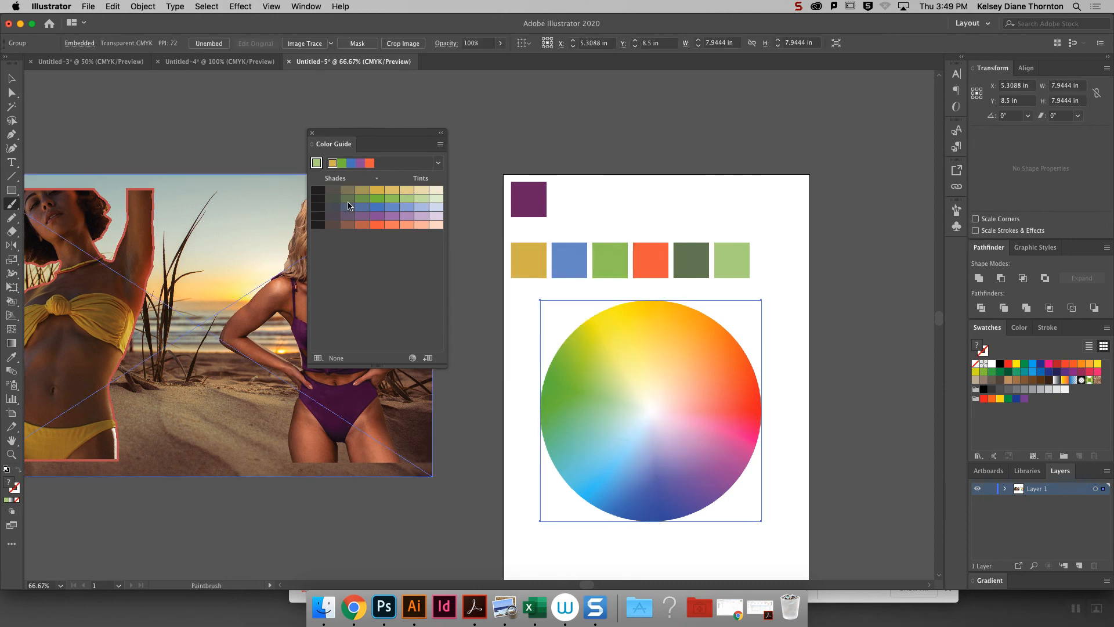
- Draw a freehand five-pointed star about 7.1 by 6.4 in over the color wheel with the Pencil tool and Basic brush
{"action": "left_click", "coordinate": [11, 218]}
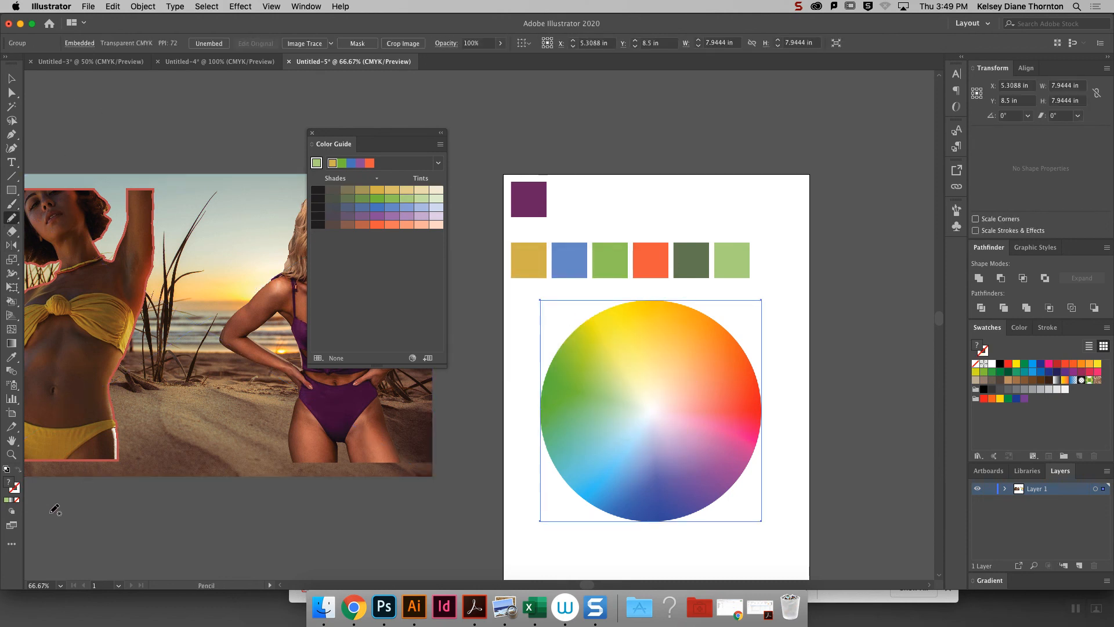
{"action": "left_click", "coordinate": [957, 226]}
{"action": "left_click", "coordinate": [956, 209]}
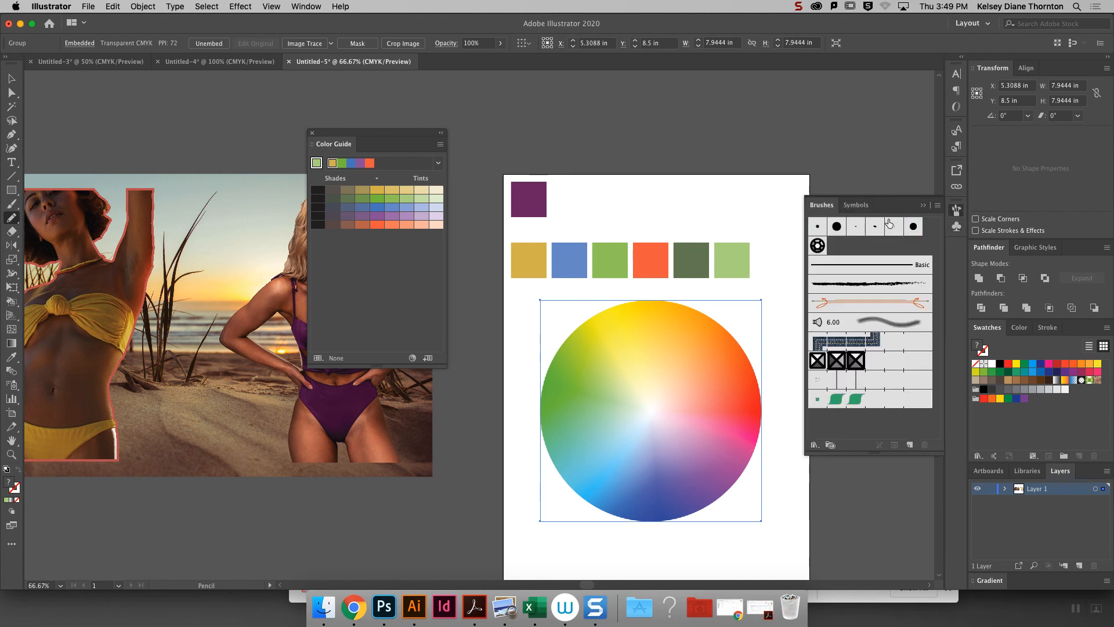
{"action": "left_click", "coordinate": [847, 270]}
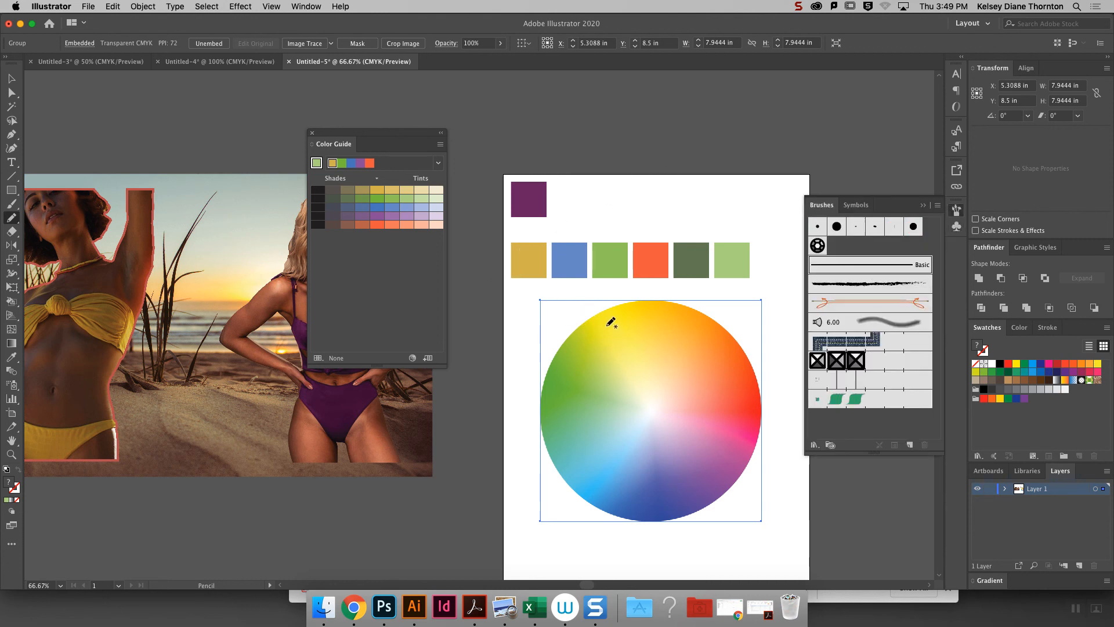
{"action": "mouse_move", "coordinate": [598, 327]}
{"action": "left_mouse_down"}
{"action": "mouse_move", "coordinate": [651, 516]}
{"action": "mouse_move", "coordinate": [715, 338]}
{"action": "mouse_move", "coordinate": [555, 447]}
{"action": "mouse_move", "coordinate": [751, 441]}
{"action": "mouse_move", "coordinate": [598, 327]}
{"action": "left_mouse_up"}
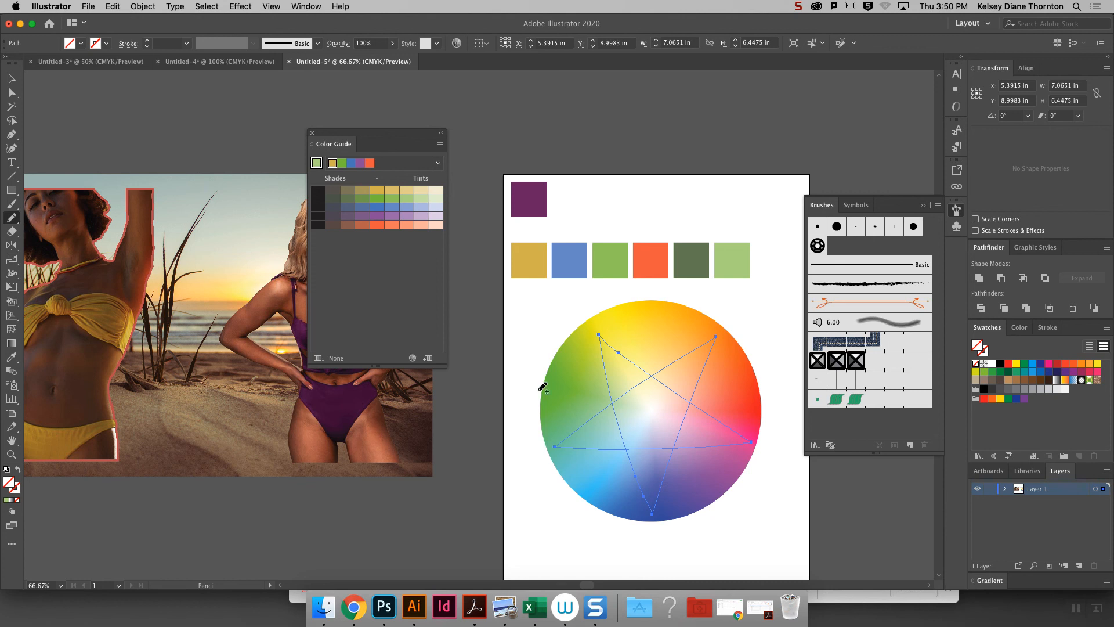
- Give the star on the color wheel a 5 pt black stroke with no fill, then deselect it
{"action": "left_click", "coordinate": [11, 77]}
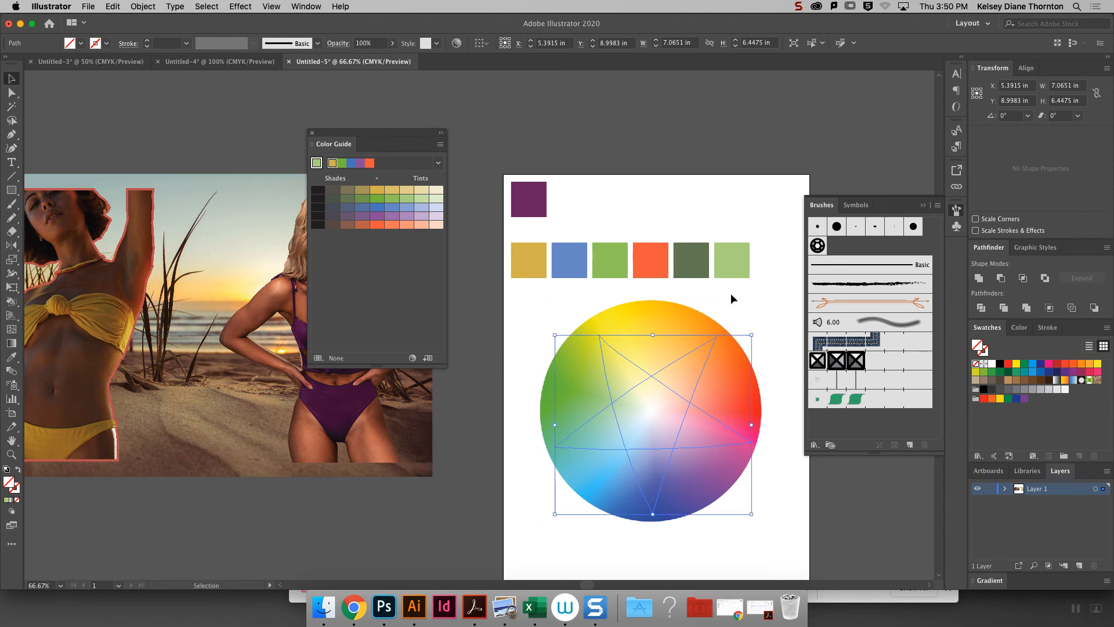
{"action": "left_click", "coordinate": [186, 43]}
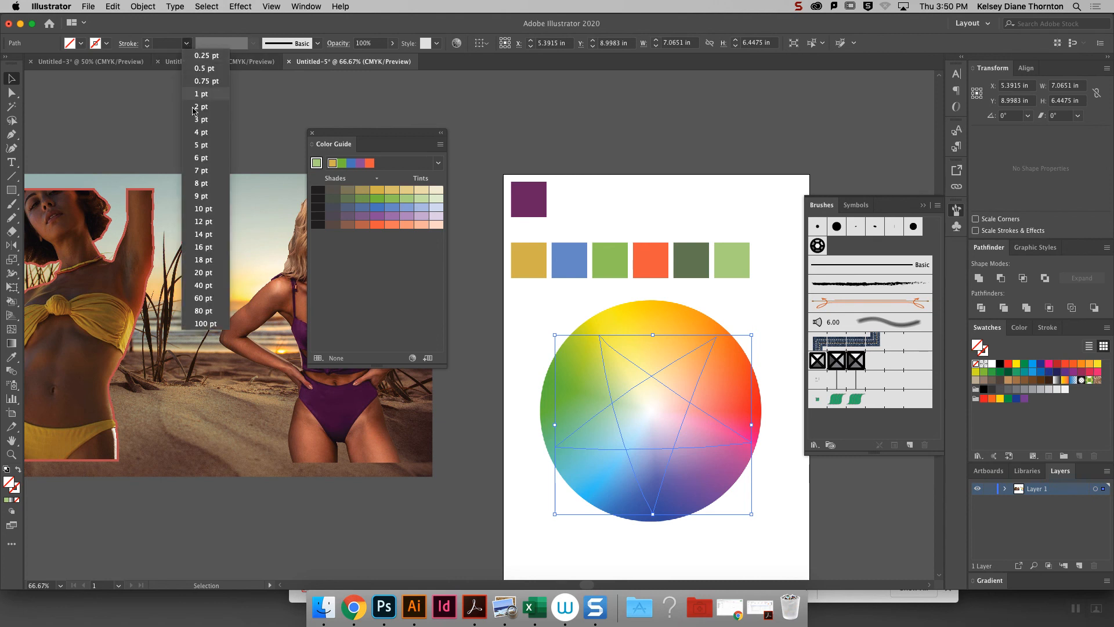
{"action": "left_click", "coordinate": [216, 149]}
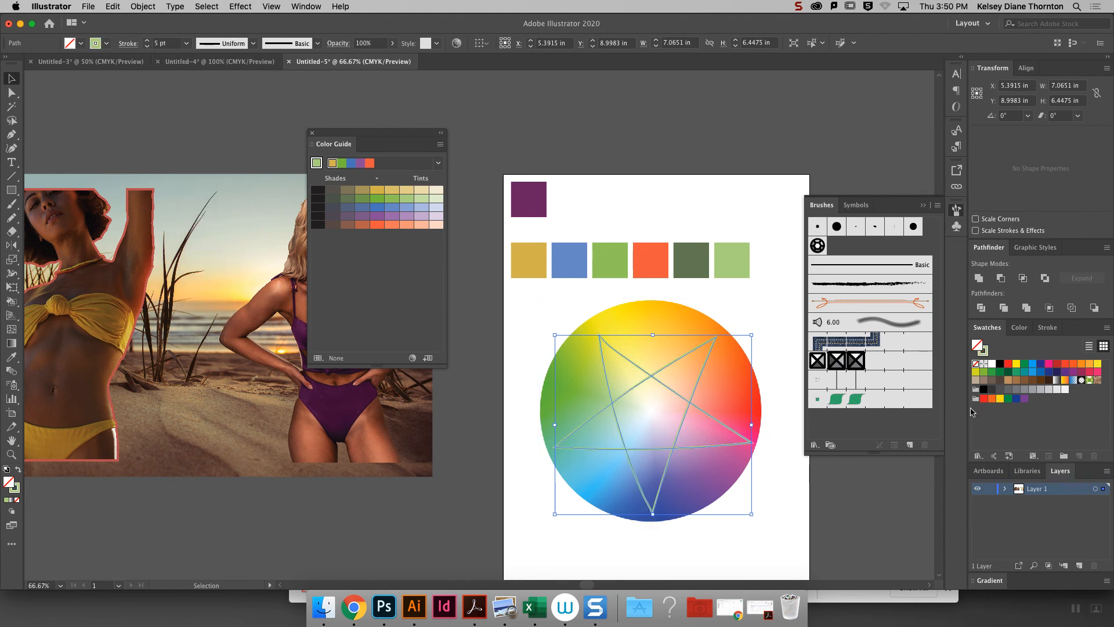
{"action": "left_click", "coordinate": [1000, 364]}
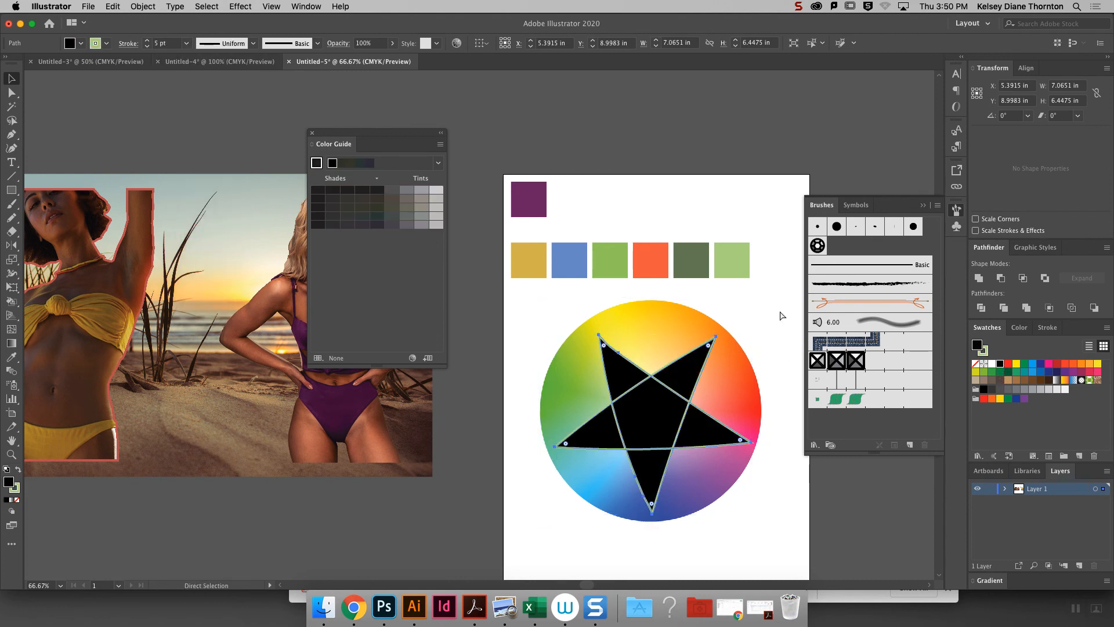
{"action": "key", "text": "cmd+z"}
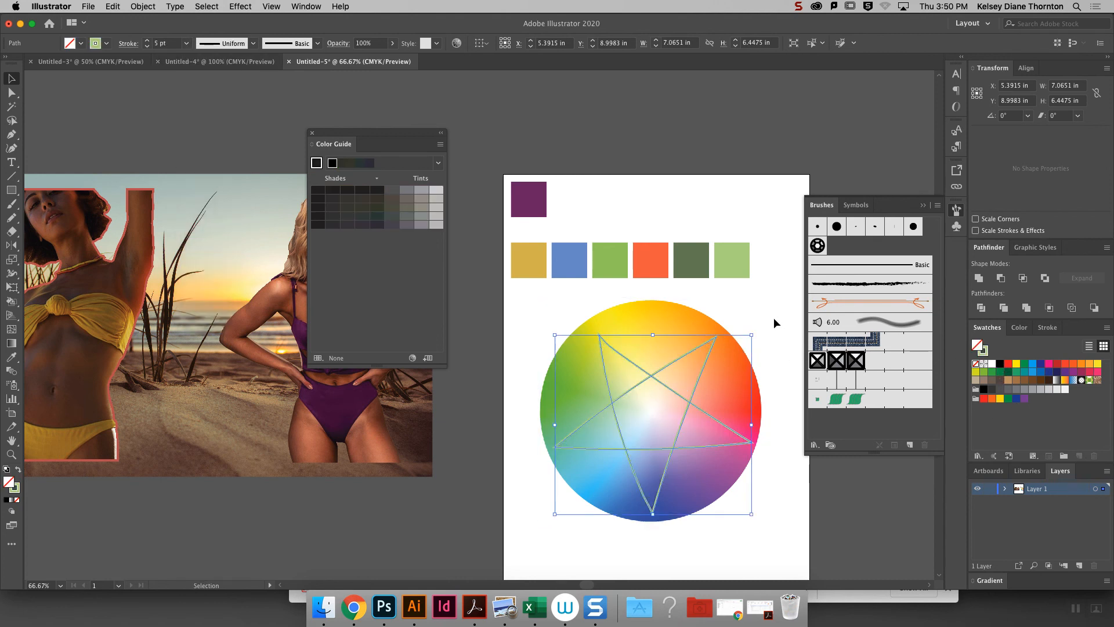
{"action": "left_click", "coordinate": [985, 352]}
{"action": "left_click", "coordinate": [999, 366]}
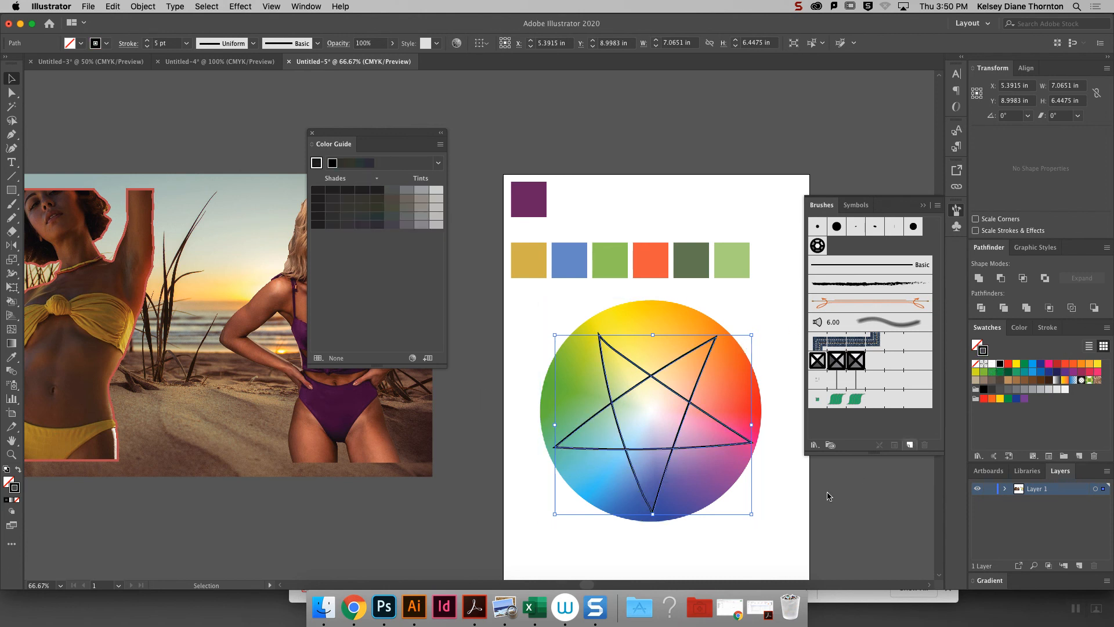
{"action": "left_click", "coordinate": [845, 498]}
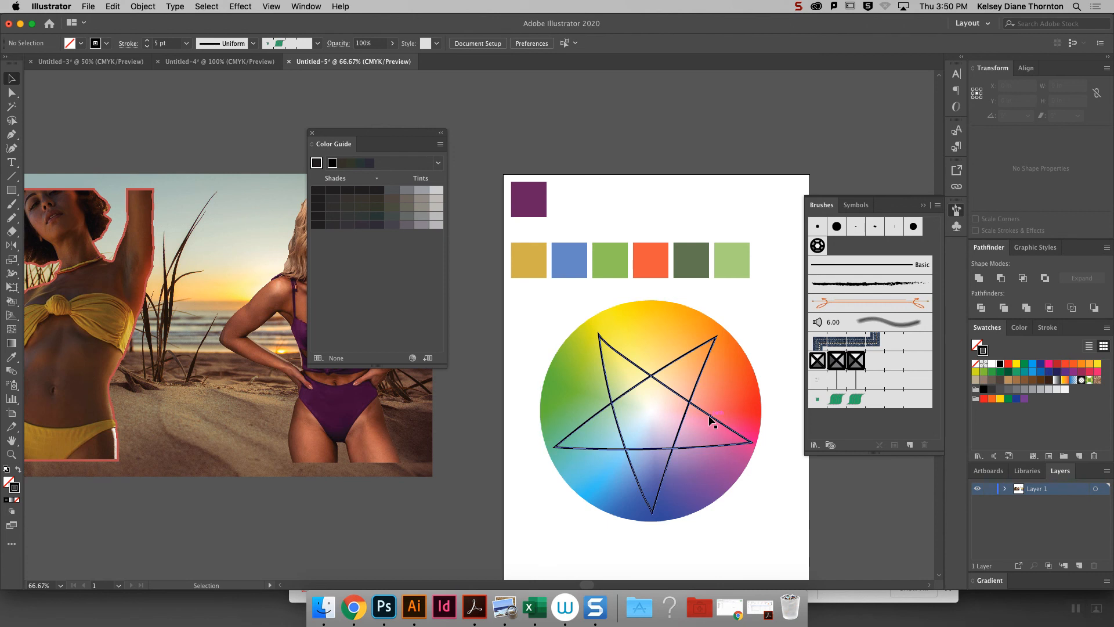
- Duplicate the row of six colored squares to just below the color wheel
{"action": "left_click", "coordinate": [725, 366]}
{"action": "left_click_drag", "start_coordinate": [504, 230], "coordinate": [790, 276]}
{"action": "left_click_drag", "start_coordinate": [690, 273], "coordinate": [696, 556]}
- Rotate the star and center it on the wheel so its points reach yellow, red, purple, blue and green
{"action": "left_click", "coordinate": [720, 421]}
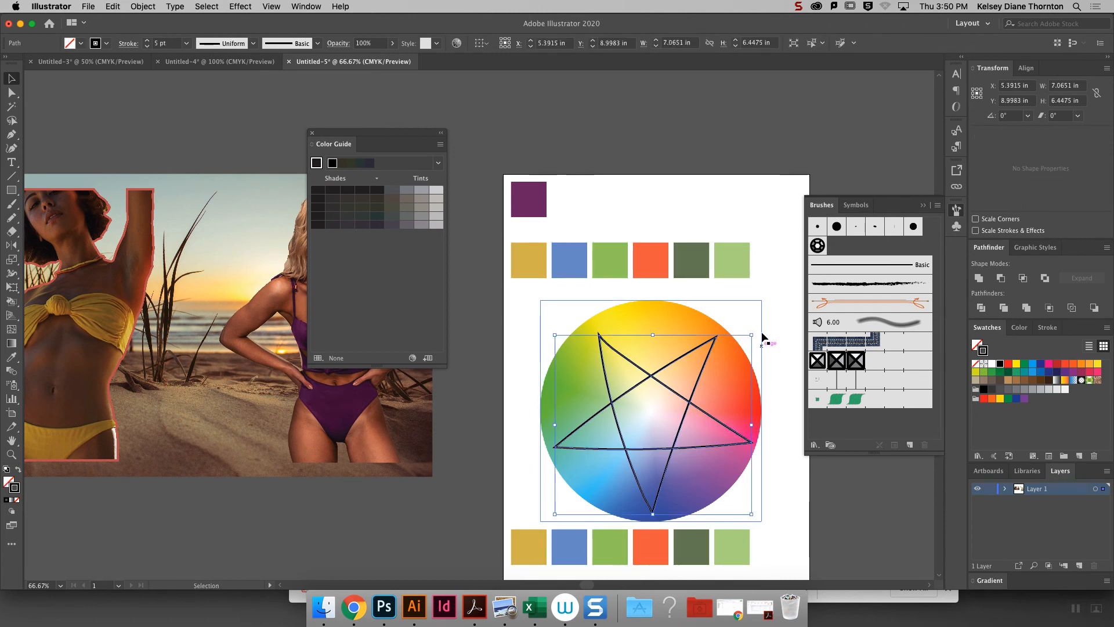
{"action": "left_click_drag", "start_coordinate": [762, 337], "coordinate": [763, 473]}
{"action": "left_click_drag", "start_coordinate": [690, 453], "coordinate": [676, 445]}
{"action": "left_click_drag", "start_coordinate": [680, 291], "coordinate": [628, 268]}
{"action": "left_click_drag", "start_coordinate": [678, 401], "coordinate": [683, 407]}
- Set the fill and stroke of all six duplicated squares to gray and close the Color Guide
{"action": "left_click", "coordinate": [529, 554]}
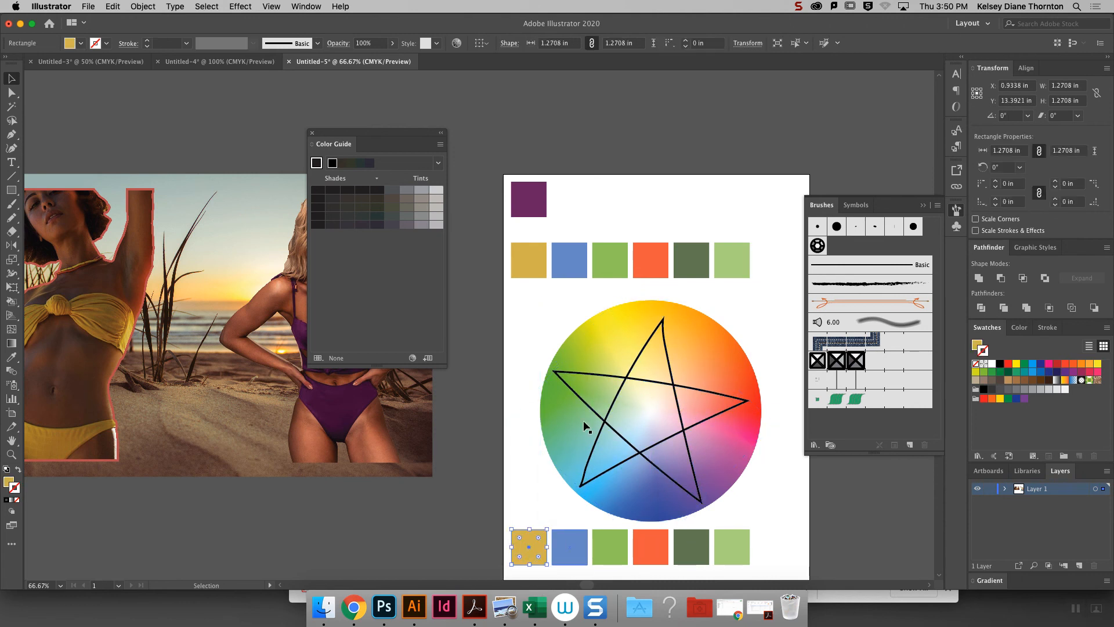
{"action": "left_click_drag", "start_coordinate": [759, 555], "coordinate": [506, 533]}
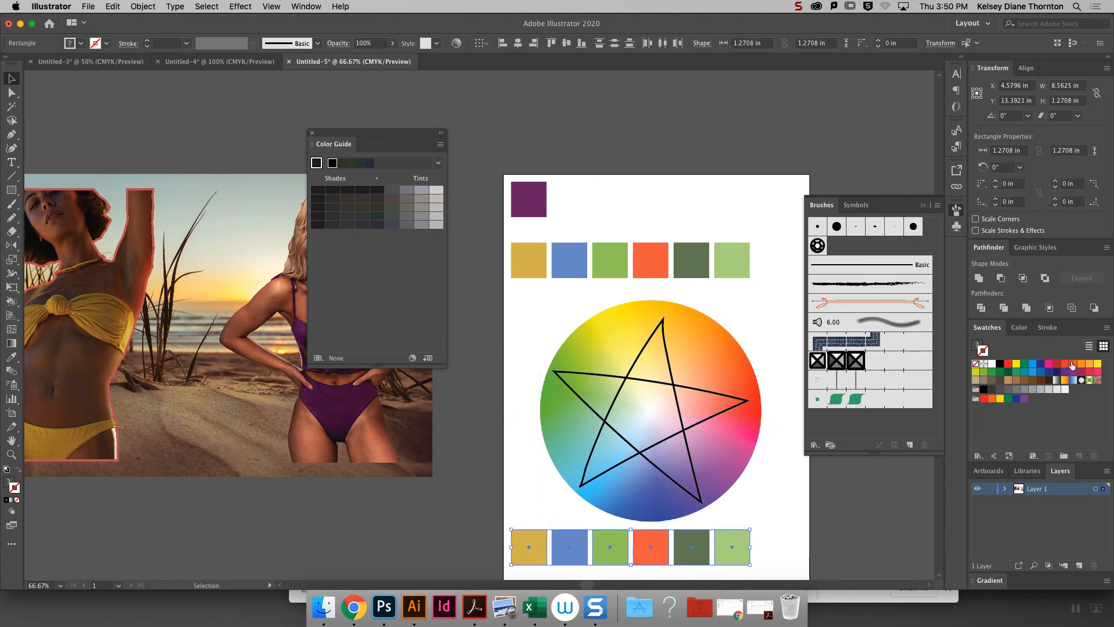
{"action": "left_click", "coordinate": [1023, 390]}
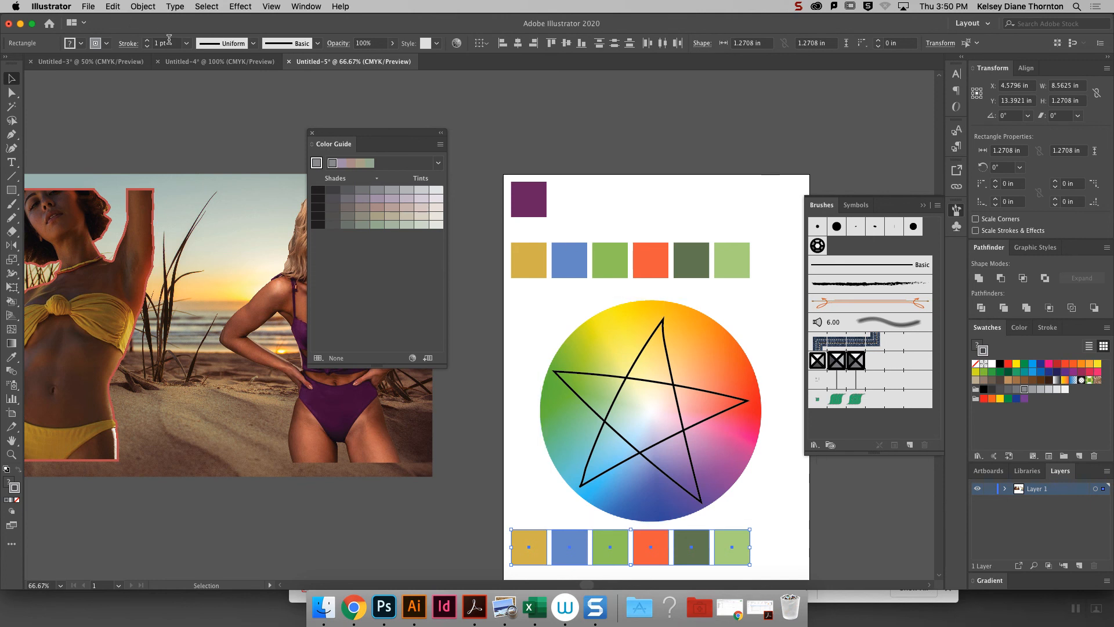
{"action": "left_click", "coordinate": [312, 133]}
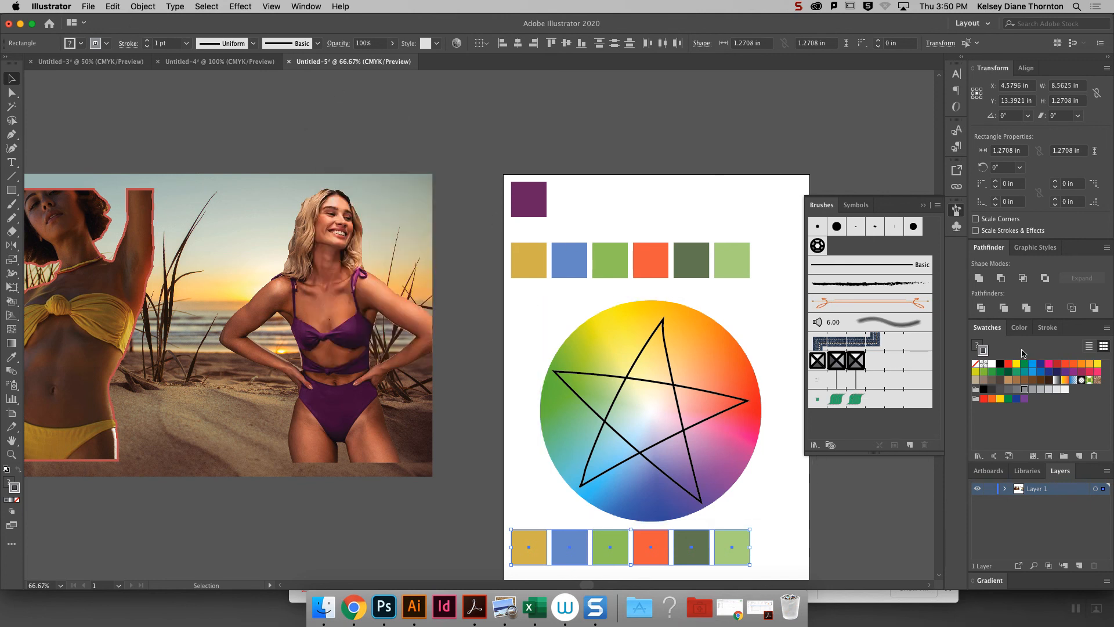
{"action": "left_click", "coordinate": [978, 345]}
{"action": "left_click", "coordinate": [1022, 391]}
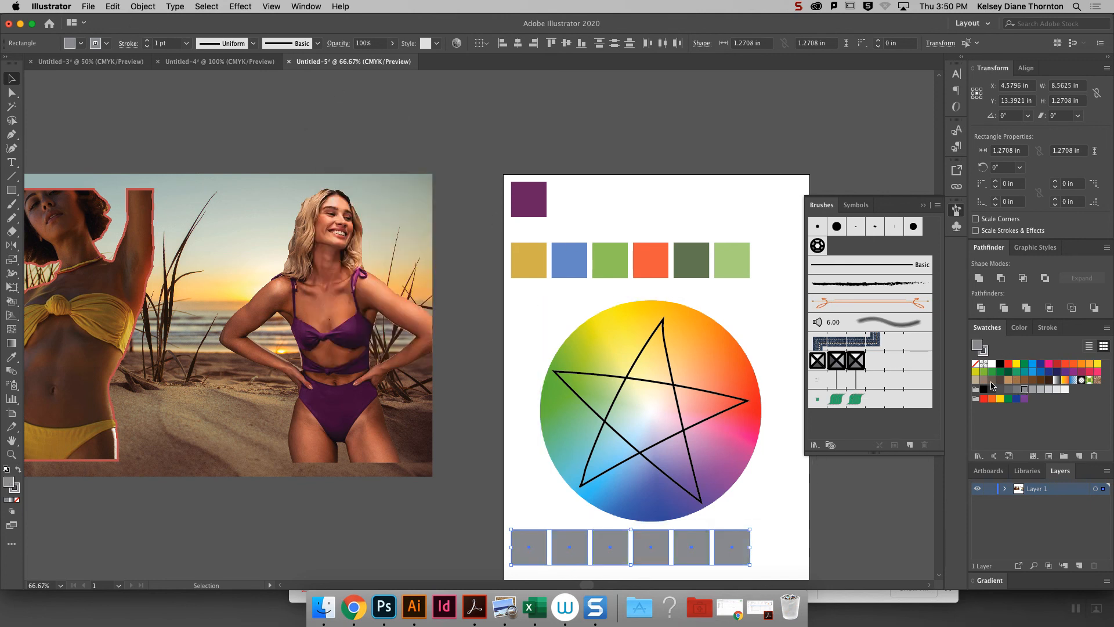
{"action": "left_click", "coordinate": [532, 498]}
- Recolor the first two gray squares light blue and green, sampled from the wheel near the star's two left-hand points
{"action": "left_click", "coordinate": [543, 536]}
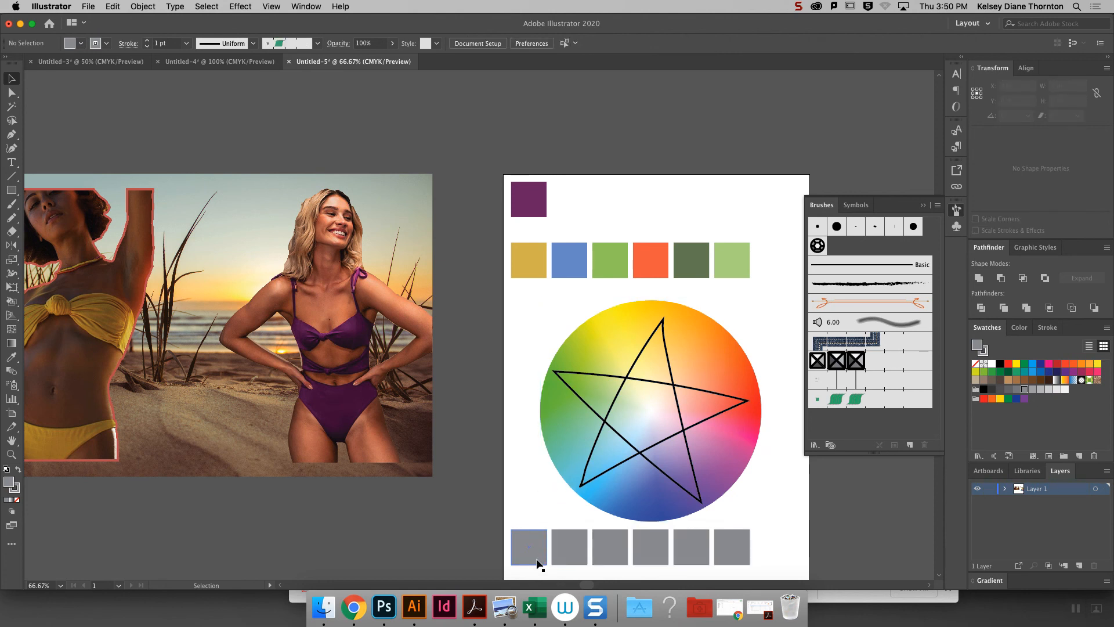
{"action": "left_click", "coordinate": [11, 356]}
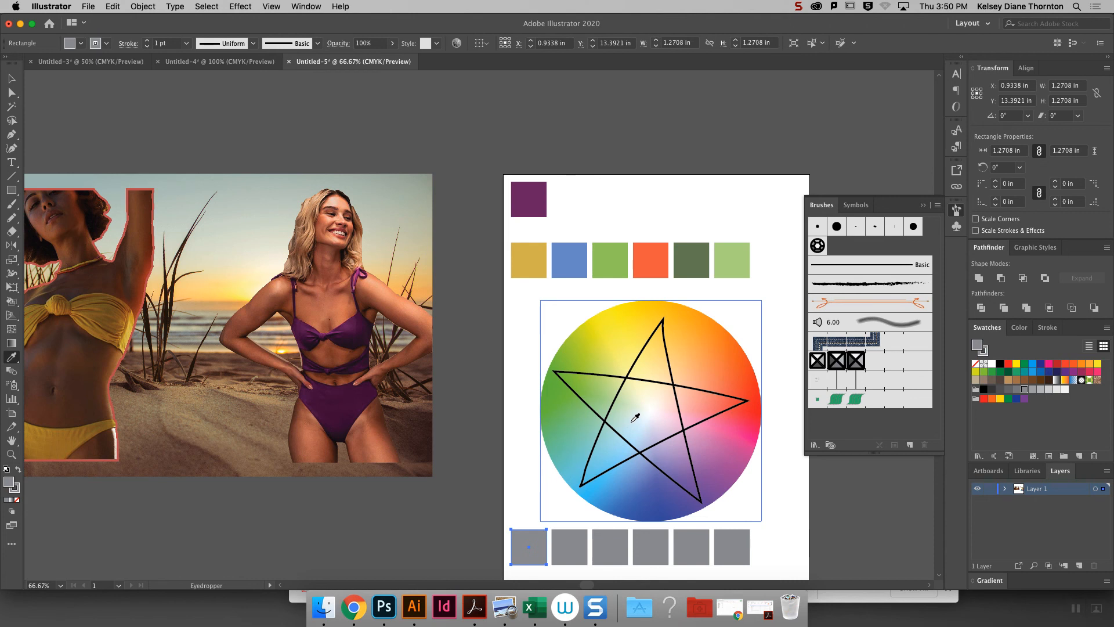
{"action": "left_click", "coordinate": [588, 479]}
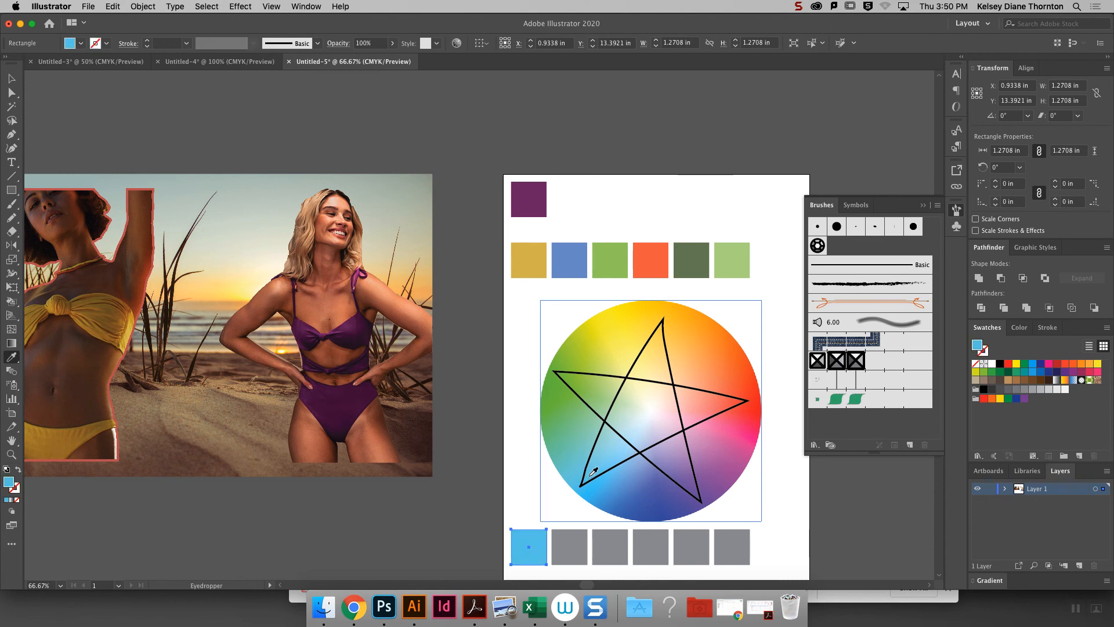
{"action": "left_click", "coordinate": [12, 81]}
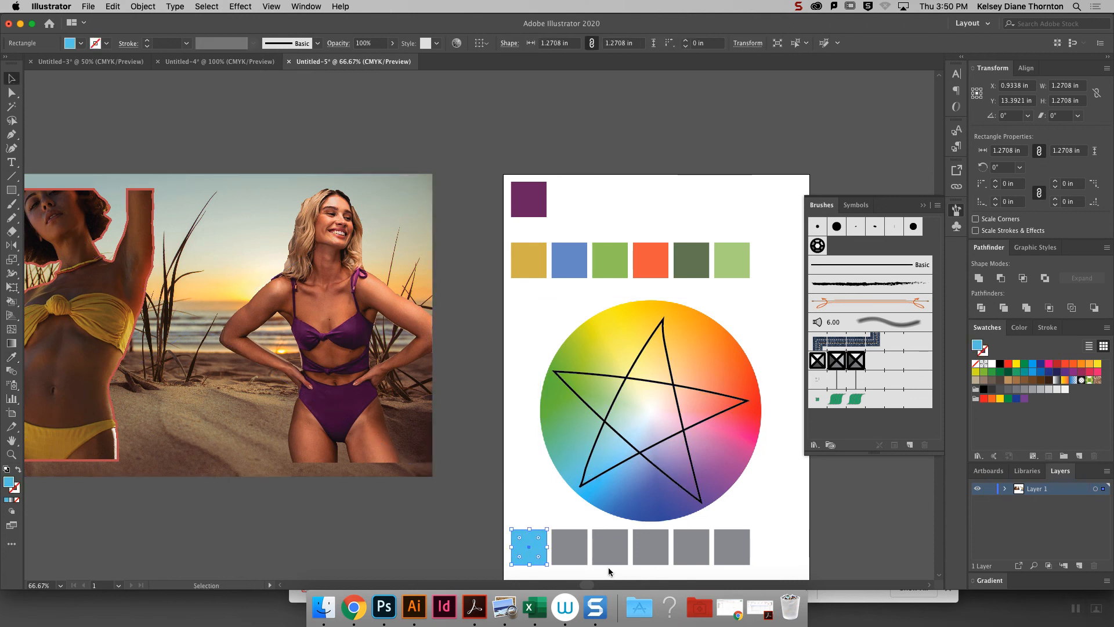
{"action": "left_click", "coordinate": [576, 547]}
{"action": "key", "text": "i"}
{"action": "left_click", "coordinate": [577, 376]}
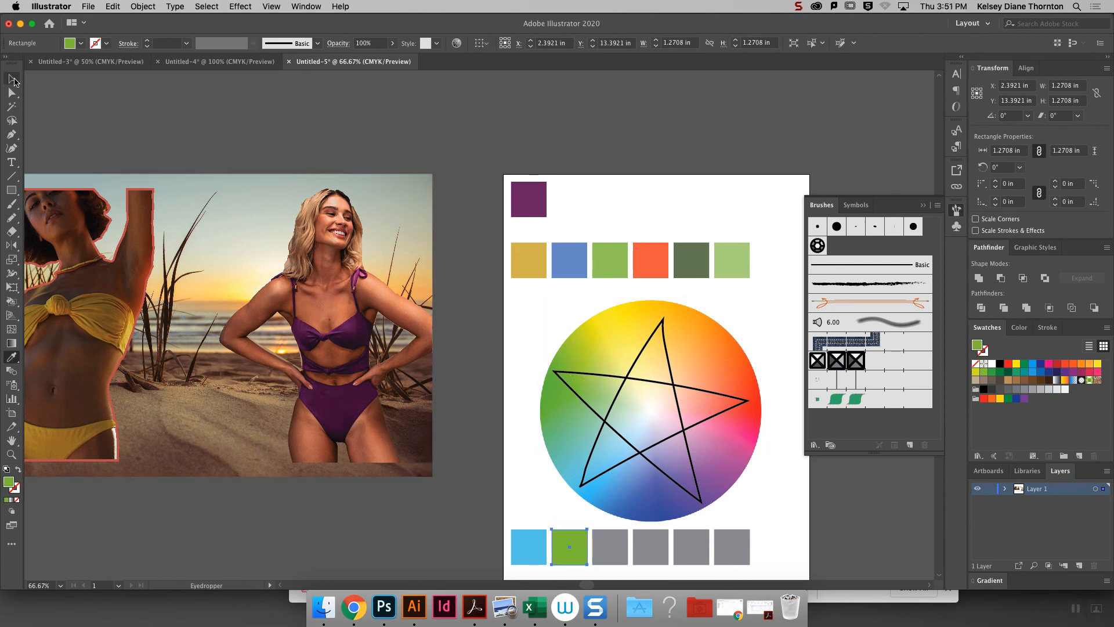
- Recolor the third square yellow and the fourth orange-red, sampled from the wheel near the star's upper and right-hand points
{"action": "left_click", "coordinate": [13, 80]}
{"action": "left_click", "coordinate": [613, 549]}
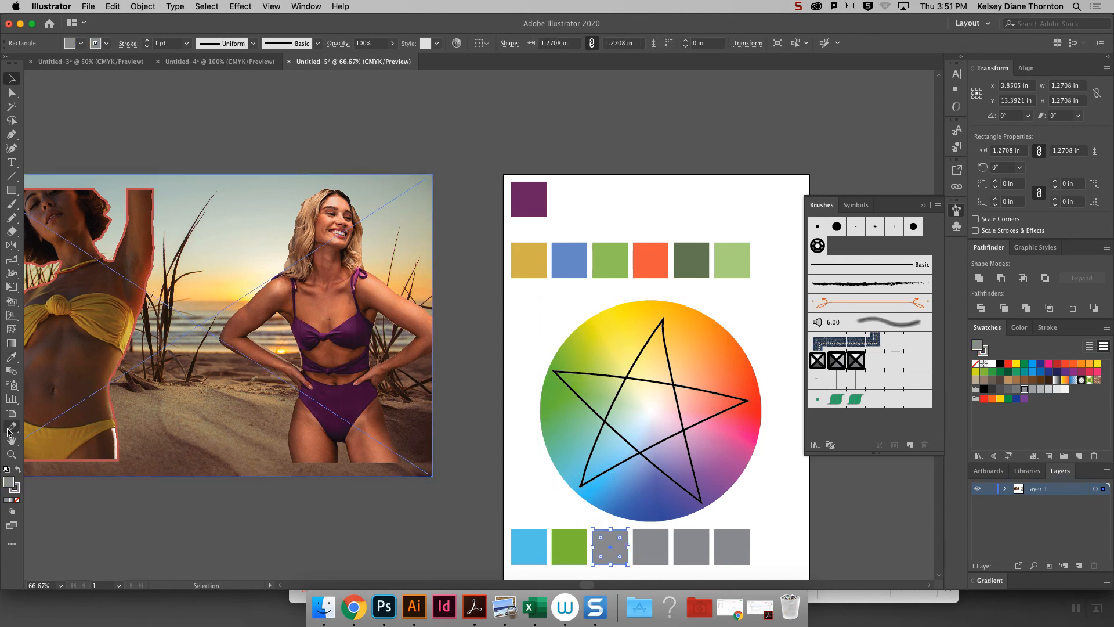
{"action": "left_click", "coordinate": [11, 357]}
{"action": "left_click", "coordinate": [661, 327]}
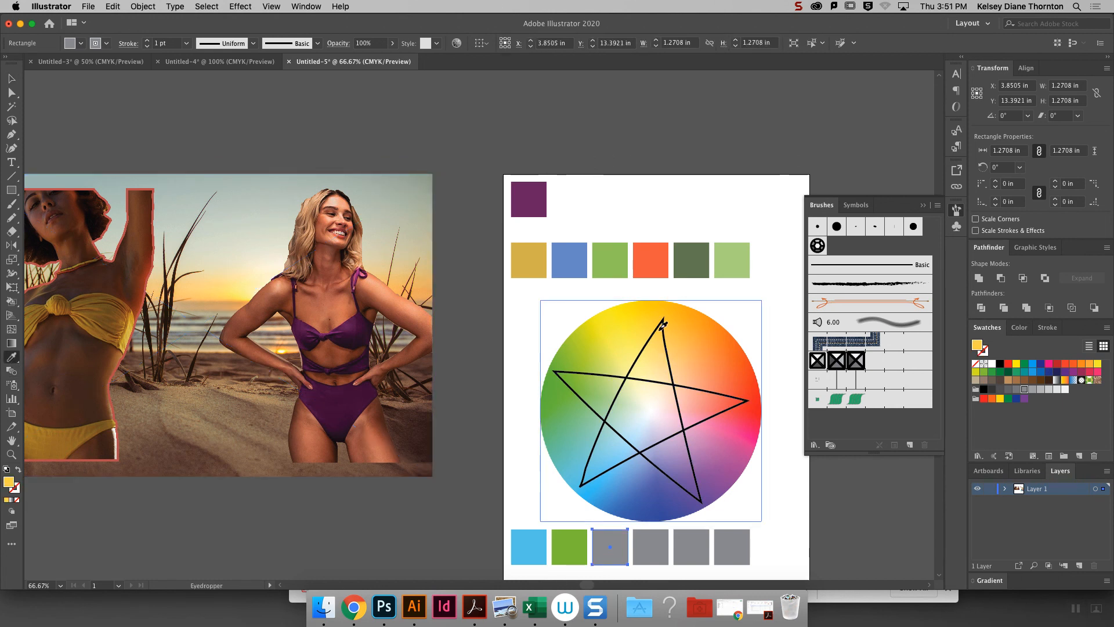
{"action": "left_click", "coordinate": [11, 78]}
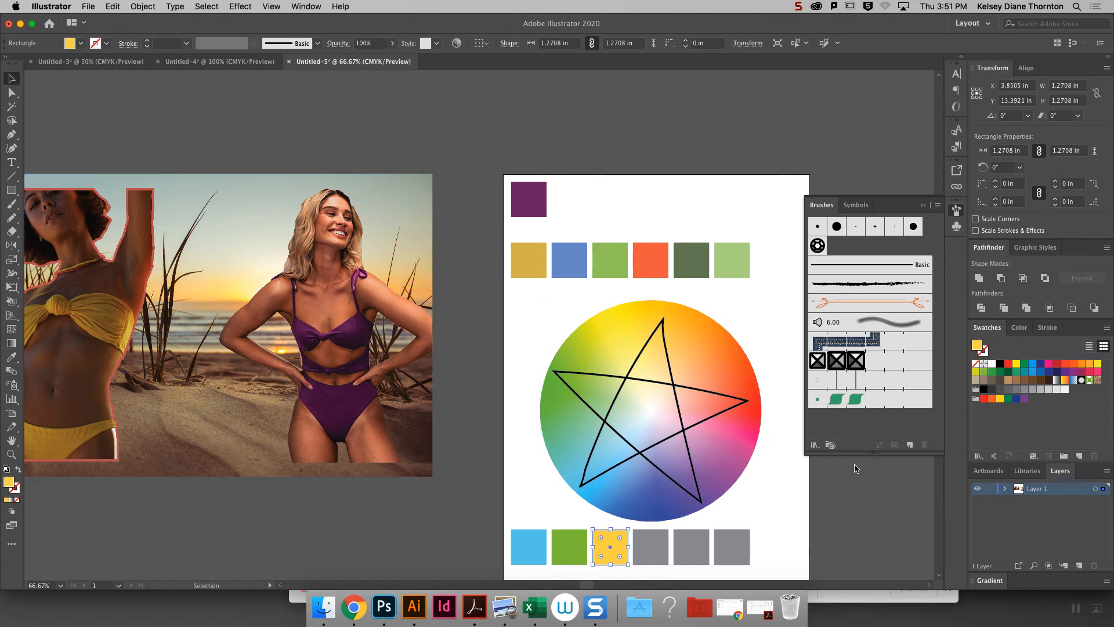
{"action": "left_click", "coordinate": [657, 541]}
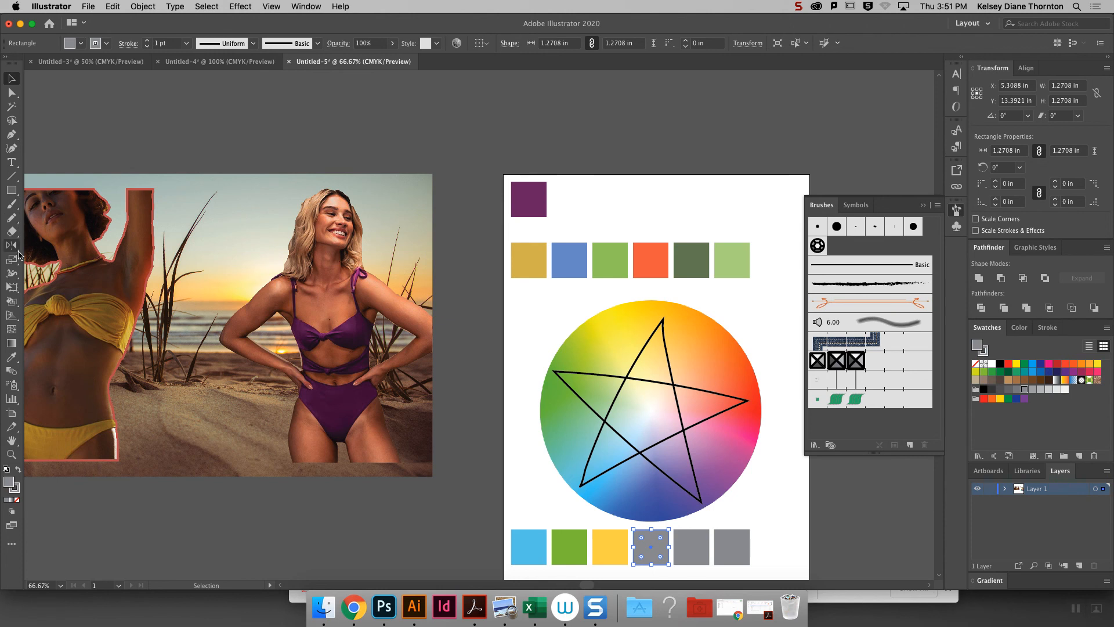
{"action": "left_click", "coordinate": [12, 357]}
{"action": "left_click", "coordinate": [738, 393]}
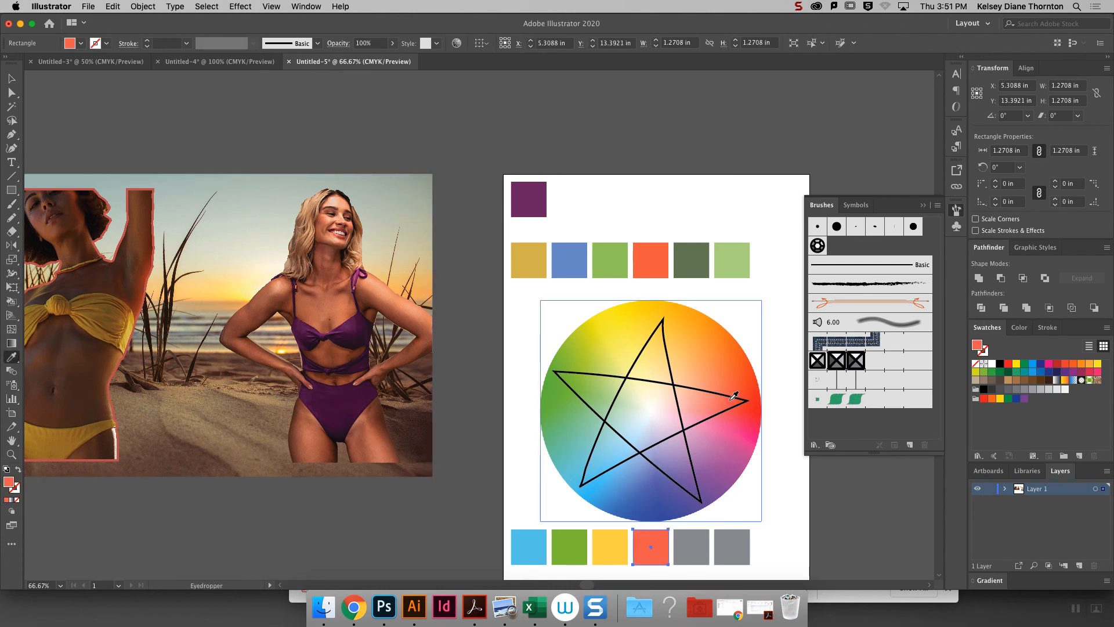
{"action": "key", "text": "v"}
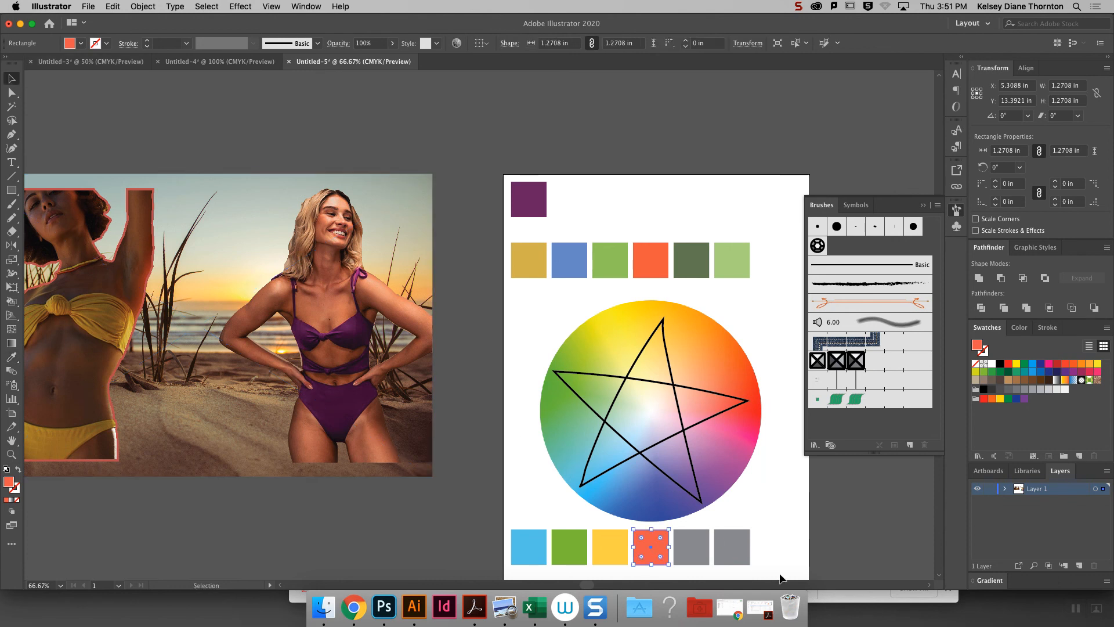
- Recolor the fifth square purple, sampled from the wheel near the star's lower-right point
{"action": "left_click", "coordinate": [706, 555]}
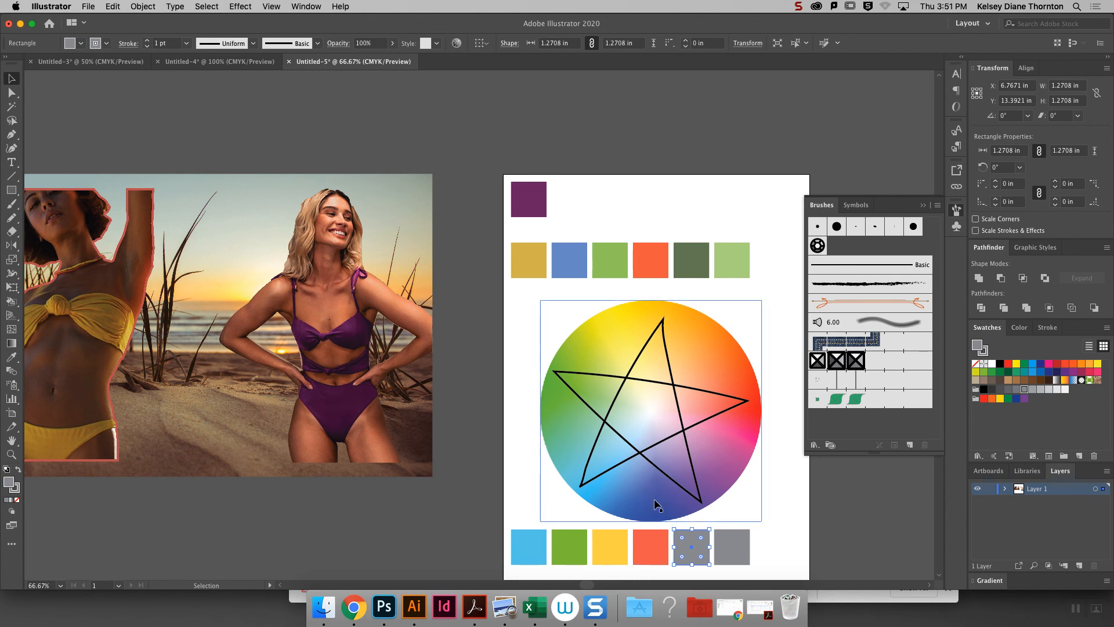
{"action": "left_click", "coordinate": [13, 357]}
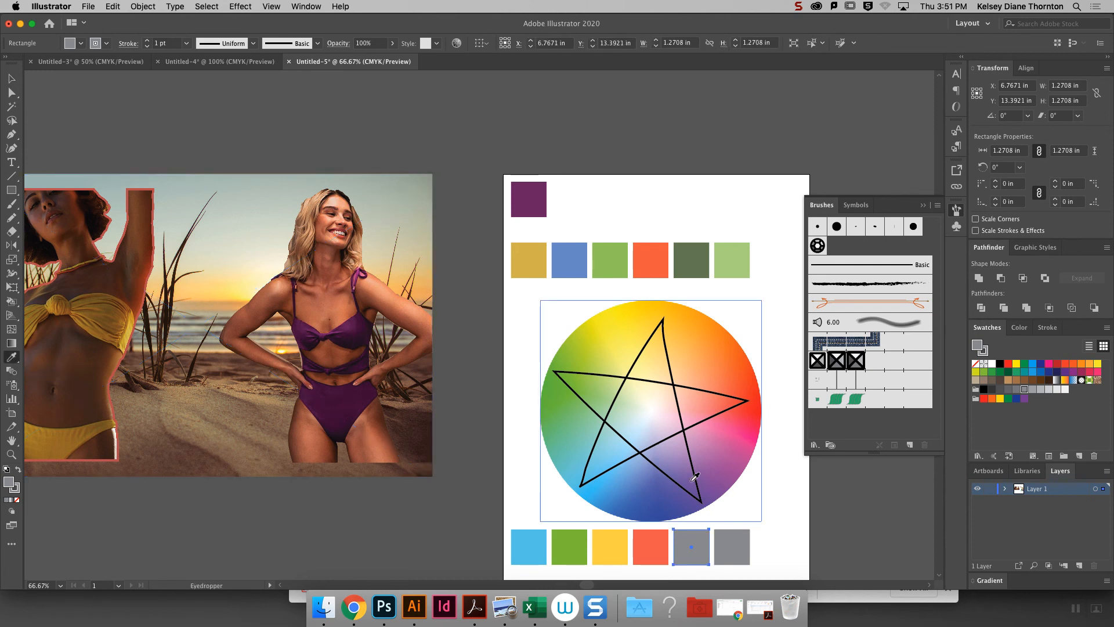
{"action": "left_click", "coordinate": [695, 476]}
{"action": "left_click", "coordinate": [11, 79]}
- Recolor the sixth gray square pale pink, sampled from the wheel inside the star toward its lower-right point
{"action": "left_click", "coordinate": [732, 557]}
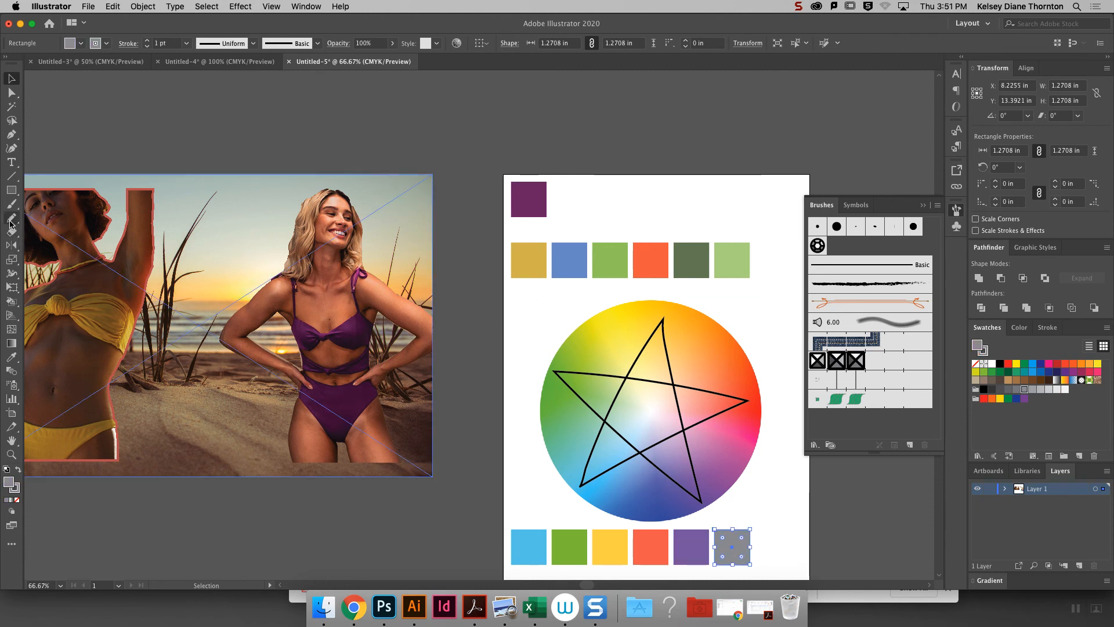
{"action": "left_click", "coordinate": [12, 357]}
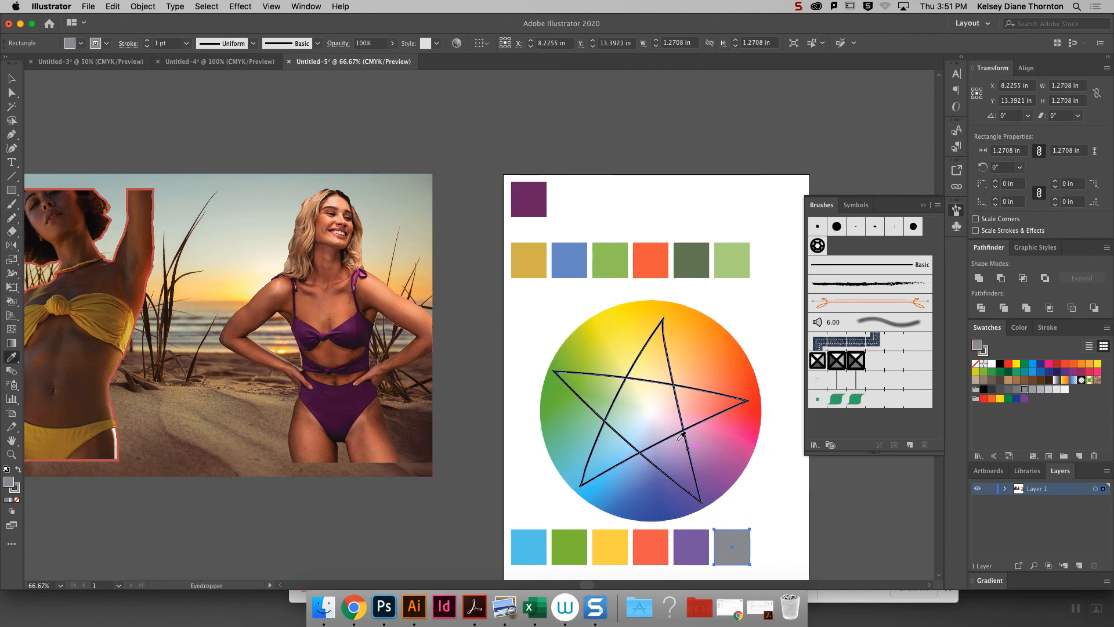
{"action": "left_click", "coordinate": [679, 438]}
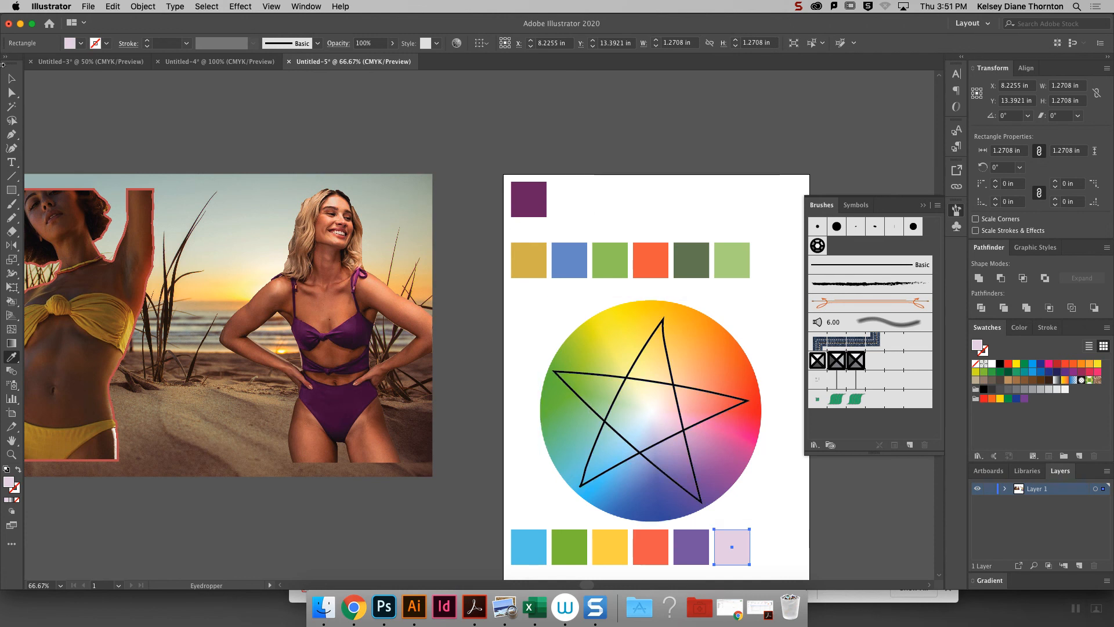
{"action": "left_click", "coordinate": [12, 78]}
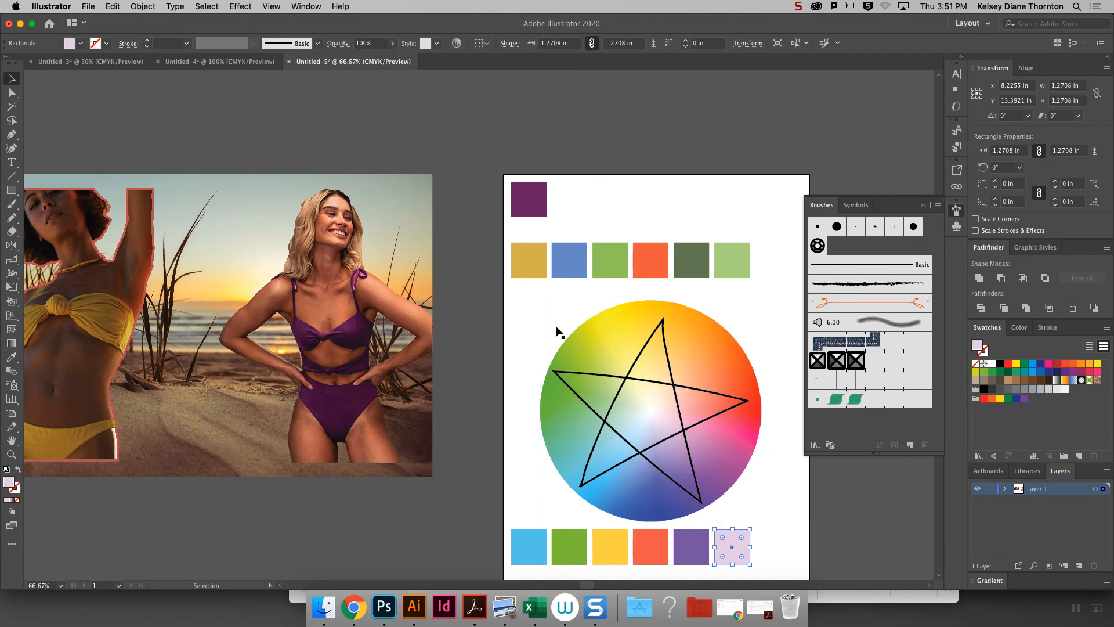
- Open the Color Guide with the mustard-yellow square as base color and browse its harmony rules
{"action": "left_click", "coordinate": [532, 255]}
{"action": "left_click", "coordinate": [308, 7]}
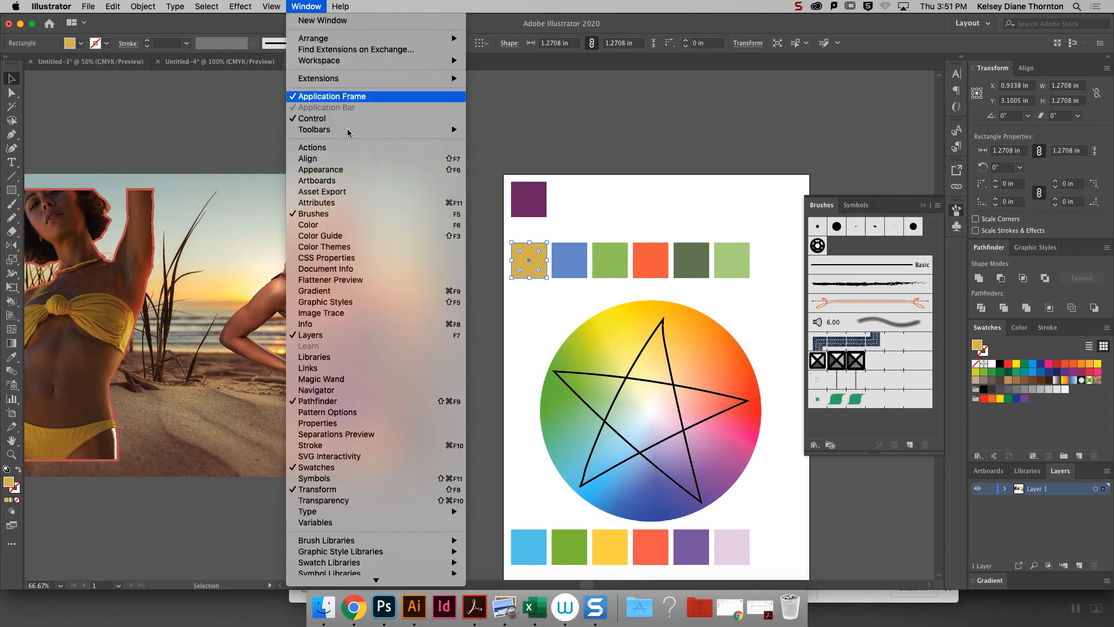
{"action": "left_click", "coordinate": [359, 238]}
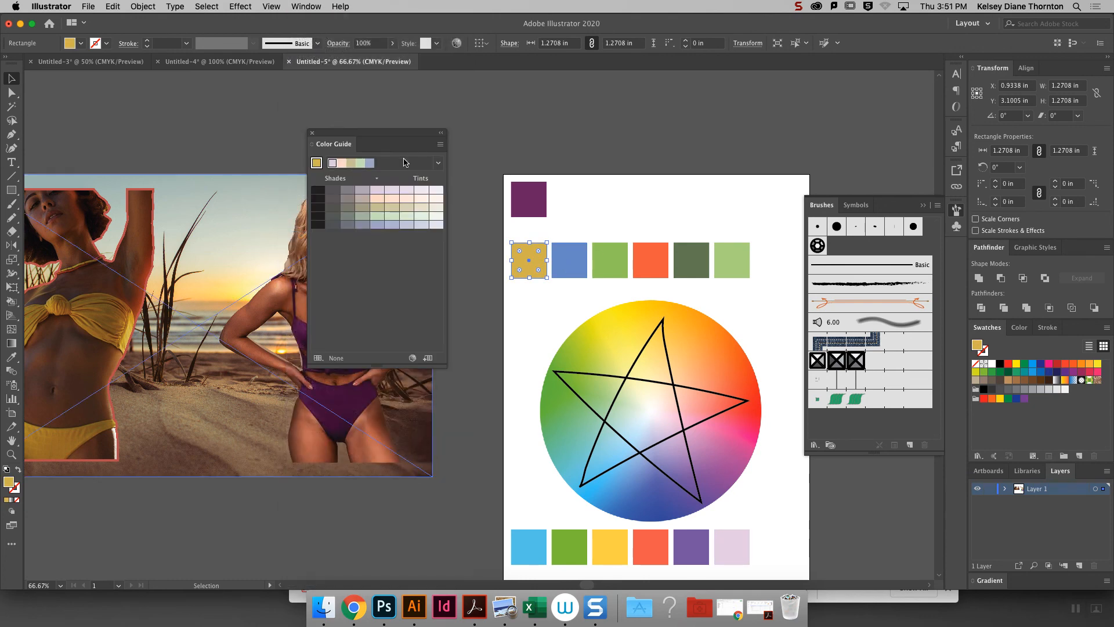
{"action": "left_click", "coordinate": [436, 165]}
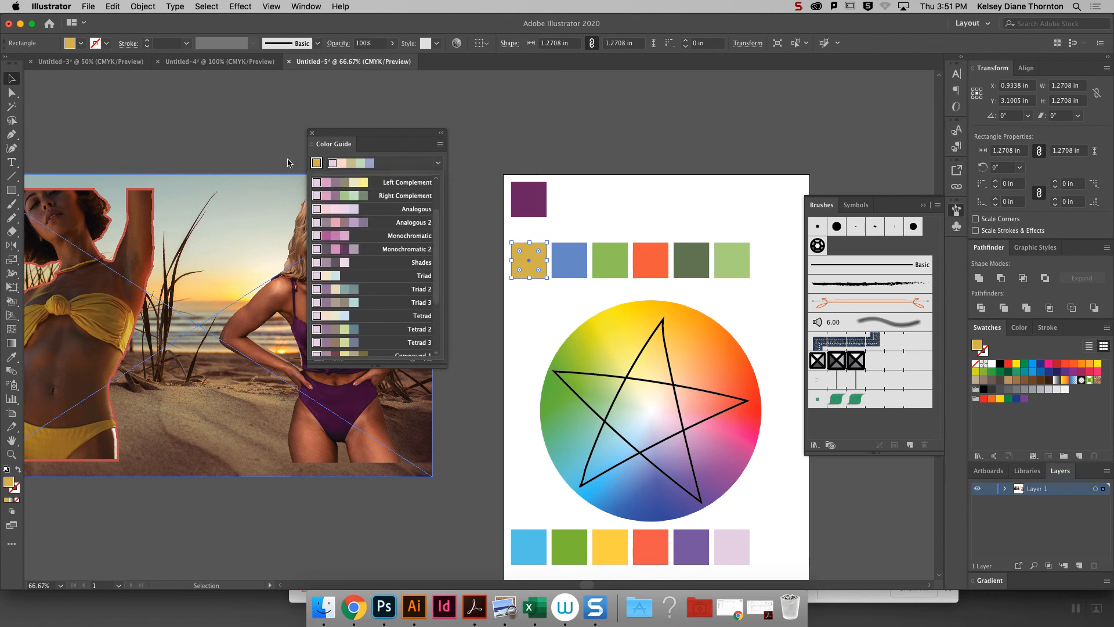
{"action": "left_click", "coordinate": [317, 163]}
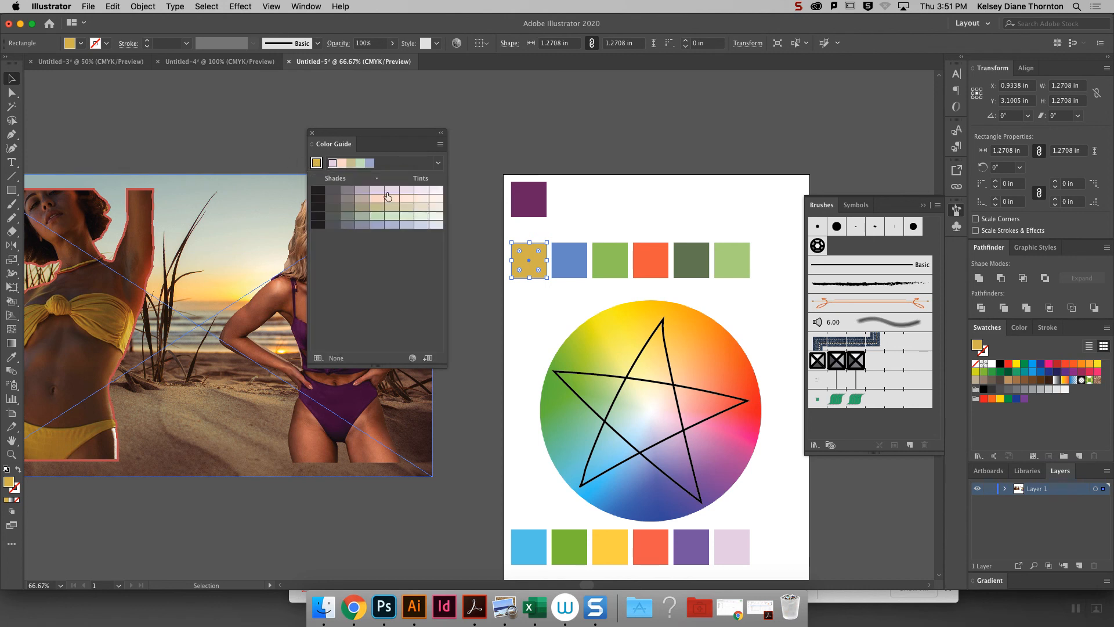
{"action": "left_click", "coordinate": [438, 163]}
{"action": "scroll", "coordinate": [431, 219], "scroll_direction": "down", "scroll_amount": 2}
{"action": "left_click_drag", "start_coordinate": [431, 217], "coordinate": [430, 216]}
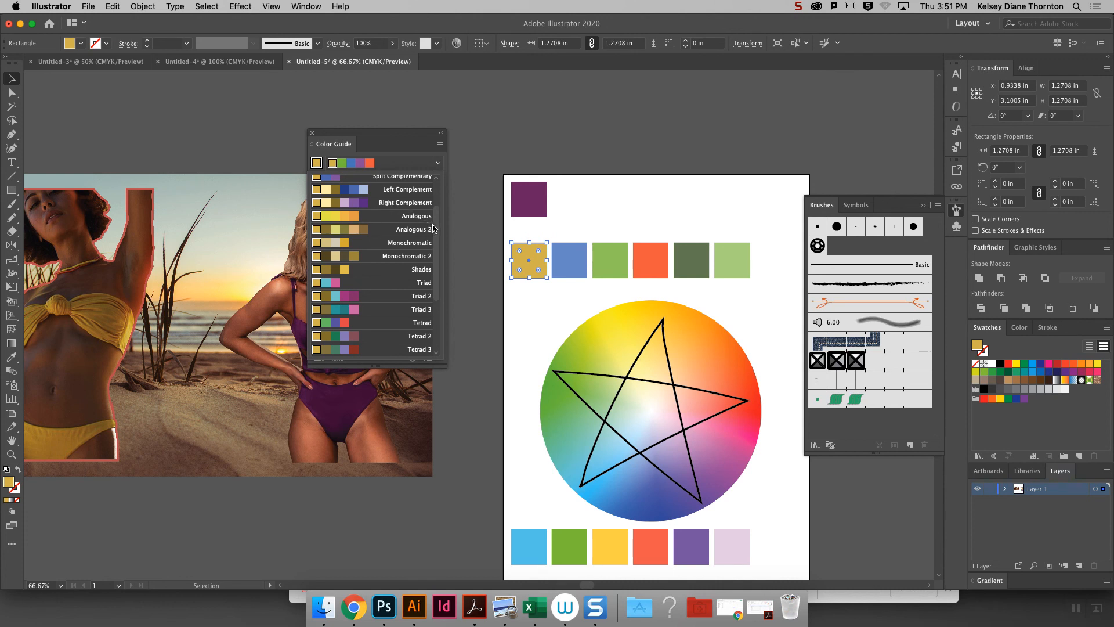
{"action": "scroll", "coordinate": [429, 232], "scroll_direction": "down", "scroll_amount": 3}
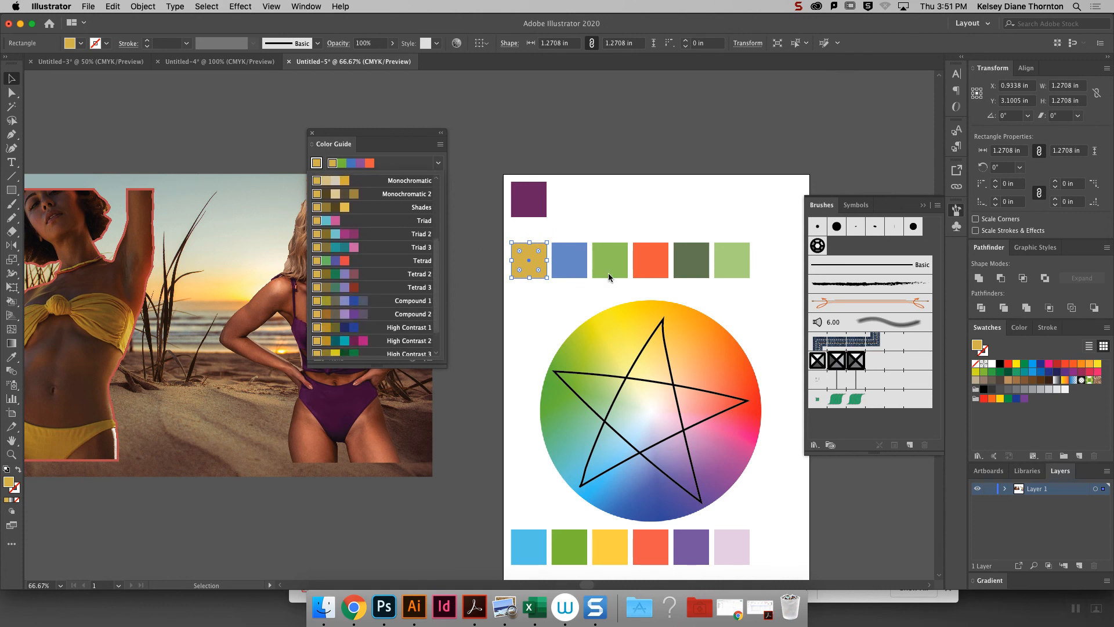
- Delete the color wheel together with the star drawn on it
{"action": "left_click", "coordinate": [647, 186]}
{"action": "left_click_drag", "start_coordinate": [511, 320], "coordinate": [693, 474]}
{"action": "key", "text": "Delete"}
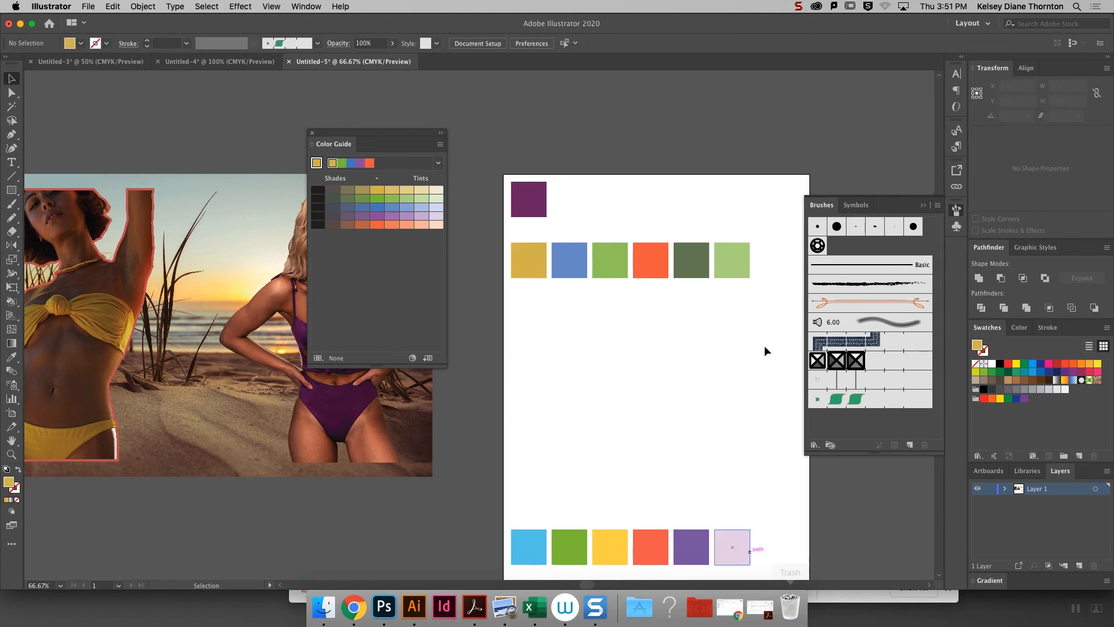
- Duplicate the upper row of six palette squares just below itself and open Recolor Artwork for the copy
{"action": "left_click_drag", "start_coordinate": [762, 303], "coordinate": [513, 236]}
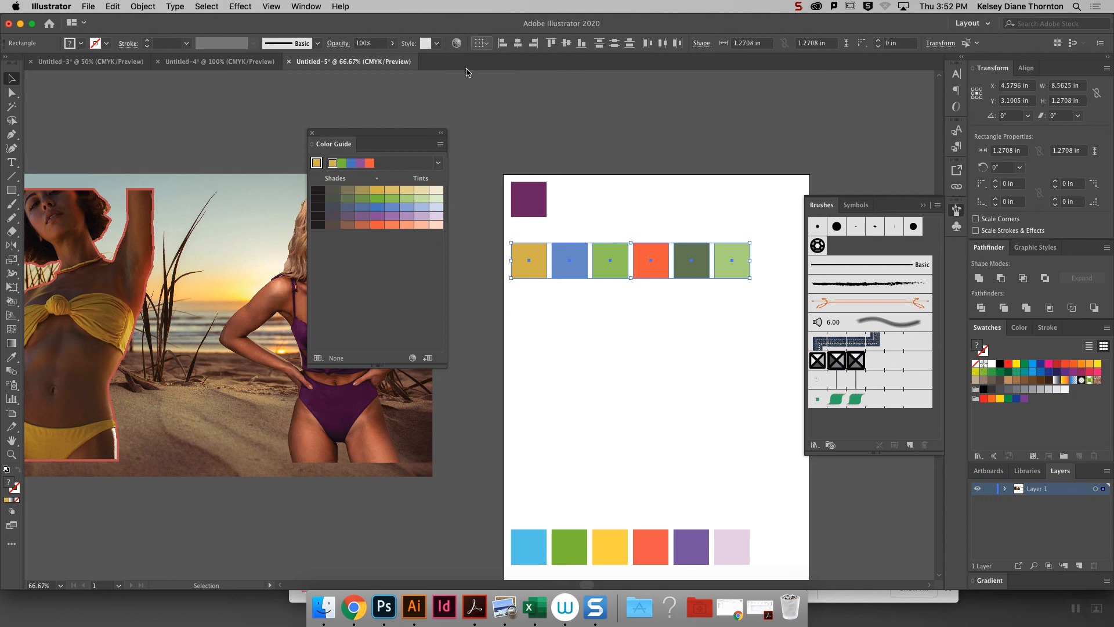
{"action": "left_click_drag", "start_coordinate": [368, 130], "coordinate": [299, 113]}
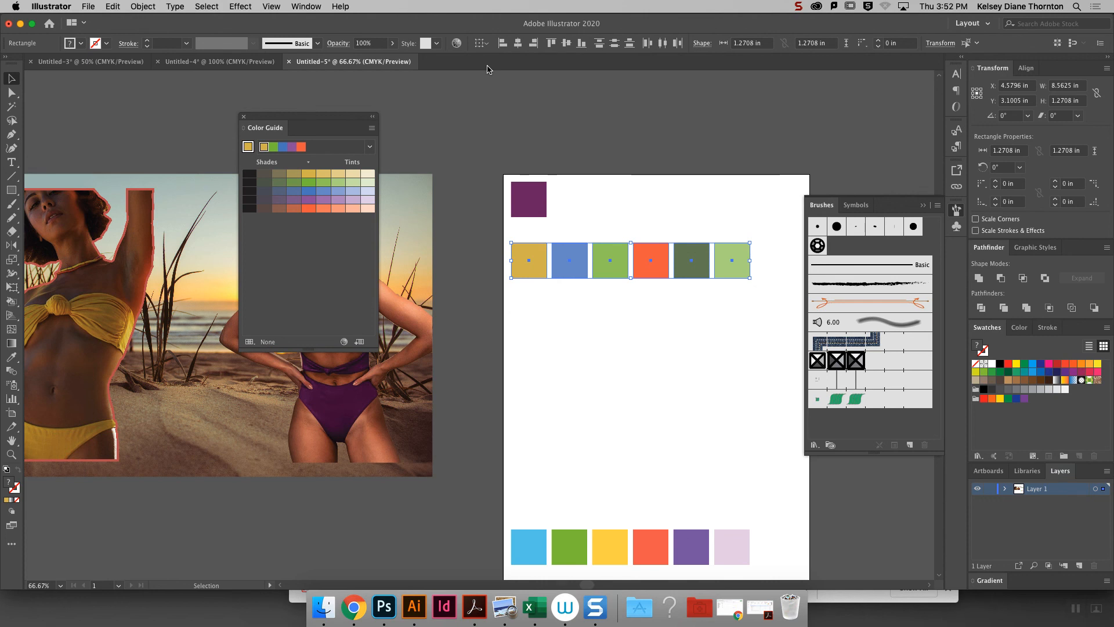
{"action": "left_click", "coordinate": [791, 255]}
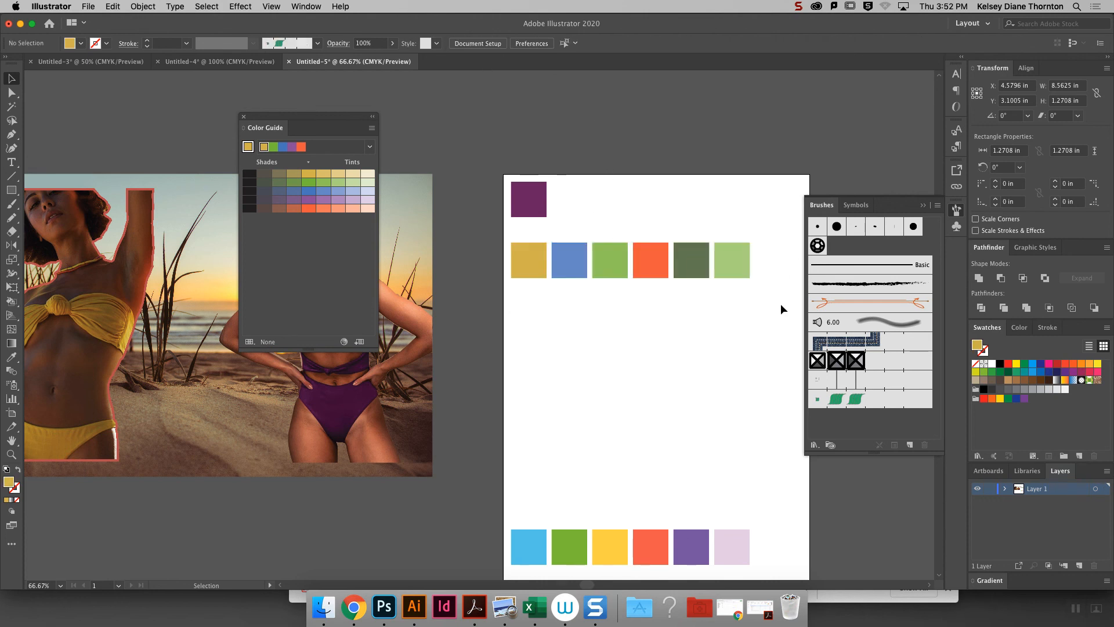
{"action": "left_click_drag", "start_coordinate": [759, 306], "coordinate": [494, 249]}
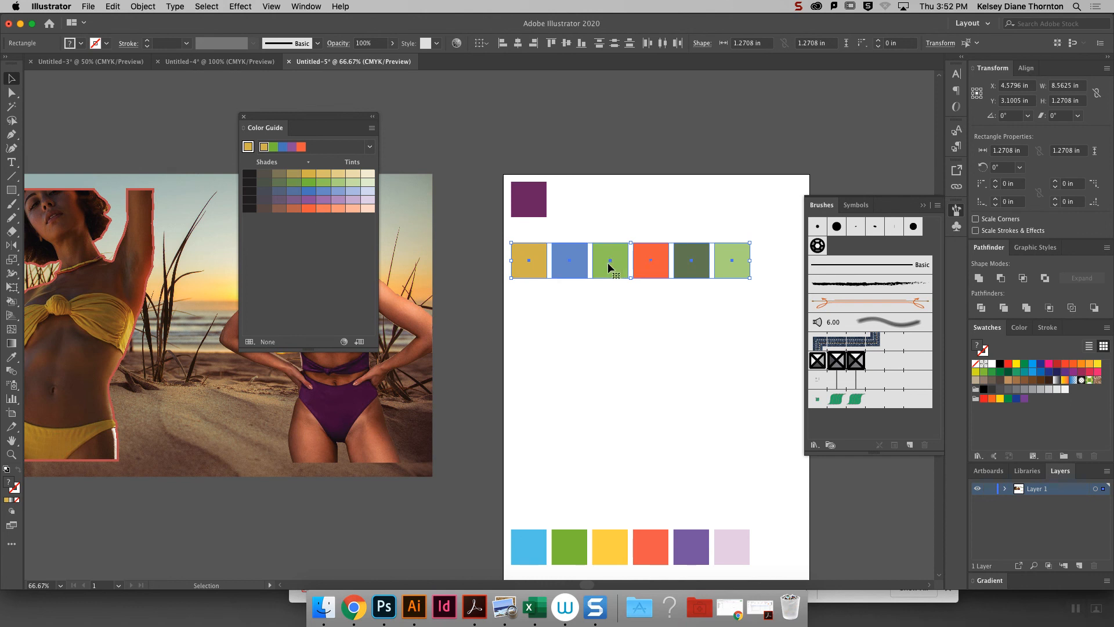
{"action": "left_click_drag", "start_coordinate": [617, 272], "coordinate": [628, 317]}
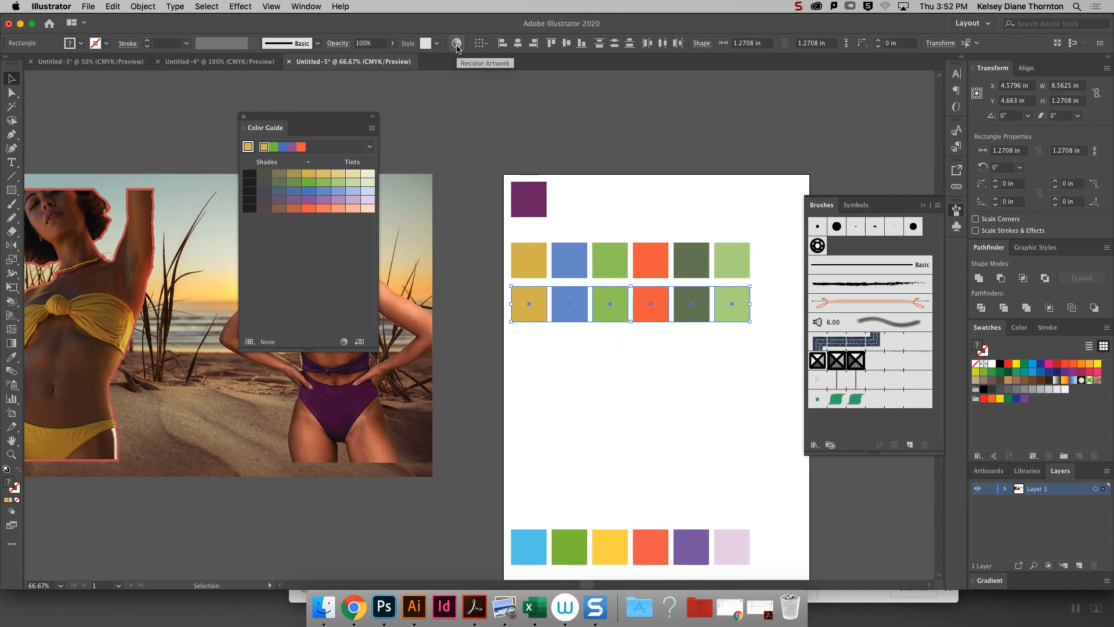
{"action": "left_click_drag", "start_coordinate": [384, 98], "coordinate": [298, 98]}
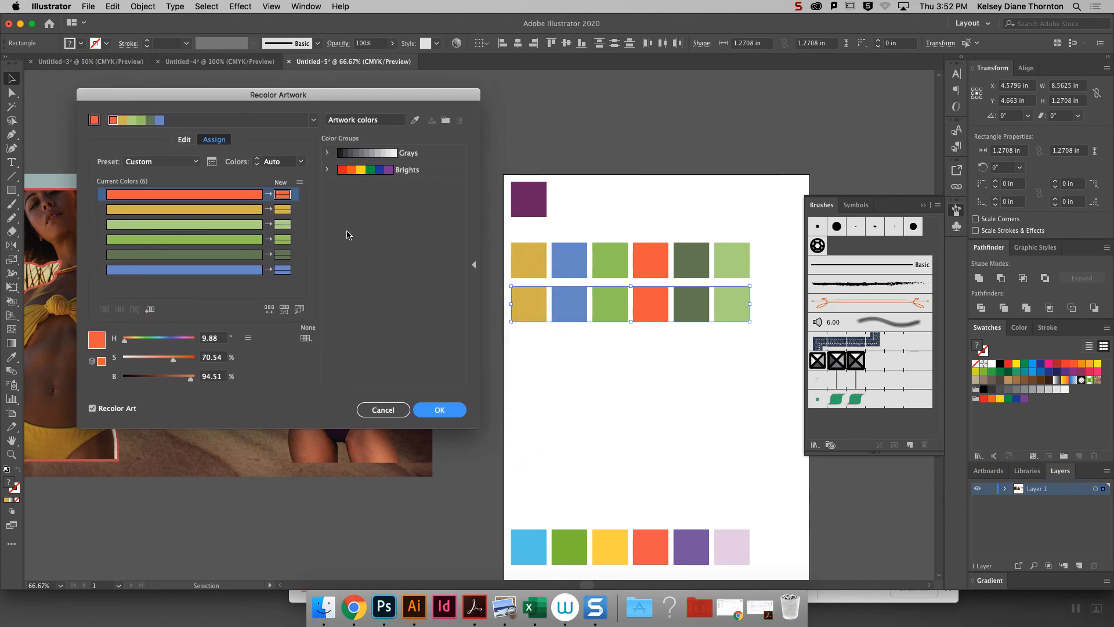
{"action": "double_click", "coordinate": [283, 195]}
{"action": "left_click", "coordinate": [527, 341]}
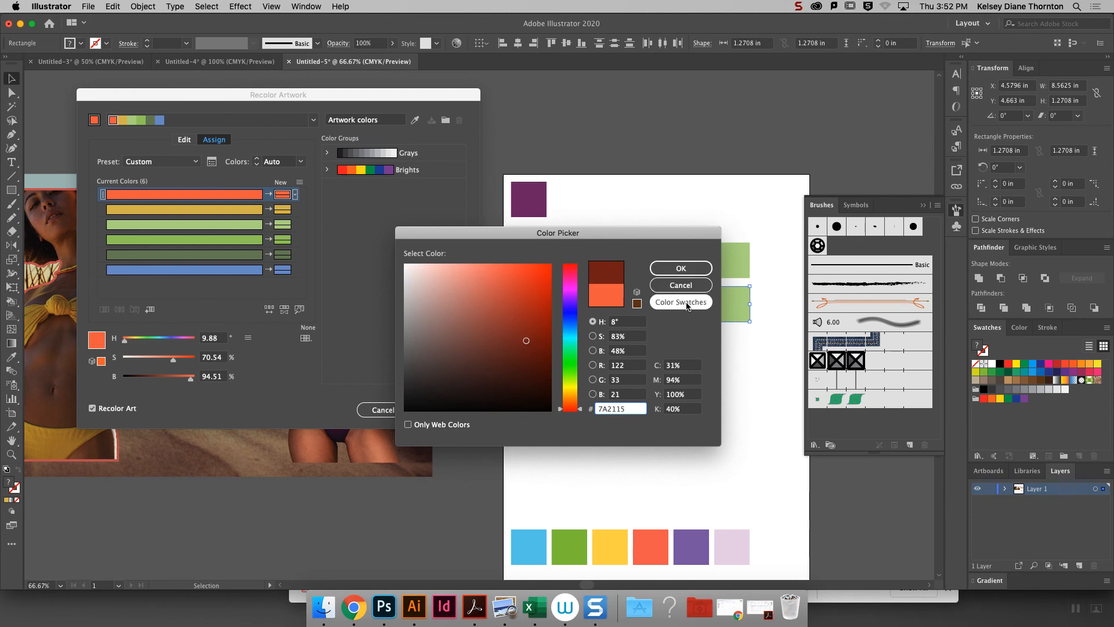
{"action": "left_click", "coordinate": [681, 285]}
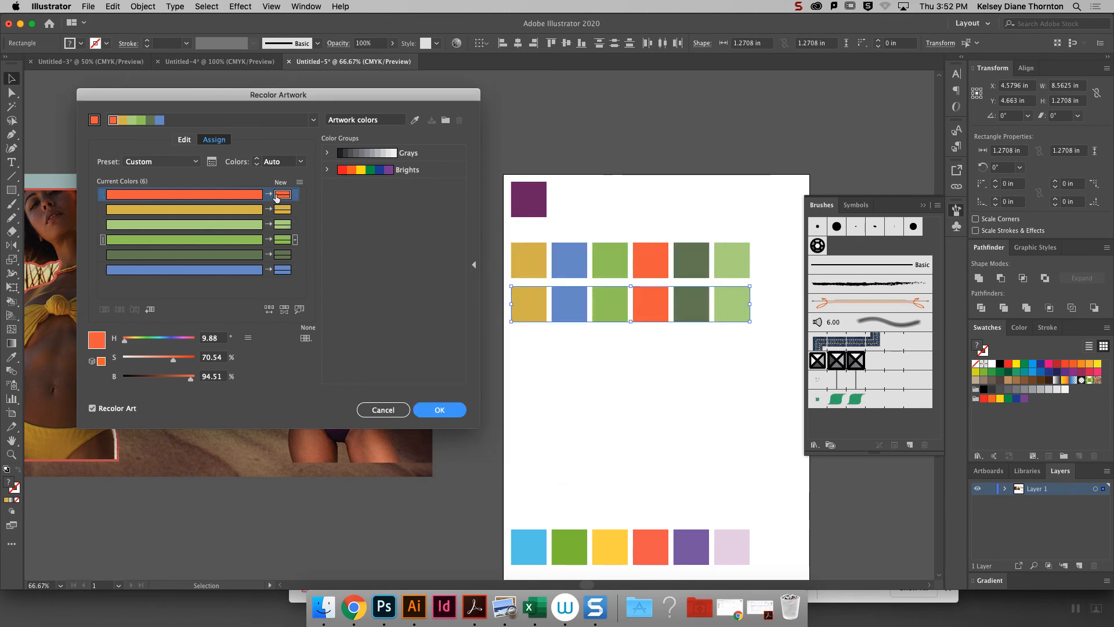
- Display the copied row's colors on the editable color wheel and link the harmony colors
{"action": "left_click", "coordinate": [184, 139]}
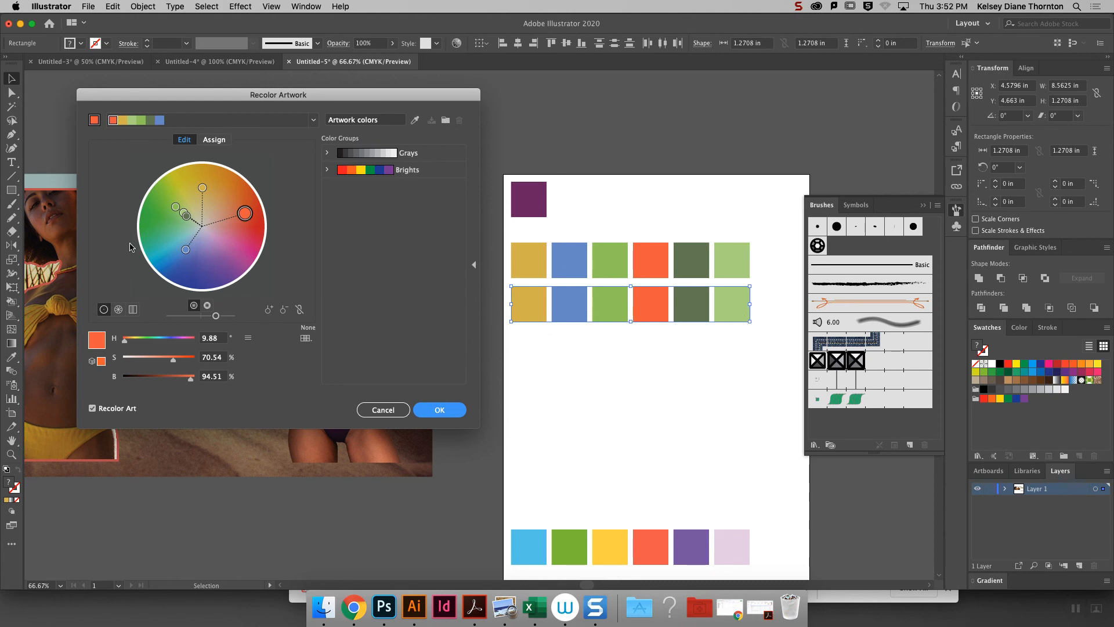
{"action": "left_click", "coordinate": [204, 188]}
{"action": "mouse_move", "coordinate": [207, 188]}
{"action": "left_mouse_down"}
{"action": "mouse_move", "coordinate": [196, 200]}
{"action": "mouse_move", "coordinate": [206, 190]}
{"action": "left_mouse_up"}
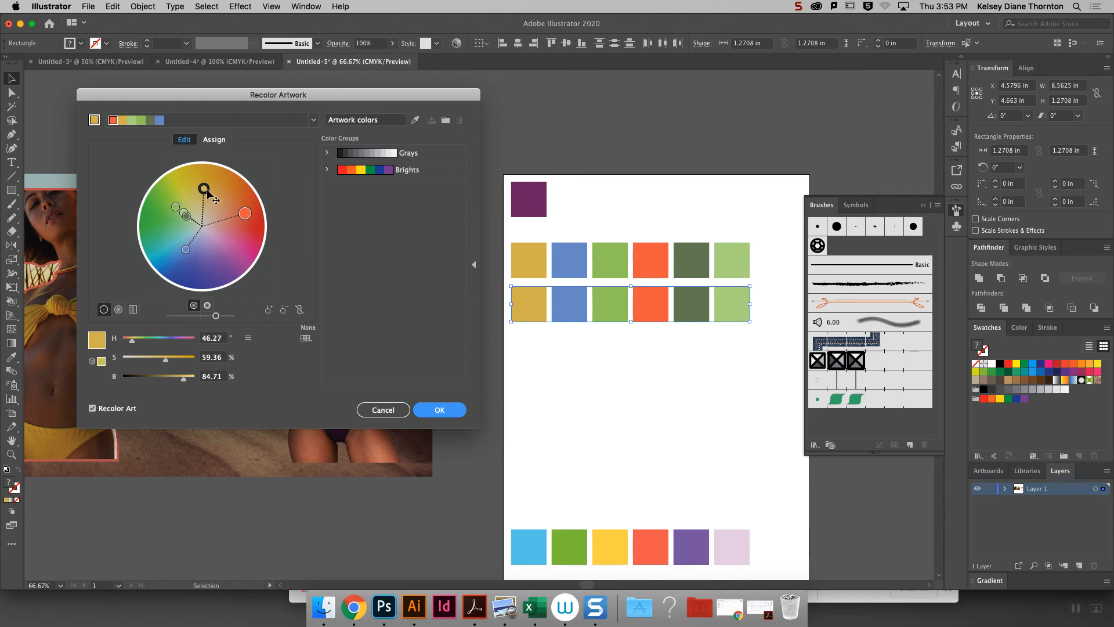
{"action": "left_click", "coordinate": [300, 309]}
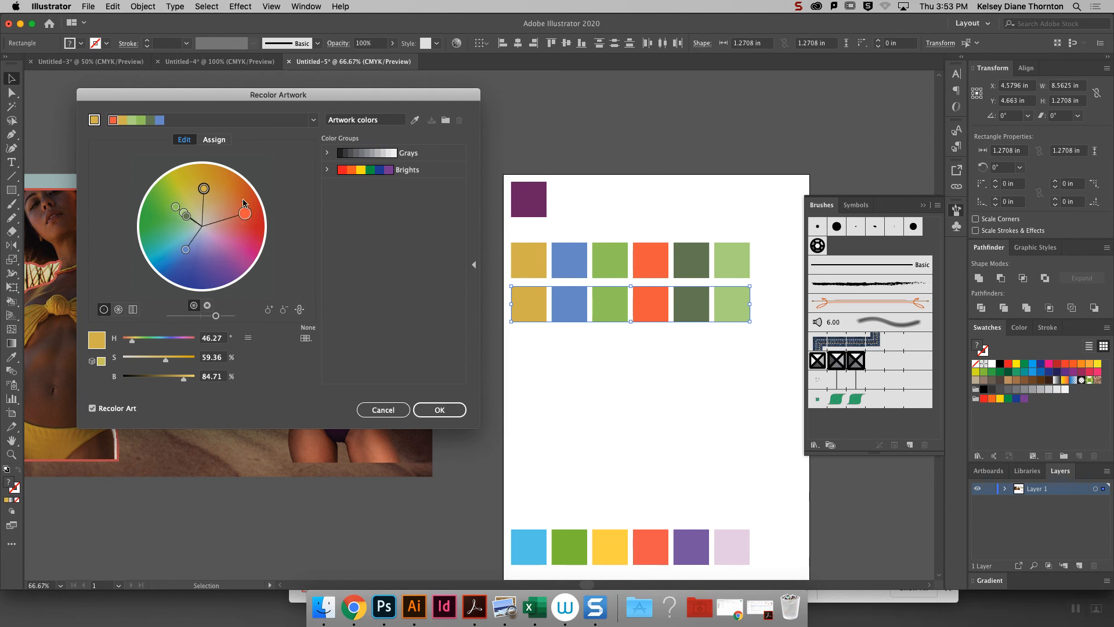
- Rotate the linked colors until orange-red becomes pink, about hue 313° and saturation 66%, with brightness 99%, and apply the recoloring
{"action": "left_click_drag", "start_coordinate": [244, 215], "coordinate": [248, 240]}
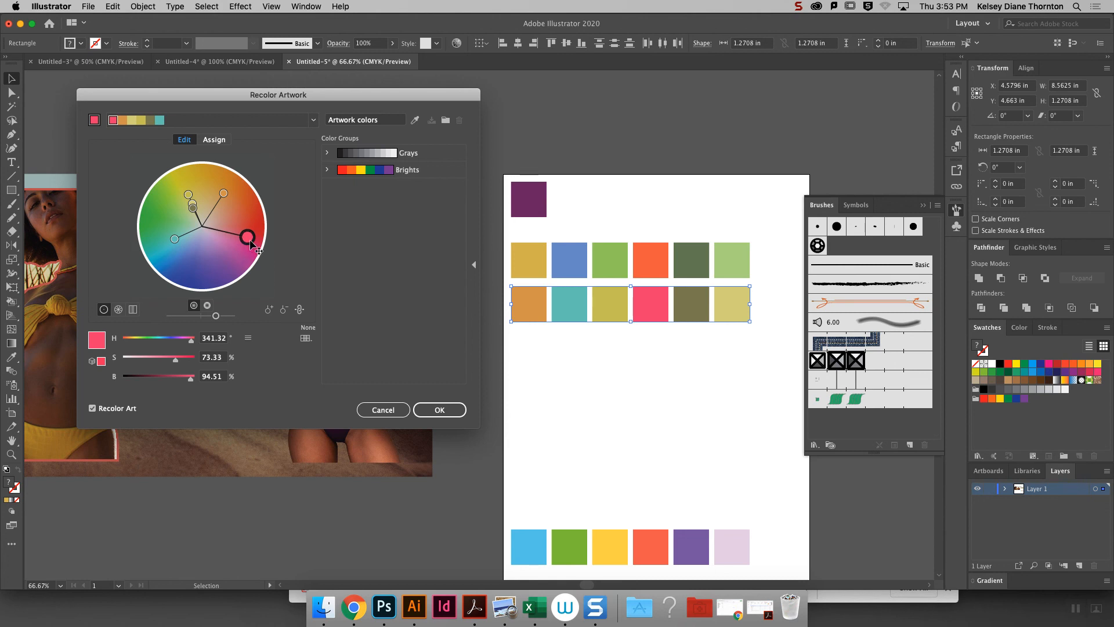
{"action": "left_click_drag", "start_coordinate": [249, 243], "coordinate": [240, 251]}
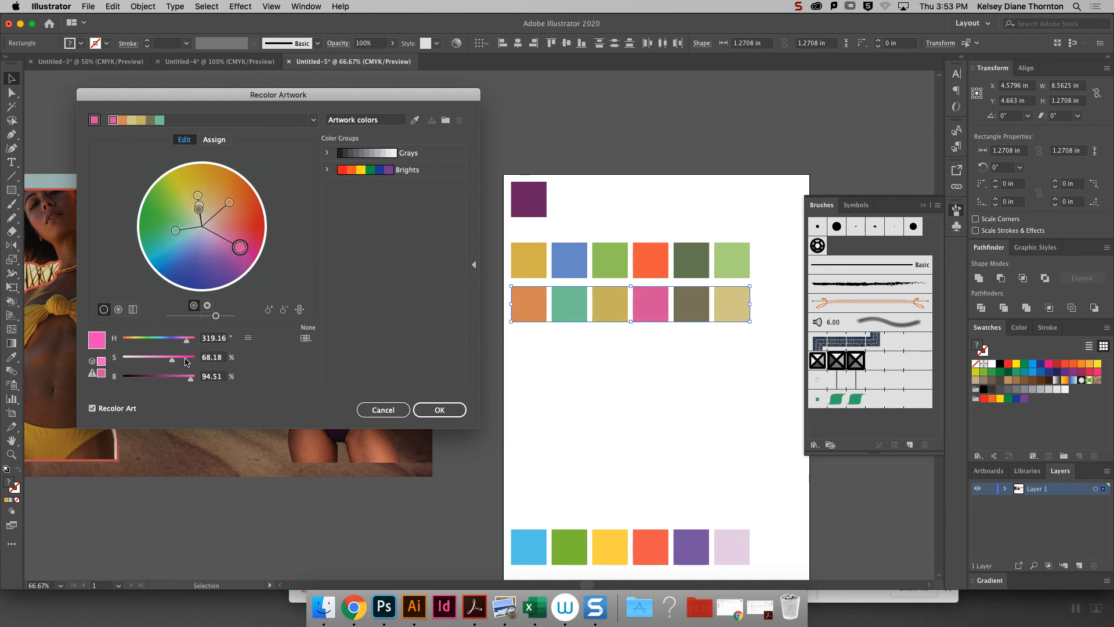
{"action": "mouse_move", "coordinate": [187, 380]}
{"action": "left_mouse_down"}
{"action": "mouse_move", "coordinate": [176, 382]}
{"action": "mouse_move", "coordinate": [196, 381]}
{"action": "left_mouse_up"}
{"action": "left_click_drag", "start_coordinate": [240, 247], "coordinate": [238, 251]}
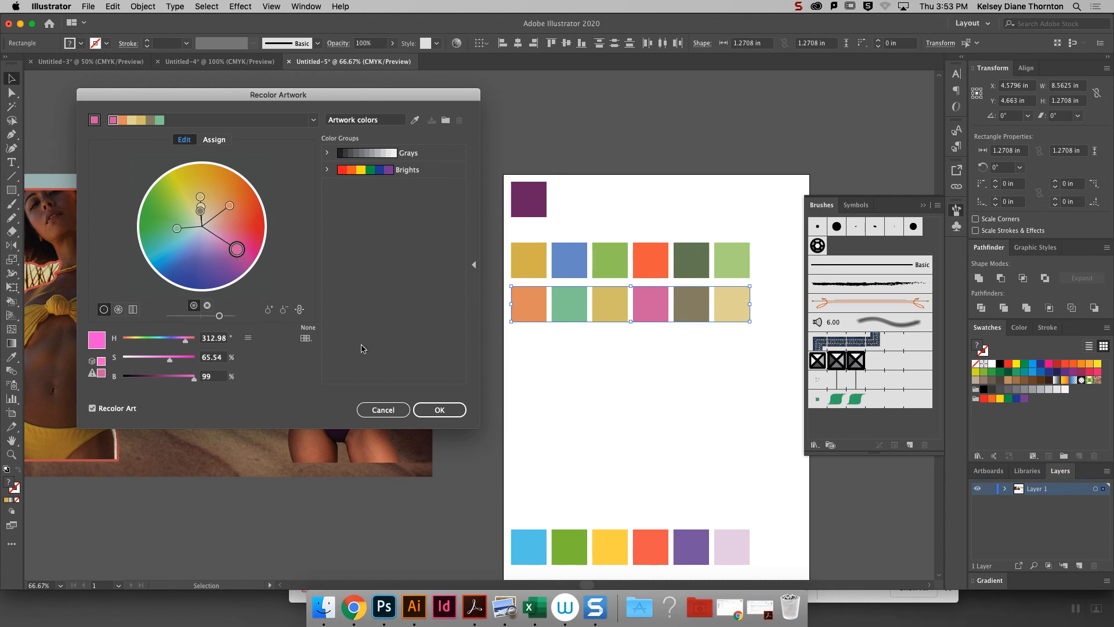
{"action": "left_click", "coordinate": [430, 411]}
- Duplicate the recolored second row of squares directly below itself as a third row
{"action": "left_click", "coordinate": [745, 342]}
{"action": "left_click_drag", "start_coordinate": [765, 358], "coordinate": [478, 295]}
{"action": "left_click_drag", "start_coordinate": [601, 314], "coordinate": [602, 357]}
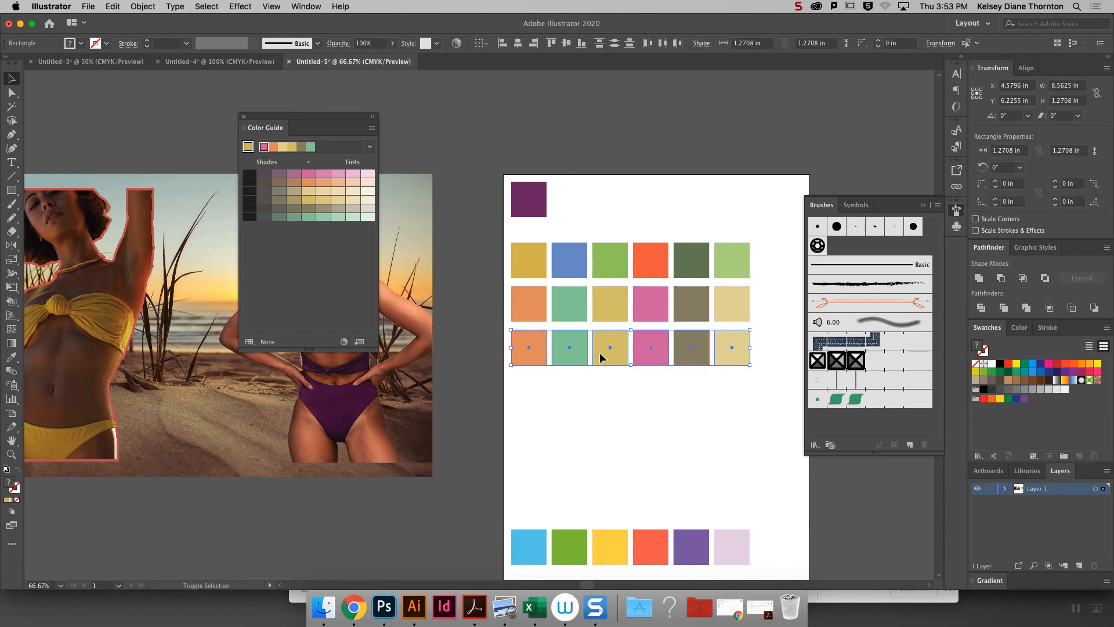
{"action": "left_click_drag", "start_coordinate": [759, 378], "coordinate": [527, 325]}
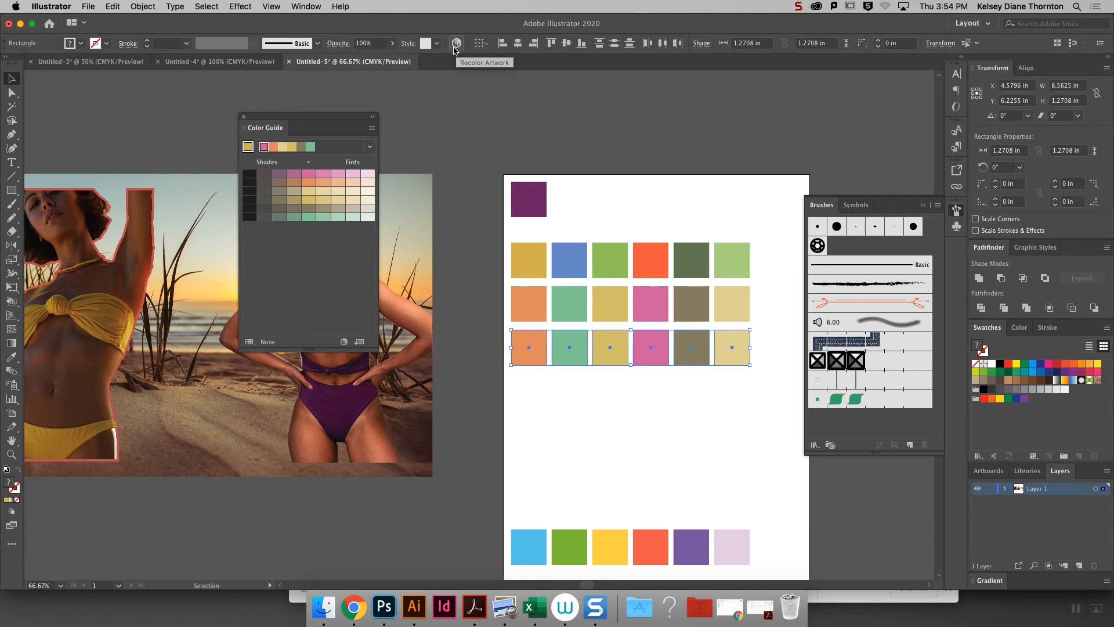
- Recolor the third row with linked harmony colors, rotating orange to purple at about hue 273° and saturation 72%
{"action": "left_click", "coordinate": [457, 44]}
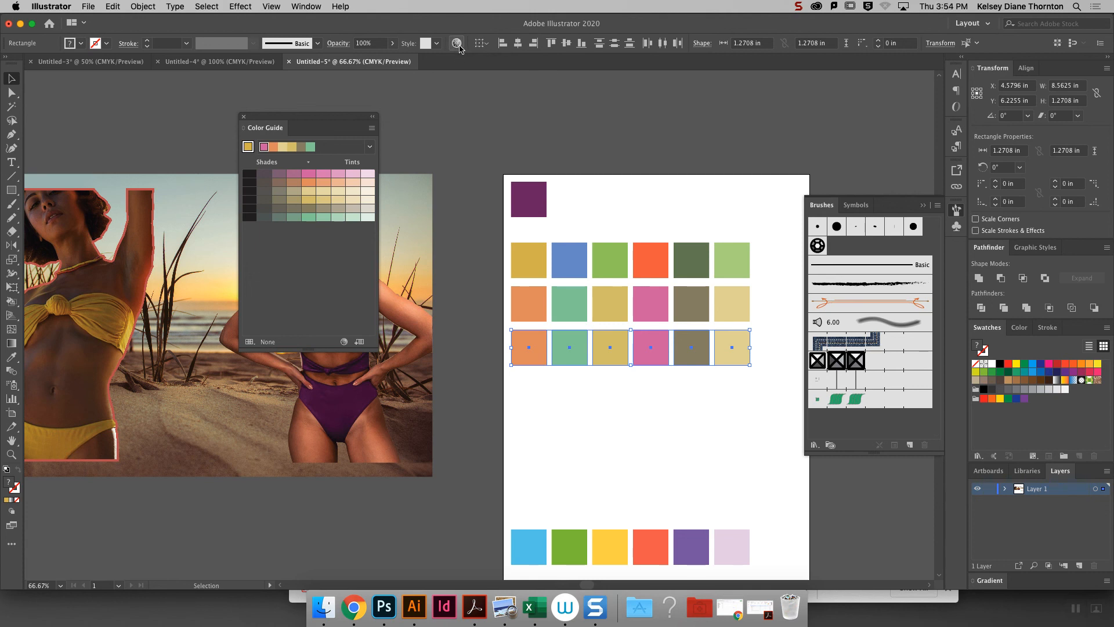
{"action": "left_click", "coordinate": [458, 46]}
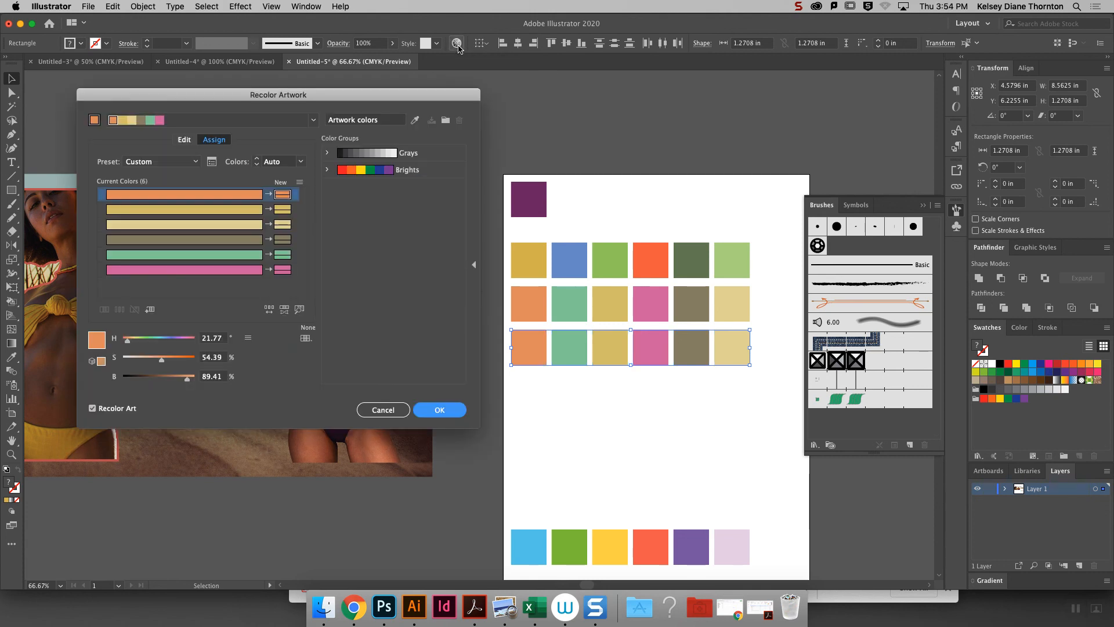
{"action": "left_click", "coordinate": [184, 140]}
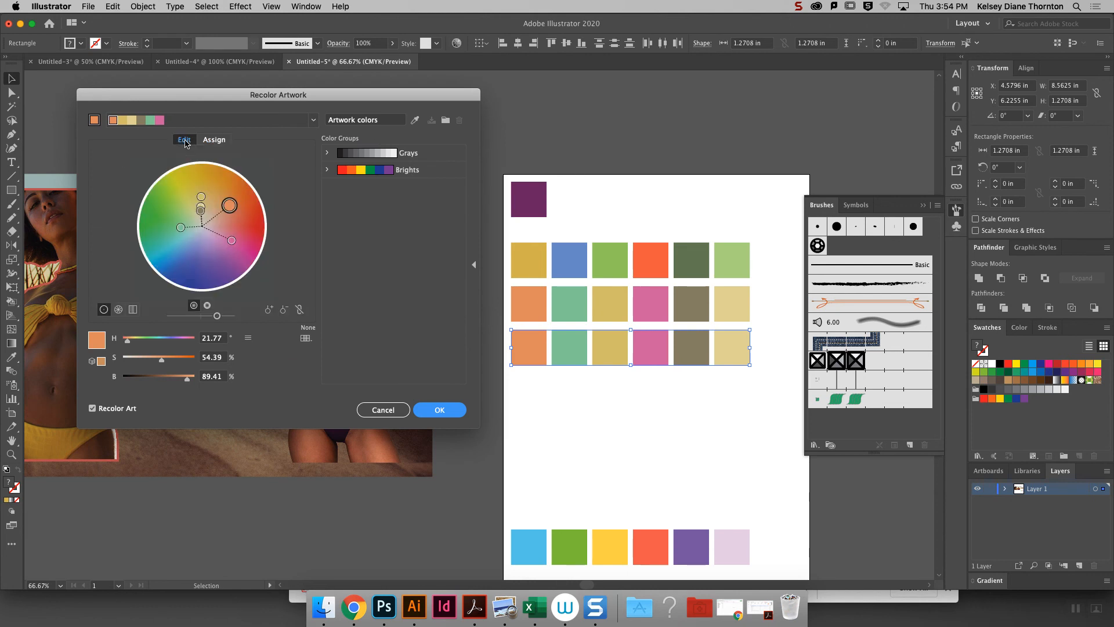
{"action": "left_click_drag", "start_coordinate": [229, 206], "coordinate": [224, 267]}
{"action": "left_click", "coordinate": [300, 310]}
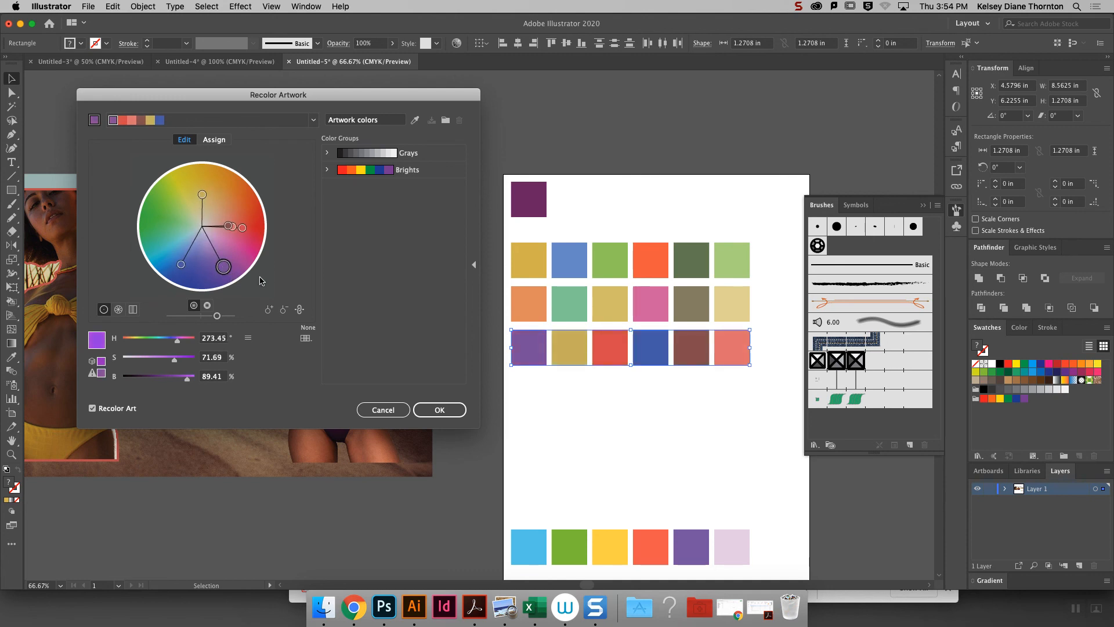
{"action": "left_click", "coordinate": [440, 410]}
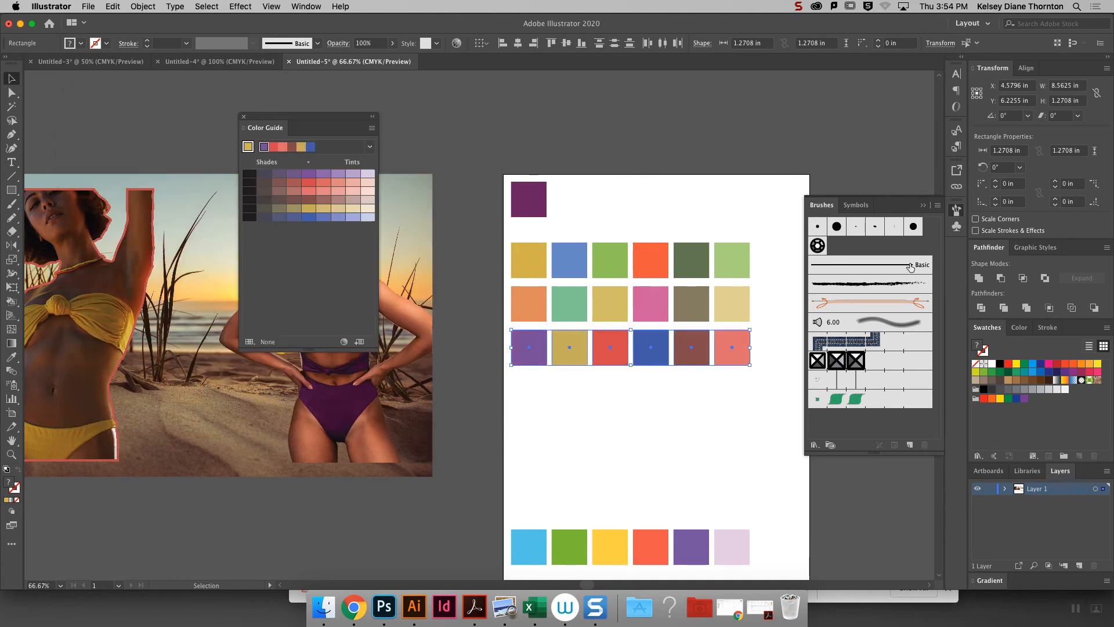
- Collapse the brush collection, shift the Color Guide aside, and select the two recolored rows of squares
{"action": "left_click", "coordinate": [930, 210]}
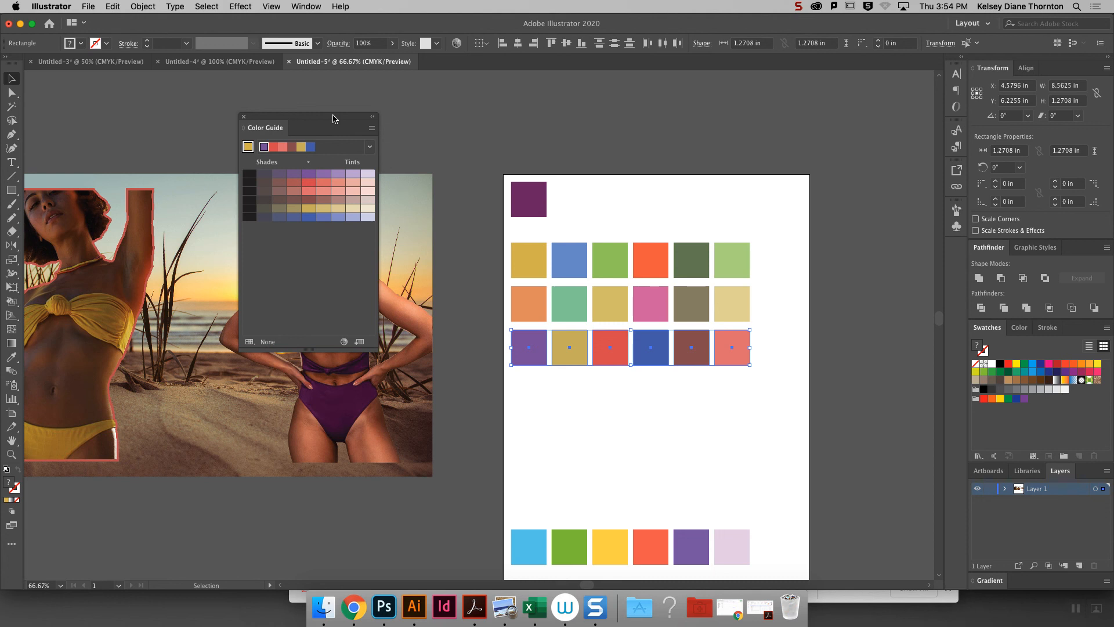
{"action": "left_click_drag", "start_coordinate": [483, 231], "coordinate": [761, 267]}
{"action": "left_click_drag", "start_coordinate": [280, 116], "coordinate": [272, 107]}
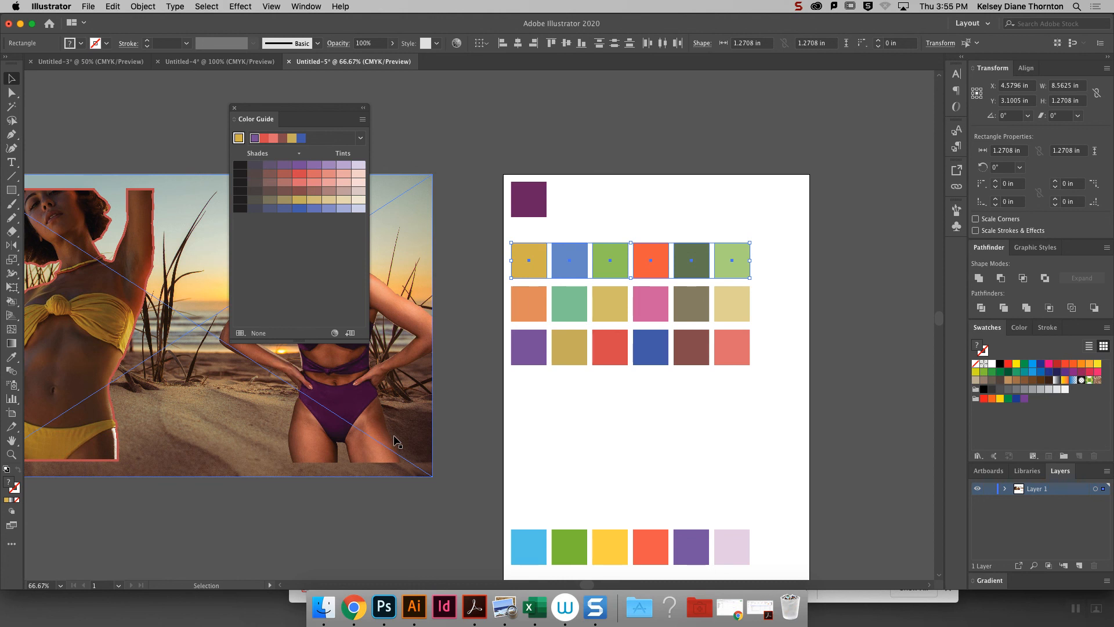
{"action": "left_click_drag", "start_coordinate": [760, 368], "coordinate": [527, 292]}
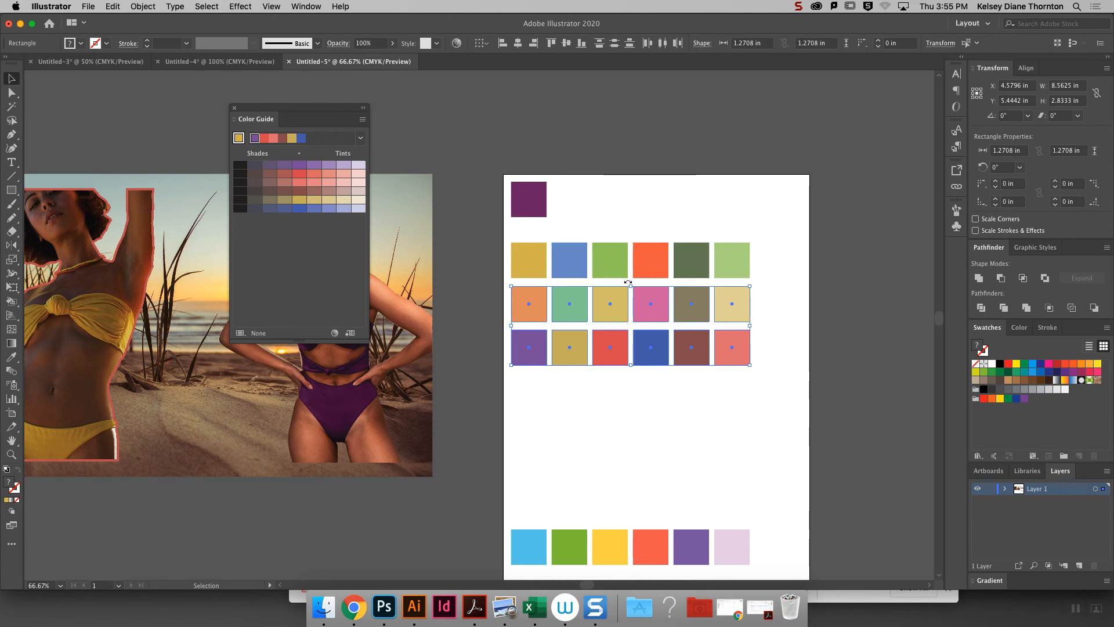
- Deselect the squares, switch to Chrome, and review the "Client" assignment on the course page, highlighting "Finalize palette for collection."
{"action": "left_click", "coordinate": [761, 298]}
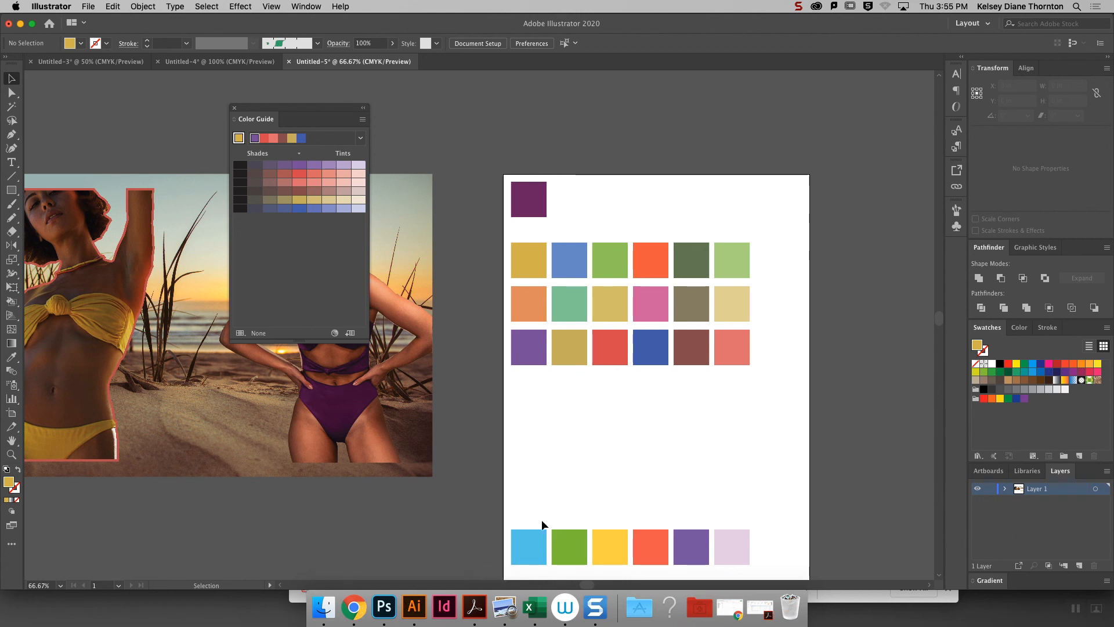
{"action": "left_click", "coordinate": [354, 607]}
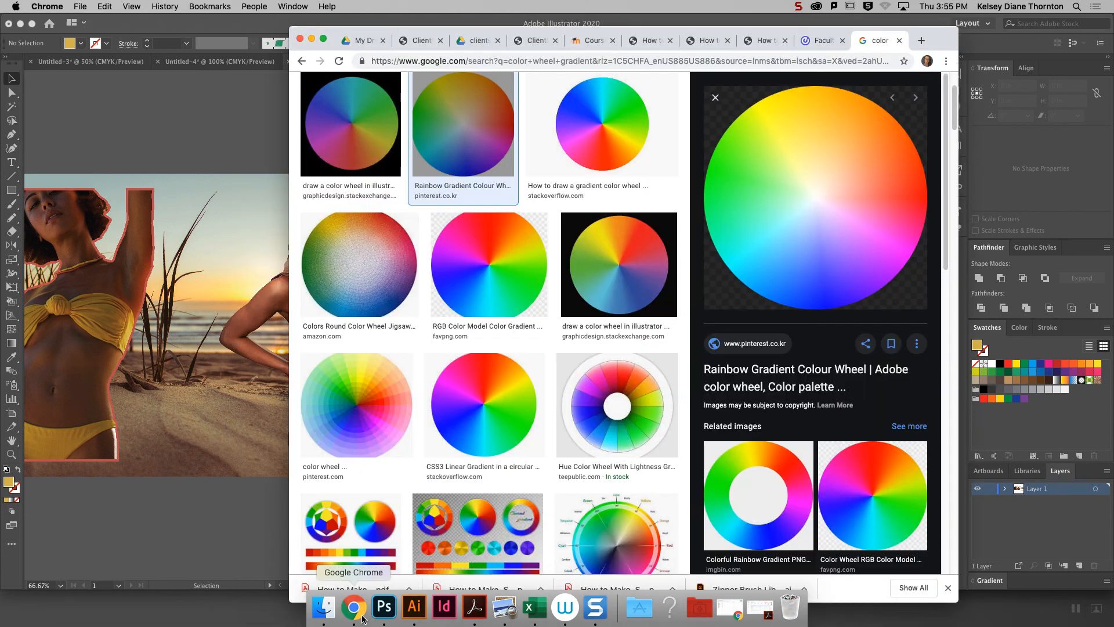
{"action": "left_click", "coordinate": [588, 43]}
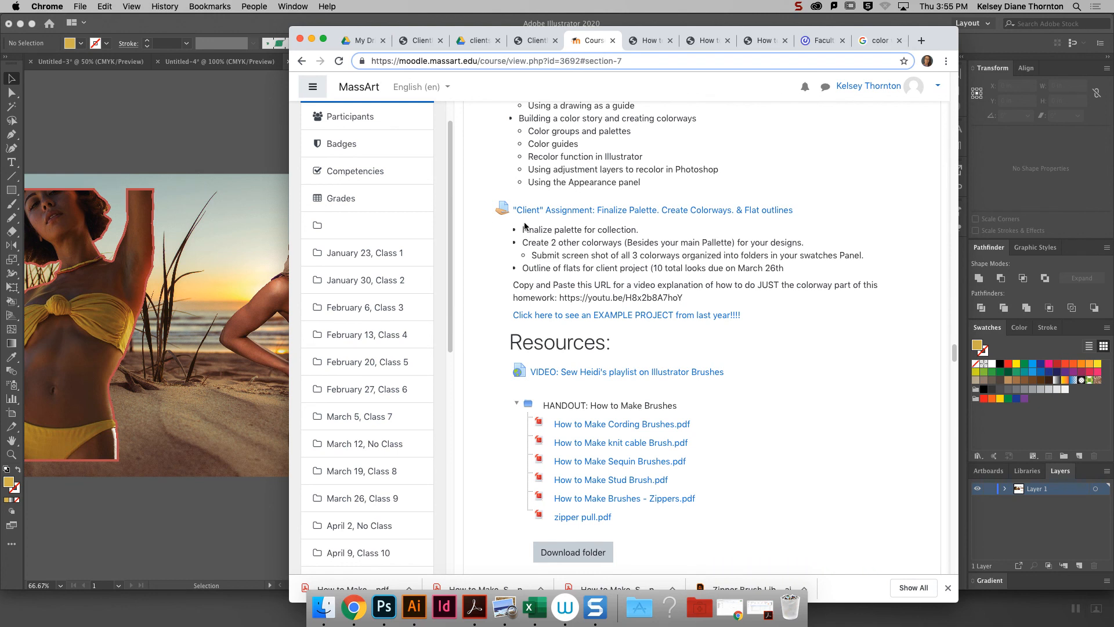
{"action": "left_click_drag", "start_coordinate": [698, 303], "coordinate": [502, 214]}
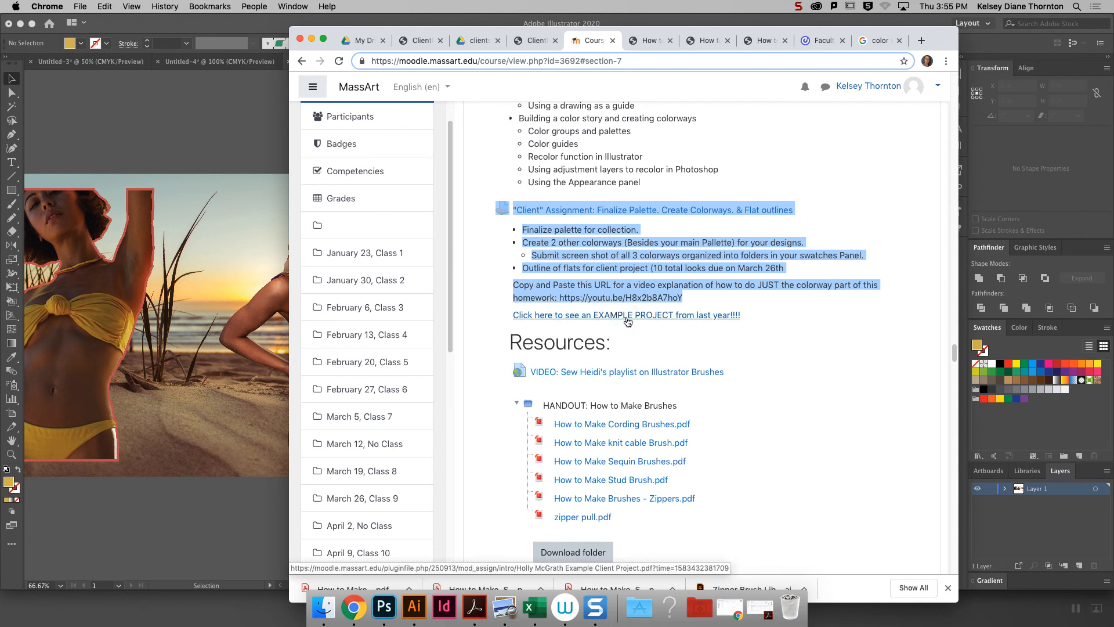
{"action": "left_click", "coordinate": [588, 250]}
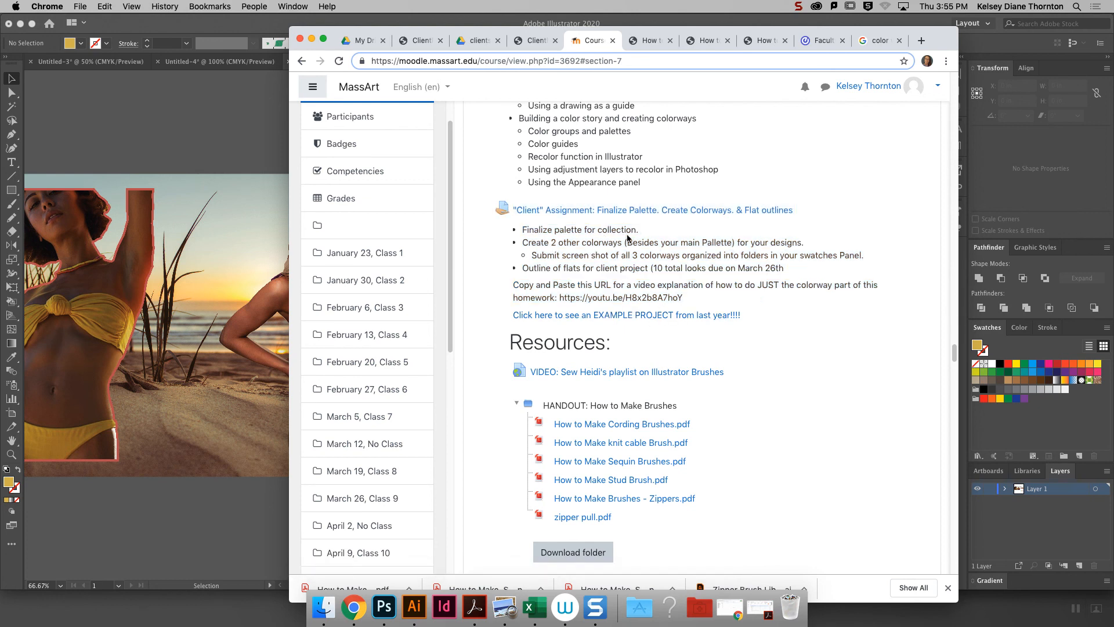
{"action": "left_click_drag", "start_coordinate": [639, 230], "coordinate": [522, 227]}
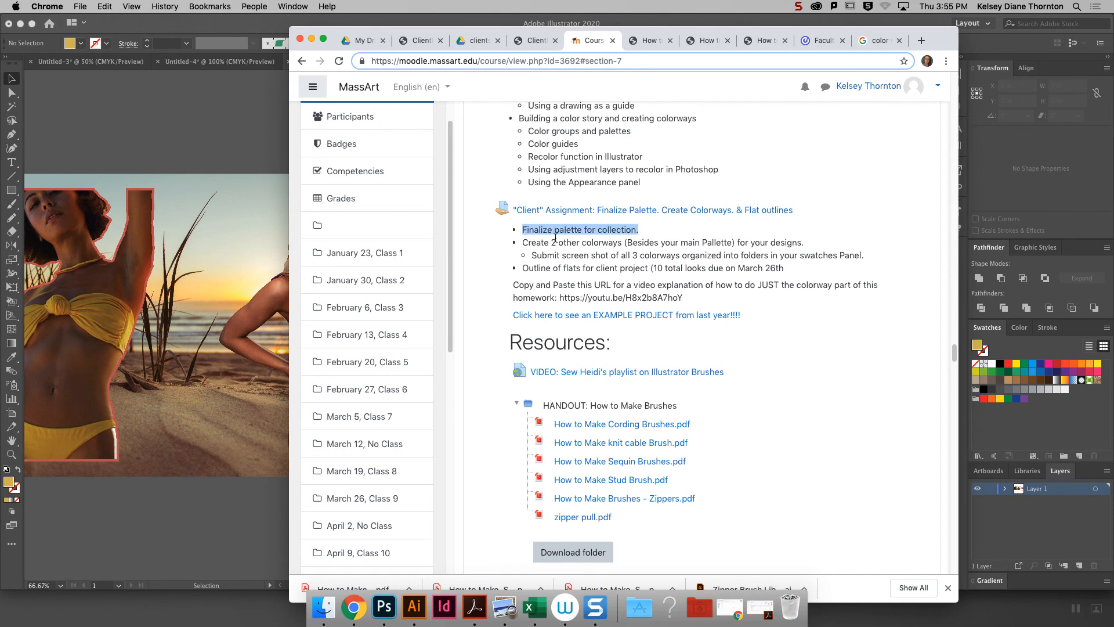
- Switch back to Illustrator and select the main palette row of squares, followed by the two recolored rows below it
{"action": "left_click", "coordinate": [1005, 170]}
{"action": "left_click_drag", "start_coordinate": [771, 266], "coordinate": [510, 254]}
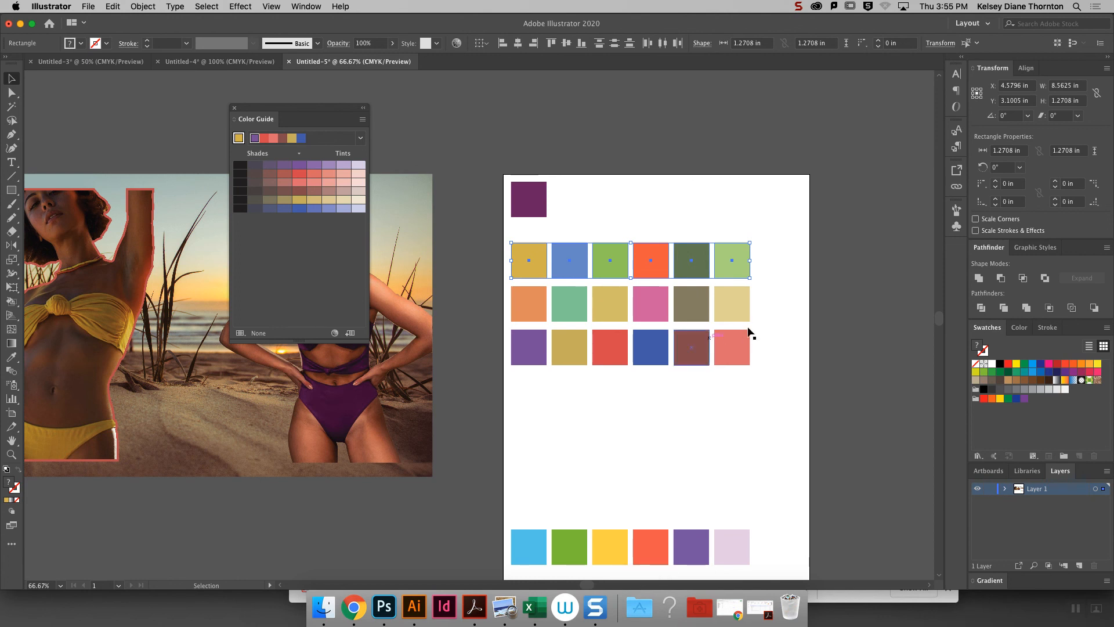
{"action": "left_click_drag", "start_coordinate": [768, 380], "coordinate": [507, 301]}
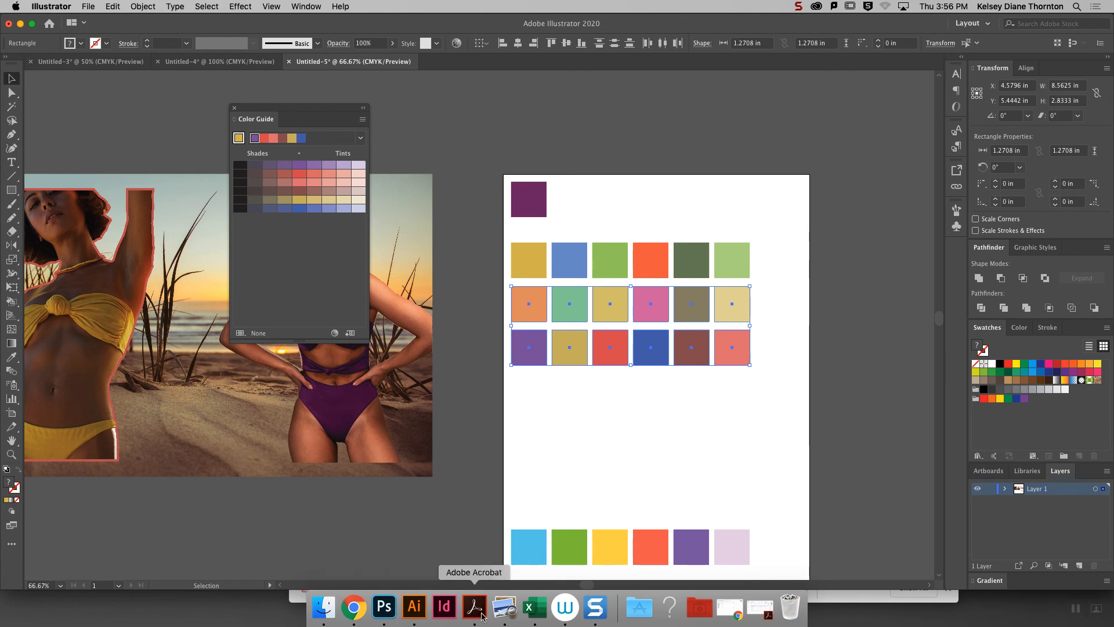
- Switch to Chrome and open last year's example project PDF linked under the assignment
{"action": "left_click", "coordinate": [361, 607]}
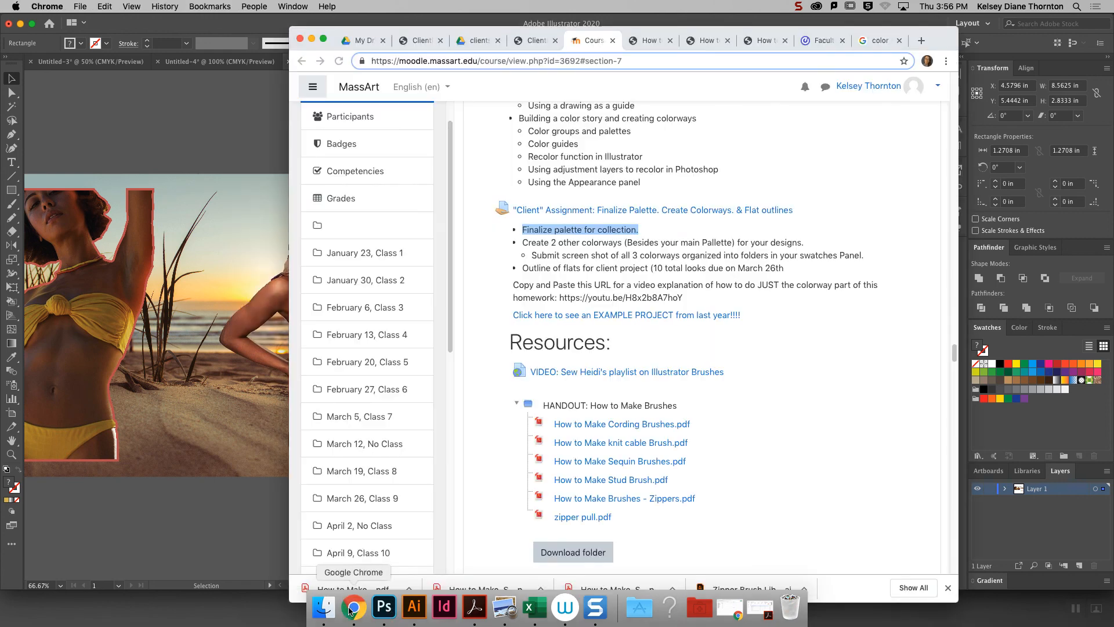
{"action": "left_click", "coordinate": [624, 320]}
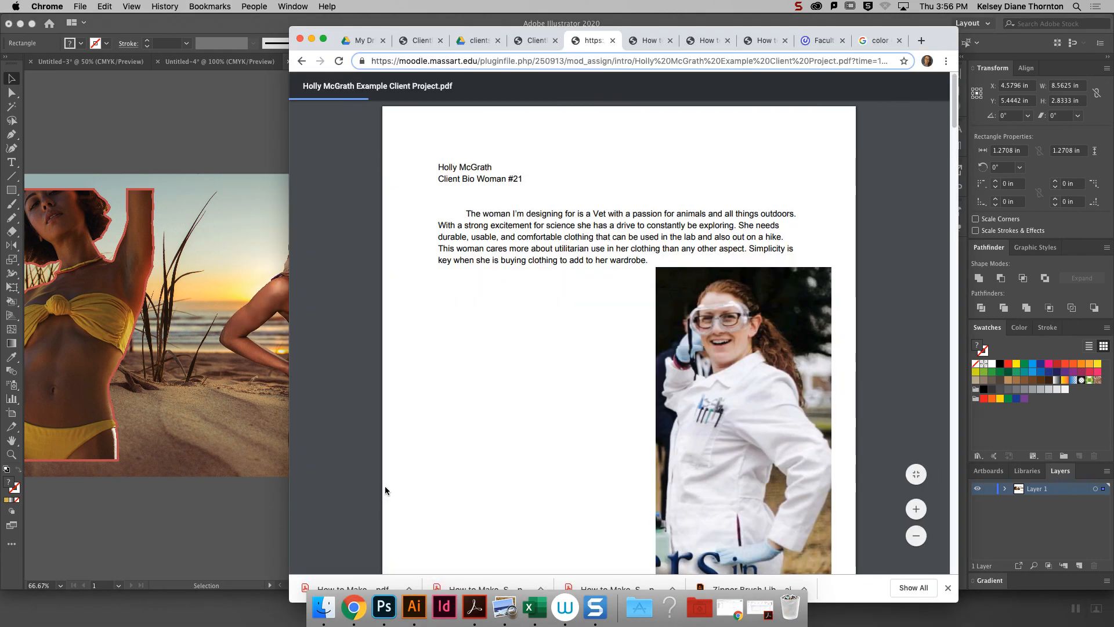
{"action": "left_click_drag", "start_coordinate": [953, 120], "coordinate": [953, 131]}
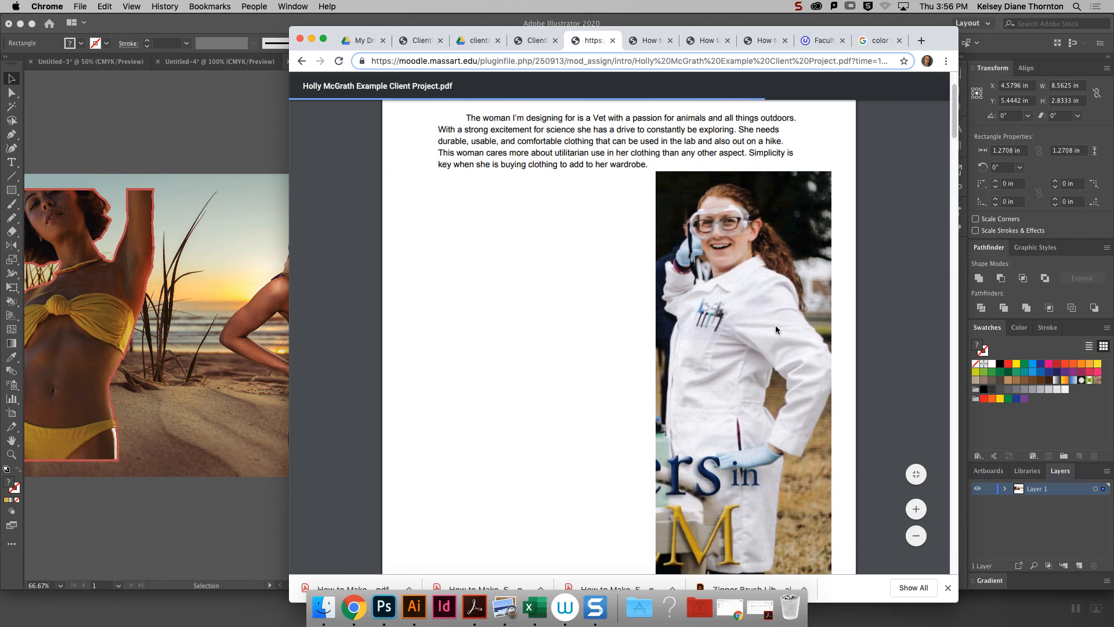
{"action": "mouse_move", "coordinate": [955, 129]}
{"action": "left_mouse_down"}
{"action": "mouse_move", "coordinate": [955, 150]}
{"action": "mouse_move", "coordinate": [953, 110]}
{"action": "left_mouse_up"}
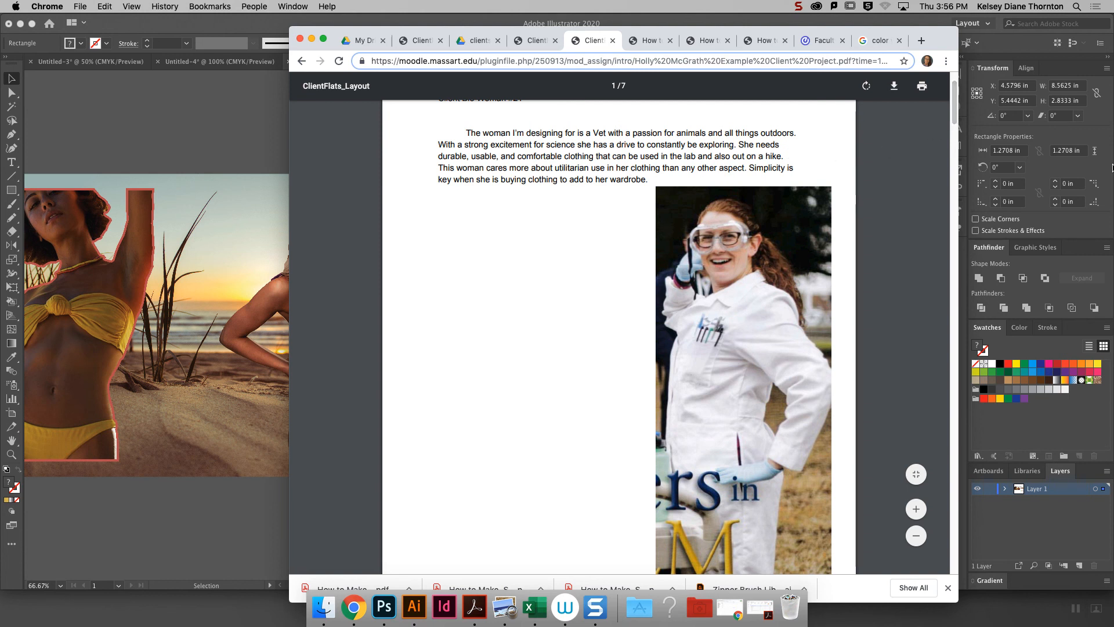
{"action": "scroll", "coordinate": [943, 141], "scroll_direction": "up", "scroll_amount": 2}
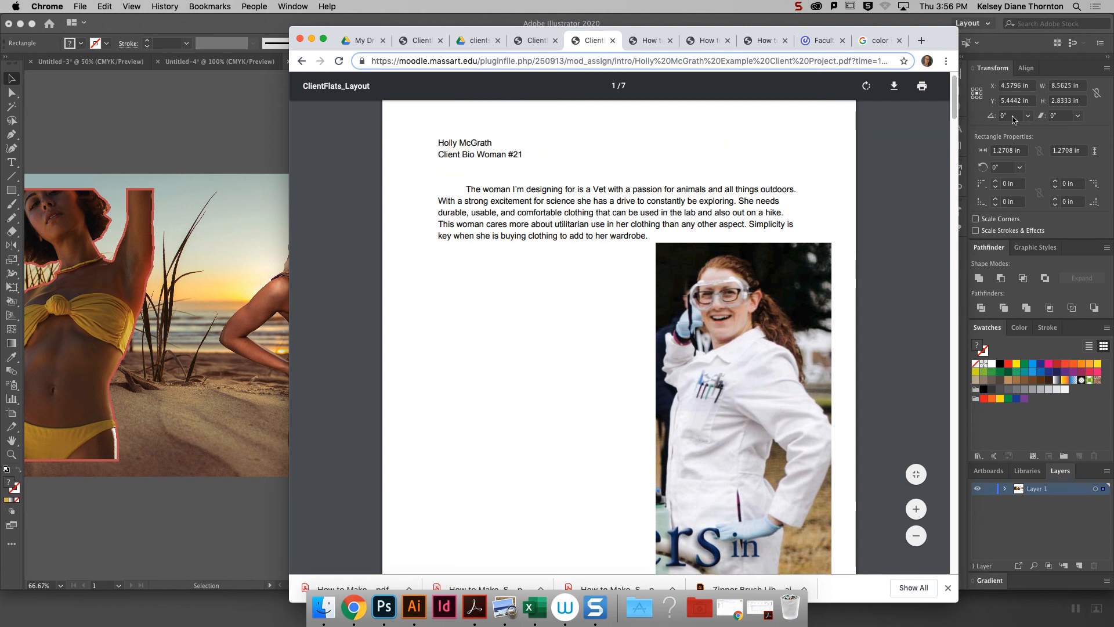
- Examine the garment flats and their colorway swatches on pages 3 and 4 of the example project
{"action": "left_click_drag", "start_coordinate": [956, 113], "coordinate": [958, 256]}
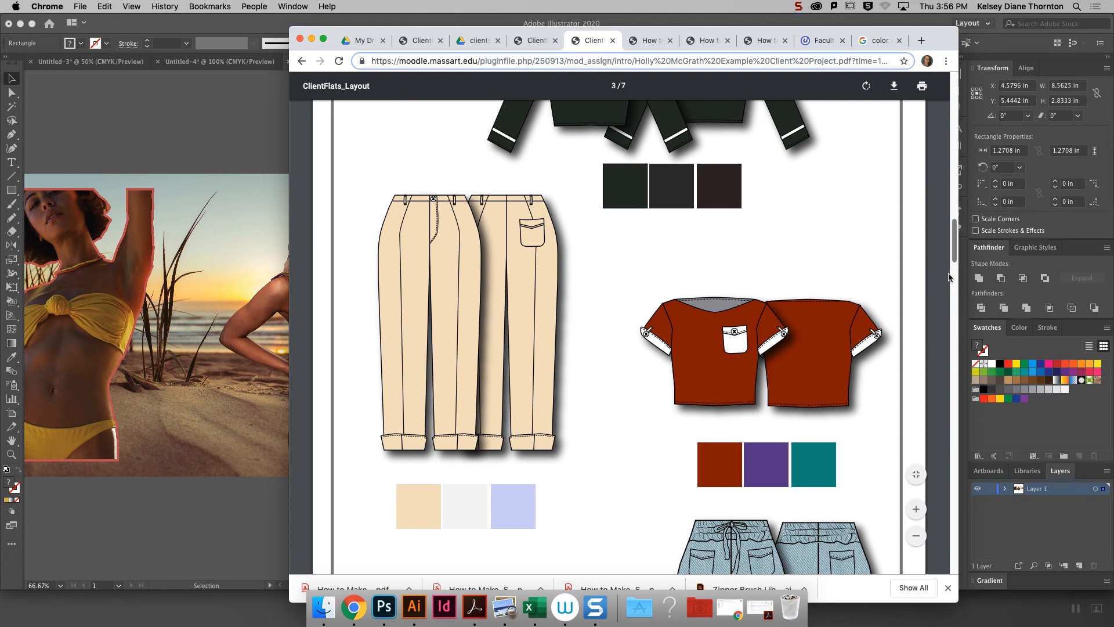
{"action": "scroll", "coordinate": [950, 271], "scroll_direction": "down", "scroll_amount": 1}
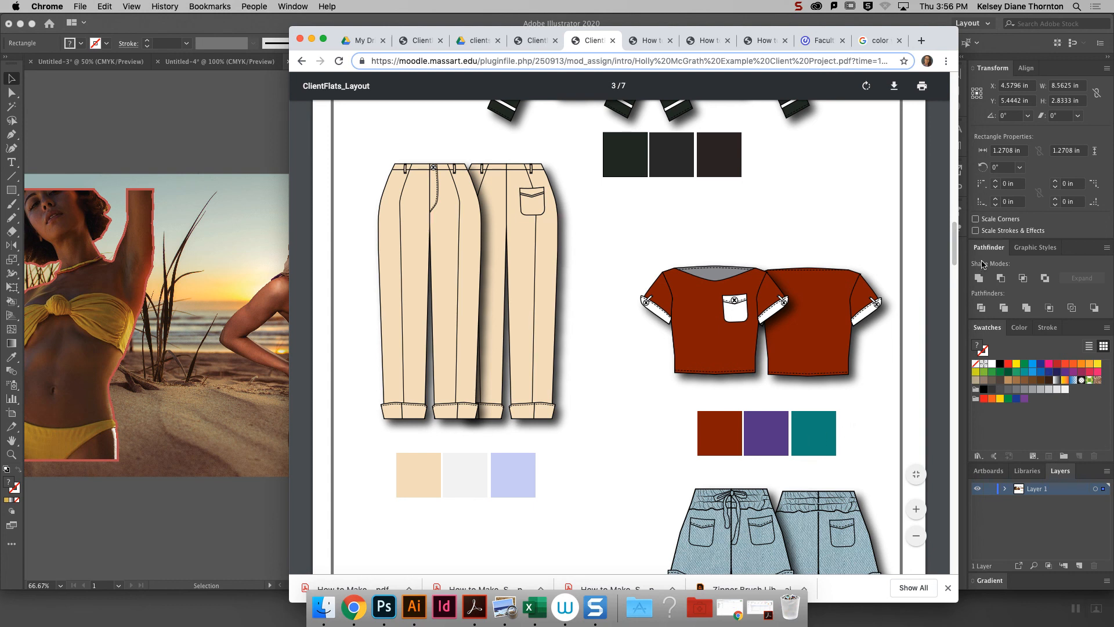
{"action": "left_click_drag", "start_coordinate": [954, 259], "coordinate": [952, 274]}
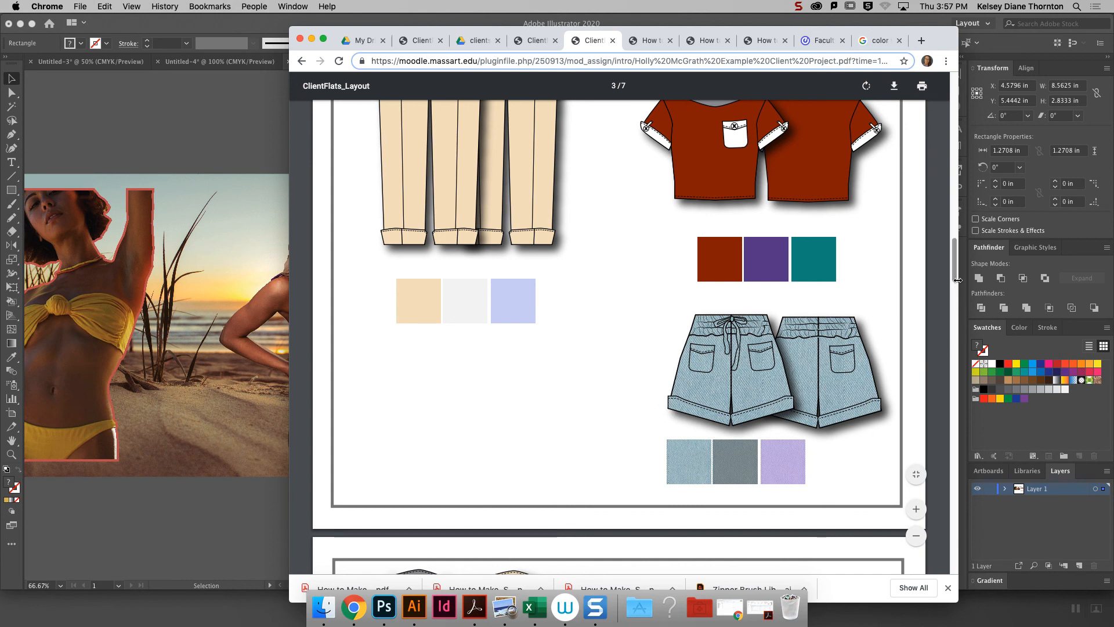
{"action": "left_click_drag", "start_coordinate": [955, 277], "coordinate": [935, 320]}
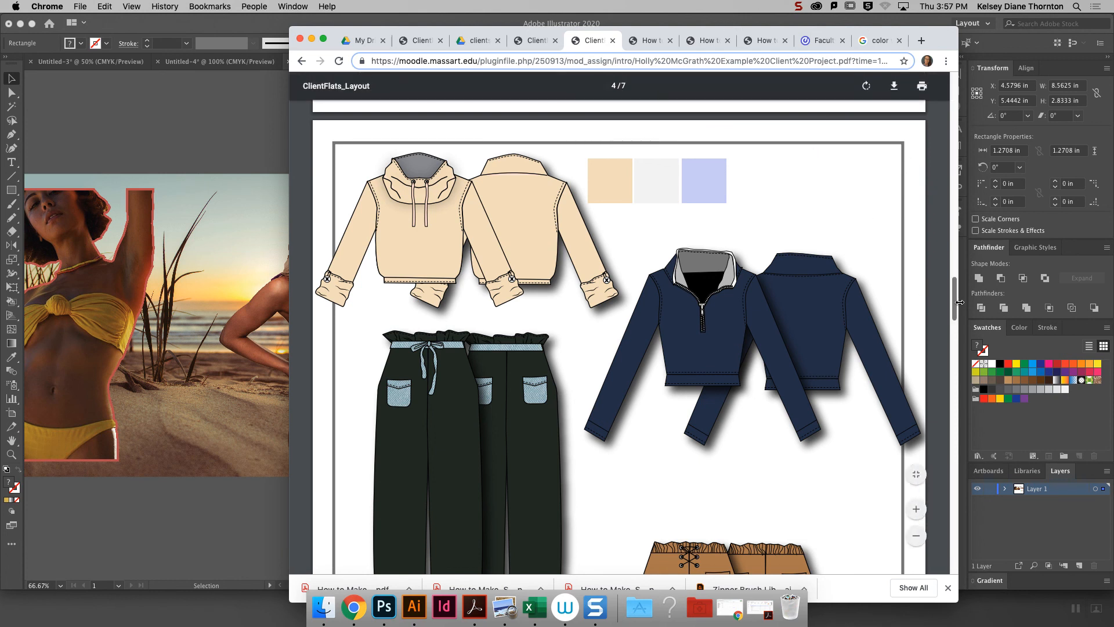
{"action": "scroll", "coordinate": [953, 302], "scroll_direction": "up", "scroll_amount": 1}
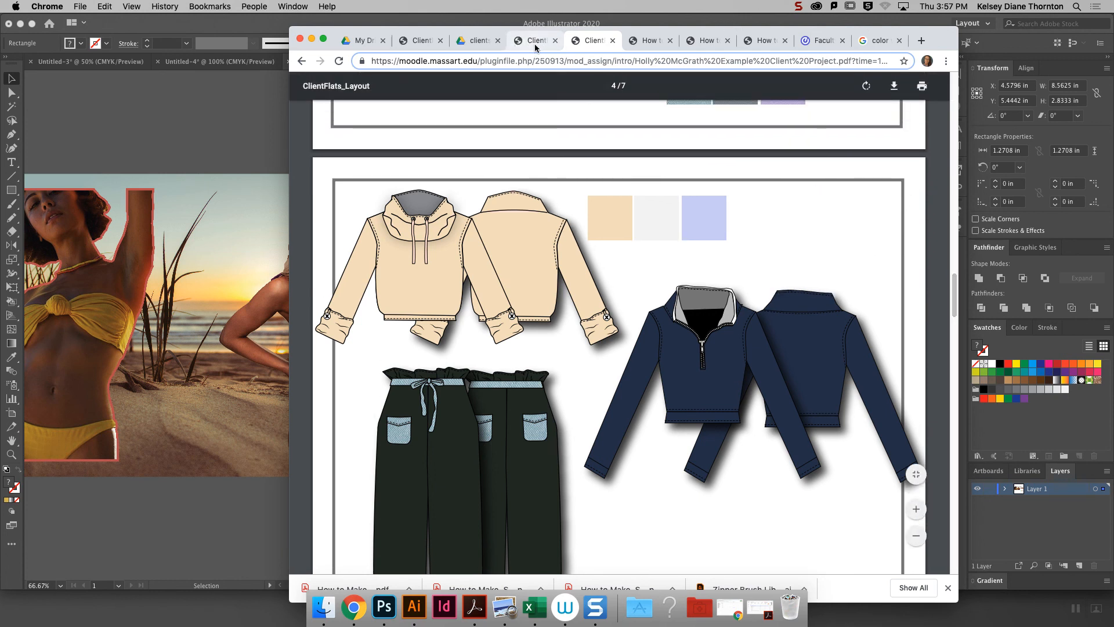
- View the color palette in ClientMoodboard.pdf, and return from the example project to the course page
{"action": "left_click", "coordinate": [534, 42]}
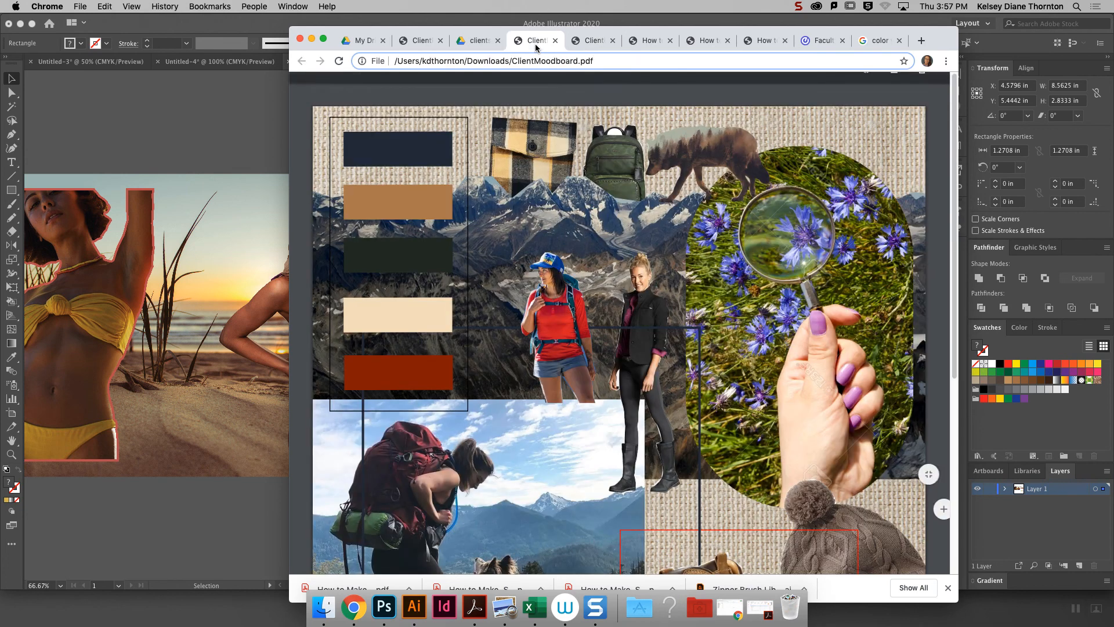
{"action": "left_click", "coordinate": [489, 46]}
{"action": "left_click", "coordinate": [538, 46]}
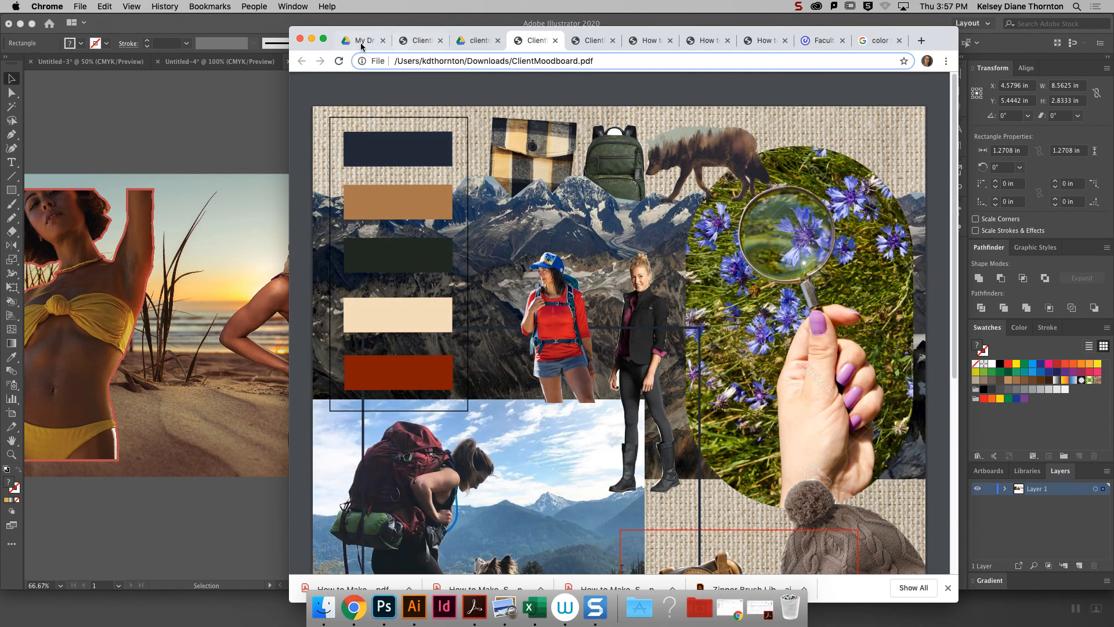
{"action": "left_click", "coordinate": [591, 42]}
{"action": "left_click", "coordinate": [304, 62]}
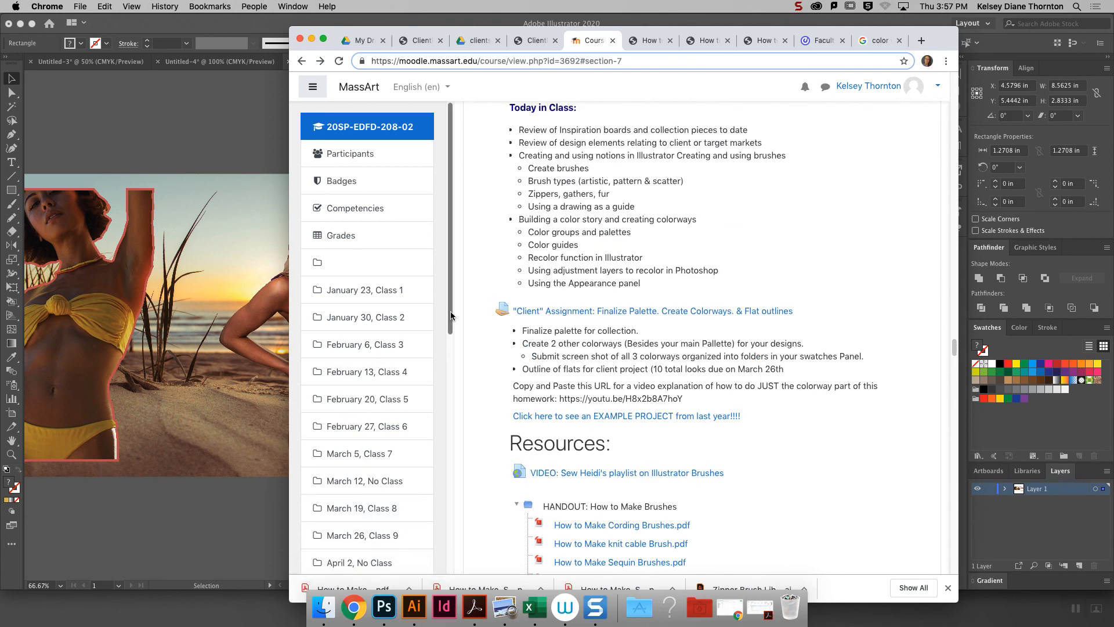
- Show the March 19, Class 8 section of the course and read its "Client" Project: Finish and Print entry
{"action": "scroll", "coordinate": [407, 406], "scroll_direction": "down", "scroll_amount": 1}
{"action": "left_click", "coordinate": [361, 467]}
{"action": "left_click", "coordinate": [361, 468]}
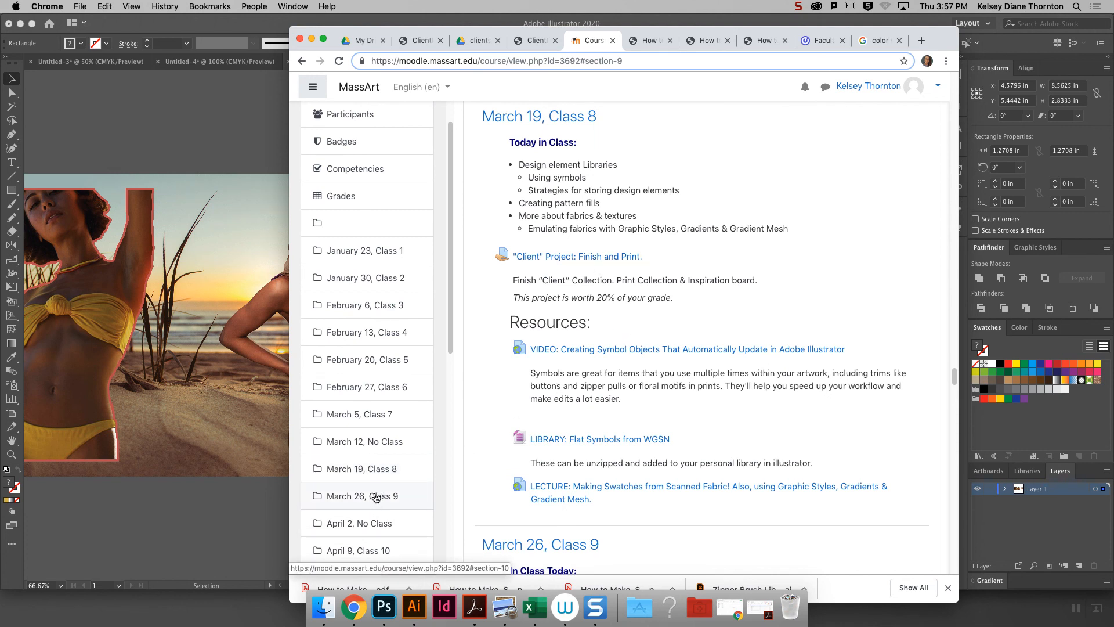
{"action": "scroll", "coordinate": [452, 326], "scroll_direction": "up", "scroll_amount": 2}
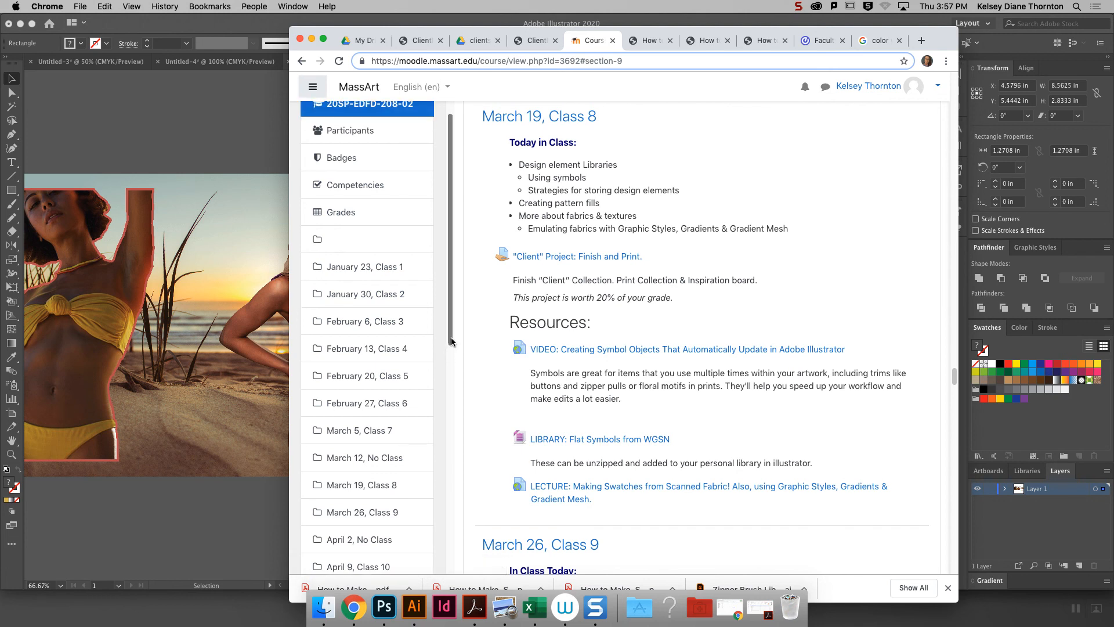
{"action": "left_click_drag", "start_coordinate": [452, 326], "coordinate": [443, 381]}
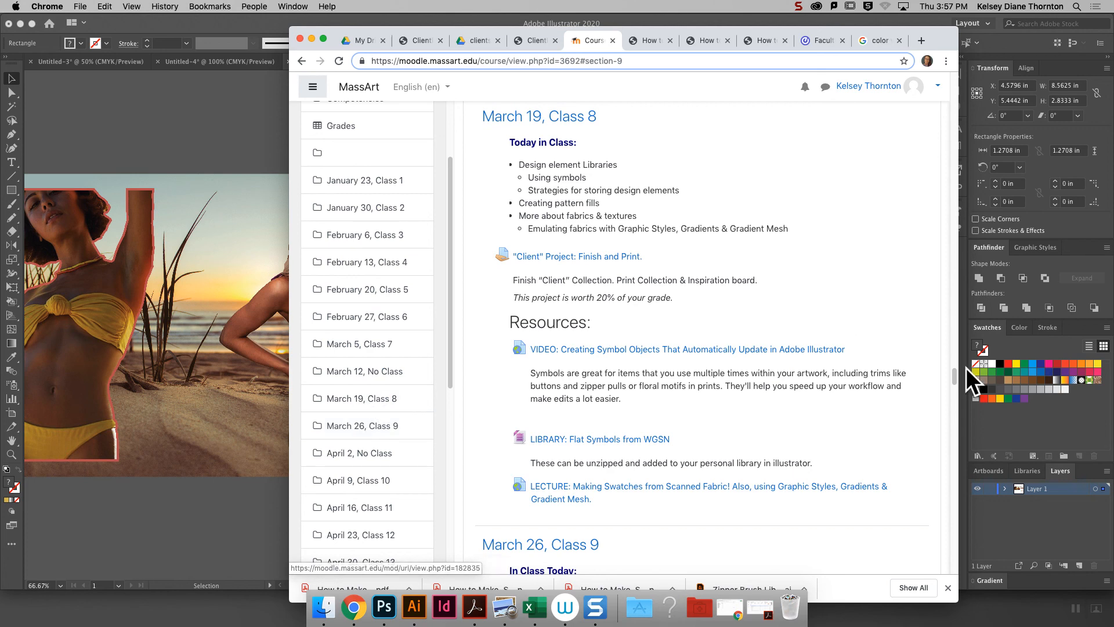
- Go back to the "Client" assignment and highlight its palette, colorway, screenshot and flats requirements, plus the explanation video's URL
{"action": "left_click_drag", "start_coordinate": [955, 376], "coordinate": [955, 350]}
{"action": "left_click_drag", "start_coordinate": [519, 267], "coordinate": [808, 285]}
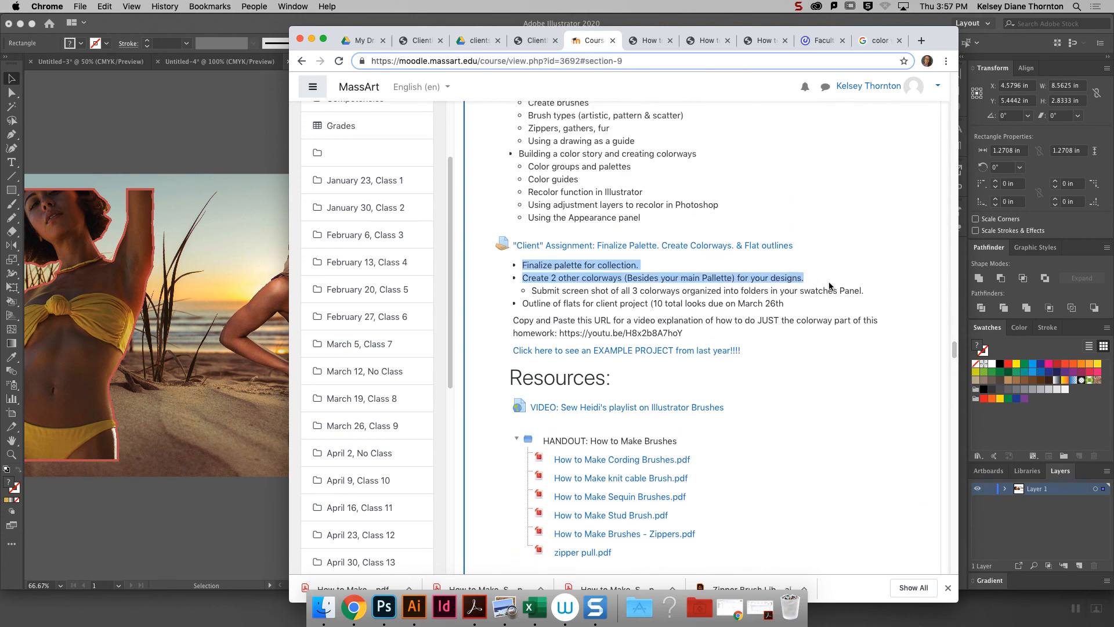
{"action": "left_click_drag", "start_coordinate": [864, 291], "coordinate": [540, 289]}
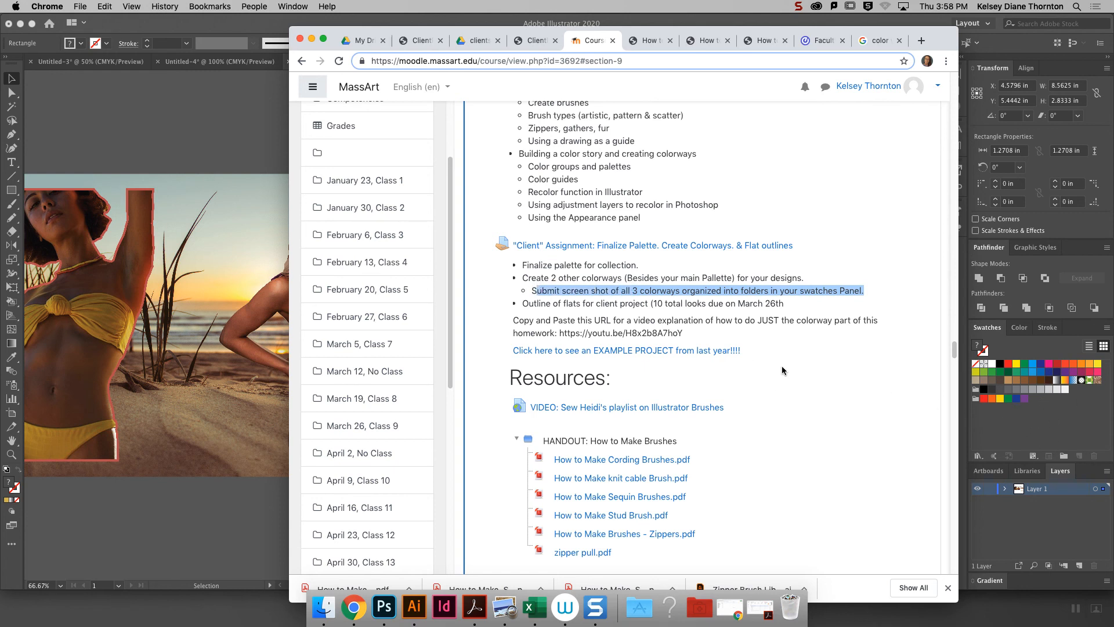
{"action": "left_click_drag", "start_coordinate": [784, 304], "coordinate": [525, 303]}
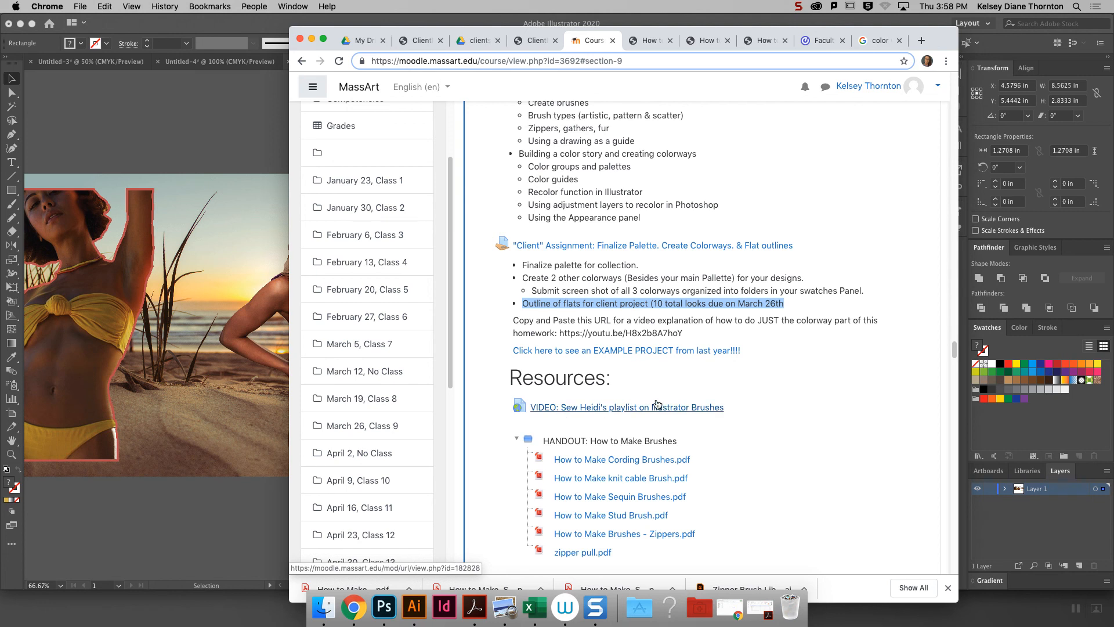
{"action": "left_click", "coordinate": [679, 333]}
{"action": "left_click_drag", "start_coordinate": [679, 334], "coordinate": [561, 335]}
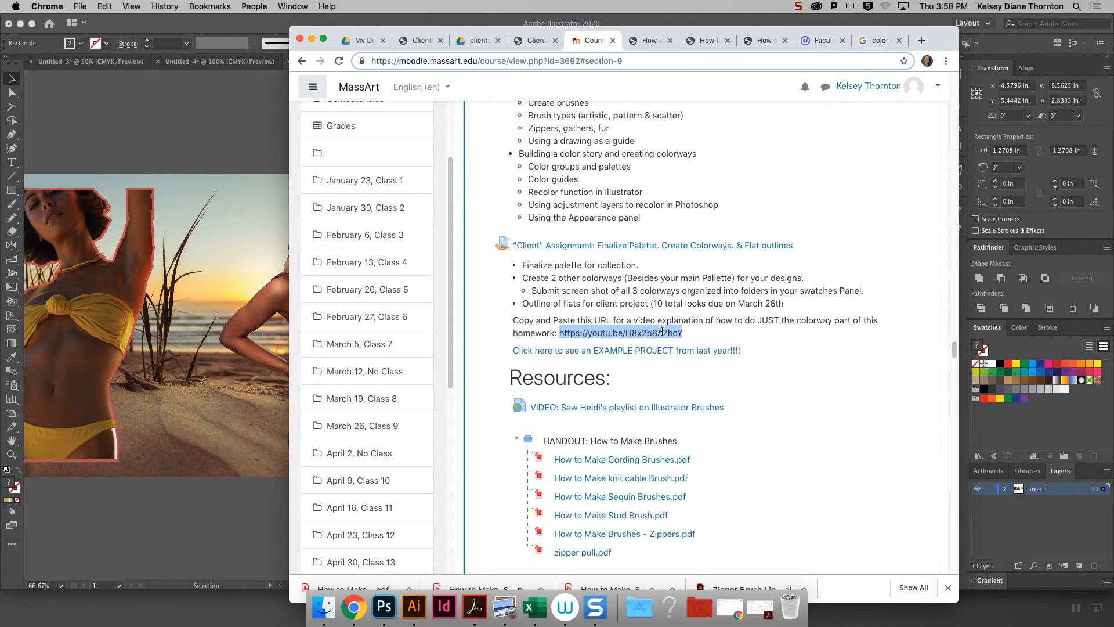
- Return to Illustrator with nothing selected, check the gray and bright color groups among the swatches, and close the Color Guide
{"action": "left_click", "coordinate": [213, 137]}
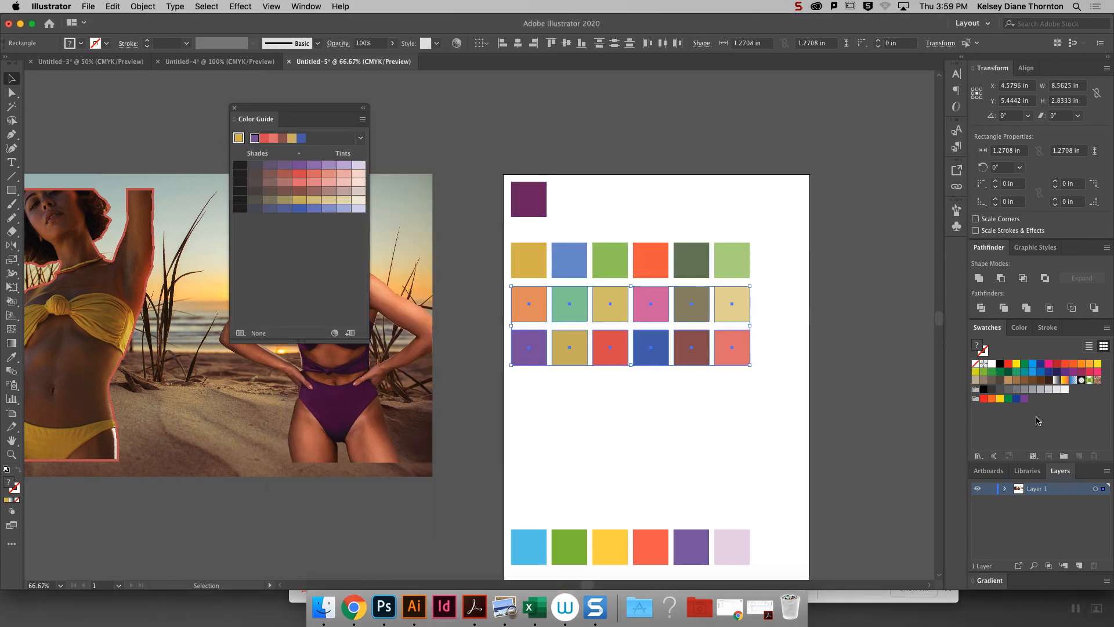
{"action": "left_click", "coordinate": [755, 257]}
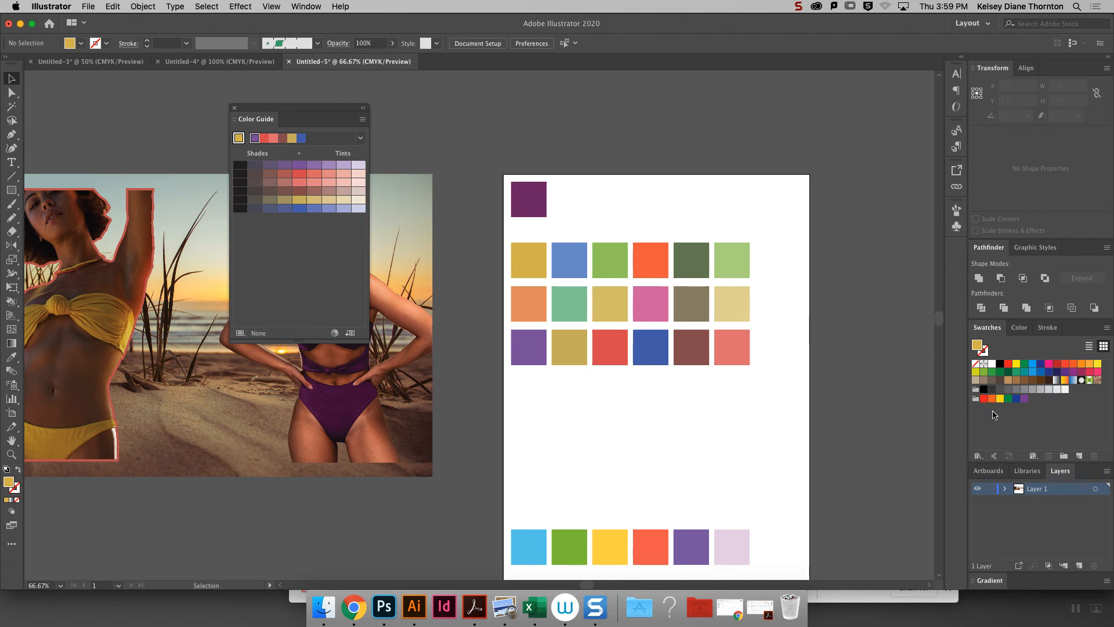
{"action": "left_click", "coordinate": [976, 399]}
{"action": "left_click", "coordinate": [976, 389]}
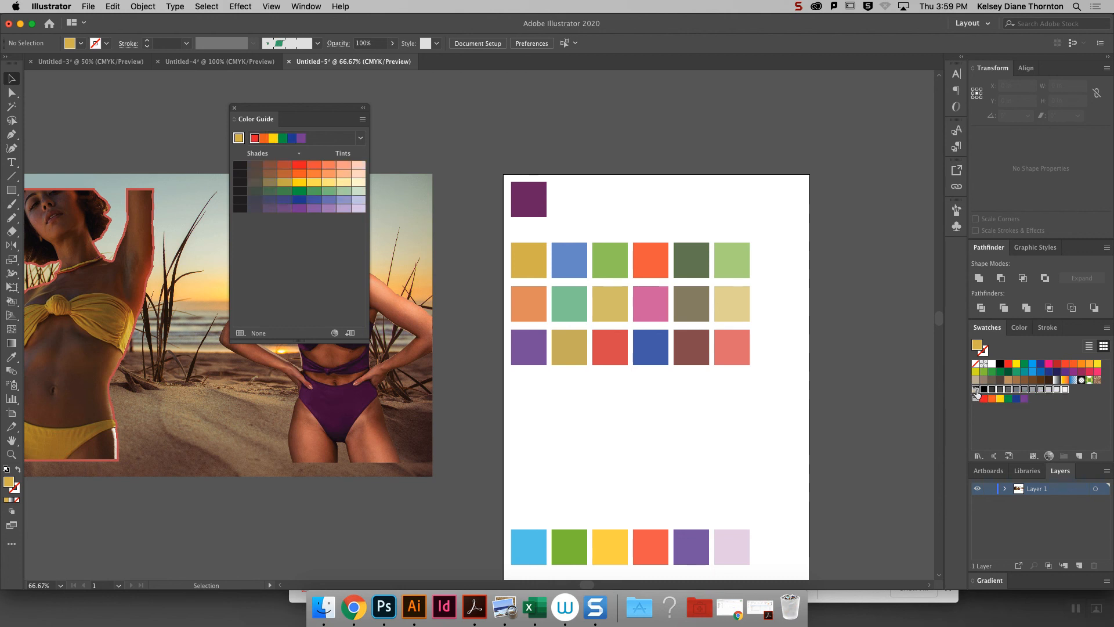
{"action": "left_click", "coordinate": [976, 399]}
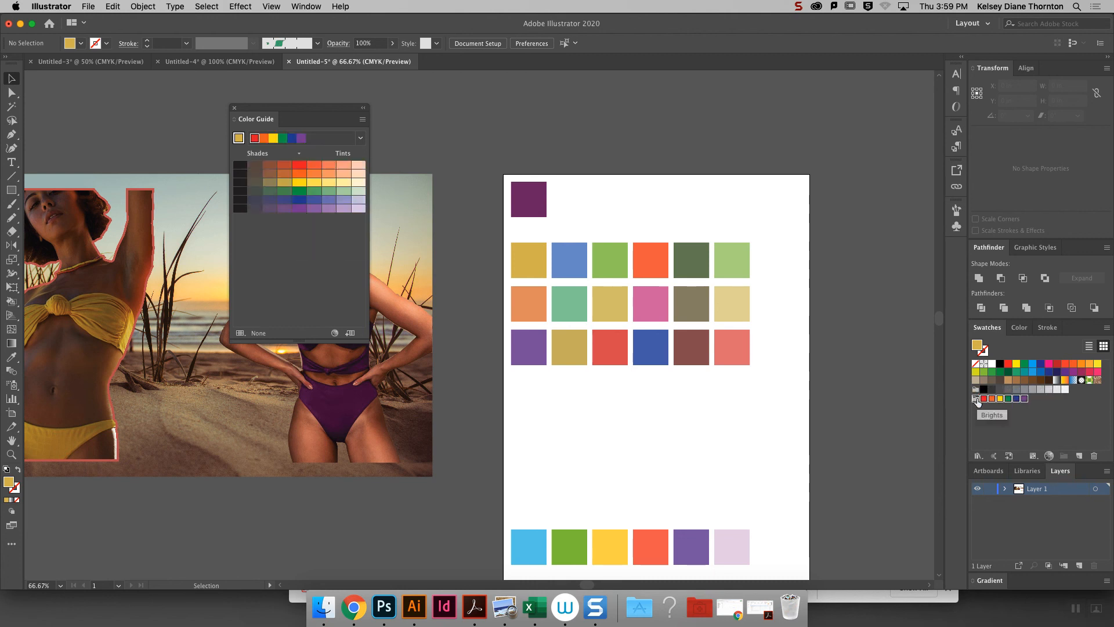
{"action": "left_click", "coordinate": [235, 107]}
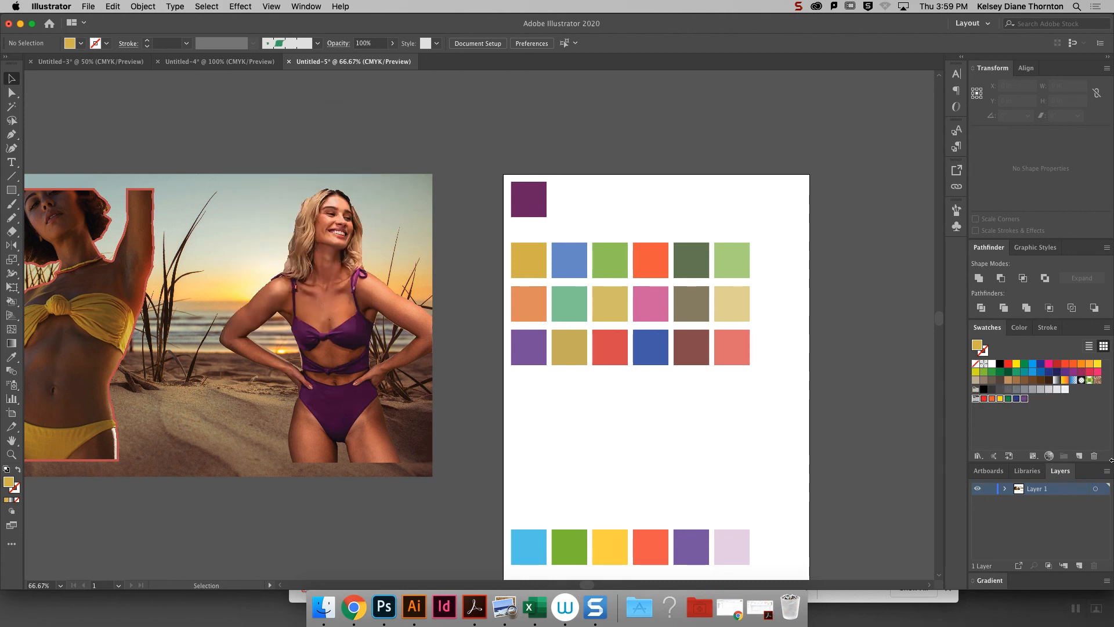
{"action": "left_click", "coordinate": [975, 390]}
- Create a color group named Color Group 1 from the six consecutive pink-to-orange swatches
{"action": "left_click", "coordinate": [1047, 363]}
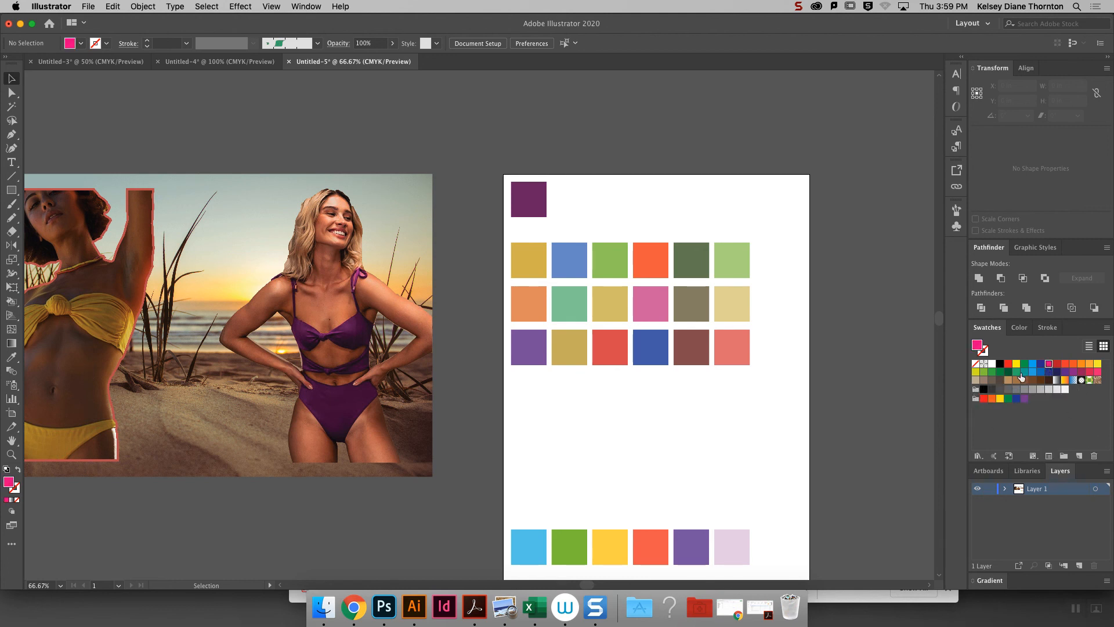
{"action": "left_click", "coordinate": [1089, 364], "text": "shift"}
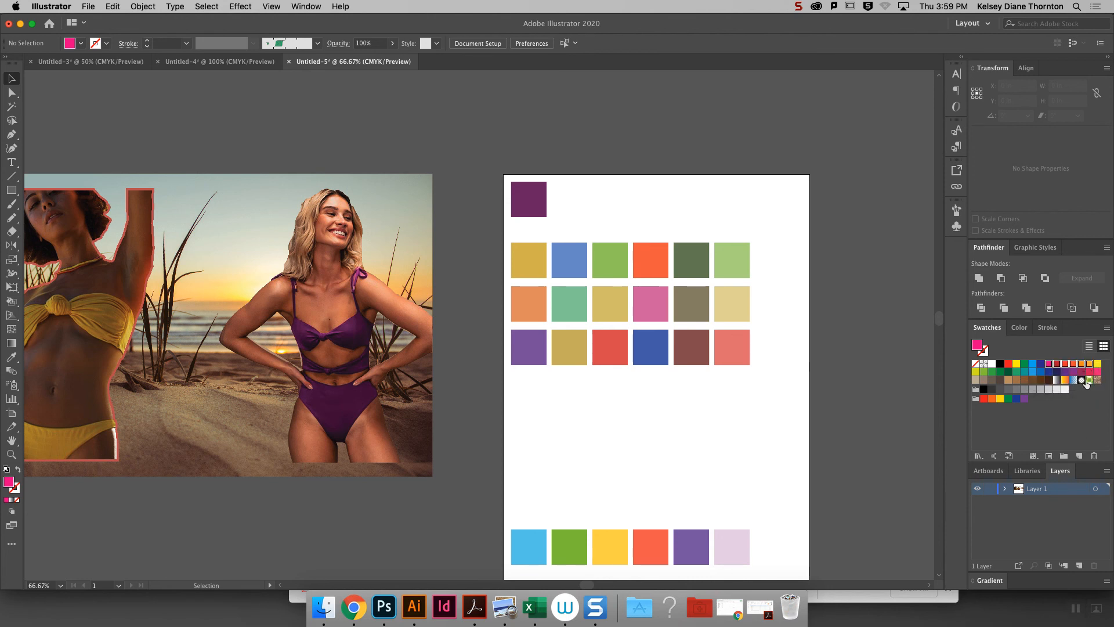
{"action": "left_click", "coordinate": [1065, 457]}
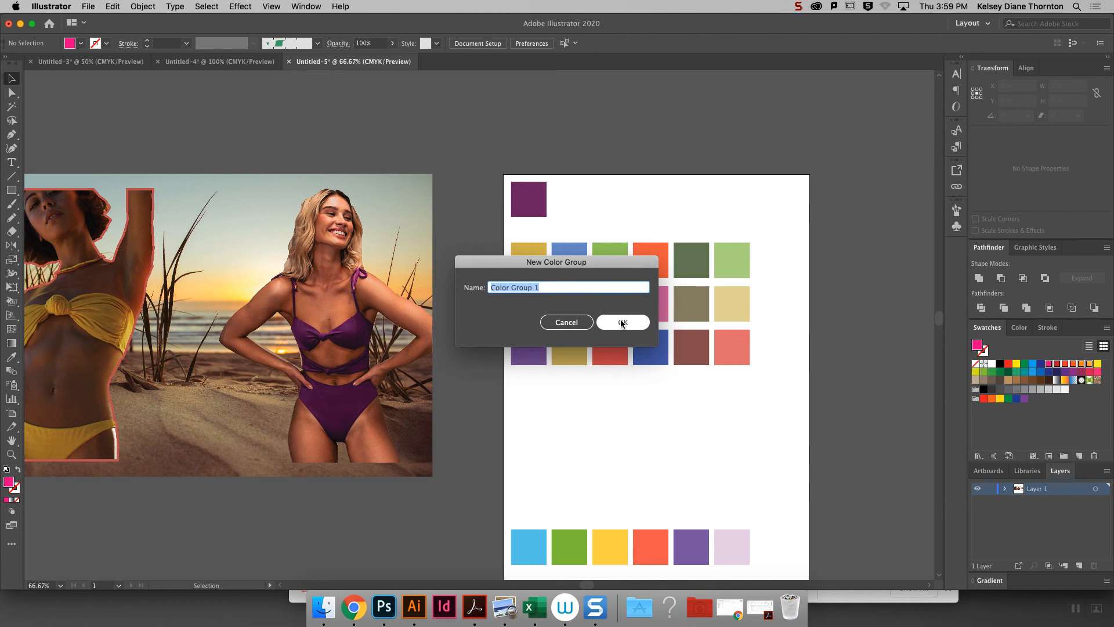
{"action": "left_click", "coordinate": [624, 322]}
{"action": "left_click", "coordinate": [1029, 418]}
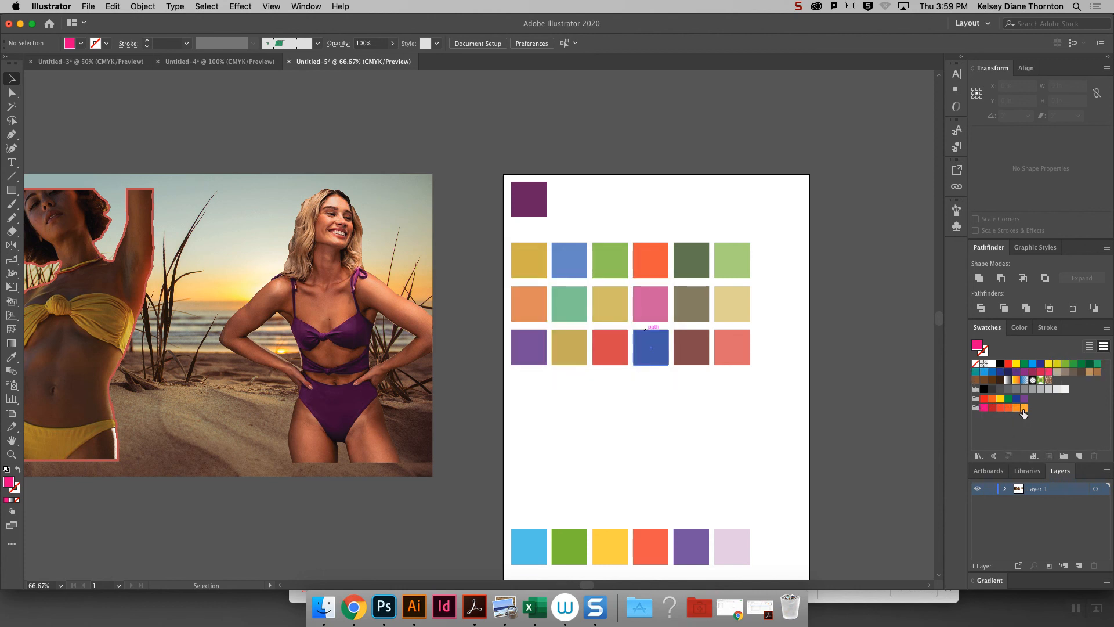
- Delete the pink-to-orange color group from the document's swatches
{"action": "left_click", "coordinate": [975, 408]}
{"action": "left_click", "coordinate": [1092, 456]}
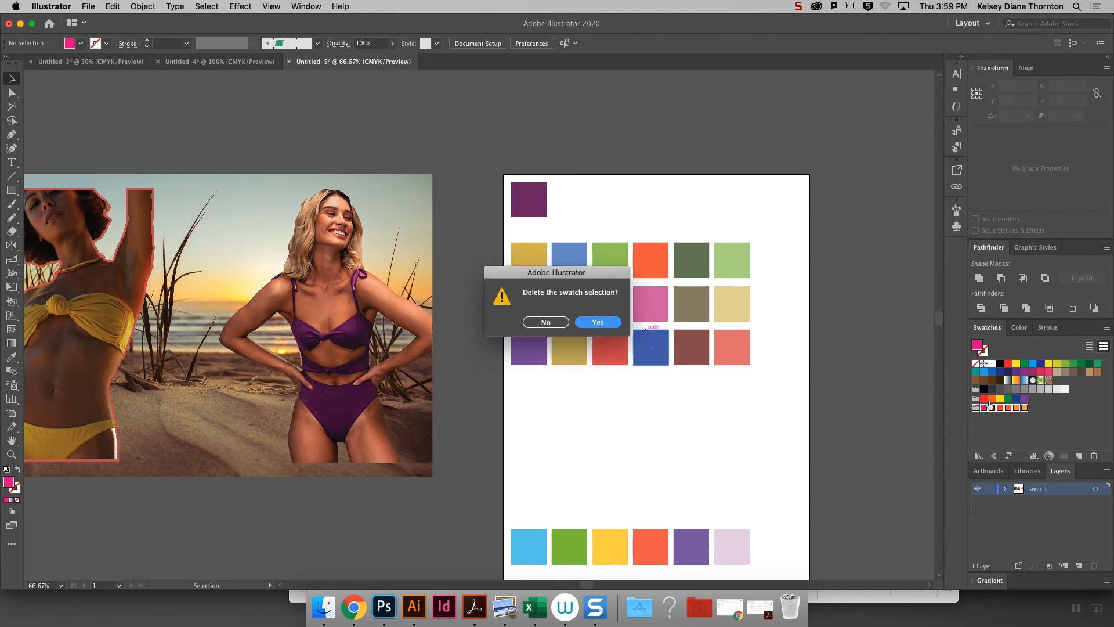
{"action": "left_click", "coordinate": [596, 321]}
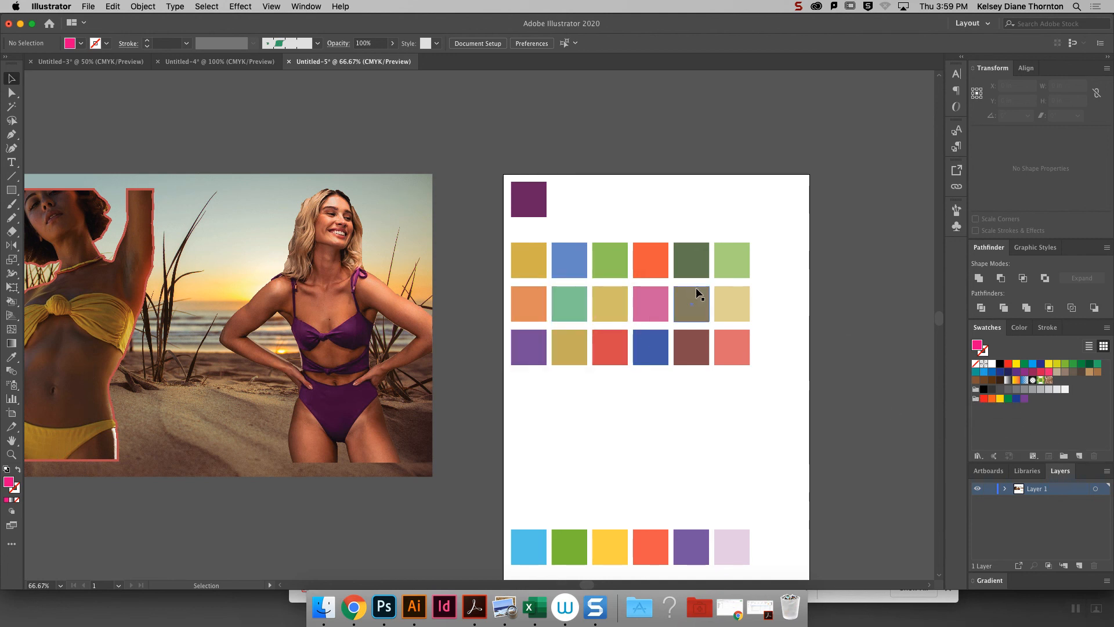
- Create a color group named Colorway 1 from the six squares in the first colorway row, using the selected artwork
{"action": "left_click_drag", "start_coordinate": [768, 270], "coordinate": [504, 234]}
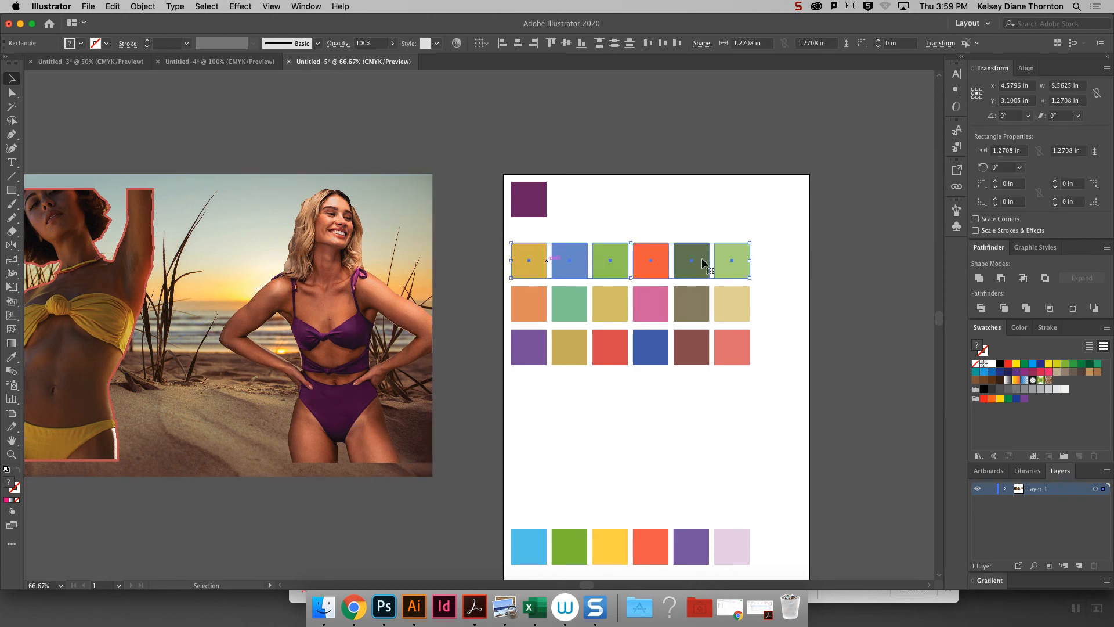
{"action": "left_click", "coordinate": [1066, 458]}
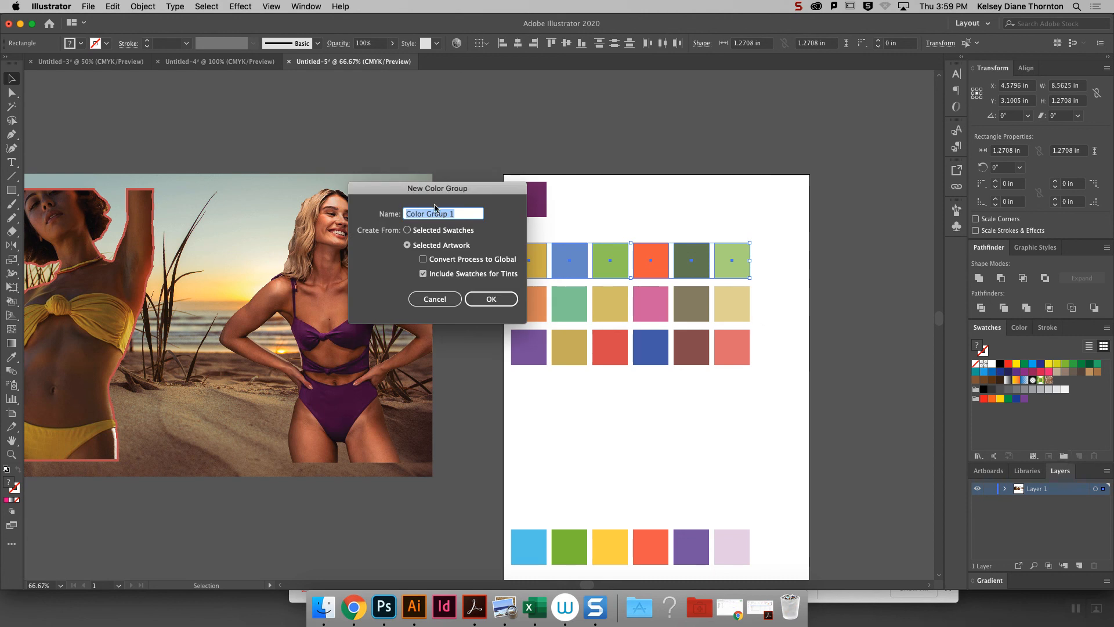
{"action": "left_click_drag", "start_coordinate": [446, 194], "coordinate": [391, 198]}
{"action": "type", "text": "Co"}
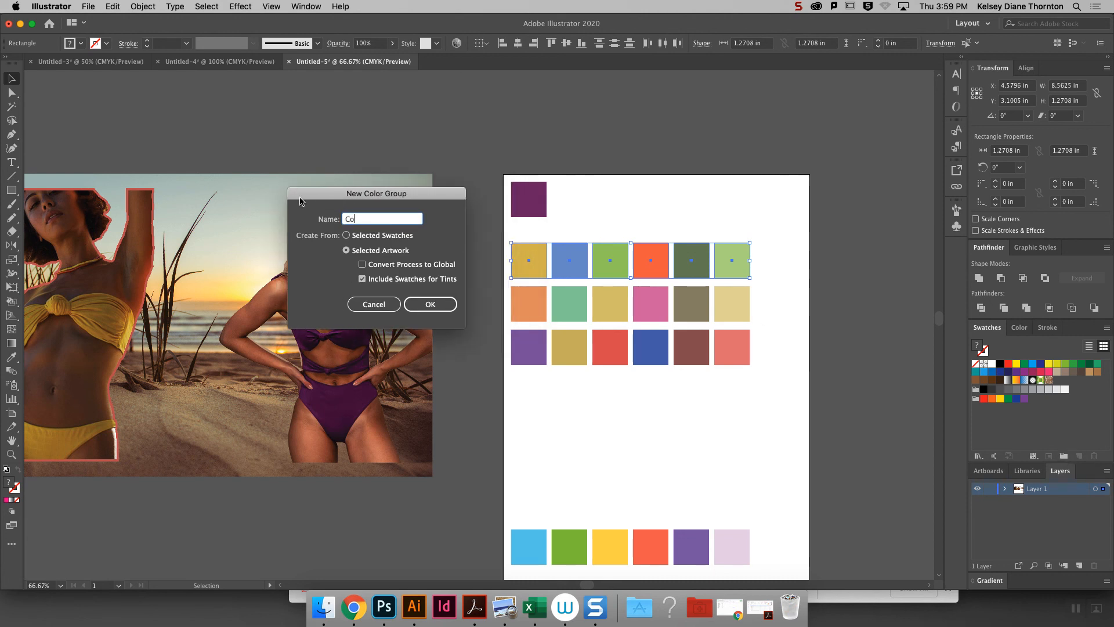
{"action": "type", "text": "lorway 1"}
{"action": "left_click", "coordinate": [452, 303]}
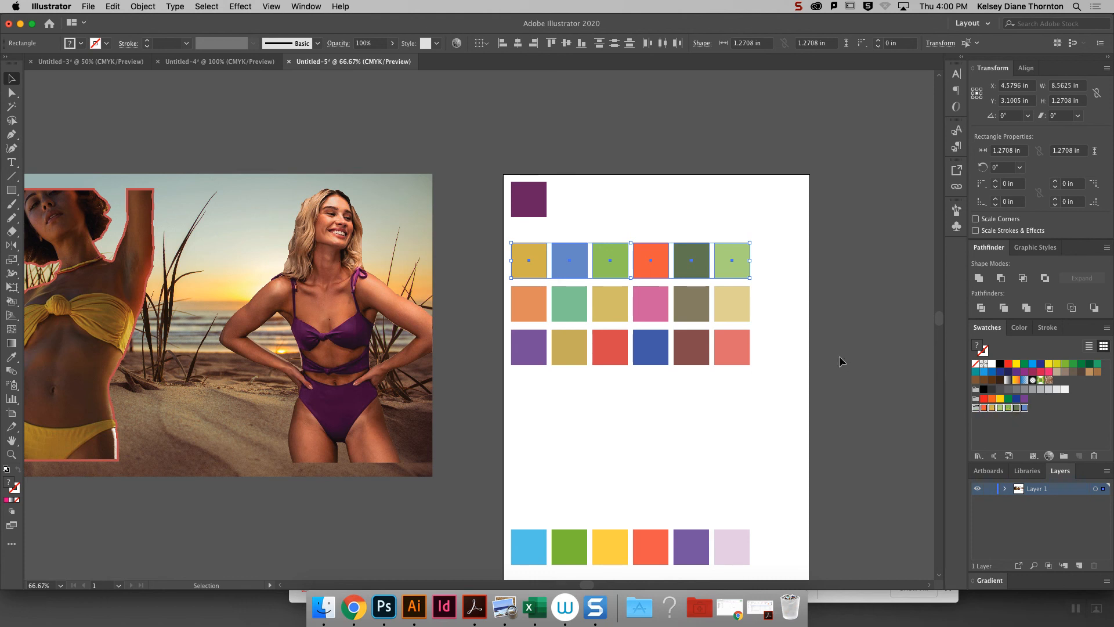
- Create a color group from the artwork in the second colorway row, keeping the default name Color Group 1
{"action": "left_click", "coordinate": [766, 308]}
{"action": "left_click_drag", "start_coordinate": [783, 316], "coordinate": [482, 293]}
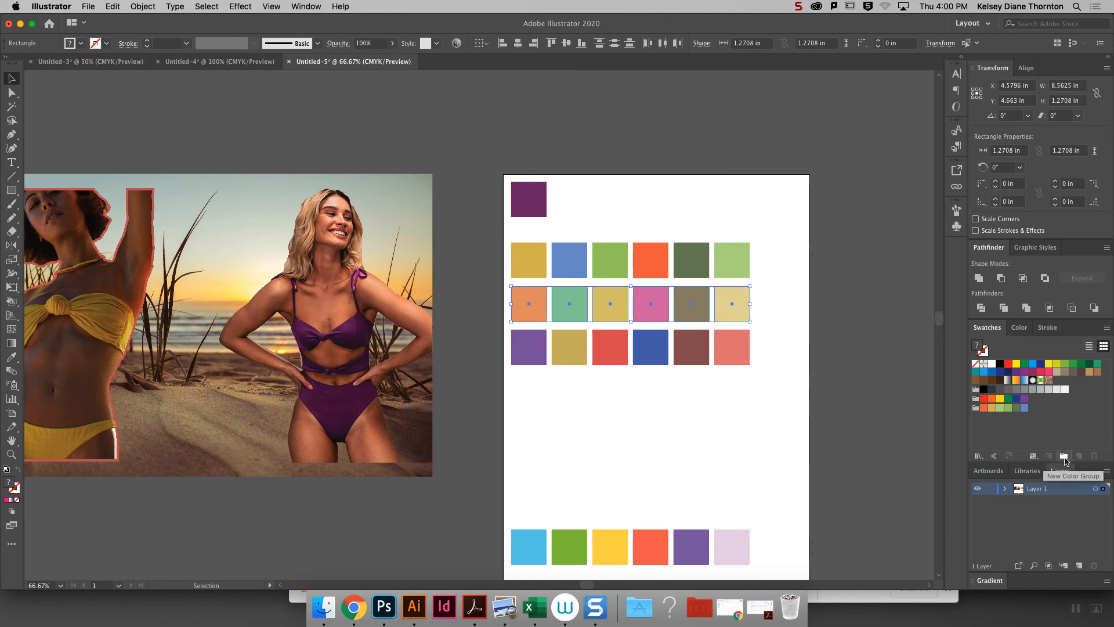
{"action": "left_click", "coordinate": [1065, 457]}
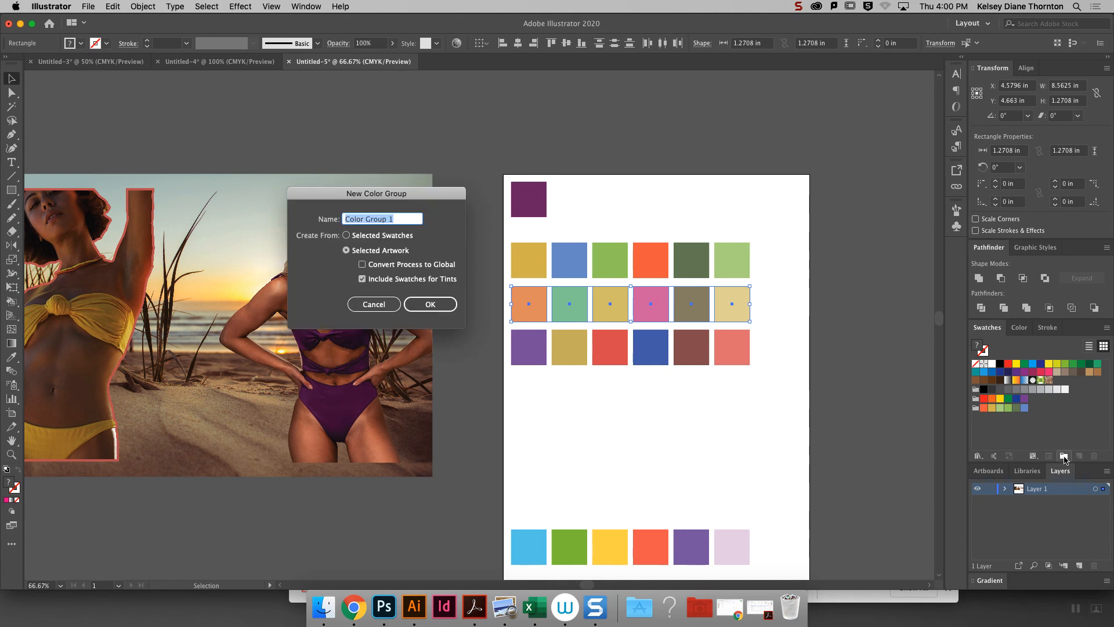
{"action": "left_click", "coordinate": [409, 308]}
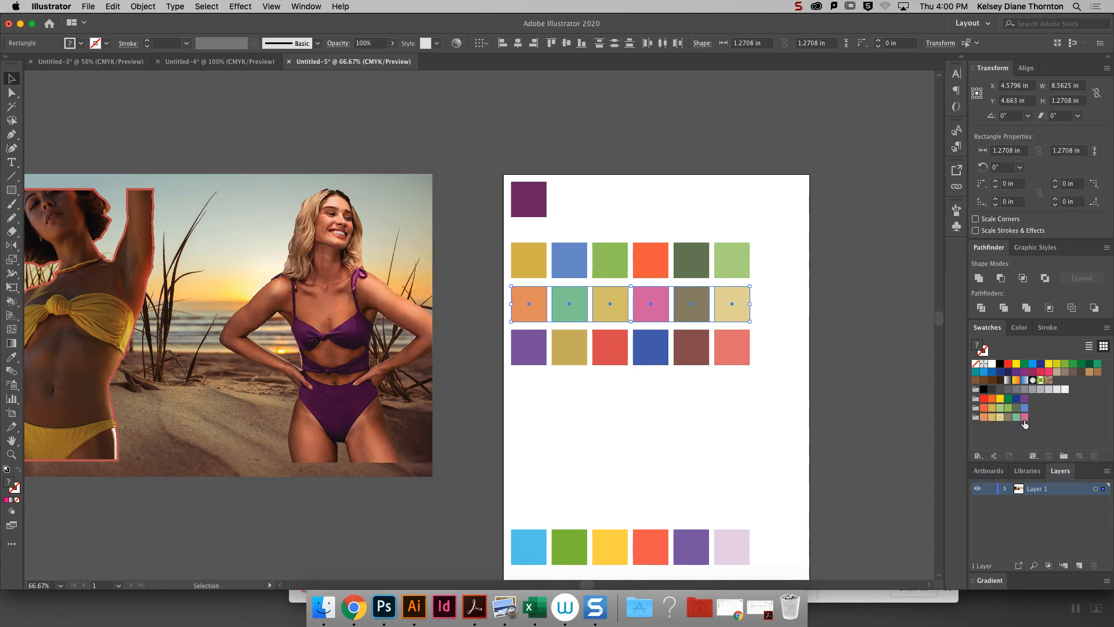
- Create a color group from the artwork in the third colorway row, keeping the default name Color Group 2, and deselect everything
{"action": "left_click_drag", "start_coordinate": [801, 384], "coordinate": [498, 347]}
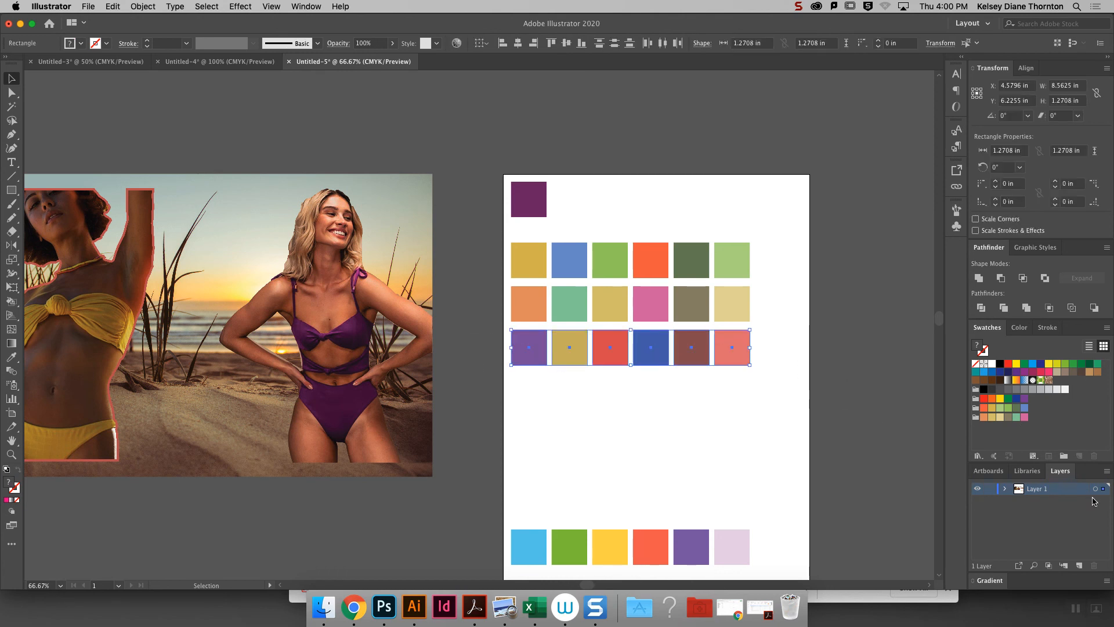
{"action": "left_click", "coordinate": [1064, 457]}
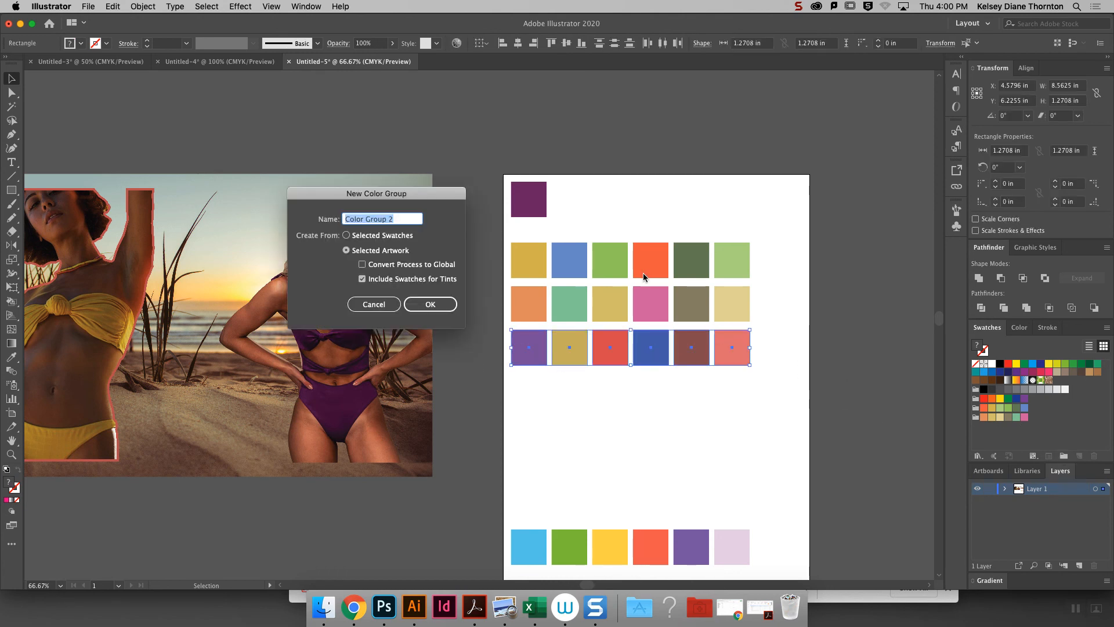
{"action": "left_click", "coordinate": [419, 300]}
{"action": "left_click", "coordinate": [887, 414]}
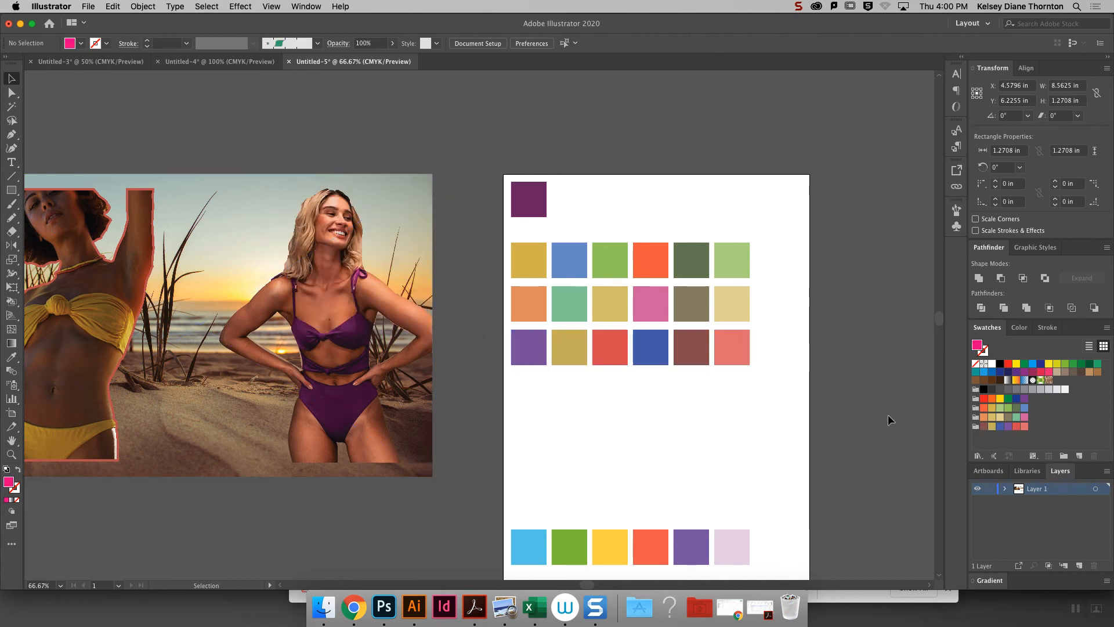
- Delete the default swatches plus the gray and bright color groups, keeping only the three colorway groups
{"action": "left_click", "coordinate": [977, 417]}
{"action": "left_click", "coordinate": [976, 399]}
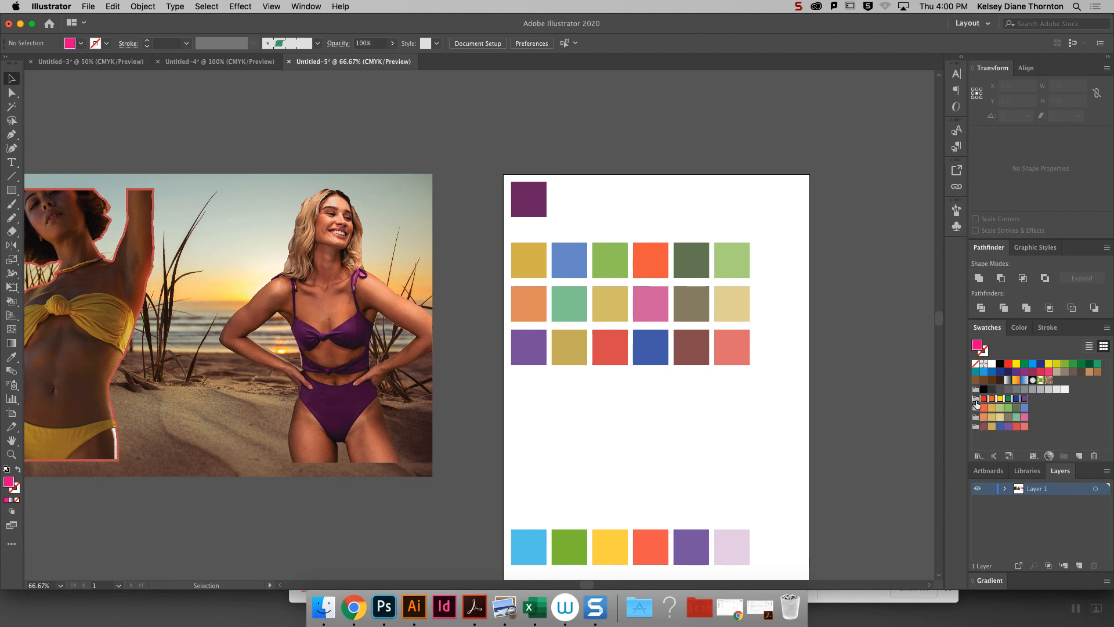
{"action": "left_click", "coordinate": [992, 365], "text": "shift"}
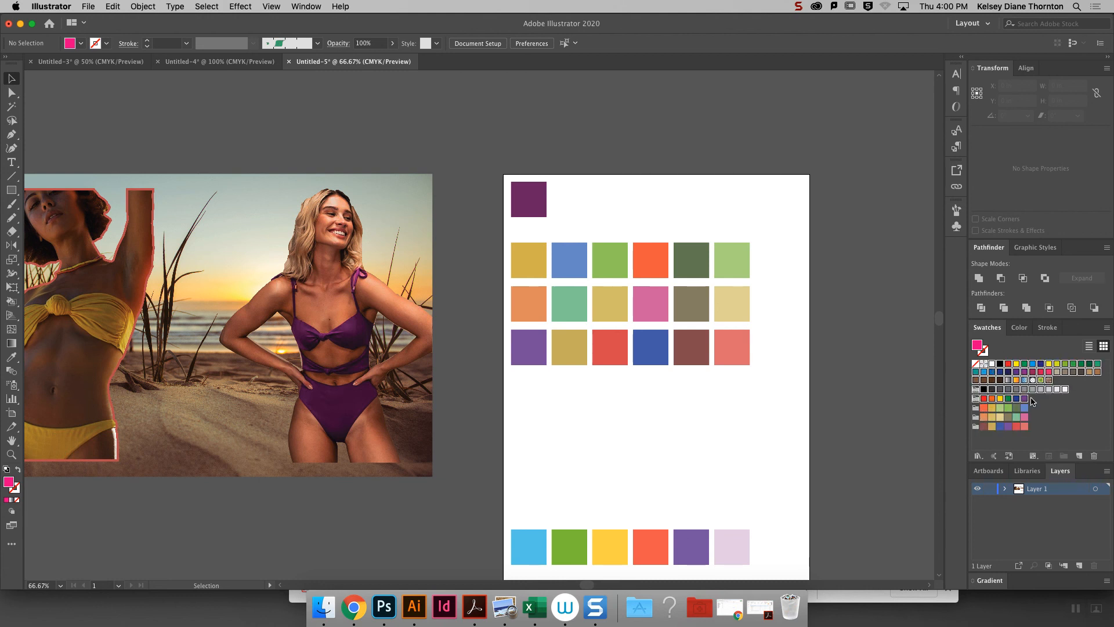
{"action": "left_click", "coordinate": [1096, 457]}
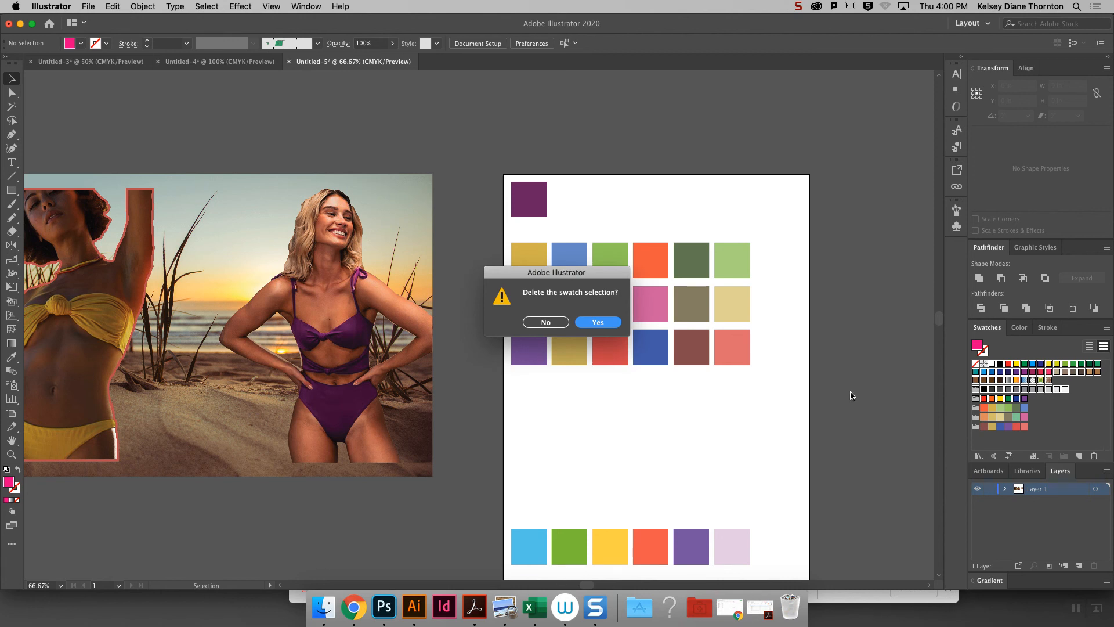
{"action": "left_click", "coordinate": [586, 322]}
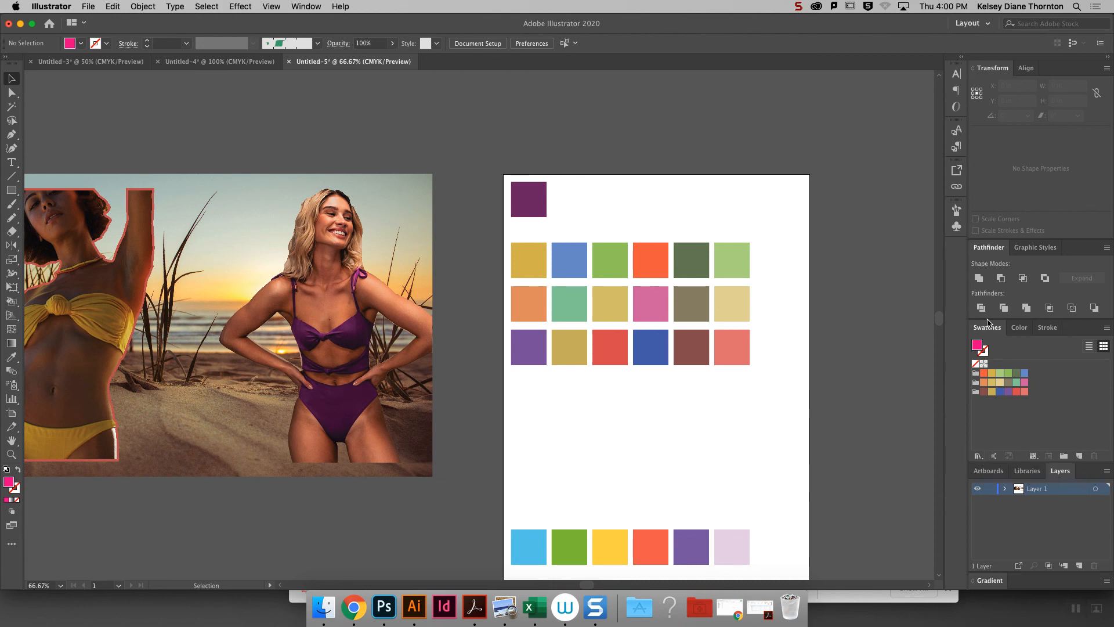
- Save the remaining swatches as a swatch library file named Beach Swatches 2 on the Desktop
{"action": "left_click", "coordinate": [978, 456]}
{"action": "left_click", "coordinate": [1099, 431]}
{"action": "left_click", "coordinate": [978, 457]}
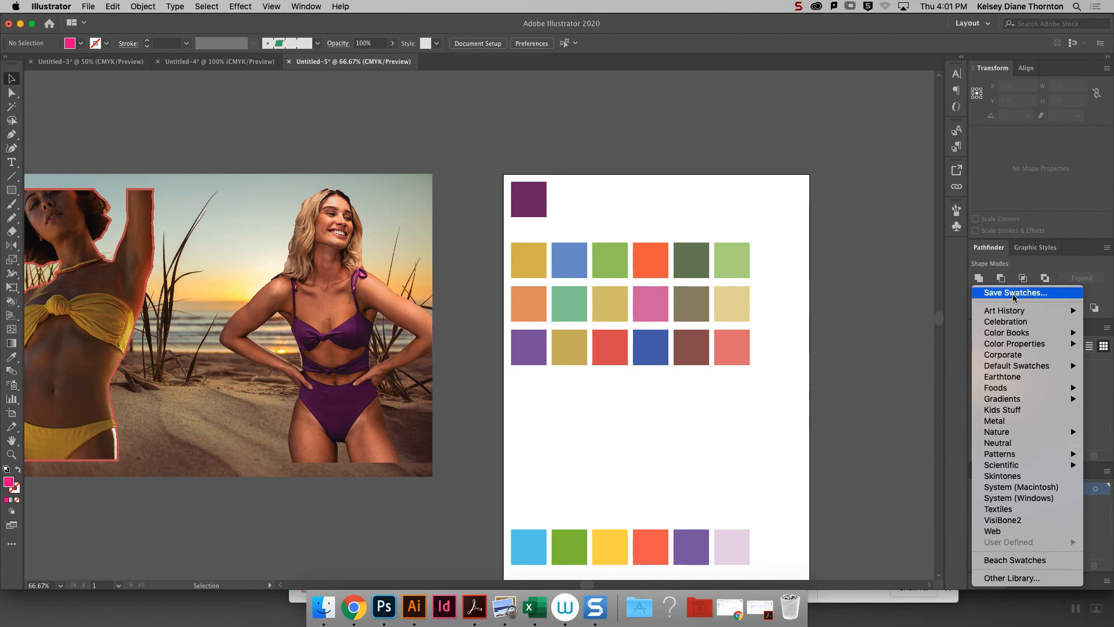
{"action": "left_click", "coordinate": [1014, 298]}
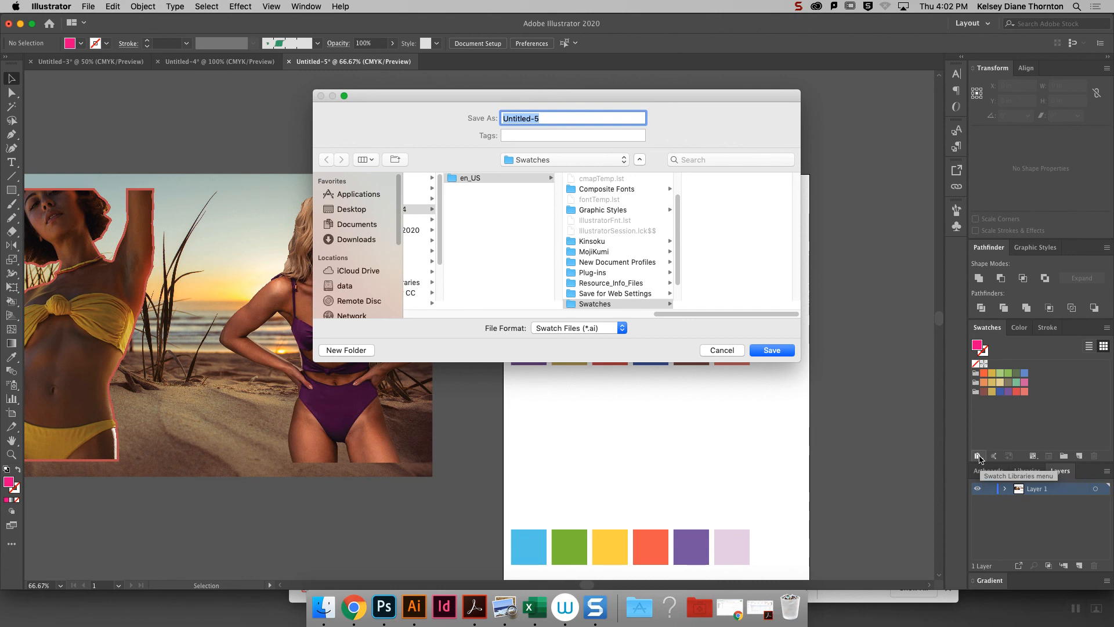
{"action": "left_click", "coordinate": [363, 212]}
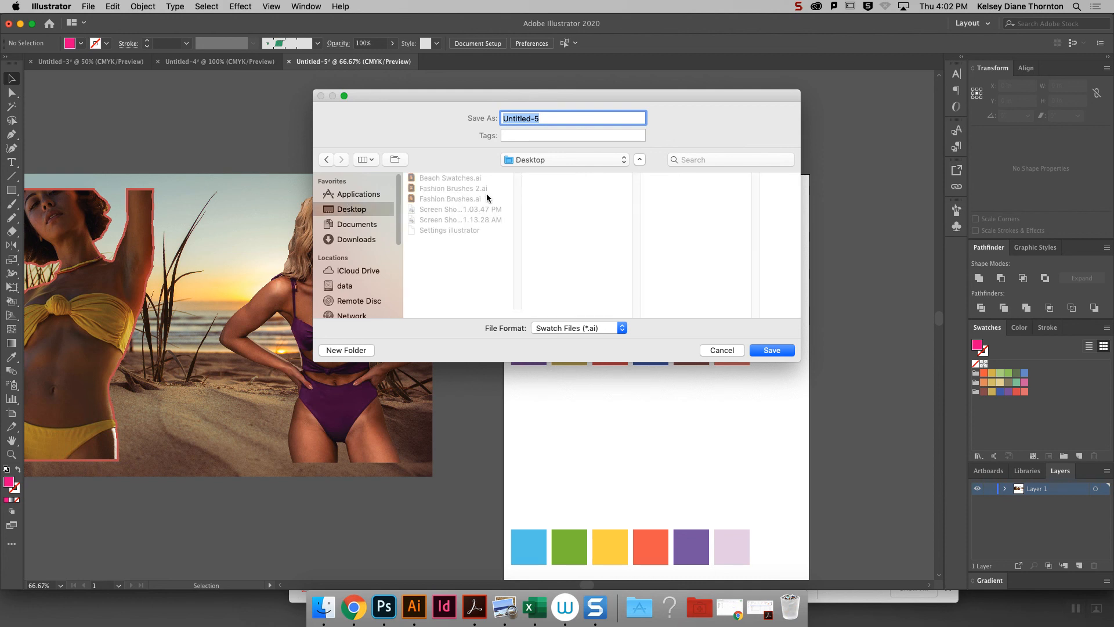
{"action": "left_click", "coordinate": [477, 180]}
{"action": "left_click", "coordinate": [569, 121]}
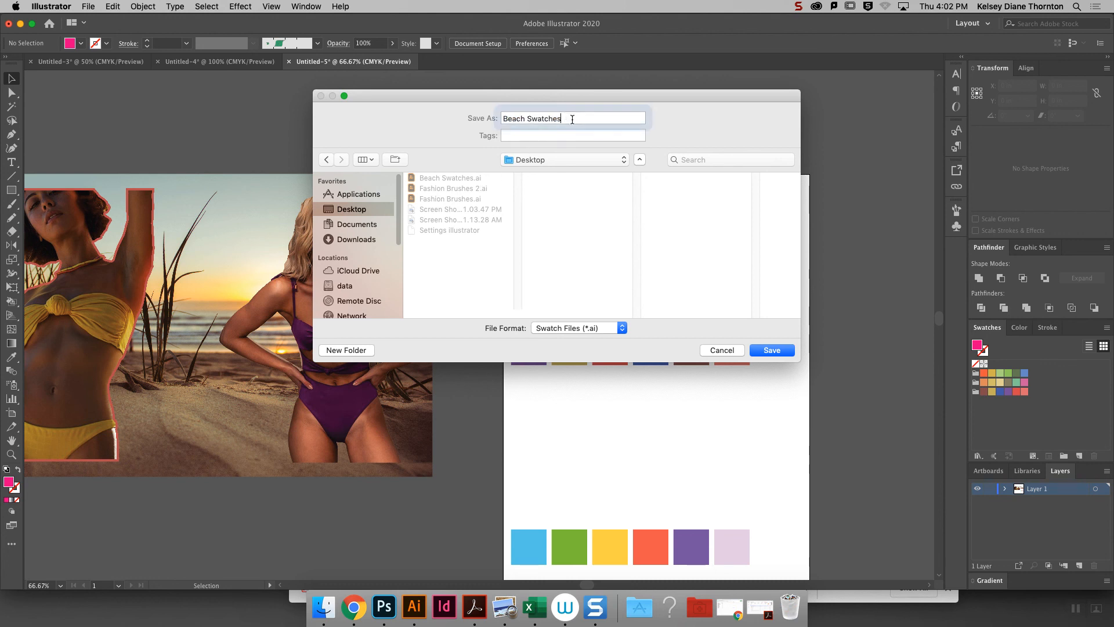
{"action": "type", "text": "2"}
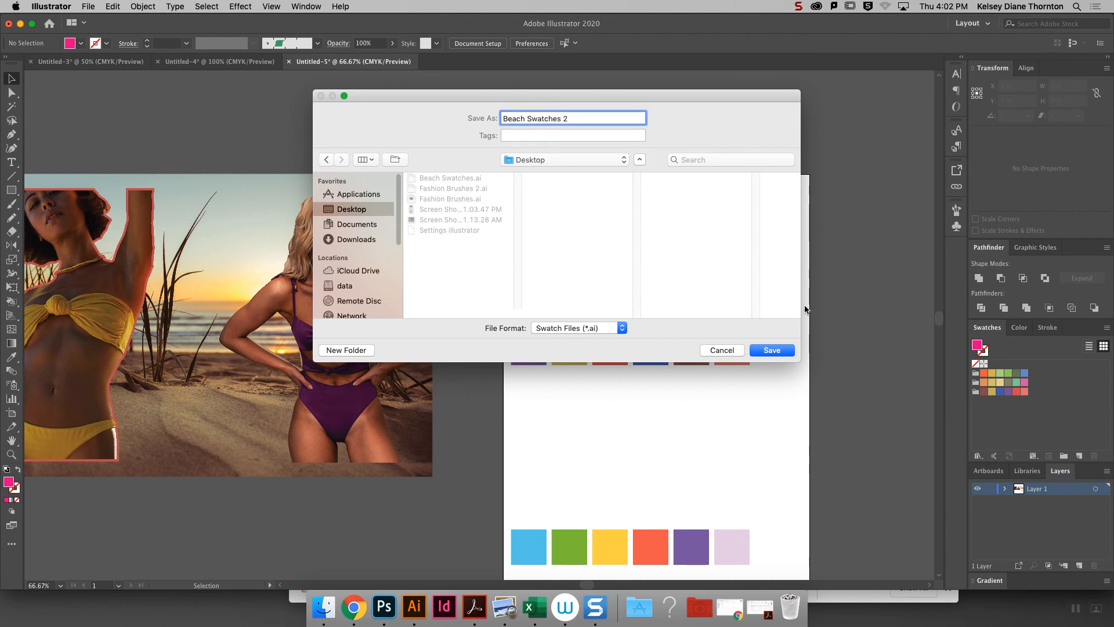
{"action": "left_click", "coordinate": [773, 351]}
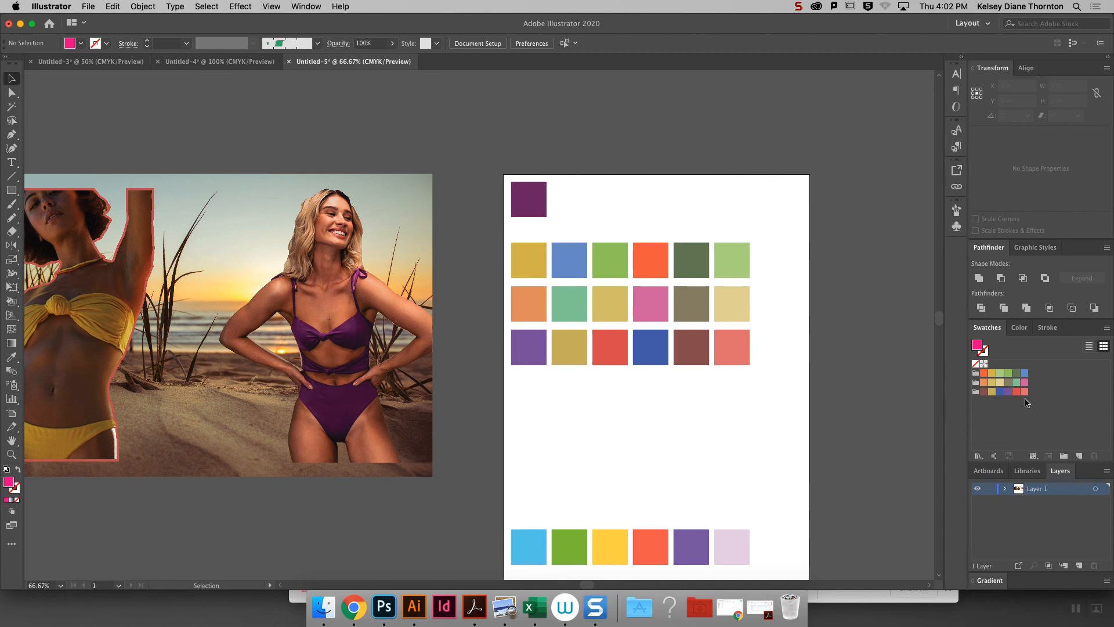
- Switch to the Untitled-4 skirt document and load the Beach Swatches 2.ai swatch library from the Desktop
{"action": "left_click", "coordinate": [229, 62]}
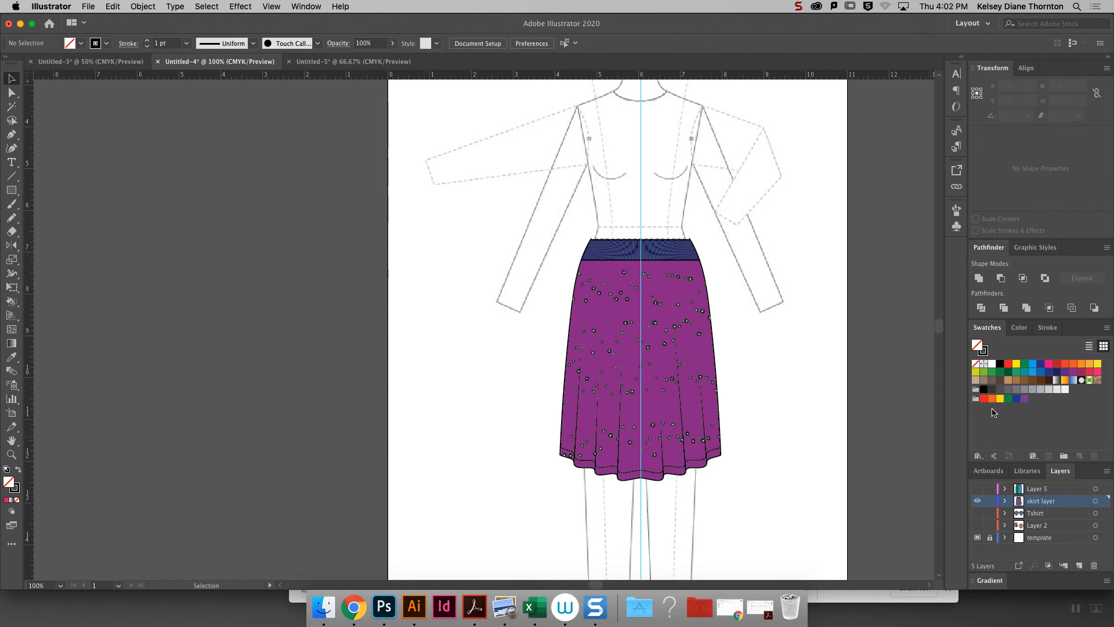
{"action": "left_click", "coordinate": [978, 457]}
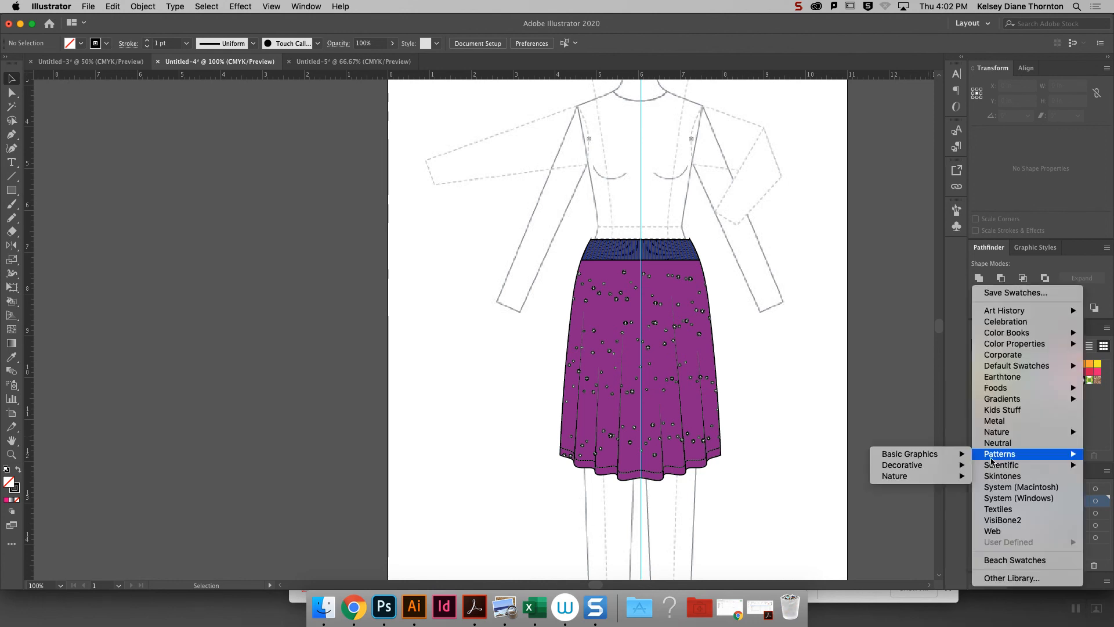
{"action": "left_click", "coordinate": [1012, 580]}
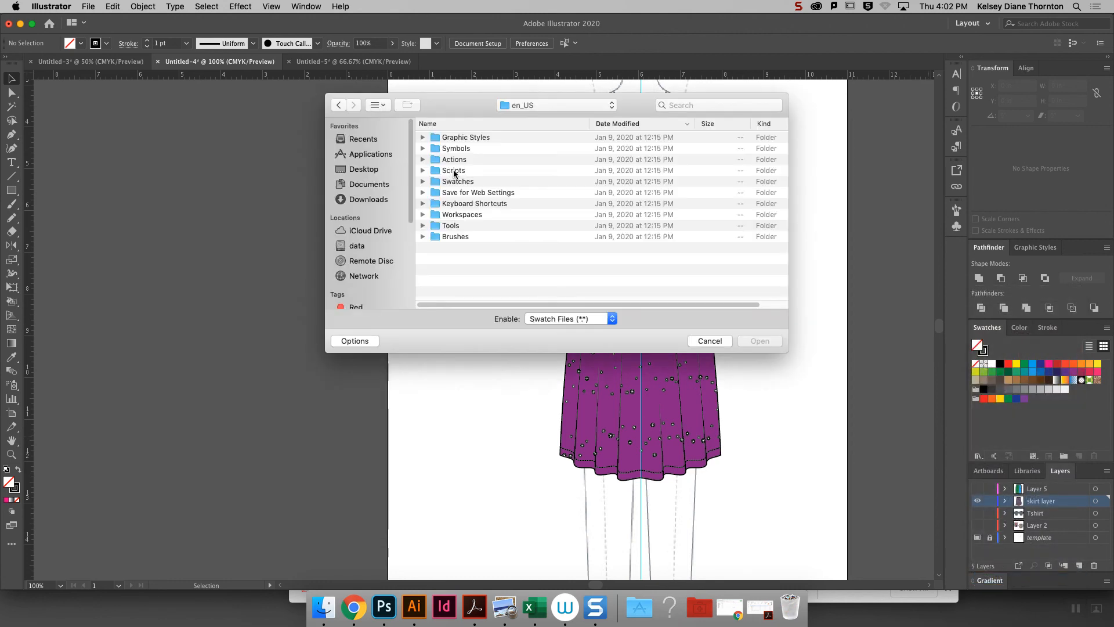
{"action": "left_click", "coordinate": [362, 169]}
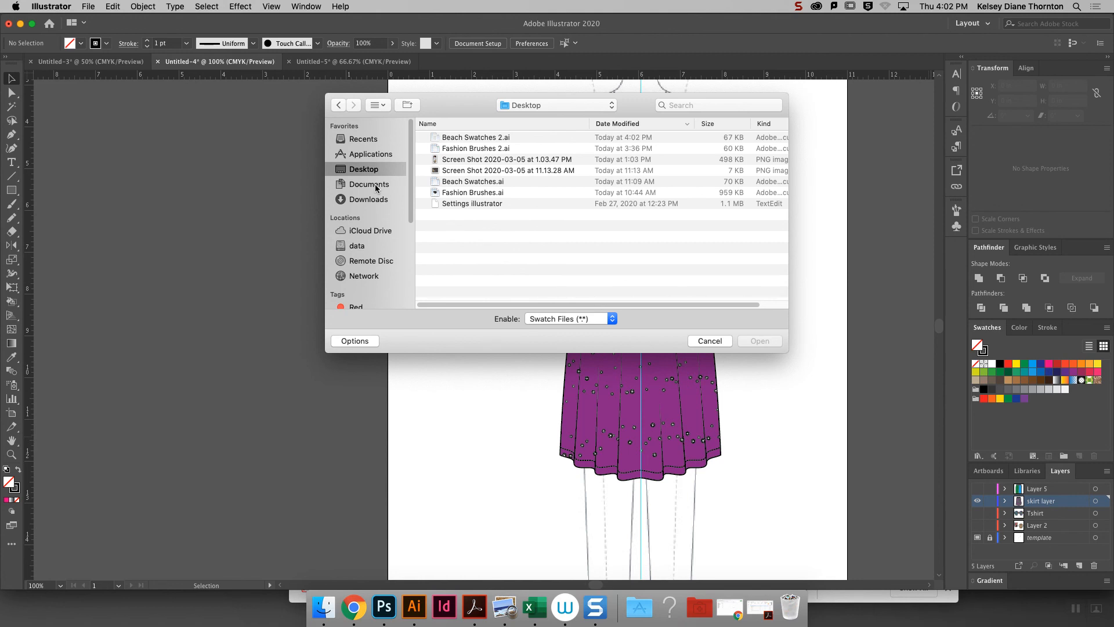
{"action": "left_click", "coordinate": [376, 185]}
{"action": "left_click", "coordinate": [364, 169]}
{"action": "double_click", "coordinate": [479, 137]}
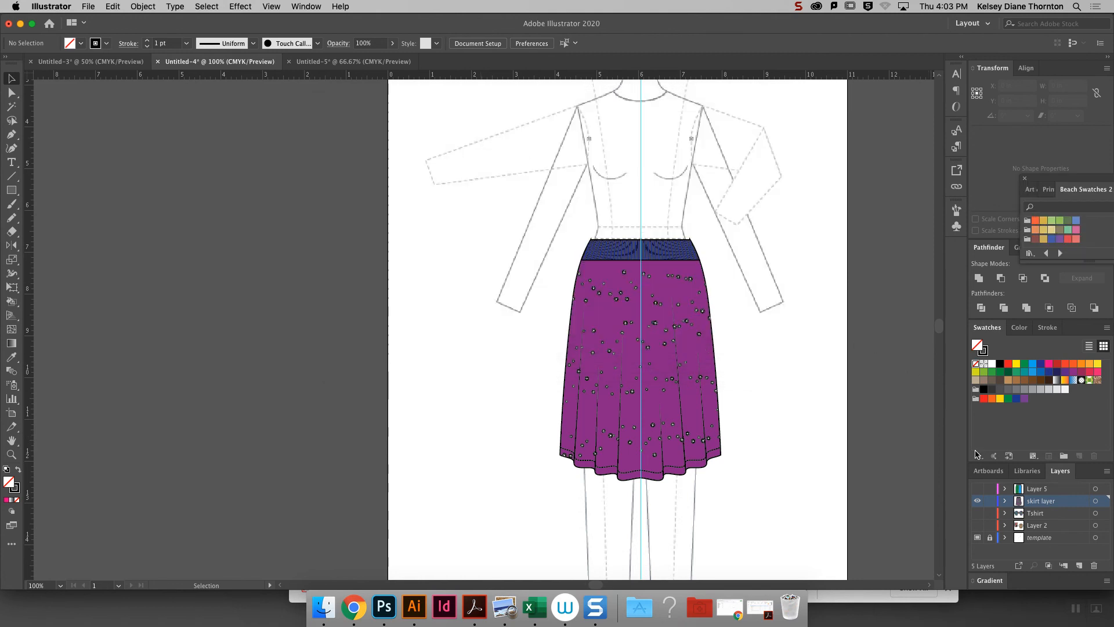
- Move the Beach Swatches 2 library beside the skirt, enlarge it, and add its first color group to the document's swatches
{"action": "left_click_drag", "start_coordinate": [1079, 182], "coordinate": [826, 132]}
{"action": "left_click_drag", "start_coordinate": [836, 213], "coordinate": [848, 266]}
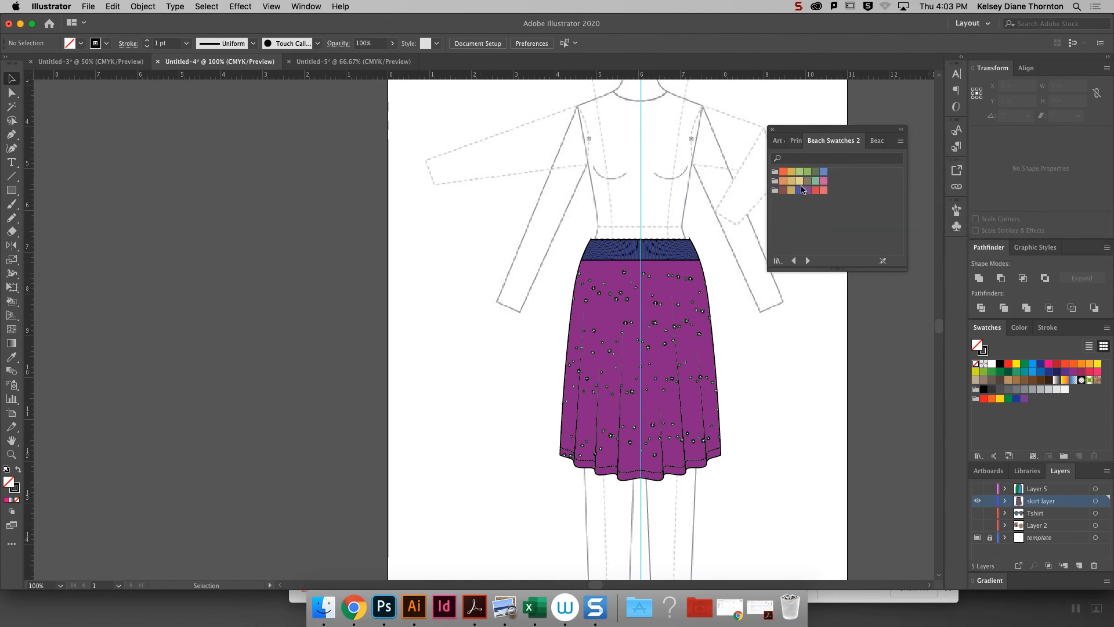
{"action": "left_click", "coordinate": [776, 174]}
{"action": "left_click", "coordinate": [776, 182], "text": "shift"}
{"action": "left_click", "coordinate": [777, 191], "text": "shift"}
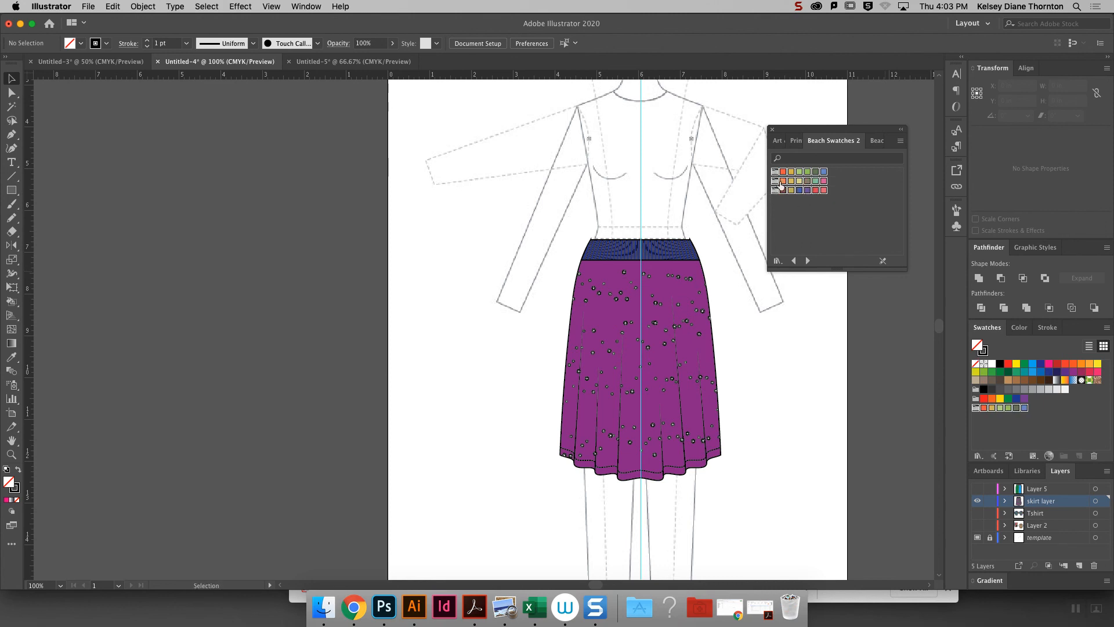
{"action": "left_click", "coordinate": [829, 231]}
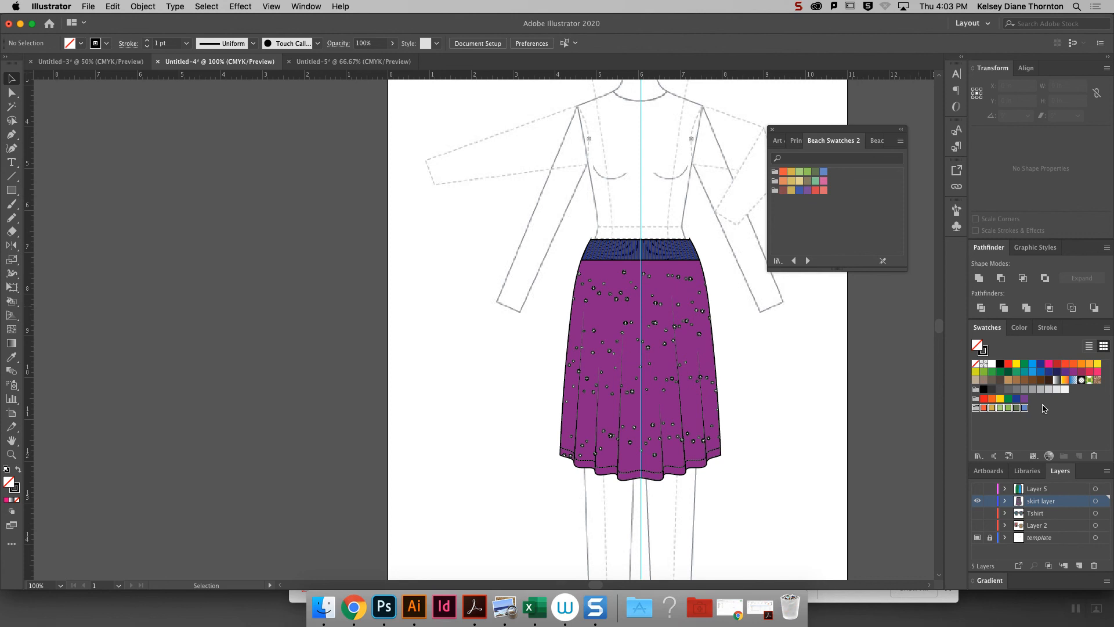
- Add all three Beach Swatches 2 color groups together to the skirt document's swatches
{"action": "left_click", "coordinate": [777, 173]}
{"action": "left_click", "coordinate": [776, 189], "text": "shift"}
{"action": "left_click_drag", "start_coordinate": [776, 190], "coordinate": [1048, 414]}
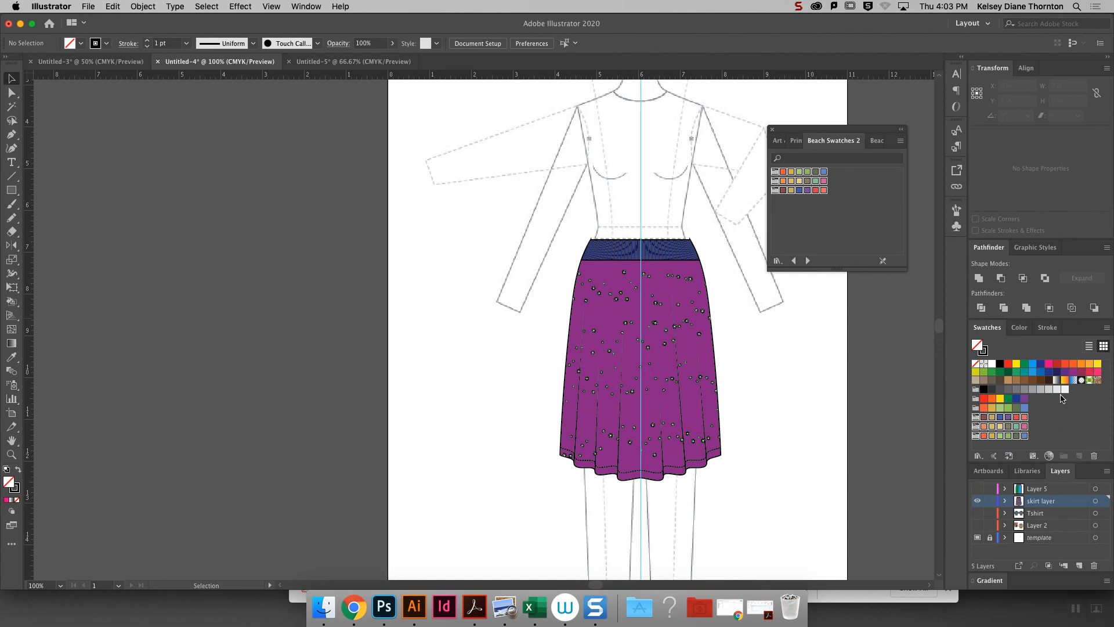
- Delete all removable swatches and color groups from the skirt document and close the floating swatch library
{"action": "left_click", "coordinate": [977, 436]}
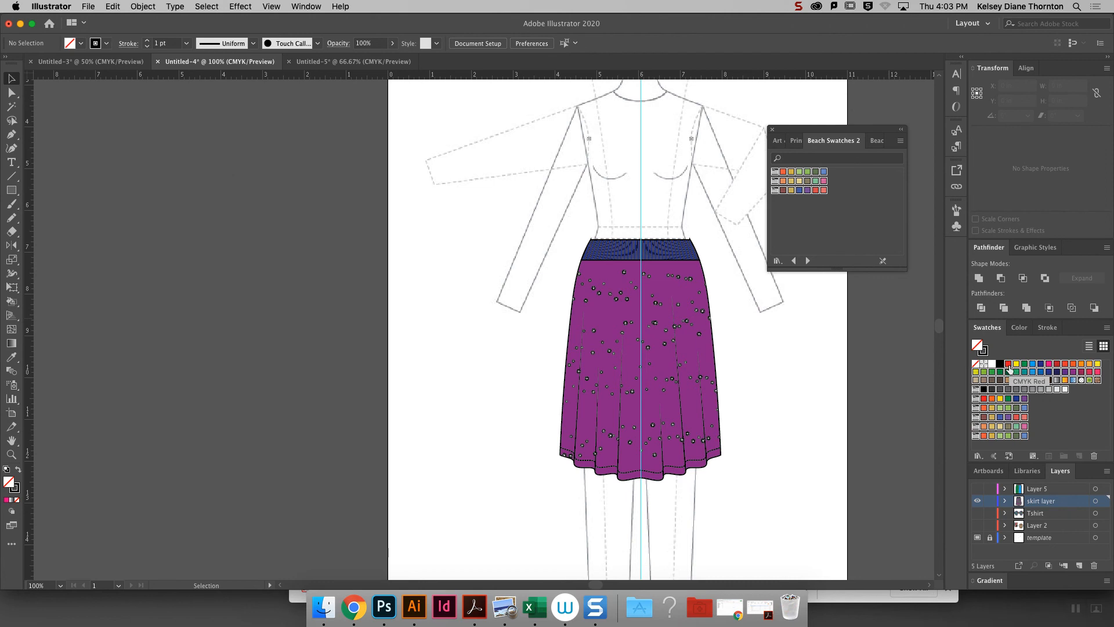
{"action": "left_click", "coordinate": [1094, 456]}
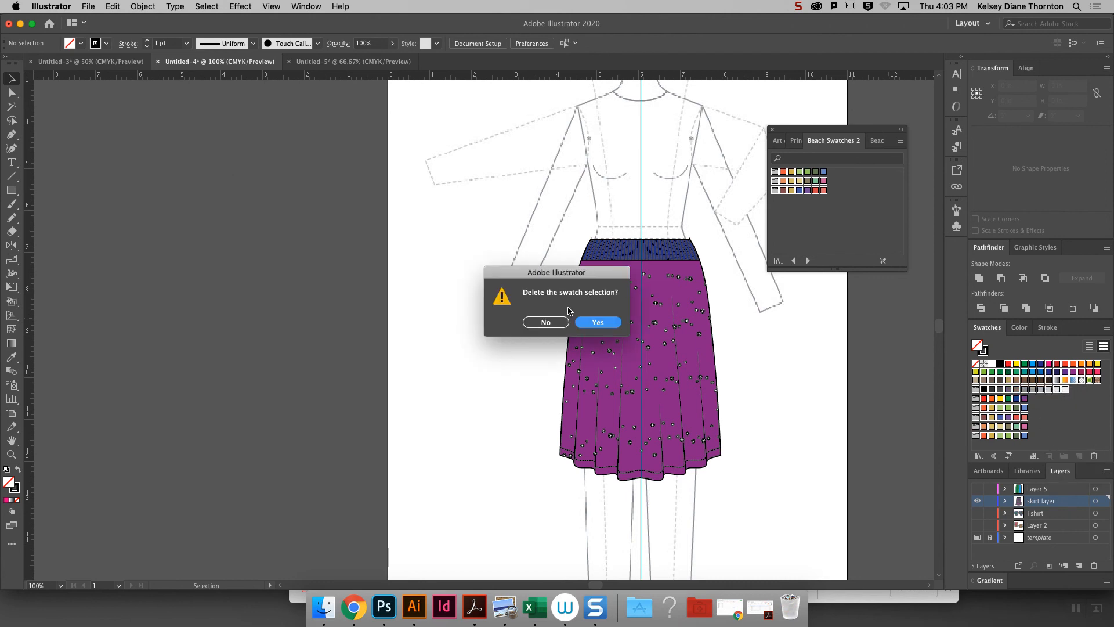
{"action": "left_click", "coordinate": [598, 323]}
{"action": "left_click", "coordinate": [772, 128]}
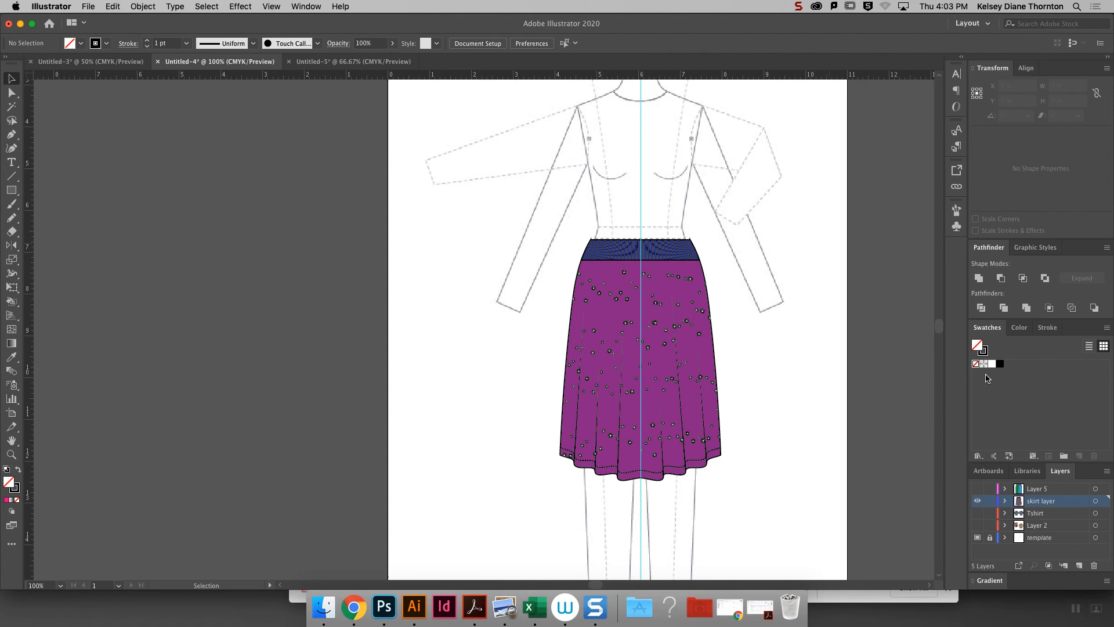
- Load the default Print swatch library, add all its swatches and color groups to the document, and close the library
{"action": "left_click", "coordinate": [980, 458]}
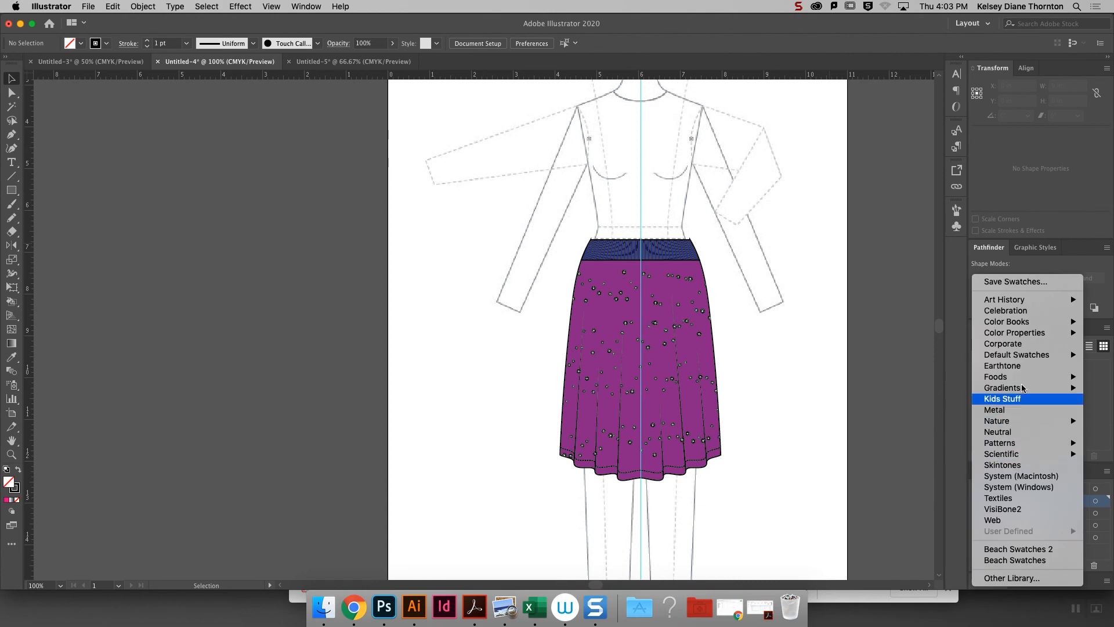
{"action": "mouse_move", "coordinate": [1020, 360]}
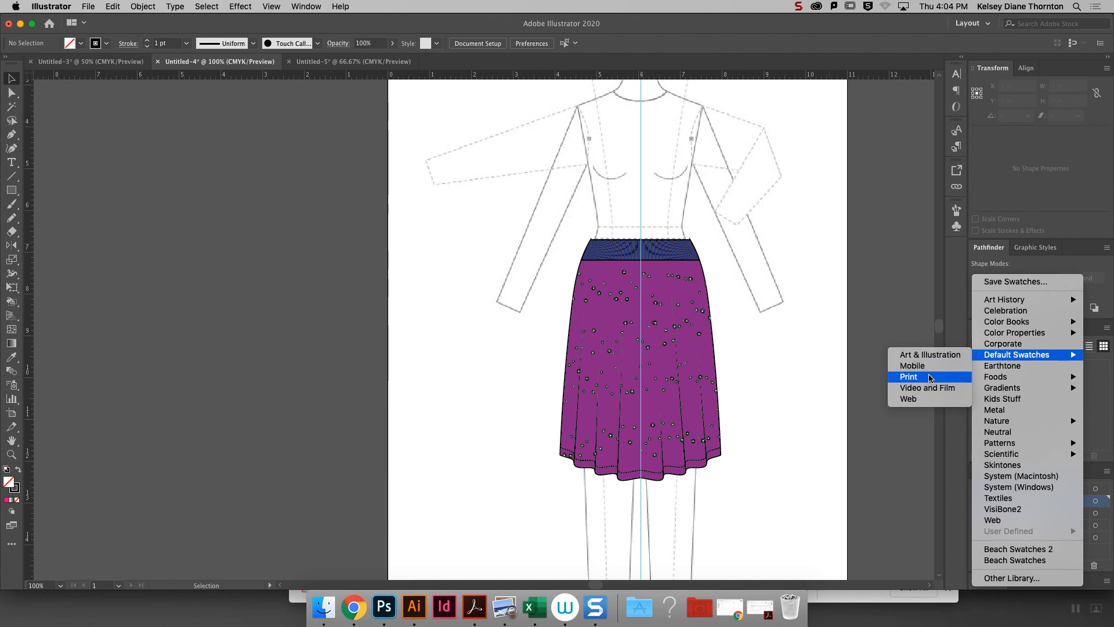
{"action": "left_click", "coordinate": [912, 379]}
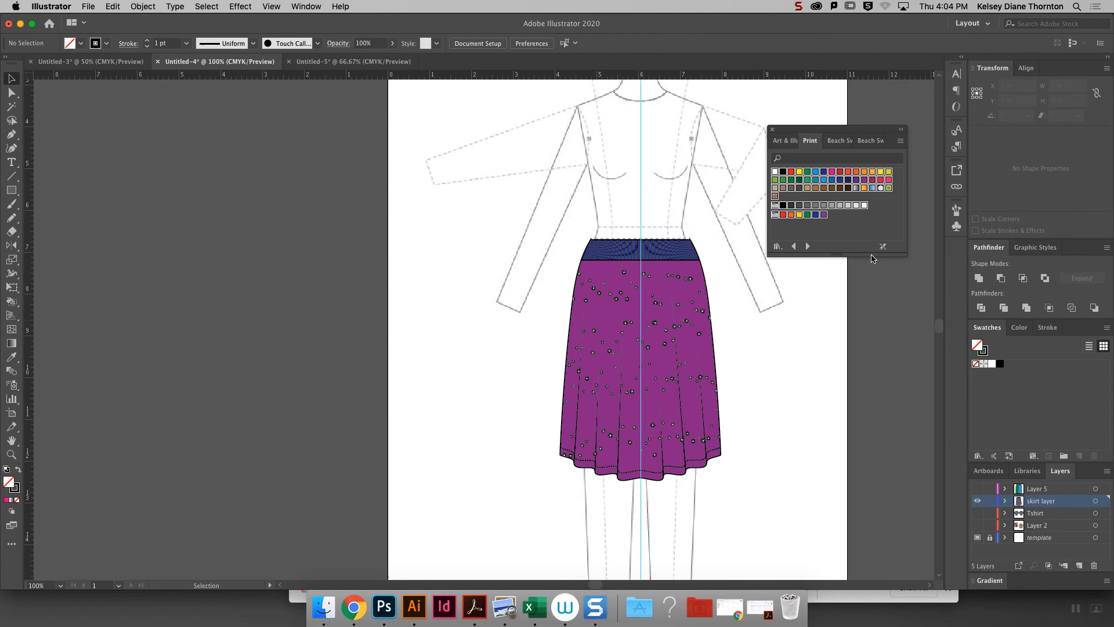
{"action": "left_click", "coordinate": [774, 172]}
{"action": "left_click", "coordinate": [822, 215], "text": "shift"}
{"action": "left_click_drag", "start_coordinate": [822, 218], "coordinate": [1019, 395]}
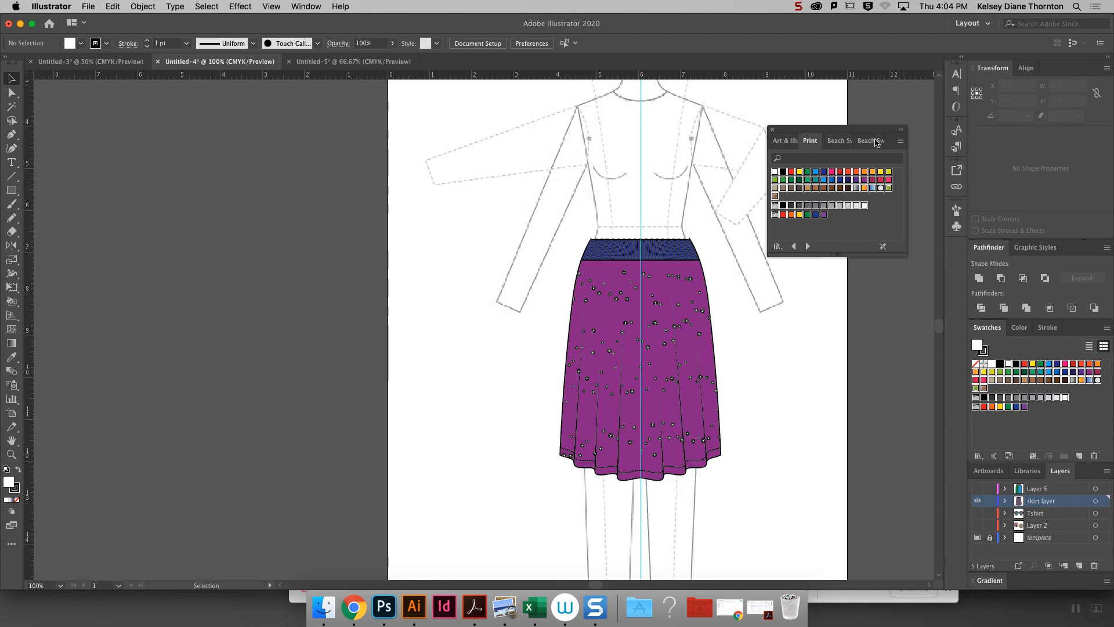
{"action": "left_click", "coordinate": [773, 129]}
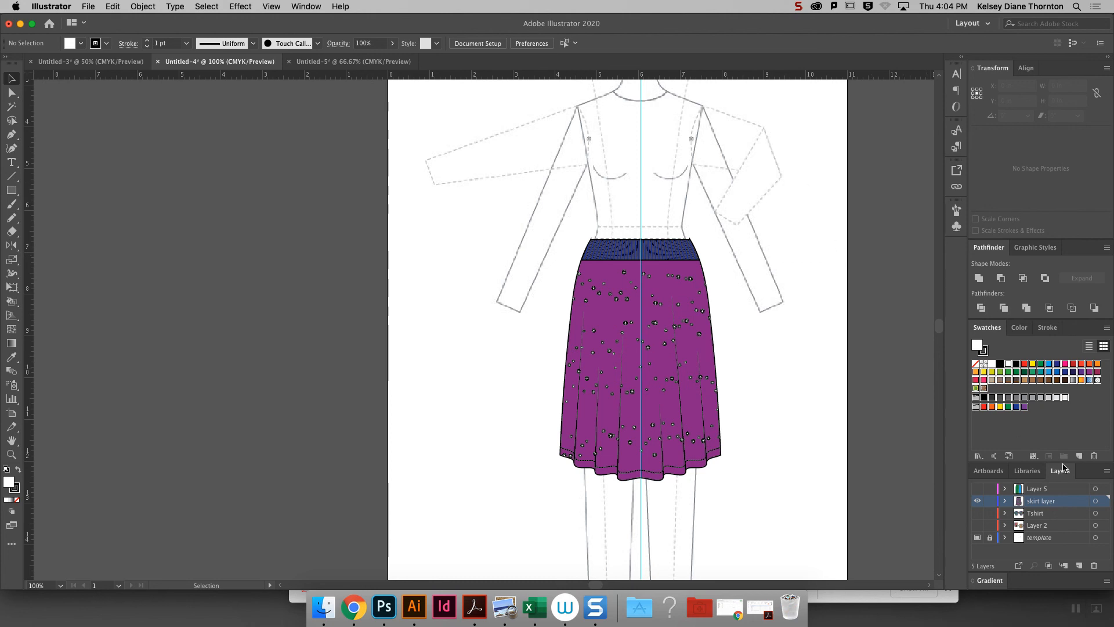
{"action": "left_click", "coordinate": [1065, 442]}
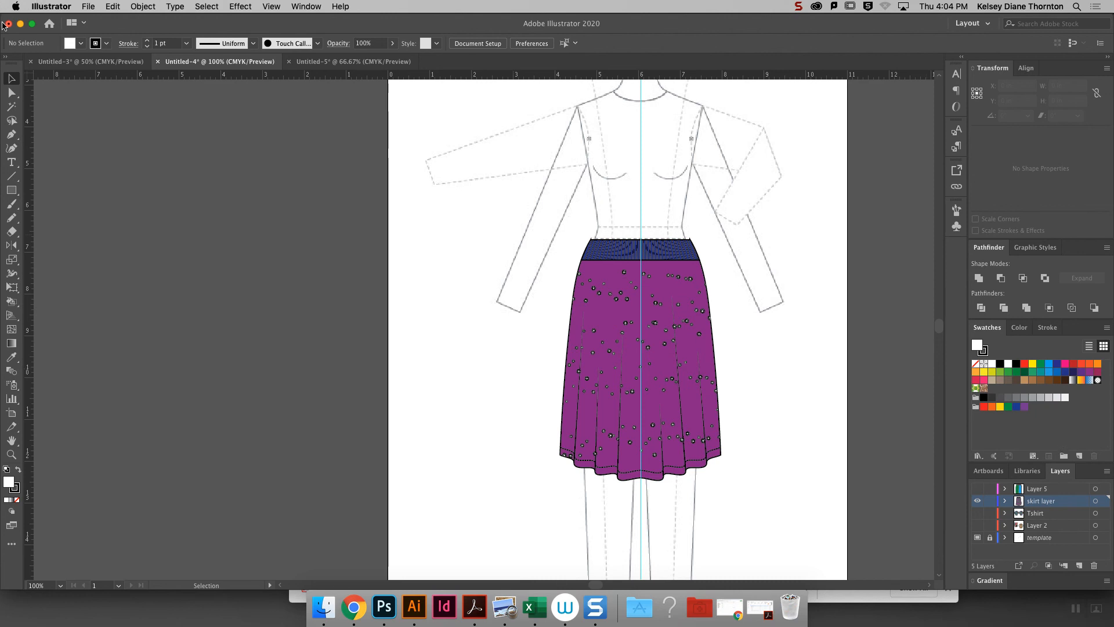
- Switch to the Untitled-5 palette document and capture a screenshot of its swatches with the three colorway groups
{"action": "left_click", "coordinate": [299, 62]}
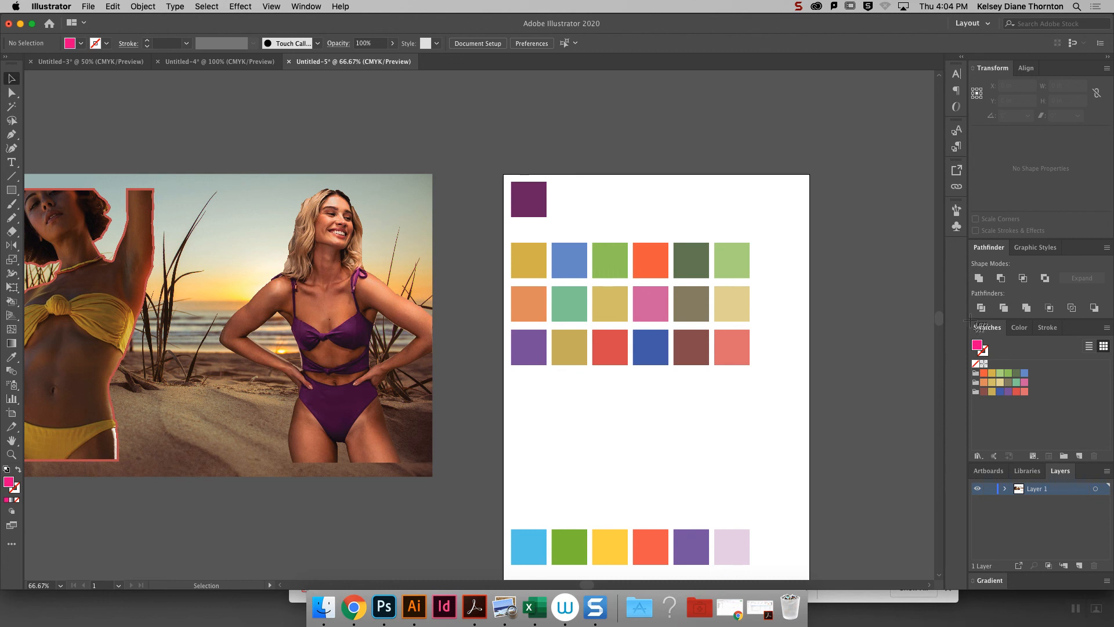
{"action": "left_click_drag", "start_coordinate": [969, 320], "coordinate": [1069, 416]}
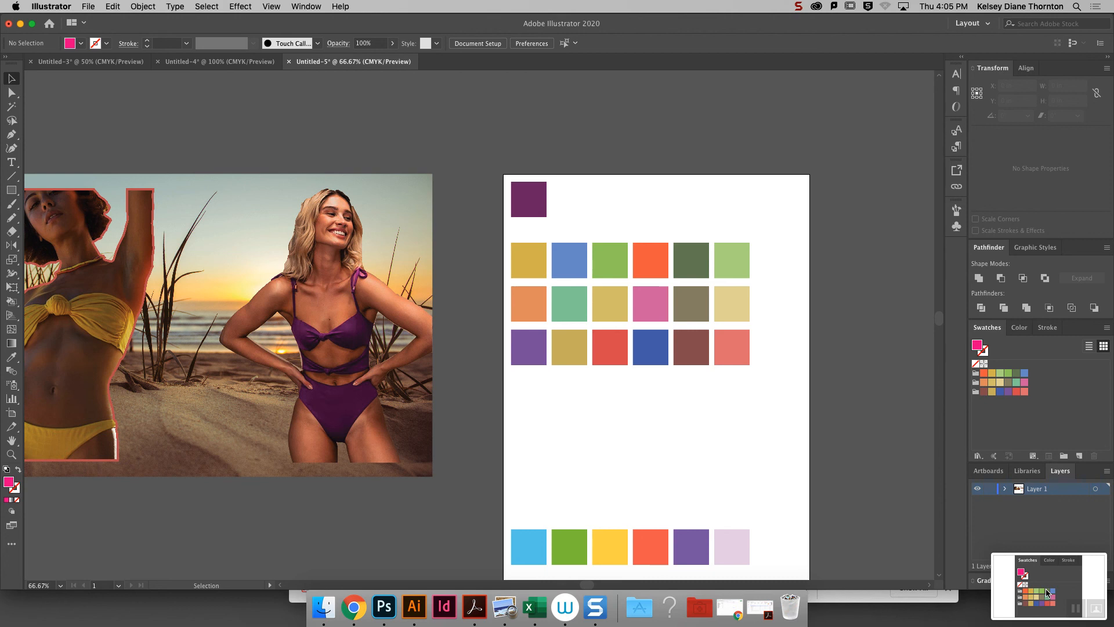
{"action": "left_click", "coordinate": [1079, 613]}
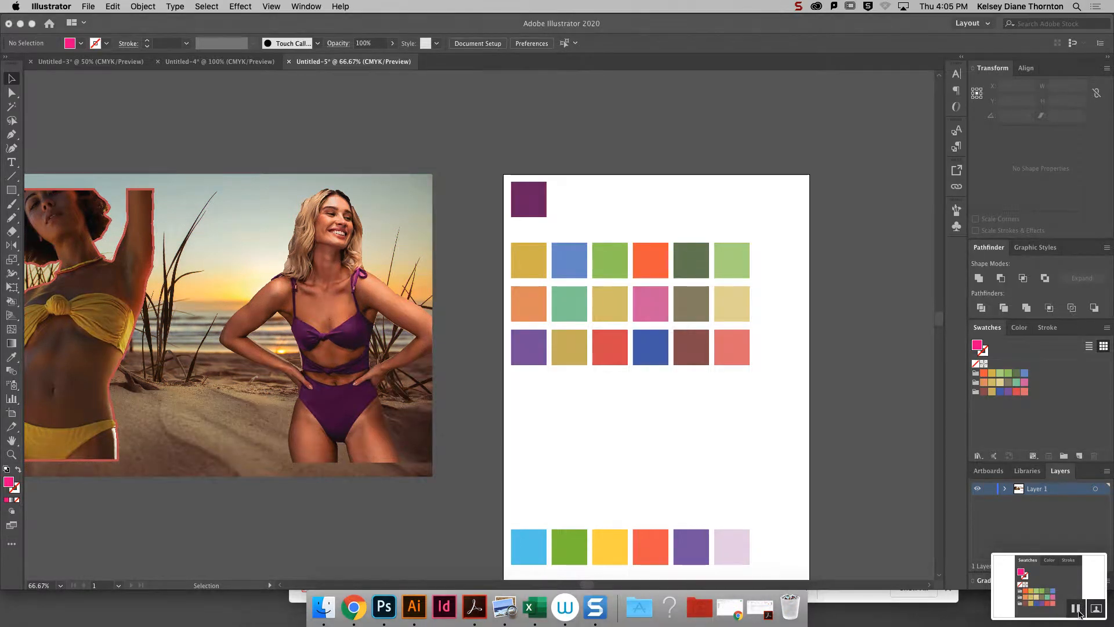